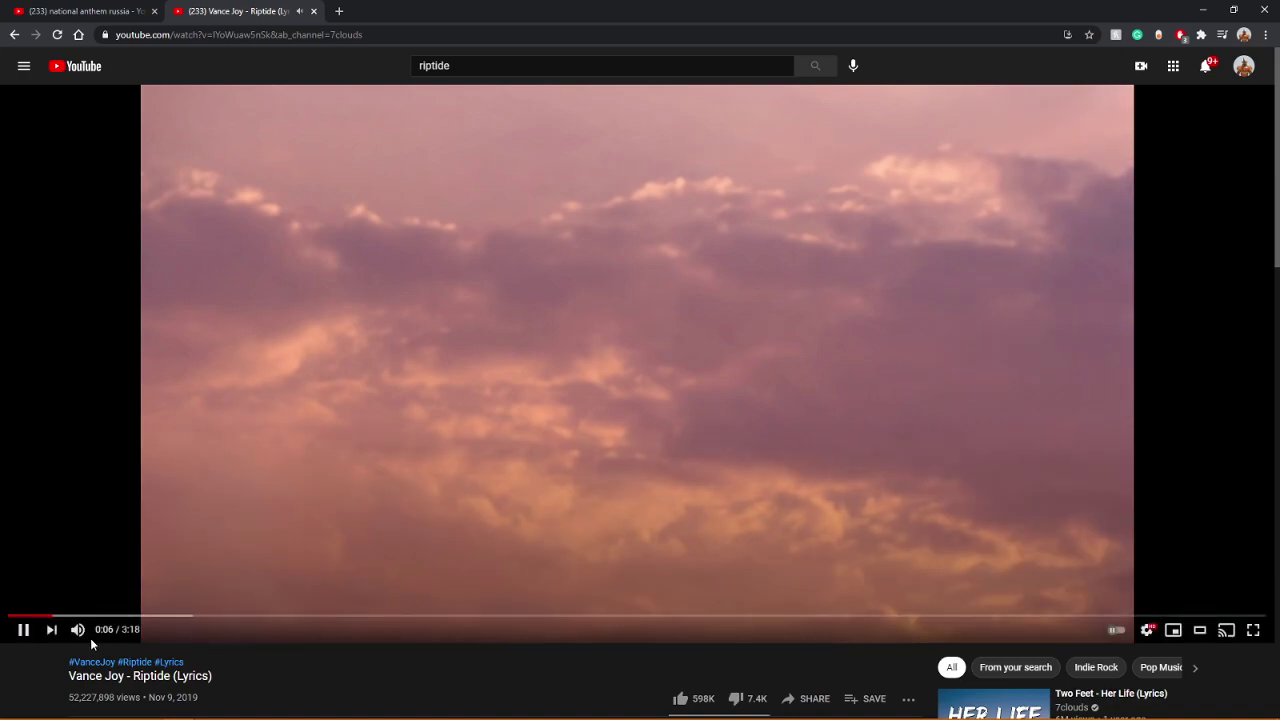
# Step: Lower the Riptide lyrics video to about half volume, pause and resume it, then switch to Minecraft
pyautogui.moveTo(121, 630); pyautogui.dragTo(107, 630)
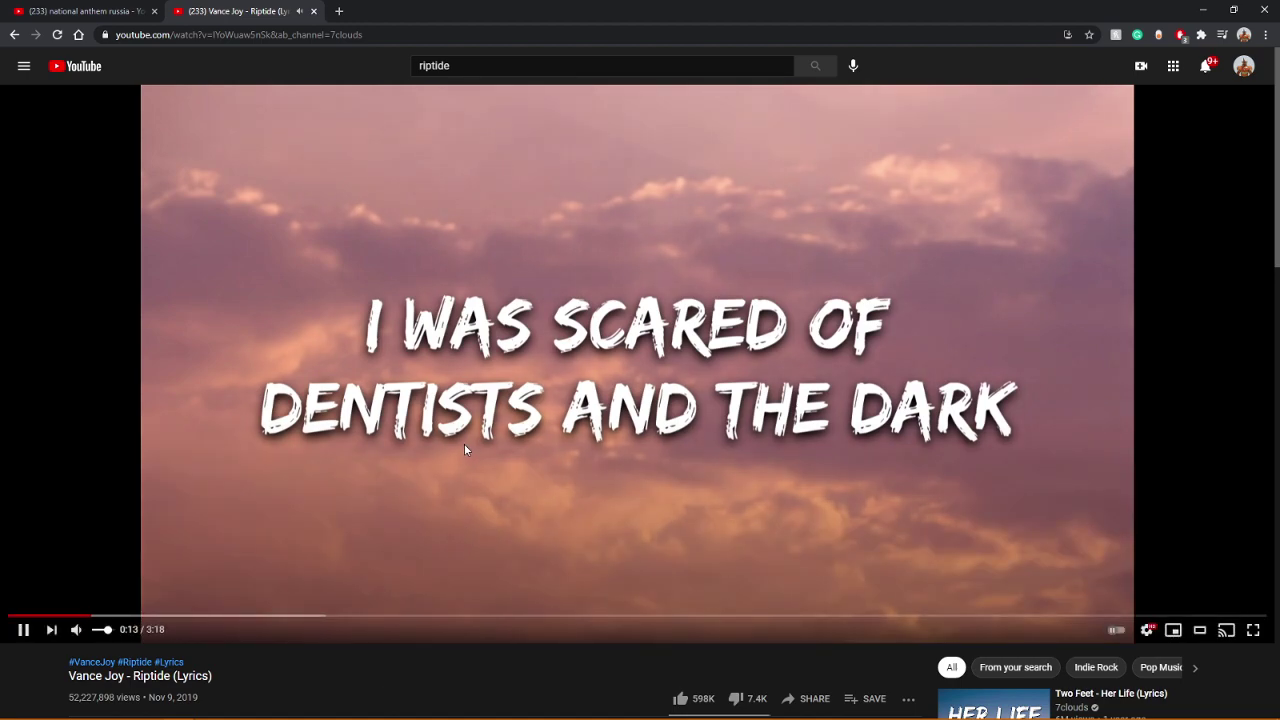
pyautogui.click(464, 449)
pyautogui.click(464, 454)
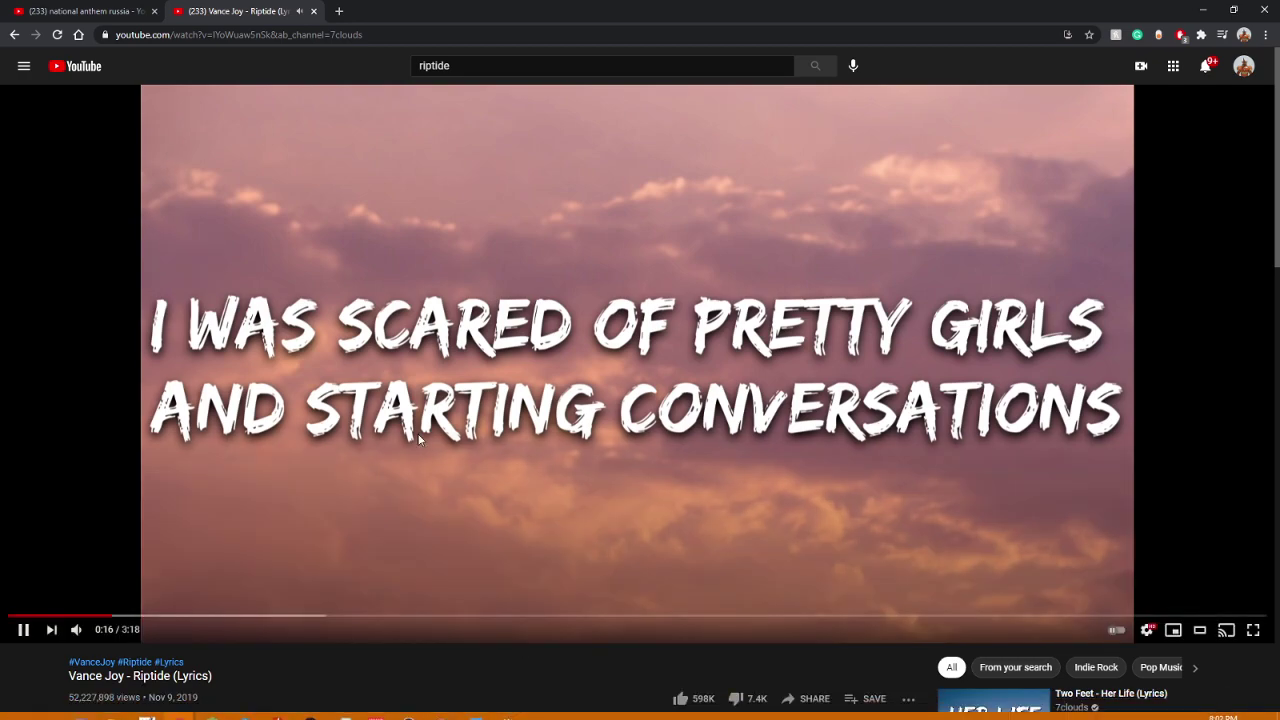
pyautogui.click(441, 712)
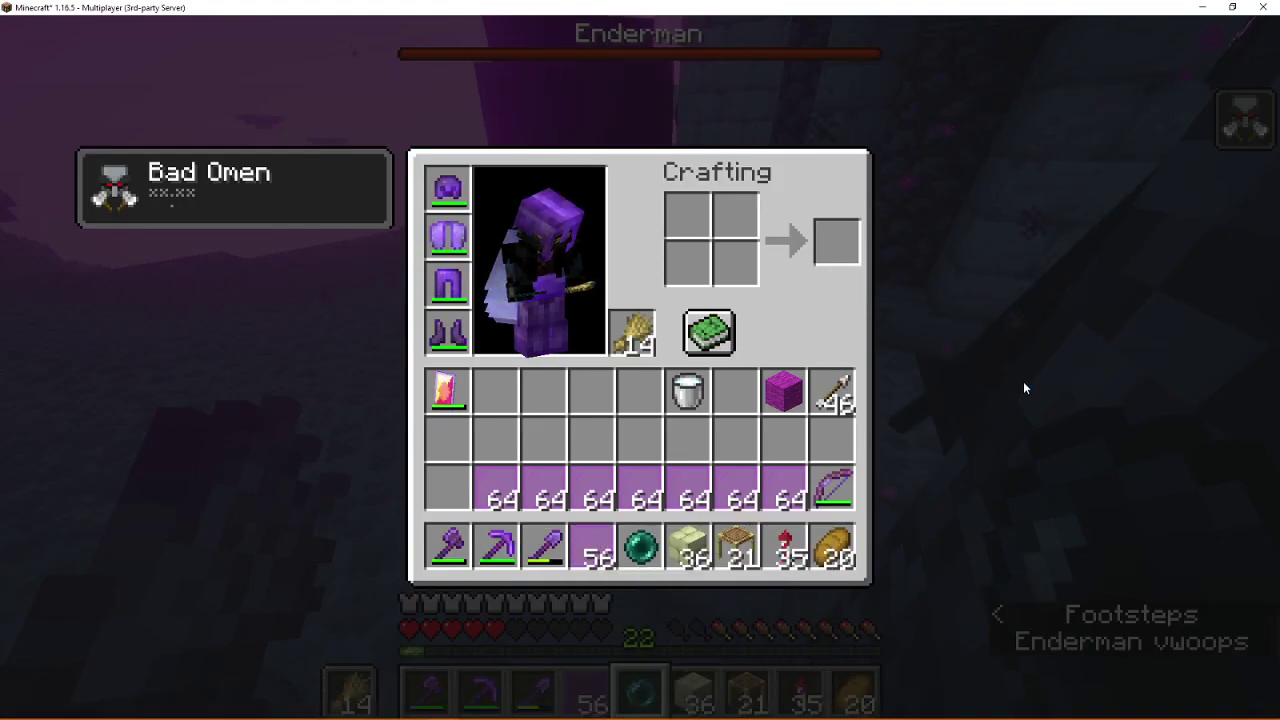
# Step: Close the Minecraft inventory, view the server player list, reopen the inventory, then return to YouTube
pyautogui.press('e')
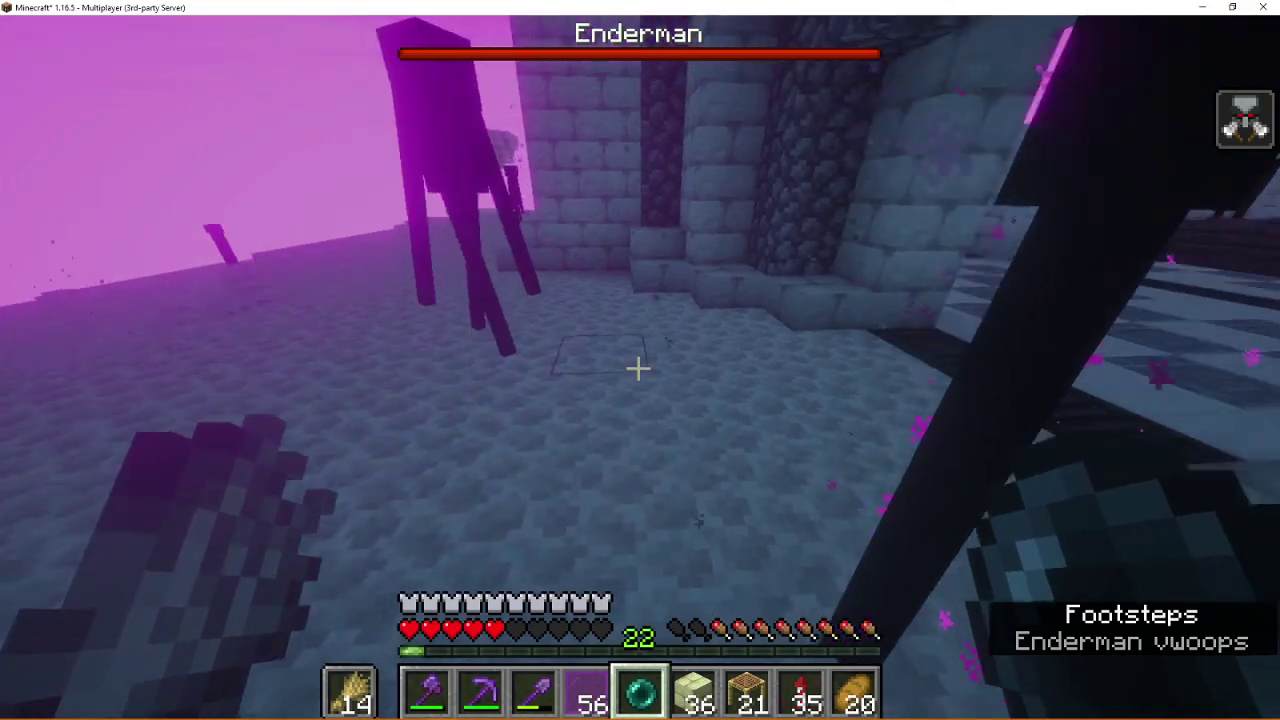
pyautogui.press('Tab')
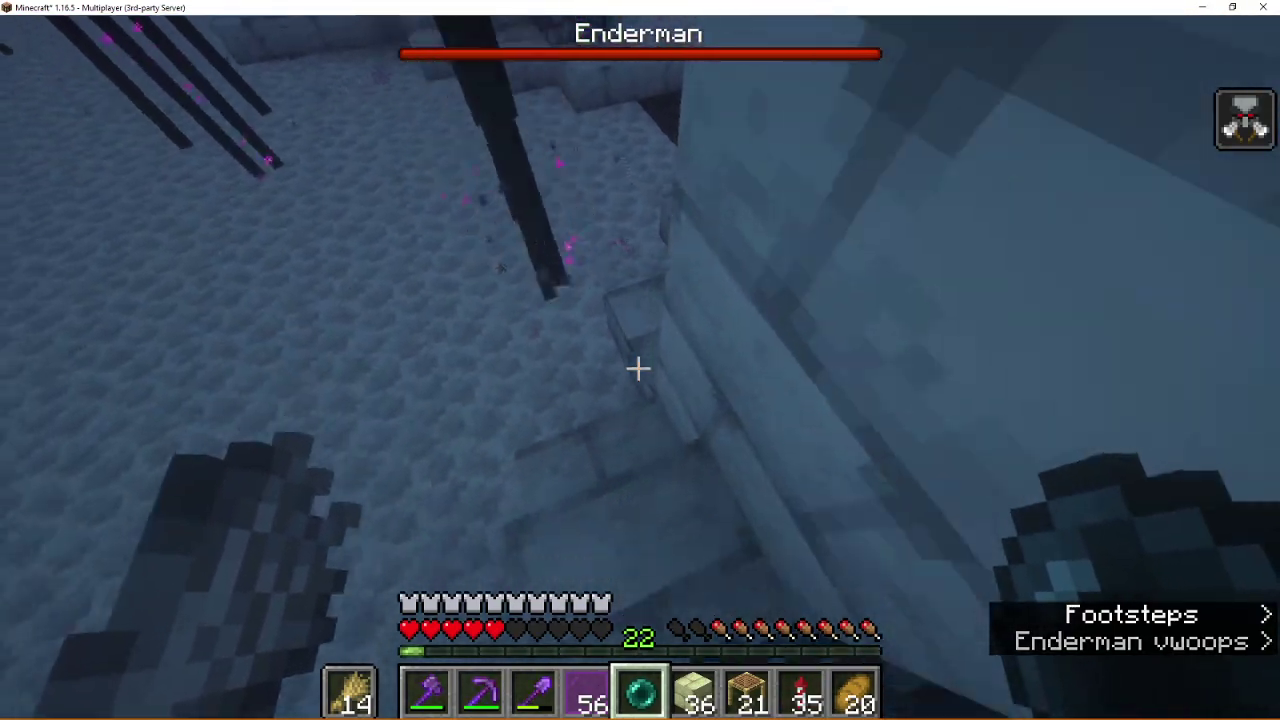
pyautogui.press('e')
pyautogui.hotkey('alt', 'Tab')
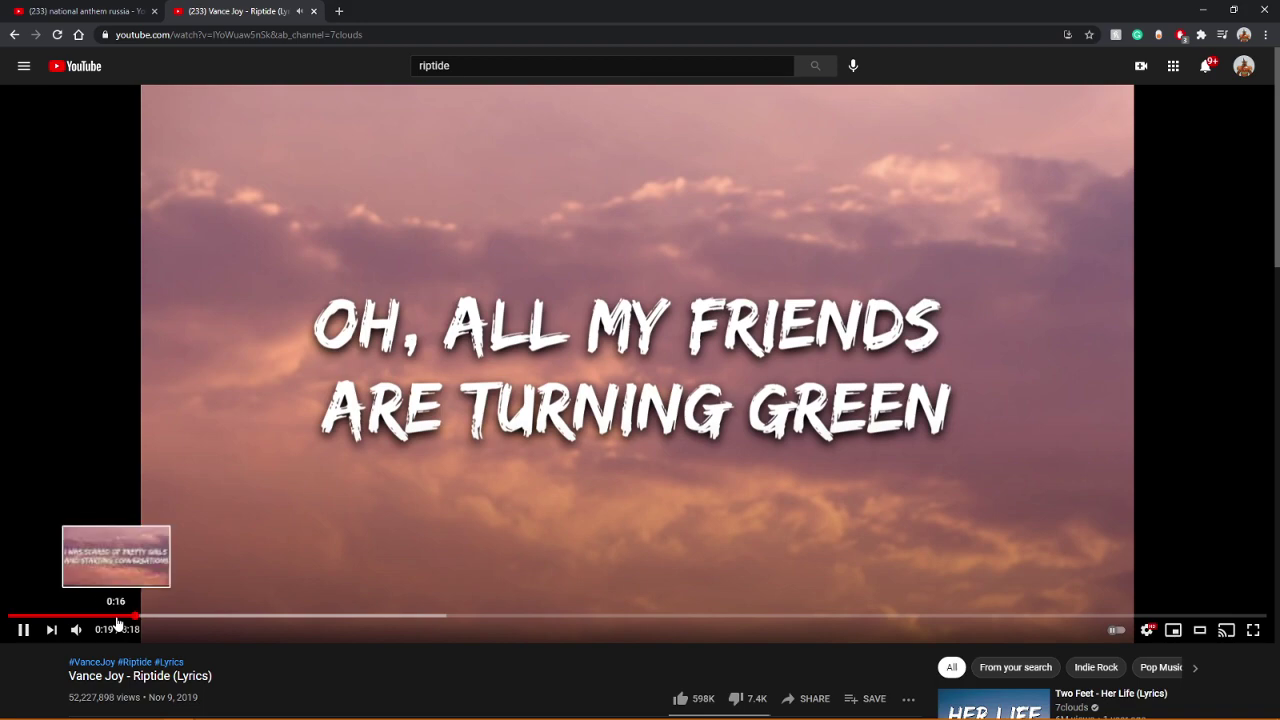
# Step: Rewind the Riptide video and unmute it, pause it at 0:11, then bring up the Word document
pyautogui.click(116, 616)
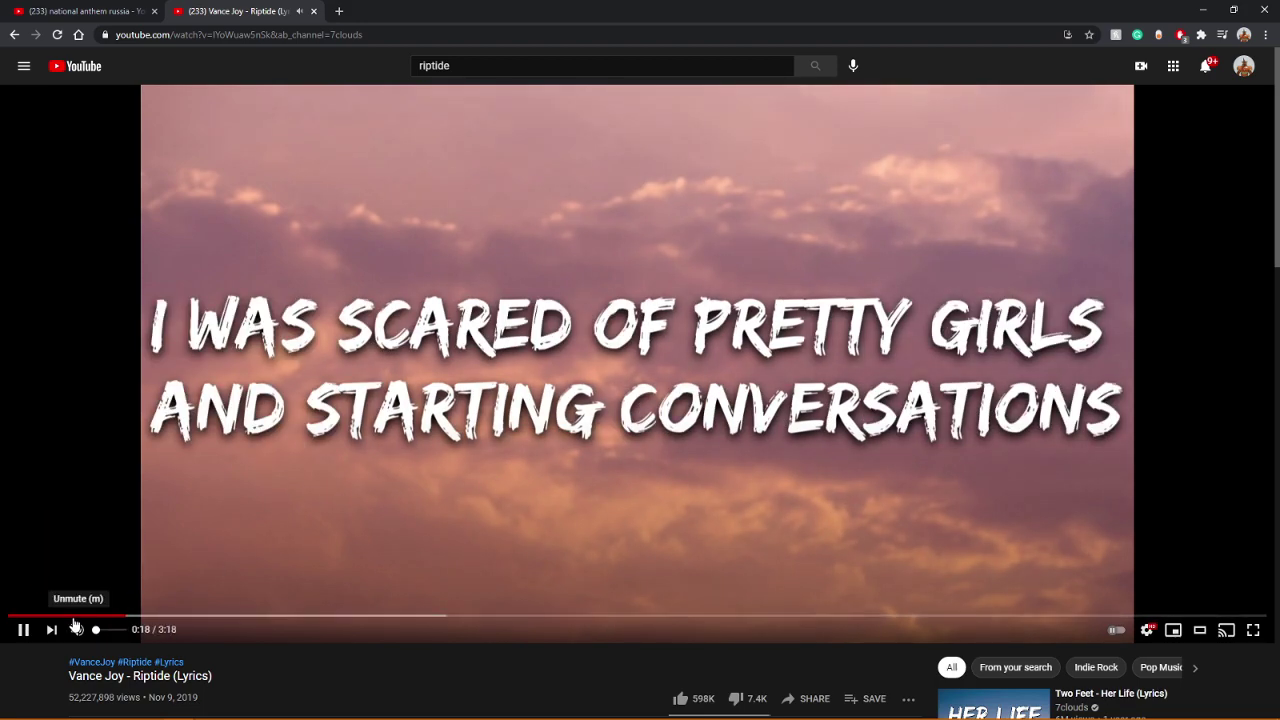
pyautogui.click(76, 616)
pyautogui.click(76, 629)
pyautogui.click(156, 545)
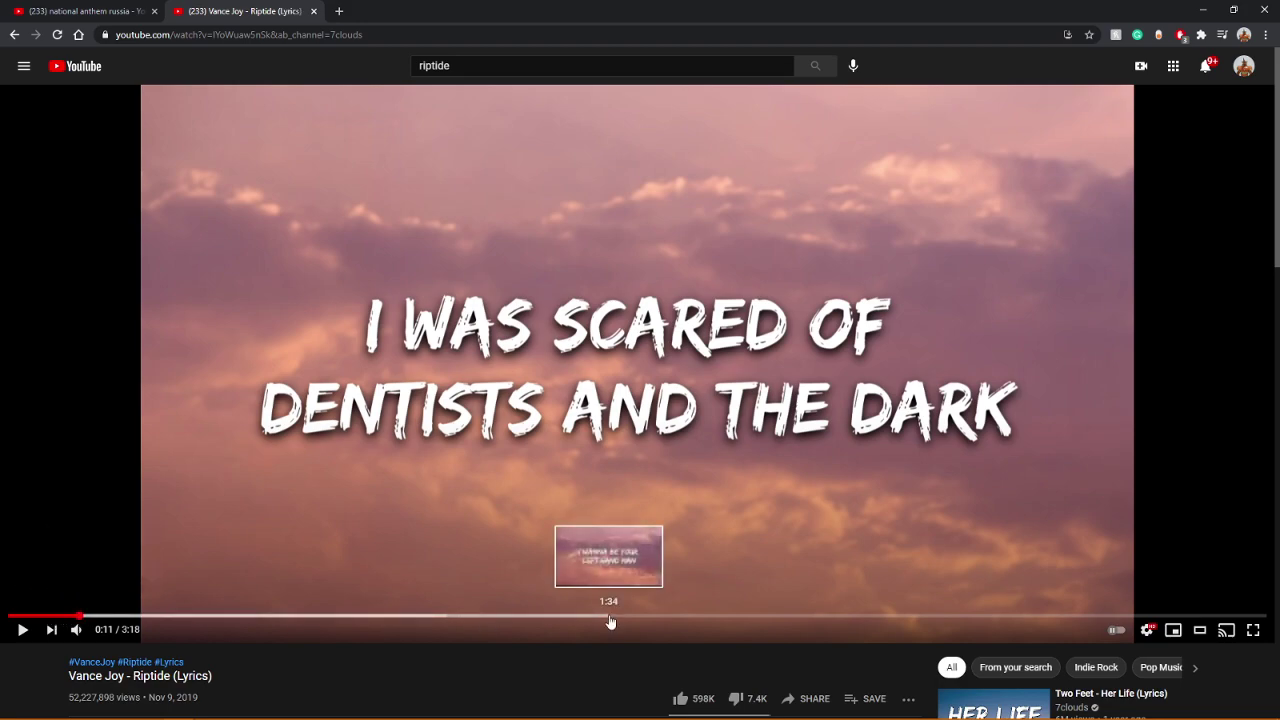
pyautogui.moveTo(177, 712)
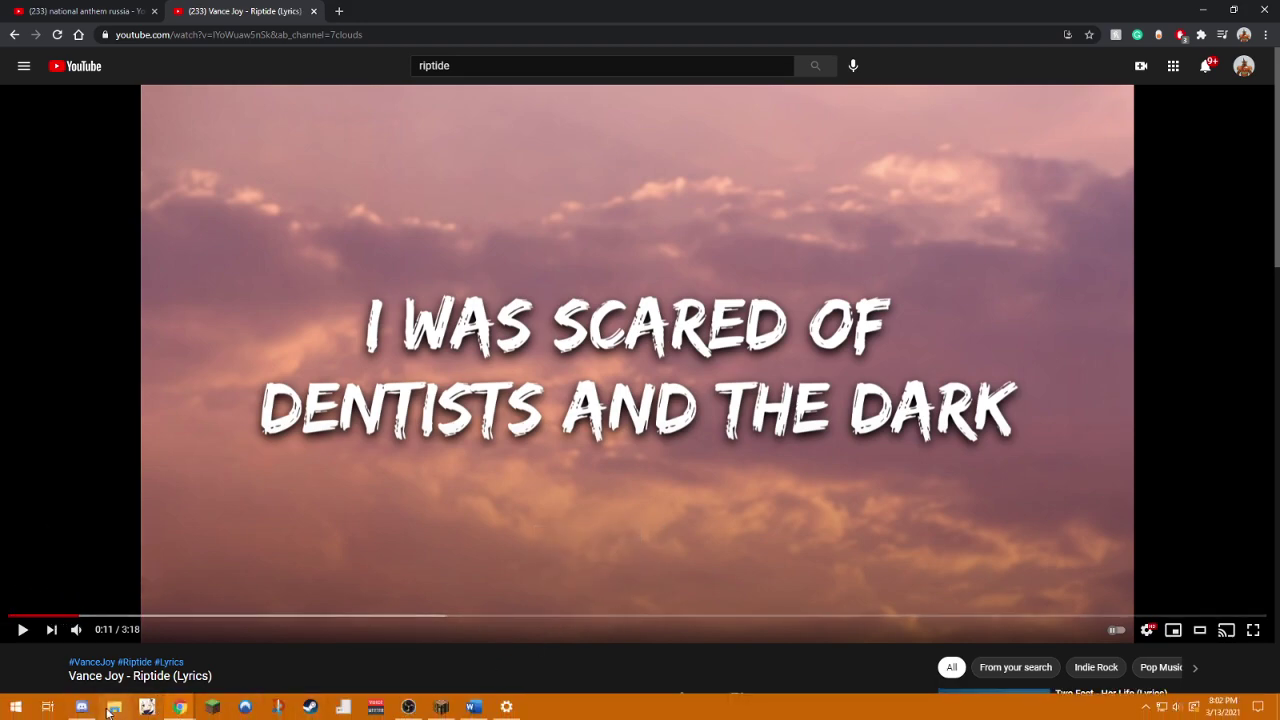
pyautogui.click(474, 707)
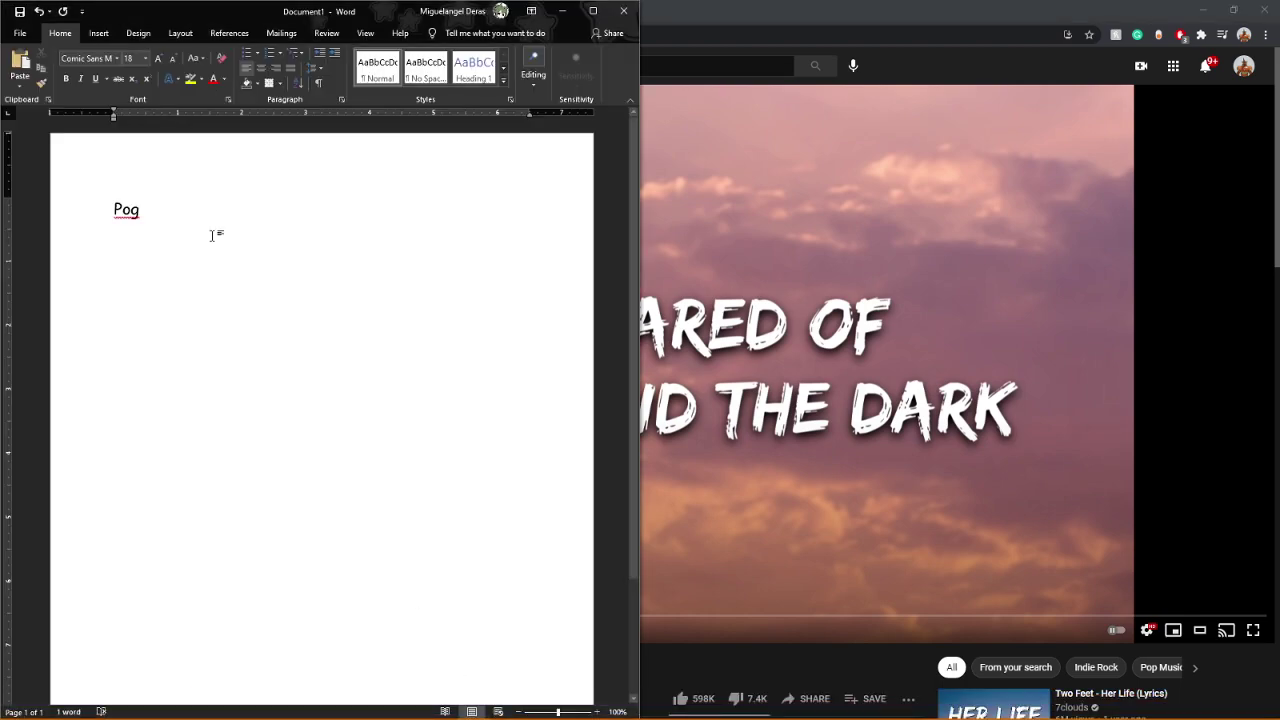
# Step: Write "that's how I feel" after Pog, correcting the typo, then erase all the text
pyautogui.write('th')
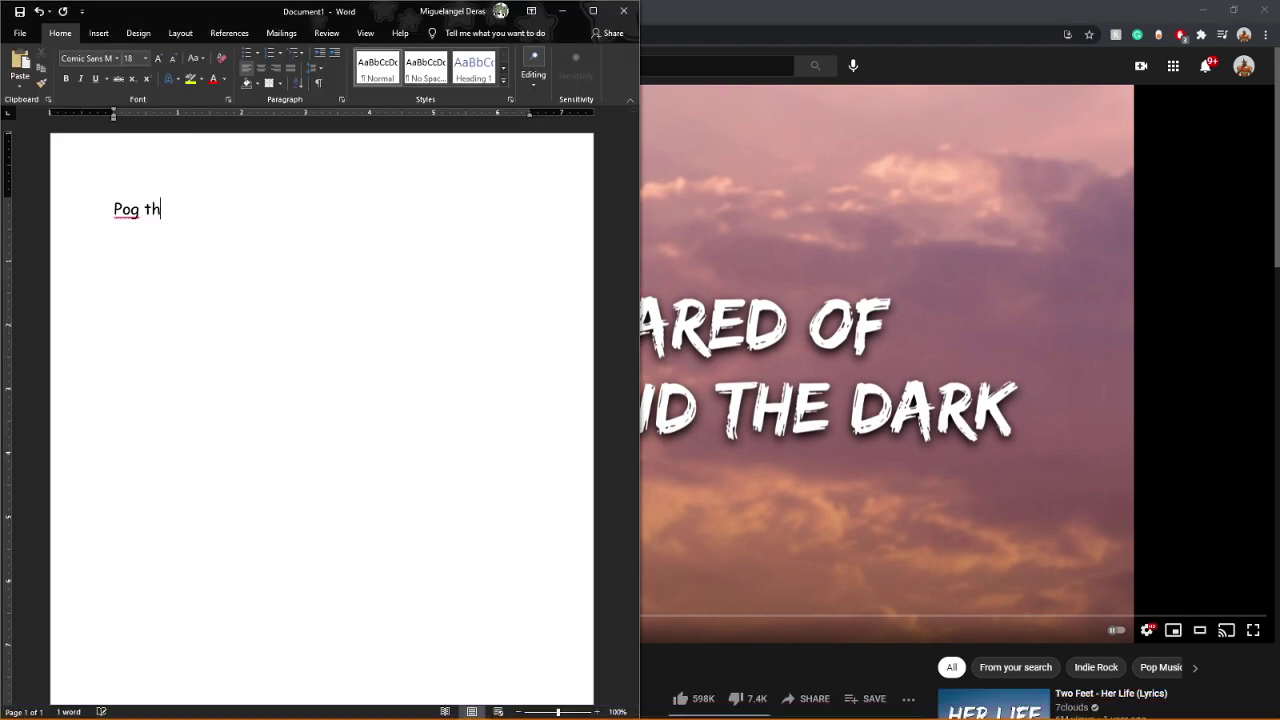
pyautogui.write("at's how I fe")
pyautogui.write('ll')
pyautogui.press('BackSpace')
pyautogui.press('BackSpace')
pyautogui.write('el')
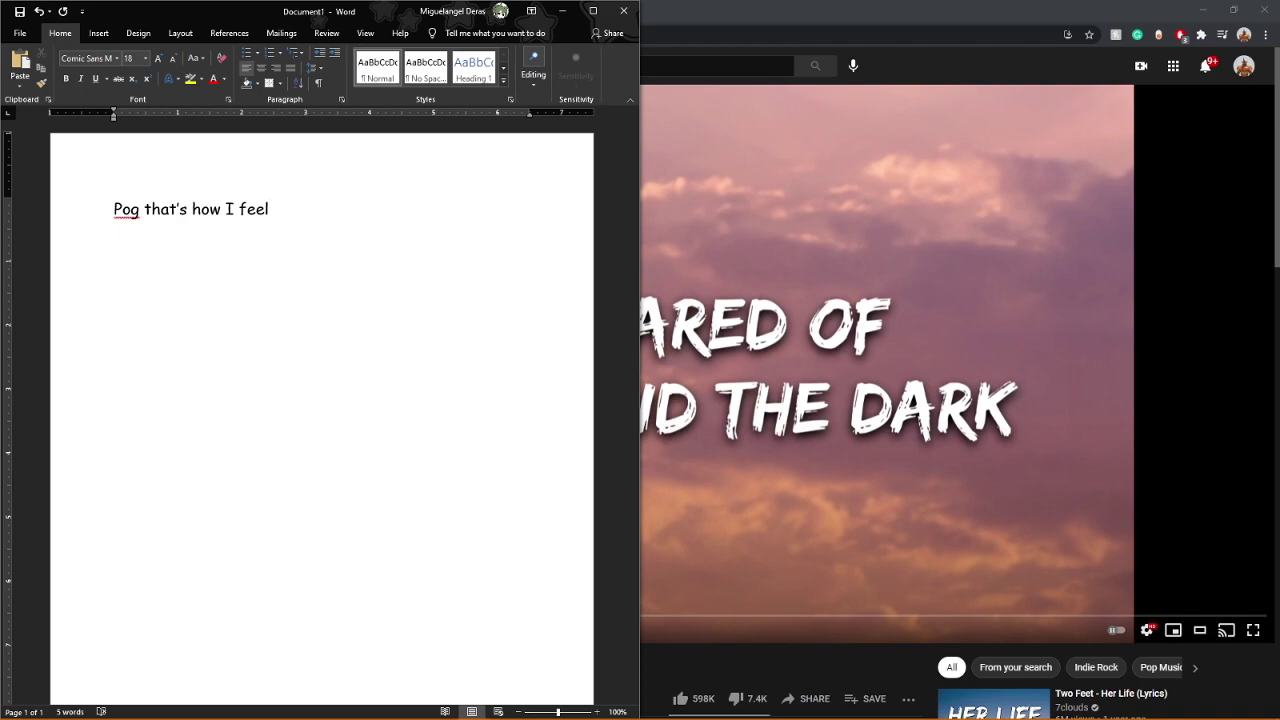
pyautogui.press('BackSpace')
pyautogui.press('BackSpace')
pyautogui.press('BackSpace')
pyautogui.press('BackSpace')
pyautogui.press('BackSpace')
pyautogui.press('BackSpace')
pyautogui.press('BackSpace')
pyautogui.press('BackSpace')
pyautogui.press('BackSpace')
pyautogui.press('BackSpace')
pyautogui.press('BackSpace')
pyautogui.press('BackSpace')
pyautogui.press('BackSpace')
pyautogui.press('BackSpace')
pyautogui.press('BackSpace')
pyautogui.press('BackSpace')
pyautogui.press('BackSpace')
pyautogui.press('BackSpace')
pyautogui.press('BackSpace')
pyautogui.press('BackSpace')
pyautogui.press('BackSpace')
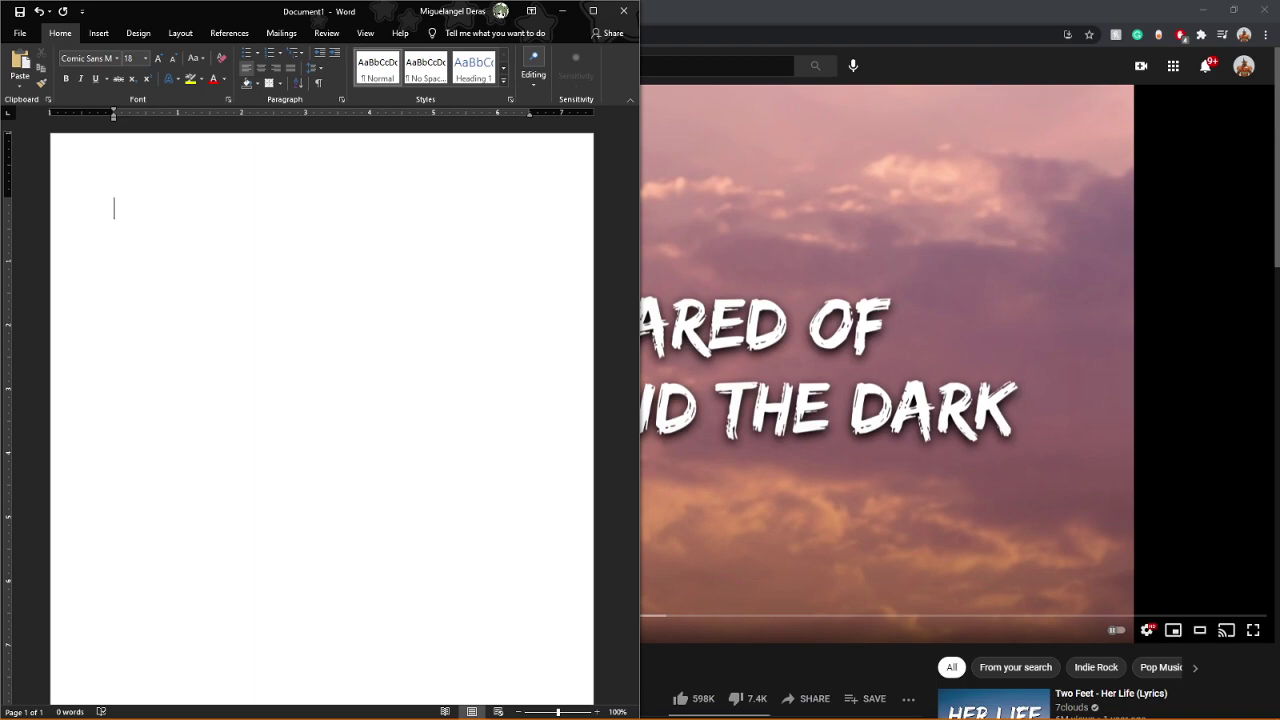
# Step: Search Google for 'usa national anthem lyrics' in a new tab and open the Classic FM result
pyautogui.click(833, 658)
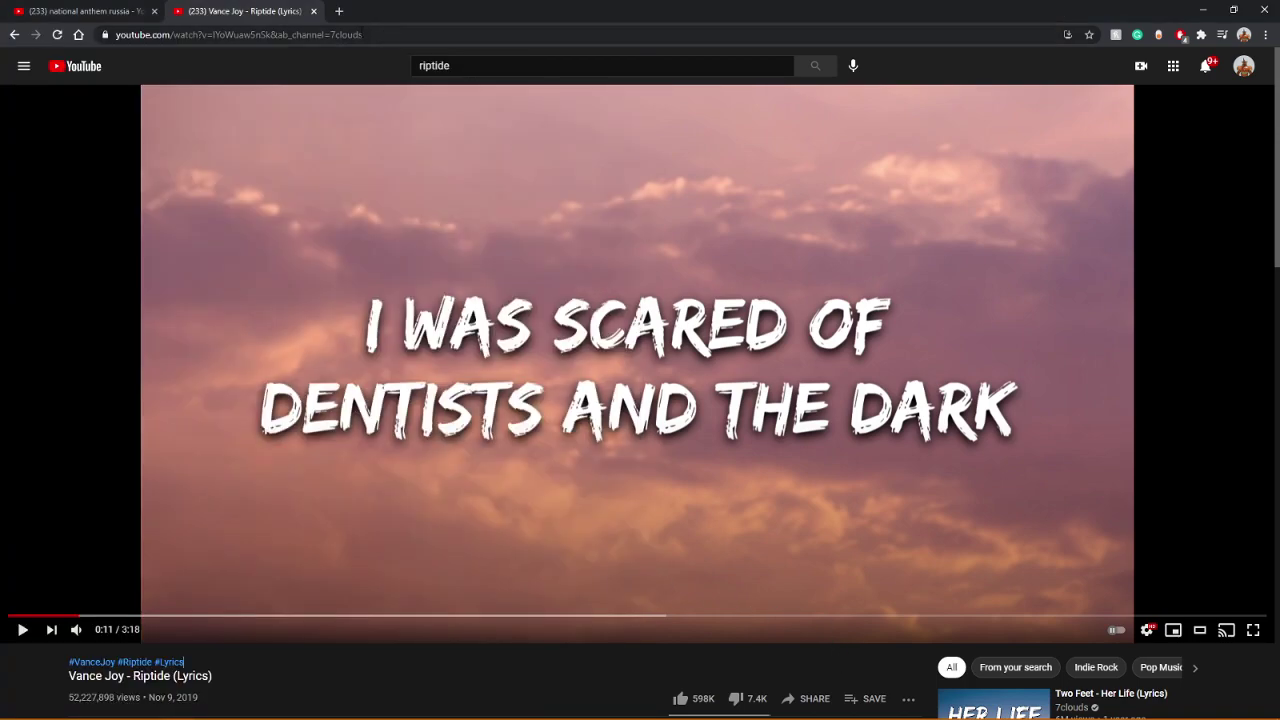
pyautogui.click(339, 11)
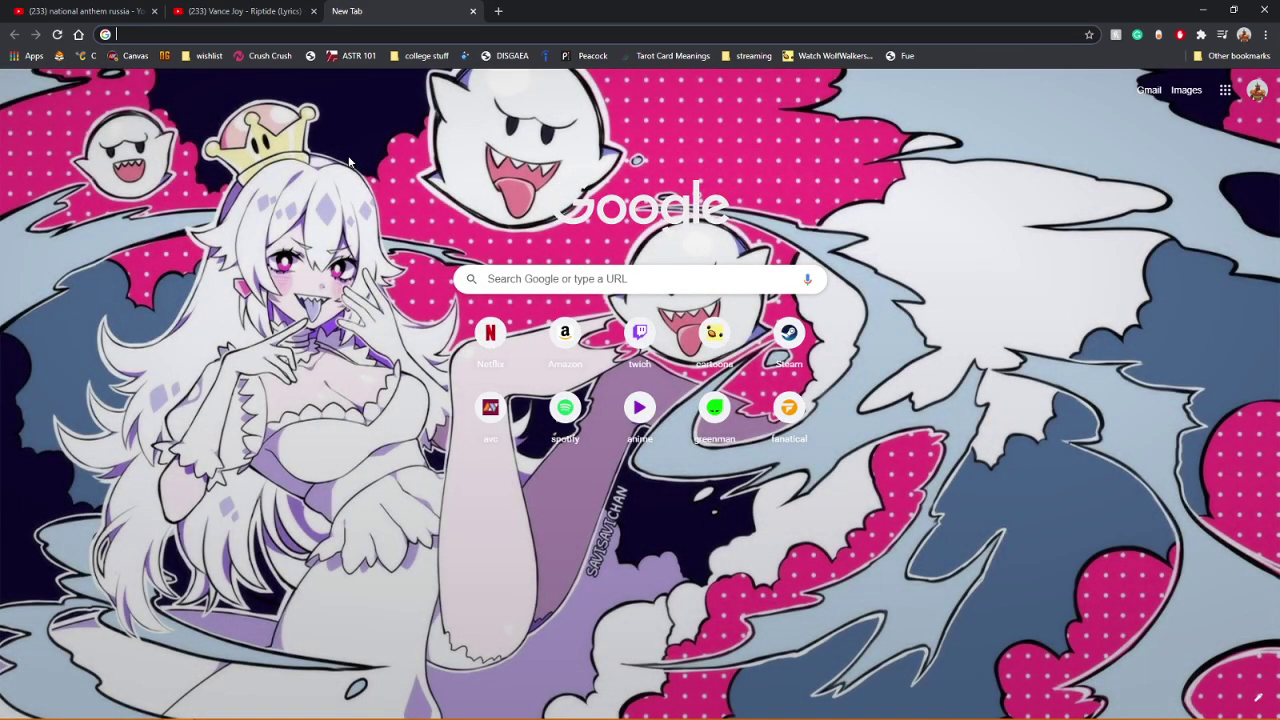
pyautogui.write('usa nat')
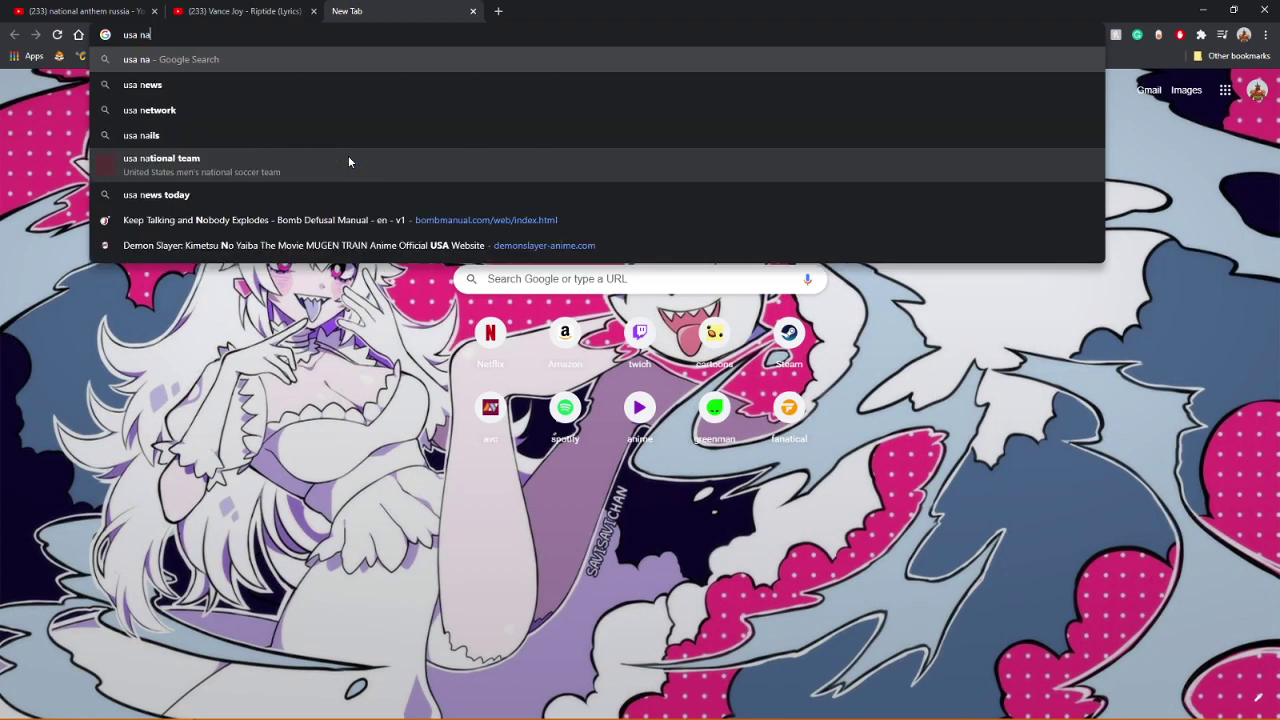
pyautogui.press('Down')
pyautogui.press('Down')
pyautogui.press('Return')
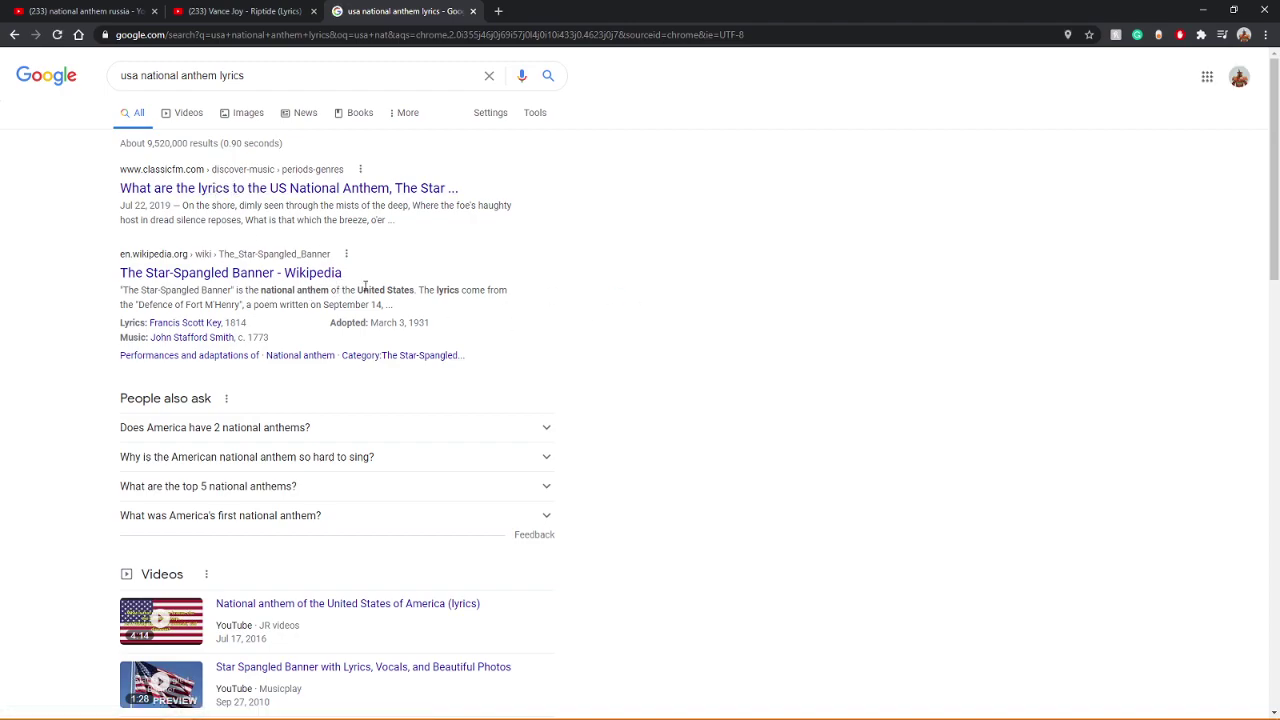
pyautogui.middleClick(197, 199)
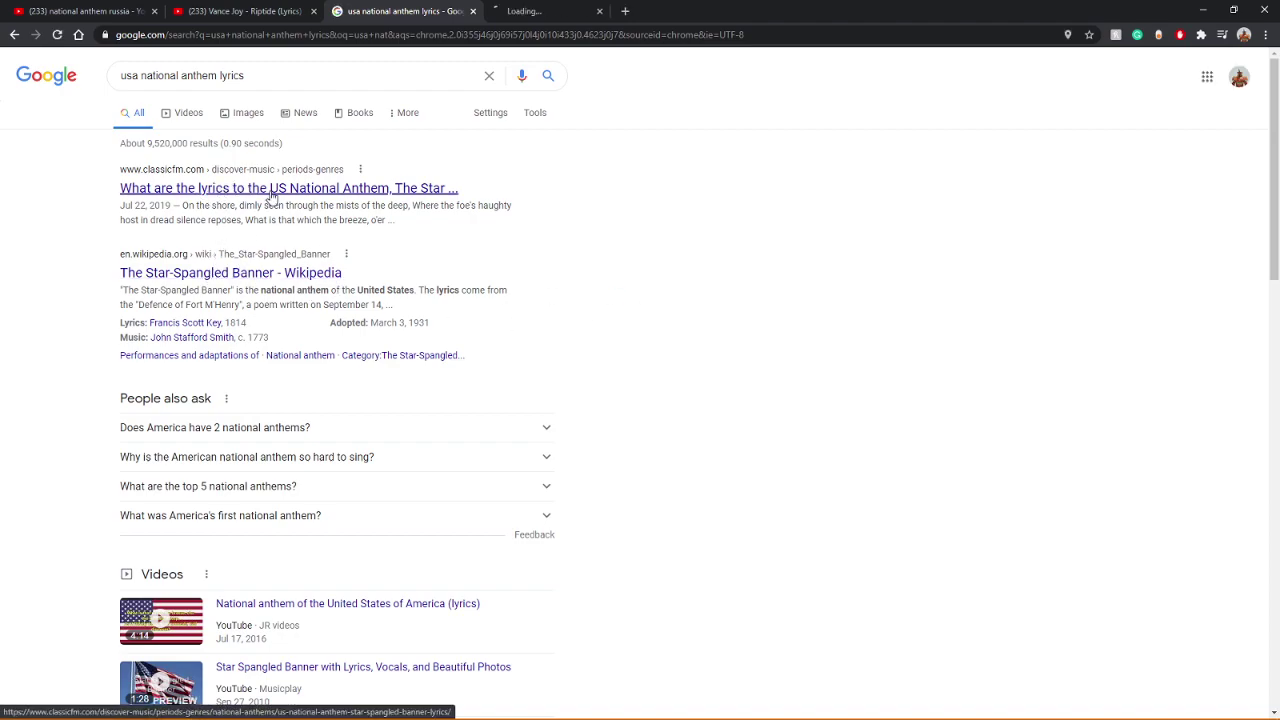
pyautogui.click(579, 15)
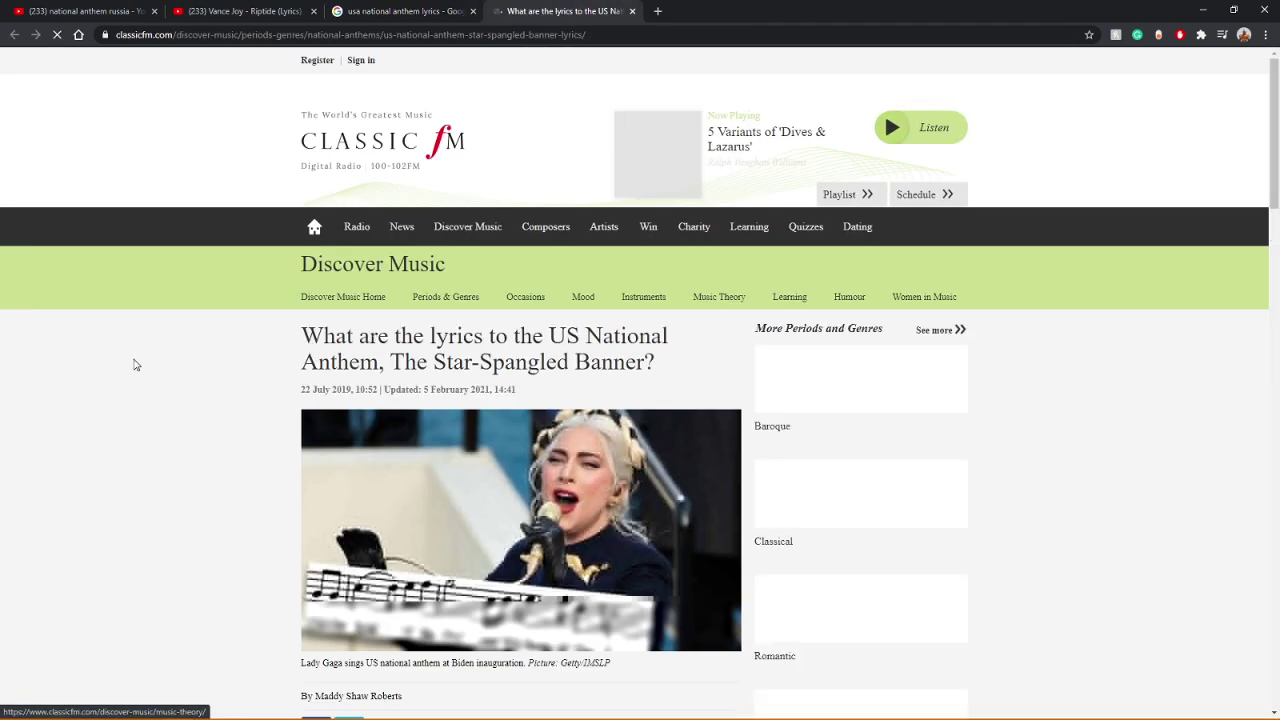
# Step: Scroll the Classic FM article to the Star-Spangled Banner's first verse, briefly checking the Word document
pyautogui.scroll(-3, 172, 352)
pyautogui.scroll(-2, 175, 350)
pyautogui.scroll(-2, 255, 344)
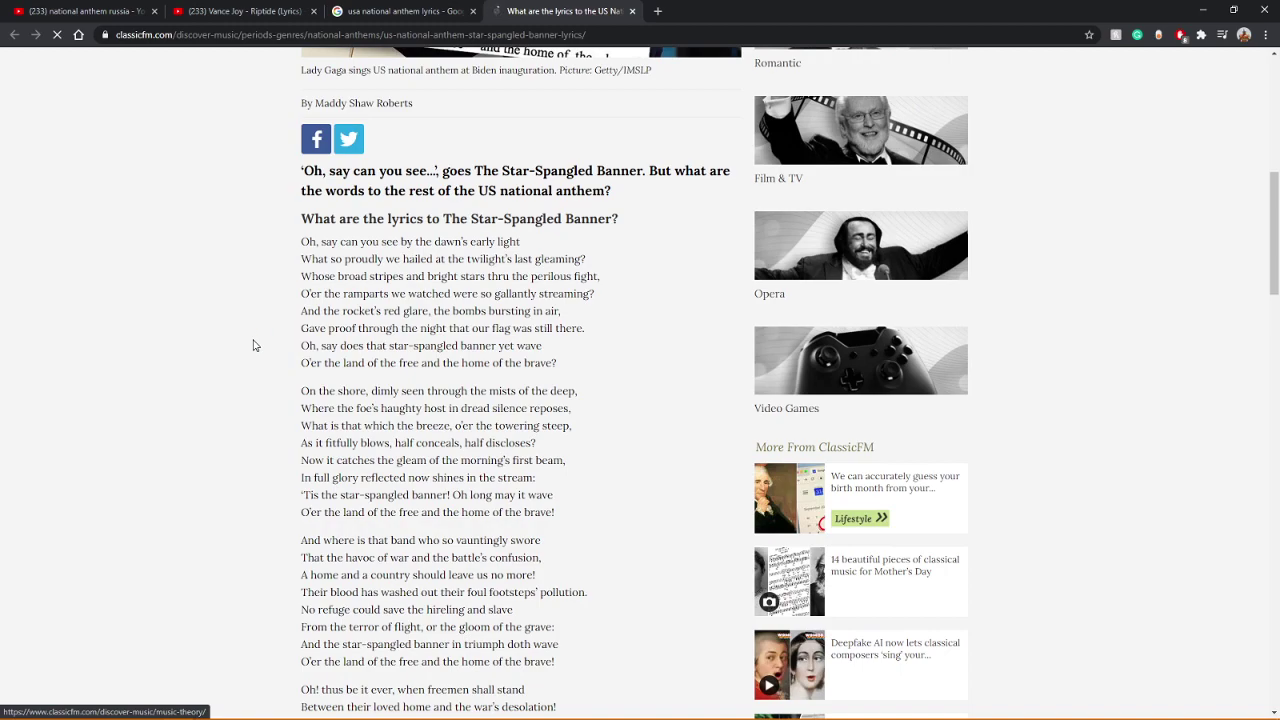
pyautogui.scroll(2, 255, 344)
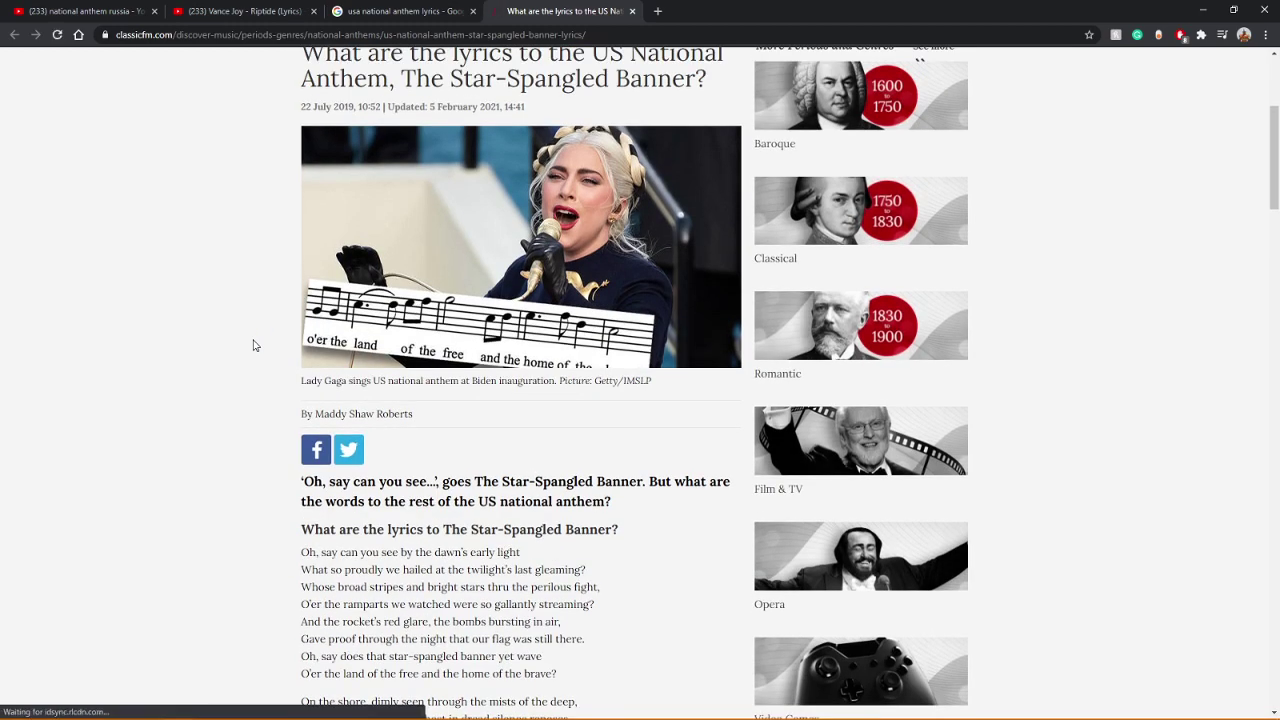
pyautogui.scroll(-3, 253, 345)
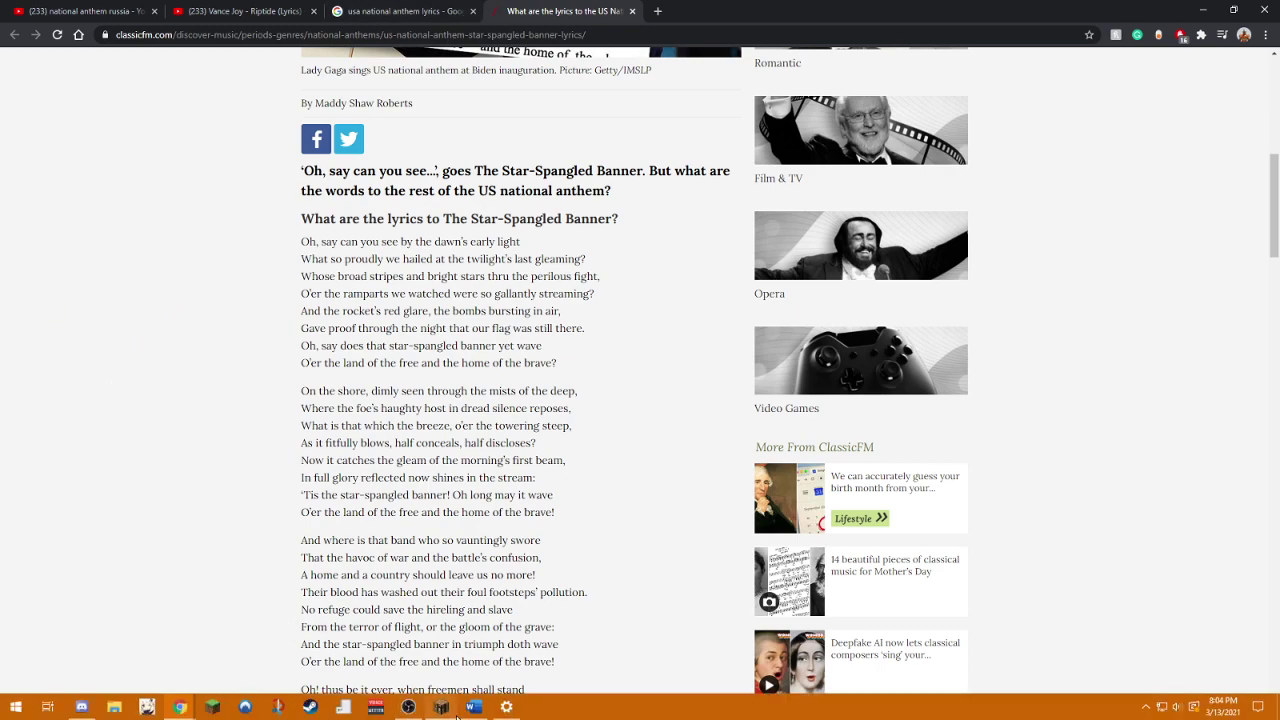
pyautogui.click(474, 707)
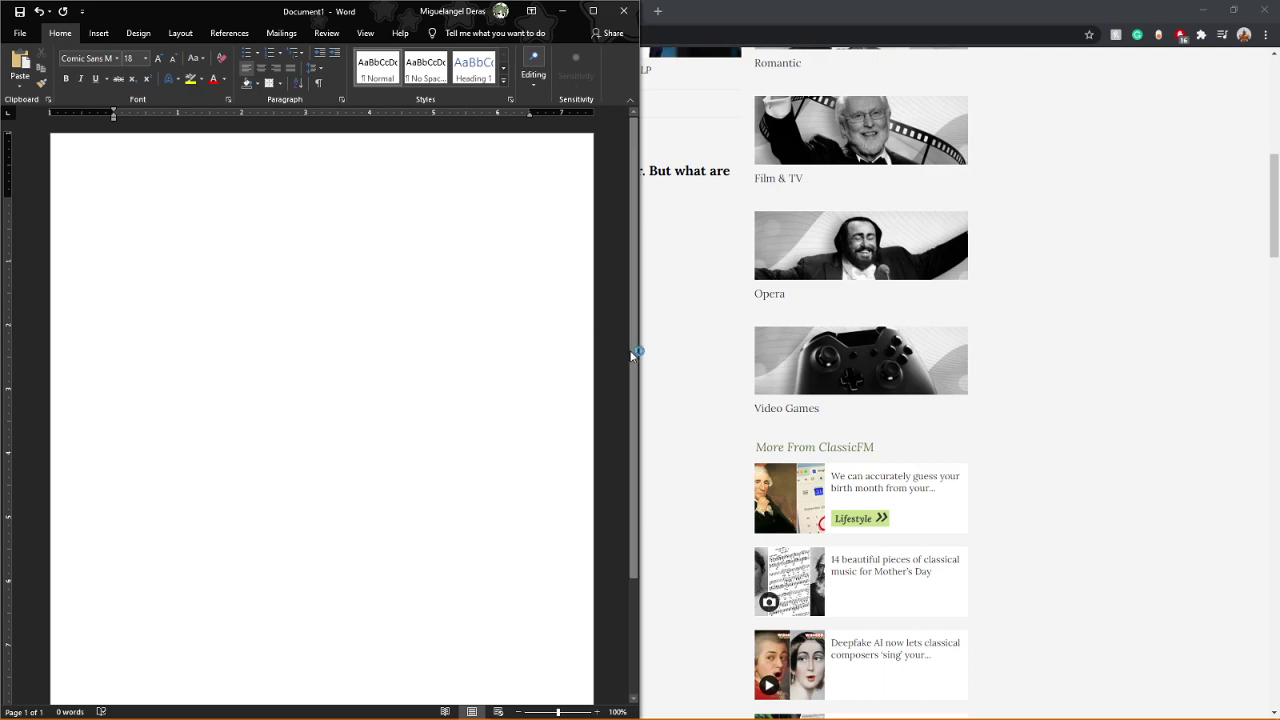
pyautogui.click(706, 358)
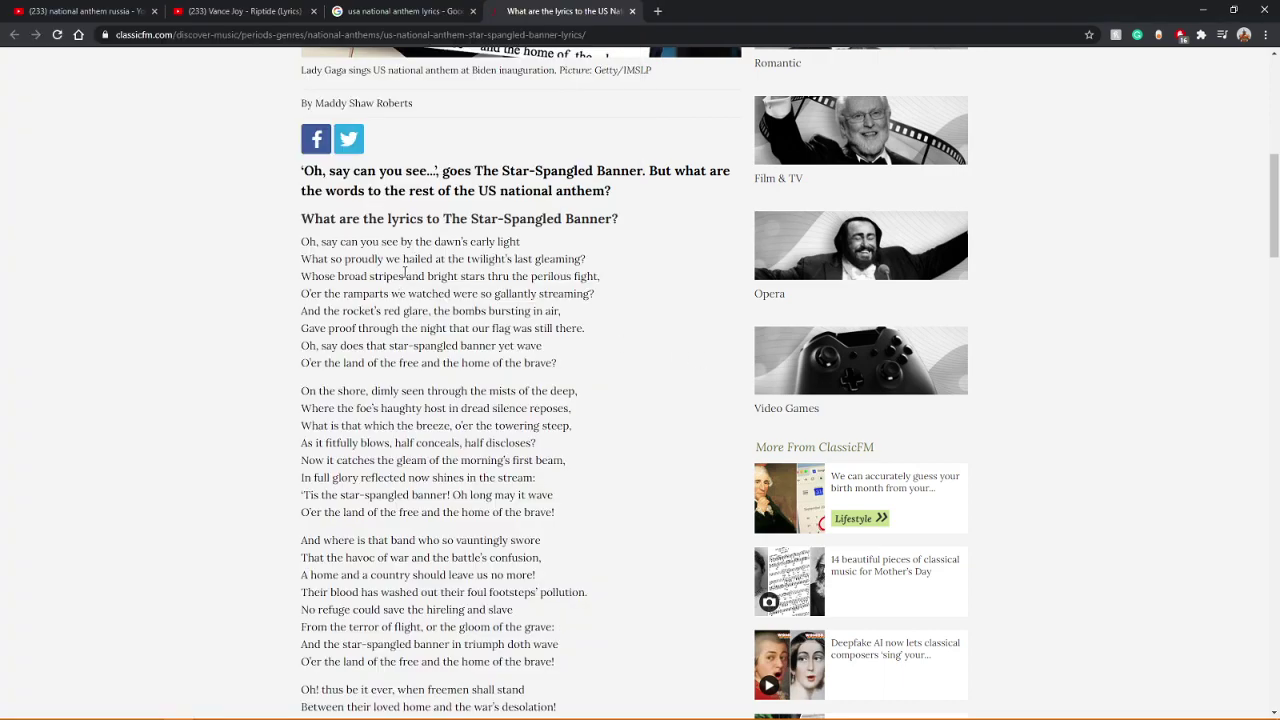
pyautogui.scroll(-3, 405, 271)
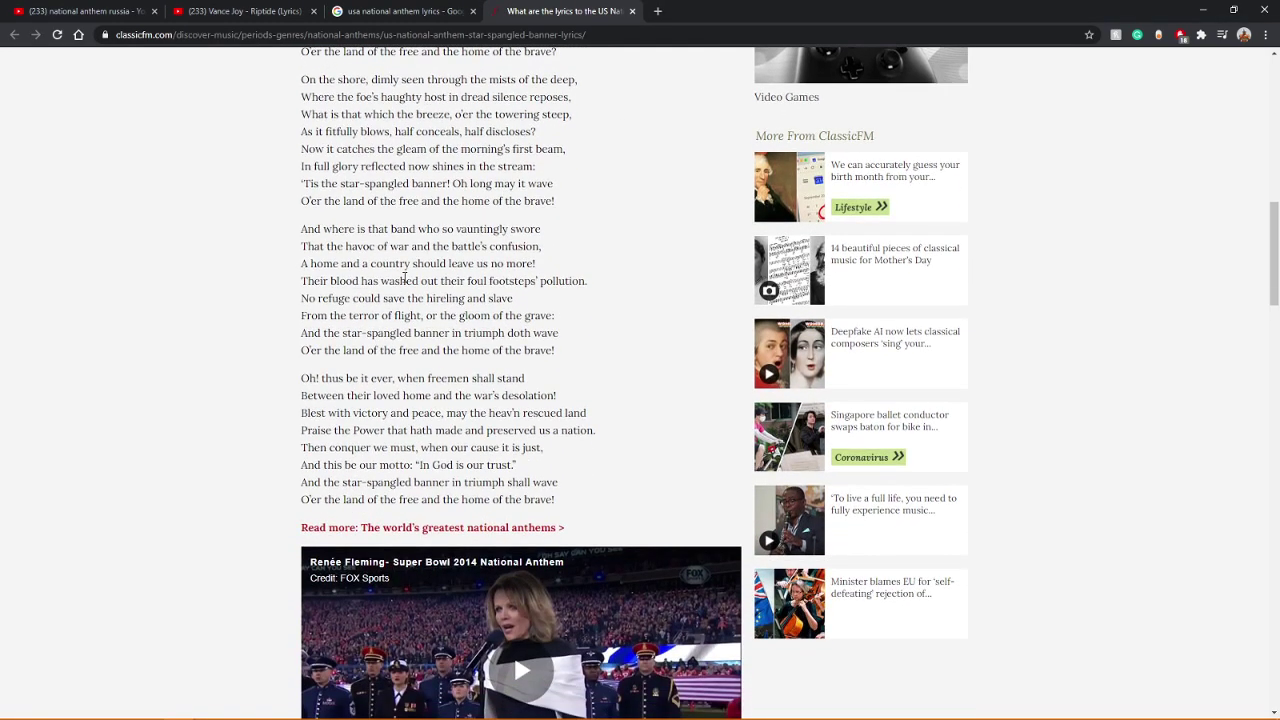
pyautogui.scroll(2, 405, 280)
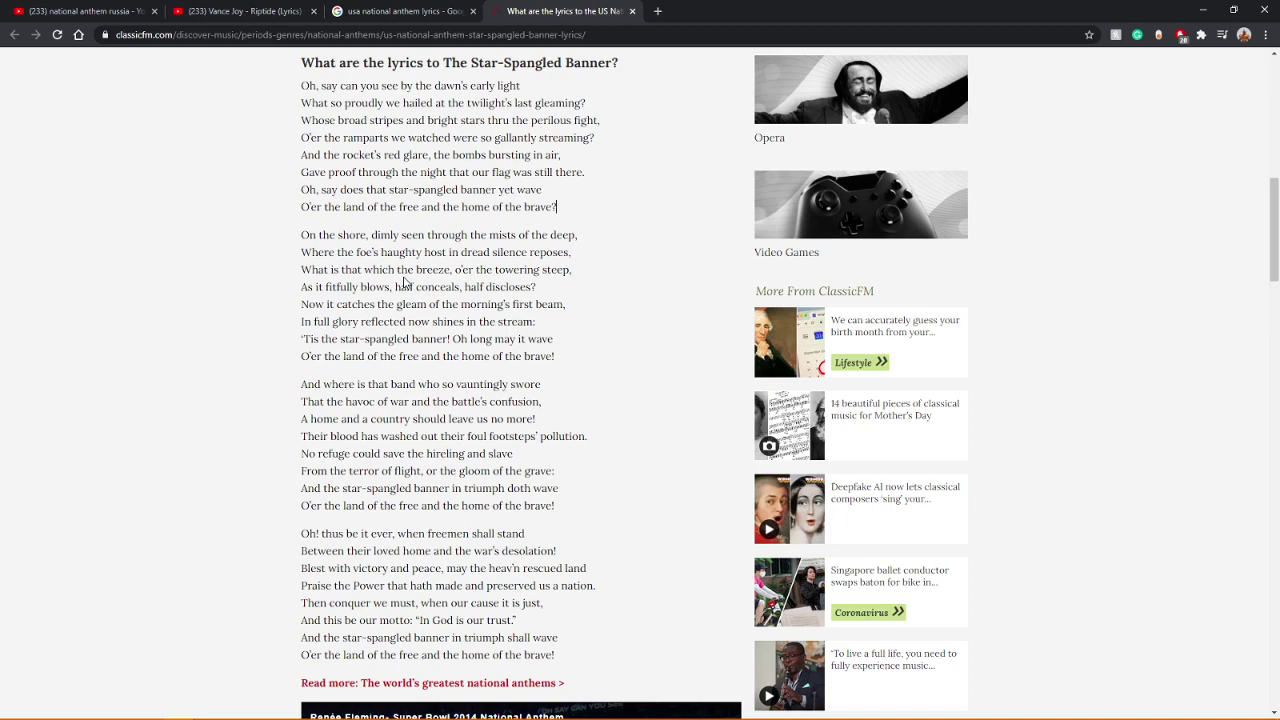
pyautogui.scroll(2, 405, 283)
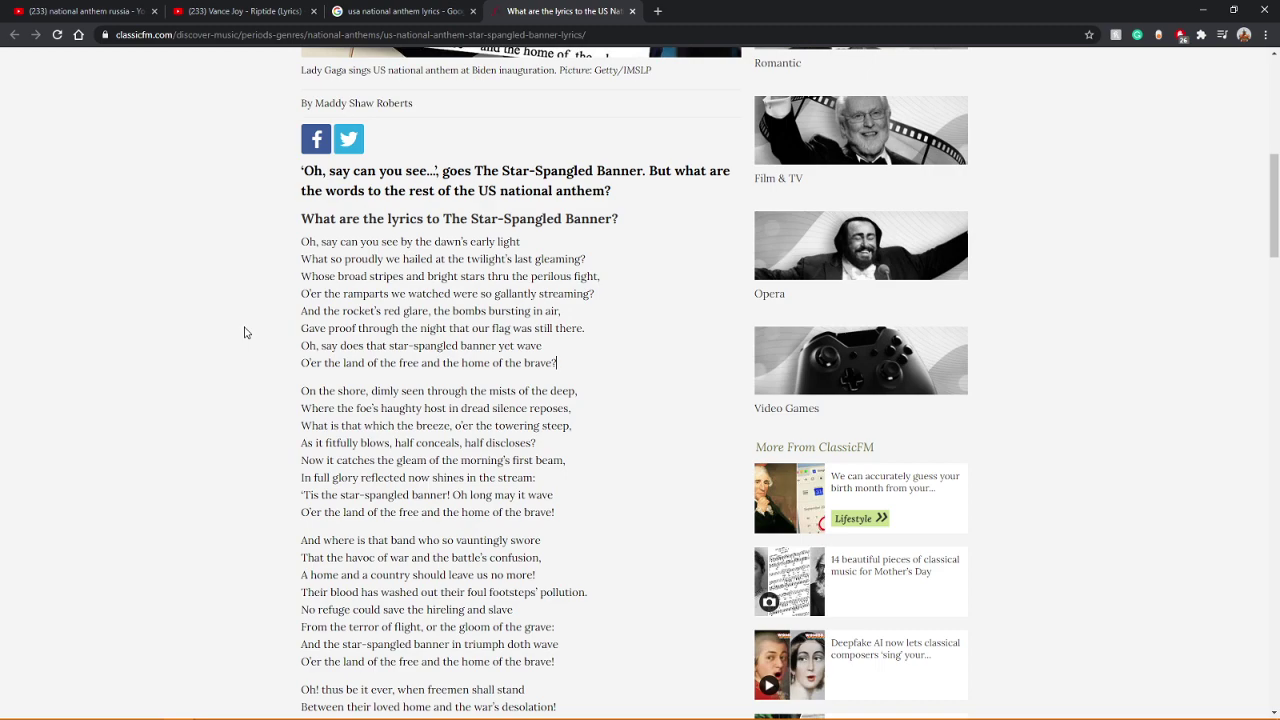
# Step: Put the blank Word document beside the lyrics, then open a new blank Chrome tab
pyautogui.moveTo(420, 694)
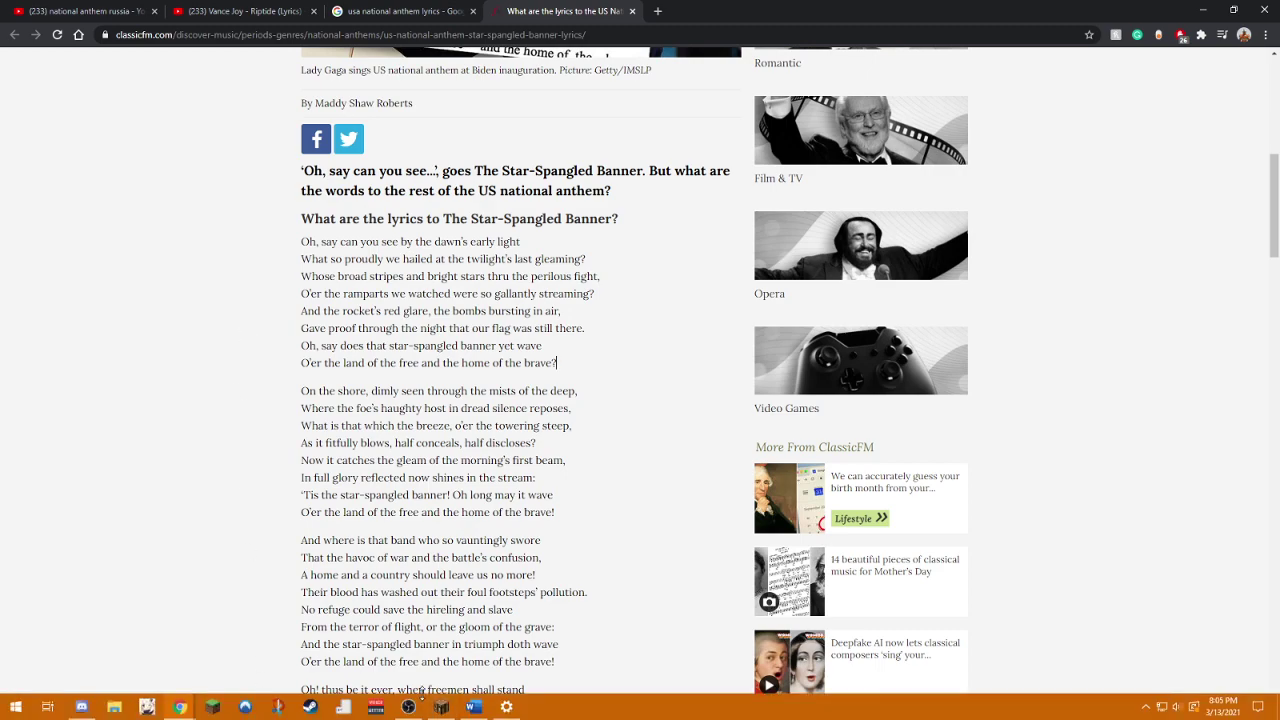
pyautogui.click(474, 707)
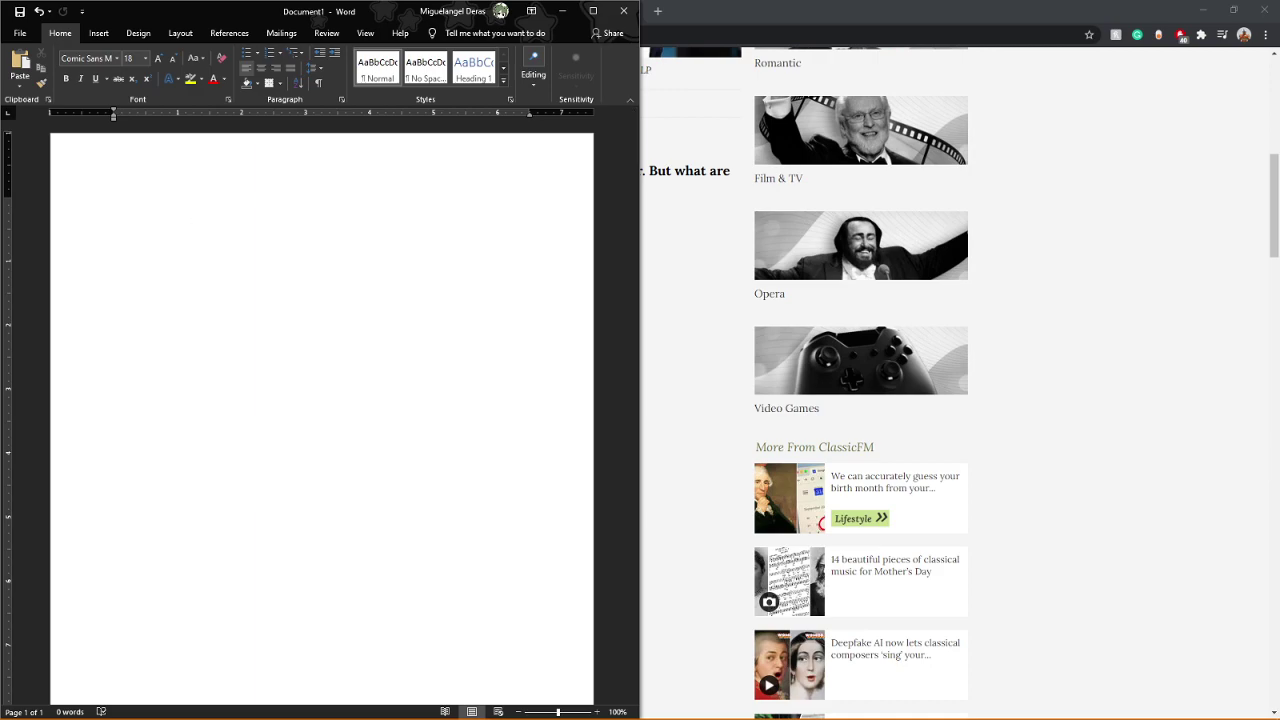
pyautogui.hotkey('alt', 'Tab')
pyautogui.hotkey('alt', 'Tab')
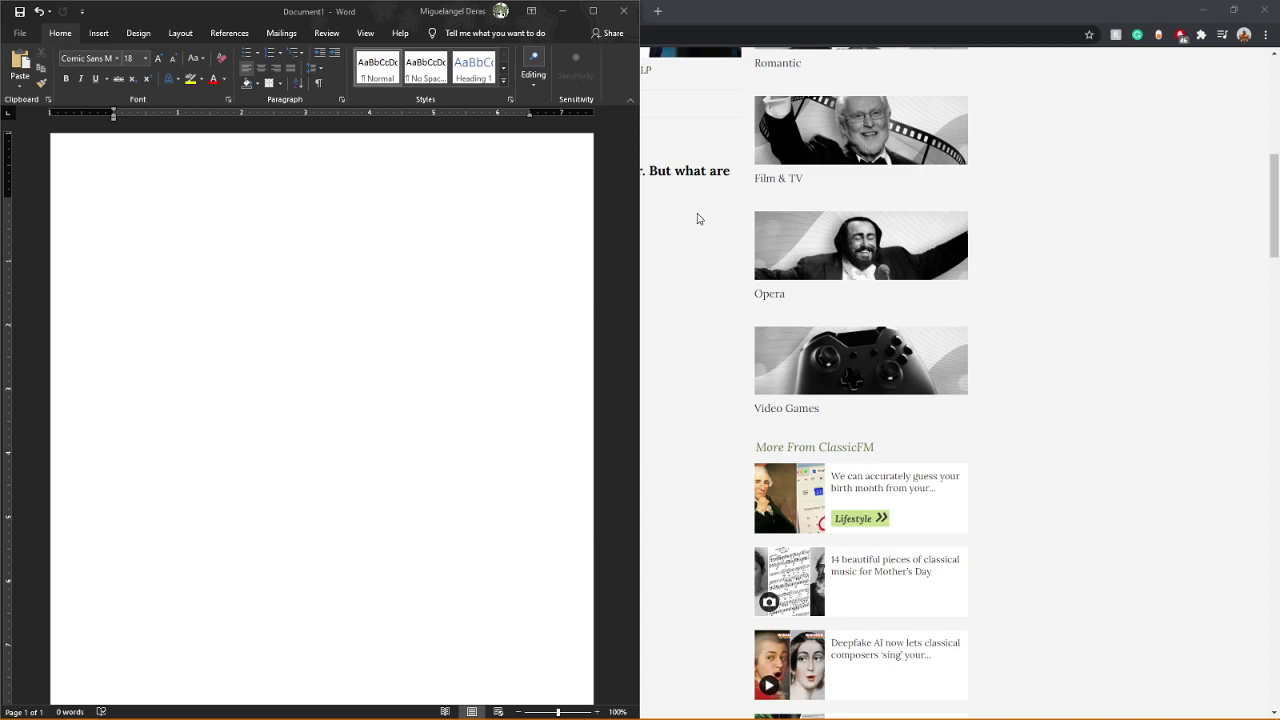
pyautogui.click(618, 11)
pyautogui.click(657, 11)
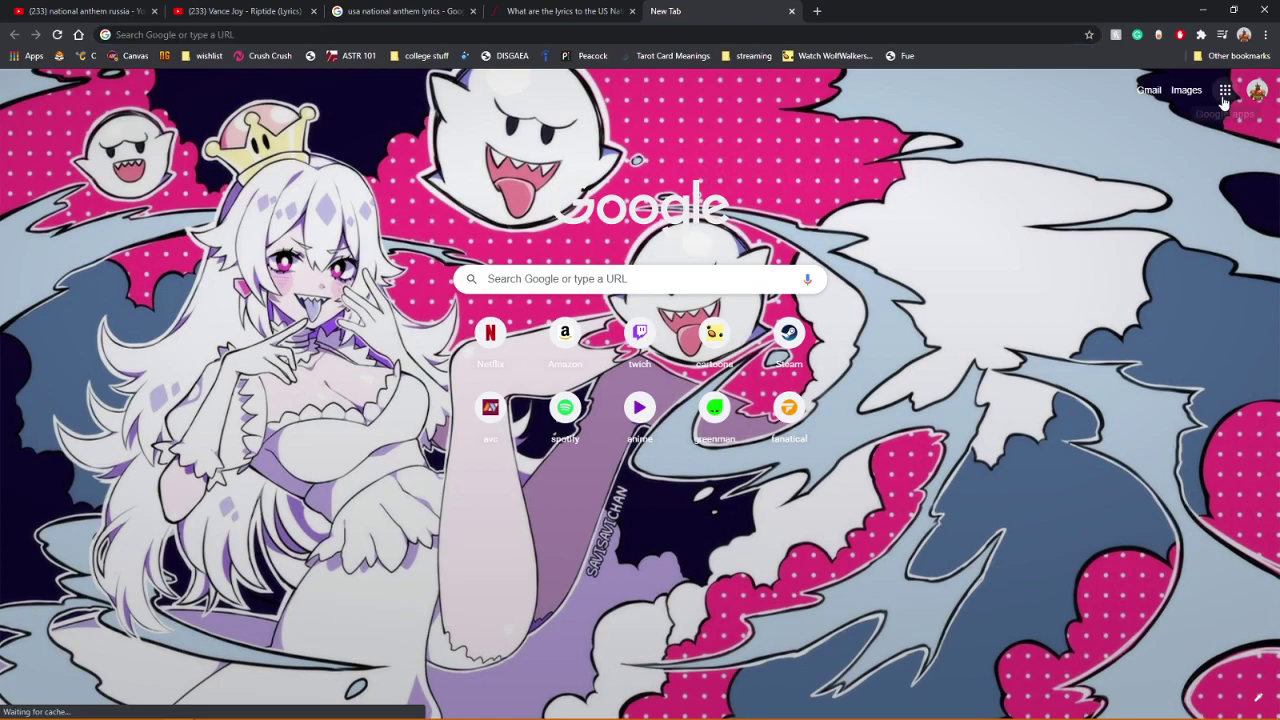
# Step: Go to Google Drive from the Google apps grid and open its New menu
pyautogui.click(1222, 97)
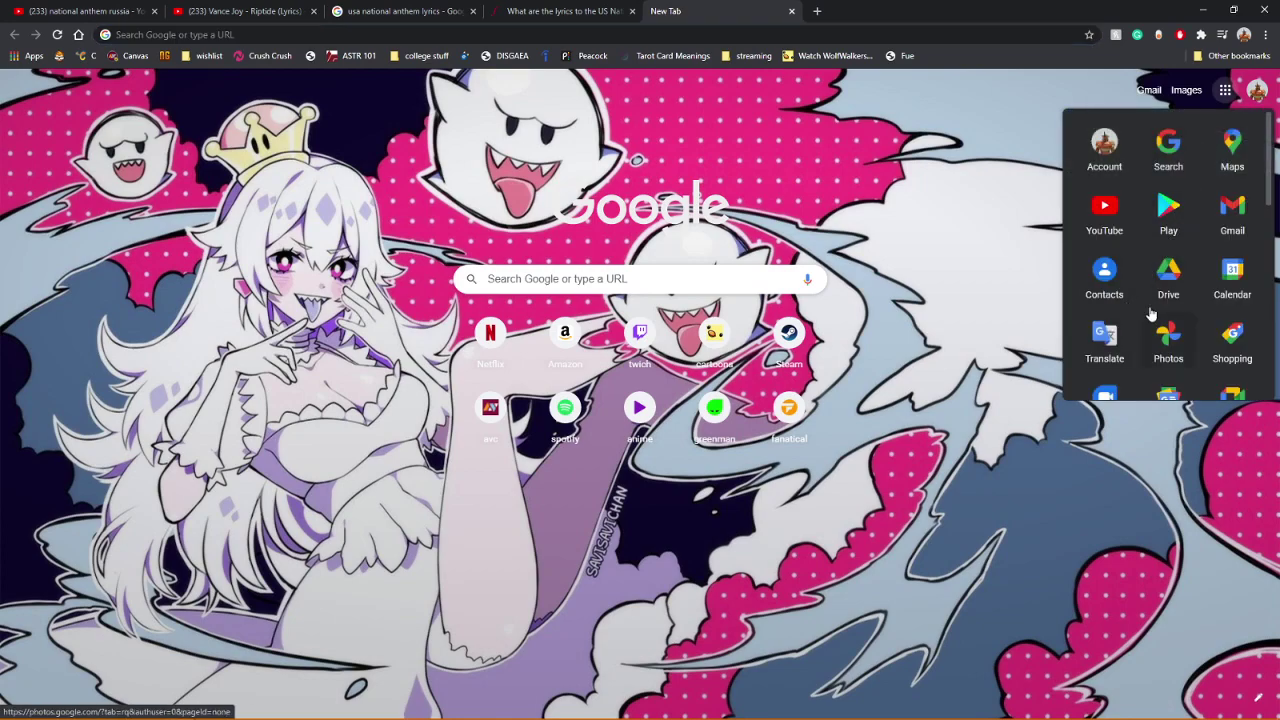
pyautogui.click(1168, 278)
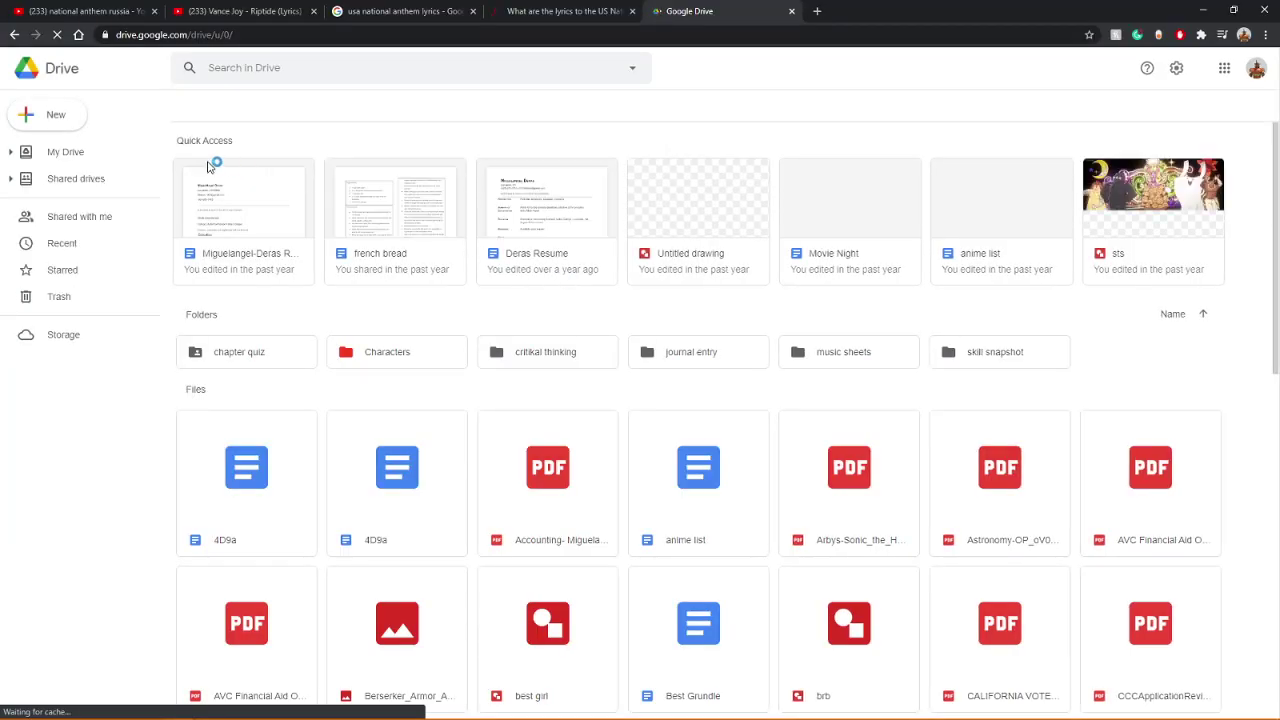
pyautogui.click(47, 114)
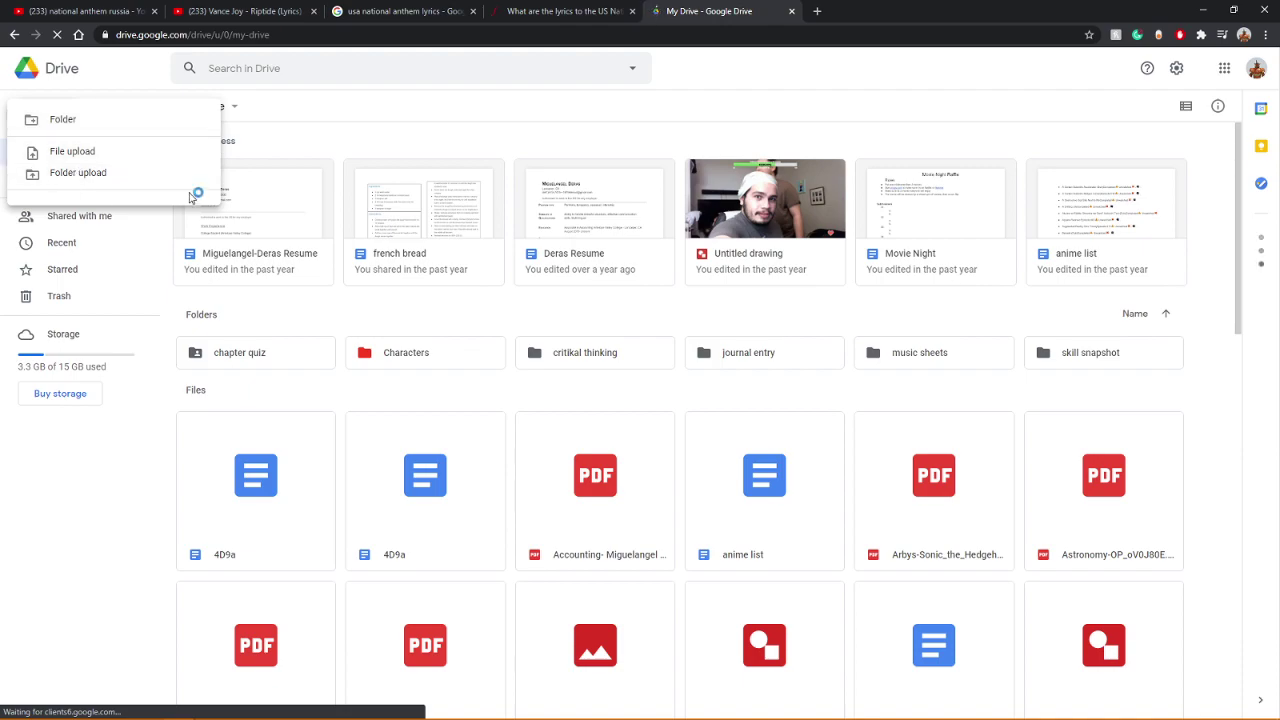
pyautogui.click(323, 126)
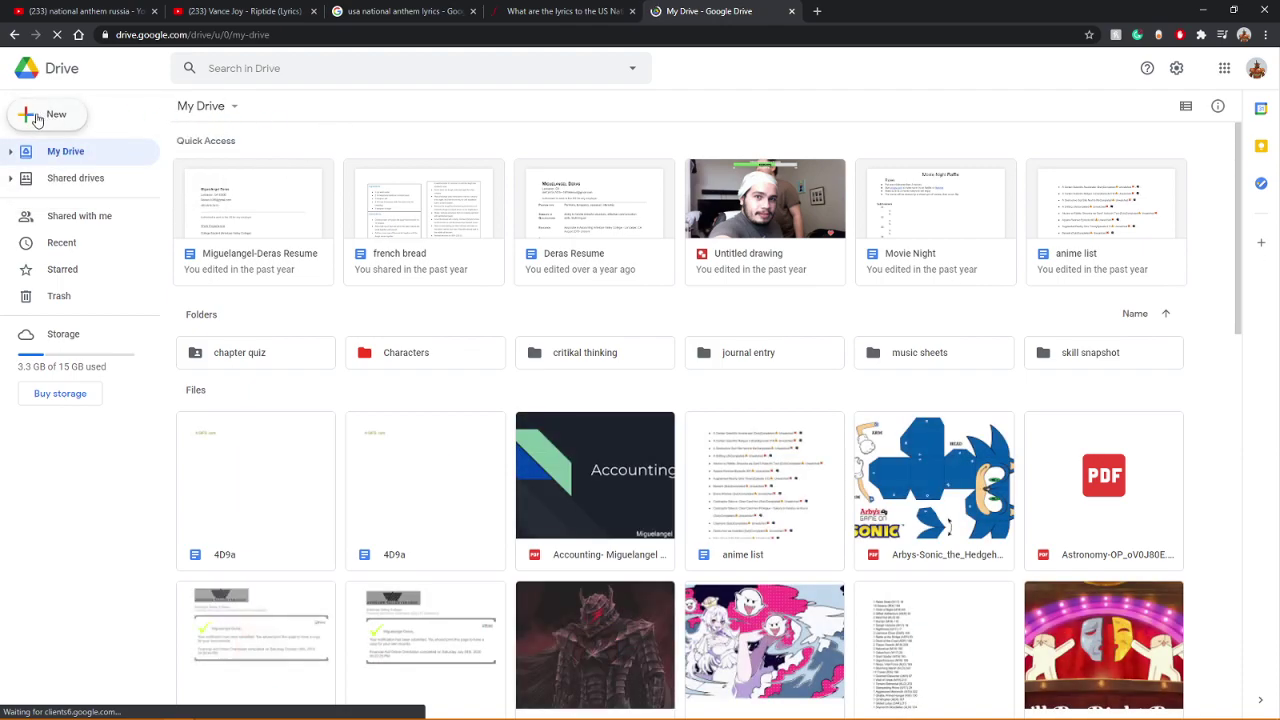
pyautogui.click(38, 116)
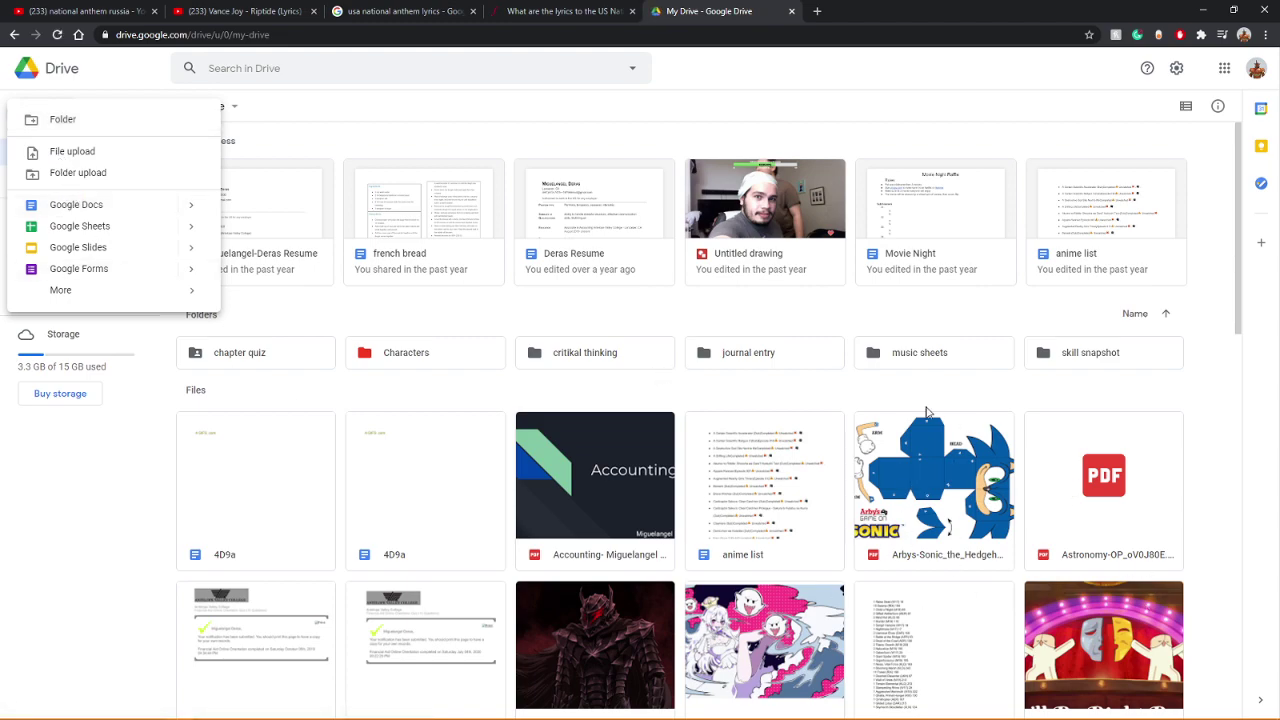
# Step: Create a new Google Docs document and switch to its Untitled document tab
pyautogui.click(68, 204)
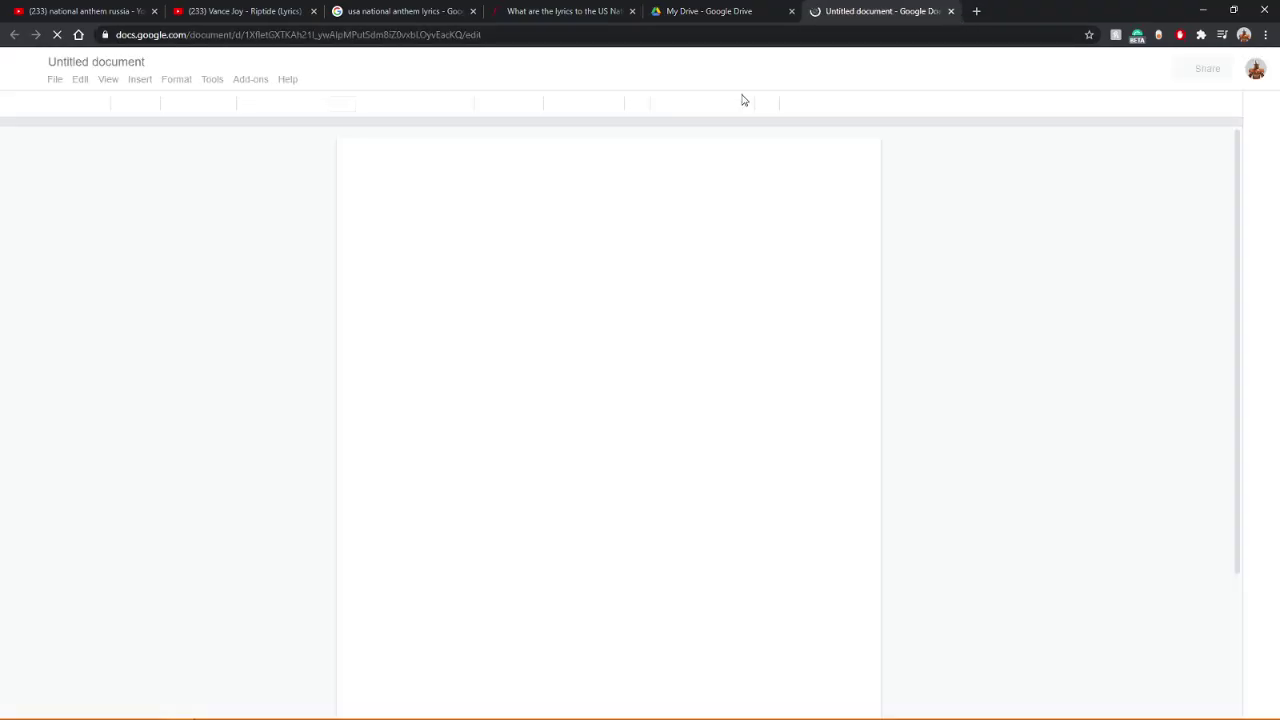
pyautogui.click(710, 11)
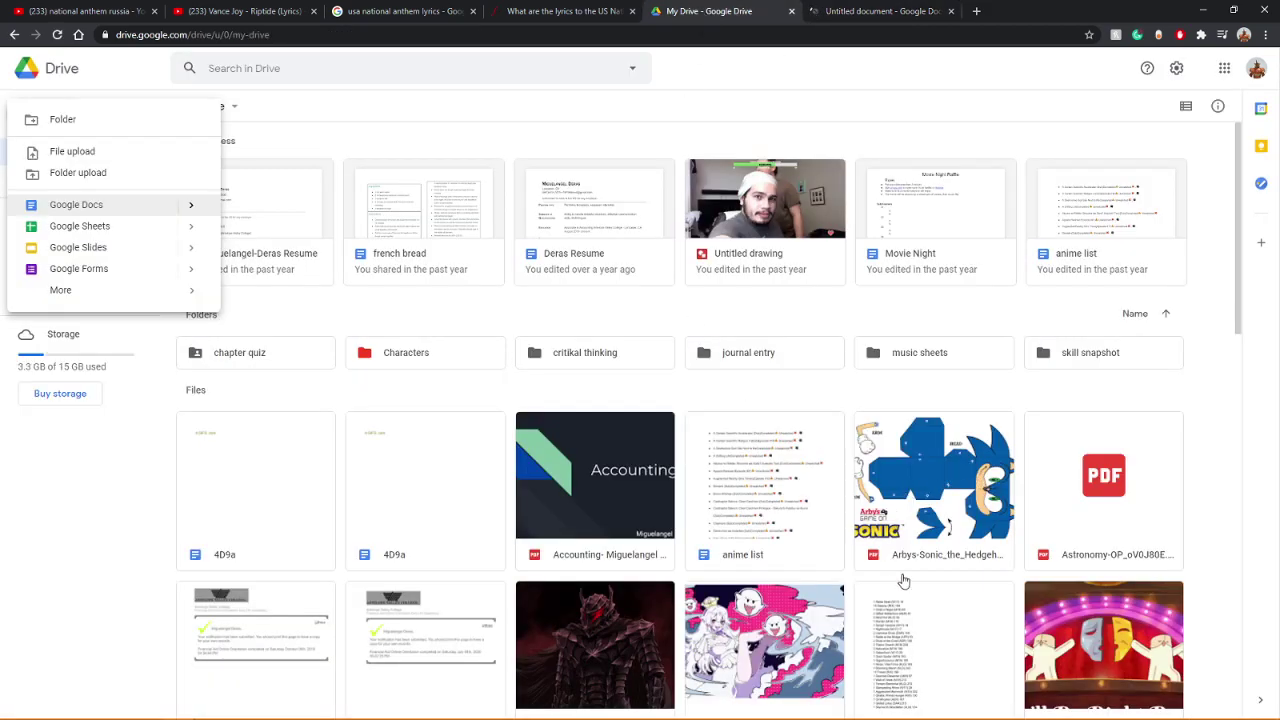
pyautogui.click(860, 11)
pyautogui.click(717, 11)
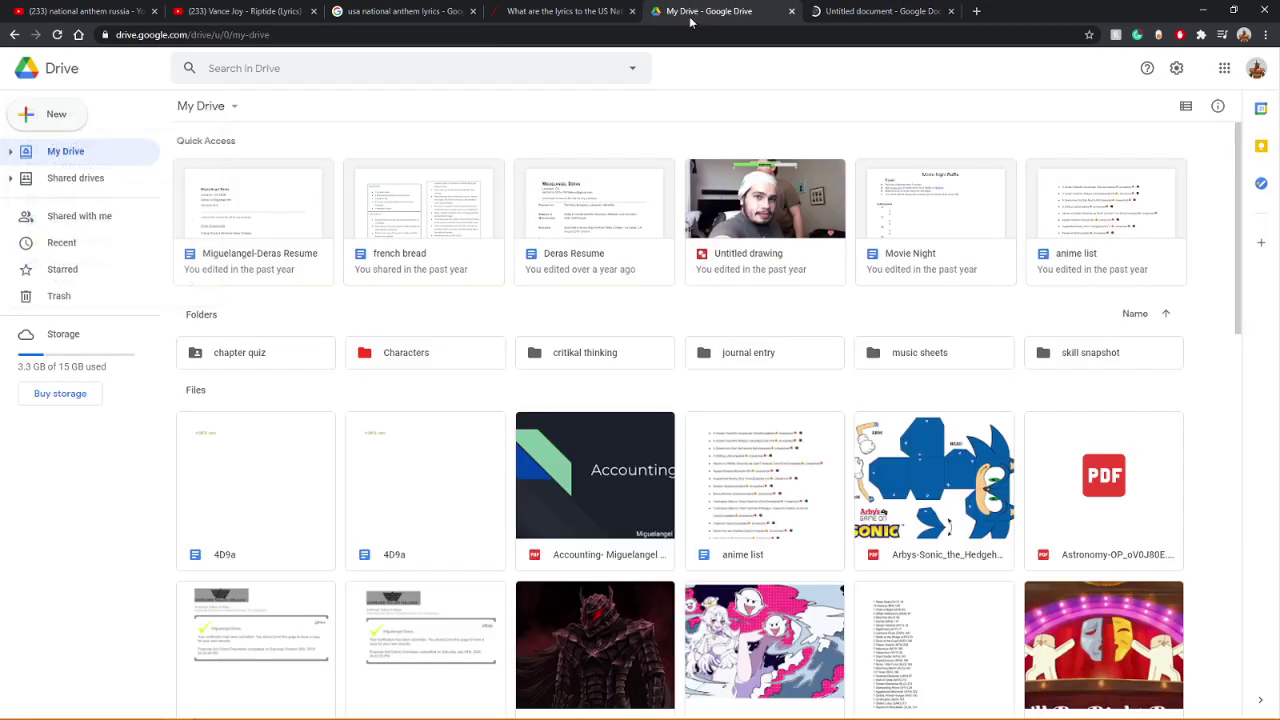
pyautogui.click(880, 11)
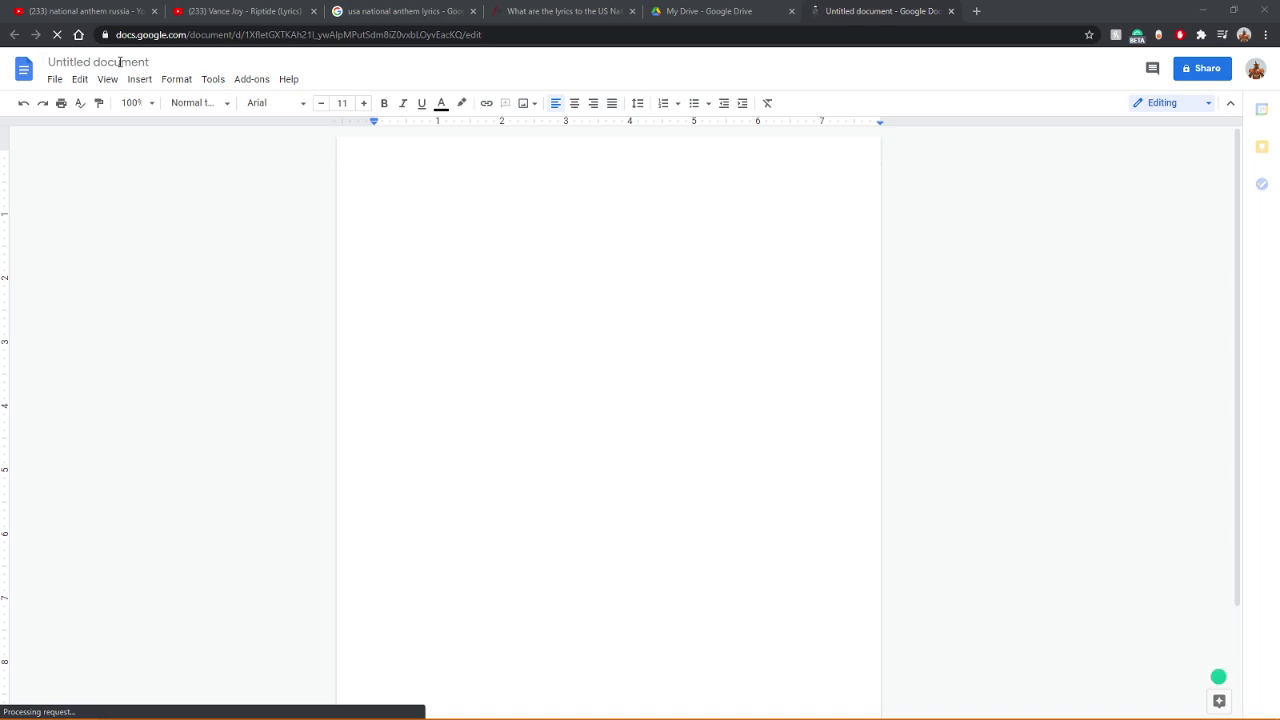
# Step: Rename the Untitled document to 'smp poem'
pyautogui.click(119, 62)
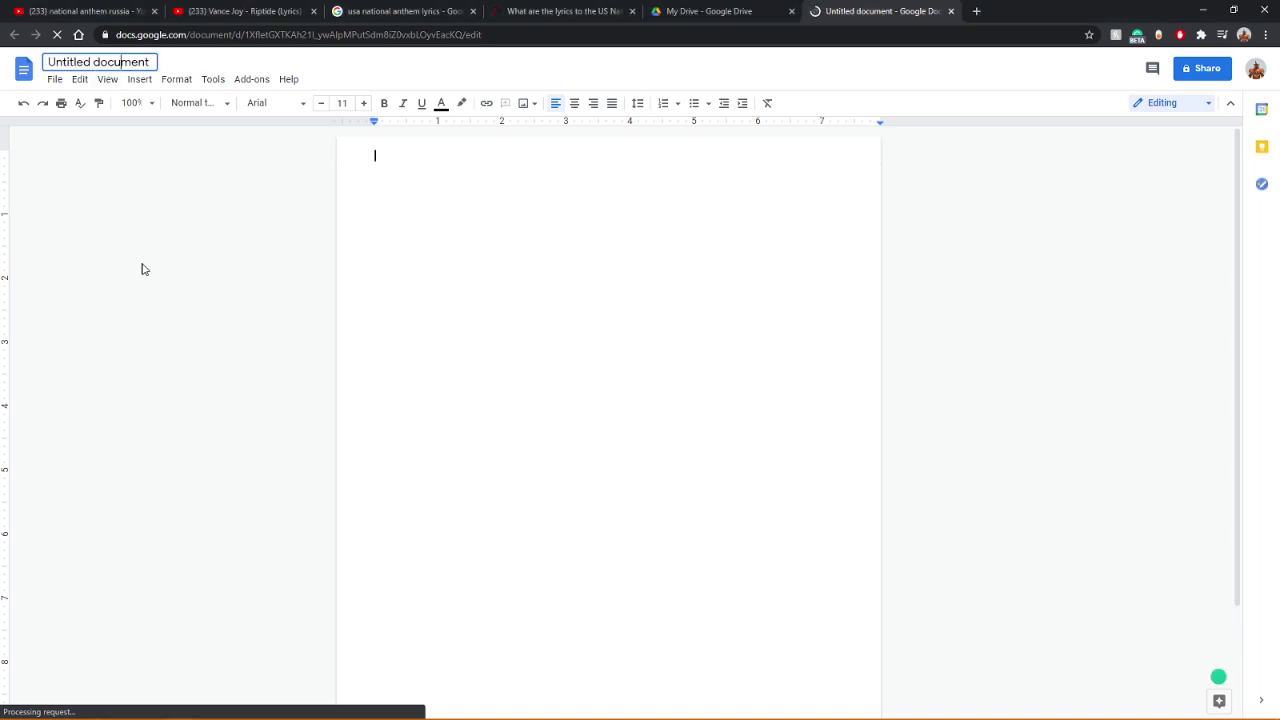
pyautogui.hotkey('ctrl', 'a')
pyautogui.write('smp')
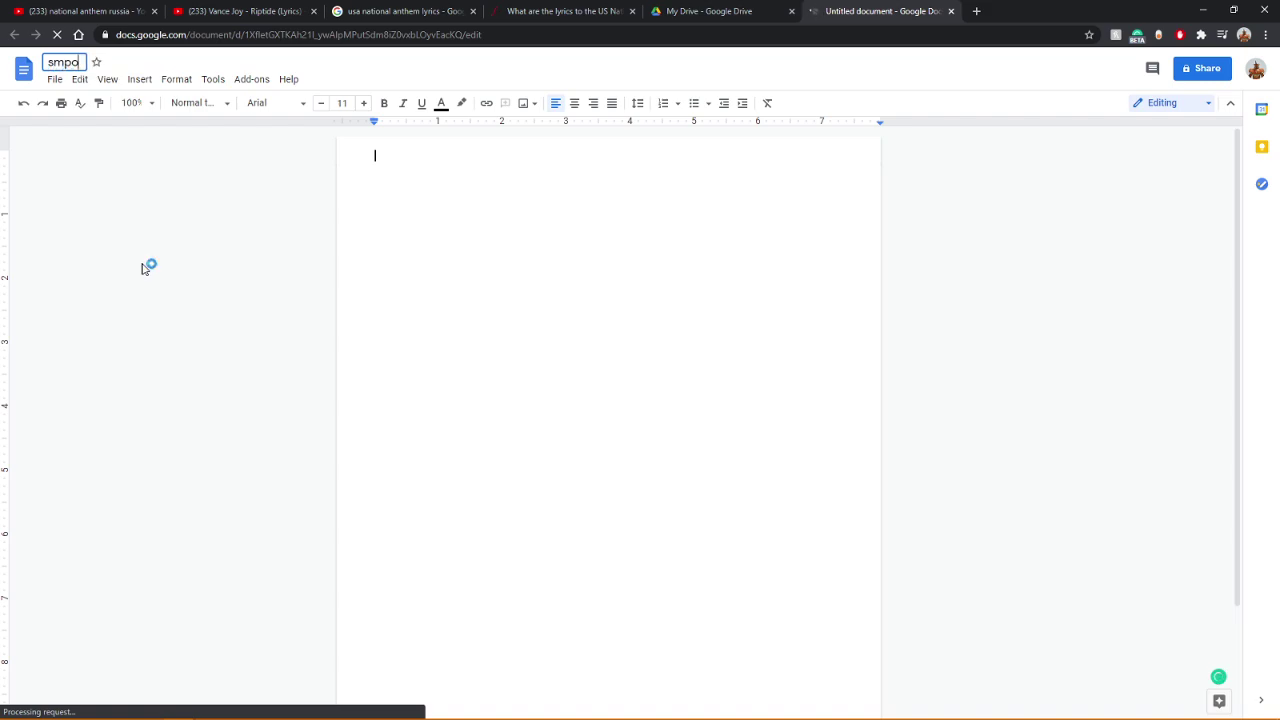
pyautogui.write(' poem')
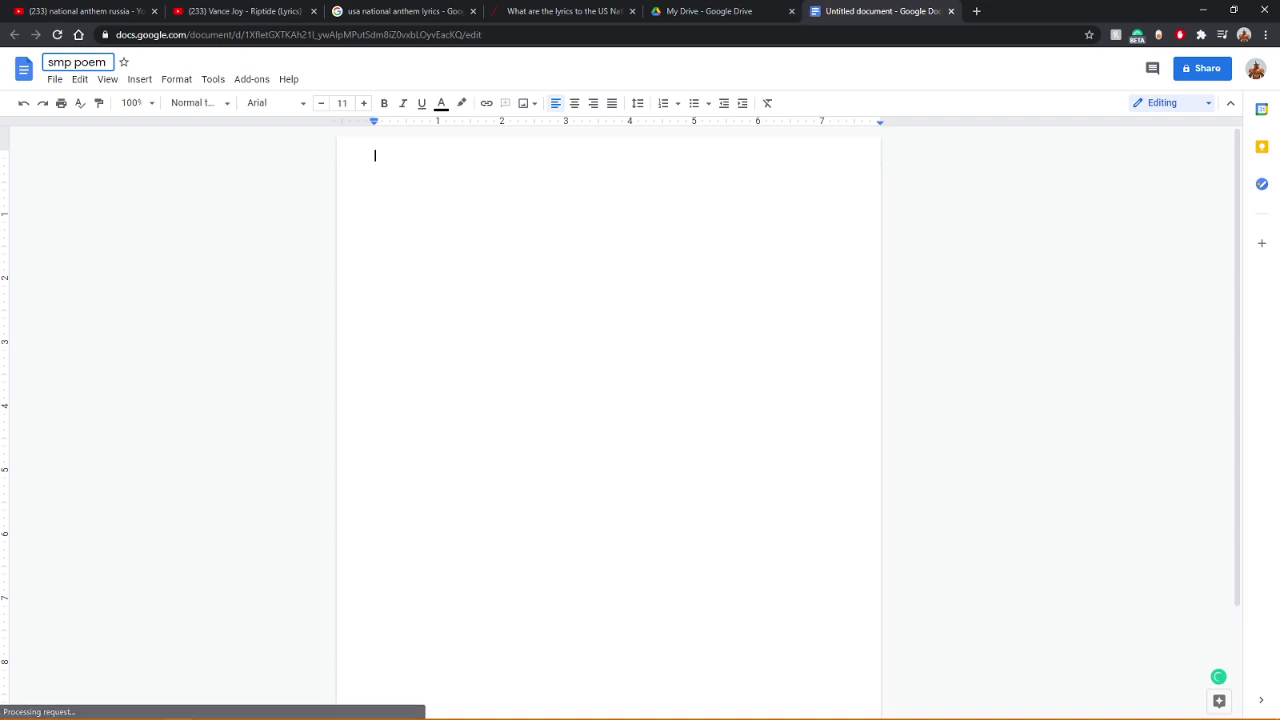
pyautogui.press('Return')
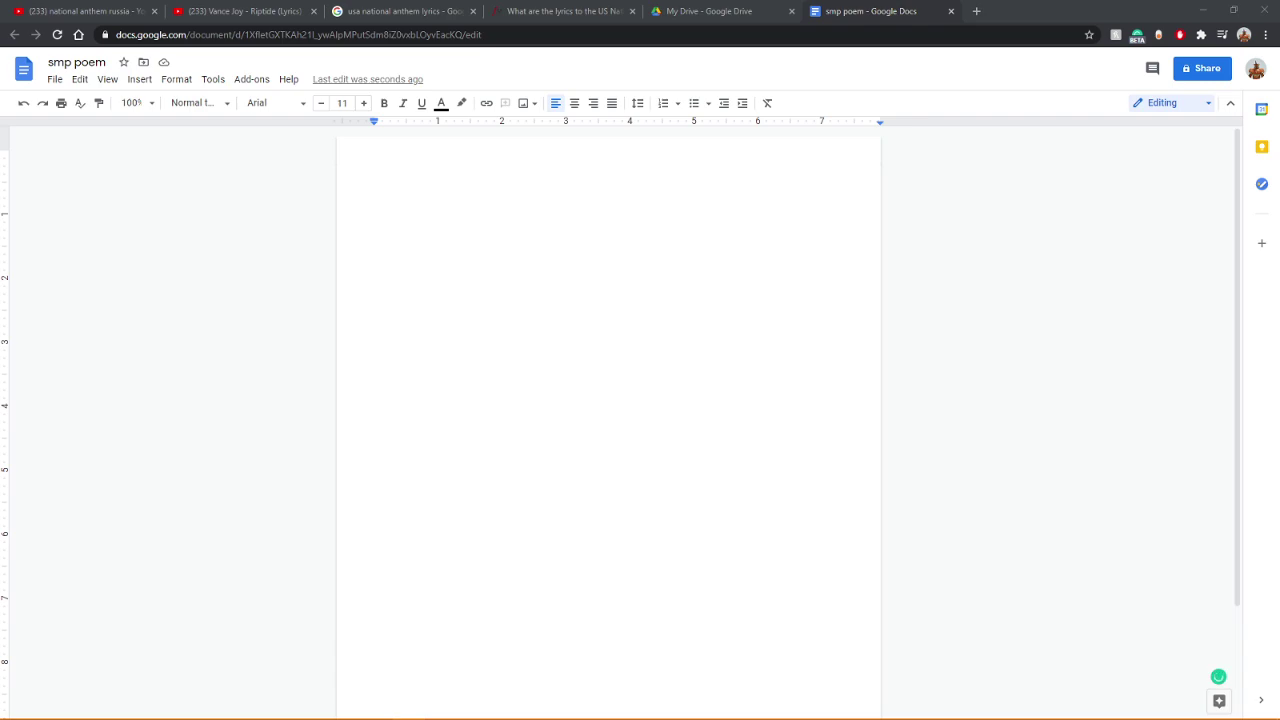
# Step: Return to the document page and raise the font size to 18
pyautogui.hotkey('alt', 'Tab')
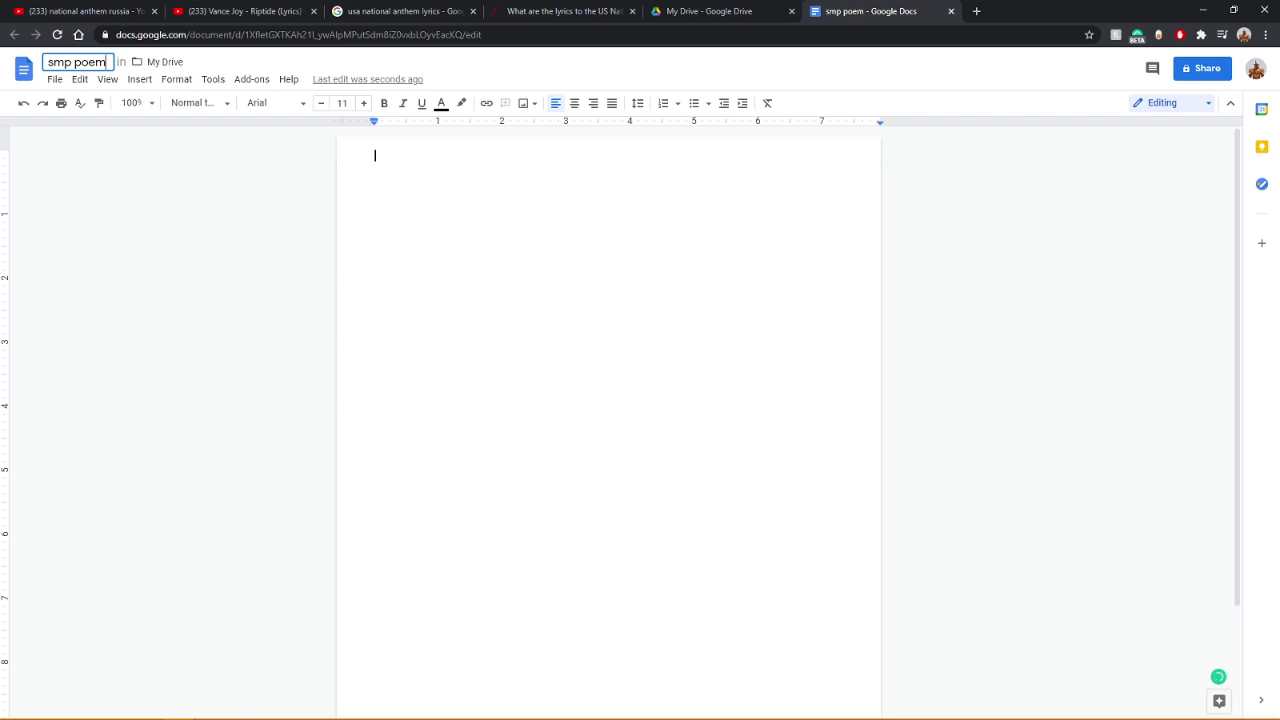
pyautogui.click(118, 217)
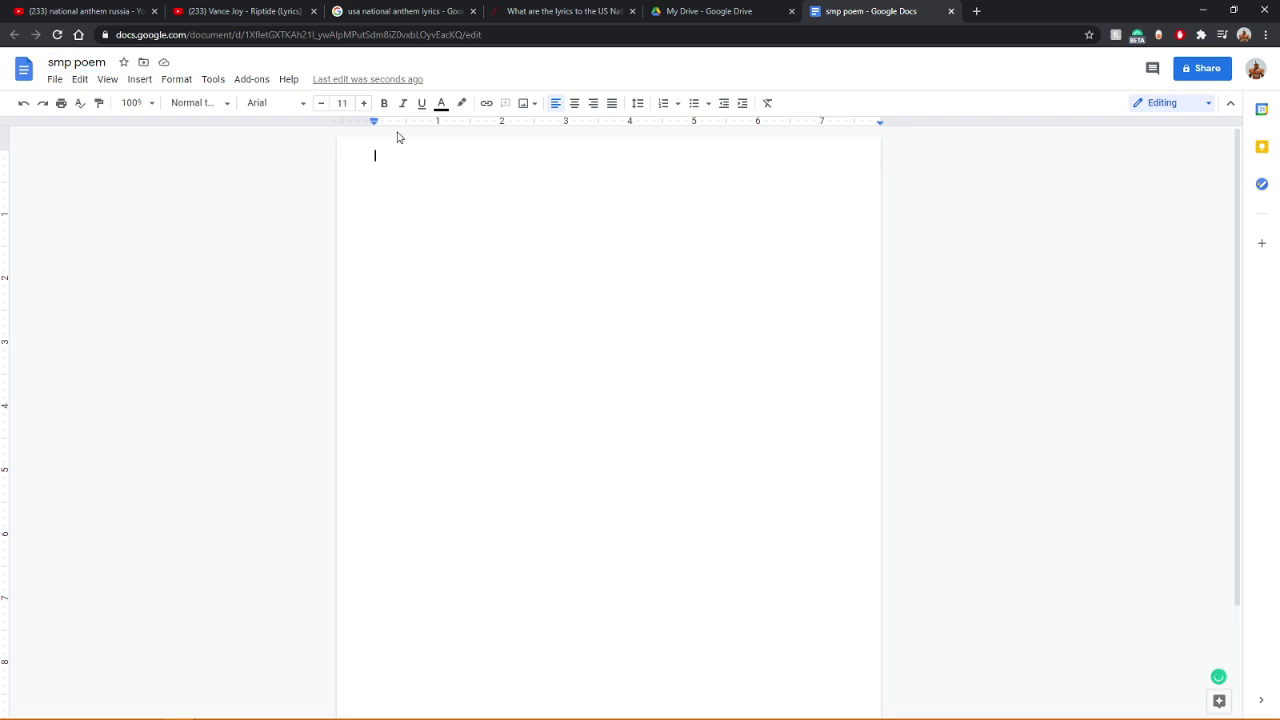
pyautogui.click(364, 105)
# Step: Type 'pog' in Architects Daughter, then restore the browser window and close the anthem lyrics tab
pyautogui.click(303, 105)
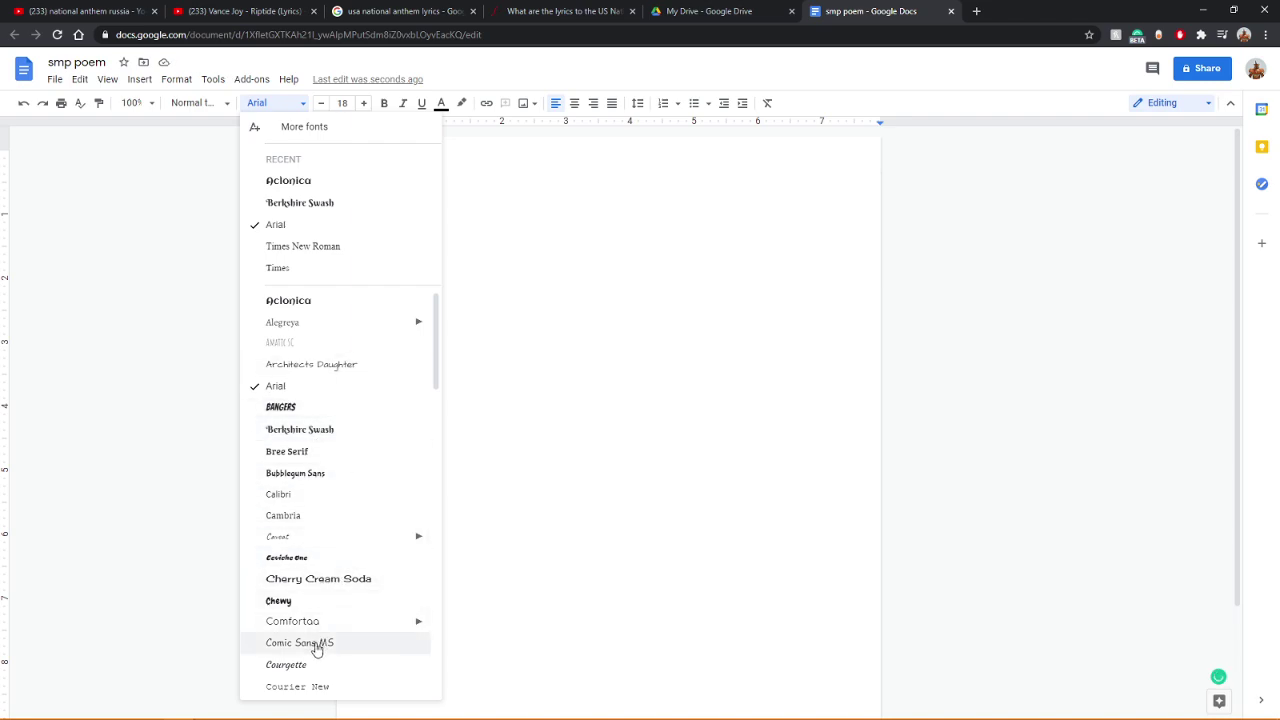
pyautogui.click(321, 376)
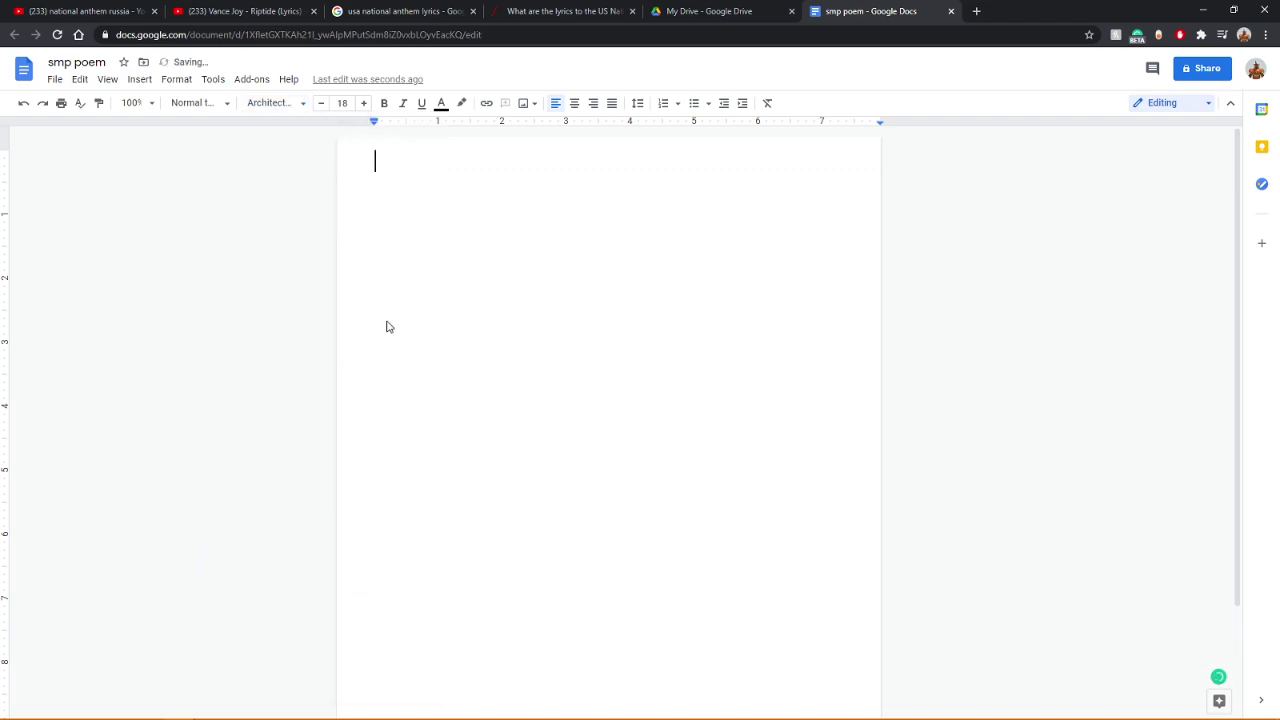
pyautogui.write('pog')
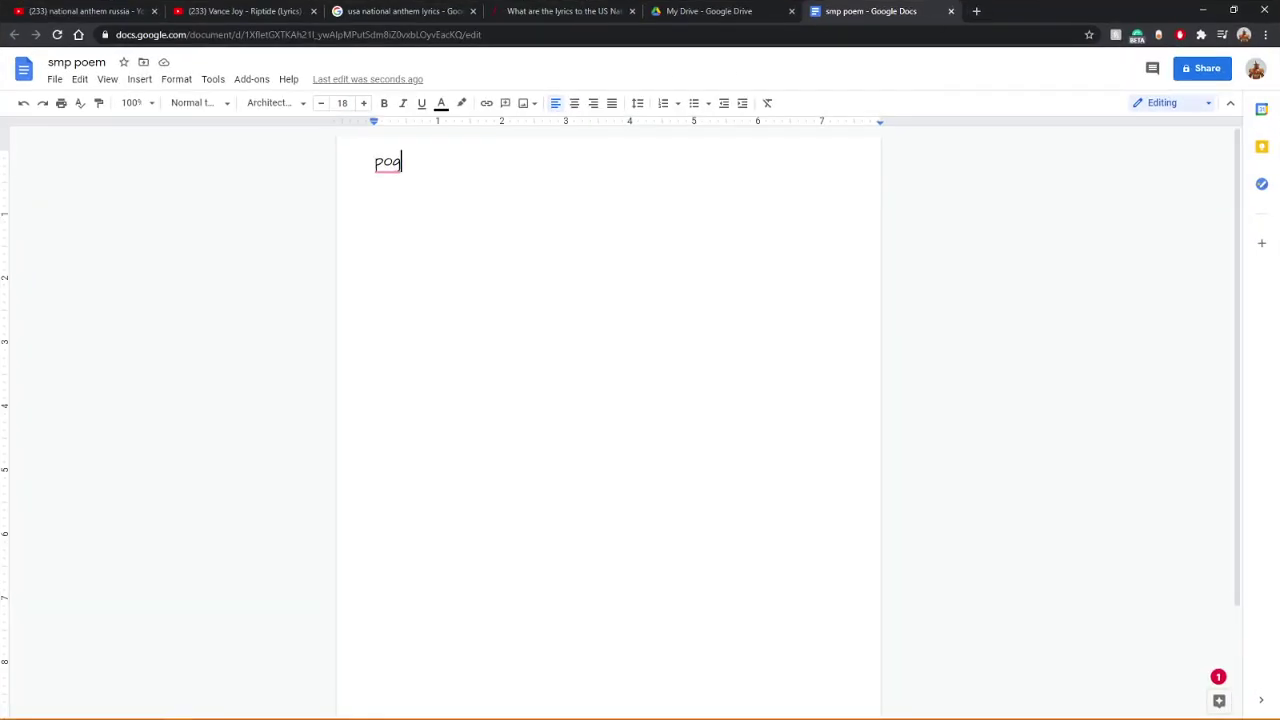
pyautogui.press('super+Down')
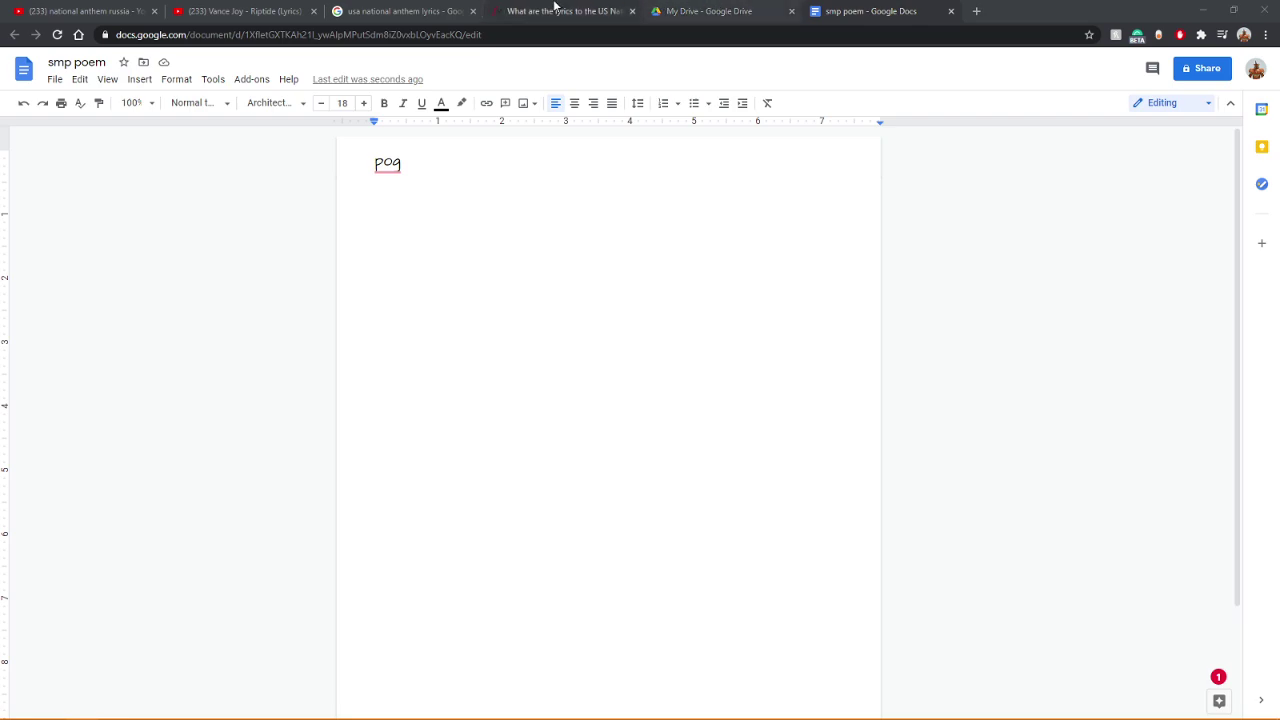
pyautogui.click(632, 11)
# Step: Close the remaining national anthem lyrics tab and put the caret after 'pog' in the poem
pyautogui.click(473, 11)
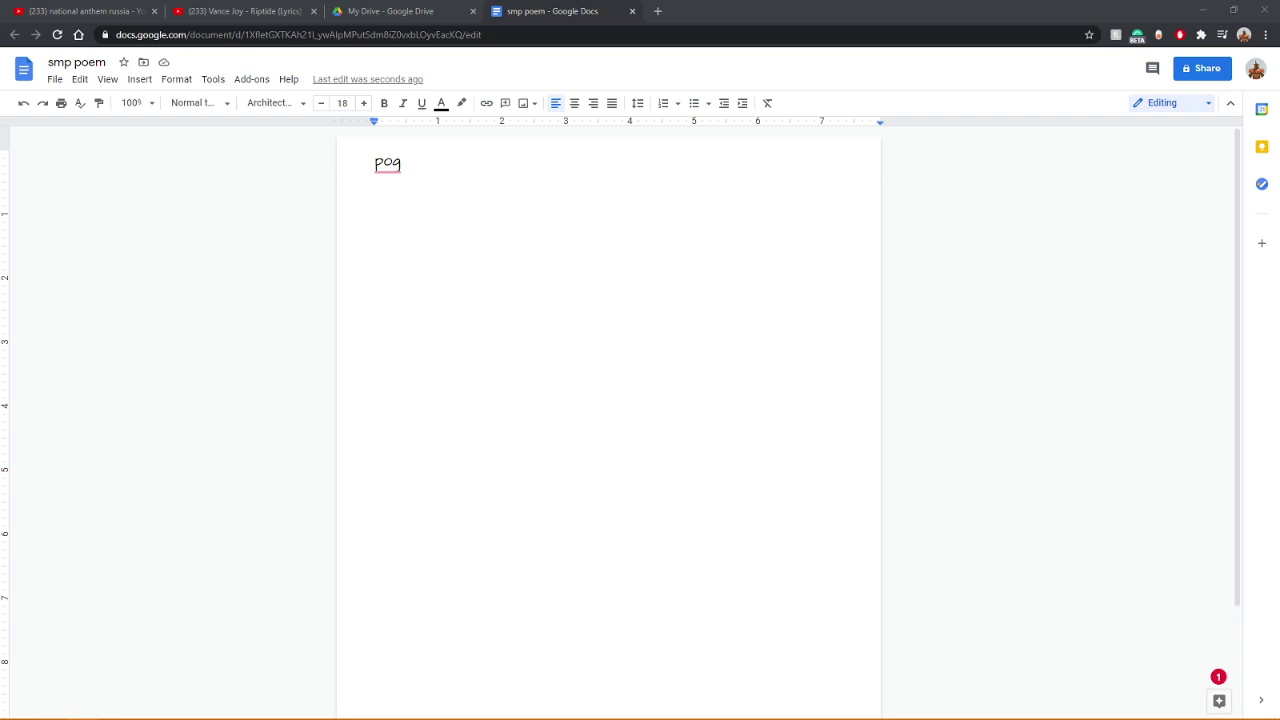
pyautogui.click(509, 192)
# Step: Add the line 'What is the dragon smp?' below Pog
pyautogui.press('Return')
pyautogui.press('Return')
pyautogui.write('what id')
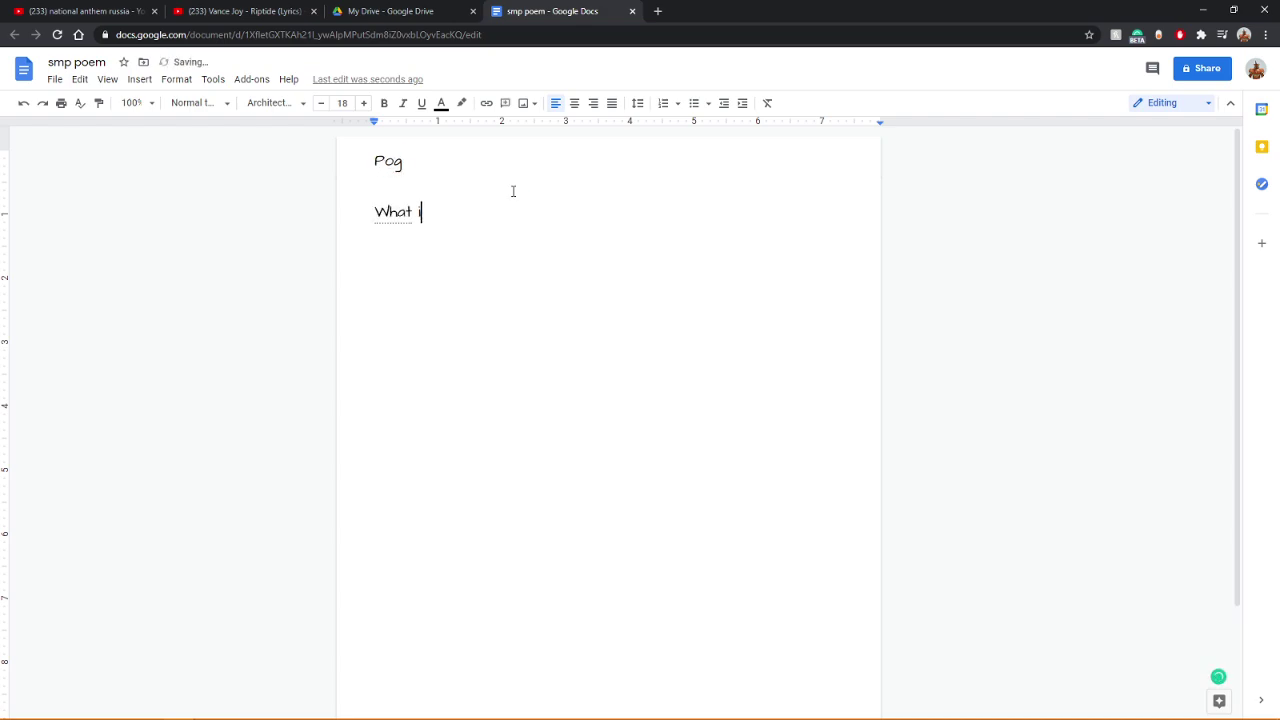
pyautogui.press('BackSpace')
pyautogui.press('BackSpace')
pyautogui.press('BackSpace')
pyautogui.write('is the dragon smp?')
pyautogui.press('Return')
# Step: Add 'Adventure? Friends? Goofing around?' as a single line beneath it
pyautogui.write('a')
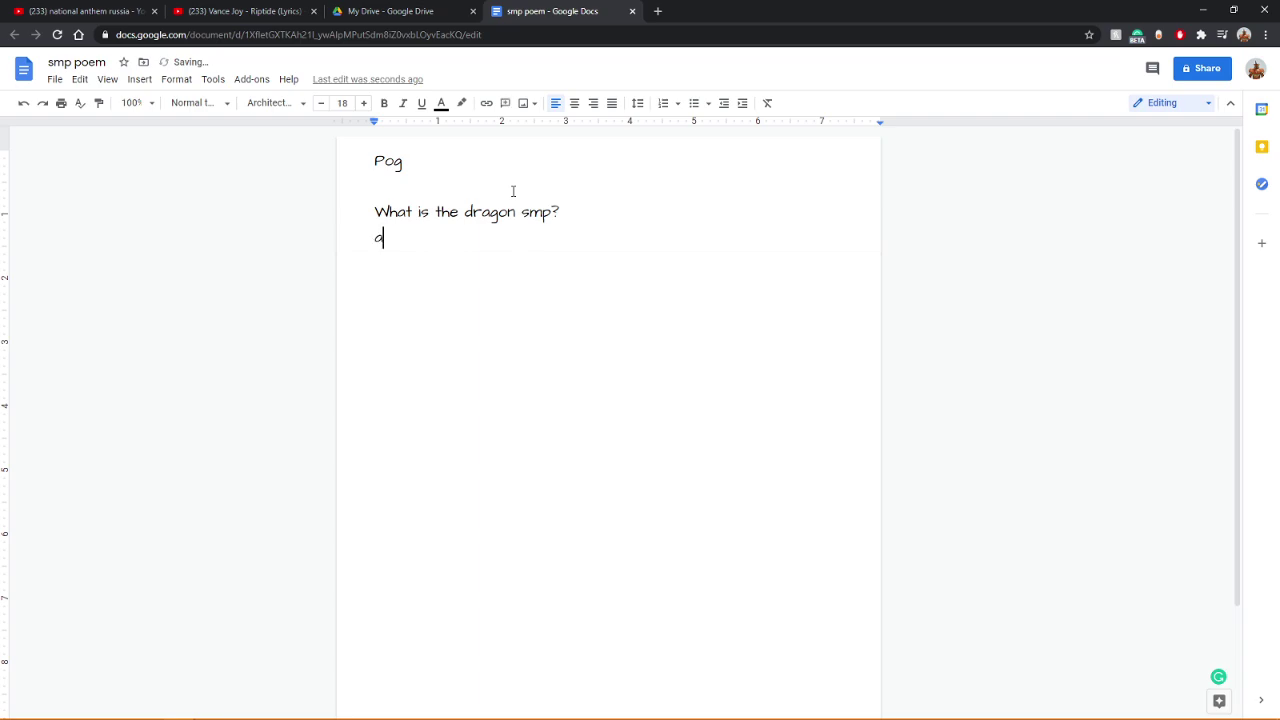
pyautogui.write('dventure?')
pyautogui.press('Return')
pyautogui.write('fre')
pyautogui.press('BackSpace')
pyautogui.write('iends?')
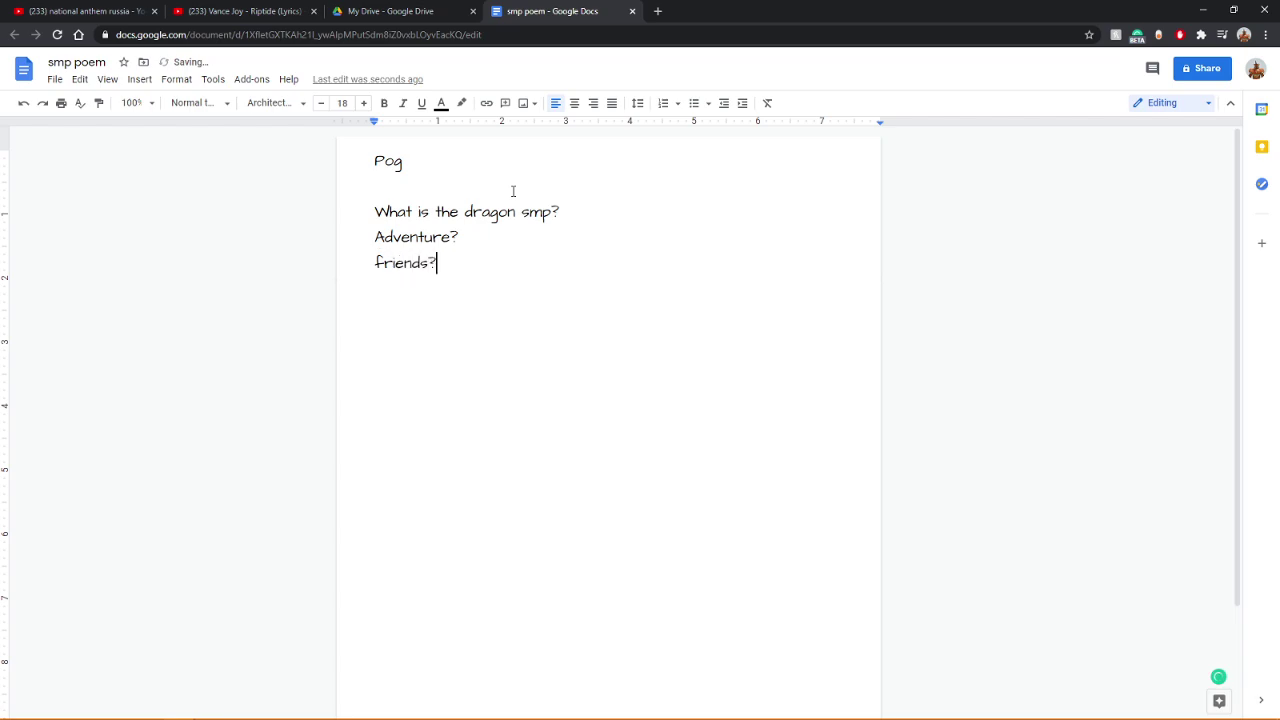
pyautogui.write(' goof')
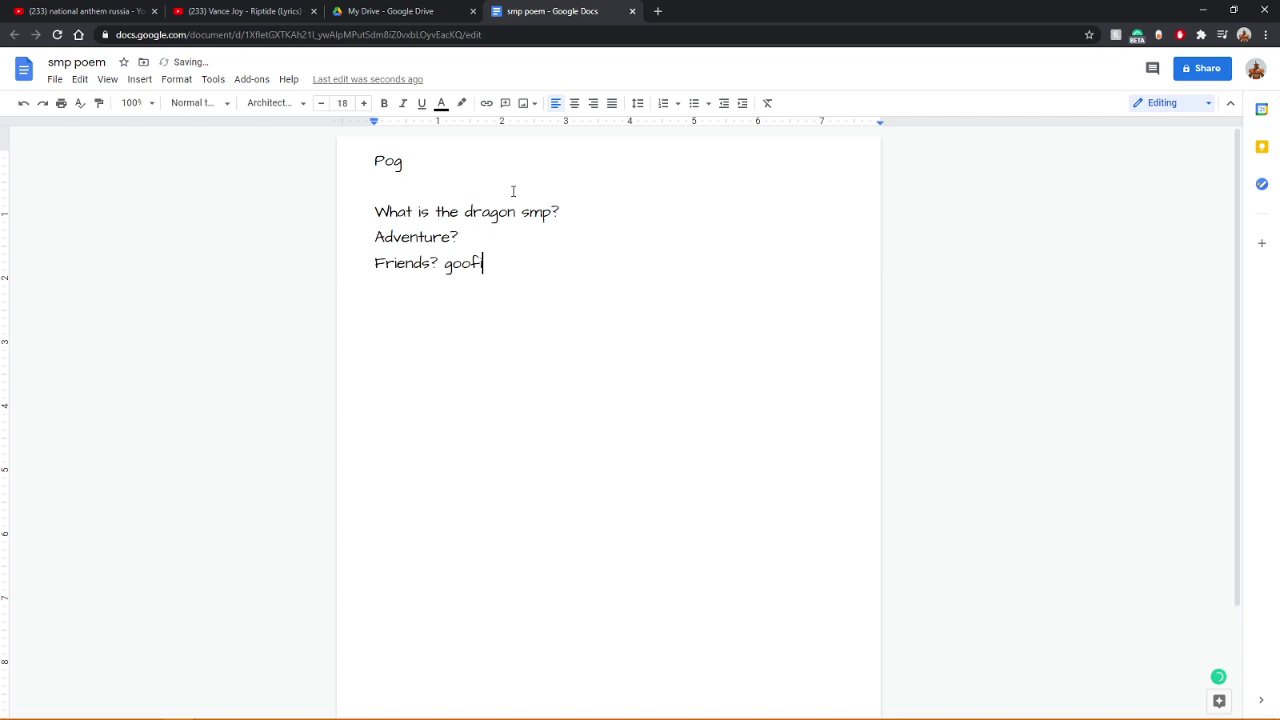
pyautogui.write('ing around?')
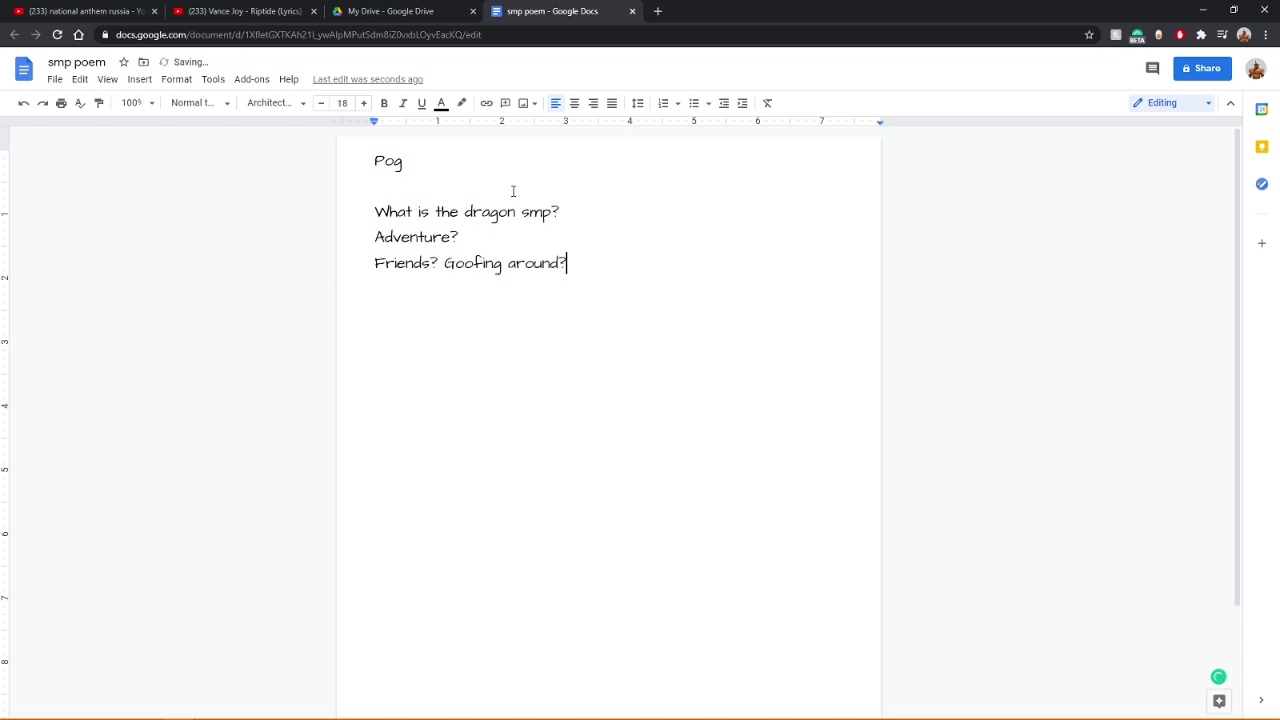
pyautogui.press('Left')
pyautogui.press('Left')
pyautogui.press('Left')
pyautogui.press('Left')
pyautogui.press('Left')
pyautogui.press('Left')
pyautogui.press('Left')
pyautogui.press('Left')
pyautogui.press('Left')
pyautogui.press('Left')
pyautogui.press('Left')
pyautogui.press('Left')
pyautogui.press('Left')
pyautogui.press('Left')
pyautogui.press('Left')
pyautogui.press('Left')
pyautogui.press('Right')
pyautogui.press('Left')
pyautogui.press('Left')
pyautogui.press('Left')
pyautogui.press('Left')
pyautogui.press('Left')
pyautogui.press('Left')
pyautogui.press('Left')
pyautogui.press('Left')
pyautogui.press('Left')
pyautogui.press('BackSpace')
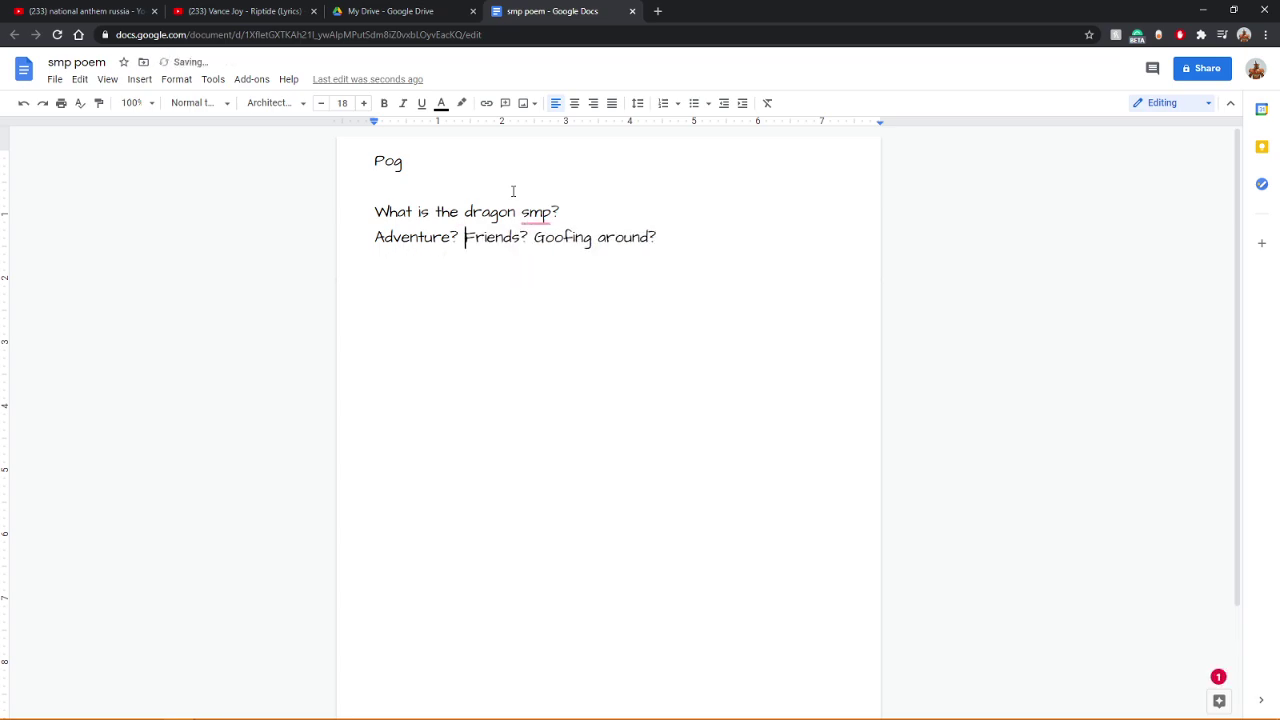
pyautogui.press('Left')
pyautogui.press('Left')
pyautogui.press('Left')
pyautogui.press('Left')
pyautogui.press('Left')
# Step: Open the National Anthem of USSR video in a new tab, pause it, and return to the poem
pyautogui.click(95, 10)
pyautogui.scroll(5, 343, 313)
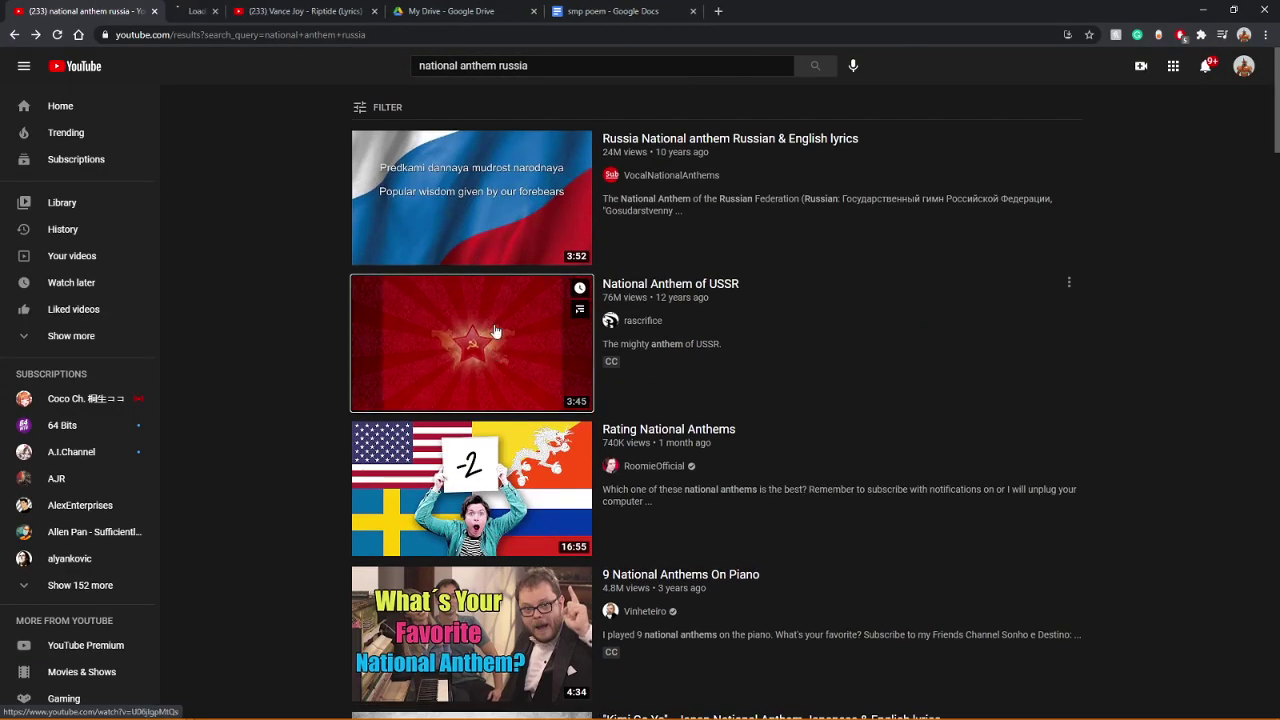
pyautogui.middleClick(462, 300)
pyautogui.click(256, 8)
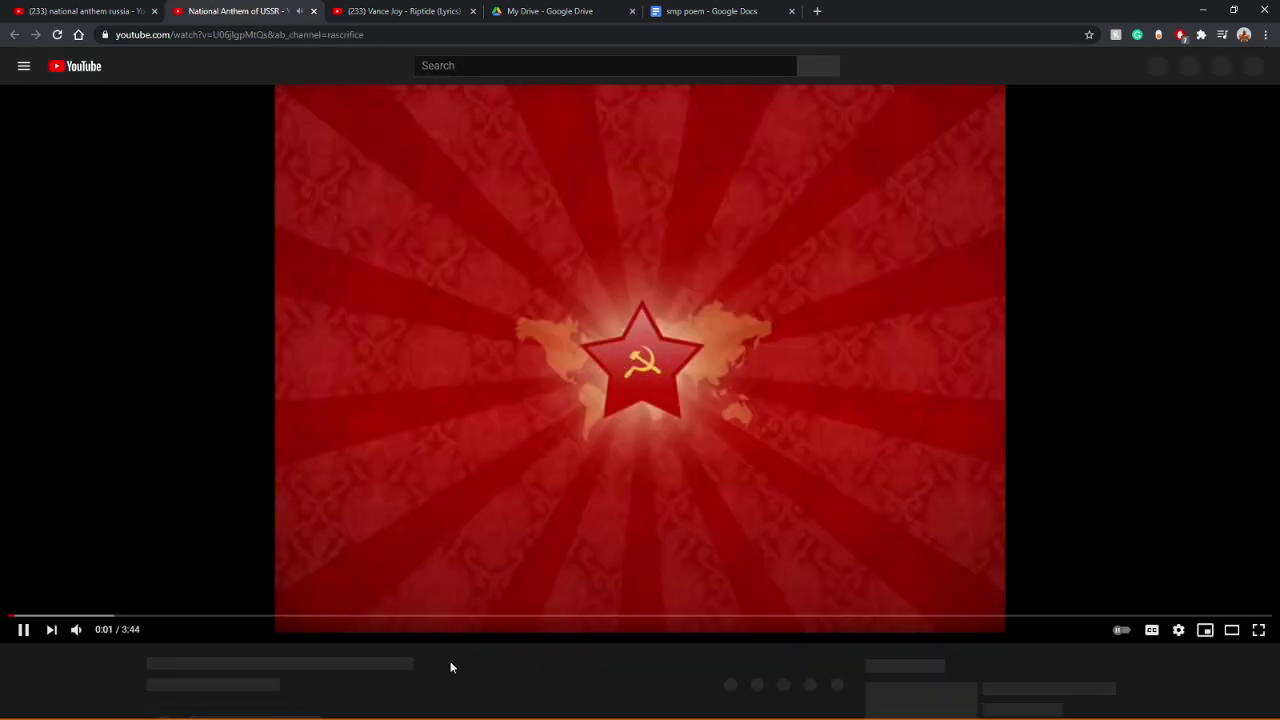
pyautogui.click(726, 268)
pyautogui.click(712, 11)
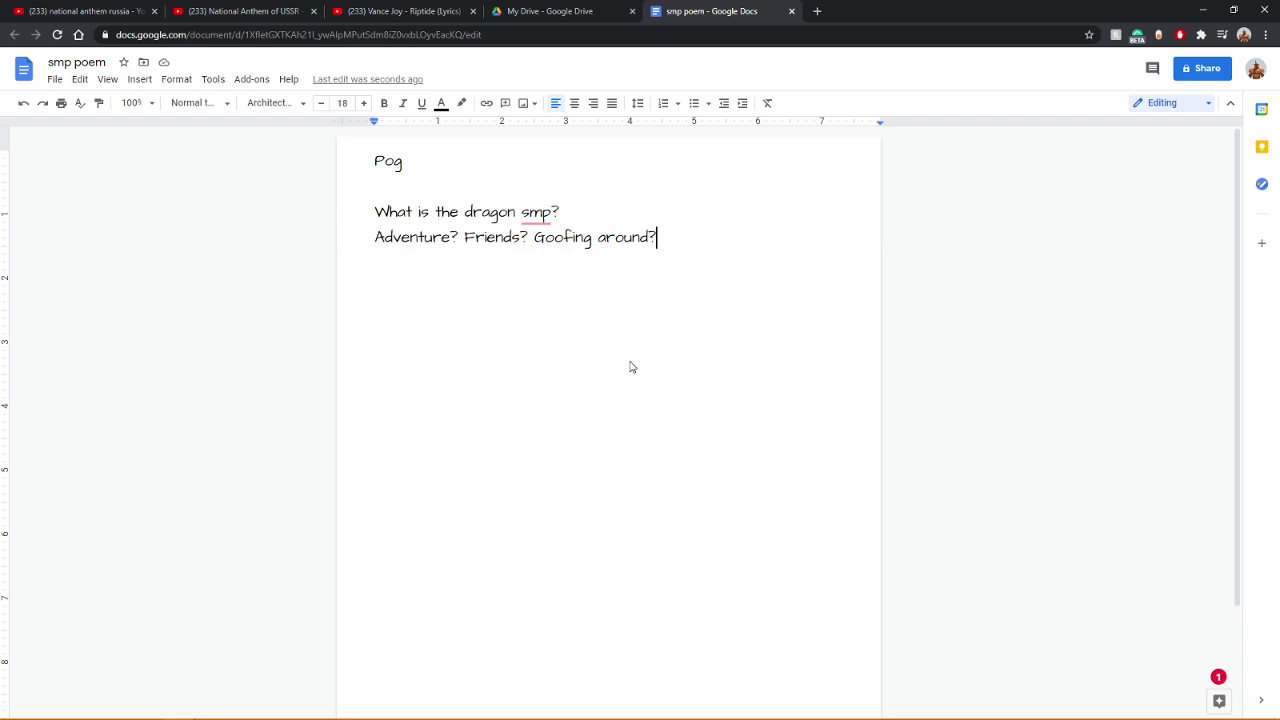
# Step: Type 'listen to the sound of chaos goin' around' after the Adventure line, correcting the typos
pyautogui.write('listen to the ')
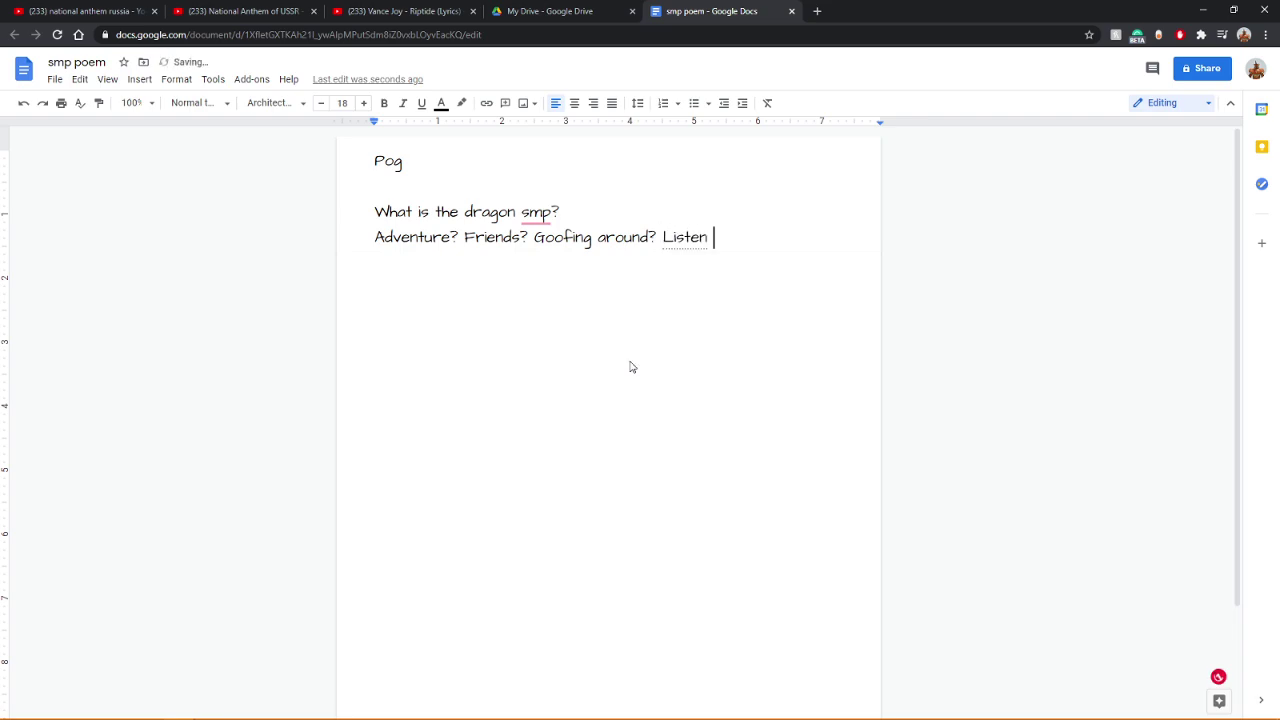
pyautogui.write('sound')
pyautogui.press('BackSpace')
pyautogui.write('of ch')
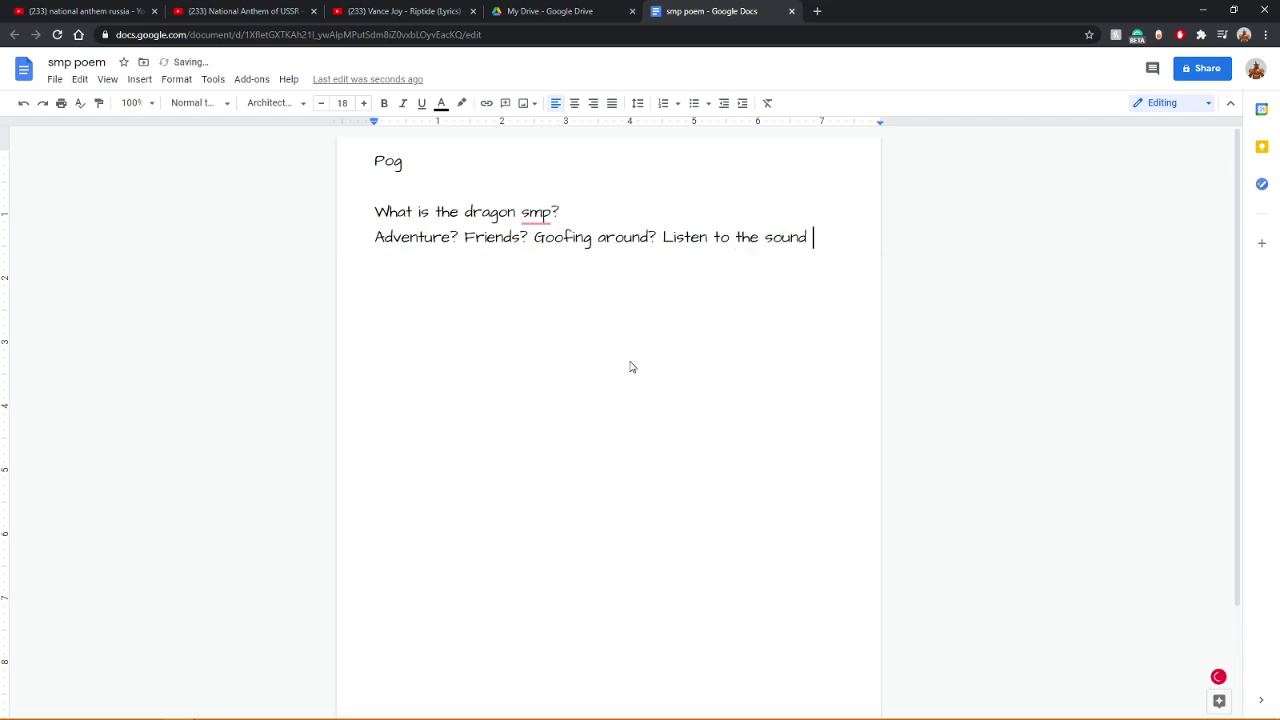
pyautogui.write('oas')
pyautogui.press('Left')
pyautogui.press('Left')
pyautogui.press('BackSpace')
pyautogui.write('o')
pyautogui.press('Right')
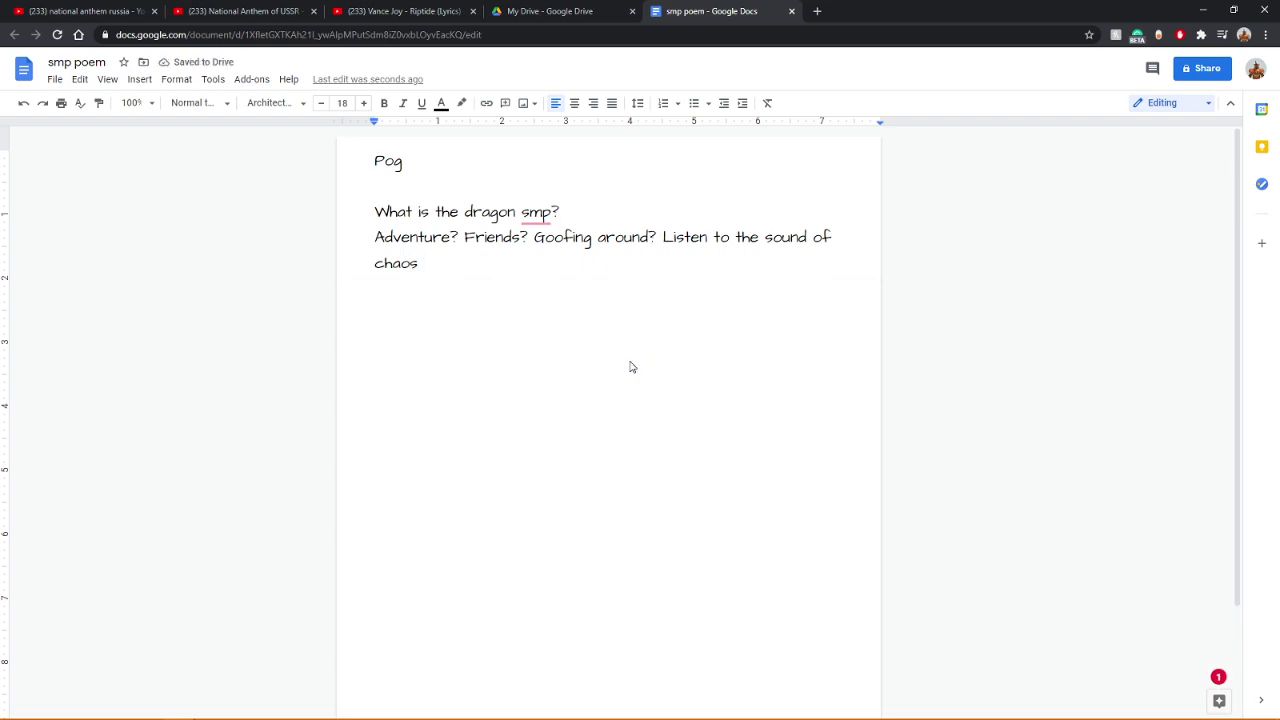
pyautogui.write('goin')
pyautogui.write(' d')
pyautogui.write('ro')
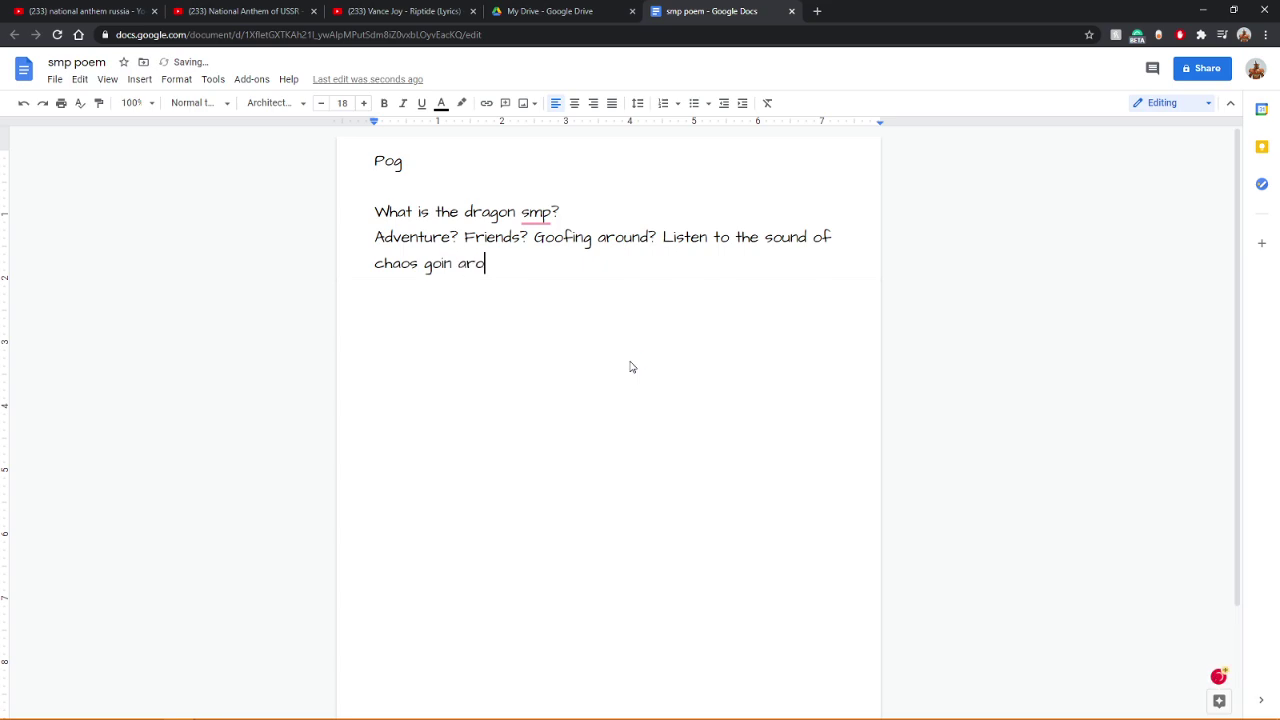
pyautogui.write('und')
pyautogui.press('Left')
pyautogui.press('Left')
pyautogui.press('Left')
pyautogui.press('Left')
pyautogui.press('Left')
pyautogui.press('Left')
pyautogui.press('Left')
pyautogui.press('Left')
pyautogui.press('Left')
pyautogui.press('Right')
pyautogui.press('Right')
pyautogui.write("'")
pyautogui.press('Right')
pyautogui.press('Right')
pyautogui.press('Right')
pyautogui.press('Right')
pyautogui.press('Right')
pyautogui.press('Right')
pyautogui.press('Right')
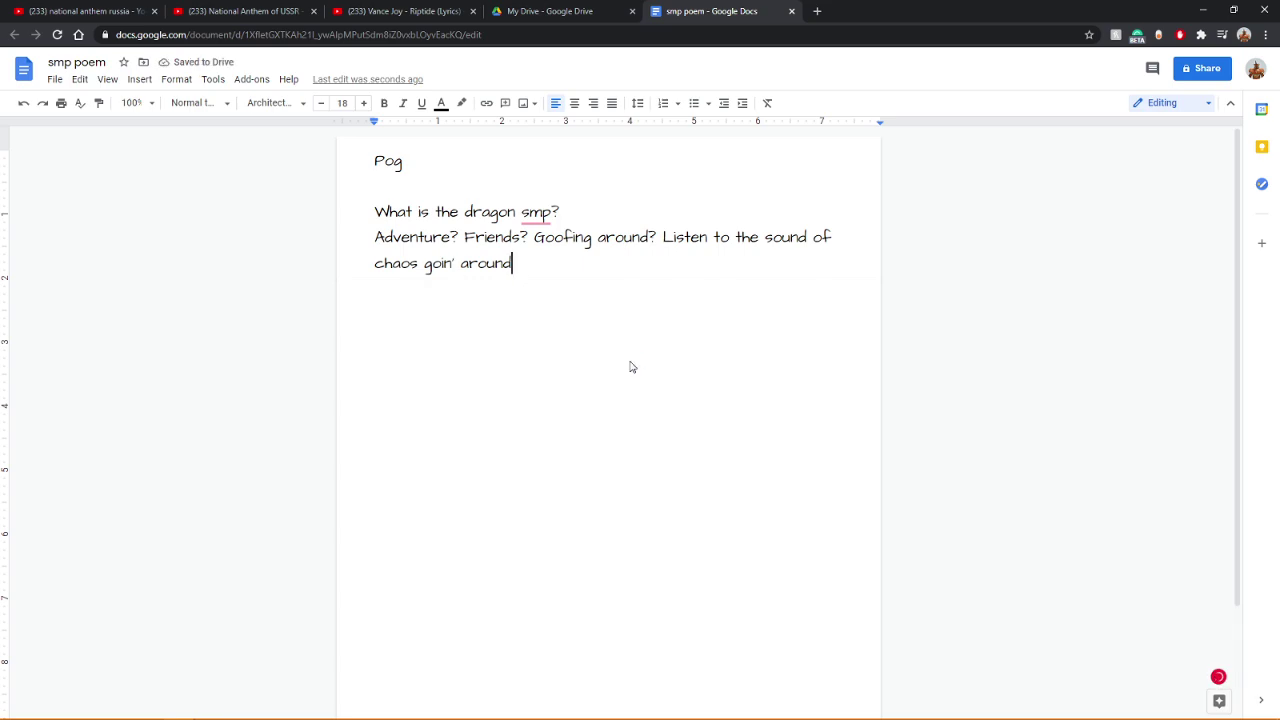
# Step: Move 'Listen to the sound of chaos goin' around' onto its own third line
pyautogui.press('Up')
pyautogui.press('Right')
pyautogui.press('Right')
pyautogui.press('Right')
pyautogui.press('Right')
pyautogui.press('Right')
pyautogui.press('Right')
pyautogui.press('Right')
pyautogui.press('Right')
pyautogui.press('Right')
pyautogui.press('Right')
pyautogui.press('Right')
pyautogui.press('Right')
pyautogui.press('Right')
pyautogui.press('Right')
pyautogui.press('Right')
pyautogui.press('Right')
pyautogui.press('Right')
pyautogui.press('Right')
pyautogui.press('Right')
pyautogui.press('Right')
pyautogui.press('Right')
pyautogui.press('Right')
pyautogui.press('Right')
pyautogui.press('Right')
pyautogui.press('Return')
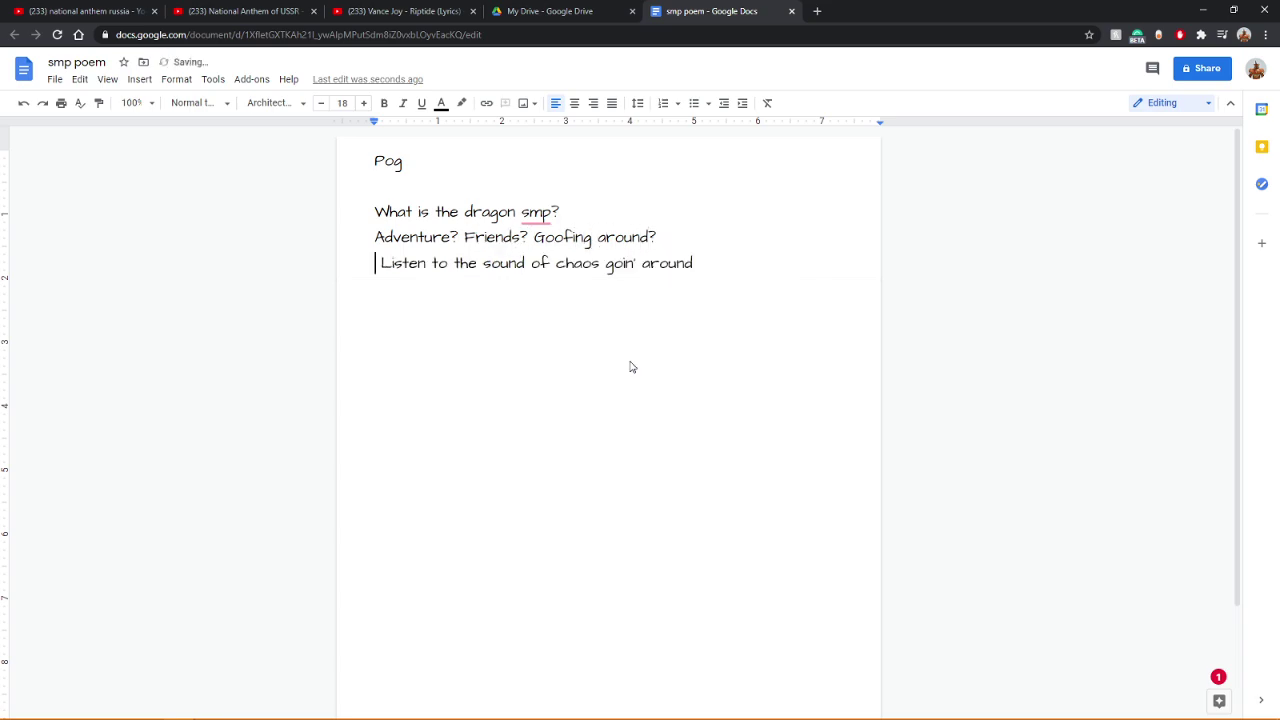
pyautogui.press('Delete')
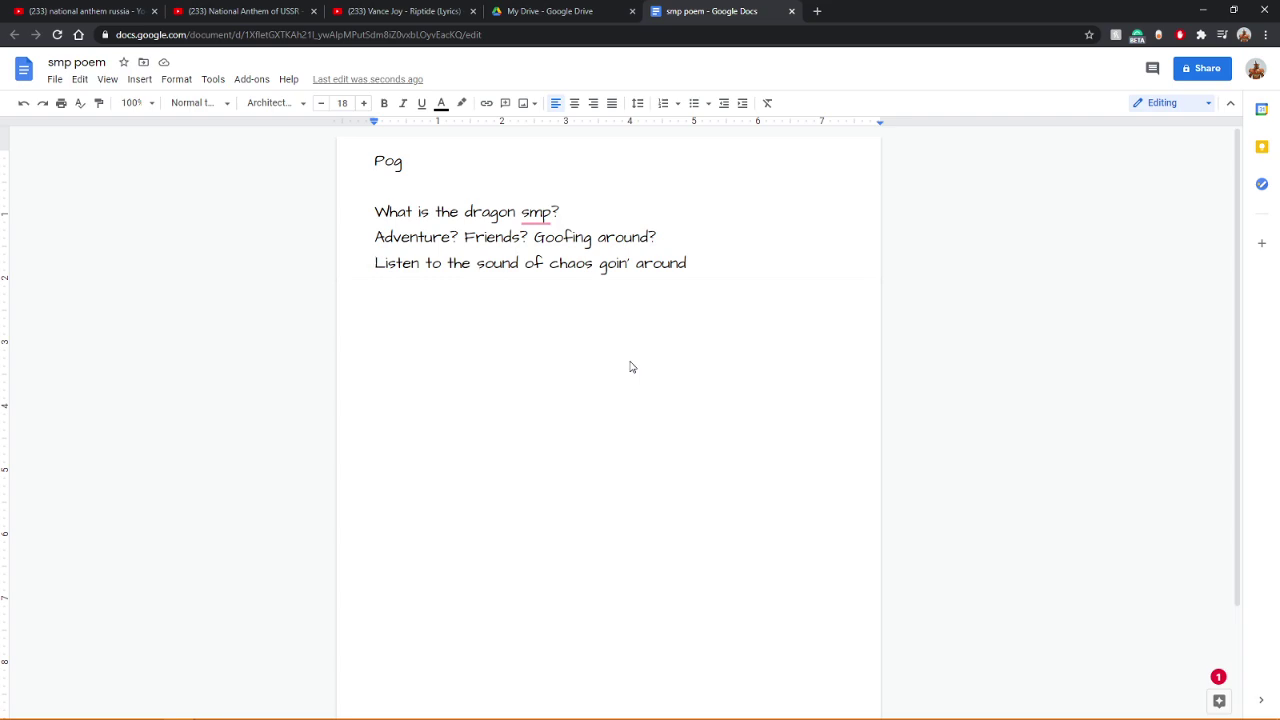
# Step: Start a fourth line reading 'I am 14 and this is deep'
pyautogui.press('End')
pyautogui.click(631, 367)
pyautogui.press('Return')
pyautogui.write('I am 14 and the')
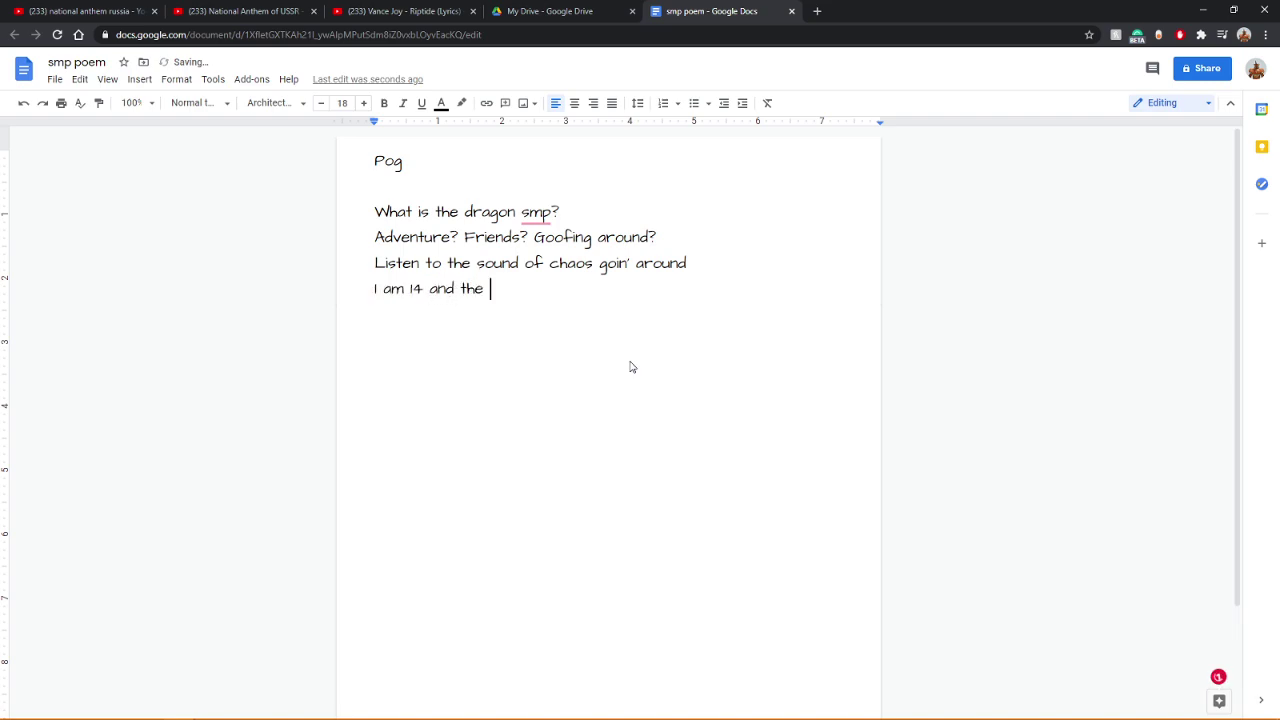
pyautogui.press('BackSpace')
pyautogui.press('BackSpace')
pyautogui.write('is is deep')
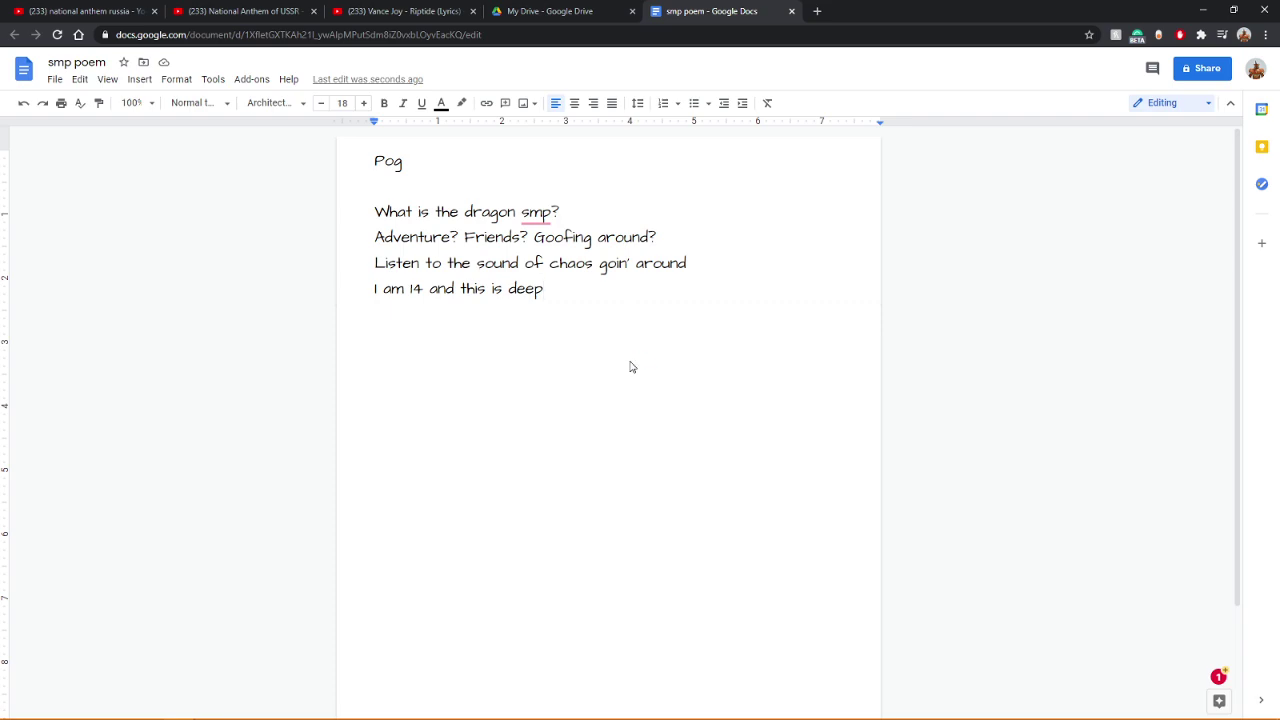
# Step: Extend it with 'just like the new minecraft update!!!', fixing typos and adding '!!!' after 'deep'
pyautogui.write('just like the ')
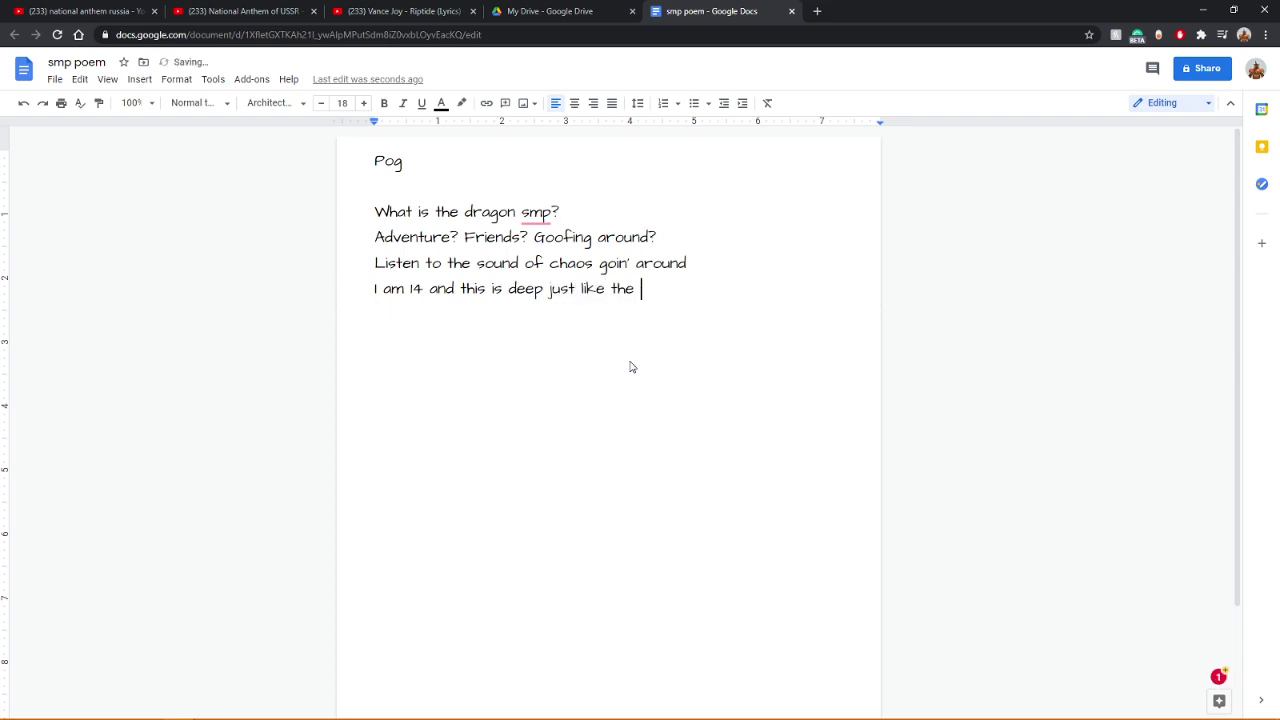
pyautogui.write('new mirecfarte')
pyautogui.press('BackSpace')
pyautogui.press('BackSpace')
pyautogui.press('BackSpace')
pyautogui.press('BackSpace')
pyautogui.press('BackSpace')
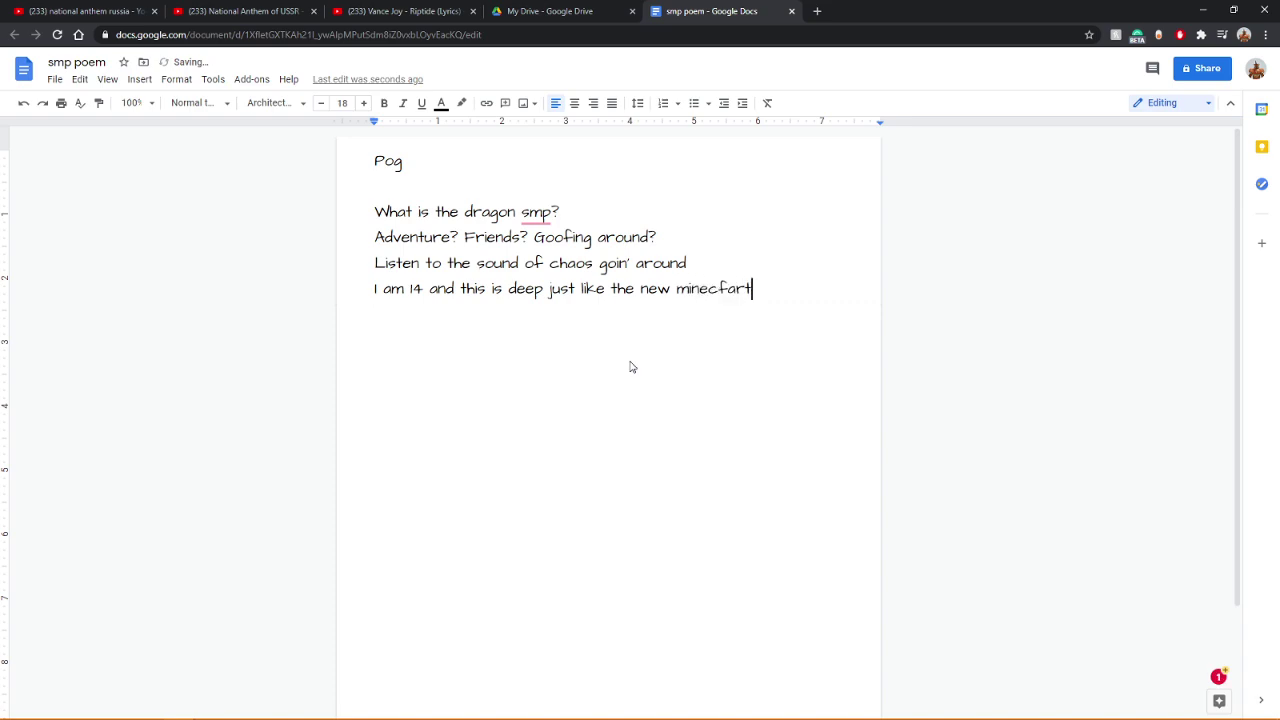
pyautogui.write('raft undate!!!')
pyautogui.press('Left')
pyautogui.press('Left')
pyautogui.press('Left')
pyautogui.press('Left')
pyautogui.press('Left')
pyautogui.press('Left')
pyautogui.press('Left')
pyautogui.press('Left')
pyautogui.press('Left')
pyautogui.press('Left')
pyautogui.press('Left')
pyautogui.press('Left')
pyautogui.press('Left')
pyautogui.press('Left')
pyautogui.press('Left')
pyautogui.press('Left')
pyautogui.press('Left')
pyautogui.press('Left')
pyautogui.press('Left')
pyautogui.press('Left')
pyautogui.press('Left')
pyautogui.press('Left')
pyautogui.press('Left')
pyautogui.press('Left')
pyautogui.press('Left')
pyautogui.press('Left')
pyautogui.press('Left')
pyautogui.press('Left')
pyautogui.press('Left')
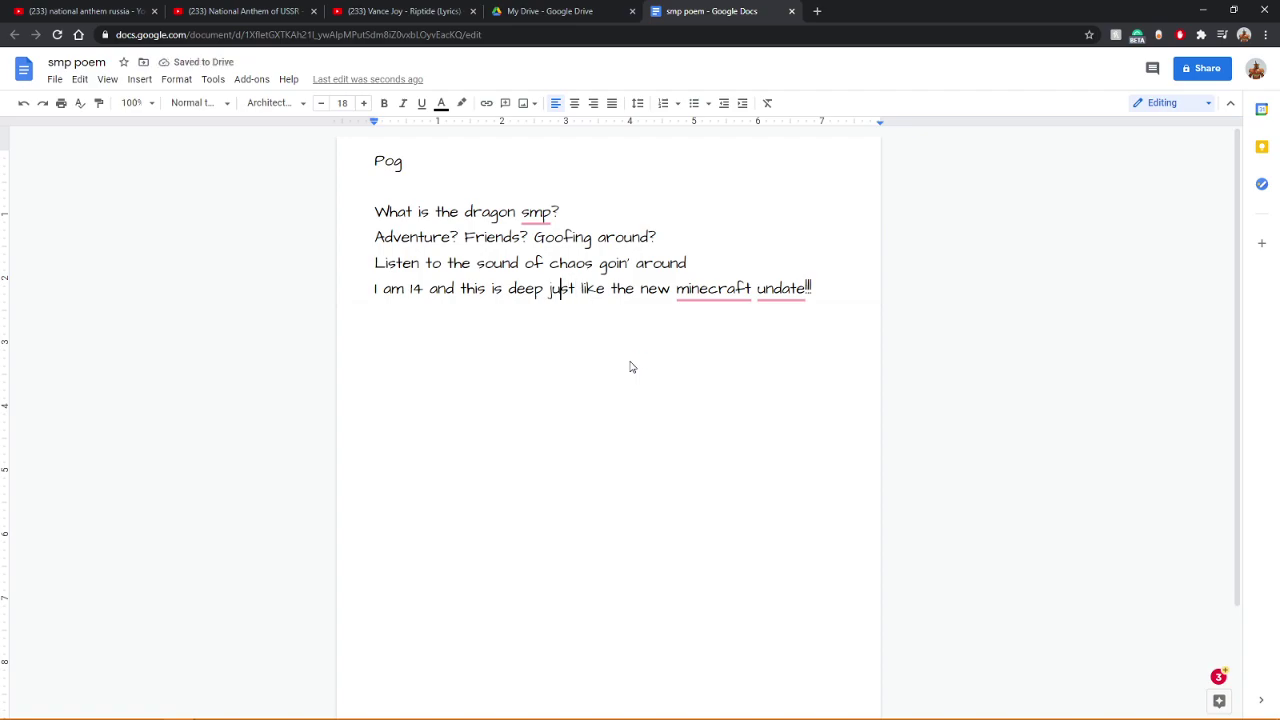
pyautogui.write('!!!')
pyautogui.press('Right')
pyautogui.press('Right')
pyautogui.press('Right')
pyautogui.press('Right')
pyautogui.press('Right')
pyautogui.press('Right')
pyautogui.press('Right')
pyautogui.press('Right')
pyautogui.press('Right')
pyautogui.press('Right')
pyautogui.press('Right')
pyautogui.press('Right')
pyautogui.press('Right')
pyautogui.press('Right')
pyautogui.press('Right')
pyautogui.press('Right')
pyautogui.press('Right')
pyautogui.press('Right')
pyautogui.press('Right')
pyautogui.press('Right')
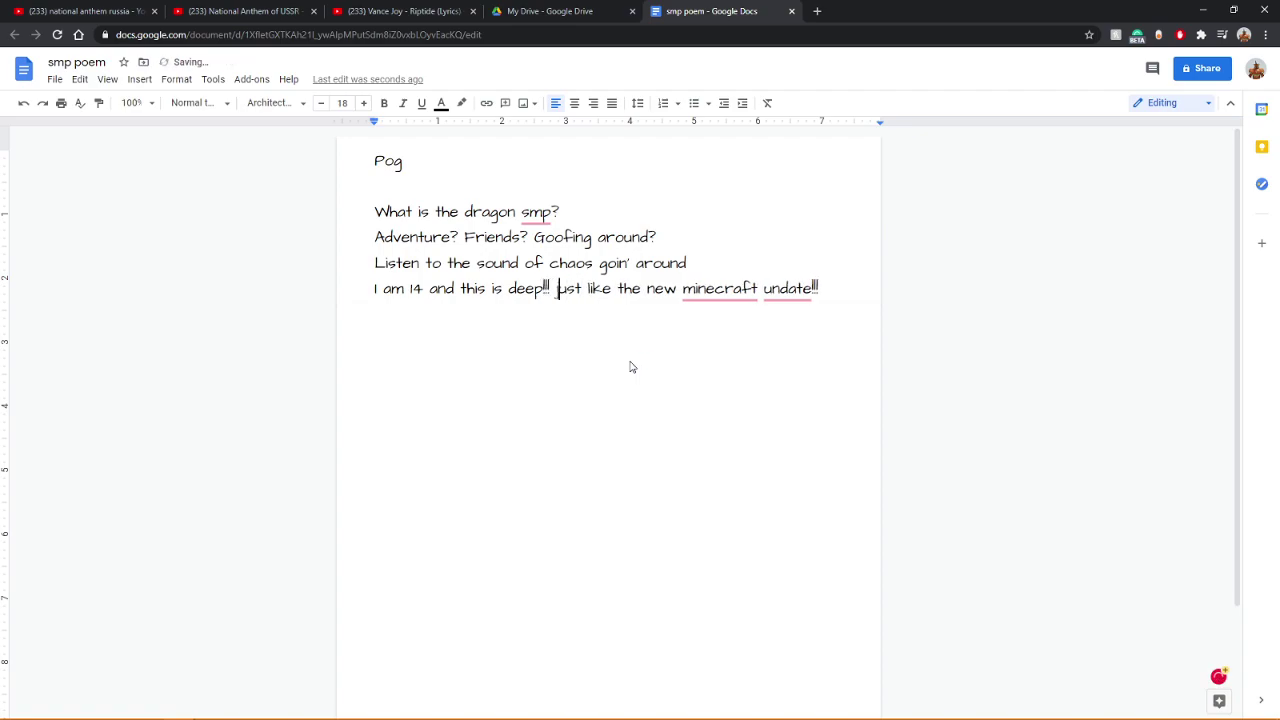
pyautogui.press('BackSpace')
pyautogui.write('p')
pyautogui.press('Left')
pyautogui.press('Left')
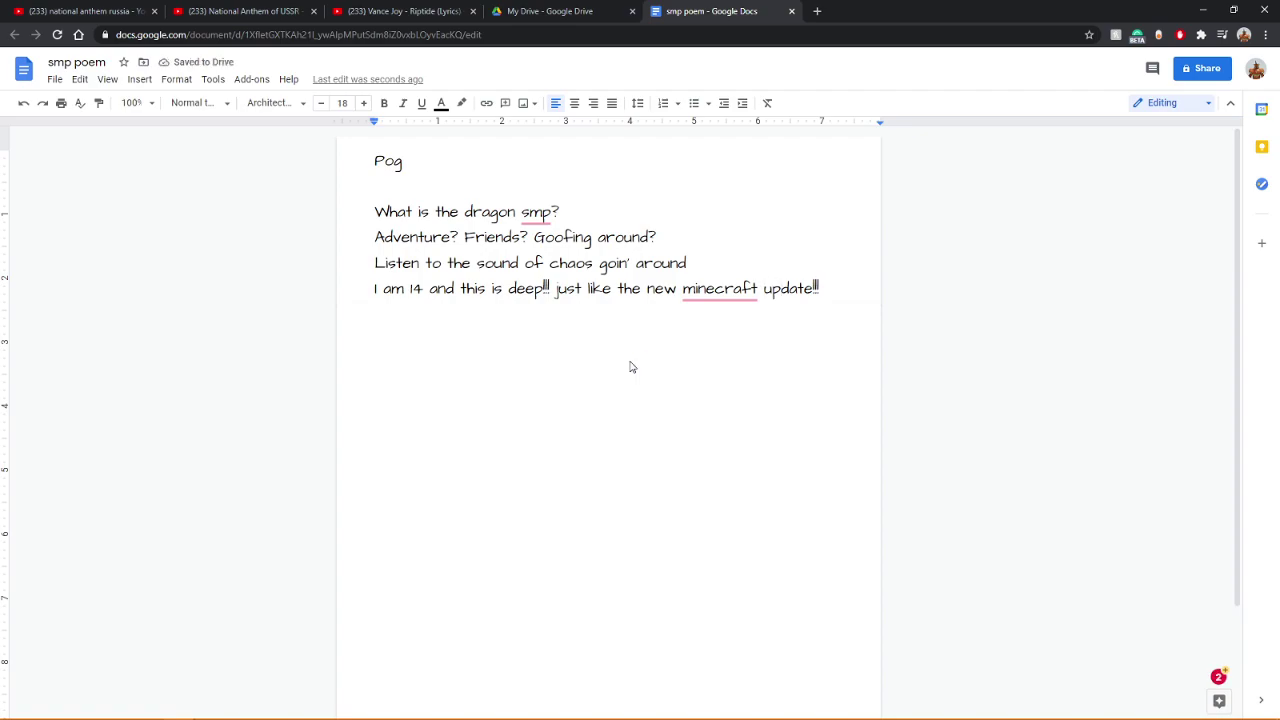
pyautogui.press('Right')
pyautogui.press('Right')
pyautogui.press('Right')
pyautogui.press('Right')
pyautogui.press('Right')
pyautogui.press('Right')
pyautogui.press('Right')
pyautogui.press('Right')
# Step: Replace the fourth line with 'We fight all day and party all night'
pyautogui.press('BackSpace')
pyautogui.press('BackSpace')
pyautogui.press('BackSpace')
pyautogui.press('BackSpace')
pyautogui.press('BackSpace')
pyautogui.press('BackSpace')
pyautogui.press('BackSpace')
pyautogui.press('BackSpace')
pyautogui.press('BackSpace')
pyautogui.press('BackSpace')
pyautogui.press('BackSpace')
pyautogui.press('BackSpace')
pyautogui.press('BackSpace')
pyautogui.press('BackSpace')
pyautogui.press('BackSpace')
pyautogui.press('BackSpace')
pyautogui.press('BackSpace')
pyautogui.press('BackSpace')
pyautogui.press('BackSpace')
pyautogui.press('BackSpace')
pyautogui.press('BackSpace')
pyautogui.press('BackSpace')
pyautogui.press('BackSpace')
pyautogui.press('BackSpace')
pyautogui.press('BackSpace')
pyautogui.press('BackSpace')
pyautogui.press('BackSpace')
pyautogui.press('BackSpace')
pyautogui.press('BackSpace')
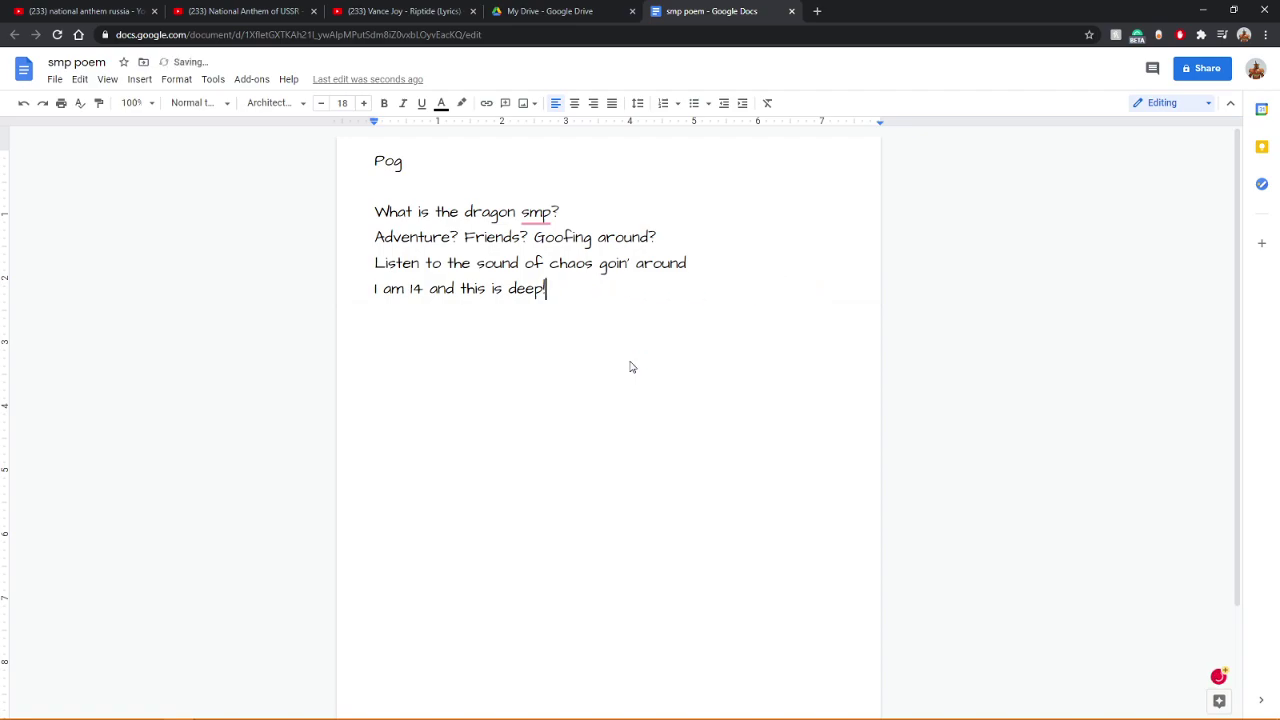
pyautogui.press('BackSpace')
pyautogui.press('BackSpace')
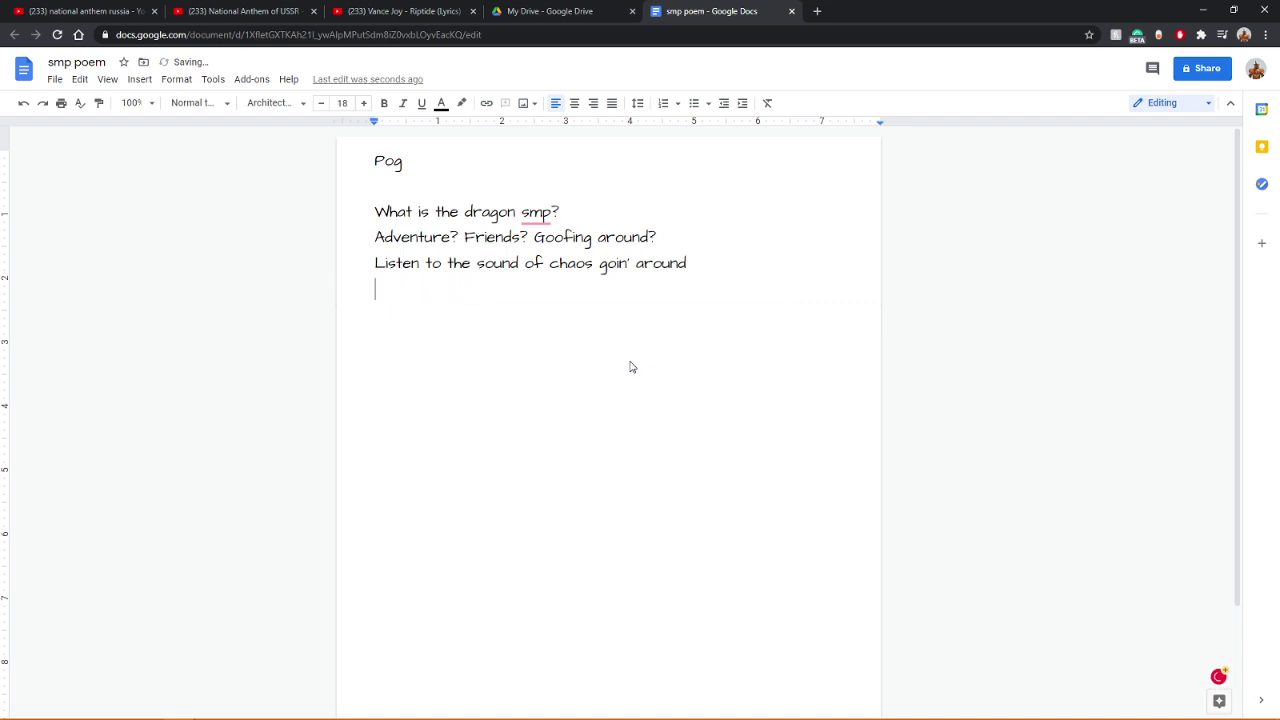
pyautogui.press('BackSpace')
pyautogui.press('Return')
pyautogui.write('We fight all day and party all night')
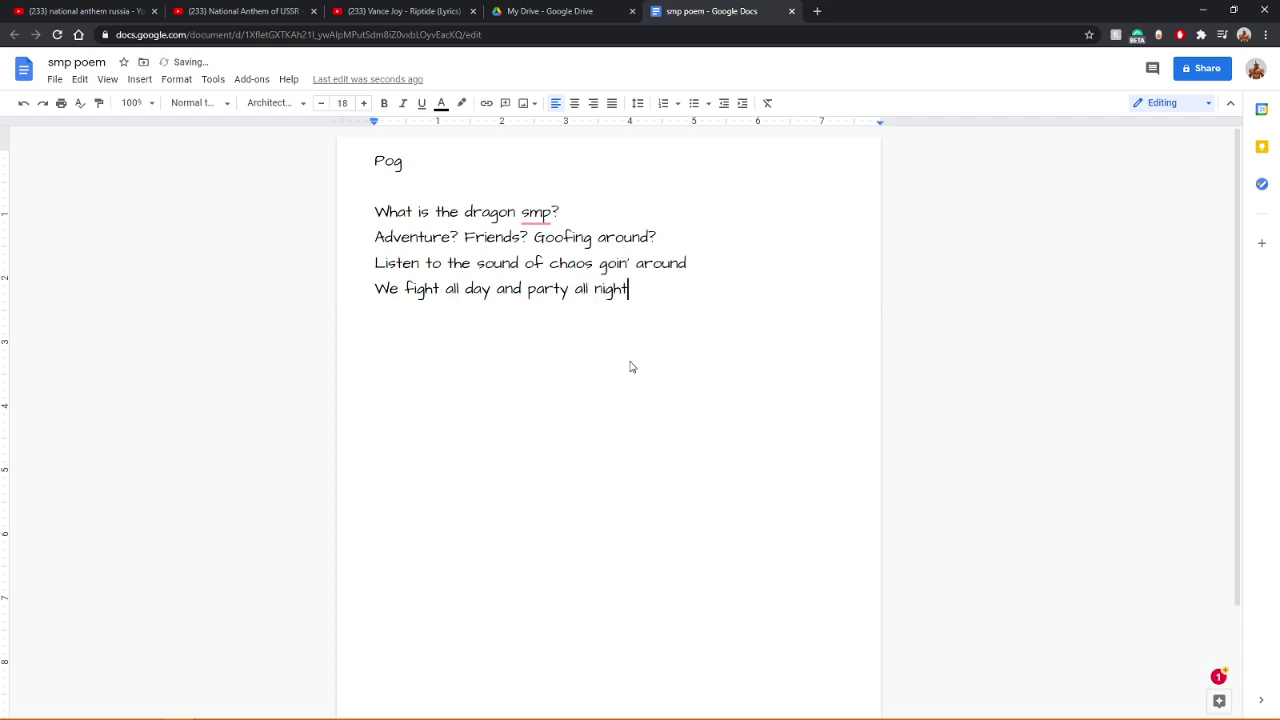
pyautogui.press('Return')
pyautogui.press('Up')
pyautogui.press('Left')
pyautogui.press('Down')
pyautogui.press('Down')
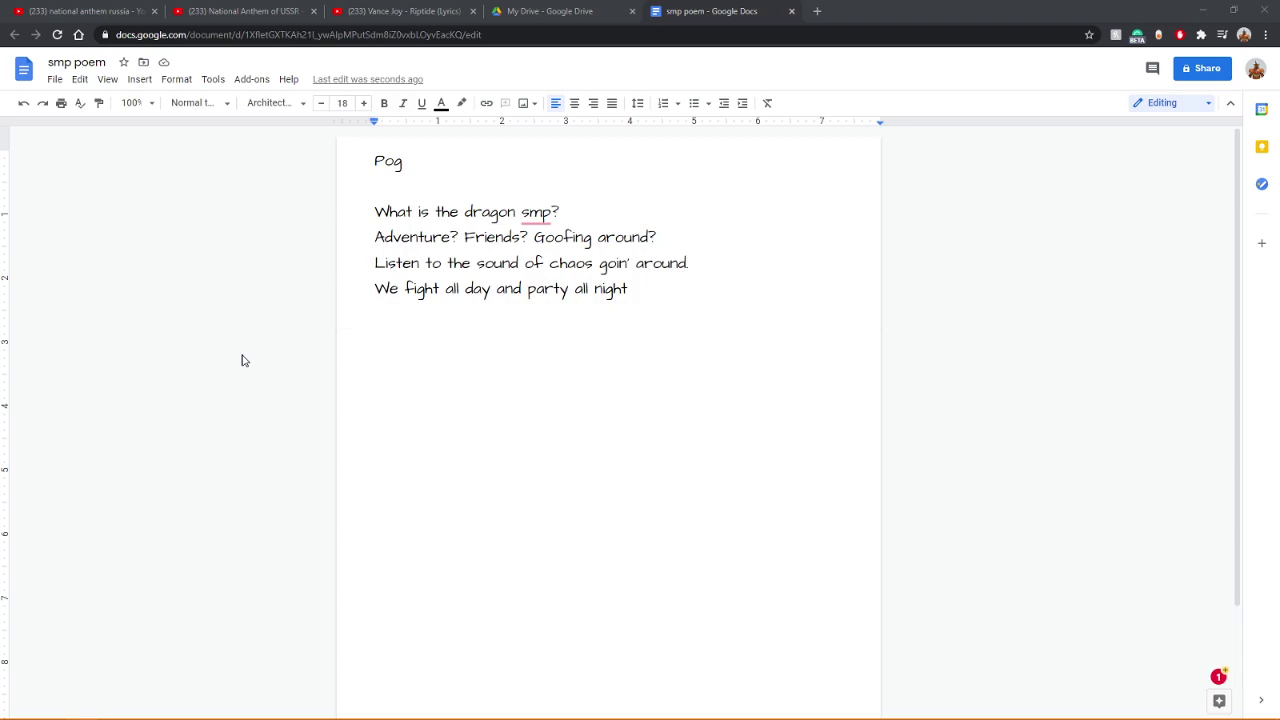
# Step: Write the line 'Home depot or lowes who knows who's right but one we know is that were alright'
pyautogui.click(414, 340)
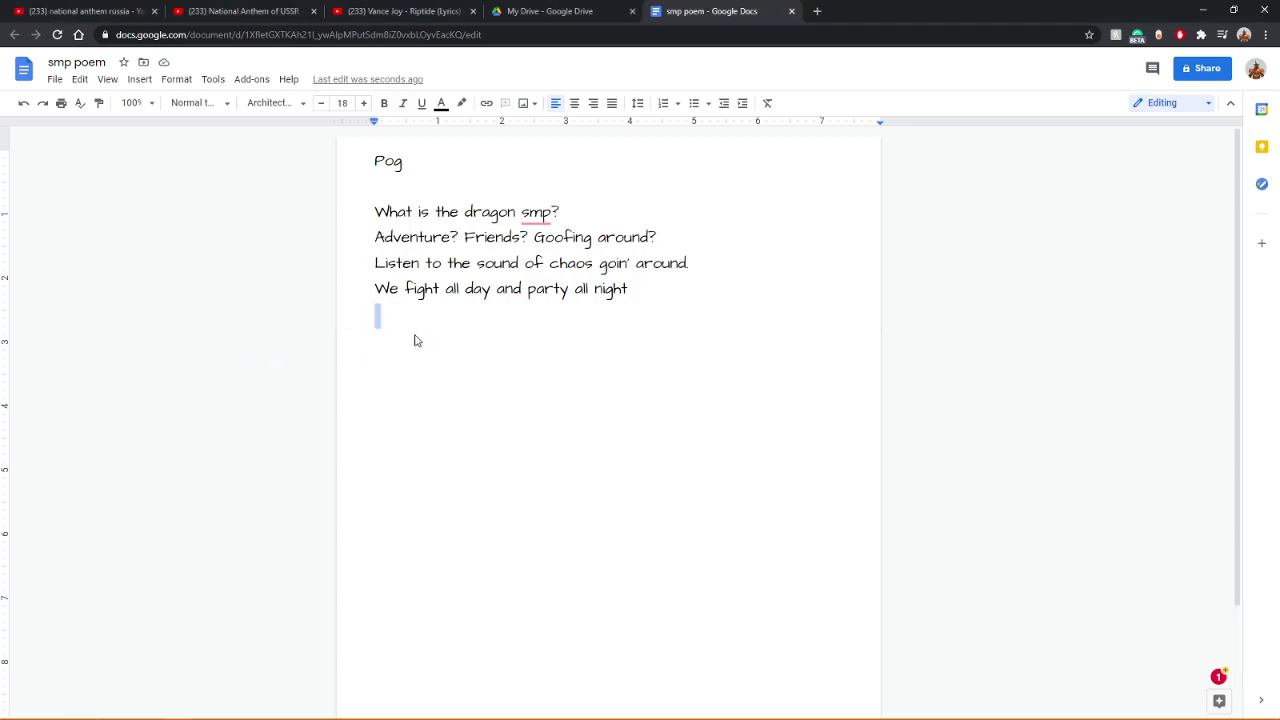
pyautogui.write('explor ar')
pyautogui.press('BackSpace')
pyautogui.press('BackSpace')
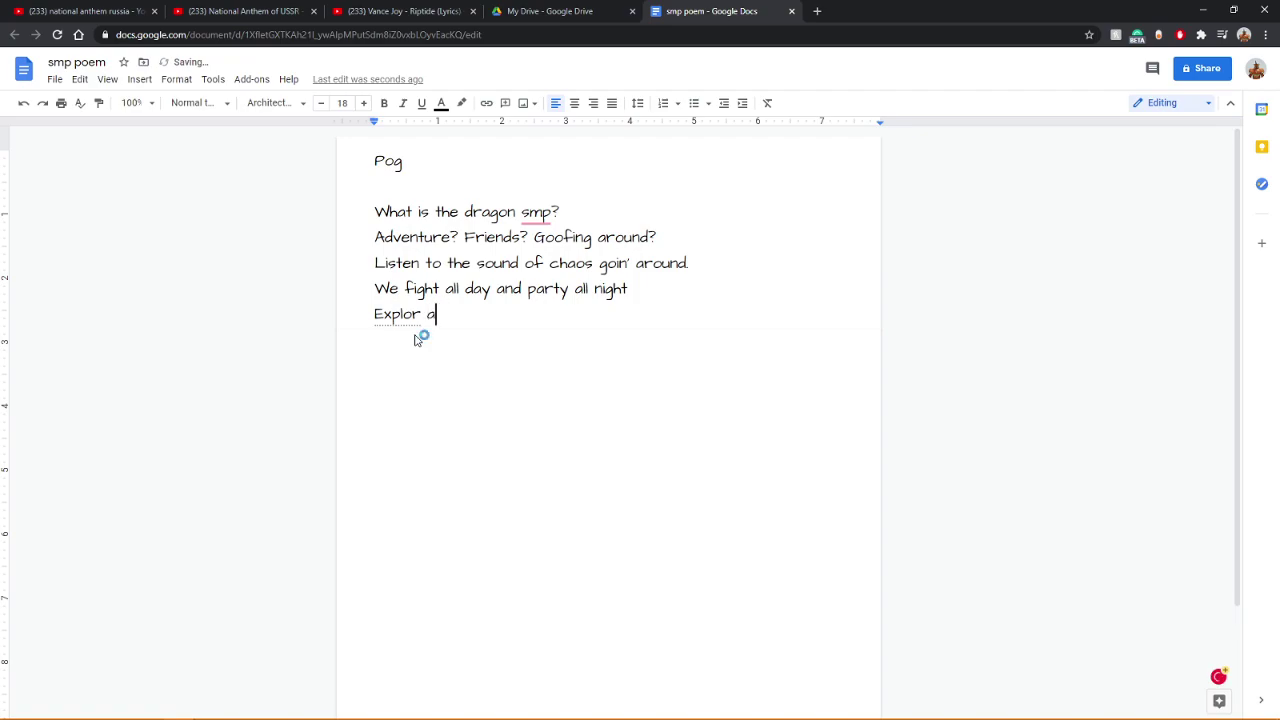
pyautogui.press('BackSpace')
pyautogui.press('BackSpace')
pyautogui.press('BackSpace')
pyautogui.press('BackSpace')
pyautogui.press('BackSpace')
pyautogui.press('BackSpace')
pyautogui.press('BackSpace')
pyautogui.write('lowe')
pyautogui.press('BackSpace')
pyautogui.press('BackSpace')
pyautogui.press('BackSpace')
pyautogui.press('BackSpace')
pyautogui.write('Home')
pyautogui.write('pot')
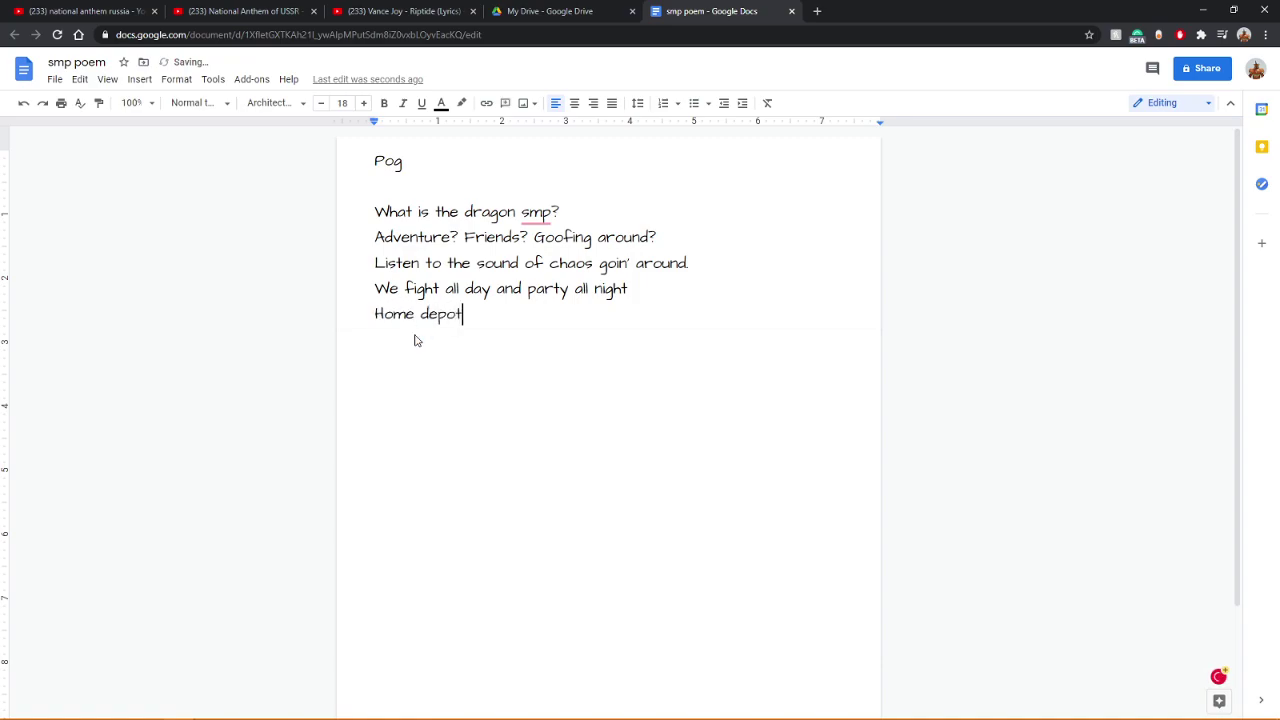
pyautogui.write(' or lowes who ')
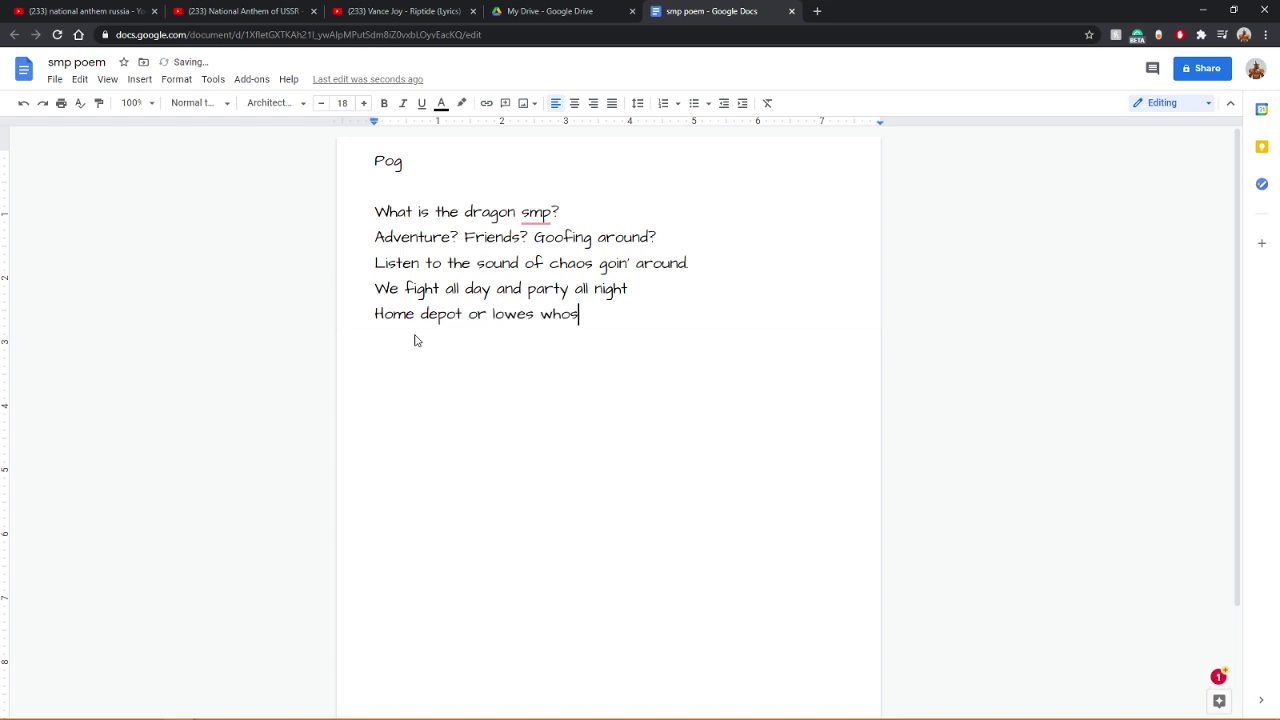
pyautogui.write("knows who's right ")
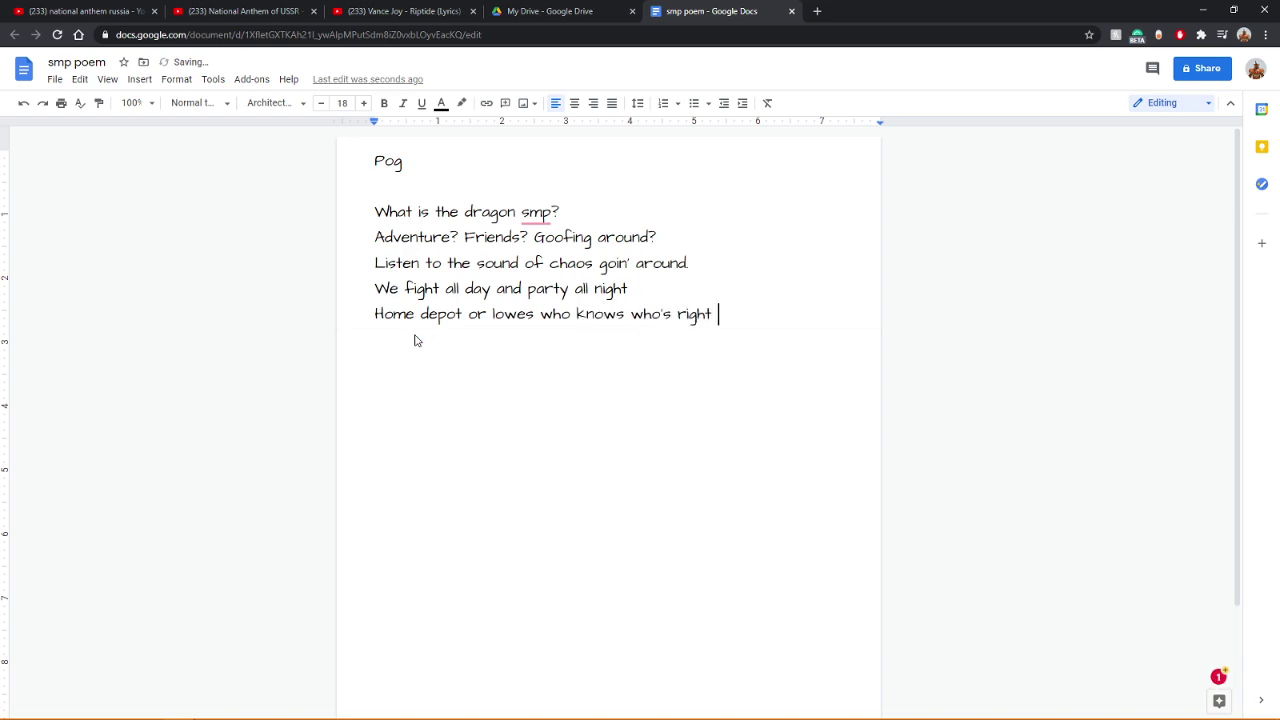
pyautogui.write('but one we know')
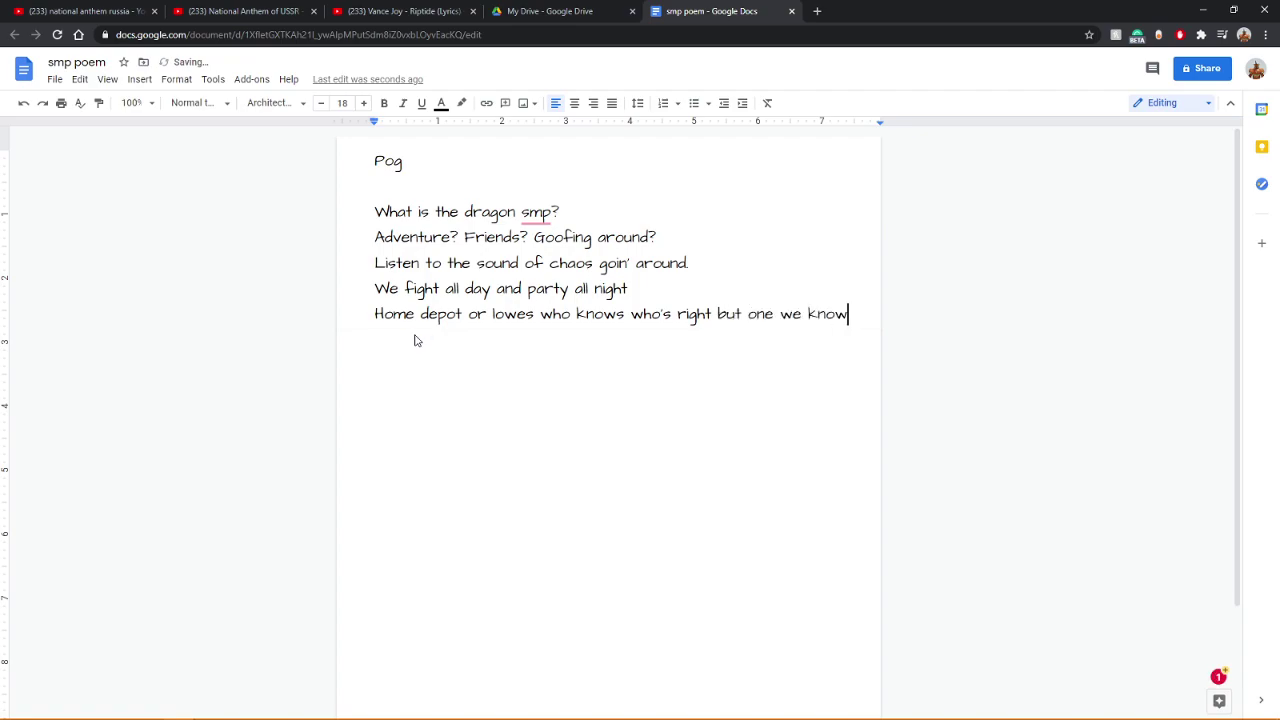
pyautogui.write(' is that ')
pyautogui.write('Wer')
pyautogui.write('eeaw')
pyautogui.press('BackSpace')
pyautogui.press('BackSpace')
pyautogui.press('BackSpace')
pyautogui.write('all')
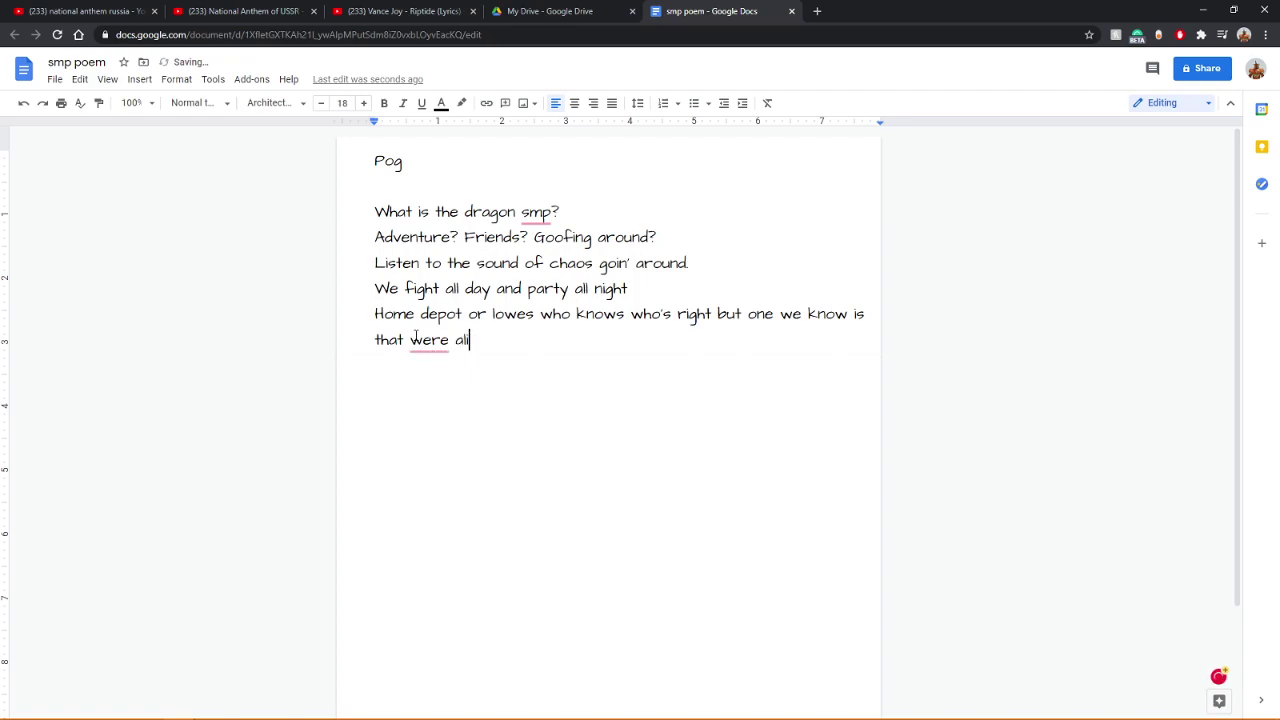
pyautogui.press('BackSpace')
pyautogui.write('right')
# Step: Add the line 'We keep it tight' and insert the apostrophe in 'we're'
pyautogui.press('Return')
pyautogui.write('We keep it tight')
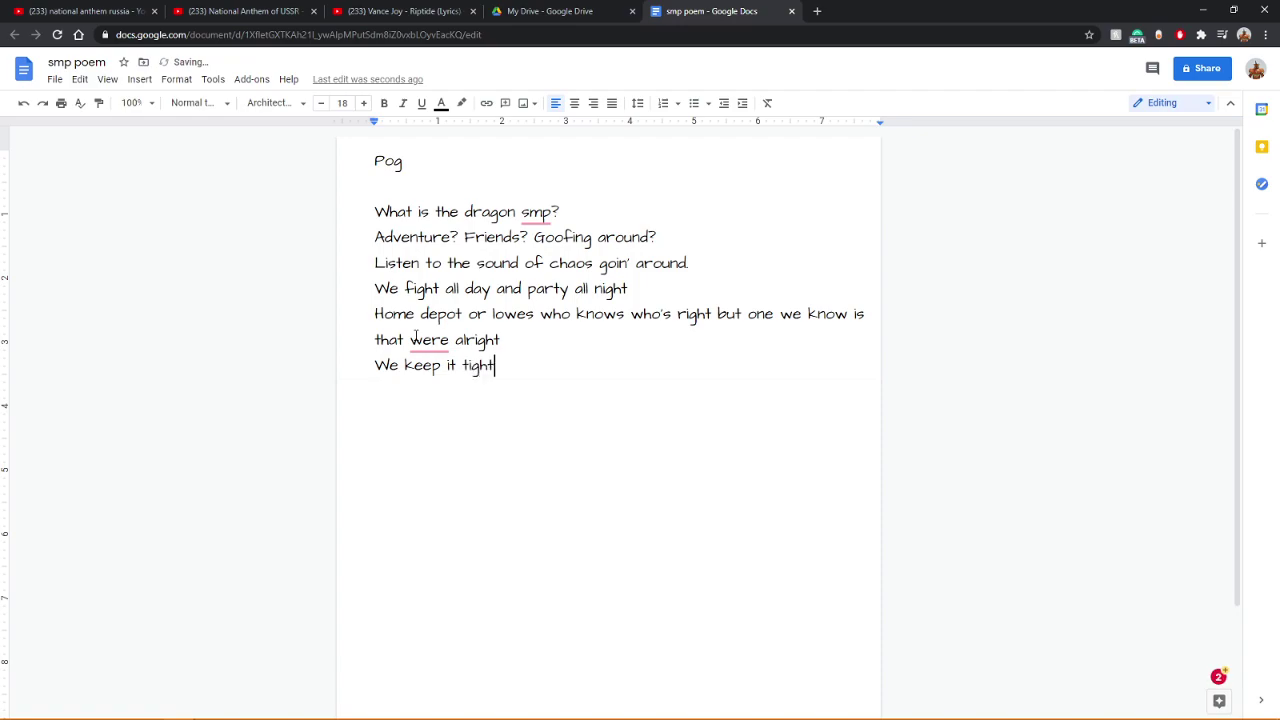
pyautogui.press('Up')
pyautogui.press('Left')
pyautogui.press('Left')
pyautogui.press('Left')
pyautogui.press('Left')
pyautogui.press('Left')
pyautogui.press('Left')
pyautogui.press('Left')
pyautogui.press('Left')
pyautogui.press('Left')
pyautogui.press('Left')
pyautogui.write("'")
pyautogui.press('Down')
pyautogui.press('End')
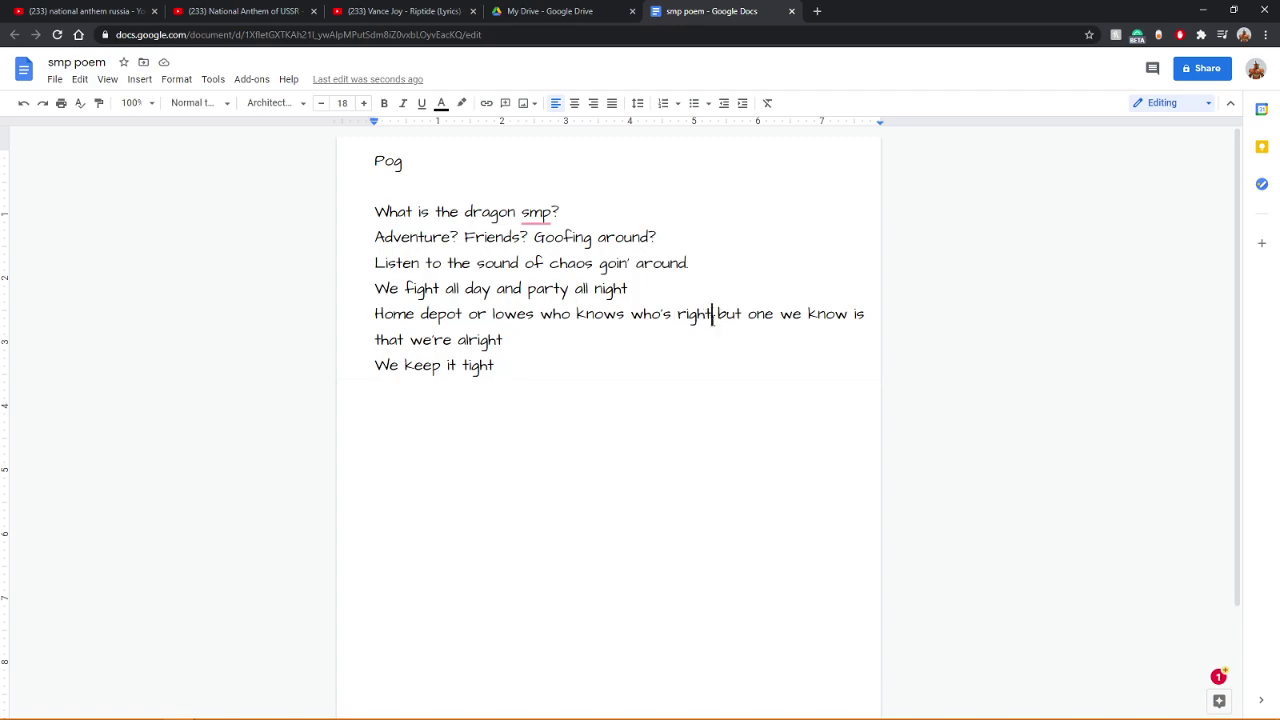
# Step: Add a comma after 'right' and a period after 'alright'
pyautogui.click(714, 322)
pyautogui.write(',')
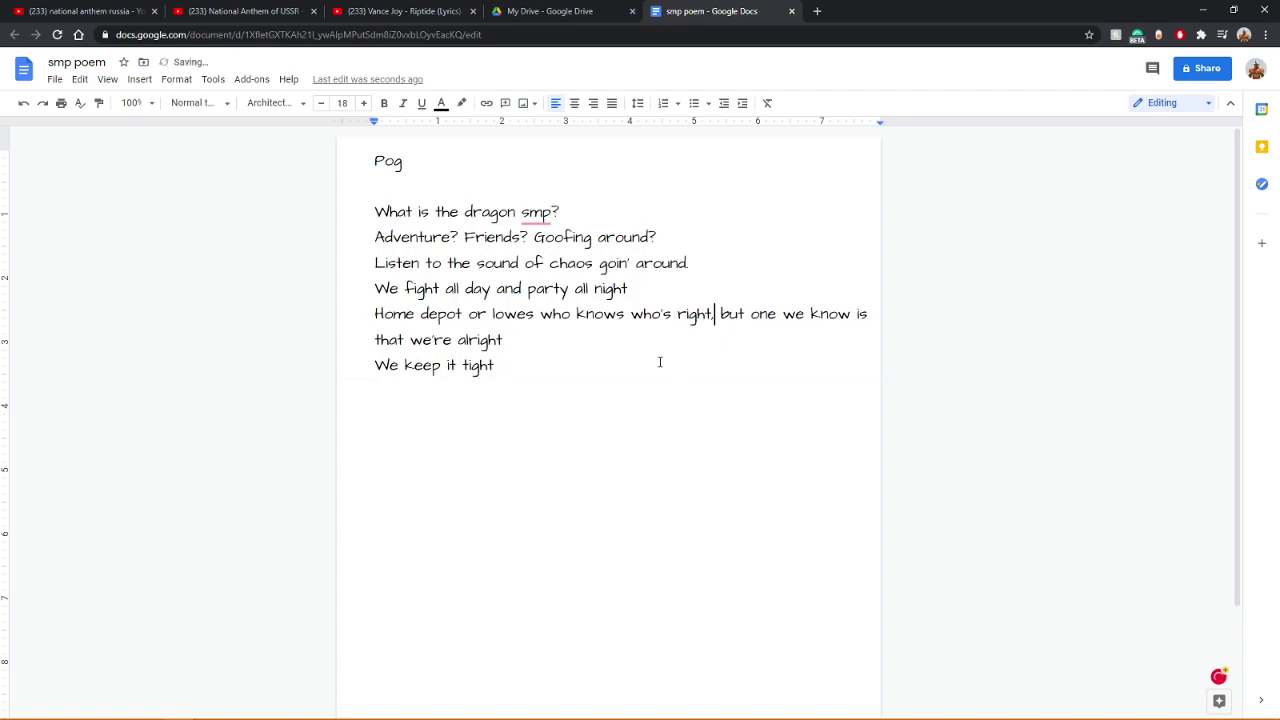
pyautogui.click(606, 349)
pyautogui.write('.')
pyautogui.click(441, 707)
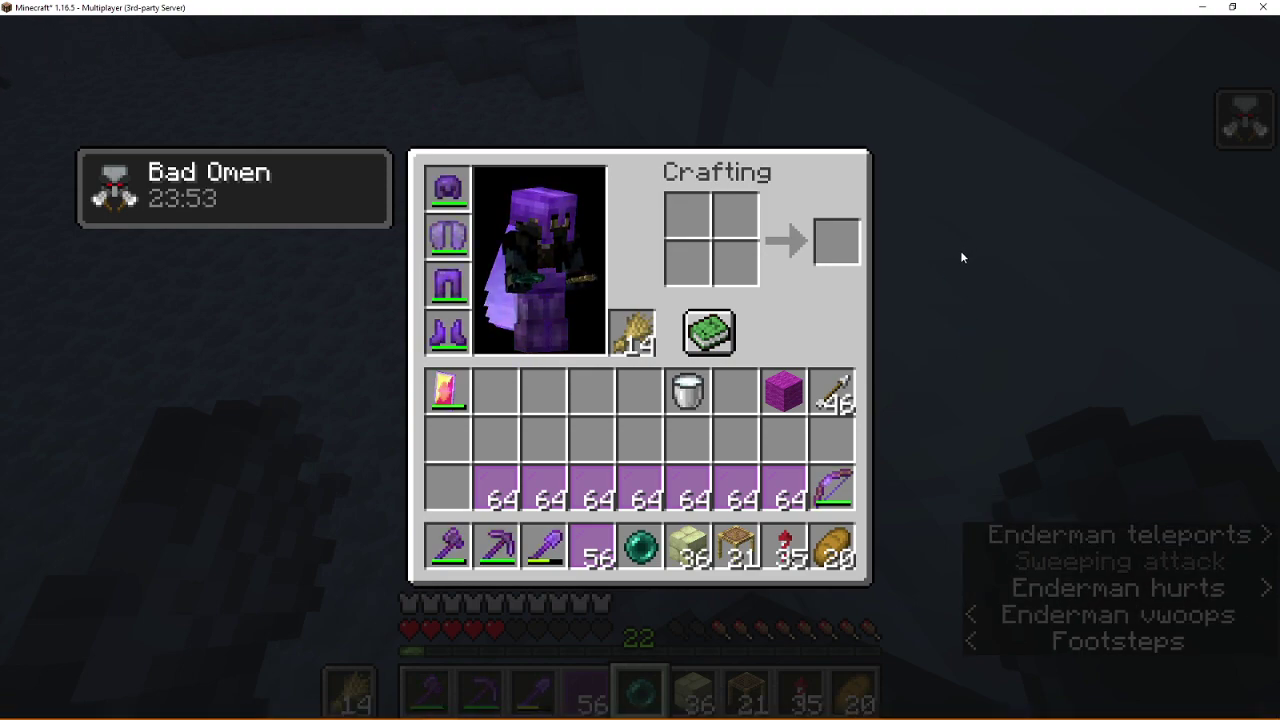
# Step: Leave Minecraft and bring the smp poem document back to the front
pyautogui.moveTo(282, 712)
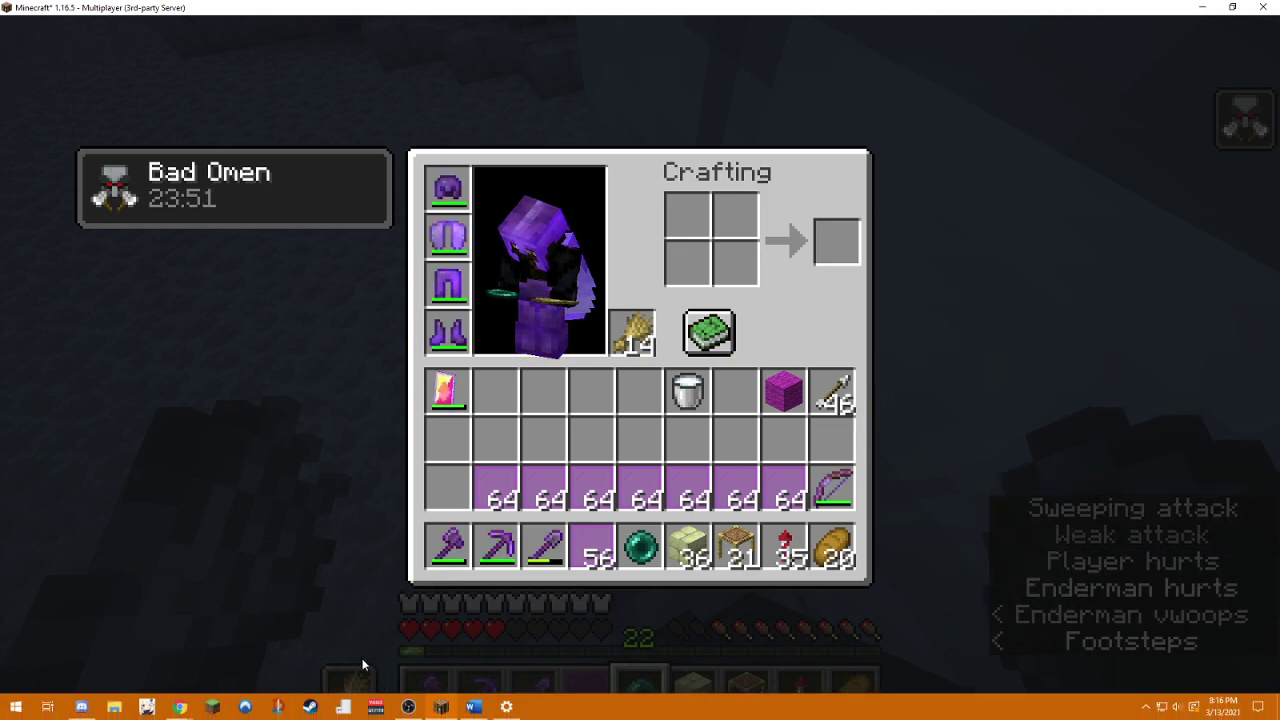
pyautogui.moveTo(179, 707)
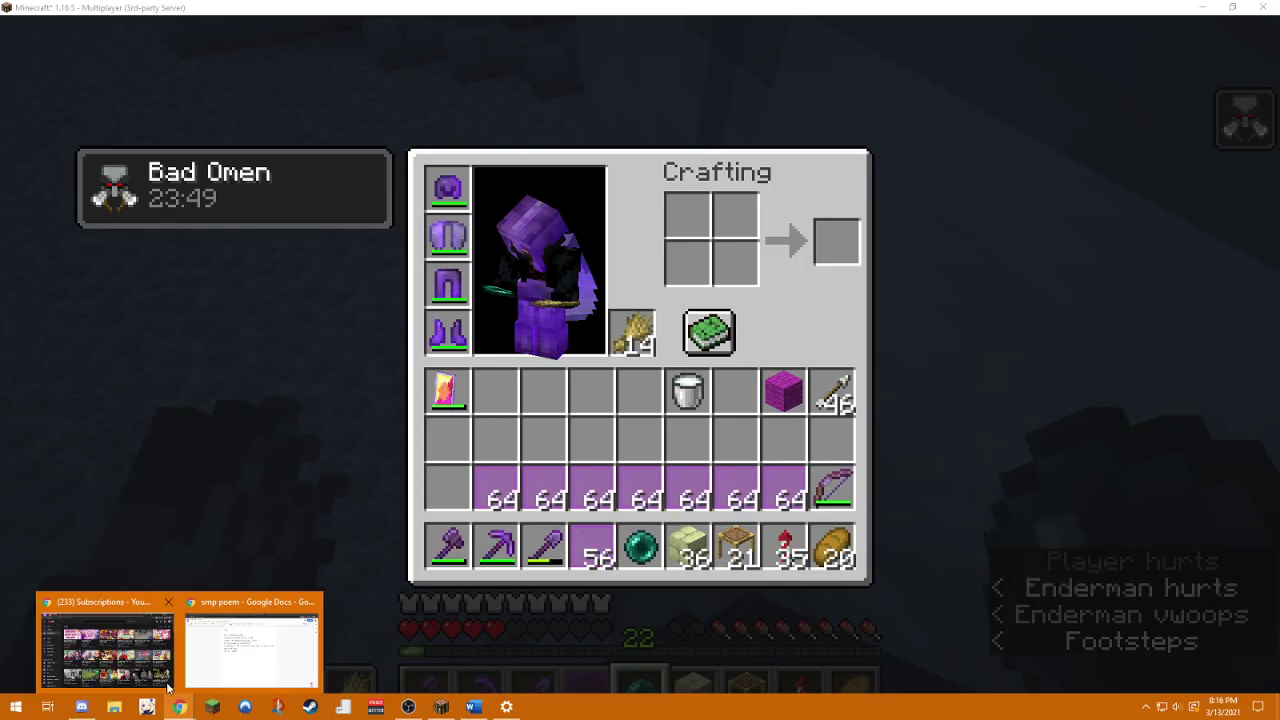
pyautogui.click(280, 626)
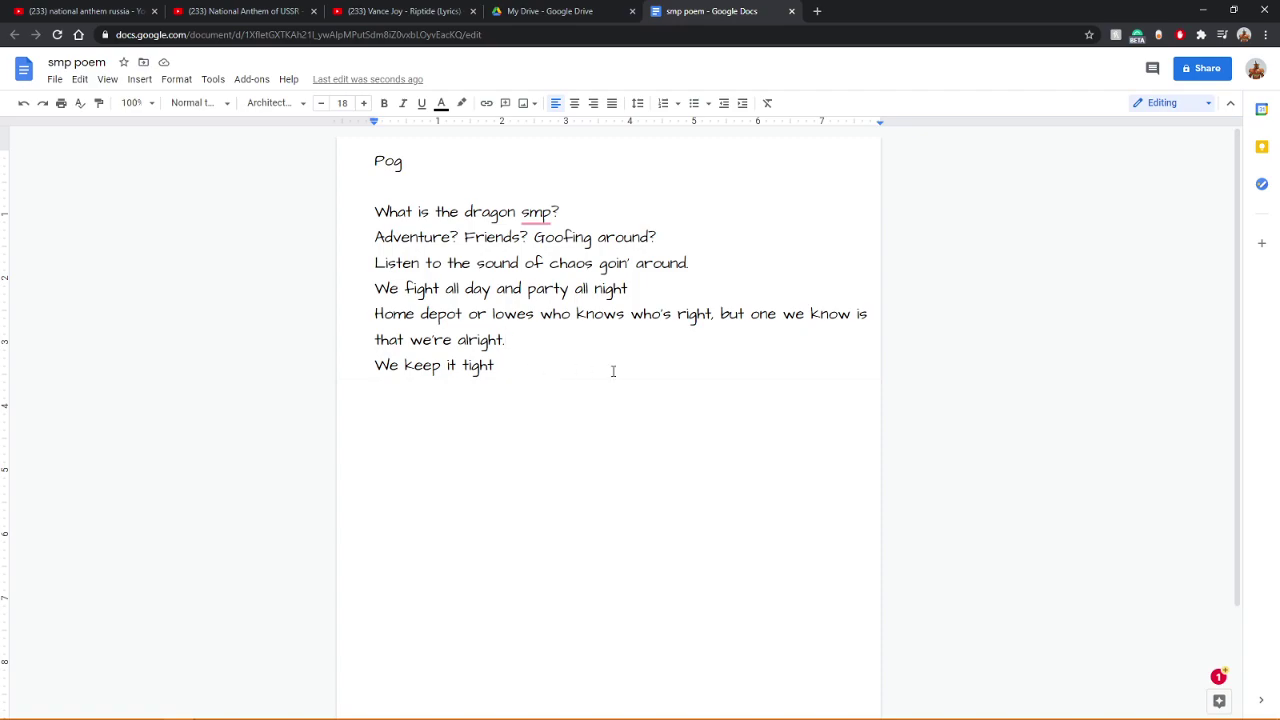
pyautogui.click(544, 370)
# Step: Remove the trailing space and join 'We keep it tight' onto the alright line
pyautogui.press('BackSpace')
pyautogui.press('Left')
pyautogui.press('Left')
pyautogui.press('Left')
pyautogui.press('Left')
pyautogui.press('Left')
pyautogui.press('Left')
pyautogui.press('Left')
pyautogui.press('Left')
pyautogui.press('Left')
pyautogui.press('Left')
pyautogui.press('Left')
pyautogui.press('Left')
pyautogui.press('Left')
pyautogui.press('Left')
pyautogui.press('End')
pyautogui.press('Return')
pyautogui.press('Left')
pyautogui.press('Left')
pyautogui.press('Left')
pyautogui.press('Left')
pyautogui.press('Left')
pyautogui.press('Left')
pyautogui.press('Left')
pyautogui.press('Left')
pyautogui.press('Left')
pyautogui.press('Left')
pyautogui.press('Left')
pyautogui.press('Left')
pyautogui.press('Left')
pyautogui.press('Left')
pyautogui.press('Left')
pyautogui.press('Left')
pyautogui.press('Left')
pyautogui.press('Right')
pyautogui.press('BackSpace')
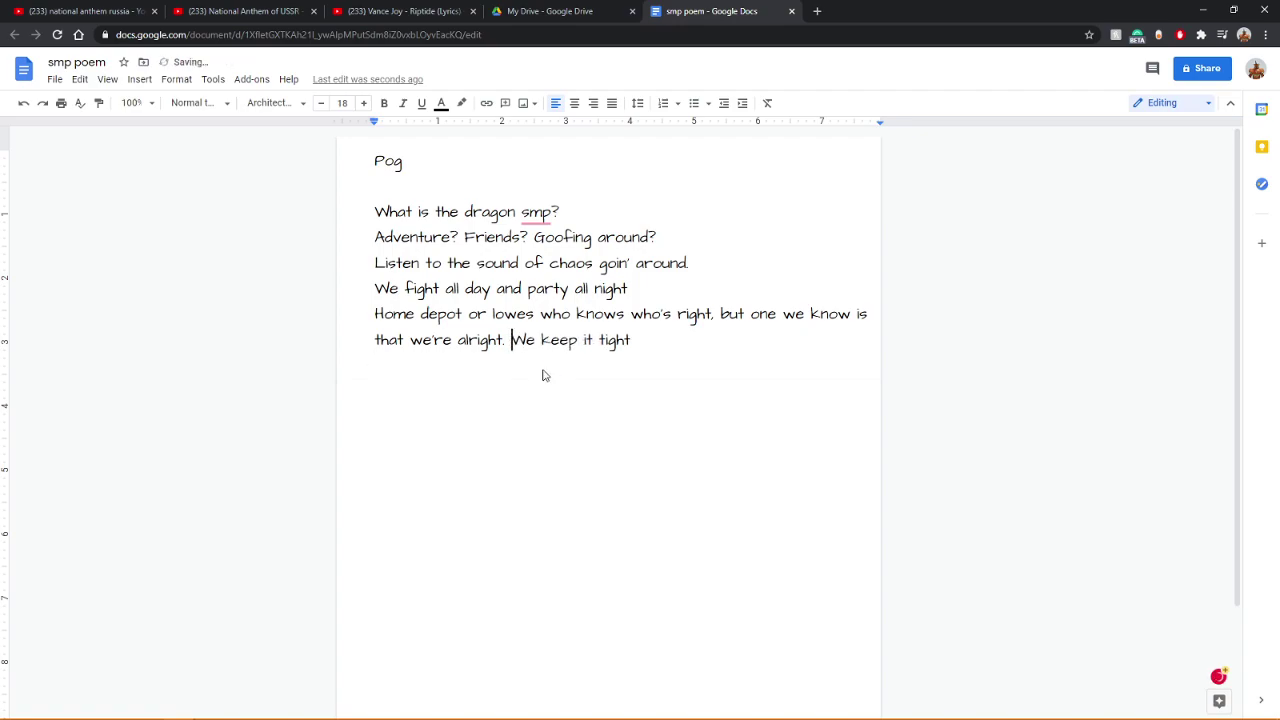
# Step: End the line with a period after 'tight' and change the period after 'alright' to a comma
pyautogui.press('End')
pyautogui.write('.')
pyautogui.press('Left')
pyautogui.press('Left')
pyautogui.press('Left')
pyautogui.press('Left')
pyautogui.press('Left')
pyautogui.press('Left')
pyautogui.press('Left')
pyautogui.press('Left')
pyautogui.press('Left')
pyautogui.press('Left')
pyautogui.press('Left')
pyautogui.press('Left')
pyautogui.press('Left')
pyautogui.press('Left')
pyautogui.press('Left')
pyautogui.press('Left')
pyautogui.press('Left')
pyautogui.press('Left')
pyautogui.press('Left')
pyautogui.press('Left')
pyautogui.press('Right')
pyautogui.press('Right')
pyautogui.press('Right')
pyautogui.press('BackSpace')
pyautogui.write(',')
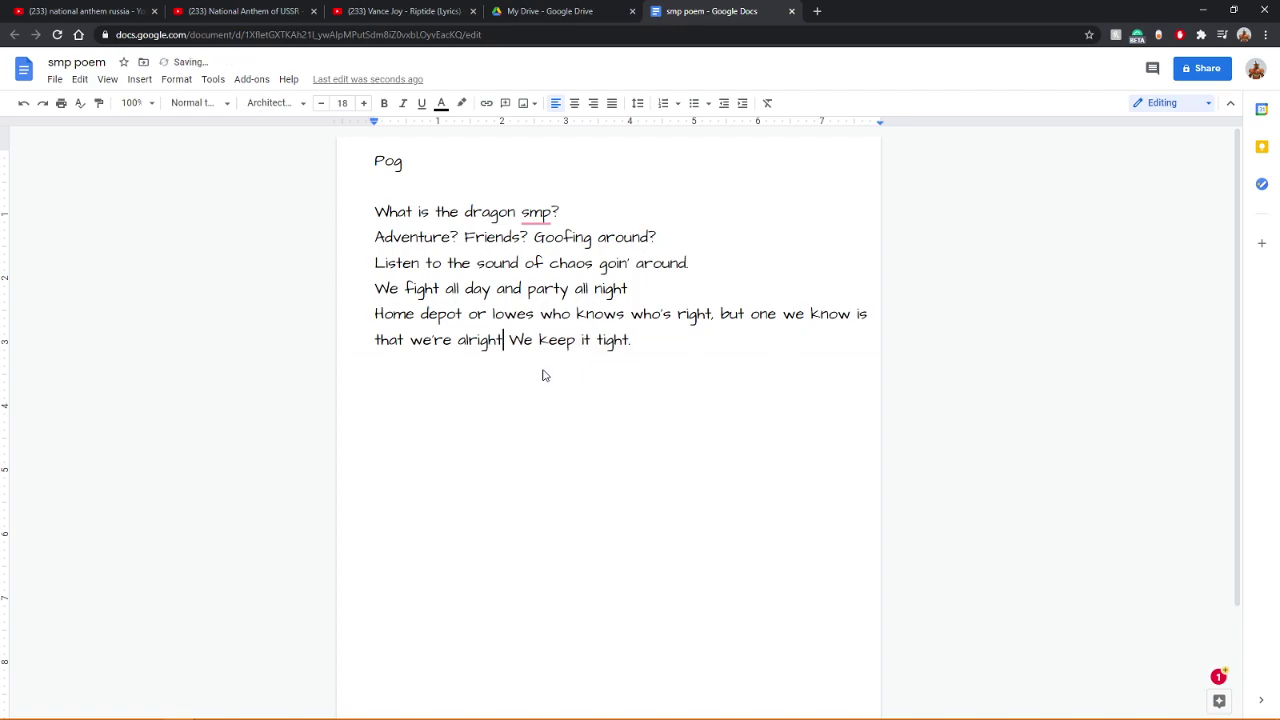
pyautogui.press('End')
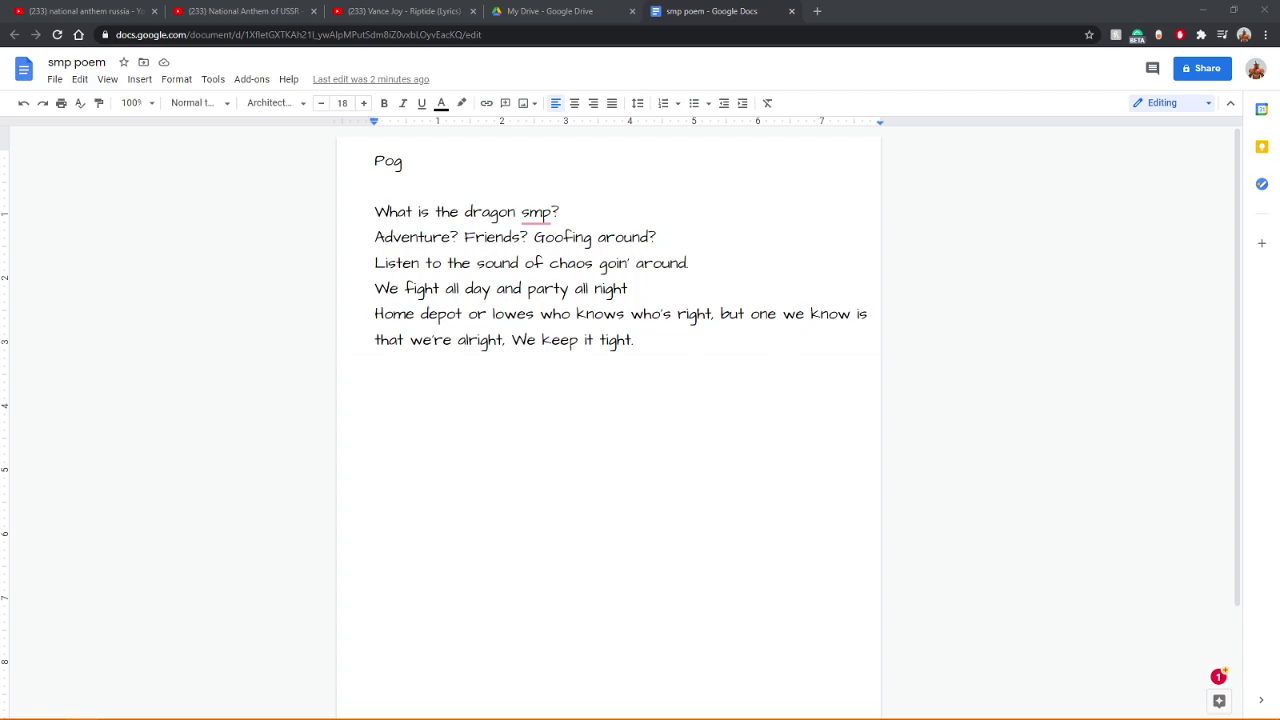
pyautogui.click(817, 11)
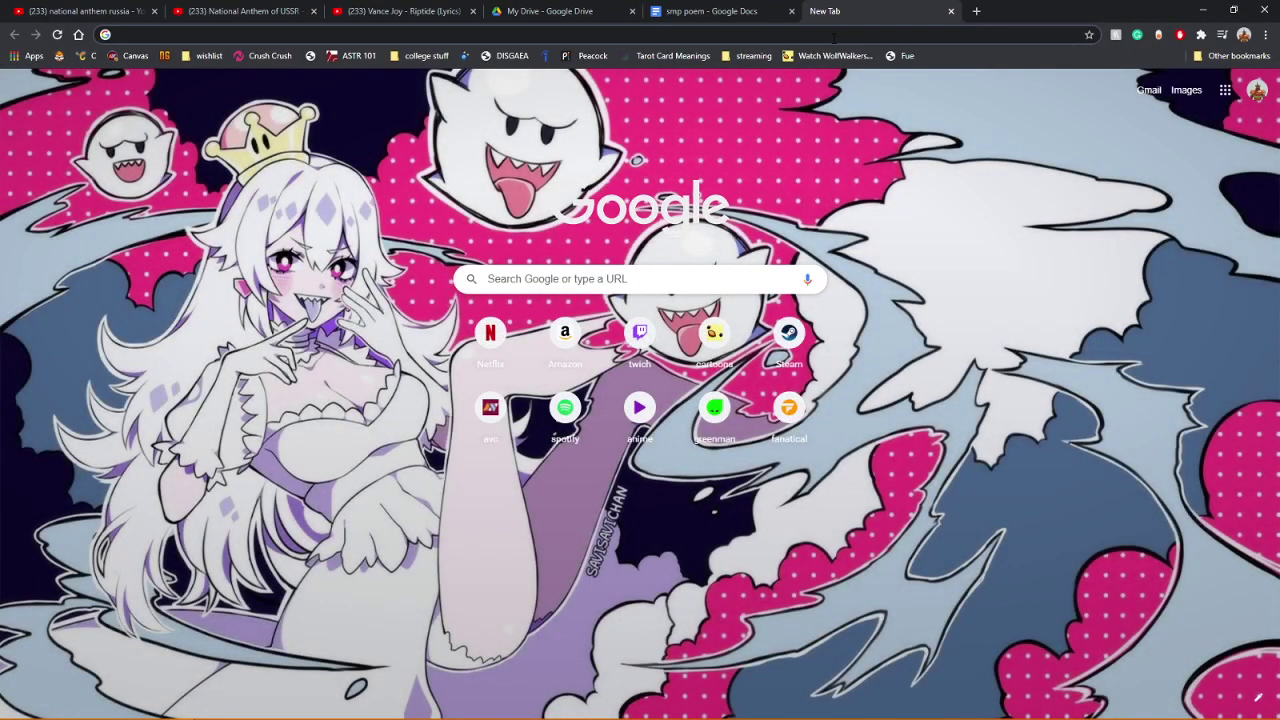
# Step: Search 'music maker' and open TechRadar's free music-making software article and its GarageBand link
pyautogui.write('music')
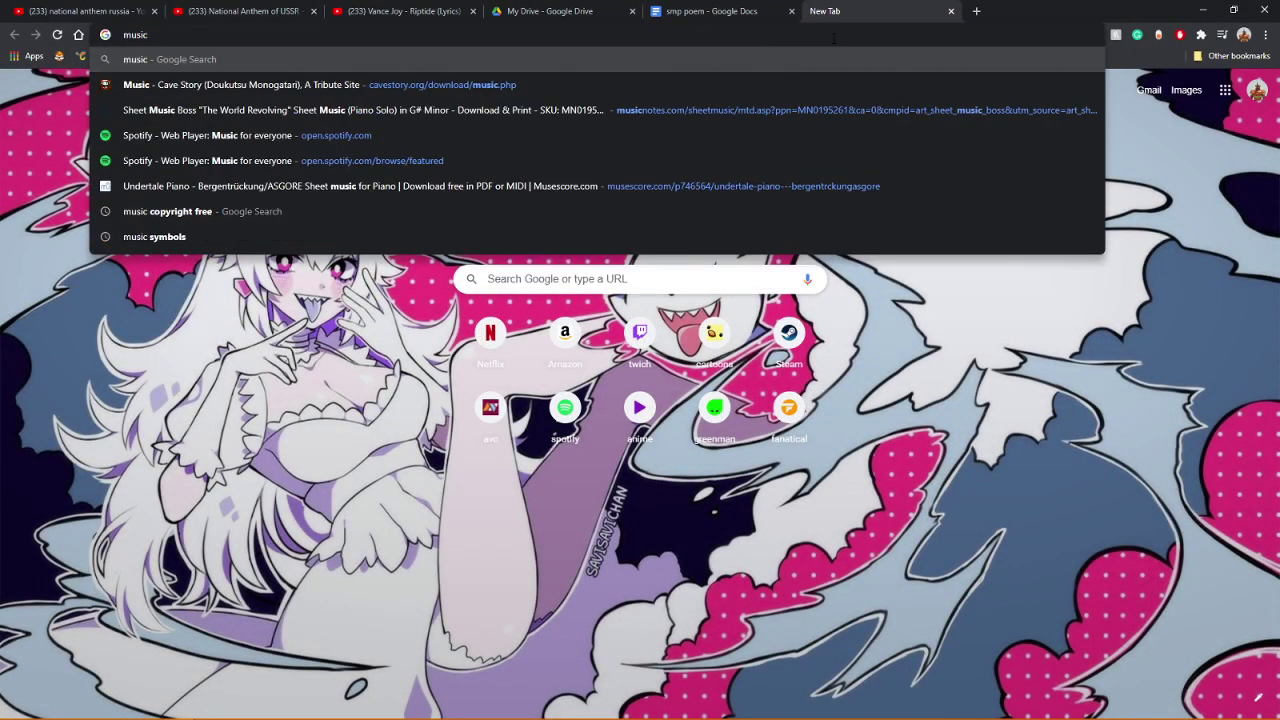
pyautogui.write(' maker')
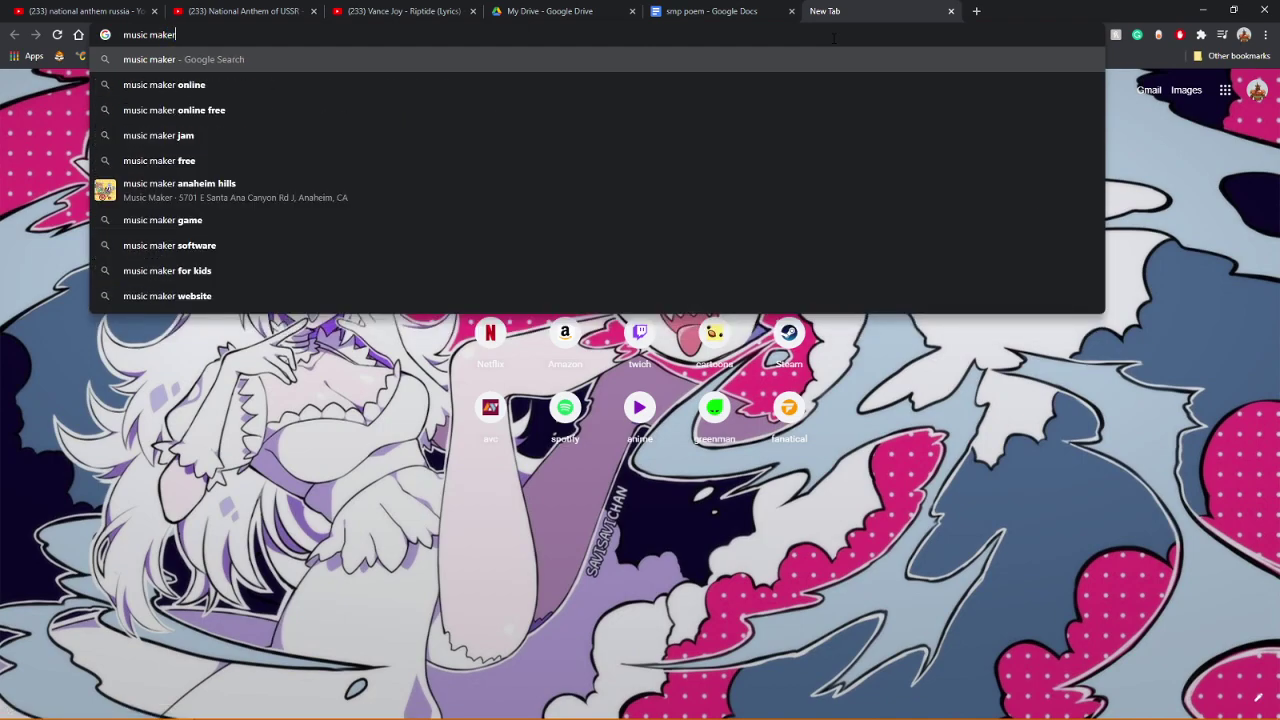
pyautogui.click(228, 244)
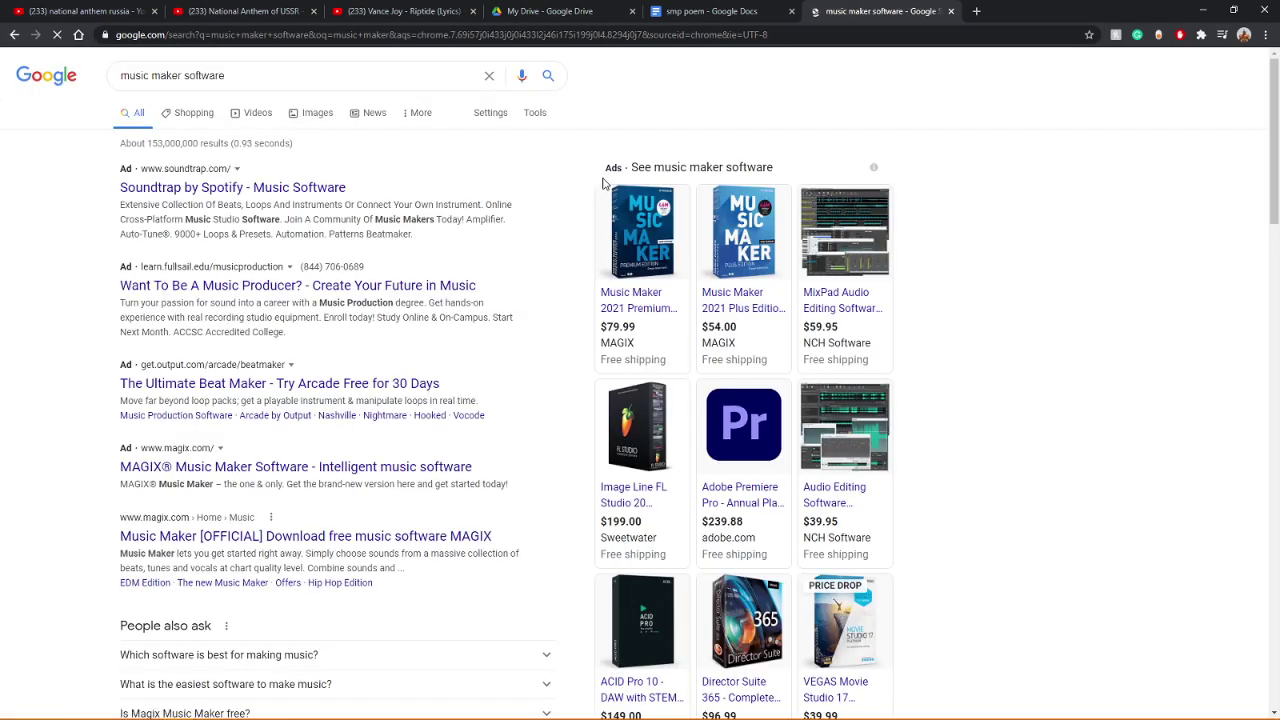
pyautogui.scroll(-5, 86, 300)
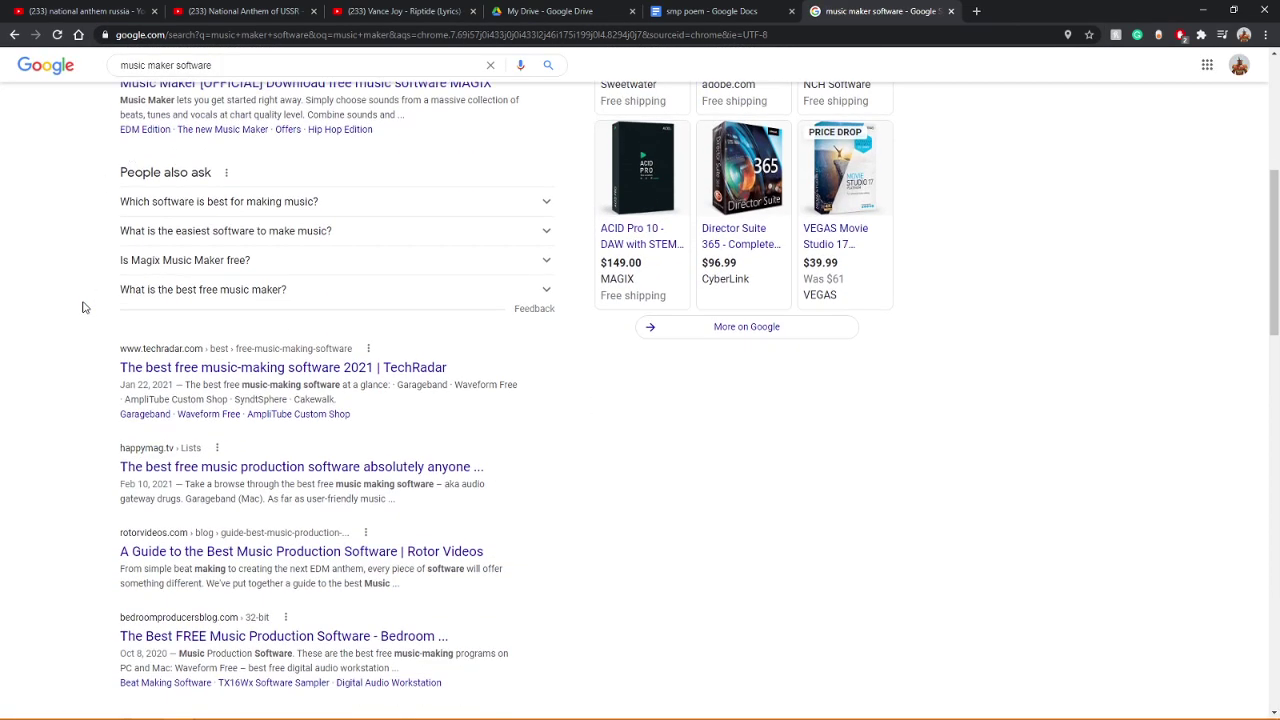
pyautogui.middleClick(207, 360)
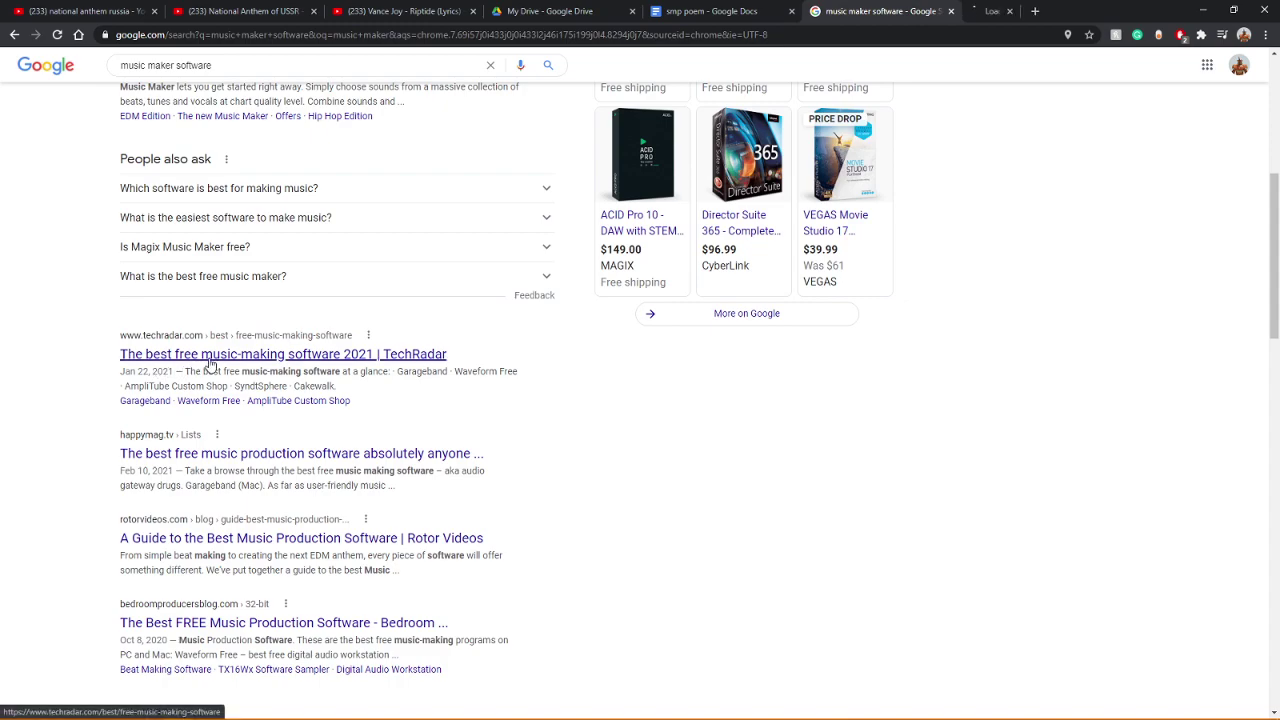
pyautogui.click(988, 11)
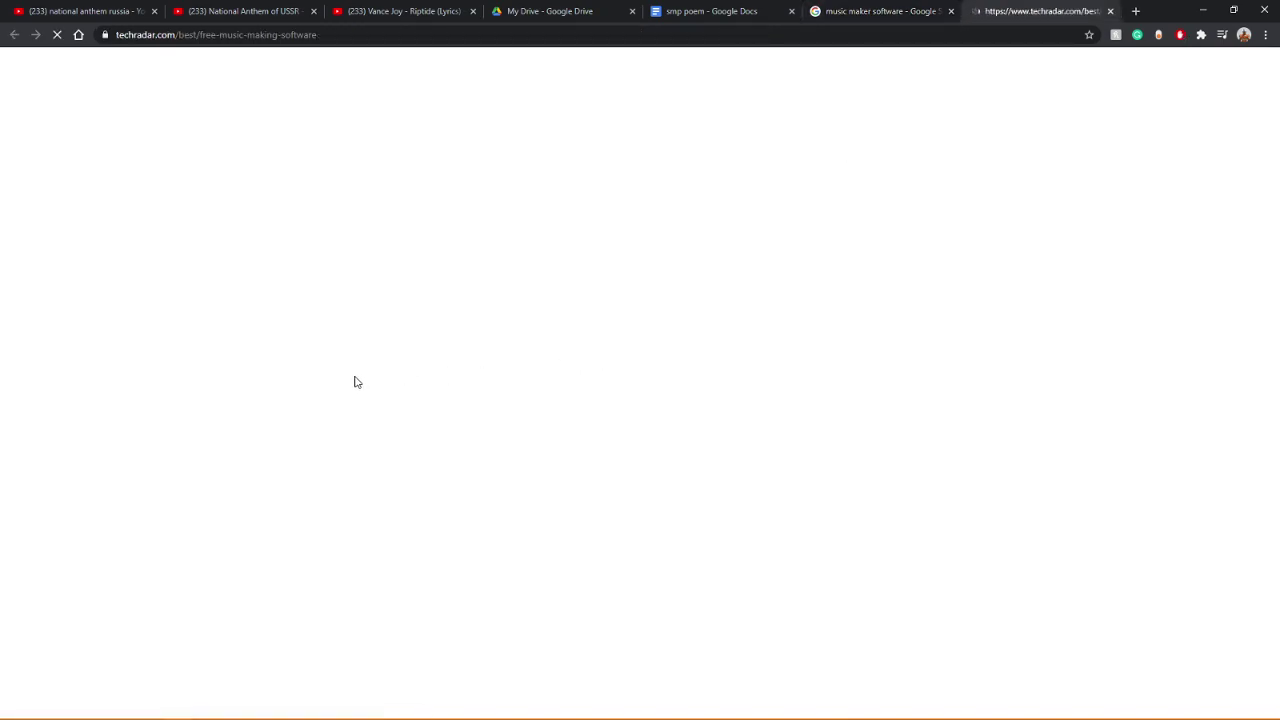
pyautogui.scroll(-3, 214, 411)
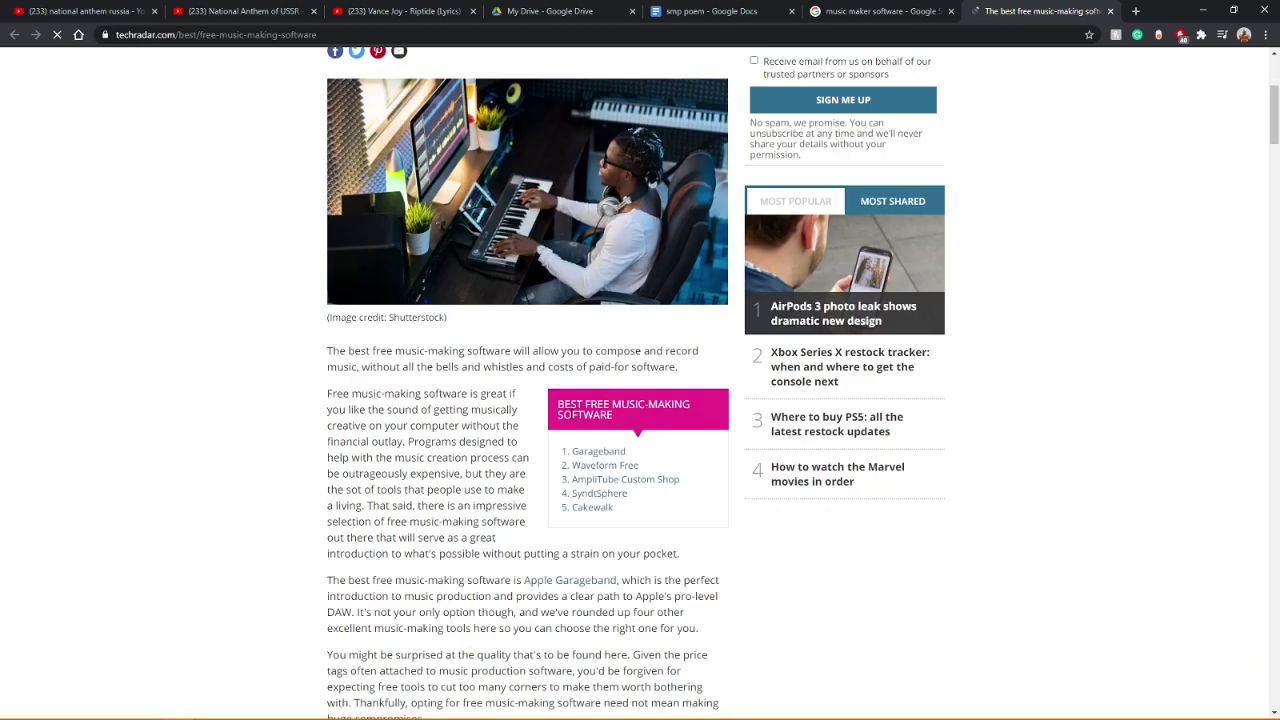
pyautogui.middleClick(606, 464)
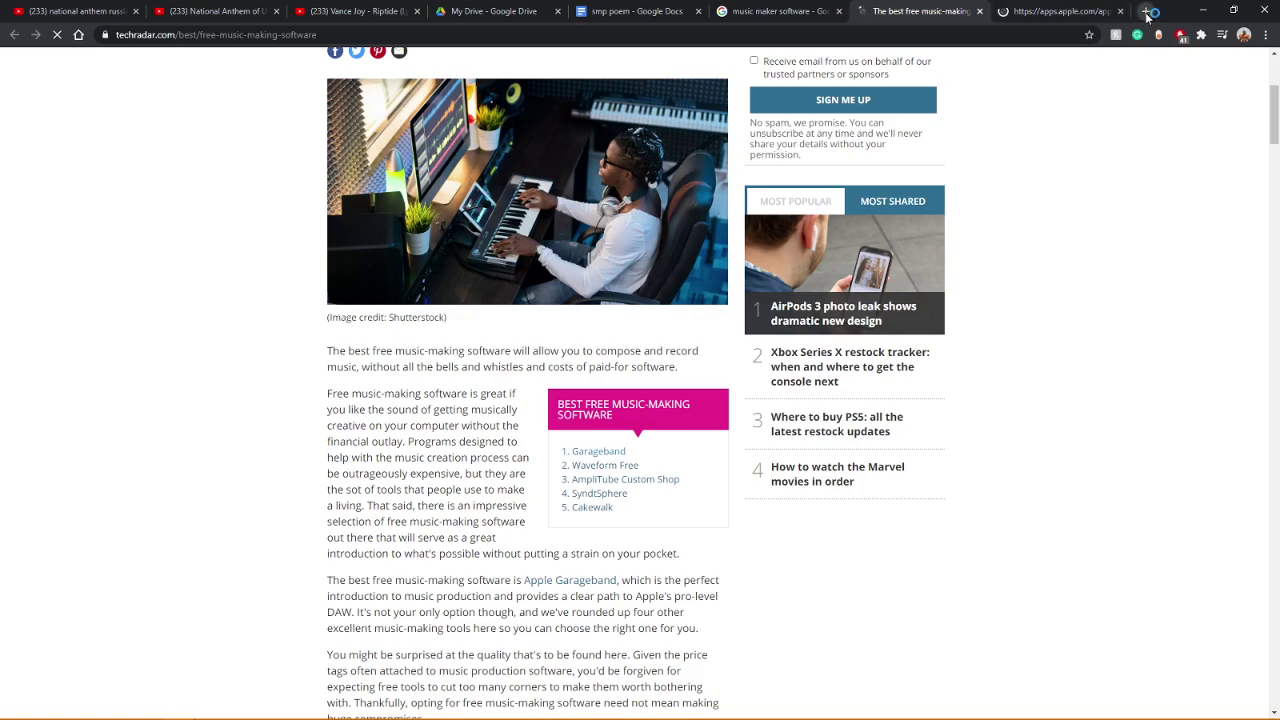
pyautogui.click(1146, 10)
# Step: Go to flat.io and begin signing up with a Google account
pyautogui.write('fla')
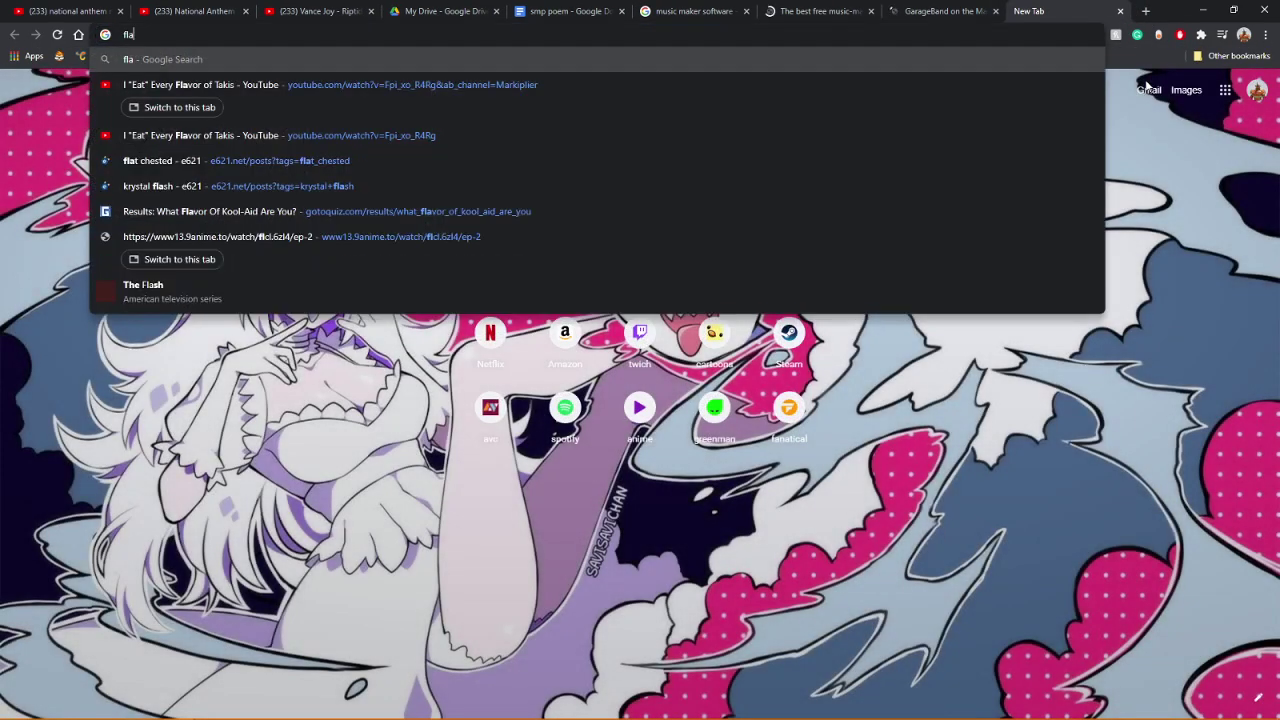
pyautogui.write('t.io')
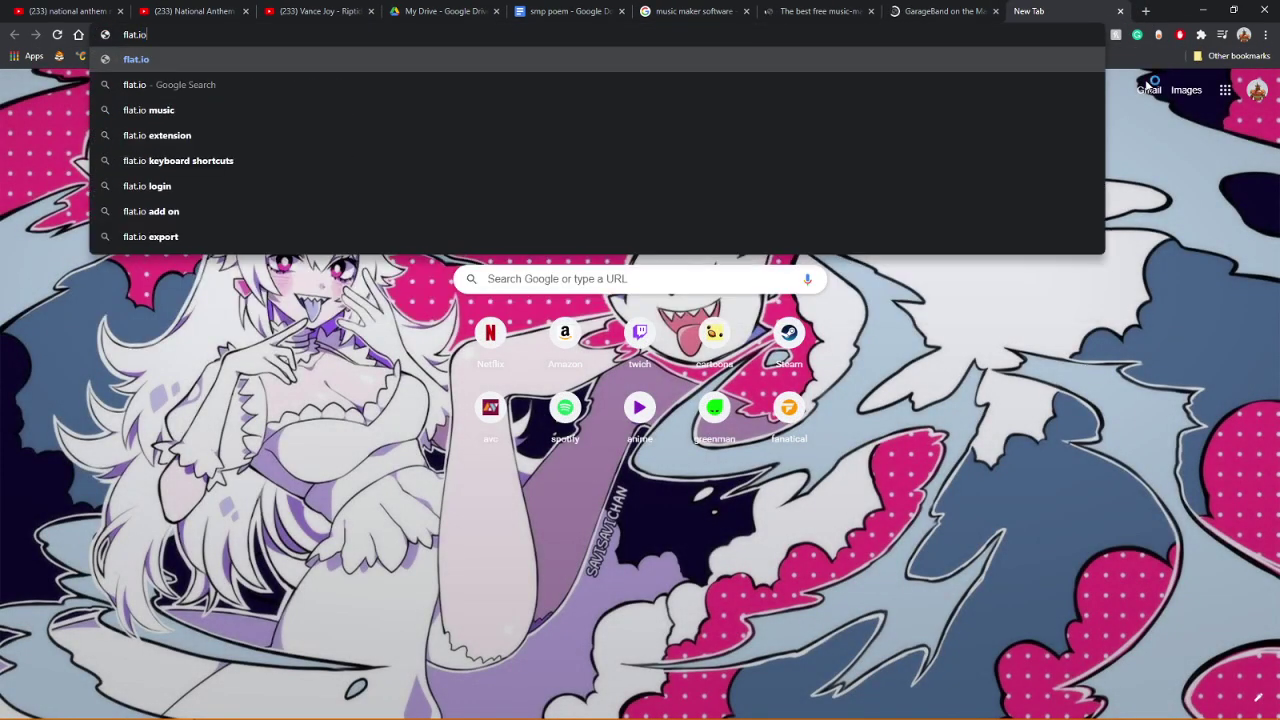
pyautogui.press('Return')
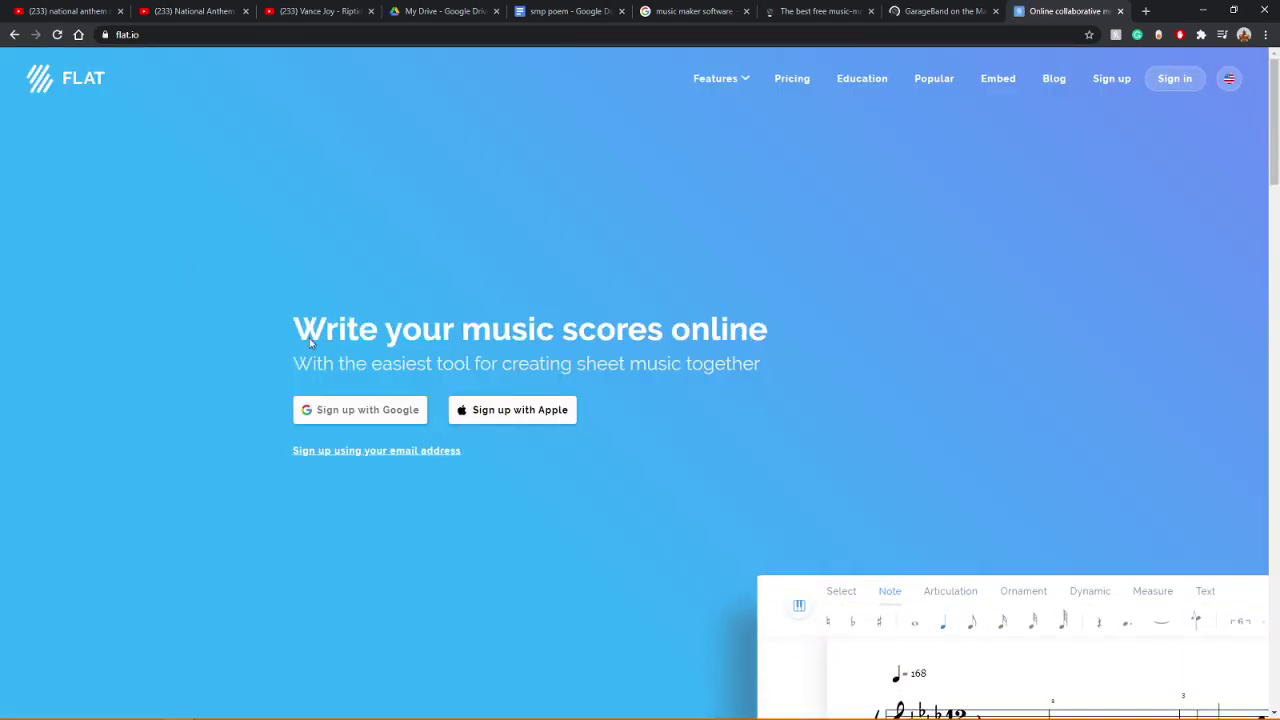
pyautogui.click(372, 424)
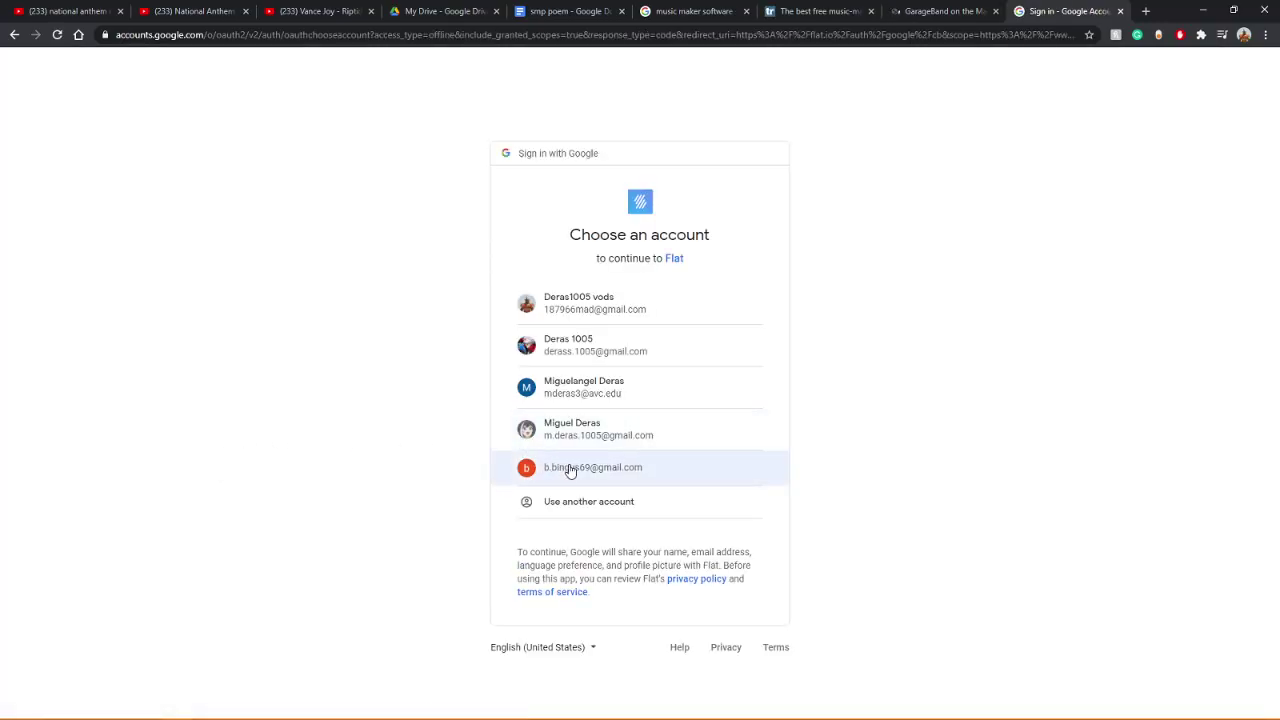
# Step: Continue with the Google account and choose the Musician or composer account type
pyautogui.click(572, 469)
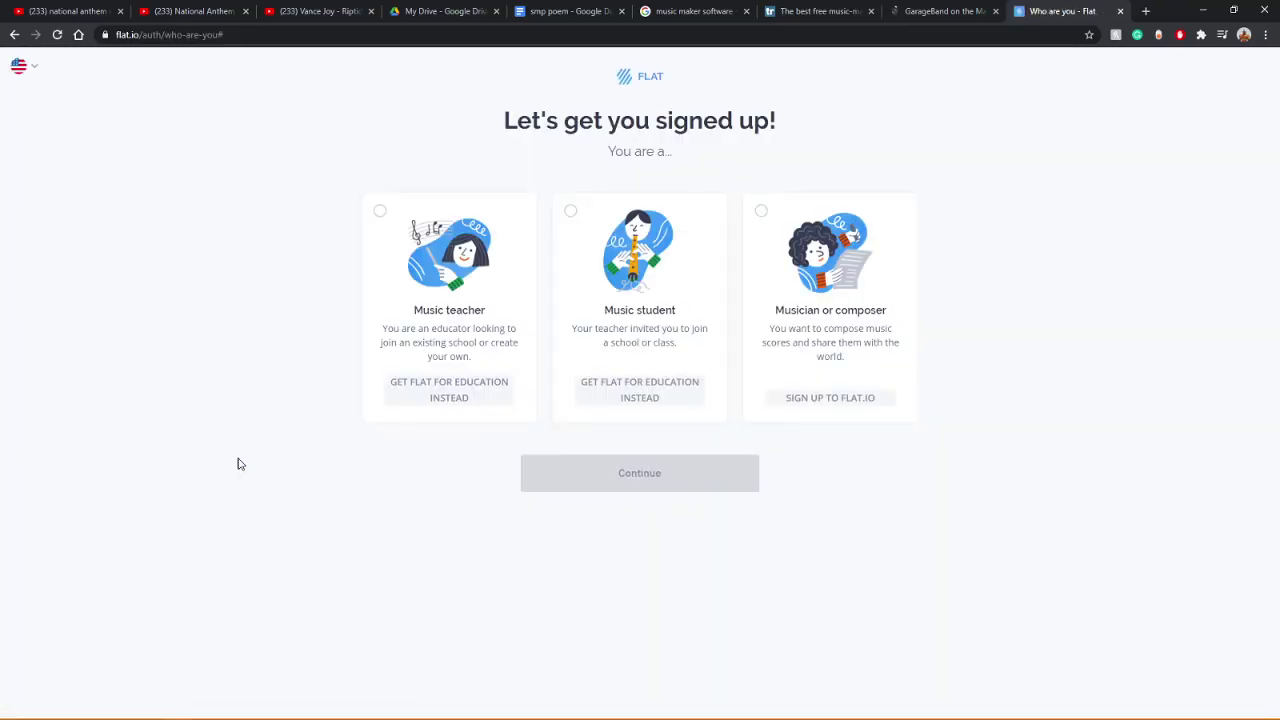
pyautogui.click(816, 404)
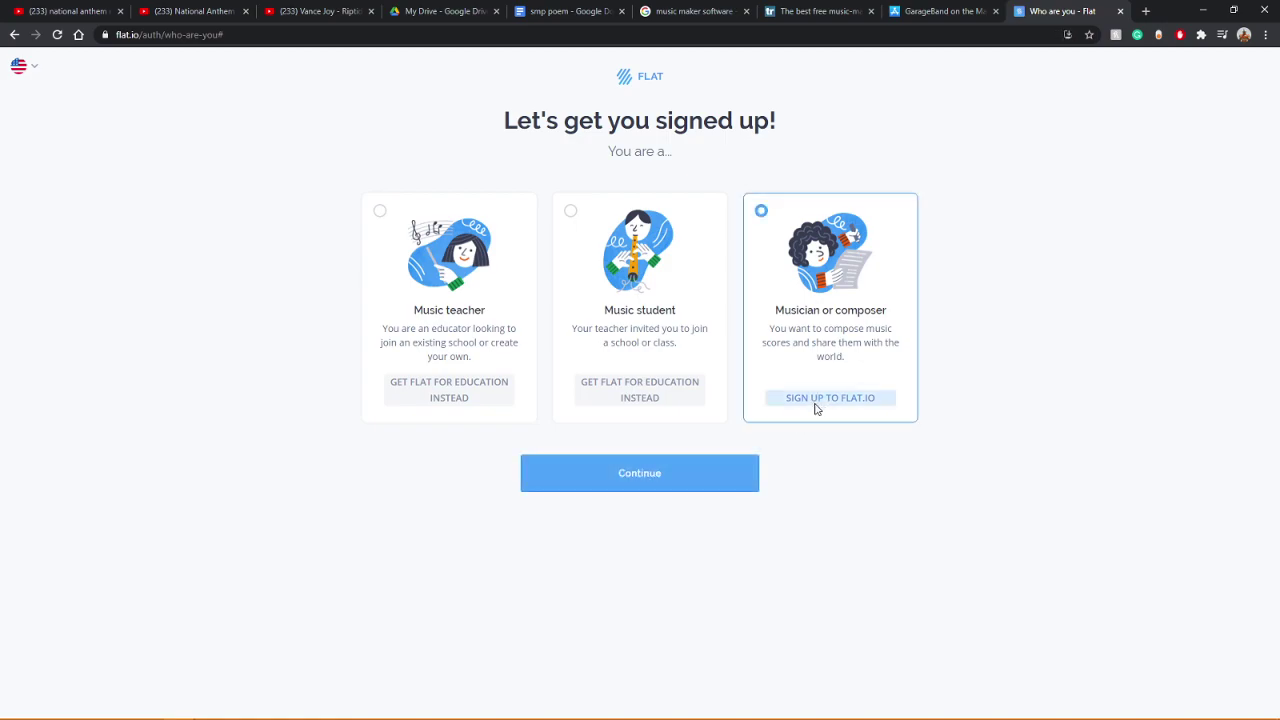
pyautogui.click(646, 476)
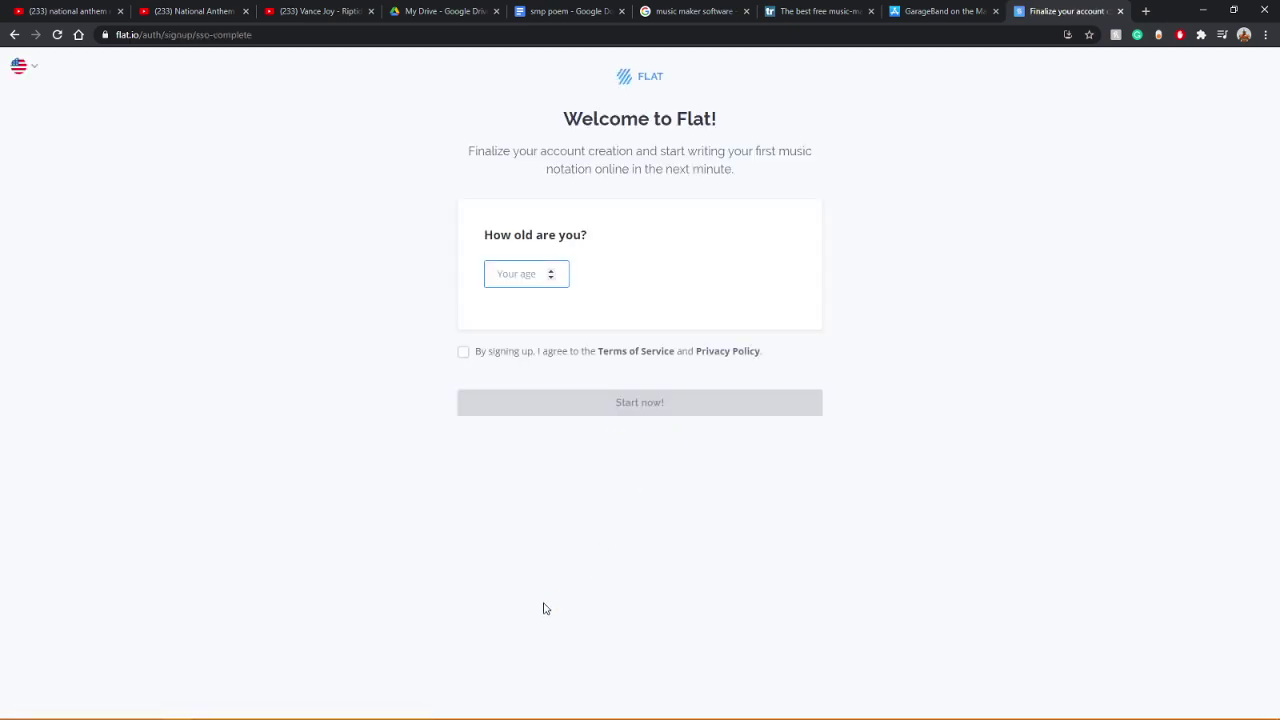
# Step: Enter age 69 and accept the Terms of Service
pyautogui.click(553, 274)
pyautogui.write('3')
pyautogui.press('BackSpace')
pyautogui.write('69')
pyautogui.click(466, 352)
pyautogui.click(615, 415)
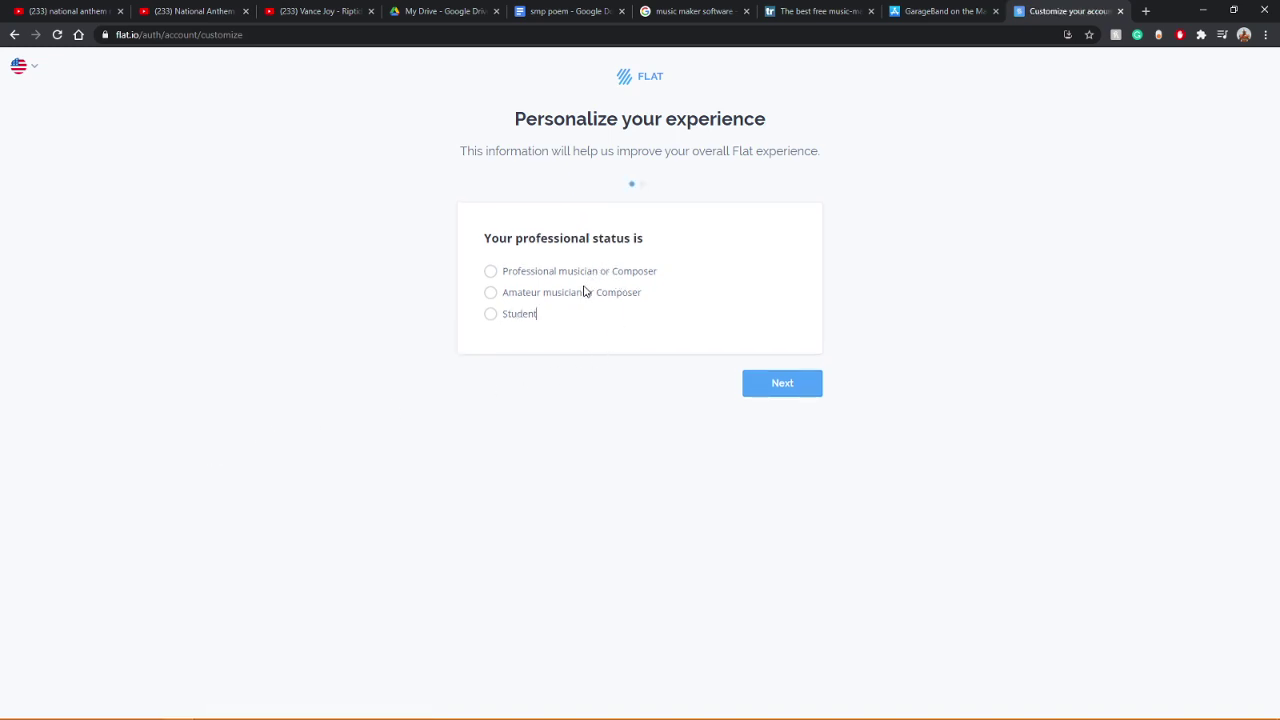
# Step: Choose amateur status, decline monthly update emails, and start a new score
pyautogui.click(490, 293)
pyautogui.click(777, 390)
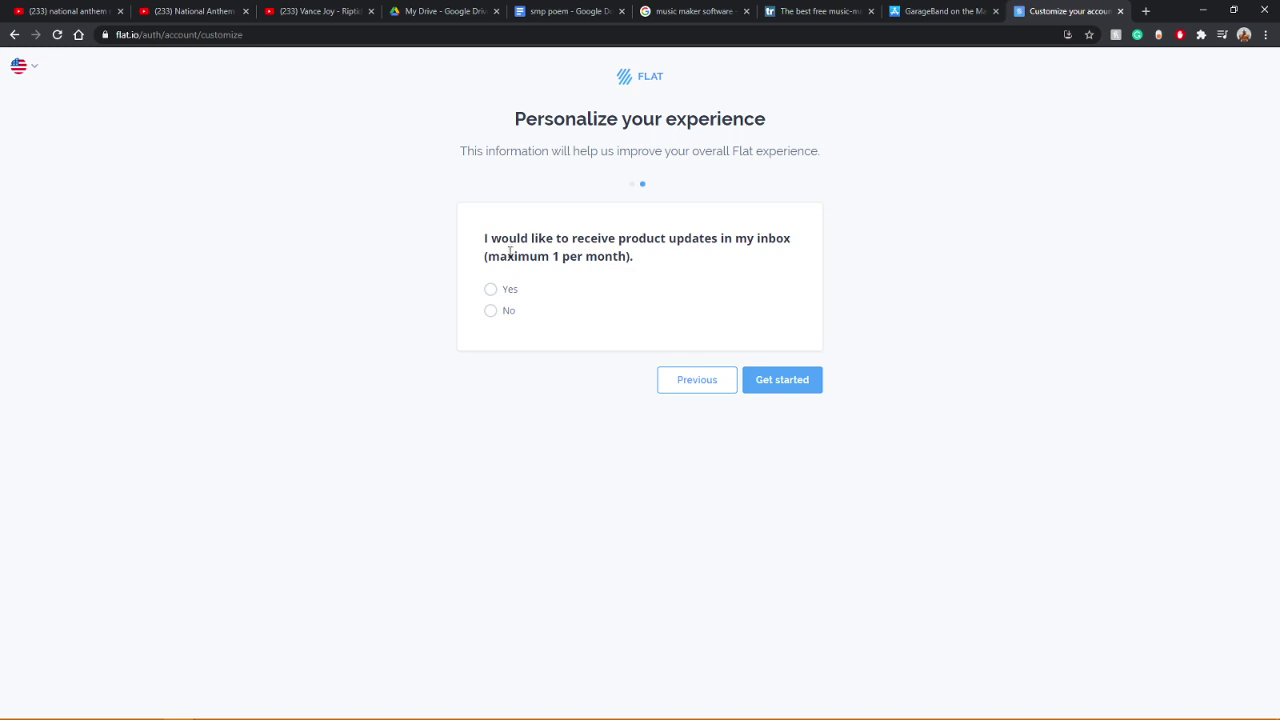
pyautogui.click(490, 310)
pyautogui.click(797, 390)
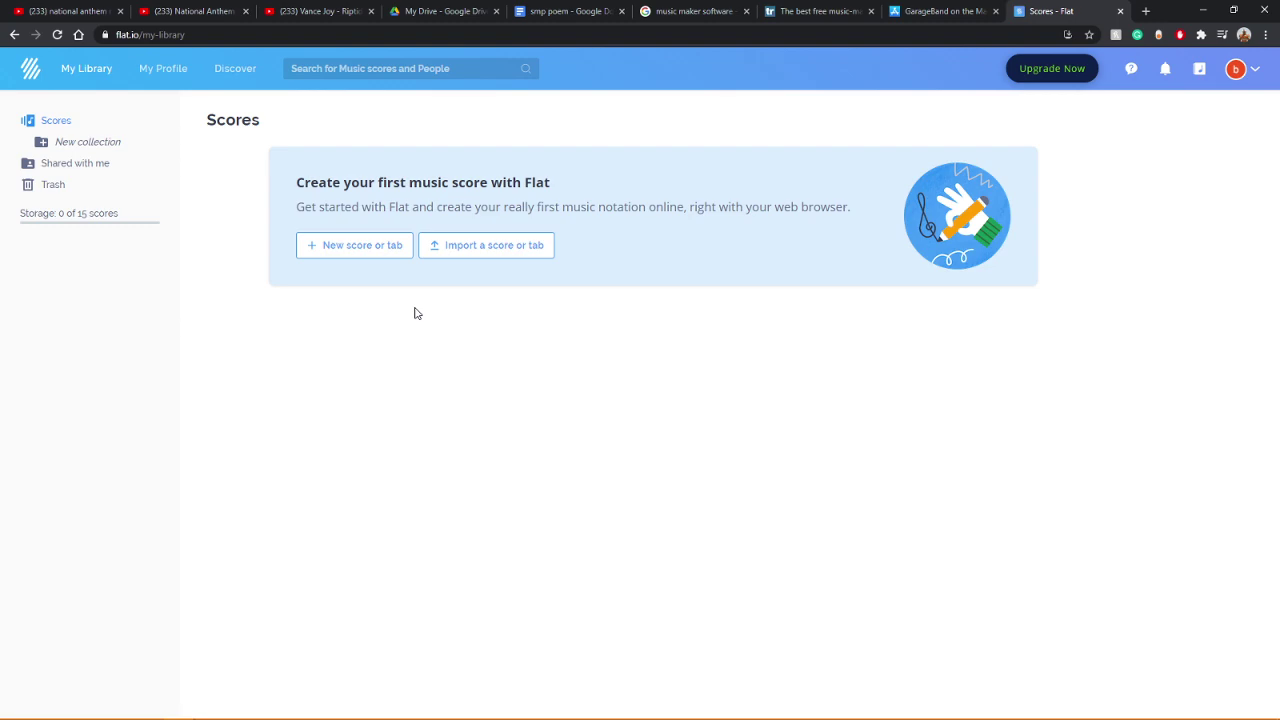
pyautogui.click(359, 247)
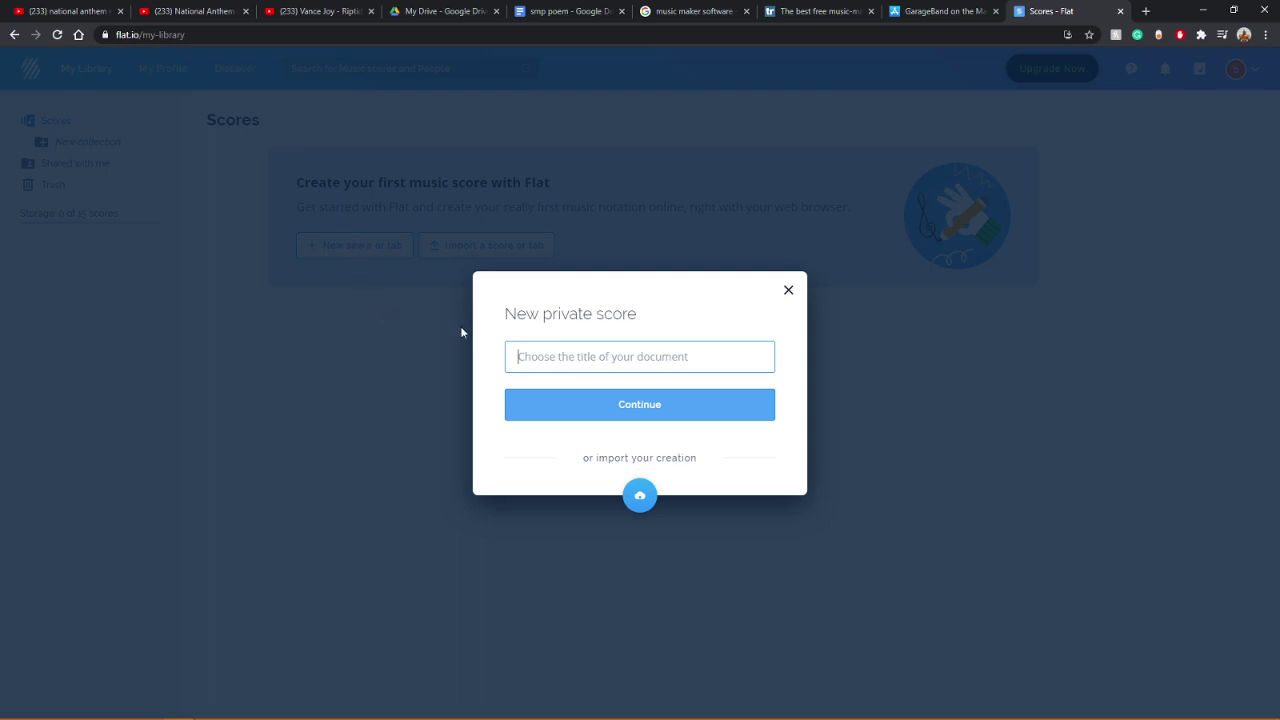
# Step: Title the new score 'pog' and move on to instrument selection
pyautogui.write('pog')
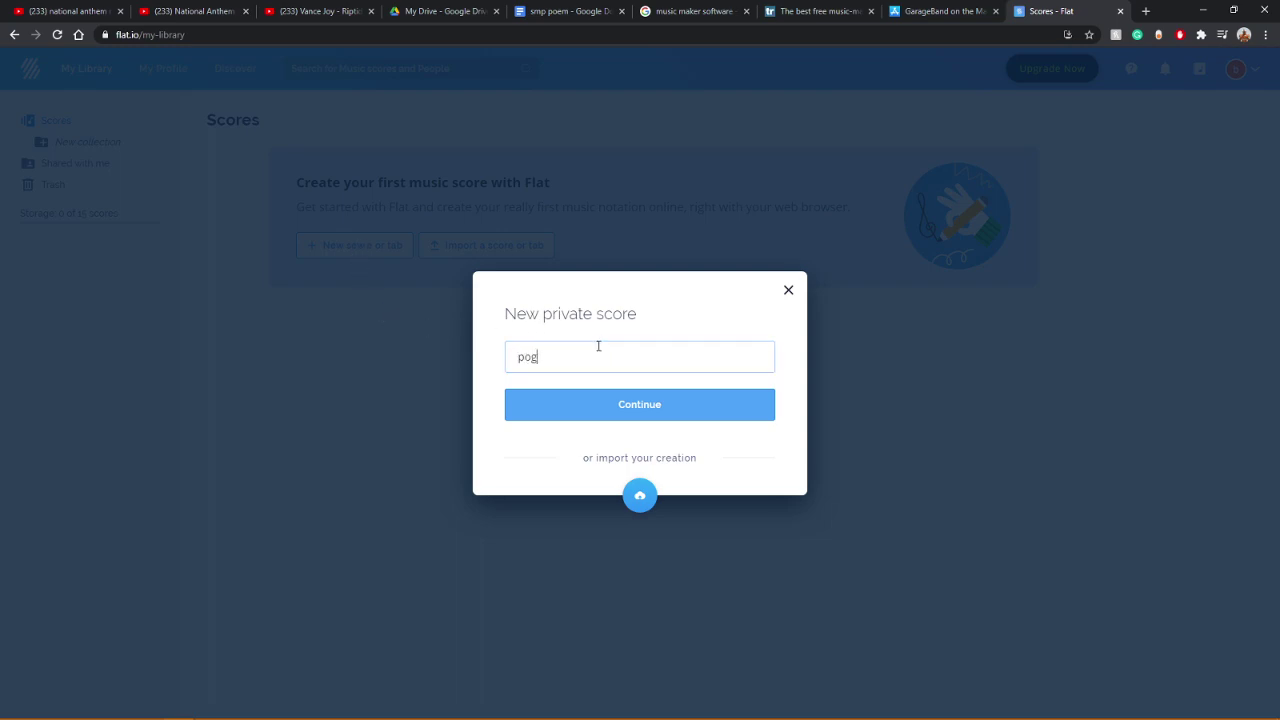
pyautogui.press('Return')
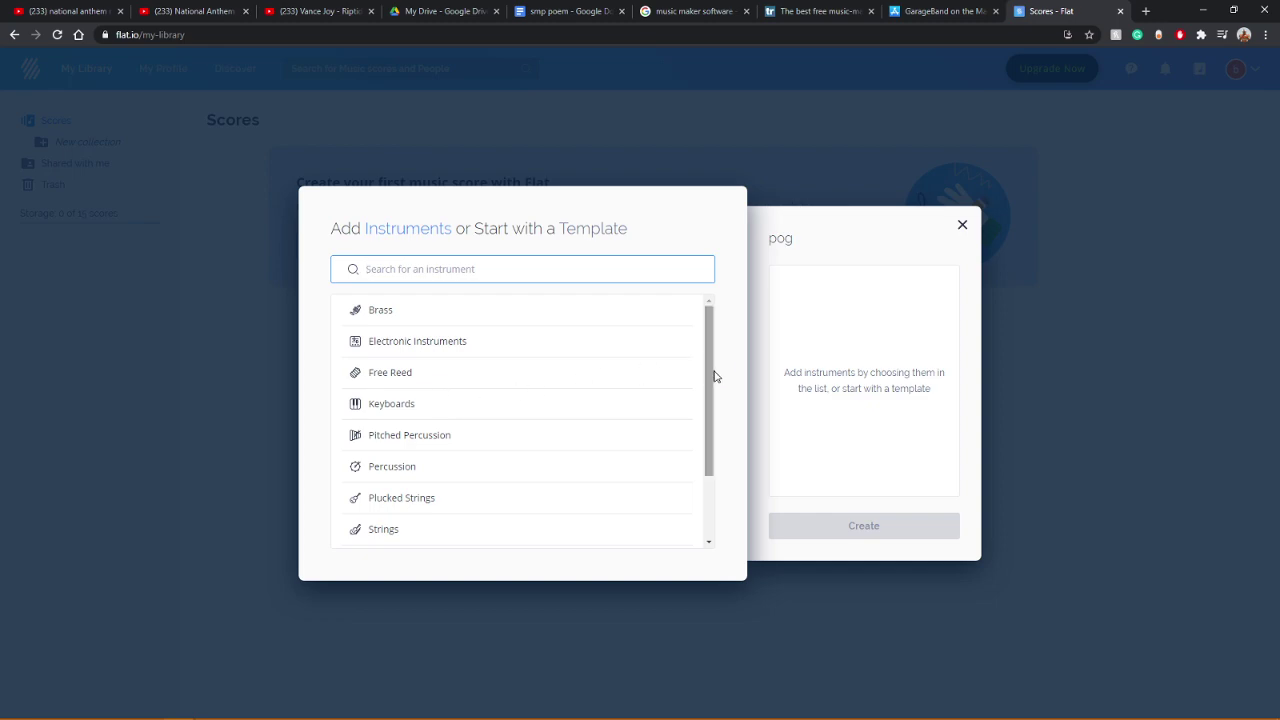
pyautogui.moveTo(713, 374); pyautogui.dragTo(711, 459)
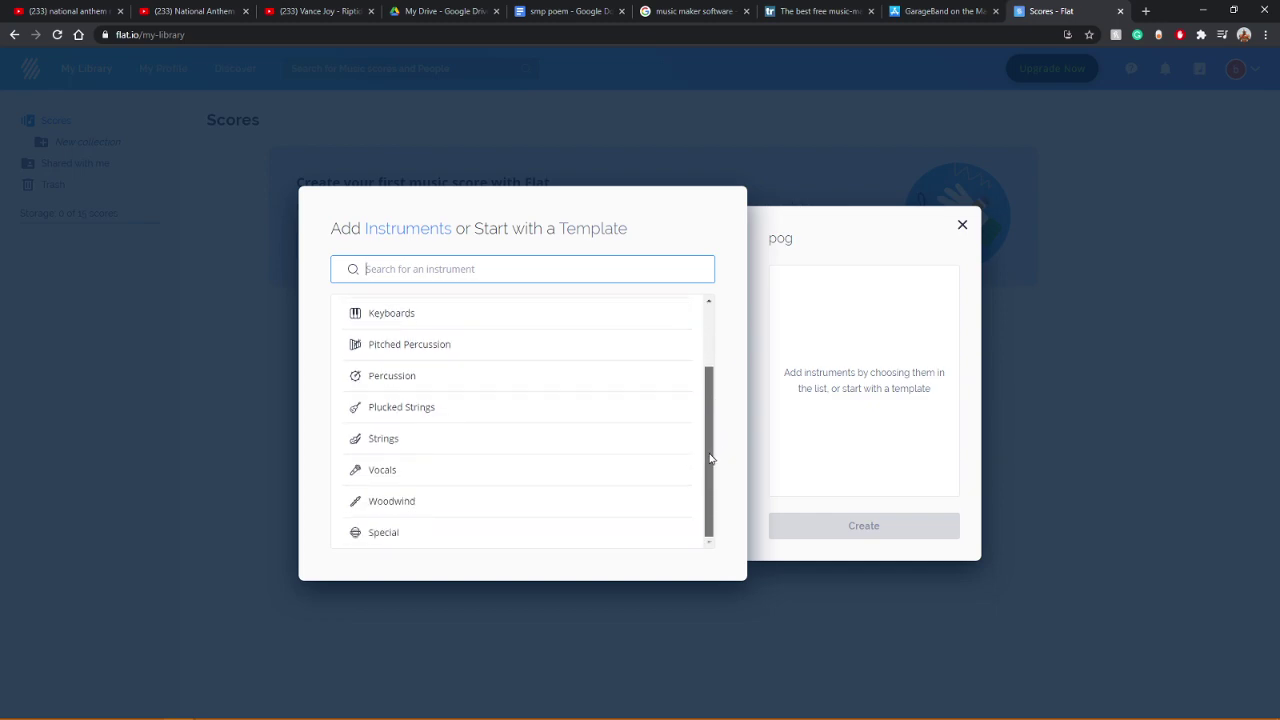
pyautogui.moveTo(710, 459); pyautogui.dragTo(710, 335)
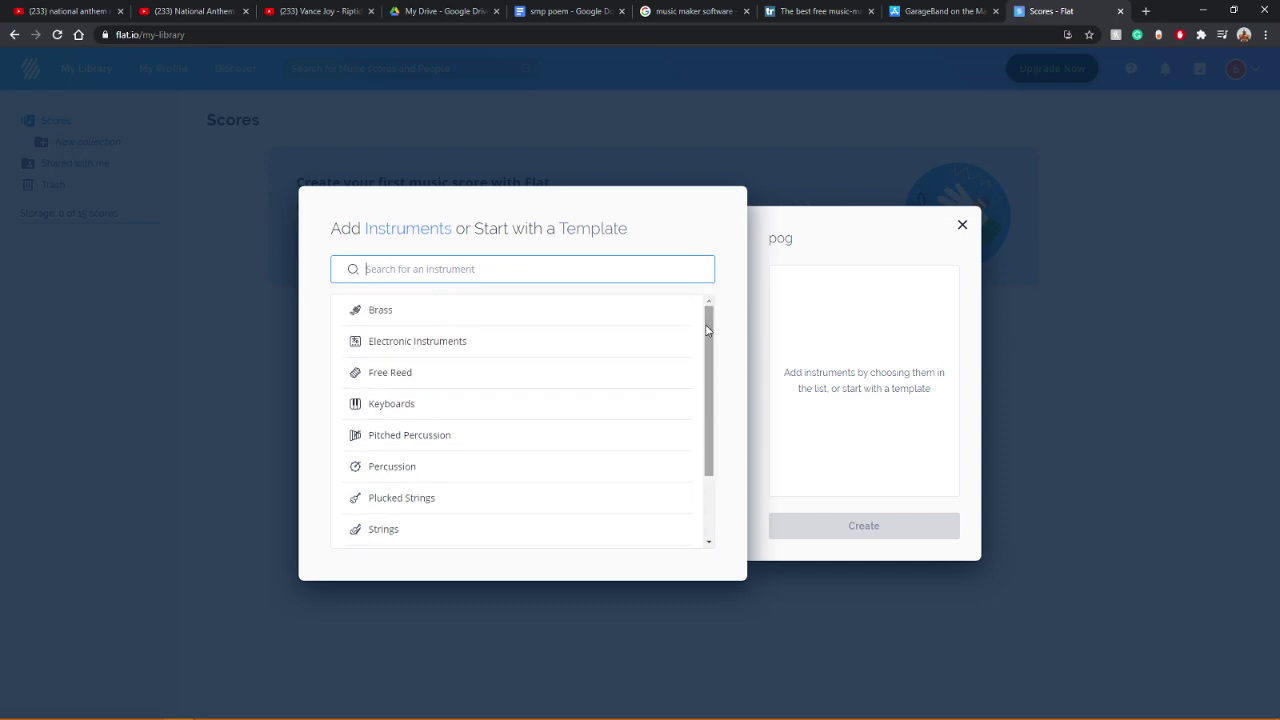
# Step: Audition the Grand Piano and Piano sounds in the Keyboards category
pyautogui.click(414, 405)
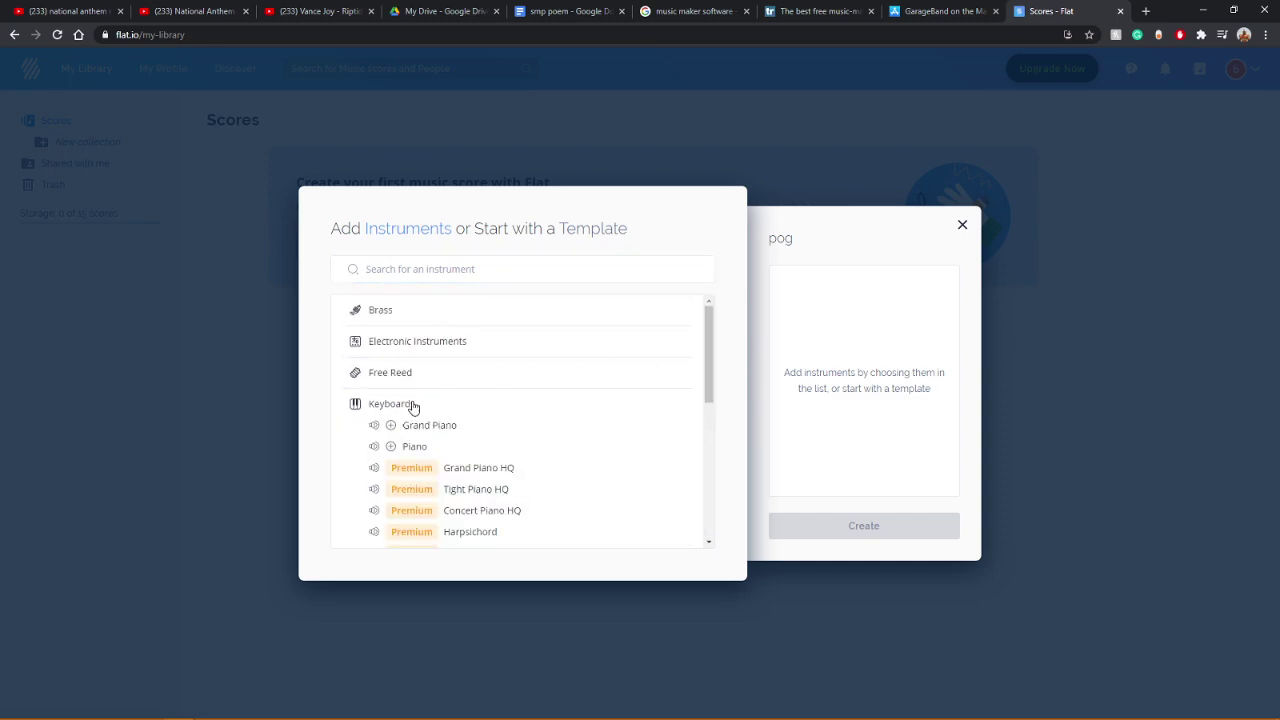
pyautogui.scroll(-2, 518, 420)
pyautogui.scroll(2, 518, 420)
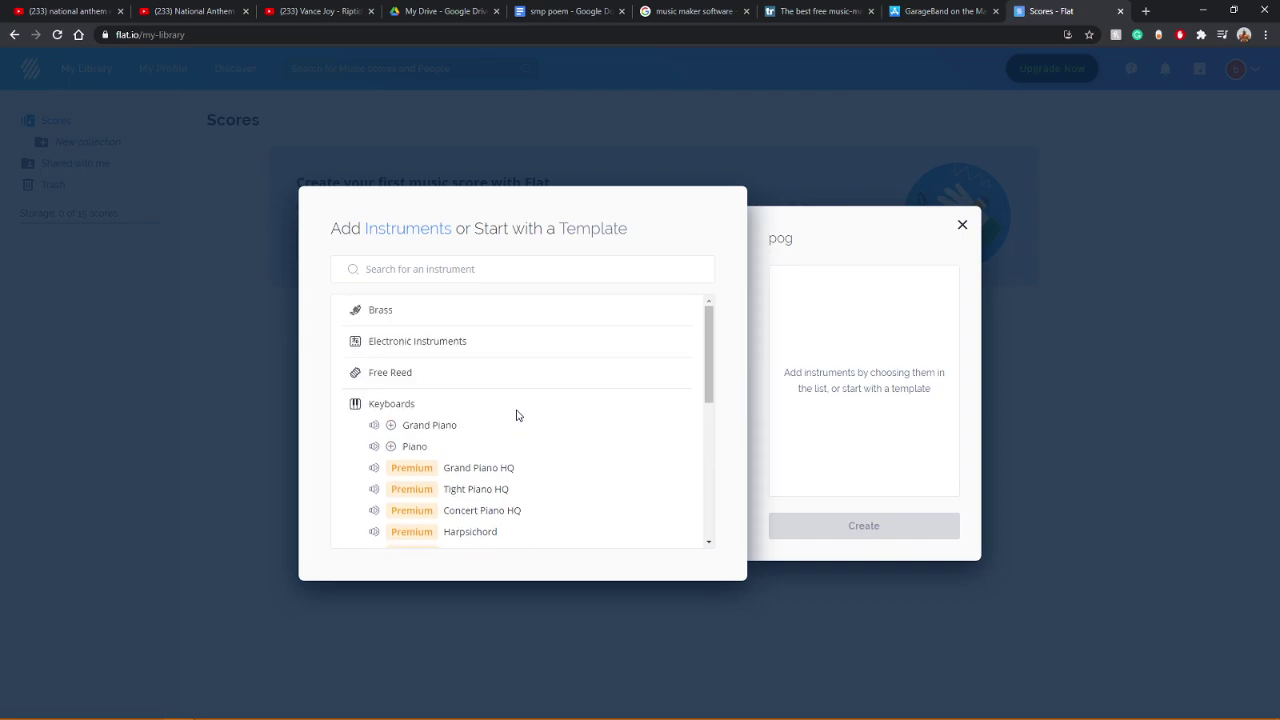
pyautogui.click(374, 426)
pyautogui.click(374, 447)
pyautogui.click(375, 427)
pyautogui.click(373, 447)
pyautogui.scroll(-3, 630, 441)
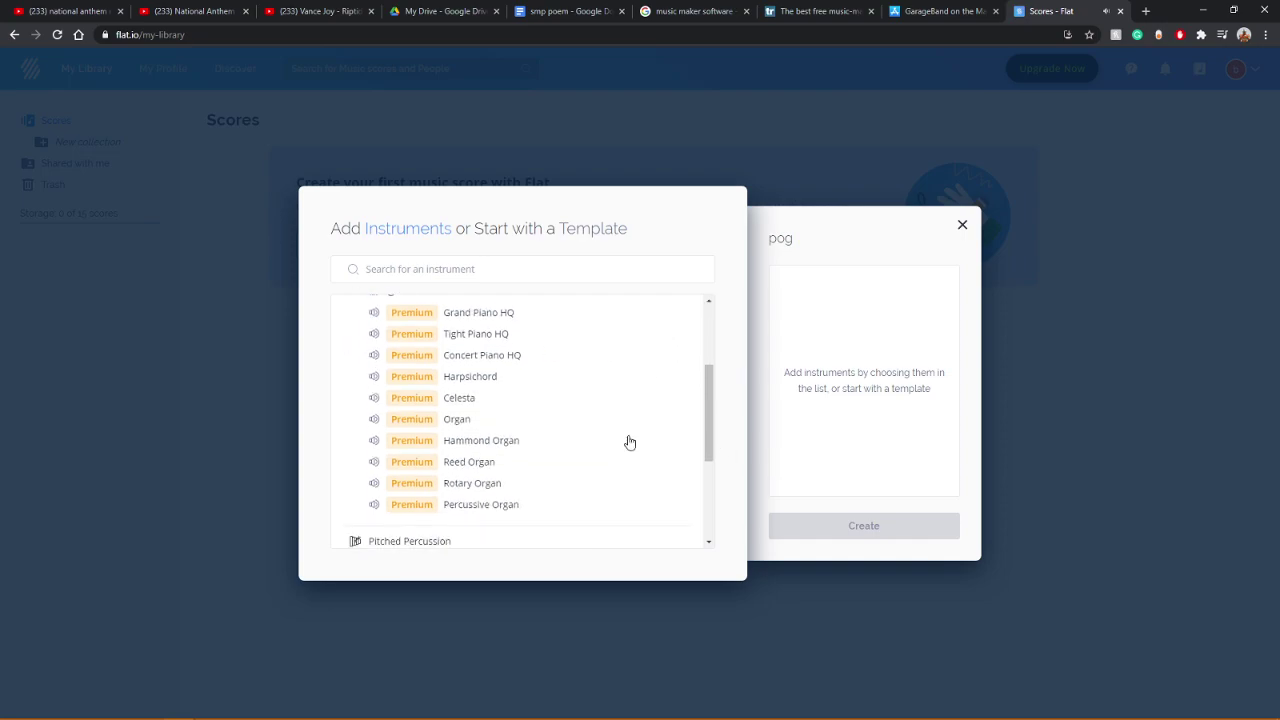
pyautogui.scroll(-4, 630, 441)
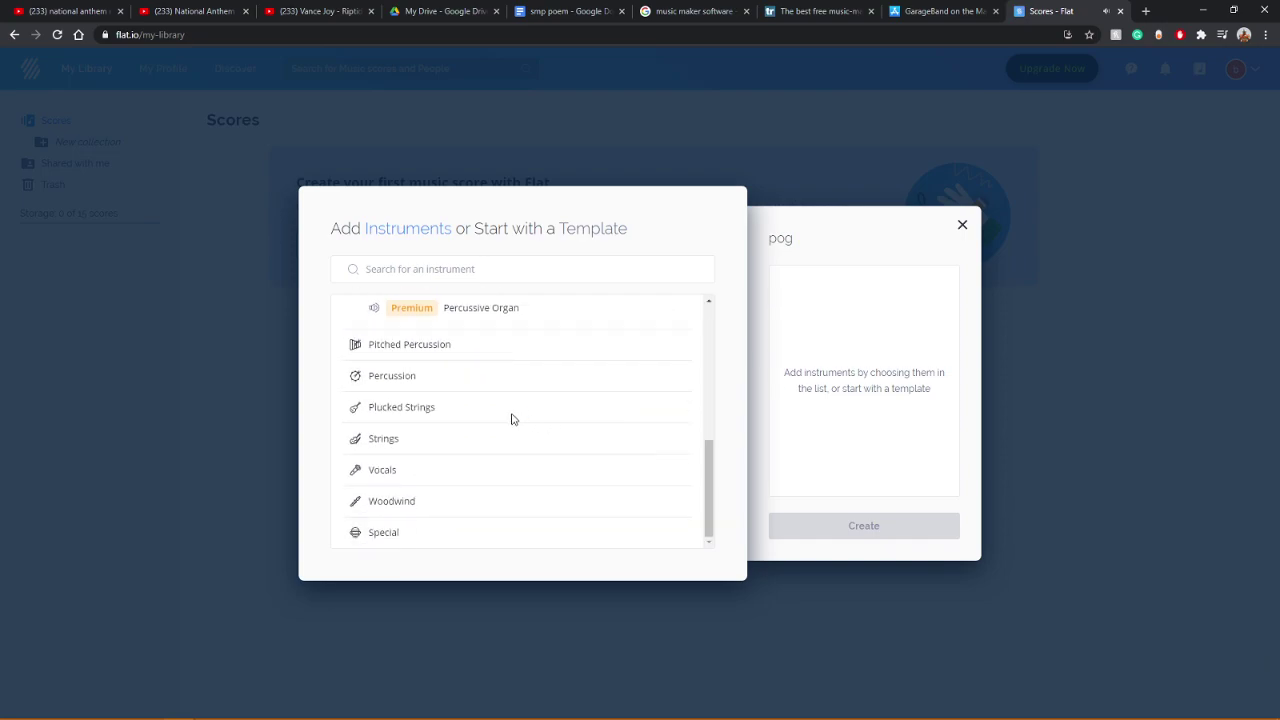
pyautogui.scroll(6, 512, 418)
pyautogui.scroll(2, 490, 419)
pyautogui.click(395, 343)
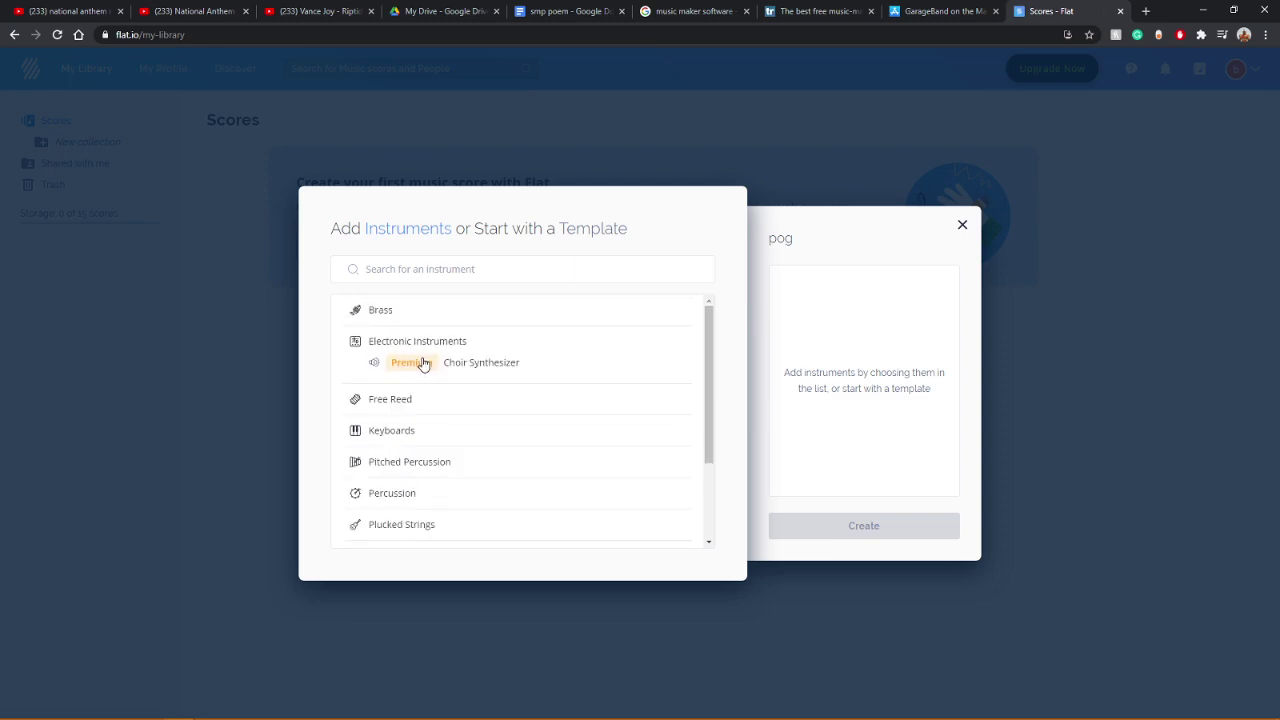
pyautogui.click(372, 344)
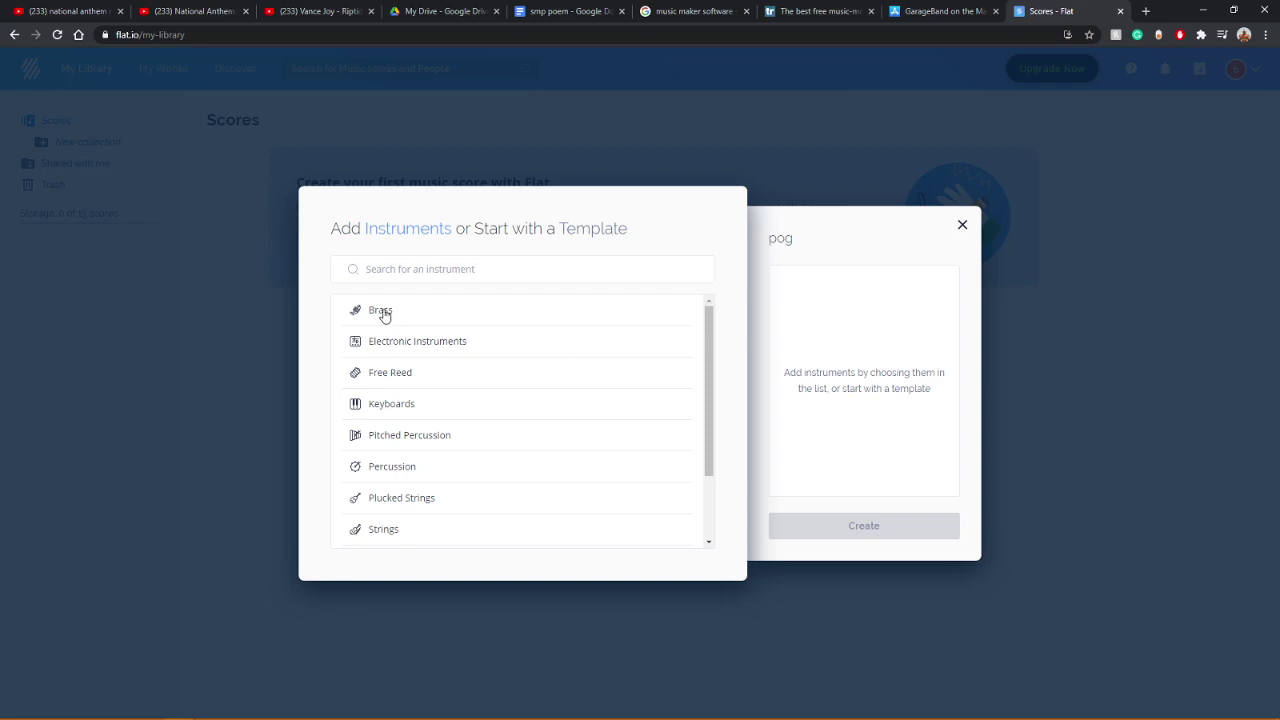
# Step: Audition Horn in F, Trumpet, Trombone and Tuba, then add Trumpet to the score
pyautogui.click(383, 314)
pyautogui.click(373, 332)
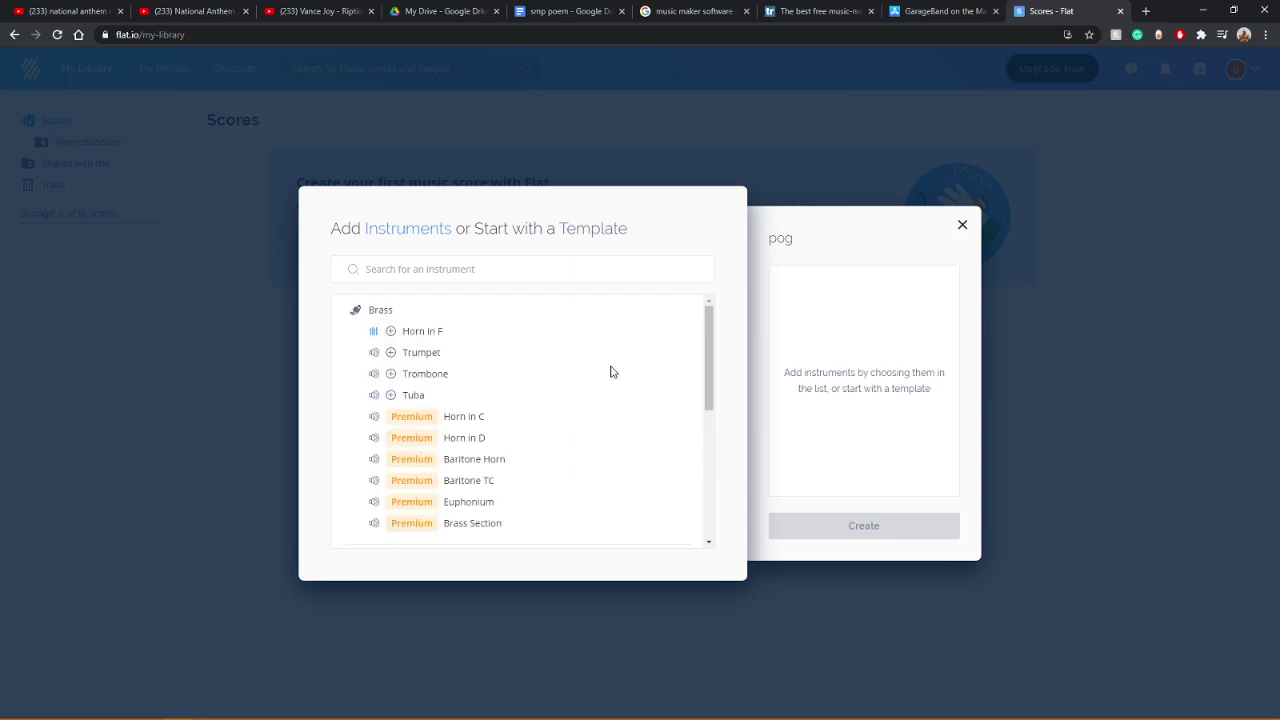
pyautogui.click(373, 353)
pyautogui.click(375, 375)
pyautogui.click(375, 398)
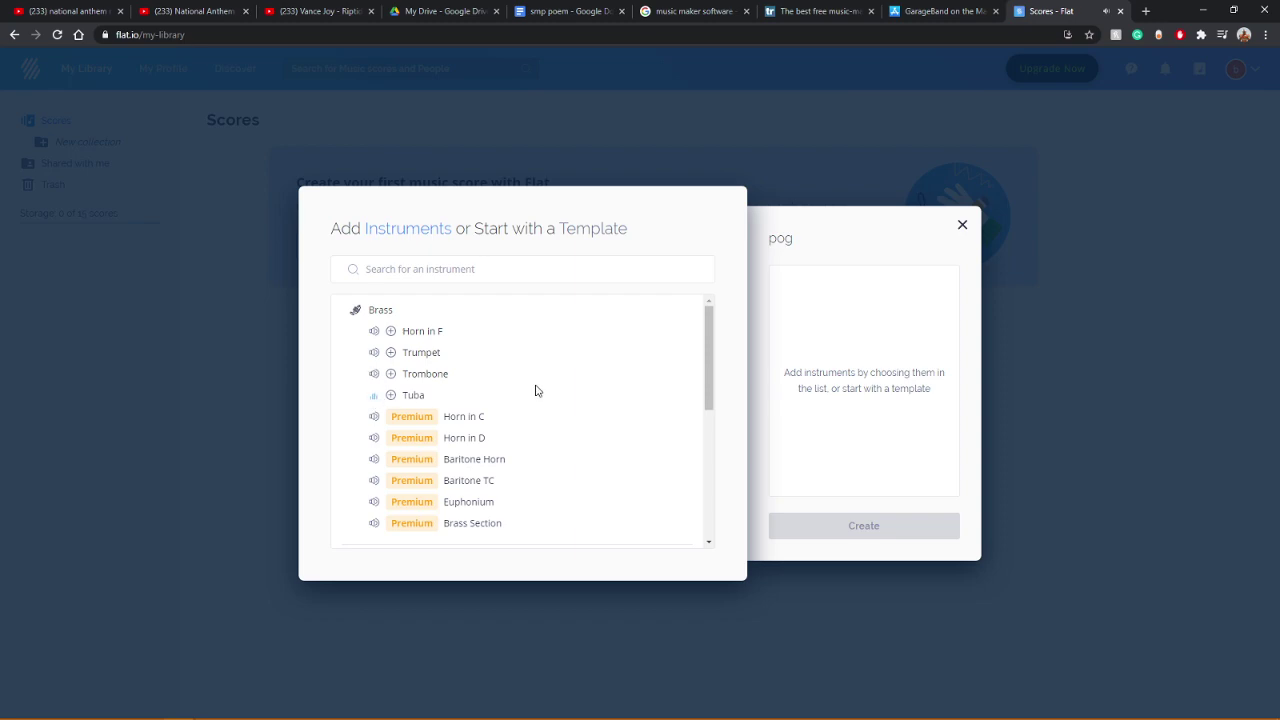
pyautogui.click(392, 354)
# Step: Add Grand Piano from the Keyboards category
pyautogui.scroll(-5, 526, 377)
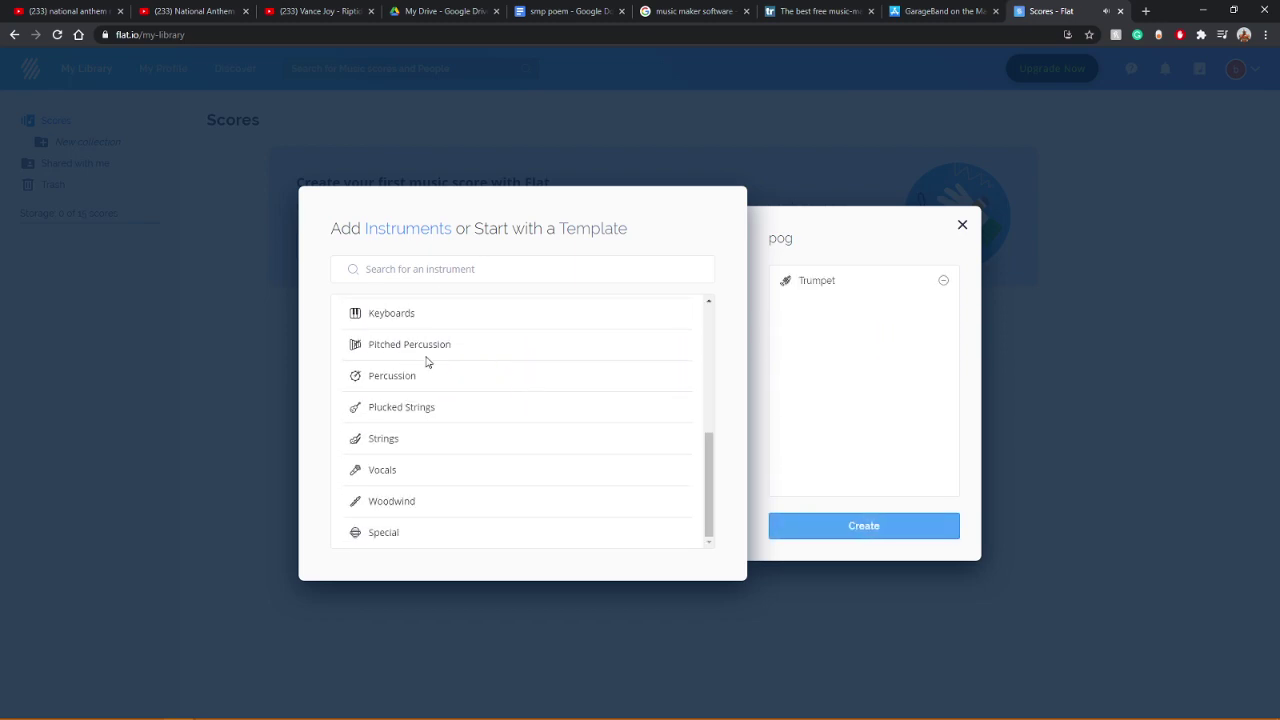
pyautogui.click(384, 316)
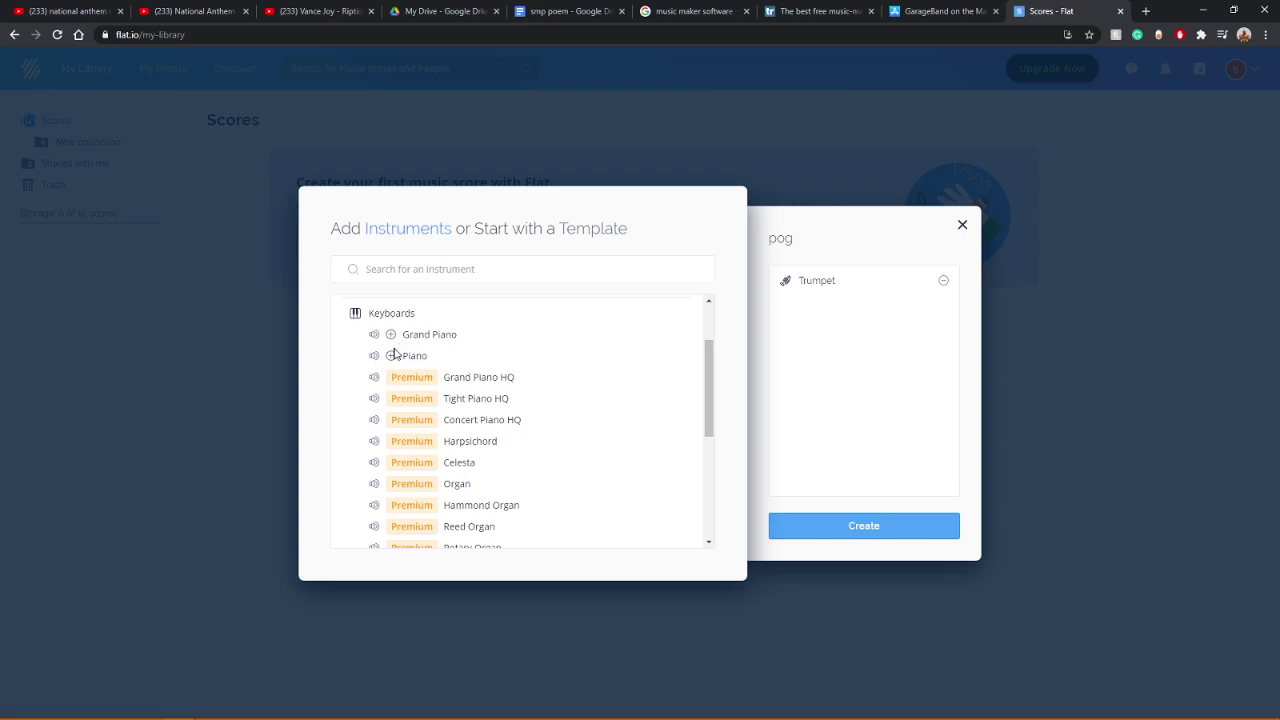
pyautogui.click(391, 335)
# Step: Audition Viola, Violin, Cello and Contrabass, then add Viola to the score
pyautogui.scroll(-2, 514, 360)
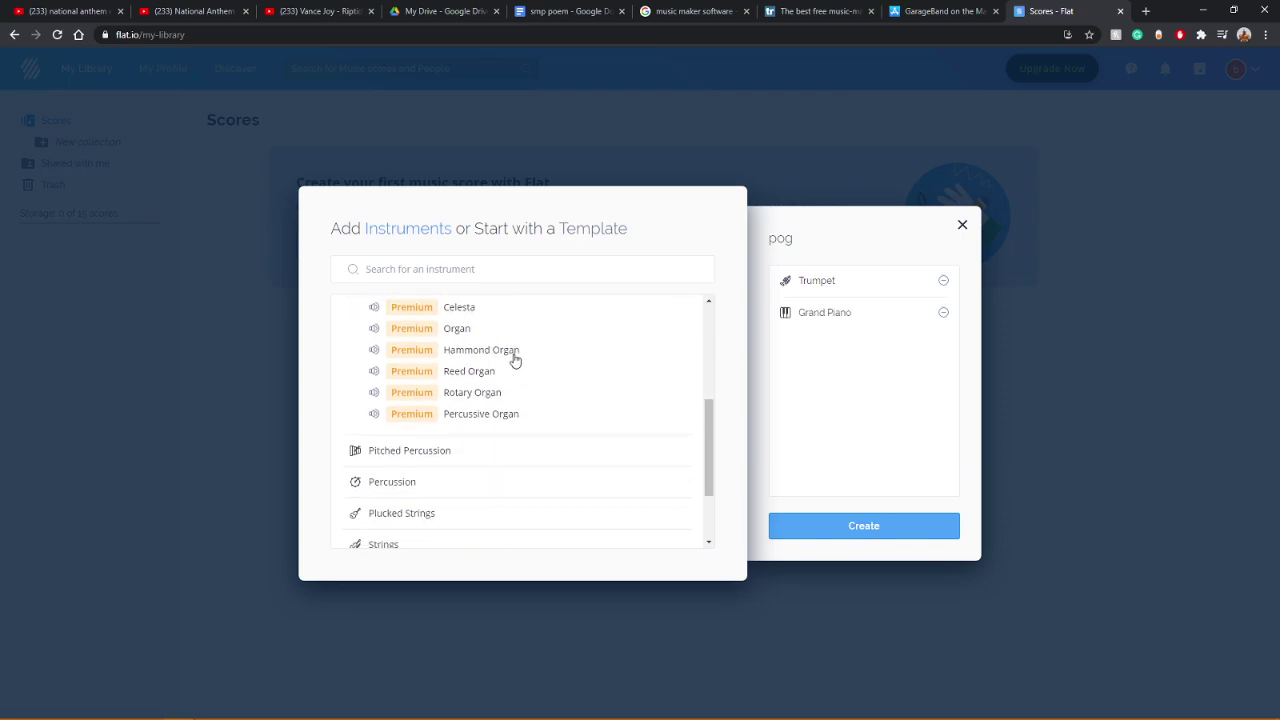
pyautogui.scroll(-1, 444, 440)
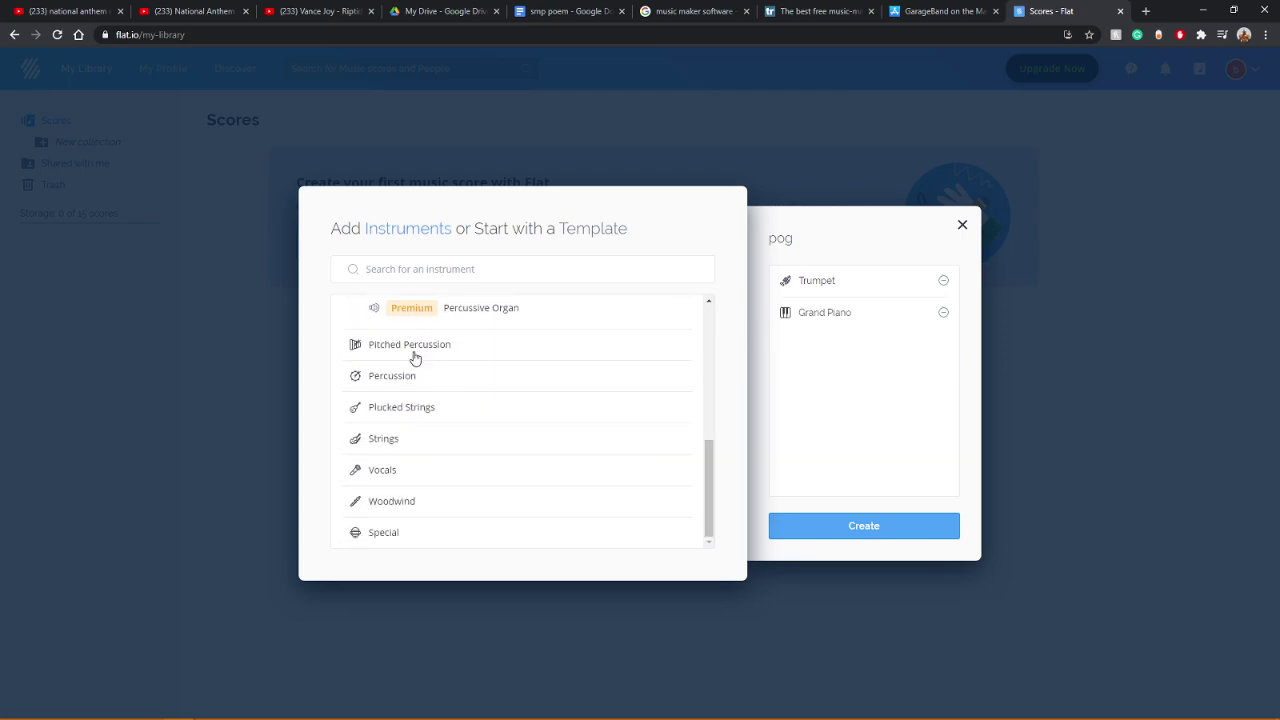
pyautogui.click(382, 470)
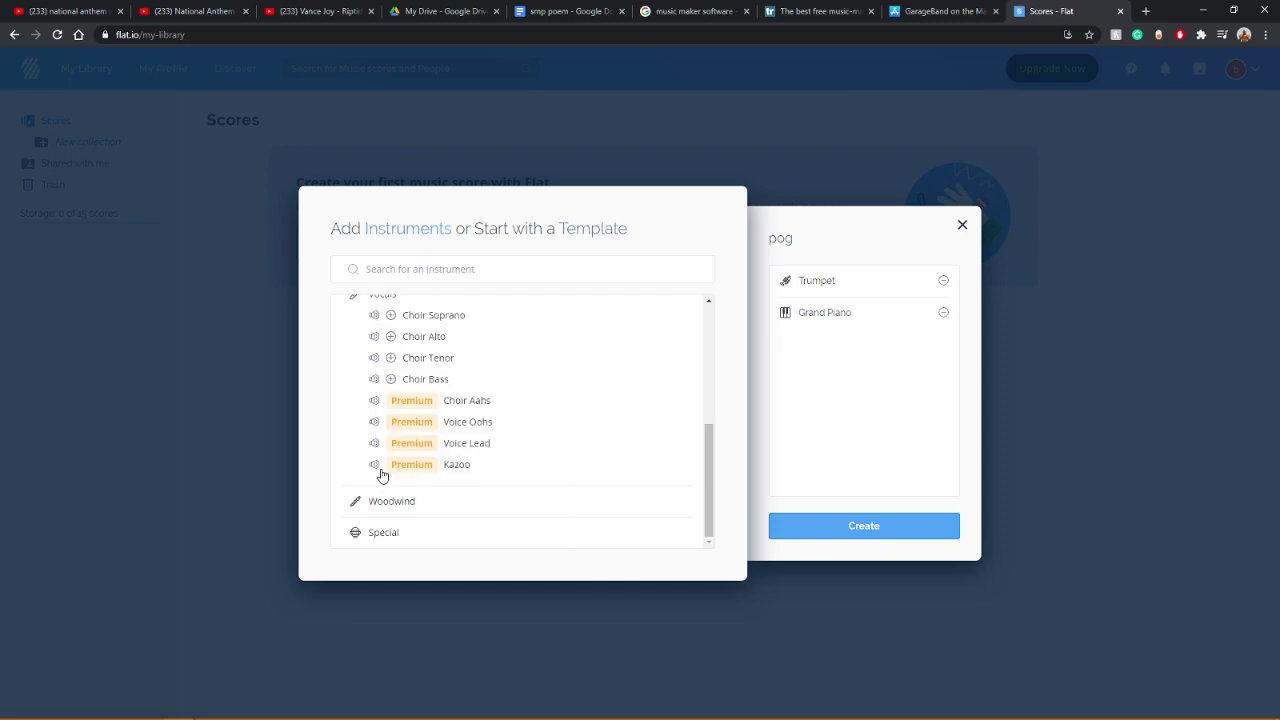
pyautogui.scroll(2, 410, 525)
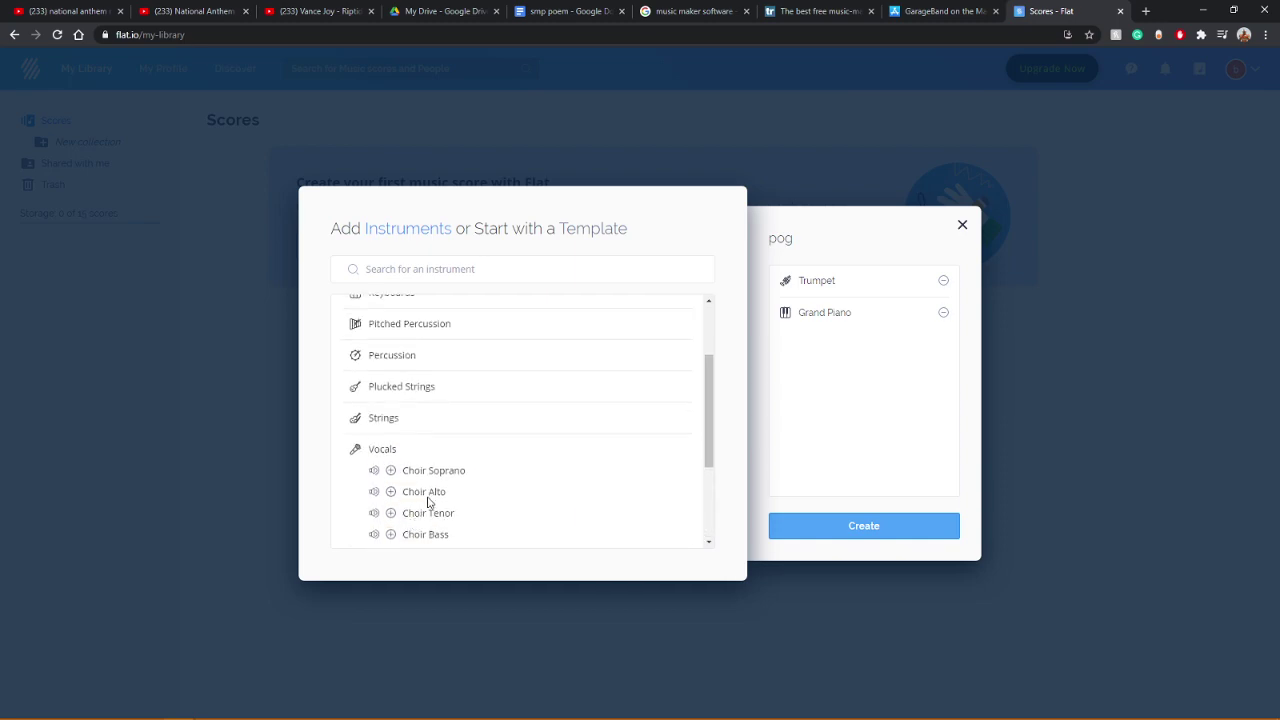
pyautogui.click(400, 420)
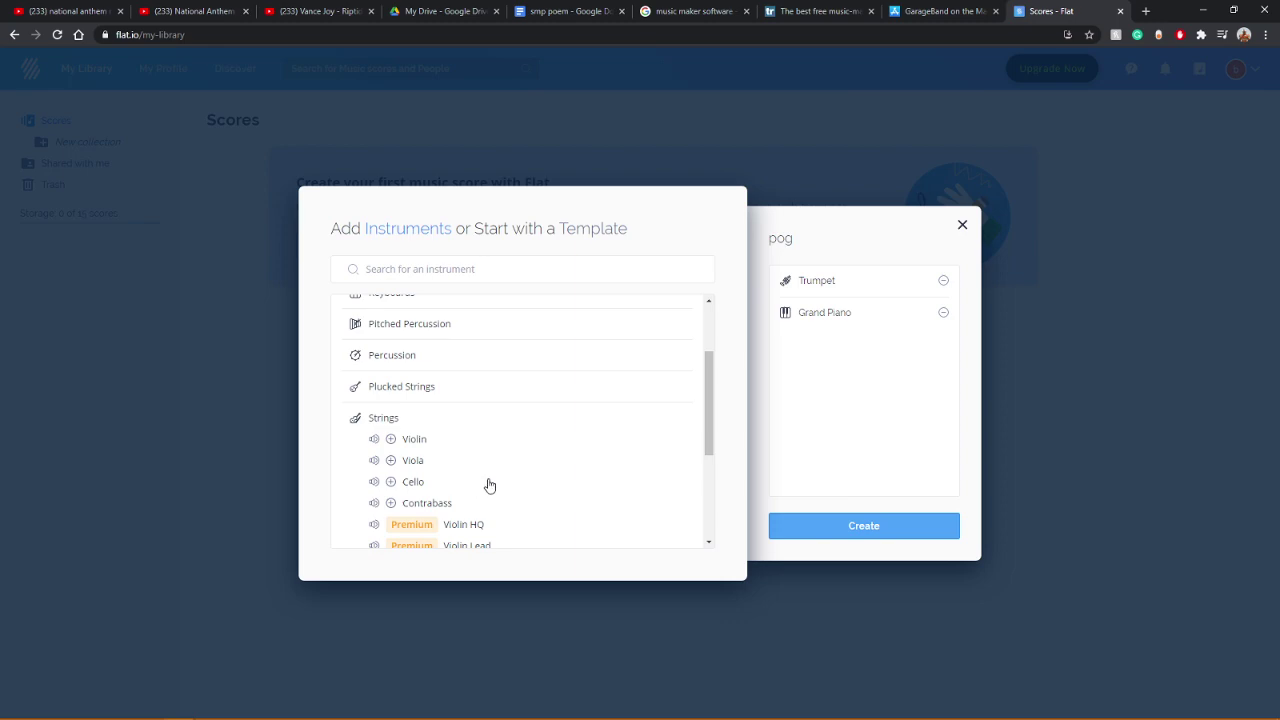
pyautogui.scroll(-2, 480, 480)
pyautogui.scroll(2, 517, 440)
pyautogui.click(374, 461)
pyautogui.click(374, 440)
pyautogui.click(374, 482)
pyautogui.click(374, 503)
pyautogui.click(391, 461)
# Step: Replay the Violin and Viola previews to compare them
pyautogui.scroll(-1, 623, 471)
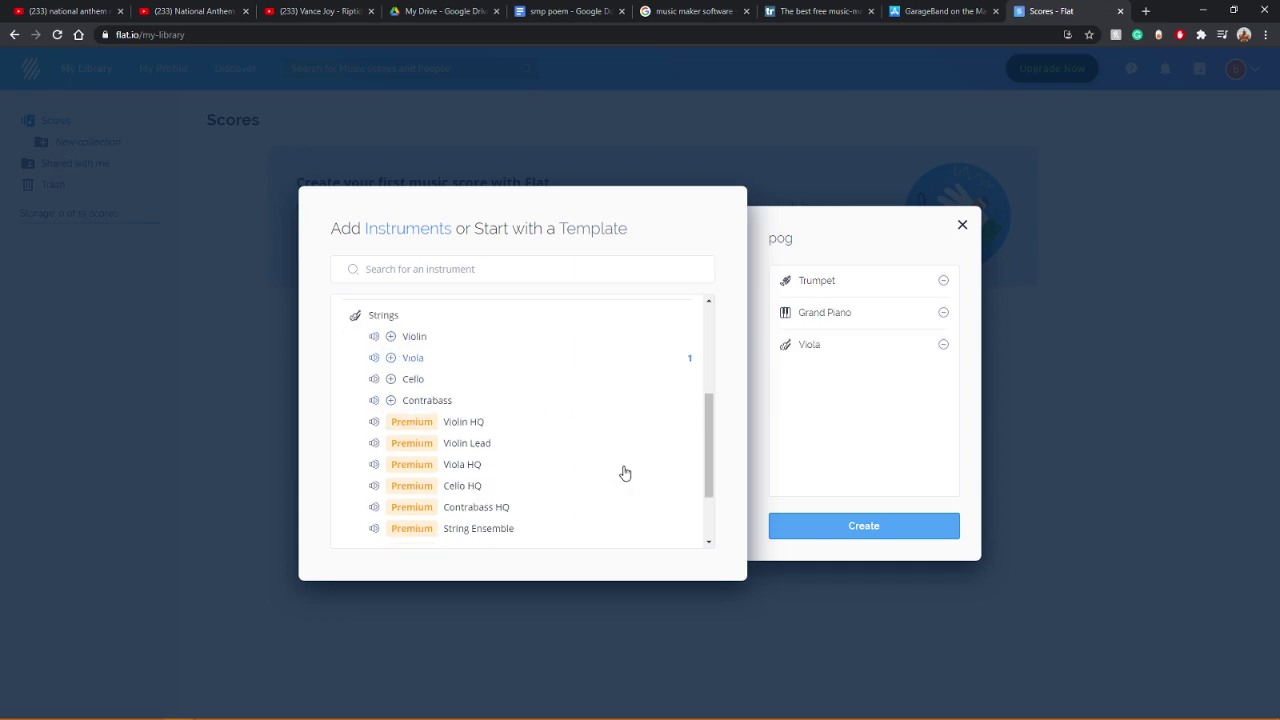
pyautogui.scroll(1, 600, 466)
pyautogui.click(373, 443)
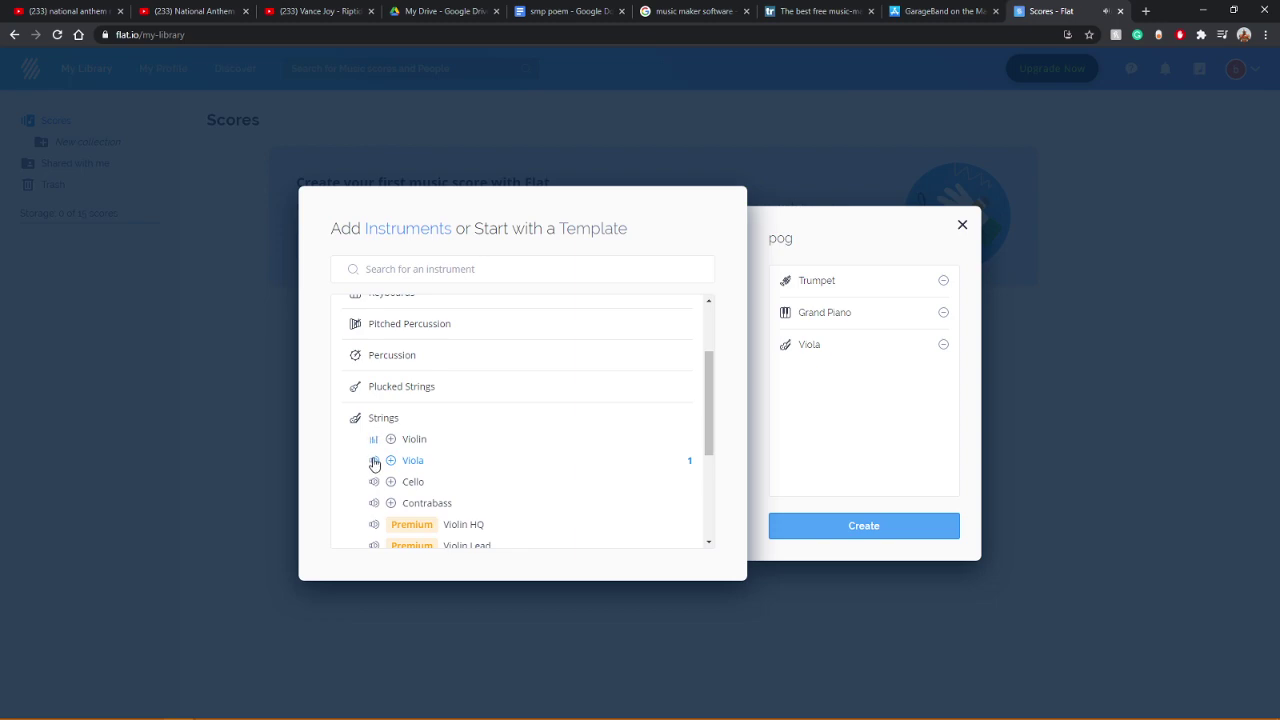
pyautogui.click(373, 461)
# Step: Compare the Violin, Viola and Cello sound previews
pyautogui.click(373, 439)
pyautogui.click(373, 460)
pyautogui.click(374, 484)
pyautogui.click(378, 484)
pyautogui.click(378, 484)
pyautogui.click(376, 462)
pyautogui.click(377, 484)
# Step: Audition Choir Soprano, Alto, Tenor and Bass, then add Choir Soprano
pyautogui.scroll(-2, 378, 484)
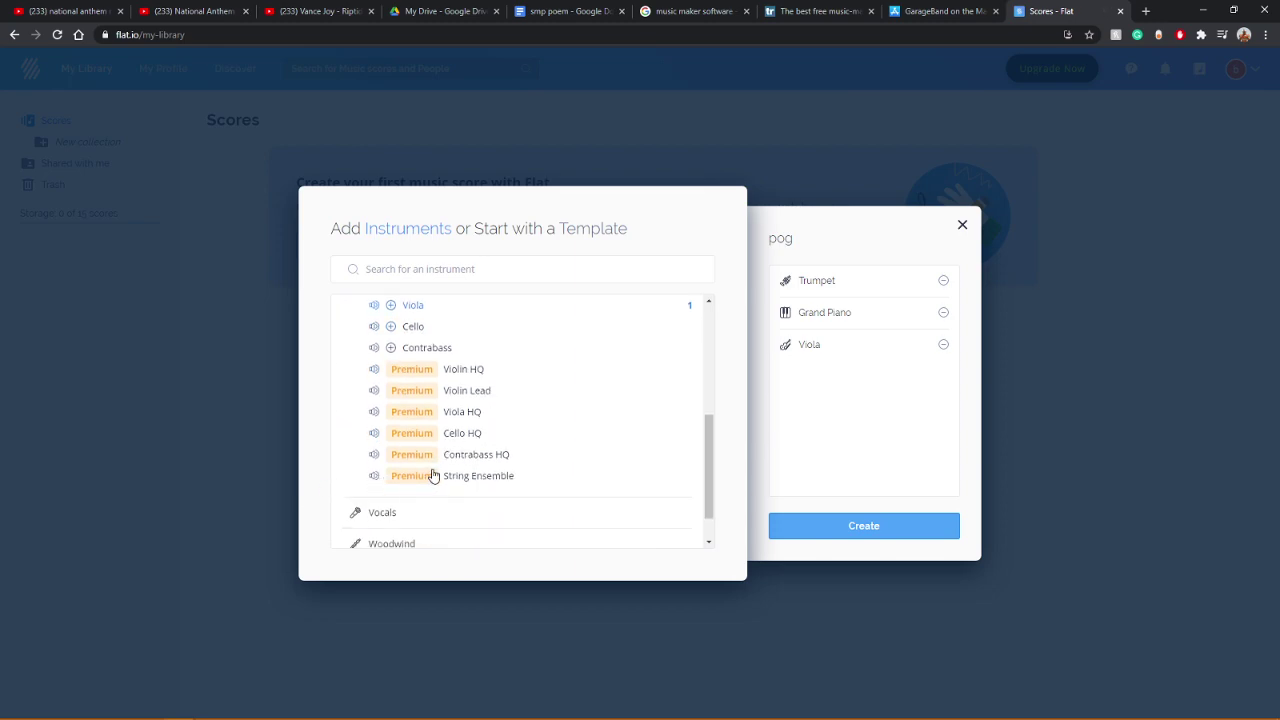
pyautogui.scroll(-1, 431, 476)
pyautogui.click(424, 474)
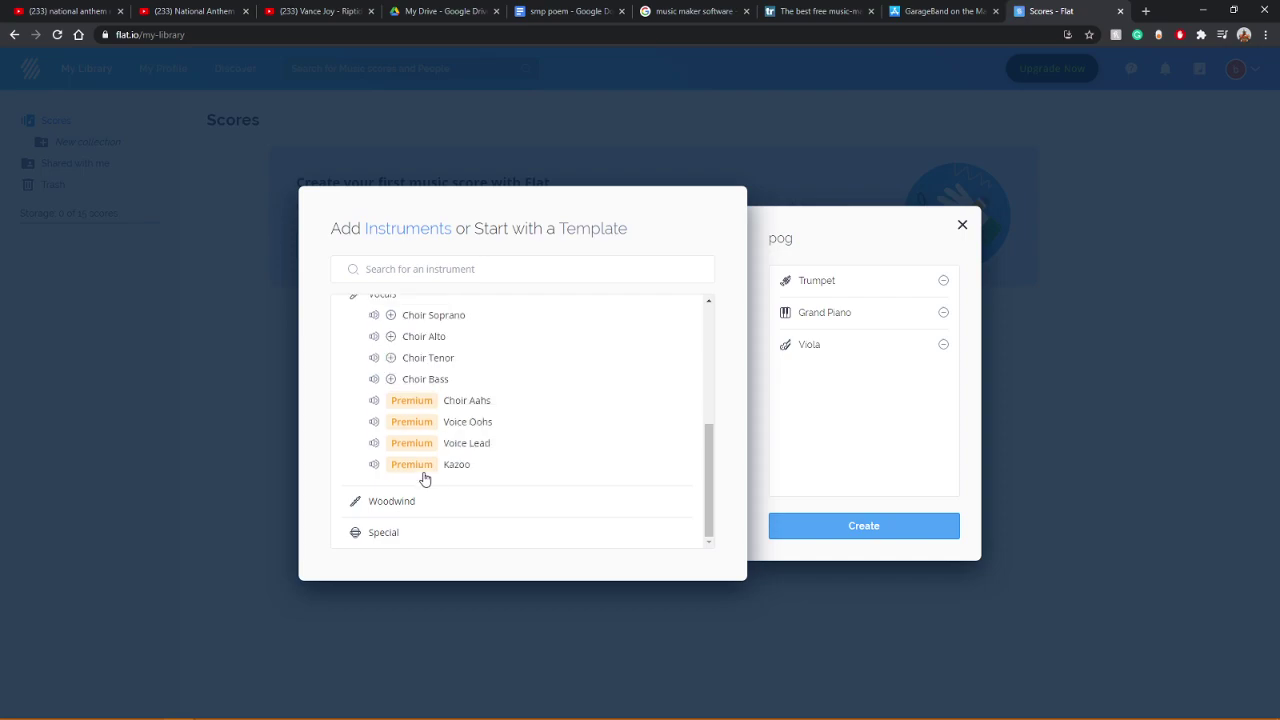
pyautogui.click(374, 315)
pyautogui.click(373, 336)
pyautogui.click(374, 358)
pyautogui.click(374, 380)
pyautogui.click(430, 316)
# Step: Audition Cat Meows and Star Wars set in Special, then add Cat Meows
pyautogui.click(383, 536)
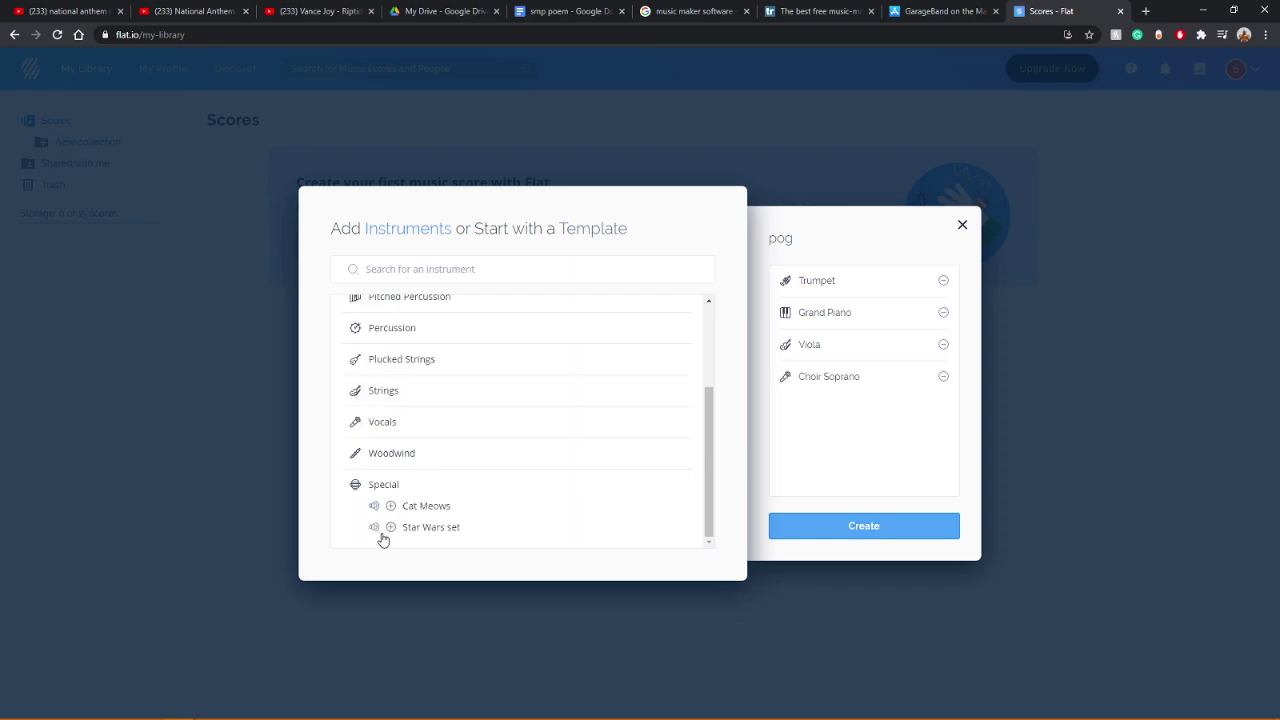
pyautogui.click(374, 506)
pyautogui.click(373, 527)
pyautogui.click(391, 507)
pyautogui.scroll(3, 349, 512)
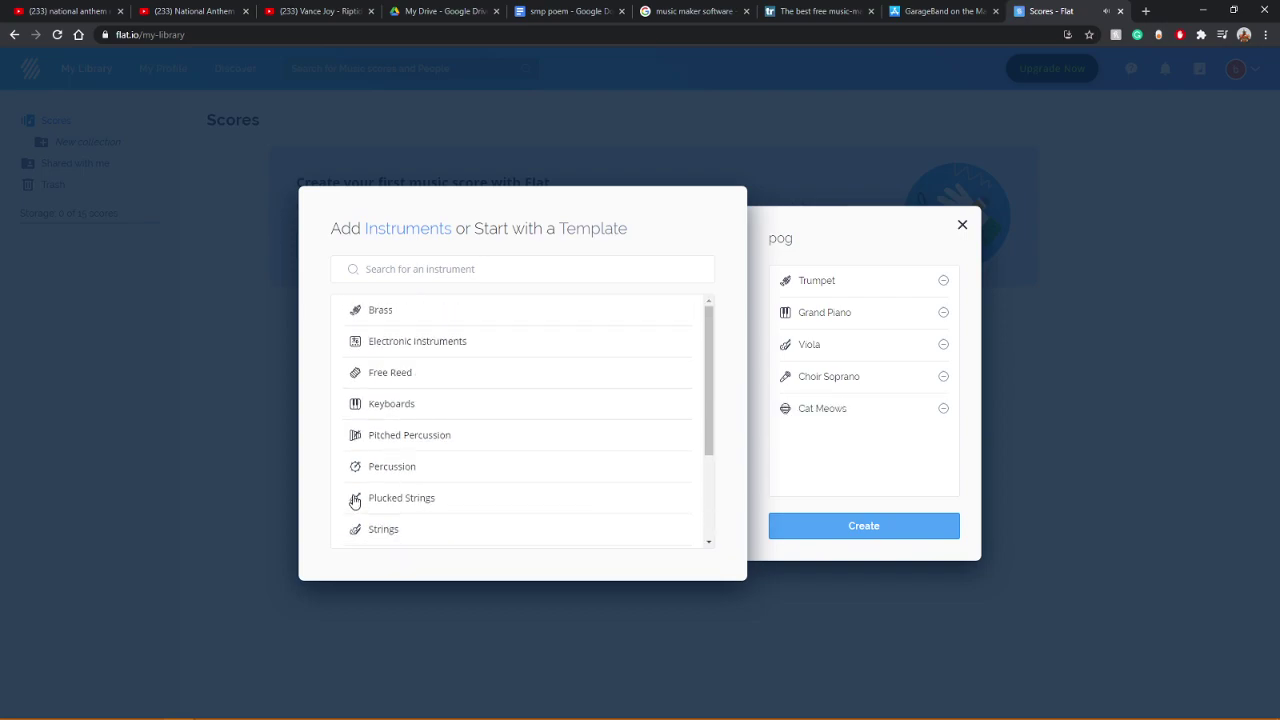
# Step: Browse the Free Reed, Electronic Instruments, Brass and Pitched Percussion categories
pyautogui.click(382, 373)
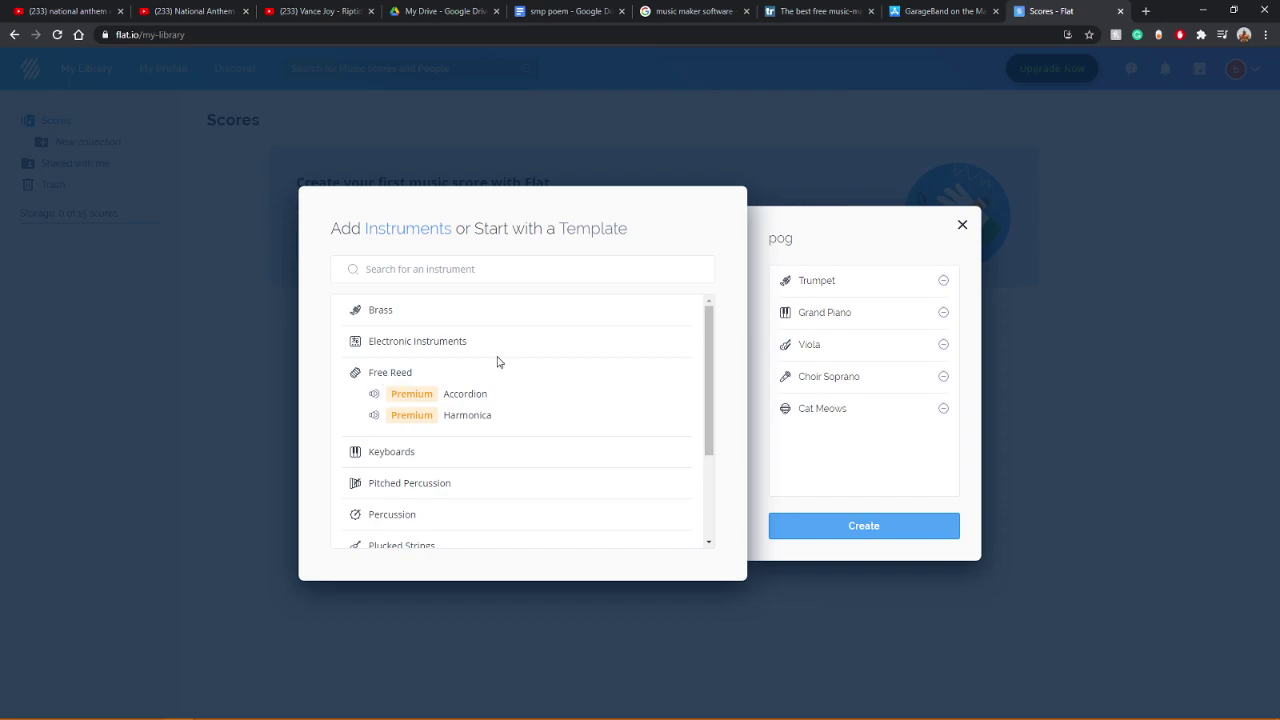
pyautogui.click(388, 374)
pyautogui.click(391, 344)
pyautogui.click(391, 344)
pyautogui.click(390, 311)
pyautogui.click(390, 311)
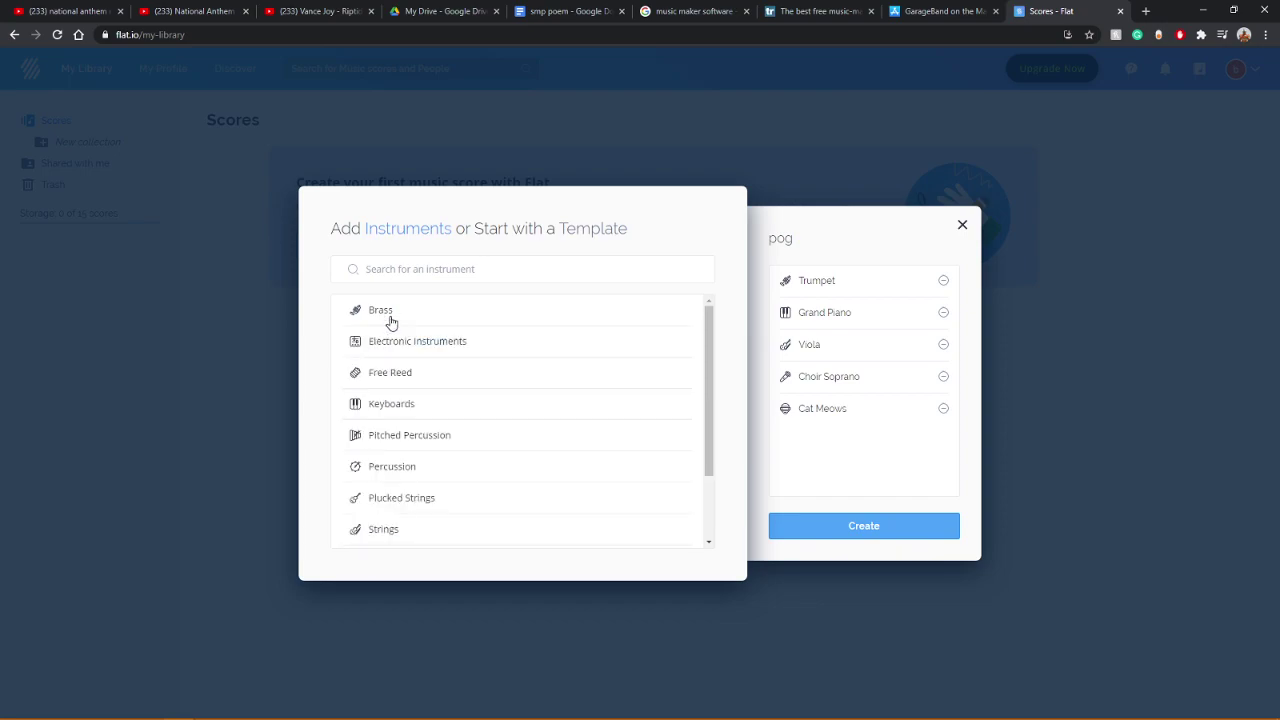
pyautogui.click(403, 436)
pyautogui.scroll(-3, 375, 448)
pyautogui.scroll(3, 393, 406)
pyautogui.click(403, 435)
pyautogui.scroll(-2, 403, 436)
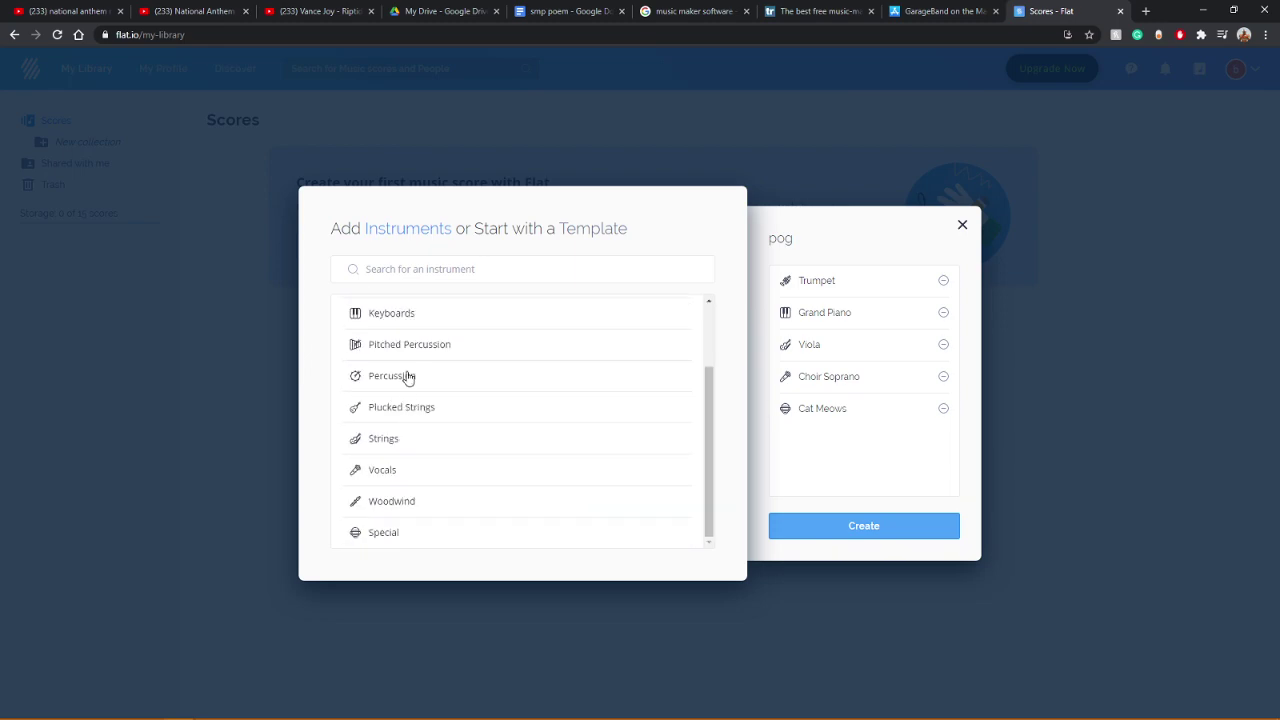
# Step: Preview the Finger Snap and Hand Clap sounds in Percussion
pyautogui.click(406, 386)
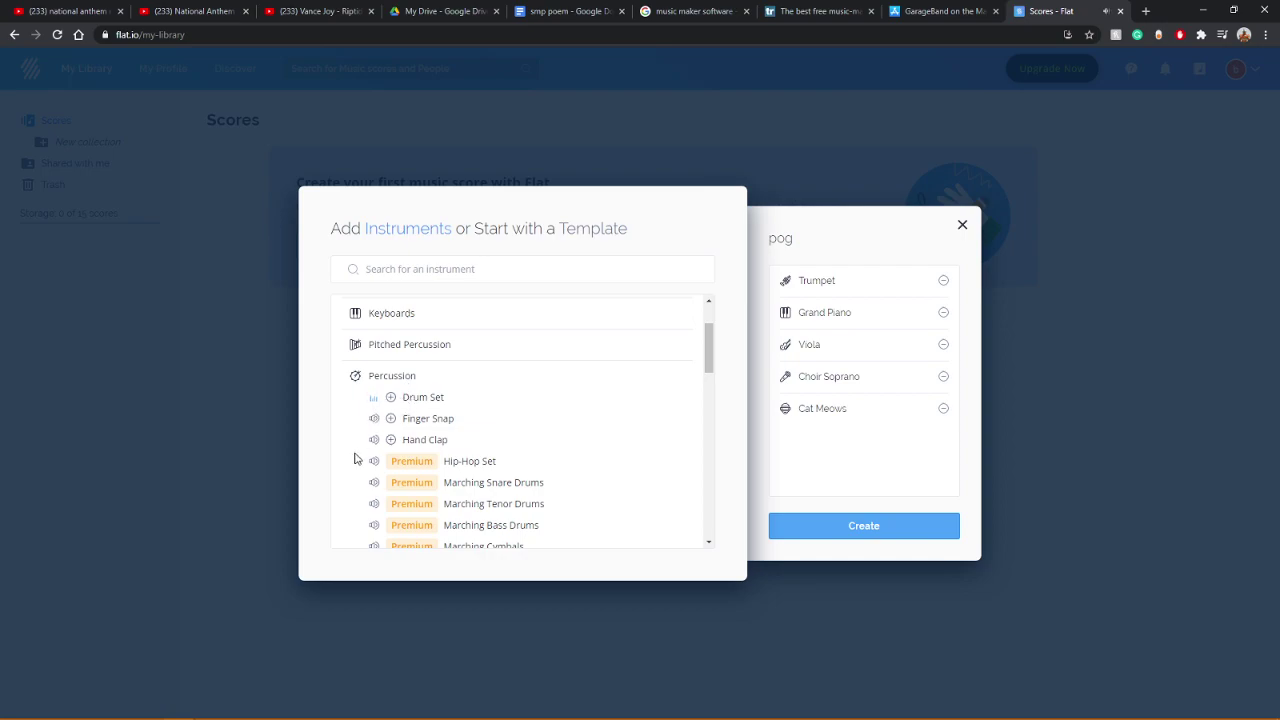
pyautogui.click(373, 418)
pyautogui.click(373, 439)
pyautogui.click(356, 376)
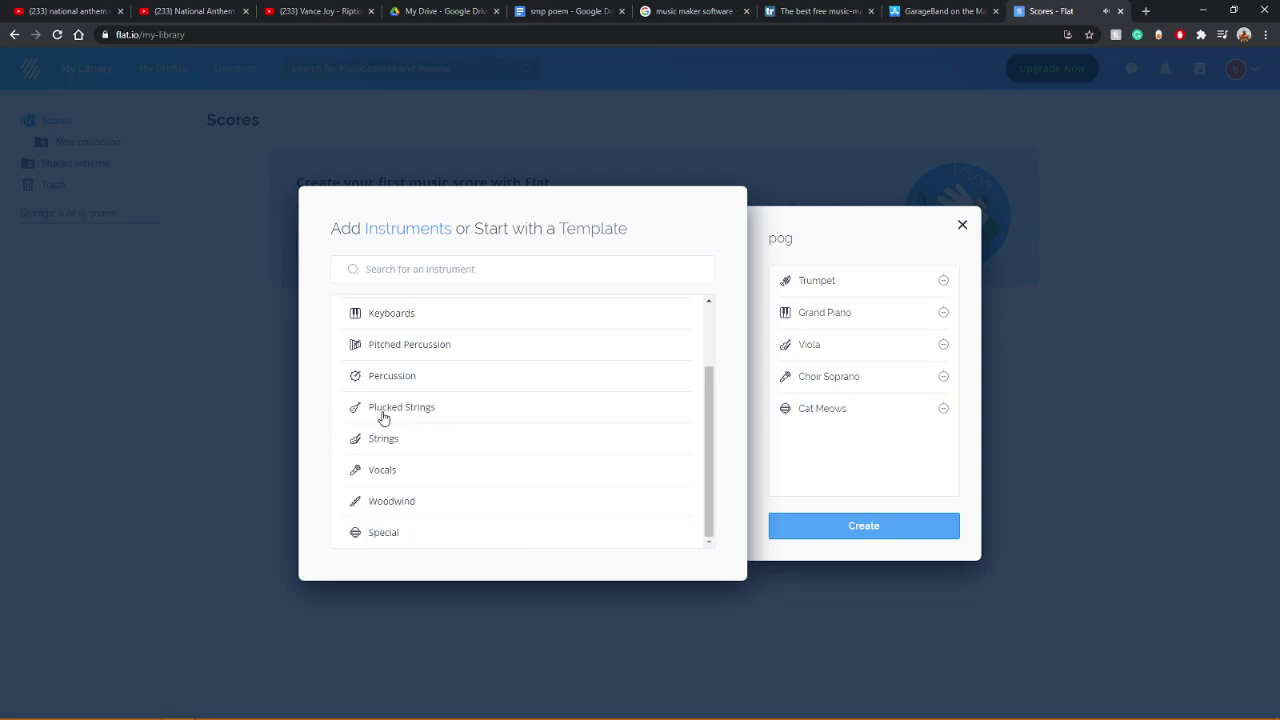
# Step: Preview Electric Bass and Harp, then close the stray Word document without saving
pyautogui.click(382, 418)
pyautogui.click(374, 453)
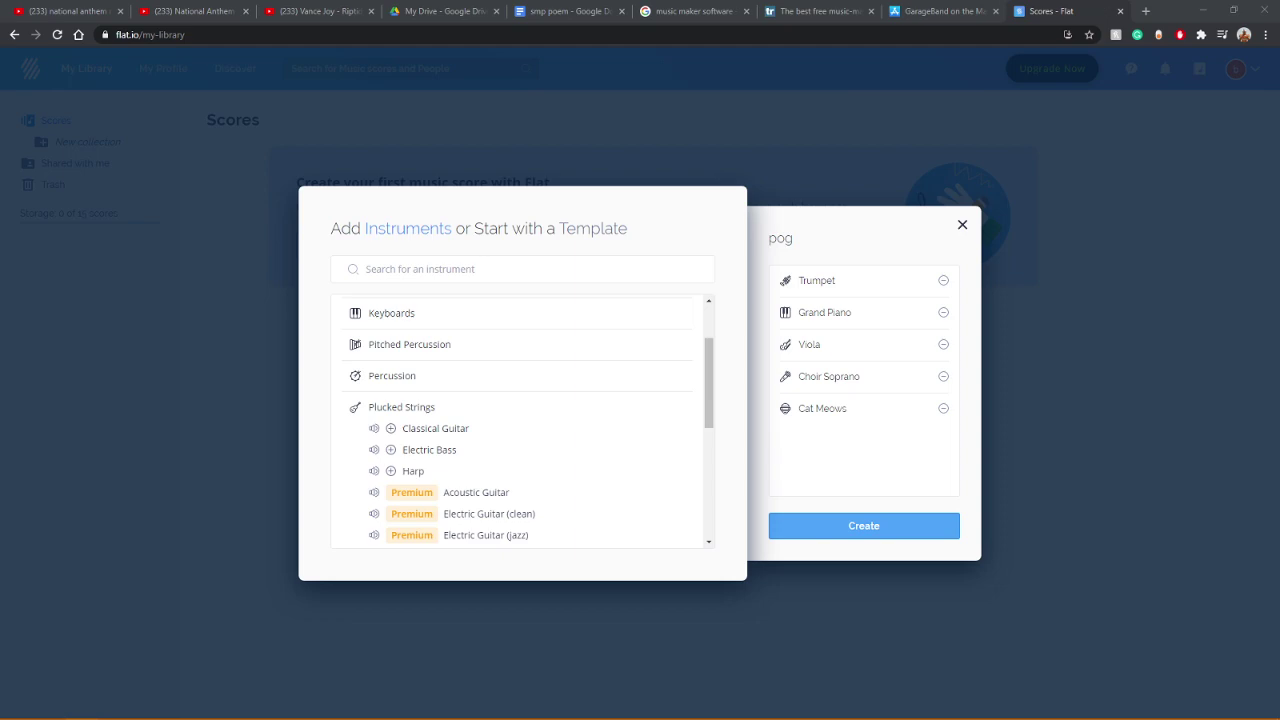
pyautogui.click(373, 471)
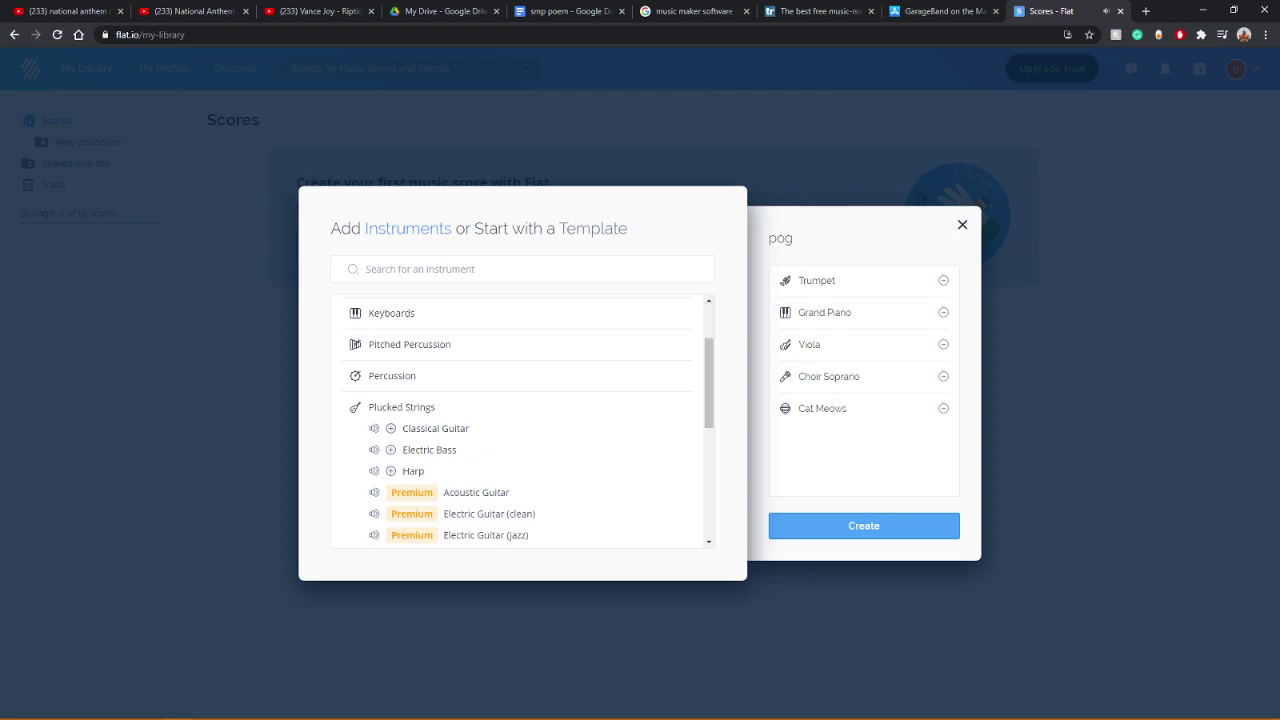
pyautogui.hotkey('alt', 'Tab')
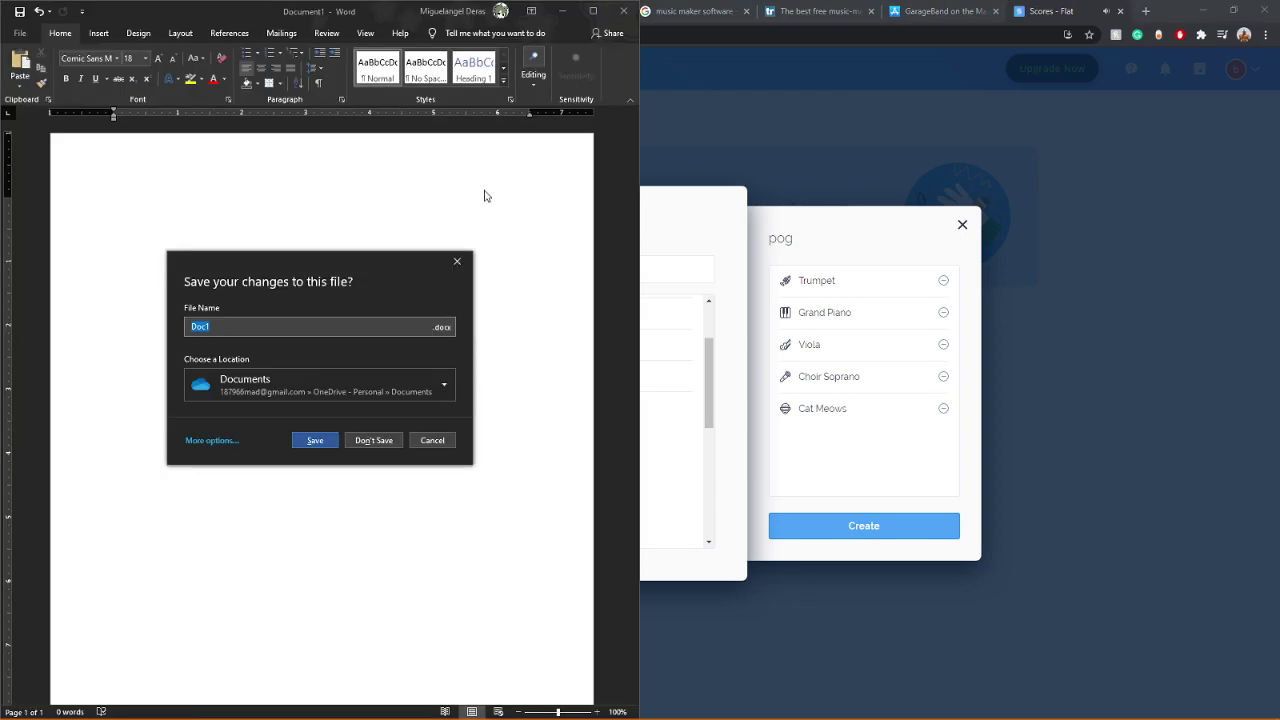
pyautogui.click(375, 441)
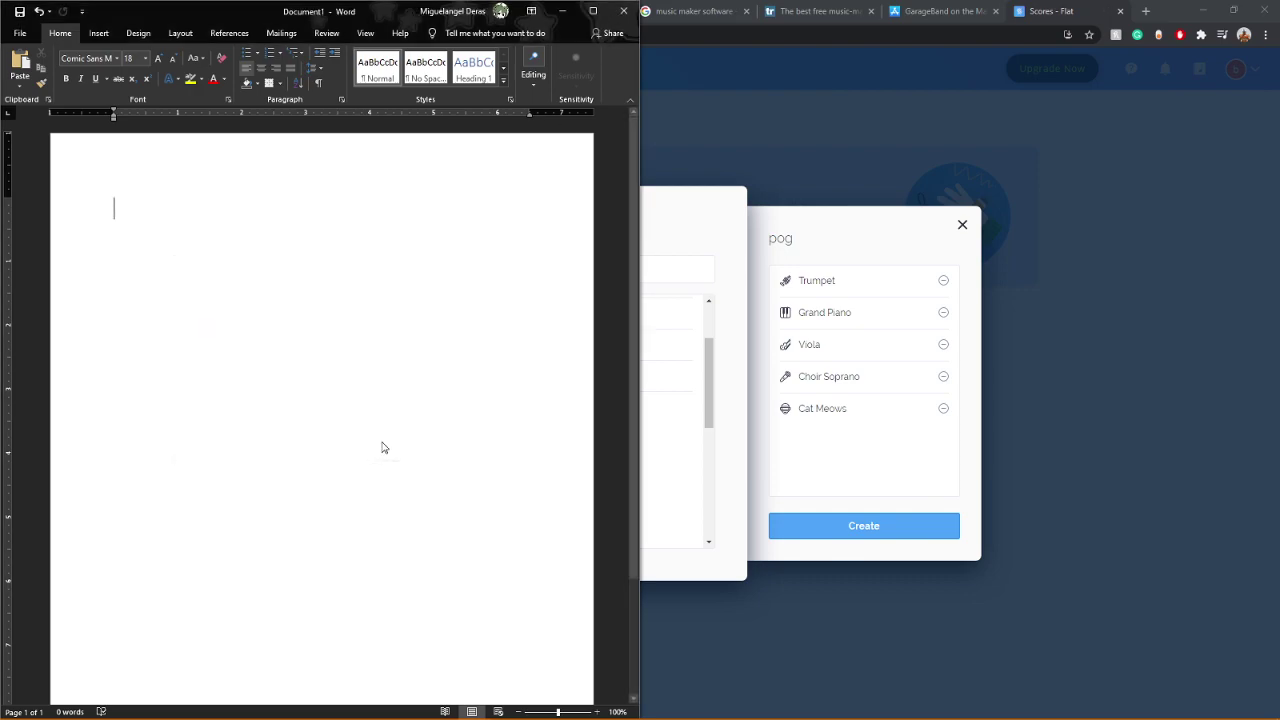
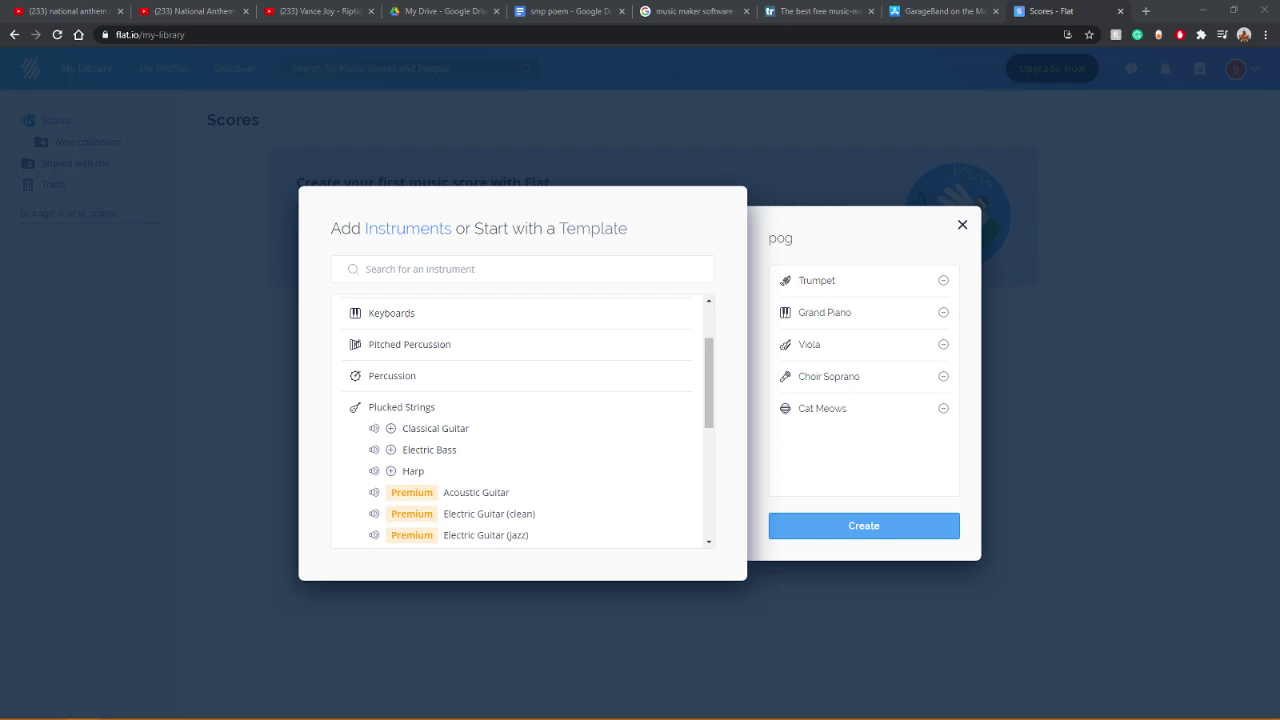
# Step: Preview the Electric Bass sound and browse the Strings instrument category
pyautogui.click(389, 447)
pyautogui.click(374, 450)
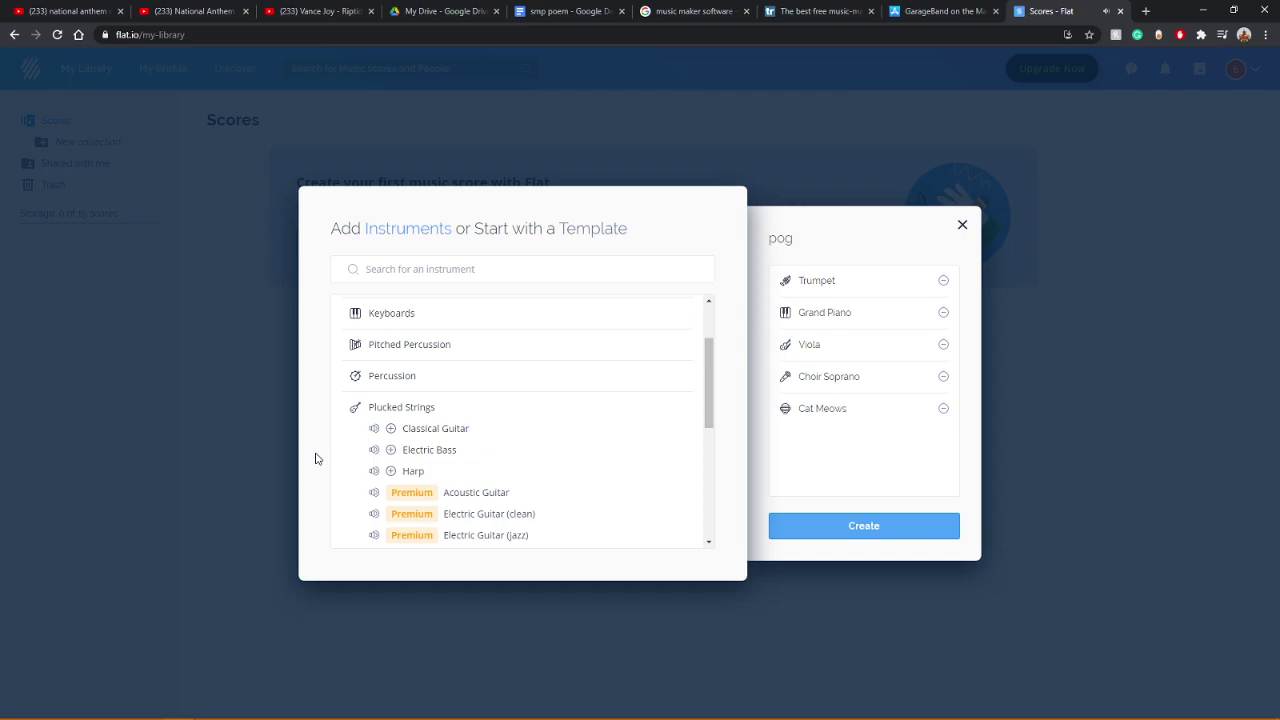
pyautogui.scroll(-4, 333, 453)
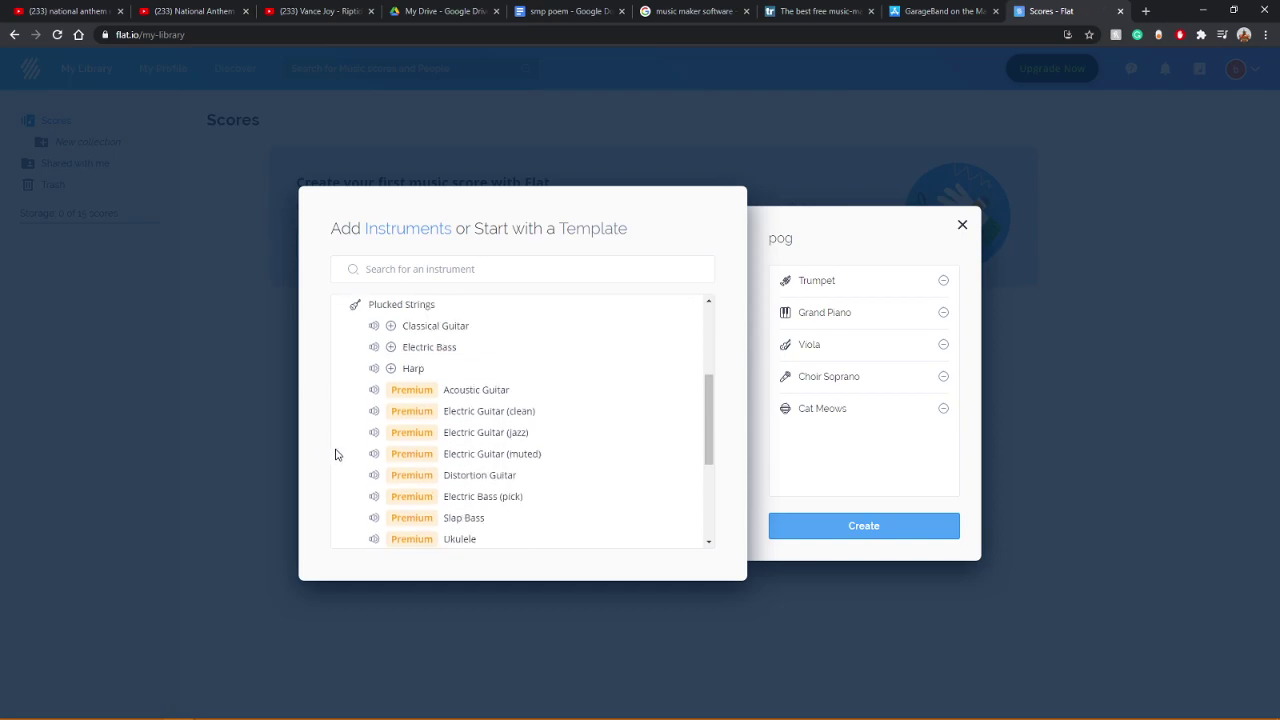
pyautogui.click(378, 440)
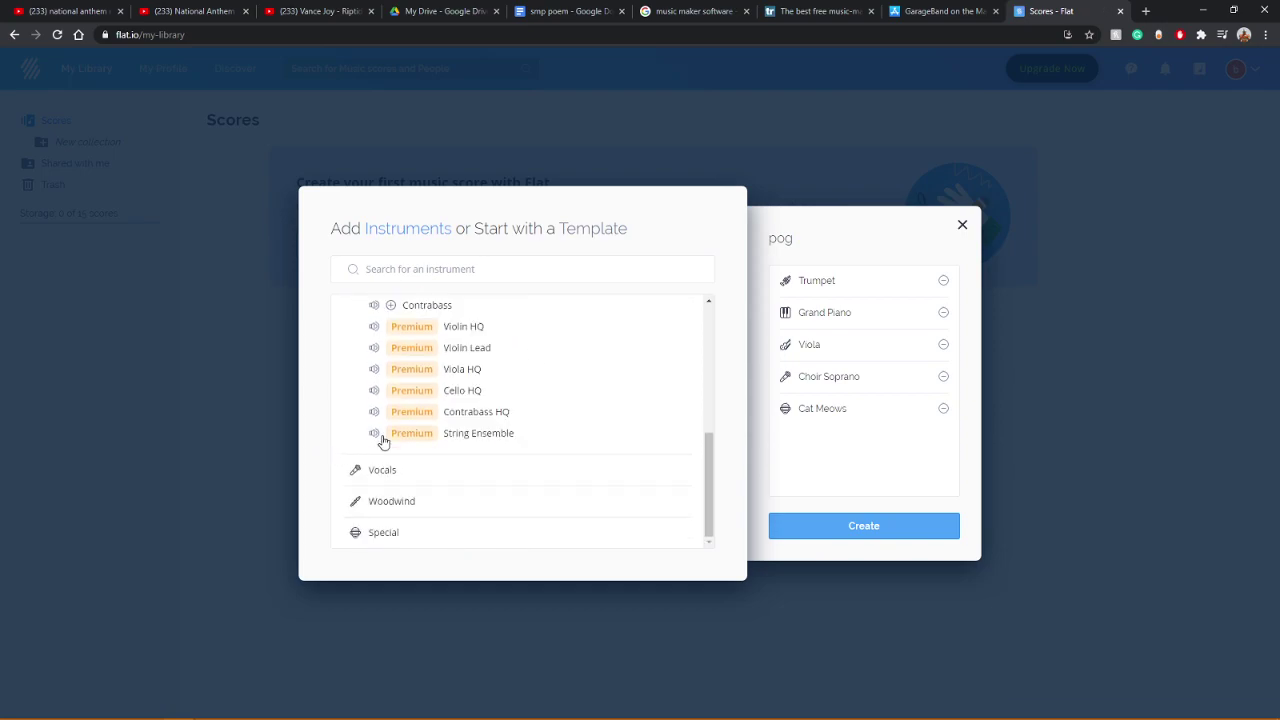
pyautogui.scroll(2, 350, 420)
pyautogui.scroll(-2, 350, 421)
pyautogui.scroll(2, 350, 421)
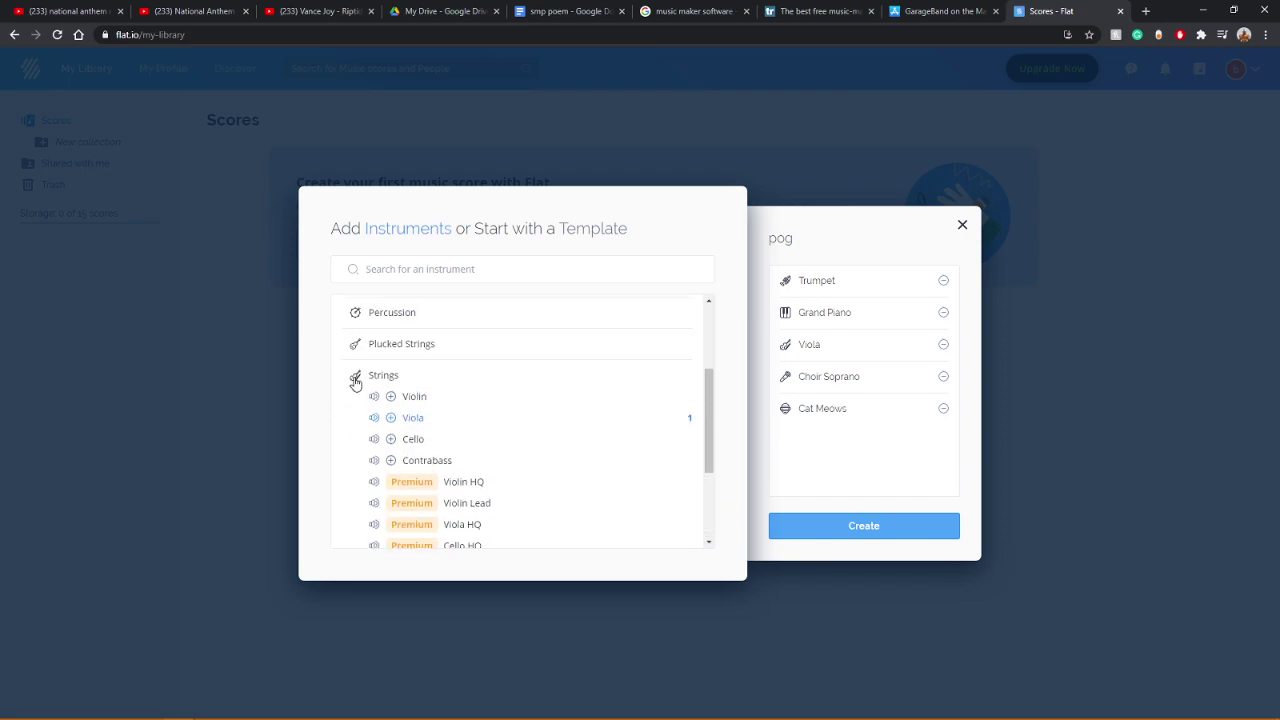
pyautogui.click(354, 376)
pyautogui.scroll(2, 354, 378)
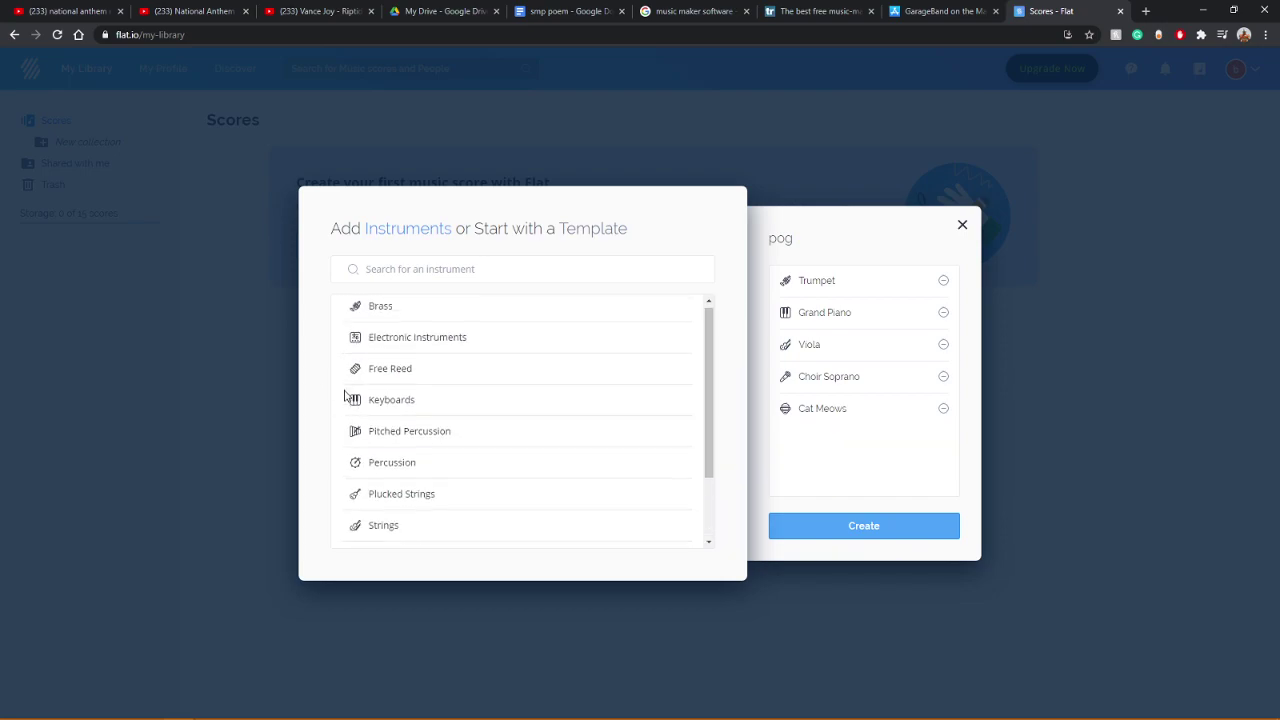
# Step: Look through the Electronic, Brass and Pitched Percussion categories, then create the pog score
pyautogui.click(403, 345)
pyautogui.click(403, 345)
pyautogui.click(410, 313)
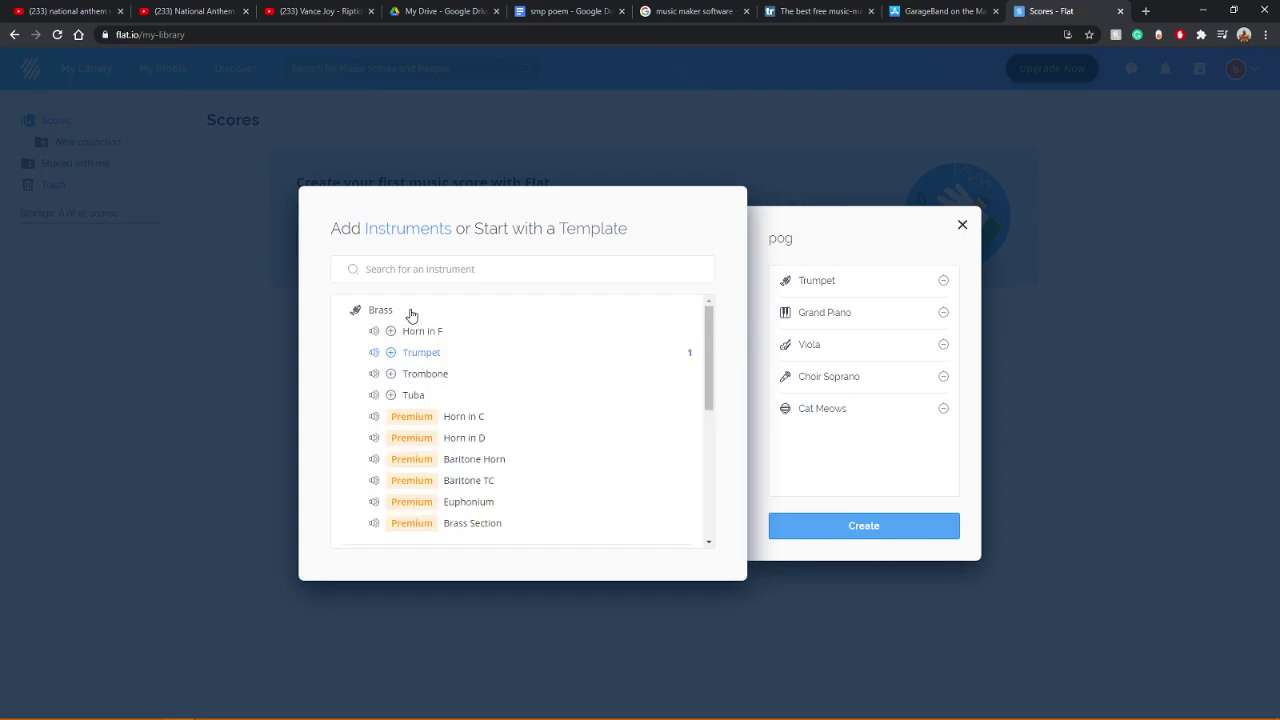
pyautogui.click(410, 315)
pyautogui.scroll(-3, 356, 412)
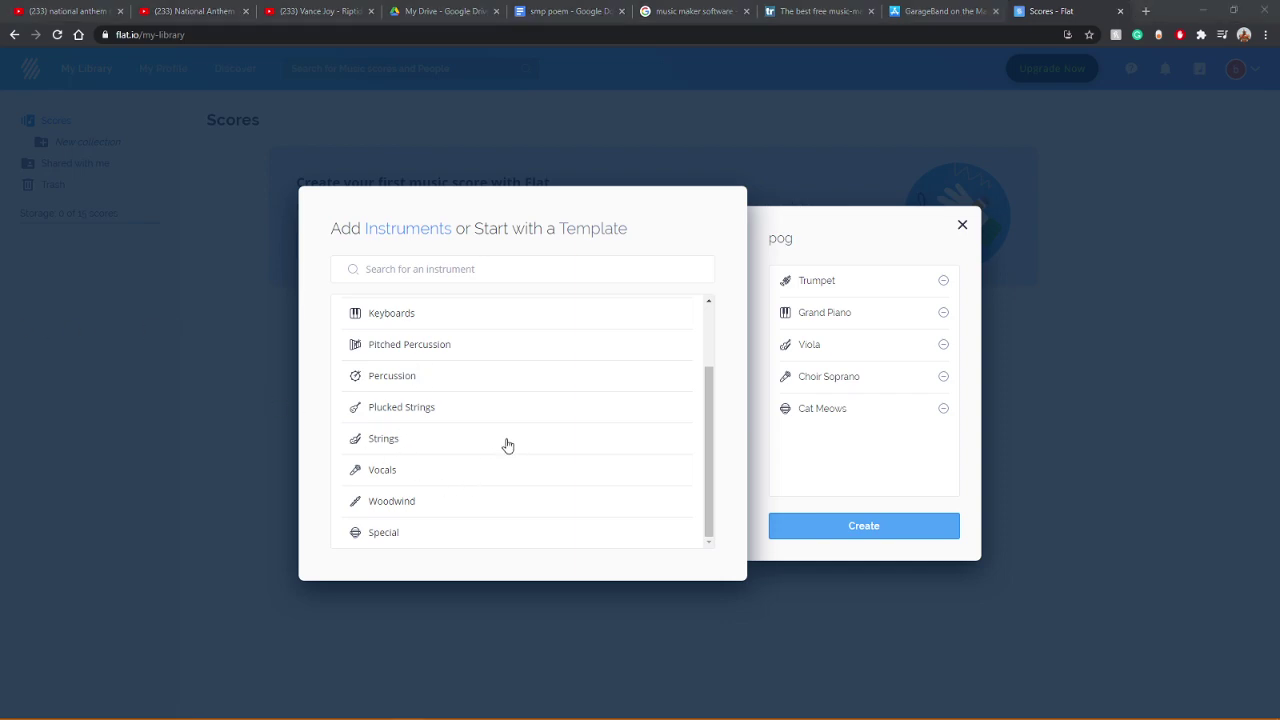
pyautogui.click(404, 350)
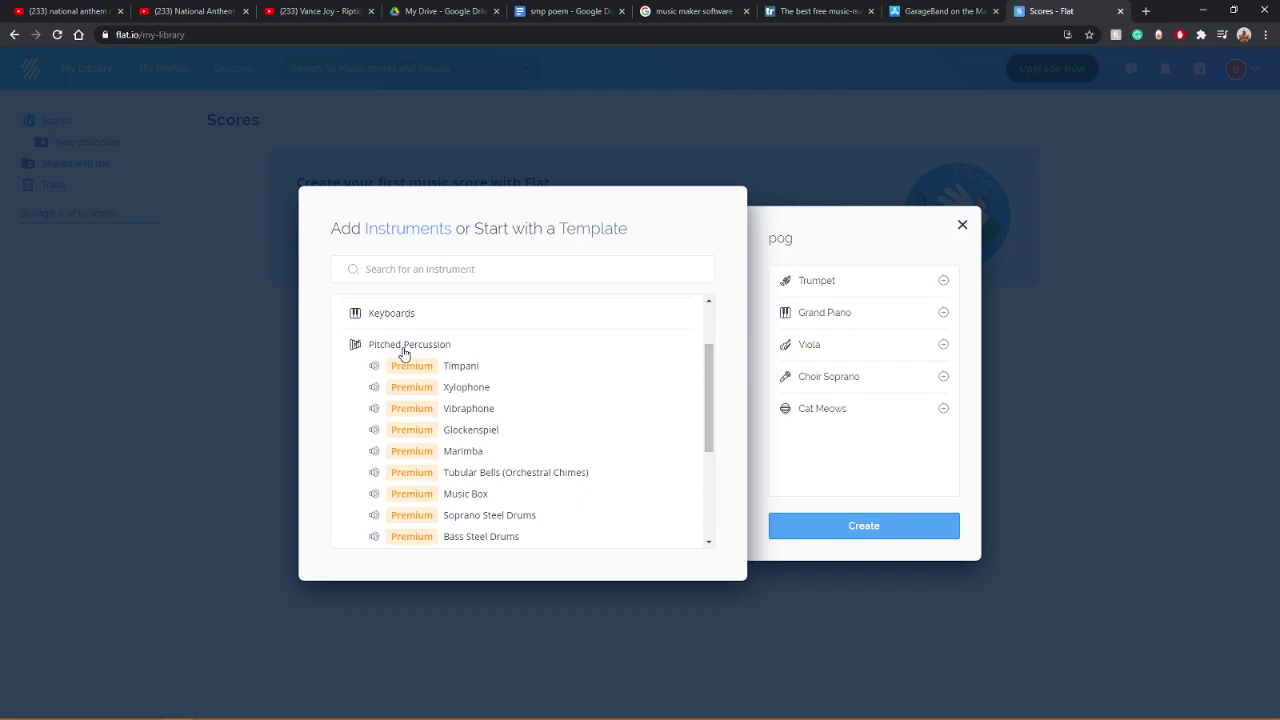
pyautogui.click(416, 344)
pyautogui.click(909, 523)
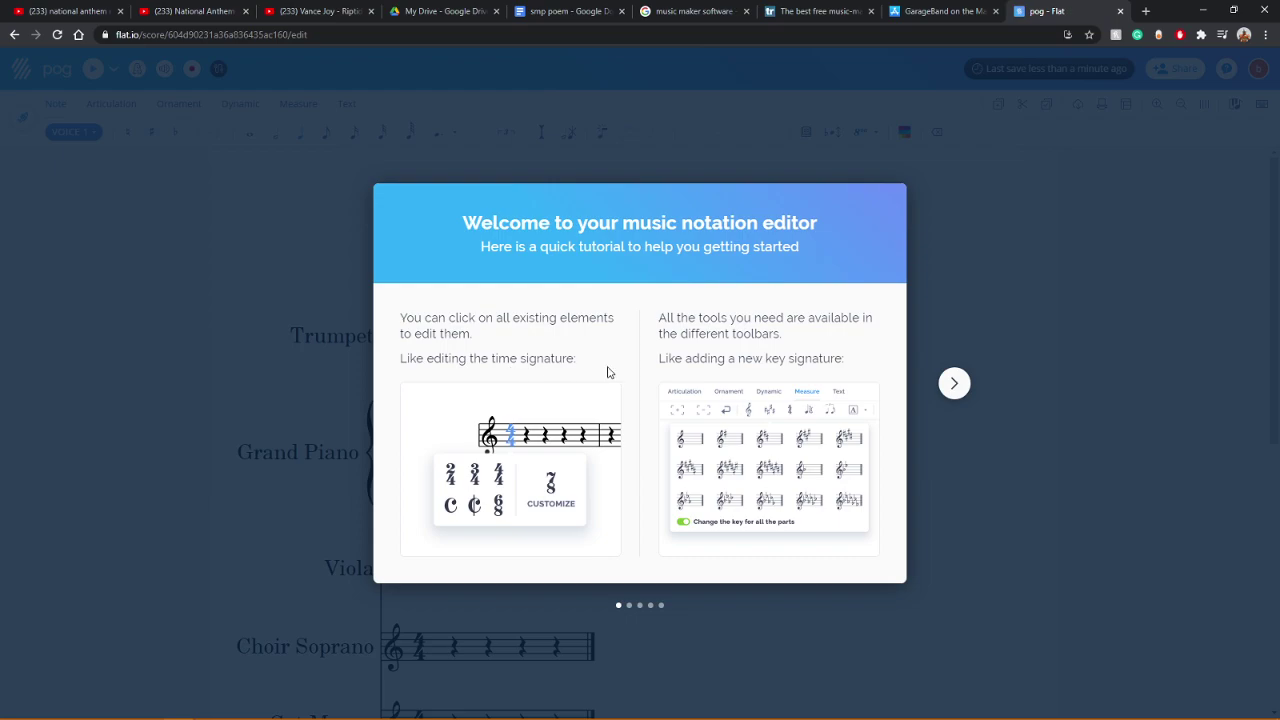
# Step: Skip through the welcome tutorial, select the Trumpet clef, and bring up editor help
pyautogui.click(951, 390)
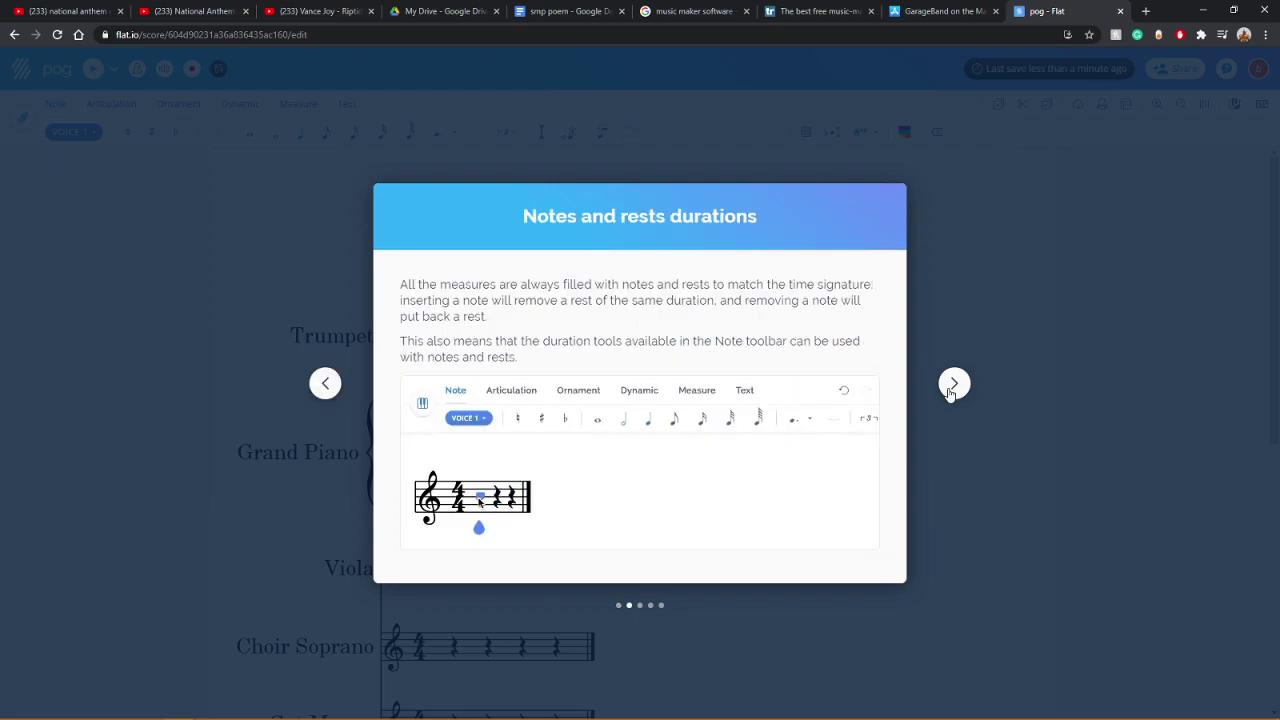
pyautogui.click(951, 390)
pyautogui.click(951, 390)
pyautogui.click(951, 390)
pyautogui.click(951, 390)
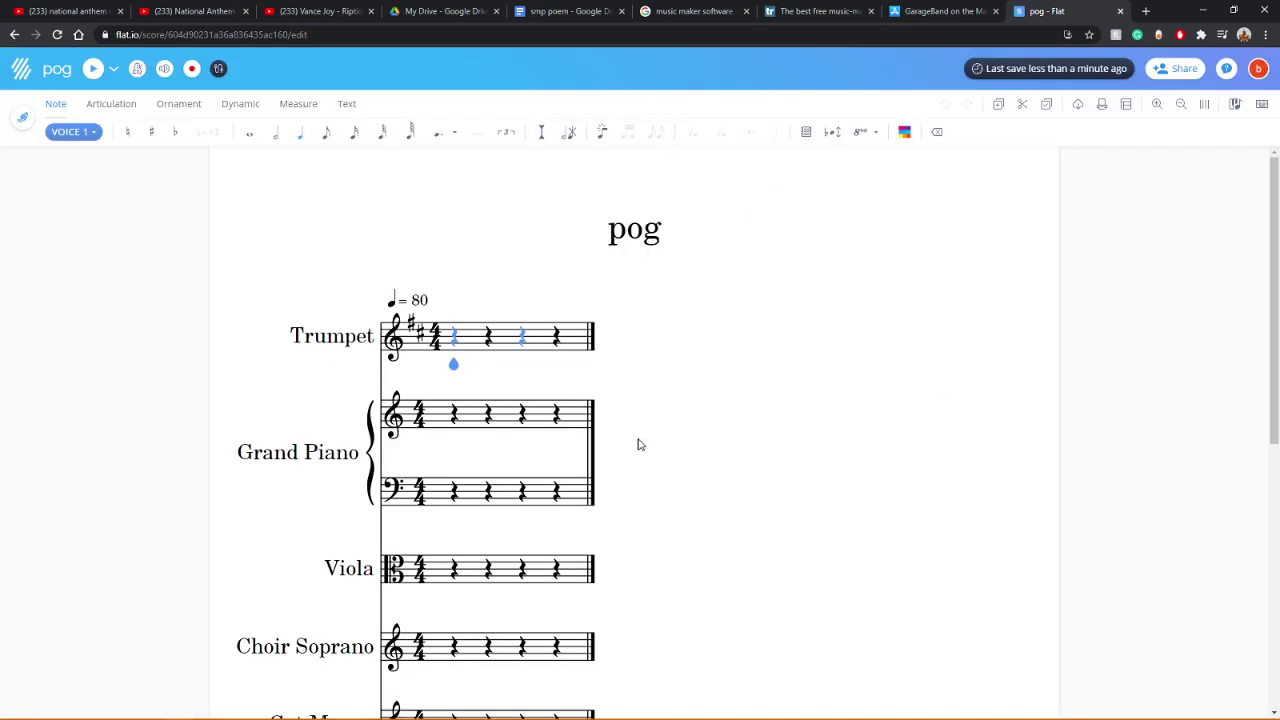
pyautogui.click(394, 338)
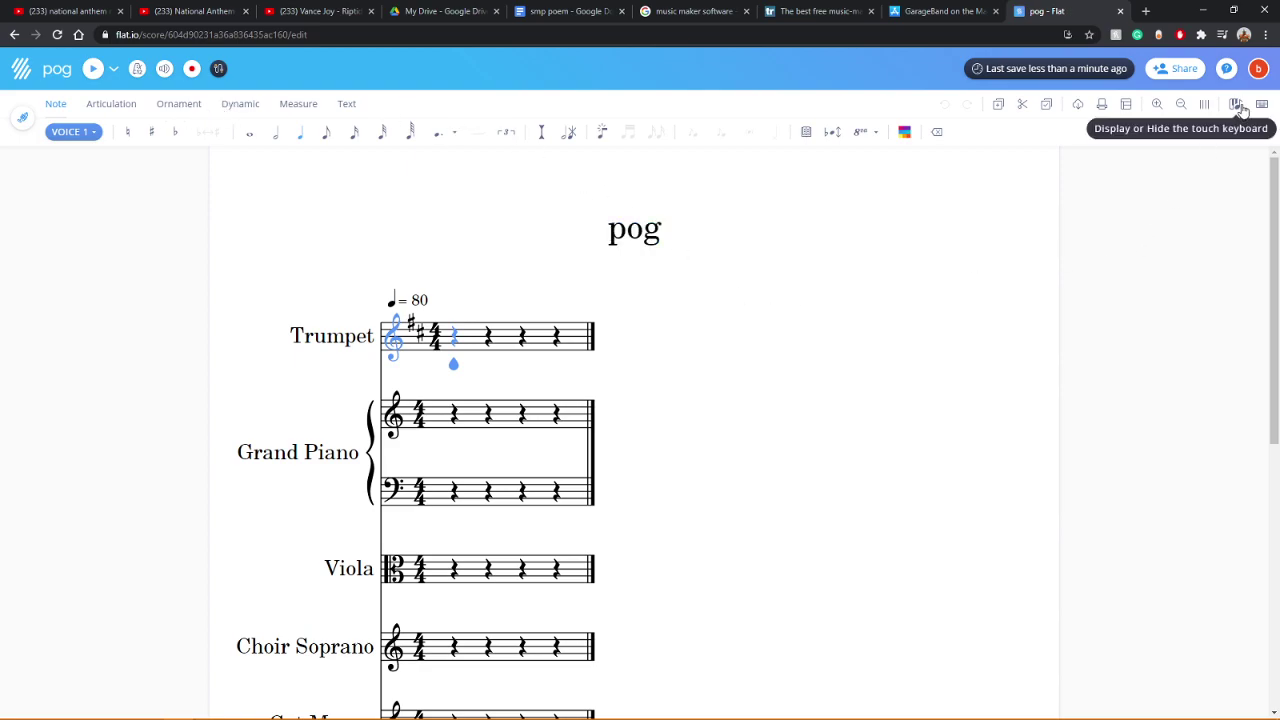
pyautogui.click(1227, 70)
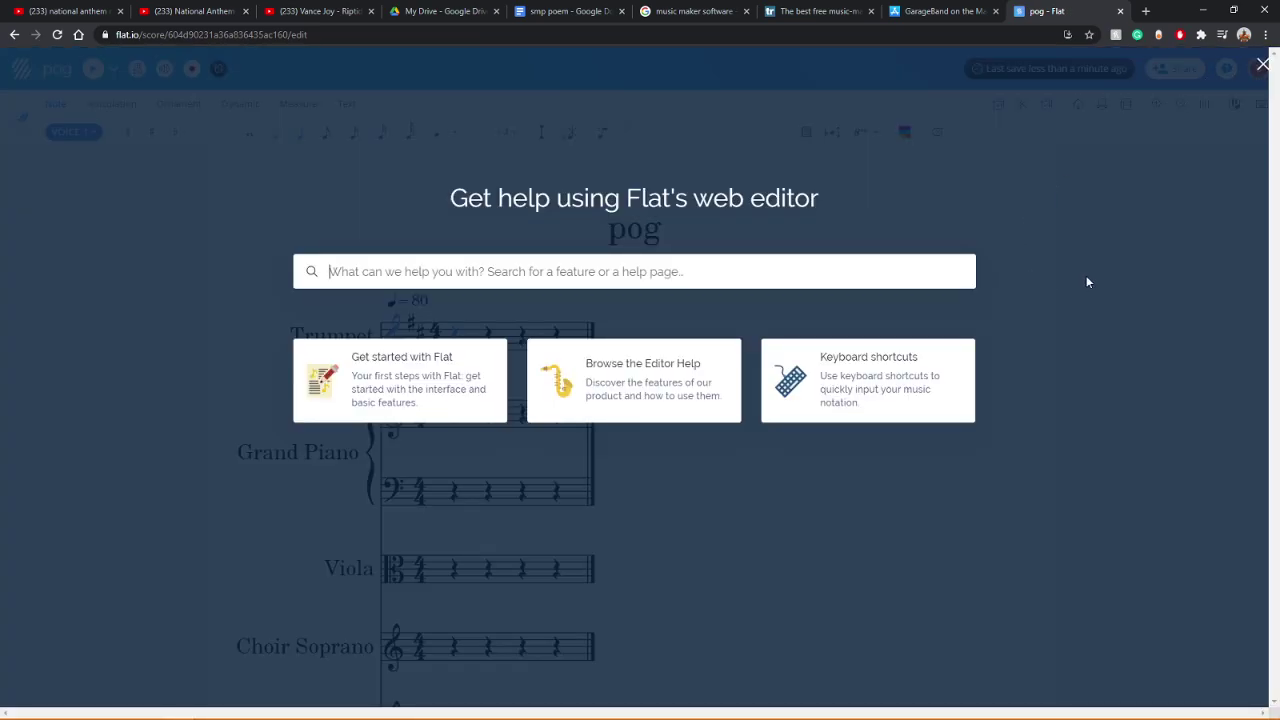
pyautogui.click(405, 375)
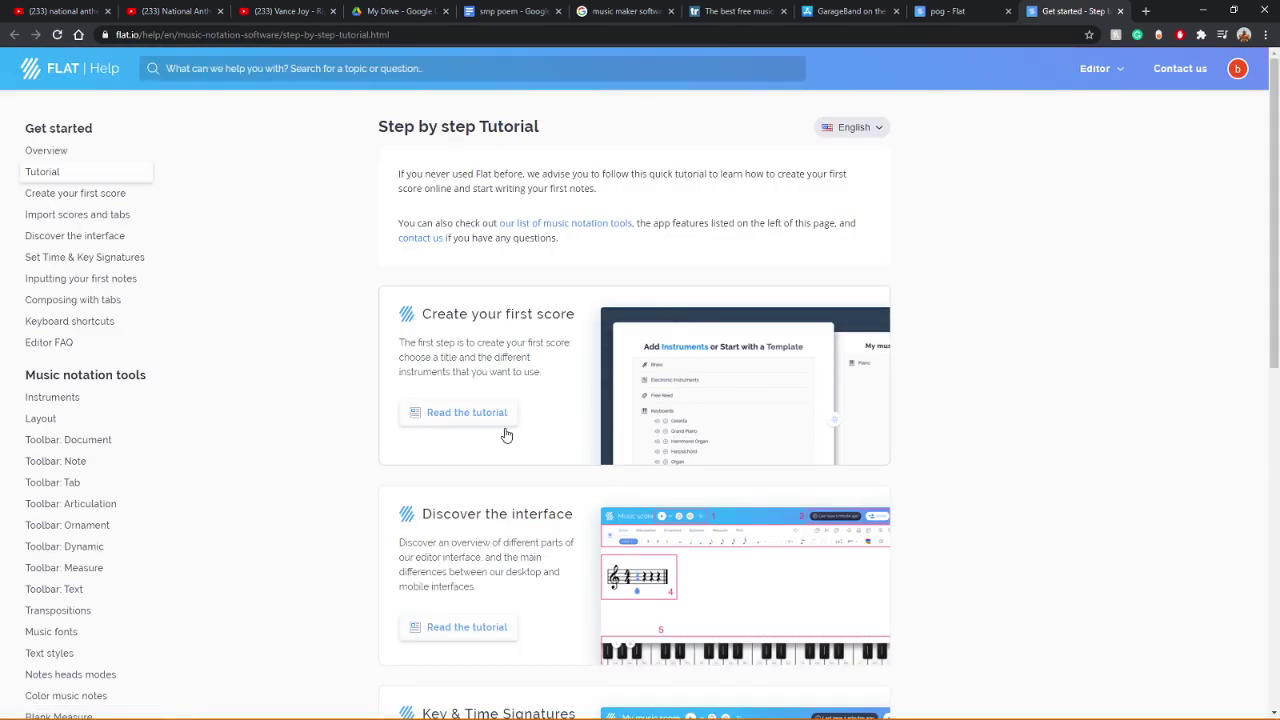
pyautogui.click(456, 415)
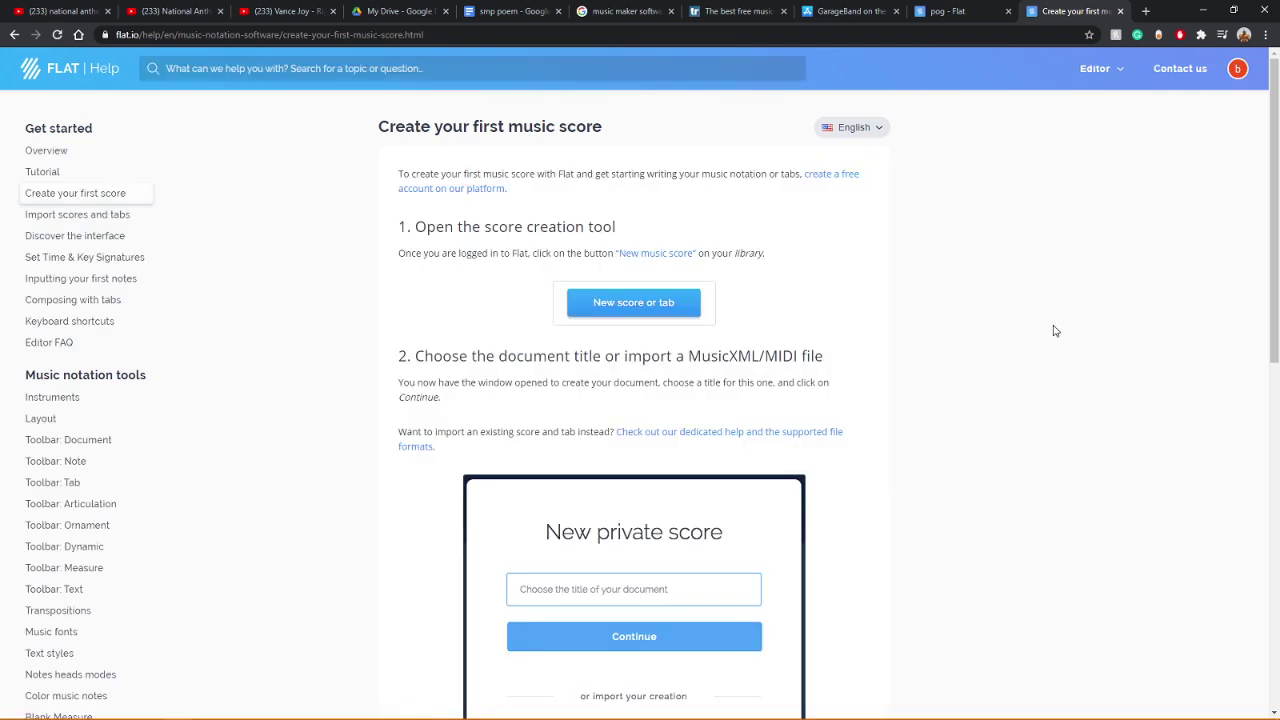
pyautogui.scroll(-6, 1040, 335)
pyautogui.scroll(-3, 1025, 347)
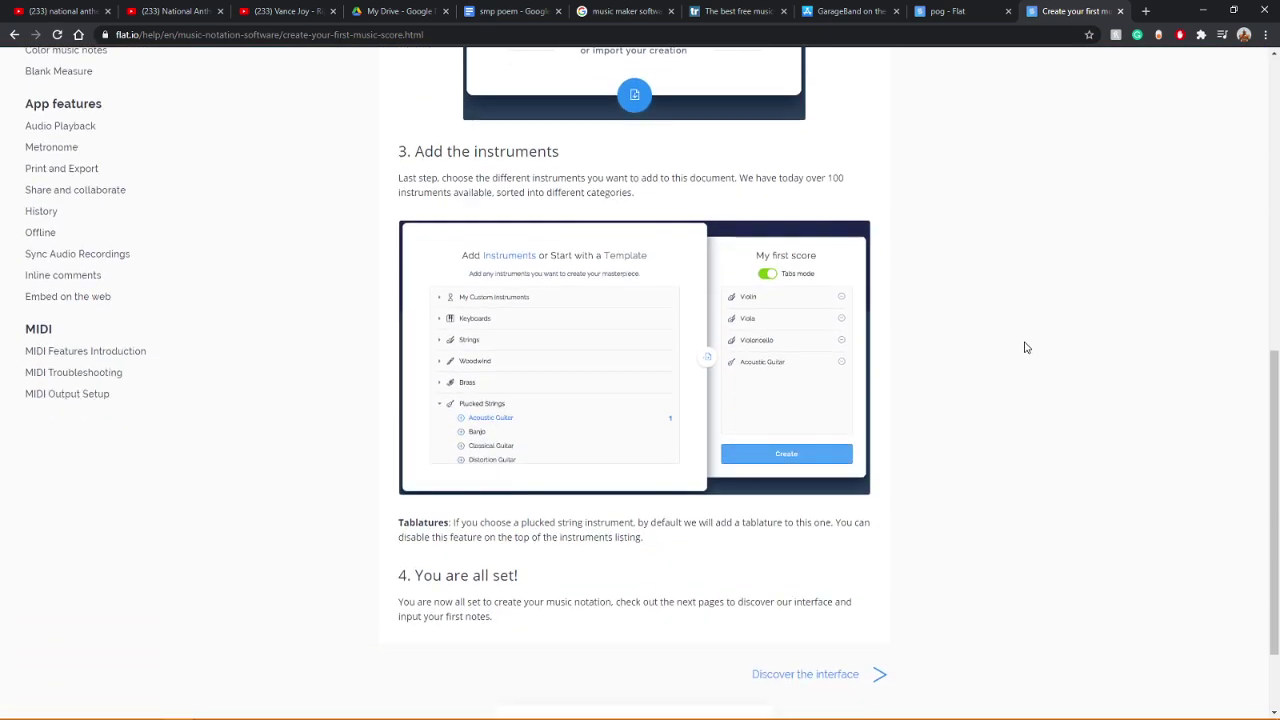
pyautogui.middleClick(1093, 7)
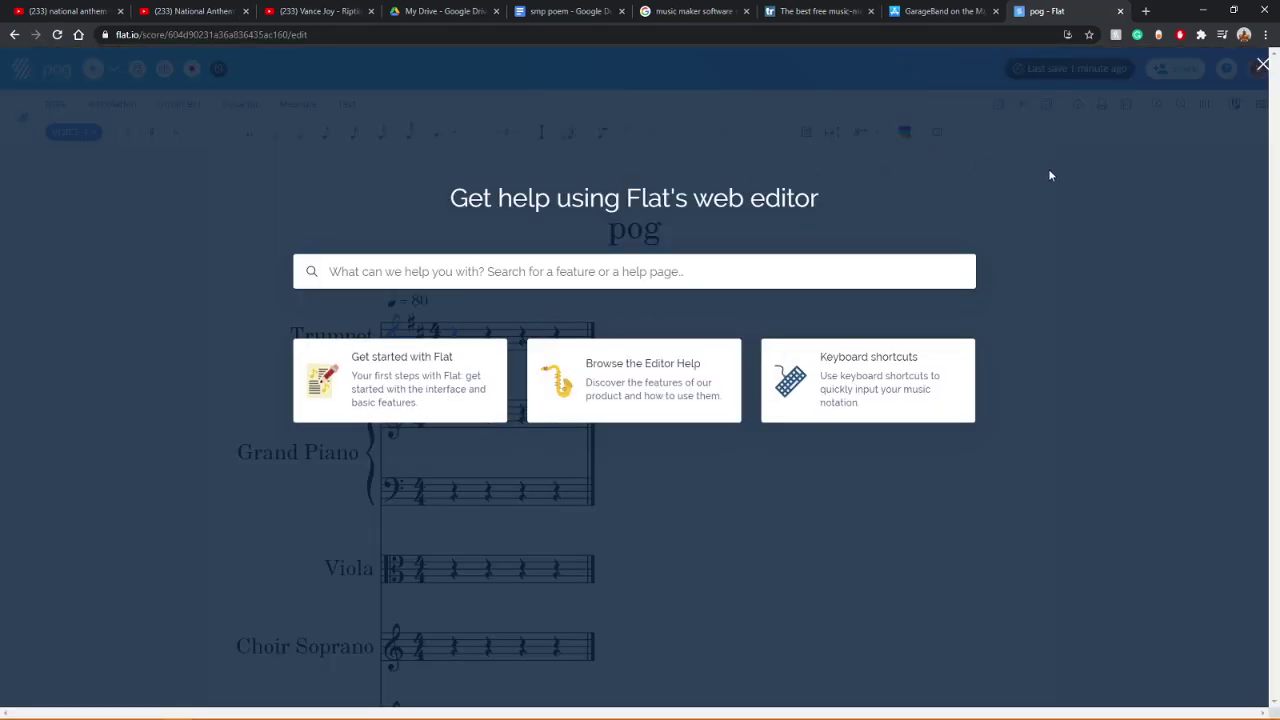
pyautogui.click(1262, 65)
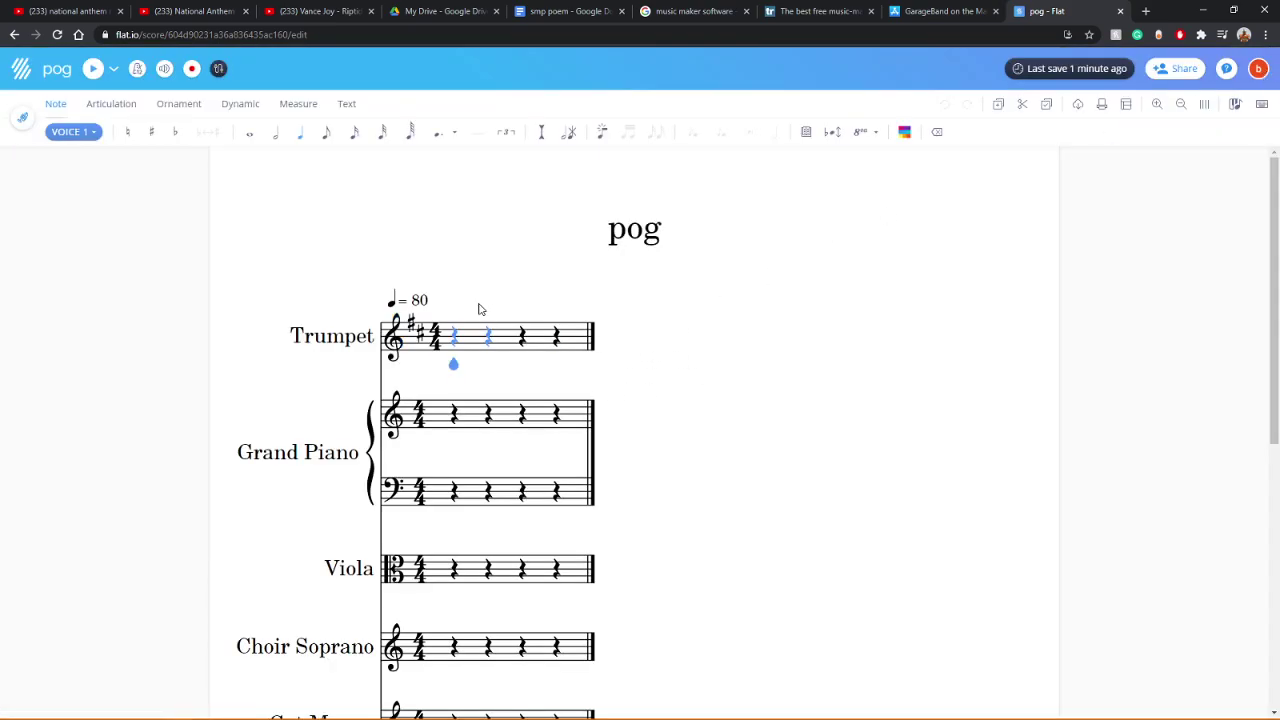
pyautogui.click(92, 68)
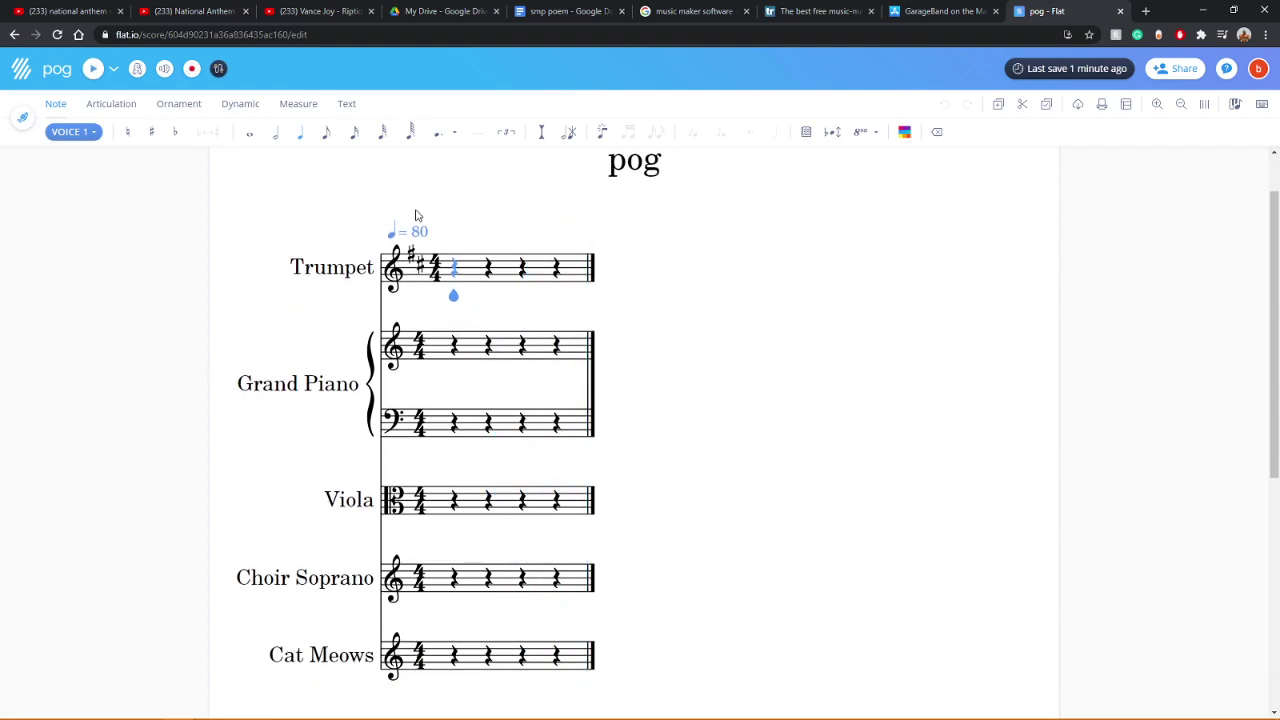
# Step: Enter a Trumpet eighth note and a quarter G built into a three-note chord, then play it
pyautogui.click(326, 132)
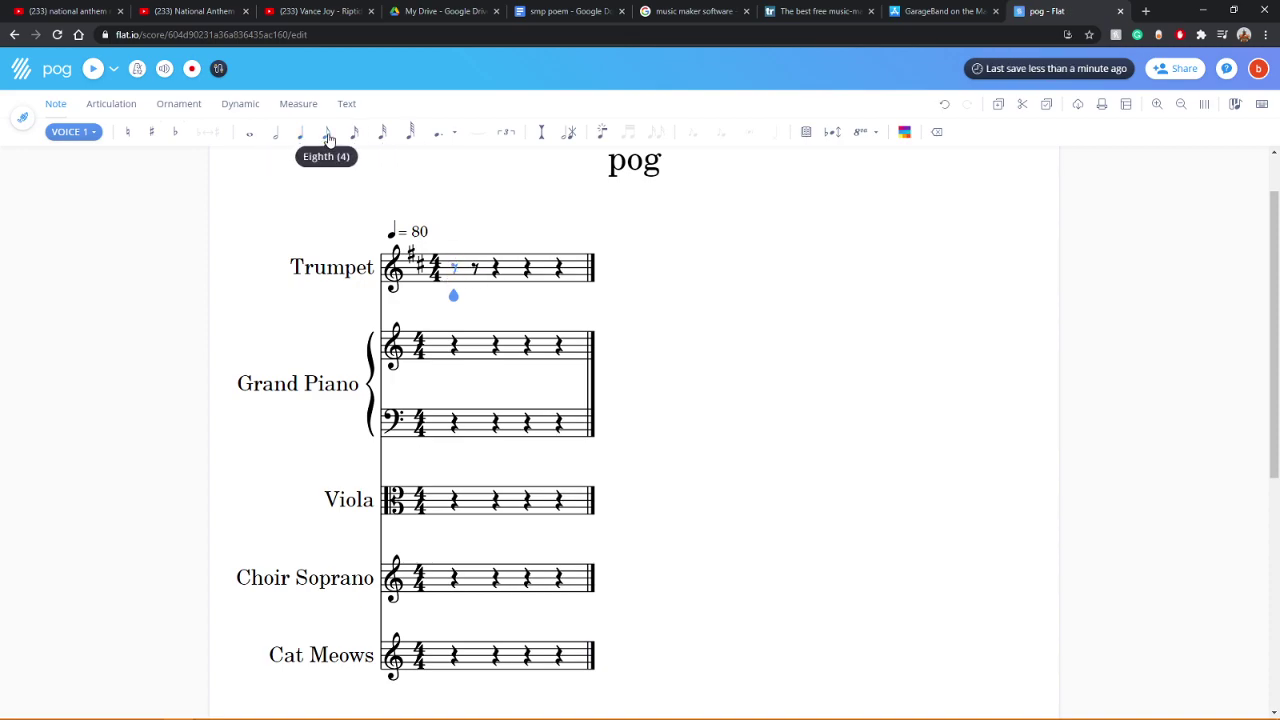
pyautogui.press('a')
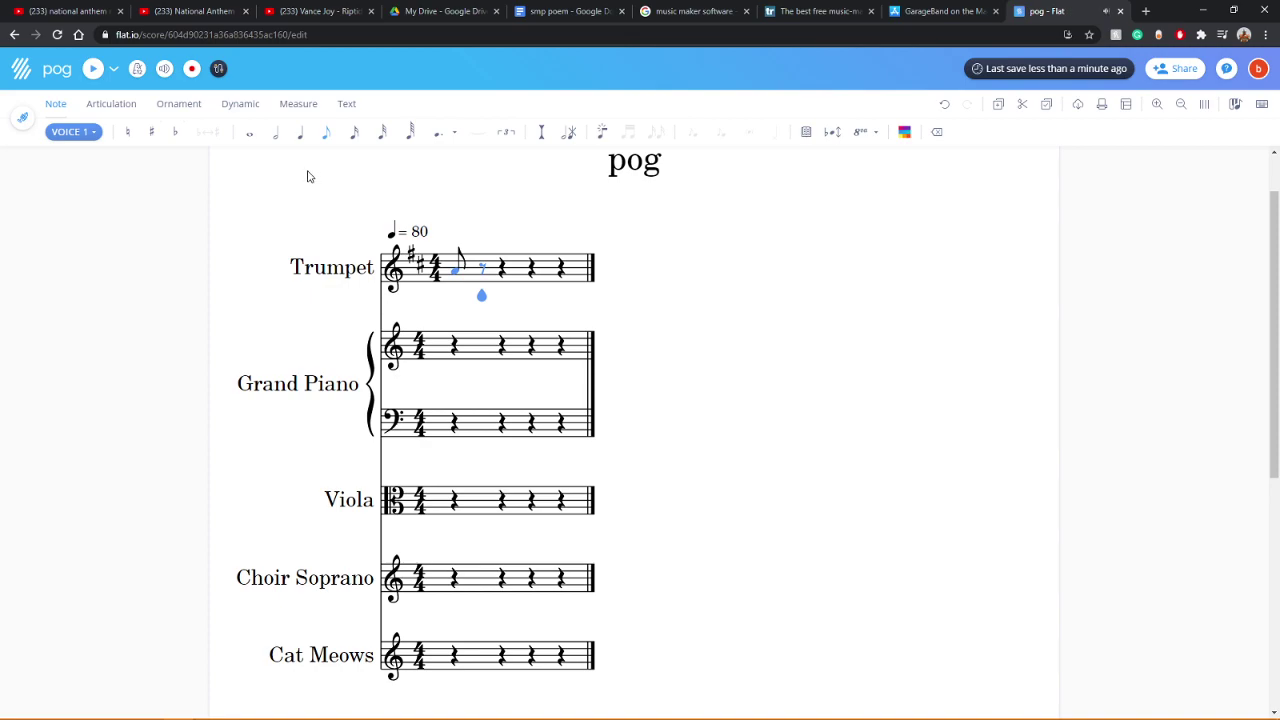
pyautogui.click(503, 273)
pyautogui.press('g')
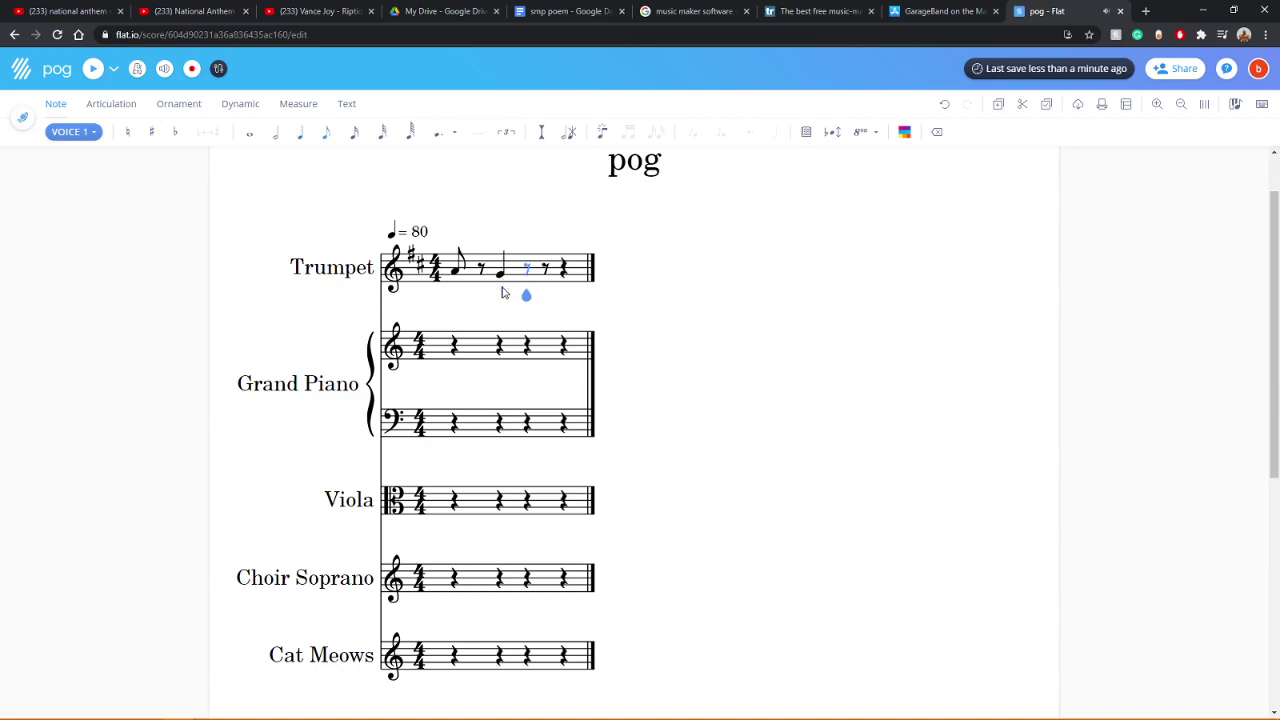
pyautogui.click(502, 272)
pyautogui.click(503, 257)
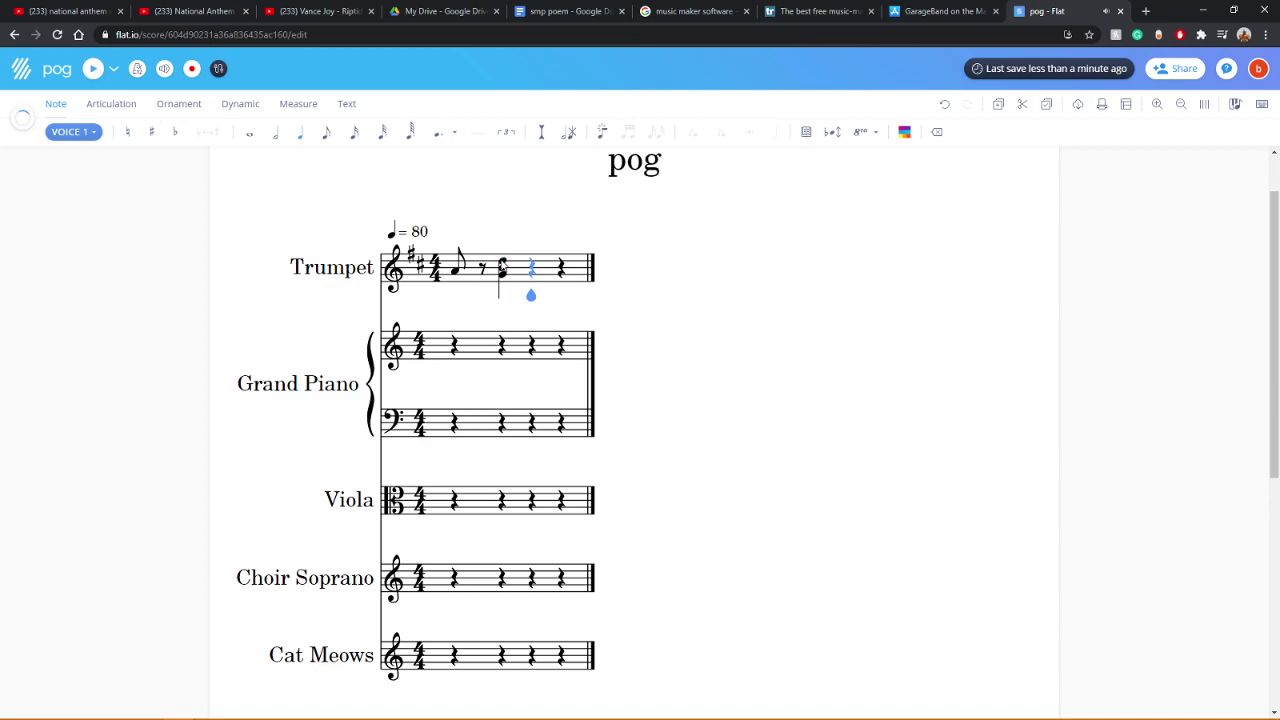
pyautogui.click(503, 257)
pyautogui.click(93, 69)
# Step: Turn the remaining short rests in the Trumpet measure into a single half rest
pyautogui.click(411, 138)
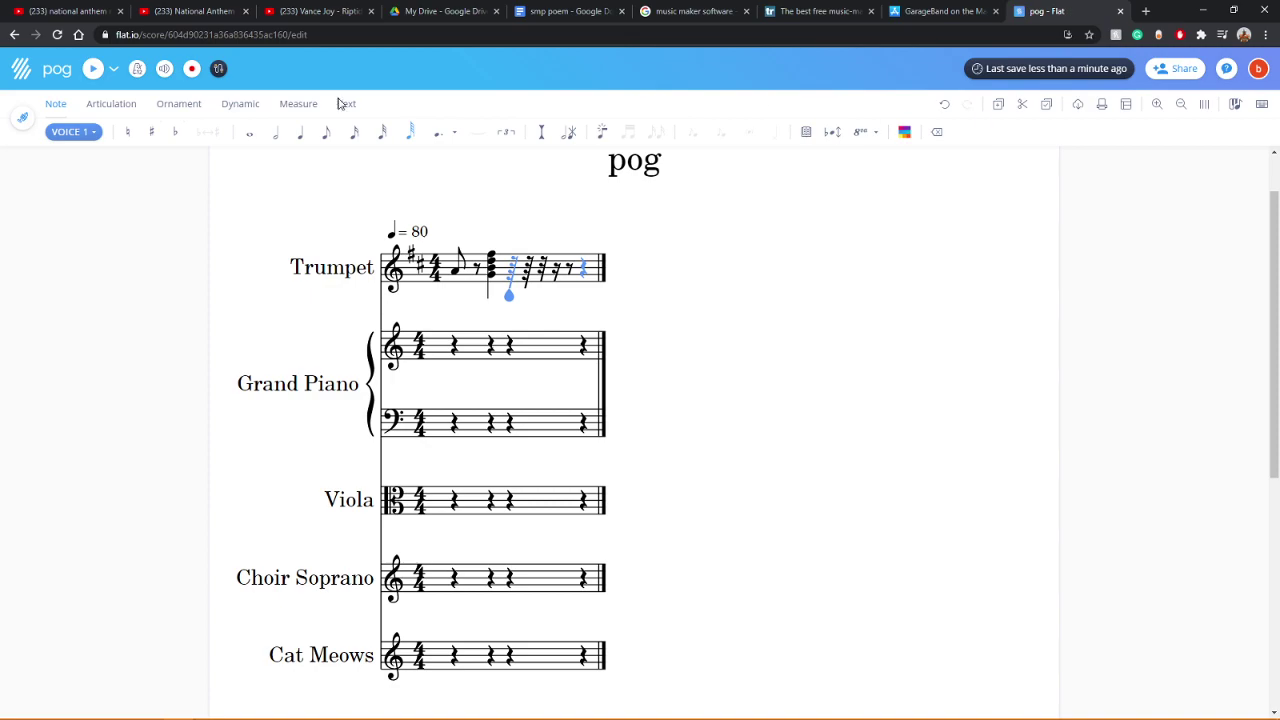
pyautogui.click(92, 68)
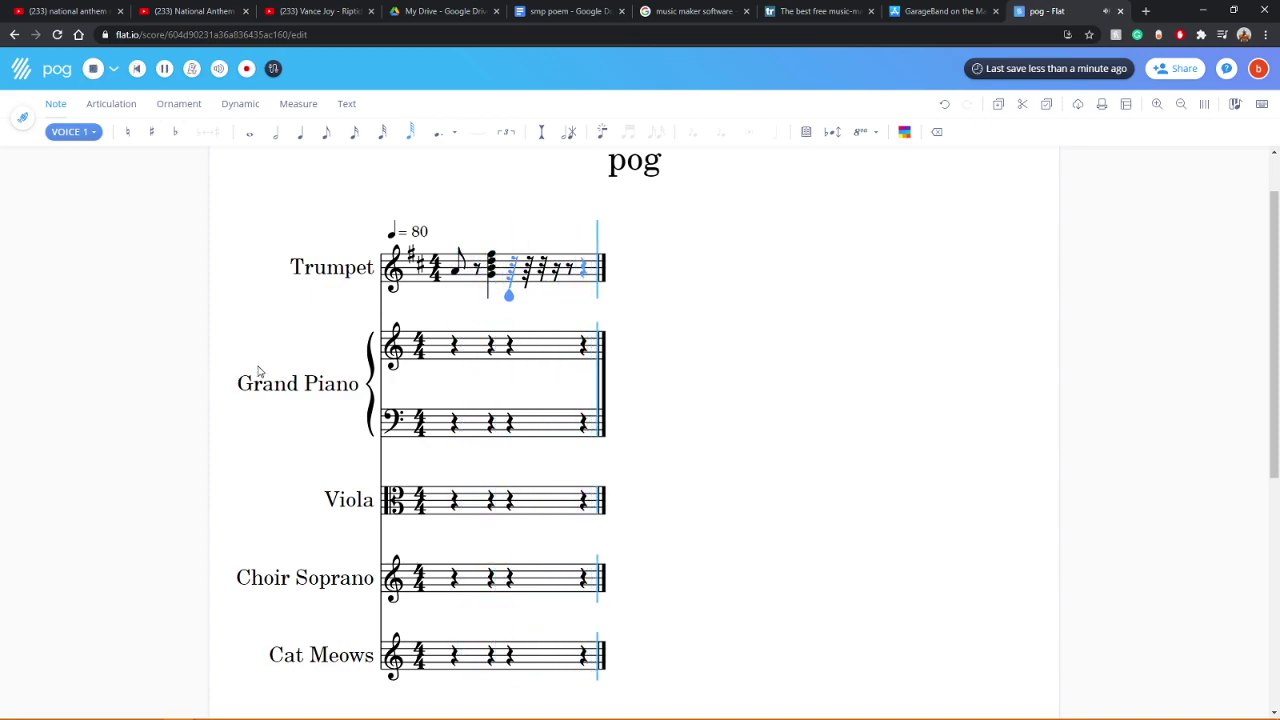
pyautogui.click(300, 131)
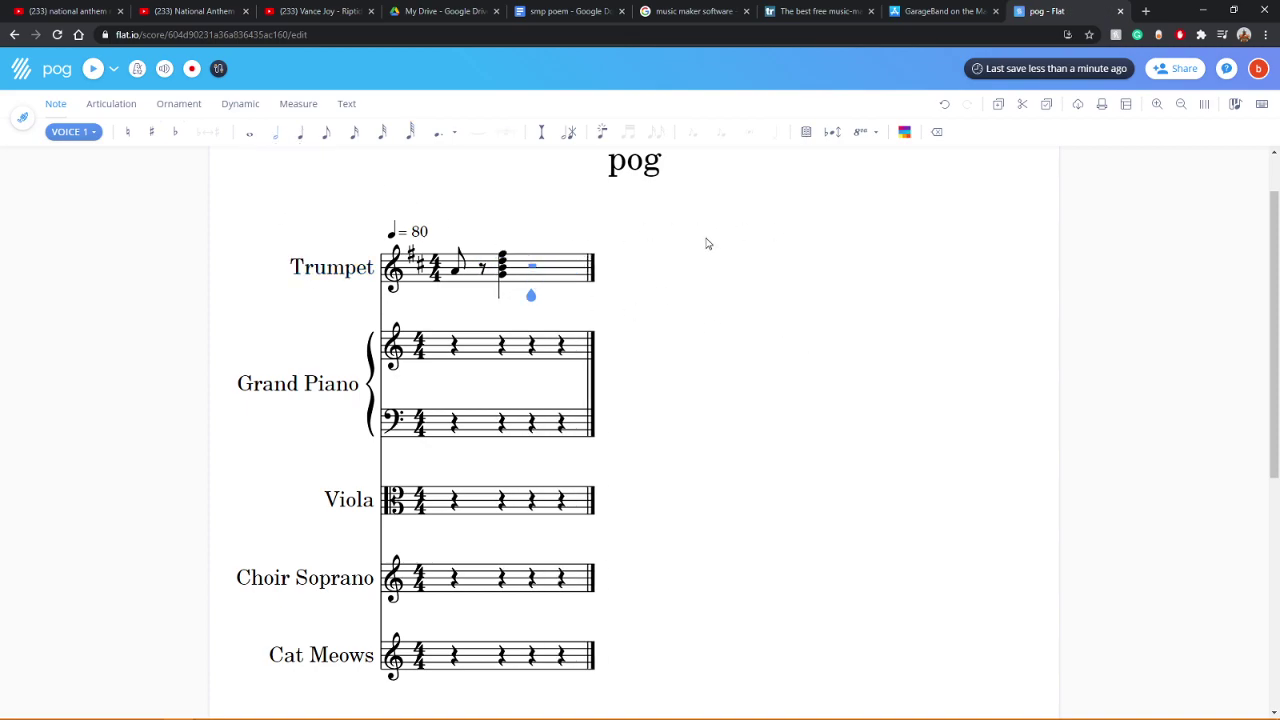
pyautogui.click(474, 276)
pyautogui.click(1177, 69)
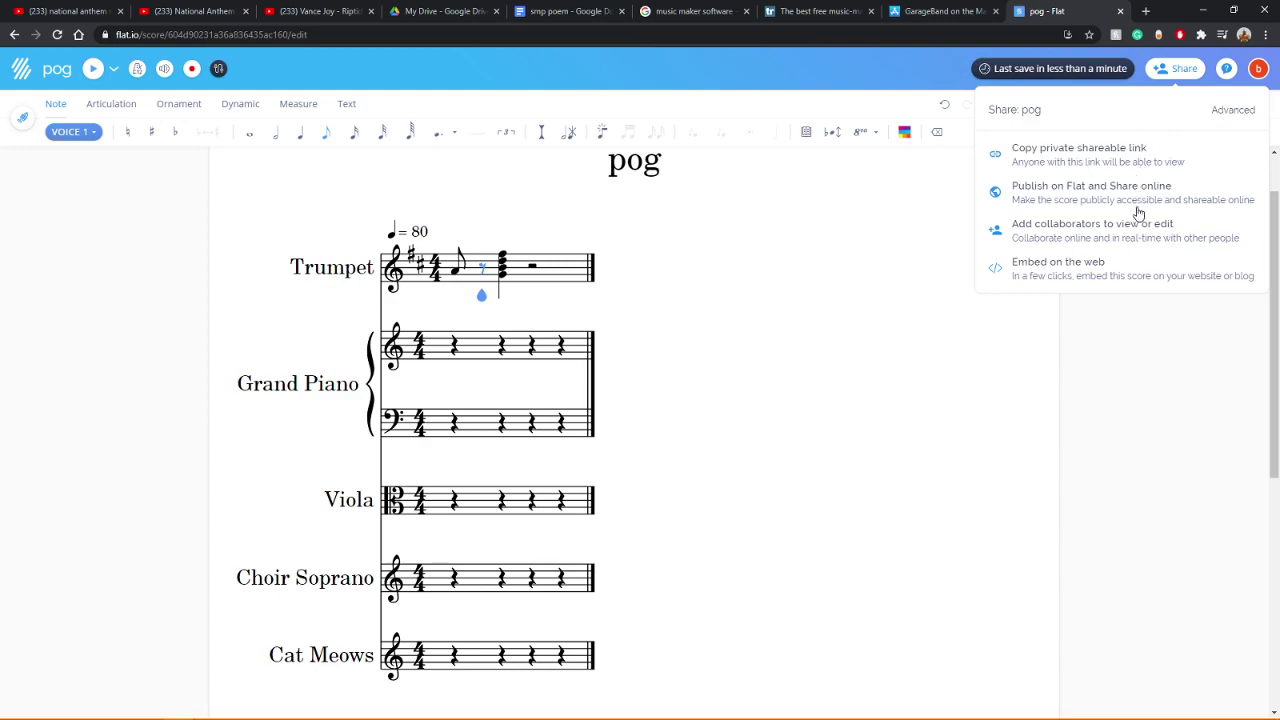
# Step: Search for a collaborator by username, then enter their full e-mail address instead
pyautogui.click(1118, 230)
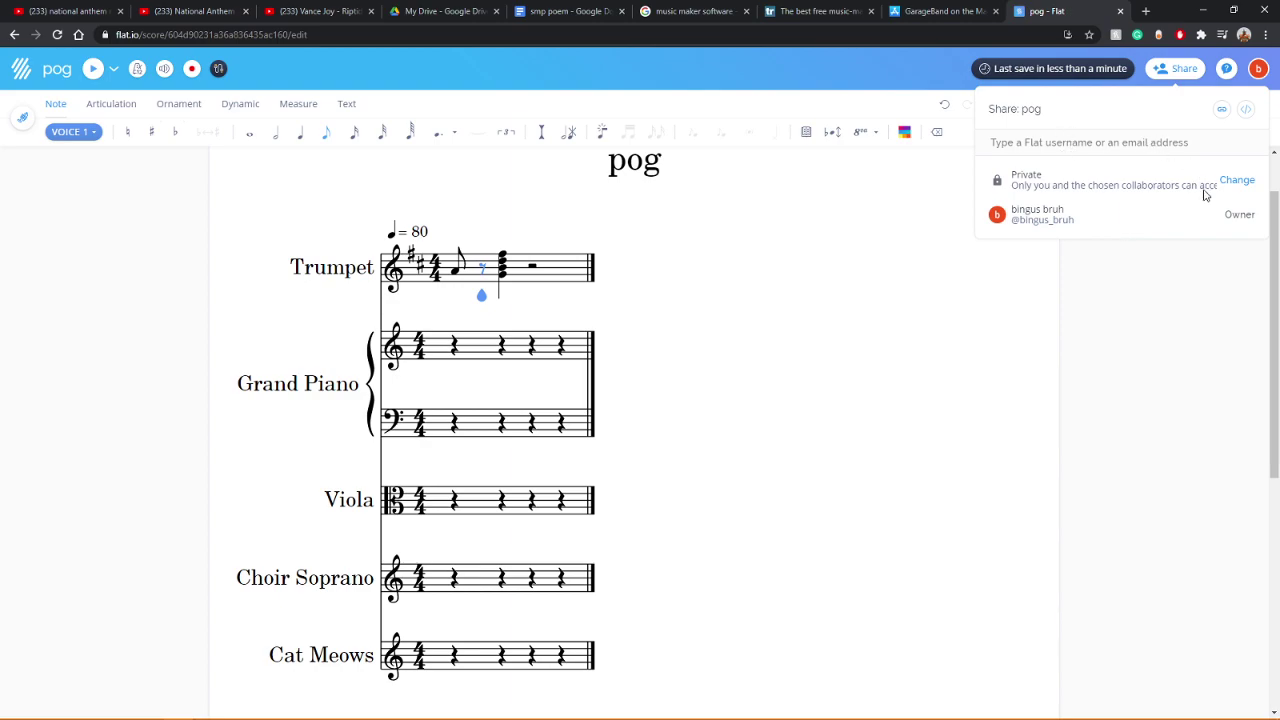
pyautogui.click(1080, 143)
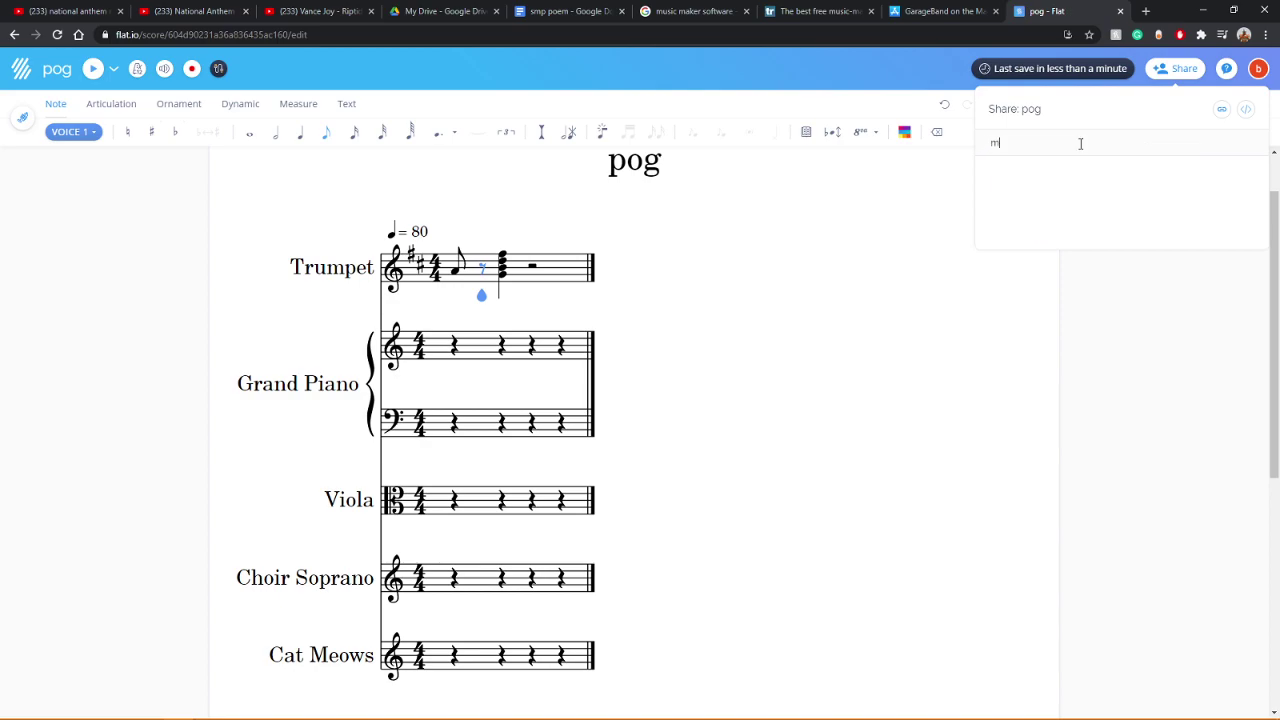
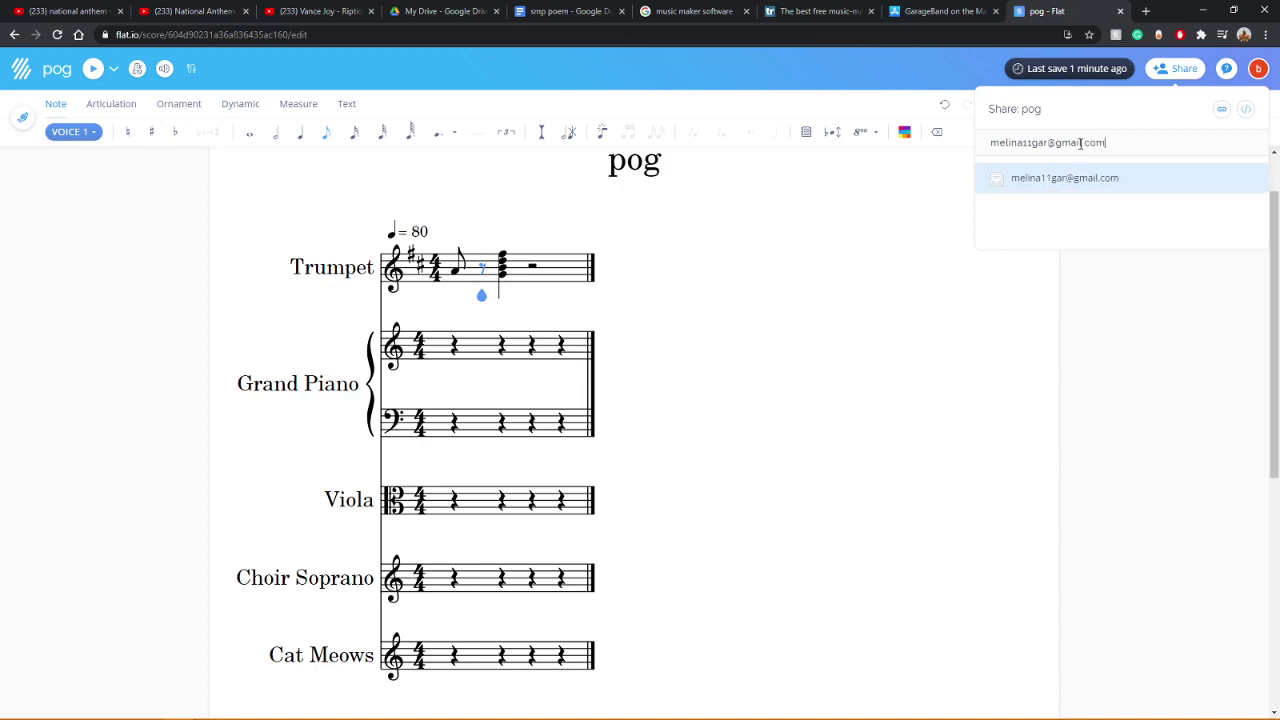
# Step: Invite the typed e-mail address, then pick a second suggested address and invite it too
pyautogui.press('Return')
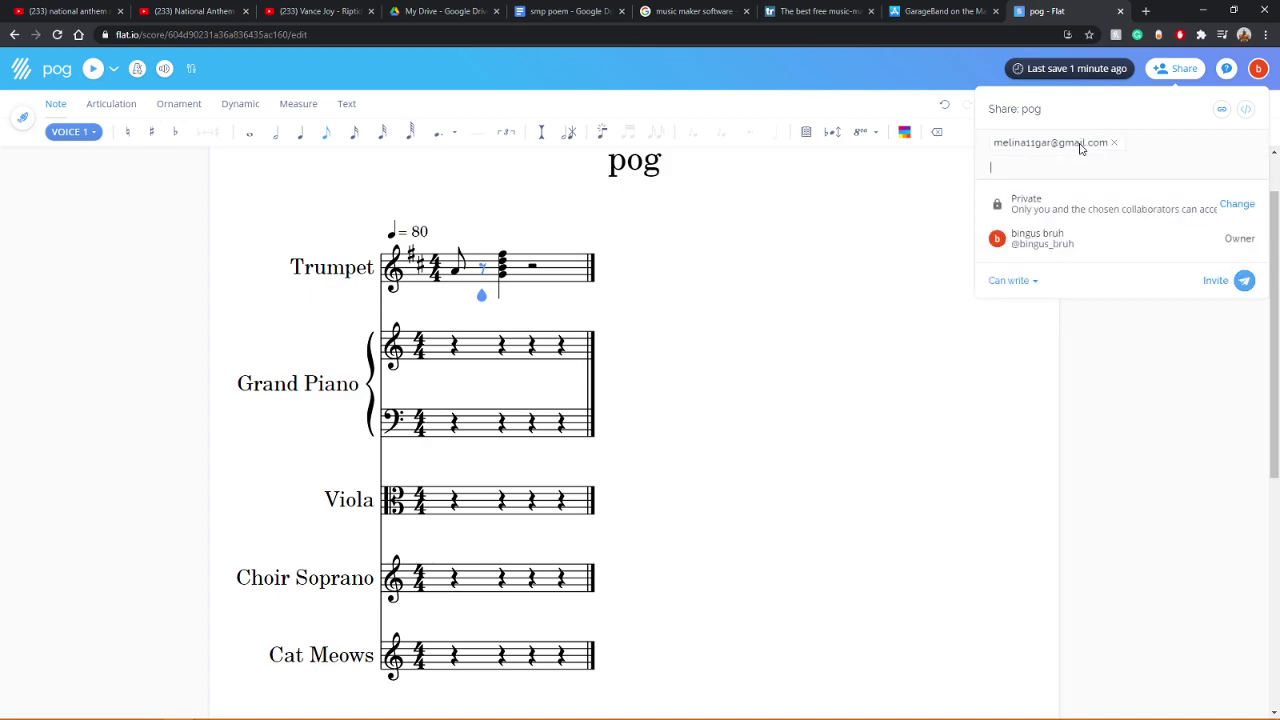
pyautogui.click(1243, 280)
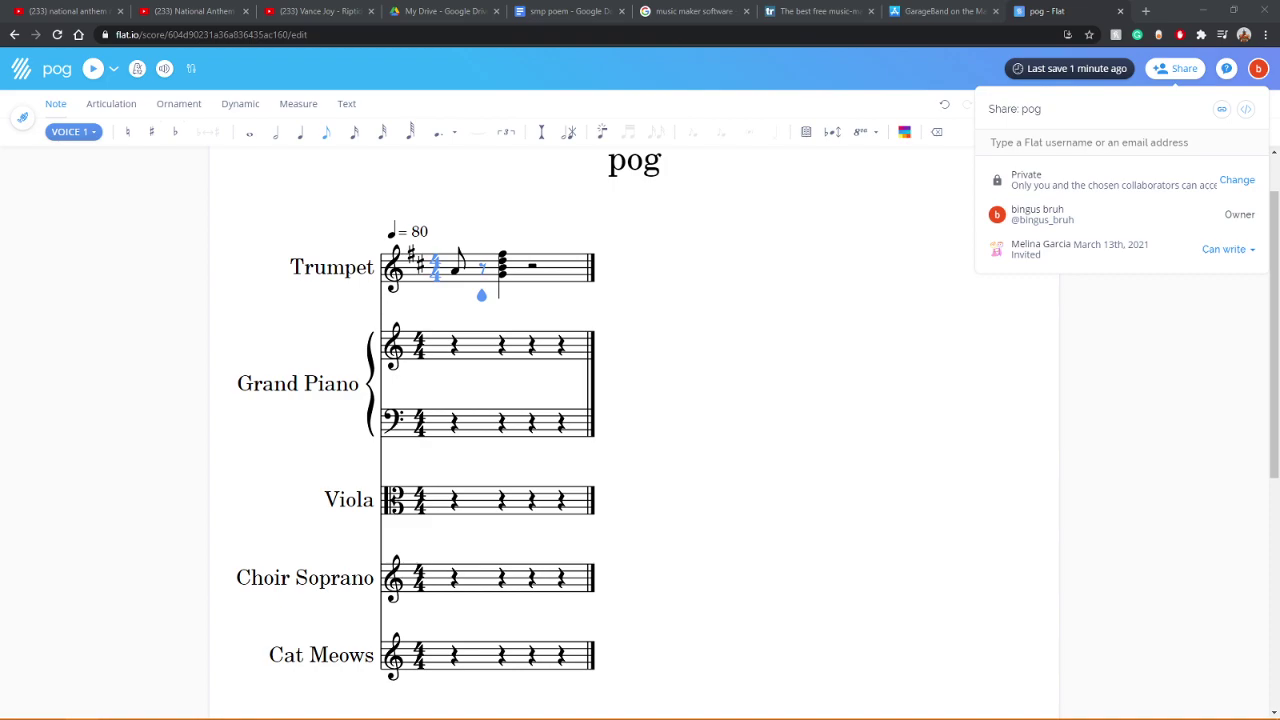
pyautogui.click(502, 422)
pyautogui.click(561, 345)
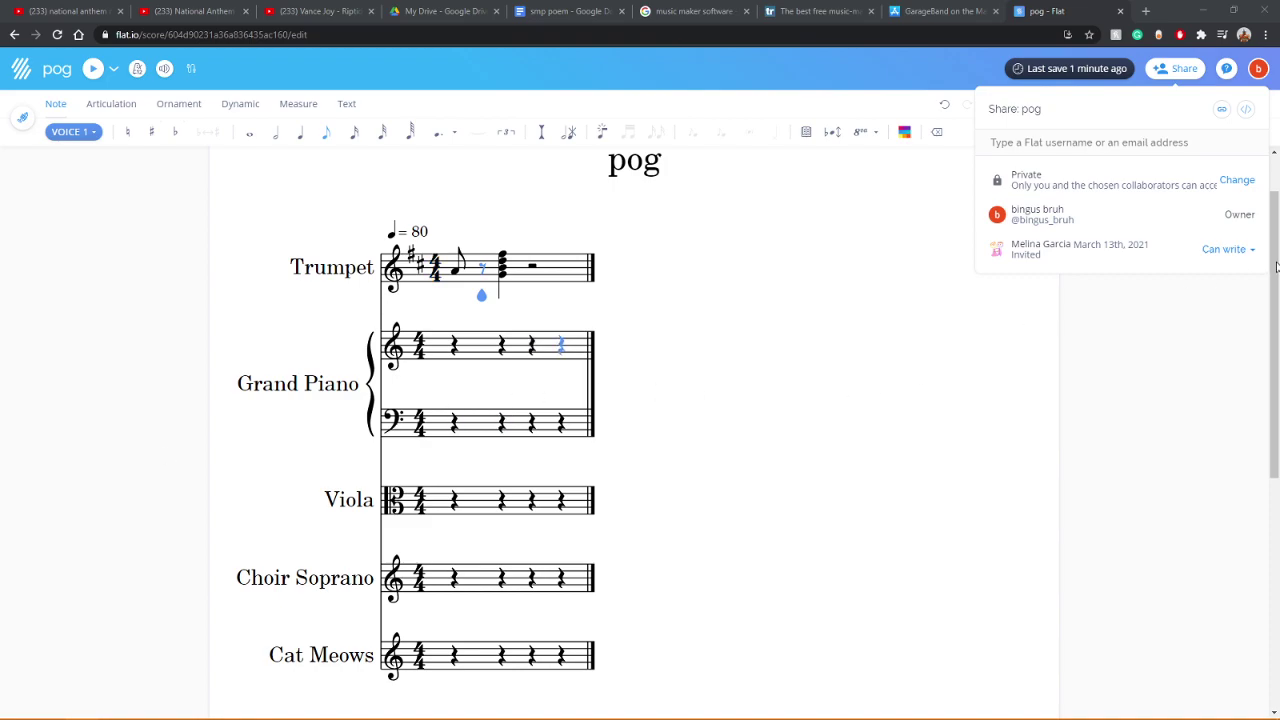
pyautogui.click(1098, 145)
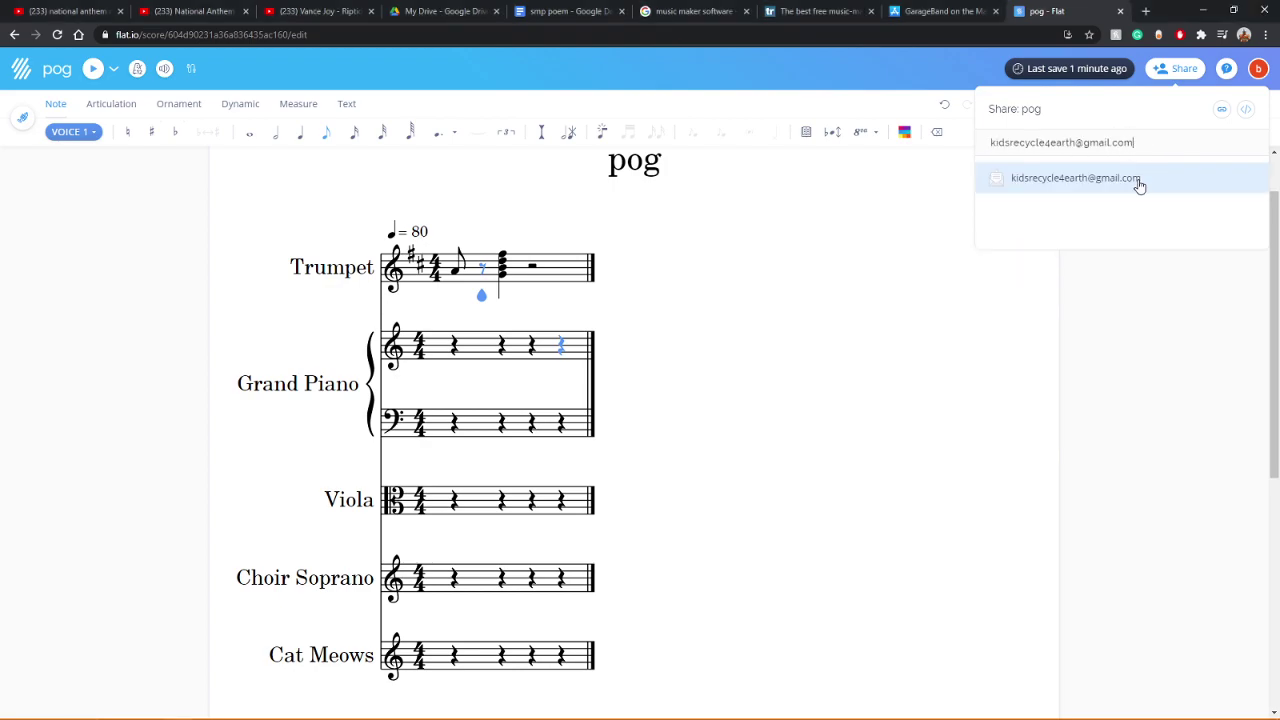
pyautogui.click(1125, 245)
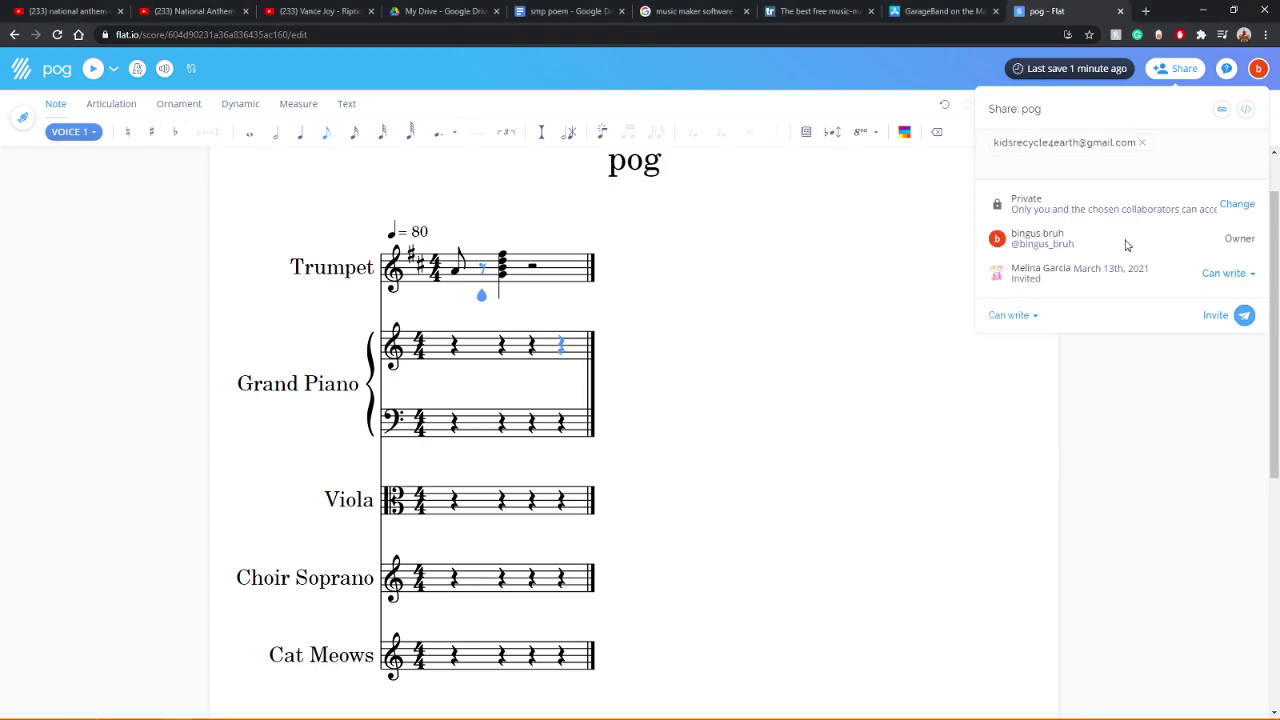
pyautogui.click(1240, 316)
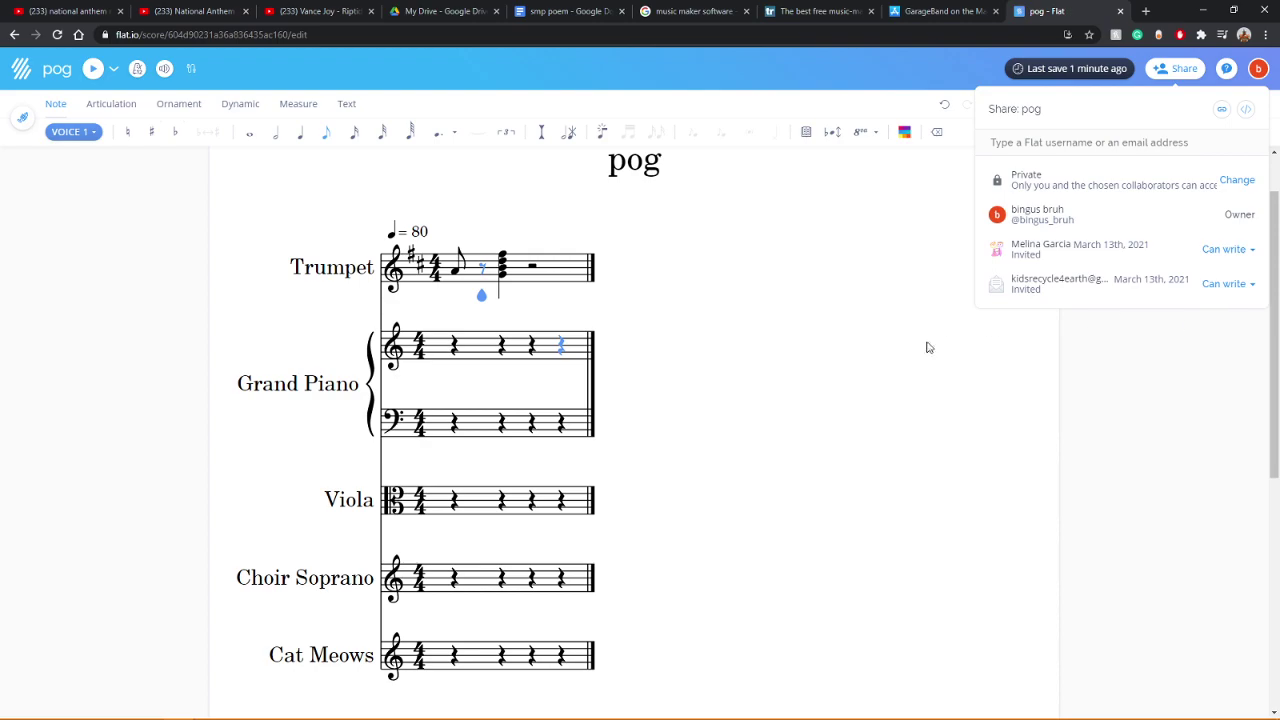
# Step: Keep the score Private, close sharing, and make the Trumpet chord a half note
pyautogui.click(1235, 181)
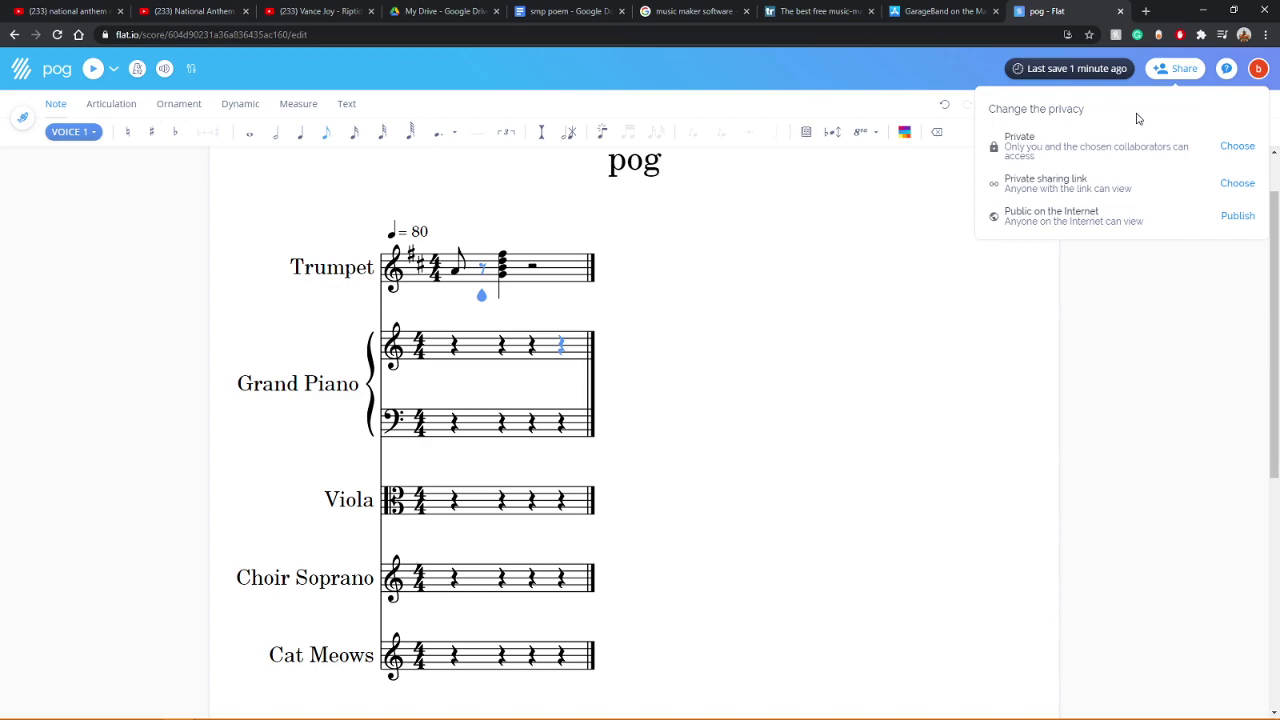
pyautogui.click(1240, 148)
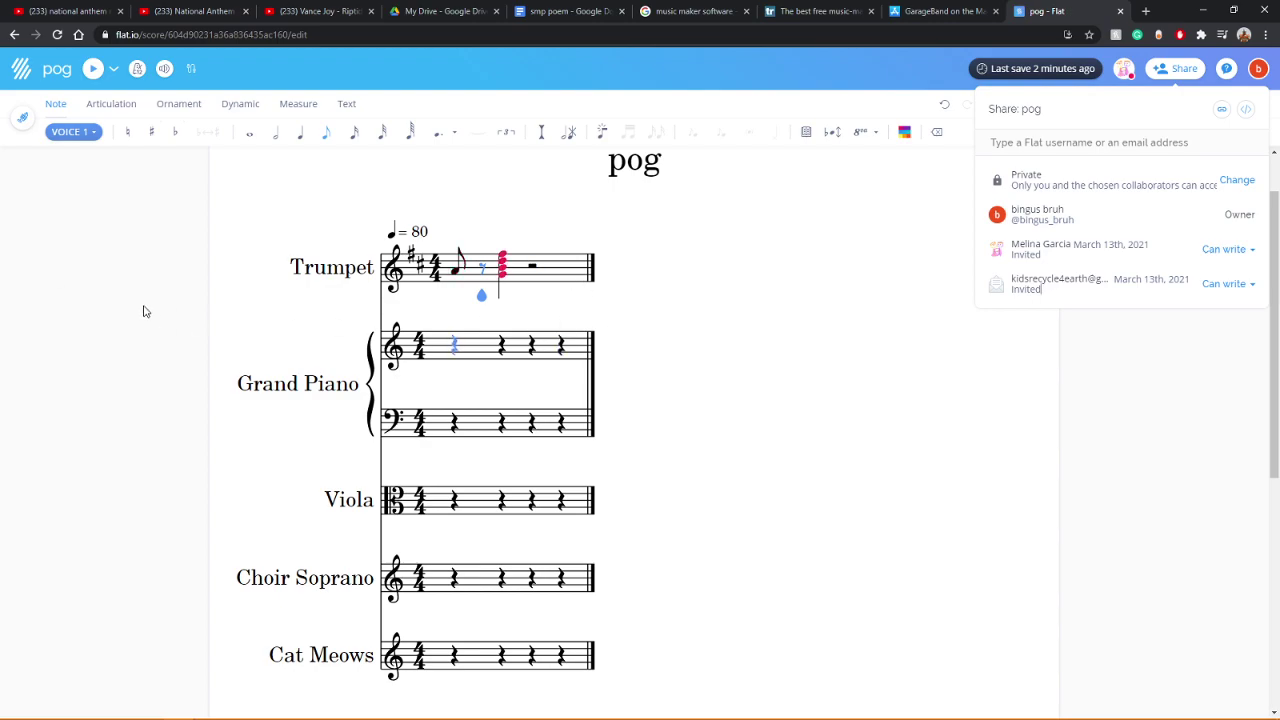
pyautogui.click(1210, 400)
pyautogui.press('6')
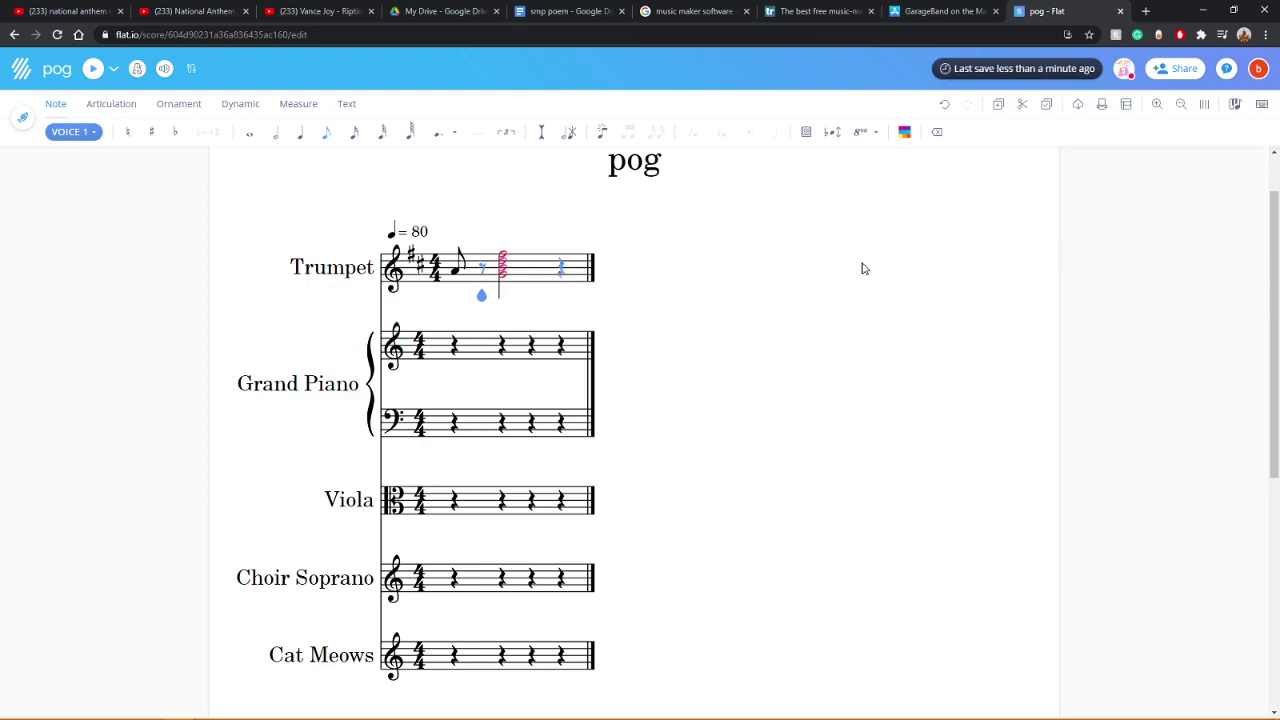
# Step: Add a second eighth note beamed to the first Trumpet note and play it back
pyautogui.press('Left')
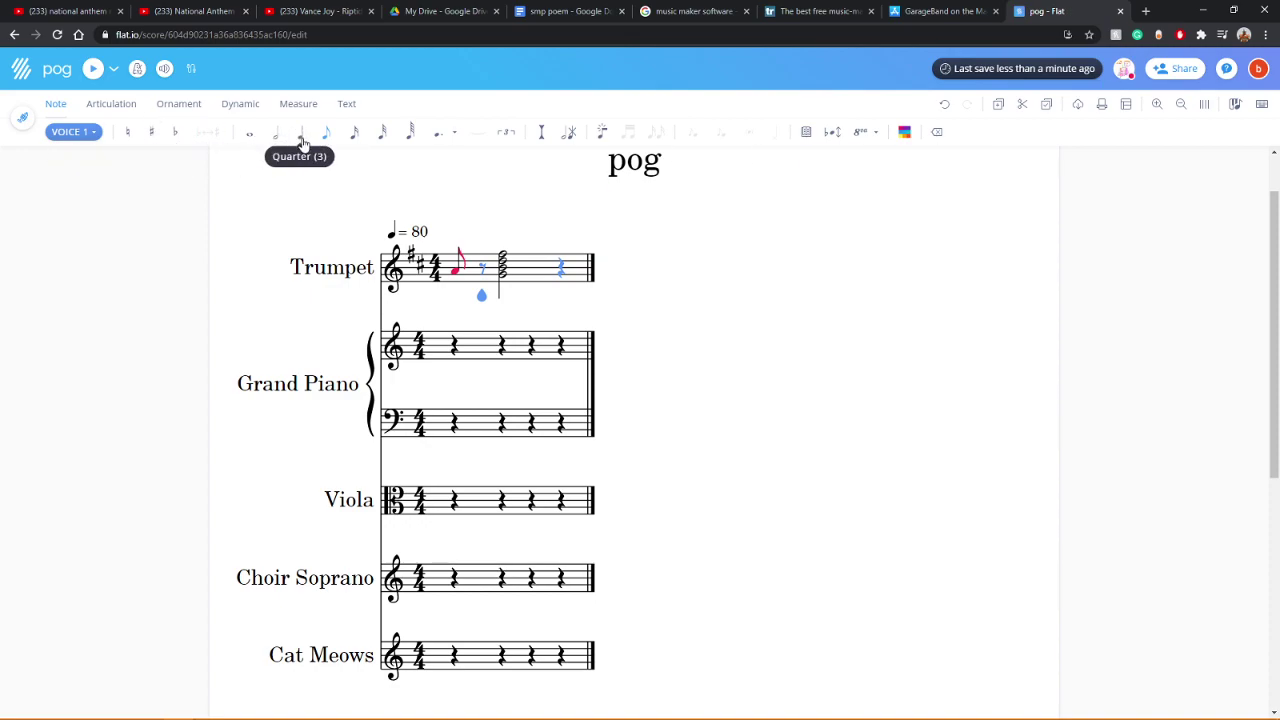
pyautogui.click(480, 267)
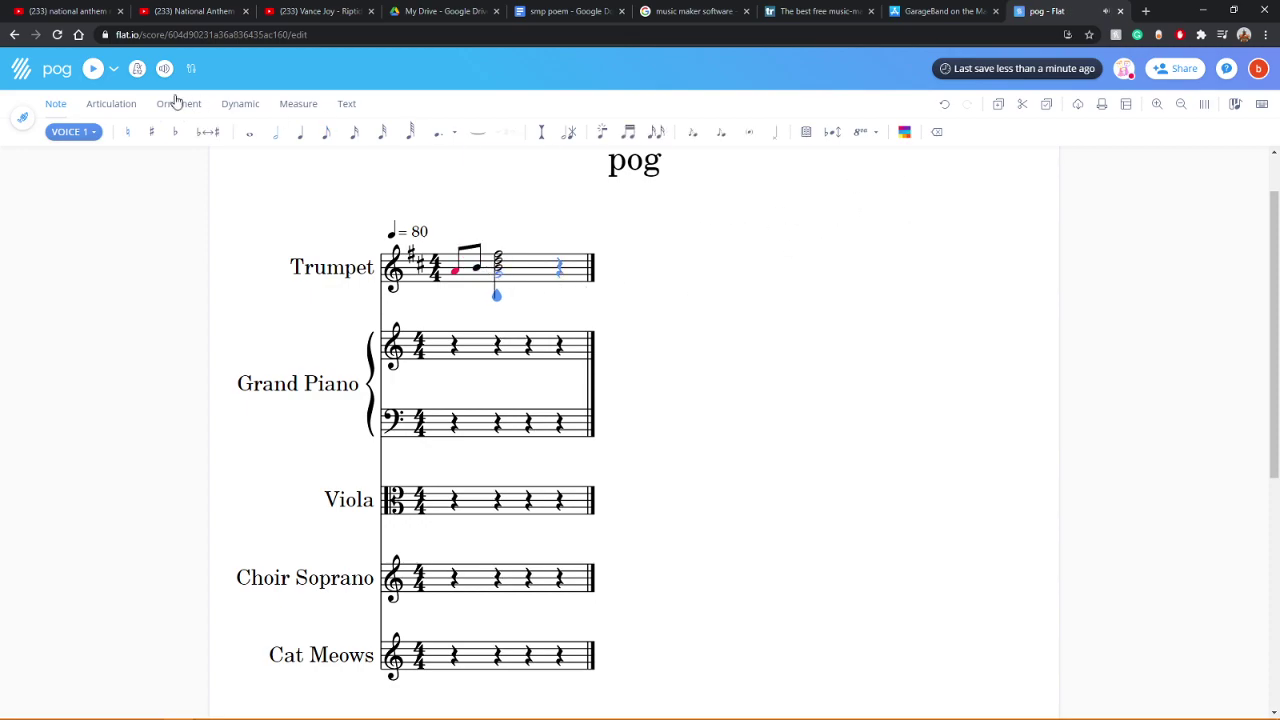
pyautogui.click(92, 68)
# Step: Add a second bar to every staff and enter a quarter note G at its start
pyautogui.click(553, 280)
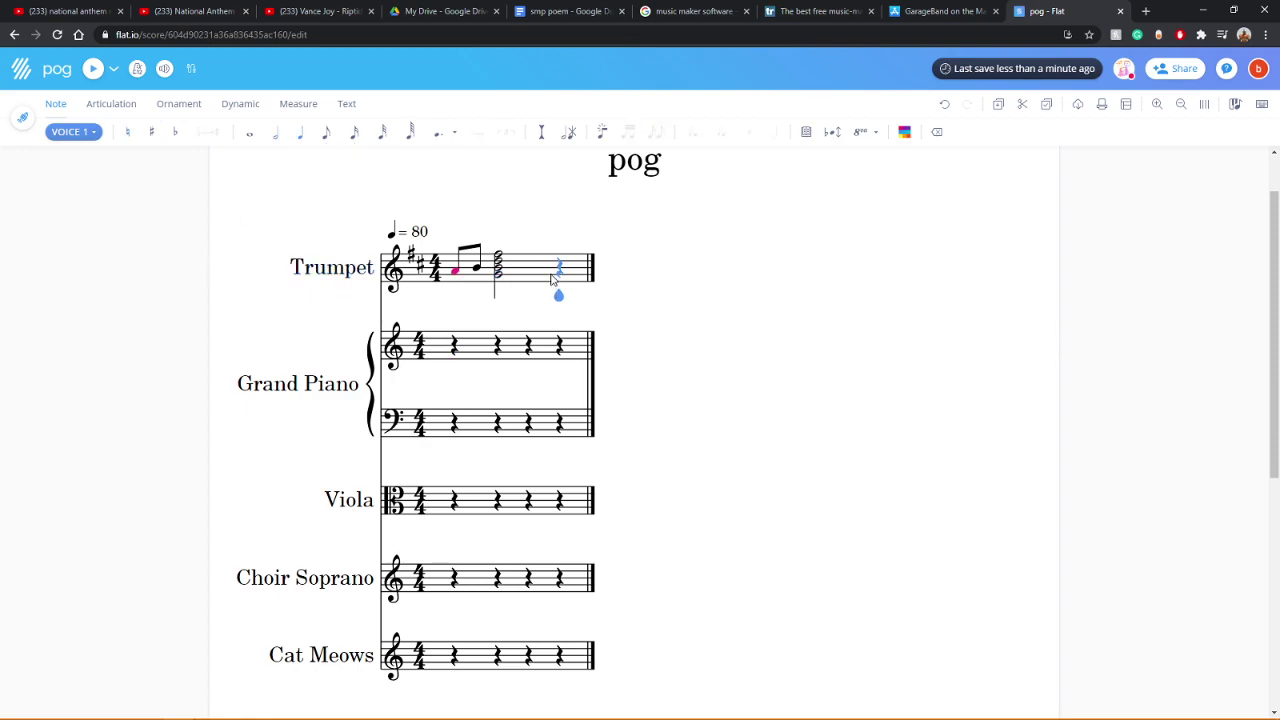
pyautogui.press('j')
pyautogui.hotkey('ctrl', 'Return')
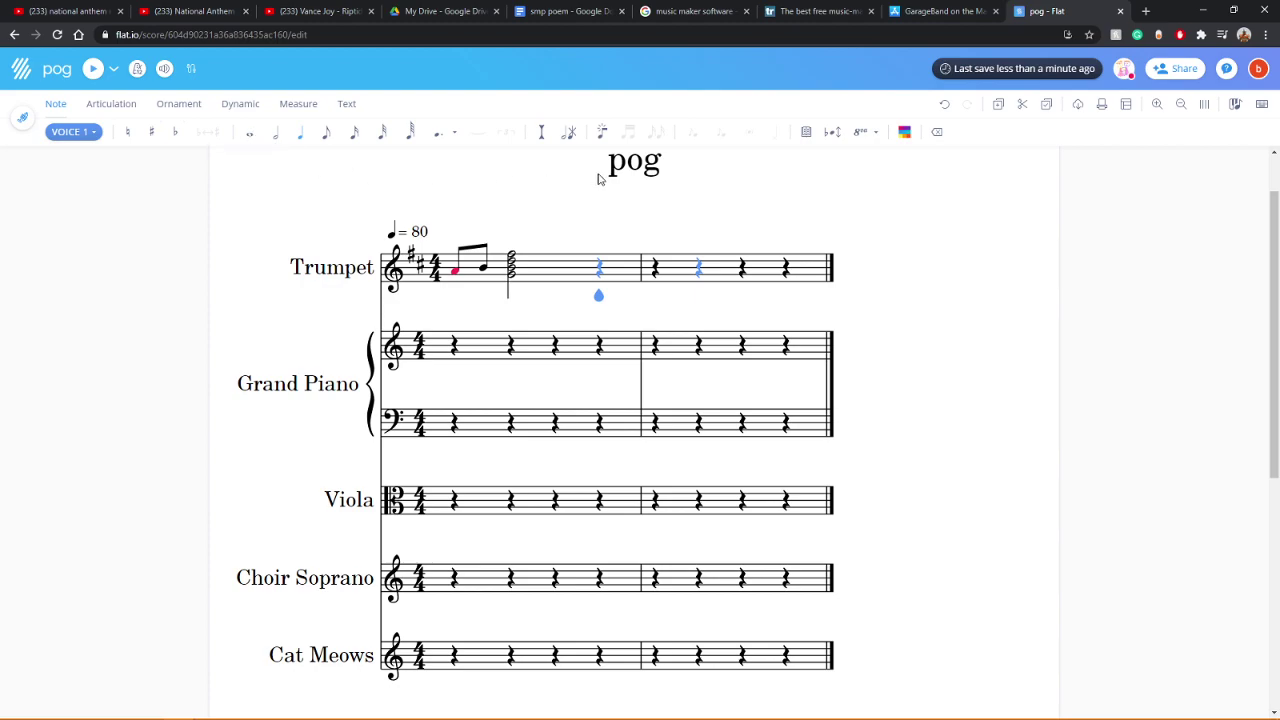
pyautogui.hotkey('ctrl', 'Right')
pyautogui.click(417, 232)
pyautogui.press('g')
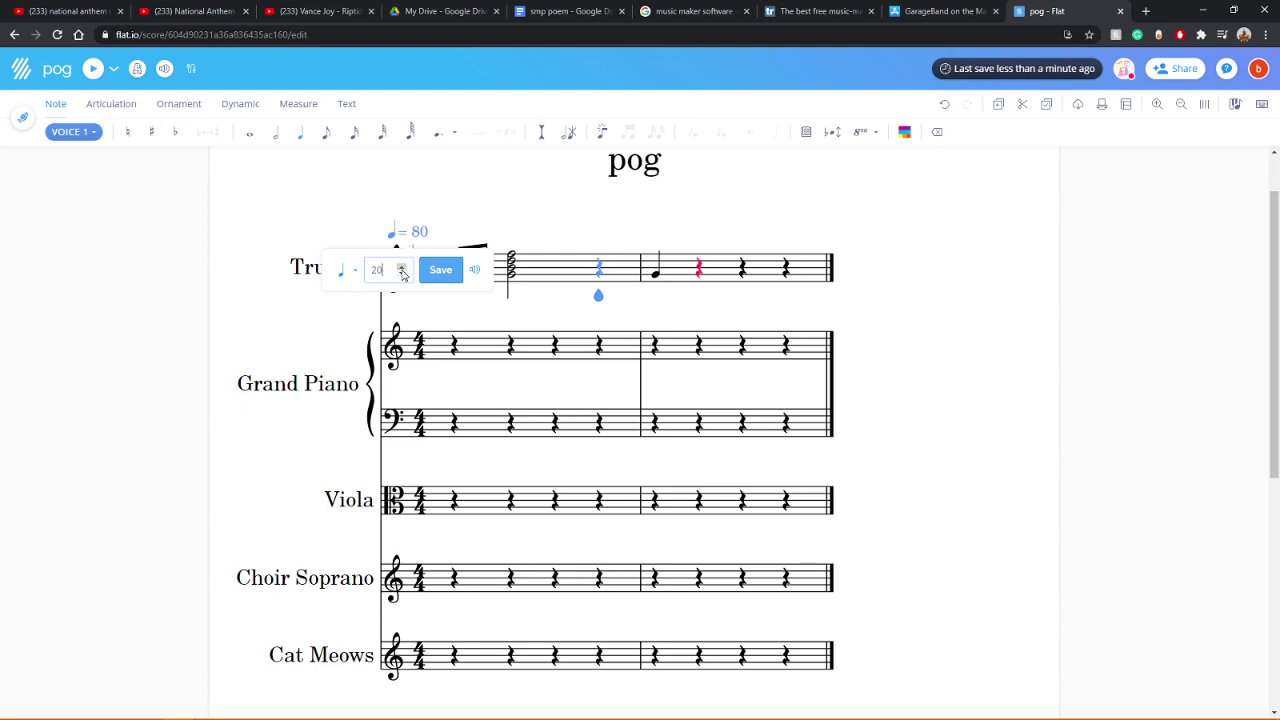
# Step: Confirm tempo 200 and add a quarter G on beat two of the Trumpet's bar two
pyautogui.press('Return')
pyautogui.press('g')
pyautogui.click(92, 70)
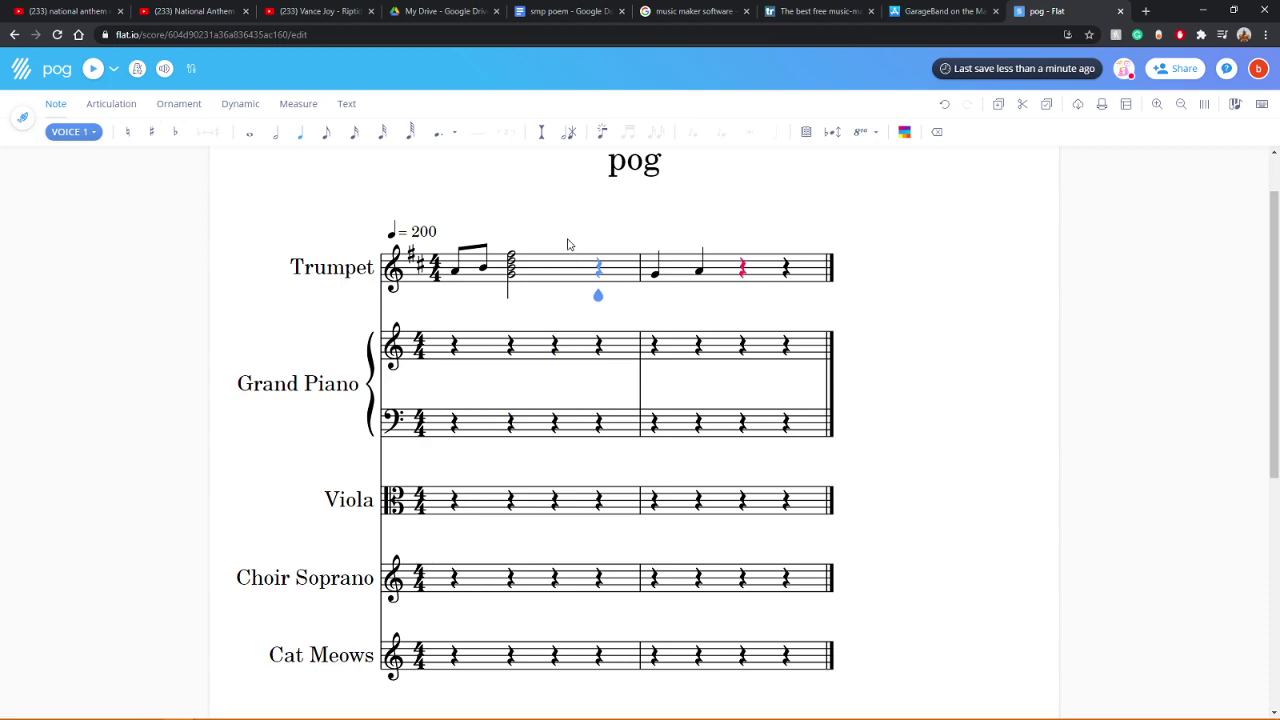
# Step: Build an F-G chord and a three-note chord in the Trumpet's second bar
pyautogui.press('f')
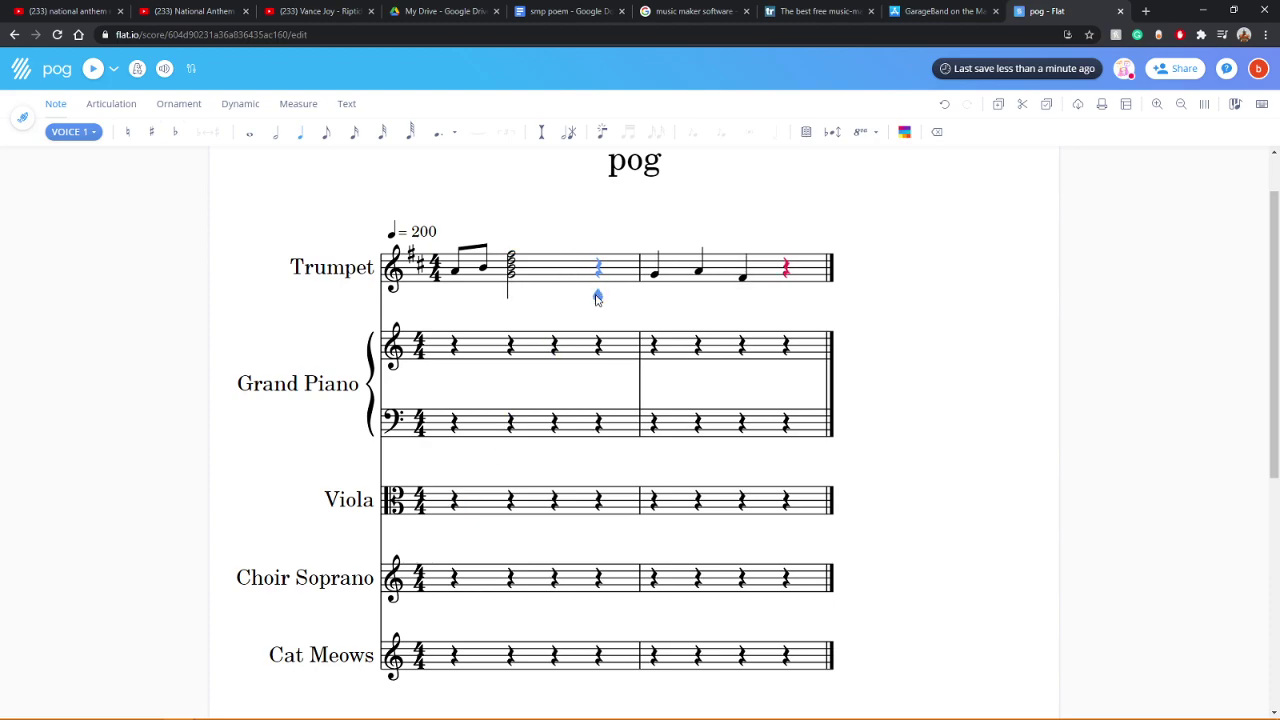
pyautogui.click(597, 294)
pyautogui.hotkey('shift', 'g')
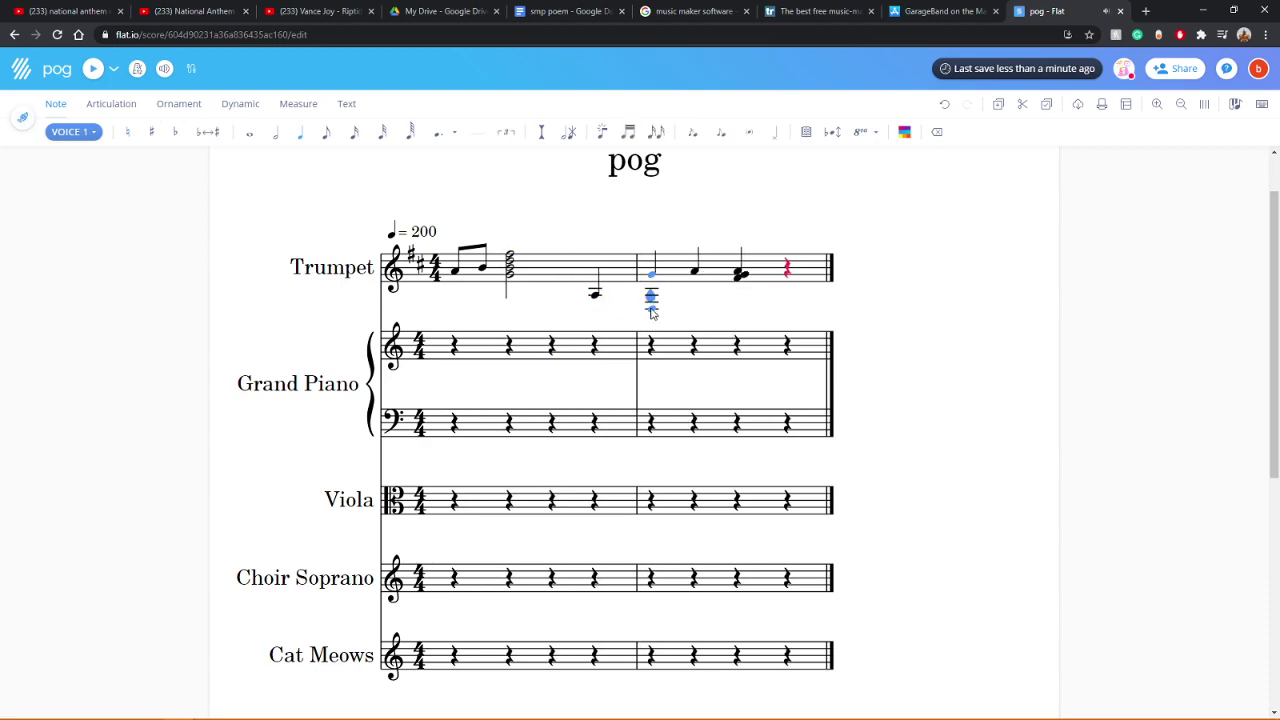
pyautogui.press('Left')
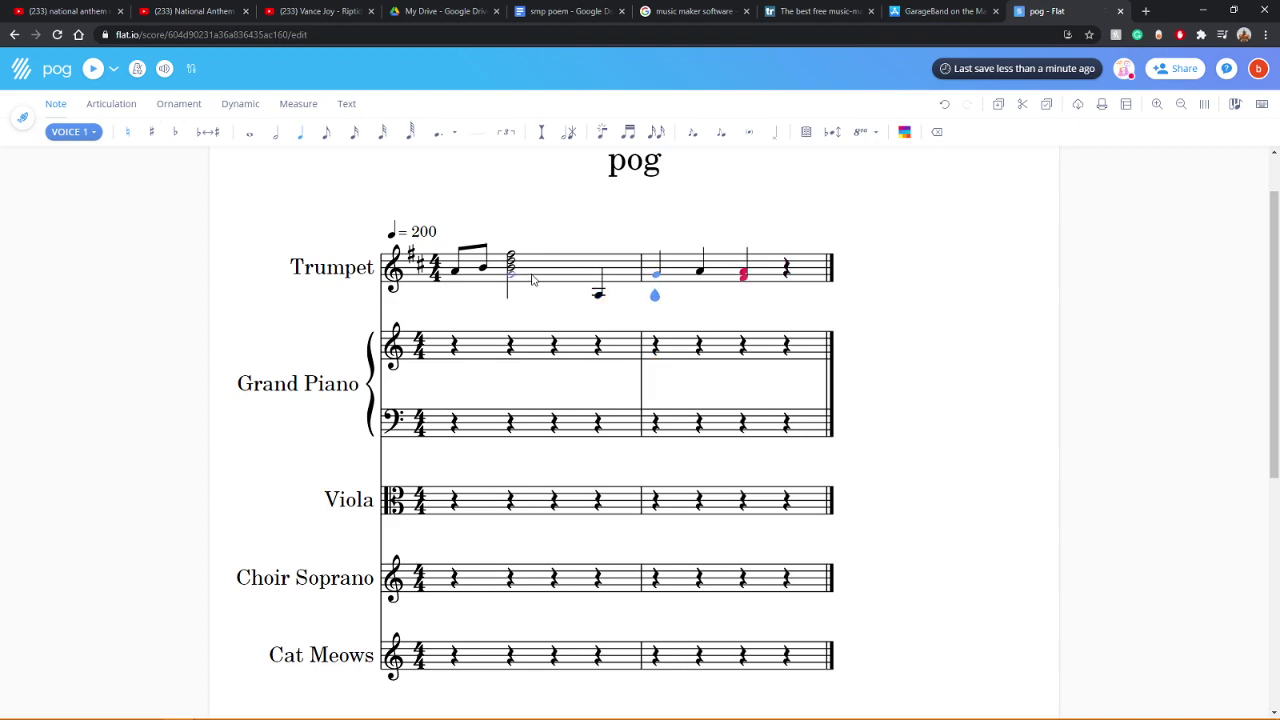
pyautogui.press('Right')
pyautogui.hotkey('shift', 'd')
pyautogui.hotkey('shift', 'f')
pyautogui.press('Left')
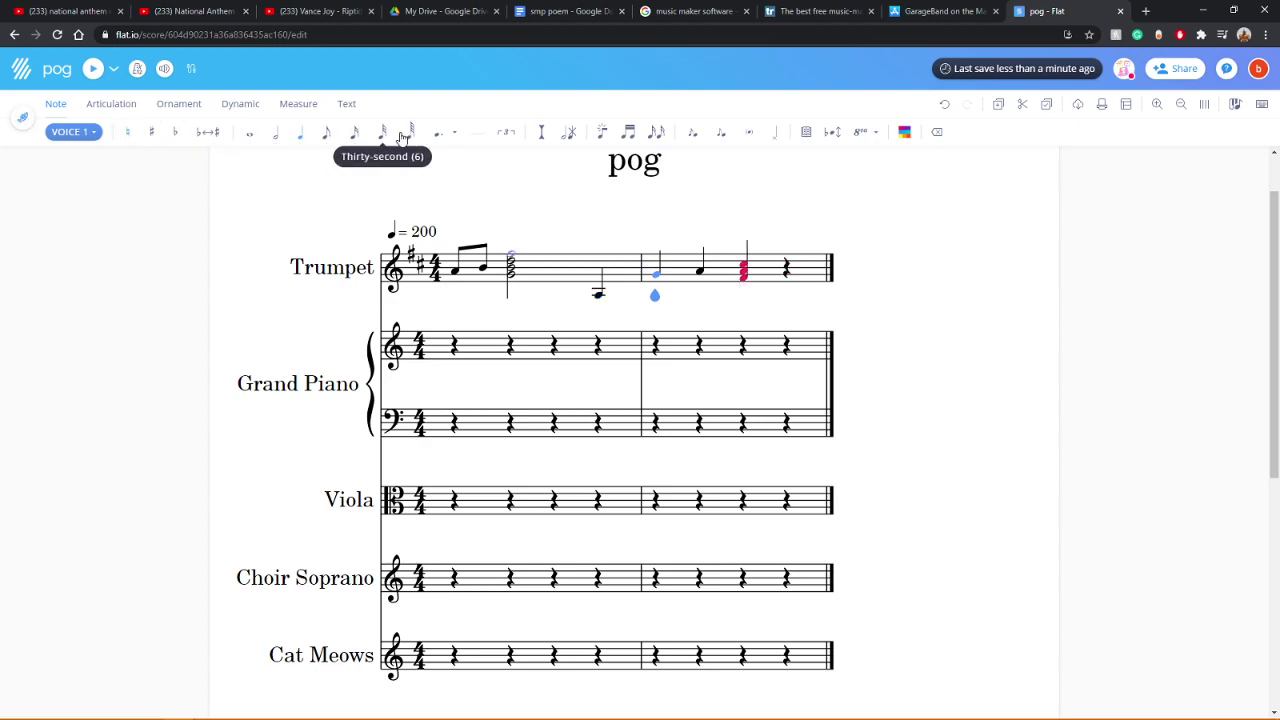
# Step: Fill the rest of bar two with eighth-duration notes and add a third bar to every staff
pyautogui.click(331, 137)
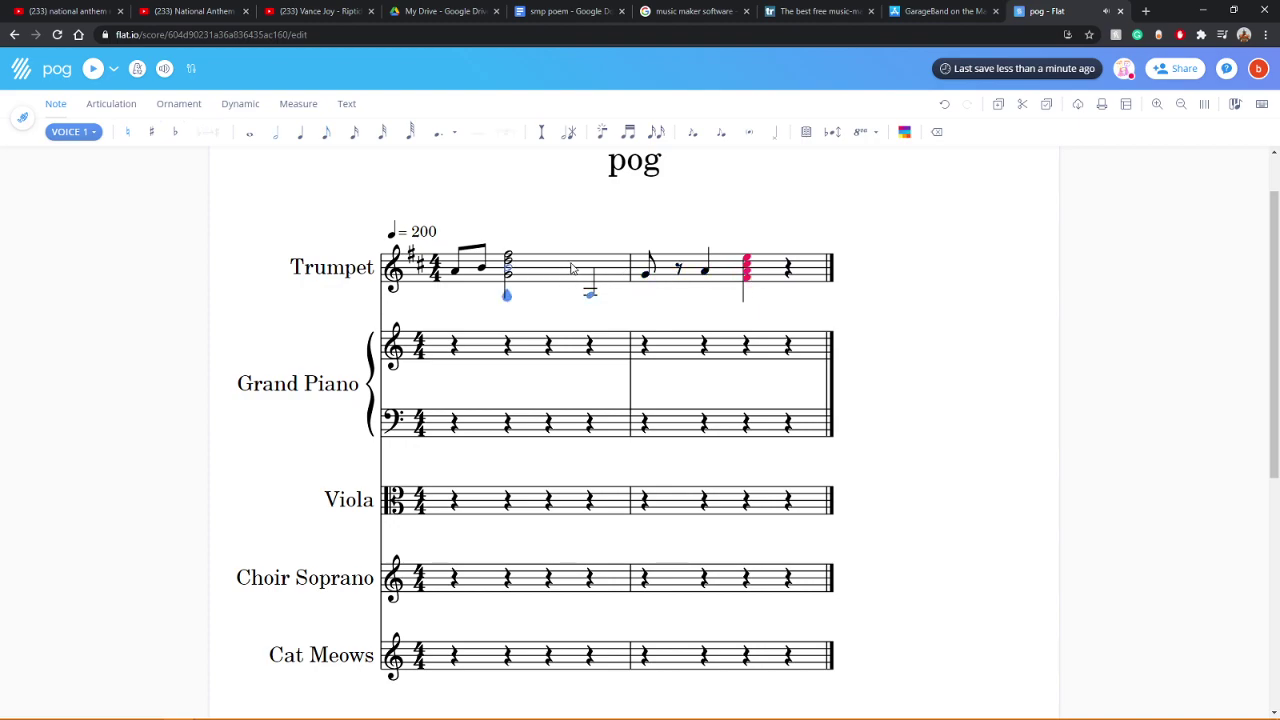
pyautogui.click(705, 279)
pyautogui.click(753, 280)
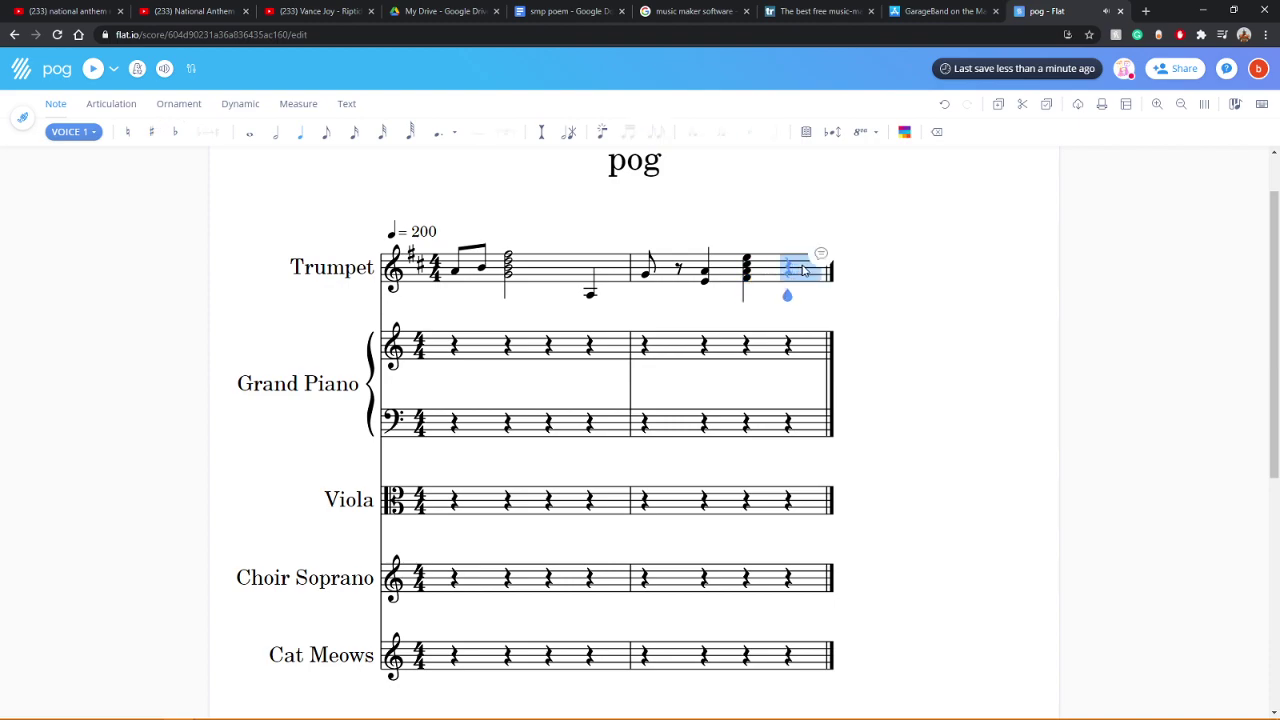
pyautogui.click(788, 287)
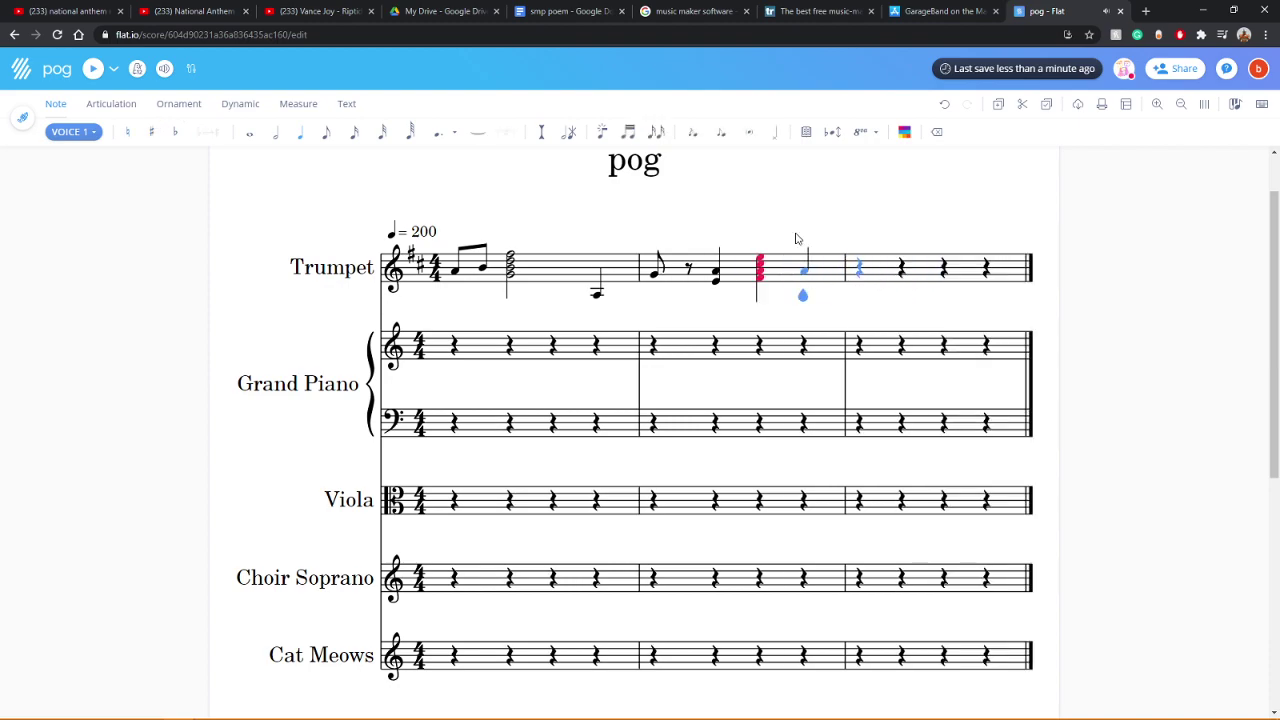
pyautogui.click(94, 70)
# Step: Change the tempo to 400 and play the score at that speed
pyautogui.click(94, 70)
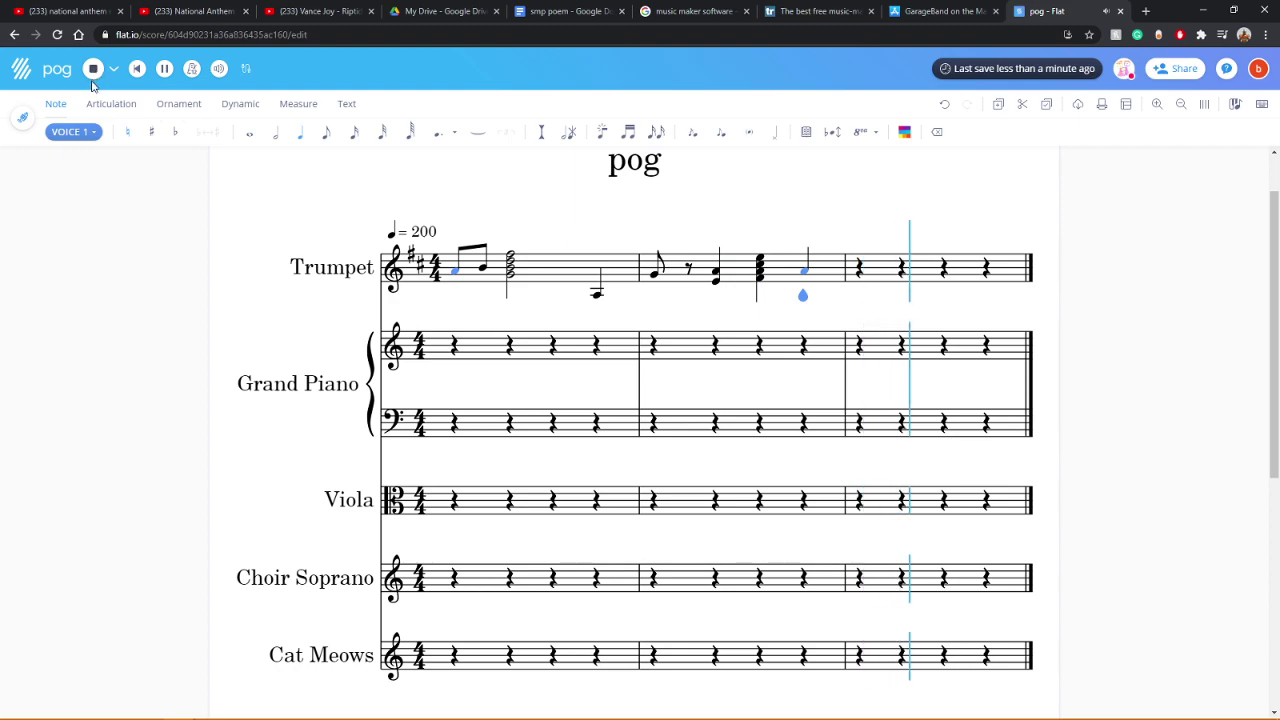
pyautogui.click(455, 268)
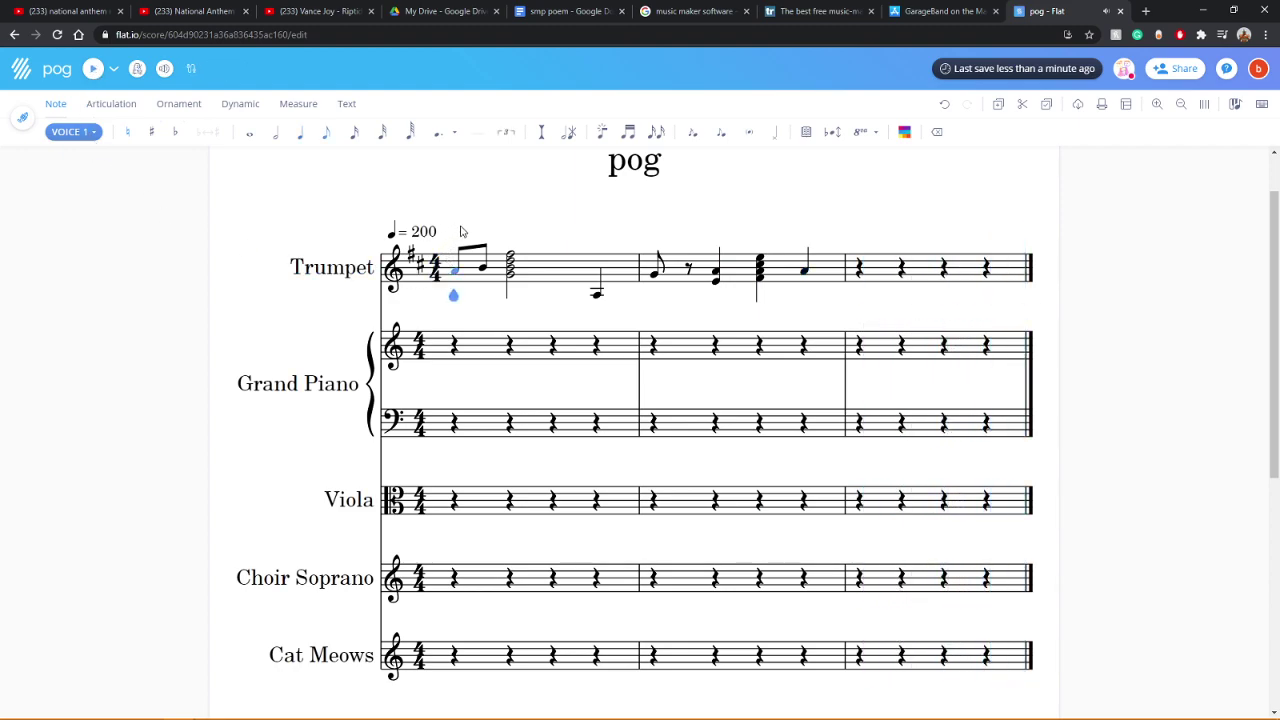
pyautogui.click(93, 70)
pyautogui.click(420, 234)
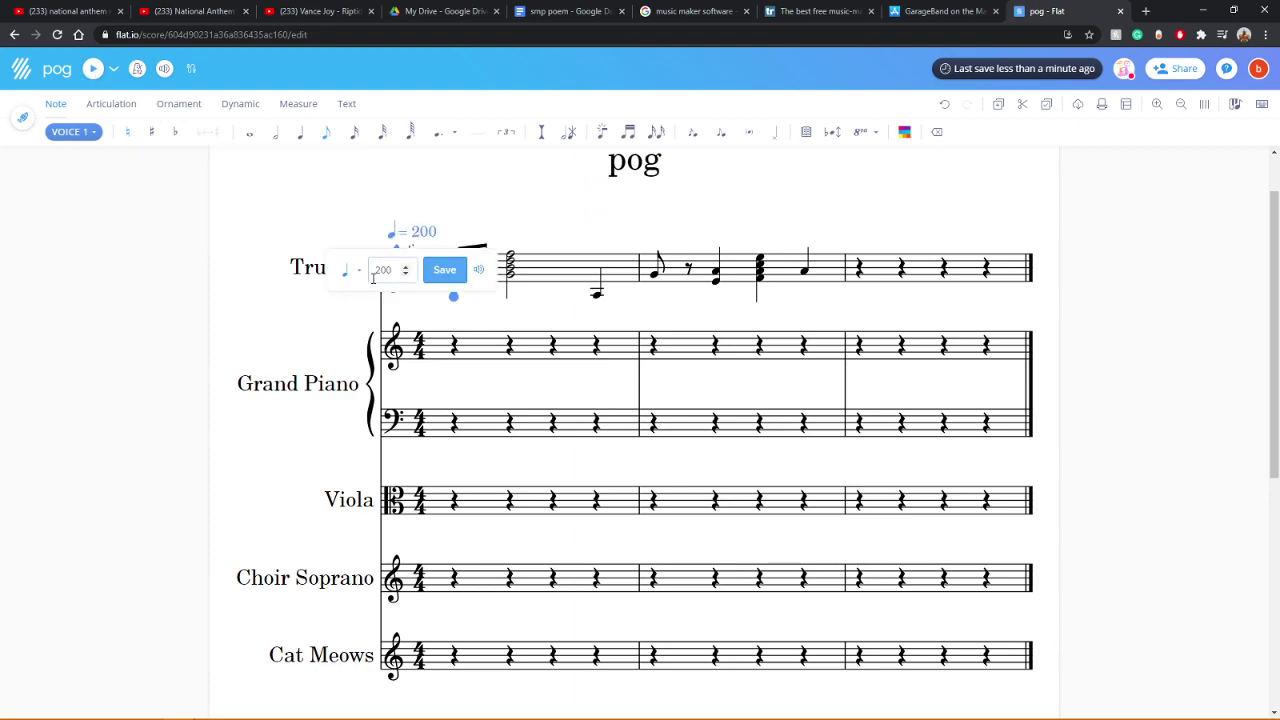
pyautogui.write('4')
pyautogui.click(444, 270)
pyautogui.click(92, 68)
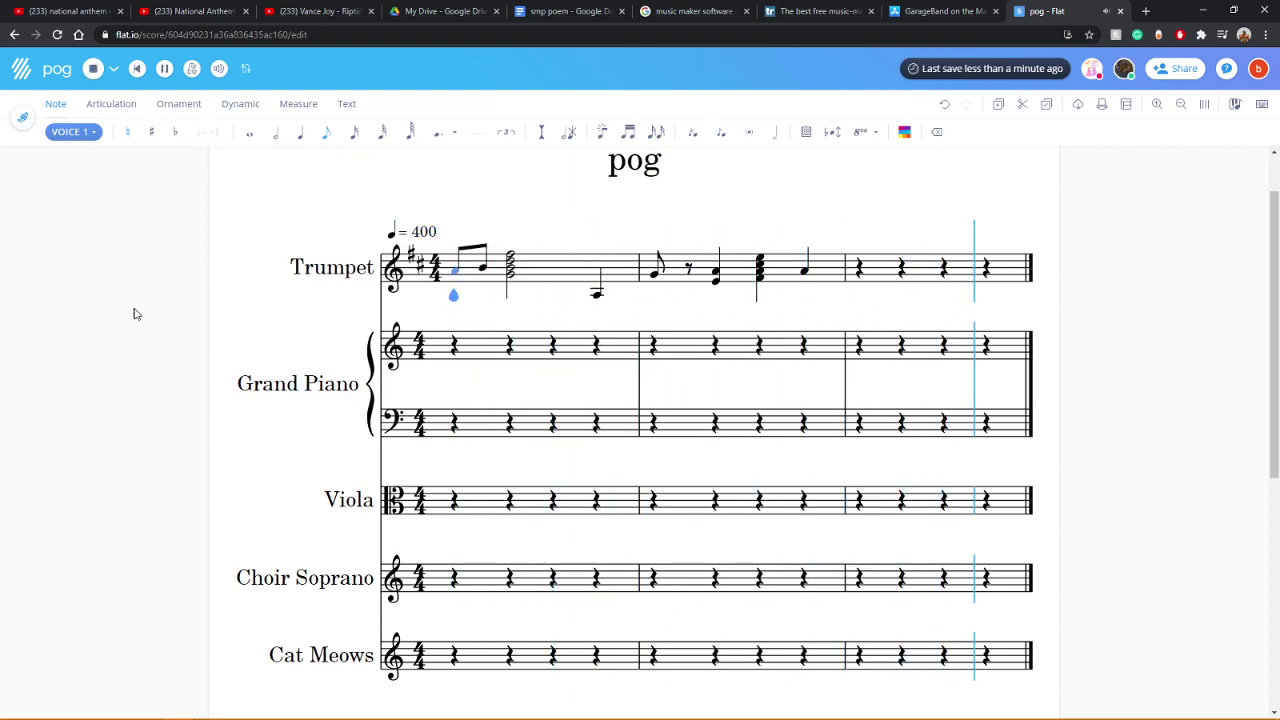
# Step: Try a tempo of 800, settle on the 500 maximum, and play it back
pyautogui.click(425, 231)
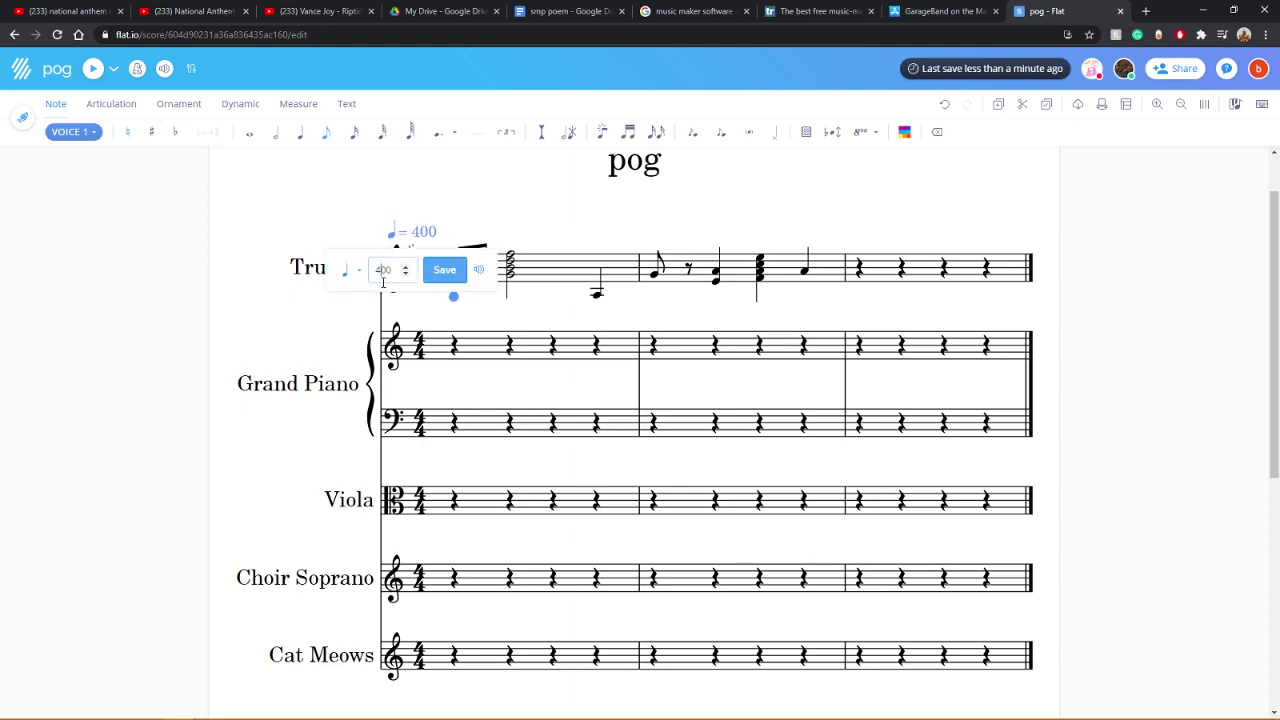
pyautogui.click(442, 271)
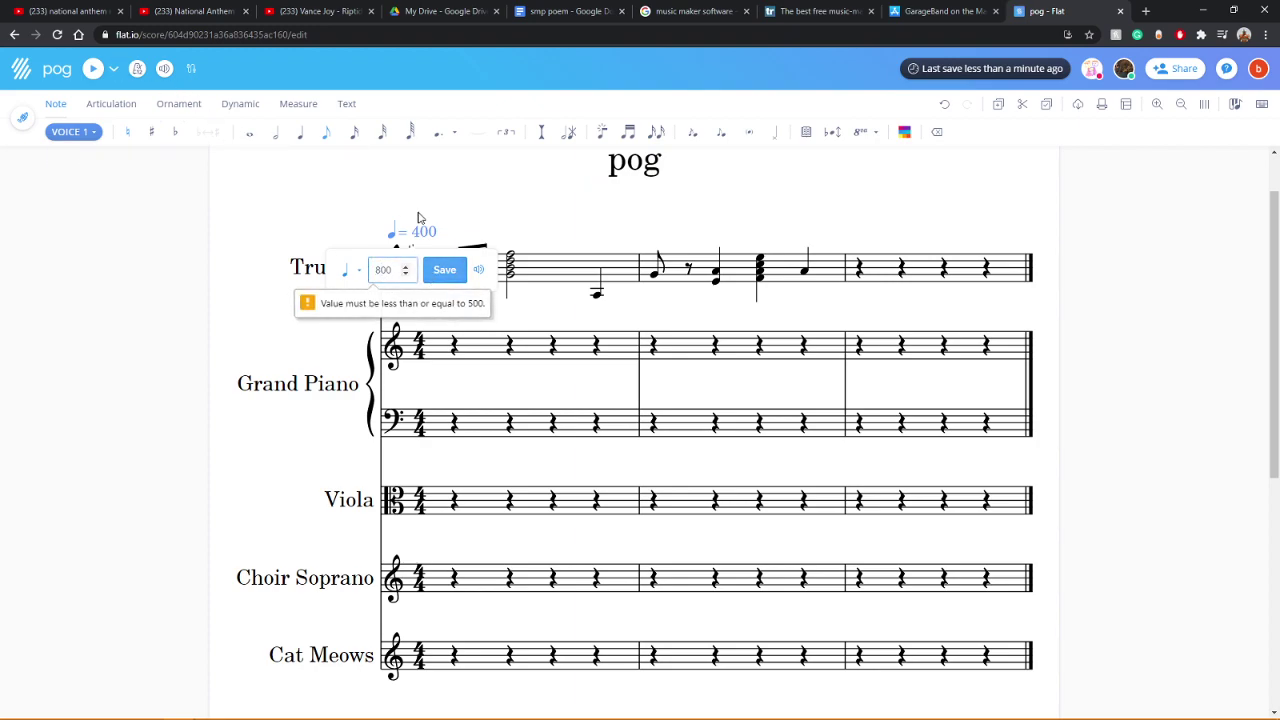
pyautogui.press('BackSpace')
pyautogui.write('5')
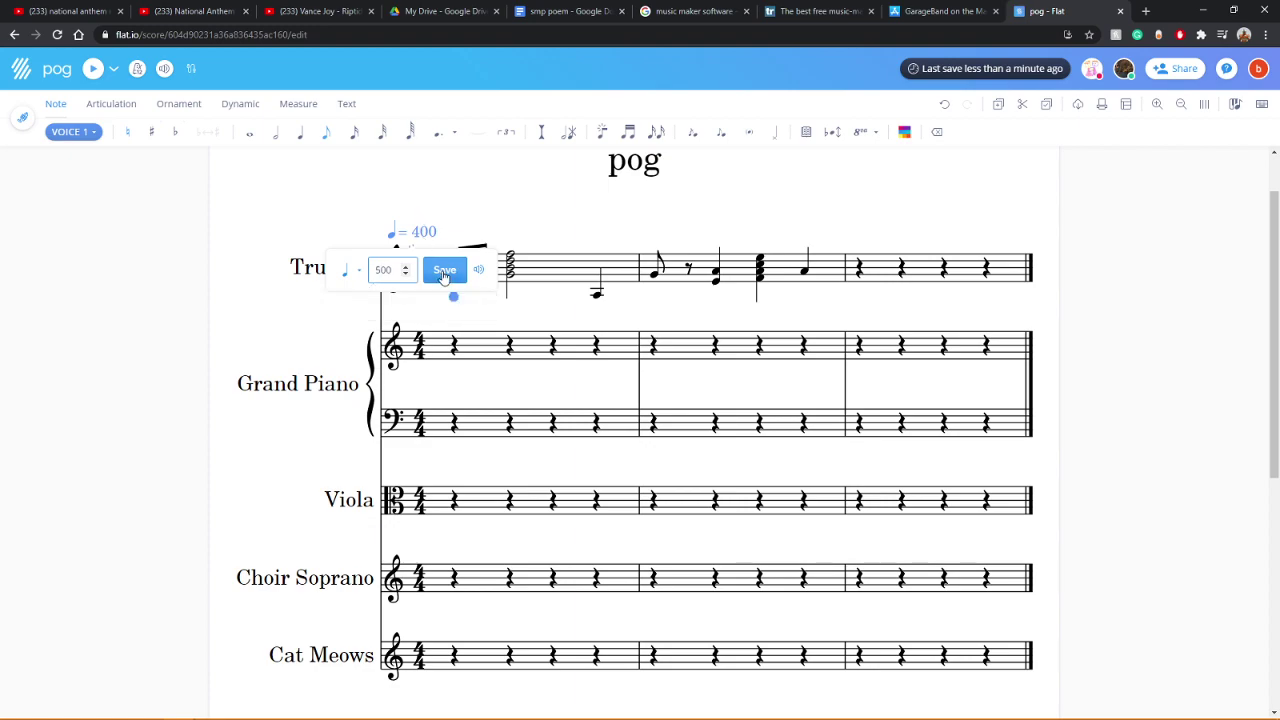
pyautogui.press('Return')
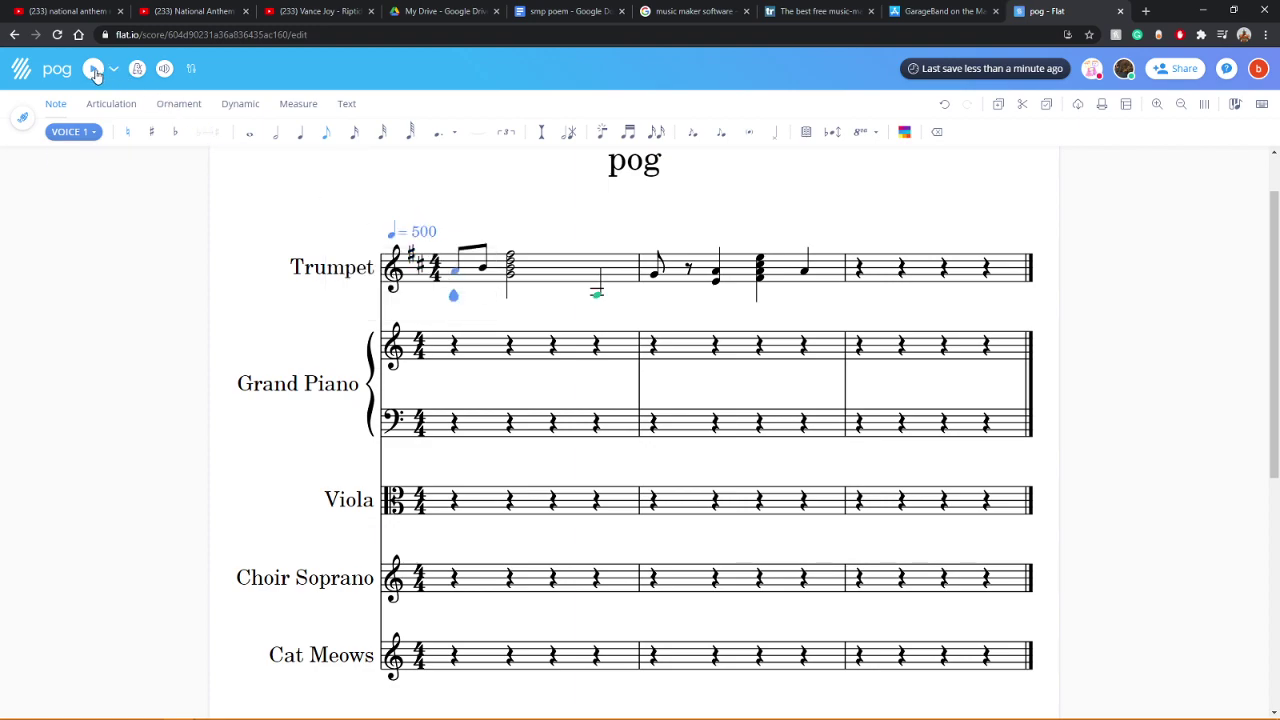
pyautogui.click(93, 70)
# Step: Set the tempo back to 200 and play the score
pyautogui.click(428, 236)
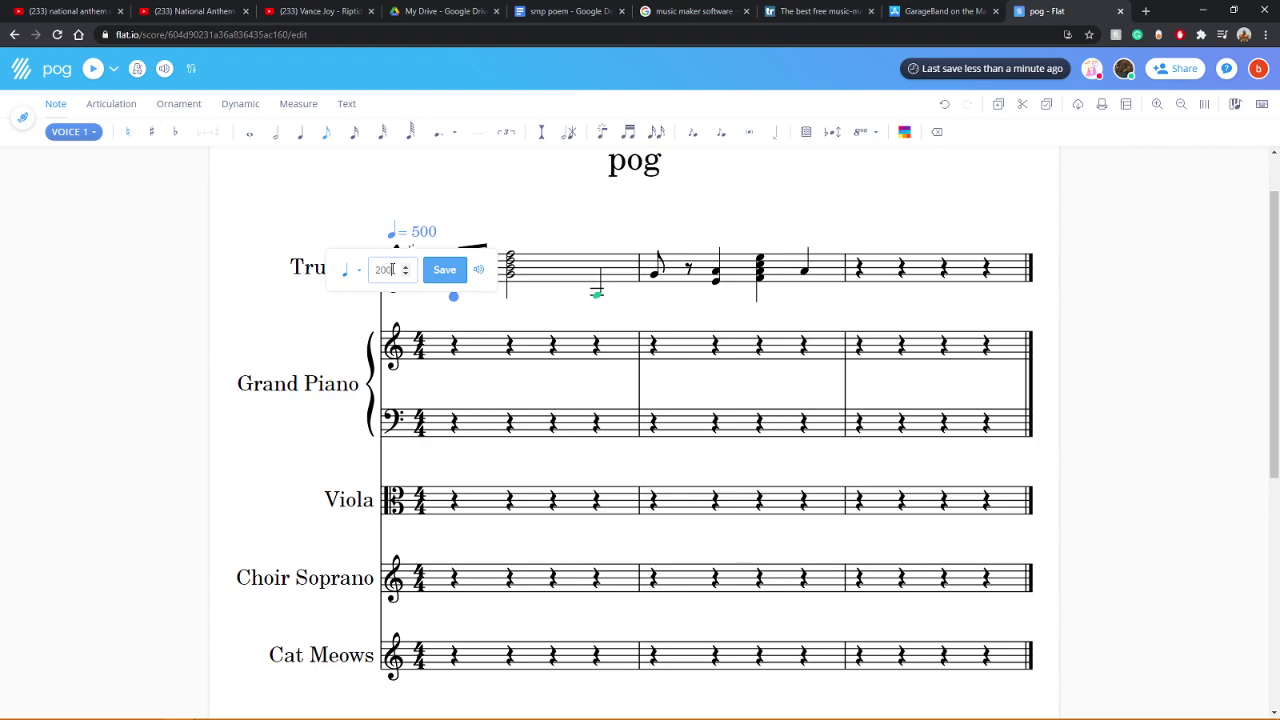
pyautogui.write('200')
pyautogui.press('Return')
pyautogui.click(95, 68)
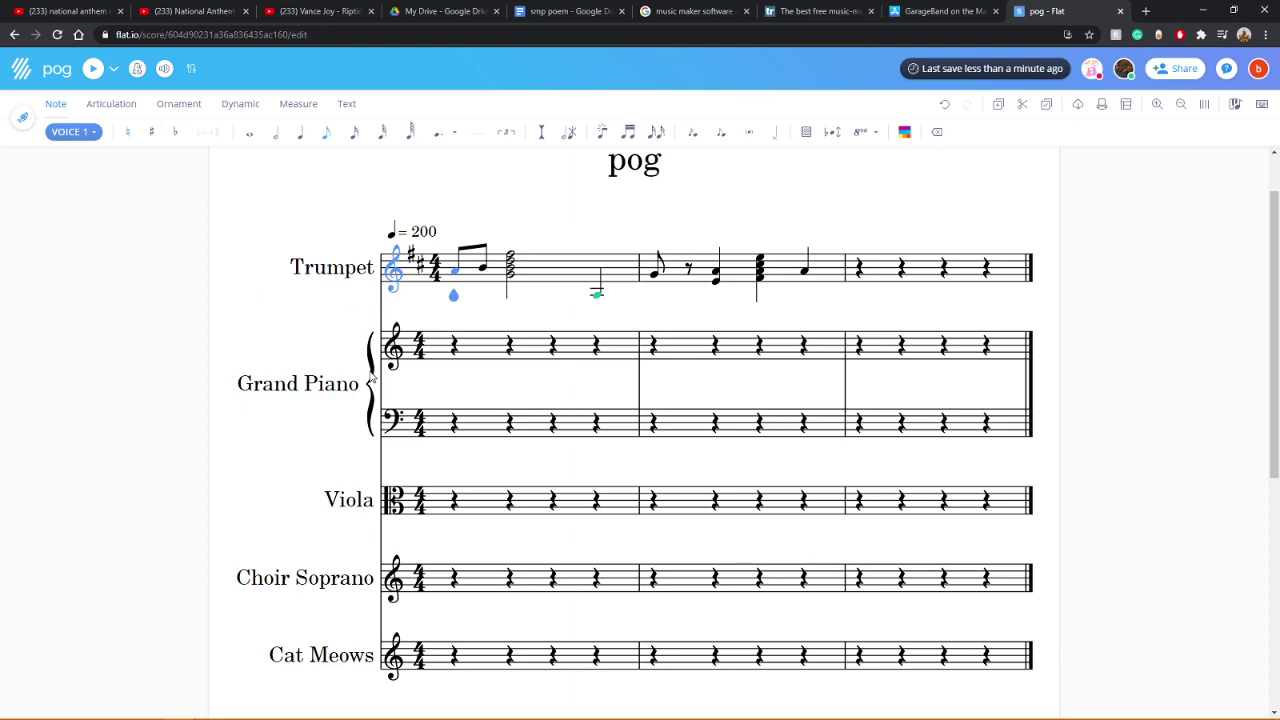
pyautogui.click(466, 348)
pyautogui.press('Left')
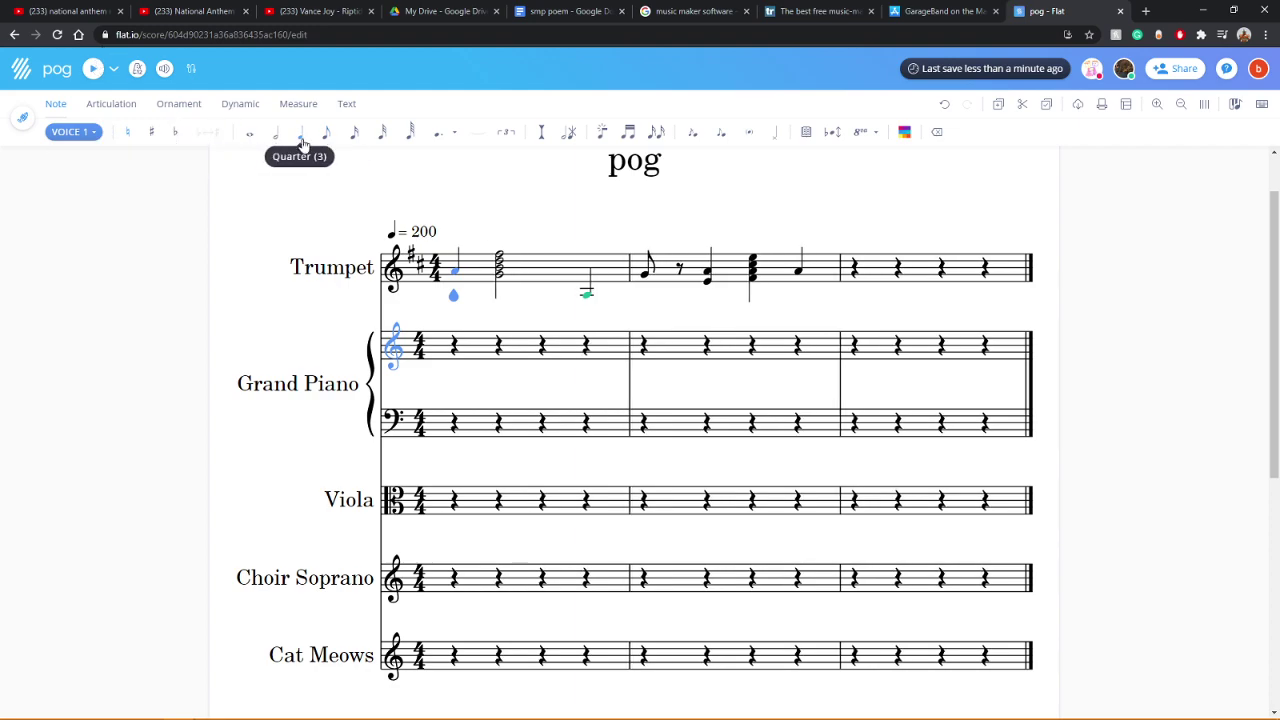
pyautogui.click(468, 349)
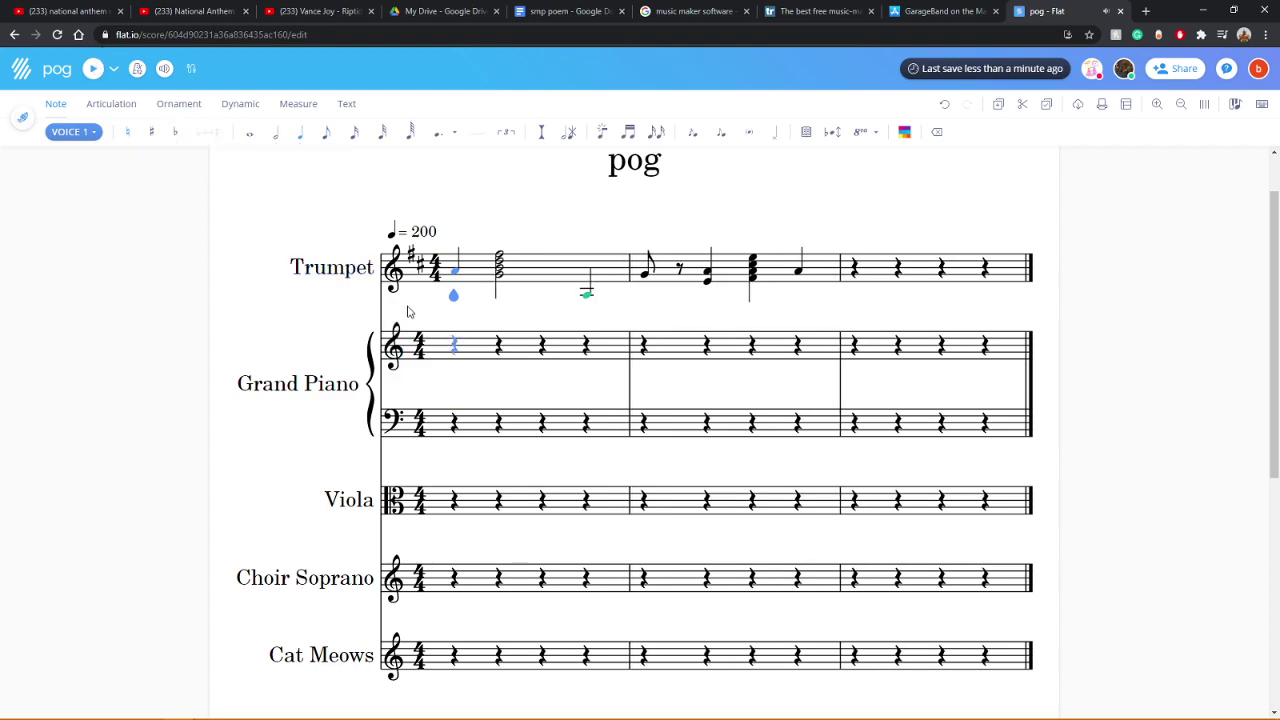
pyautogui.click(93, 68)
pyautogui.click(946, 106)
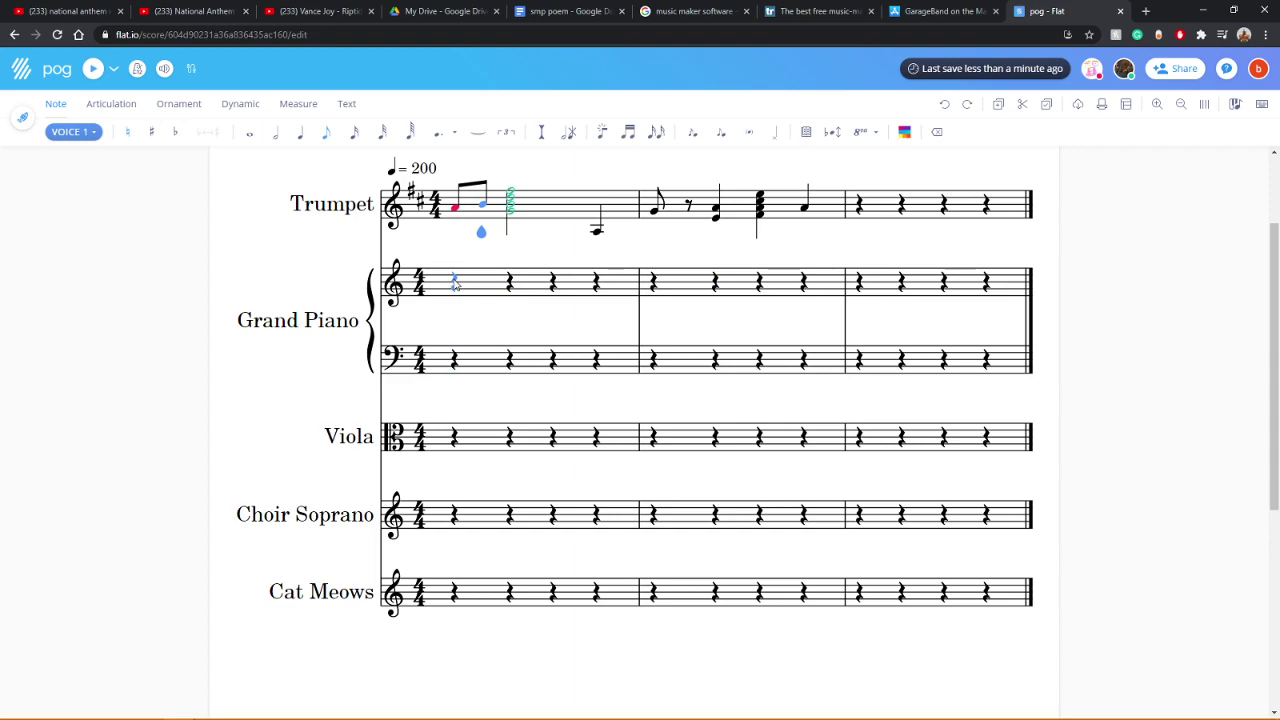
pyautogui.moveTo(455, 283); pyautogui.dragTo(504, 297)
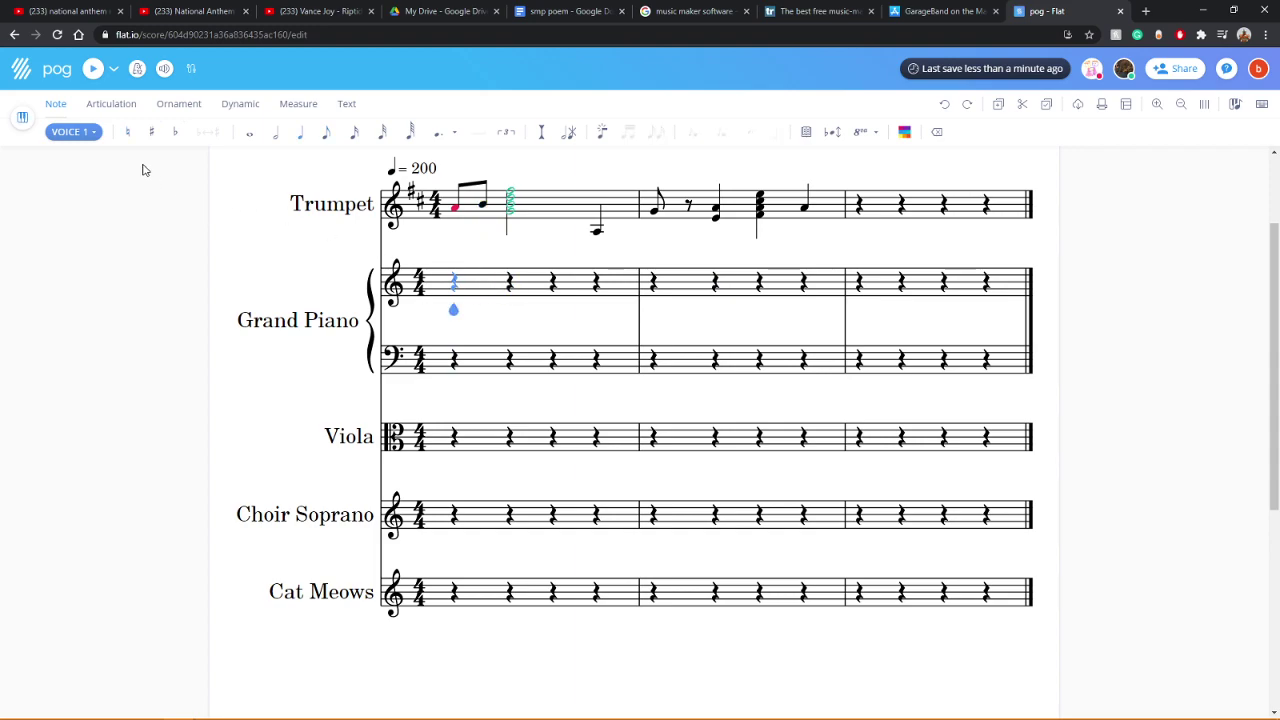
pyautogui.click(92, 70)
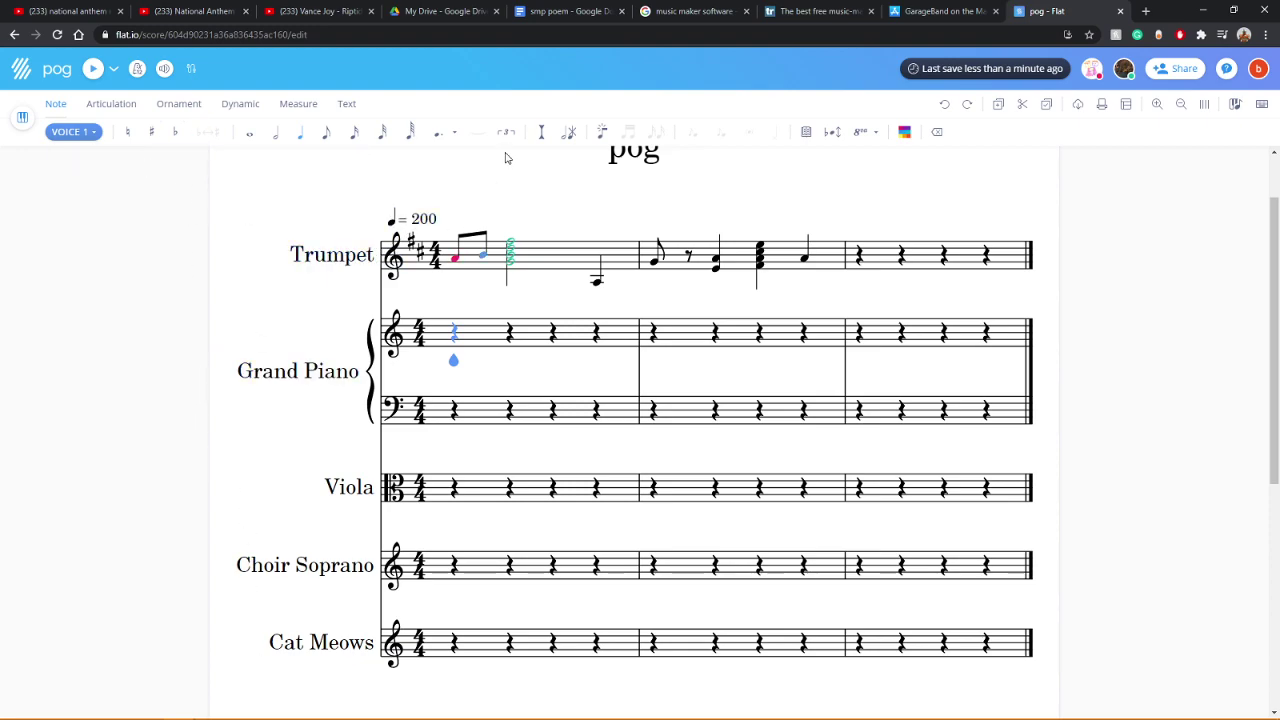
# Step: Place quarter notes on beat 1 of the piano treble and bass, play, then delete the bass note
pyautogui.click(455, 336)
pyautogui.click(455, 412)
pyautogui.click(455, 412)
pyautogui.click(95, 68)
pyautogui.click(467, 336)
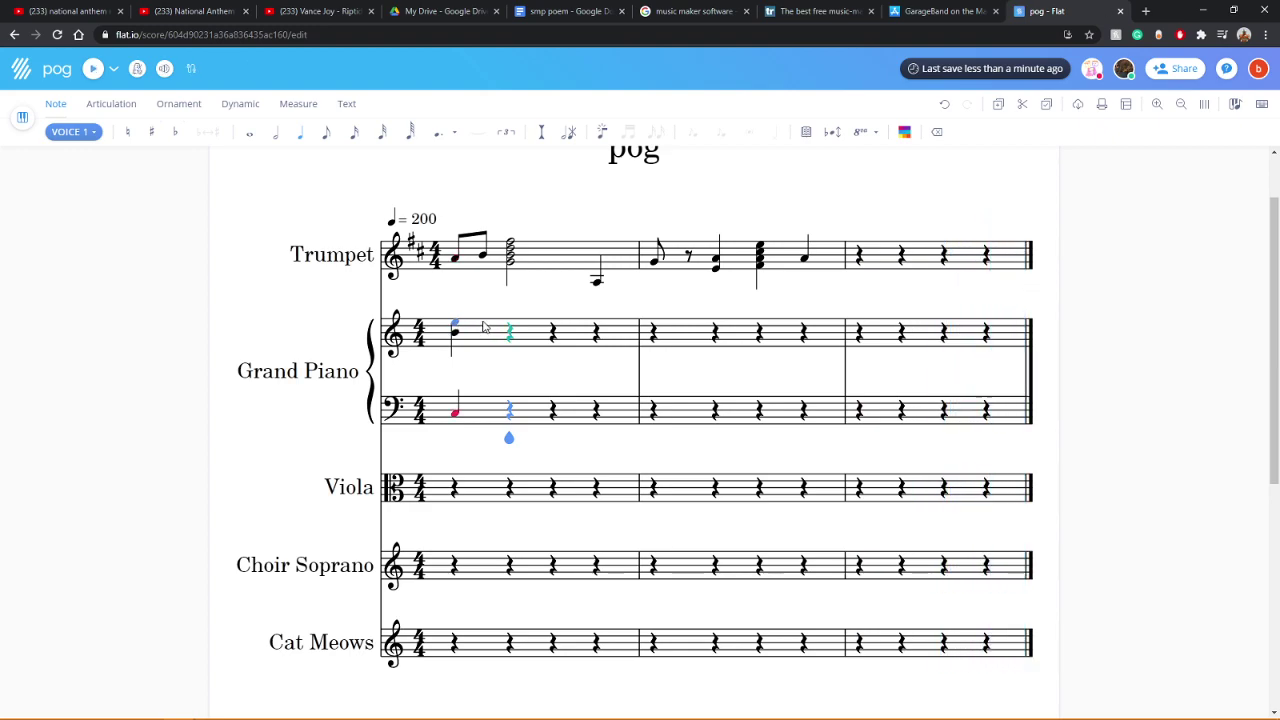
pyautogui.press('BackSpace')
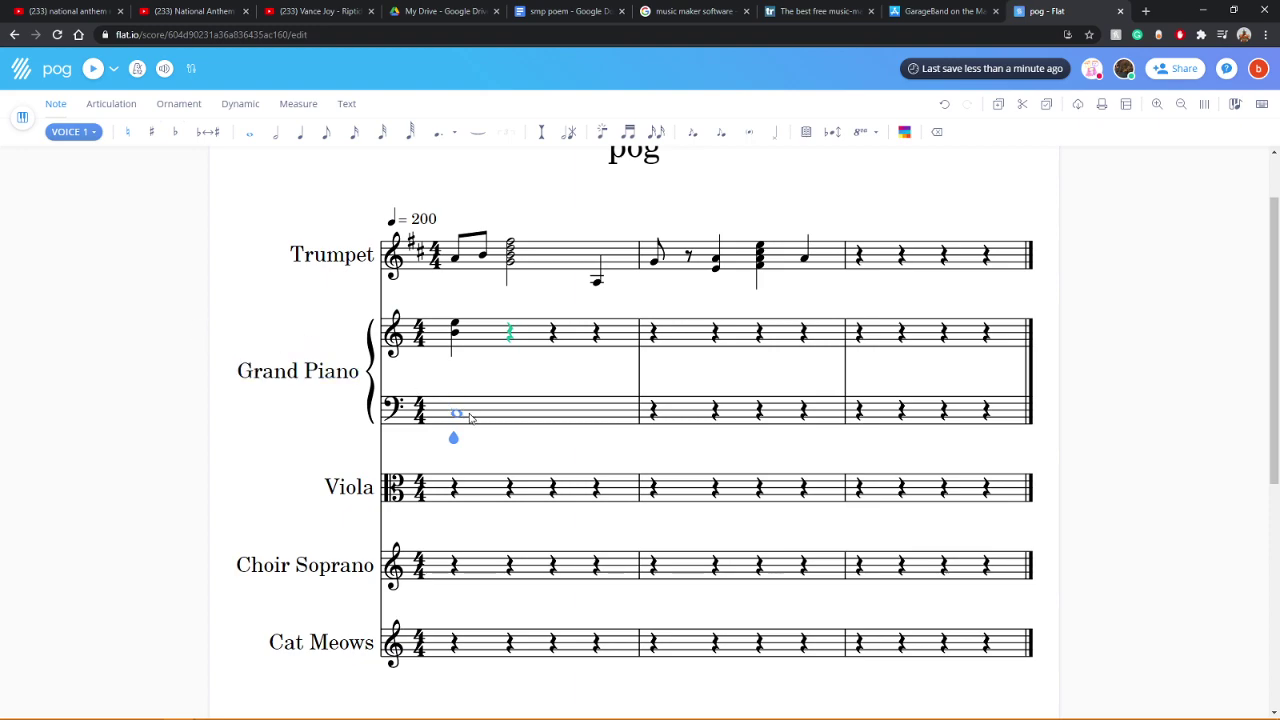
# Step: Put a whole note in the piano bass bar and add a second note to the treble chord
pyautogui.click(586, 417)
pyautogui.click(614, 417)
pyautogui.click(629, 417)
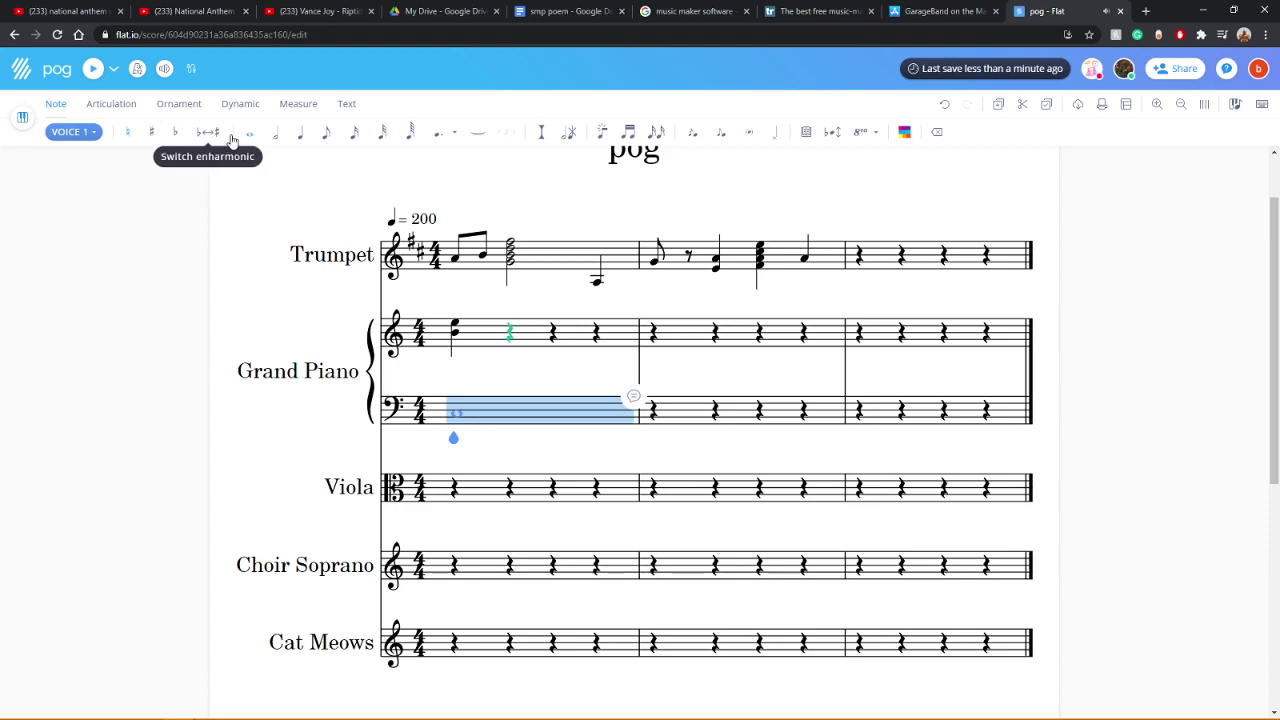
pyautogui.click(92, 68)
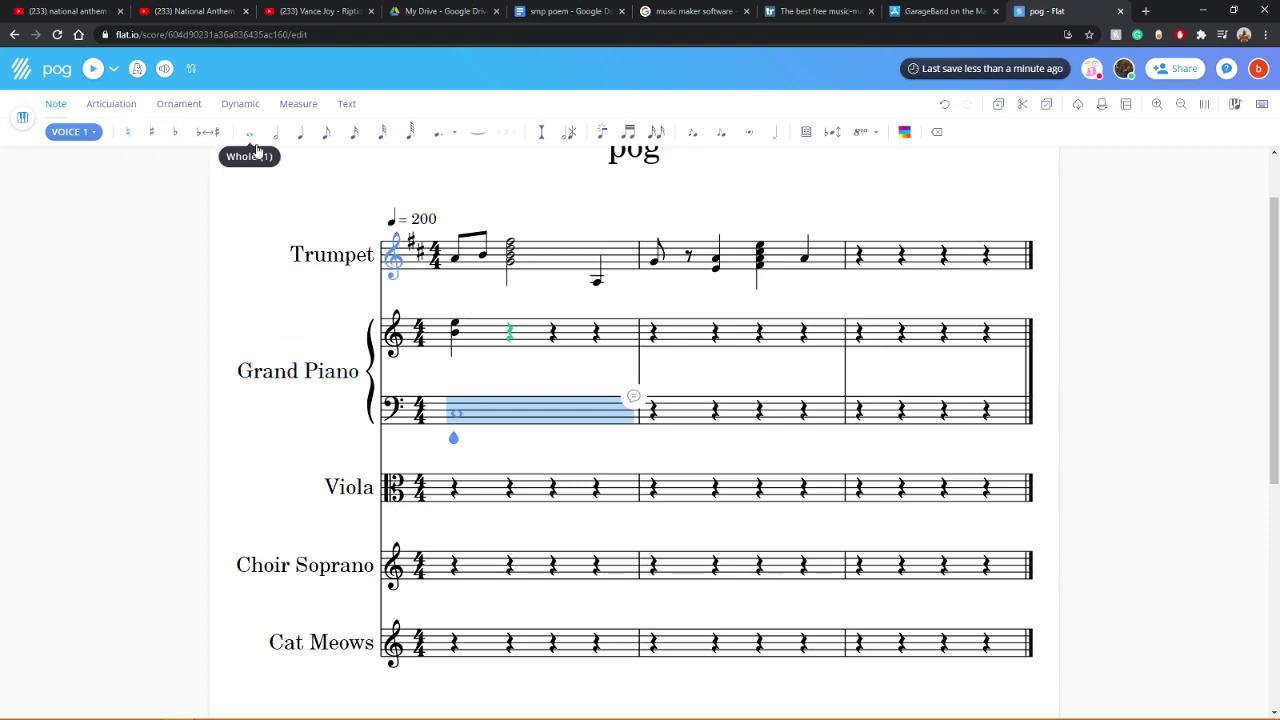
pyautogui.click(456, 334)
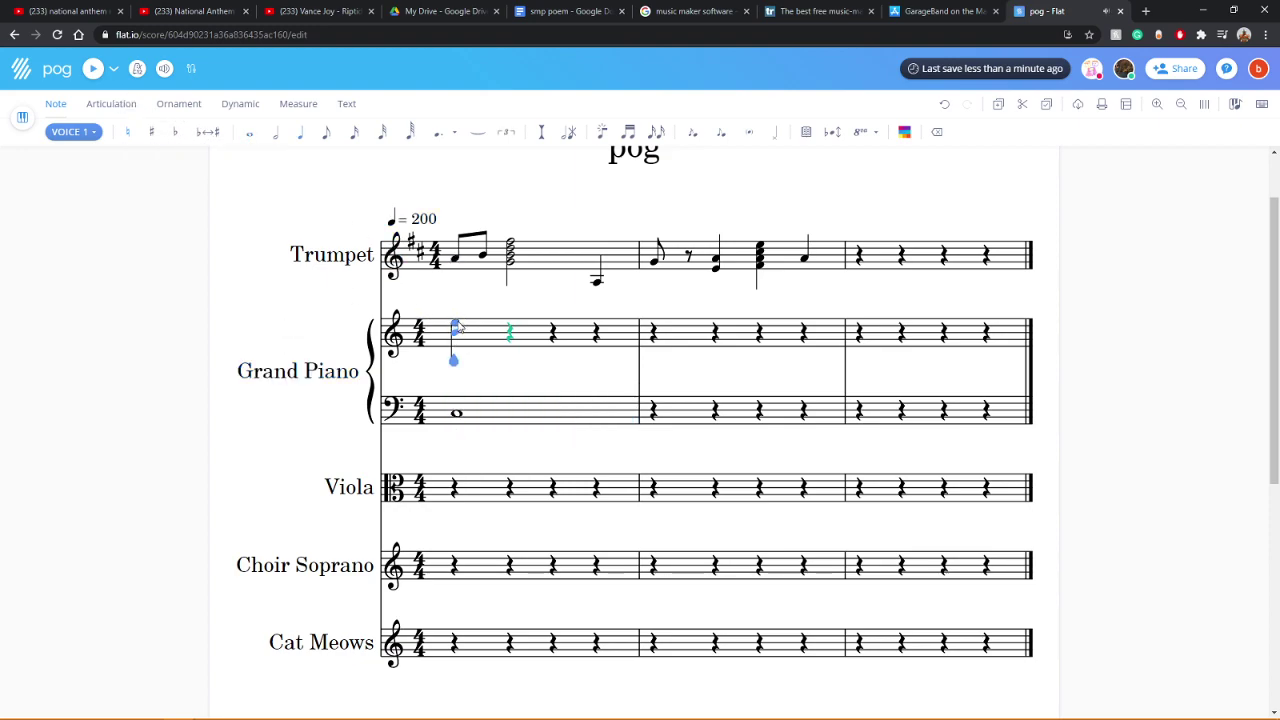
# Step: Select the bass chord in piano measure 1 and play the score to hear it
pyautogui.click(457, 410)
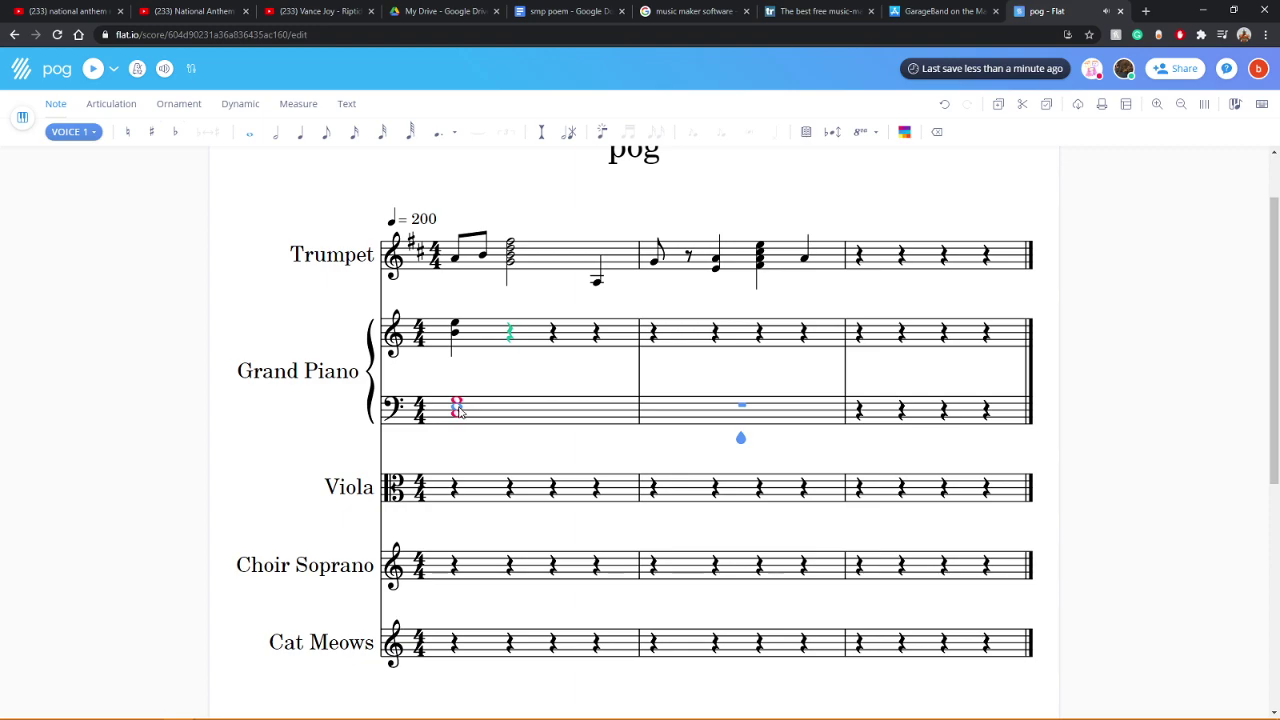
pyautogui.click(92, 72)
pyautogui.click(421, 437)
pyautogui.press('space')
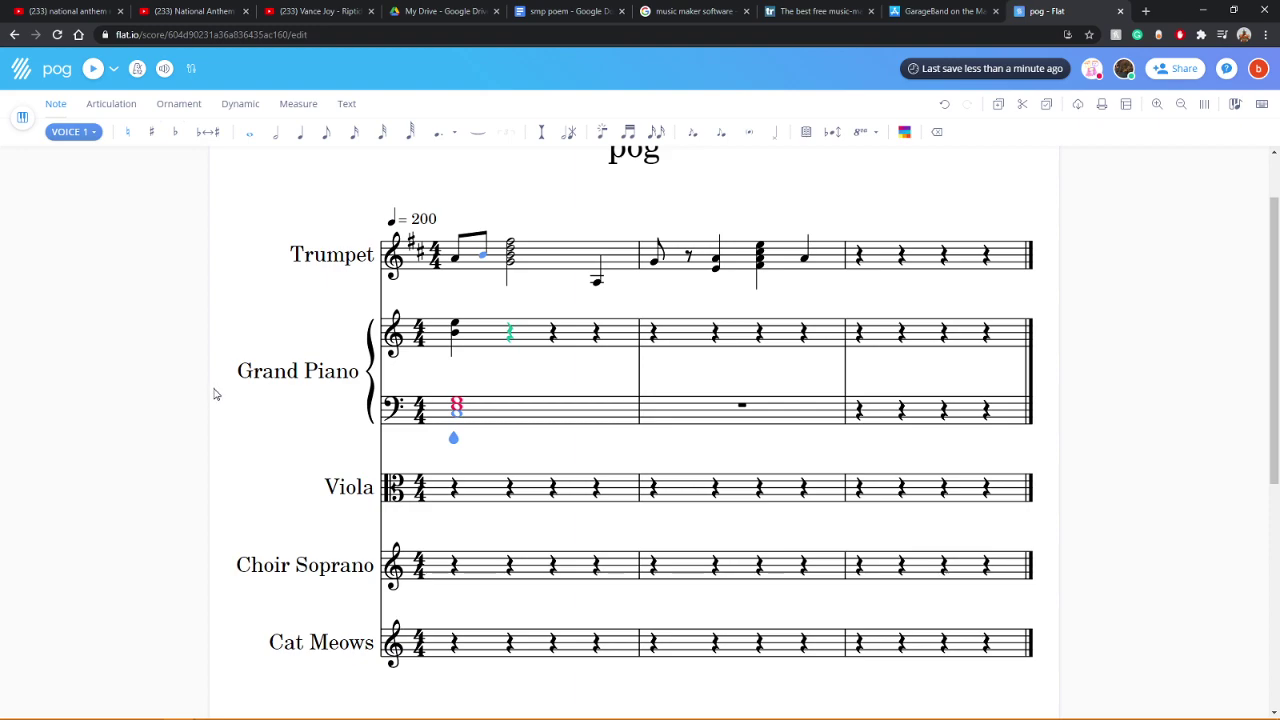
# Step: Change the bass chord to a dotted half note and play it back
pyautogui.press('6')
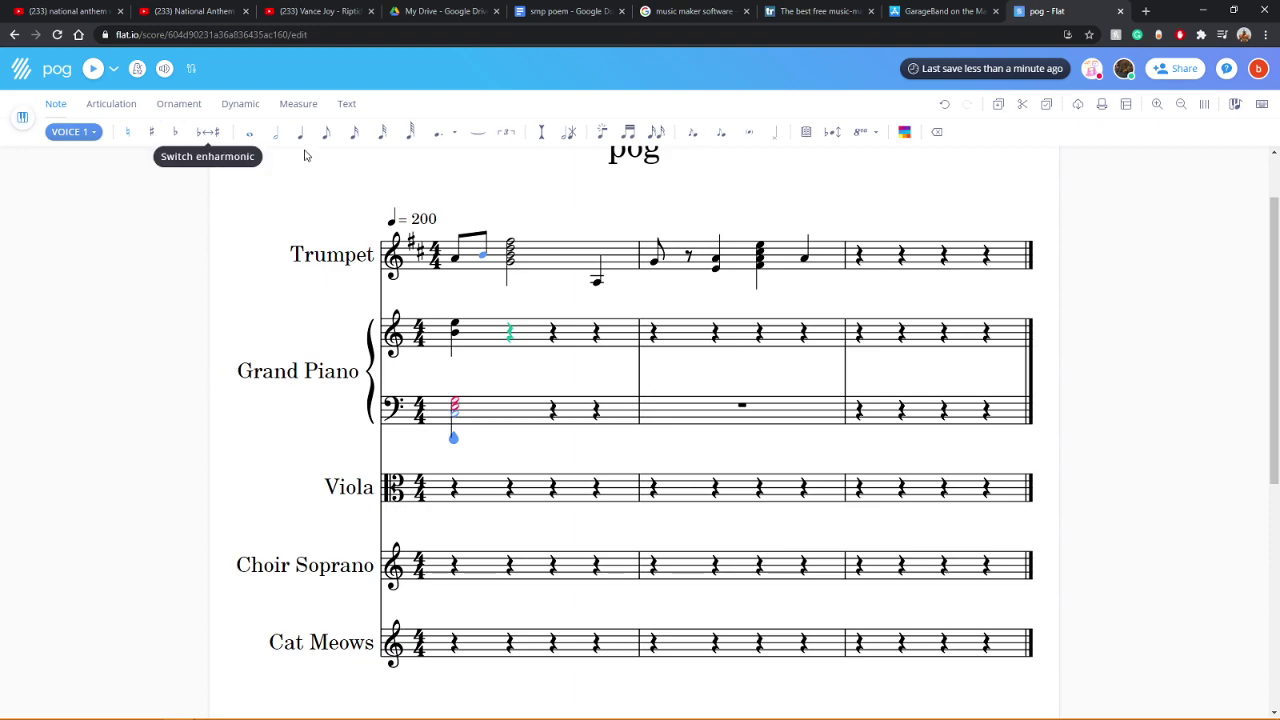
pyautogui.press('.')
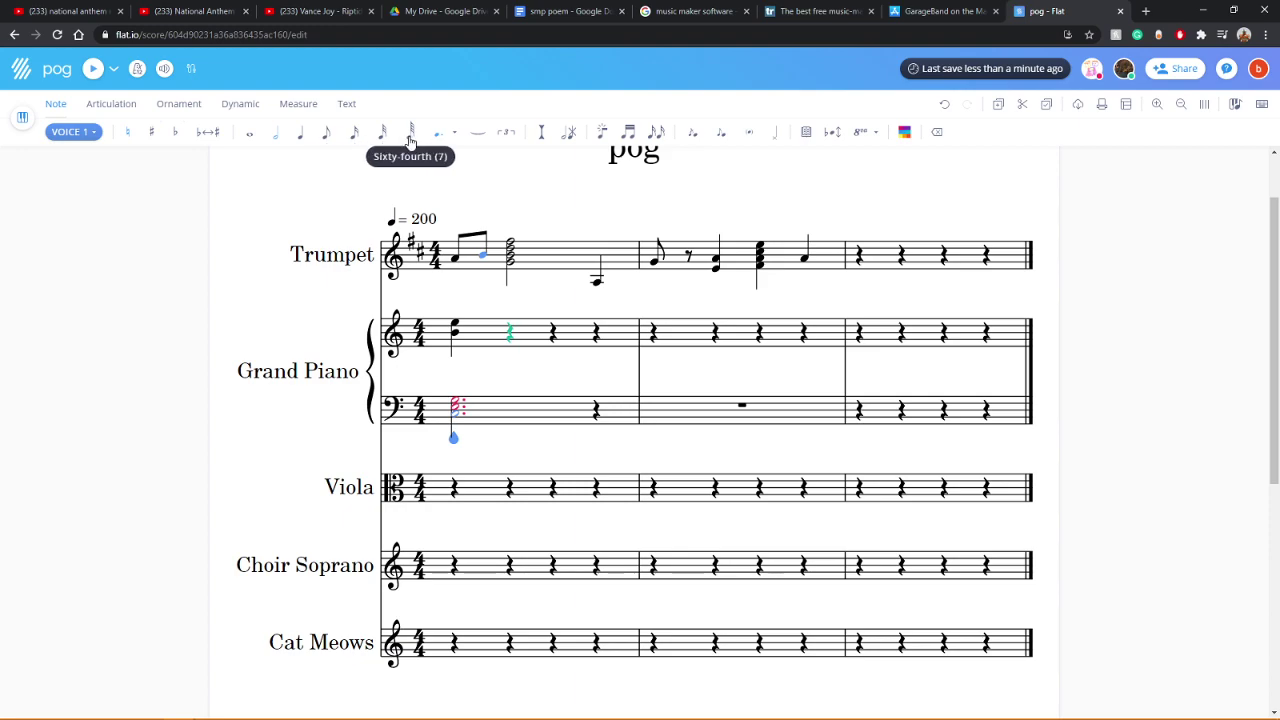
pyautogui.click(280, 136)
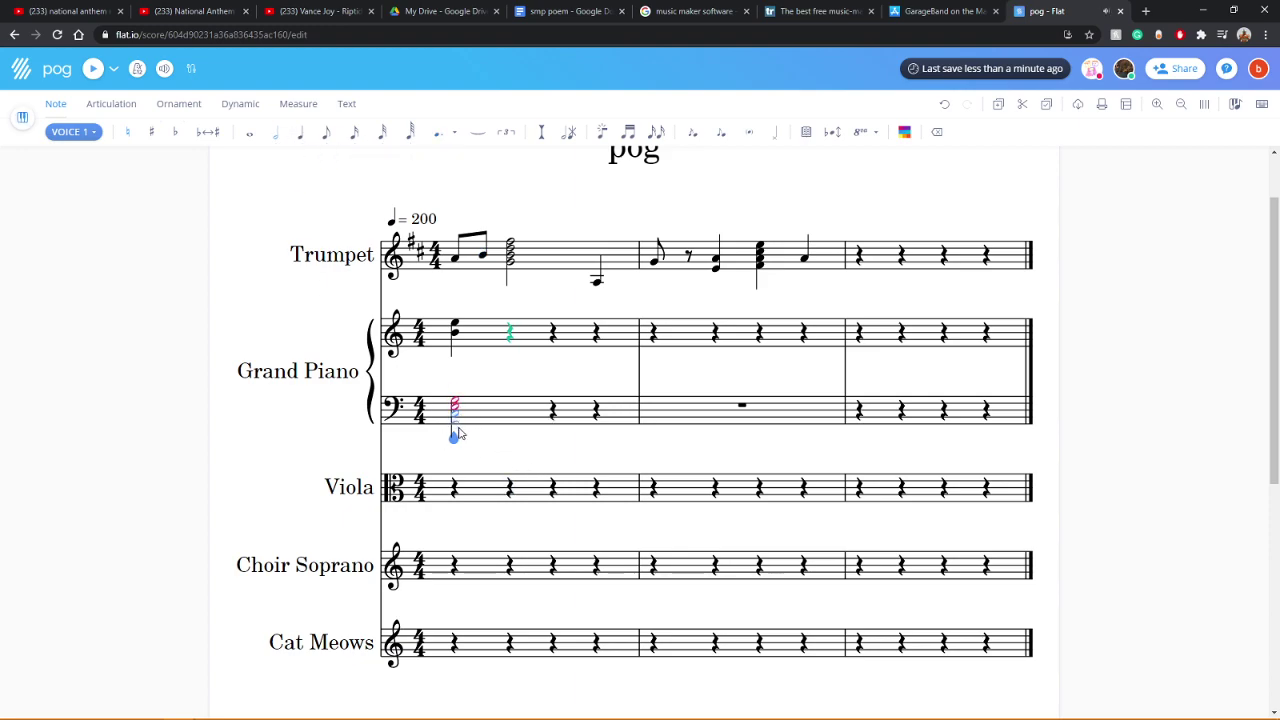
pyautogui.press('.')
pyautogui.click(90, 68)
# Step: Try shorter durations on the bass chord, undoing back to the dotted half
pyautogui.press('4')
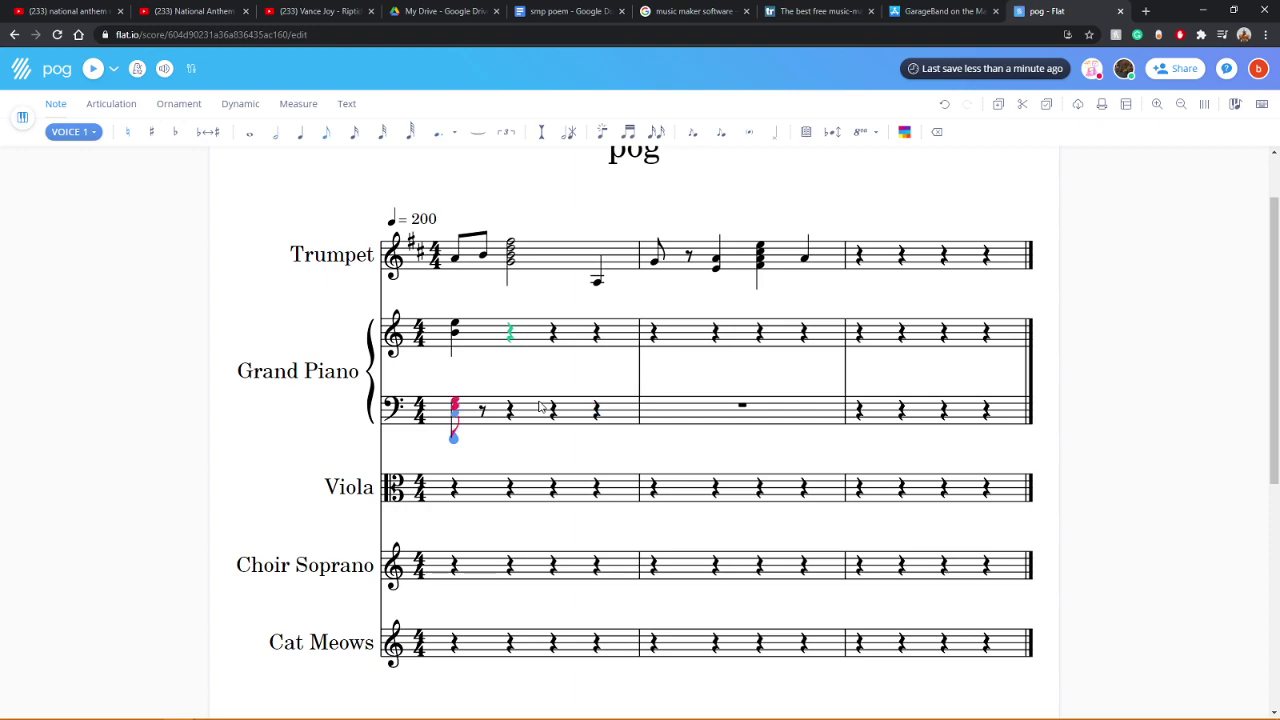
pyautogui.hotkey('ctrl', 'z')
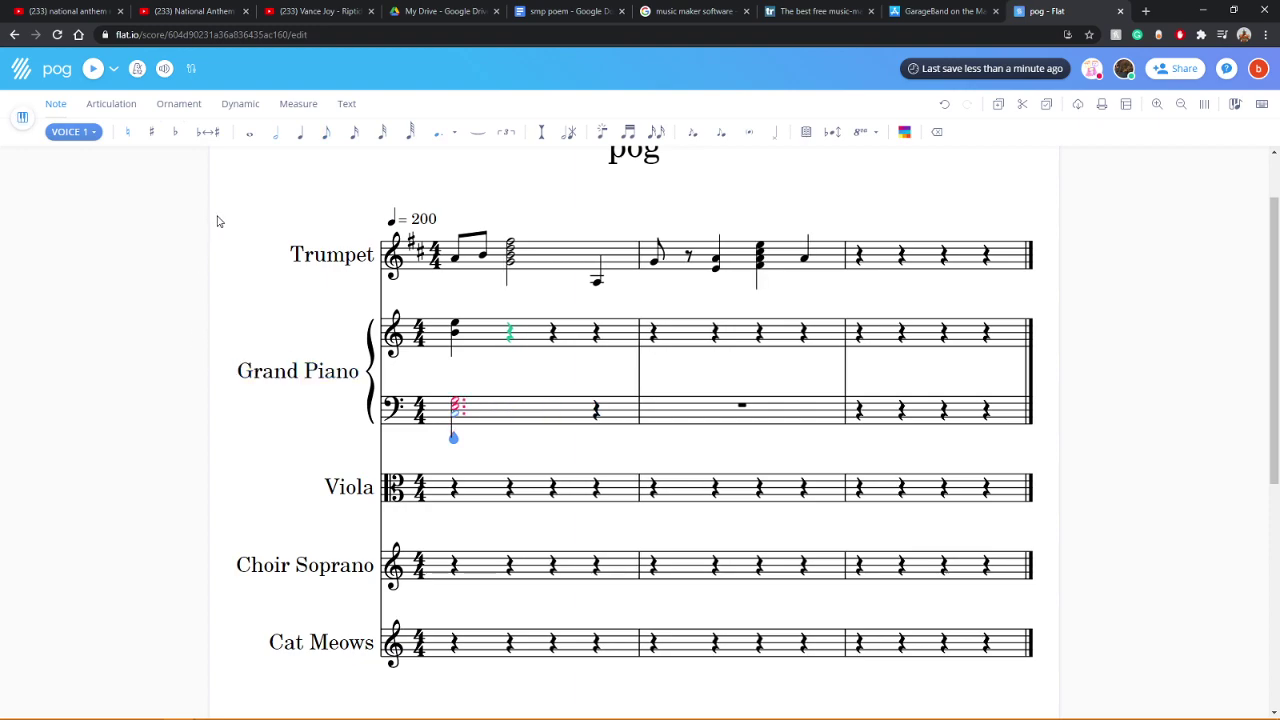
pyautogui.click(326, 140)
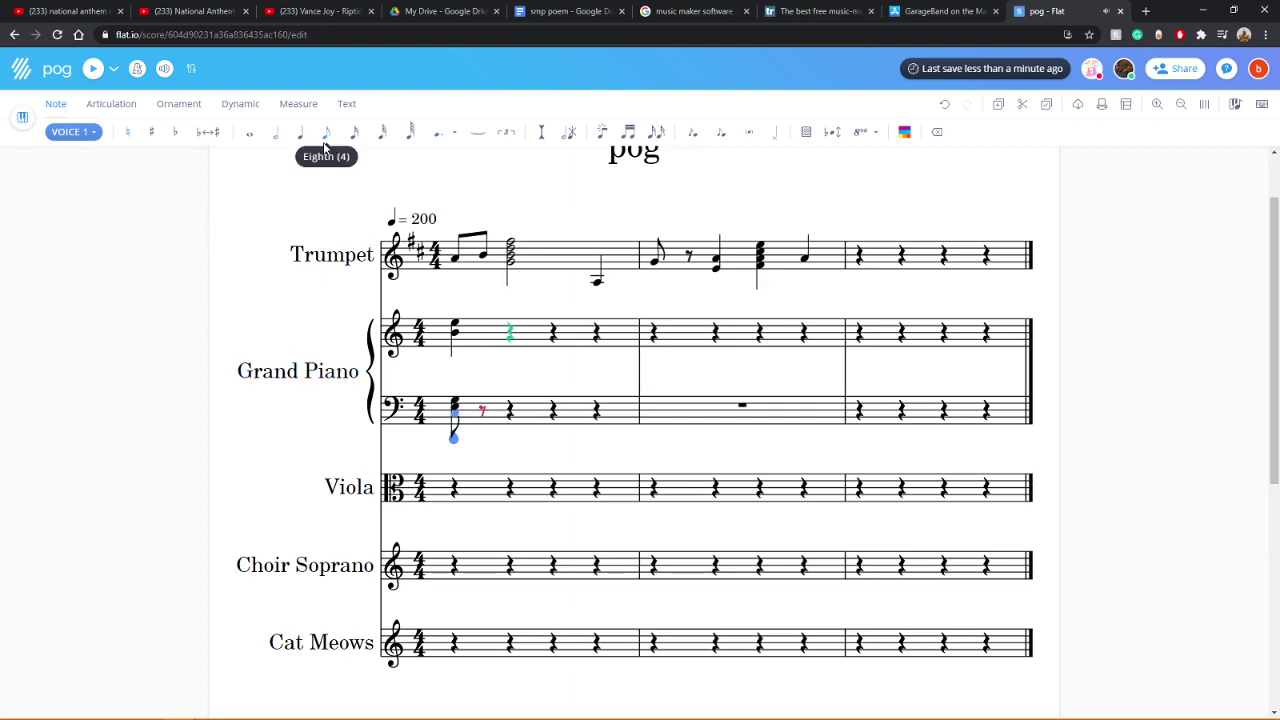
pyautogui.click(945, 105)
pyautogui.scroll(-3, 606, 263)
pyautogui.scroll(3, 597, 431)
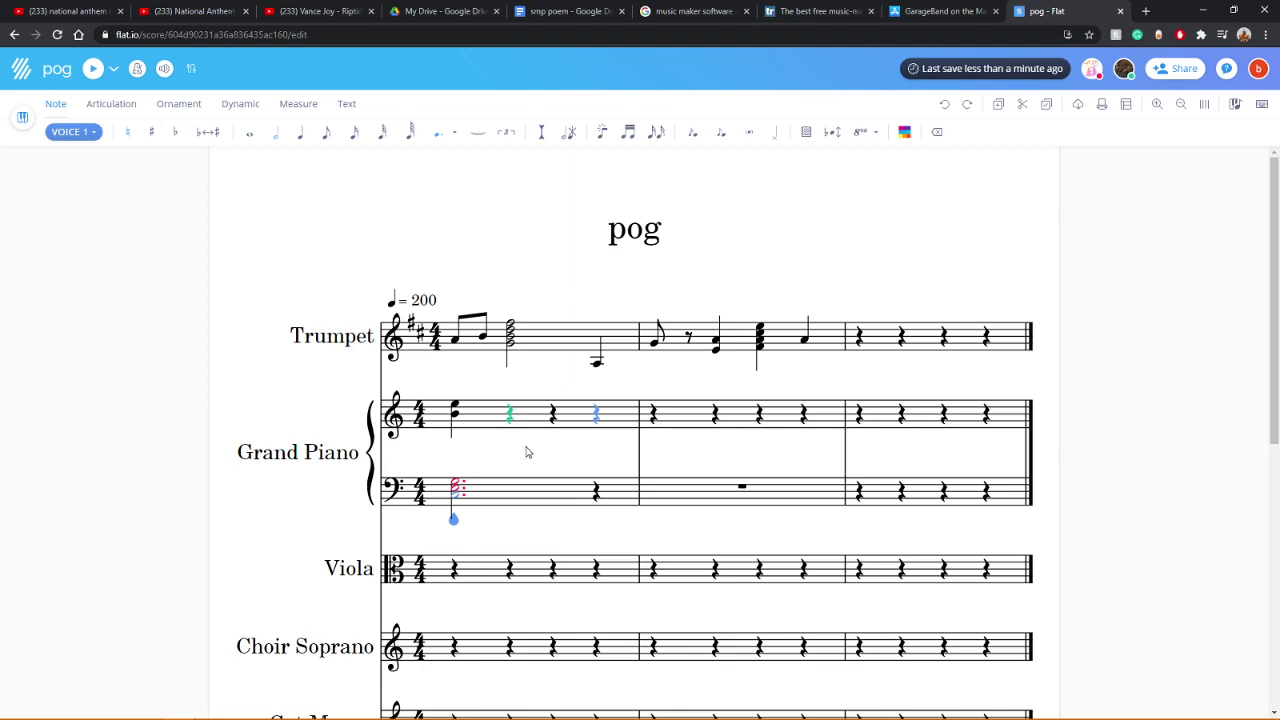
# Step: Experiment with an eighth-note treble chord and a B bass eighth, then undo it
pyautogui.click(455, 413)
pyautogui.click(458, 413)
pyautogui.hotkey('alt', 'Up')
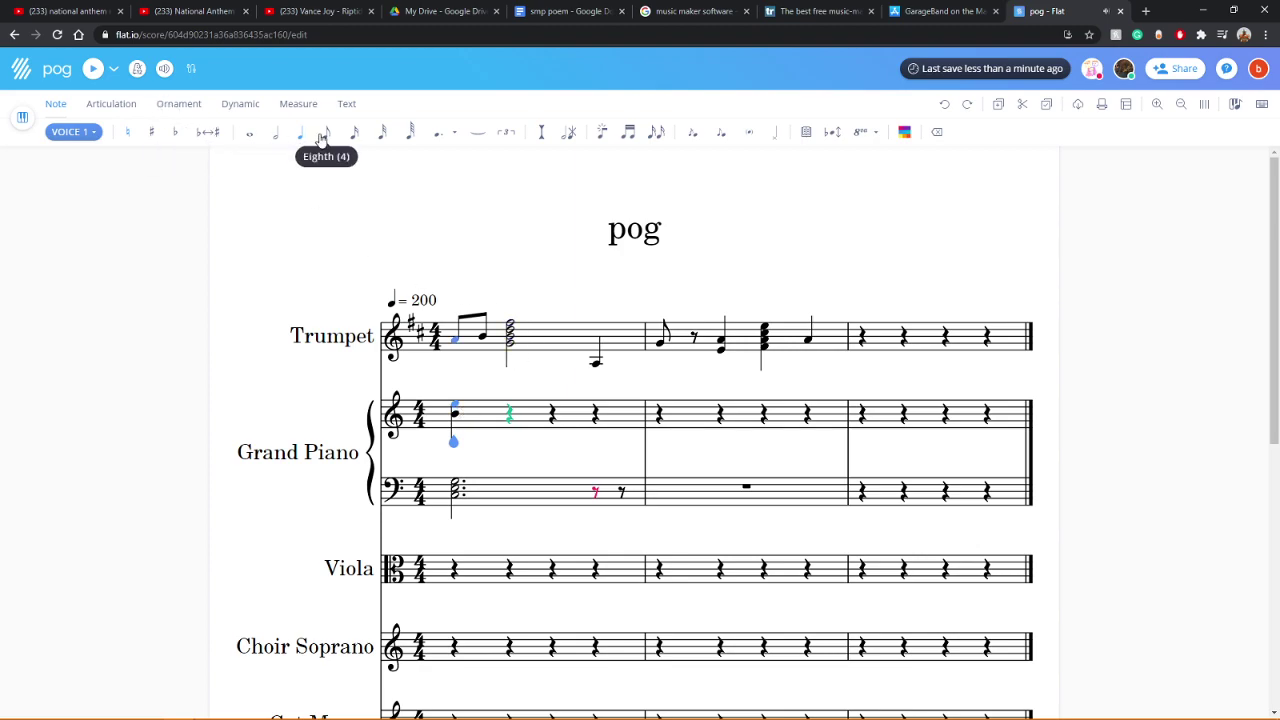
pyautogui.click(326, 140)
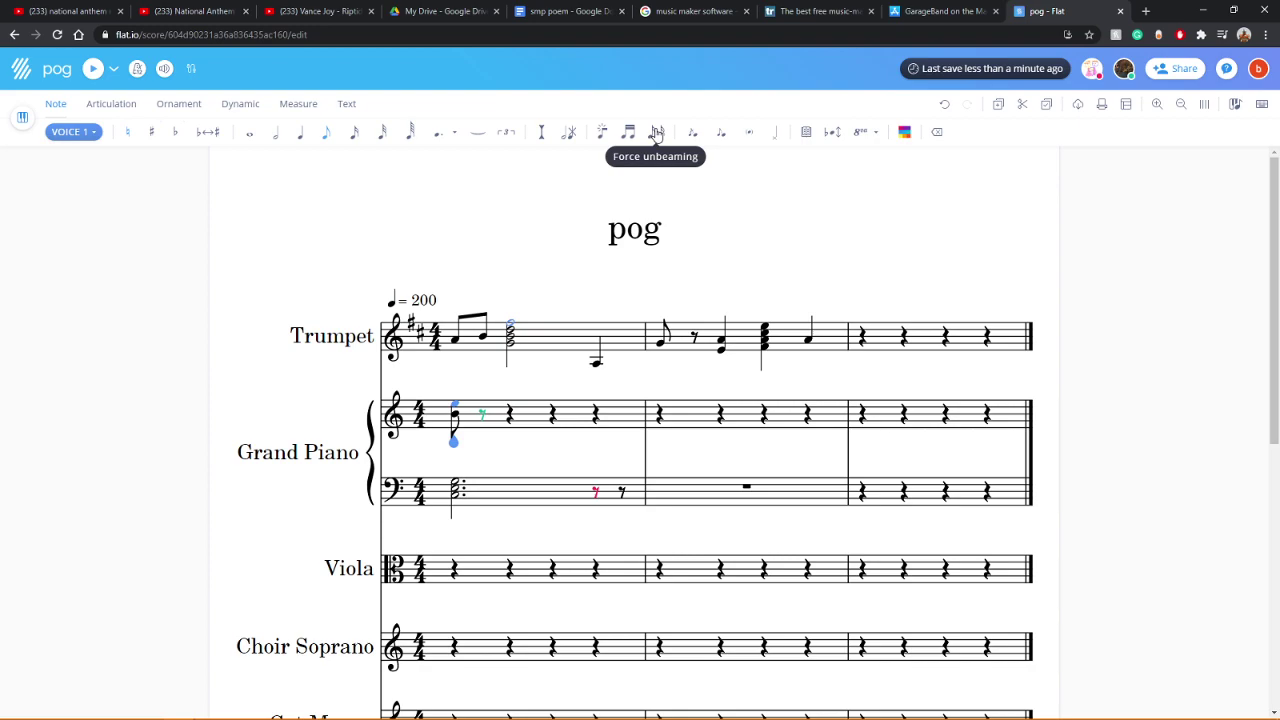
pyautogui.press('b')
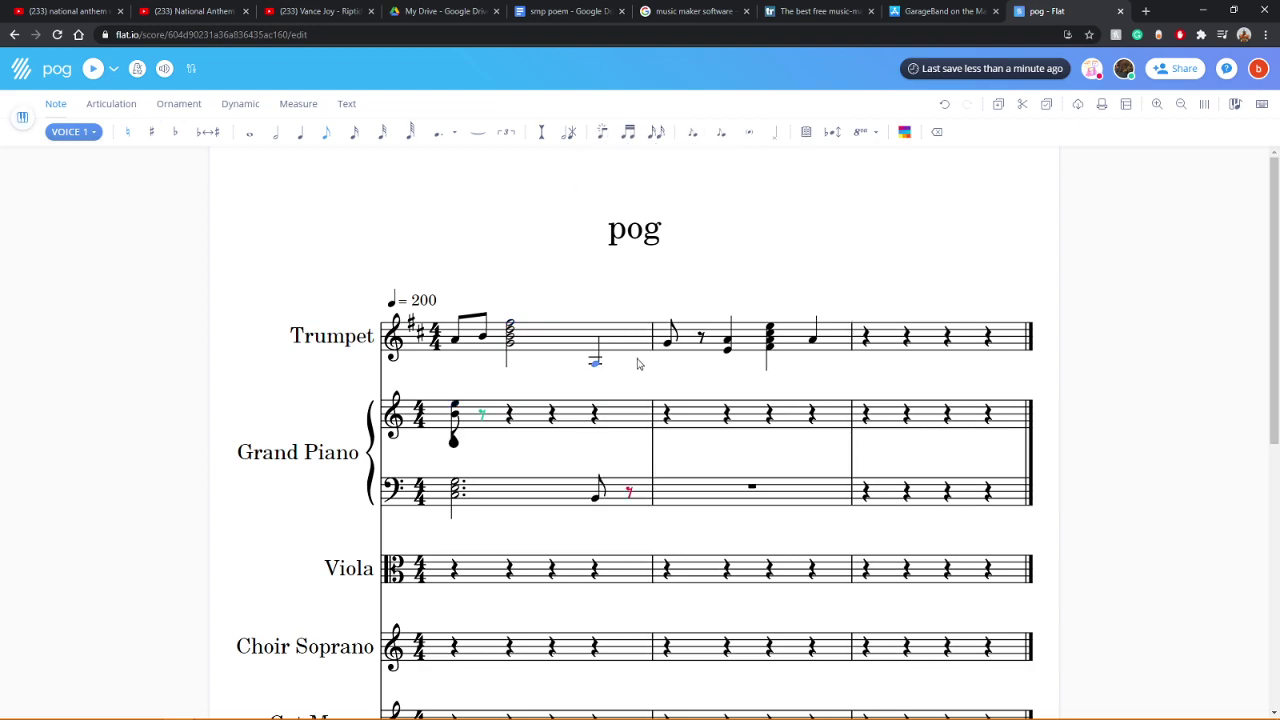
pyautogui.hotkey('ctrl', 'z')
# Step: Undo and redo the piano rhythm changes, playing back to compare
pyautogui.click(510, 415)
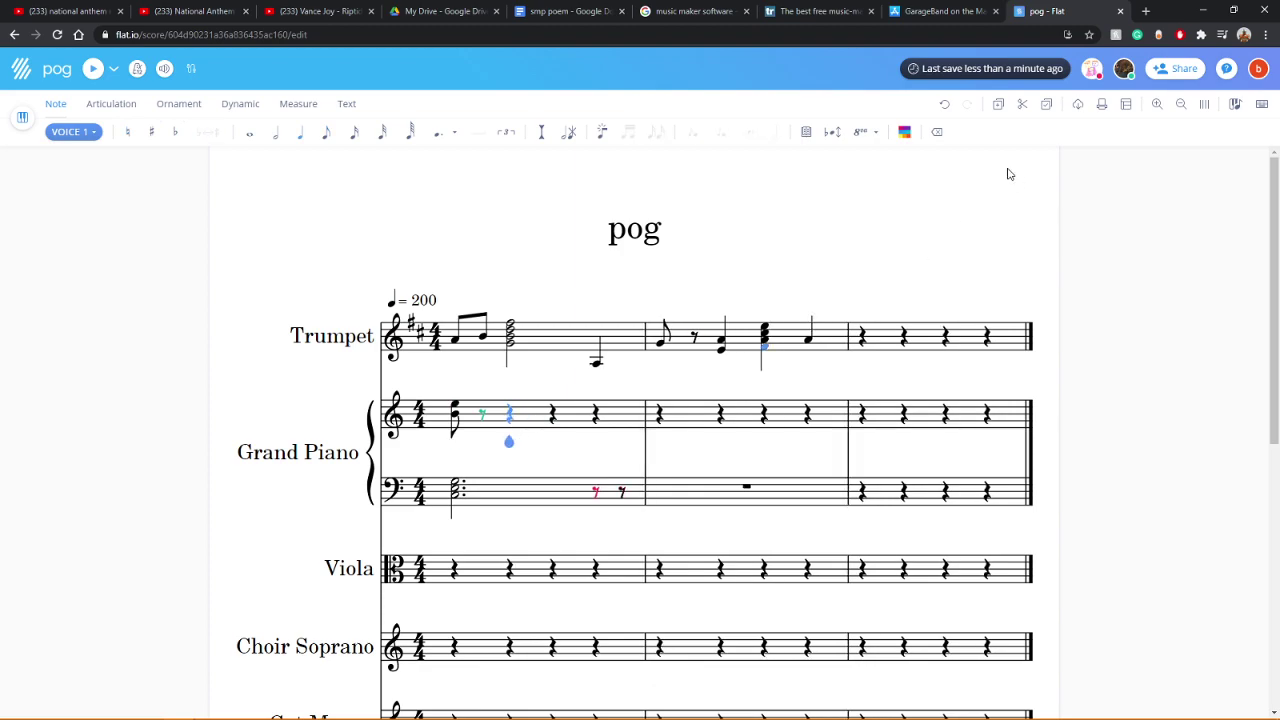
pyautogui.click(945, 104)
pyautogui.scroll(-3, 946, 103)
pyautogui.scroll(3, 852, 408)
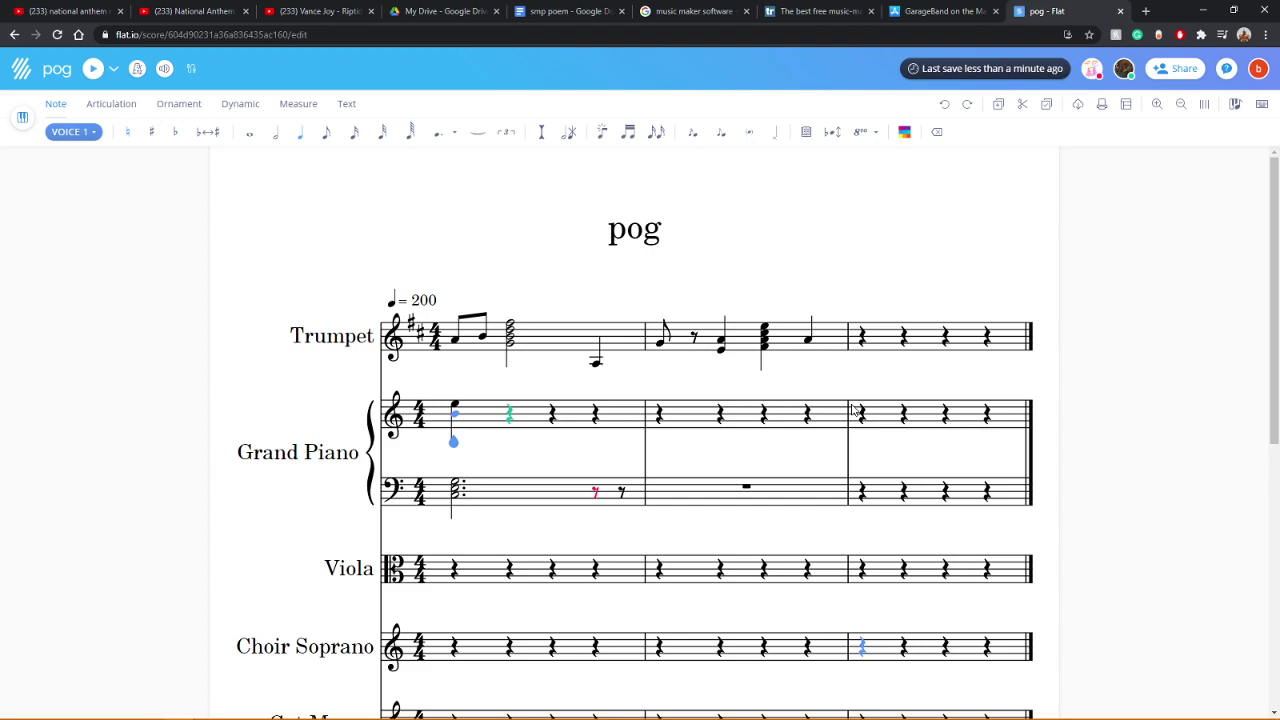
pyautogui.click(865, 340)
pyautogui.press('Right')
pyautogui.click(92, 70)
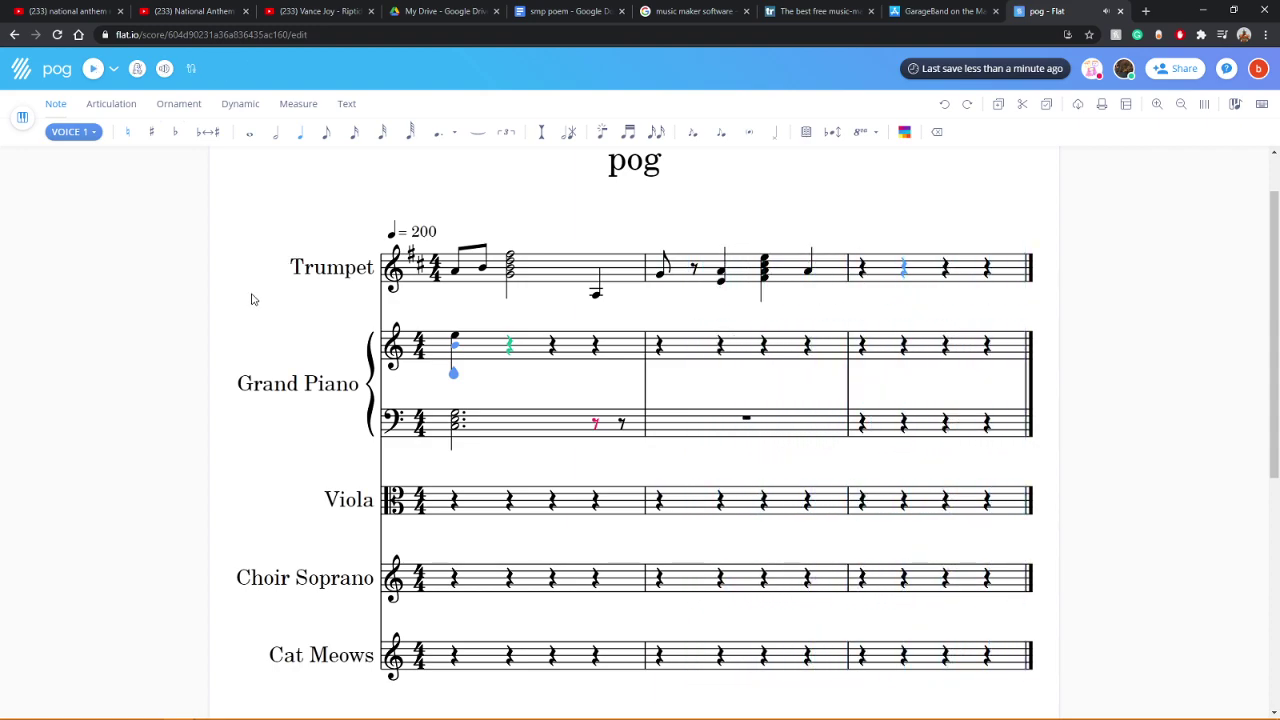
pyautogui.click(967, 103)
# Step: Undo the last piano edit and enter a G eighth note on bass beat four
pyautogui.scroll(3, 260, 385)
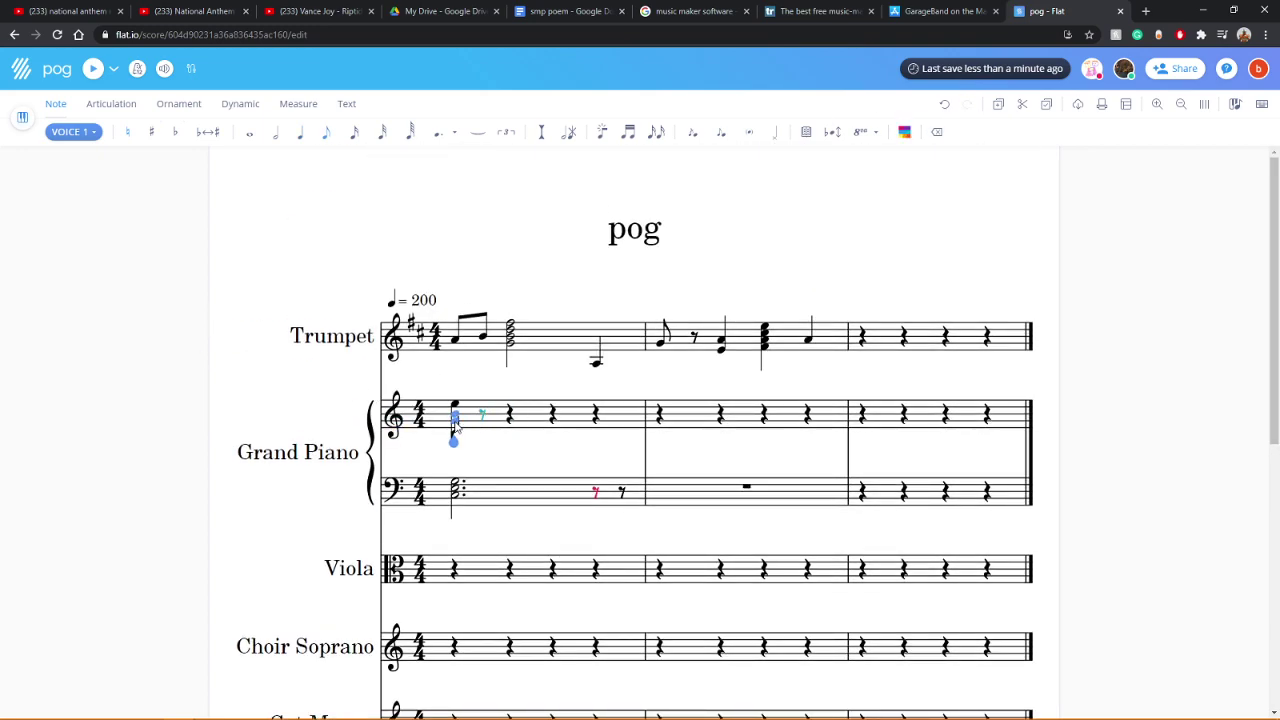
pyautogui.click(945, 105)
pyautogui.scroll(3, 451, 329)
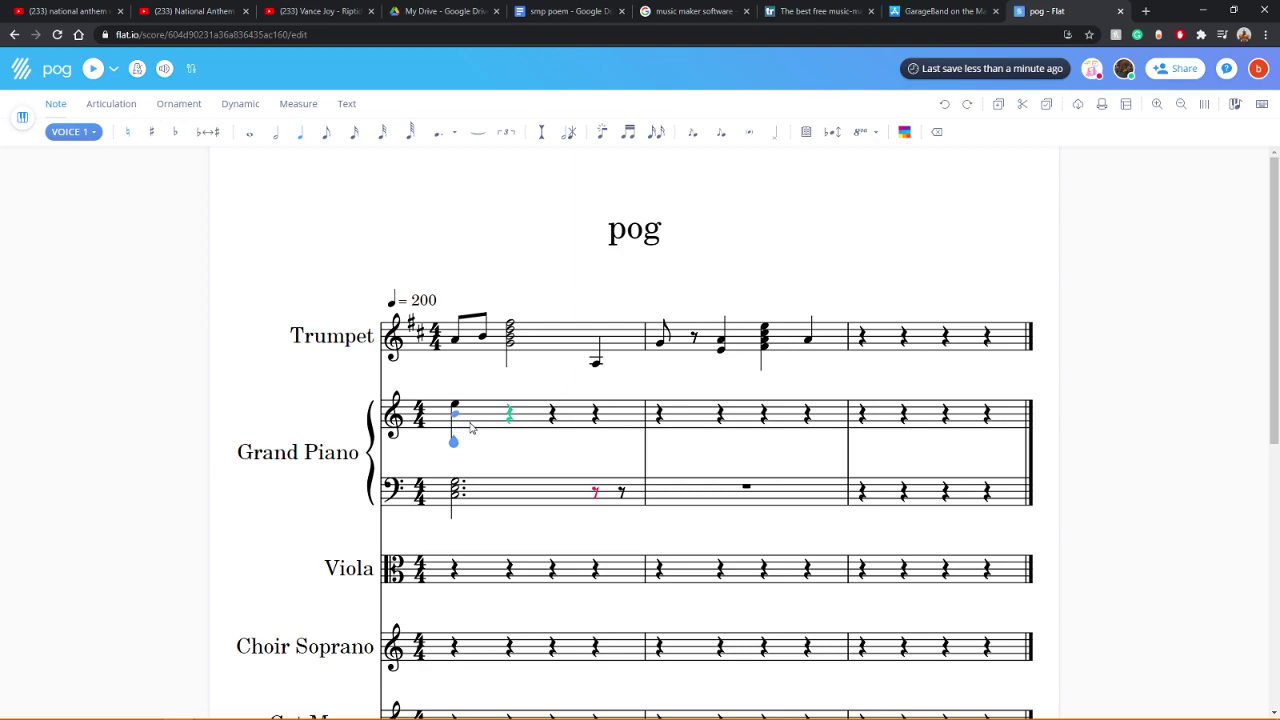
pyautogui.click(470, 425)
pyautogui.press('space')
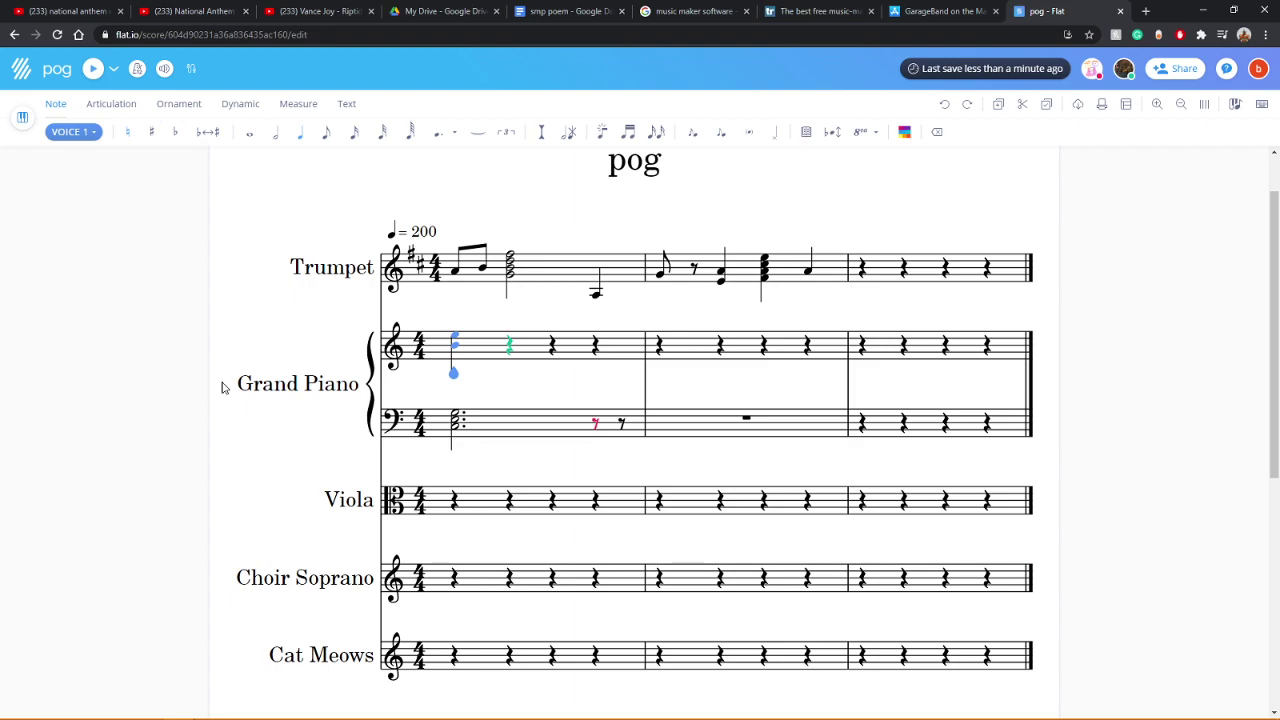
pyautogui.press('g')
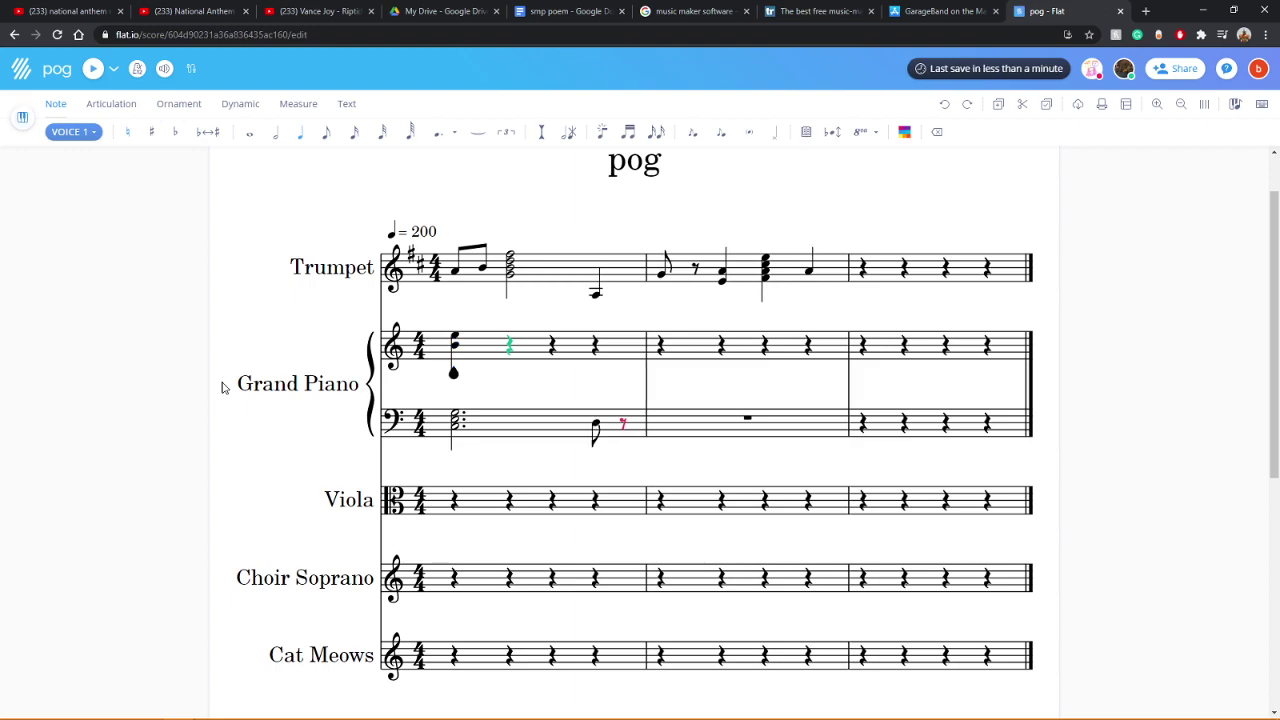
# Step: Add a second beamed D eighth note in the bass and play back the score
pyautogui.press('d')
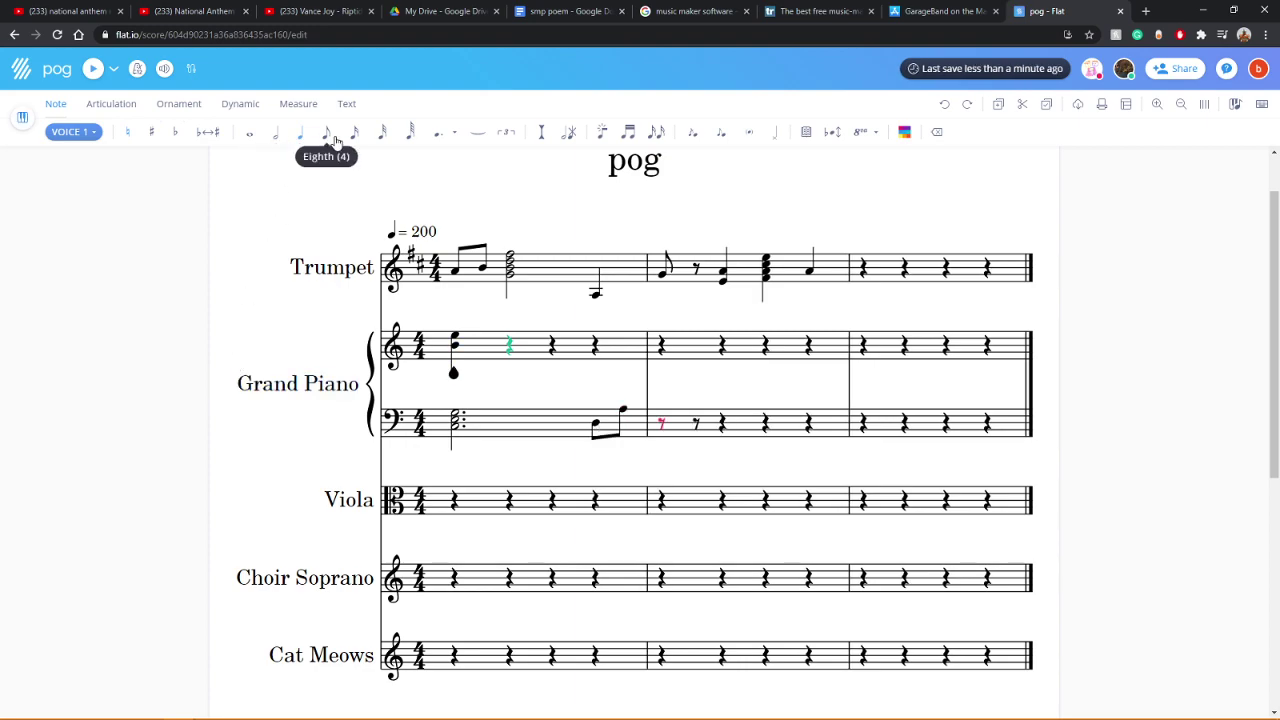
pyautogui.hotkey('ctrl', 'Home')
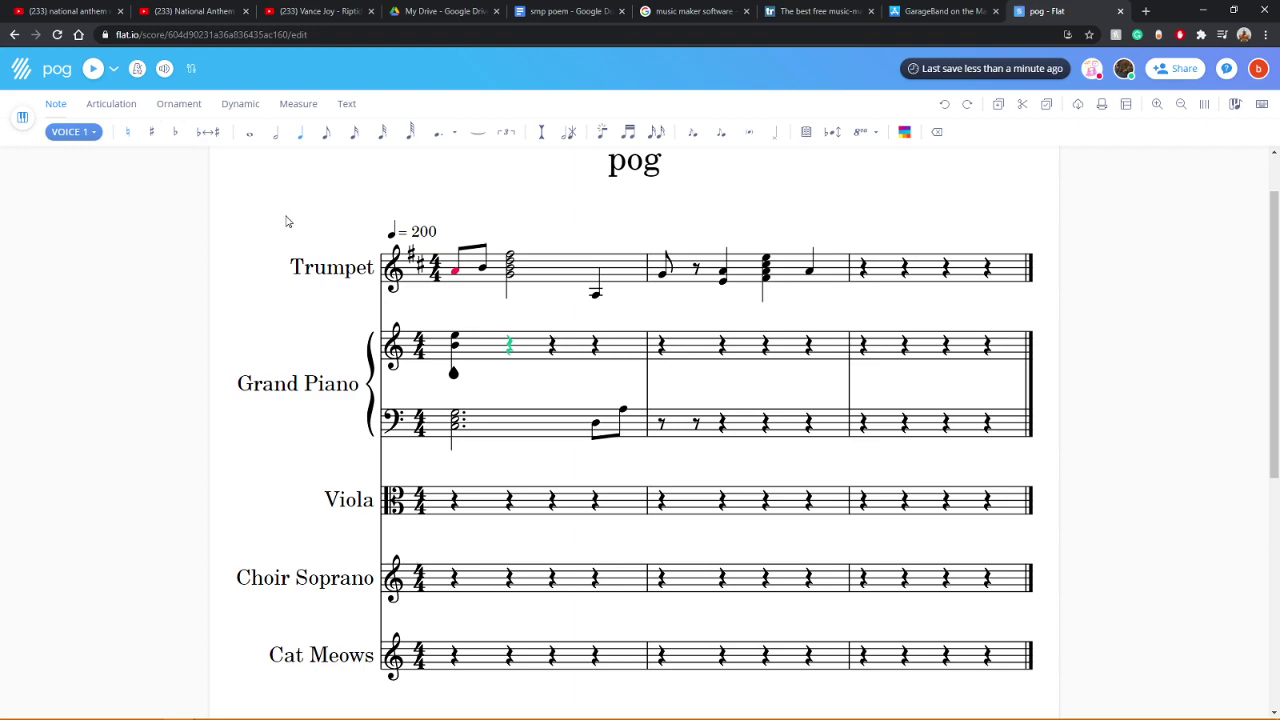
pyautogui.click(93, 68)
pyautogui.click(93, 69)
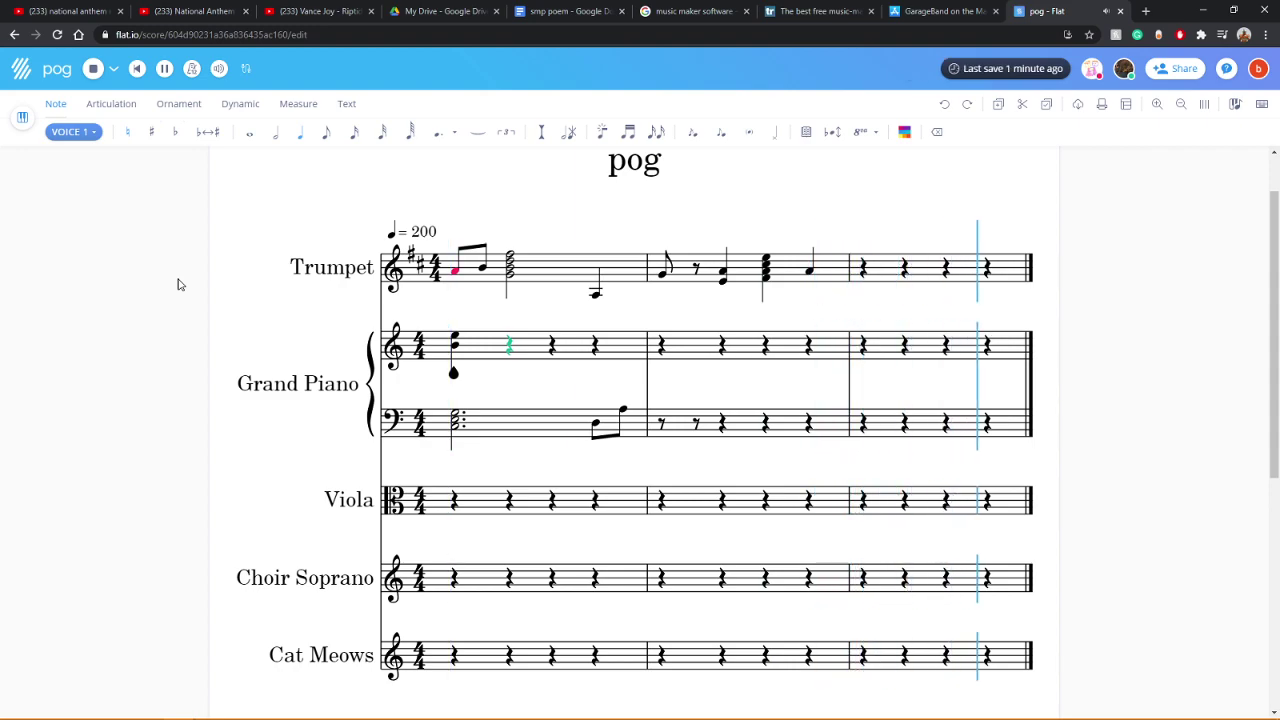
pyautogui.hotkey('ctrl', 'z')
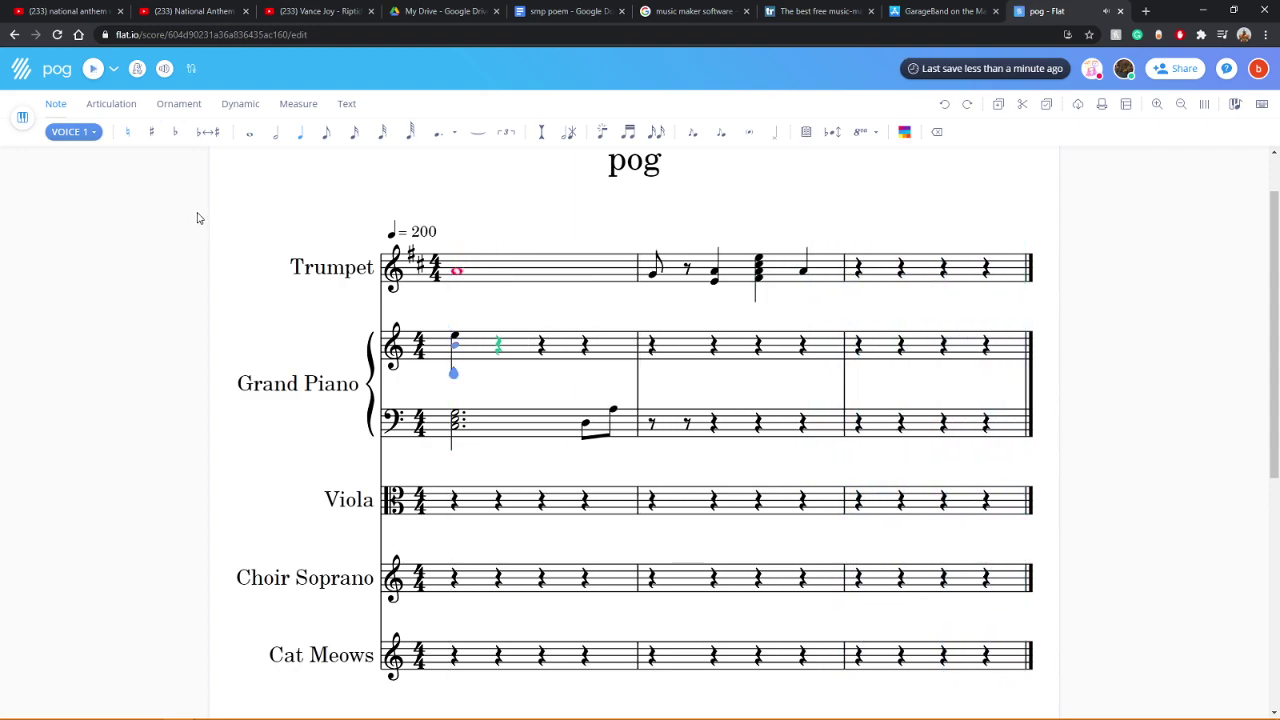
pyautogui.hotkey('ctrl', 'y')
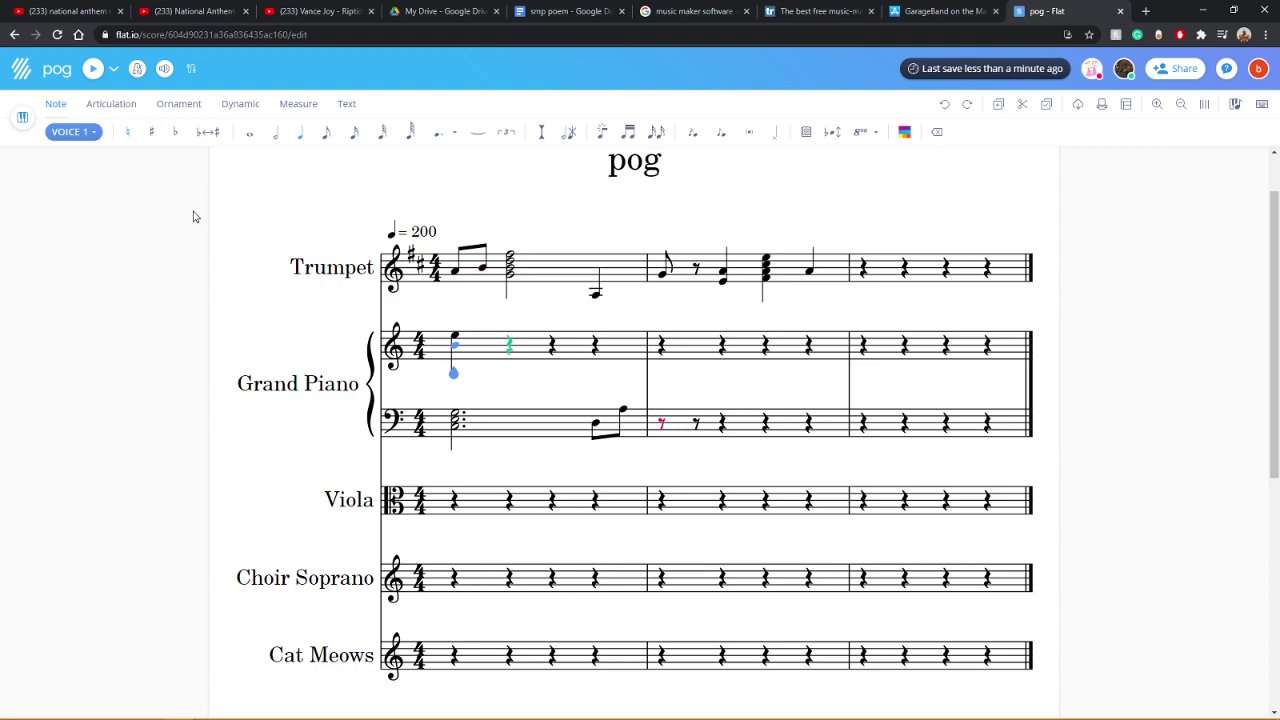
# Step: Open bass measure 2 with an F half note, then enter C on the treble beat-two rest
pyautogui.press('Delete')
pyautogui.press('5')
pyautogui.press('f')
pyautogui.click(548, 347)
pyautogui.click(508, 345)
pyautogui.press('c')
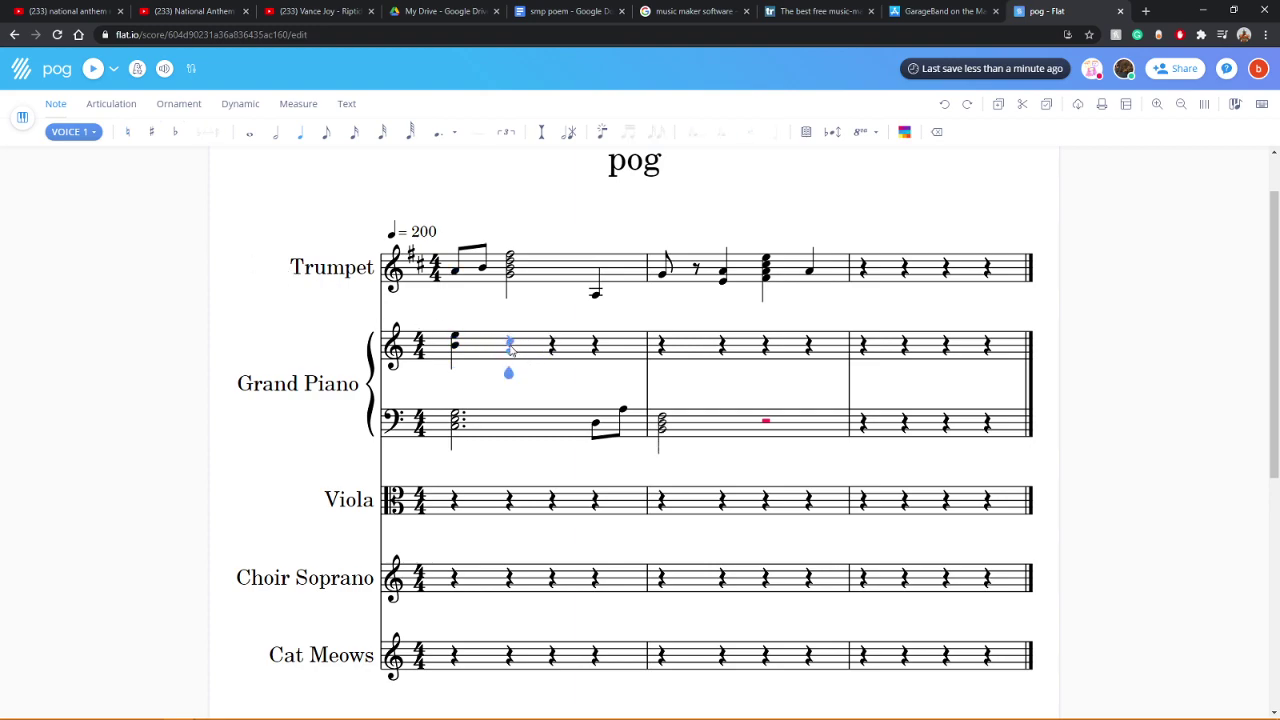
# Step: Enter three beamed sixteenth notes on treble beat two and play them back
pyautogui.click(355, 132)
pyautogui.click(510, 347)
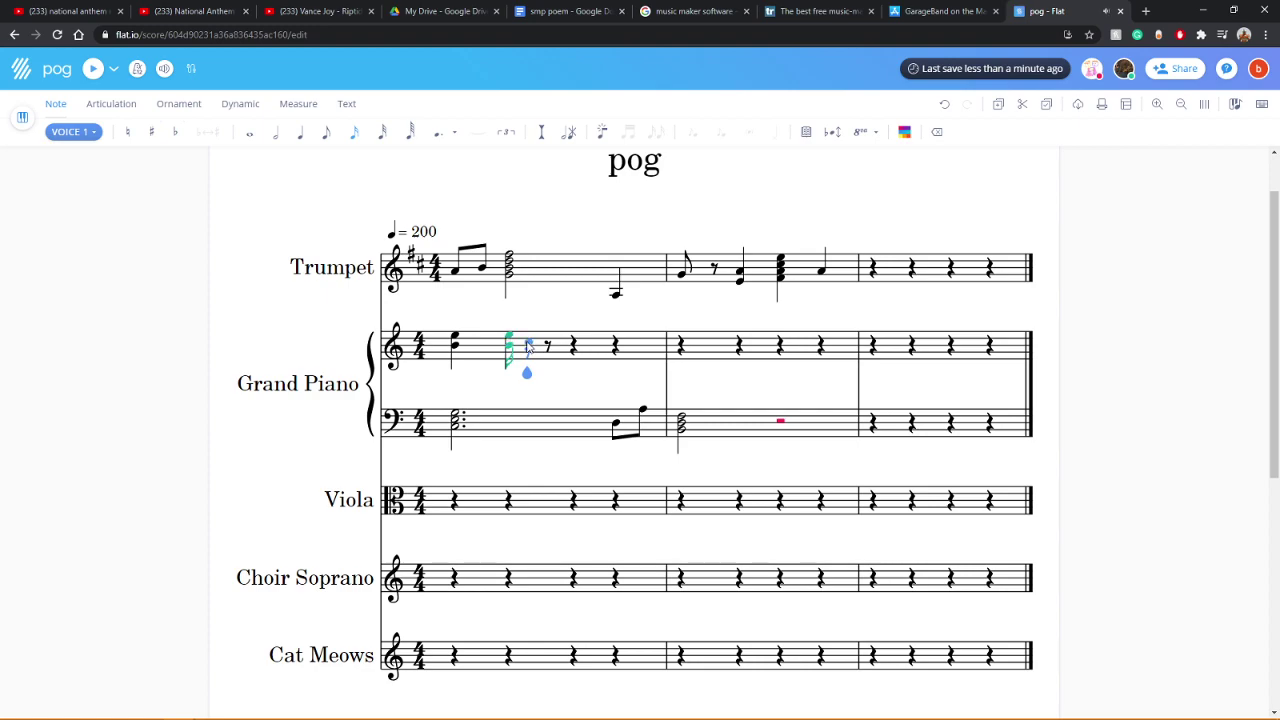
pyautogui.click(529, 345)
pyautogui.click(547, 331)
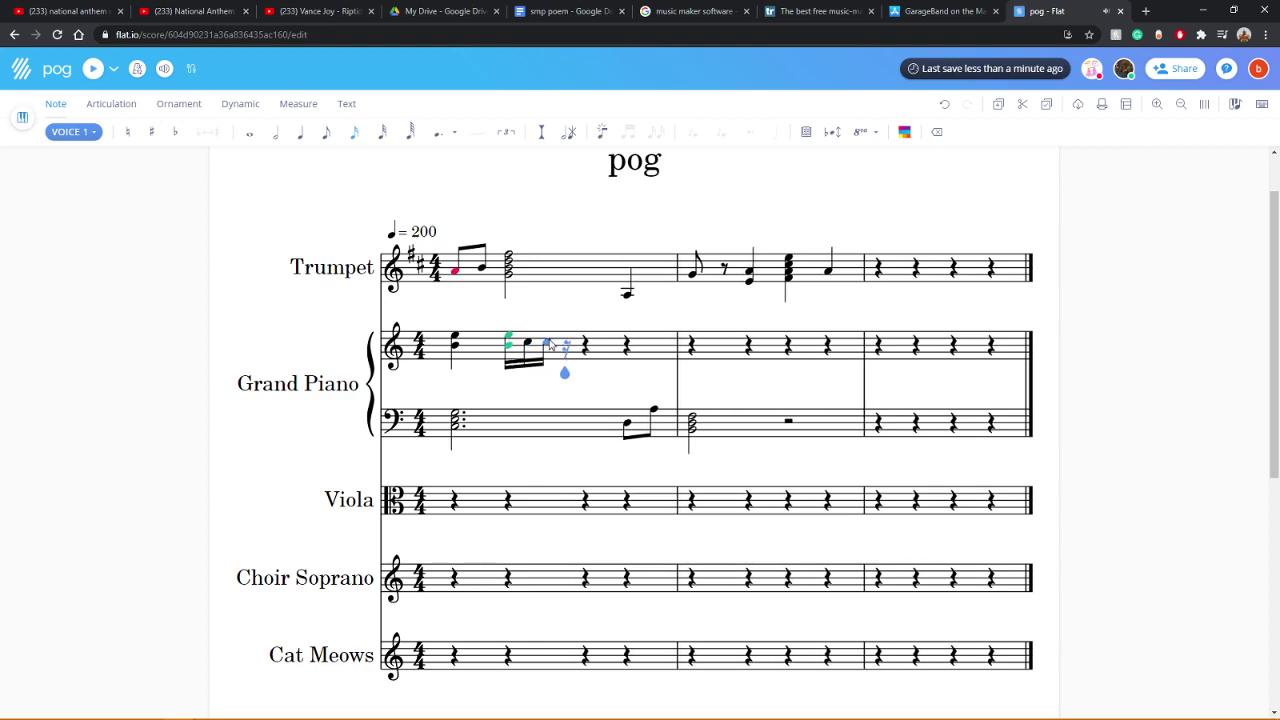
pyautogui.click(93, 70)
# Step: Step through the new sixteenth notes and the piano clefs to check them
pyautogui.click(527, 350)
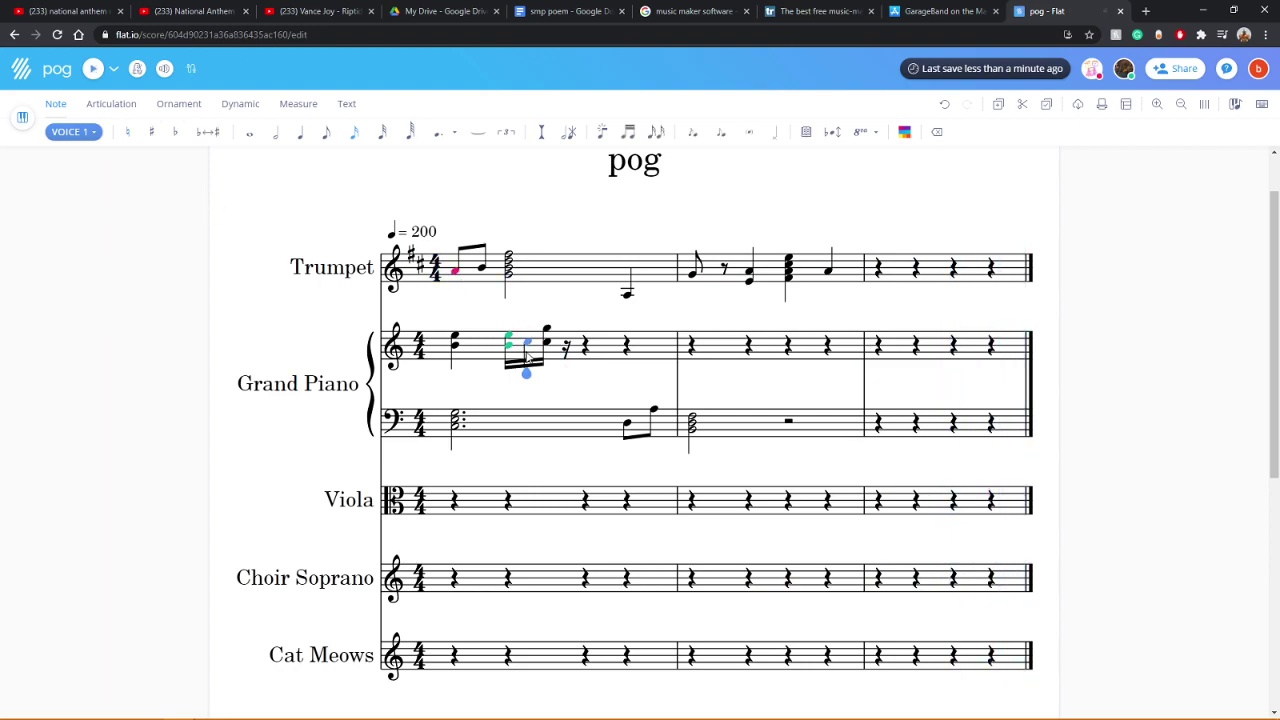
pyautogui.press('Right')
pyautogui.press('space')
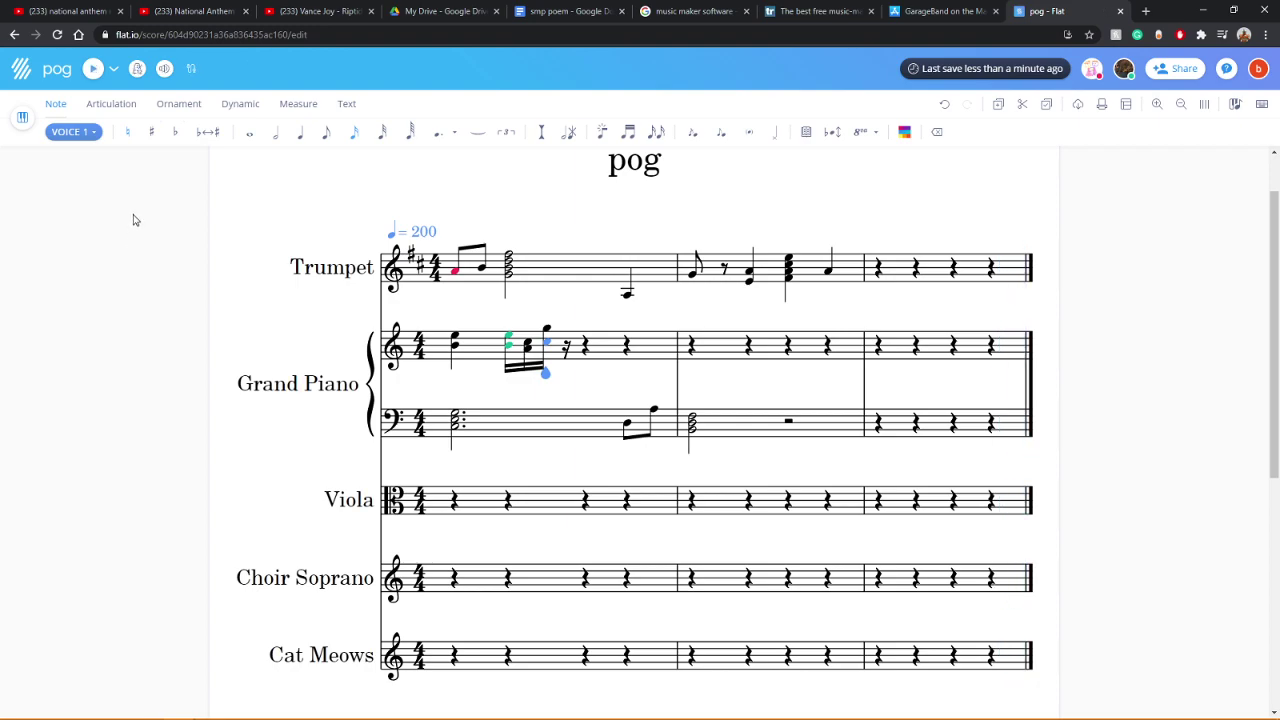
pyautogui.click(394, 348)
pyautogui.click(395, 420)
pyautogui.click(396, 366)
pyautogui.press('Right')
pyautogui.press('Left')
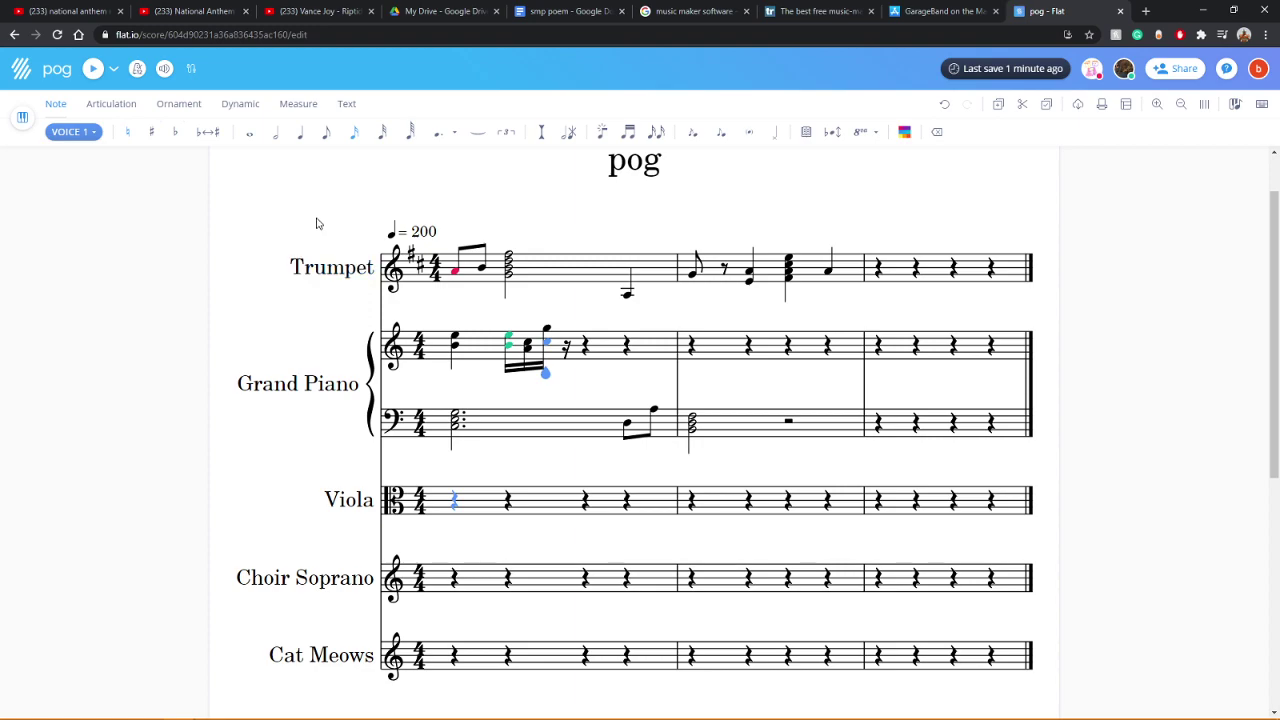
# Step: Undo the piano whole-note change and enter a whole note in Cat Meows measure 1
pyautogui.click(250, 132)
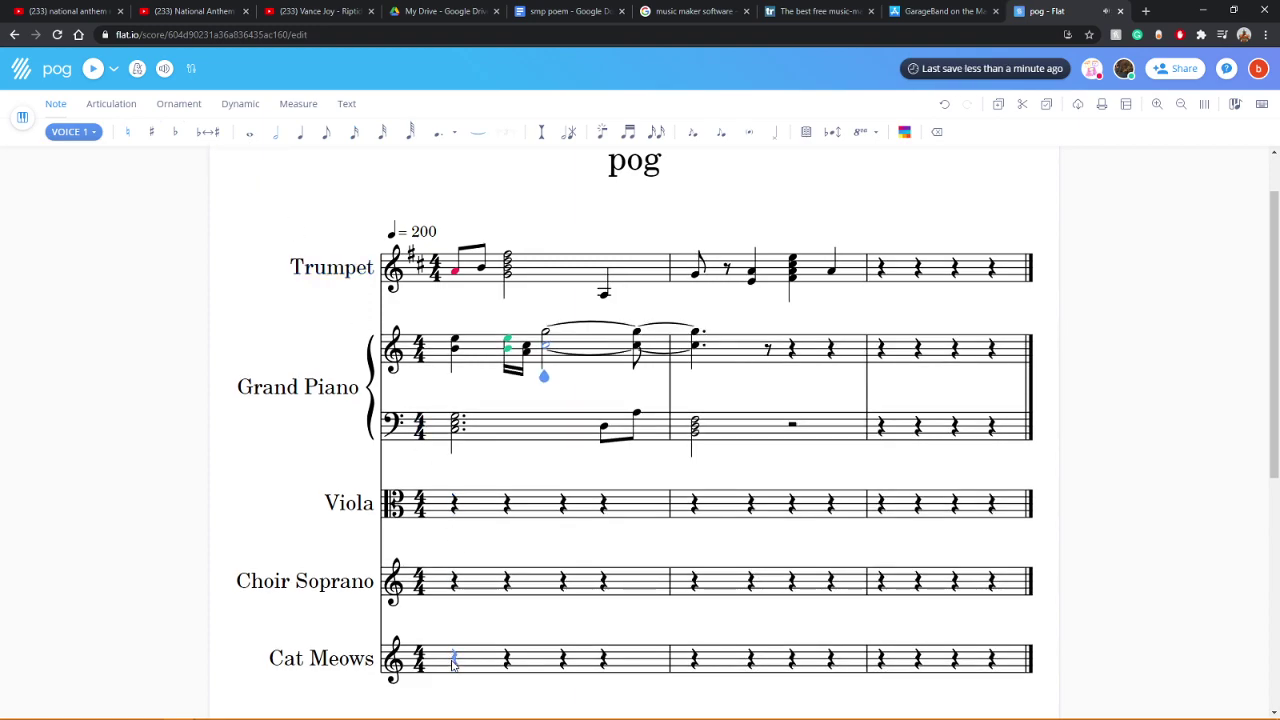
pyautogui.click(944, 105)
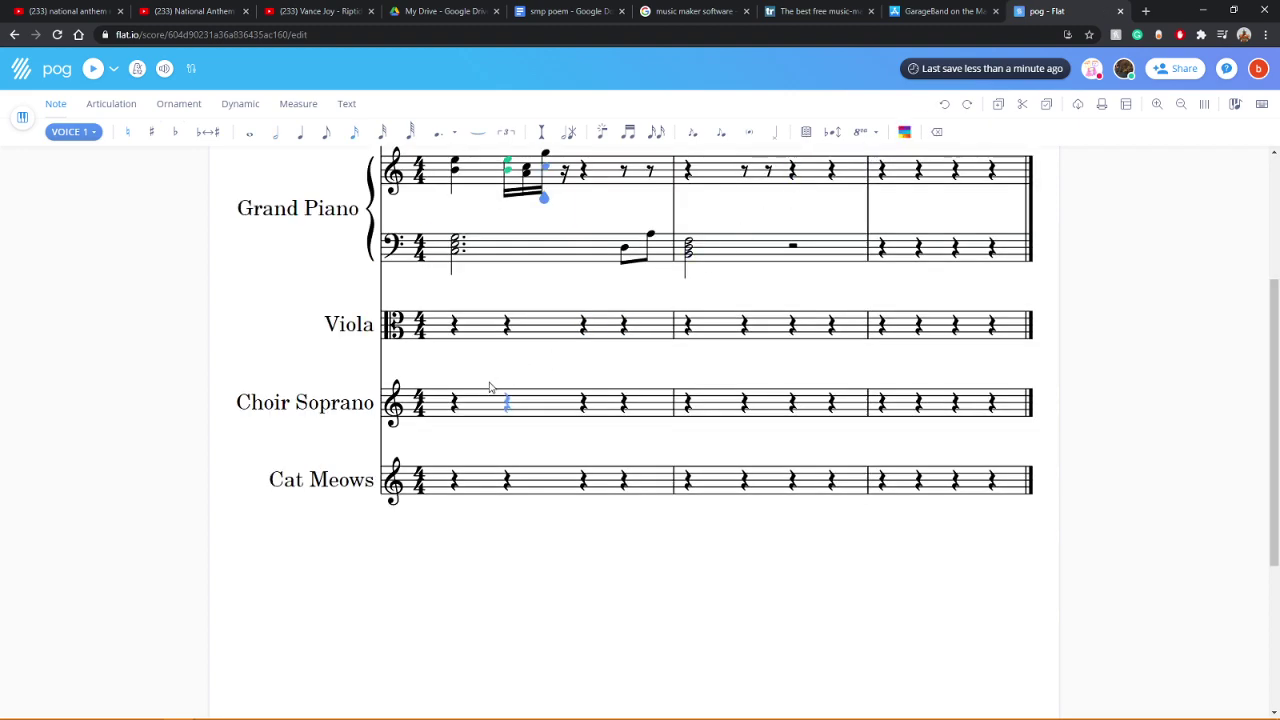
pyautogui.scroll(2, 400, 480)
pyautogui.click(455, 637)
pyautogui.click(255, 135)
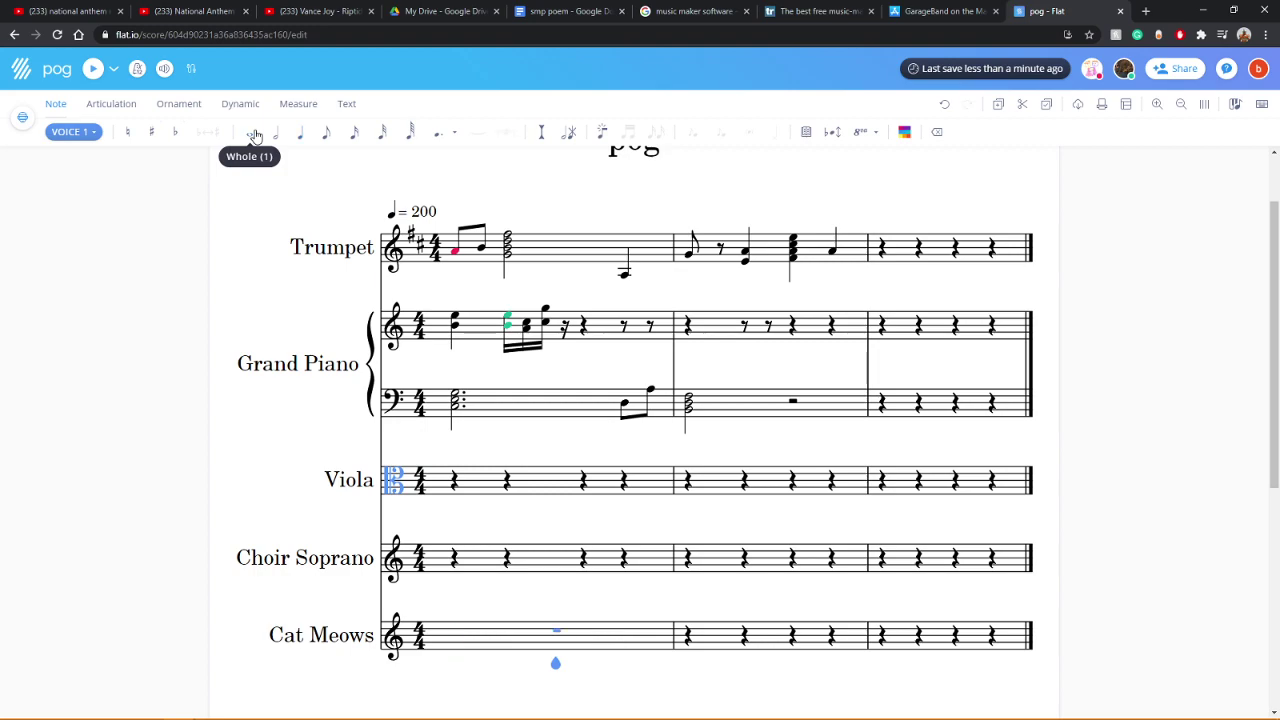
pyautogui.click(558, 642)
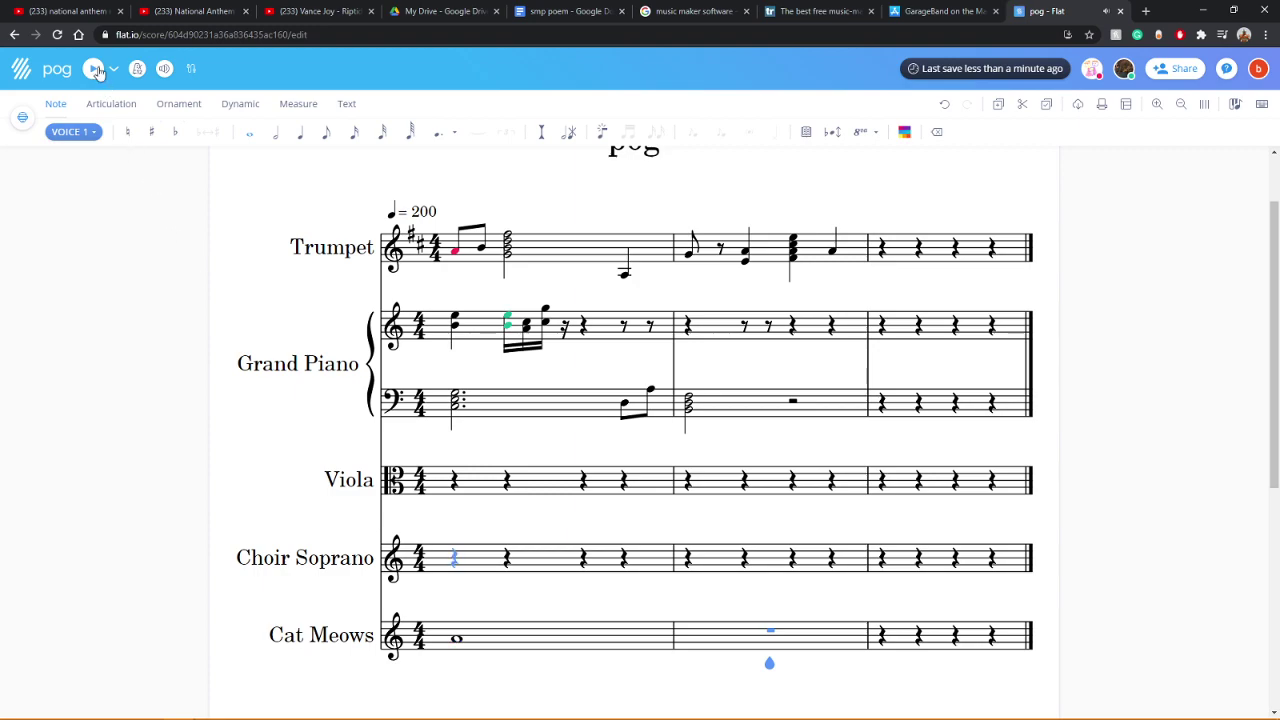
pyautogui.click(95, 69)
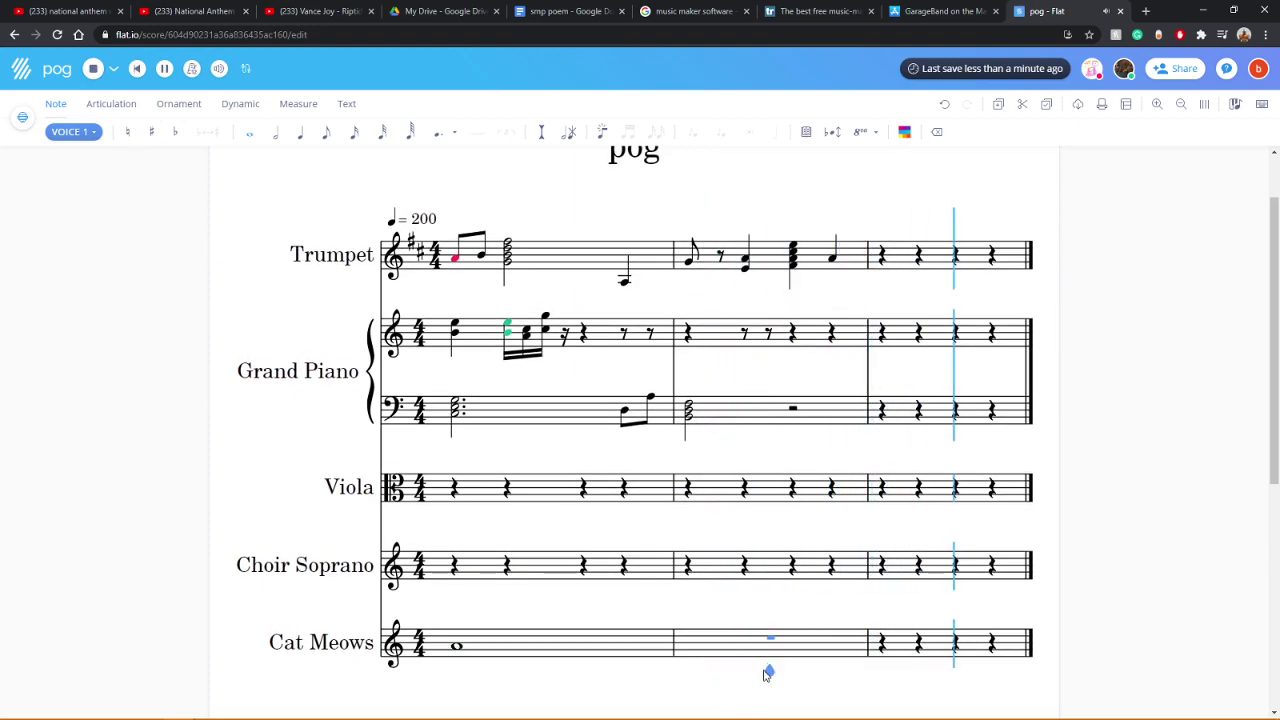
# Step: Shorten the Cat Meows whole note to a quarter after playing it back
pyautogui.click(451, 674)
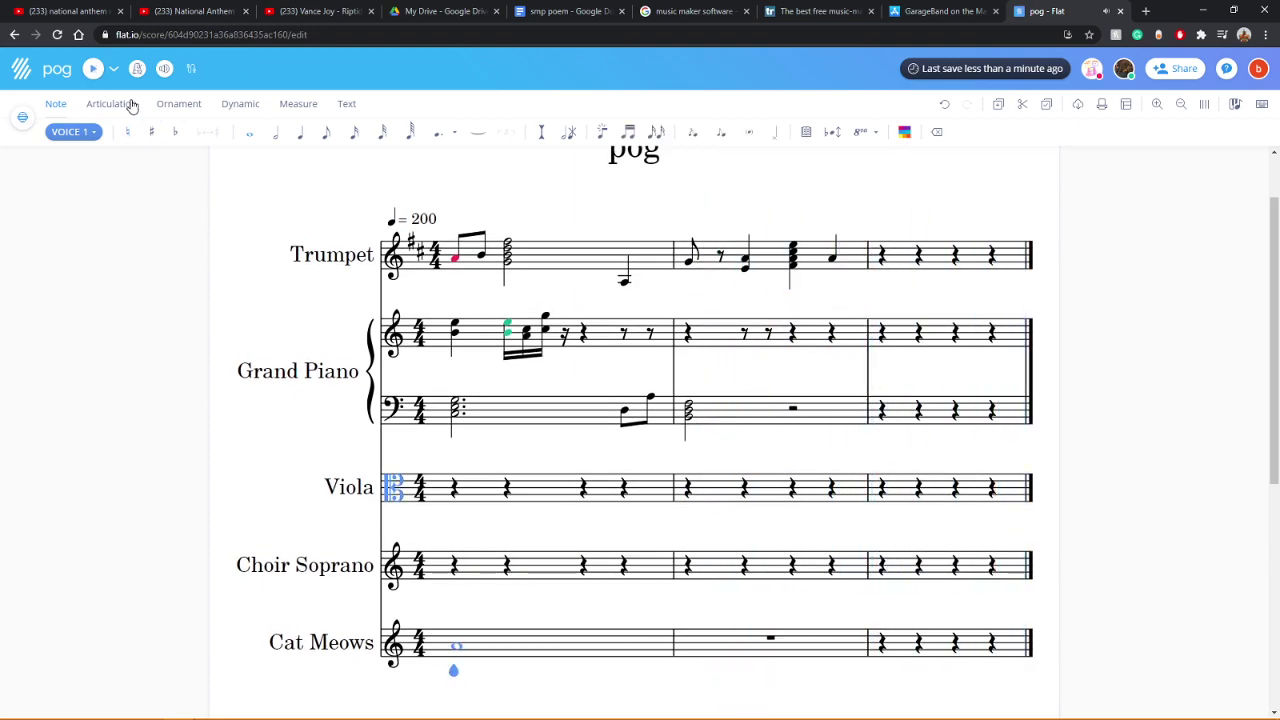
pyautogui.click(94, 69)
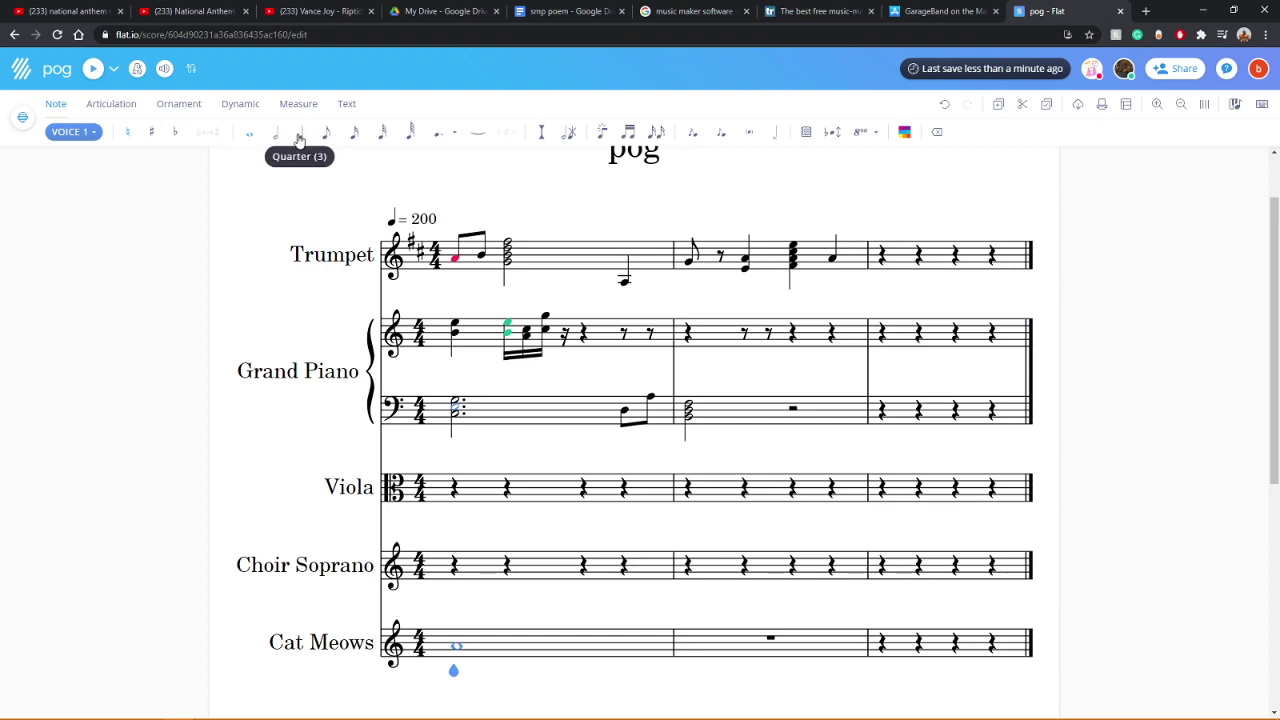
pyautogui.click(300, 140)
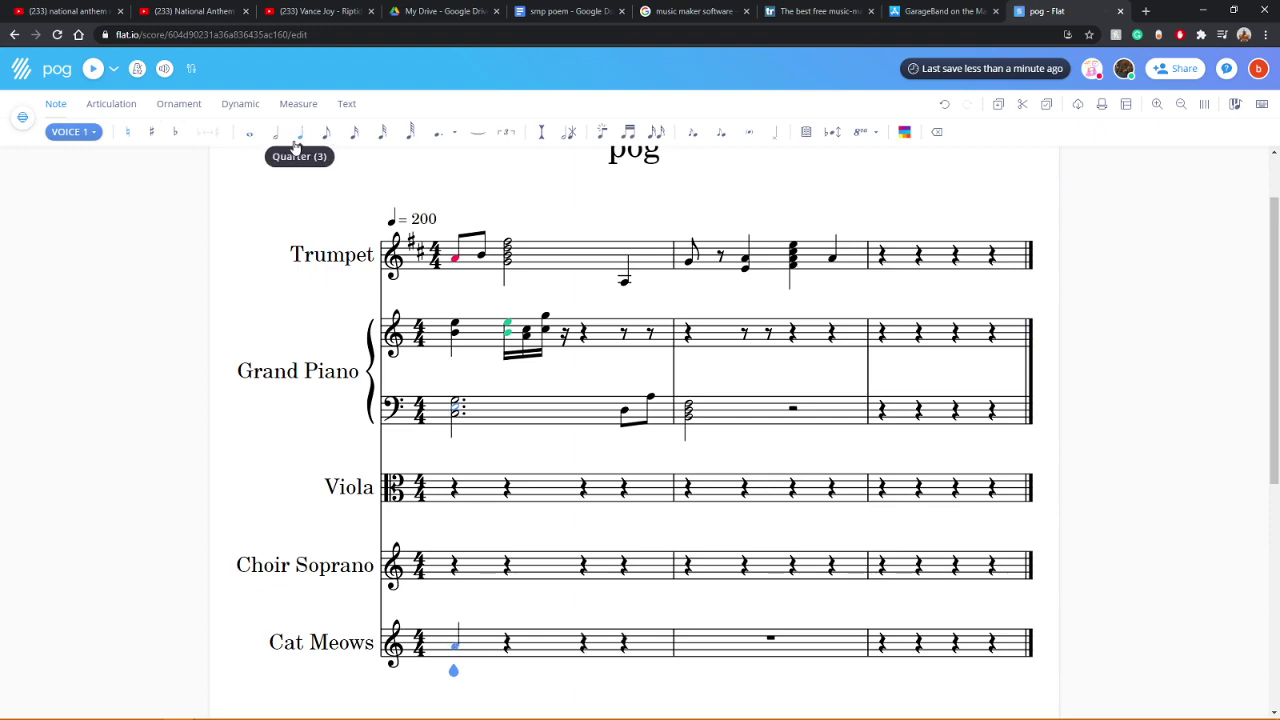
pyautogui.click(505, 645)
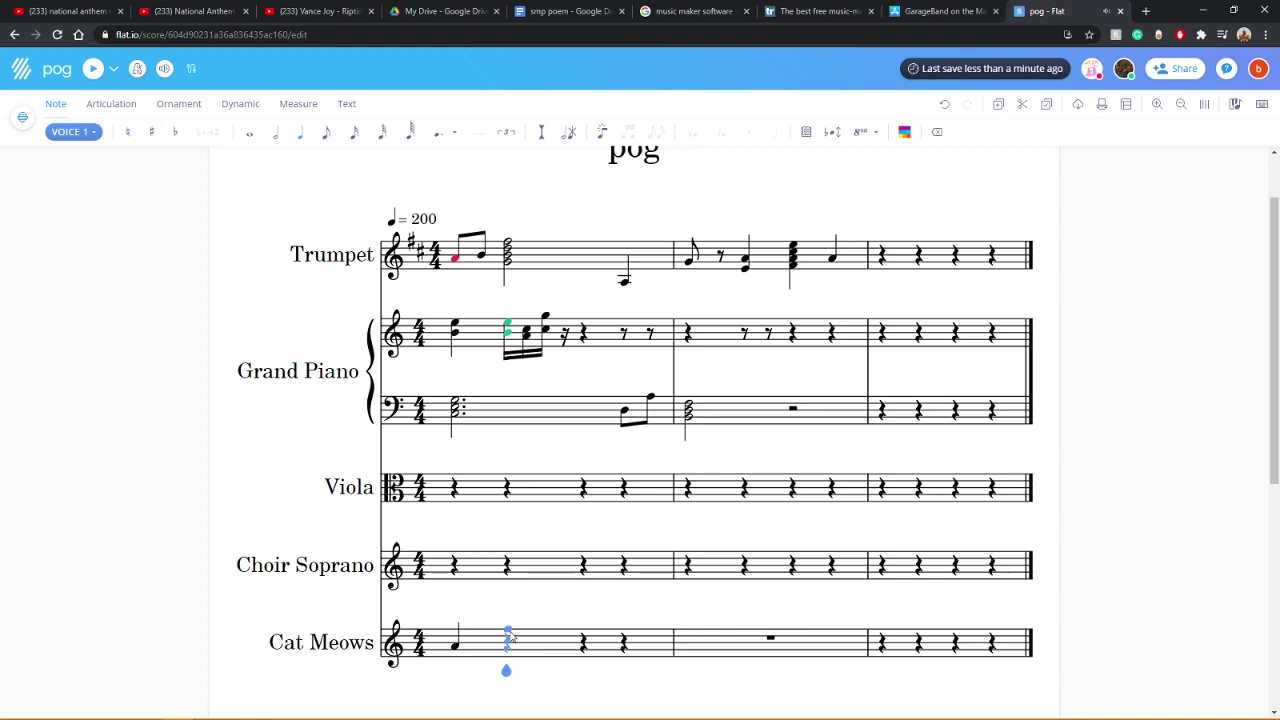
pyautogui.scroll(2, 317, 443)
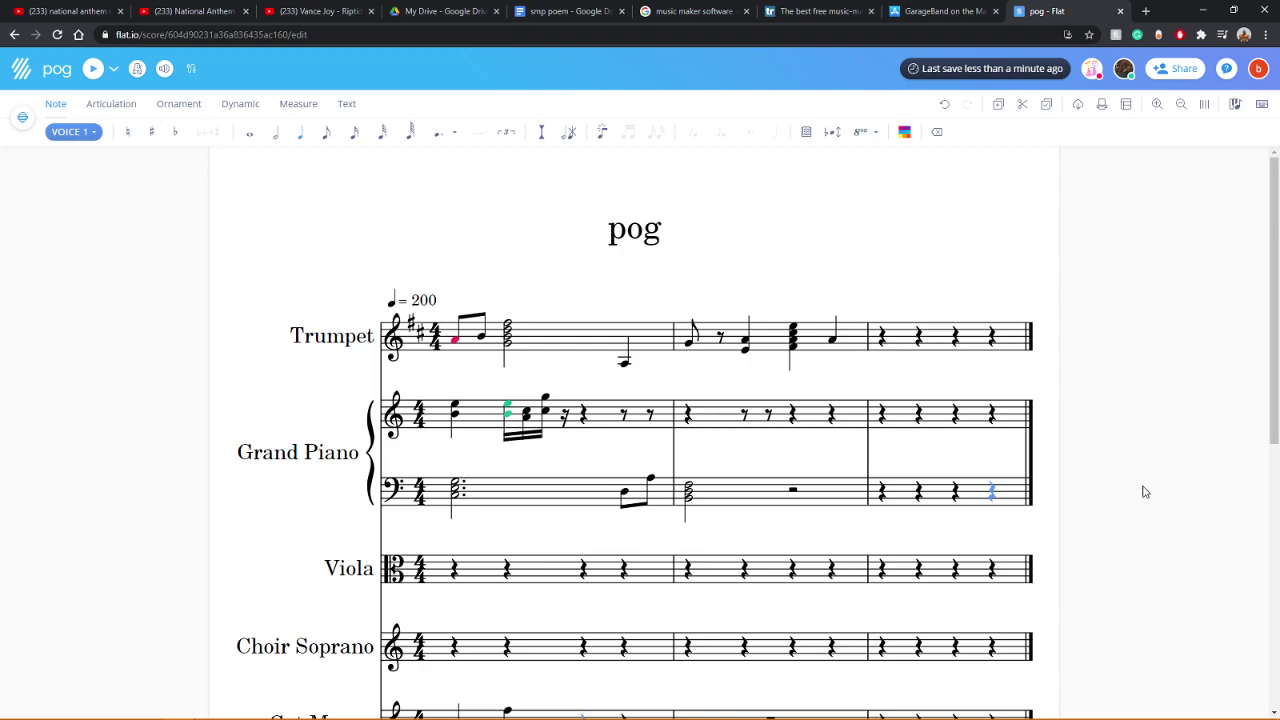
# Step: Toggle the mp dynamic with undo and redo on the first Cat Meows notes
pyautogui.scroll(-3, 1143, 491)
pyautogui.scroll(2, 714, 487)
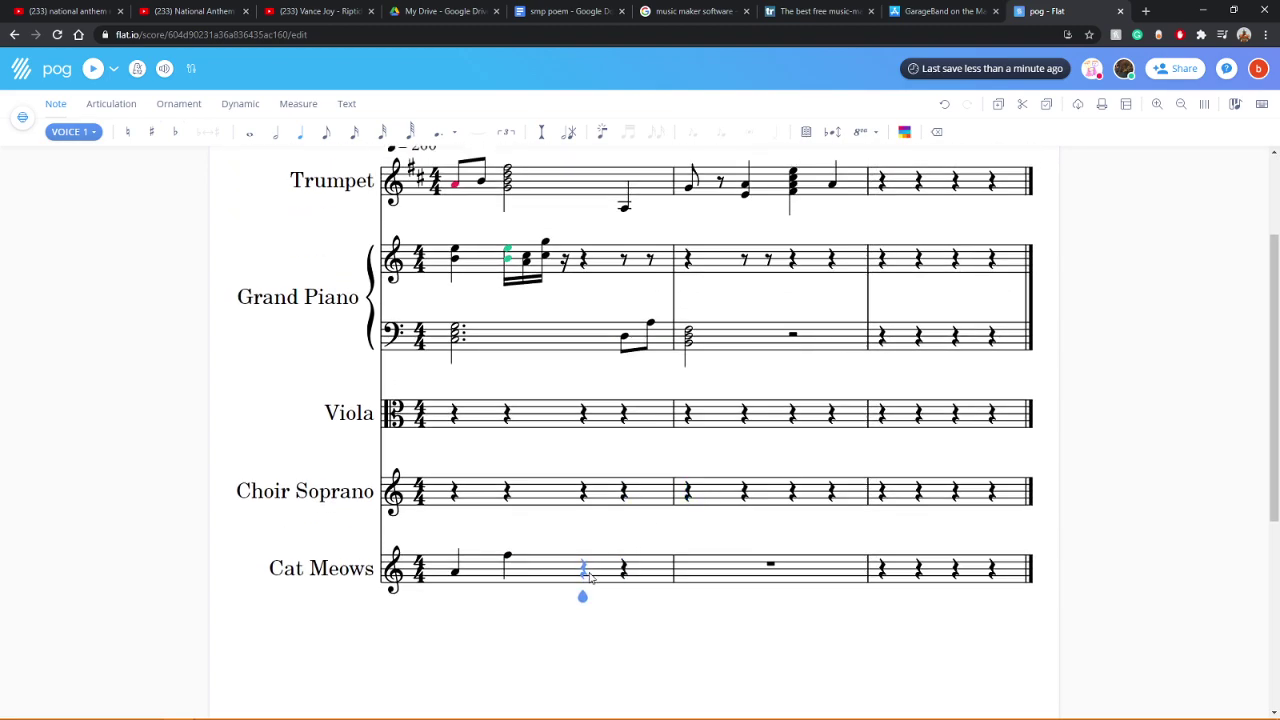
pyautogui.click(461, 573)
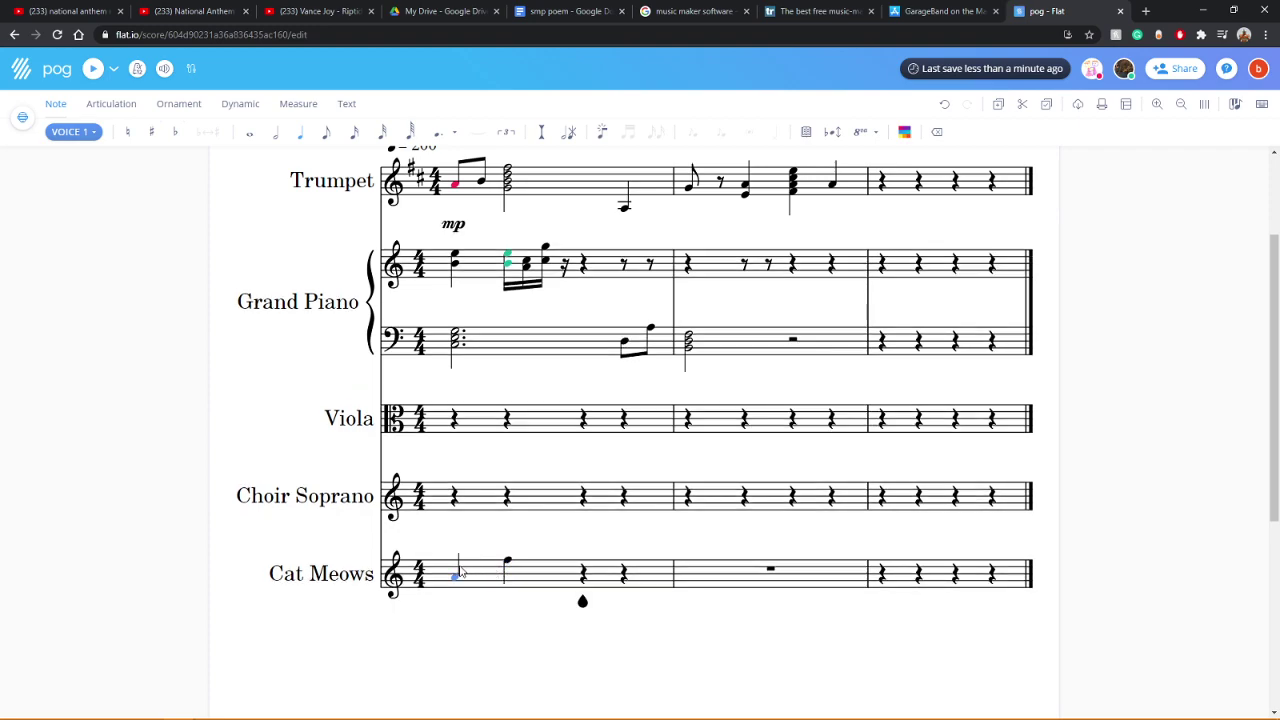
pyautogui.hotkey('ctrl', 'z')
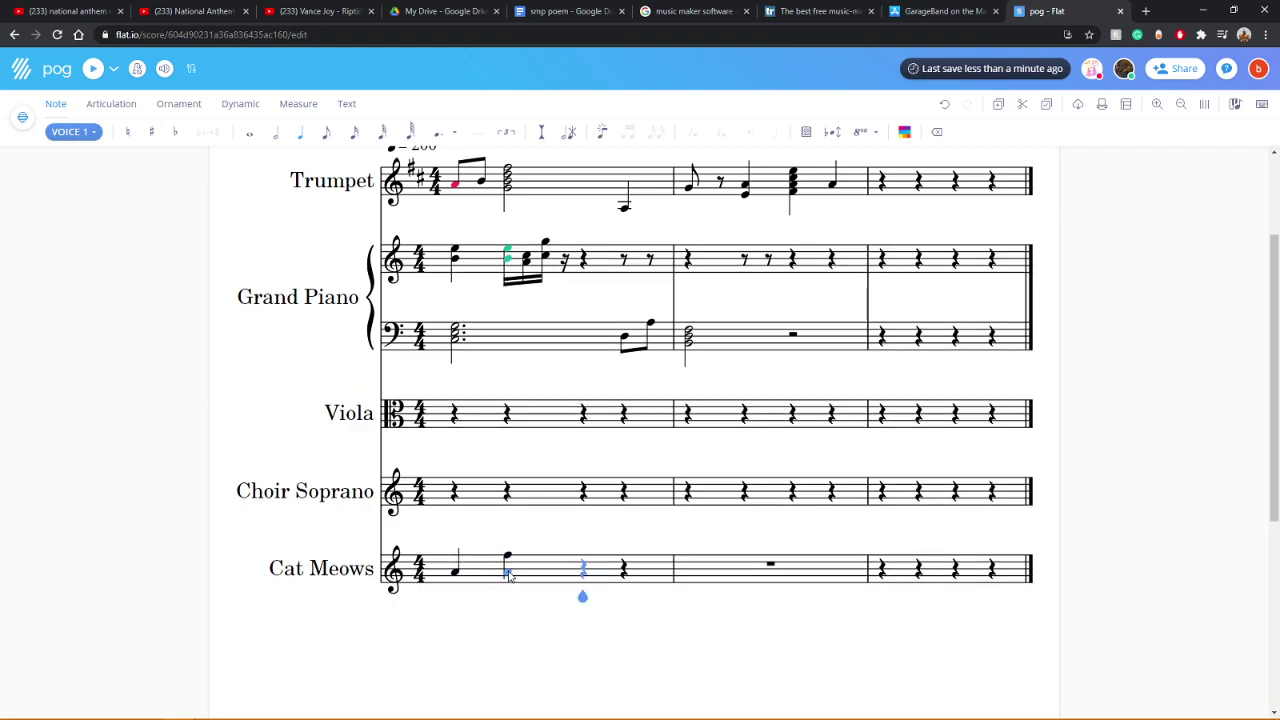
pyautogui.click(456, 566)
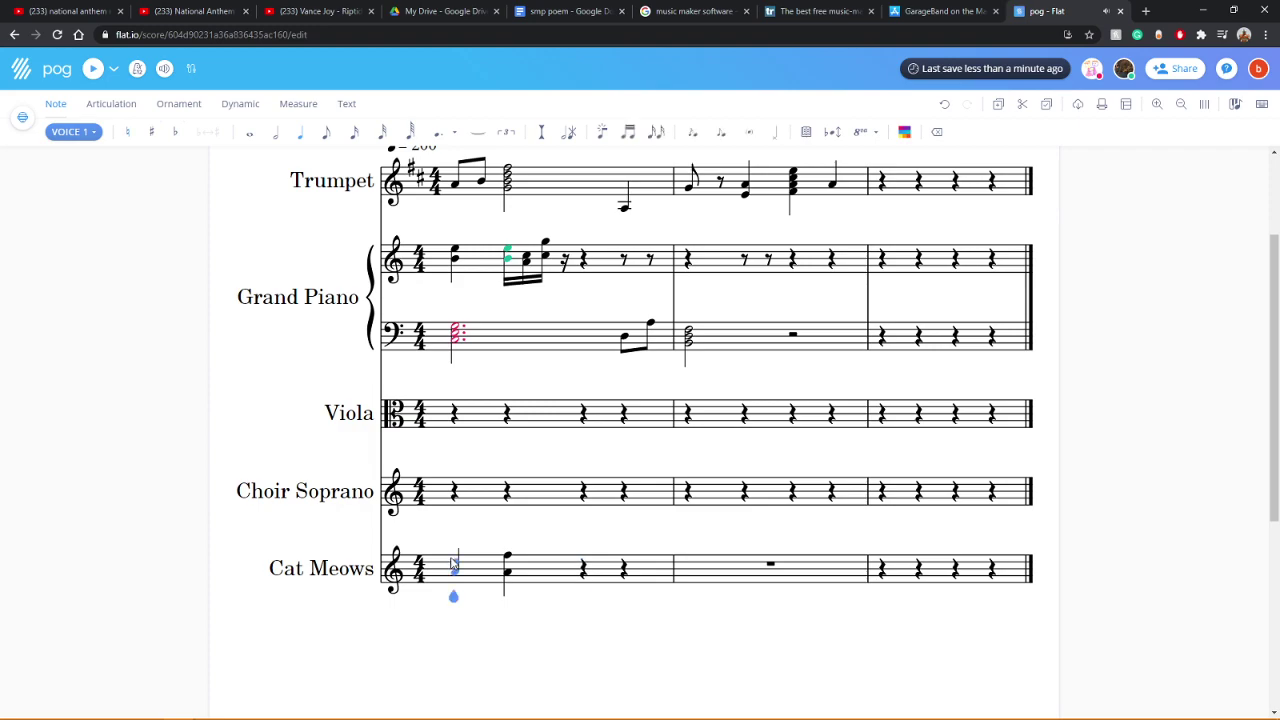
pyautogui.press('Right')
pyautogui.hotkey('ctrl', 'y')
# Step: Enter a Cat Meows note on beat three and a three-note chord on beat four
pyautogui.click(551, 582)
pyautogui.click(584, 569)
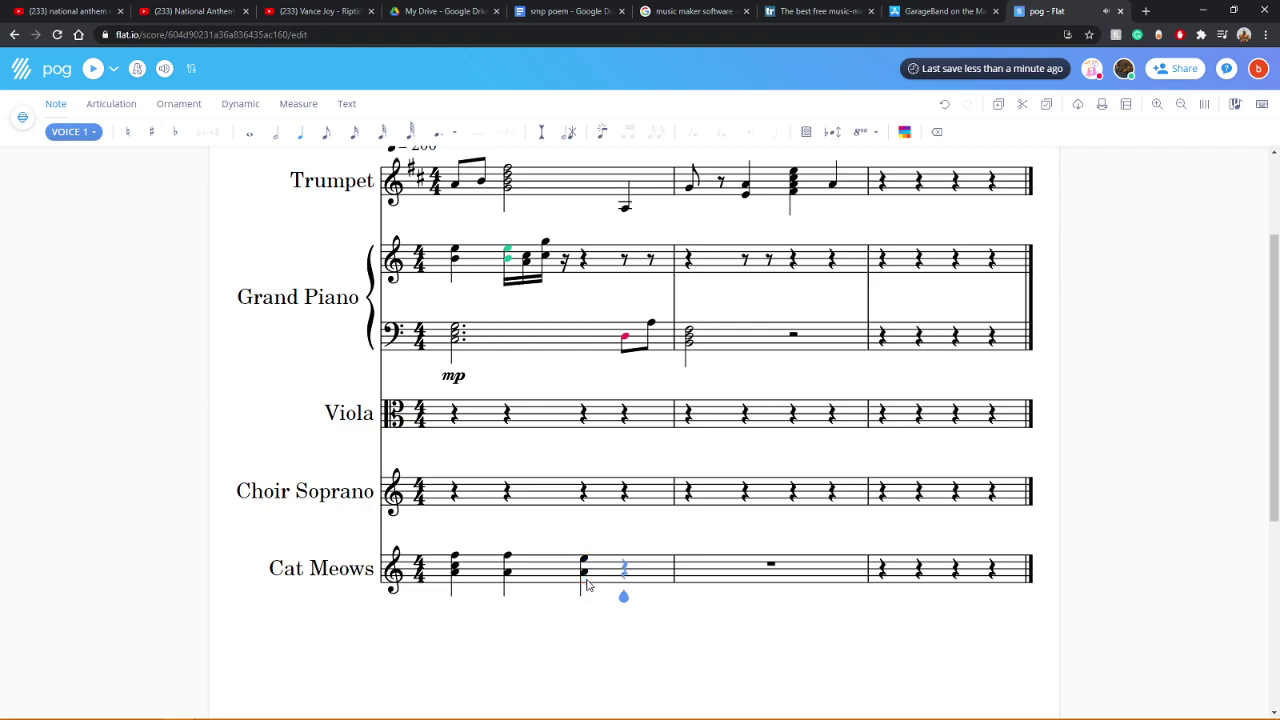
pyautogui.click(630, 566)
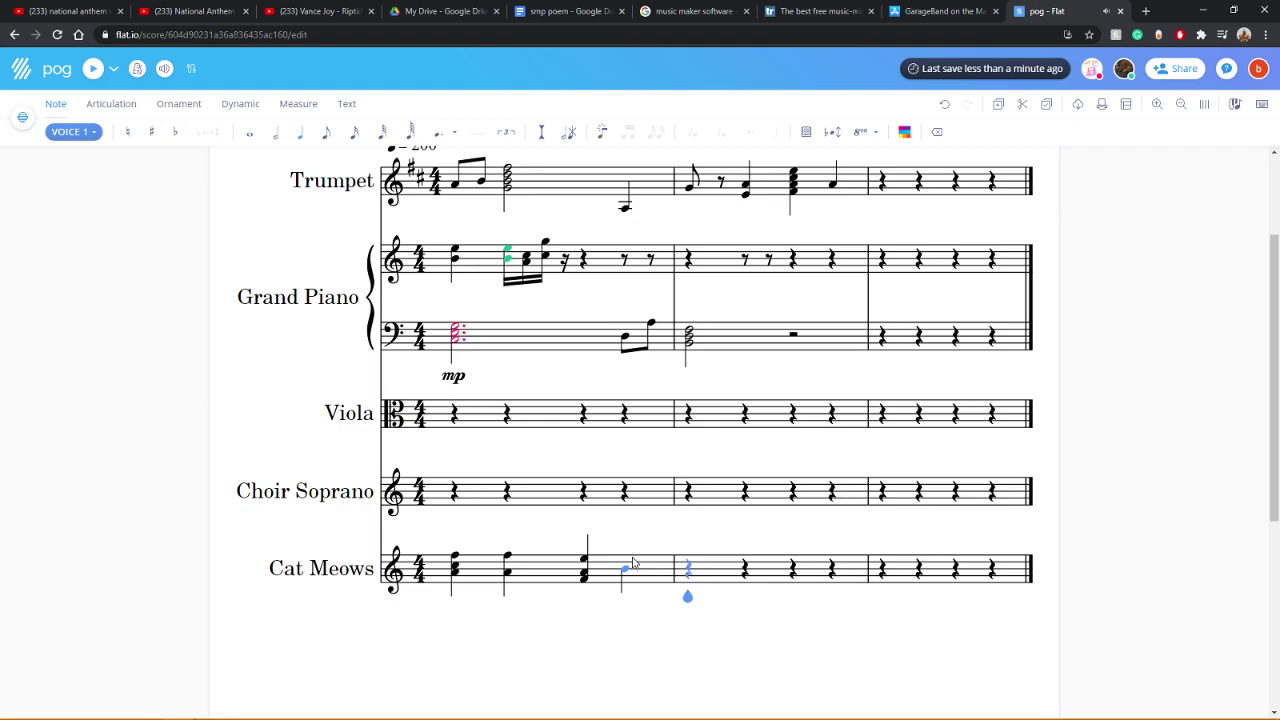
pyautogui.click(625, 572)
pyautogui.click(624, 581)
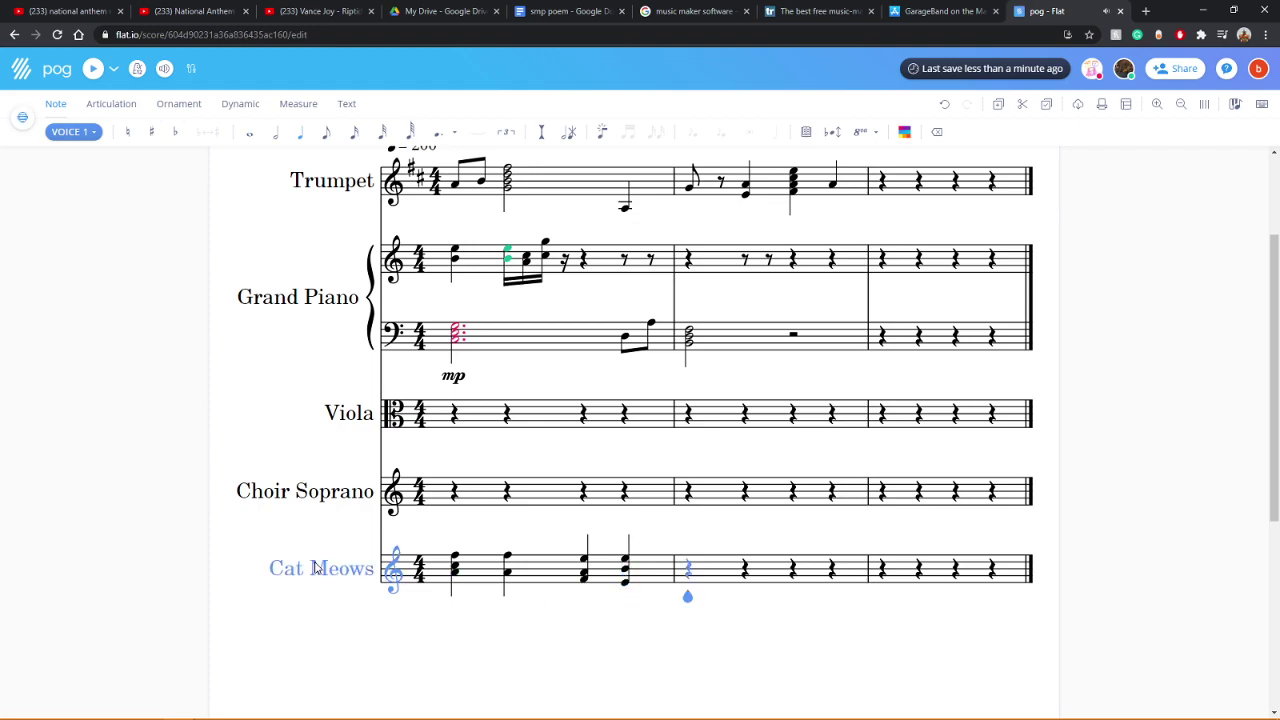
# Step: Place a quarter note opening Cat Meows measure 2 and choose sixty-fourth duration
pyautogui.scroll(3, 316, 568)
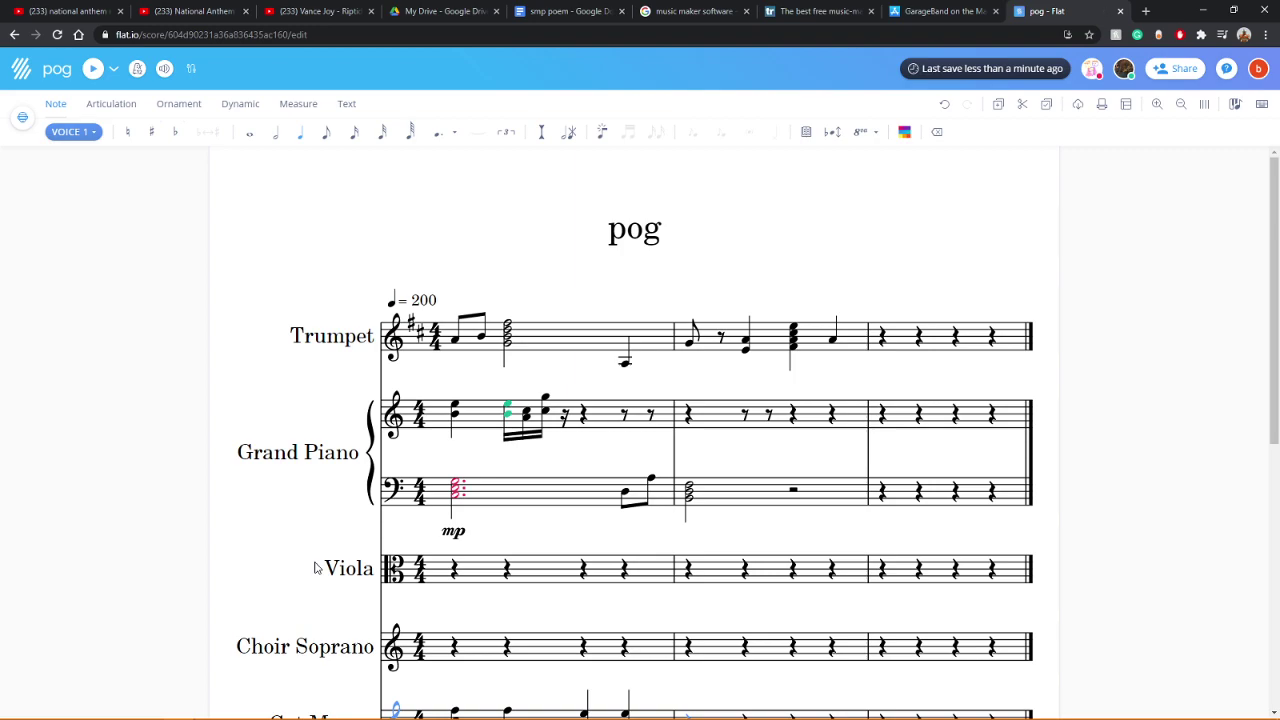
pyautogui.scroll(-3, 316, 568)
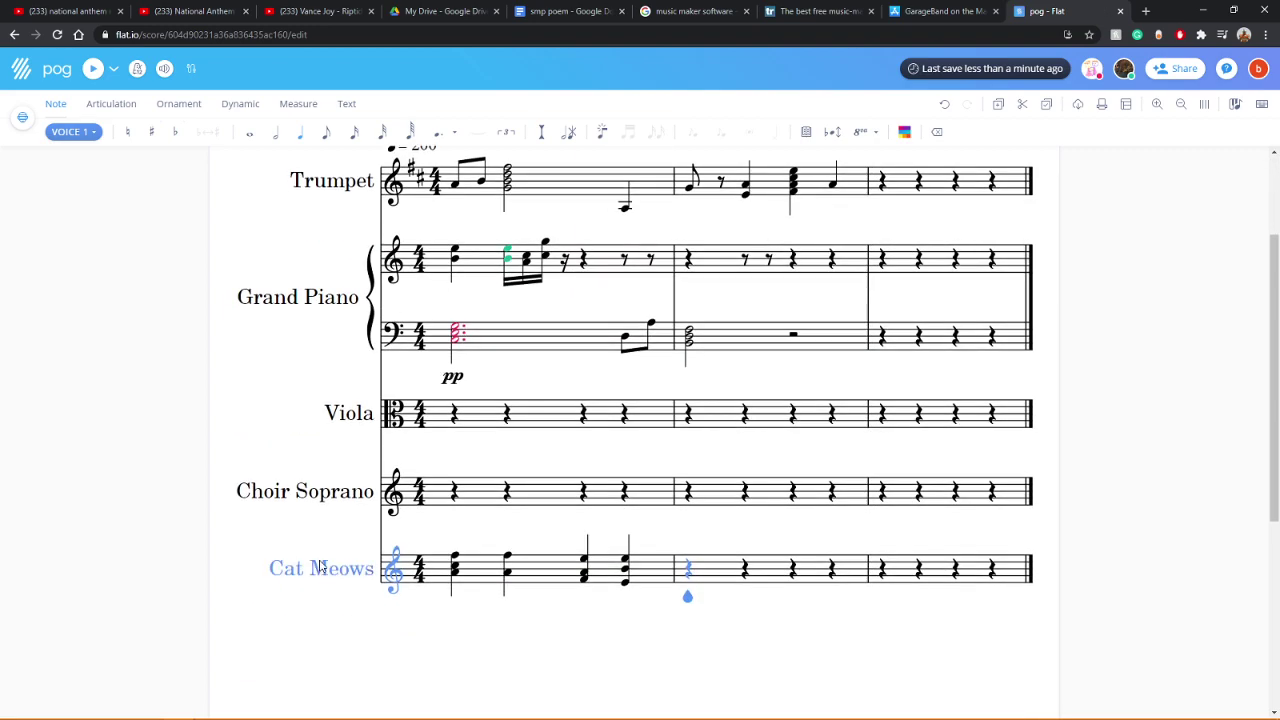
pyautogui.click(690, 573)
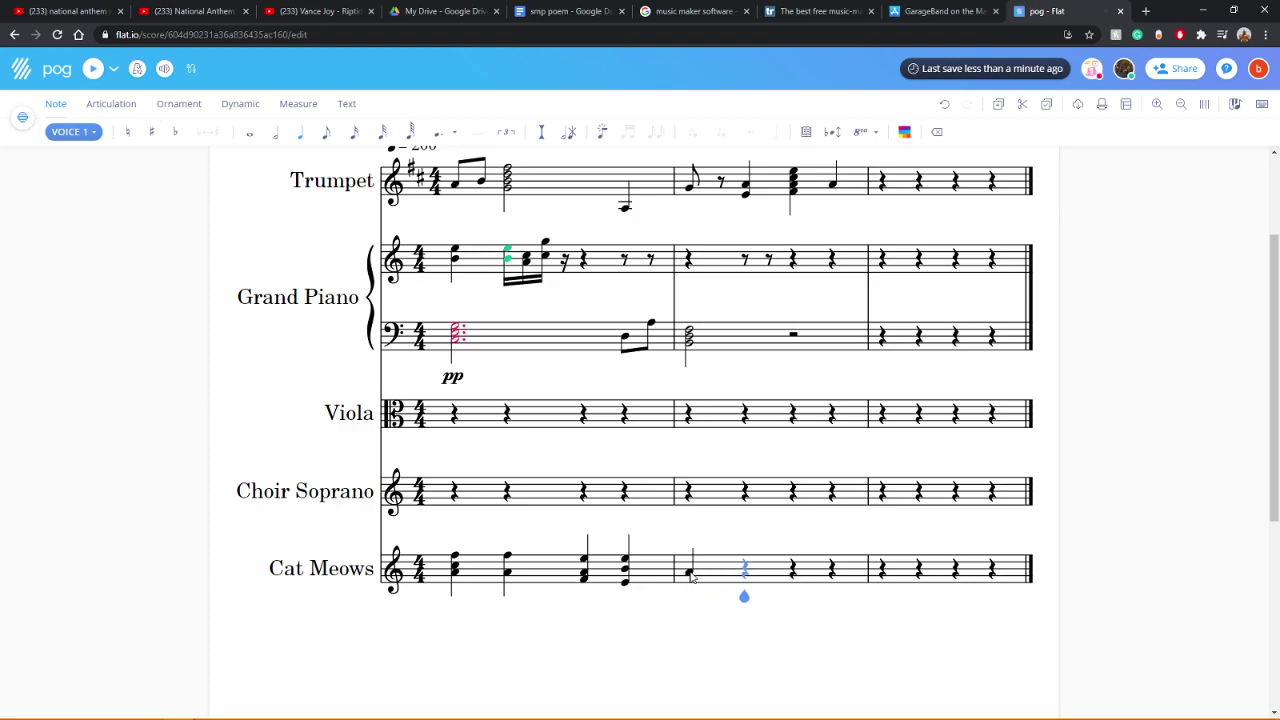
pyautogui.click(408, 138)
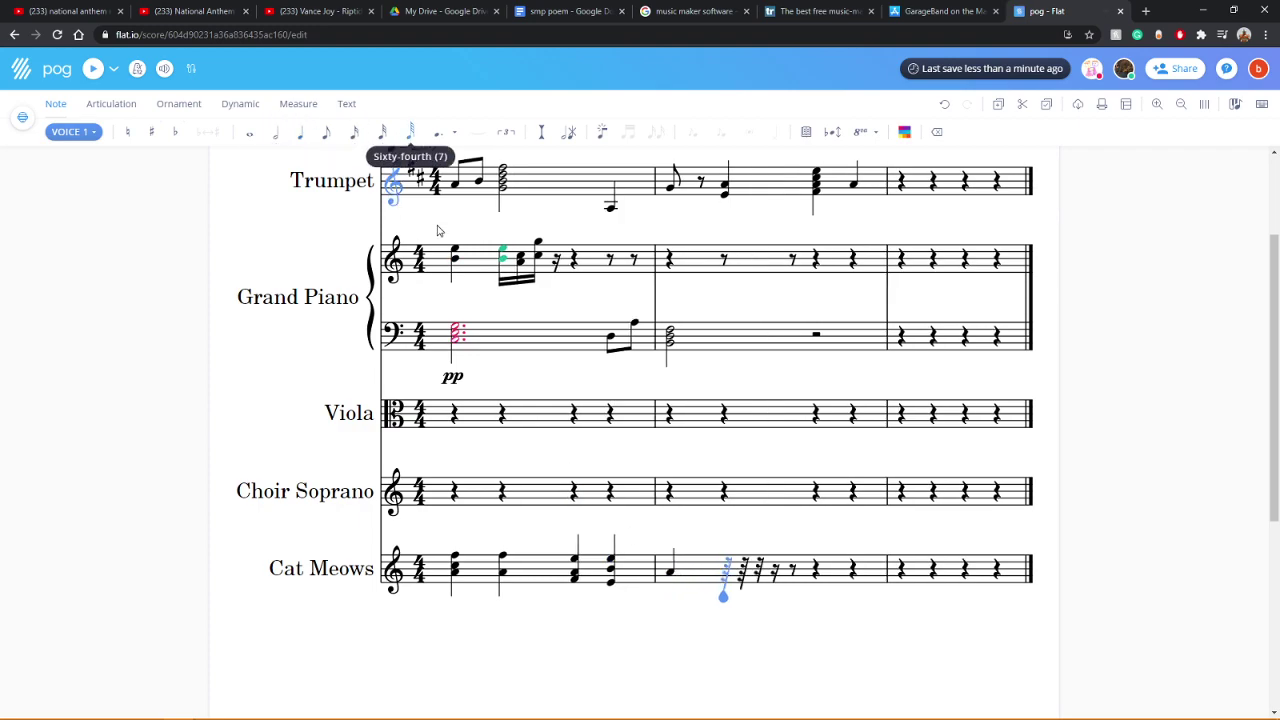
# Step: Add a second pitch to measure 2's first note and begin a sixty-fourth run
pyautogui.click(673, 571)
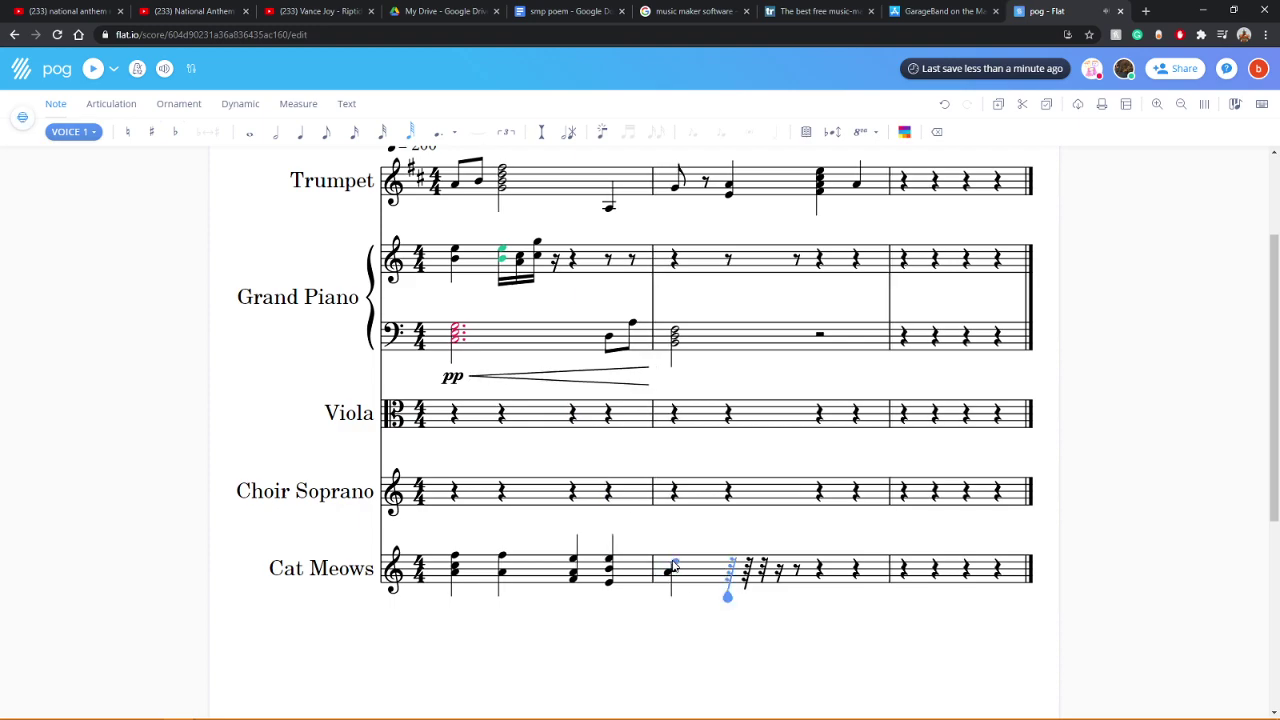
pyautogui.click(731, 569)
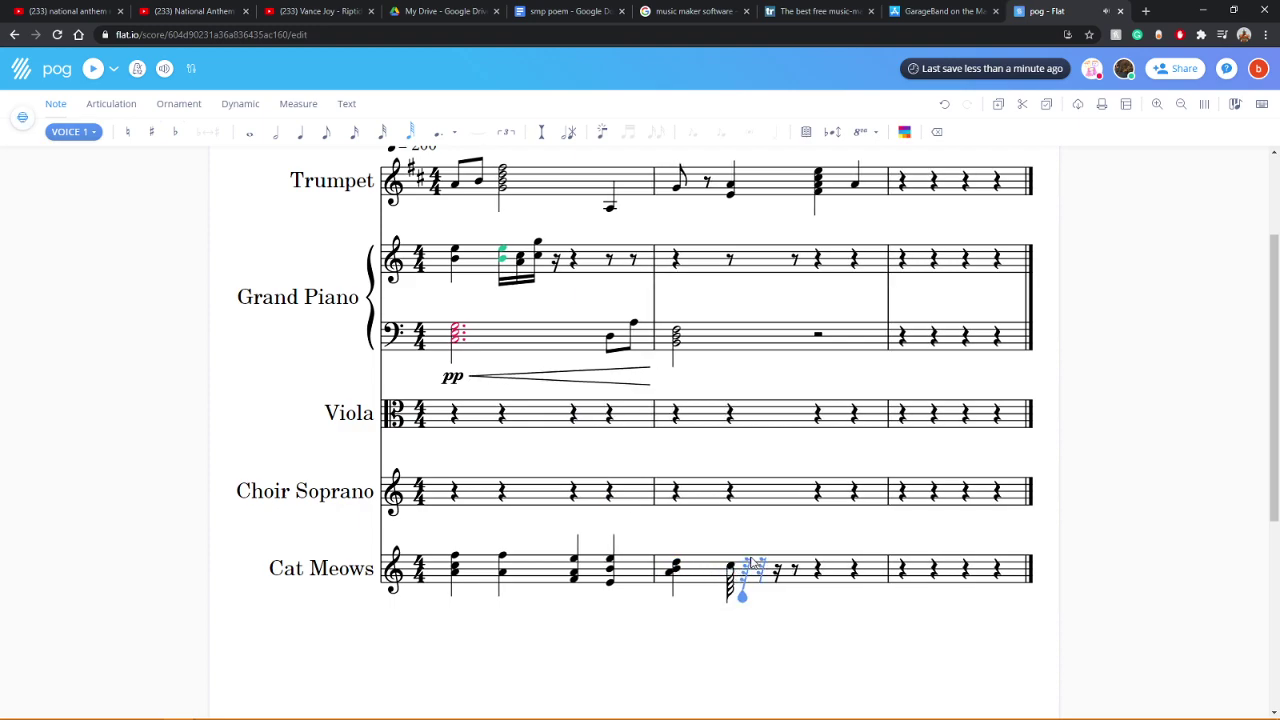
pyautogui.click(747, 574)
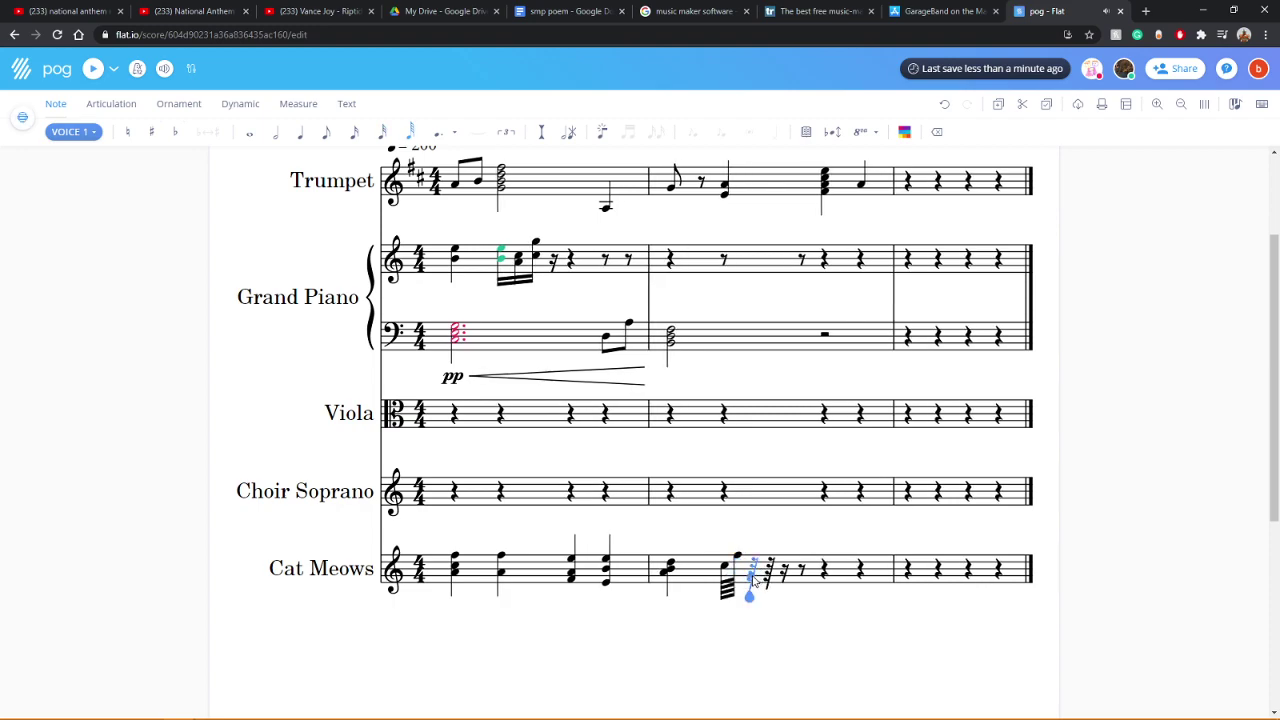
pyautogui.click(751, 576)
pyautogui.click(765, 562)
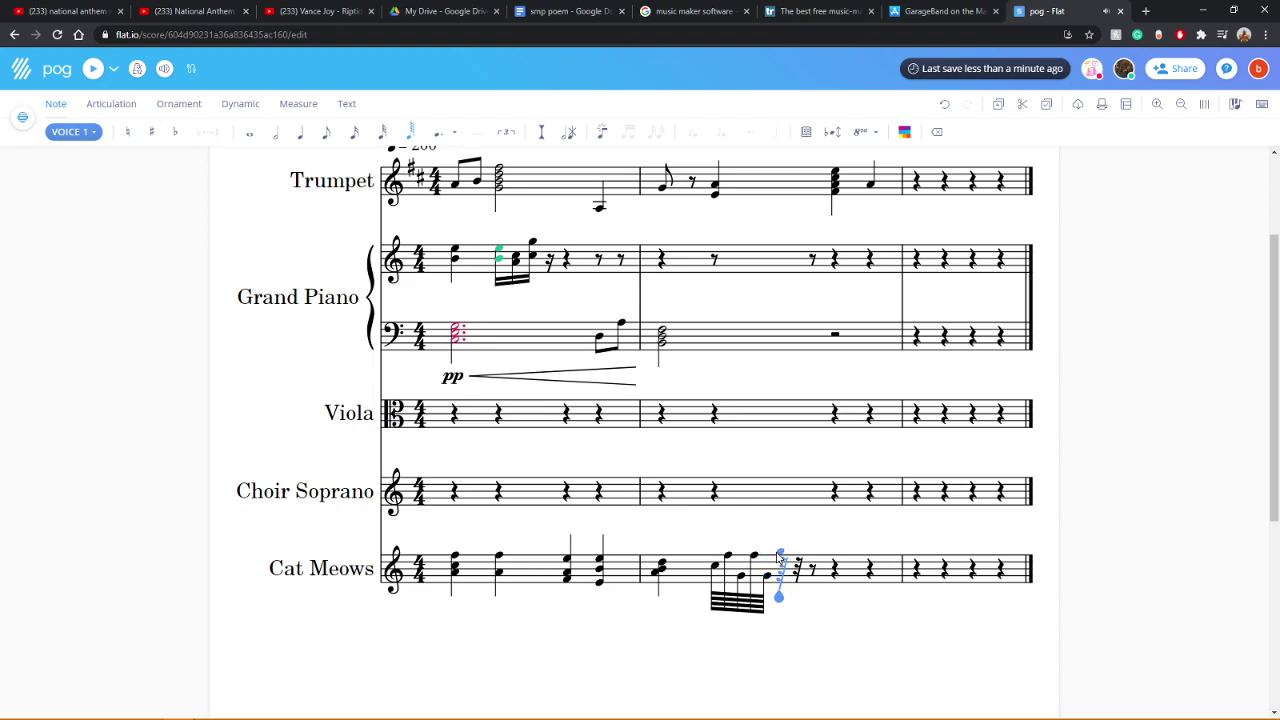
pyautogui.click(781, 553)
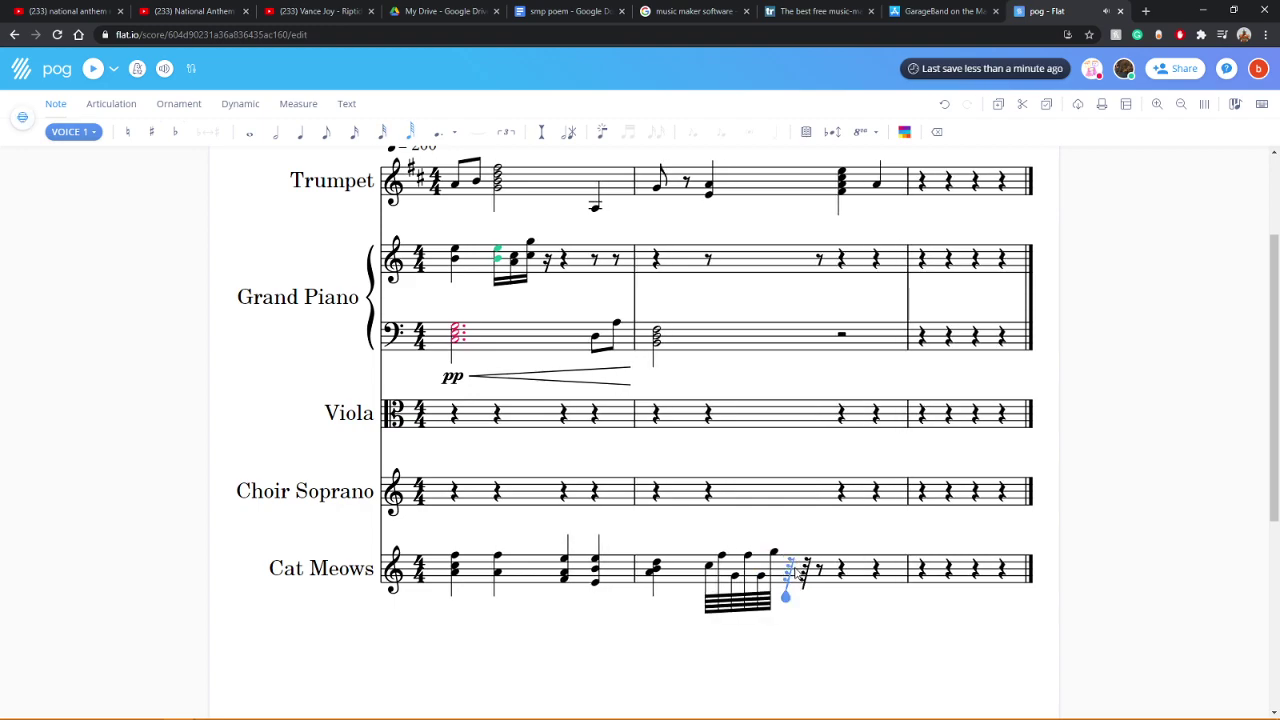
pyautogui.click(790, 576)
pyautogui.click(802, 562)
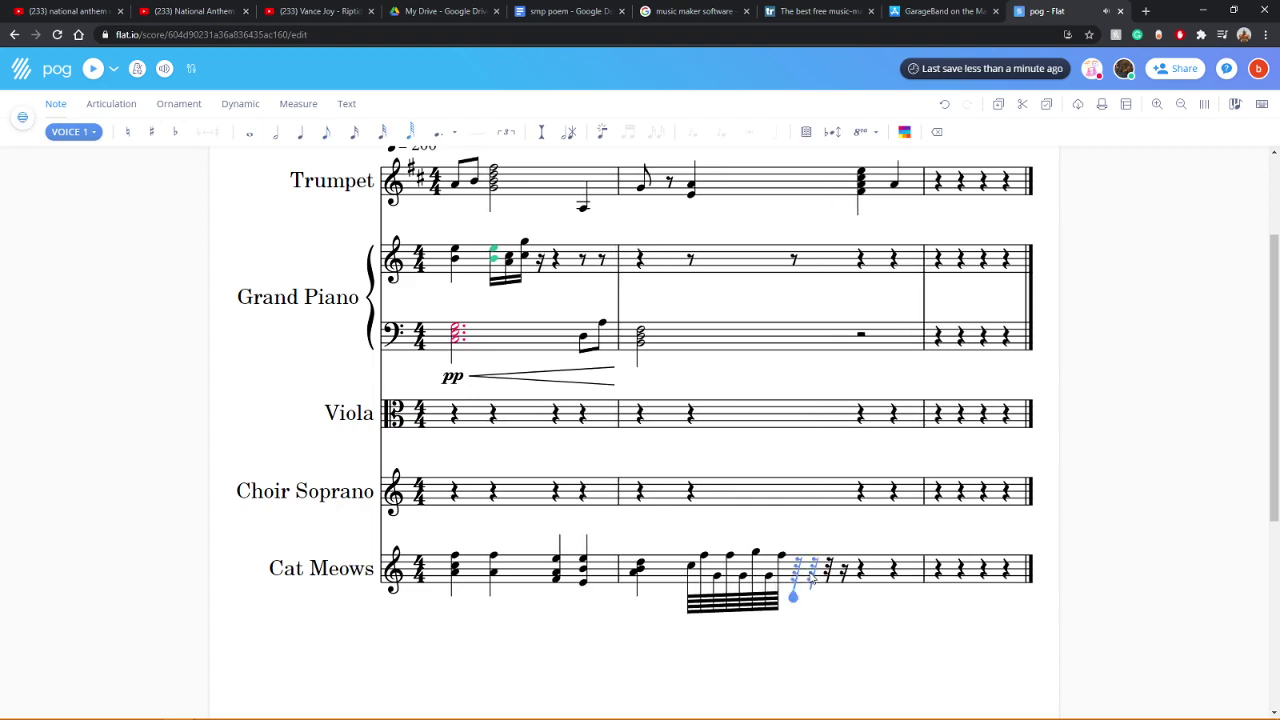
# Step: Extend the sixty-fourth run up to high notes, adding a lower pitch under the last
pyautogui.click(796, 568)
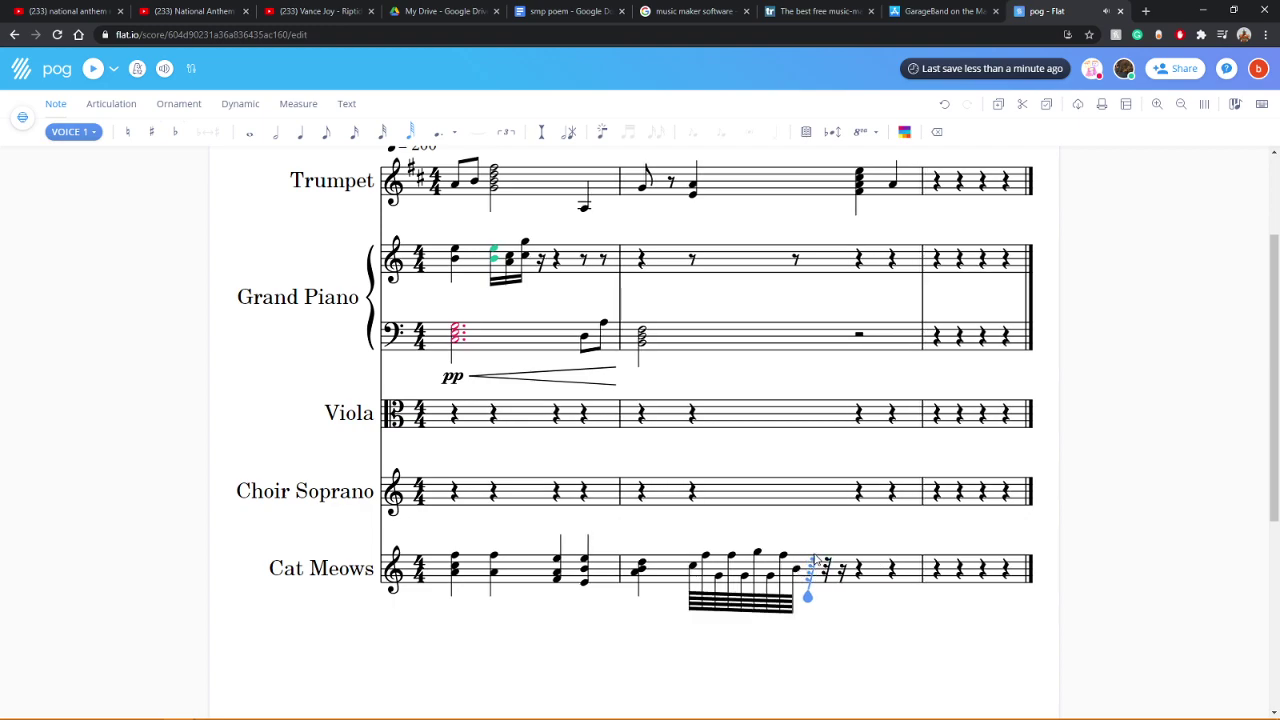
pyautogui.click(815, 548)
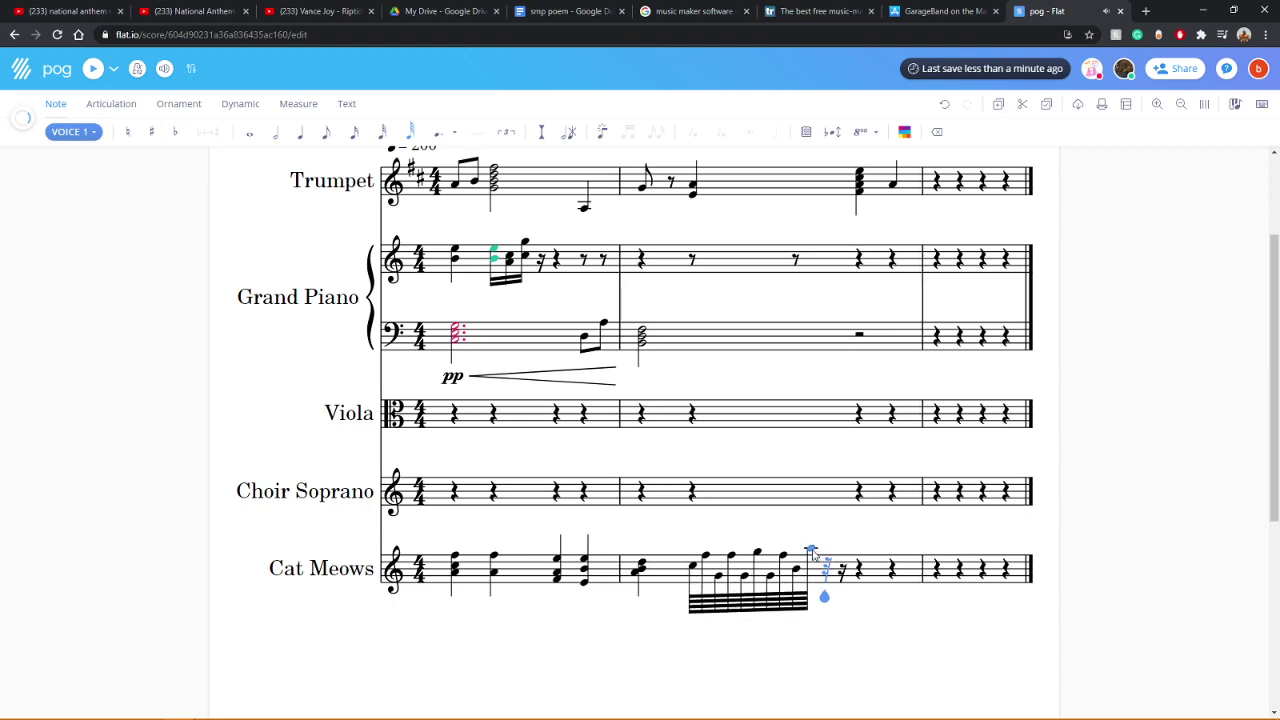
pyautogui.click(818, 542)
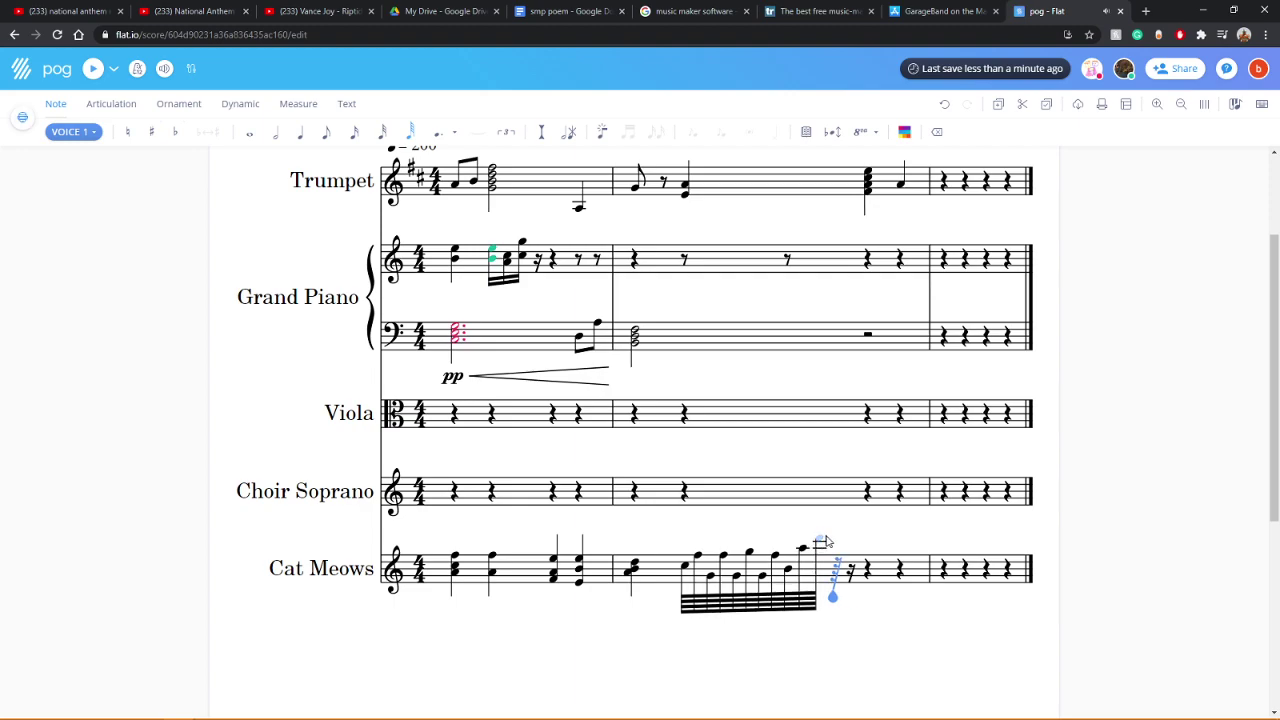
pyautogui.click(836, 546)
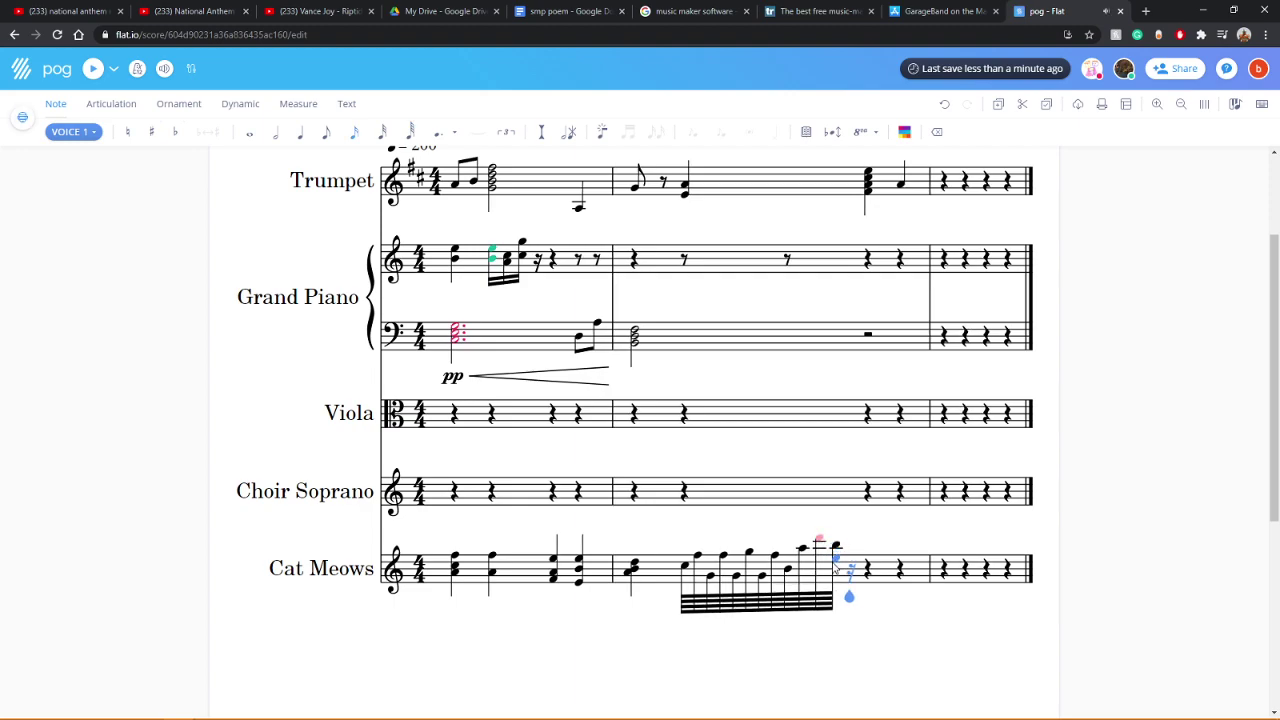
pyautogui.click(826, 568)
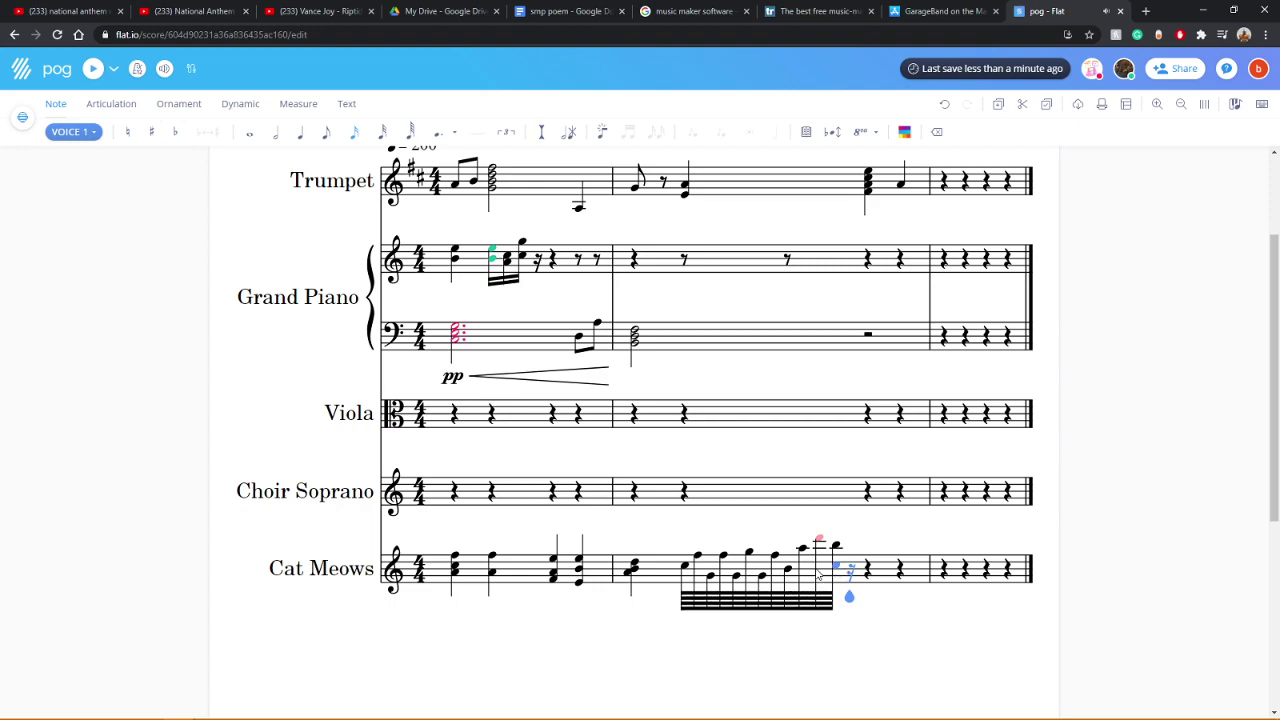
pyautogui.click(819, 576)
pyautogui.click(836, 567)
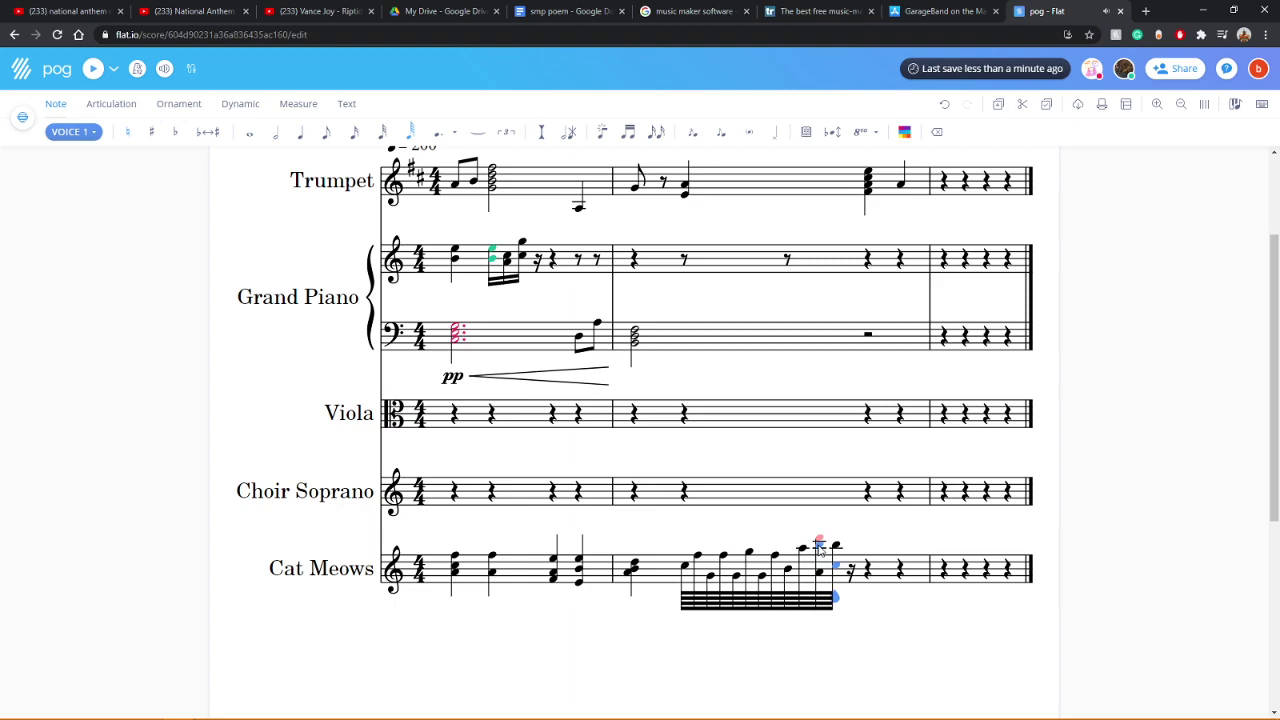
pyautogui.click(294, 480)
pyautogui.scroll(2, 285, 450)
pyautogui.scroll(-2, 280, 434)
# Step: Play back the new run, change its first note to a sixteenth, and replay
pyautogui.click(93, 68)
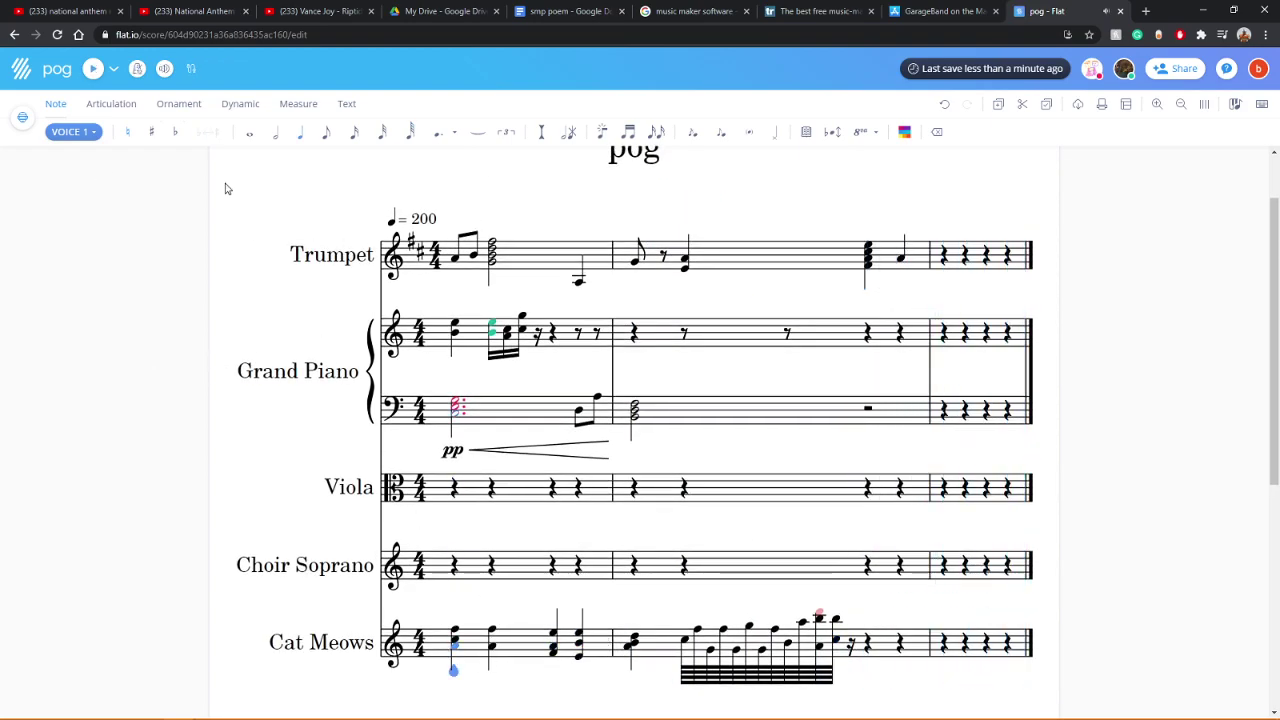
pyautogui.click(93, 68)
pyautogui.click(684, 648)
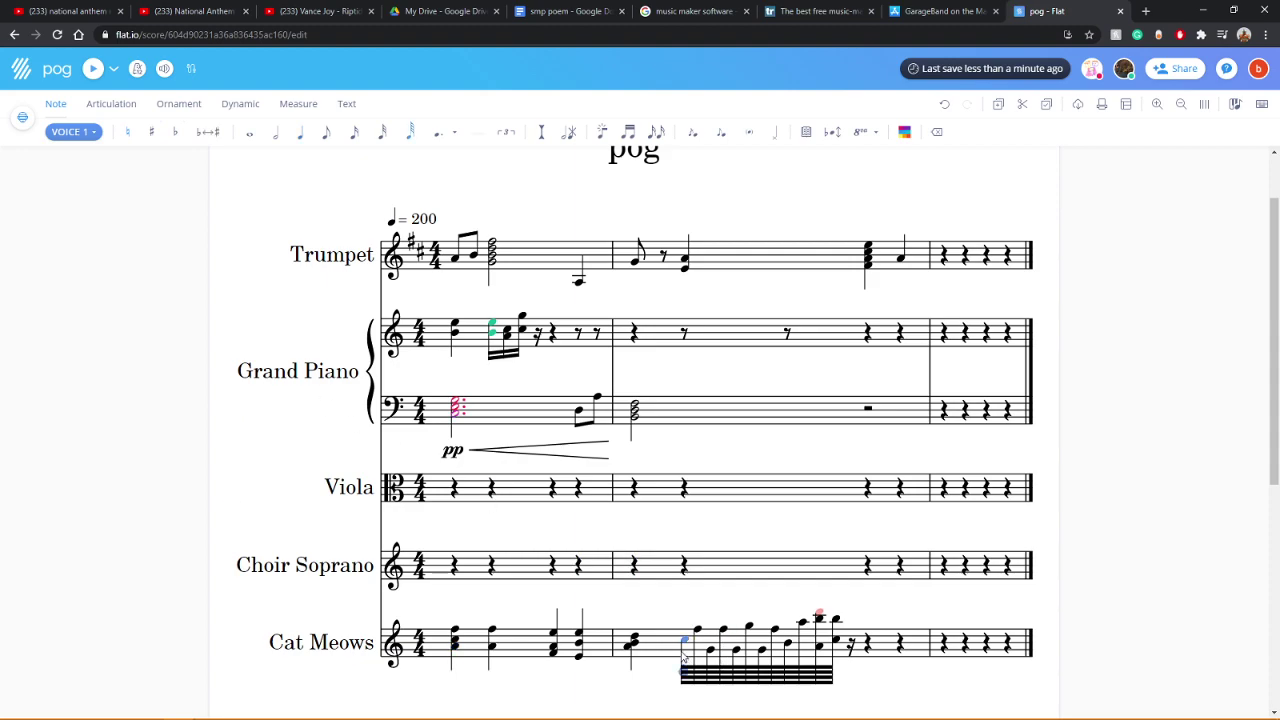
pyautogui.click(354, 132)
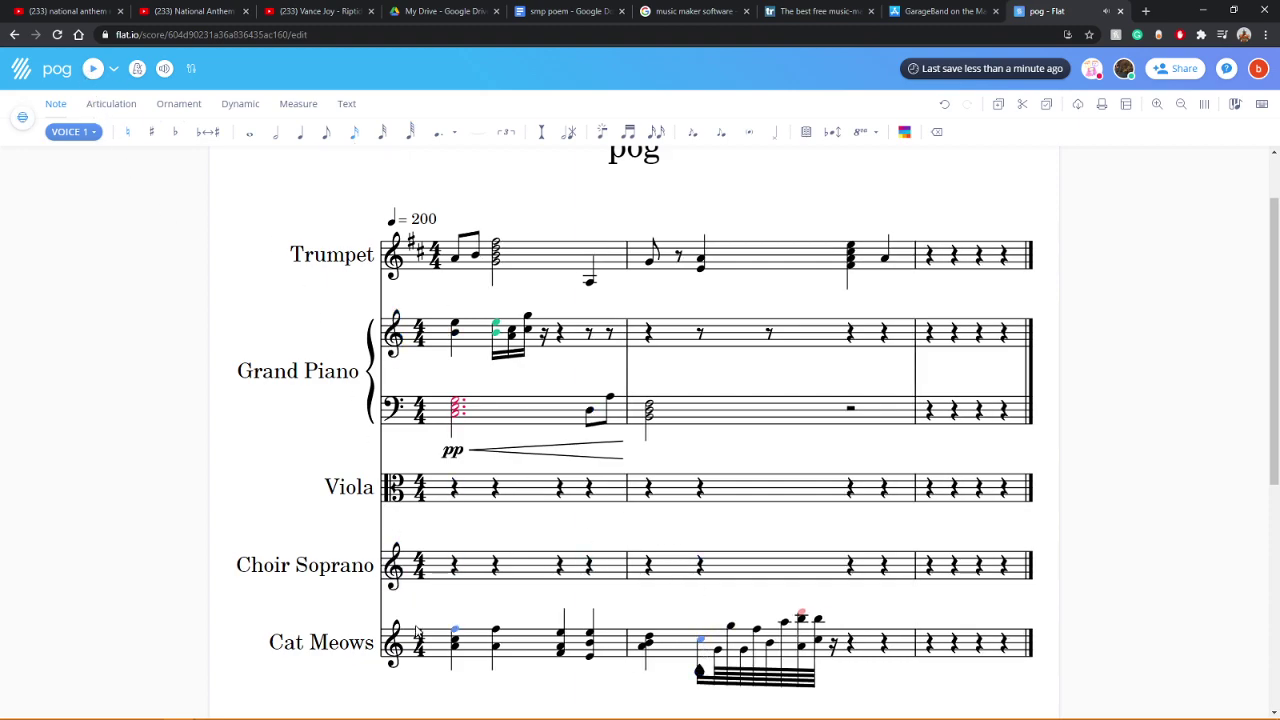
pyautogui.click(445, 669)
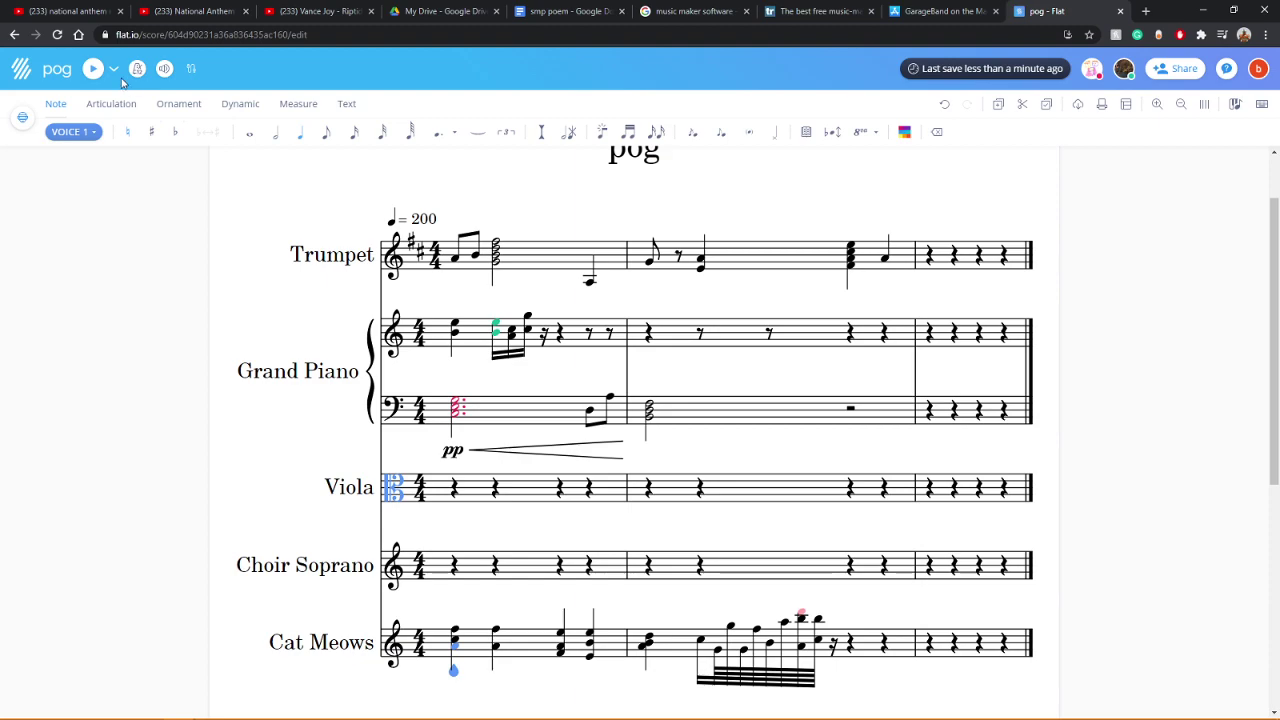
pyautogui.click(91, 69)
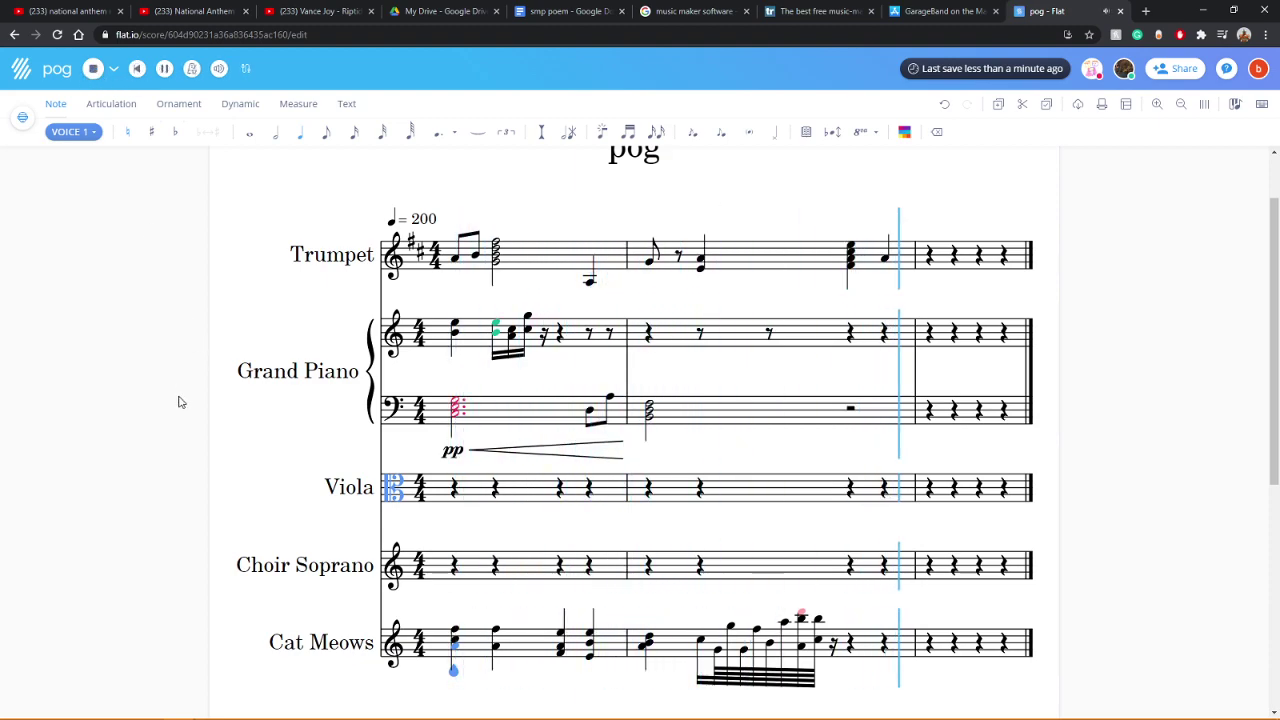
pyautogui.click(700, 642)
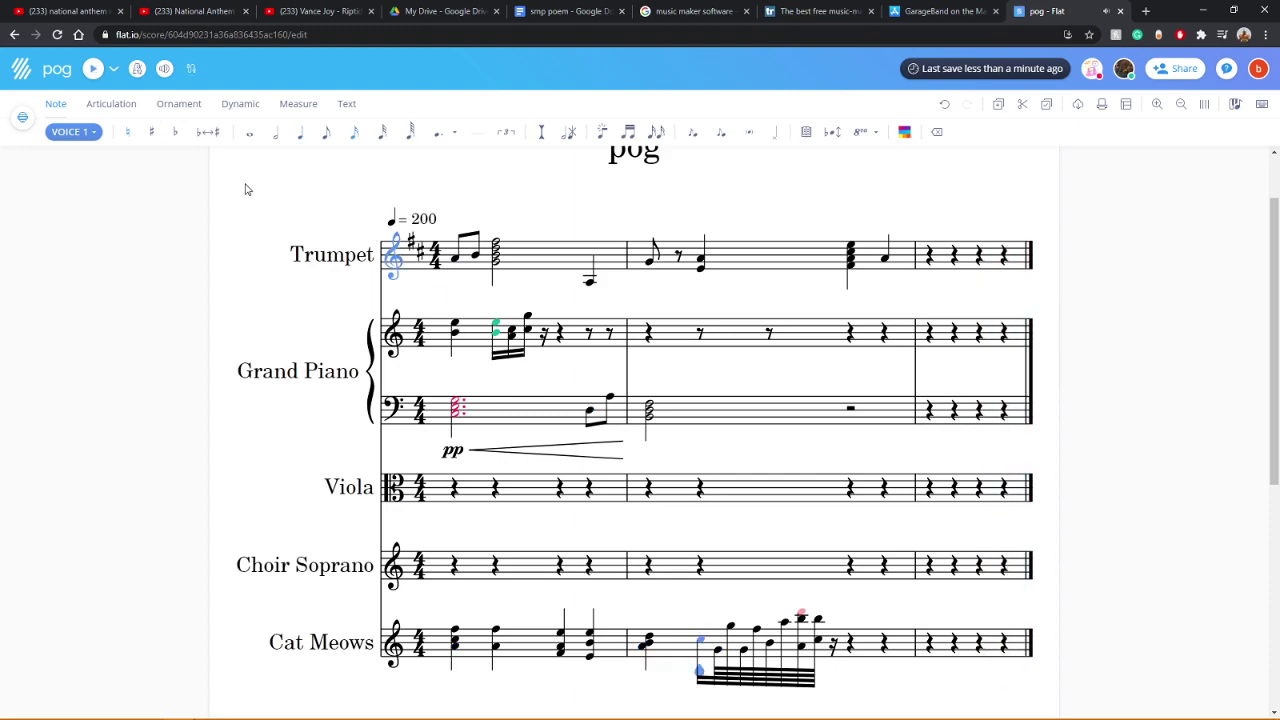
# Step: Rework the measure-2 run's durations between eighths and sixteenths and raise a pitch
pyautogui.click(326, 132)
pyautogui.press('Right')
pyautogui.press('Left')
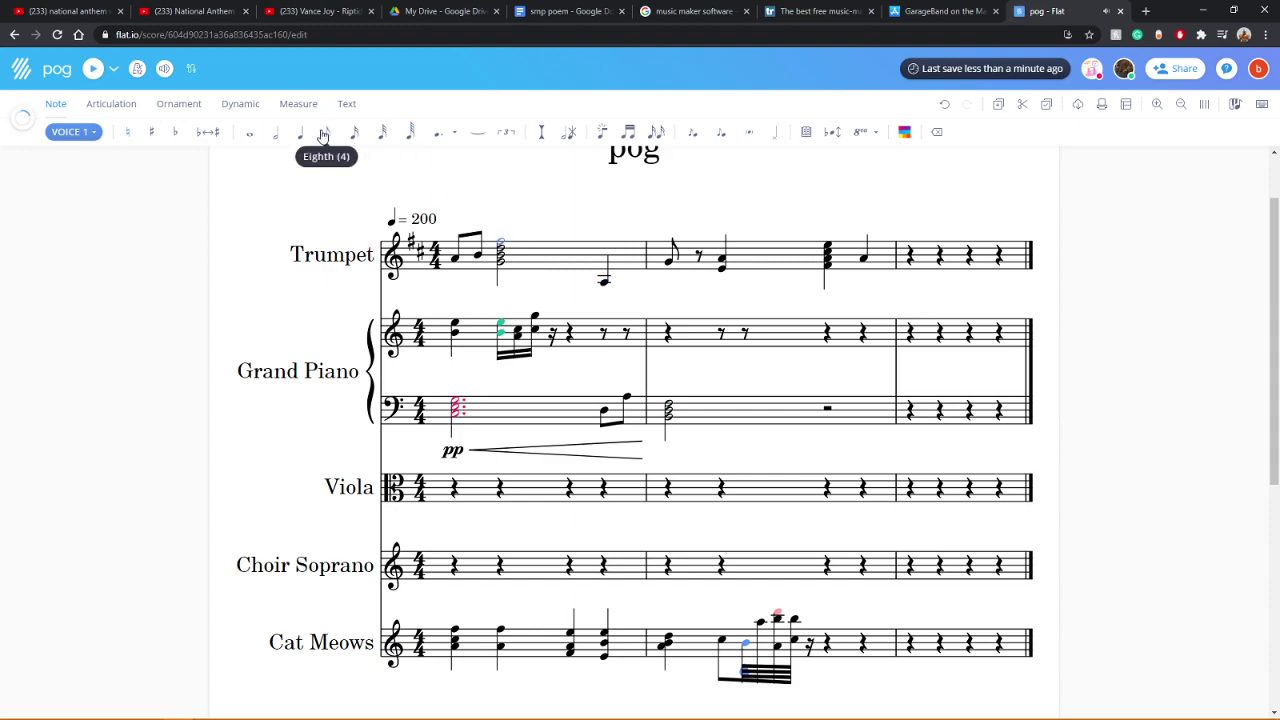
pyautogui.click(324, 133)
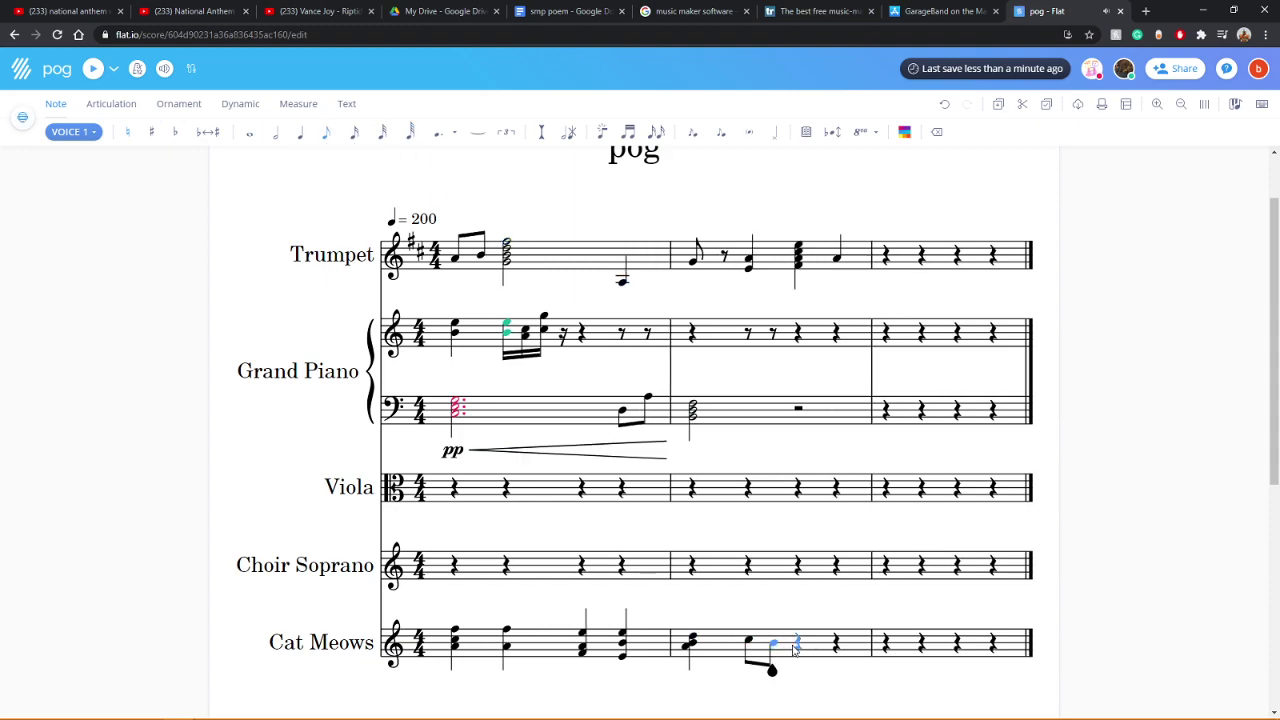
pyautogui.click(354, 131)
pyautogui.press('e')
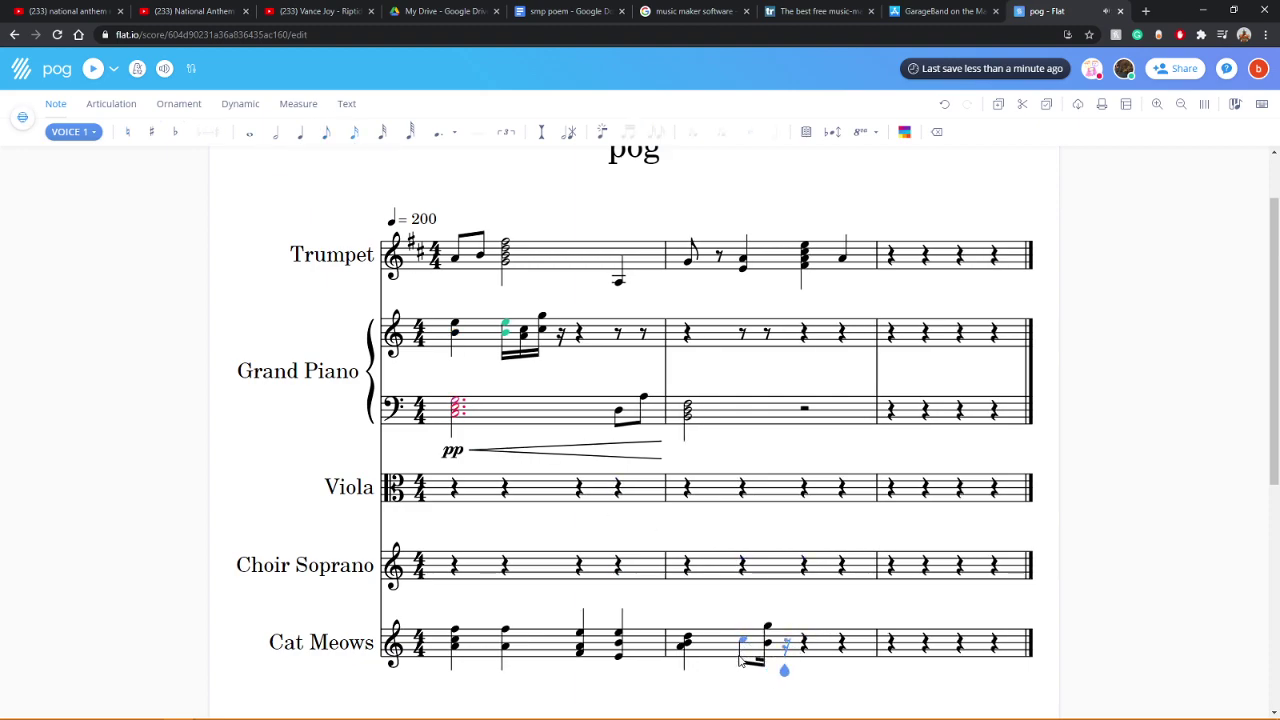
# Step: Fill the measure-2 eighth rest with E notes, ending on a high note and two short notes
pyautogui.click(742, 646)
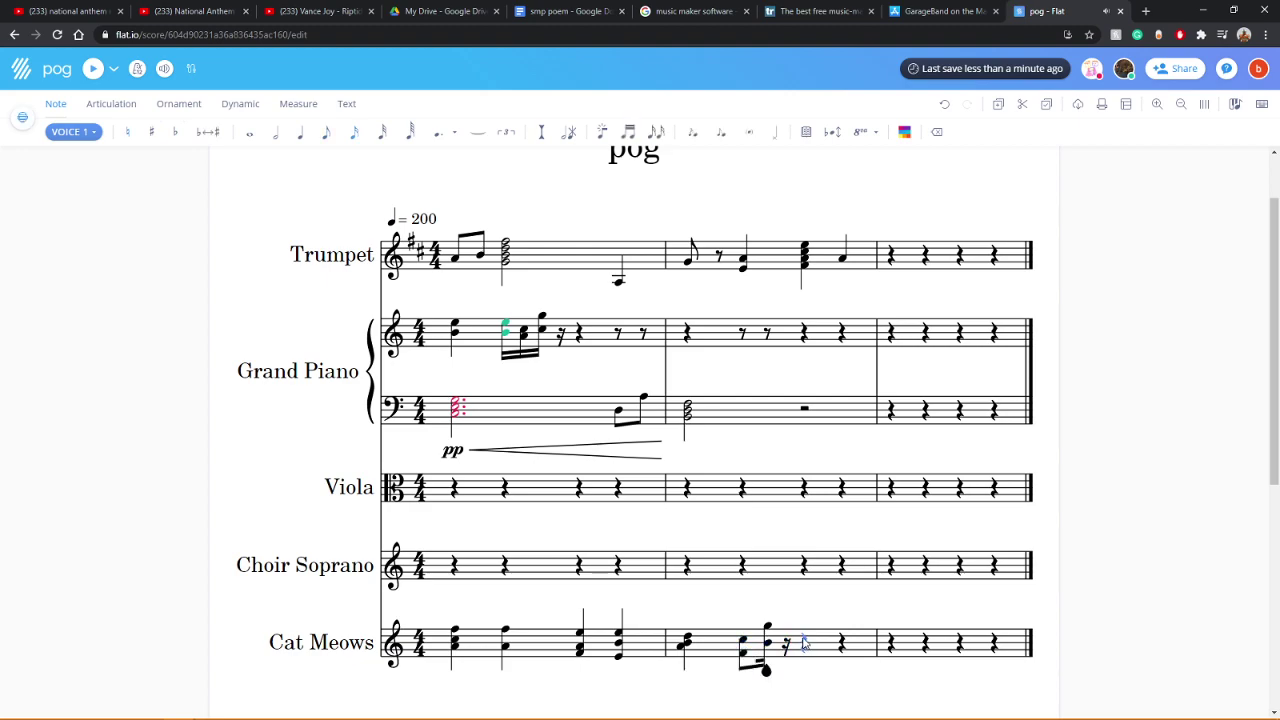
pyautogui.click(788, 640)
pyautogui.press('e')
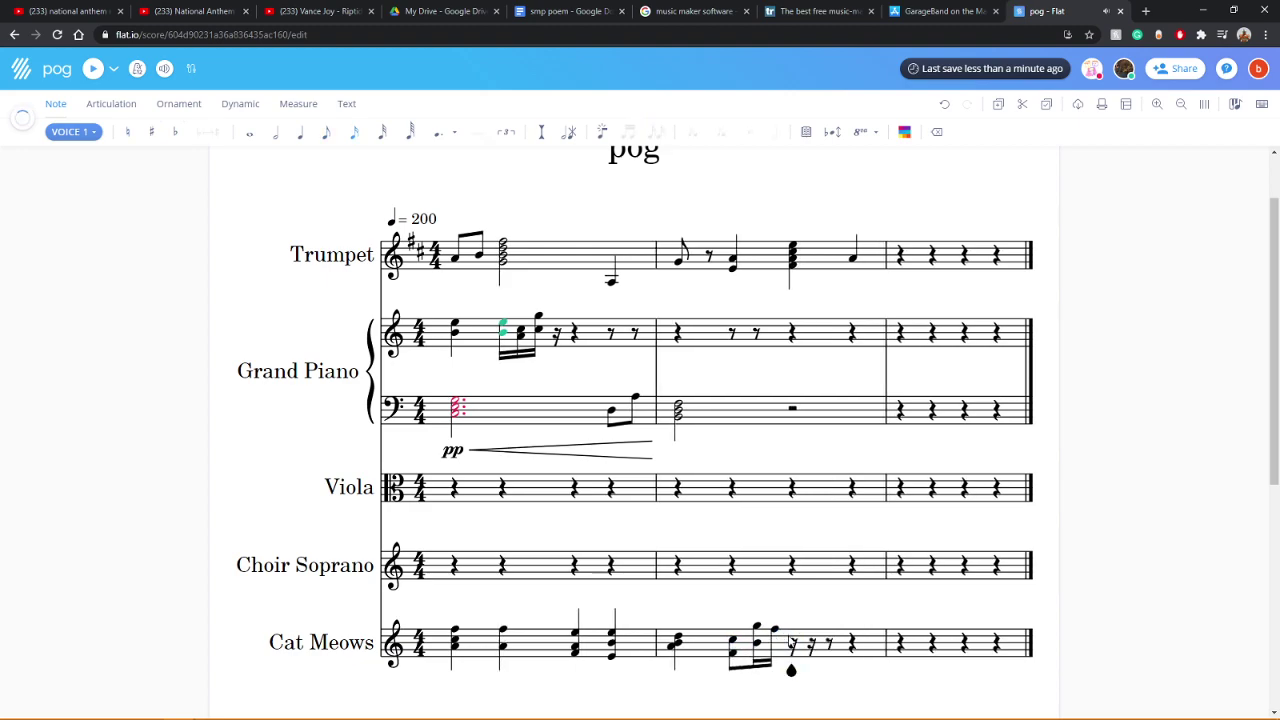
pyautogui.press('e')
pyautogui.press('e')
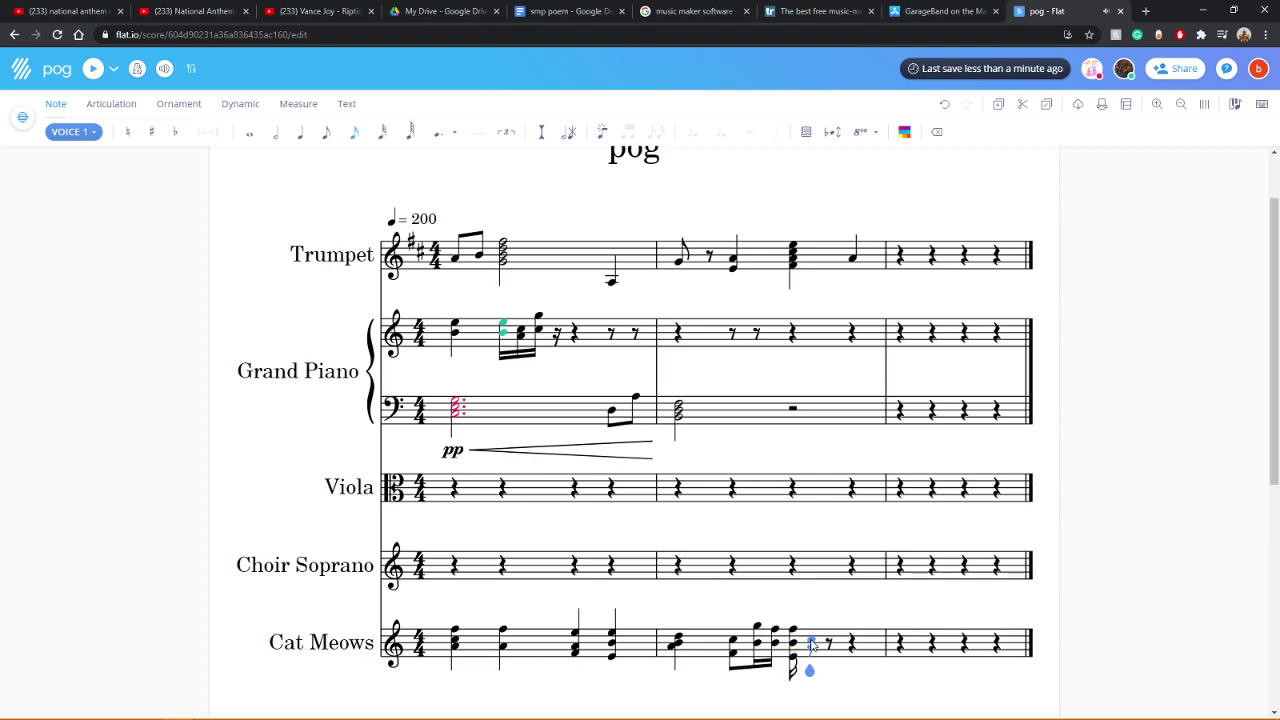
pyautogui.press('e')
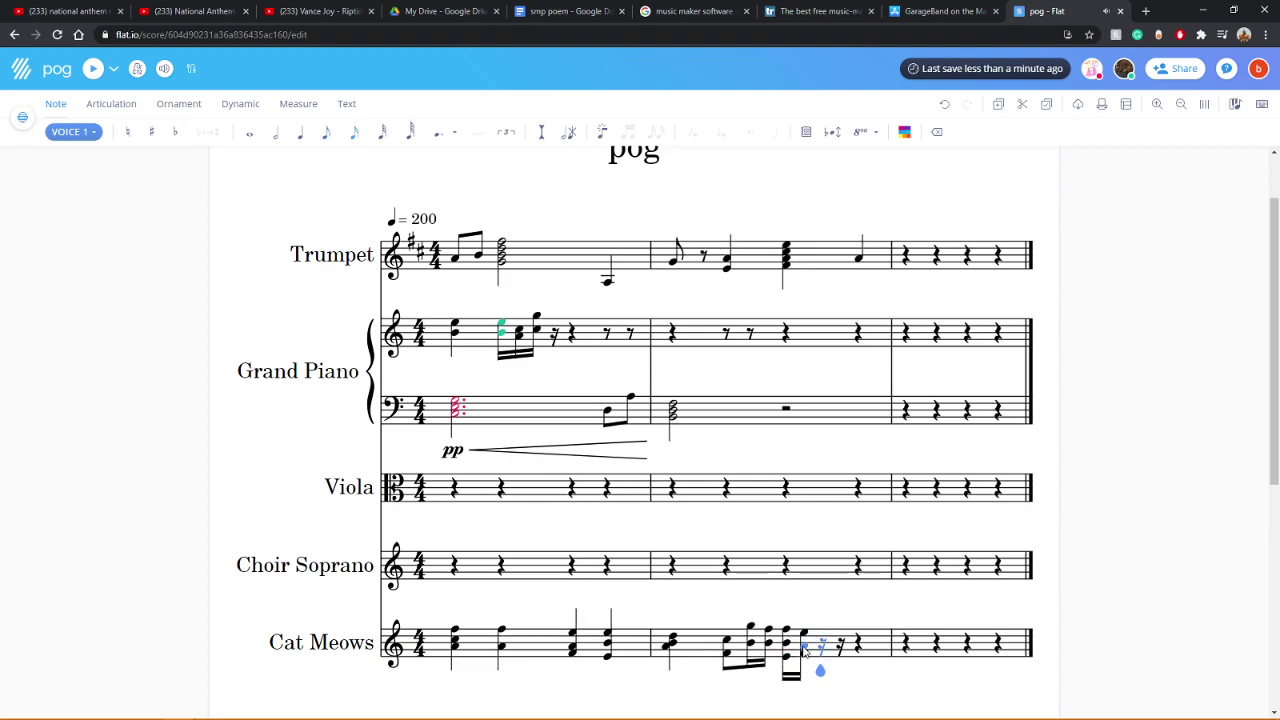
pyautogui.press('e')
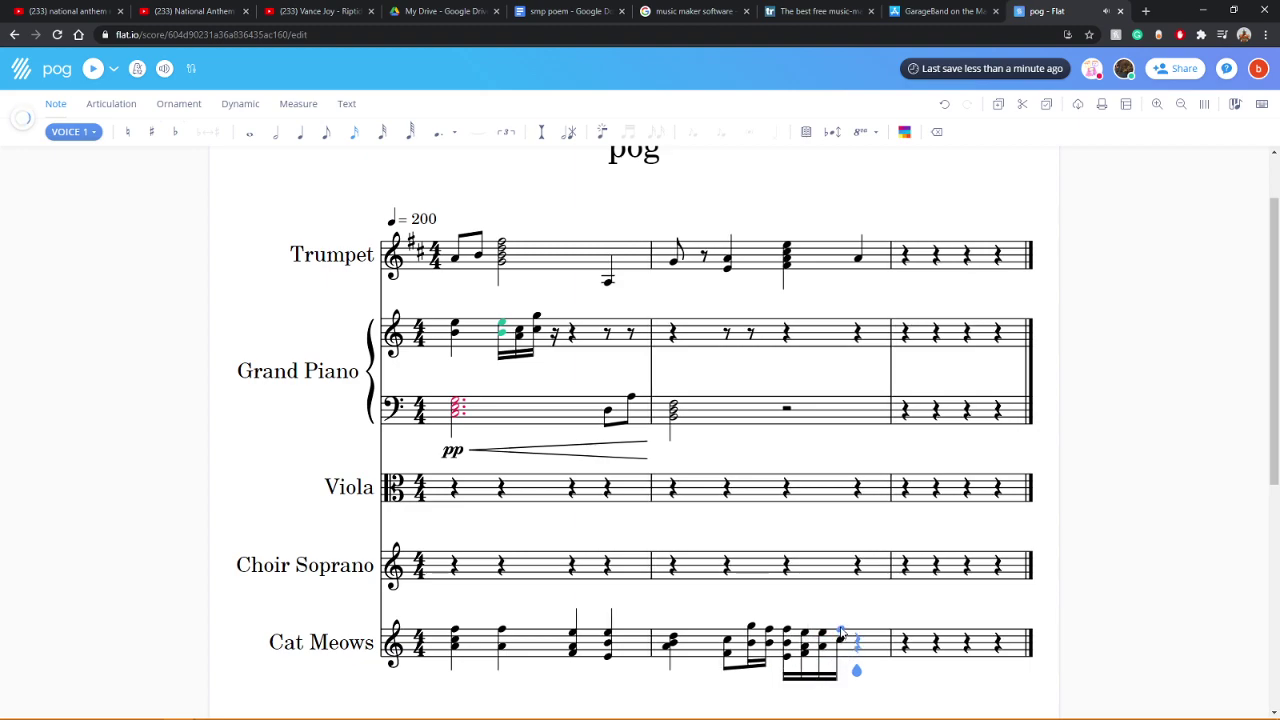
pyautogui.press('e')
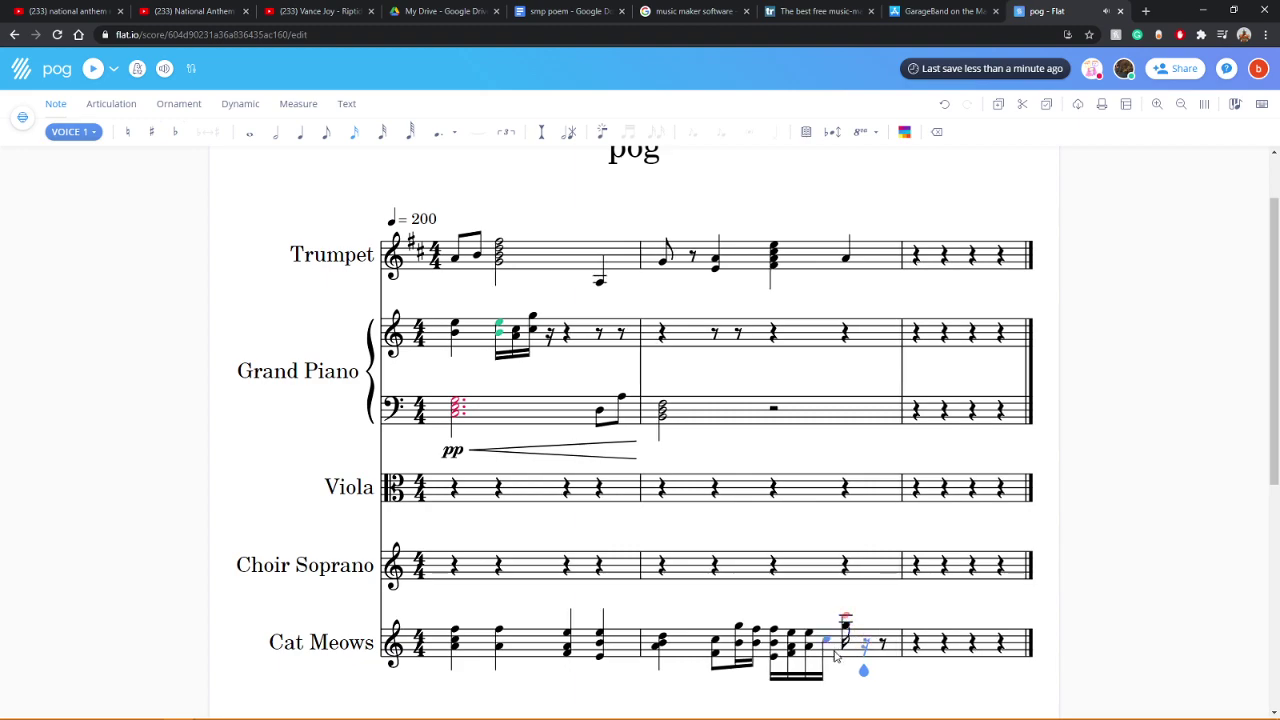
pyautogui.click(850, 643)
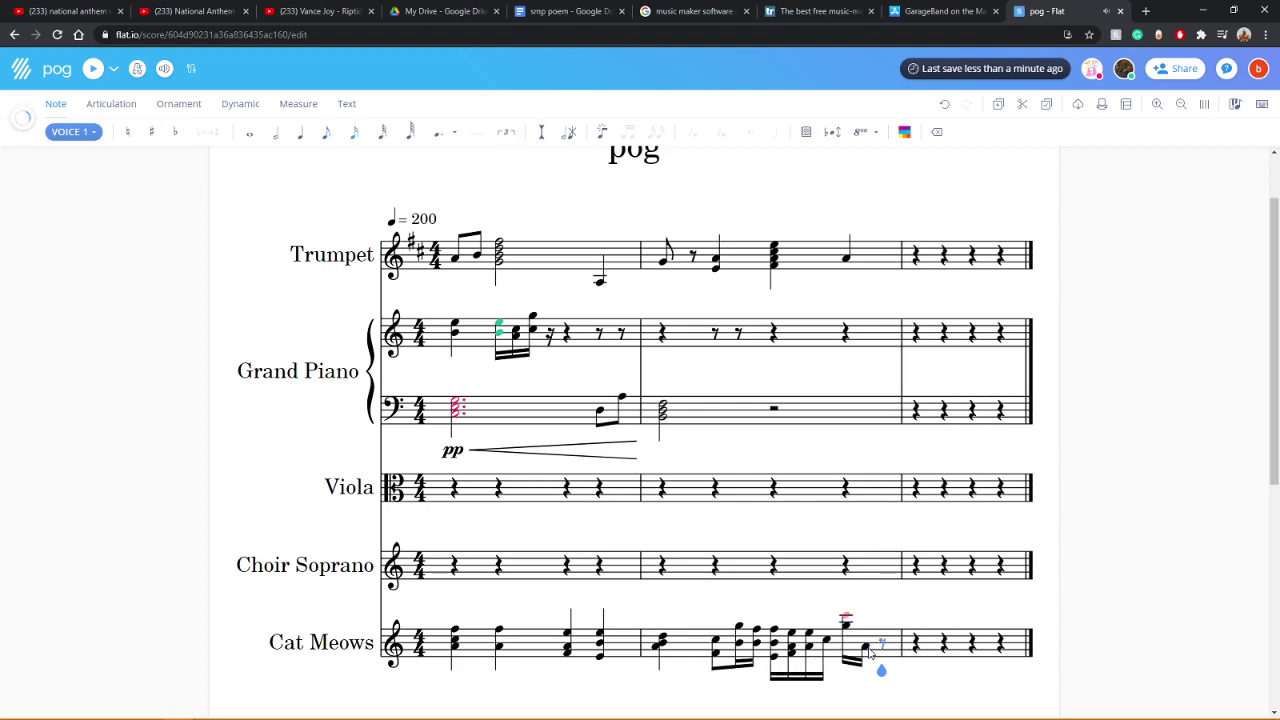
pyautogui.click(862, 638)
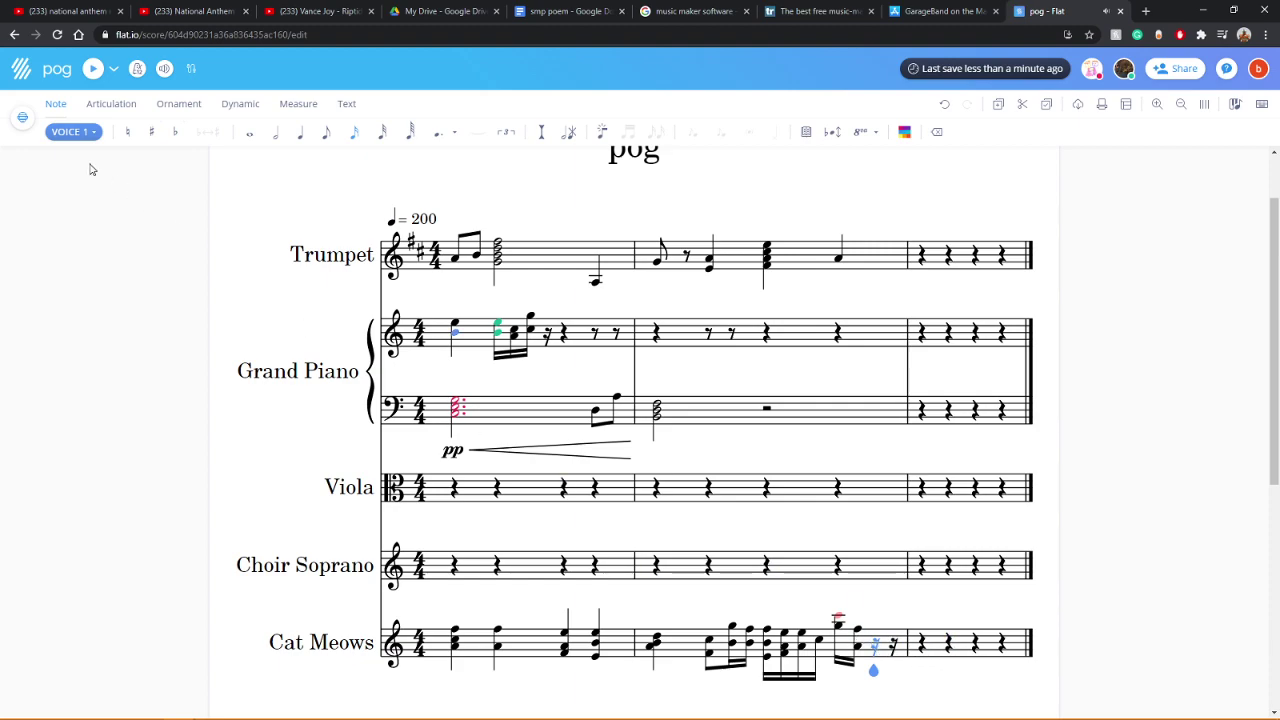
pyautogui.click(452, 665)
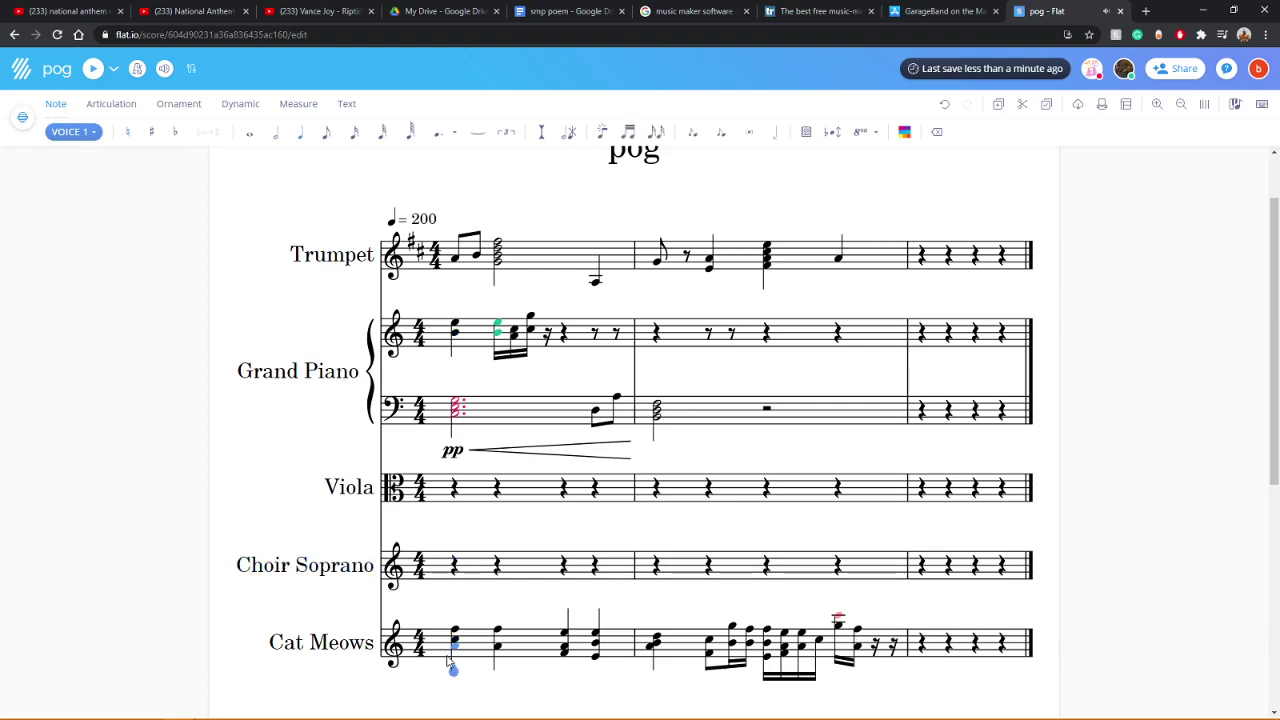
pyautogui.click(98, 72)
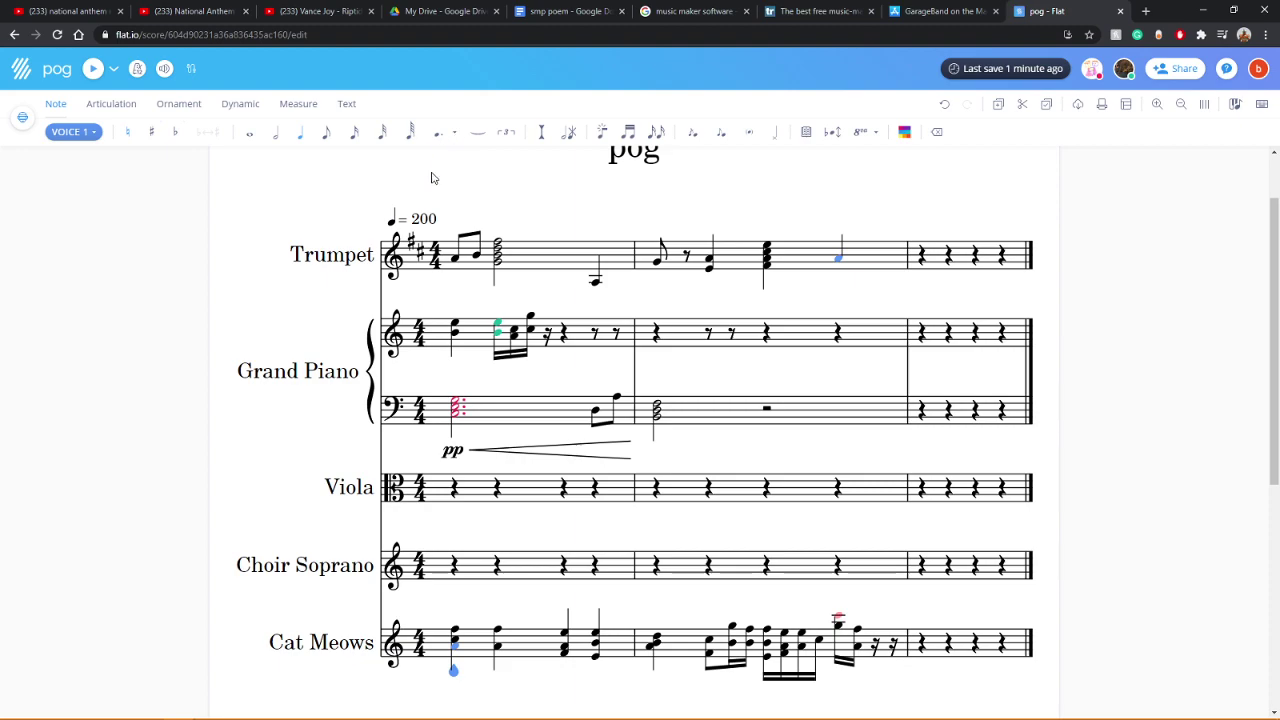
# Step: Change the first Cat Meows sixteenth in measure 2 to a quarter note and play back
pyautogui.click(900, 497)
pyautogui.click(710, 658)
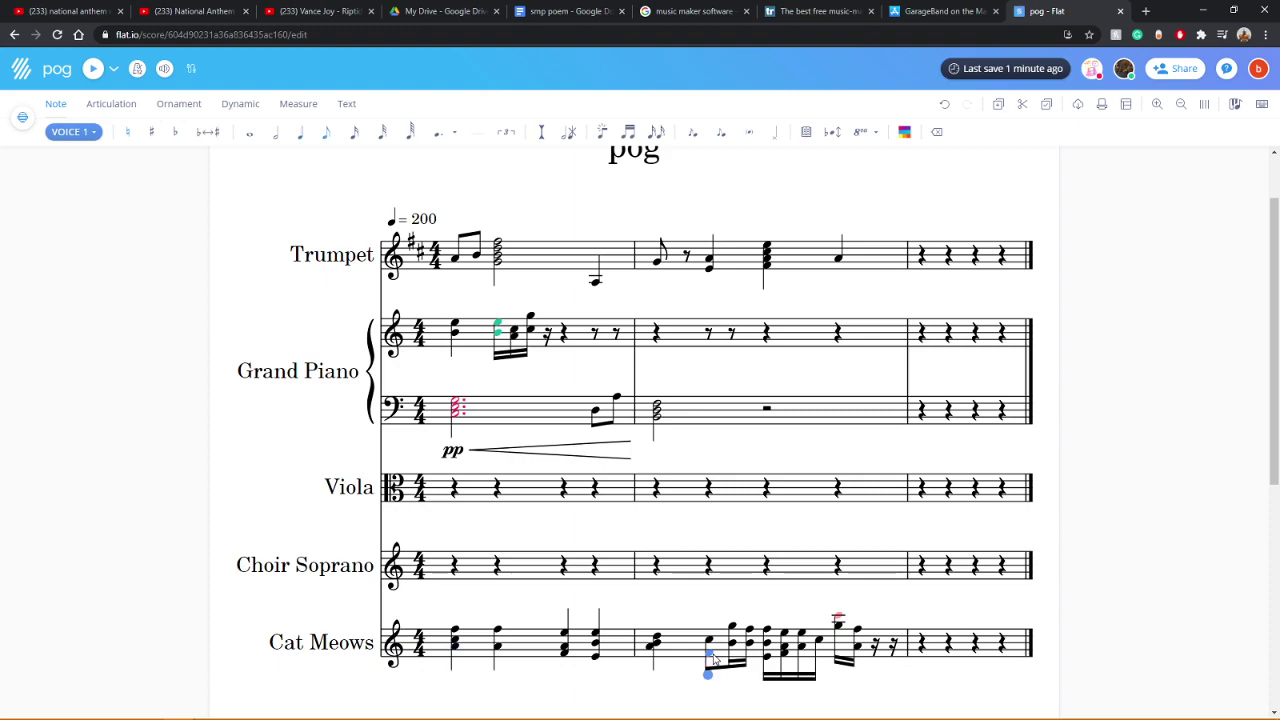
pyautogui.click(297, 141)
pyautogui.click(760, 660)
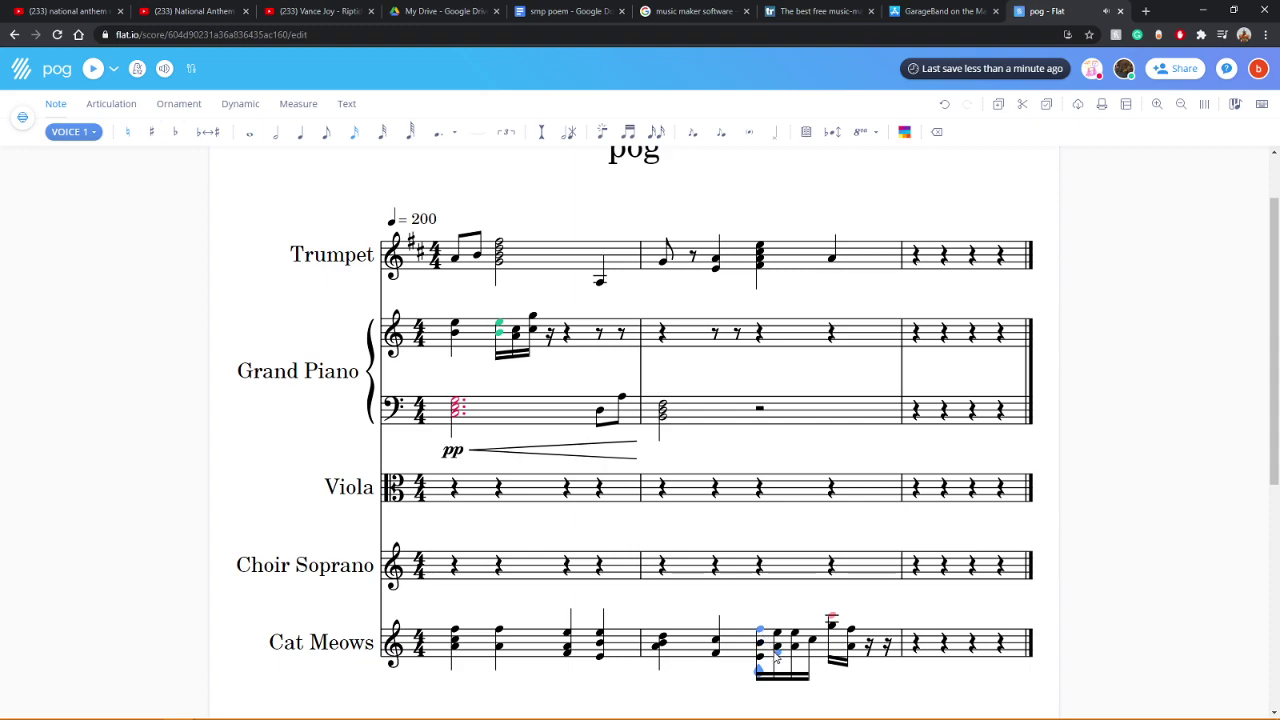
pyautogui.click(795, 645)
pyautogui.press('Right')
pyautogui.press('Right')
pyautogui.press('Right')
pyautogui.press('Right')
pyautogui.click(453, 668)
pyautogui.click(93, 70)
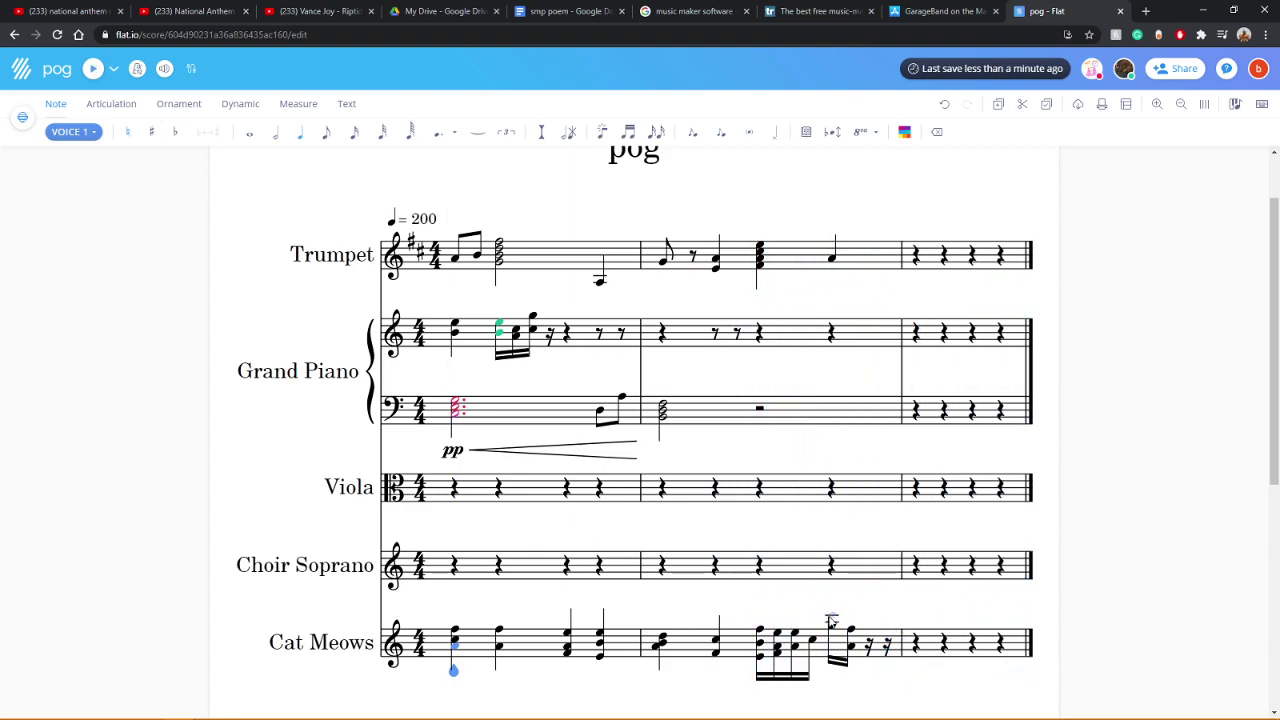
# Step: Trim the Cat Meows sixteenth group and make another of its notes a quarter
pyautogui.click(834, 648)
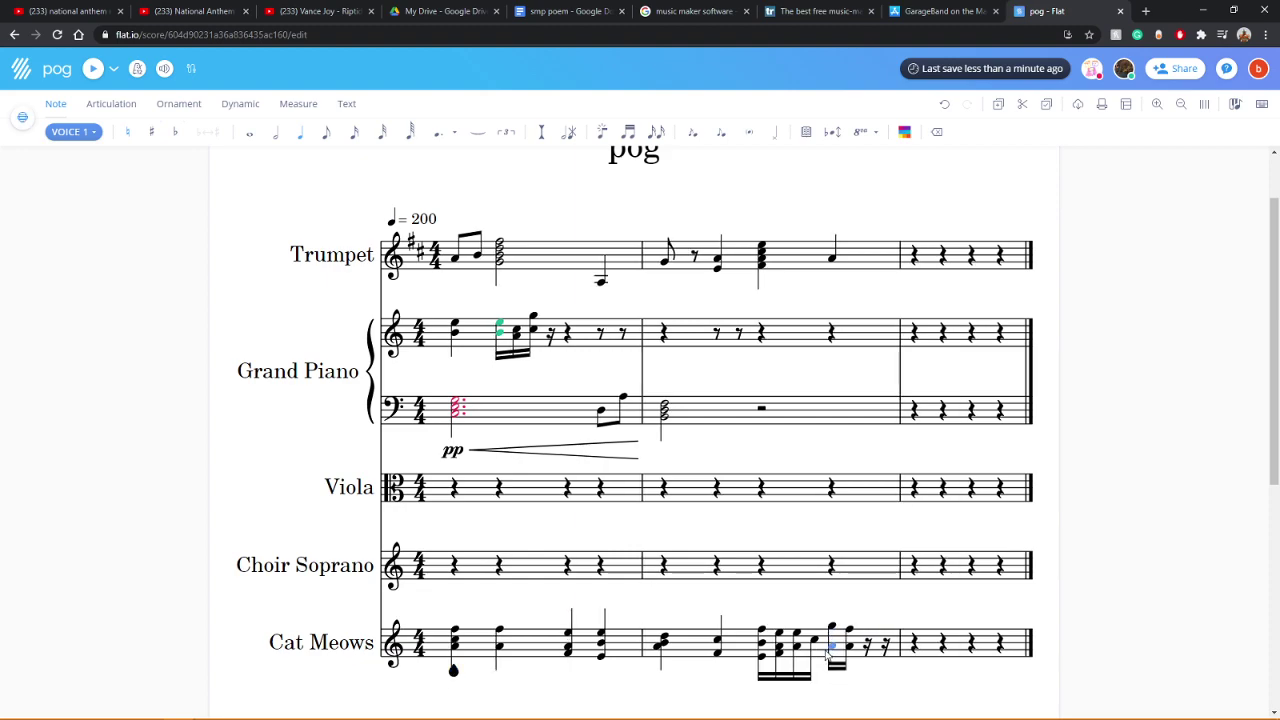
pyautogui.click(752, 653)
pyautogui.click(761, 632)
pyautogui.click(762, 663)
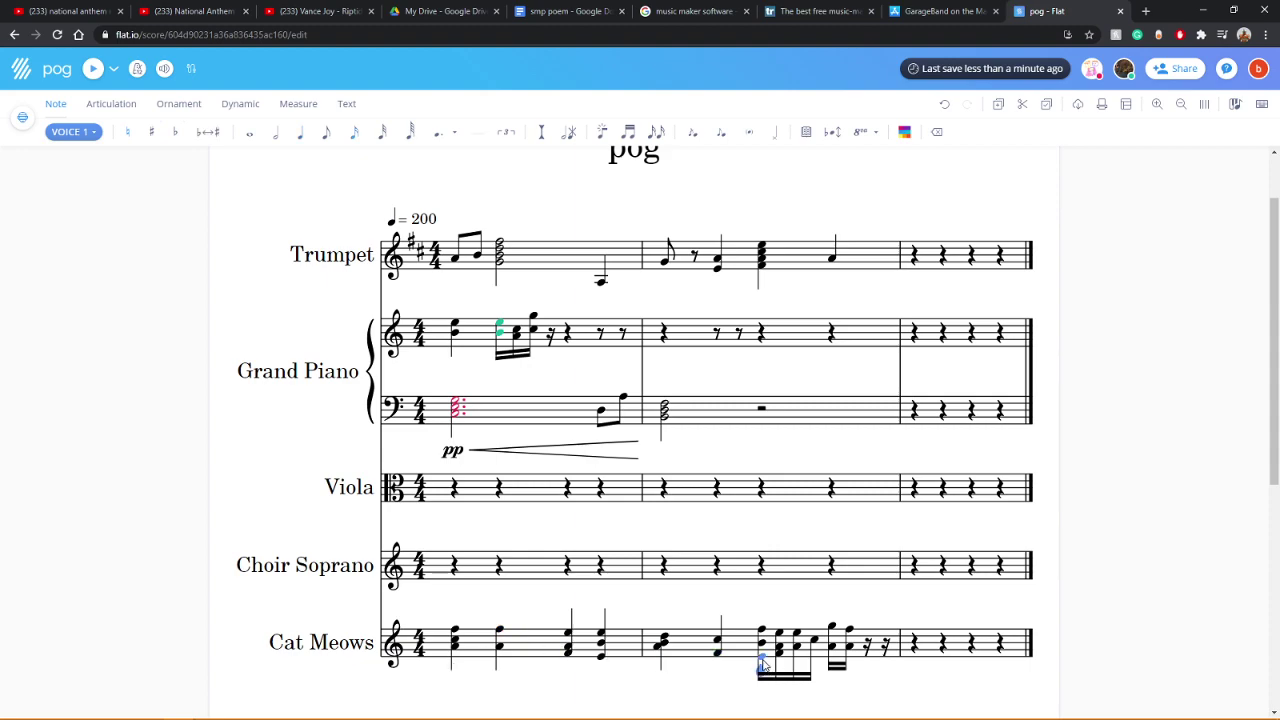
pyautogui.click(299, 138)
pyautogui.click(816, 648)
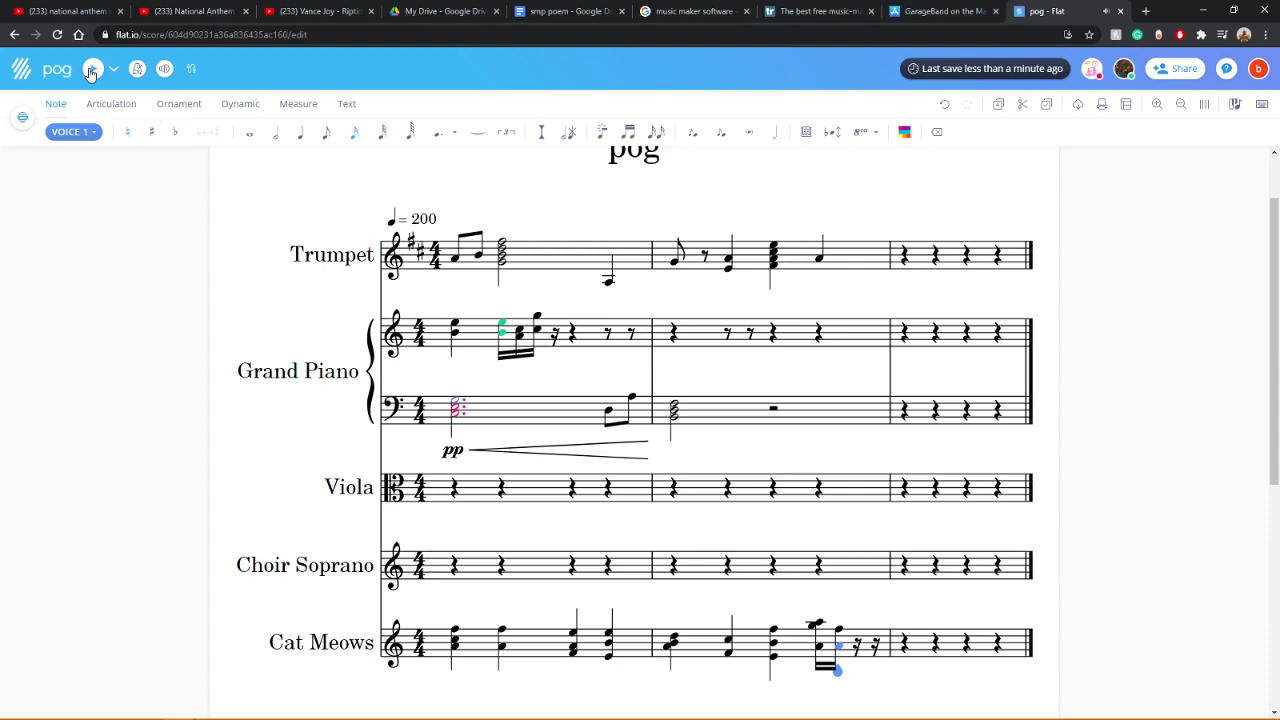
# Step: Turn the remaining Cat Meows sixteenths in measure 2 into quarter-note chords and play back
pyautogui.click(406, 681)
pyautogui.click(92, 68)
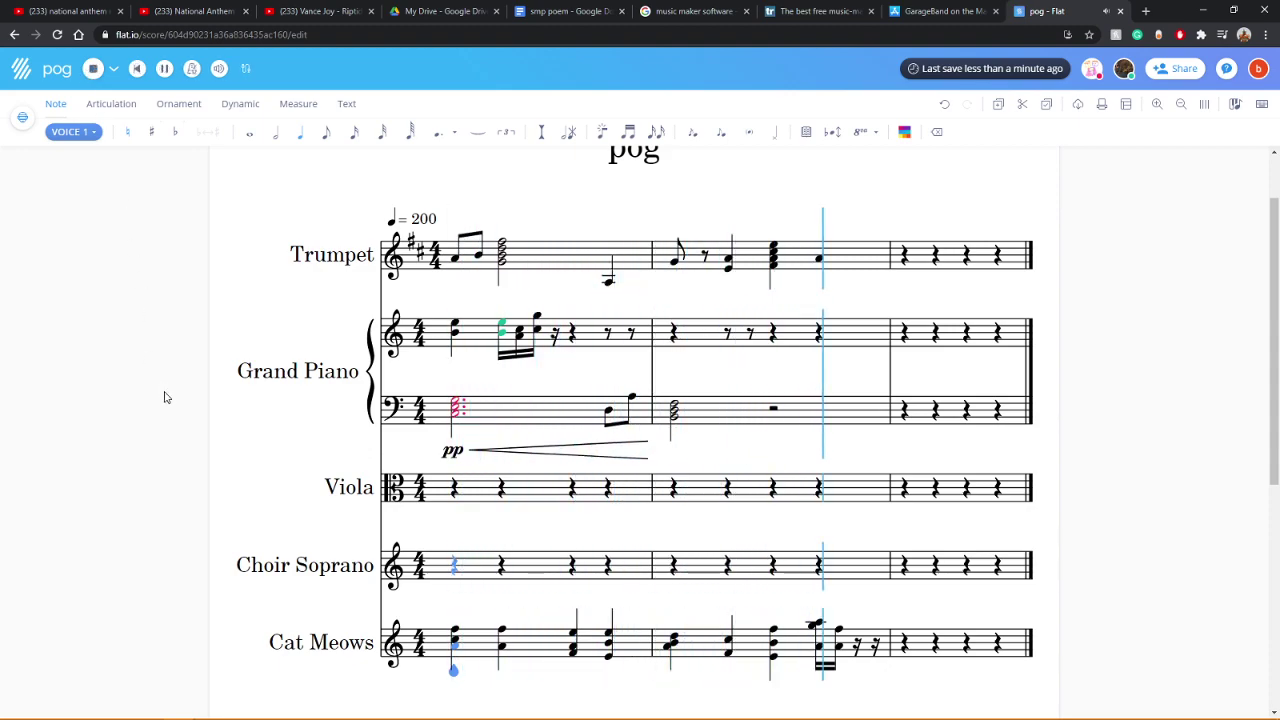
pyautogui.click(842, 640)
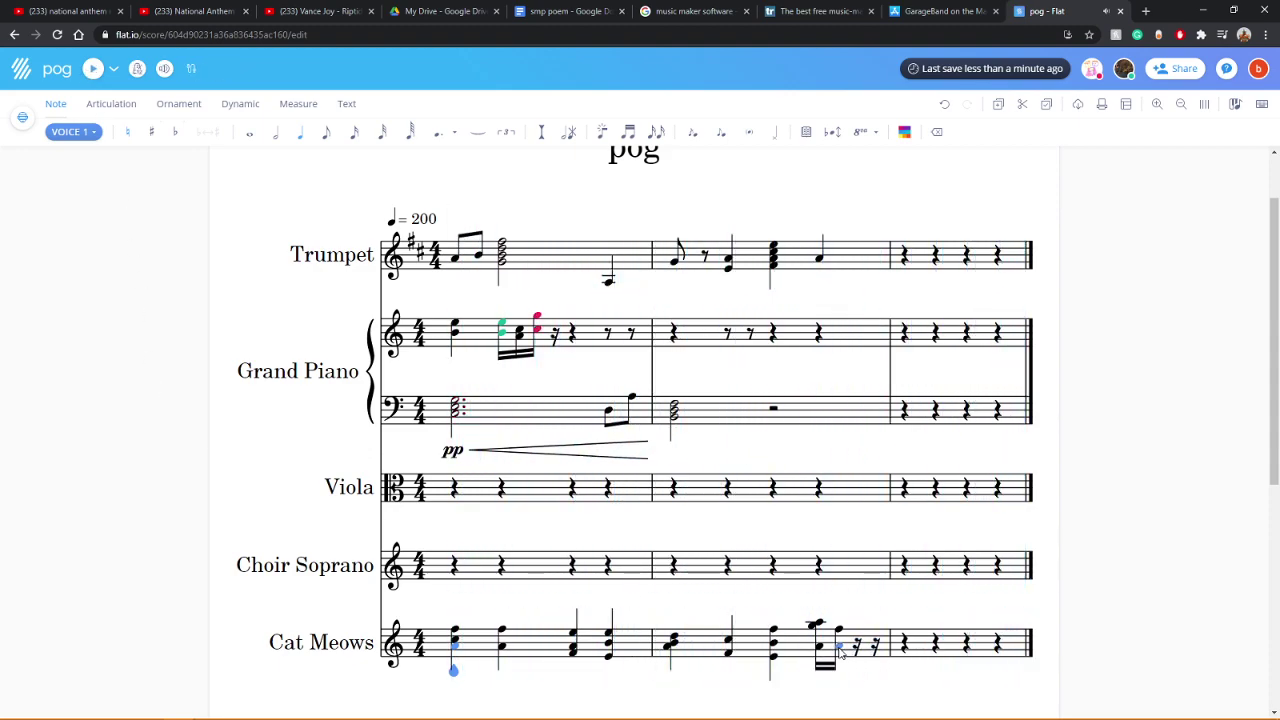
pyautogui.click(838, 628)
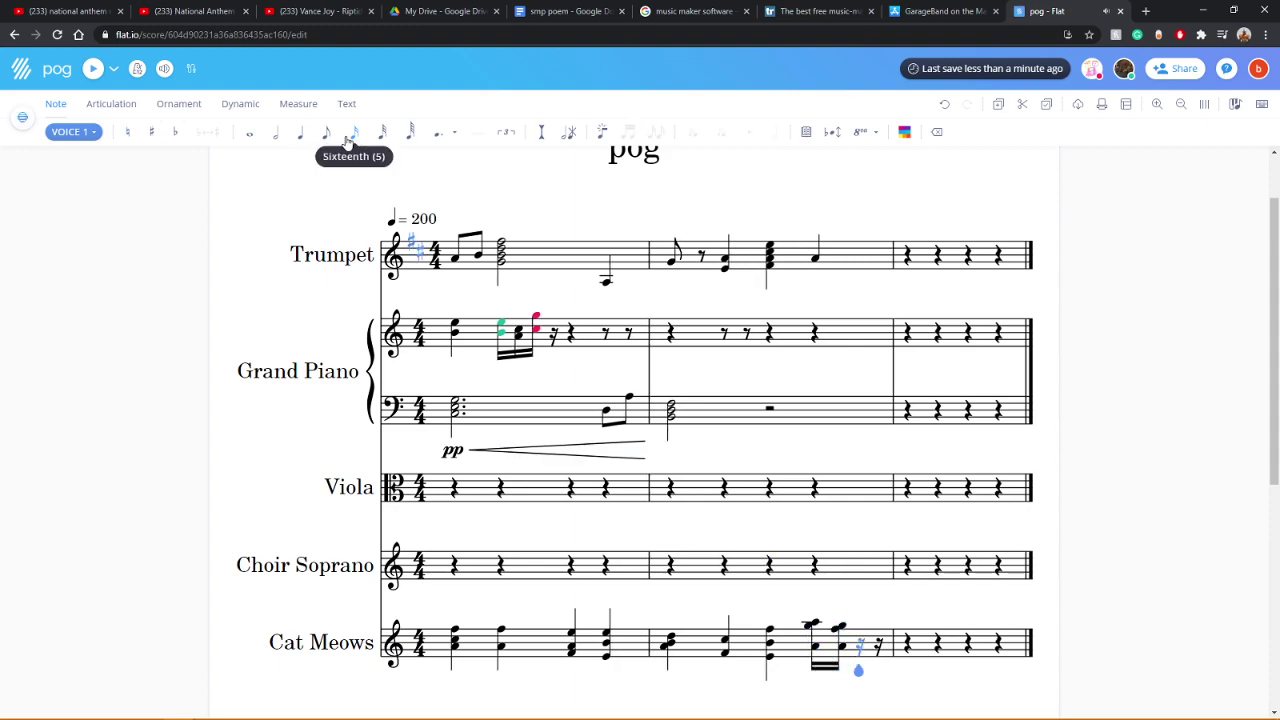
pyautogui.click(300, 140)
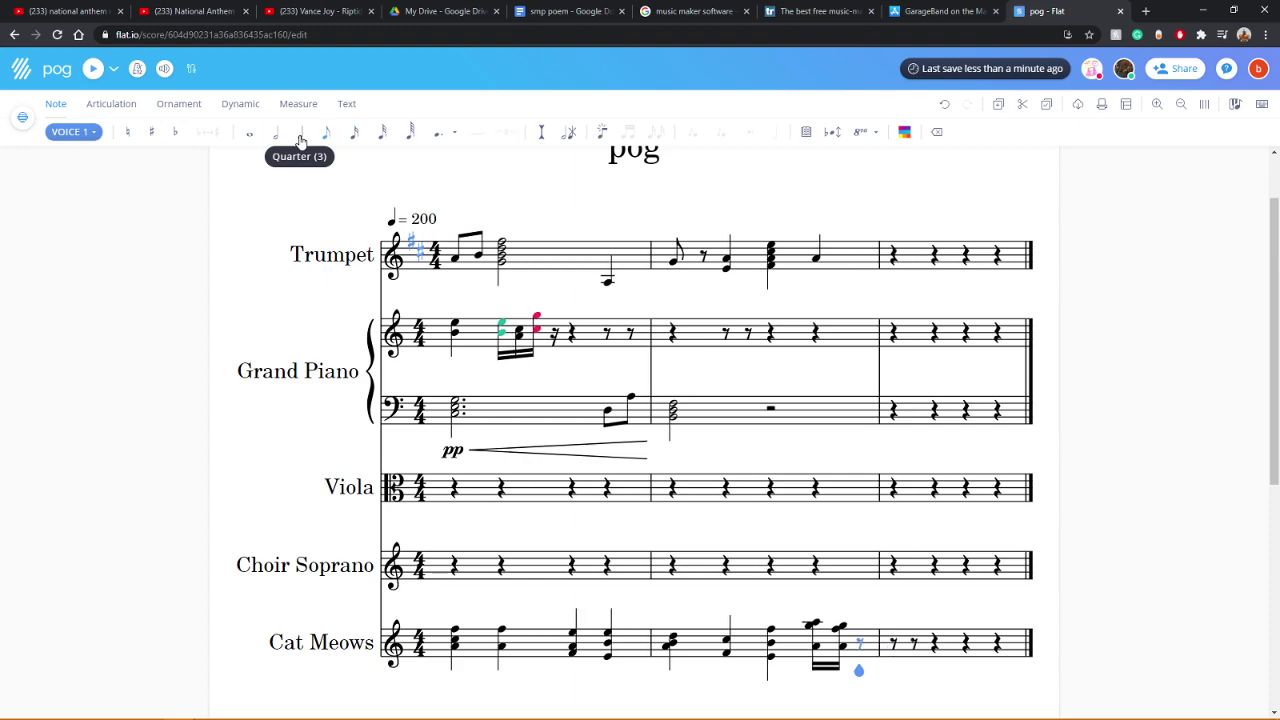
pyautogui.click(813, 650)
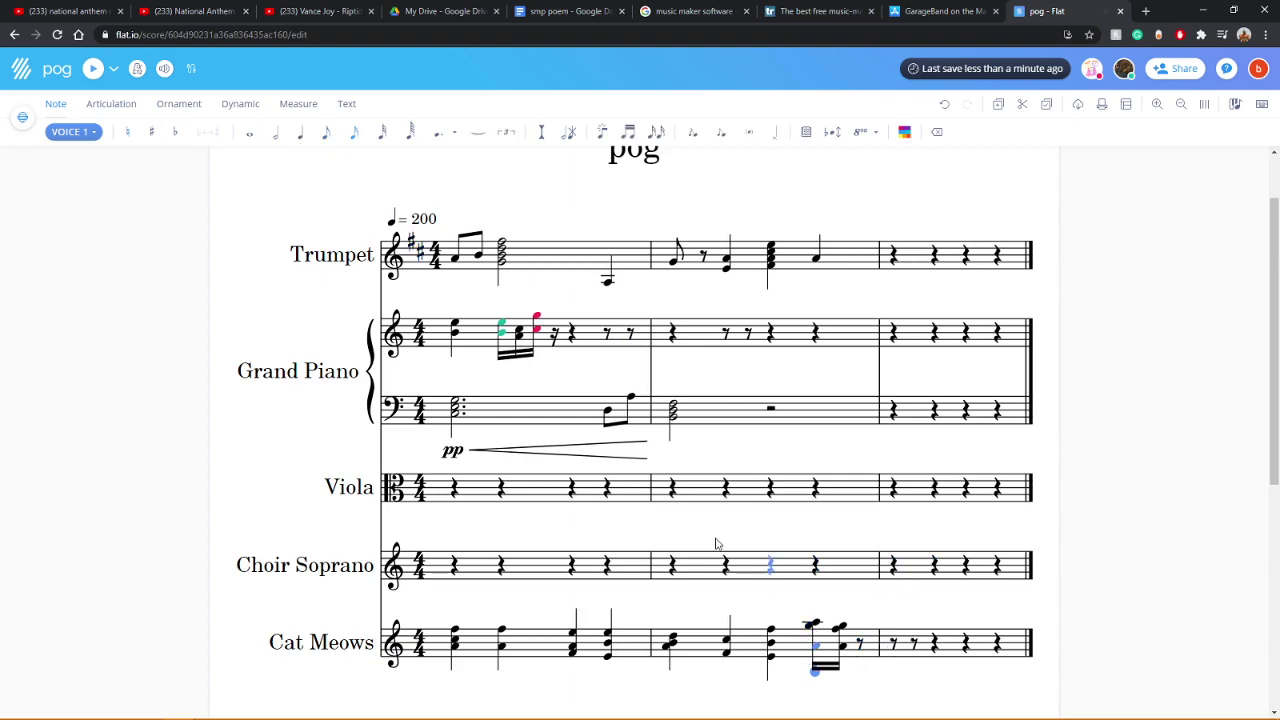
pyautogui.click(298, 133)
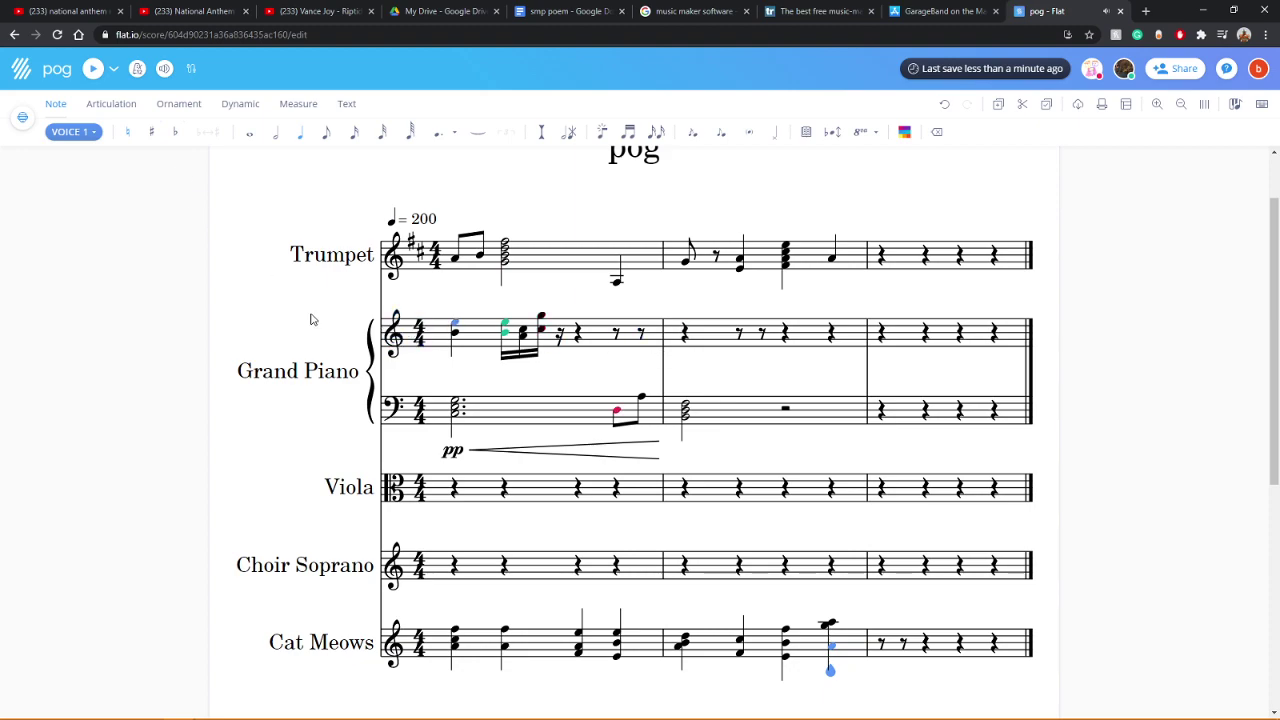
pyautogui.click(88, 69)
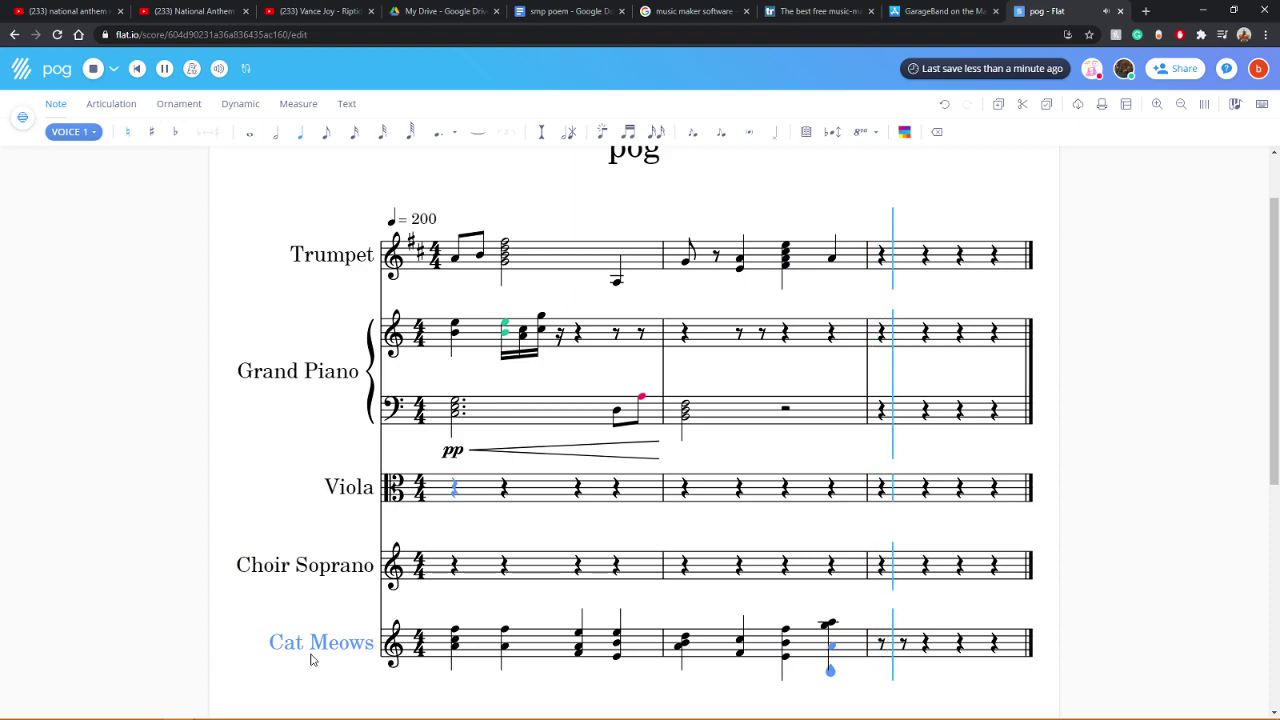
pyautogui.click(454, 652)
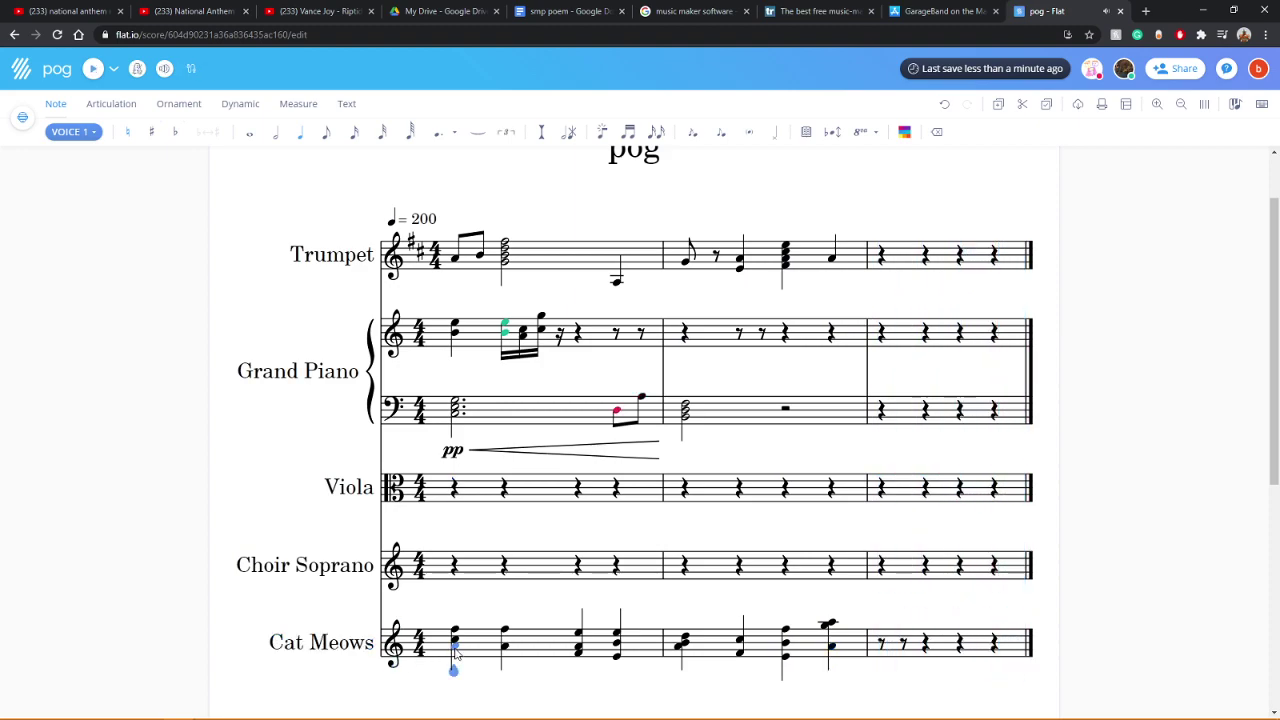
pyautogui.click(92, 68)
# Step: Move the selection from the Choir Soprano staff up to the Trumpet part
pyautogui.click(731, 605)
pyautogui.click(454, 565)
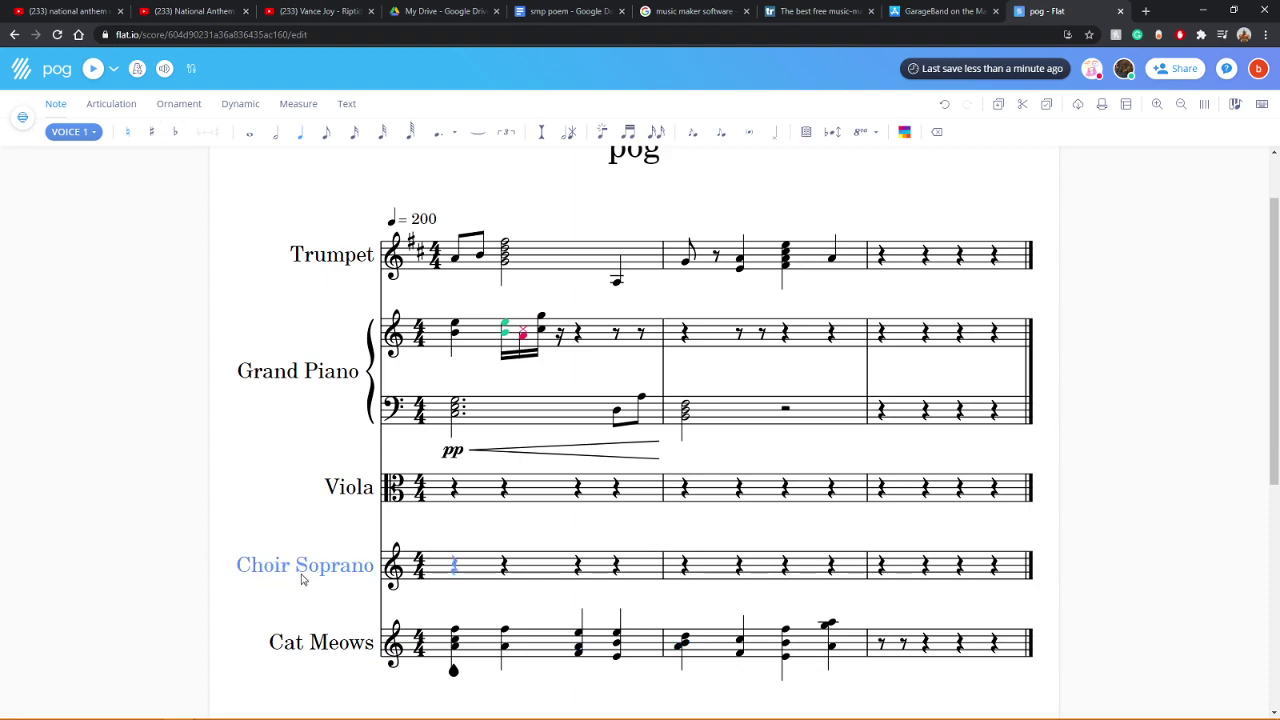
pyautogui.scroll(1, 303, 580)
pyautogui.scroll(-2, 303, 580)
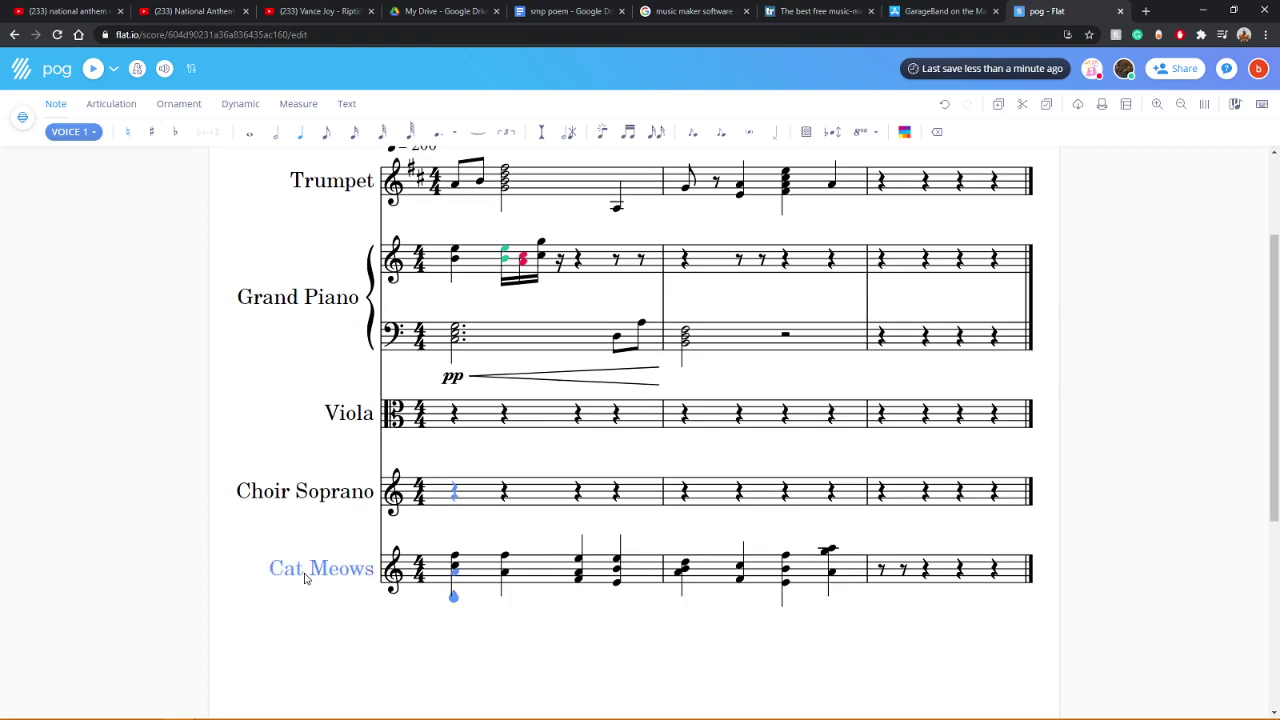
pyautogui.scroll(2, 309, 569)
pyautogui.press('Up')
pyautogui.press('Up')
pyautogui.press('Up')
pyautogui.press('Left')
pyautogui.press('Left')
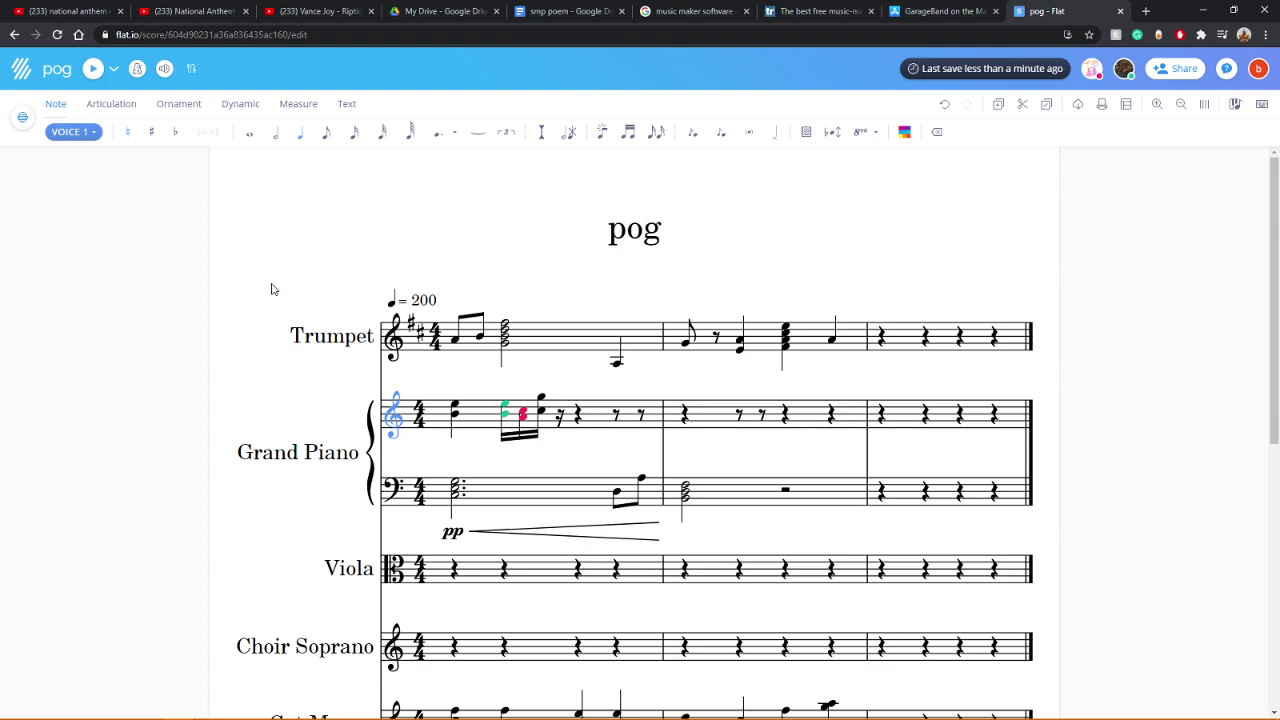
pyautogui.press('Up')
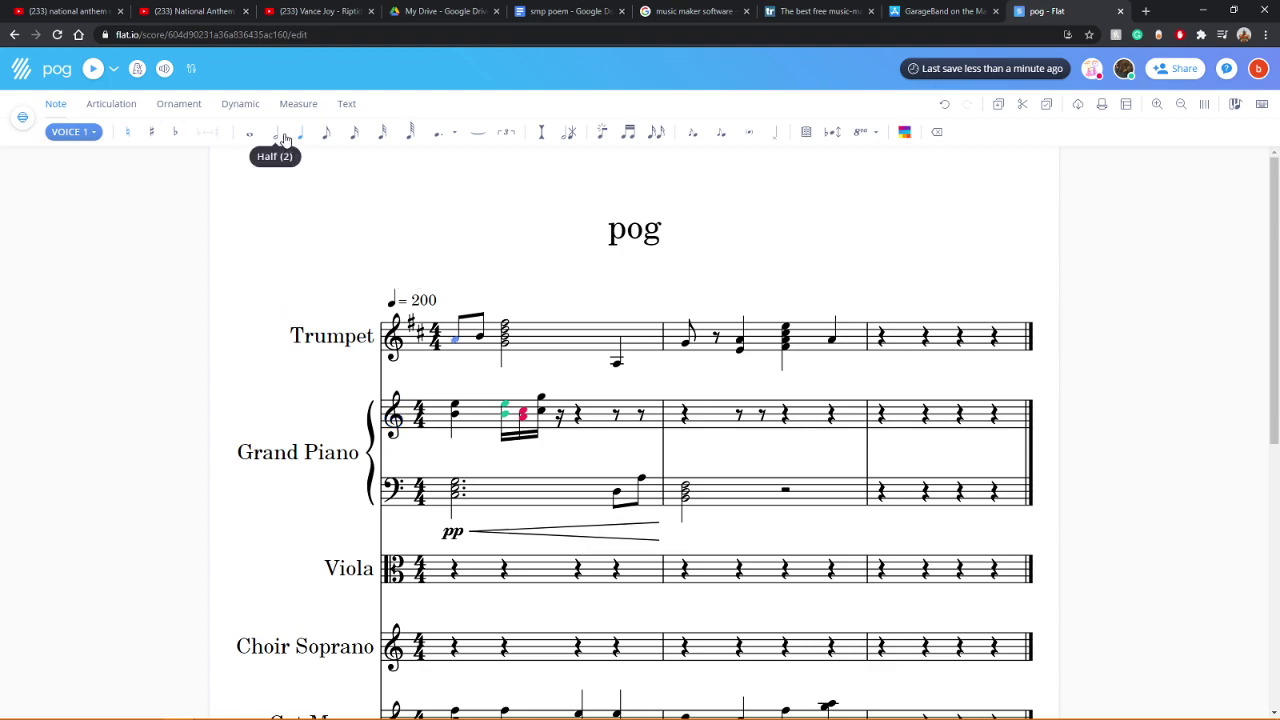
# Step: Enter two half notes in Trumpet measure 3, dragging the second one lower
pyautogui.click(881, 337)
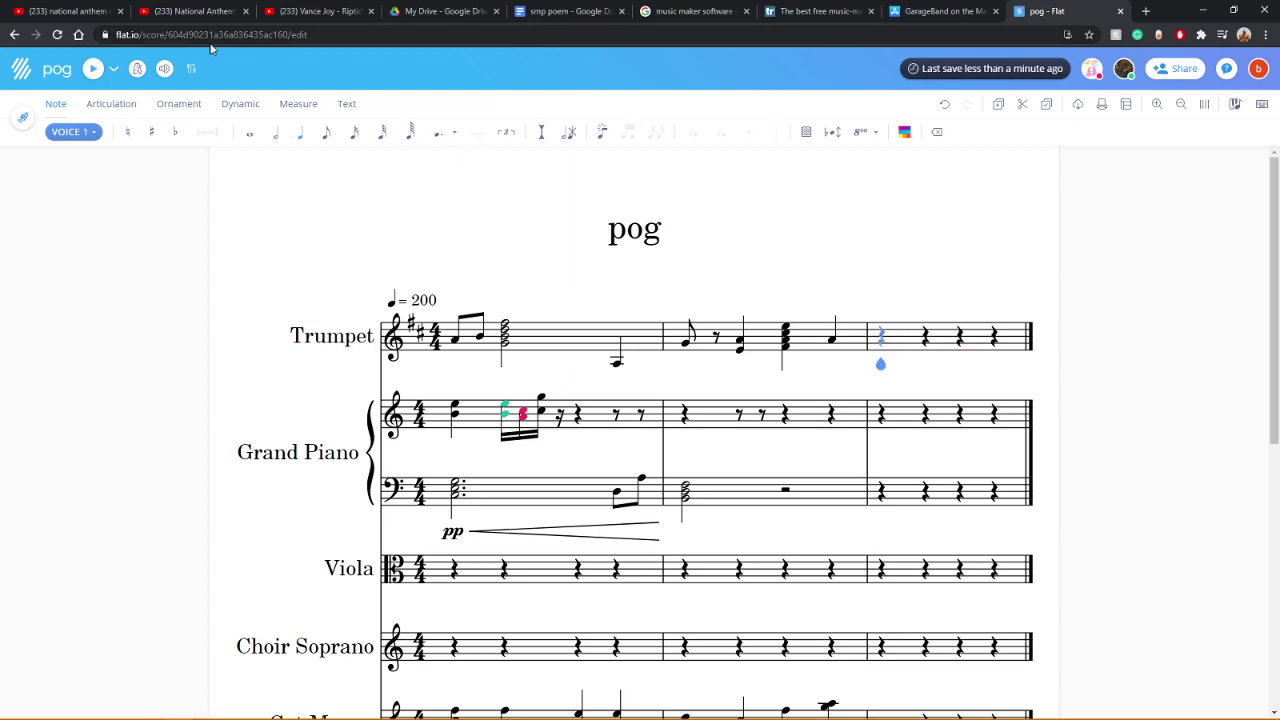
pyautogui.click(279, 138)
pyautogui.click(883, 350)
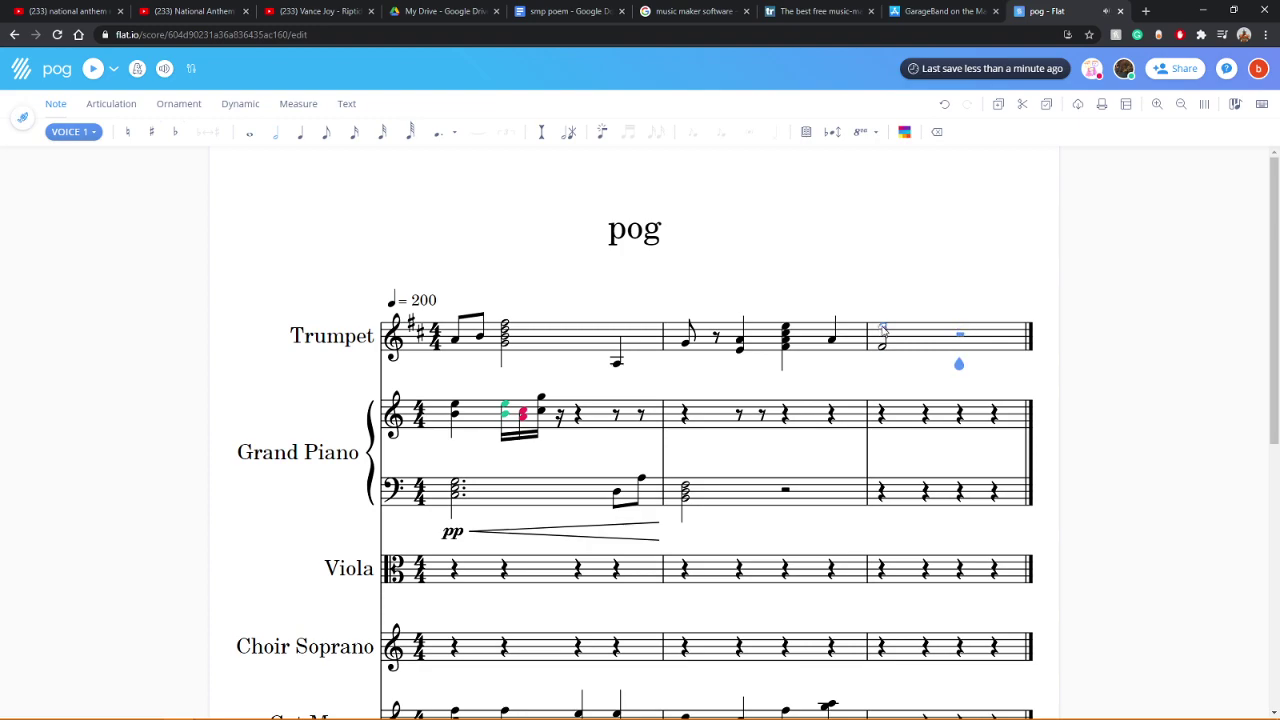
pyautogui.click(962, 345)
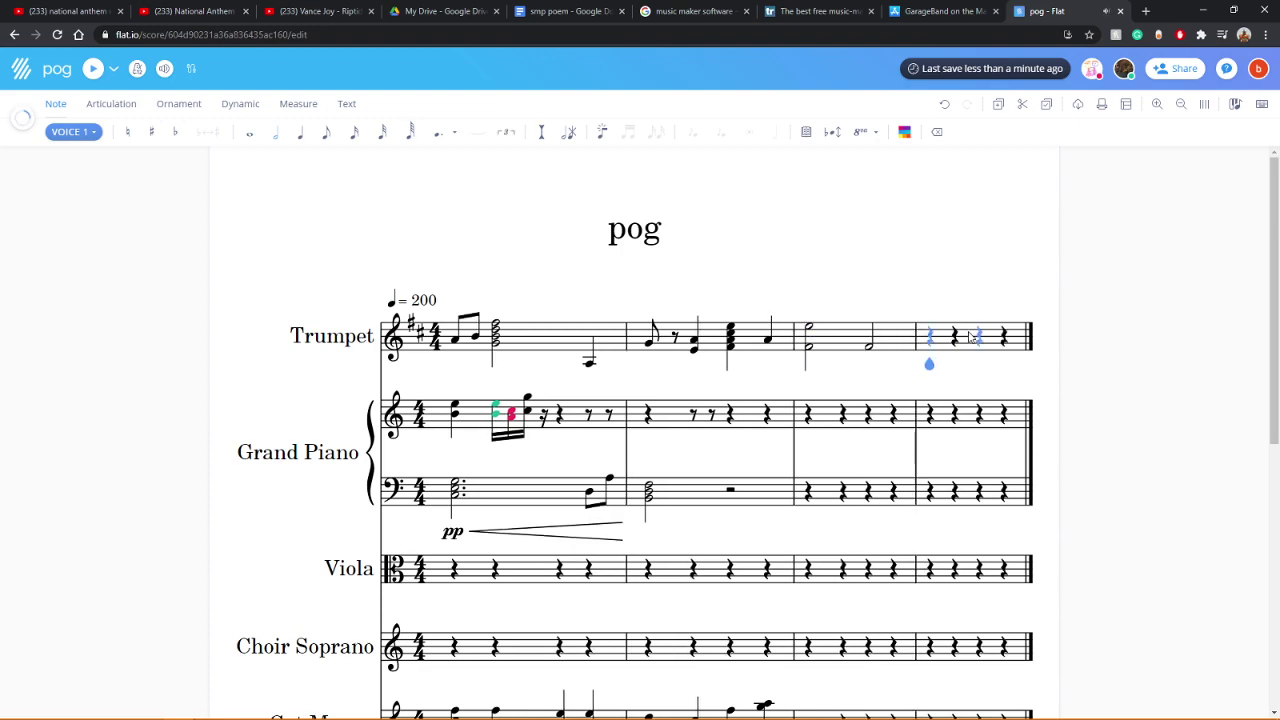
pyautogui.moveTo(870, 341); pyautogui.dragTo(871, 357)
pyautogui.click(392, 338)
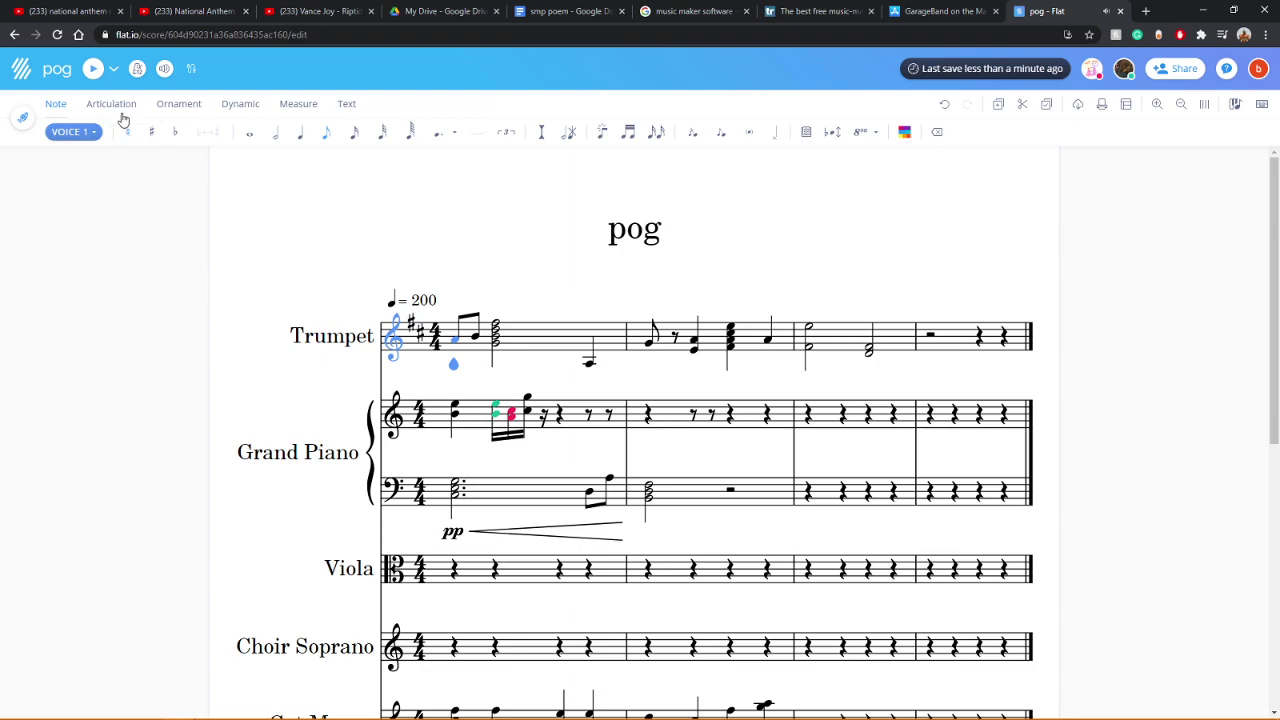
# Step: Play the score, then open the instrument settings from the Cat Meows part name
pyautogui.click(91, 72)
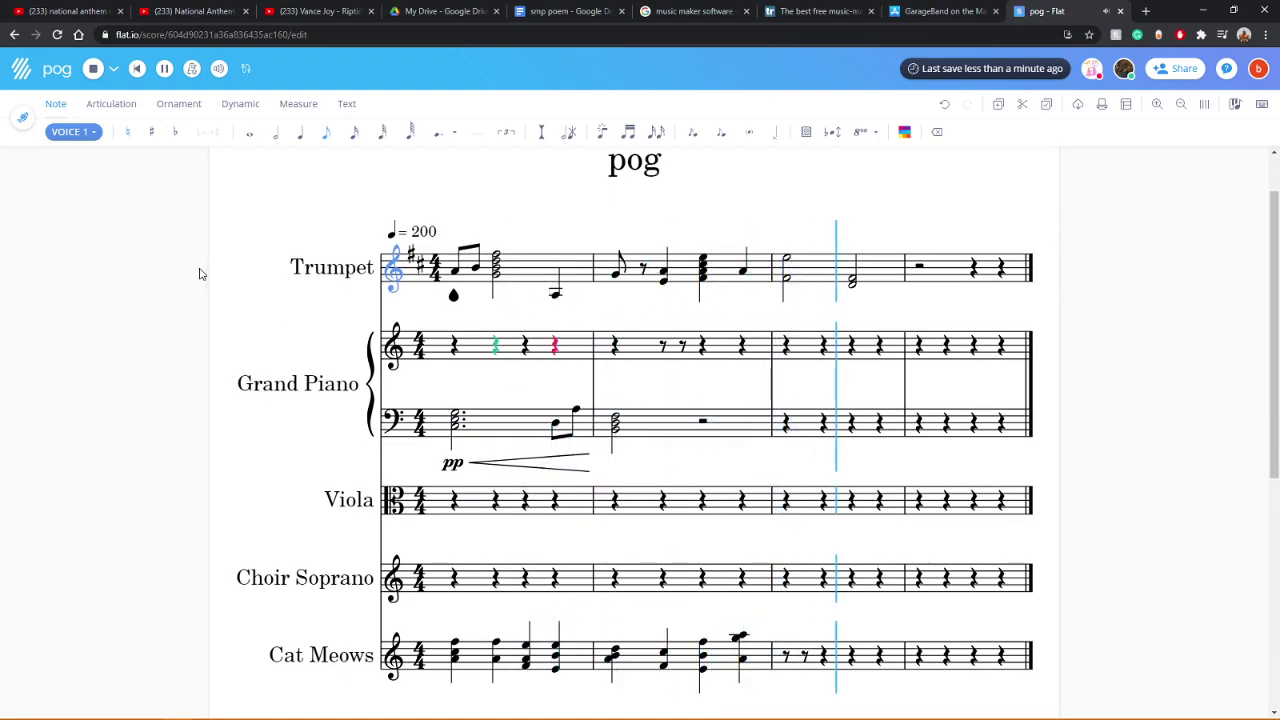
pyautogui.click(298, 663)
pyautogui.rightClick(300, 663)
pyautogui.click(182, 559)
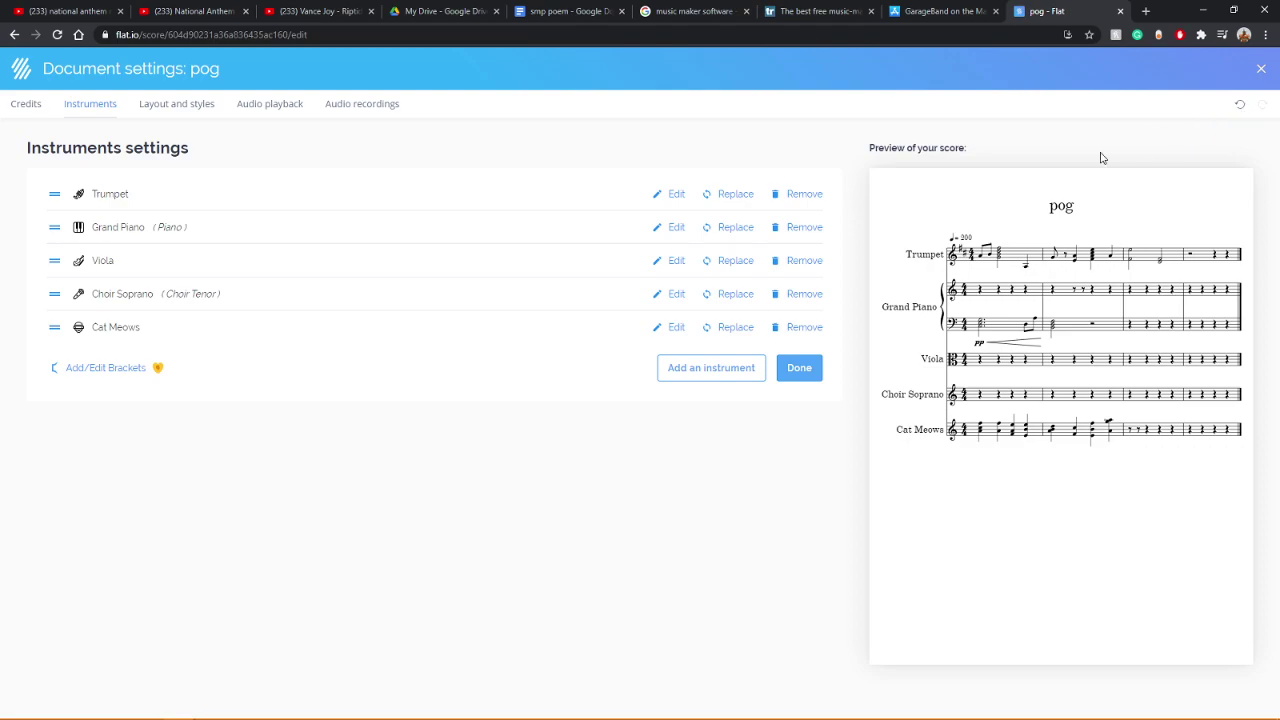
# Step: Return to the pog editor and reopen the score's instrument settings
pyautogui.hotkey('alt', 'Left')
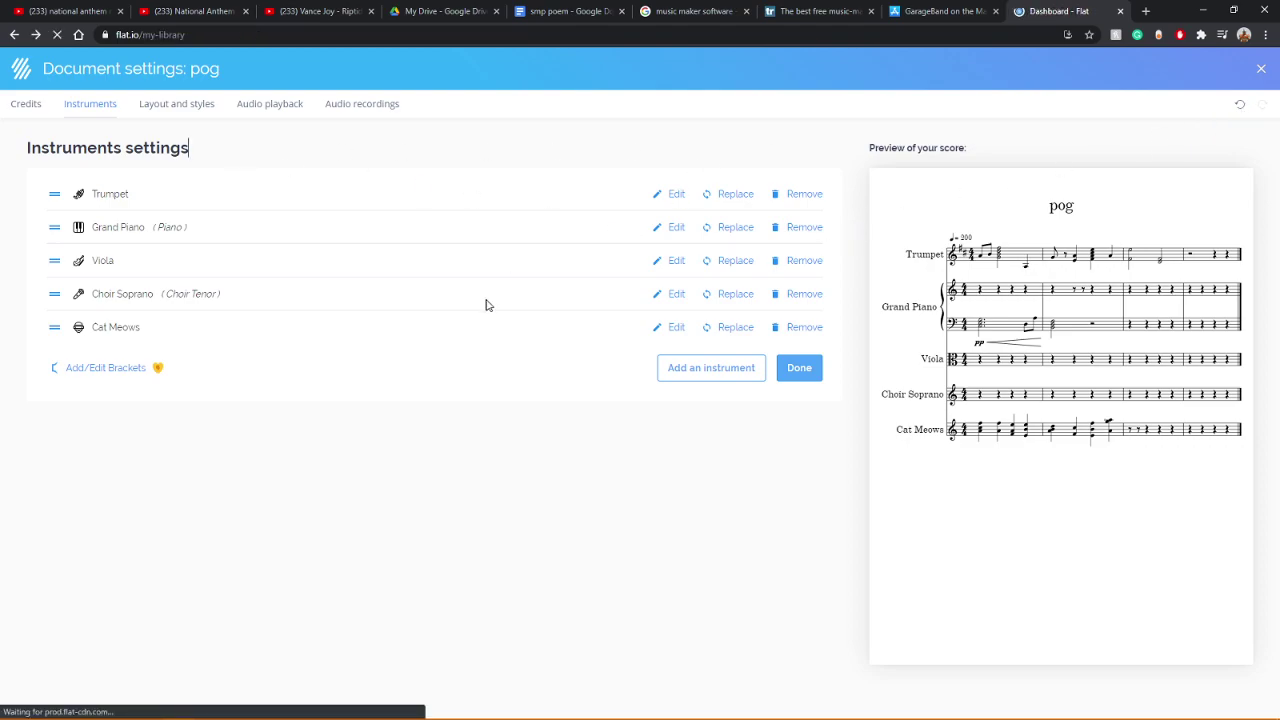
pyautogui.hotkey('alt', 'Right')
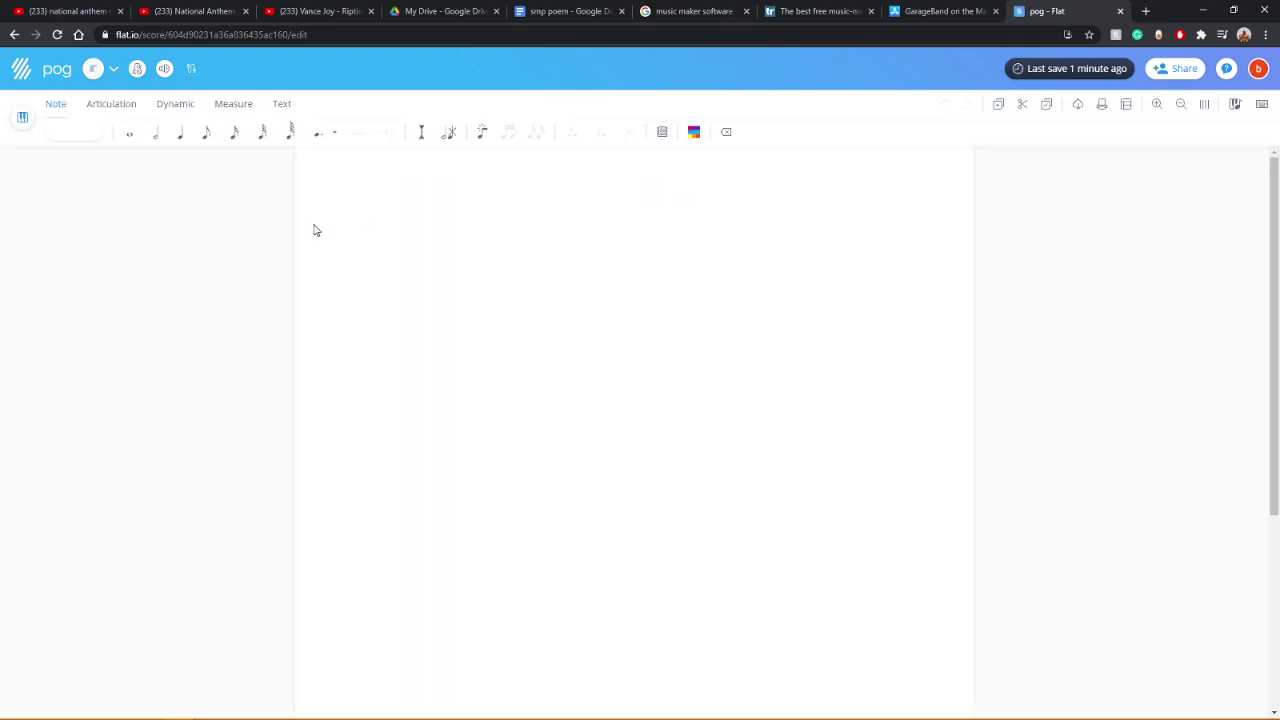
pyautogui.scroll(-5, 345, 350)
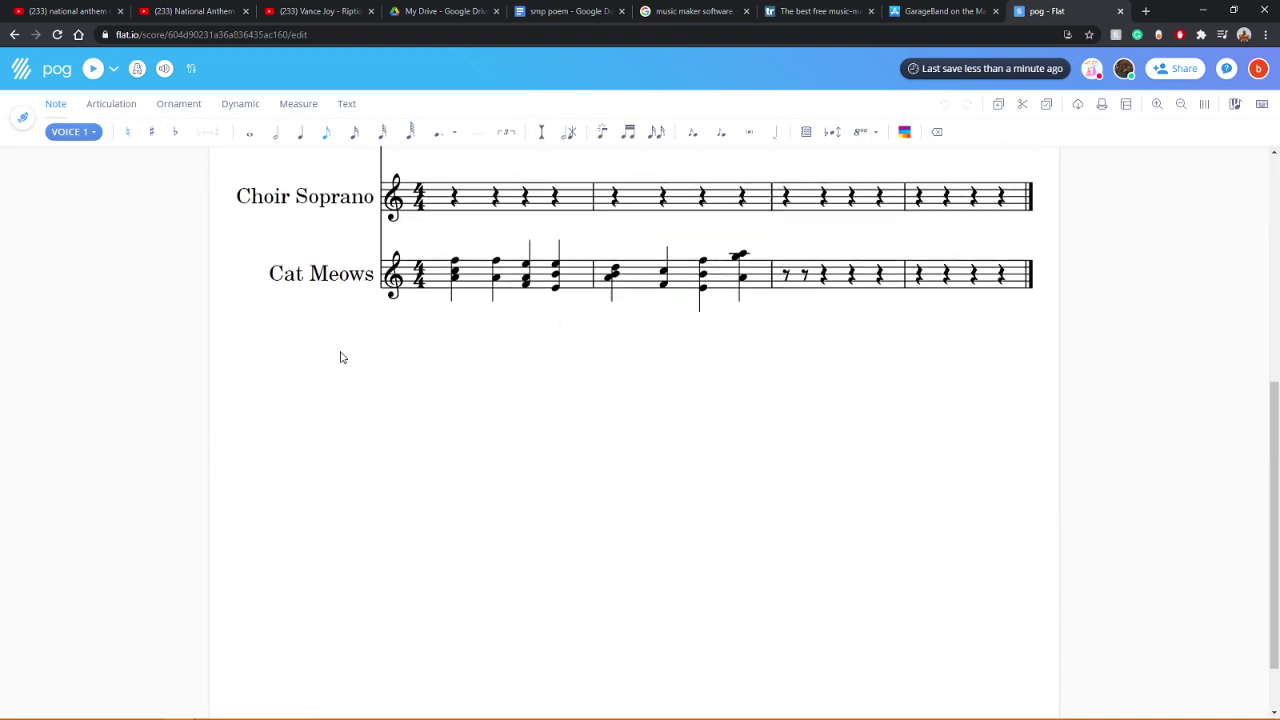
pyautogui.scroll(1, 340, 357)
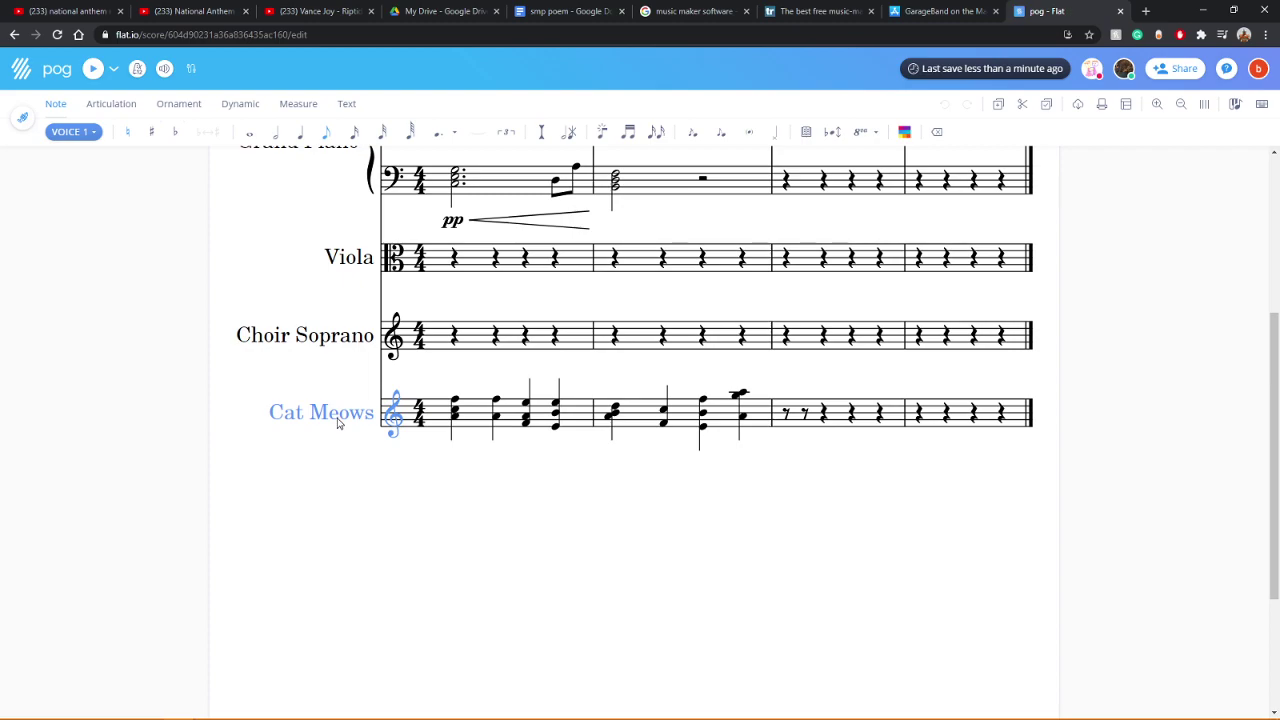
pyautogui.click(340, 418)
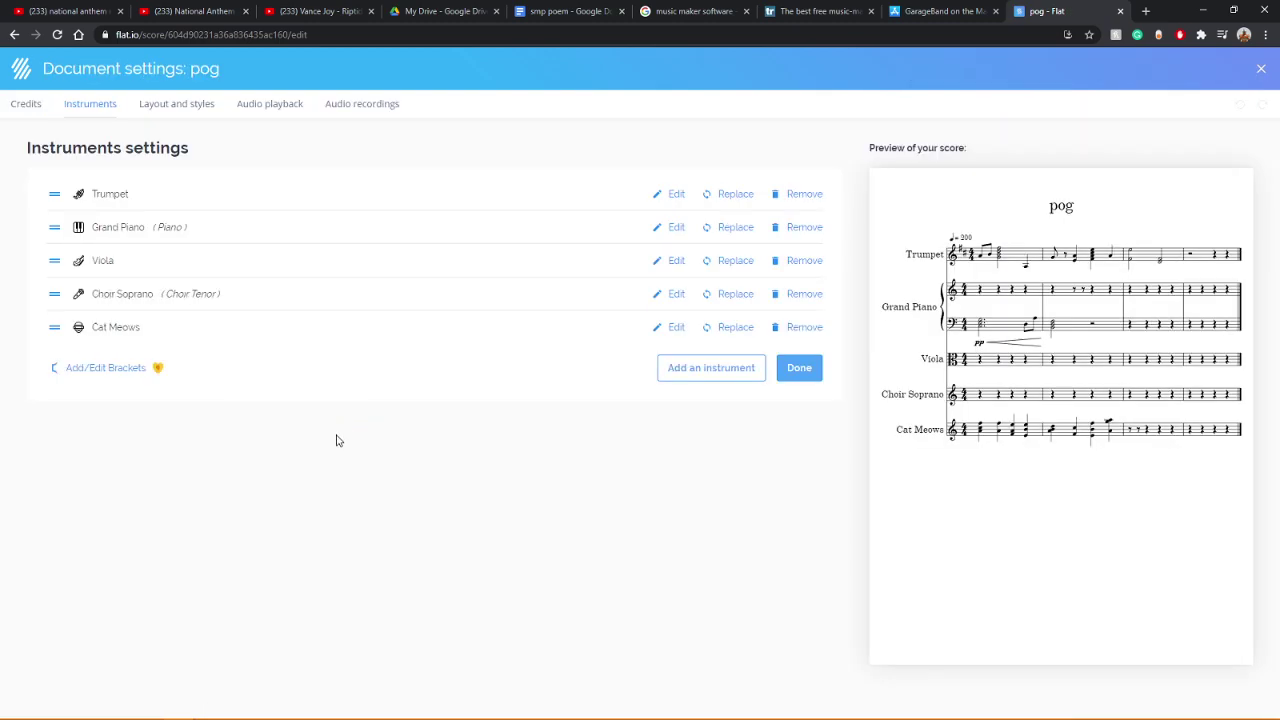
# Step: Remove Cat Meows from the Instruments list, confirm, and close the settings
pyautogui.click(810, 330)
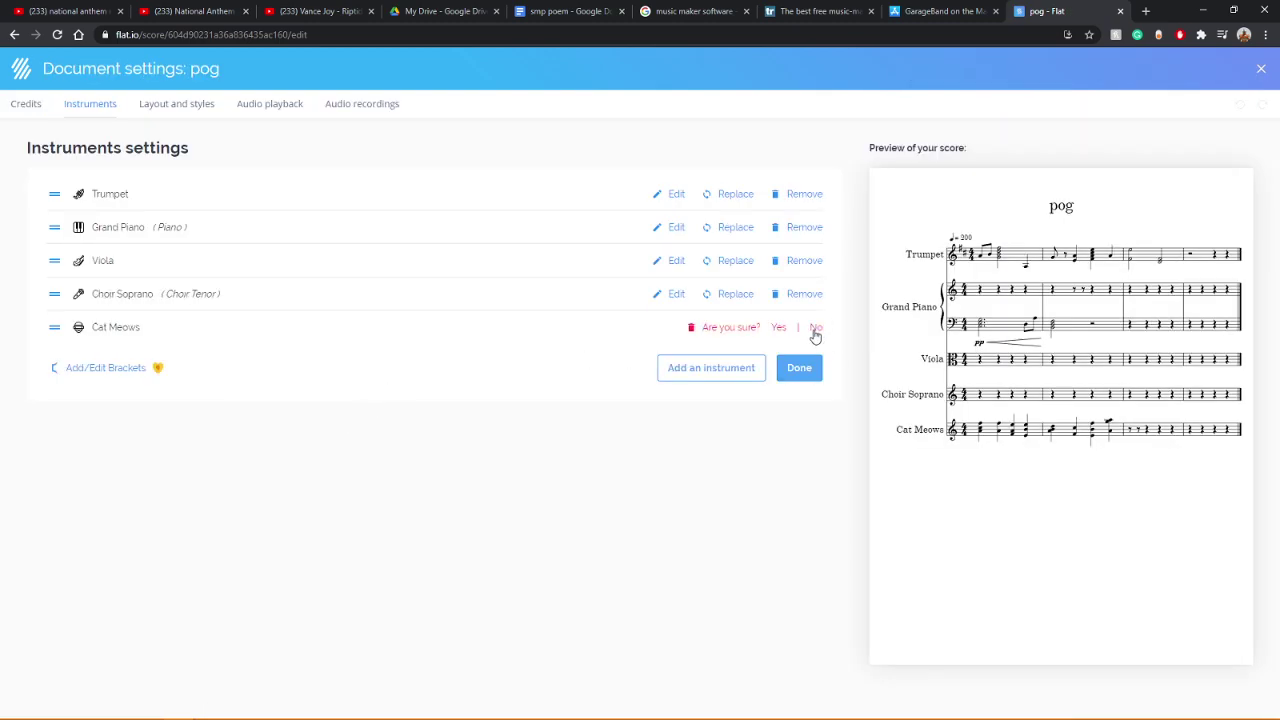
pyautogui.click(781, 332)
pyautogui.click(799, 337)
pyautogui.click(395, 480)
pyautogui.scroll(-3, 262, 486)
pyautogui.scroll(2, 274, 486)
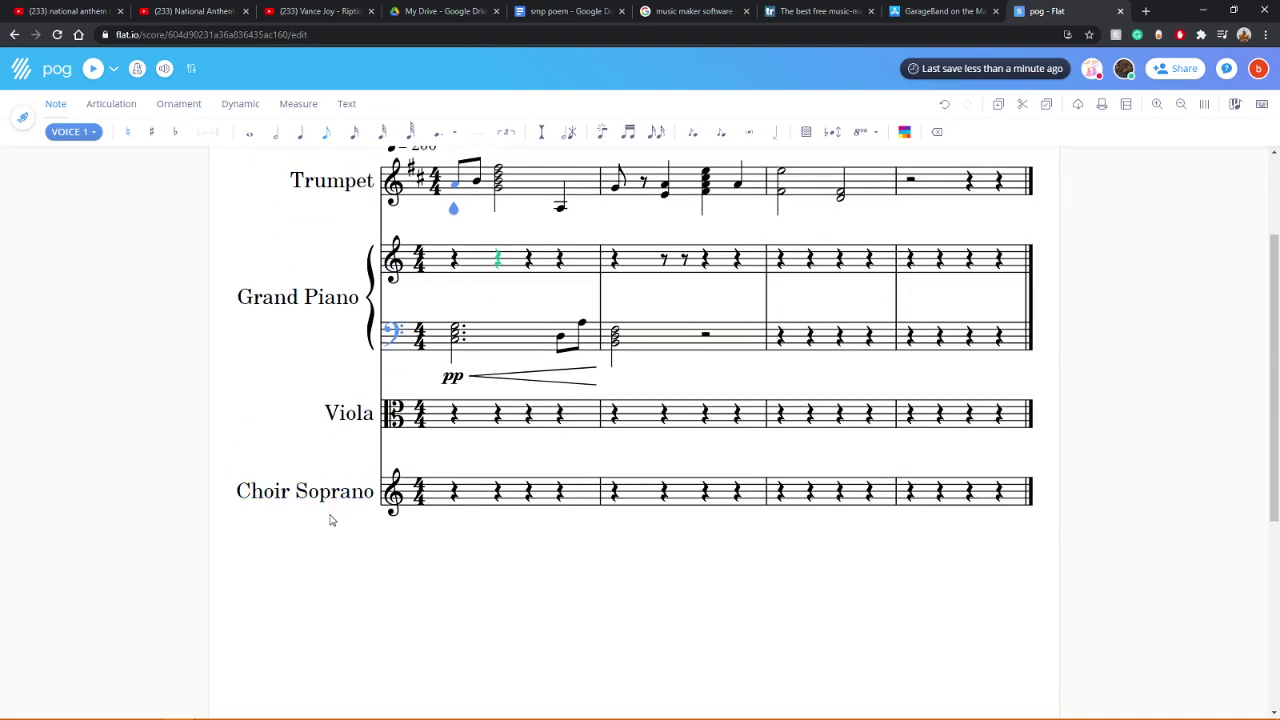
# Step: Raise the Trumpet's low note in measure 1 an octave with Ctrl+Up and play back
pyautogui.scroll(2, 331, 520)
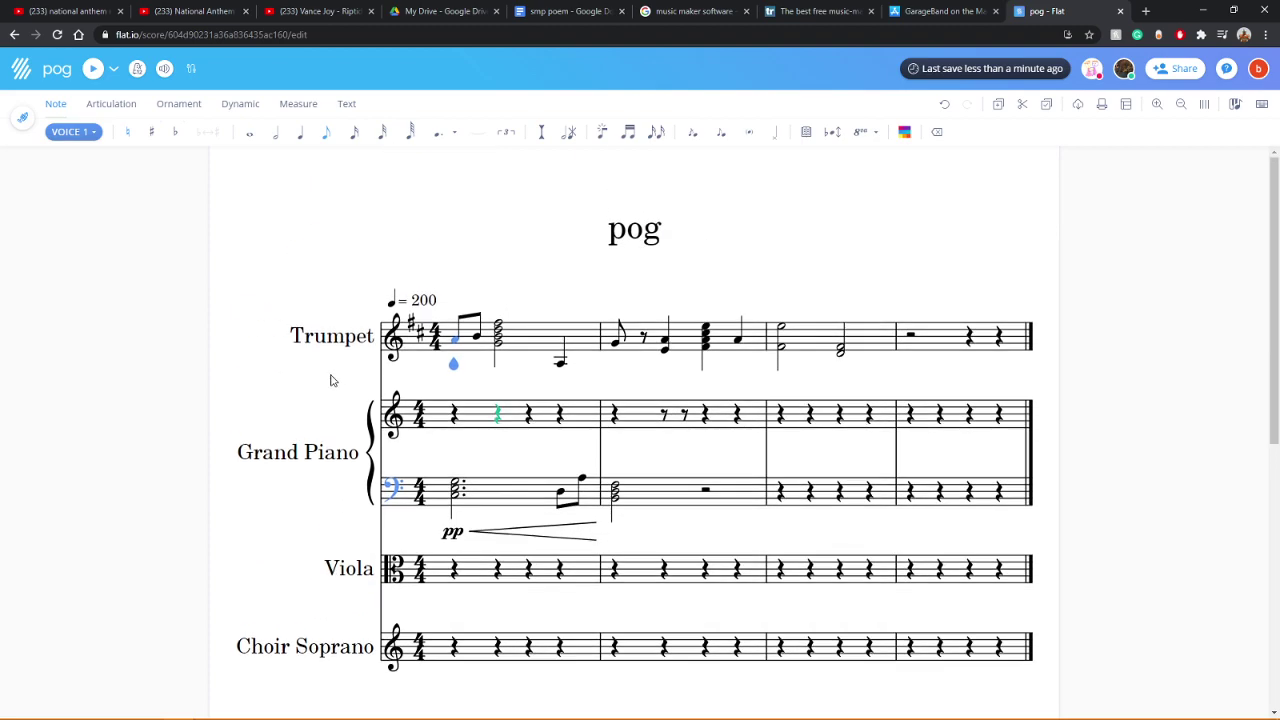
pyautogui.click(392, 298)
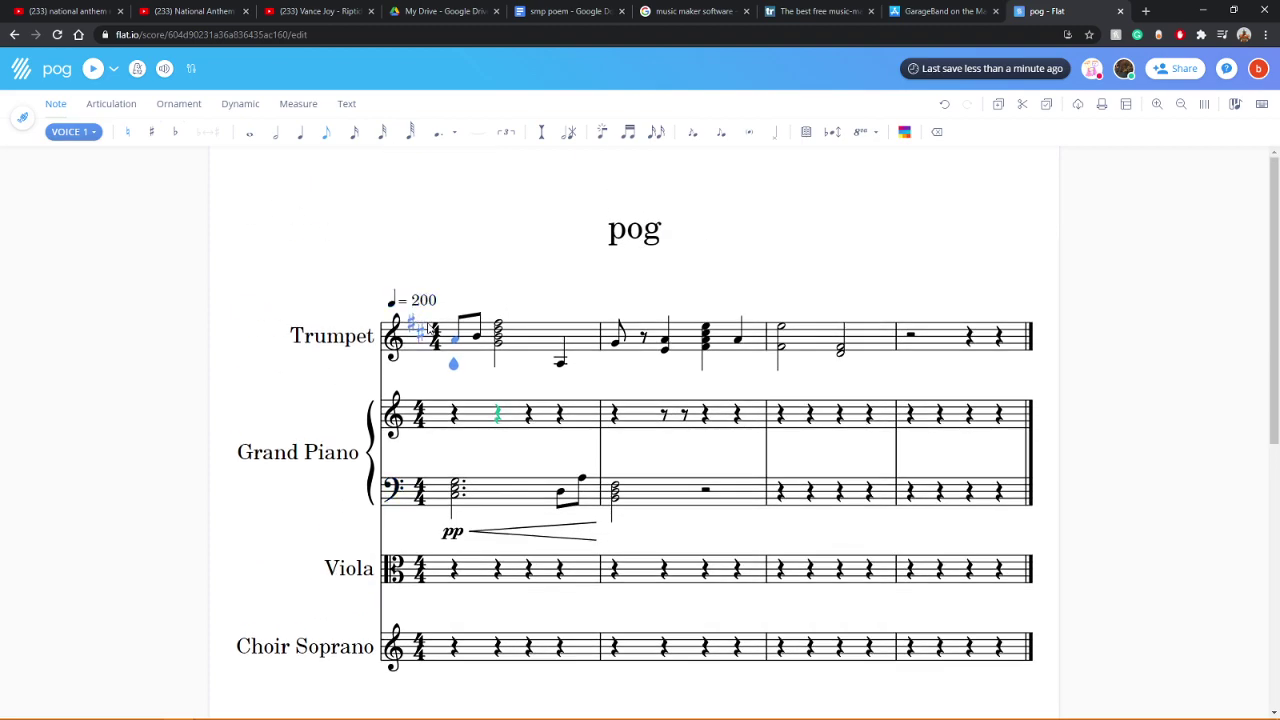
pyautogui.click(93, 68)
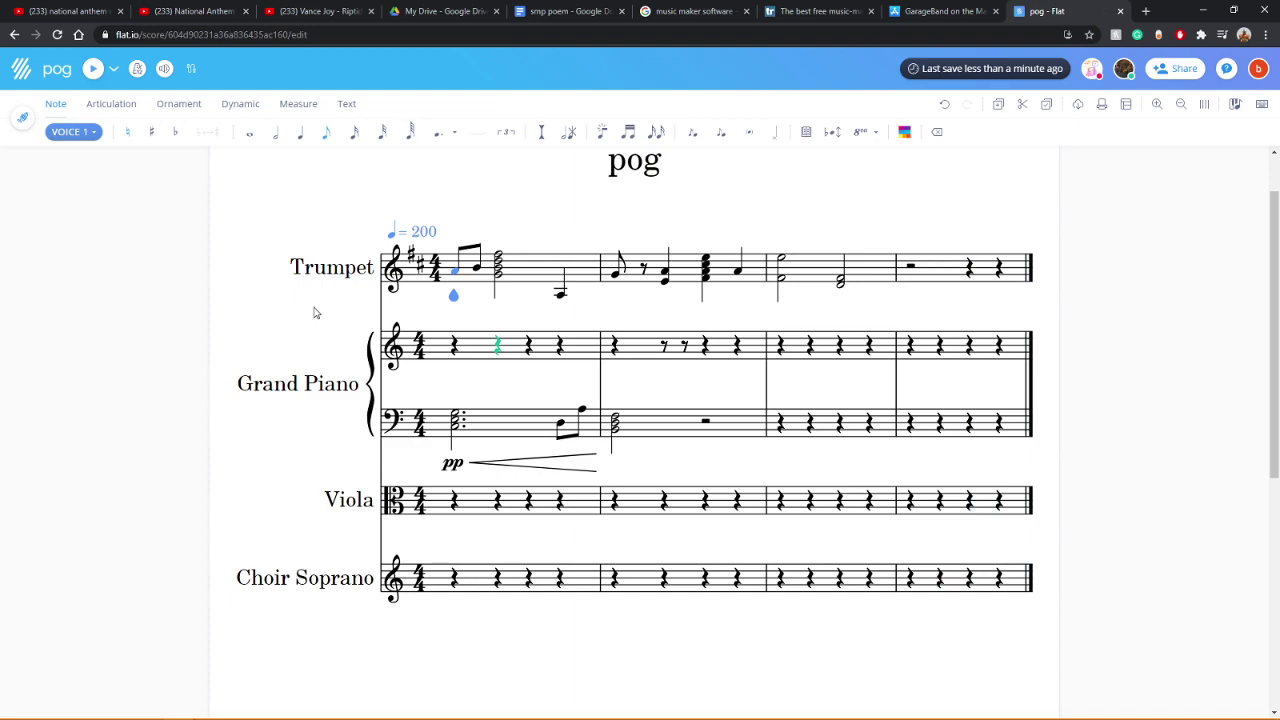
pyautogui.click(499, 266)
pyautogui.click(499, 268)
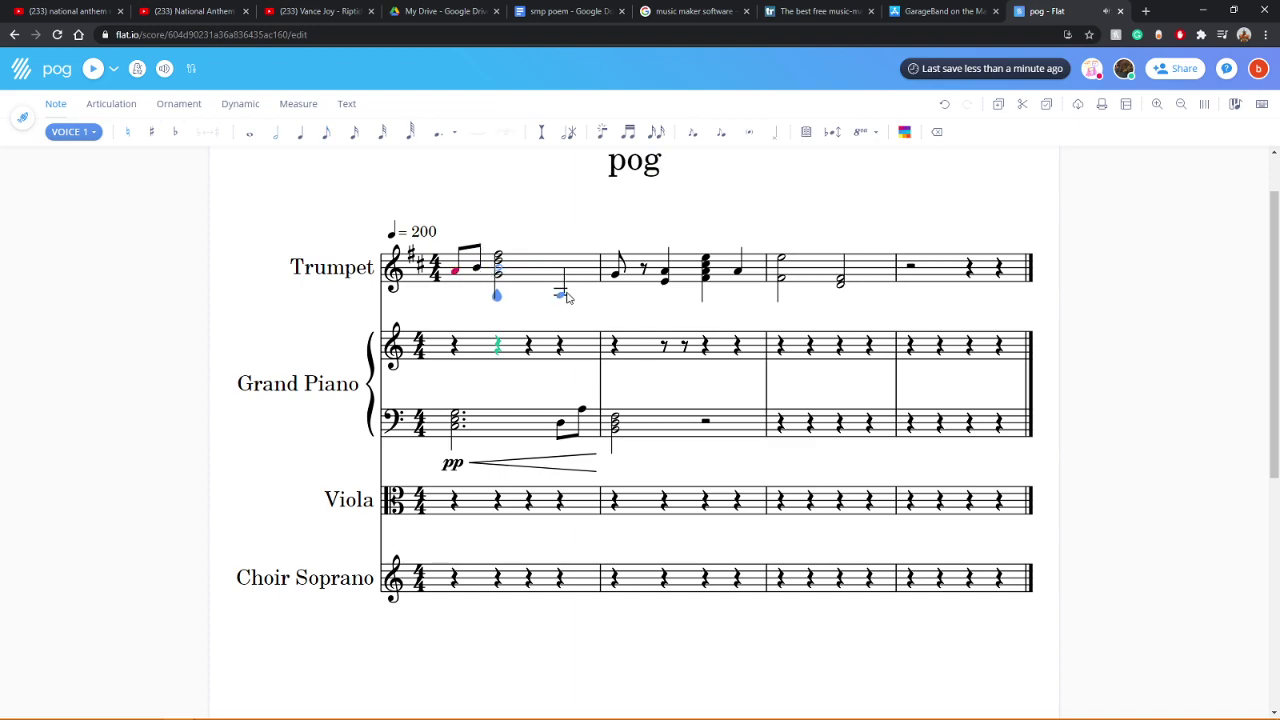
pyautogui.press('Right')
pyautogui.hotkey('ctrl', 'Up')
pyautogui.click(455, 268)
pyautogui.click(91, 69)
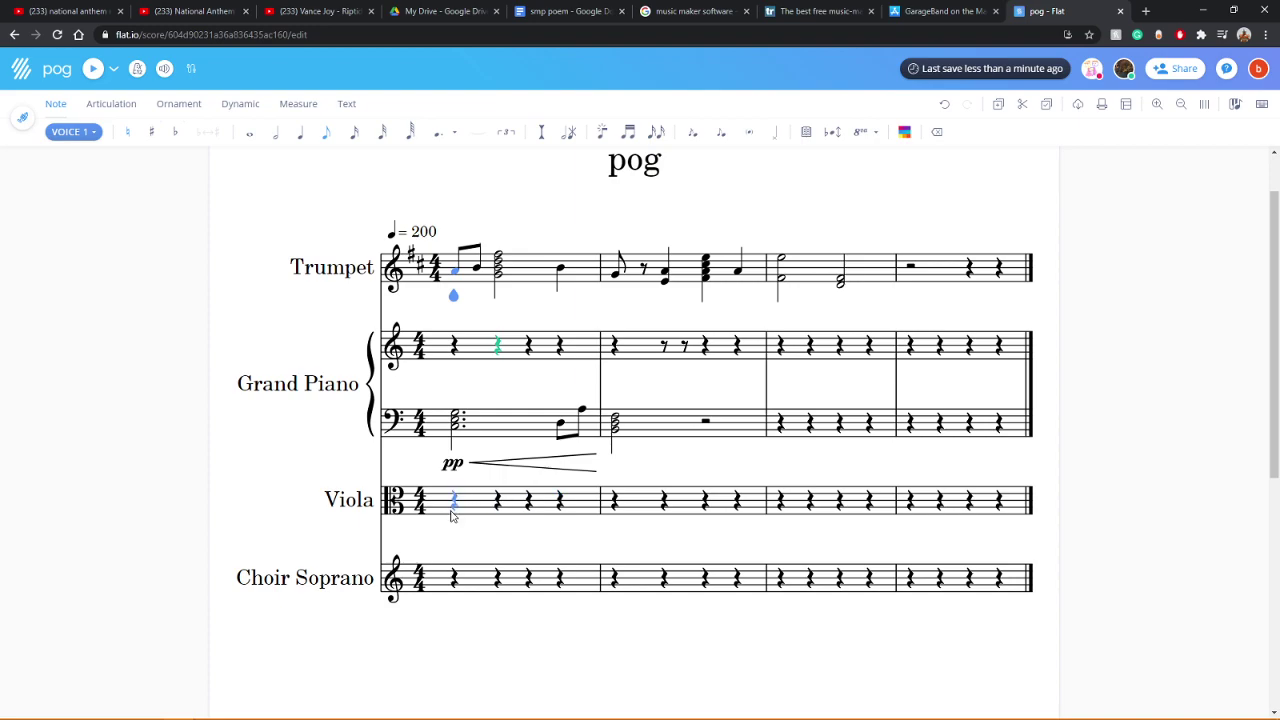
# Step: Enter Viola quarter notes across measure 1 and a chord on beat two of measure 2
pyautogui.click(457, 501)
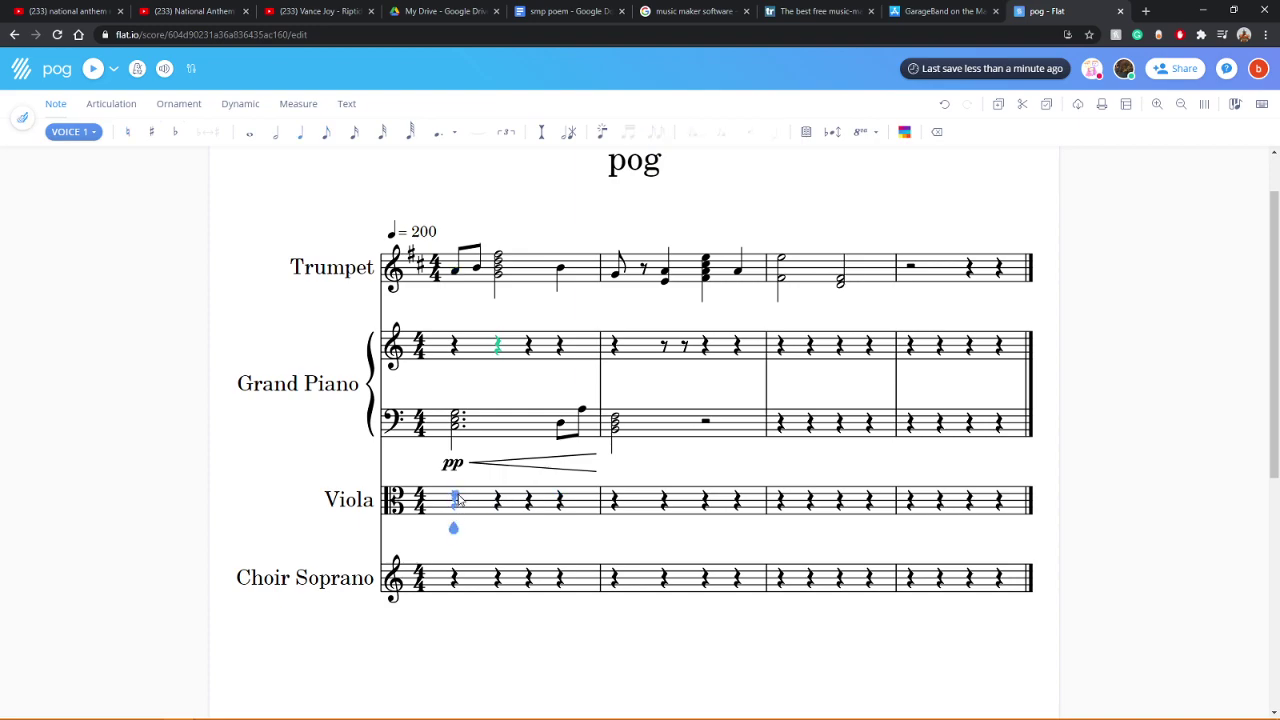
pyautogui.press('f')
pyautogui.click(496, 503)
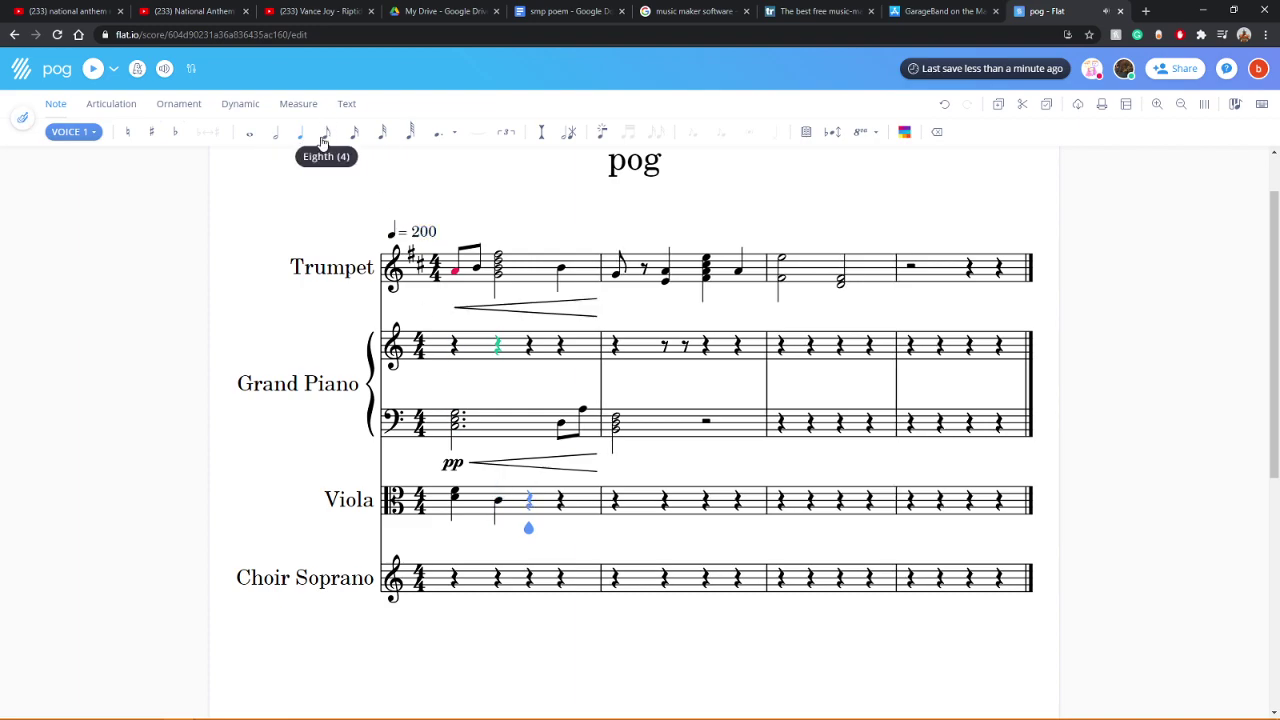
pyautogui.click(496, 501)
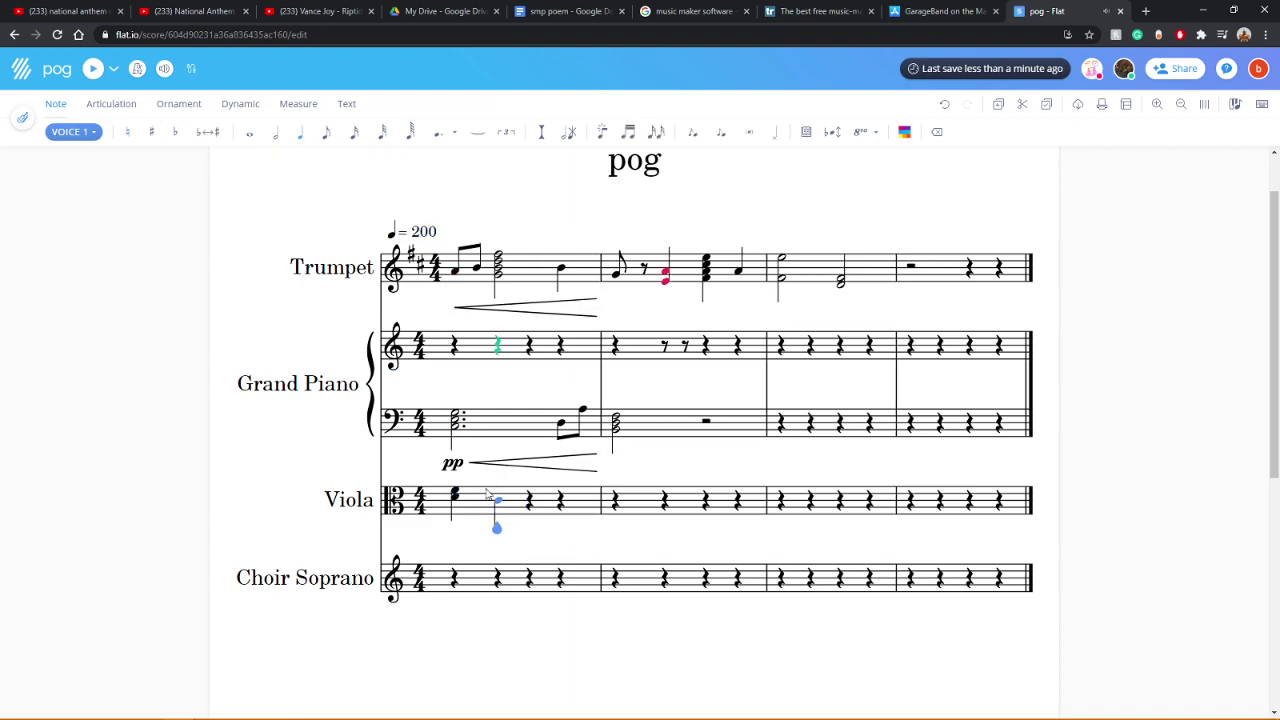
pyautogui.click(530, 503)
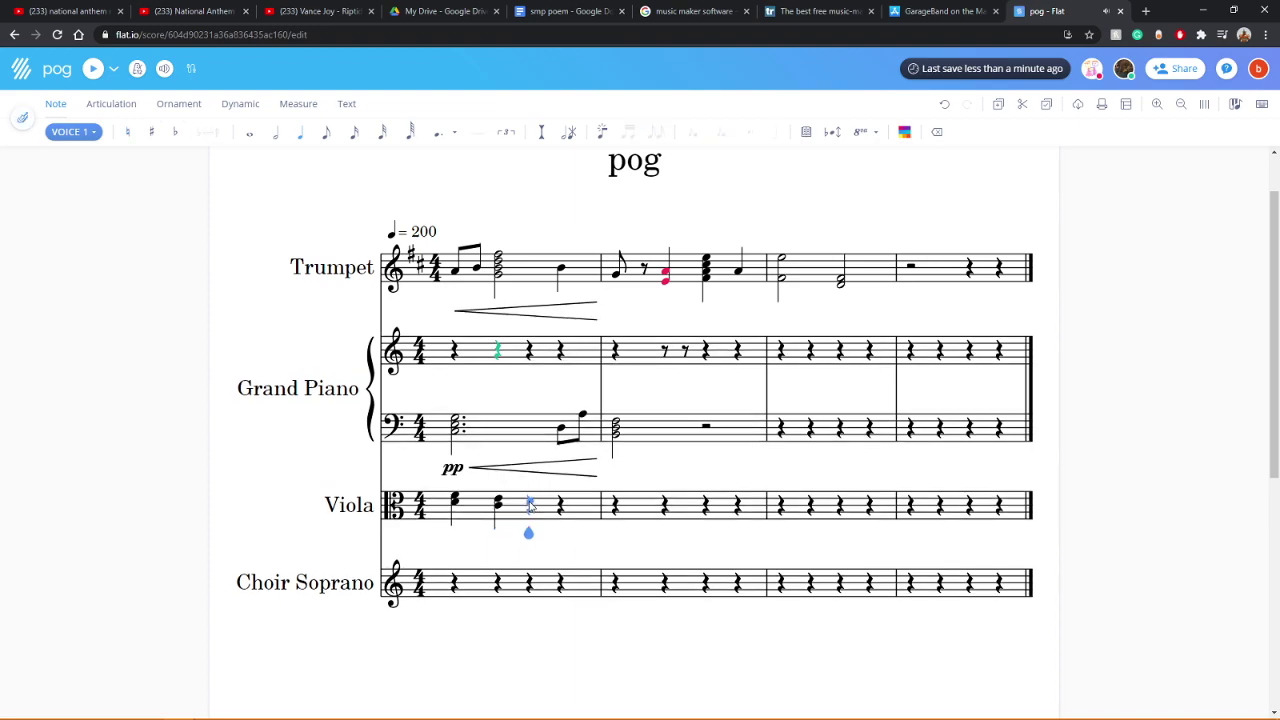
pyautogui.click(530, 508)
pyautogui.click(563, 506)
pyautogui.click(618, 509)
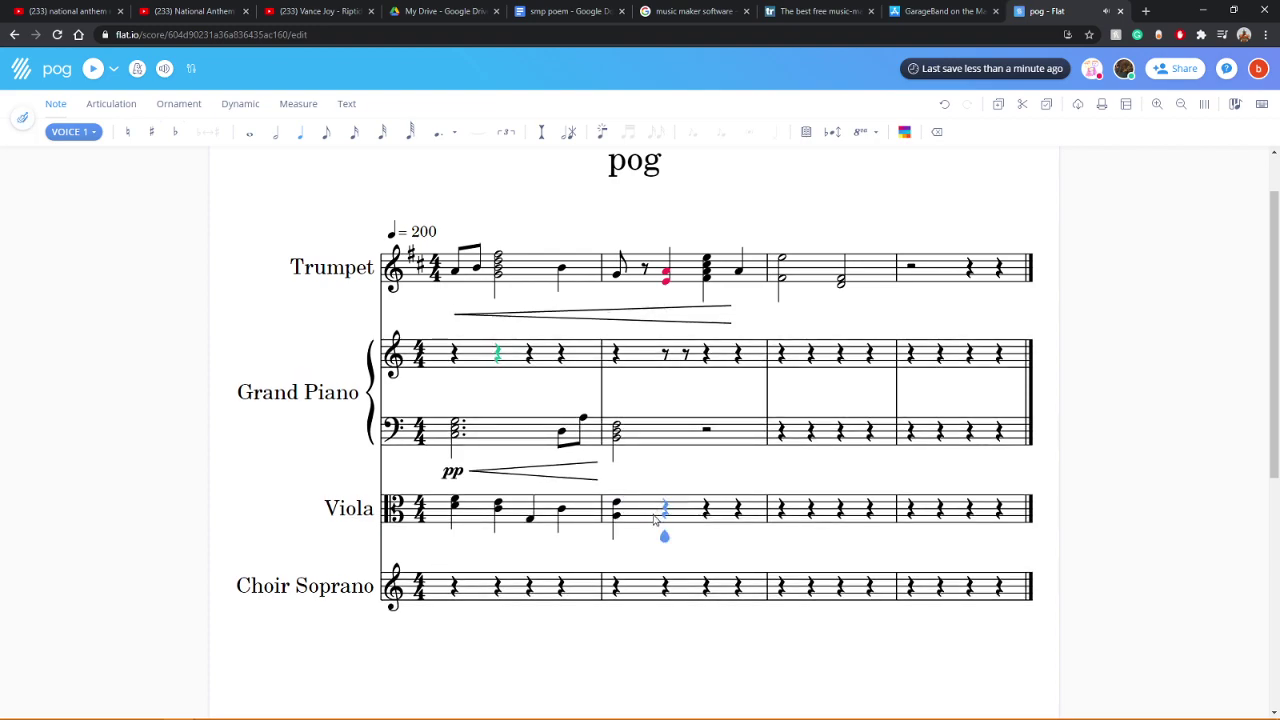
pyautogui.click(668, 509)
pyautogui.click(670, 508)
pyautogui.click(92, 68)
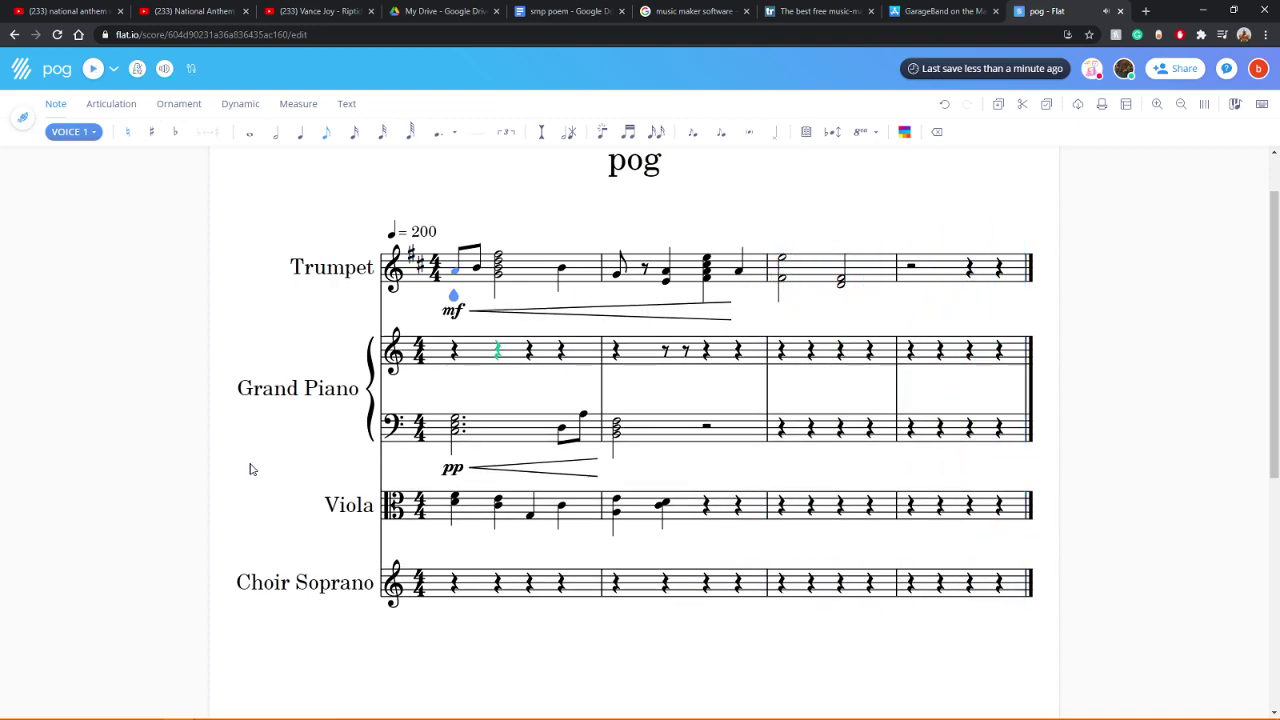
# Step: Add ff at the end of the Trumpet crescendo, keeping mf at the start, and play back
pyautogui.press('f')
pyautogui.hotkey('ctrl', 'z')
pyautogui.click(482, 513)
pyautogui.click(451, 510)
pyautogui.hotkey('ctrl', 'y')
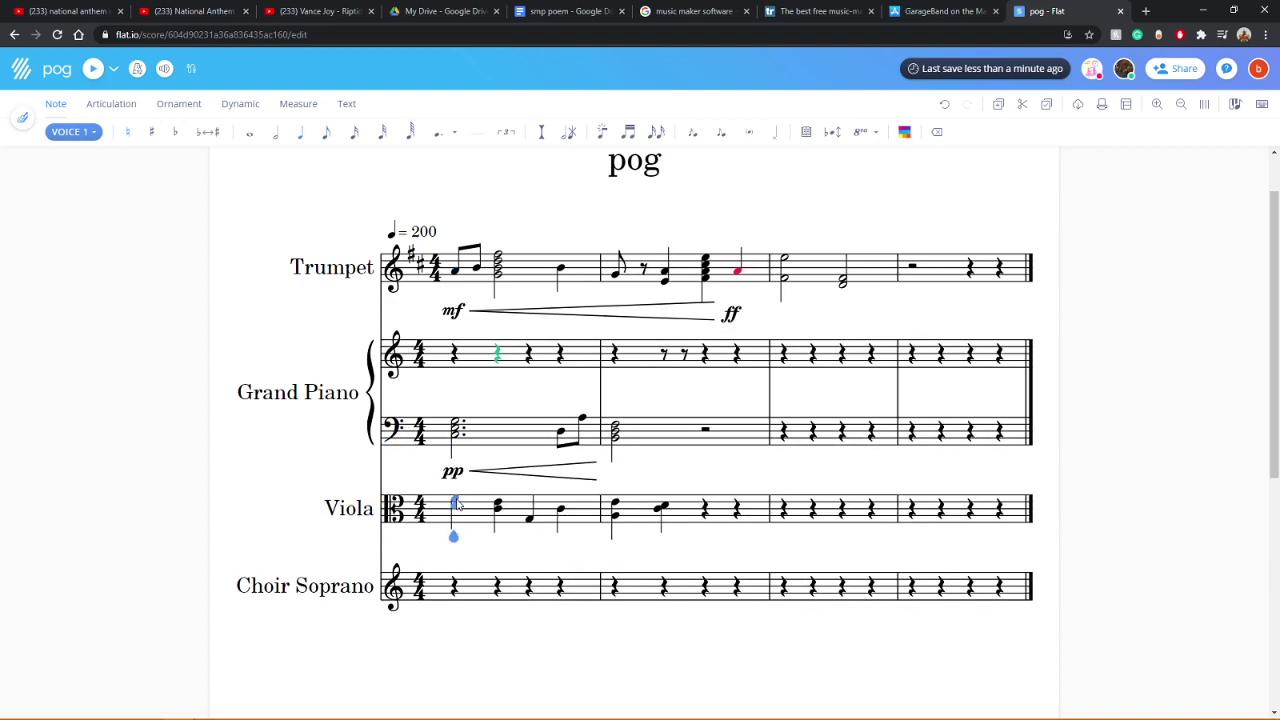
pyautogui.click(93, 68)
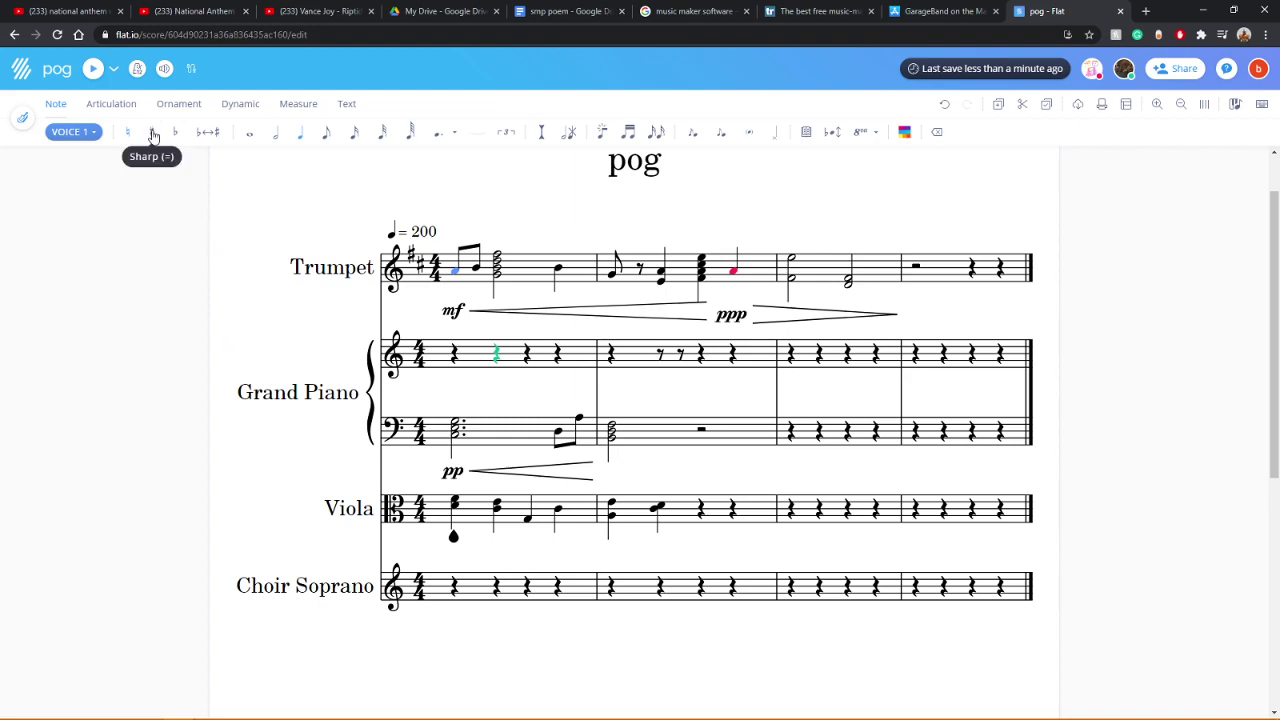
# Step: Mark the end of the Trumpet diminuendo with a pp dynamic and play back
pyautogui.click(93, 69)
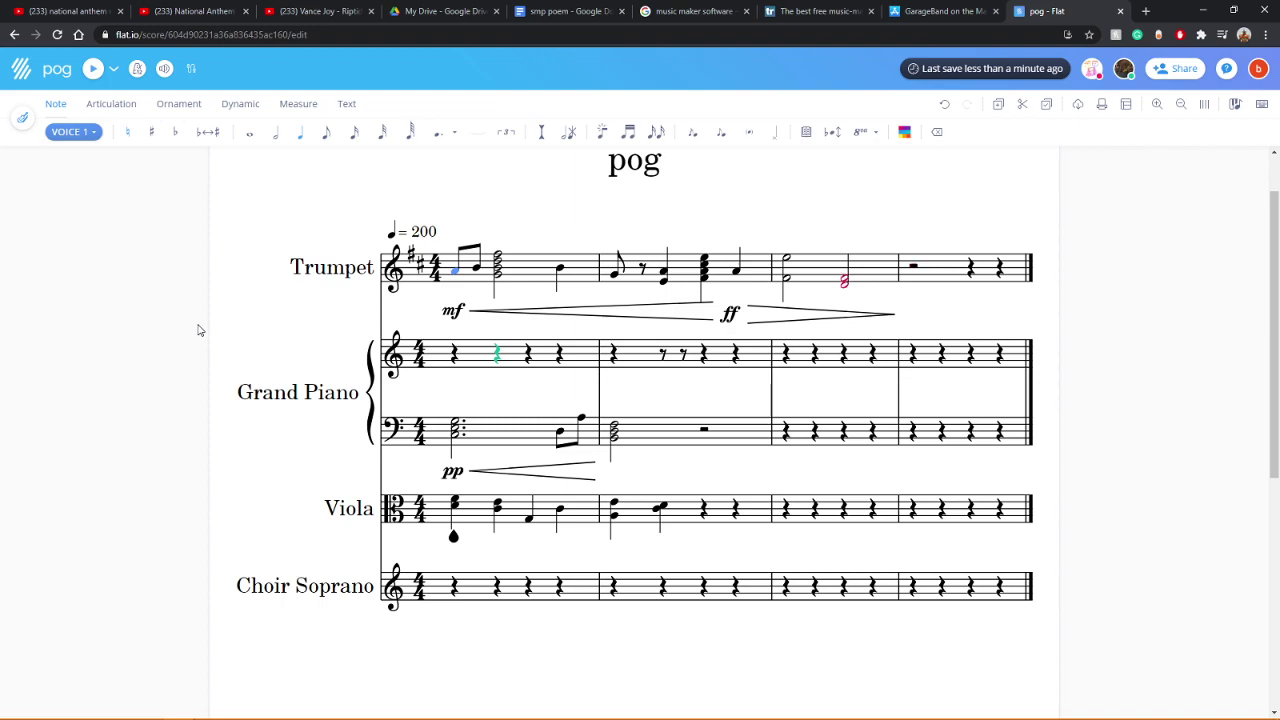
pyautogui.press('Right')
pyautogui.press('p')
pyautogui.press('p')
pyautogui.press('p')
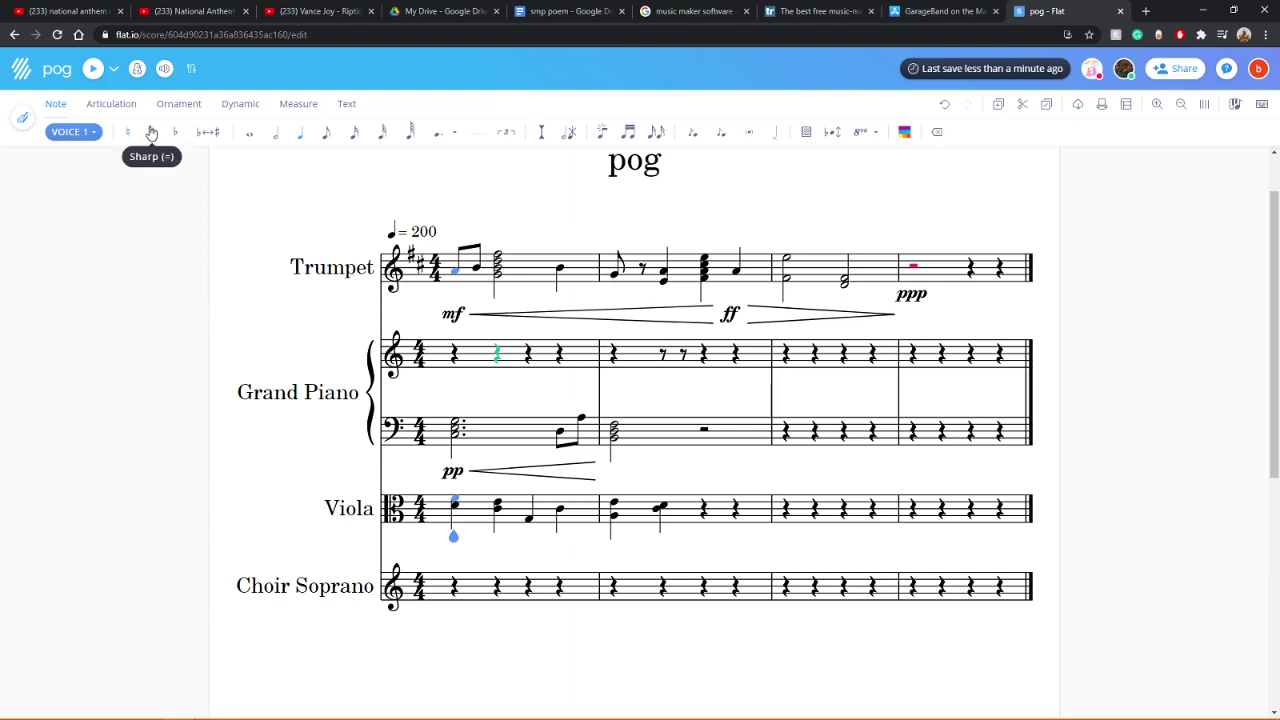
pyautogui.click(93, 69)
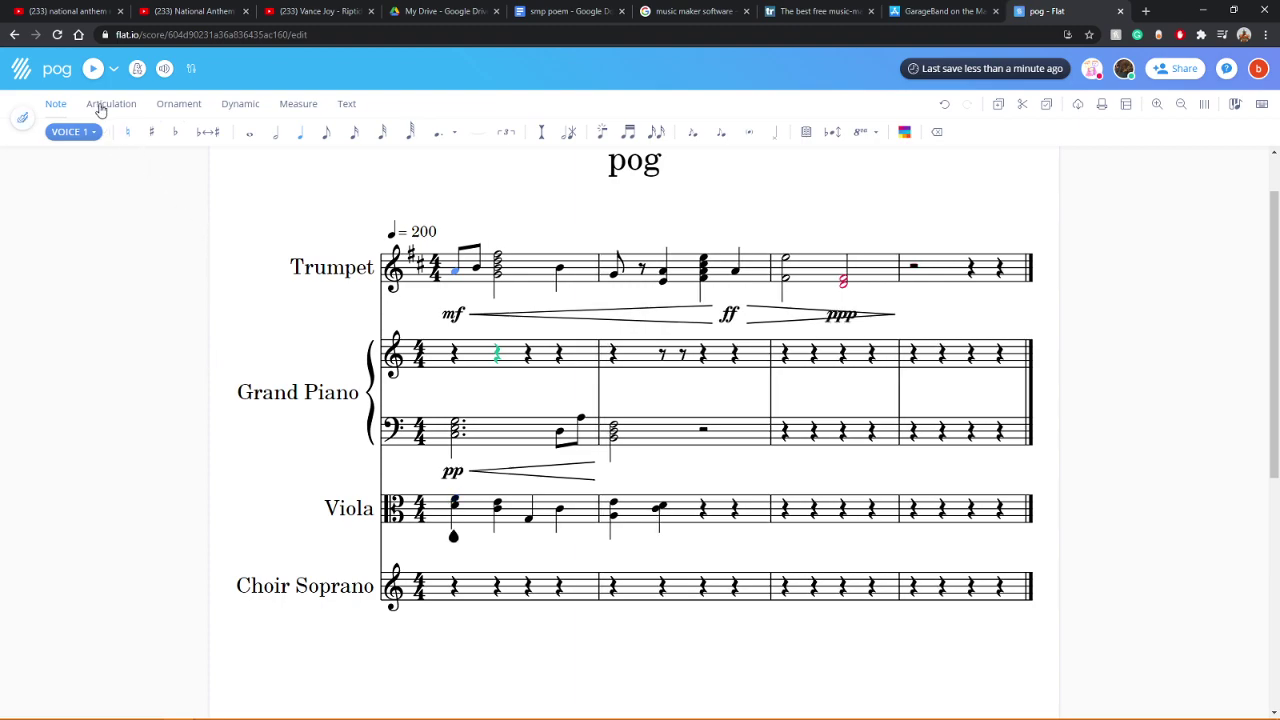
pyautogui.click(93, 70)
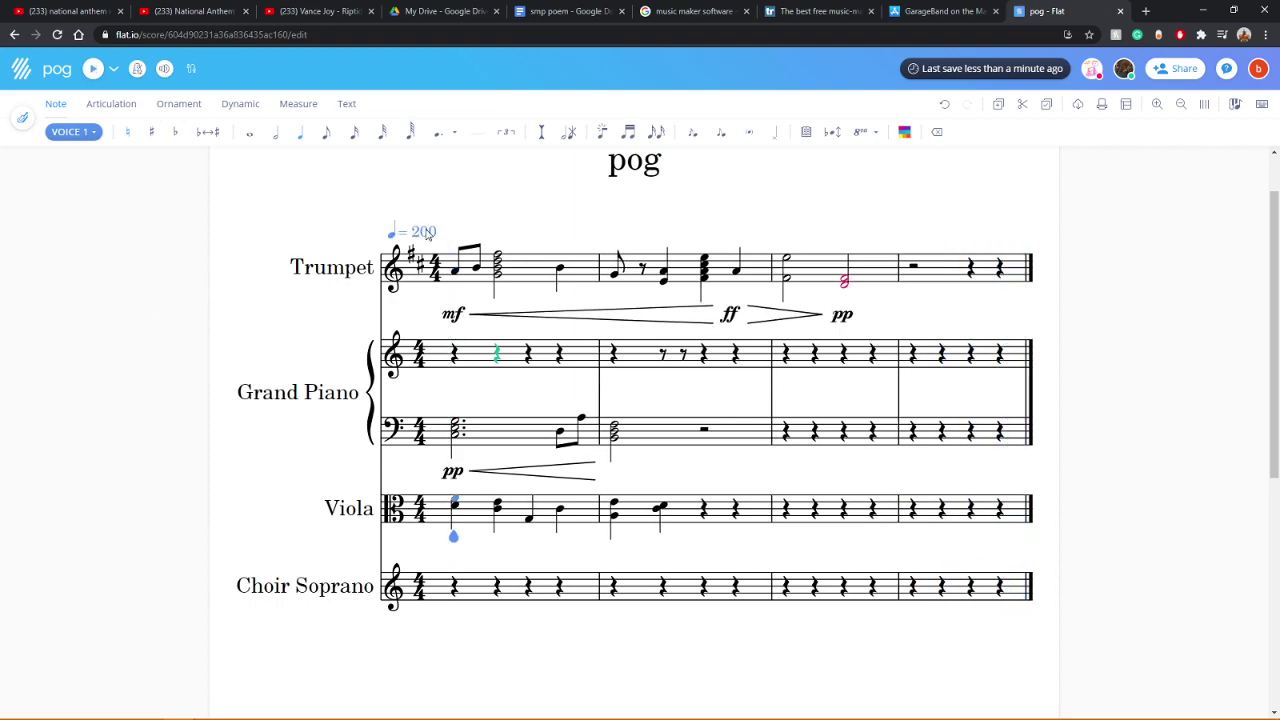
# Step: Change the tempo mark from 200 to 150, play back, and undo the Trumpet's final dynamic
pyautogui.click(406, 229)
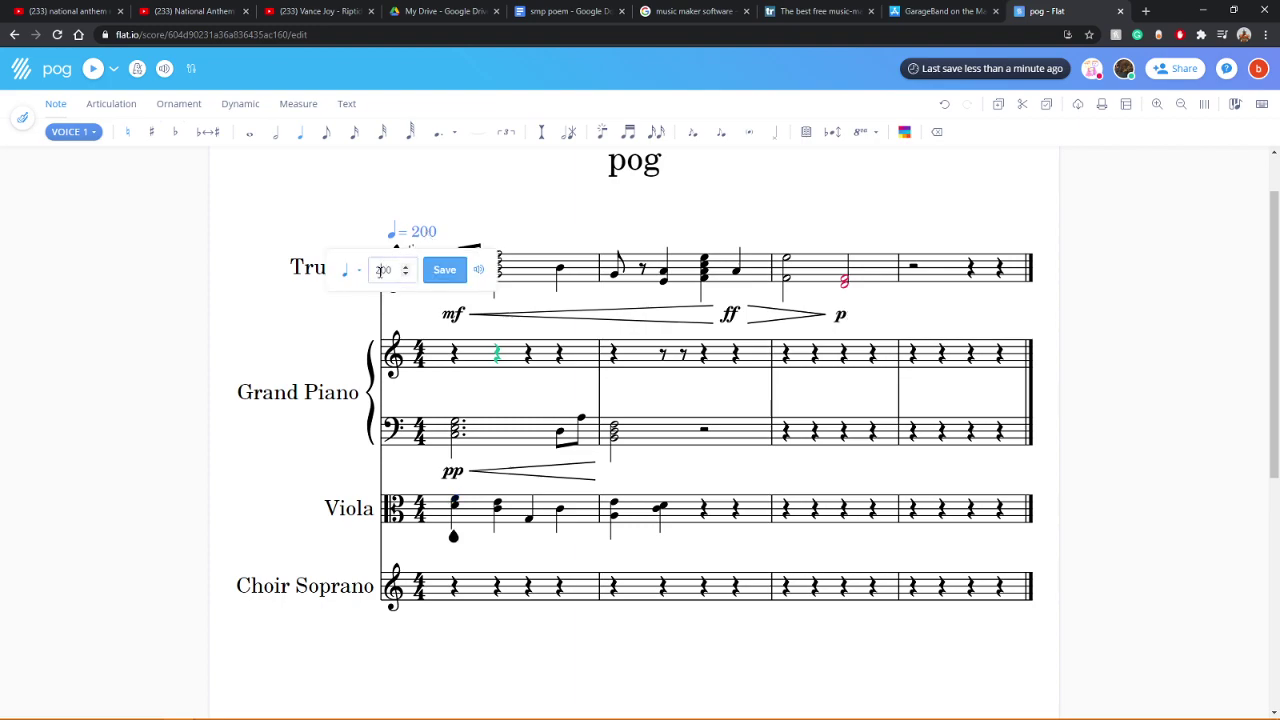
pyautogui.write('150')
pyautogui.press('Return')
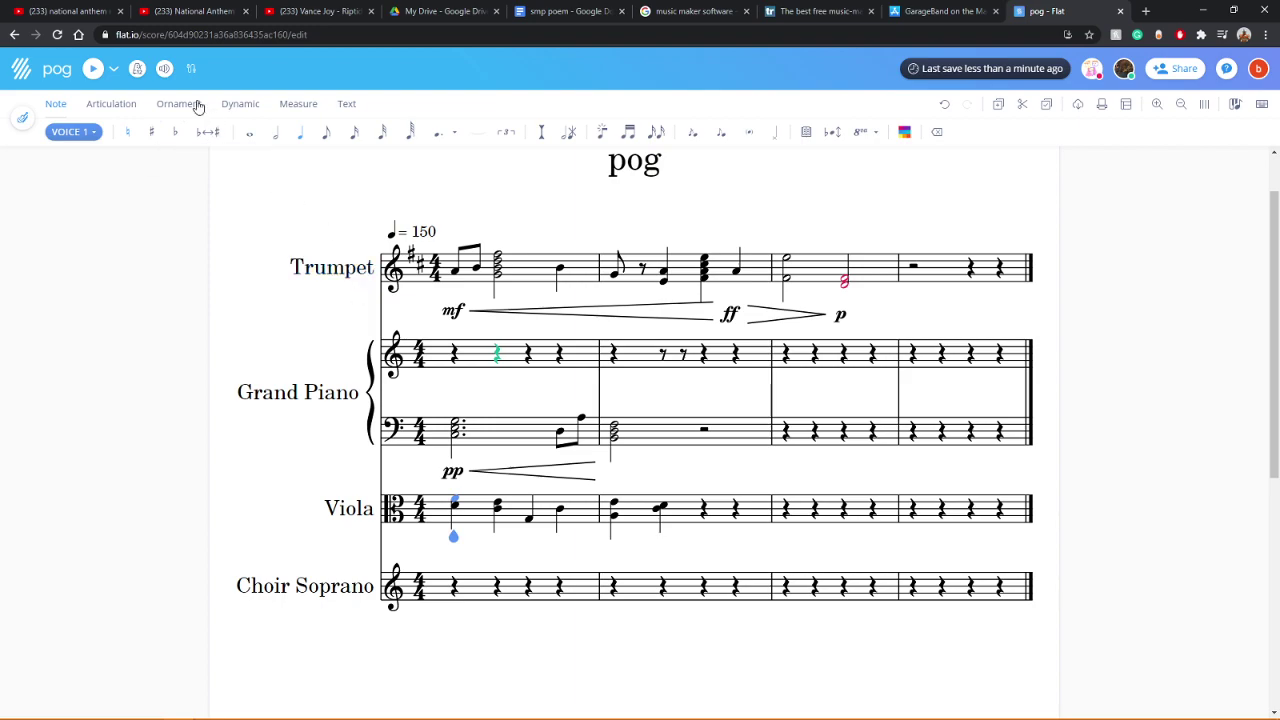
pyautogui.click(92, 68)
pyautogui.hotkey('ctrl', 'z')
pyautogui.hotkey('ctrl', 'z')
pyautogui.hotkey('ctrl', 'z')
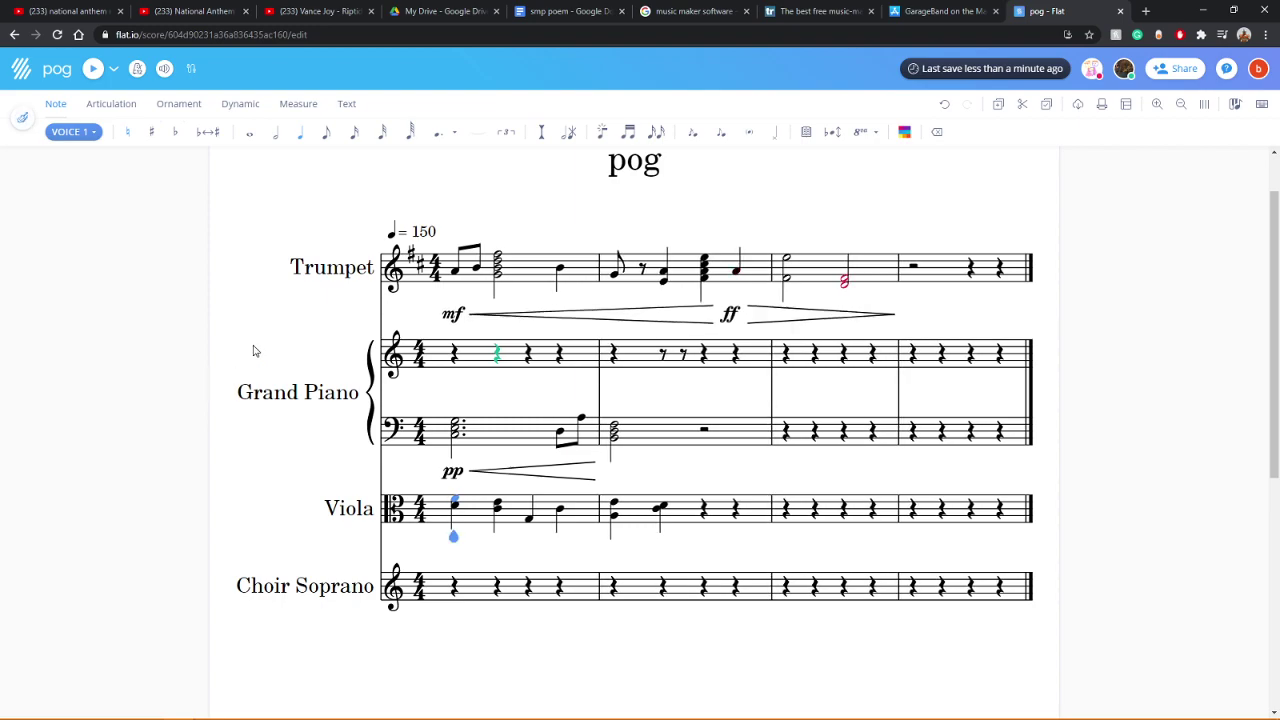
# Step: Split the Viola's first beat into two beamed eighths and make beat three an eighth plus rest
pyautogui.click(93, 69)
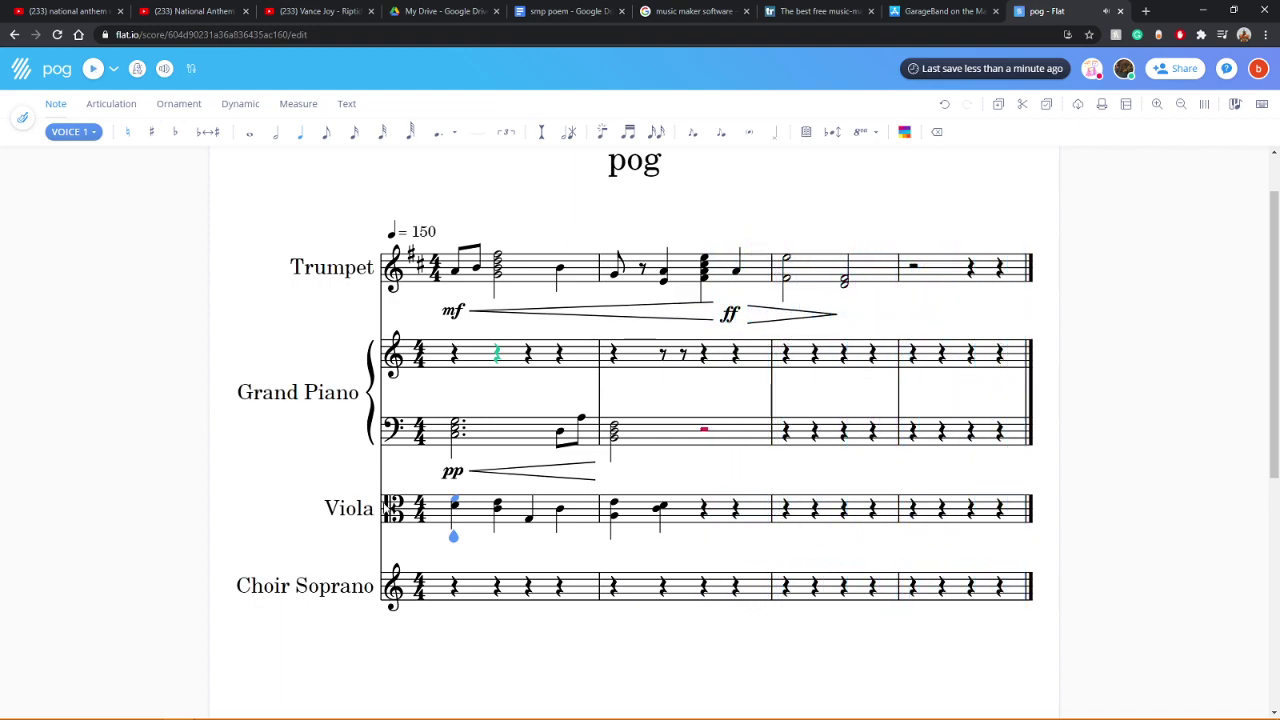
pyautogui.click(327, 136)
pyautogui.click(478, 512)
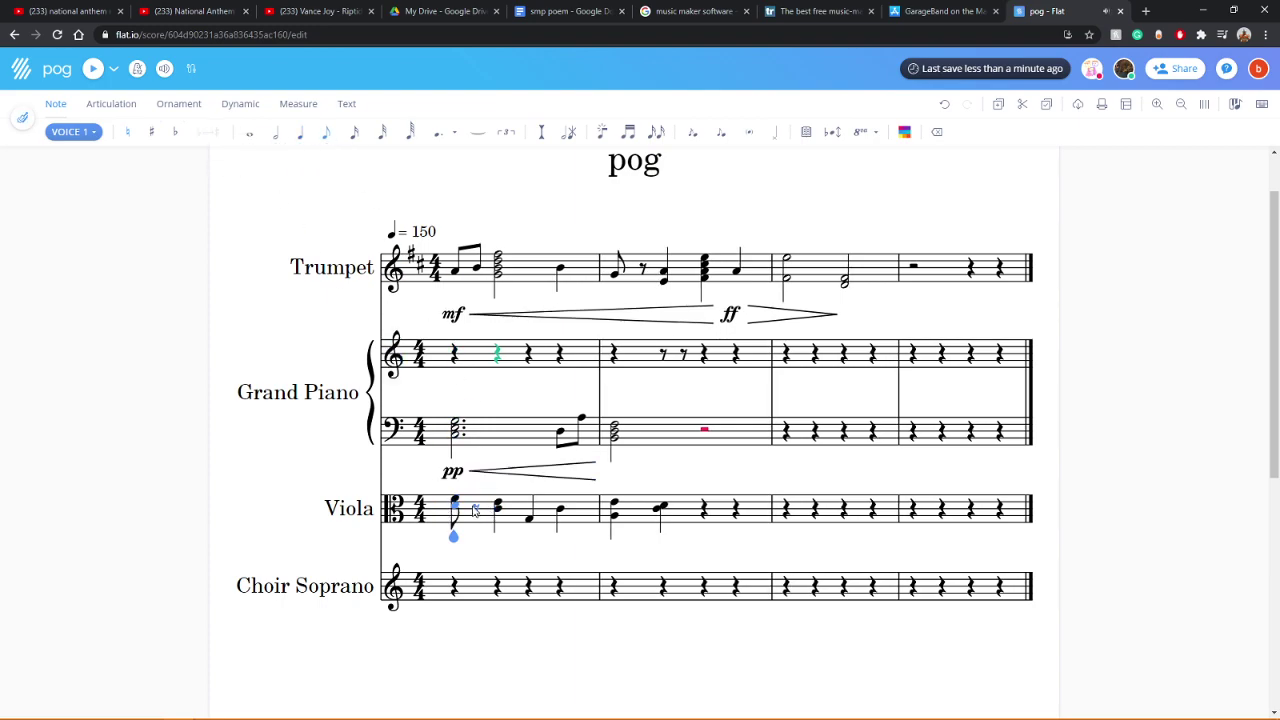
pyautogui.press('d')
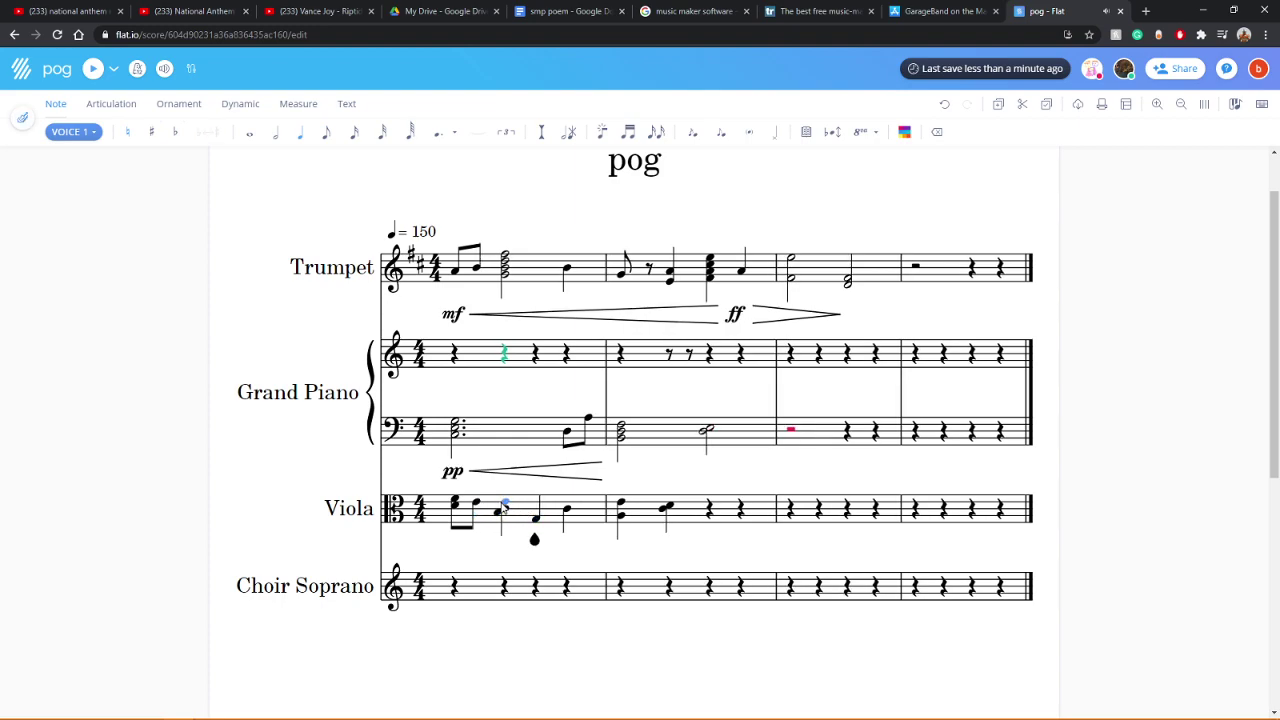
pyautogui.click(328, 136)
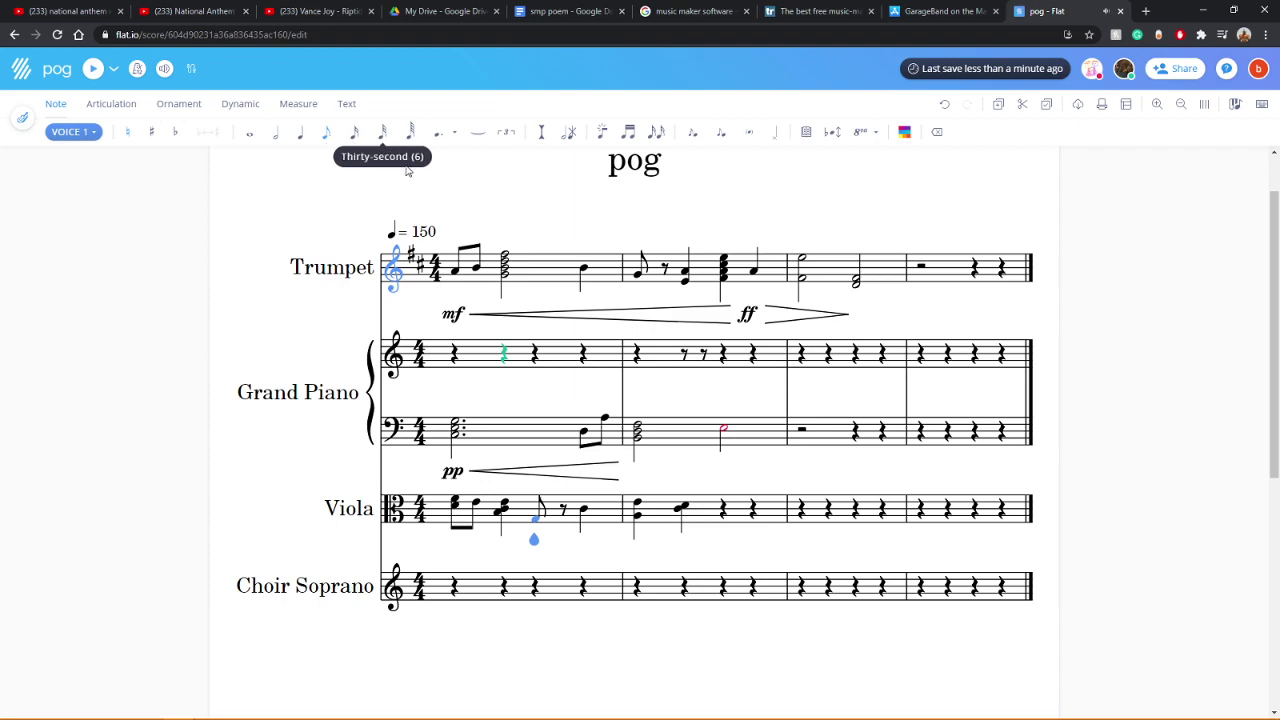
pyautogui.press('Left')
pyautogui.click(535, 513)
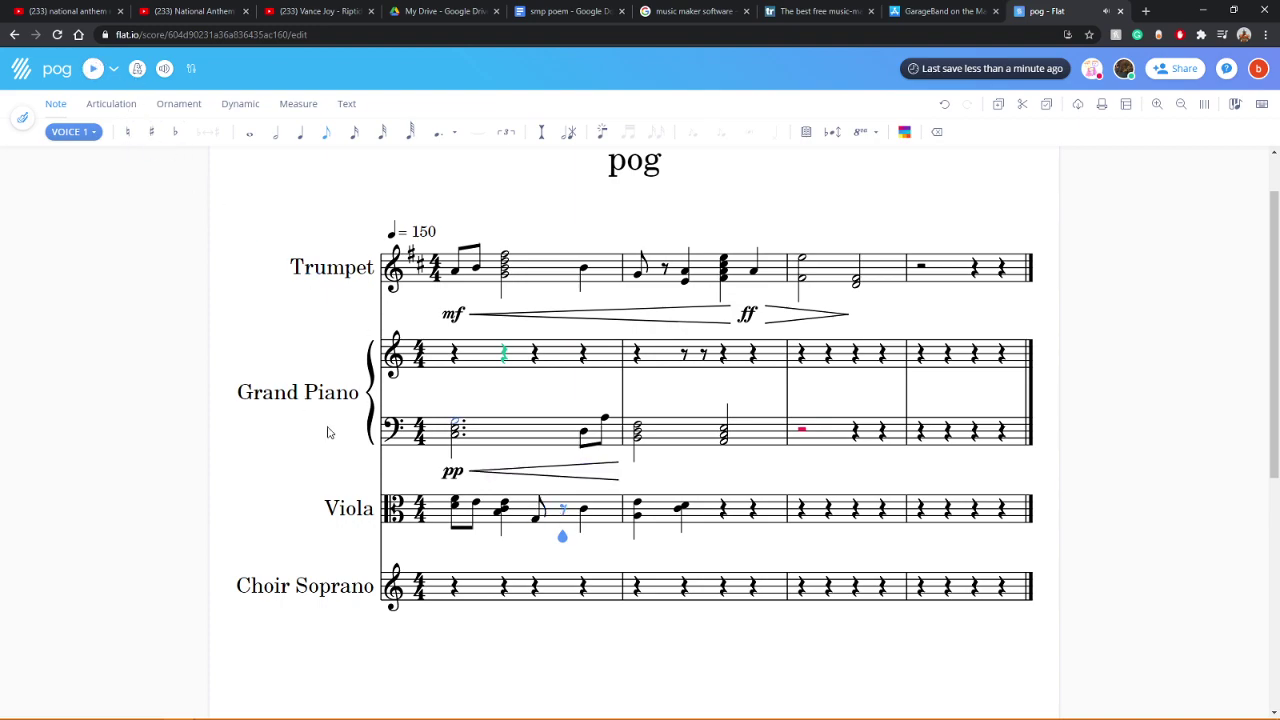
pyautogui.click(455, 506)
pyautogui.click(92, 68)
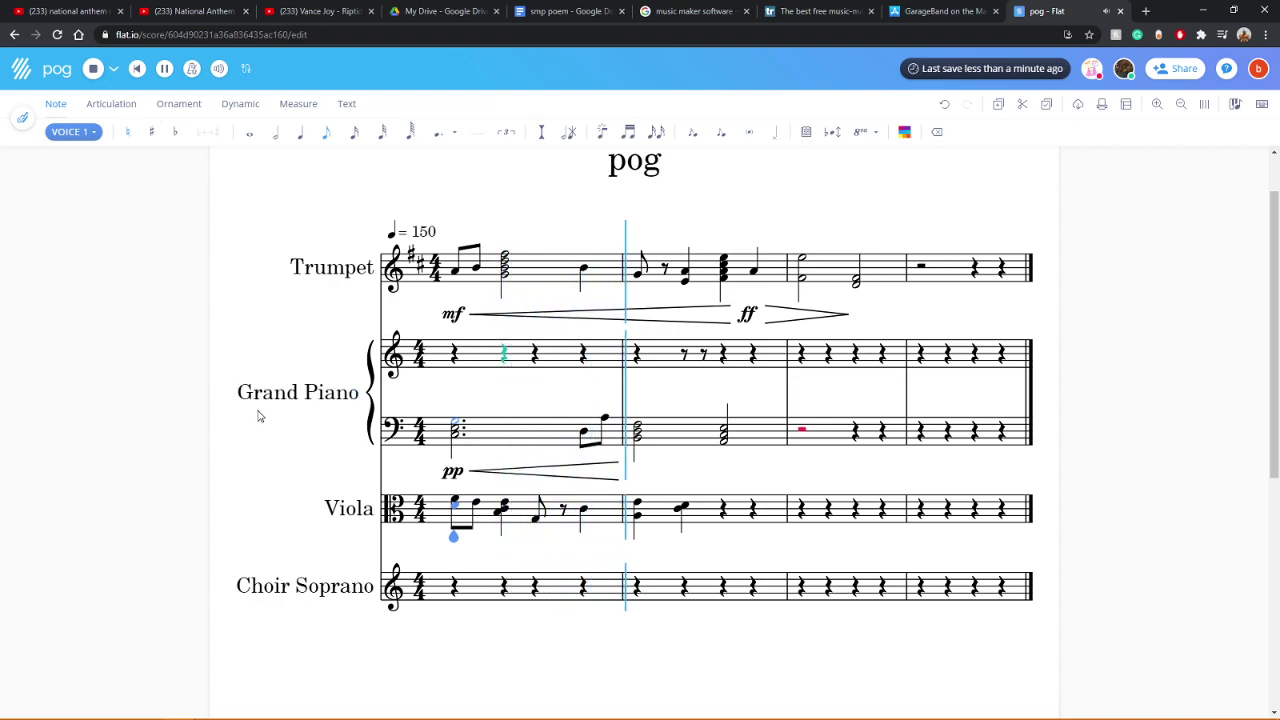
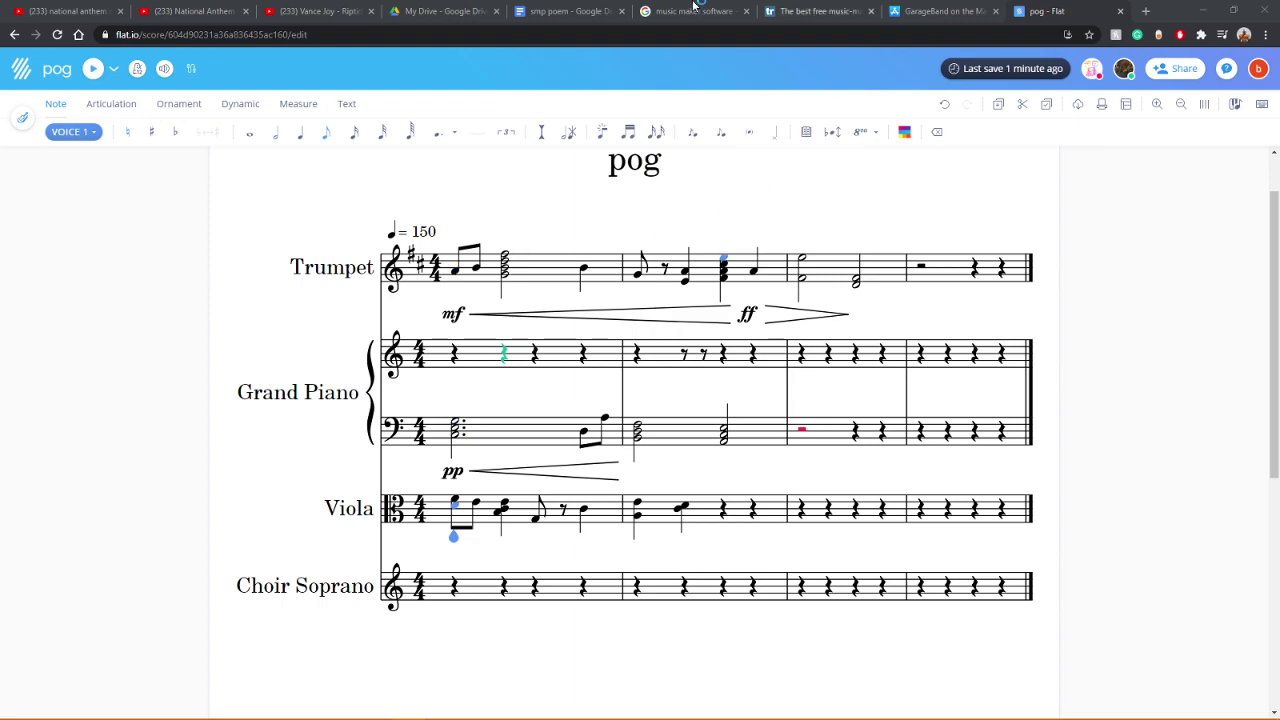
# Step: Switch to the 'smp poem' Google Doc holding the Pog lyrics
pyautogui.click(560, 11)
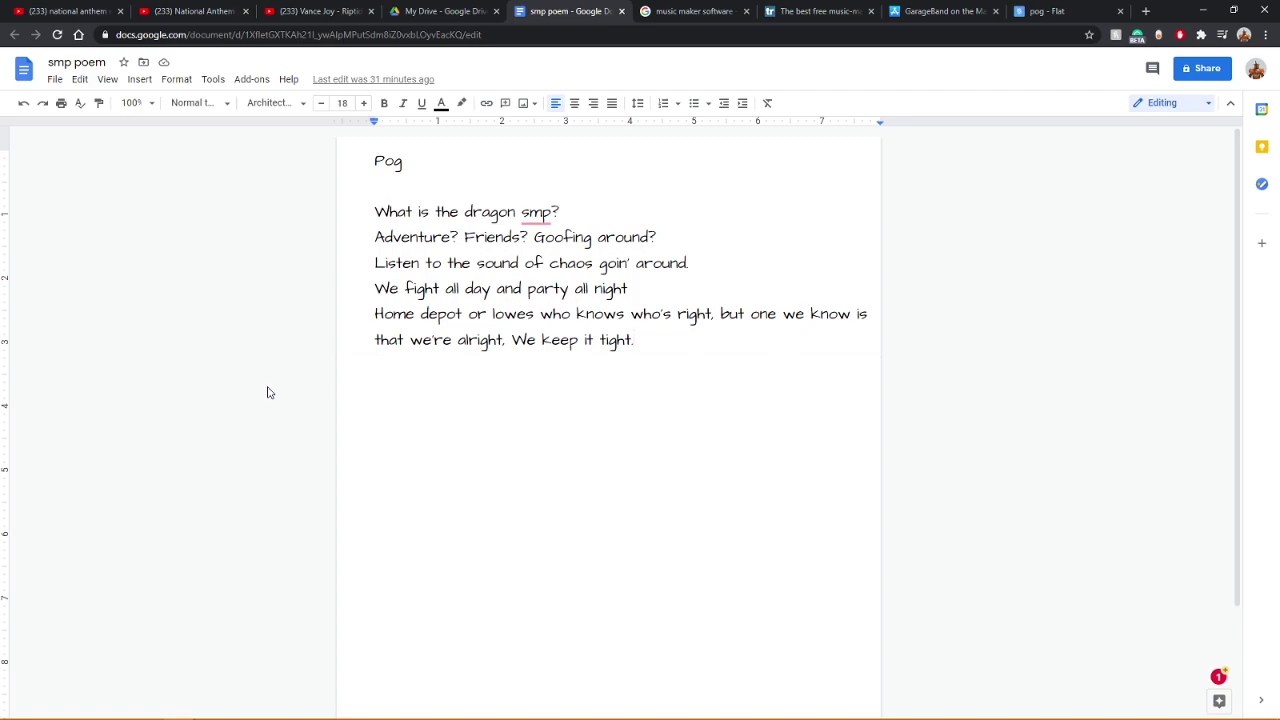
# Step: Trim the poem's last line to end with "that we're alright." and return to the pog score
pyautogui.press('BackSpace')
pyautogui.press('BackSpace')
pyautogui.press('BackSpace')
pyautogui.press('BackSpace')
pyautogui.press('BackSpace')
pyautogui.press('BackSpace')
pyautogui.press('BackSpace')
pyautogui.press('BackSpace')
pyautogui.press('BackSpace')
pyautogui.press('BackSpace')
pyautogui.press('BackSpace')
pyautogui.press('BackSpace')
pyautogui.press('BackSpace')
pyautogui.press('BackSpace')
pyautogui.press('BackSpace')
pyautogui.press('BackSpace')
pyautogui.press('BackSpace')
pyautogui.press('BackSpace')
pyautogui.press('BackSpace')
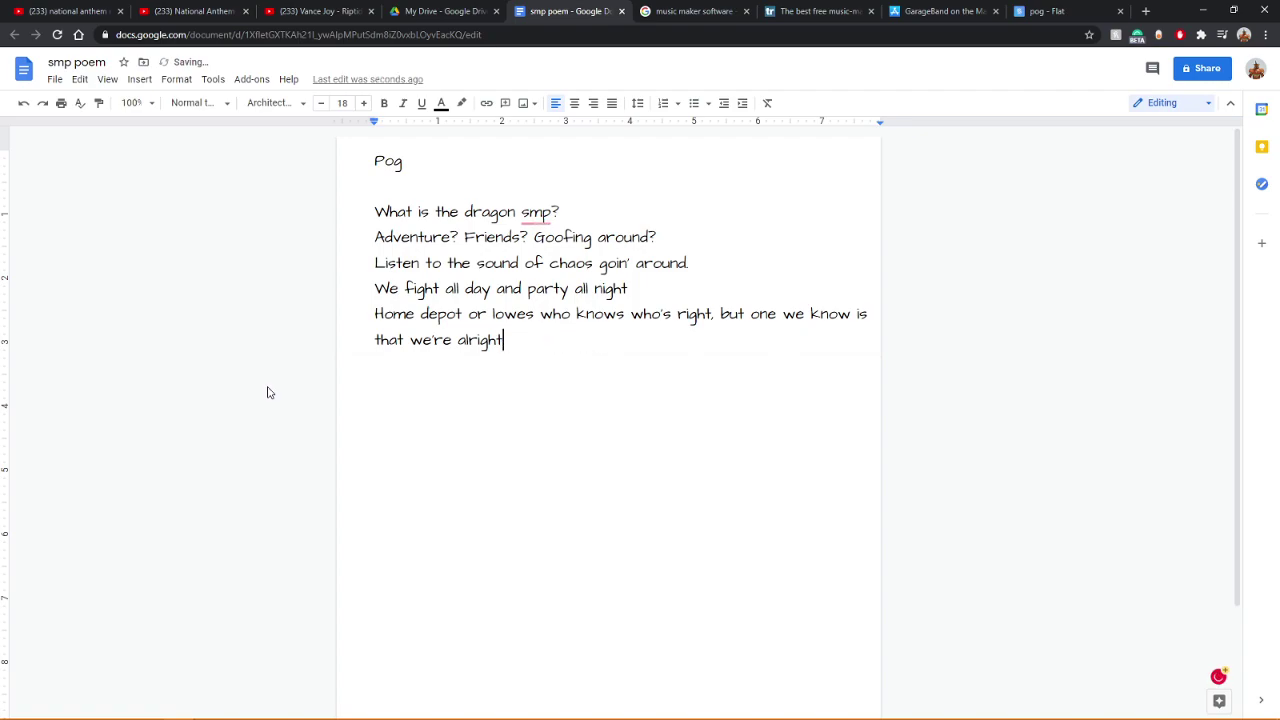
pyautogui.write('.')
pyautogui.click(1068, 10)
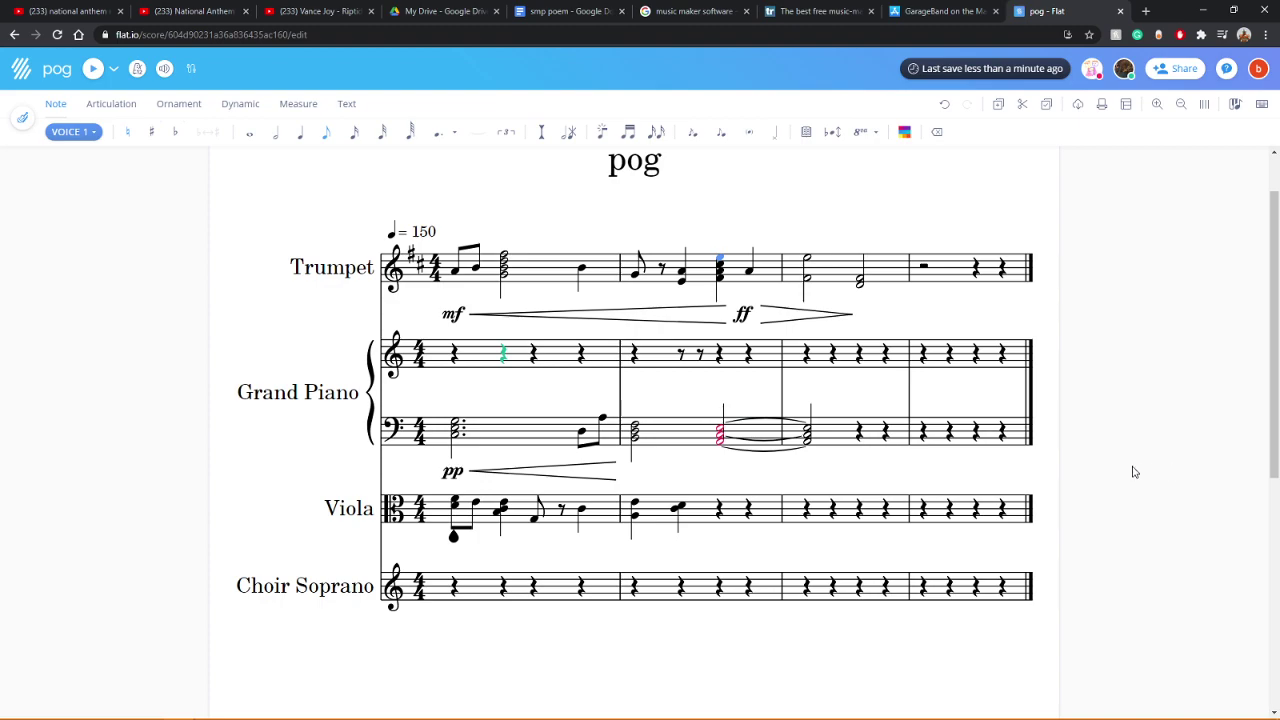
# Step: Fill viola measure 1 with beamed eighth-note chords
pyautogui.click(494, 528)
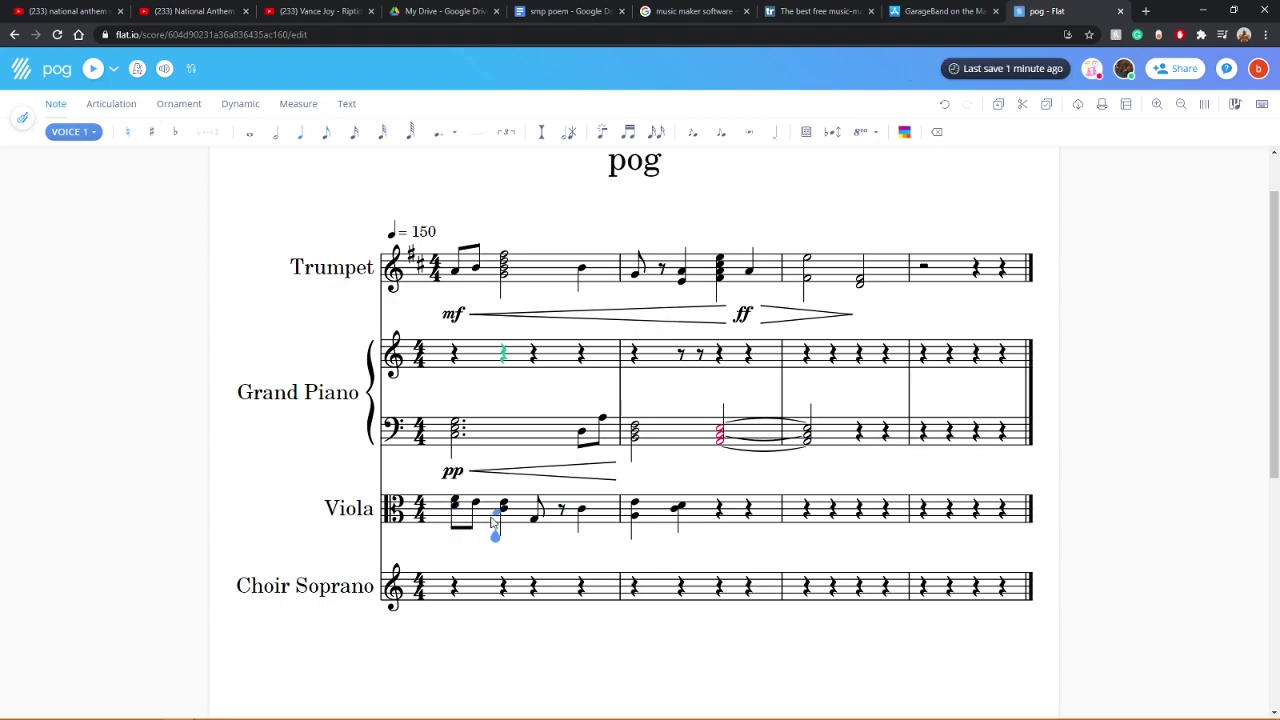
pyautogui.click(326, 134)
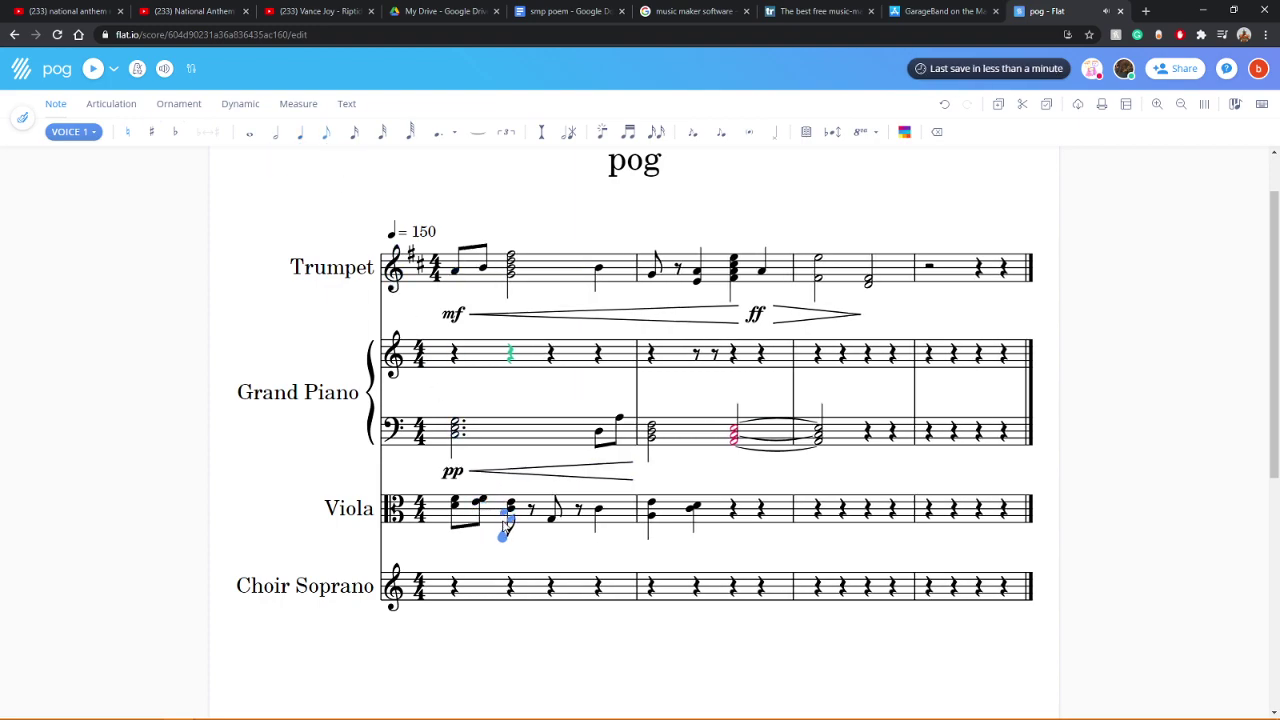
pyautogui.click(508, 516)
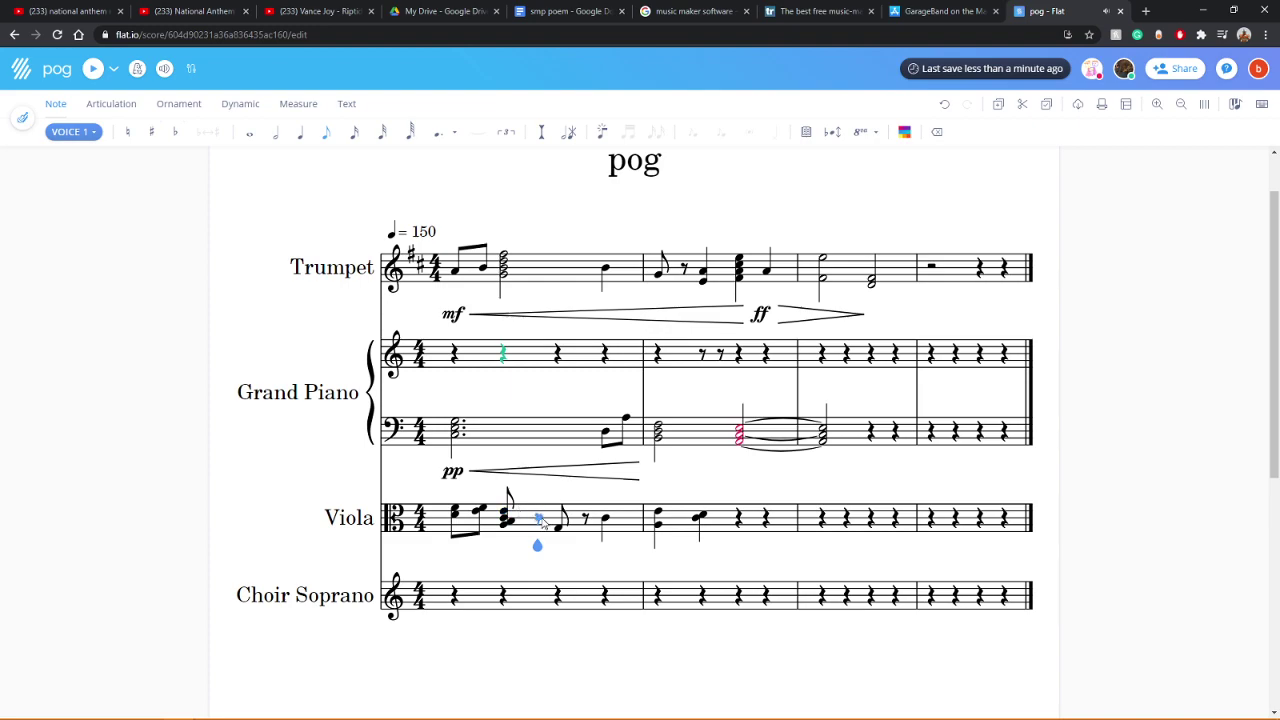
pyautogui.click(541, 517)
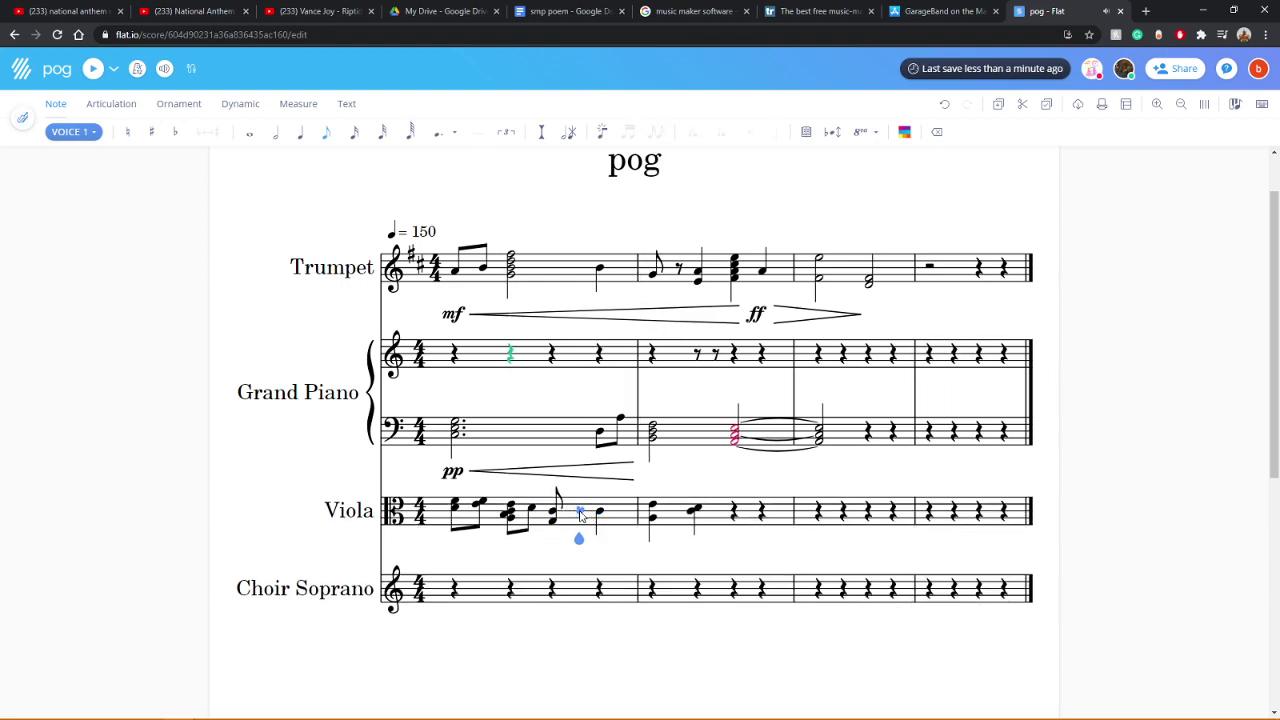
pyautogui.click(580, 512)
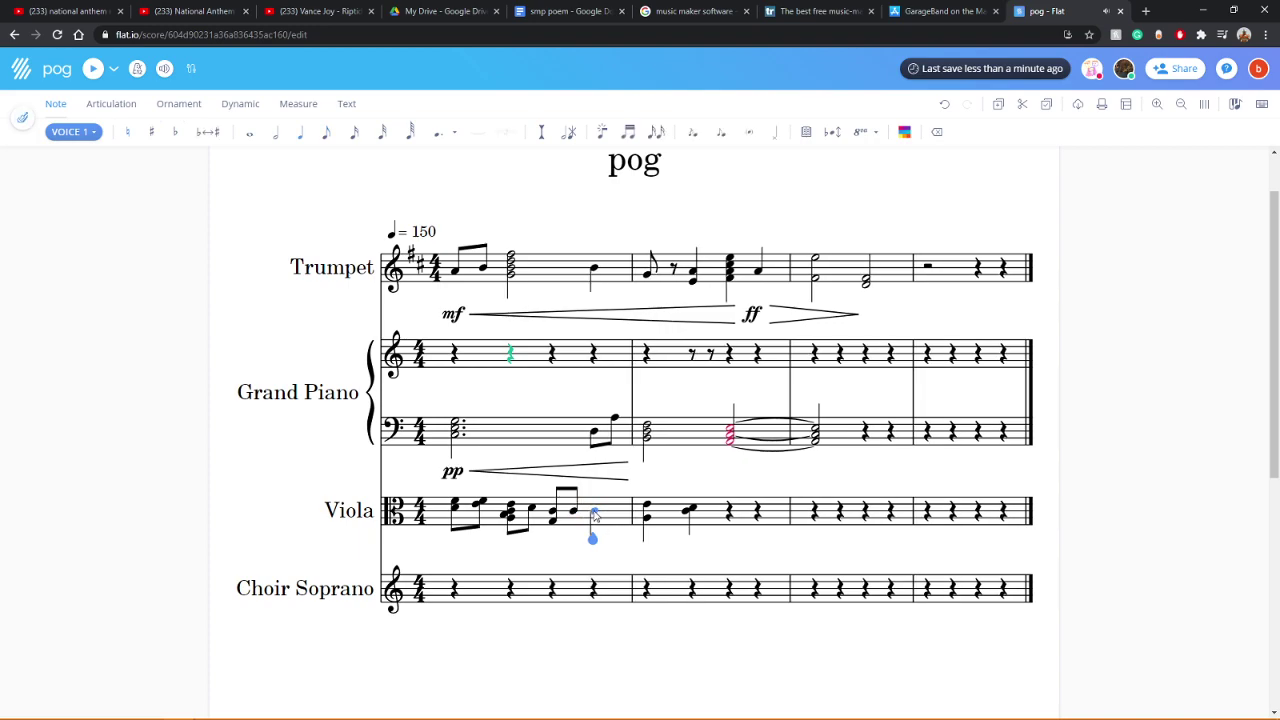
pyautogui.click(327, 136)
pyautogui.click(616, 512)
pyautogui.click(615, 502)
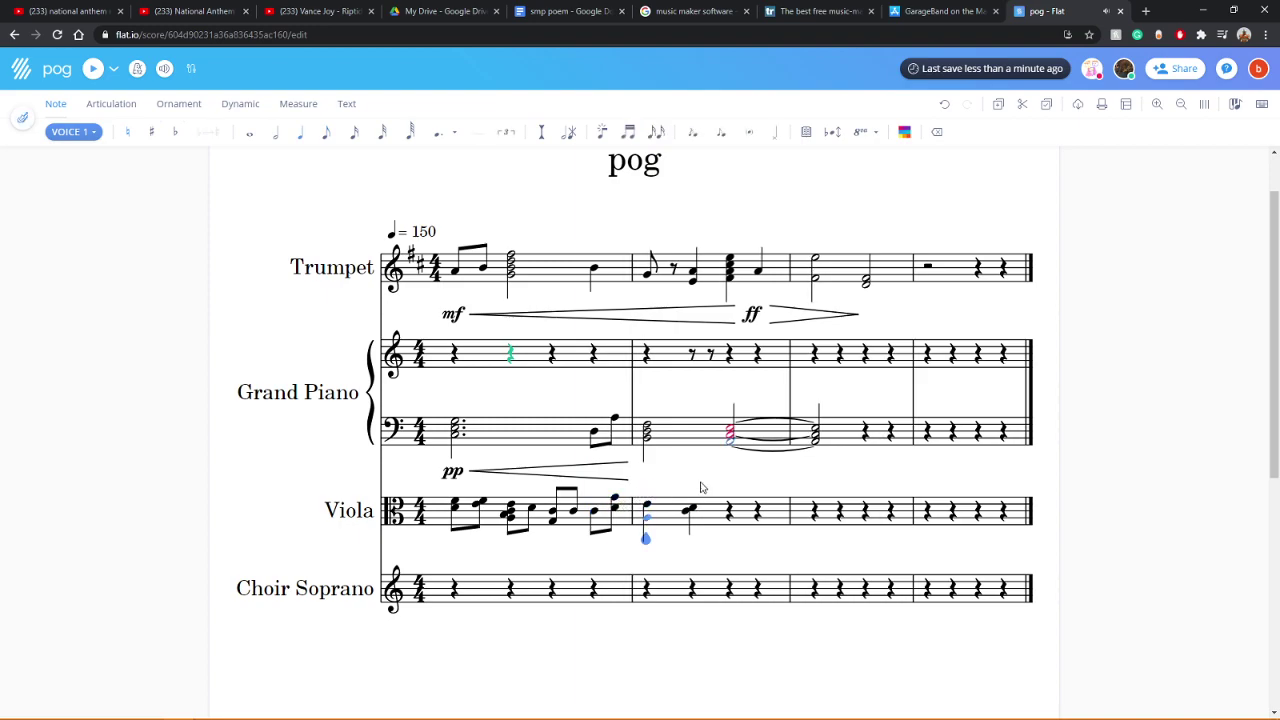
# Step: Open viola measure 2 with four beamed sixteenths and play the score
pyautogui.click(356, 136)
pyautogui.click(659, 513)
pyautogui.click(680, 511)
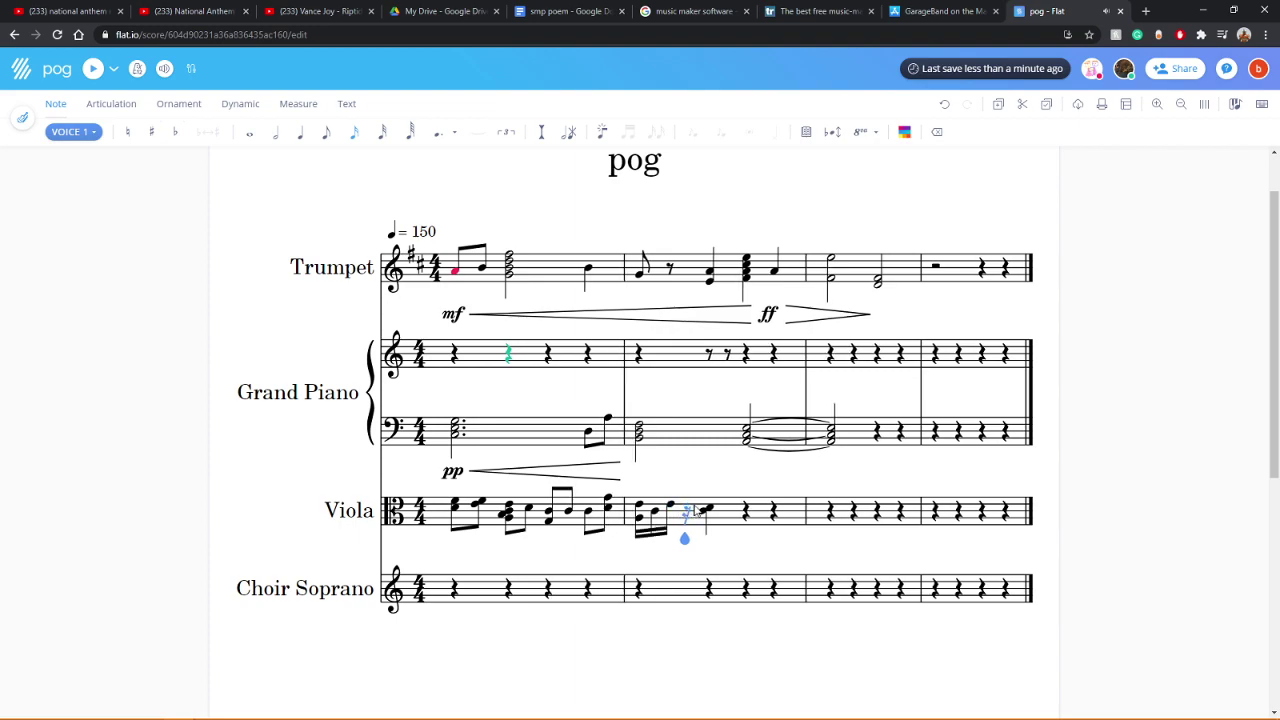
pyautogui.click(687, 507)
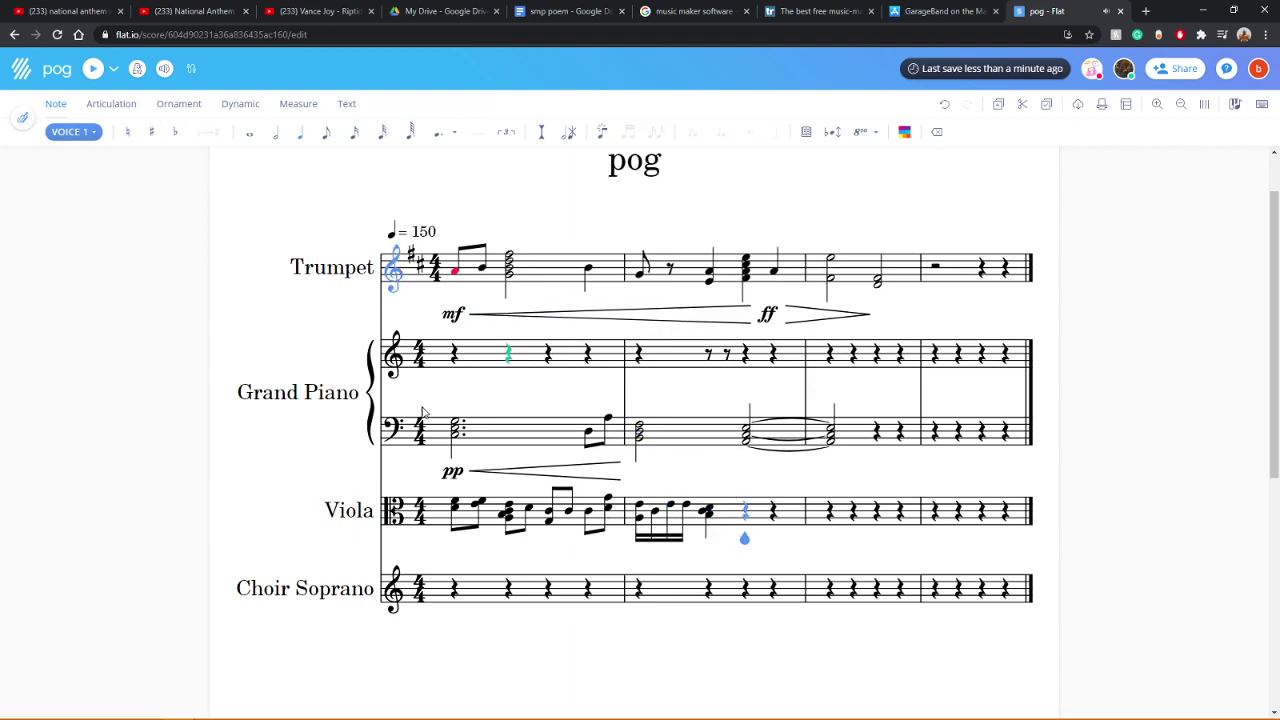
pyautogui.click(455, 510)
pyautogui.click(93, 69)
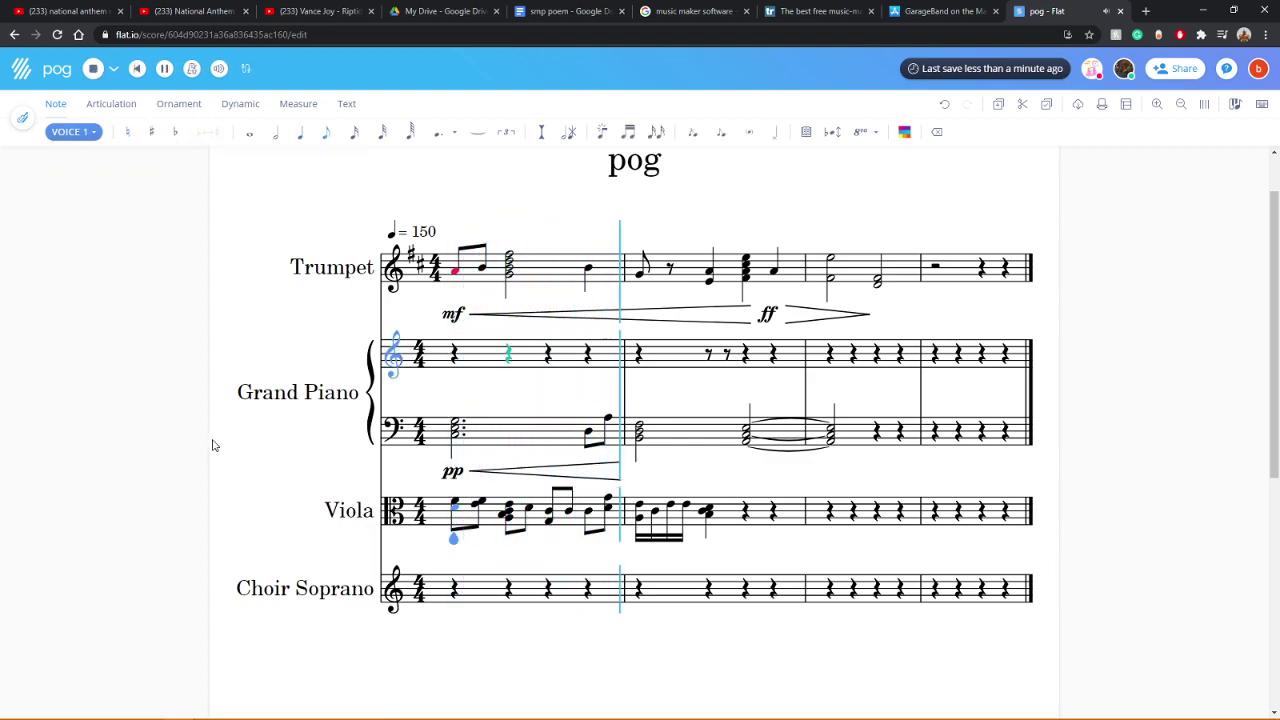
# Step: Undo the tied bass chord into measure 3 and revert the piano dynamic from pp to mf
pyautogui.hotkey('ctrl', 'z')
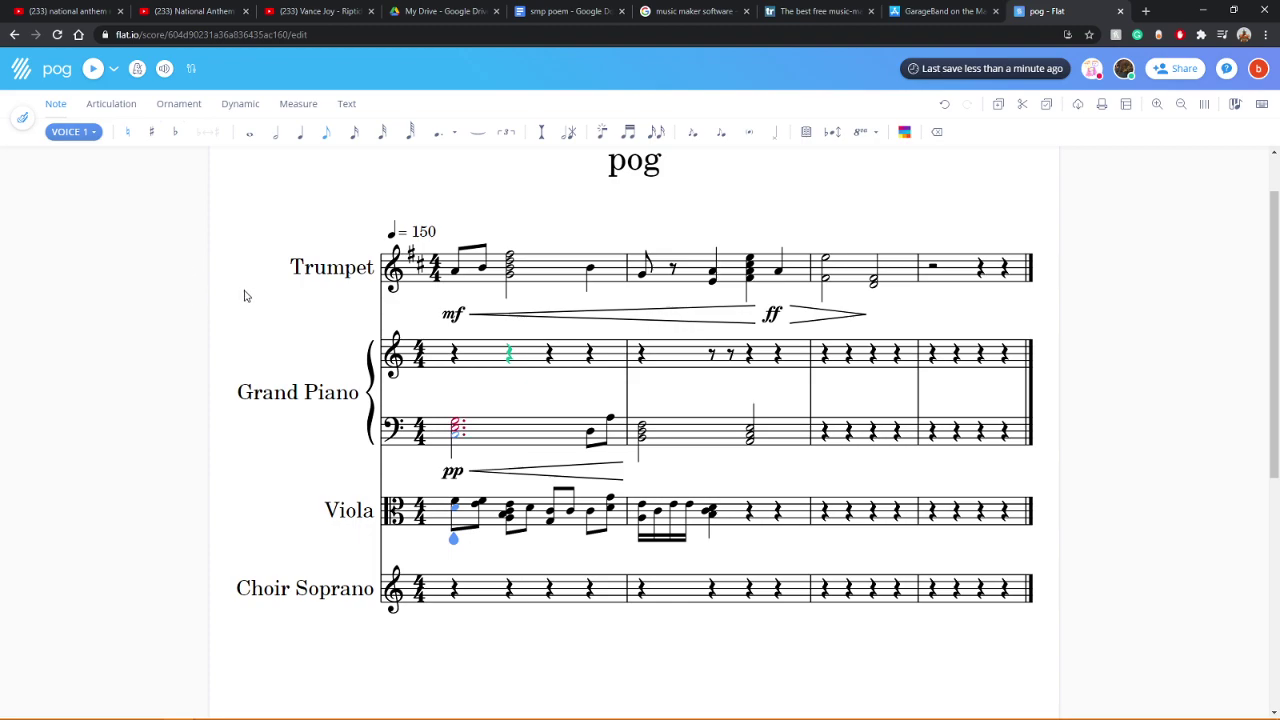
pyautogui.hotkey('ctrl', 'z')
pyautogui.hotkey('ctrl', 'z')
pyautogui.click(393, 588)
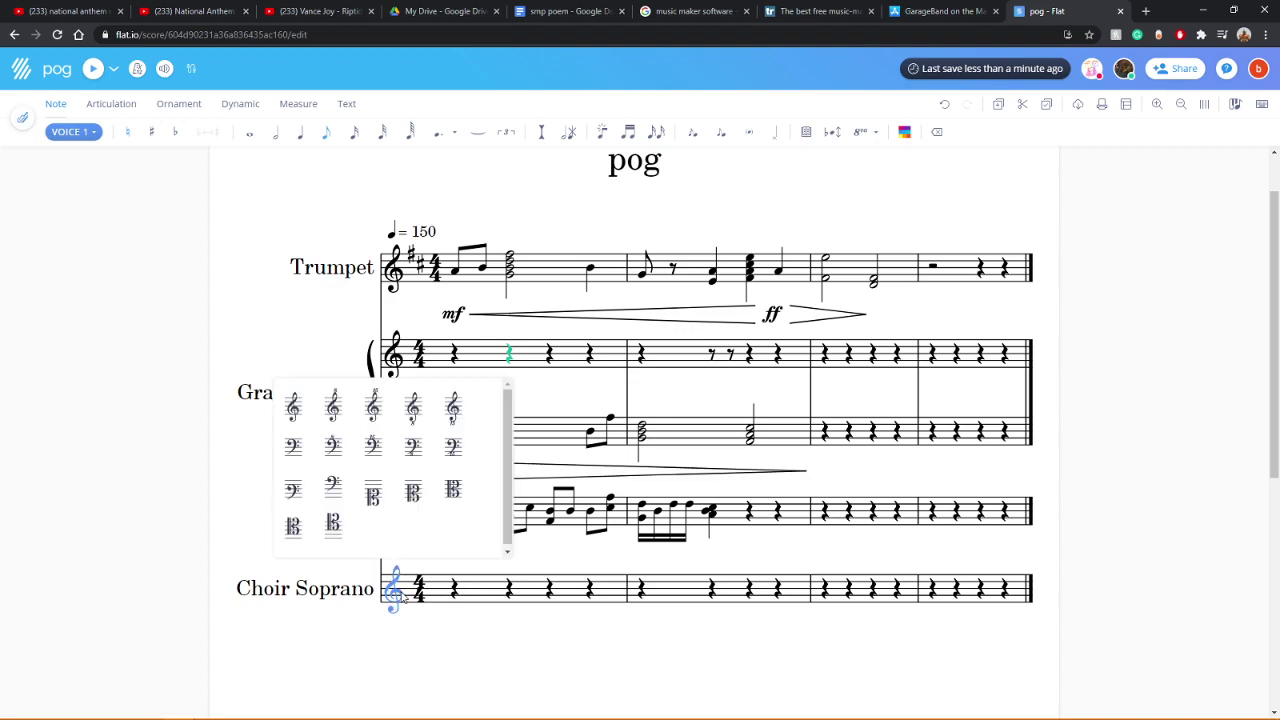
# Step: Write a sixty-fourth note on the first Choir Soprano beat
pyautogui.click(355, 594)
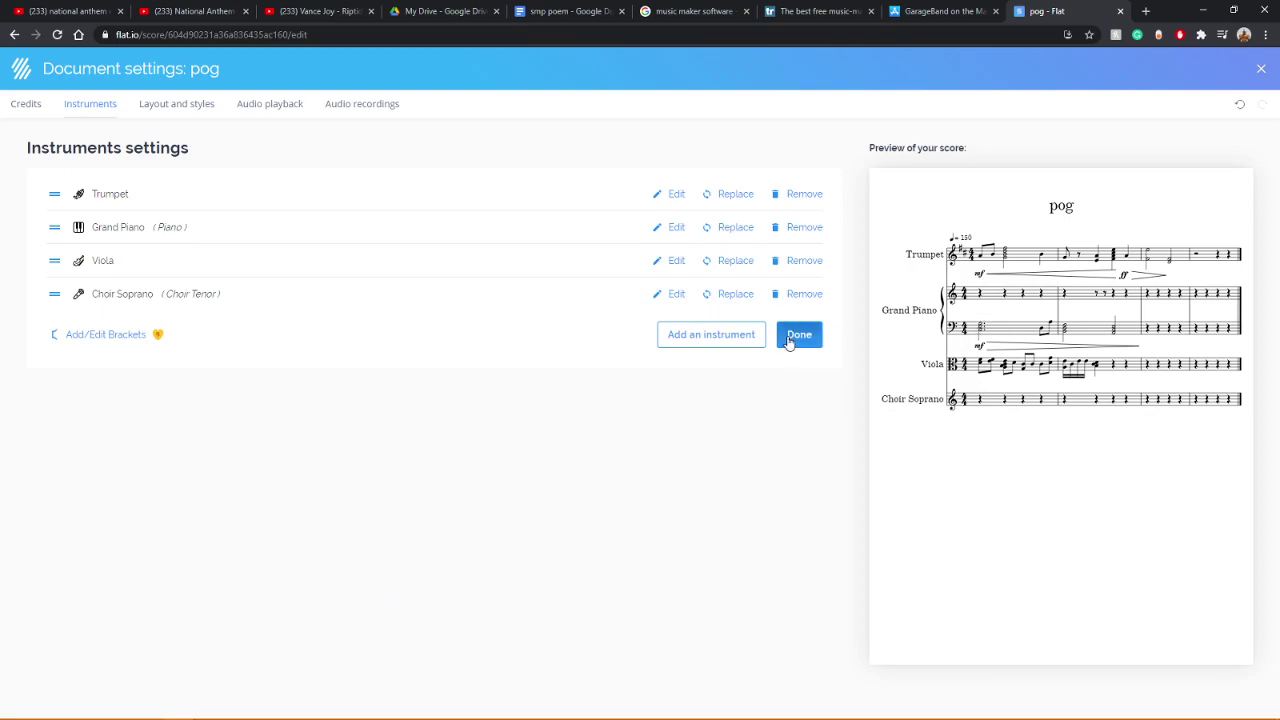
pyautogui.click(792, 340)
pyautogui.click(447, 594)
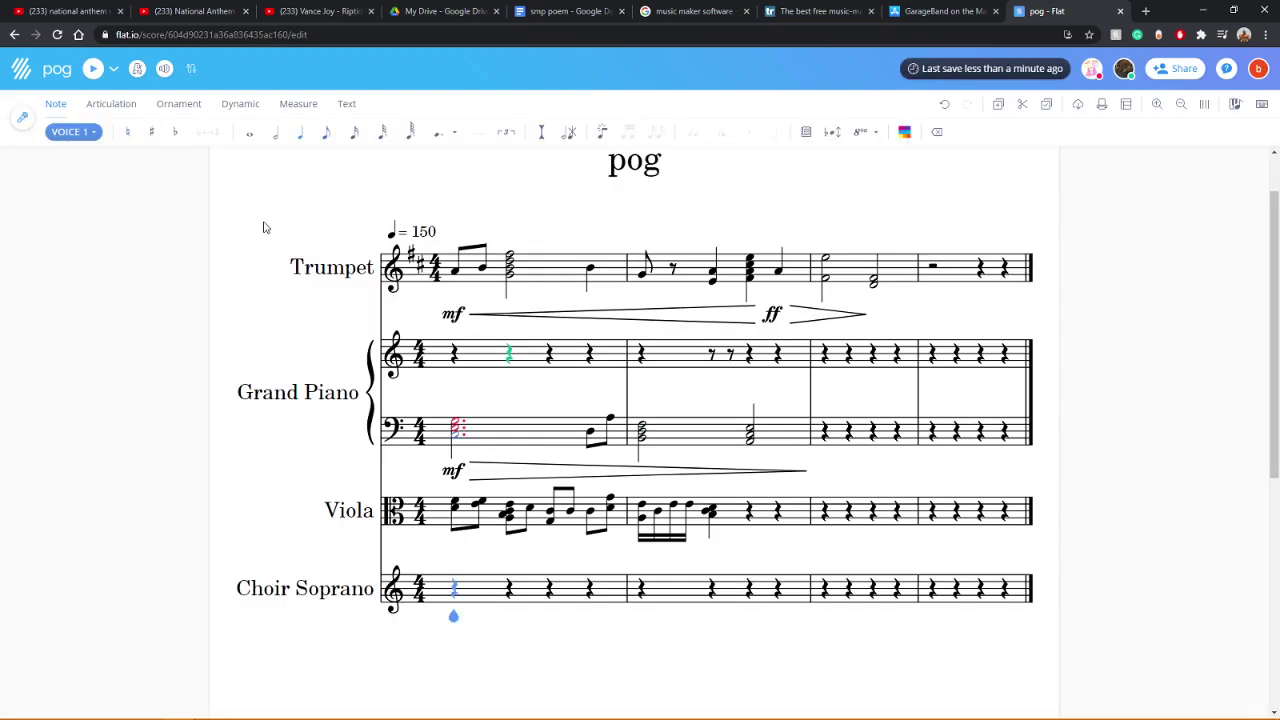
pyautogui.click(354, 131)
pyautogui.click(410, 133)
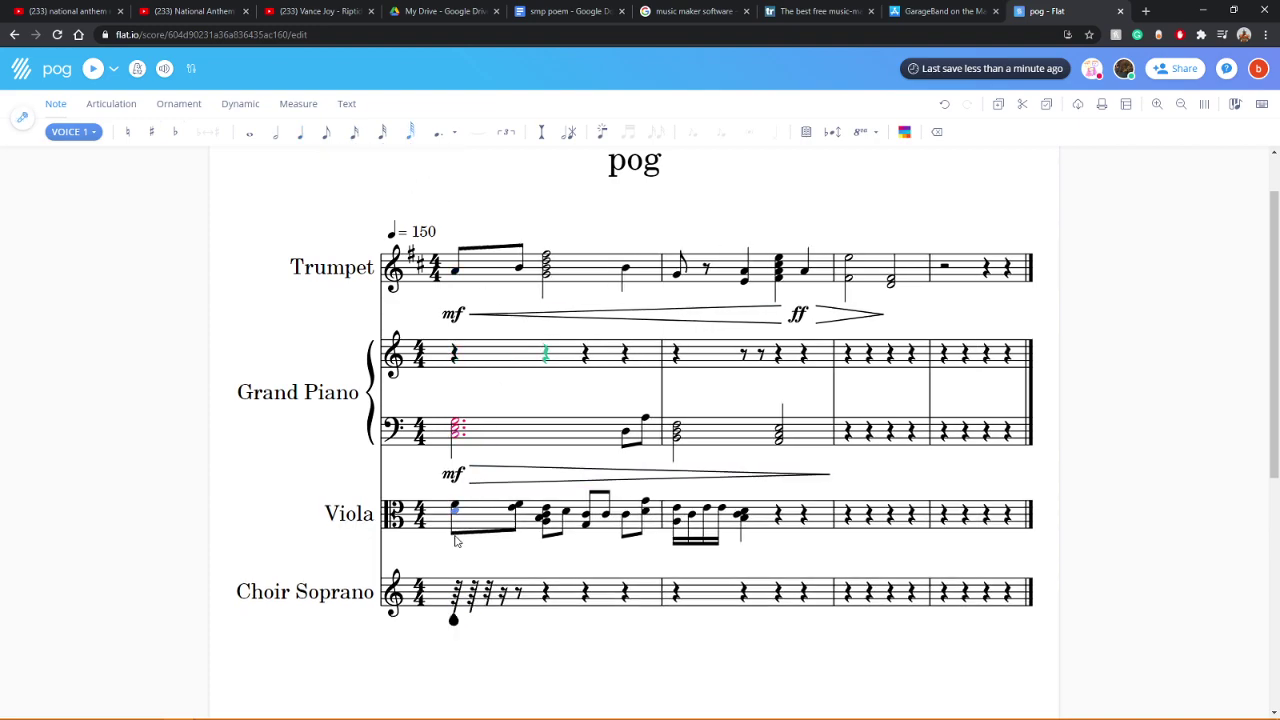
pyautogui.click(456, 610)
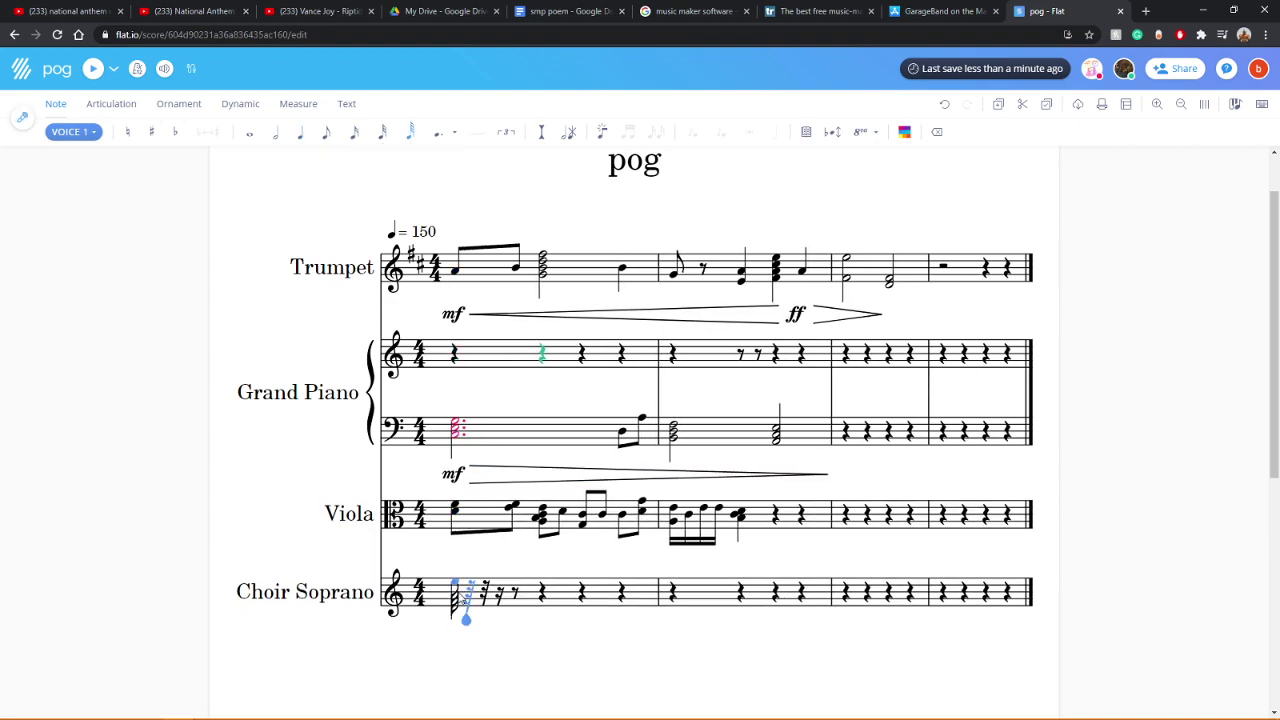
pyautogui.click(465, 617)
# Step: Build a Choir Soprano chord with beamed notes after it, flattening one chord tone
pyautogui.click(456, 612)
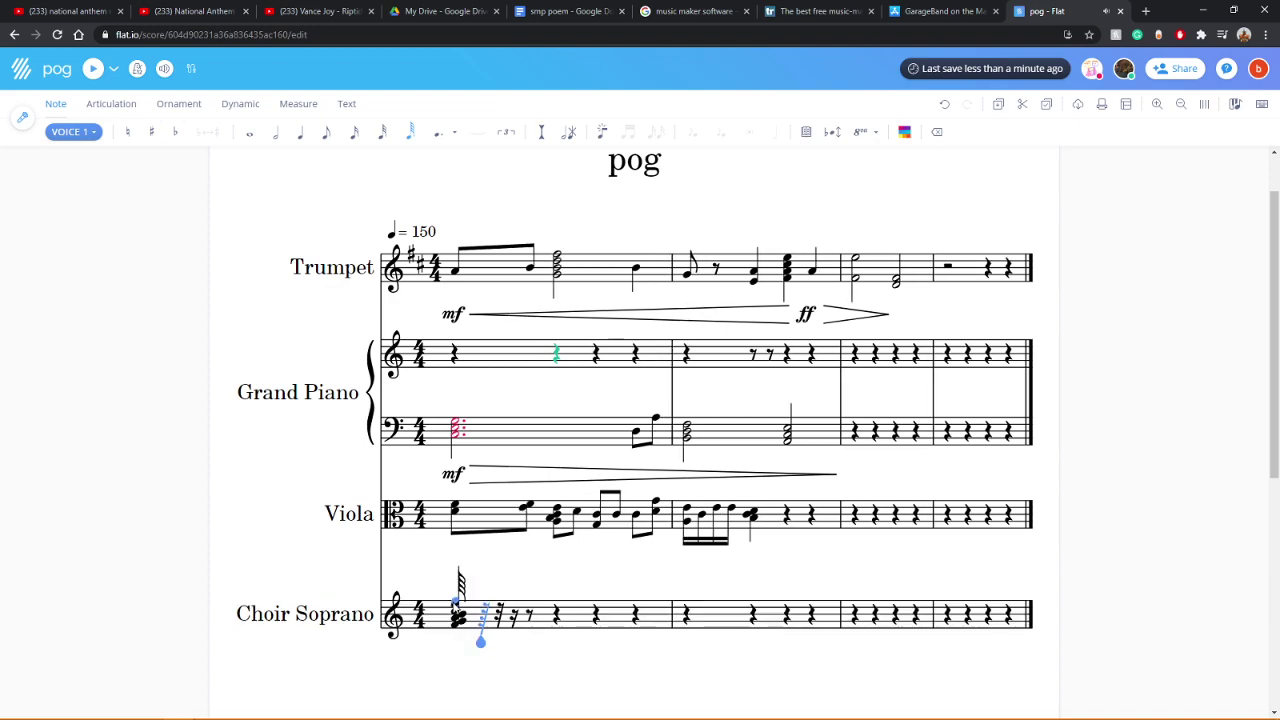
pyautogui.click(460, 602)
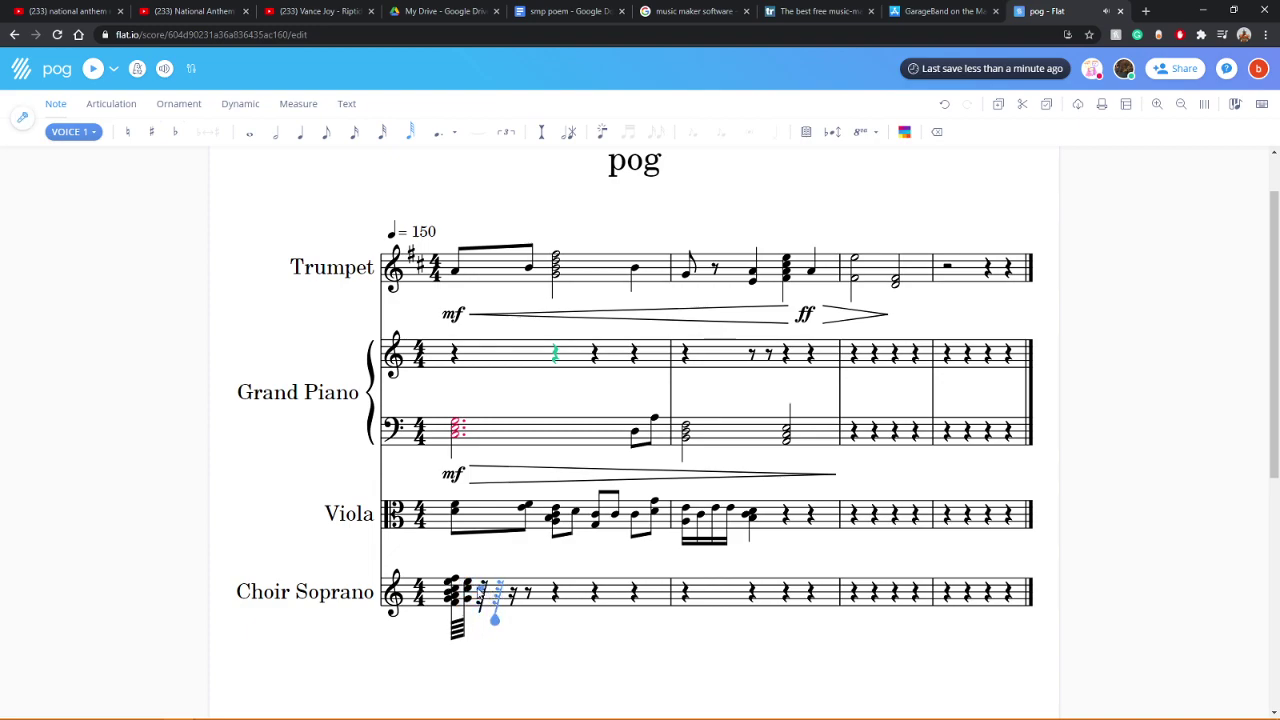
pyautogui.click(490, 605)
pyautogui.click(510, 614)
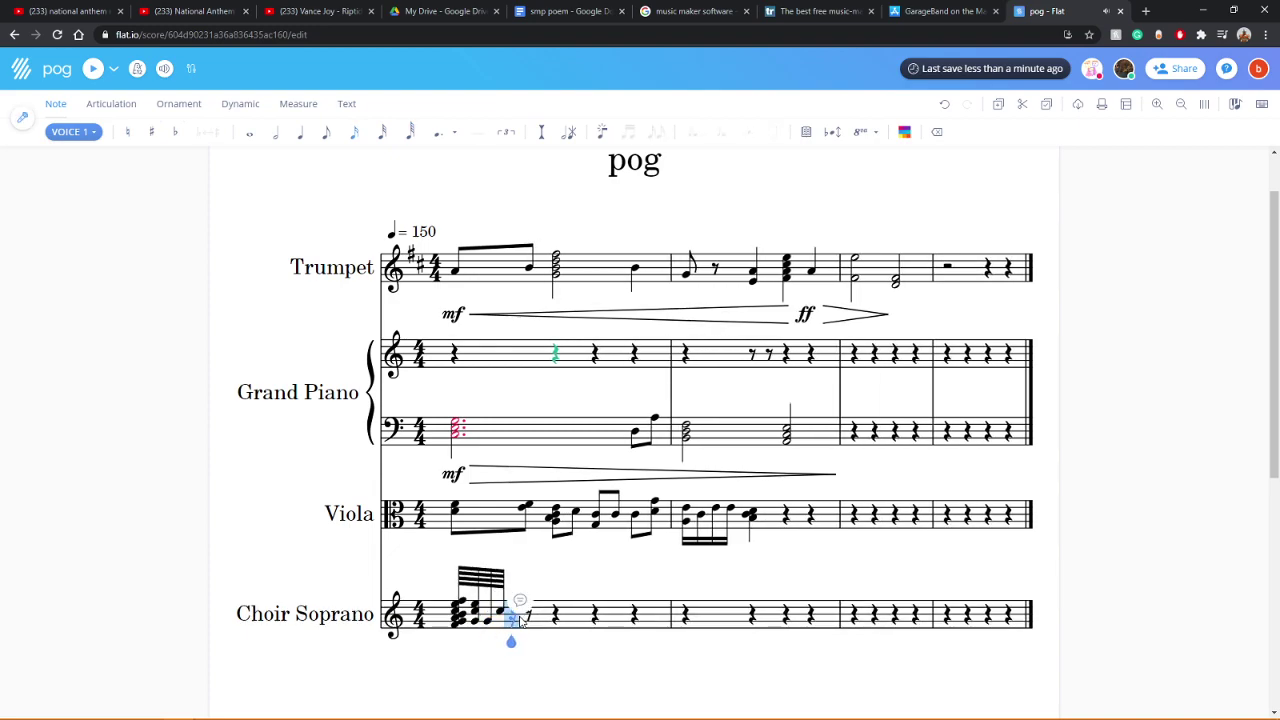
pyautogui.click(505, 622)
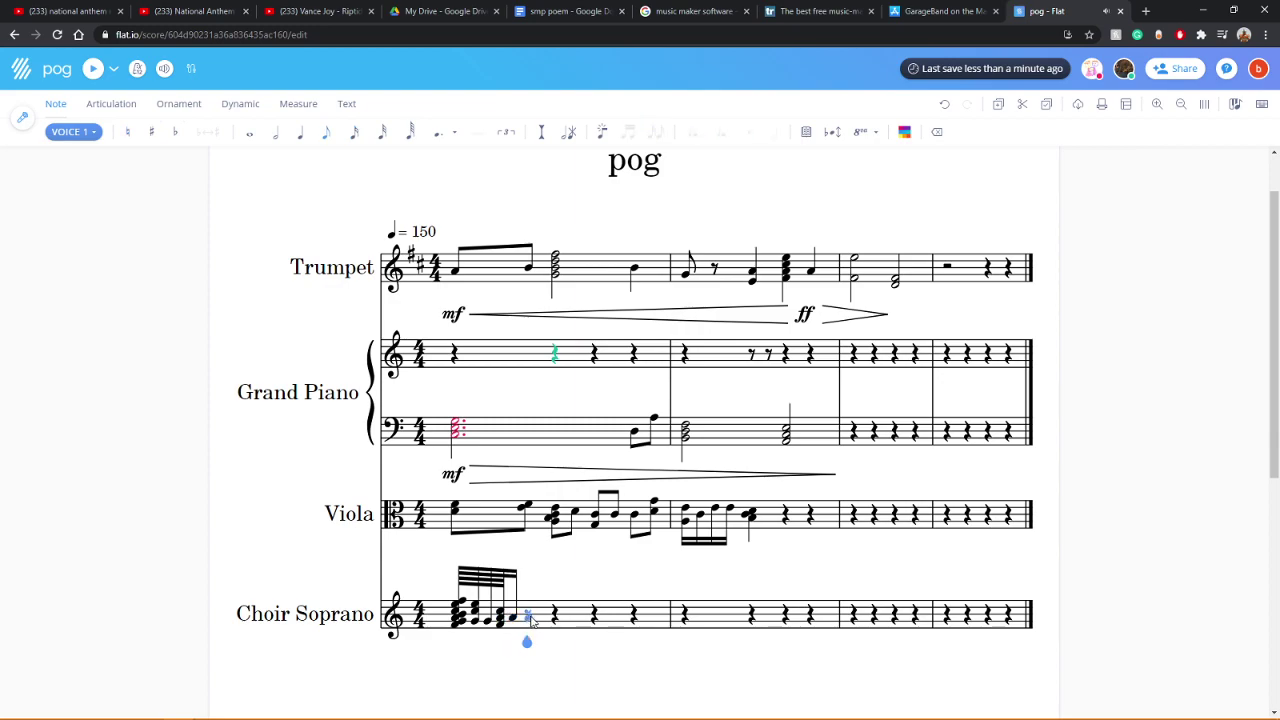
pyautogui.click(520, 622)
pyautogui.click(532, 620)
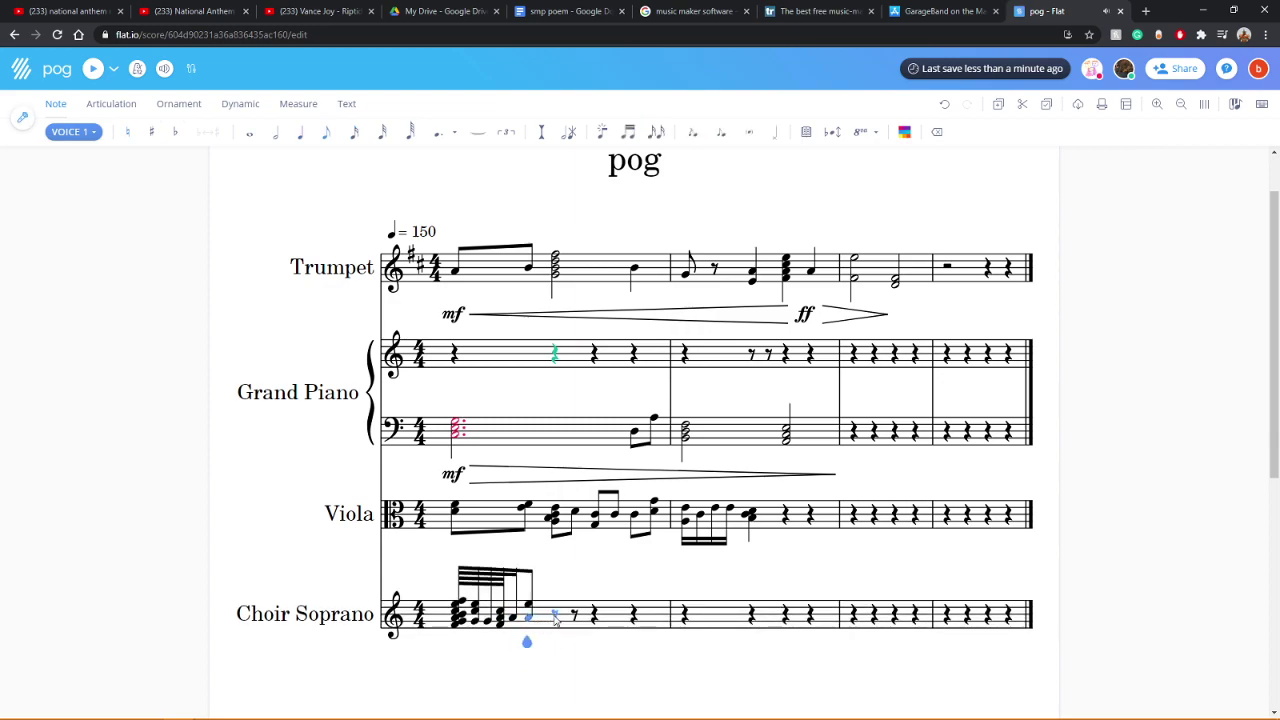
pyautogui.click(554, 621)
pyautogui.click(580, 634)
pyautogui.click(455, 615)
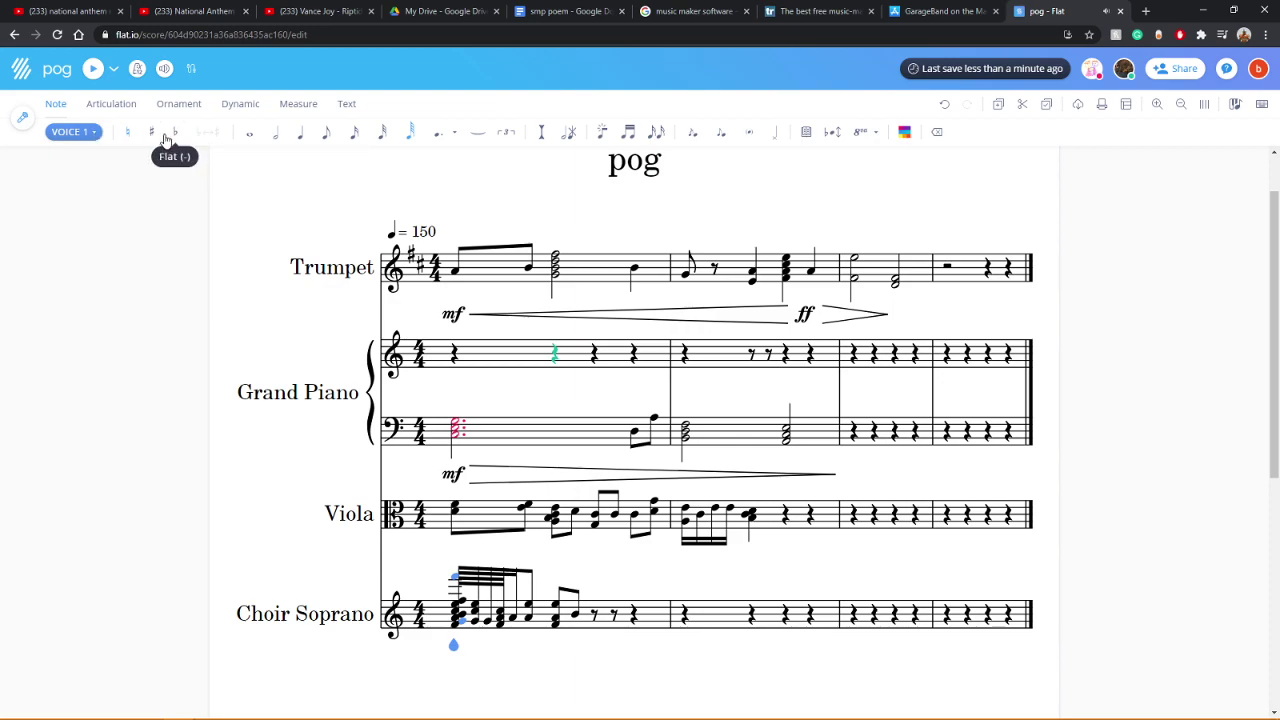
pyautogui.click(172, 134)
# Step: Play back the trial, then remove the Choir Soprano measure 1 notes one by one
pyautogui.click(94, 69)
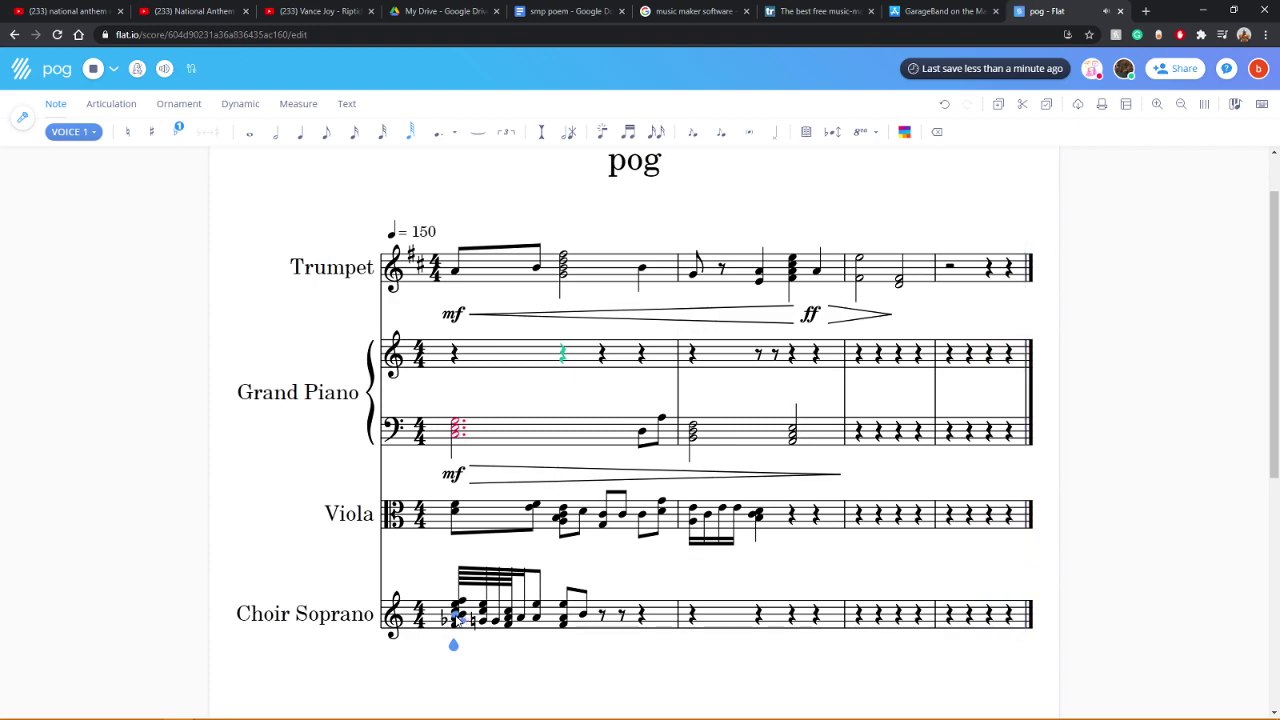
pyautogui.click(950, 262)
pyautogui.click(583, 614)
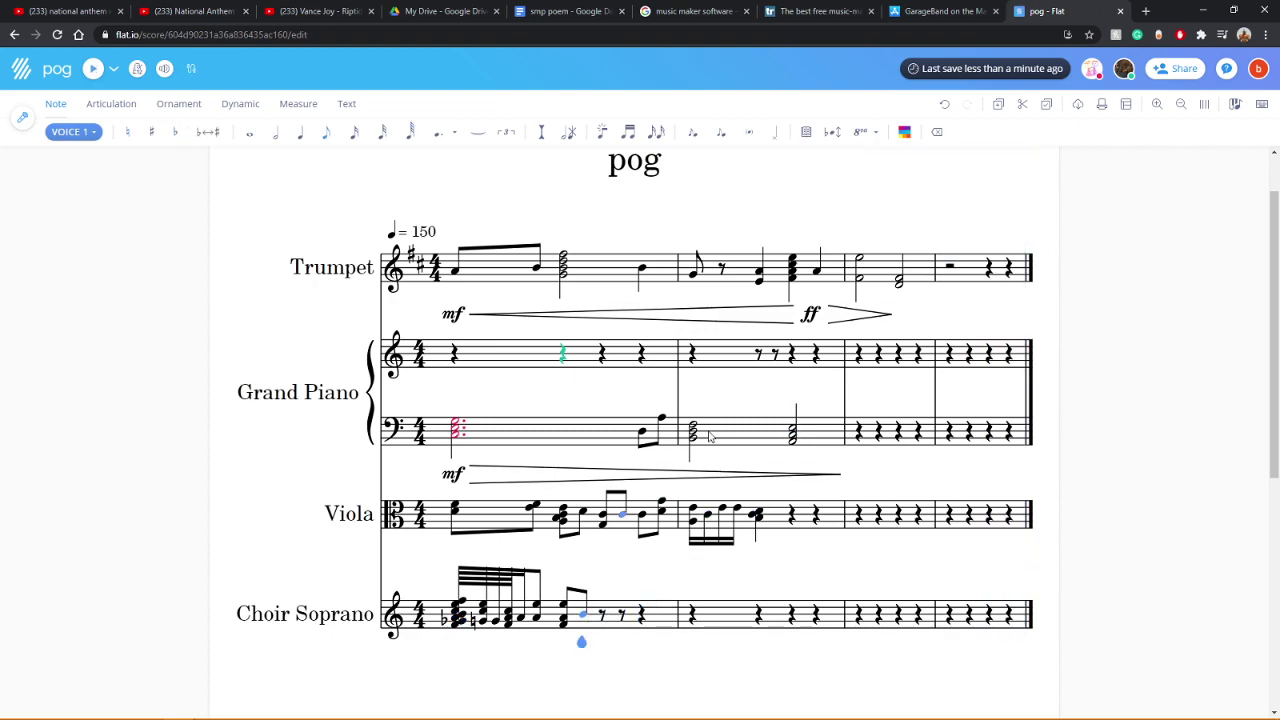
pyautogui.click(937, 132)
pyautogui.click(938, 133)
pyautogui.click(938, 133)
pyautogui.click(938, 133)
pyautogui.click(938, 133)
pyautogui.click(938, 133)
pyautogui.click(938, 133)
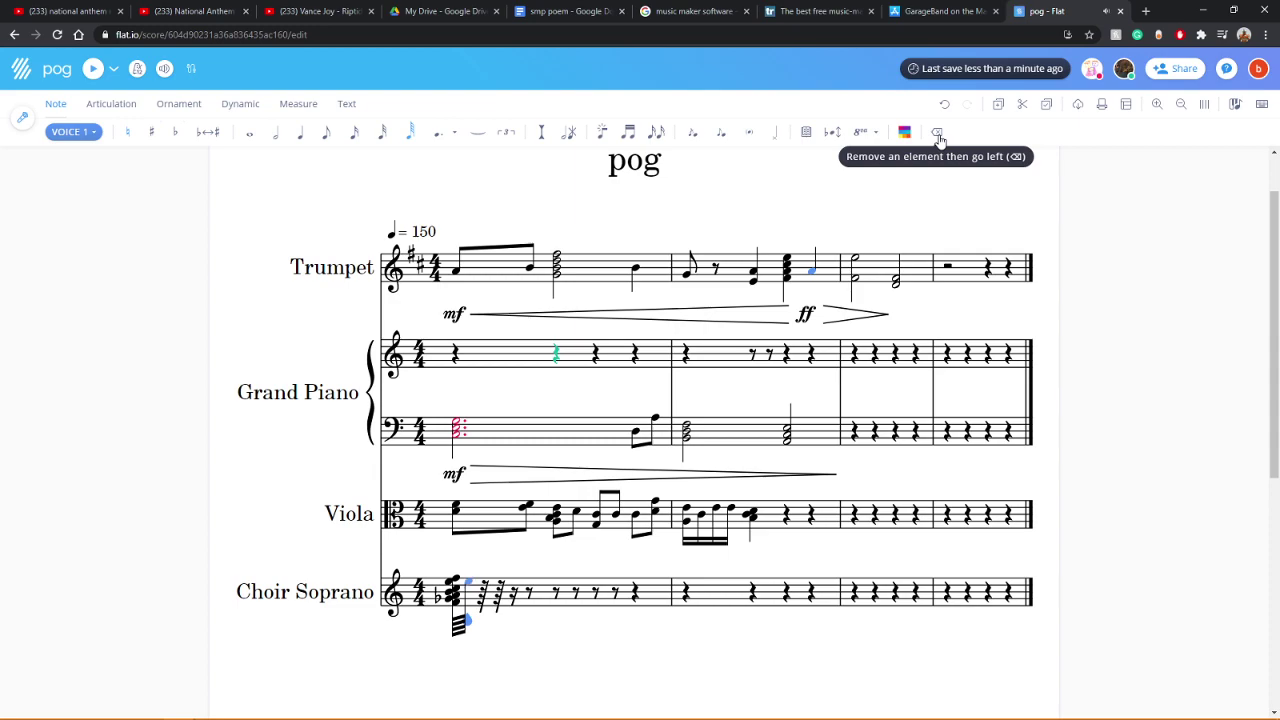
pyautogui.click(938, 133)
pyautogui.click(938, 133)
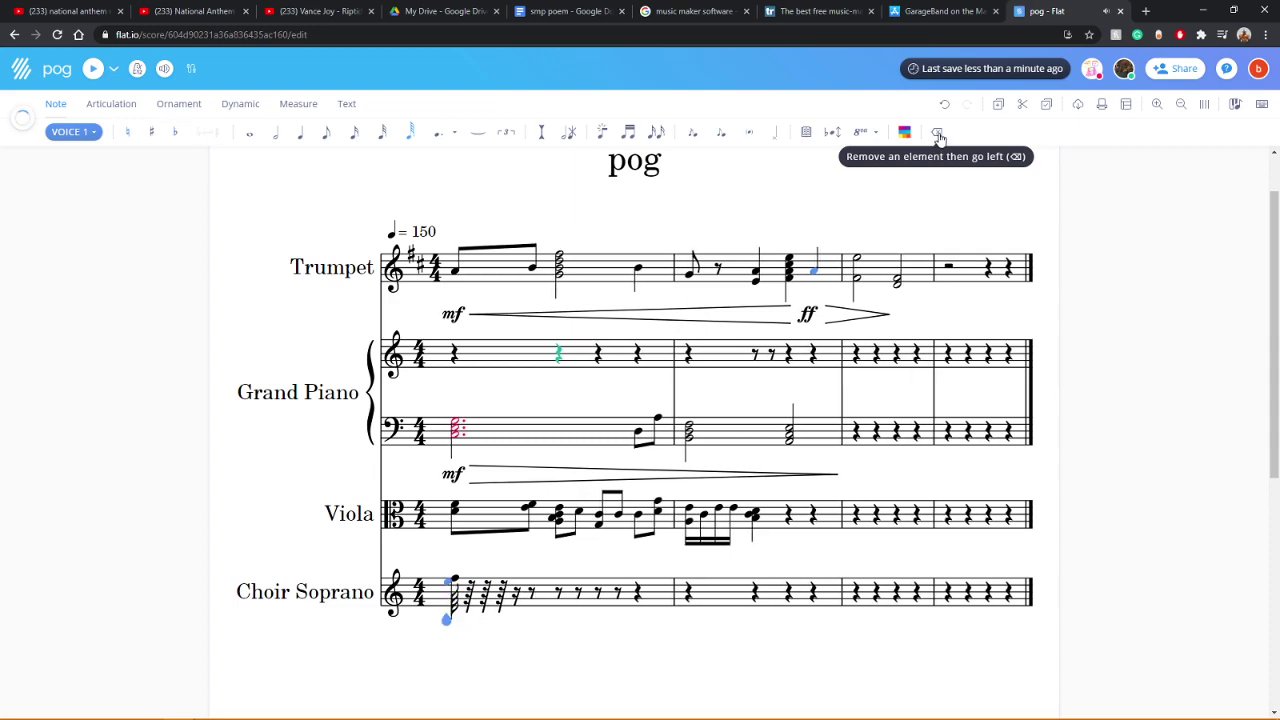
pyautogui.click(938, 133)
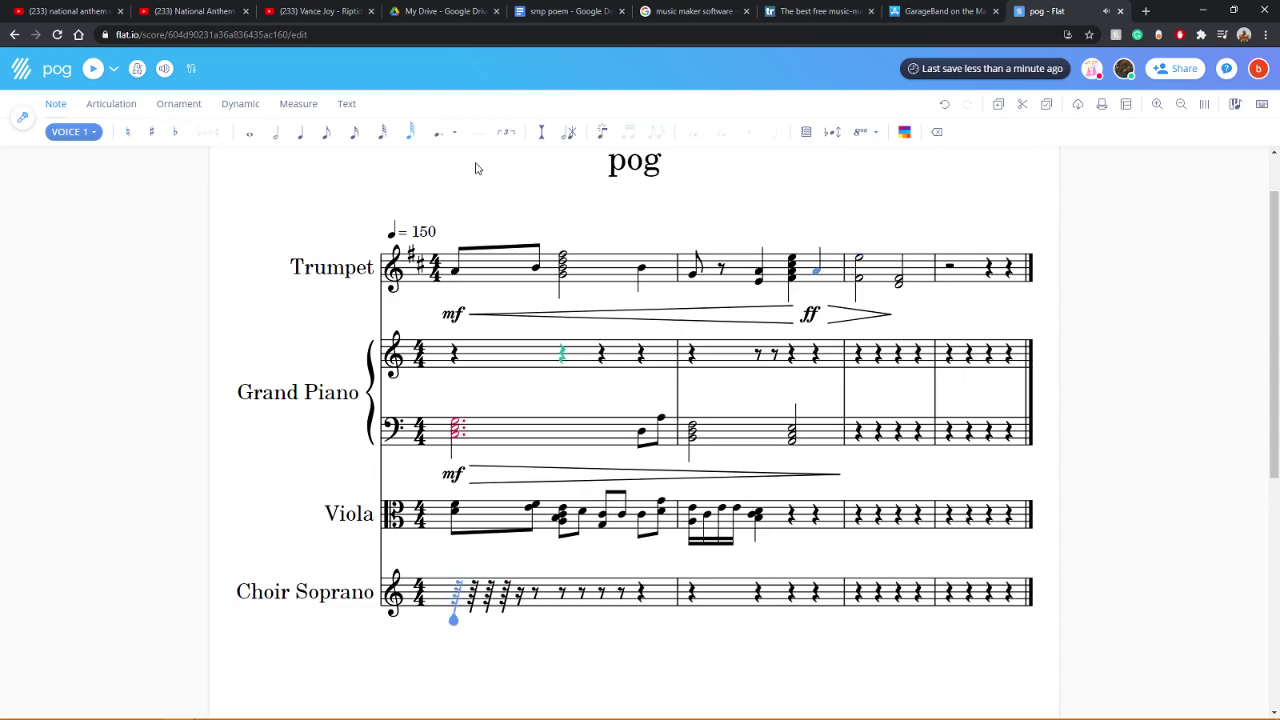
# Step: Enter a two-note half-note chord at the start of Choir Soprano bar 1
pyautogui.click(254, 134)
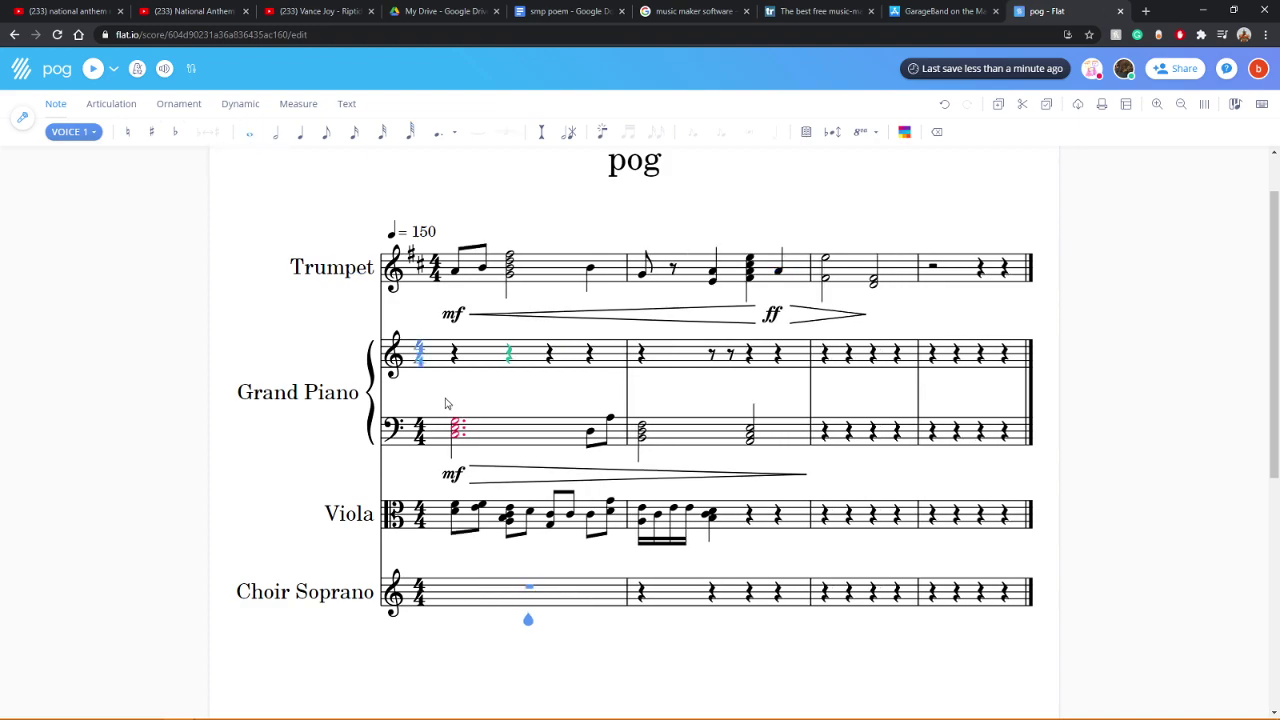
pyautogui.press('Right')
pyautogui.press('7')
pyautogui.press('Left')
pyautogui.click(456, 588)
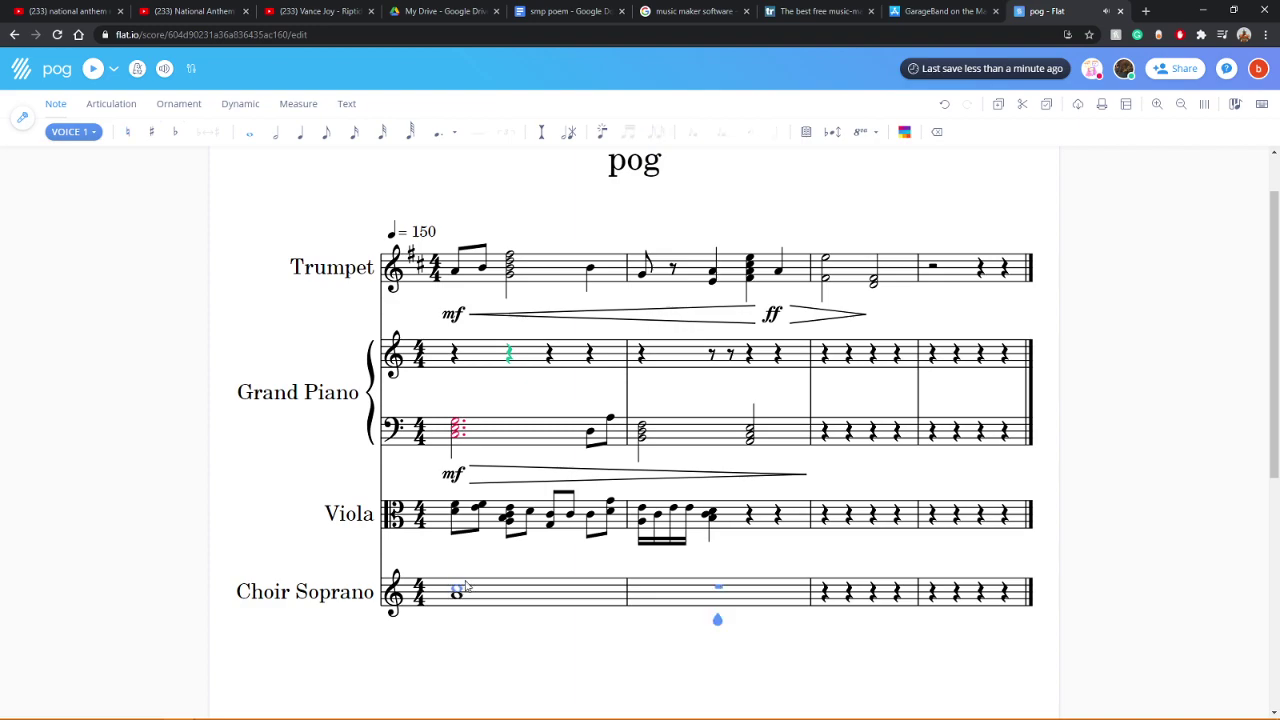
pyautogui.click(456, 595)
pyautogui.click(274, 137)
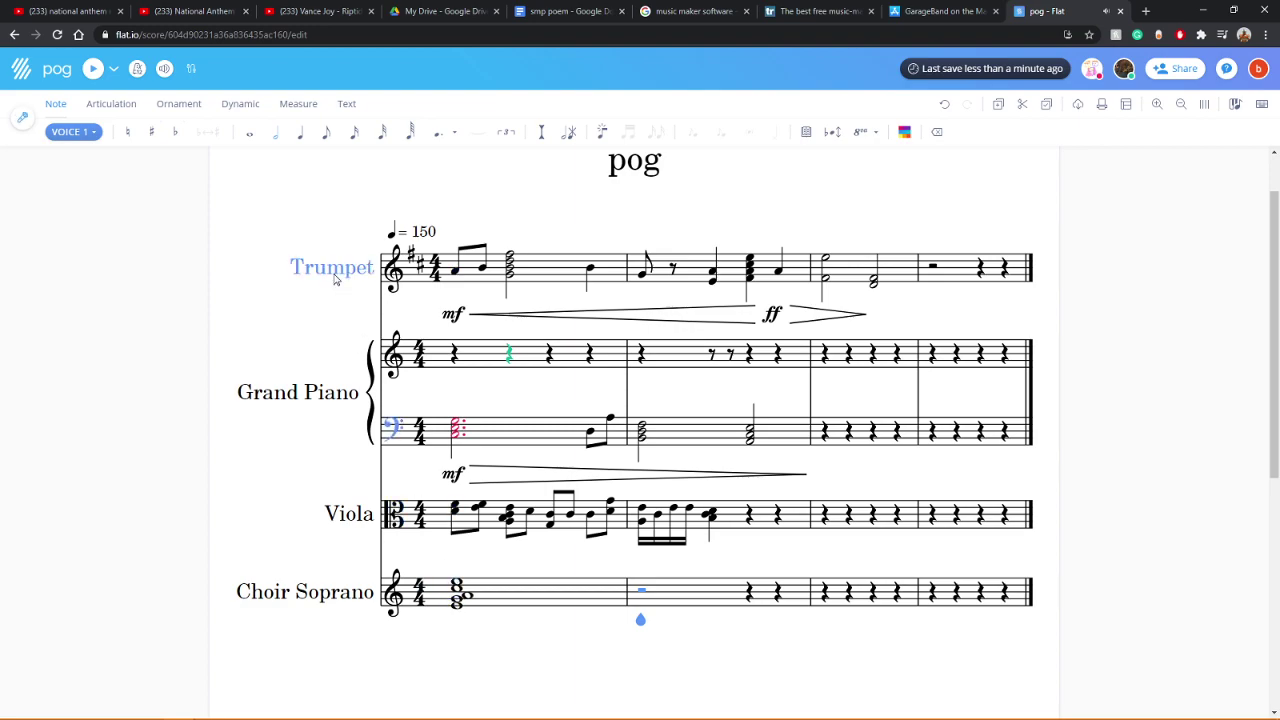
pyautogui.click(515, 592)
pyautogui.click(274, 134)
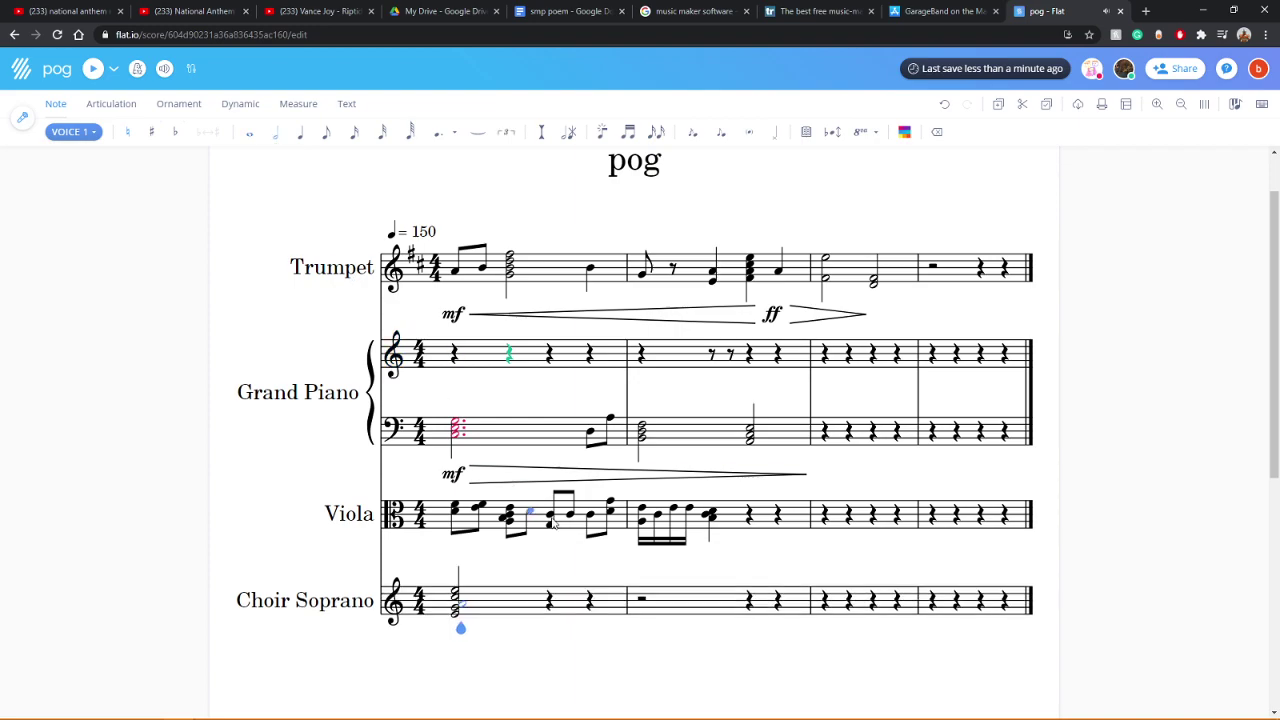
# Step: Add quarter notes in bar 1 and a half-note chord in Choir Soprano bar 2
pyautogui.press('Right')
pyautogui.click(554, 599)
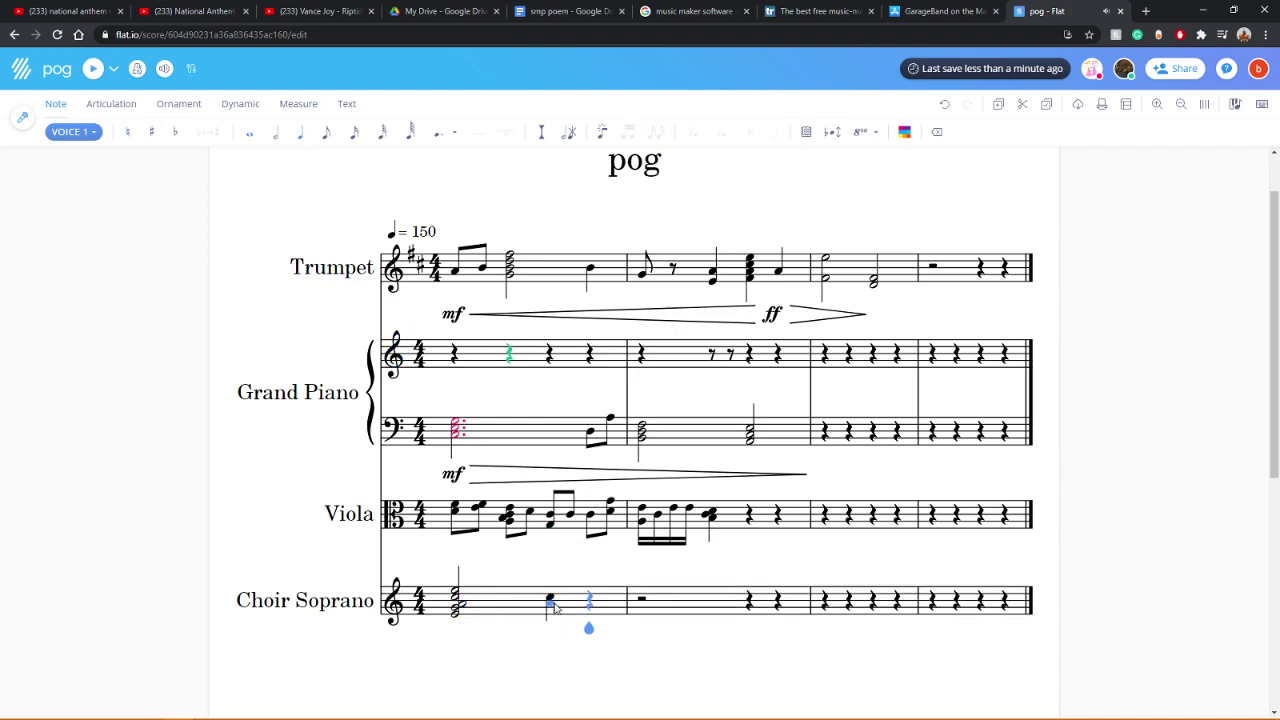
pyautogui.click(593, 597)
pyautogui.click(648, 608)
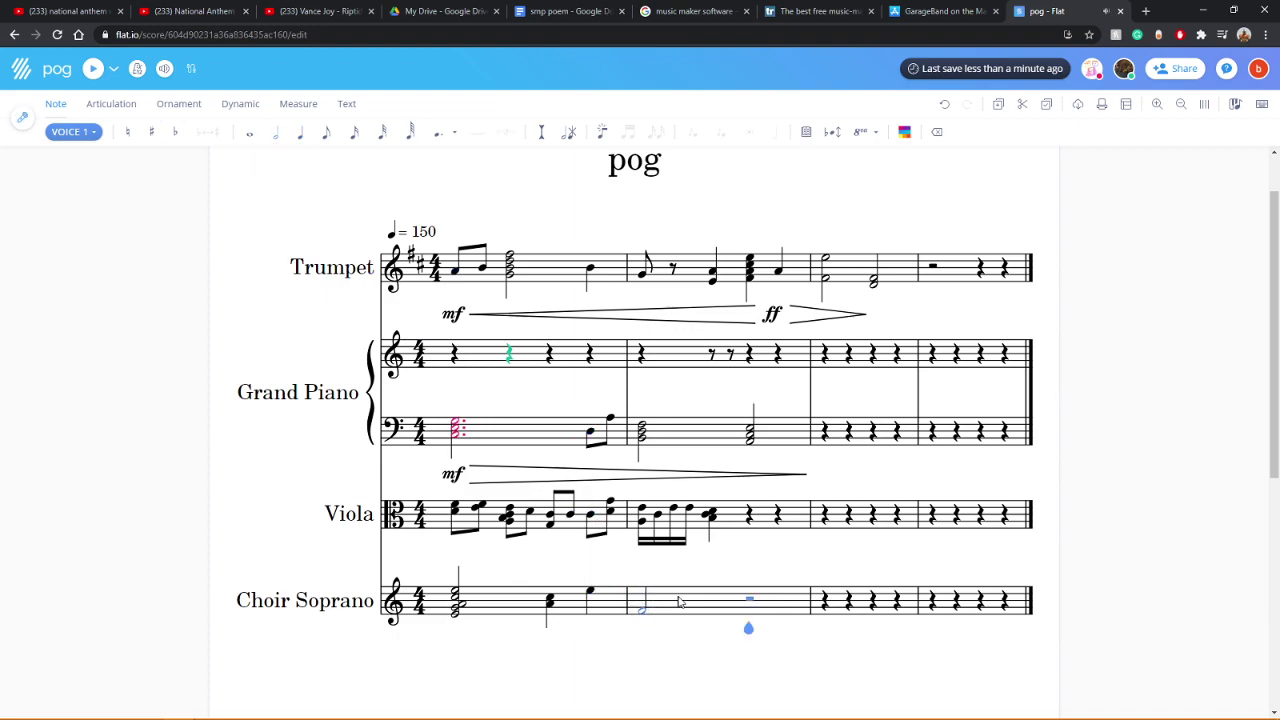
pyautogui.click(755, 601)
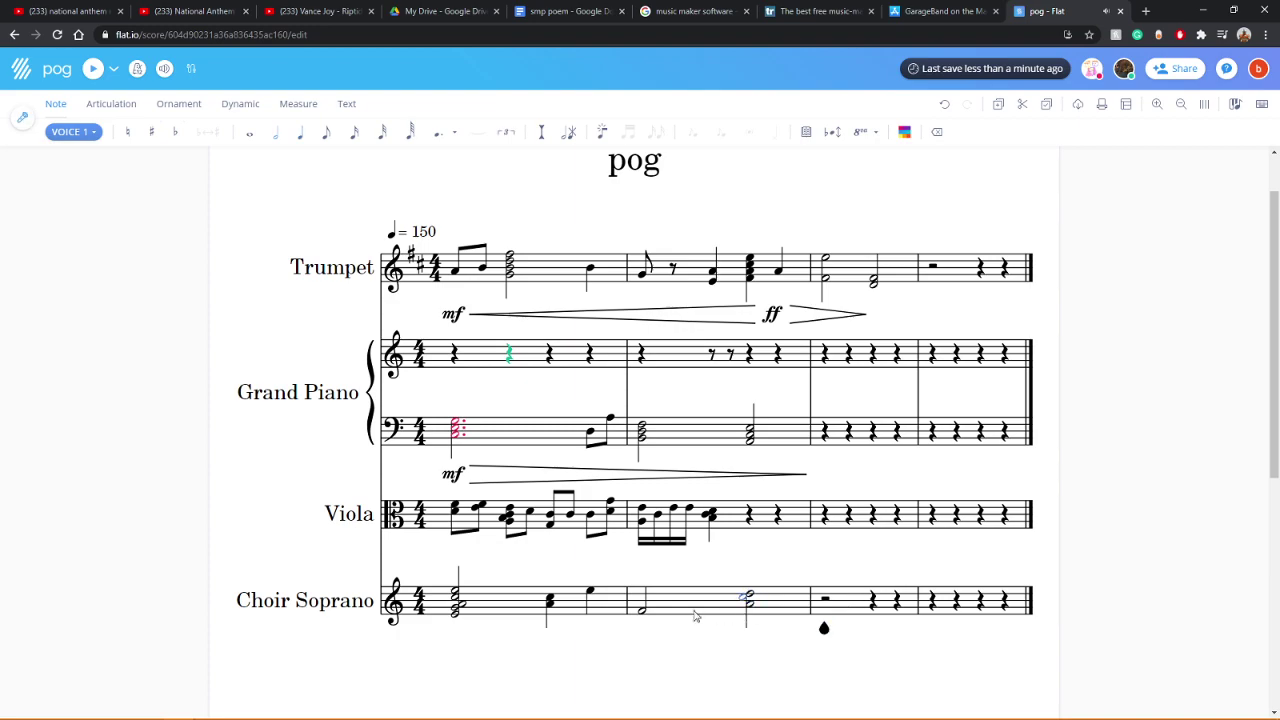
pyautogui.click(643, 606)
pyautogui.click(645, 608)
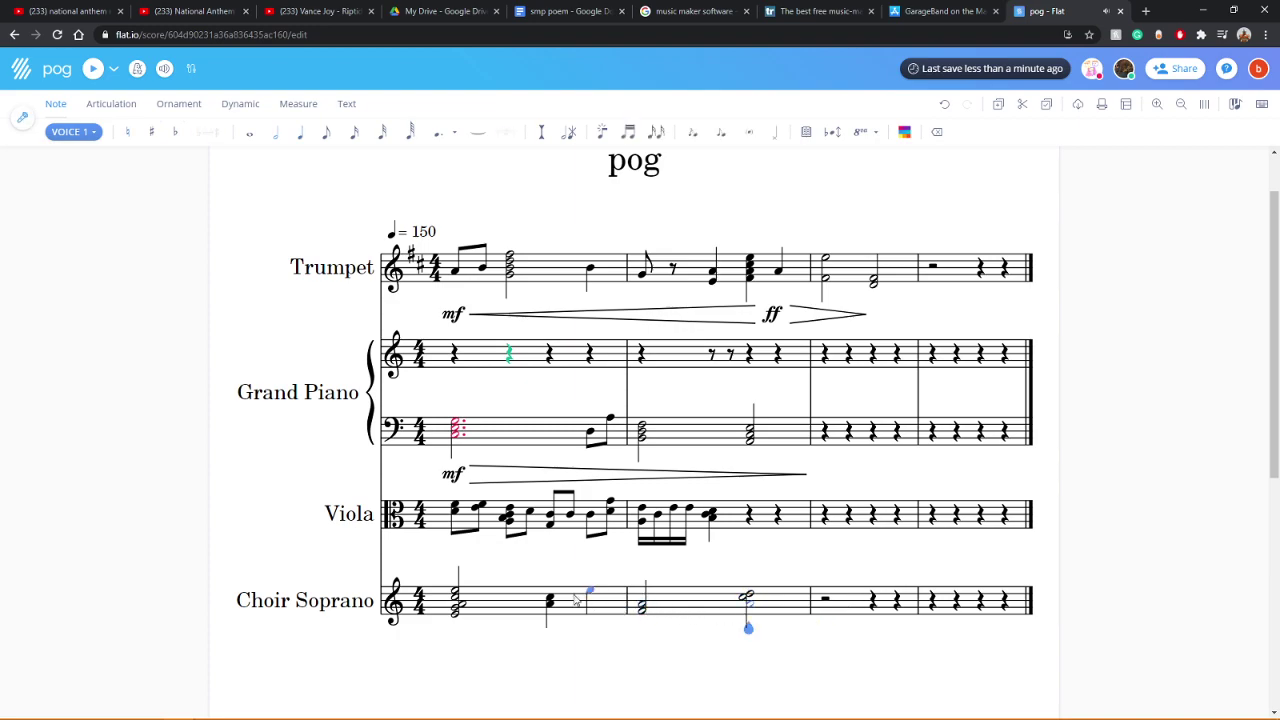
# Step: Lengthen the bar 1 quarter chord to a half note, complete bar 2's chord, and play back
pyautogui.click(549, 602)
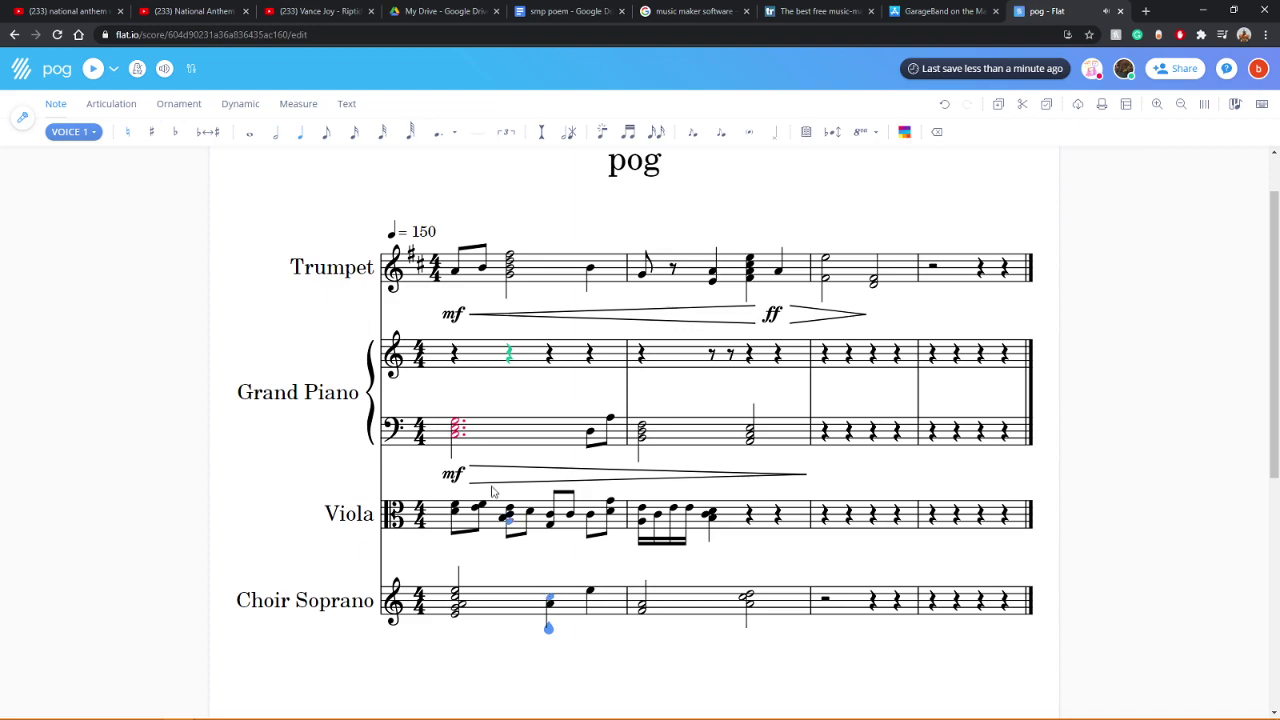
pyautogui.click(275, 131)
pyautogui.hotkey('ctrl', 'v')
pyautogui.click(458, 618)
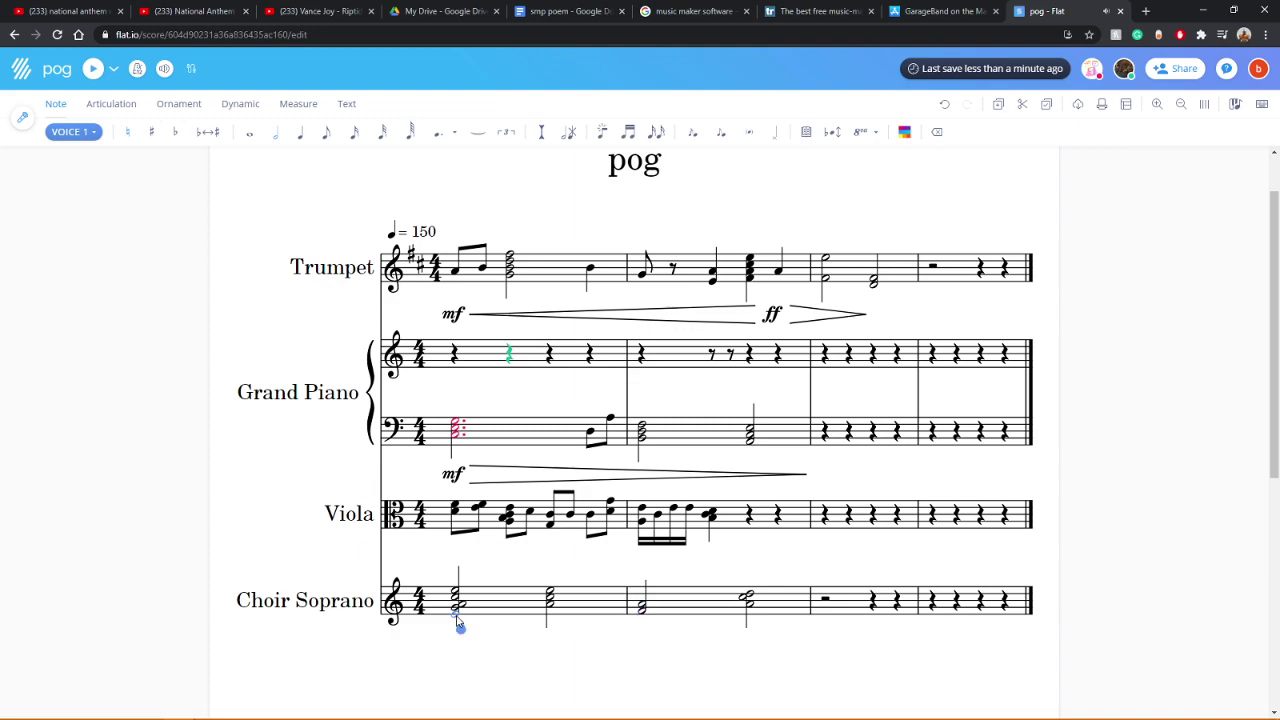
pyautogui.click(95, 70)
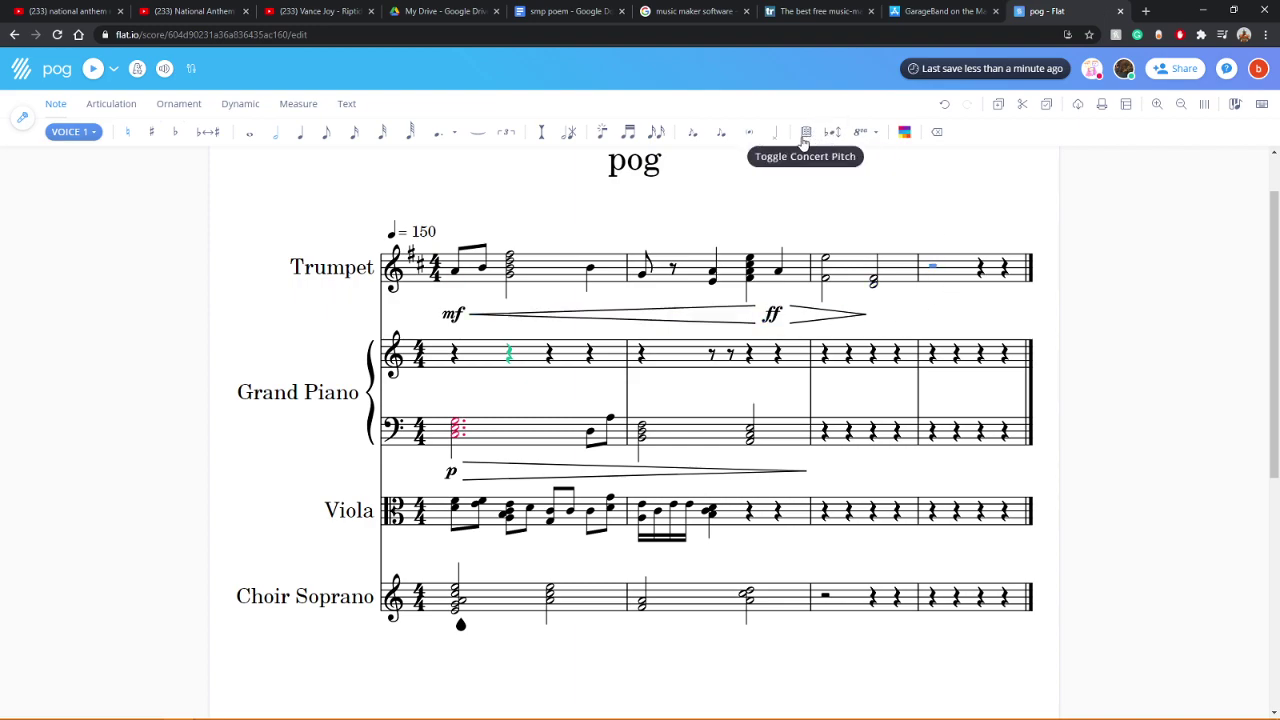
# Step: Toggle Concert Pitch on and off and try a treble 15mb clef on the Trumpet
pyautogui.click(803, 133)
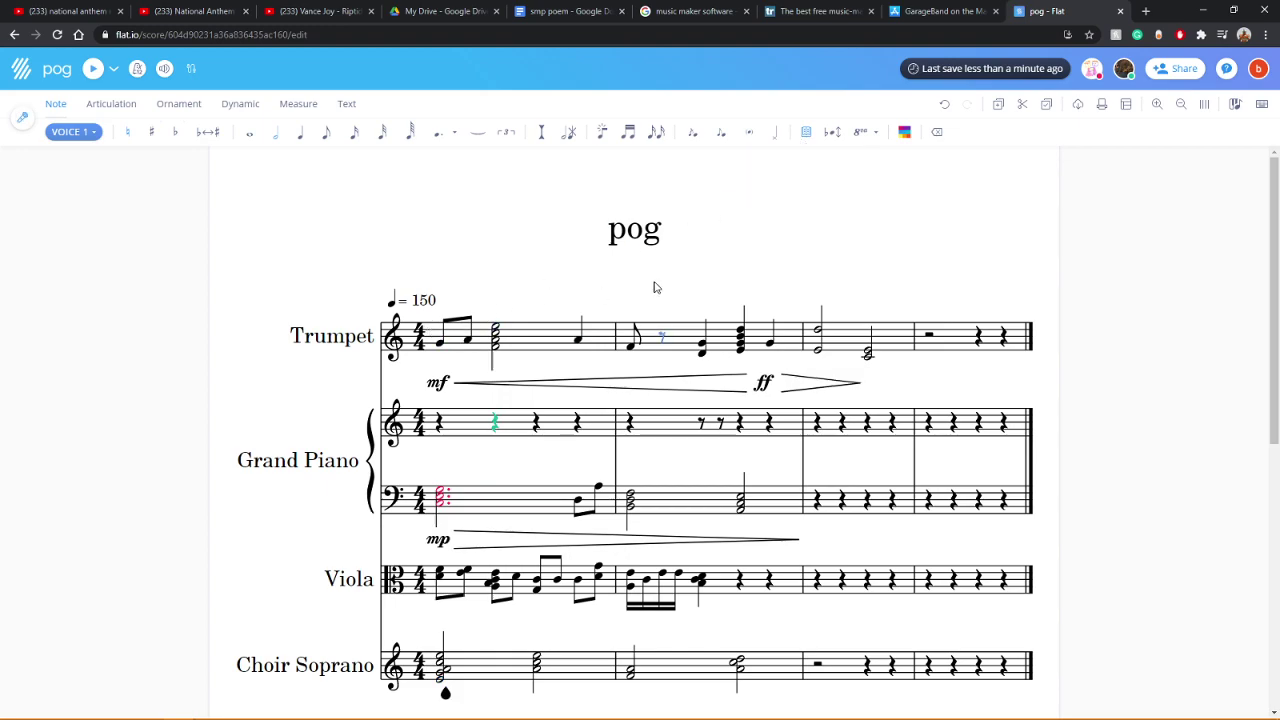
pyautogui.click(805, 133)
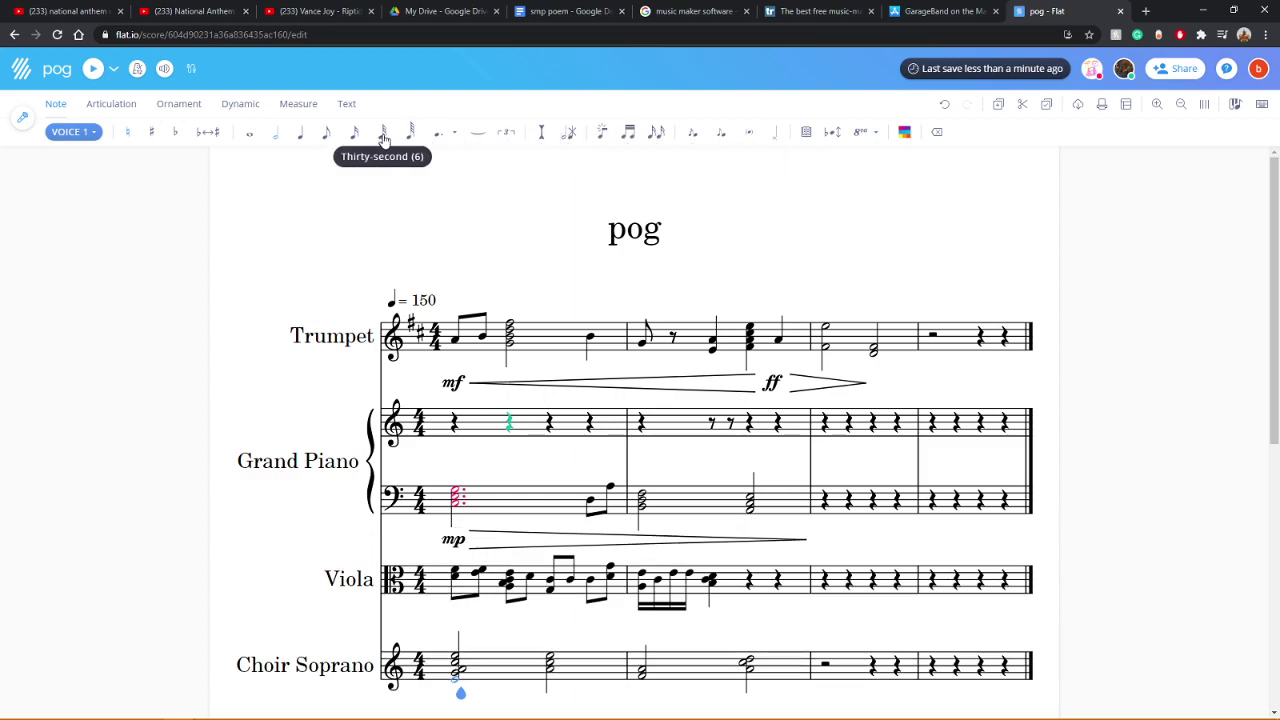
pyautogui.click(393, 338)
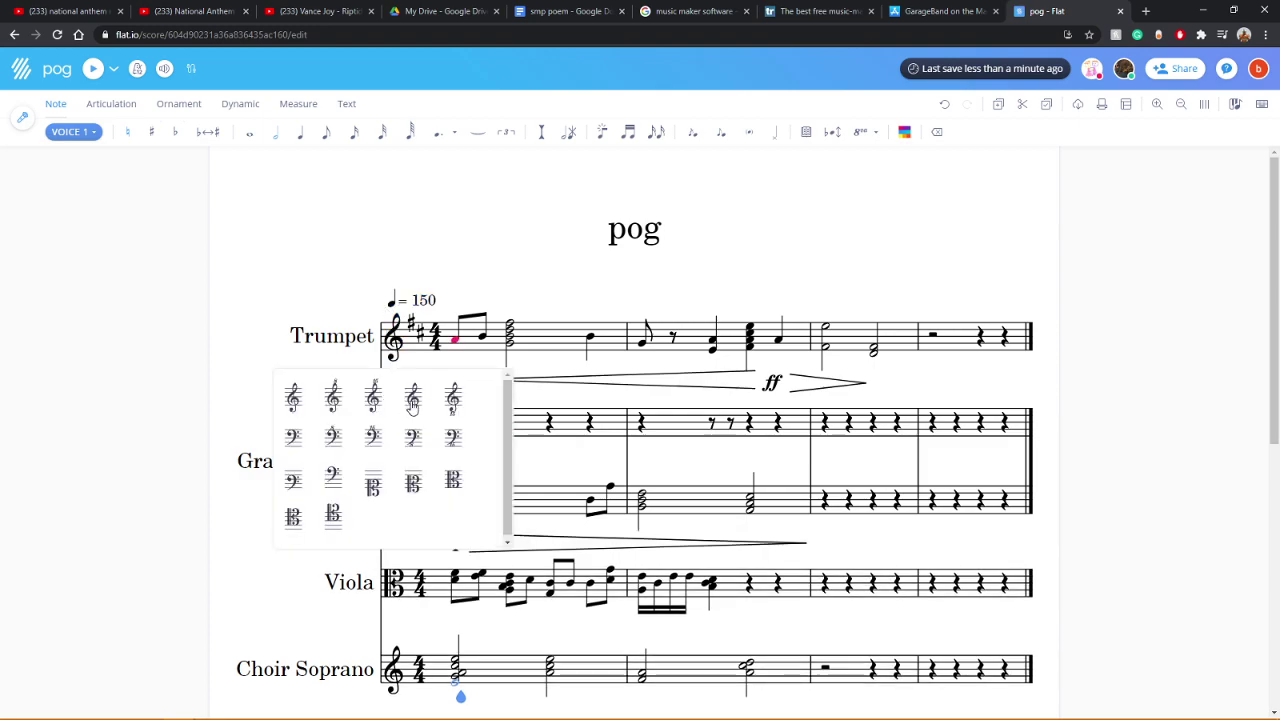
pyautogui.click(448, 404)
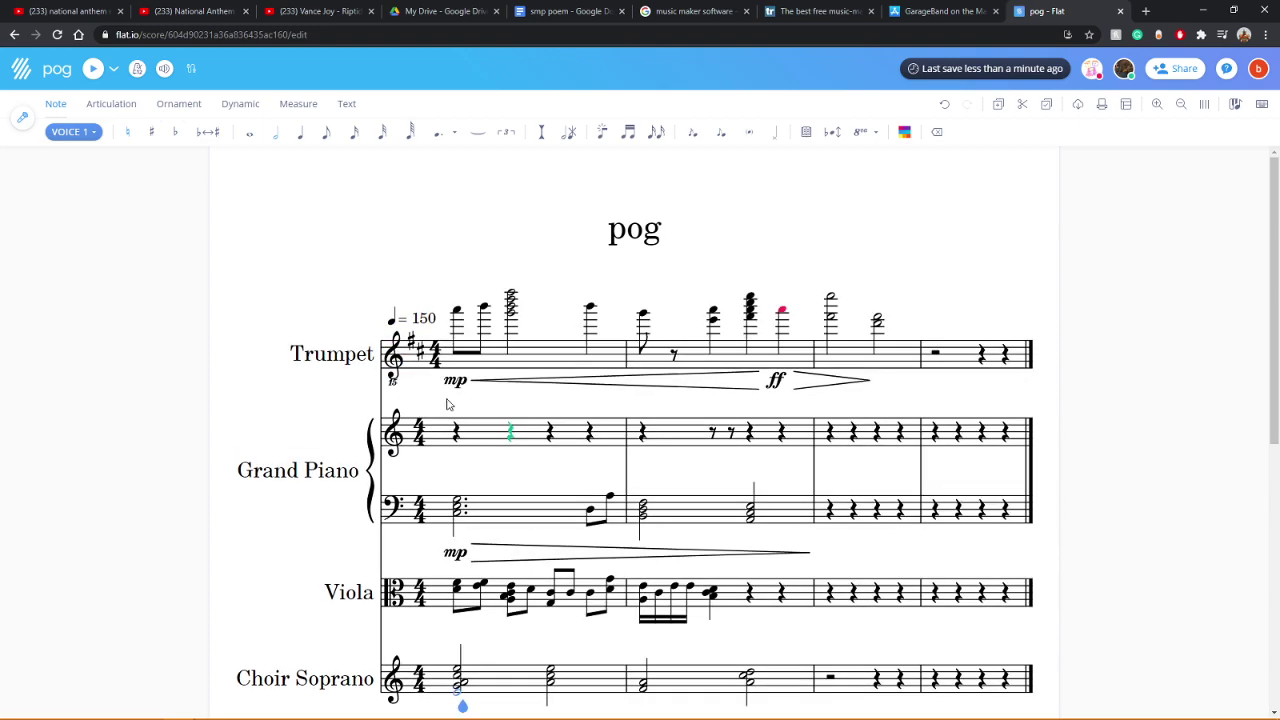
pyautogui.click(393, 352)
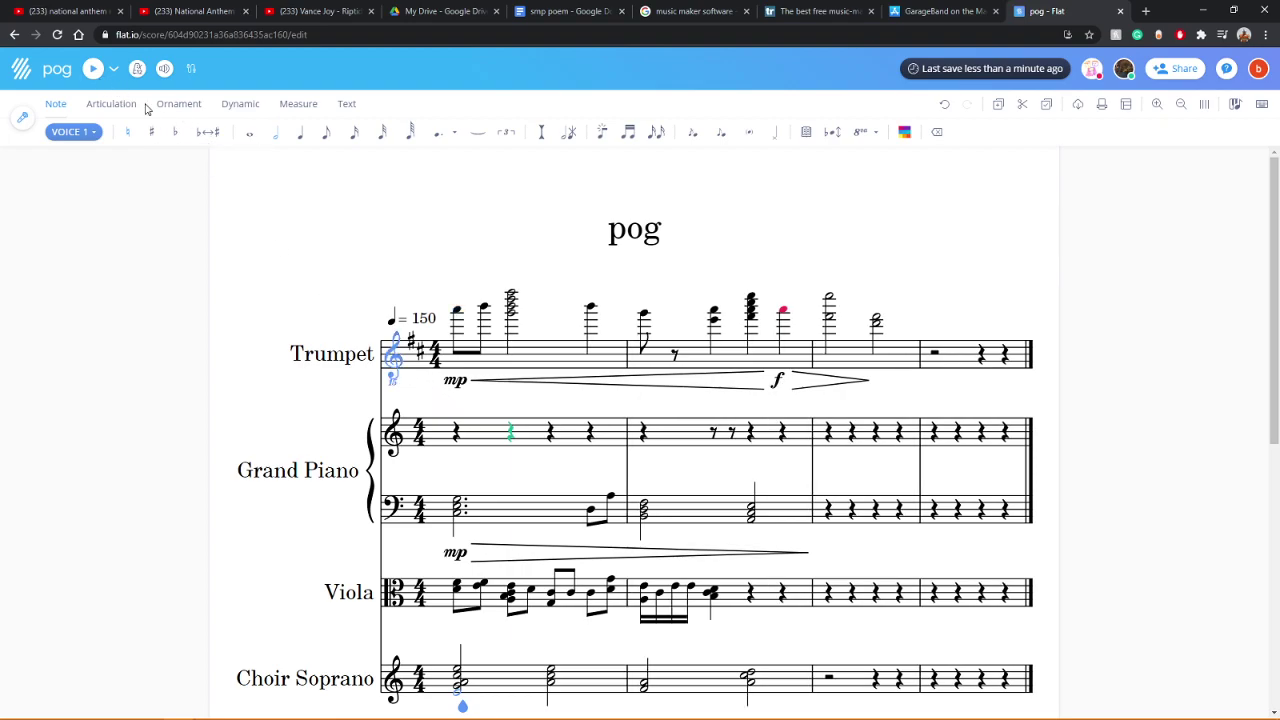
pyautogui.click(92, 70)
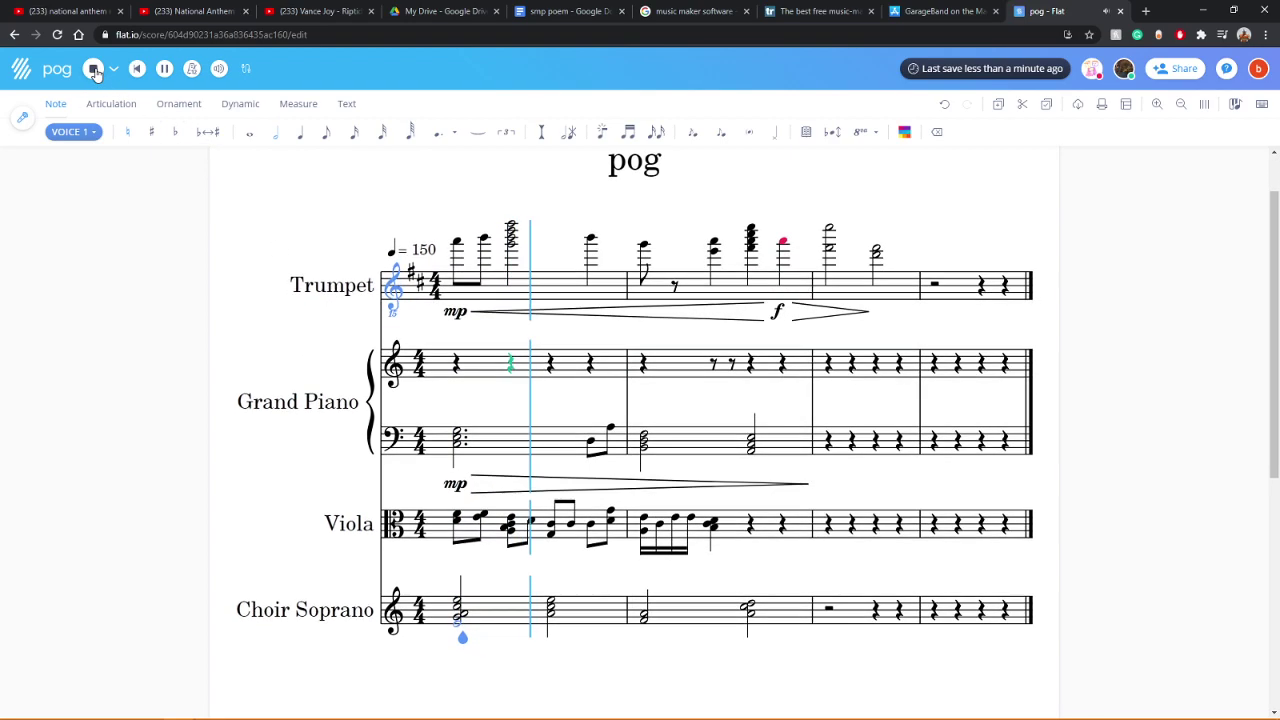
# Step: Switch the Trumpet to a bass clef and play it back
pyautogui.click(393, 305)
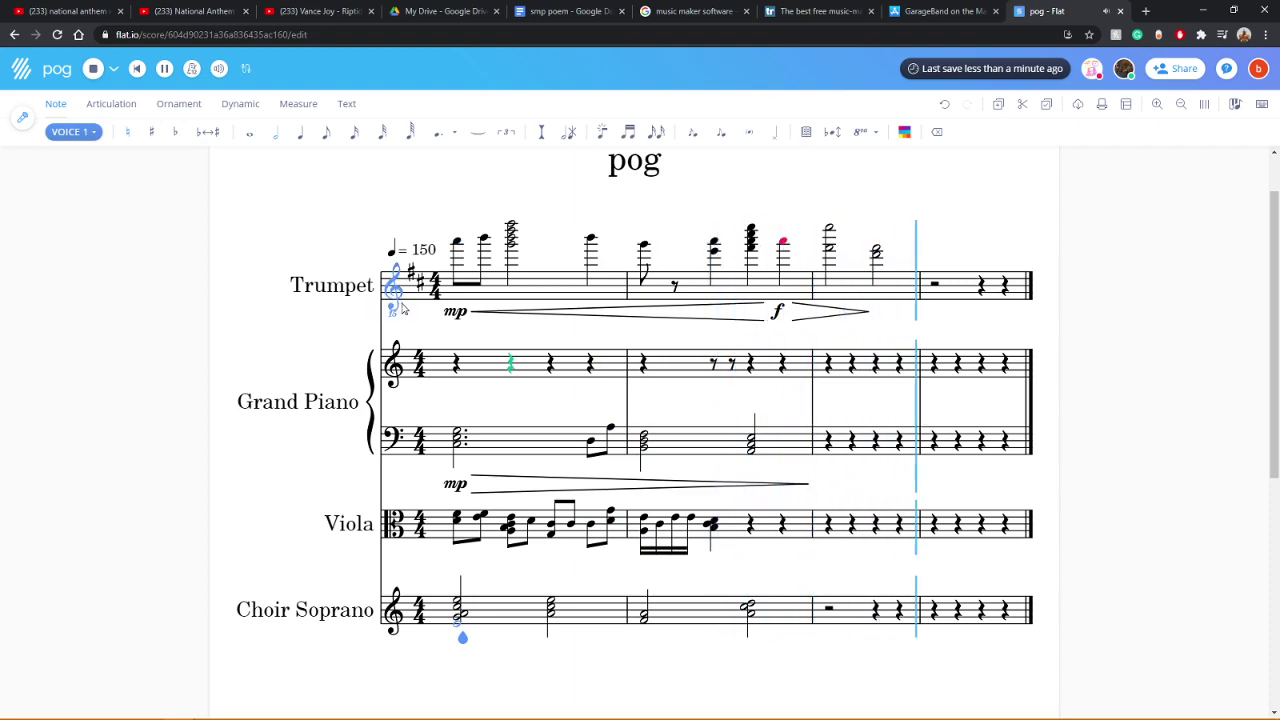
pyautogui.click(397, 295)
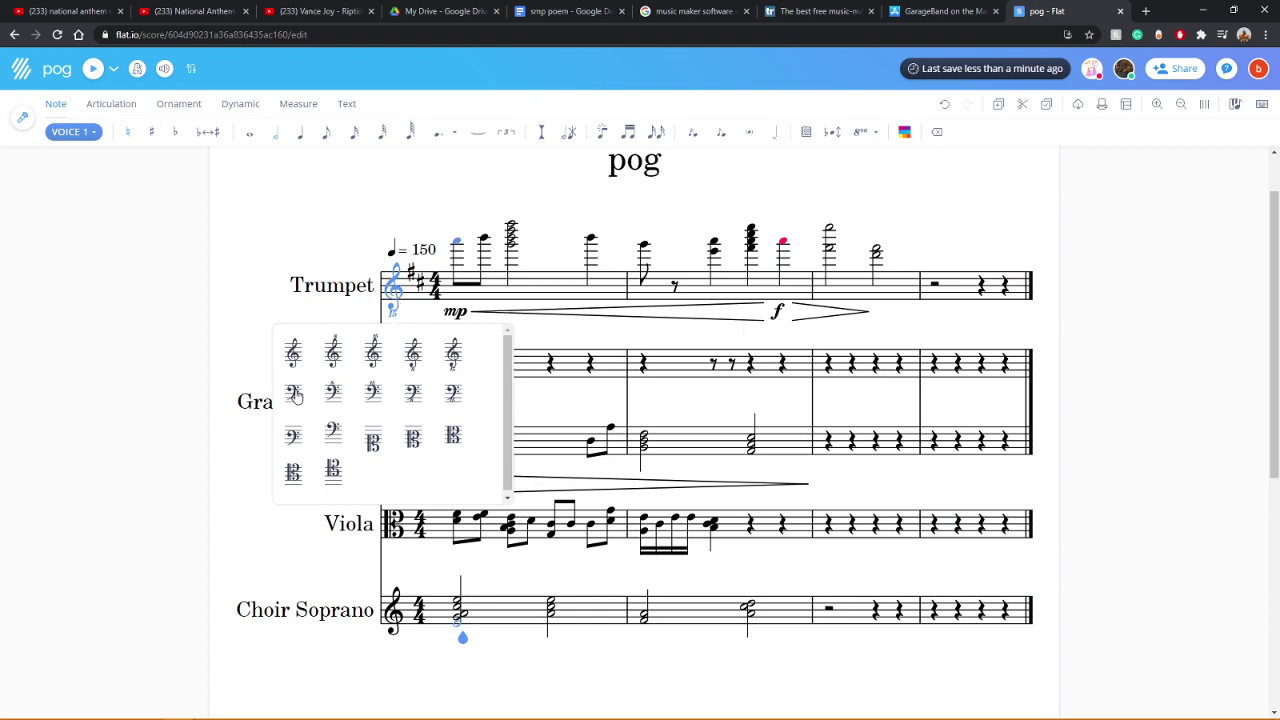
pyautogui.click(293, 392)
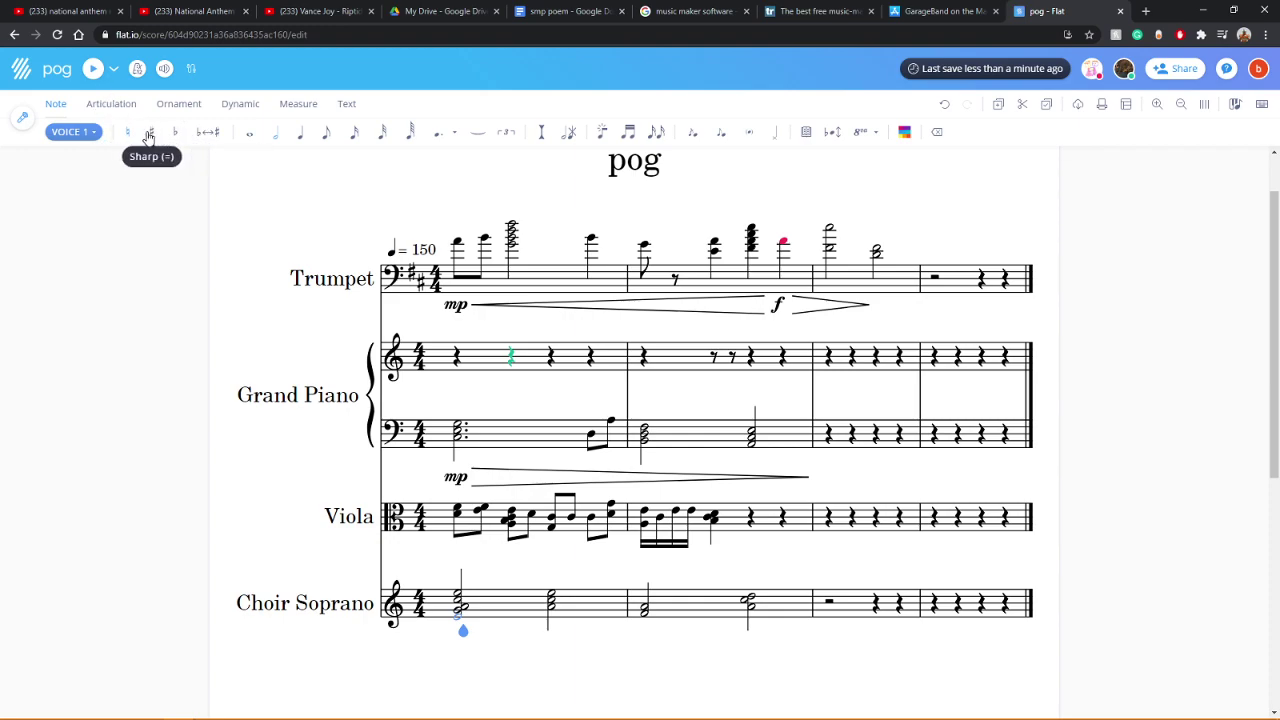
pyautogui.click(394, 278)
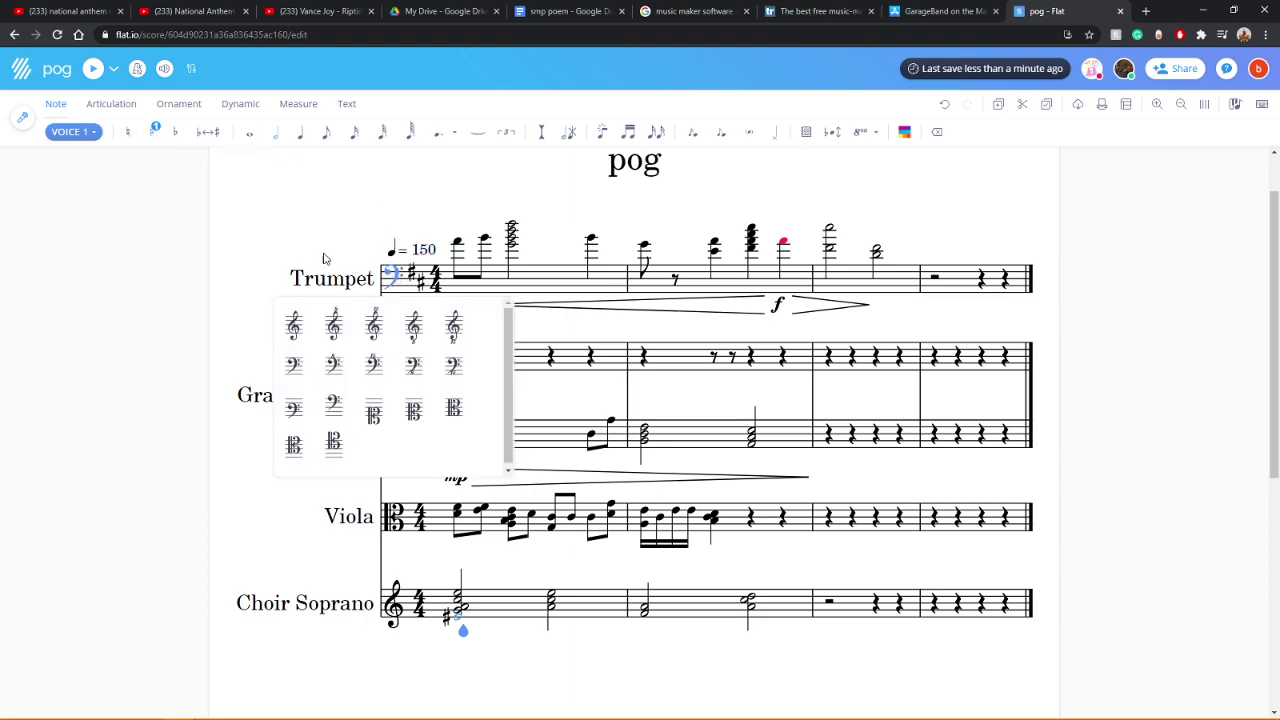
pyautogui.click(165, 238)
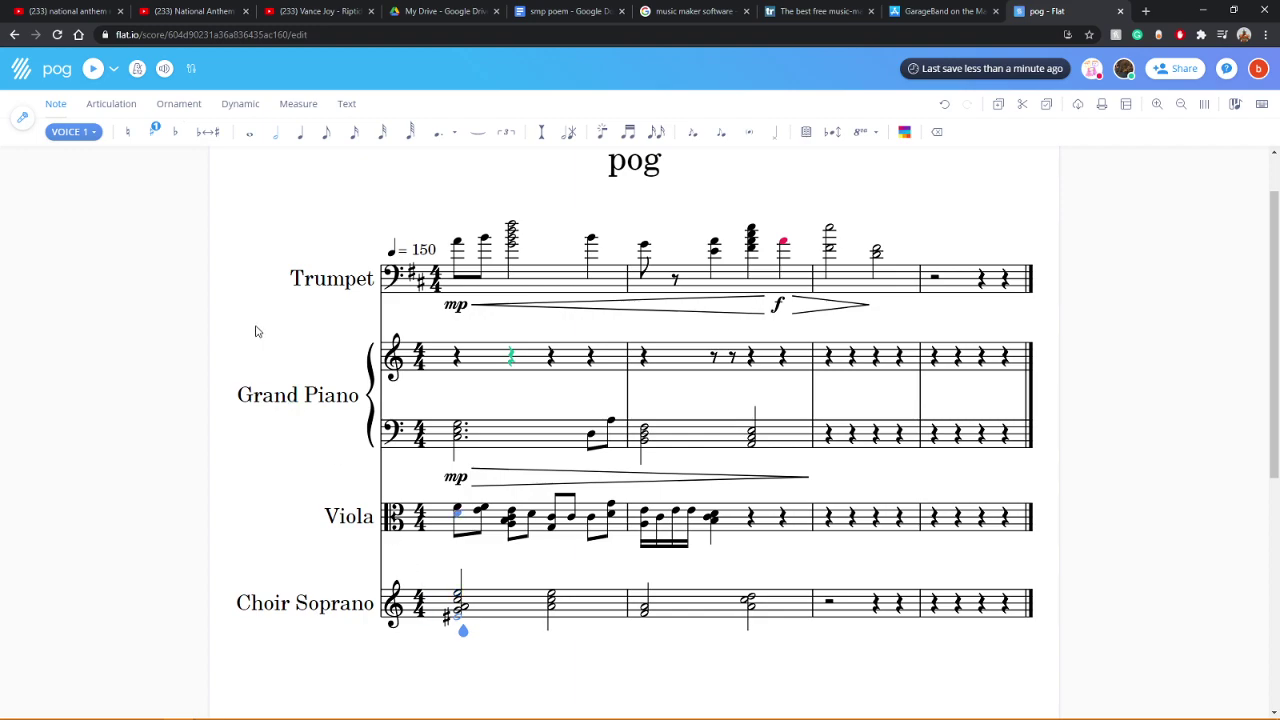
pyautogui.click(93, 69)
# Step: Undo the clef changes to restore the Trumpet's treble clef
pyautogui.click(944, 104)
pyautogui.scroll(2, 812, 410)
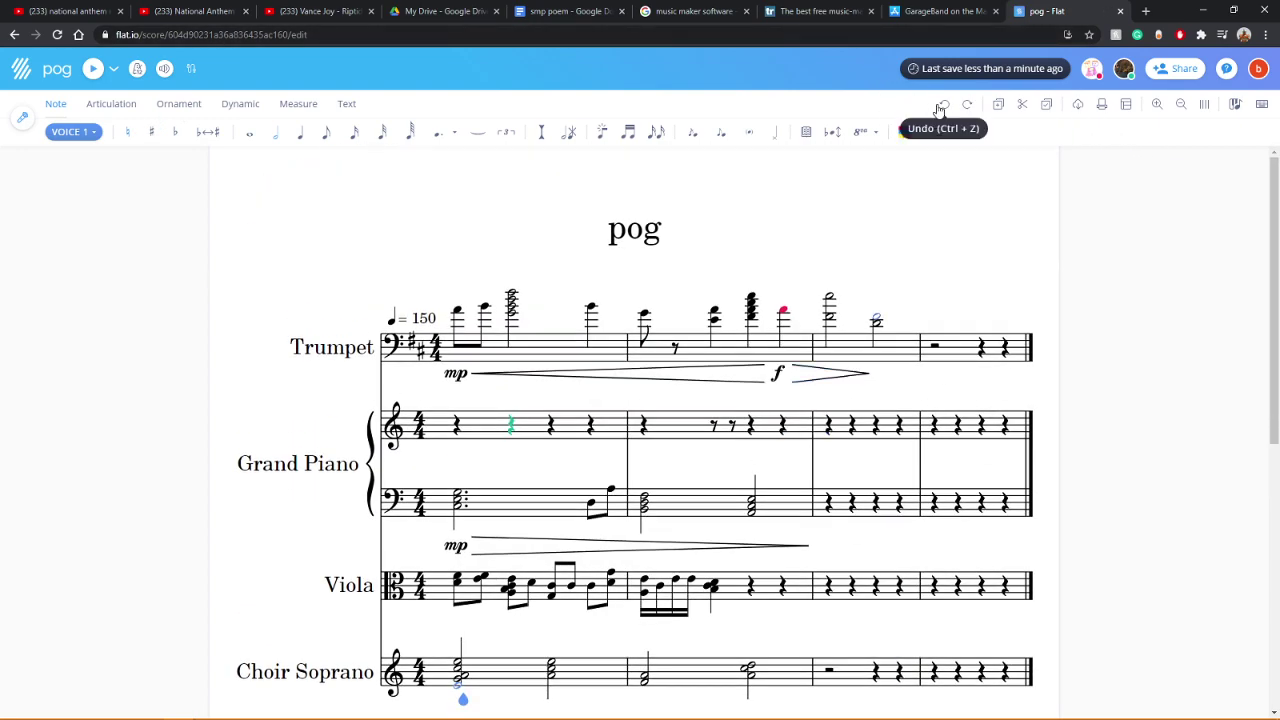
pyautogui.click(943, 105)
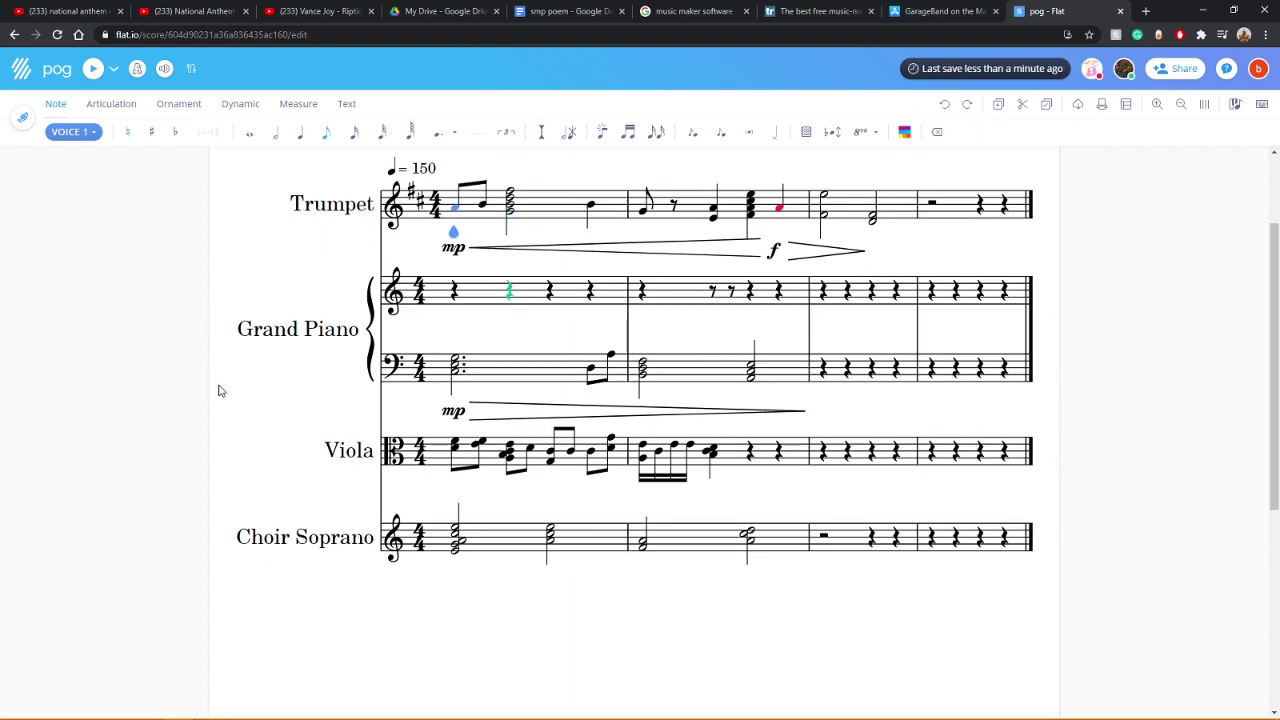
pyautogui.click(335, 452)
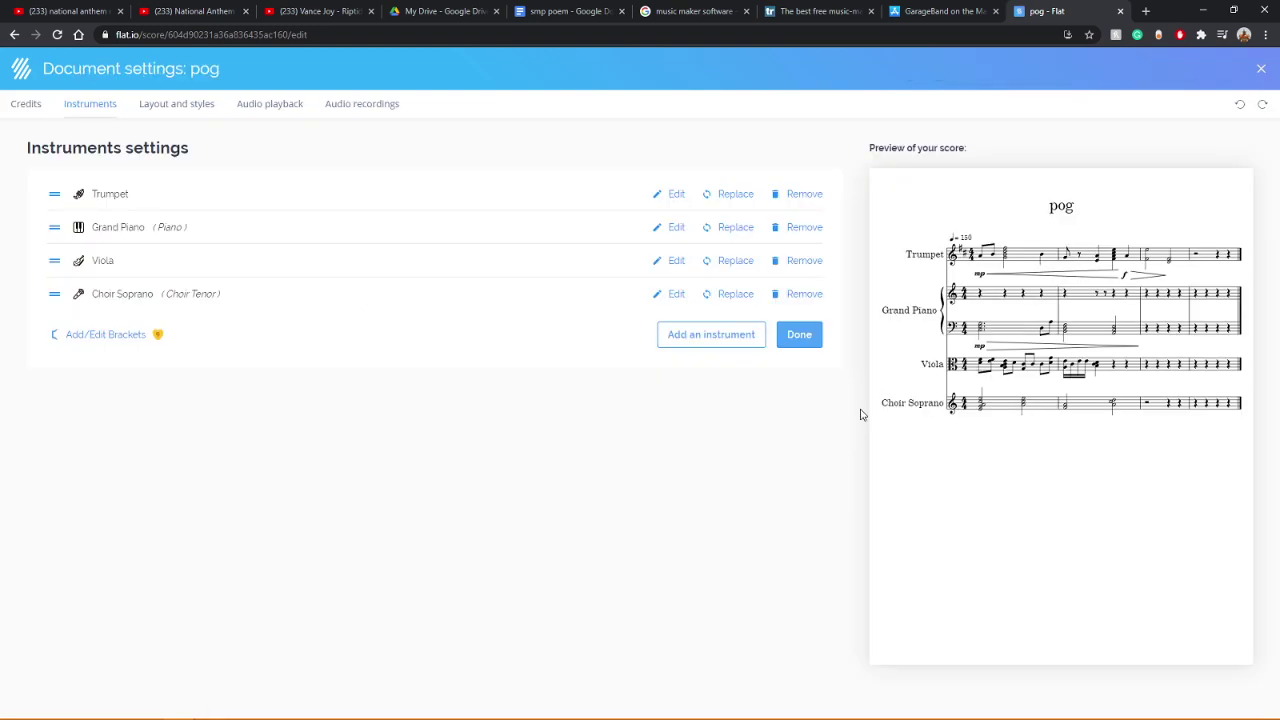
# Step: Remove the Viola from the score and play back Trumpet, Grand Piano and Choir Soprano
pyautogui.click(804, 261)
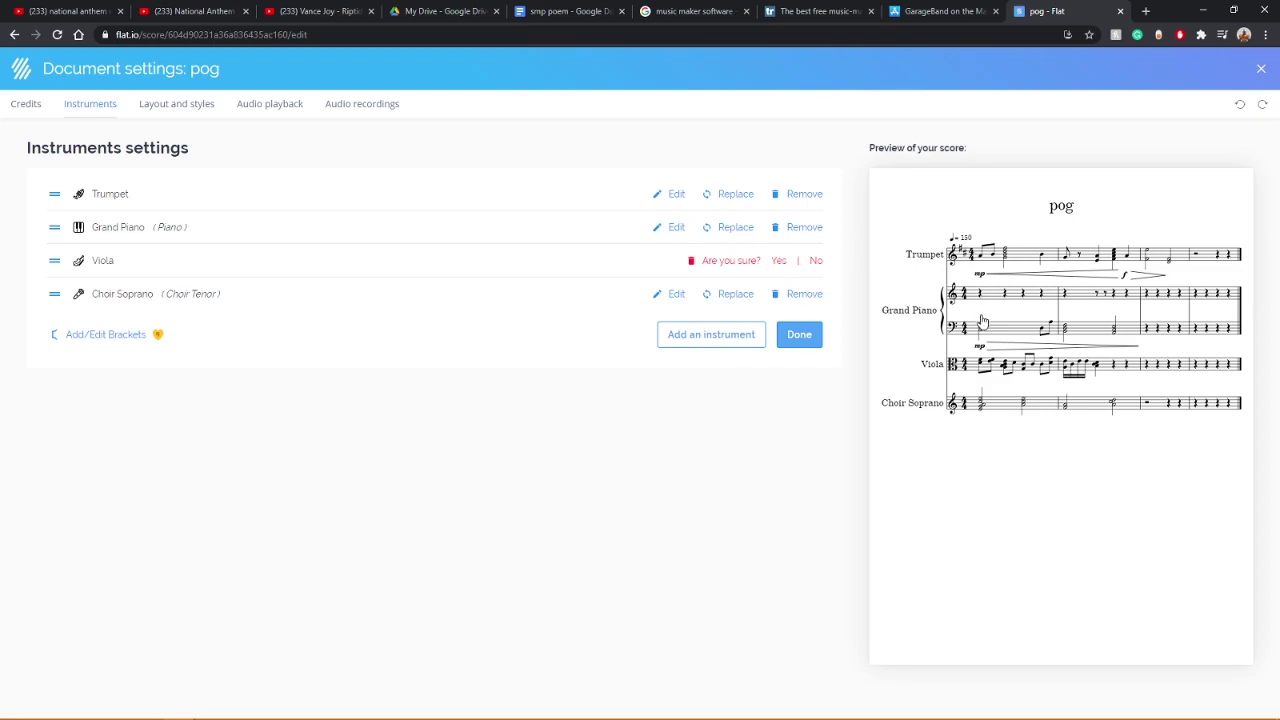
pyautogui.click(779, 262)
pyautogui.click(806, 303)
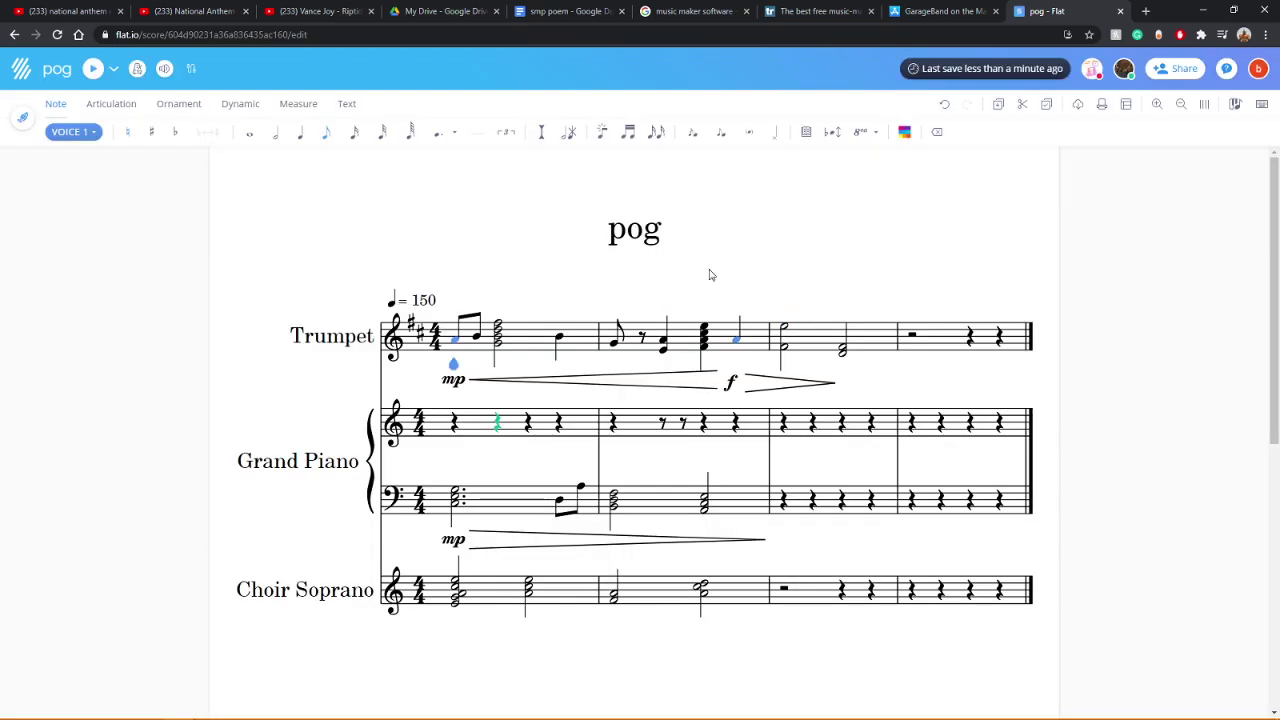
pyautogui.click(440, 496)
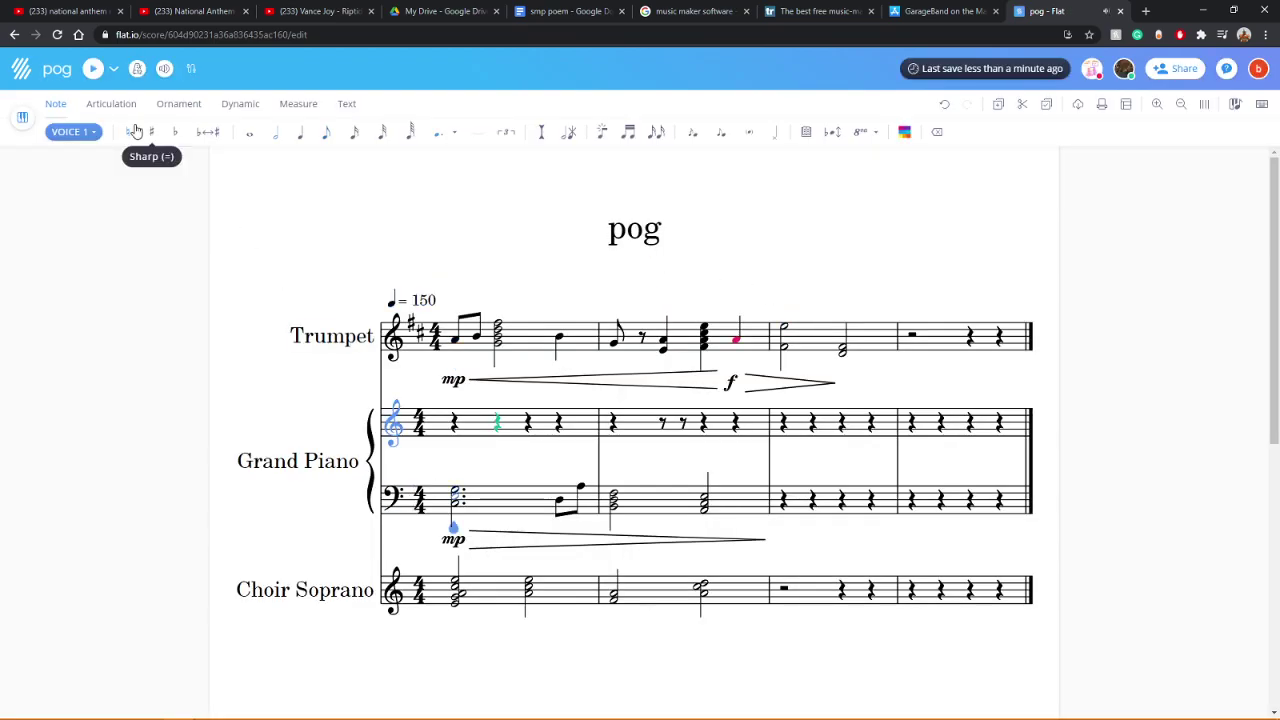
pyautogui.click(93, 68)
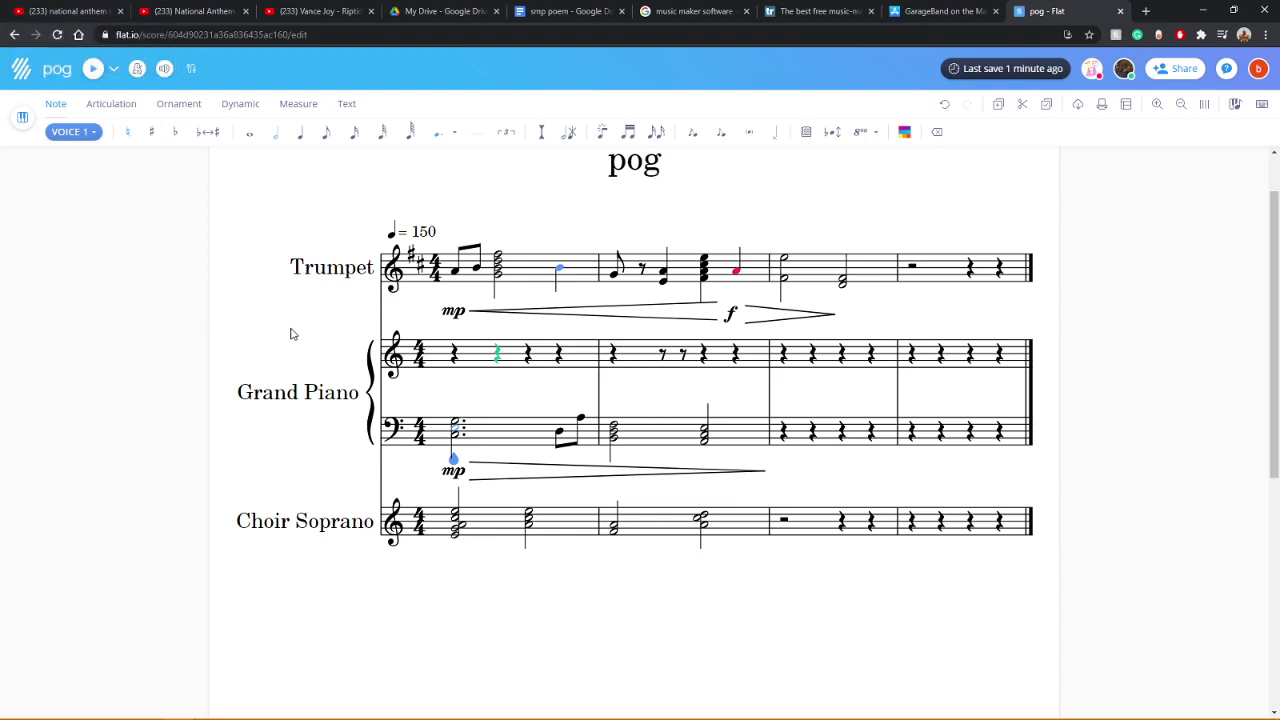
pyautogui.click(113, 68)
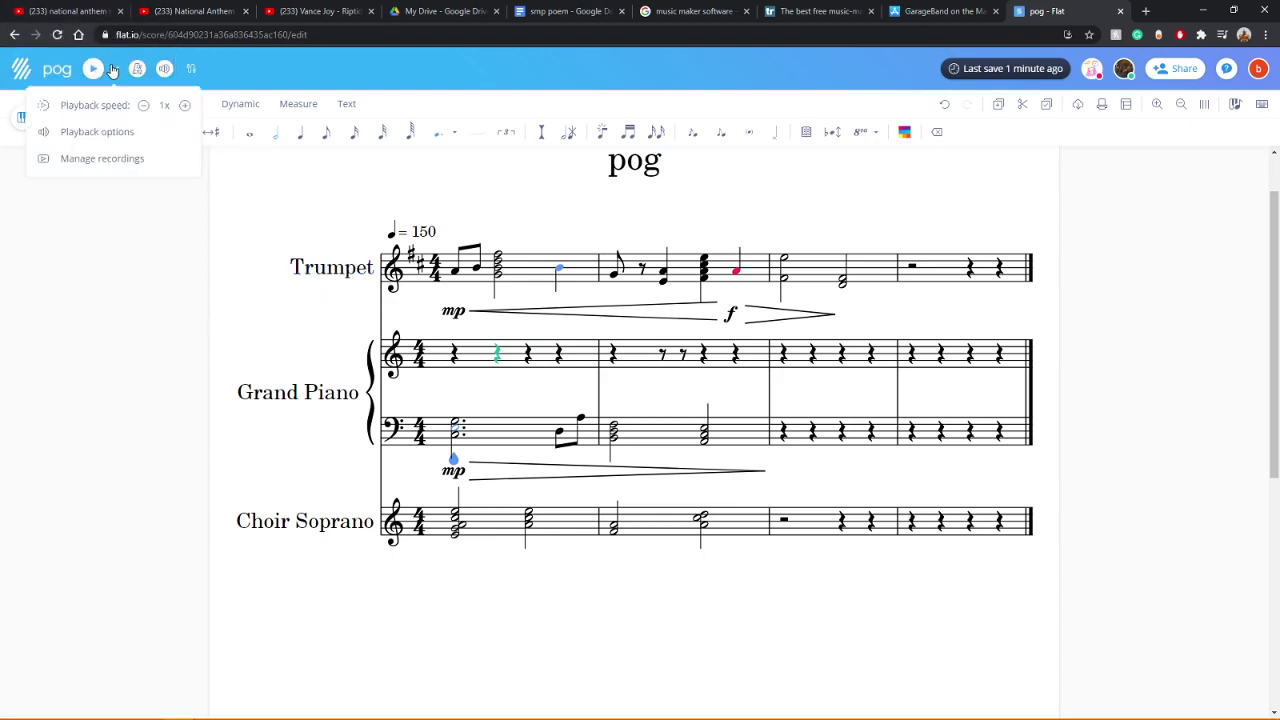
# Step: Add a Drum Set from the Percussion list as a new staff below Choir Soprano
pyautogui.click(94, 308)
pyautogui.click(21, 119)
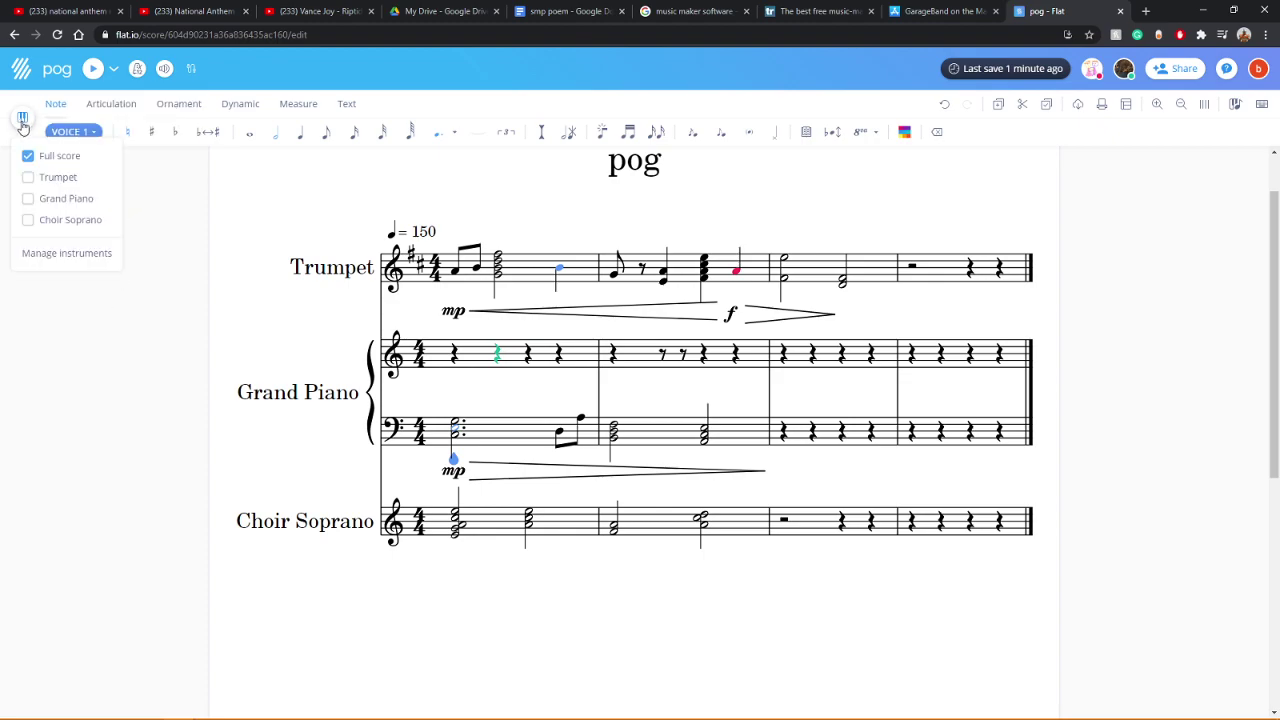
pyautogui.click(66, 253)
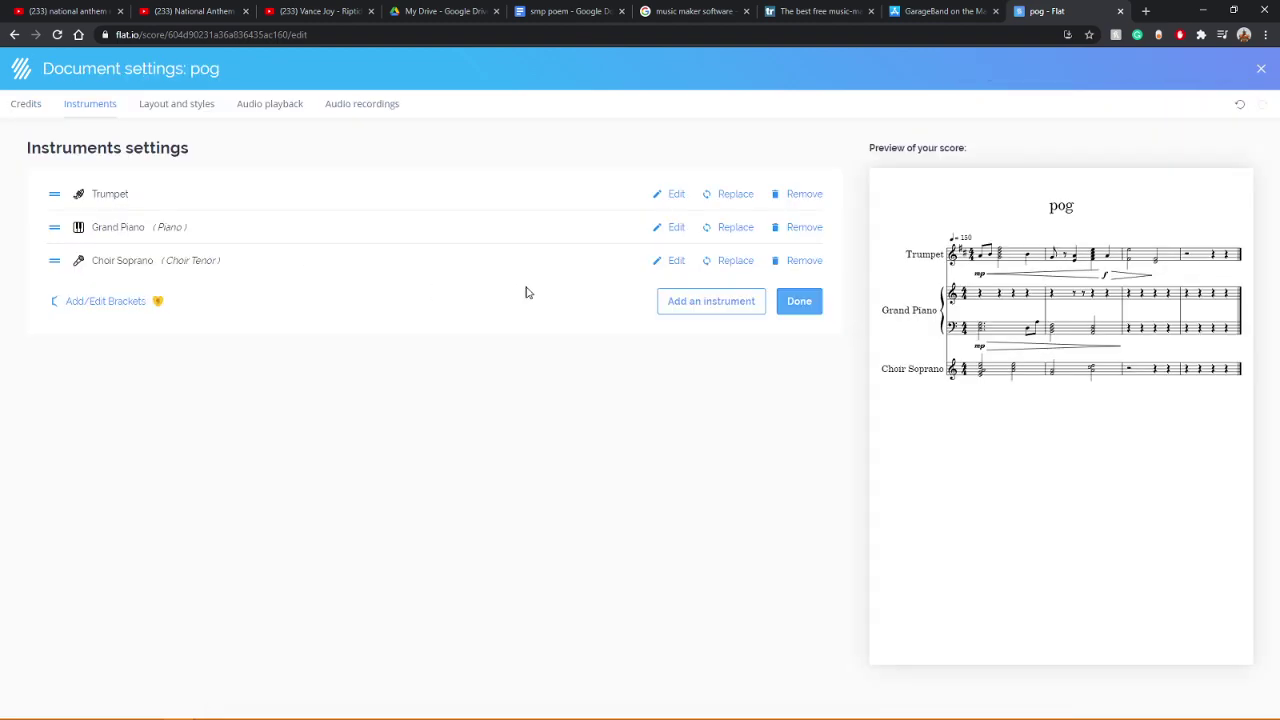
pyautogui.click(730, 308)
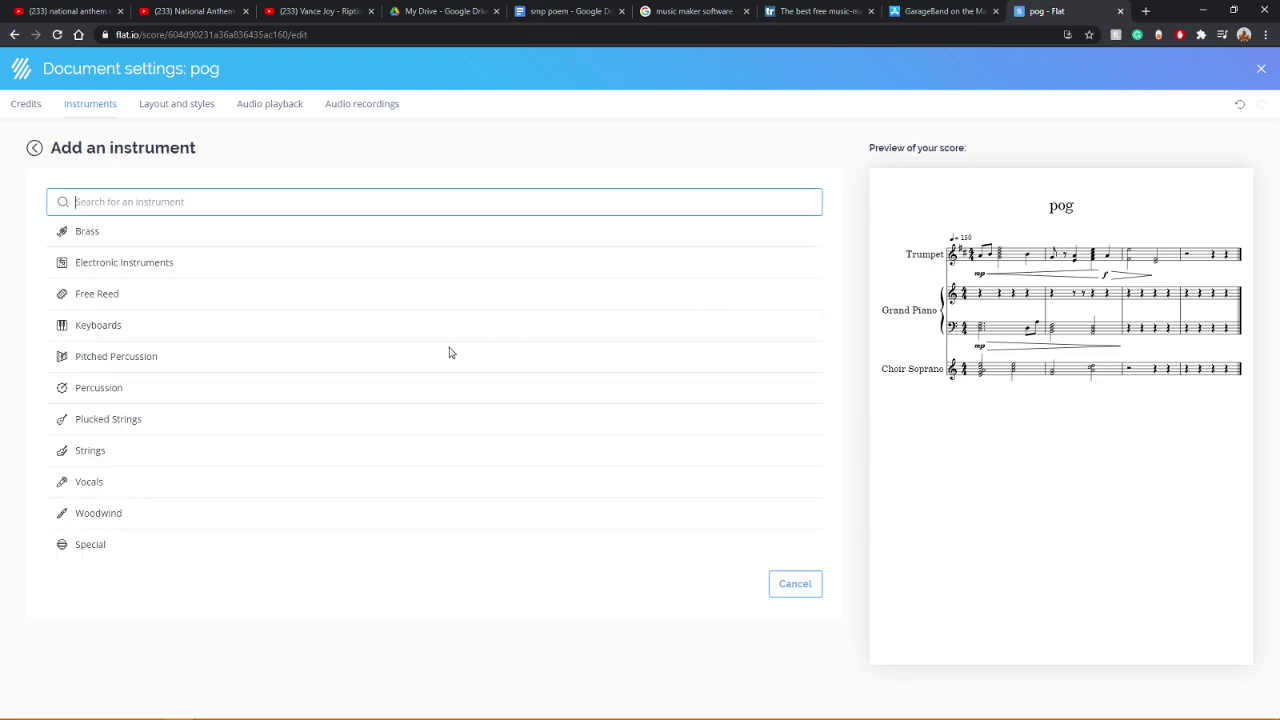
pyautogui.click(104, 389)
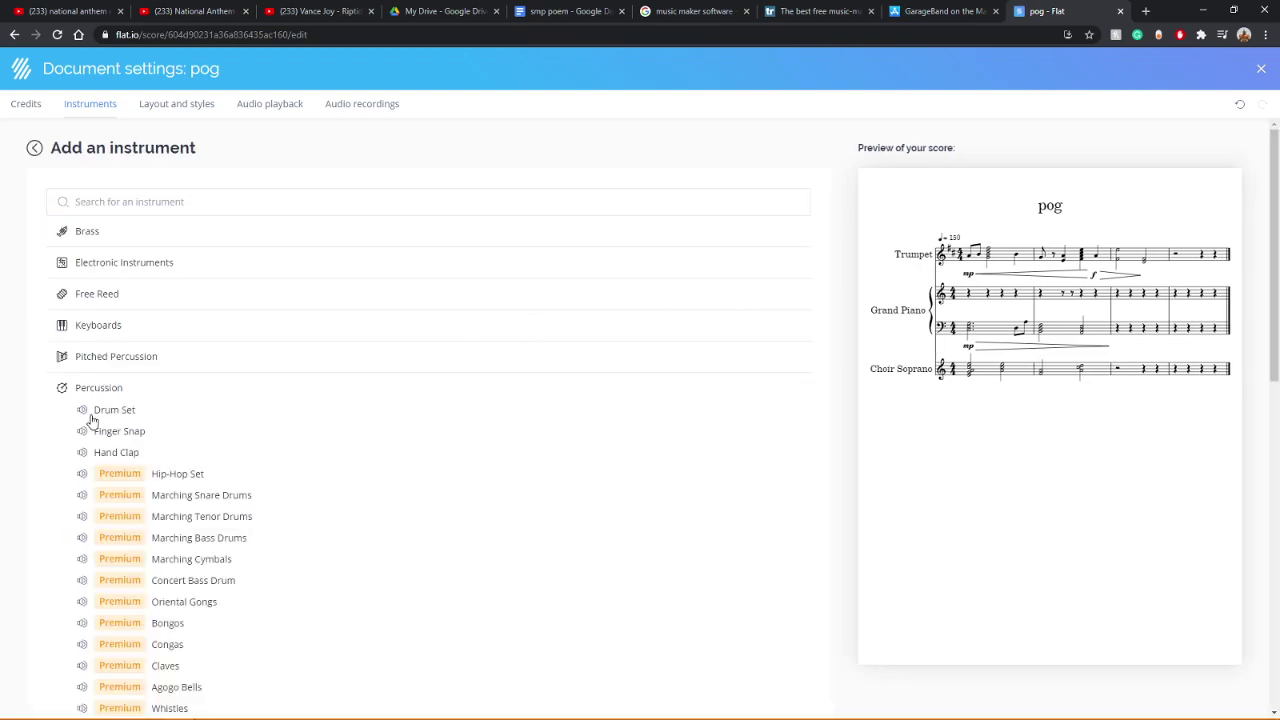
pyautogui.click(90, 414)
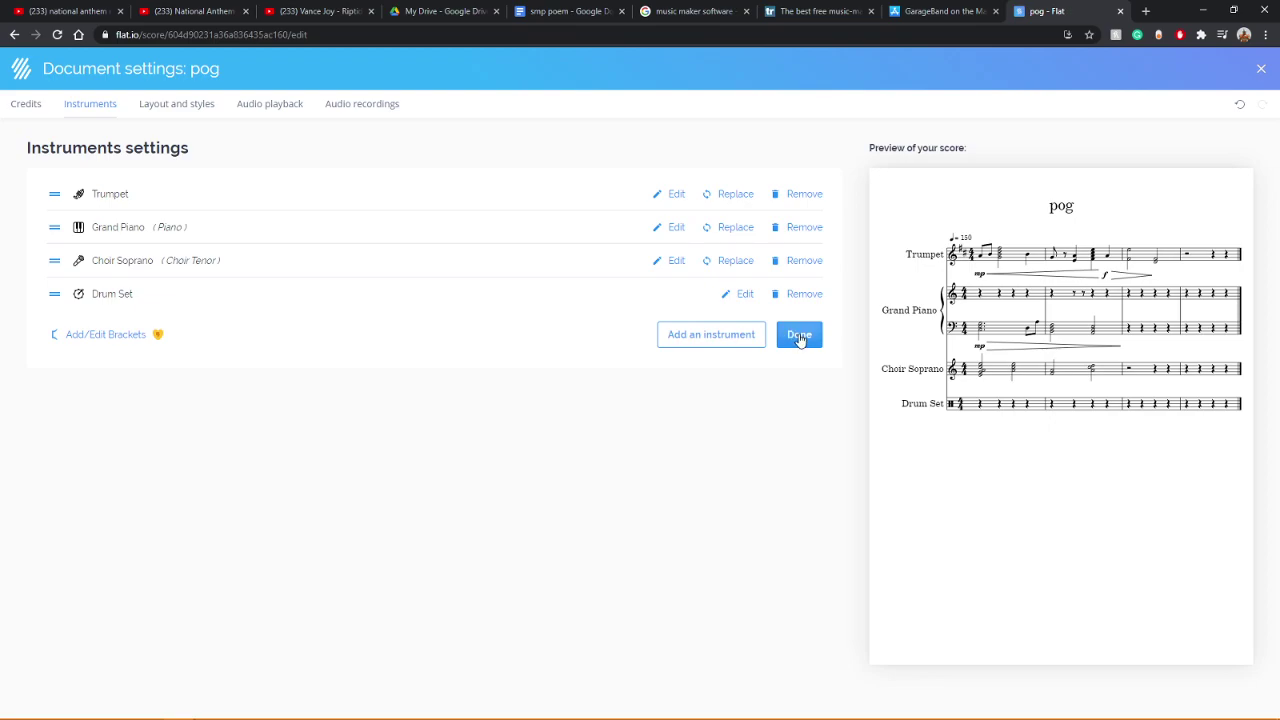
pyautogui.click(799, 336)
pyautogui.scroll(-3, 297, 449)
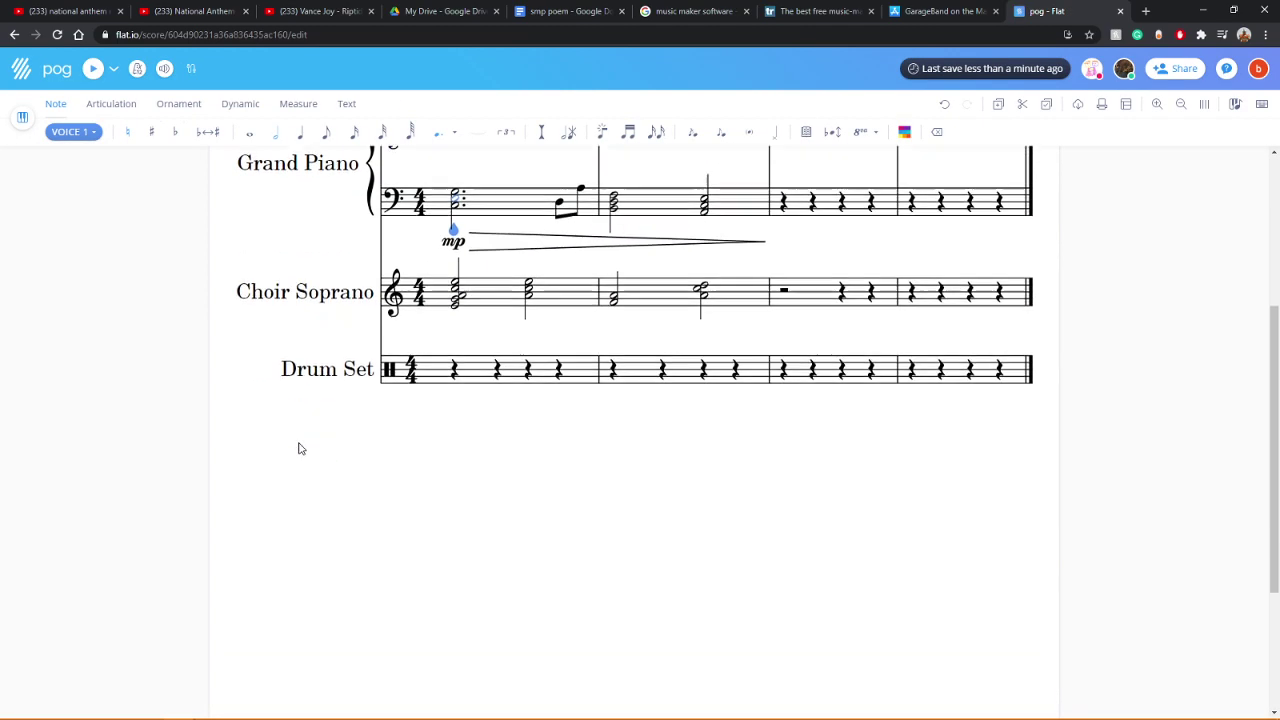
pyautogui.click(452, 360)
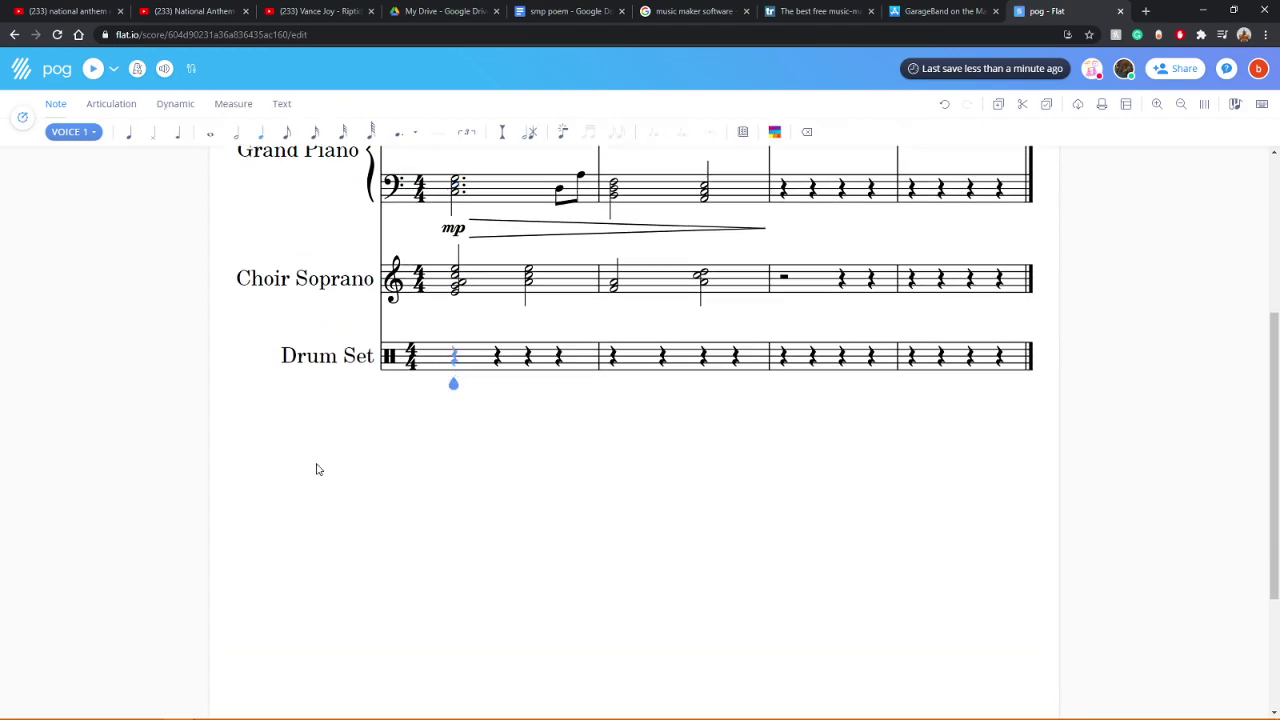
pyautogui.scroll(2, 314, 470)
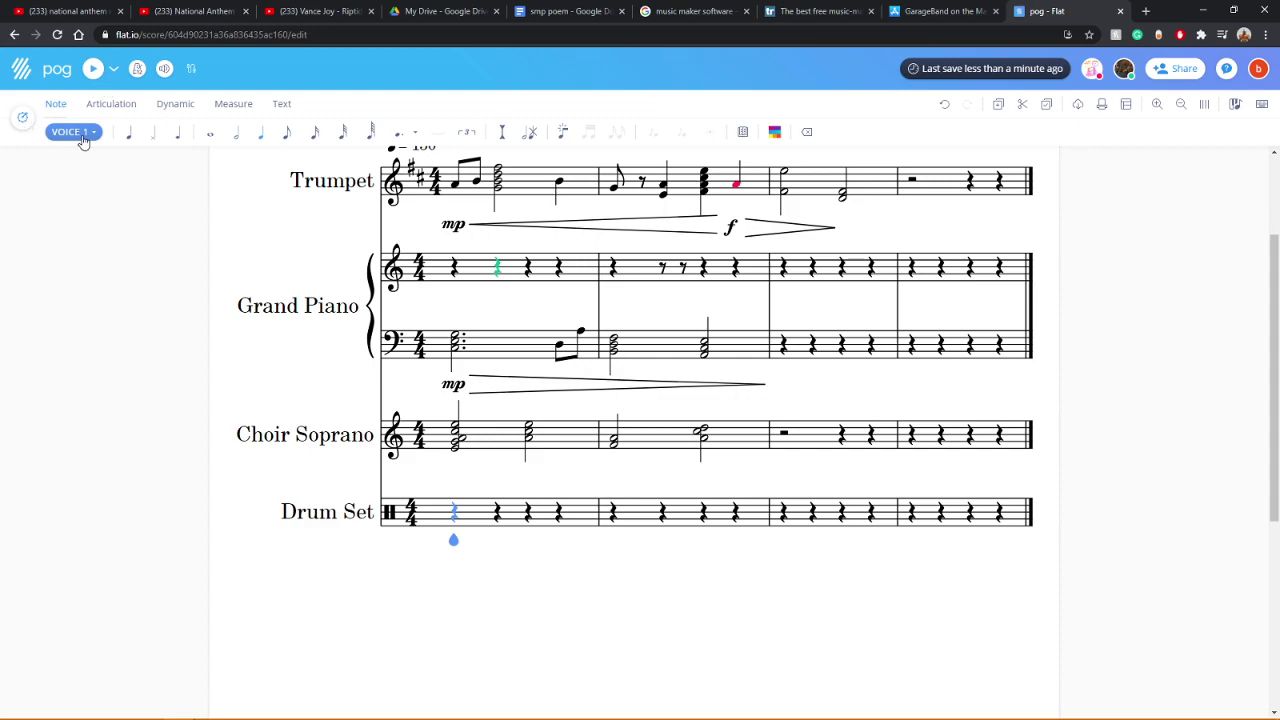
pyautogui.click(74, 132)
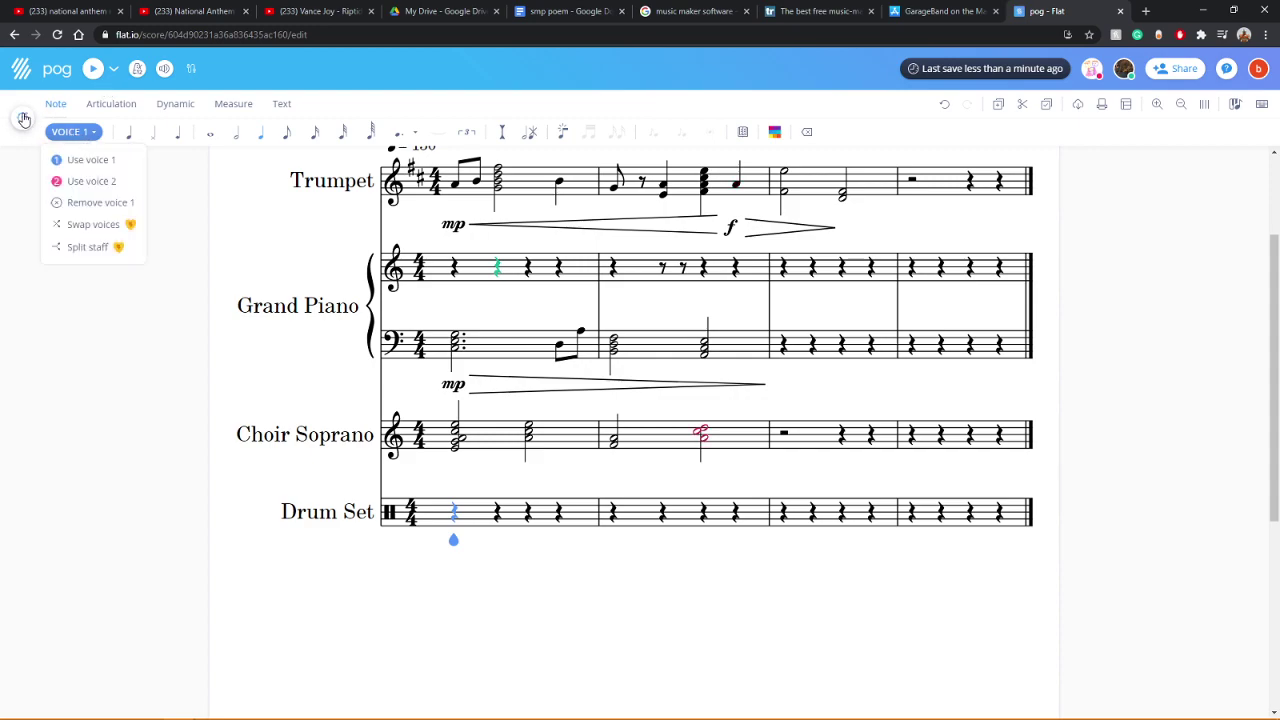
pyautogui.click(24, 119)
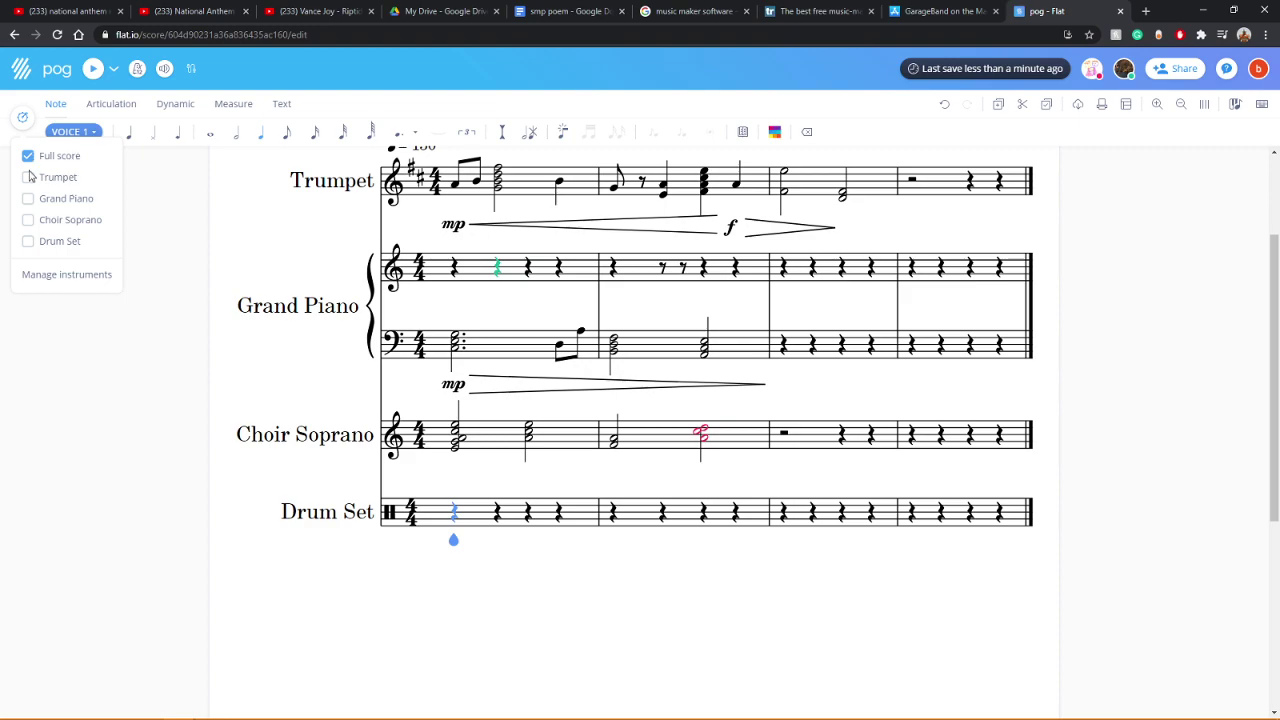
pyautogui.click(28, 177)
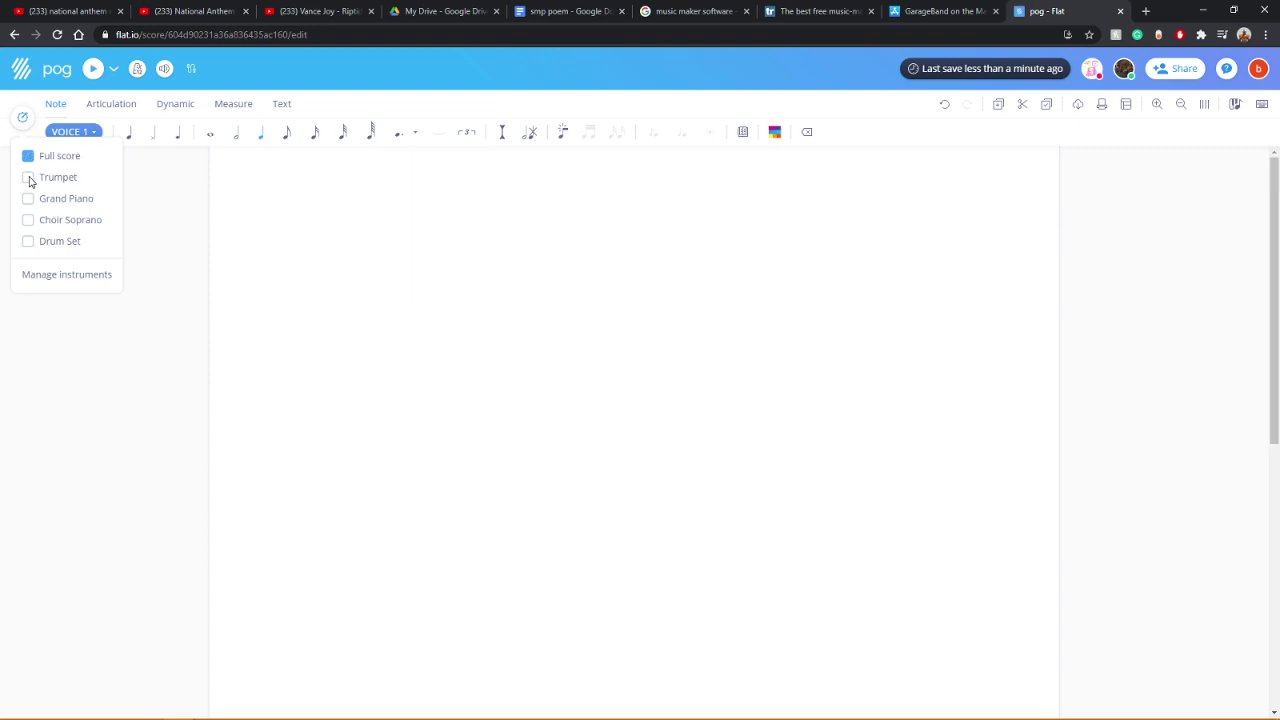
pyautogui.click(93, 68)
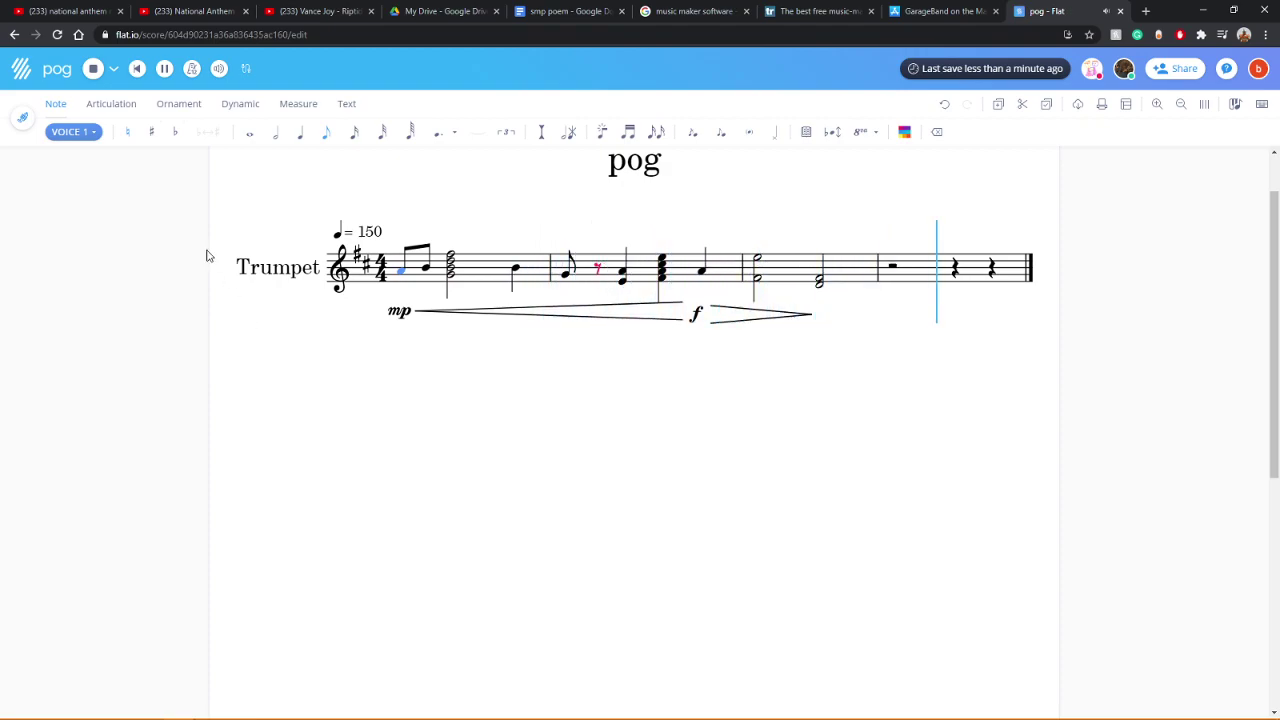
pyautogui.click(91, 70)
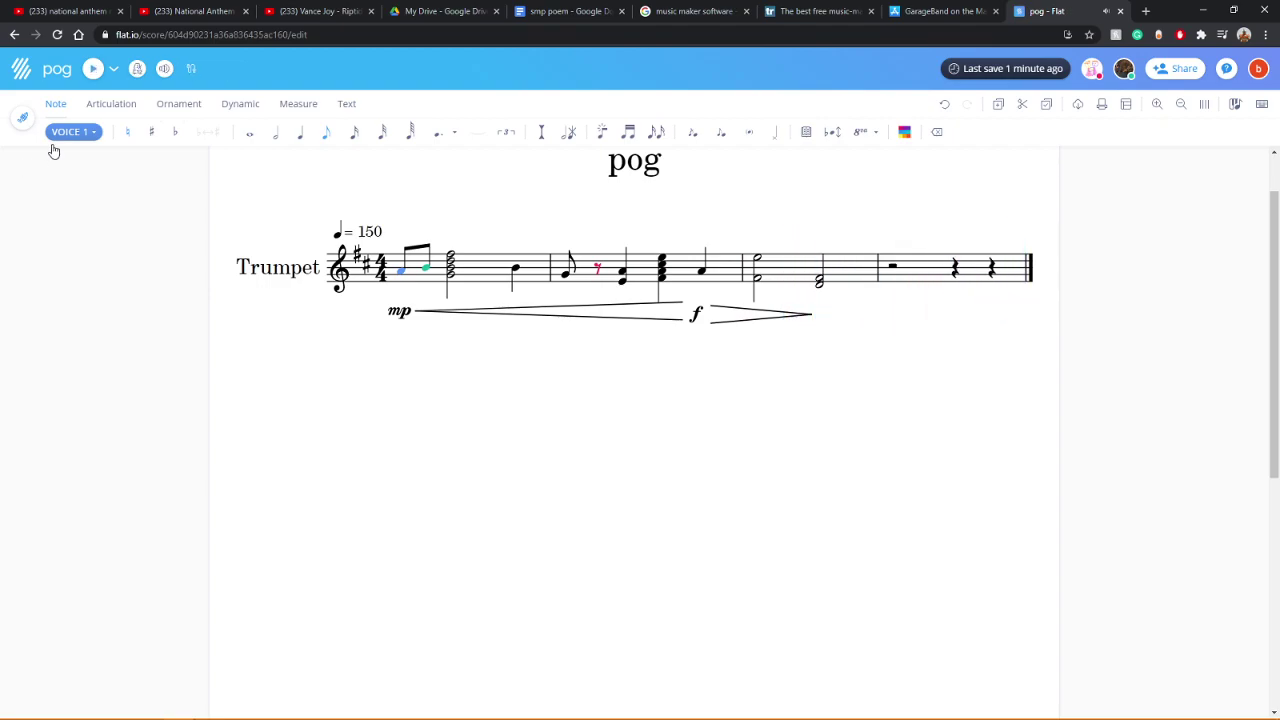
pyautogui.click(24, 128)
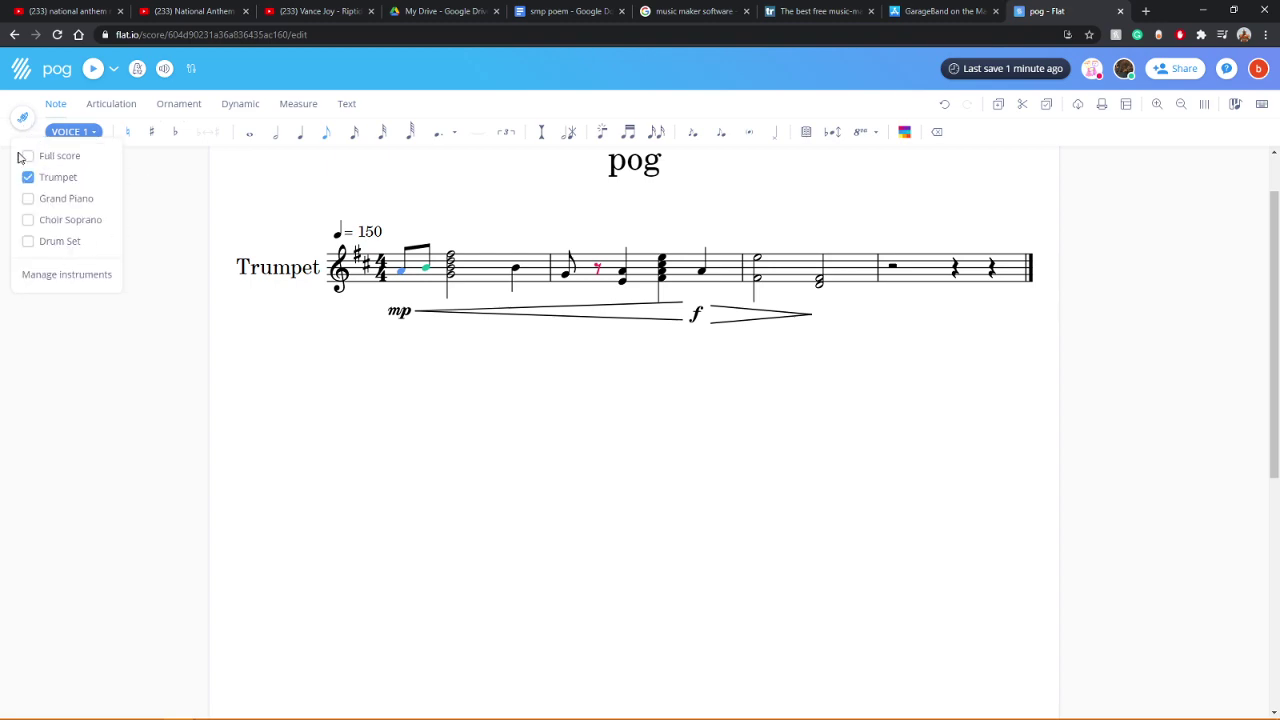
pyautogui.click(20, 156)
pyautogui.click(71, 133)
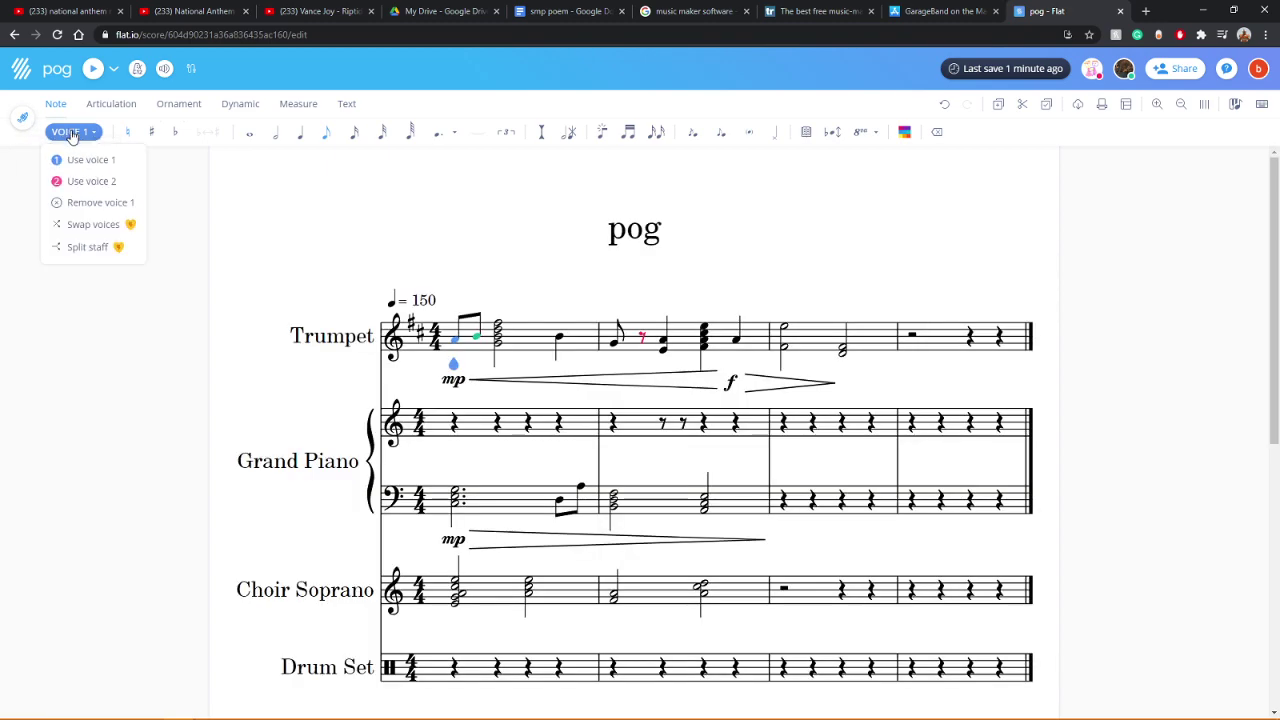
pyautogui.click(112, 303)
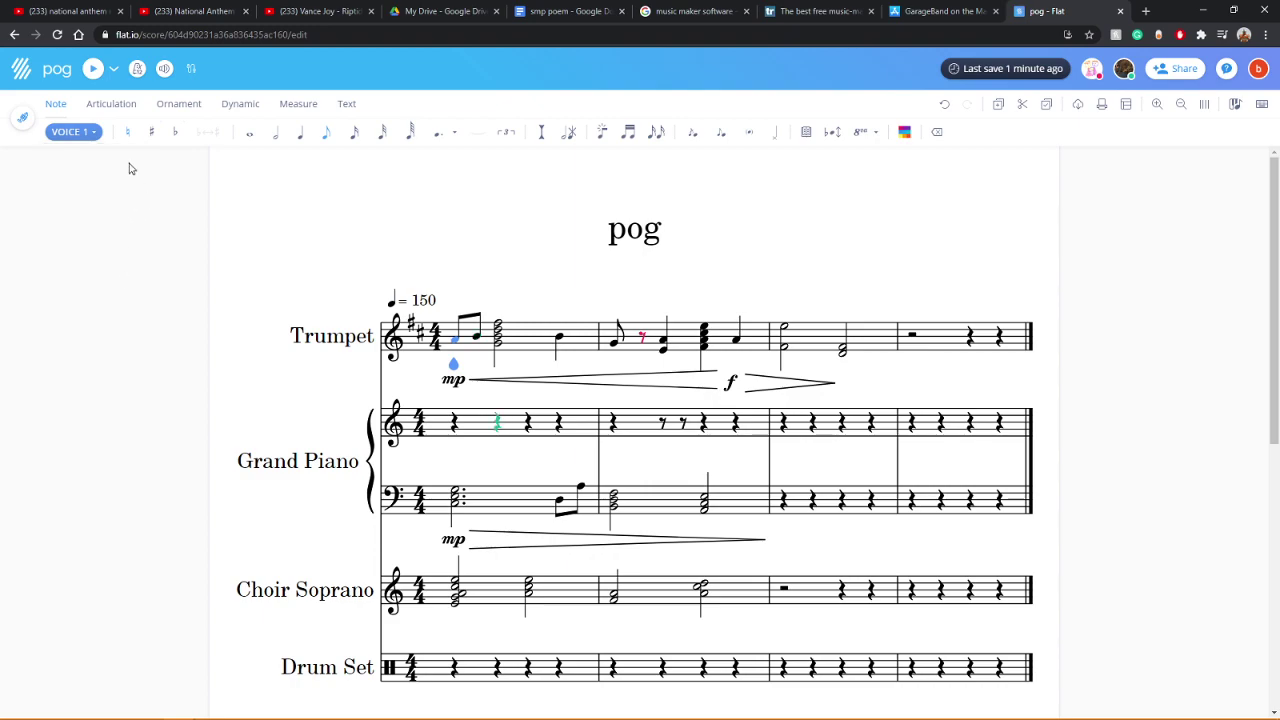
pyautogui.click(182, 105)
pyautogui.click(240, 105)
pyautogui.click(296, 105)
pyautogui.click(349, 106)
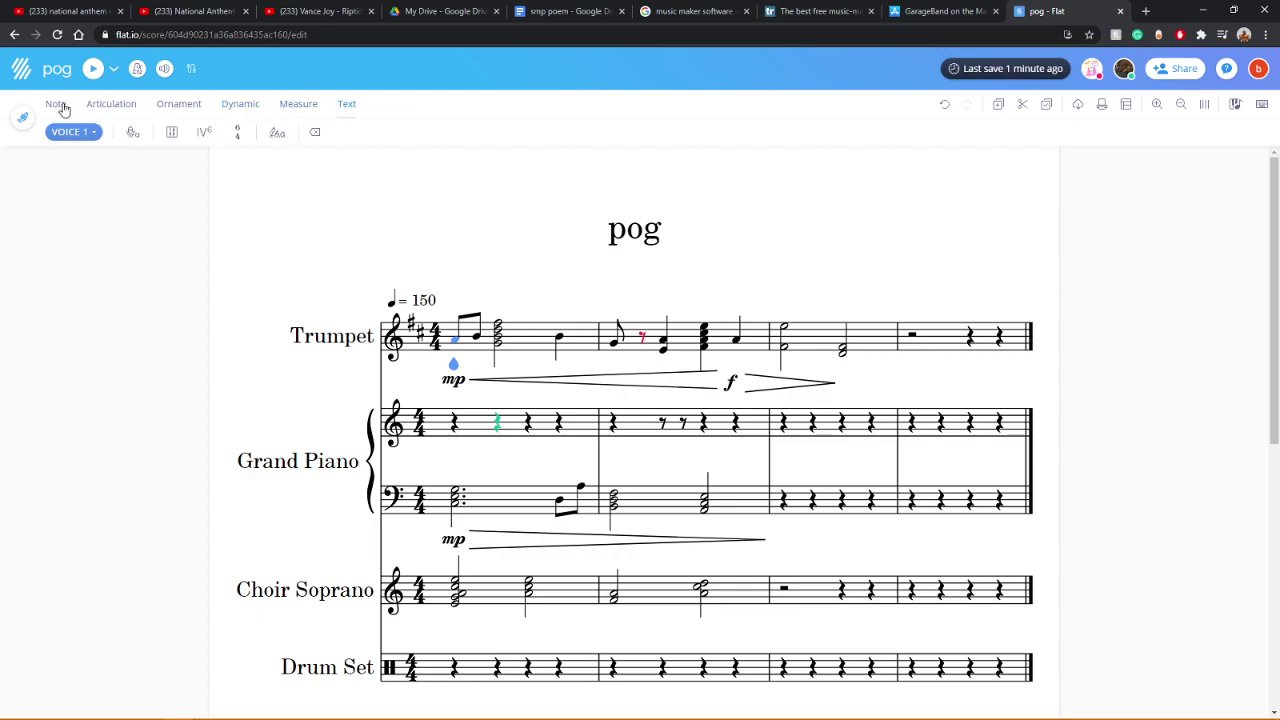
pyautogui.click(60, 106)
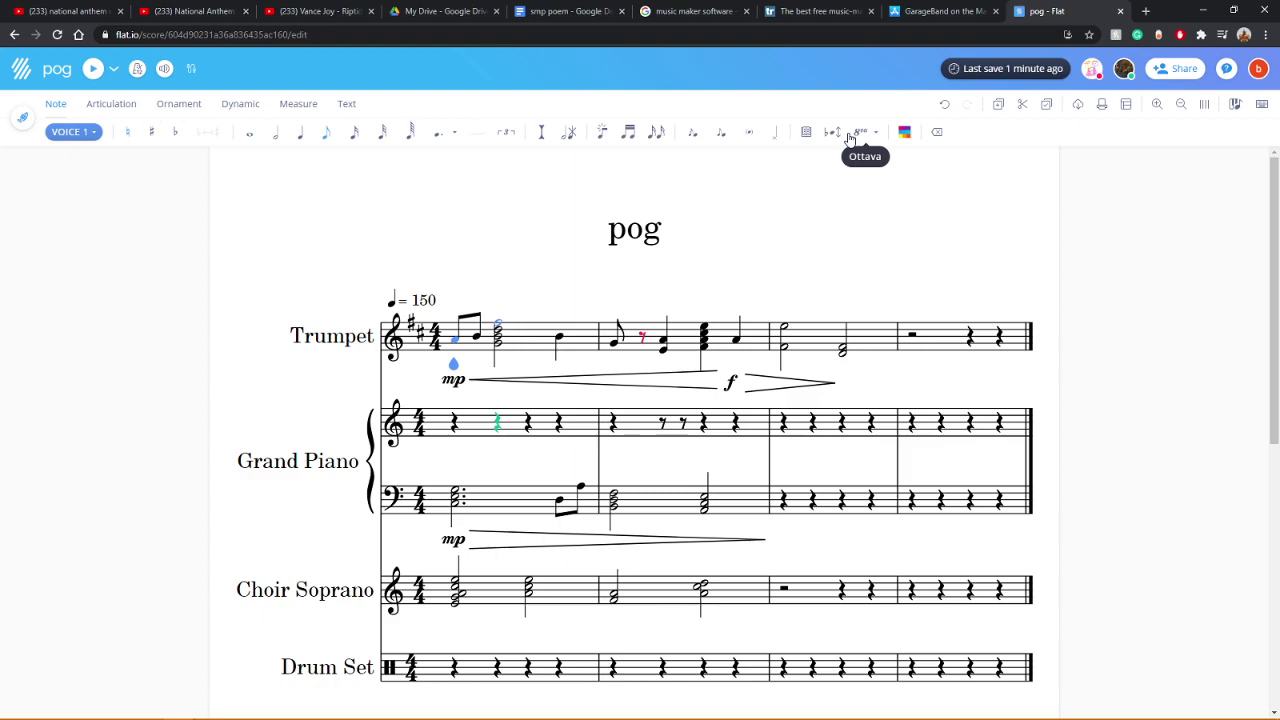
# Step: Lower the Trumpet slider in the volume mixer, save the mix, and play it back
pyautogui.click(165, 69)
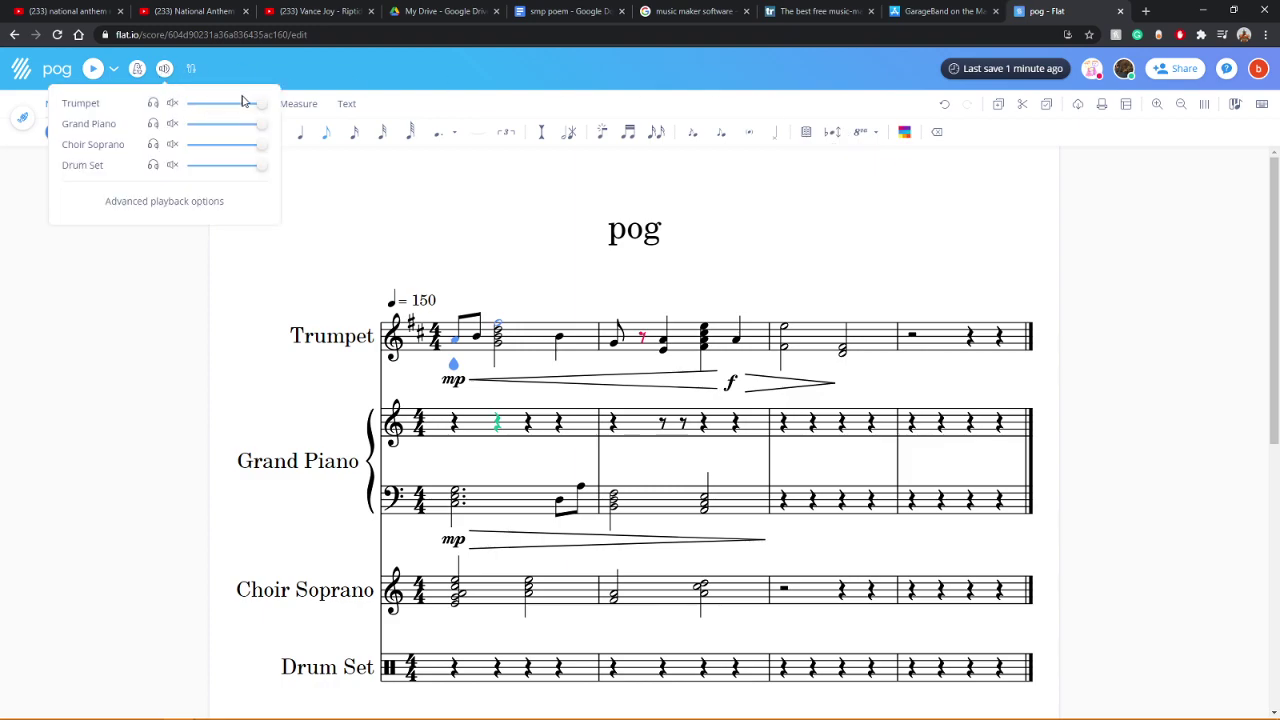
pyautogui.moveTo(259, 104); pyautogui.dragTo(230, 108)
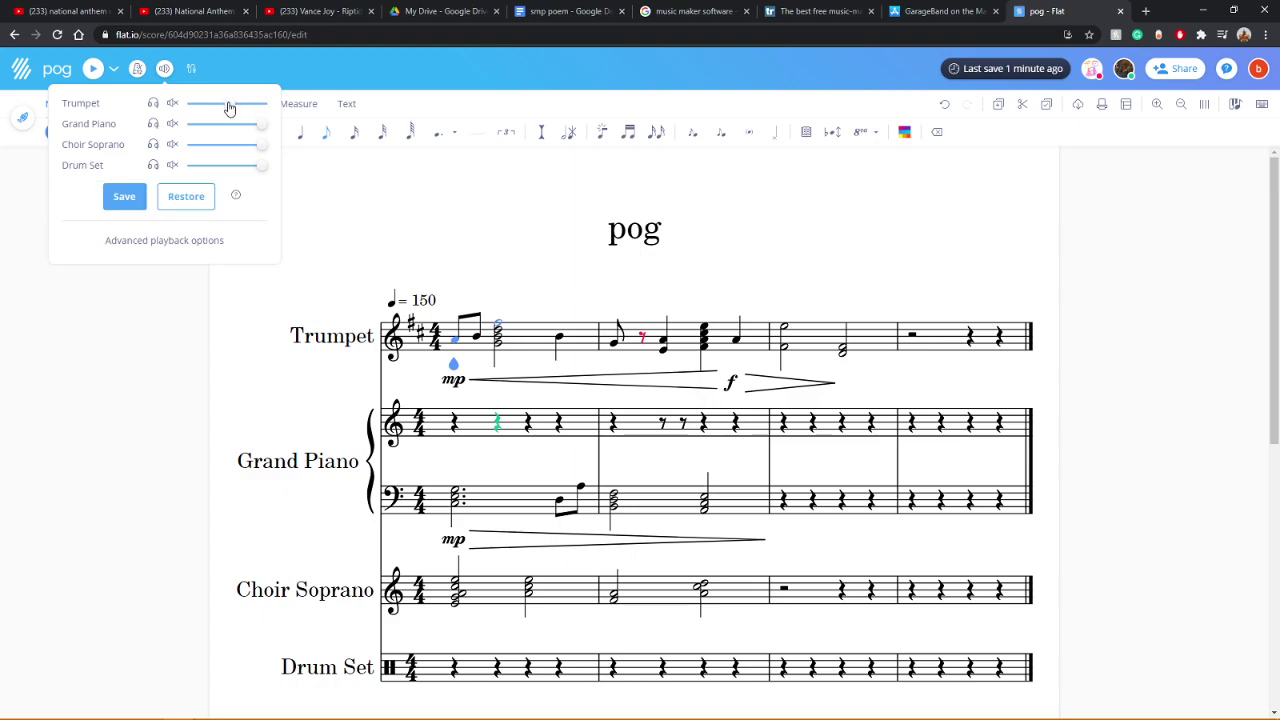
pyautogui.click(128, 199)
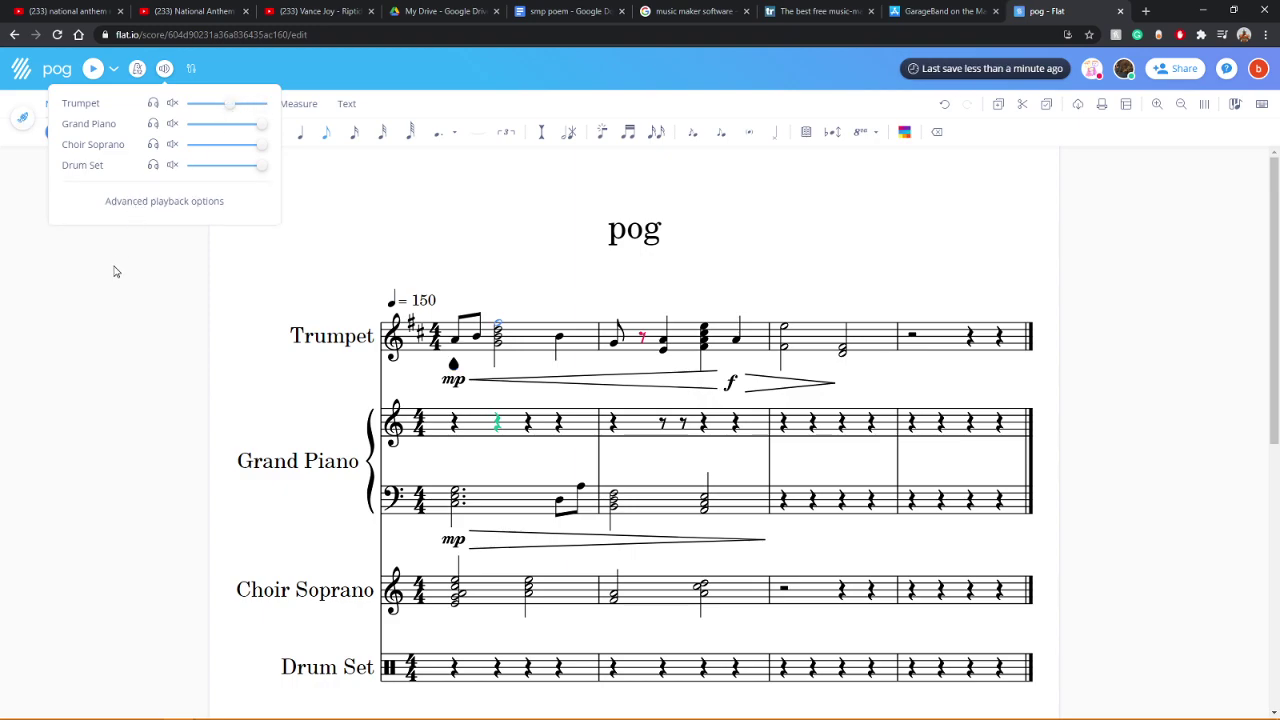
pyautogui.click(93, 68)
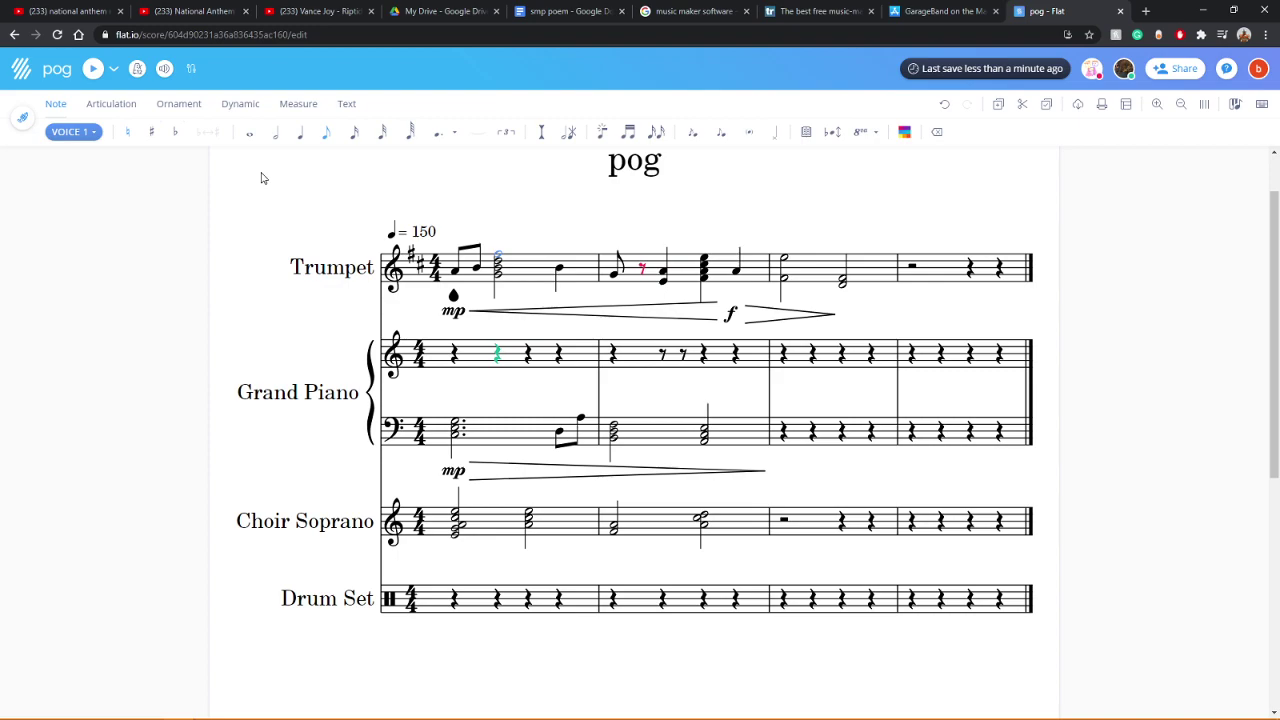
# Step: Lower the Grand Piano and Drum Set volumes in the mixer, save, and play
pyautogui.click(164, 69)
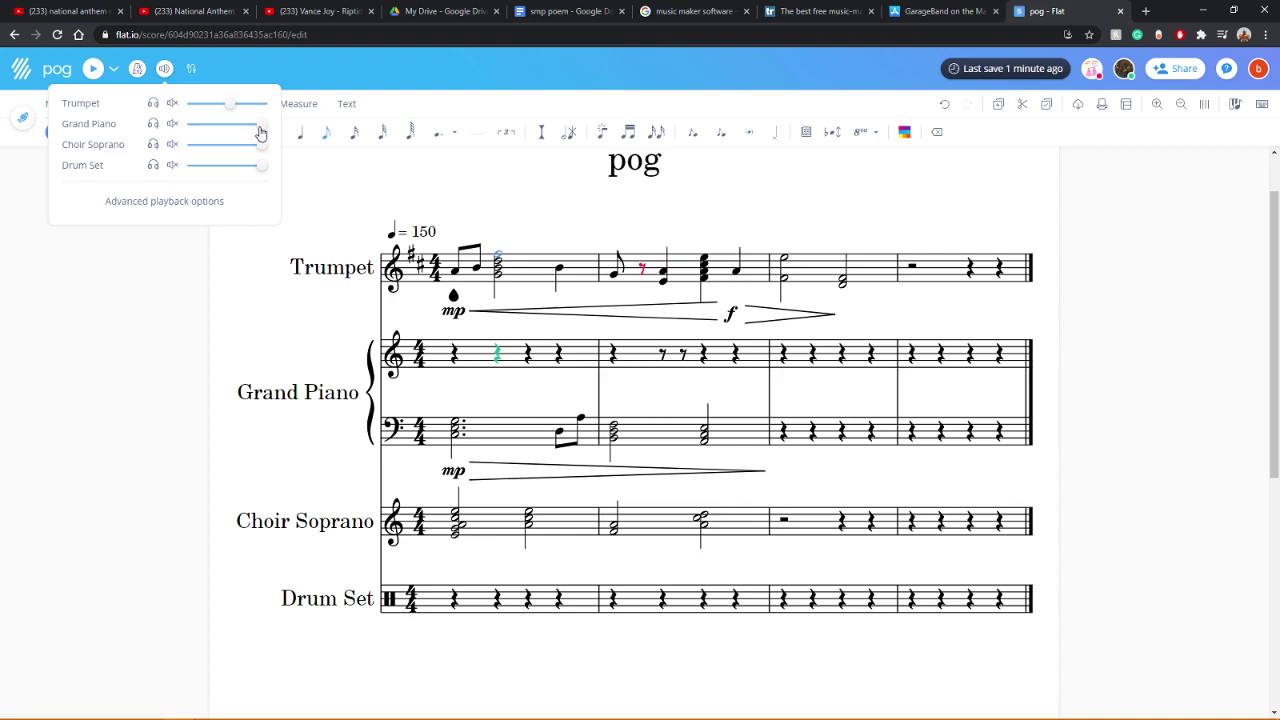
pyautogui.moveTo(260, 130); pyautogui.dragTo(231, 166)
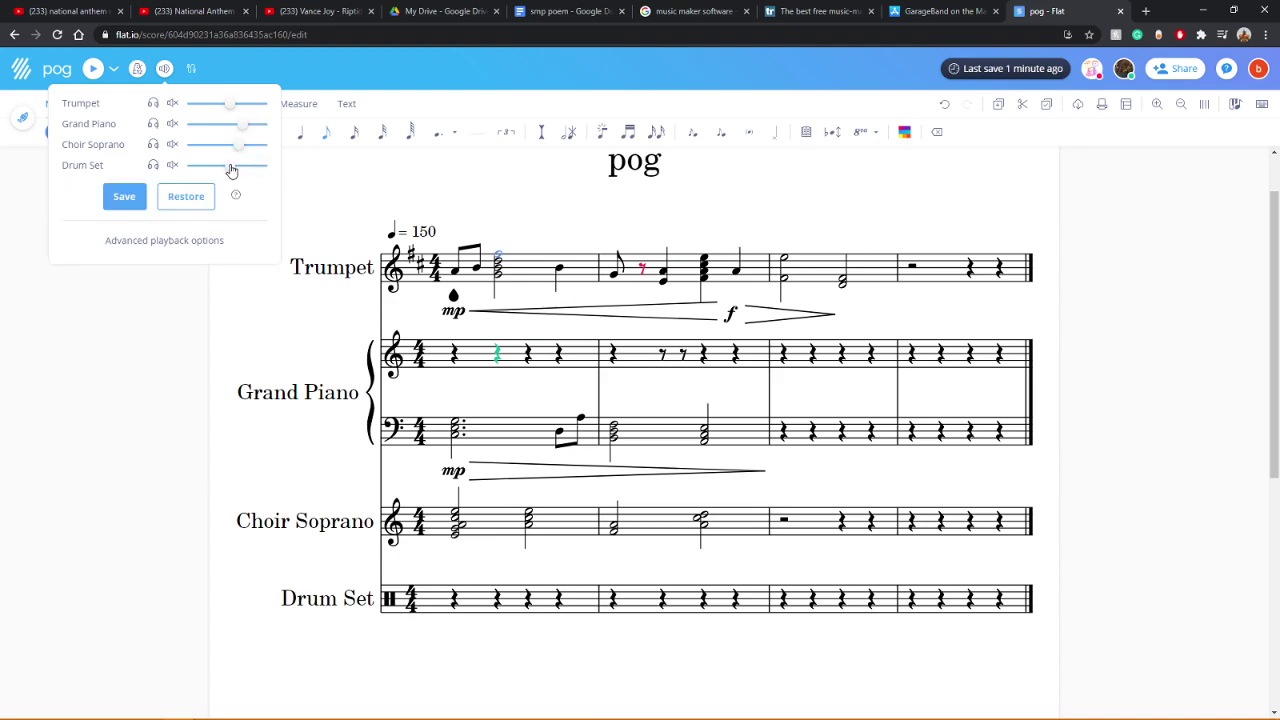
pyautogui.click(124, 197)
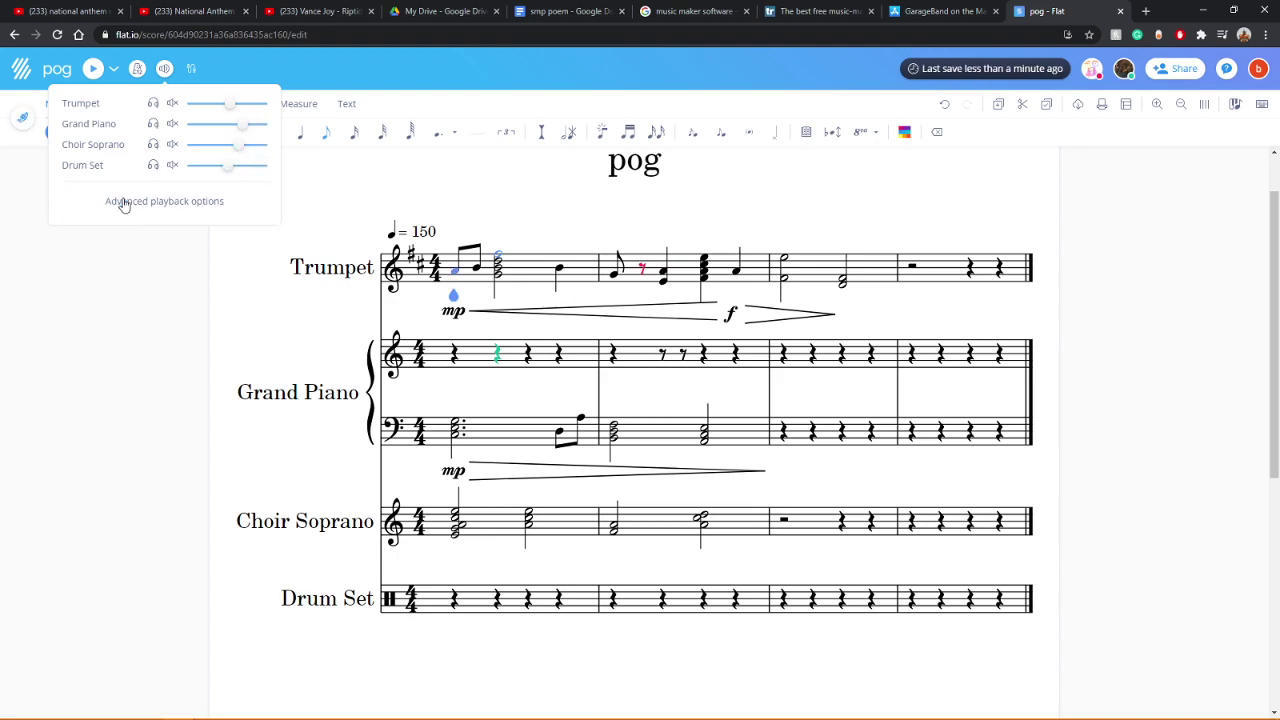
pyautogui.click(93, 70)
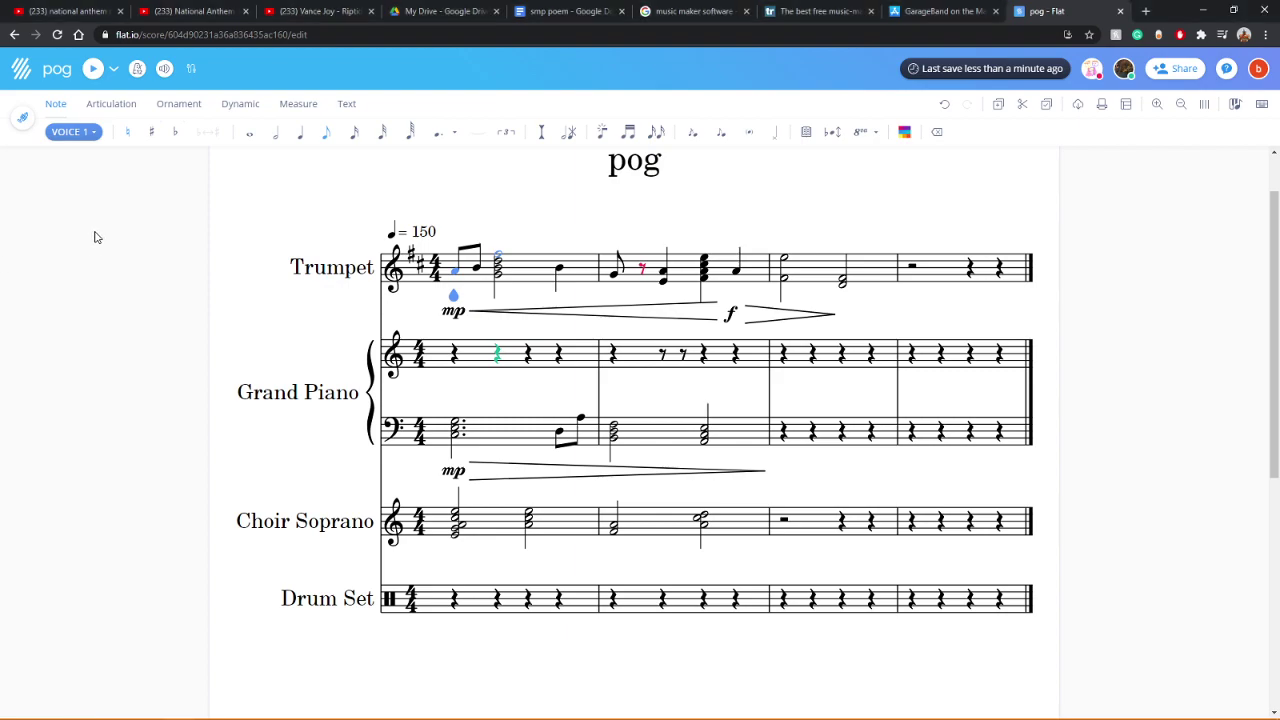
# Step: Raise Choir Soprano to maximum volume, save the mix, replay, and select its measure-3 half rest
pyautogui.click(164, 68)
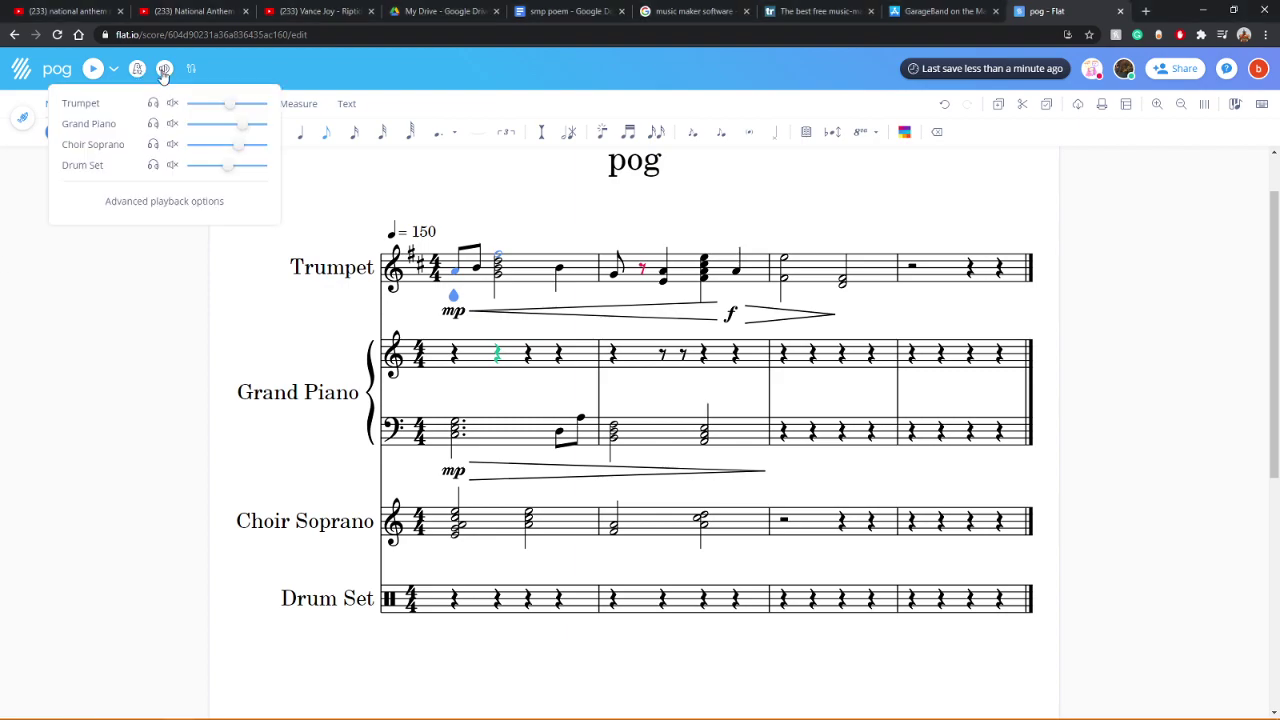
pyautogui.moveTo(240, 150); pyautogui.dragTo(294, 156)
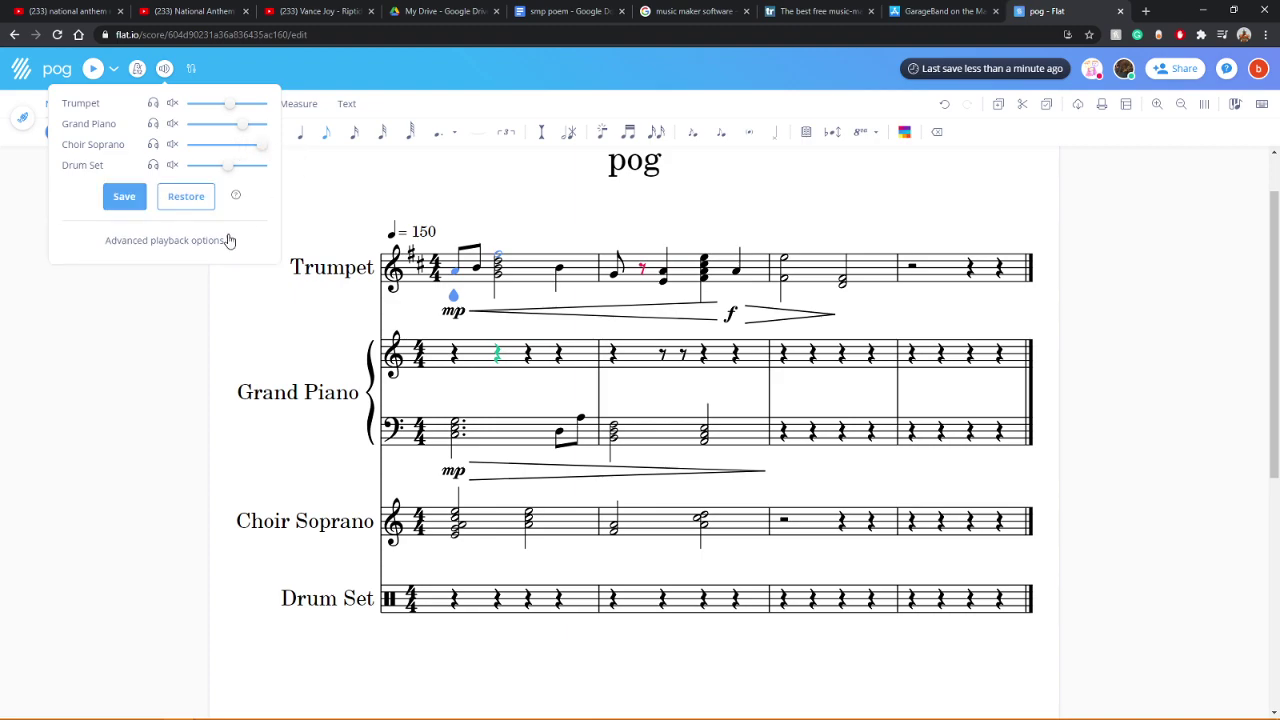
pyautogui.click(125, 198)
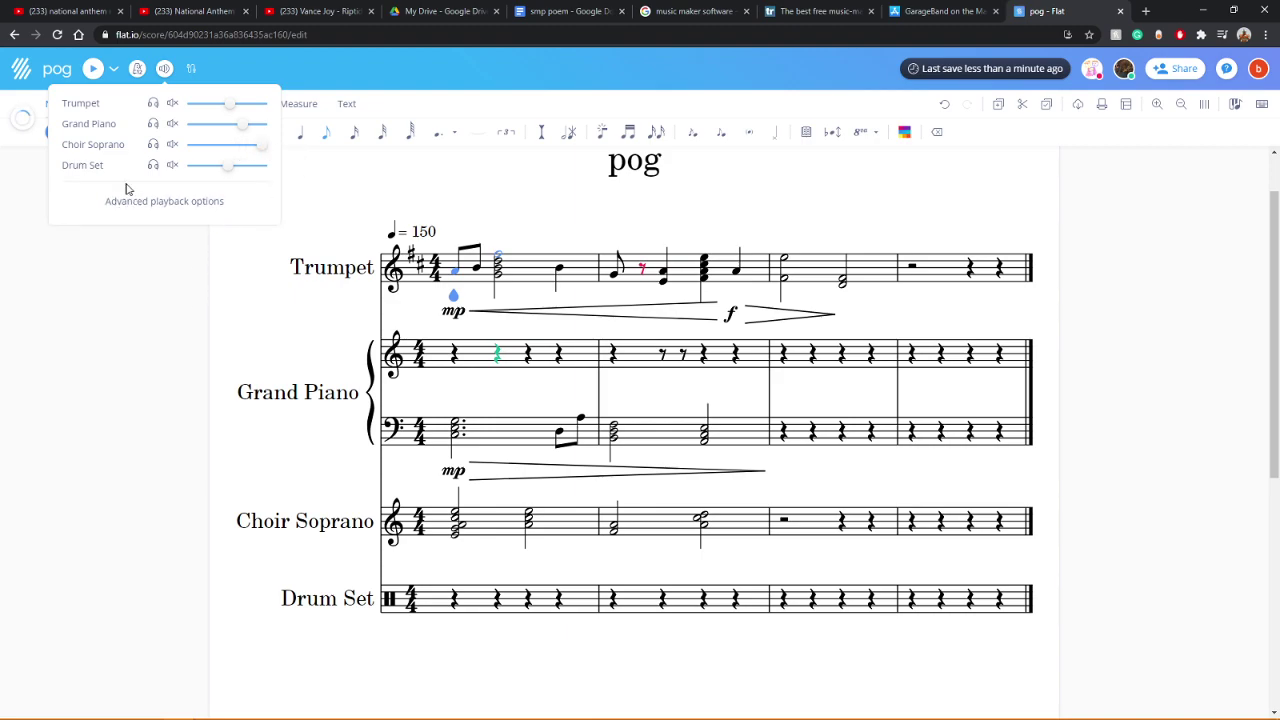
pyautogui.click(92, 68)
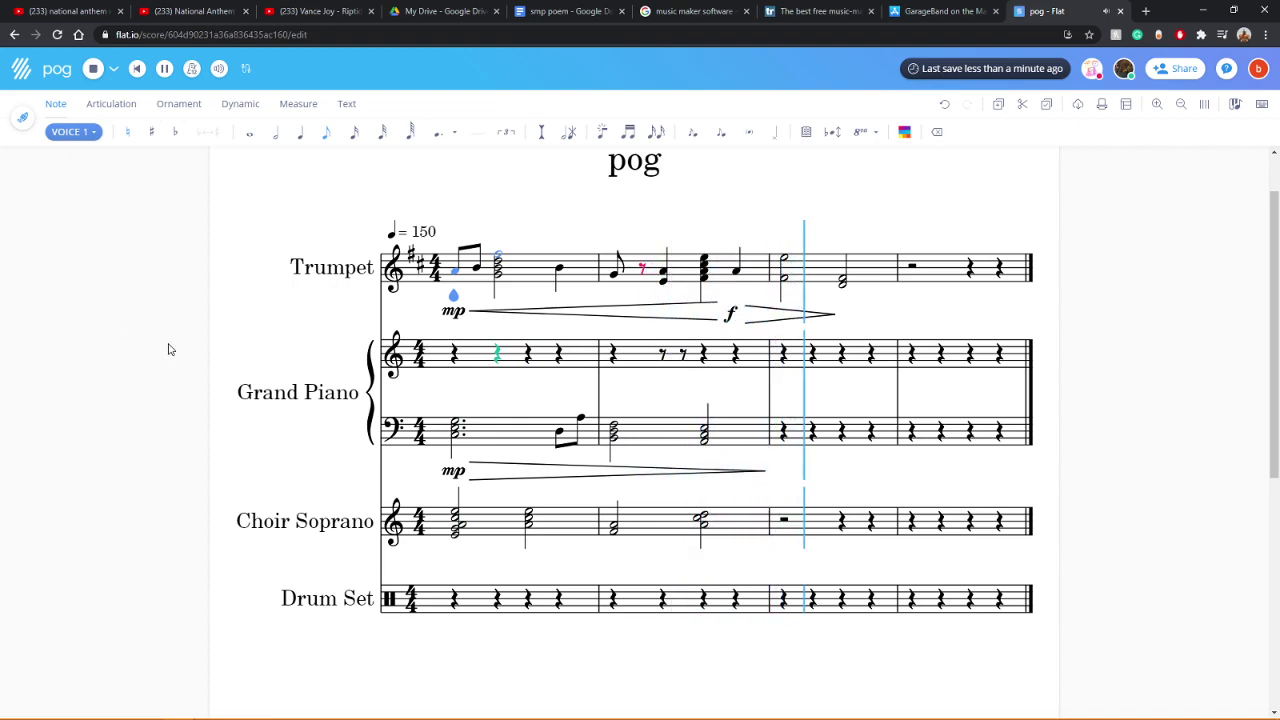
pyautogui.click(784, 522)
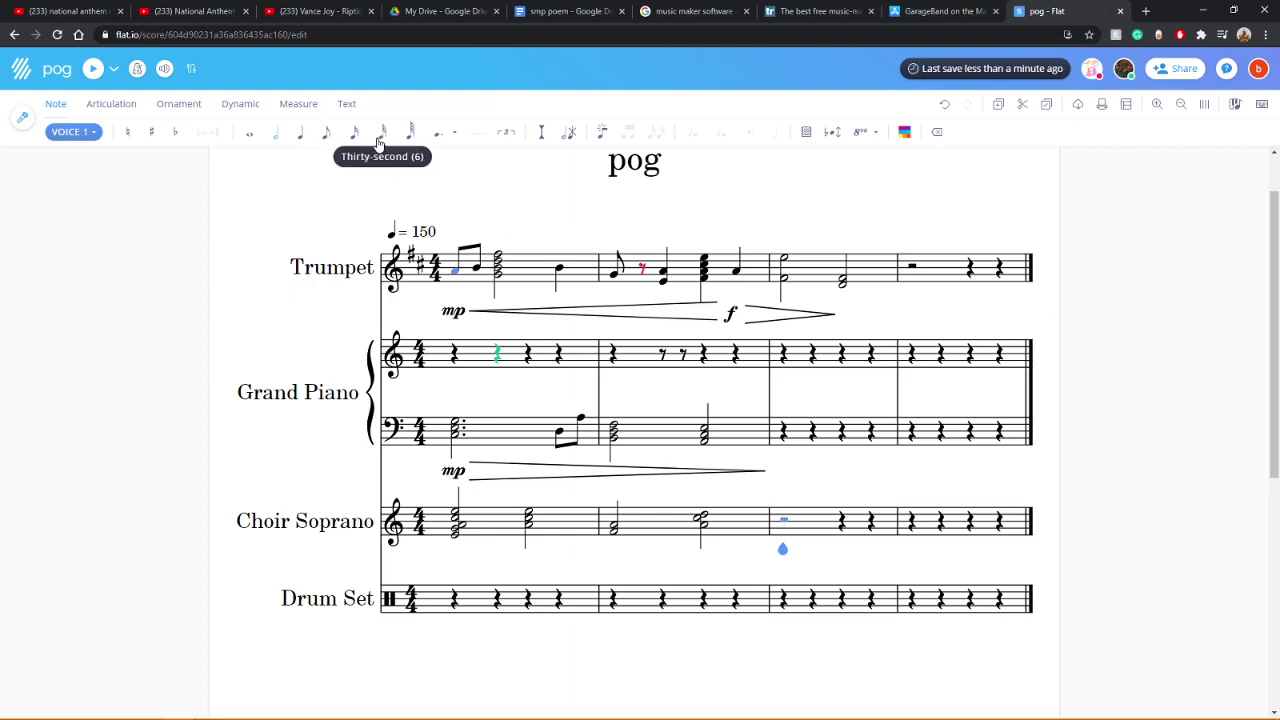
# Step: Enter a rising run of sixty-fourth notes in Choir Soprano measure 3
pyautogui.click(410, 138)
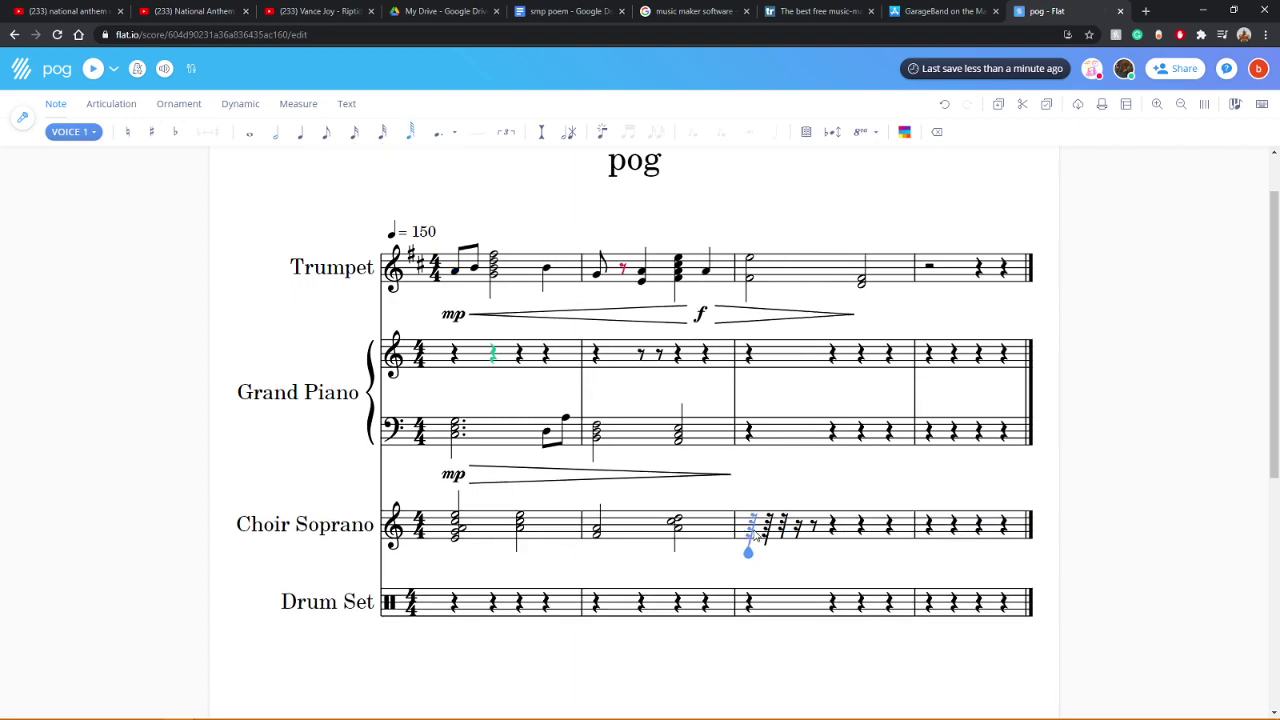
pyautogui.click(750, 526)
pyautogui.click(768, 526)
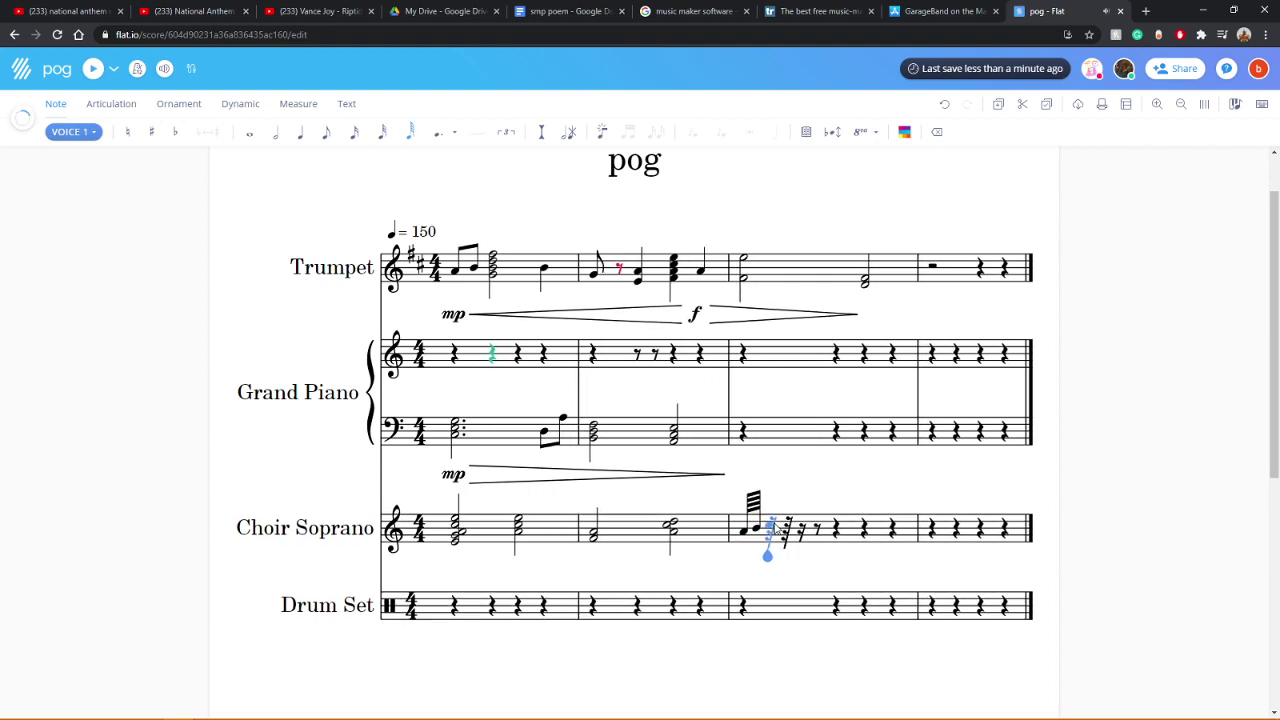
pyautogui.click(769, 517)
pyautogui.click(787, 540)
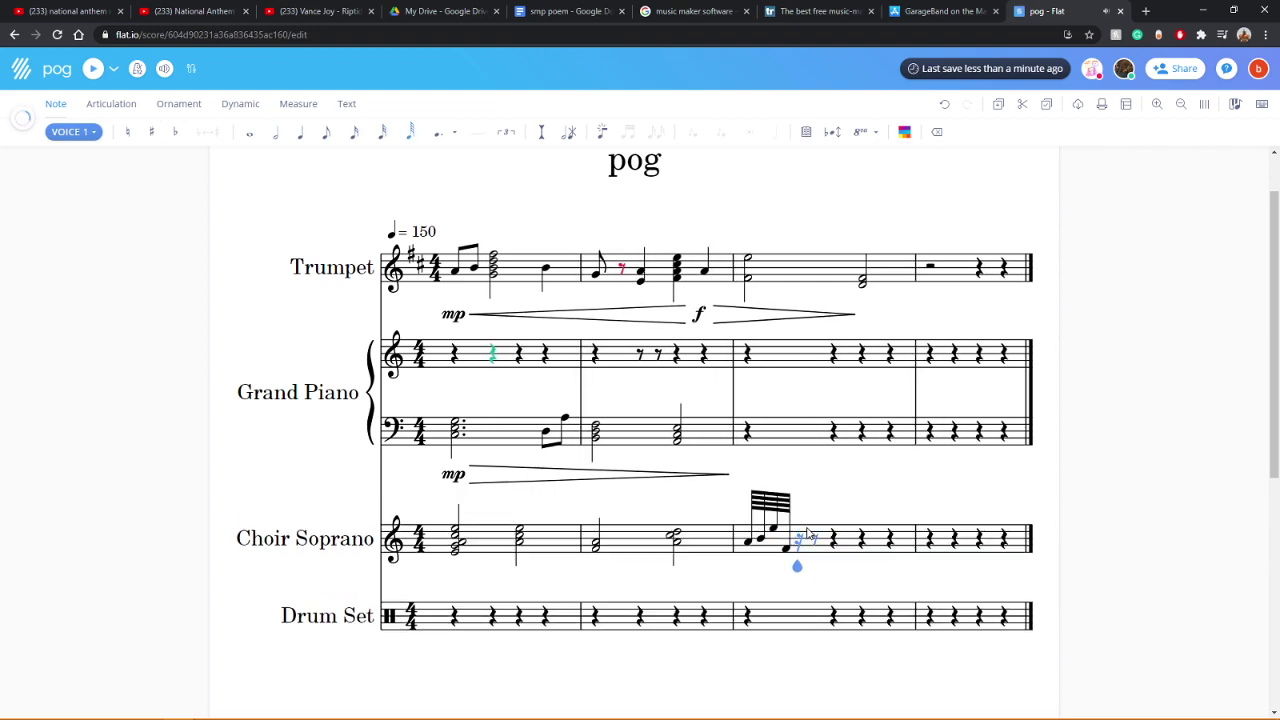
pyautogui.click(783, 536)
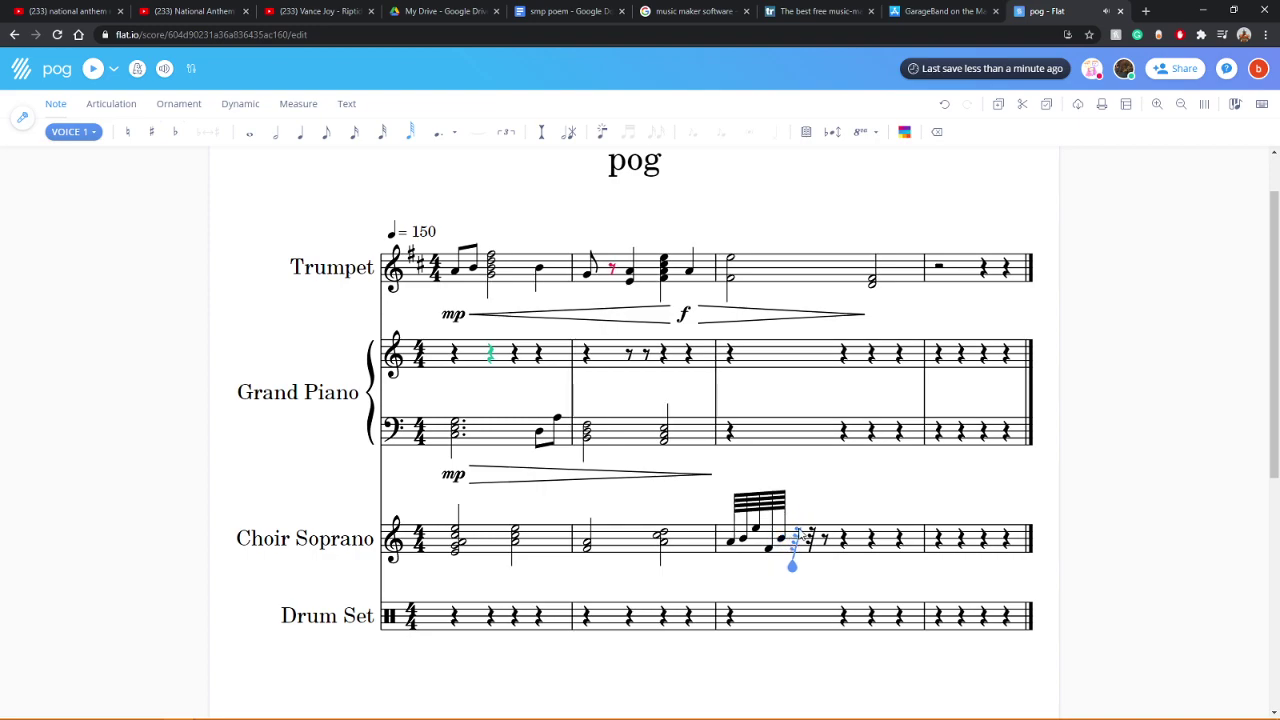
pyautogui.click(796, 530)
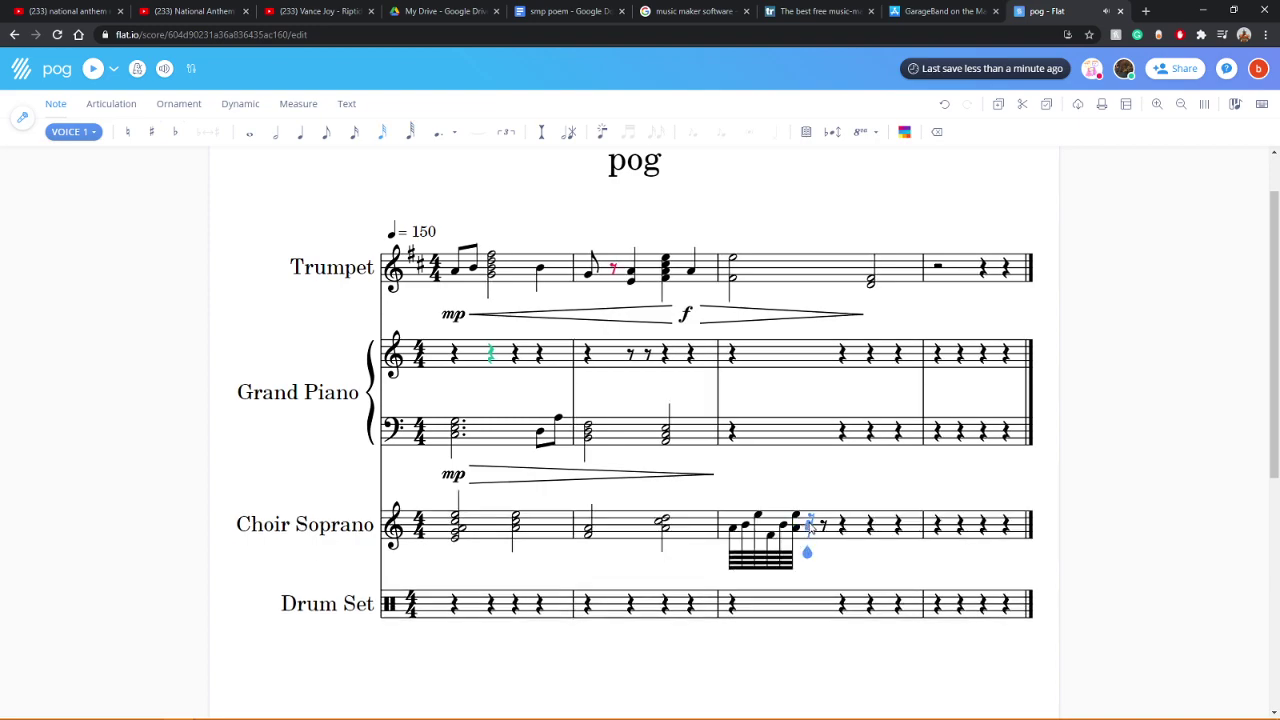
pyautogui.click(807, 516)
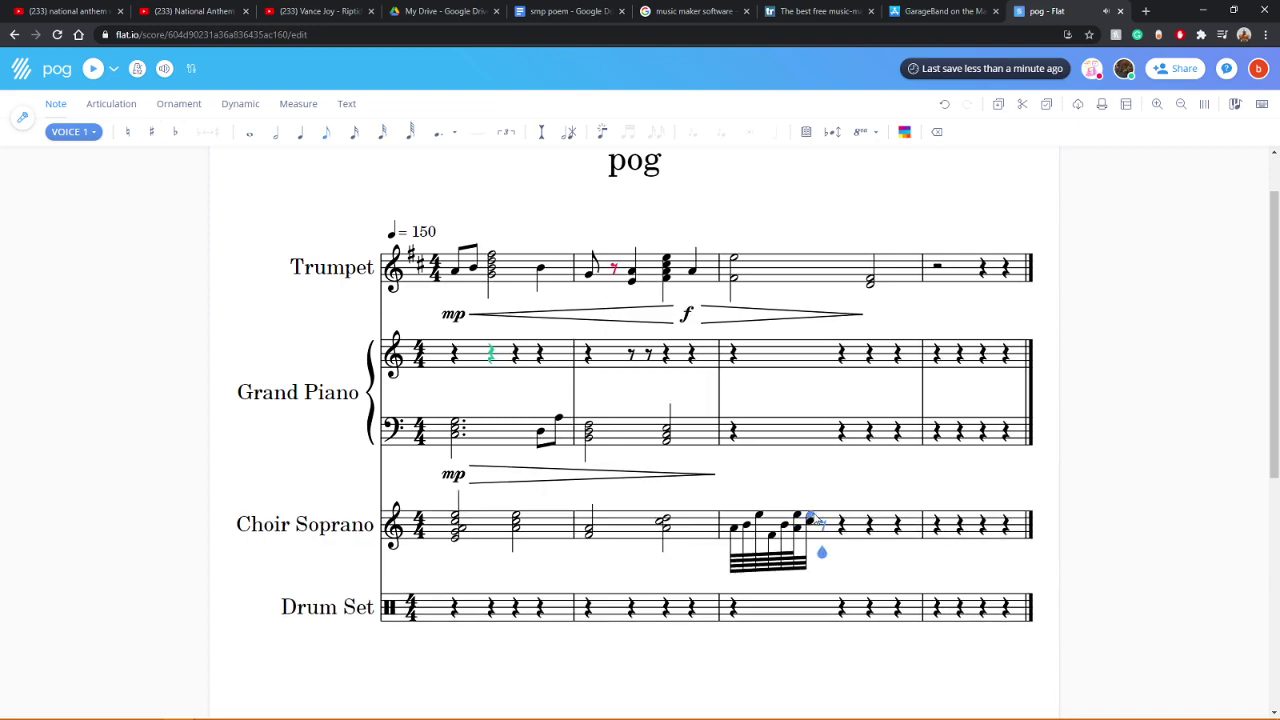
pyautogui.click(822, 502)
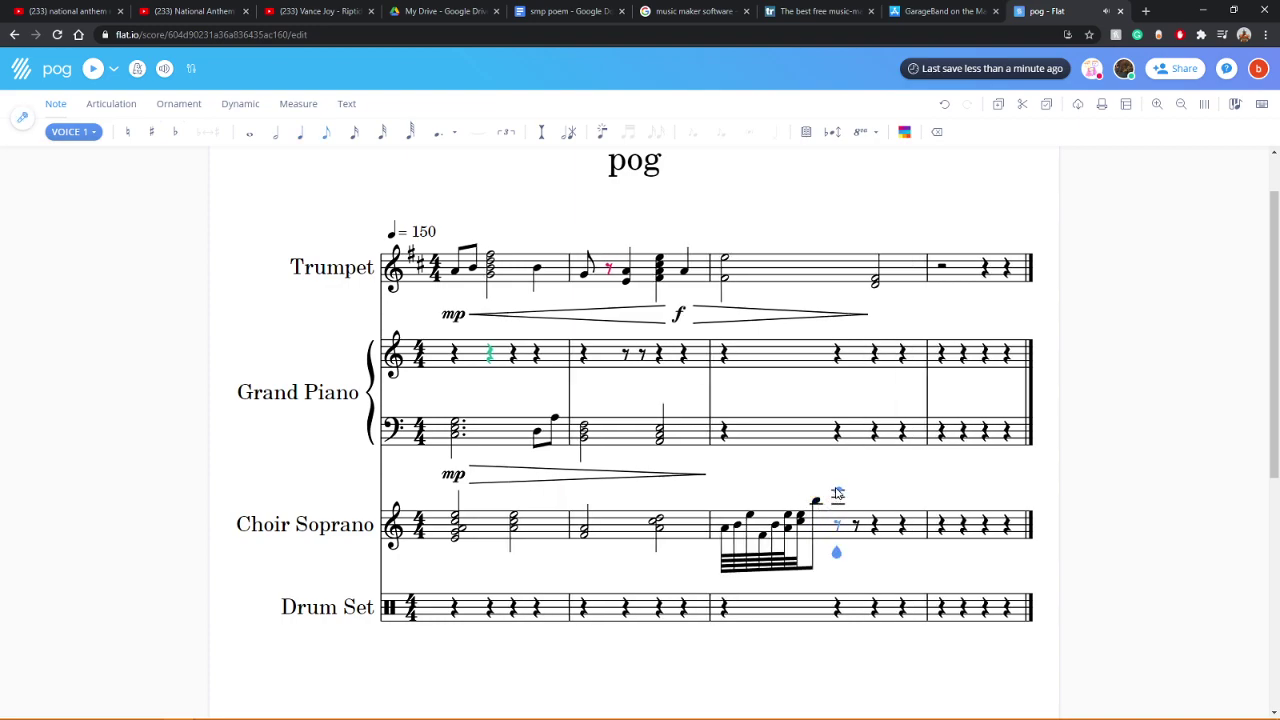
# Step: Add two high eighth notes and a chord, shorten the chord to a sixty-fourth, and add more sixty-fourths
pyautogui.click(843, 497)
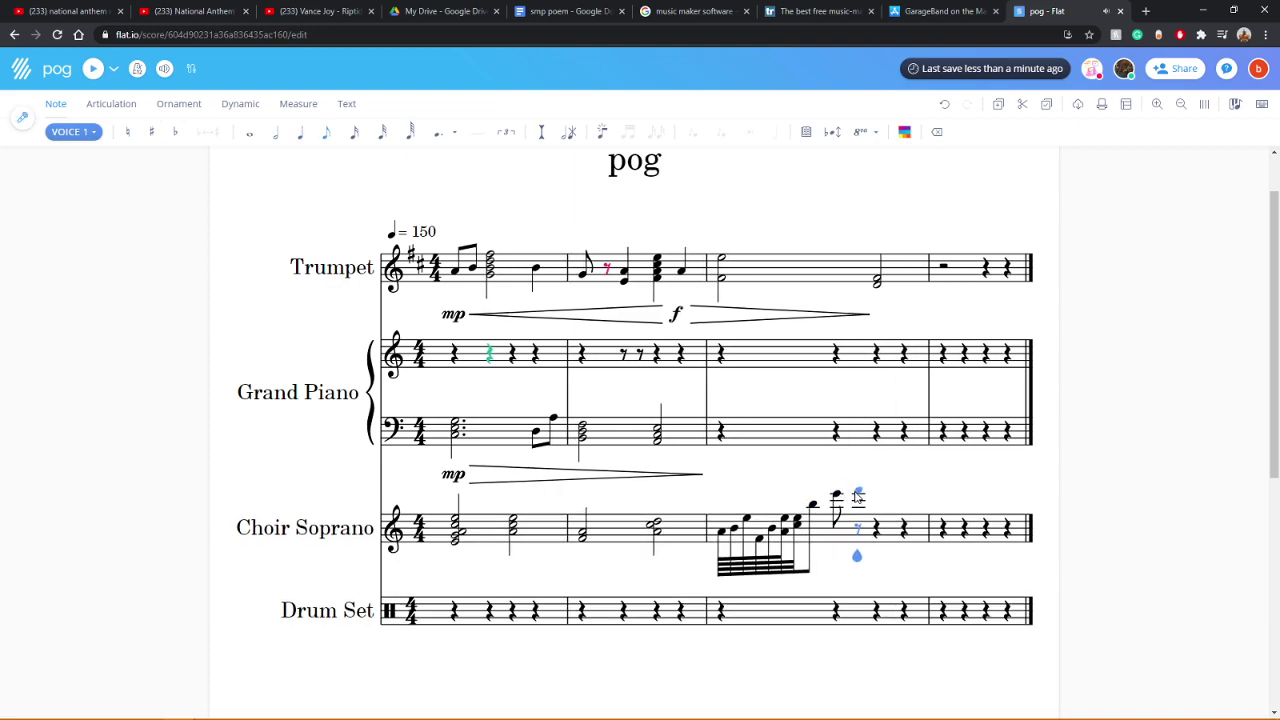
pyautogui.click(860, 497)
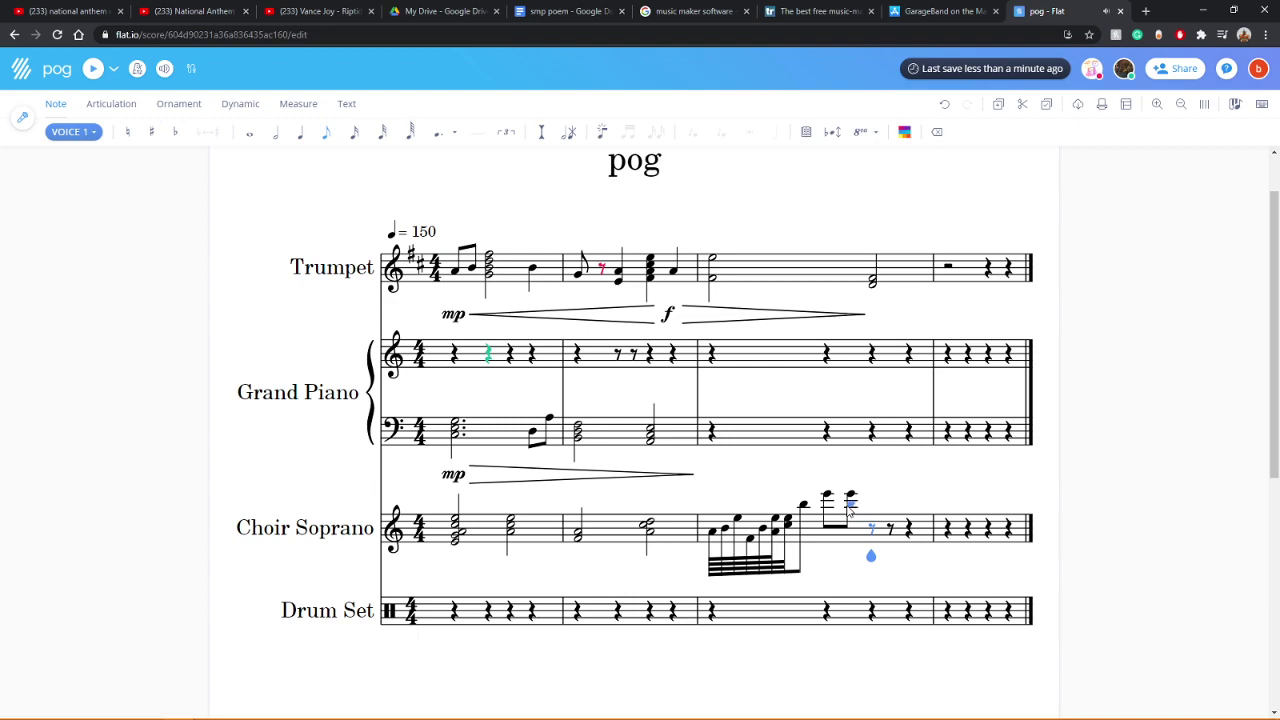
pyautogui.click(828, 512)
pyautogui.click(828, 514)
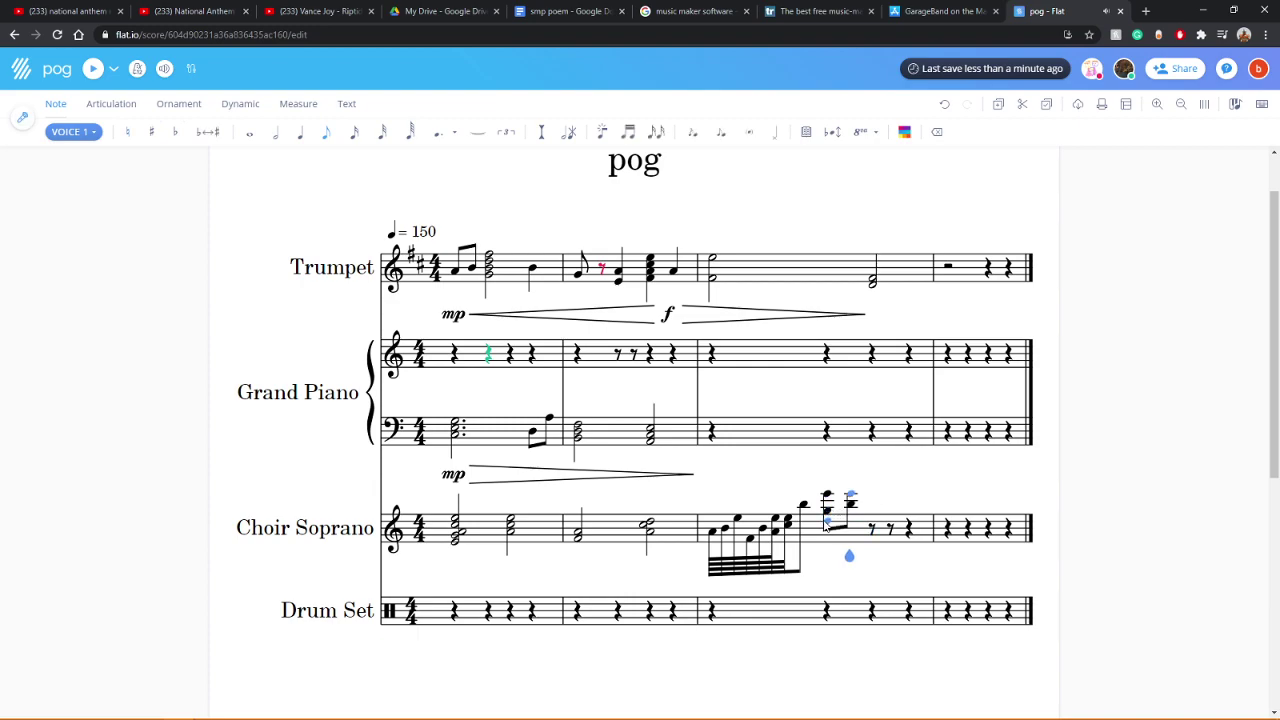
pyautogui.press('Left')
pyautogui.click(410, 131)
pyautogui.press('Right')
pyautogui.press('c')
pyautogui.press('c')
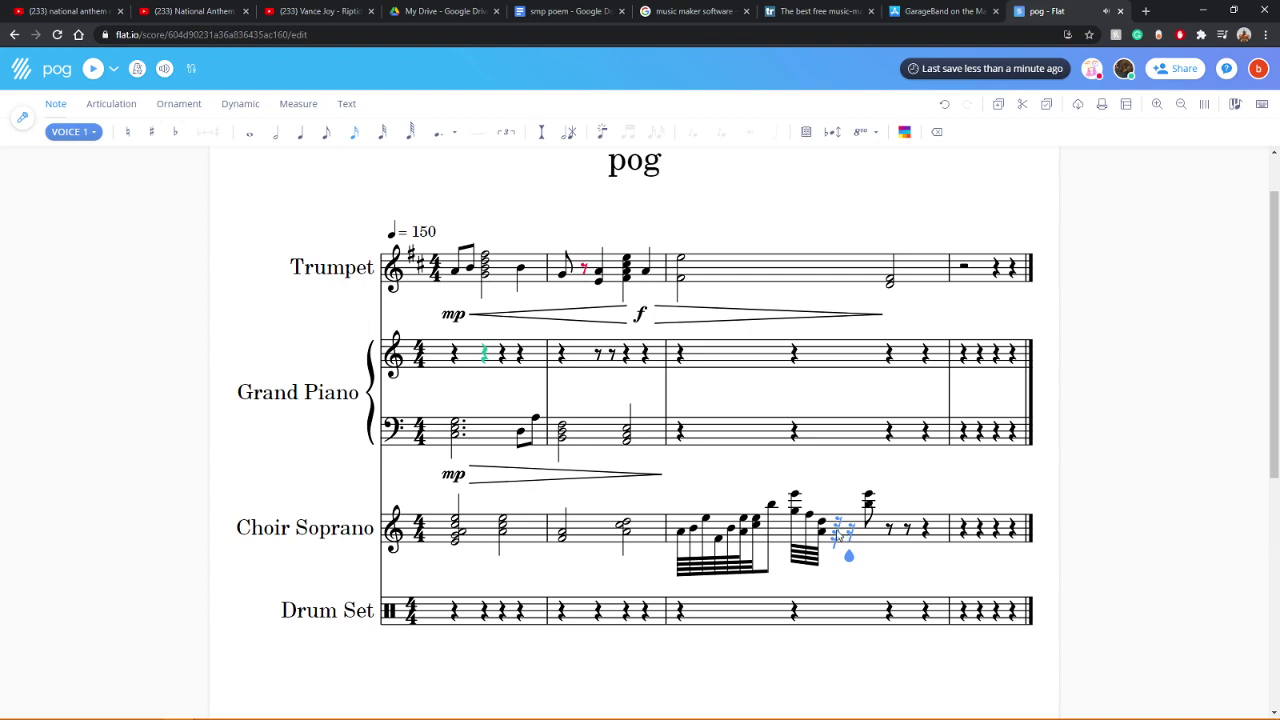
pyautogui.press('c')
pyautogui.press('c')
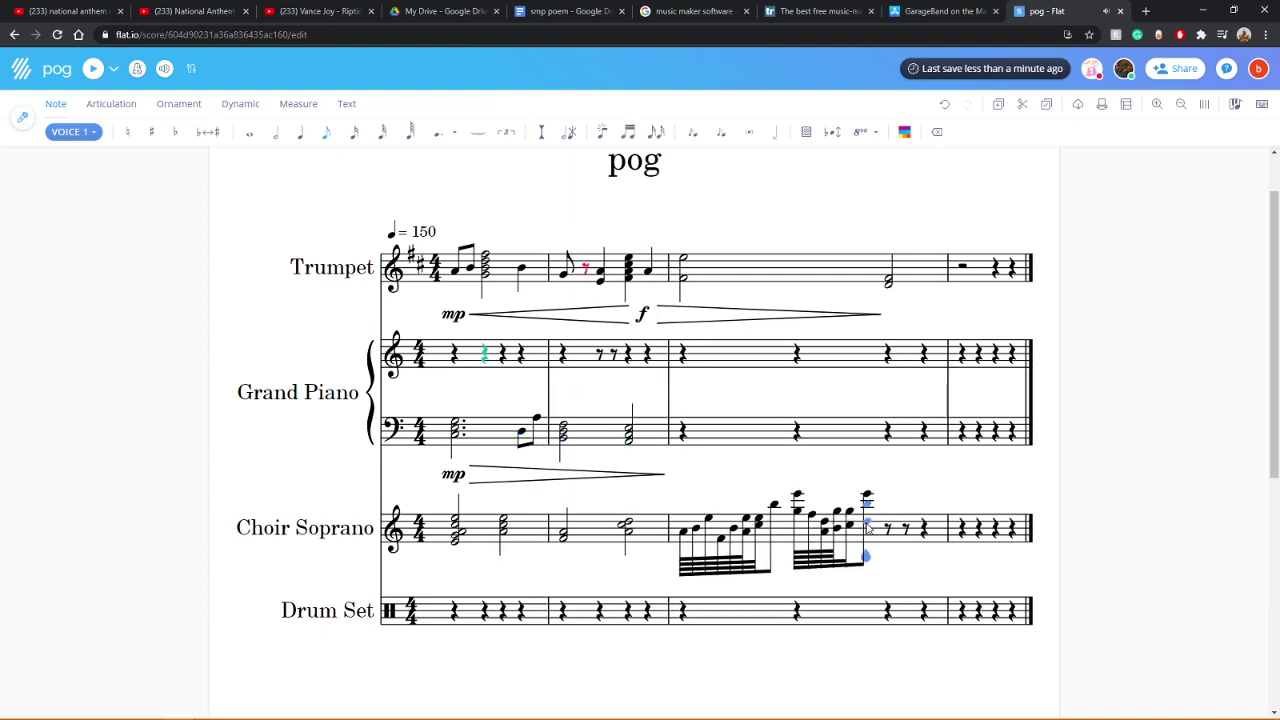
# Step: Play the score from the first chord and select measure 3's first note
pyautogui.click(458, 546)
pyautogui.click(92, 72)
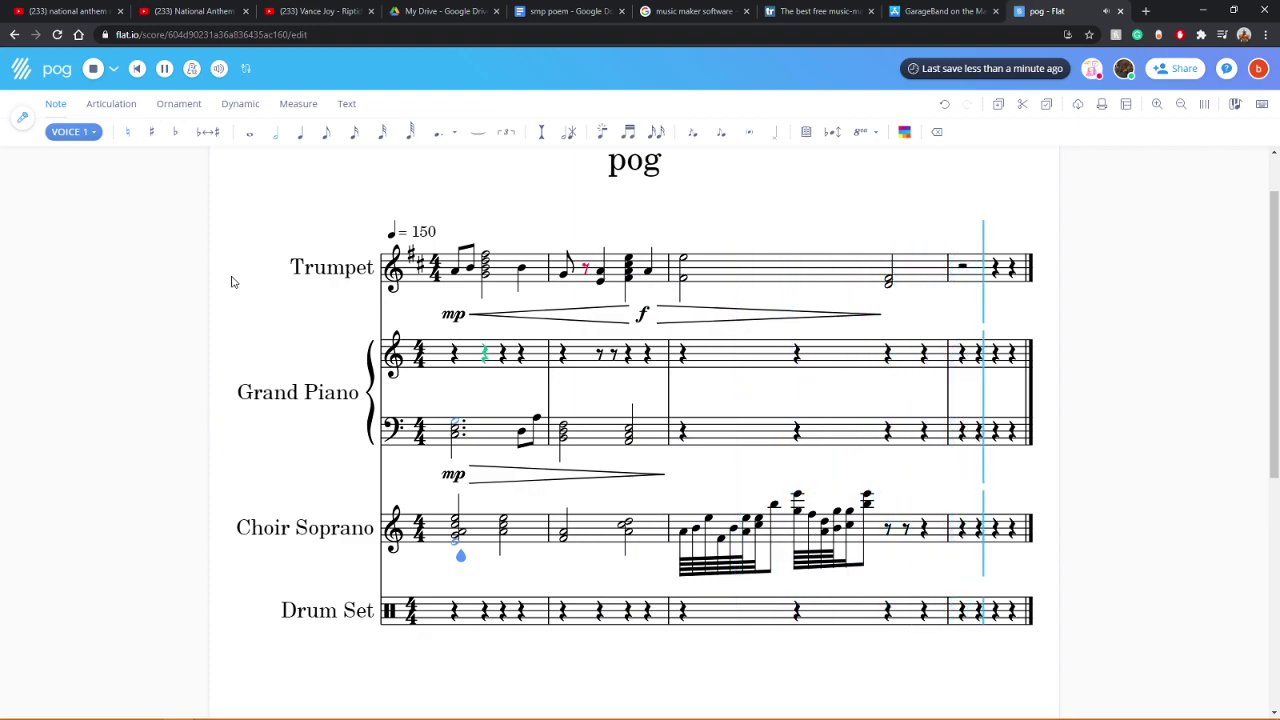
pyautogui.click(685, 540)
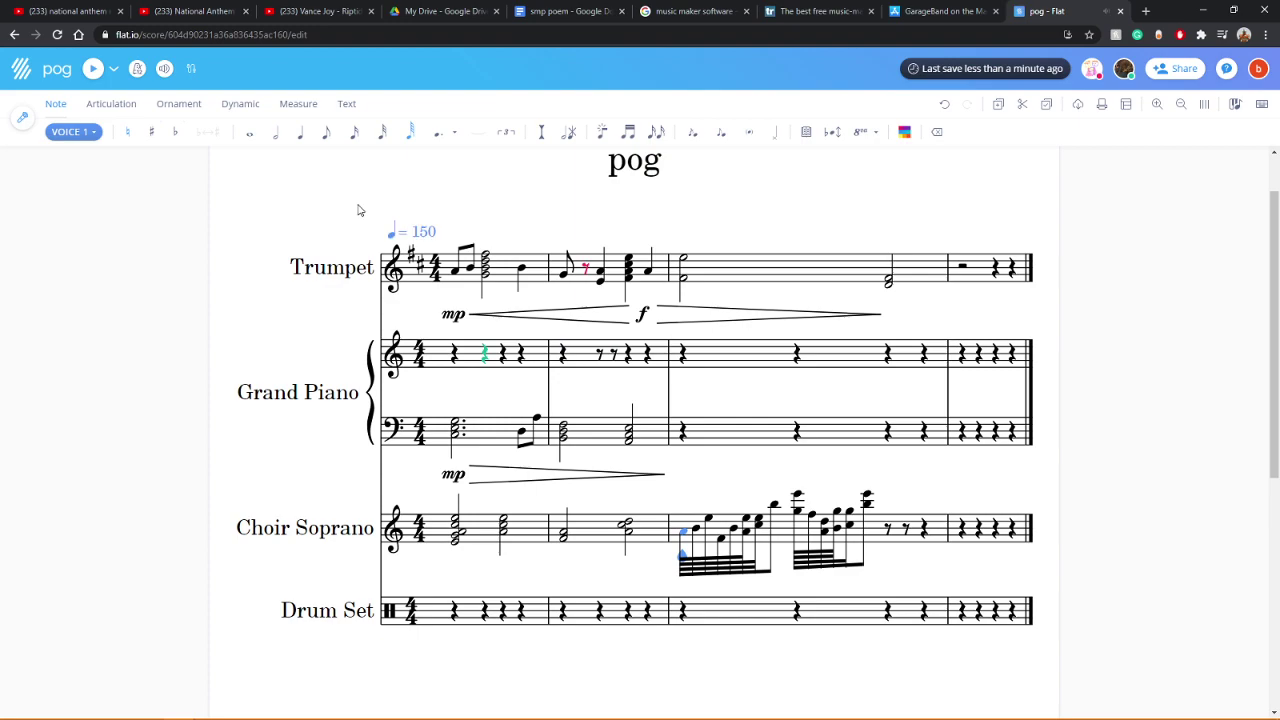
# Step: Convert the Choir Soprano measure-3 sixteenths into eighth notes
pyautogui.click(326, 134)
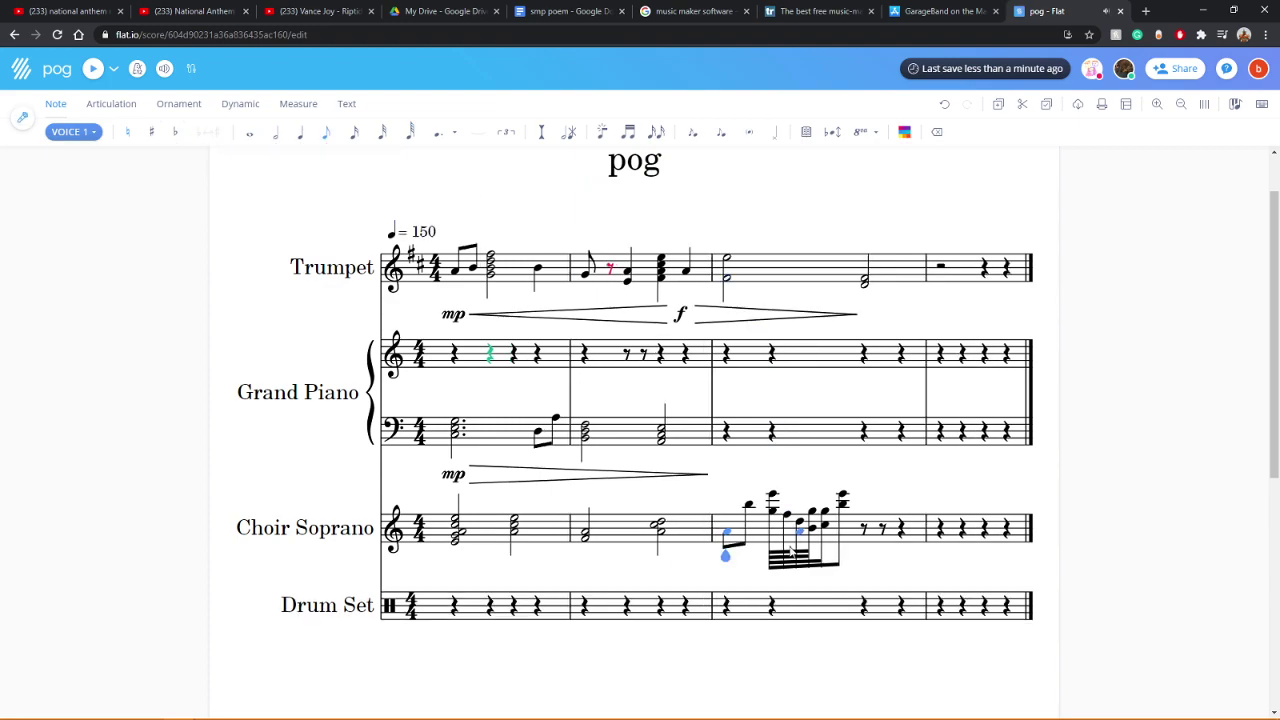
pyautogui.click(772, 515)
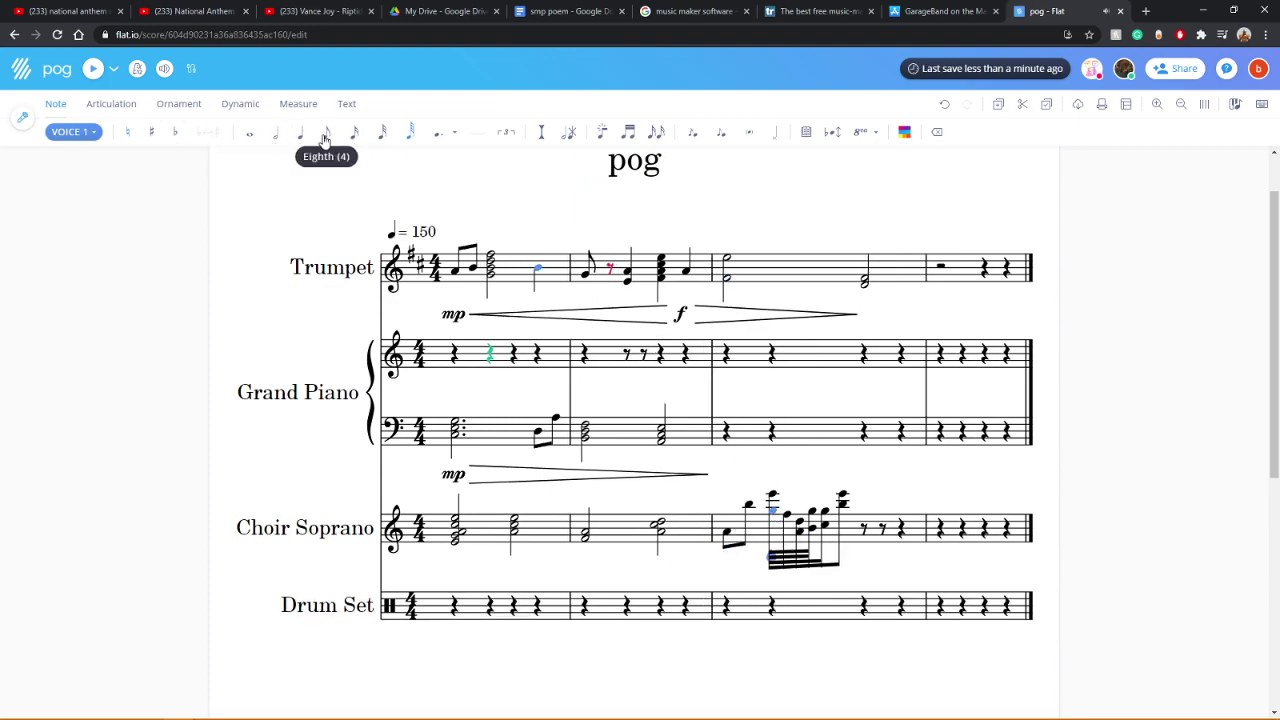
pyautogui.click(326, 134)
pyautogui.click(848, 530)
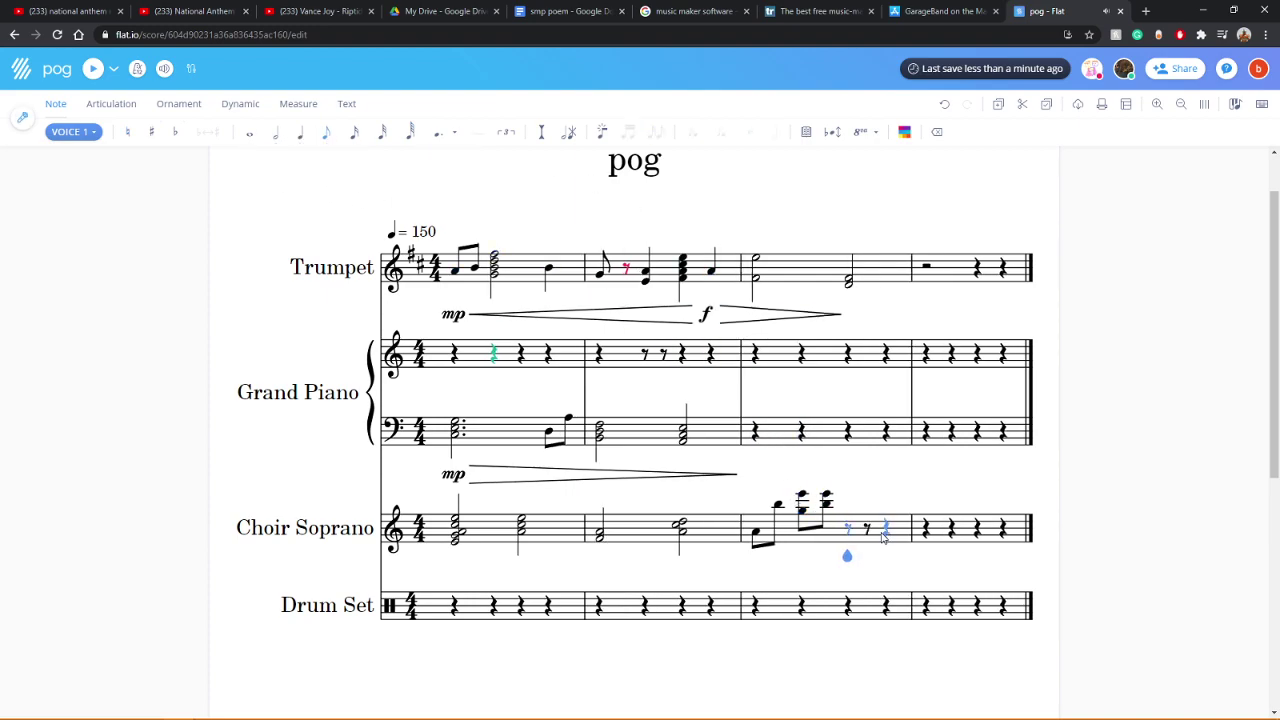
# Step: Add eighth notes after the beamed chords and delete the chord's top ledger-line note
pyautogui.click(778, 538)
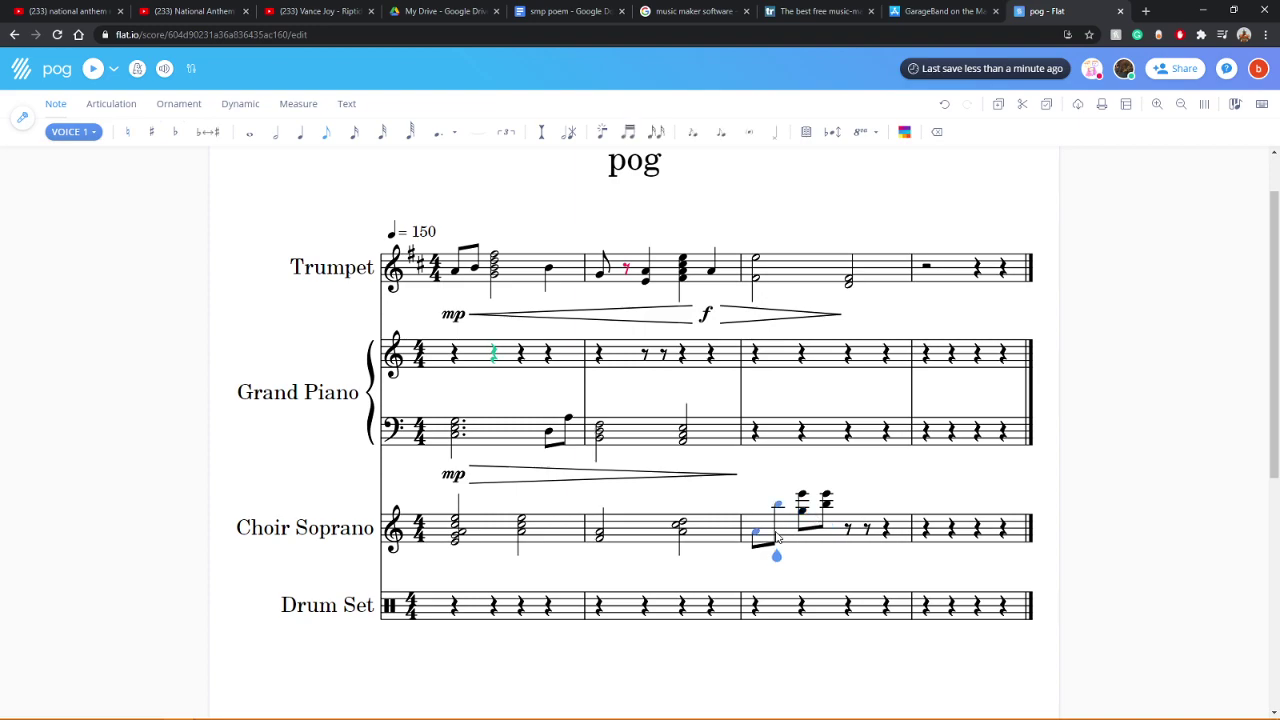
pyautogui.click(801, 527)
pyautogui.press('Right')
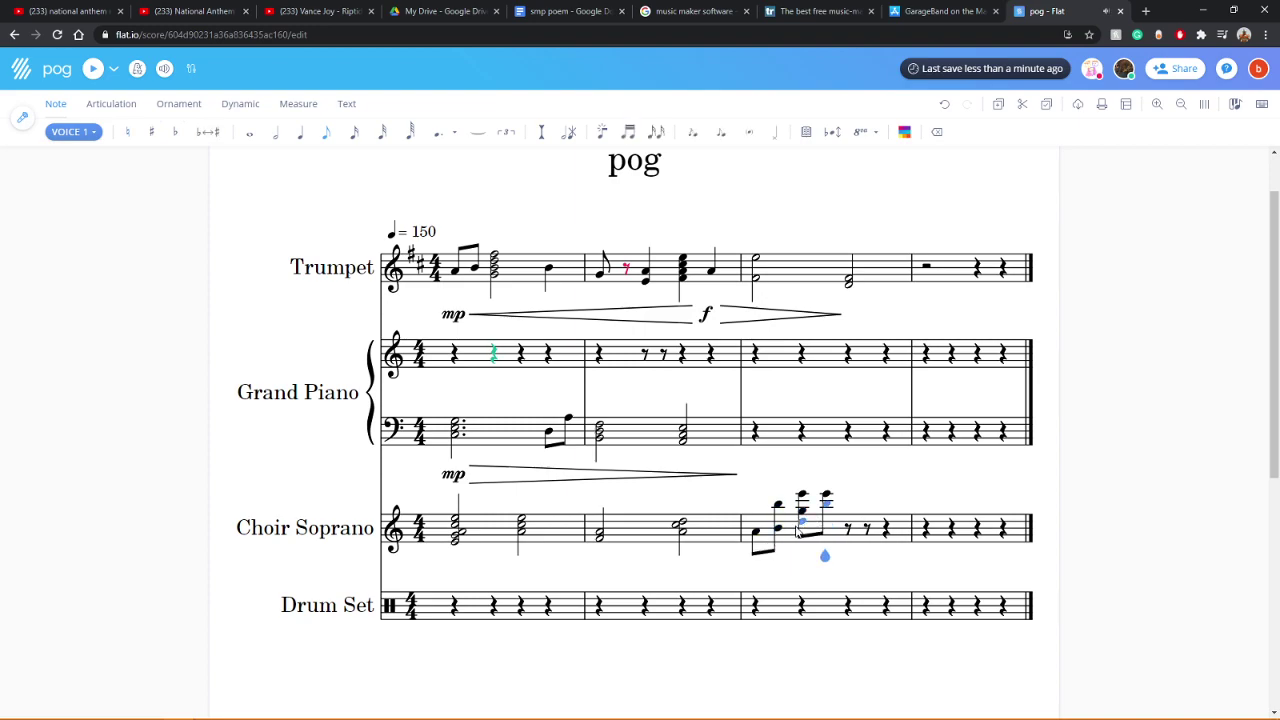
pyautogui.press('Left')
pyautogui.press('Left')
pyautogui.click(811, 537)
pyautogui.click(822, 531)
pyautogui.click(828, 531)
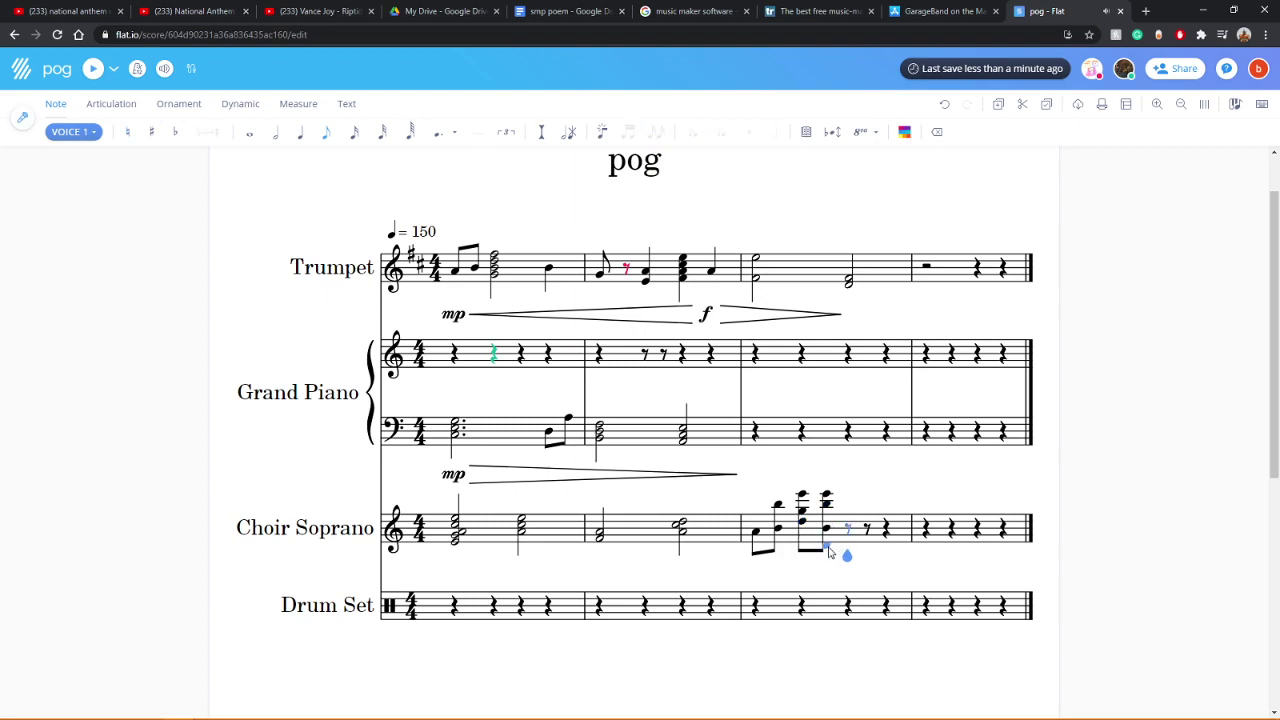
pyautogui.click(845, 528)
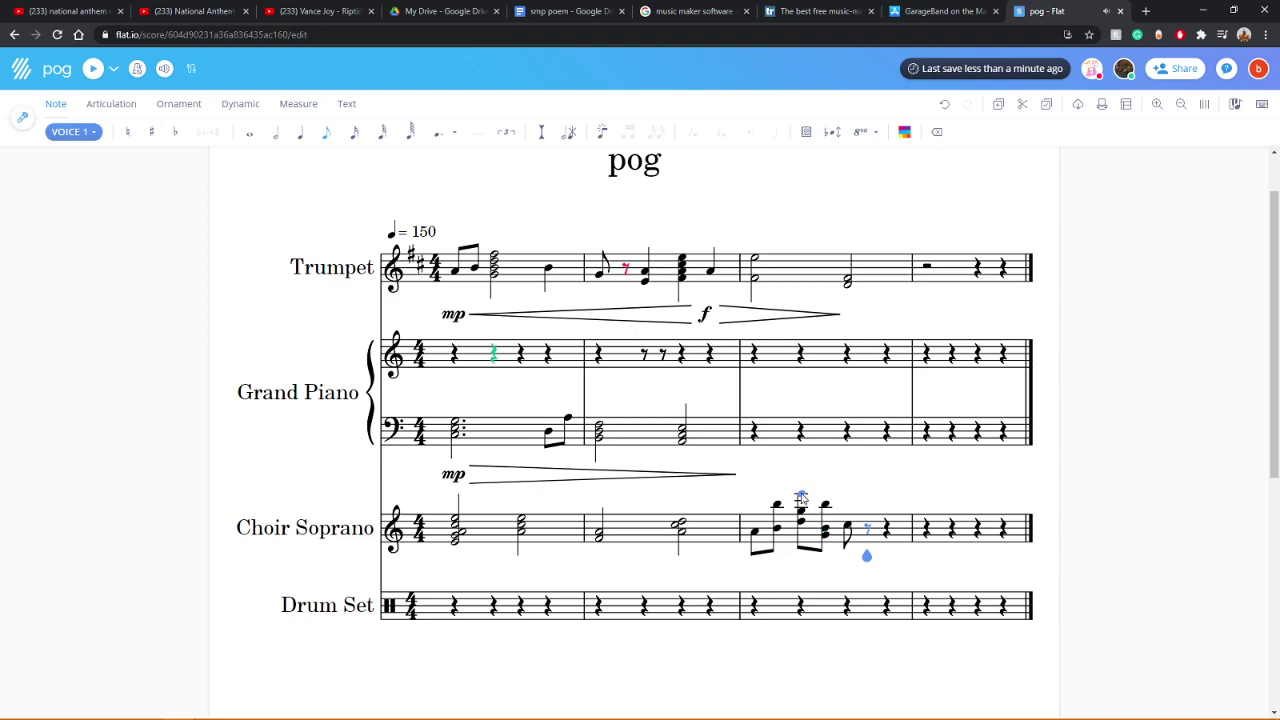
pyautogui.click(808, 537)
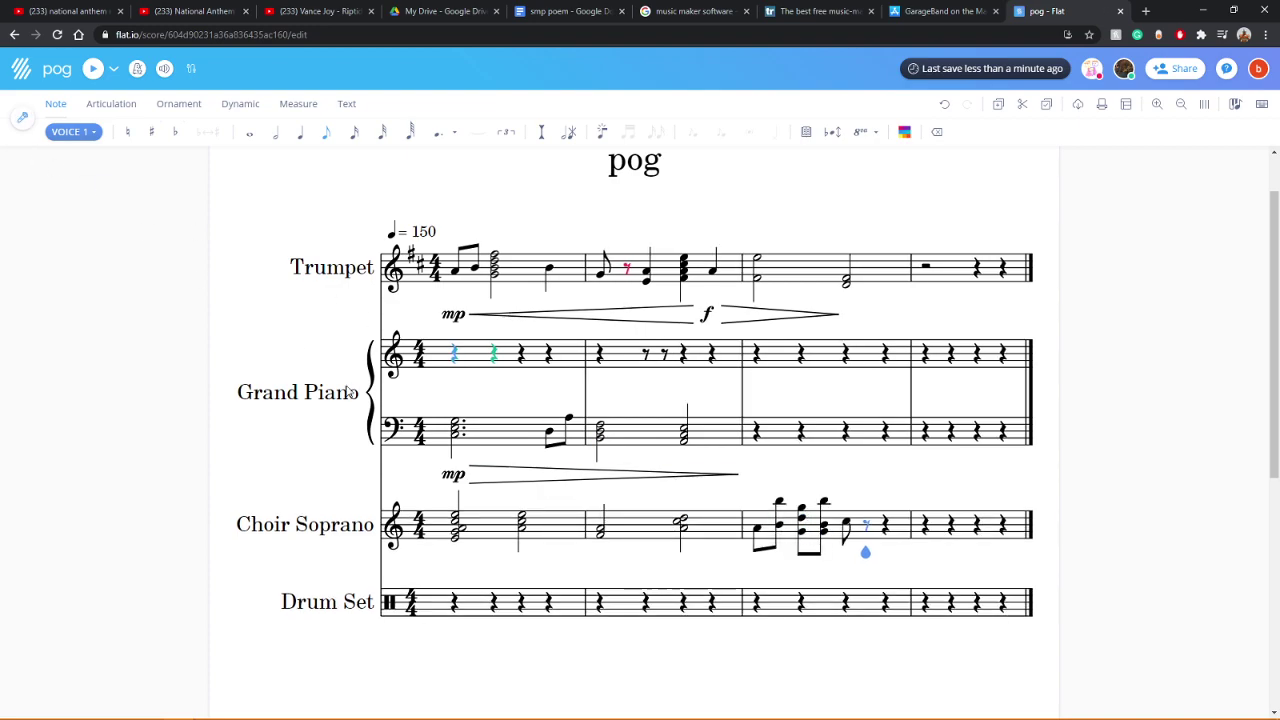
pyautogui.click(459, 520)
# Step: Solo Choir Soprano with its headphone icon in the mixer and replay the score
pyautogui.click(91, 69)
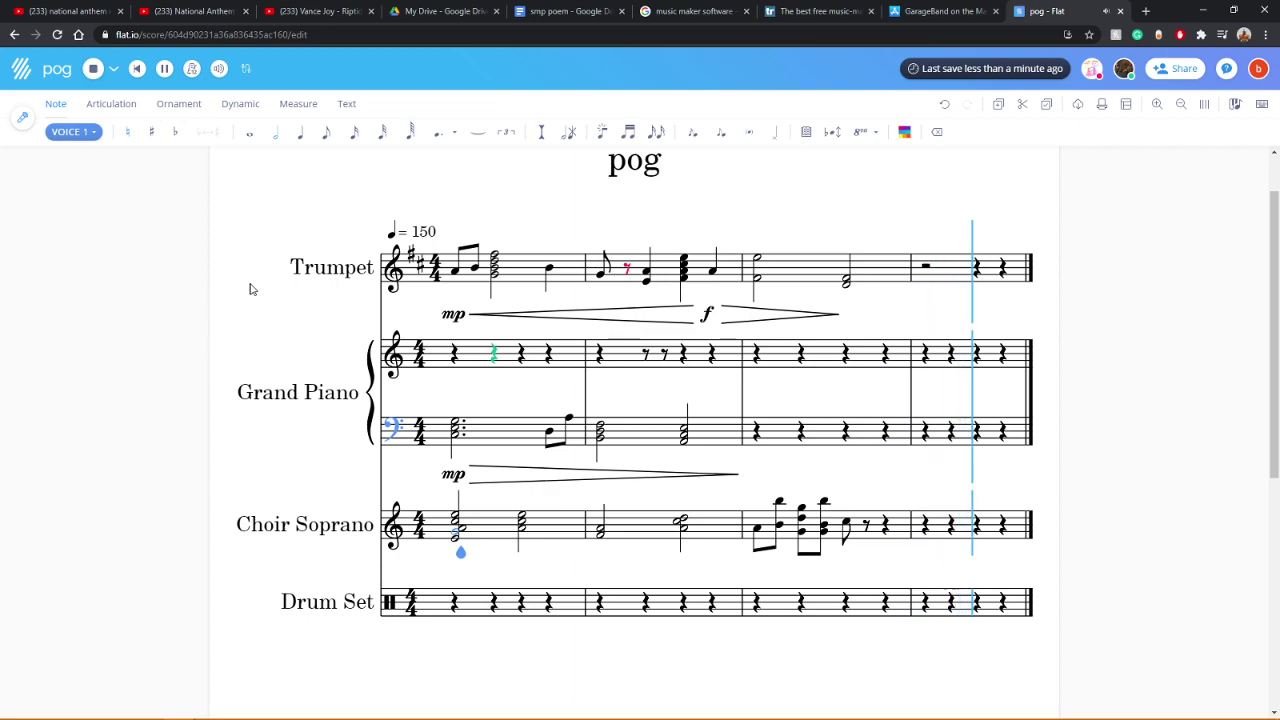
pyautogui.click(165, 69)
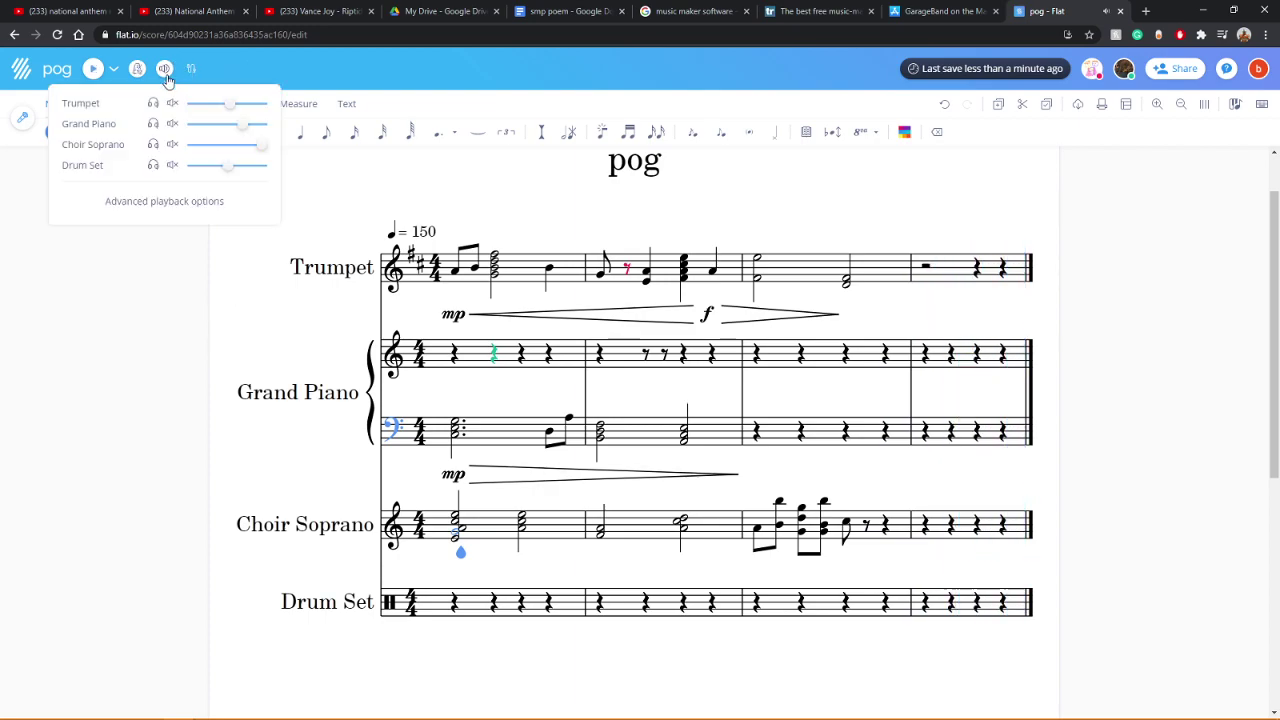
pyautogui.click(155, 146)
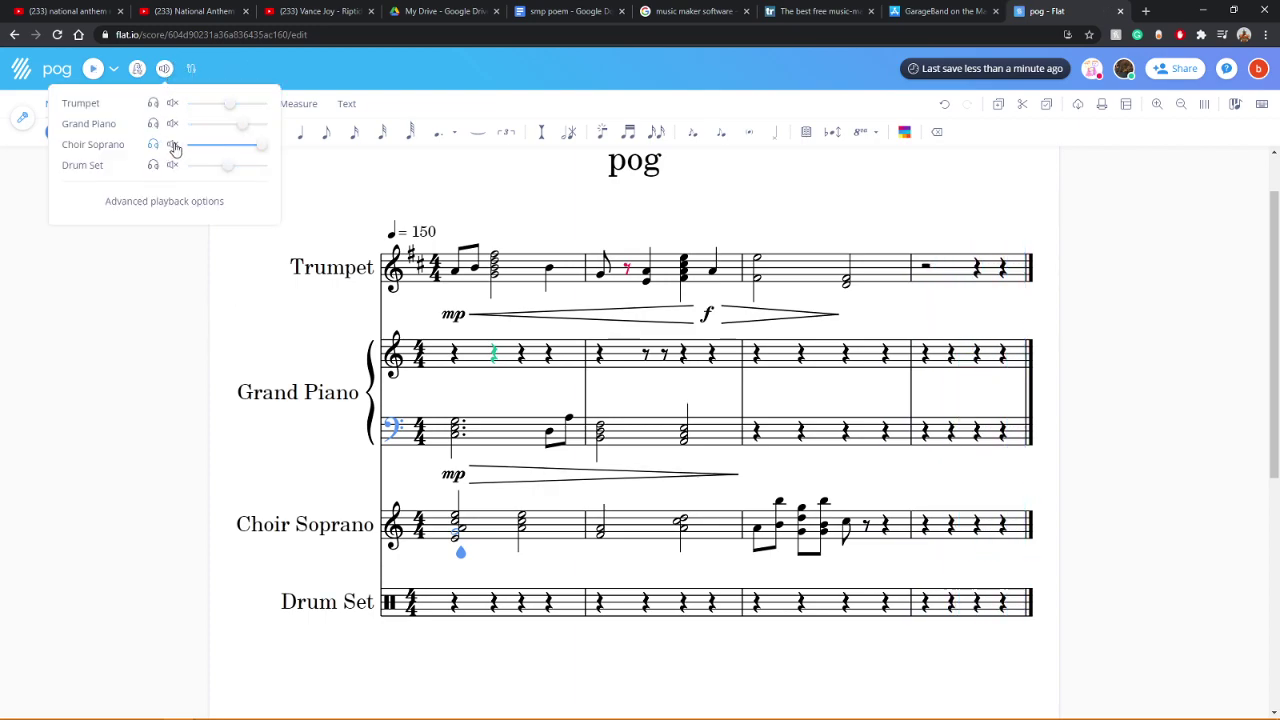
pyautogui.click(163, 329)
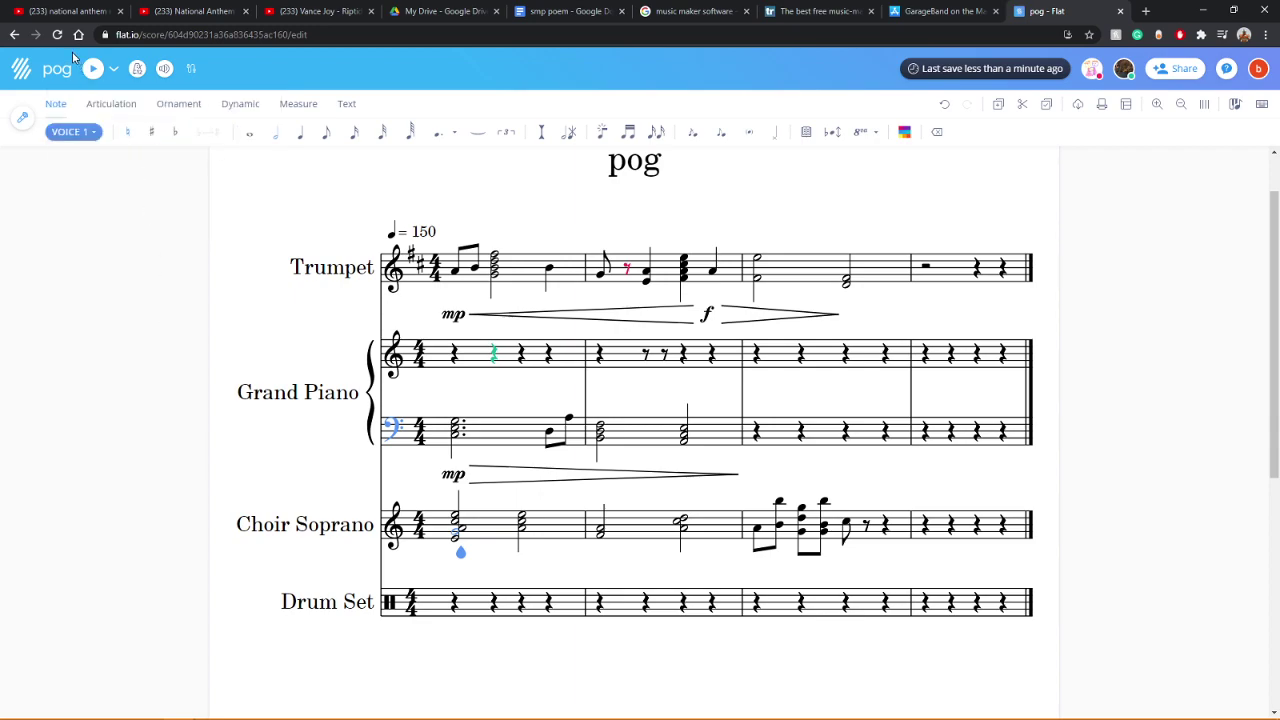
pyautogui.click(93, 69)
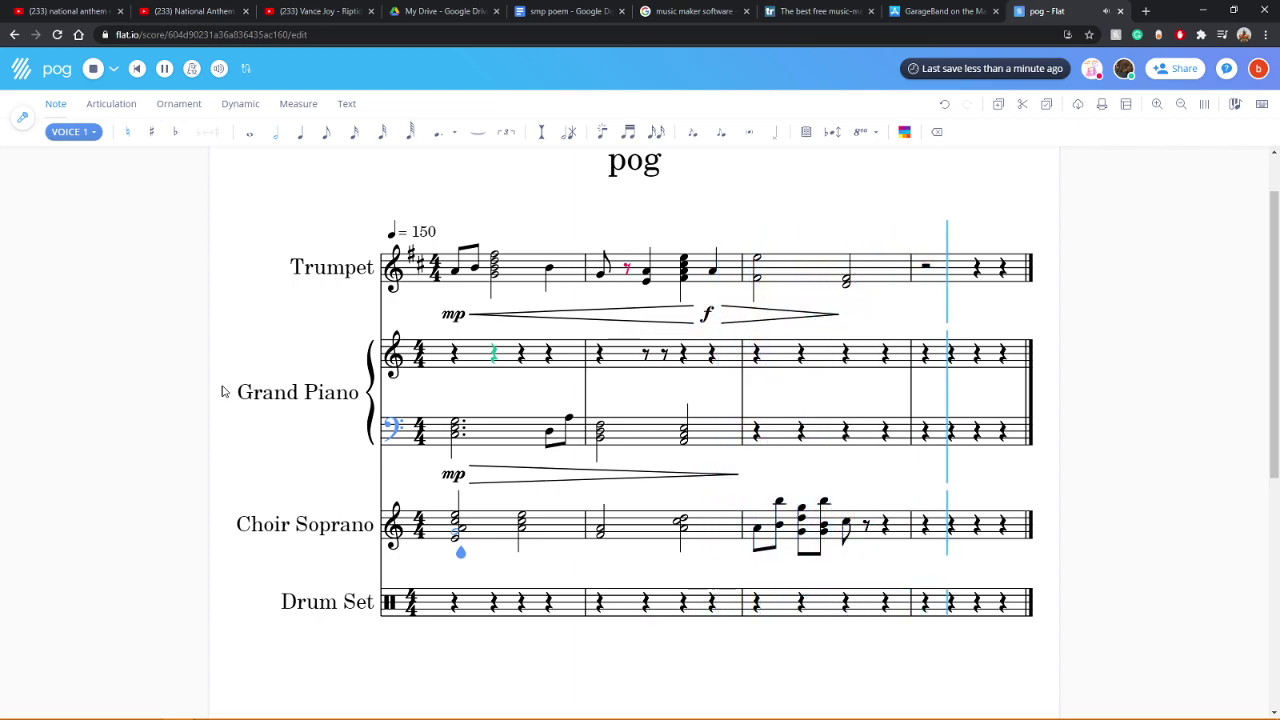
pyautogui.click(866, 528)
# Step: Fill the measure-3 rest with C eighth notes and play the score from the beginning
pyautogui.click(868, 527)
pyautogui.click(877, 524)
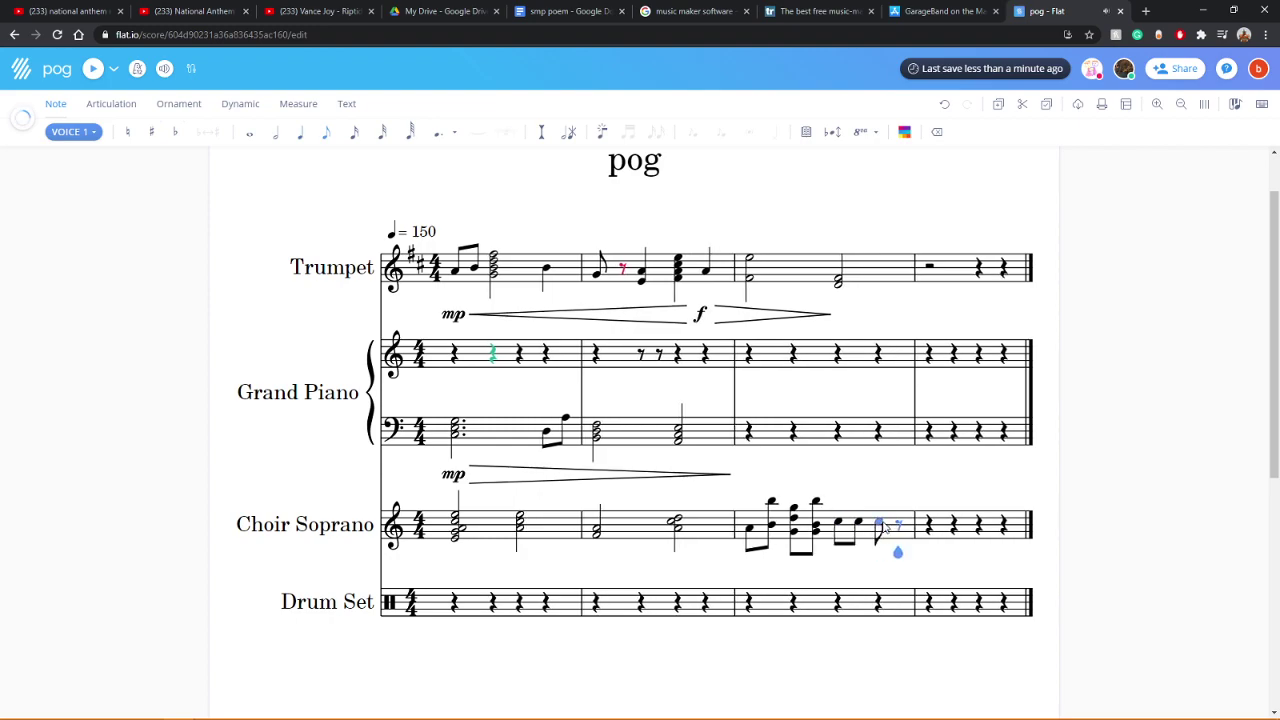
pyautogui.click(897, 524)
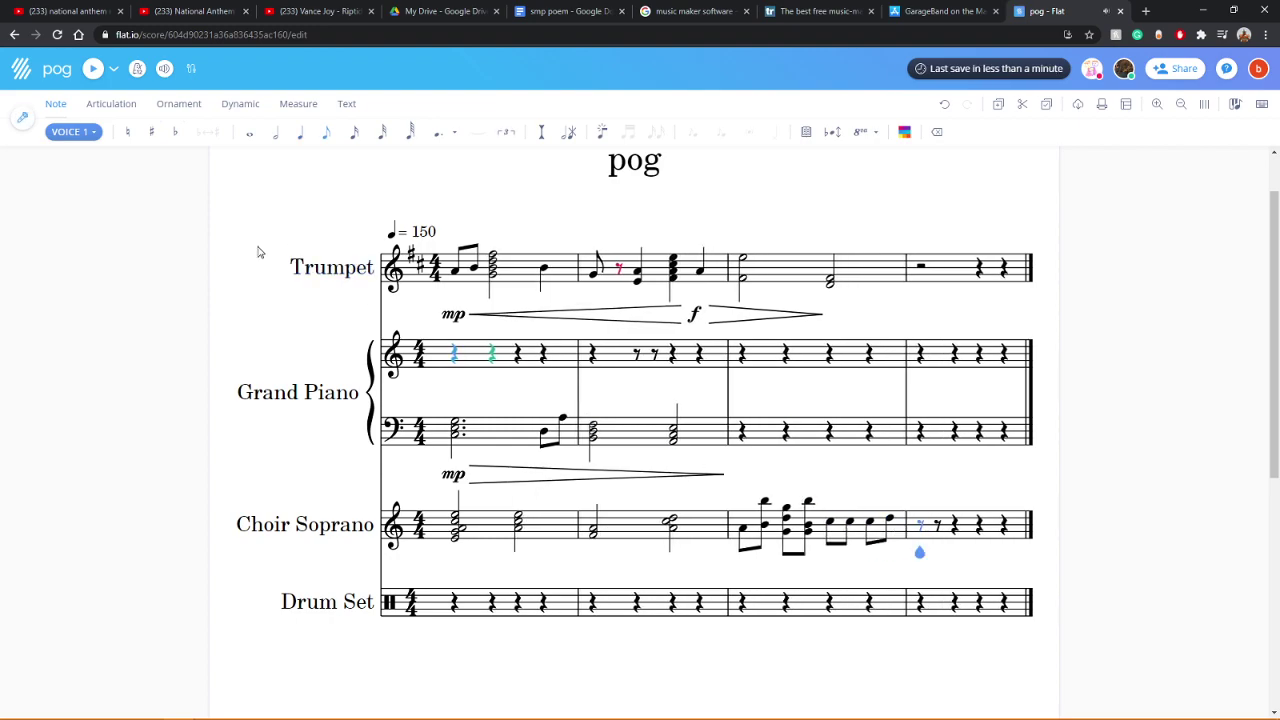
pyautogui.click(461, 533)
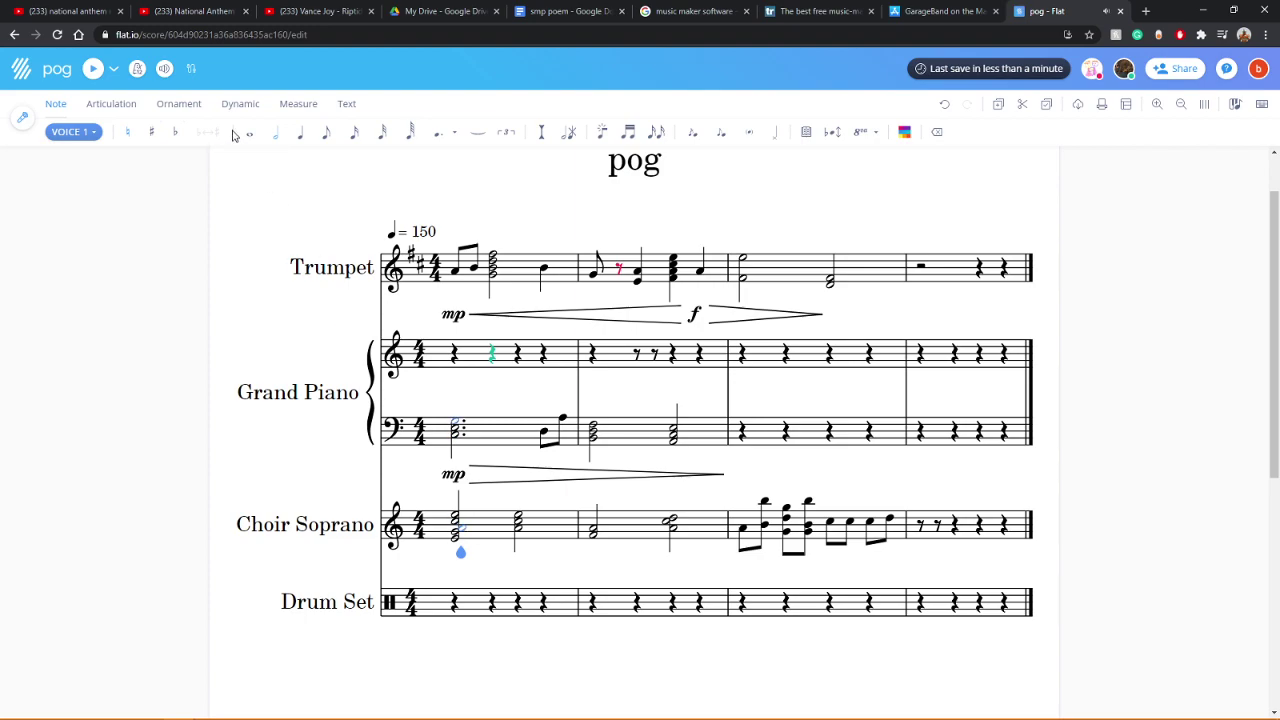
pyautogui.click(91, 70)
# Step: Change the Choir Soprano measure-3 eighth note into a half note and replay
pyautogui.click(830, 524)
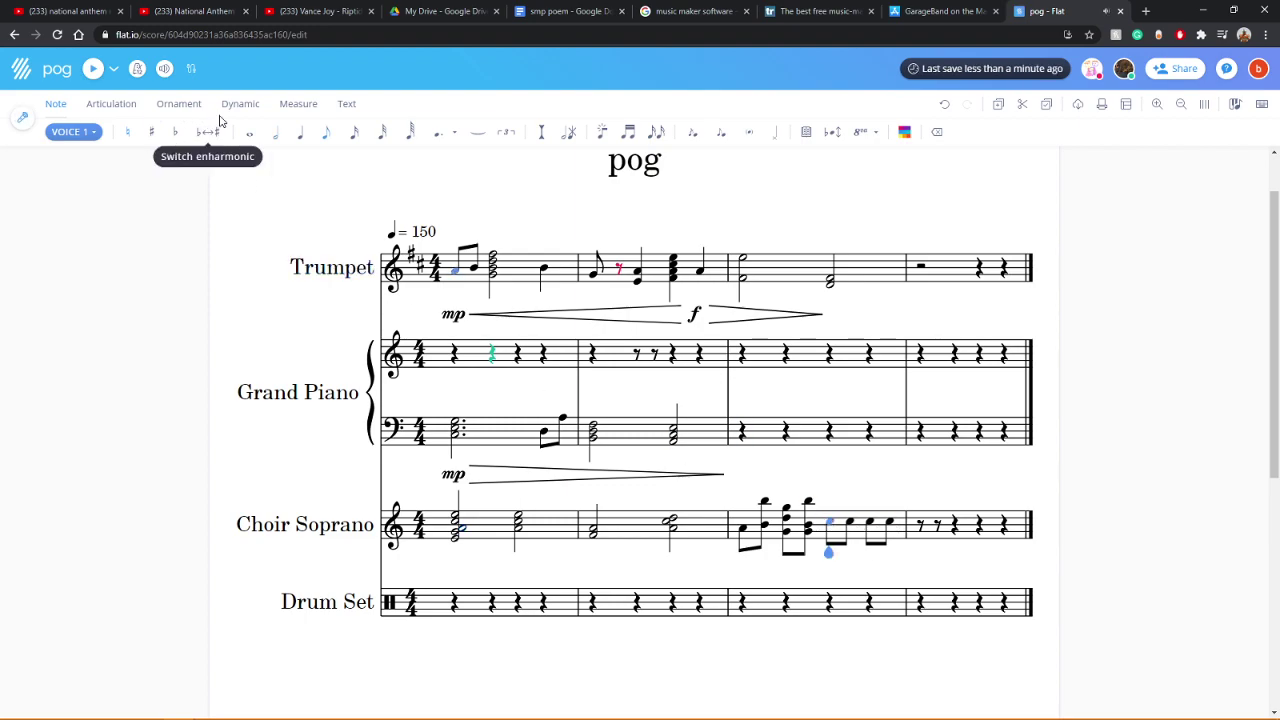
pyautogui.click(273, 133)
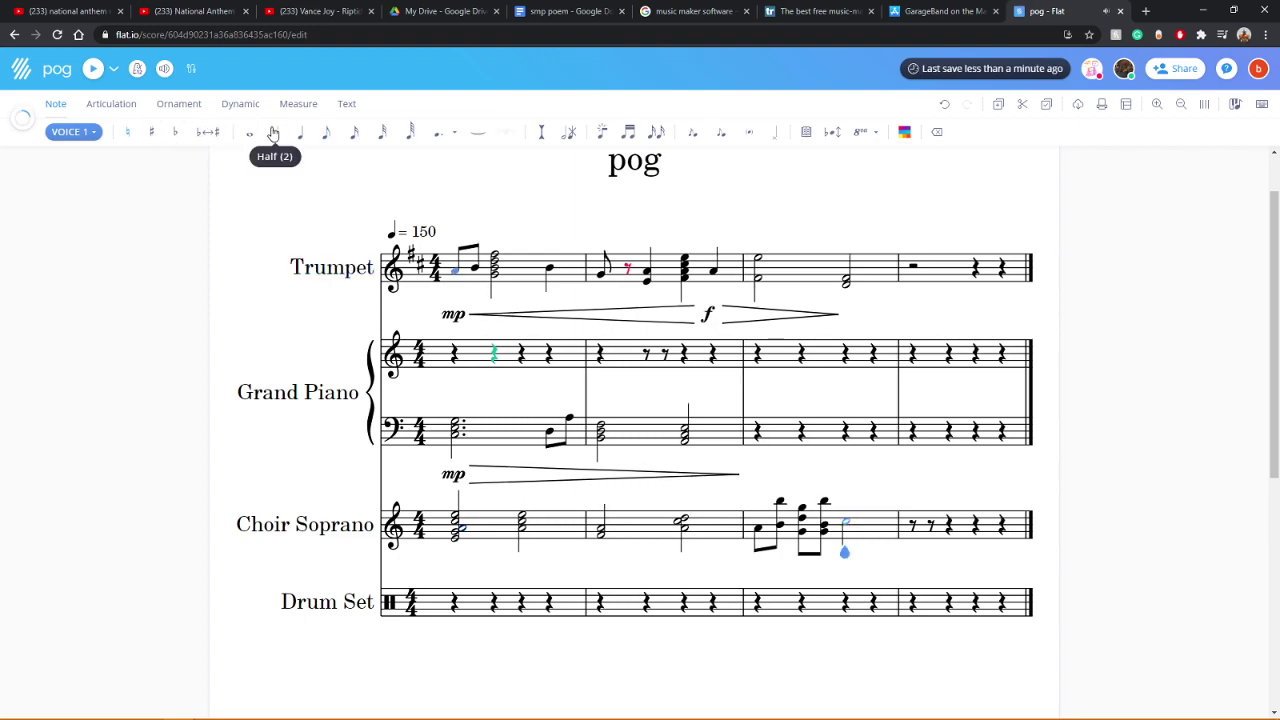
pyautogui.click(90, 70)
pyautogui.click(90, 70)
pyautogui.click(164, 71)
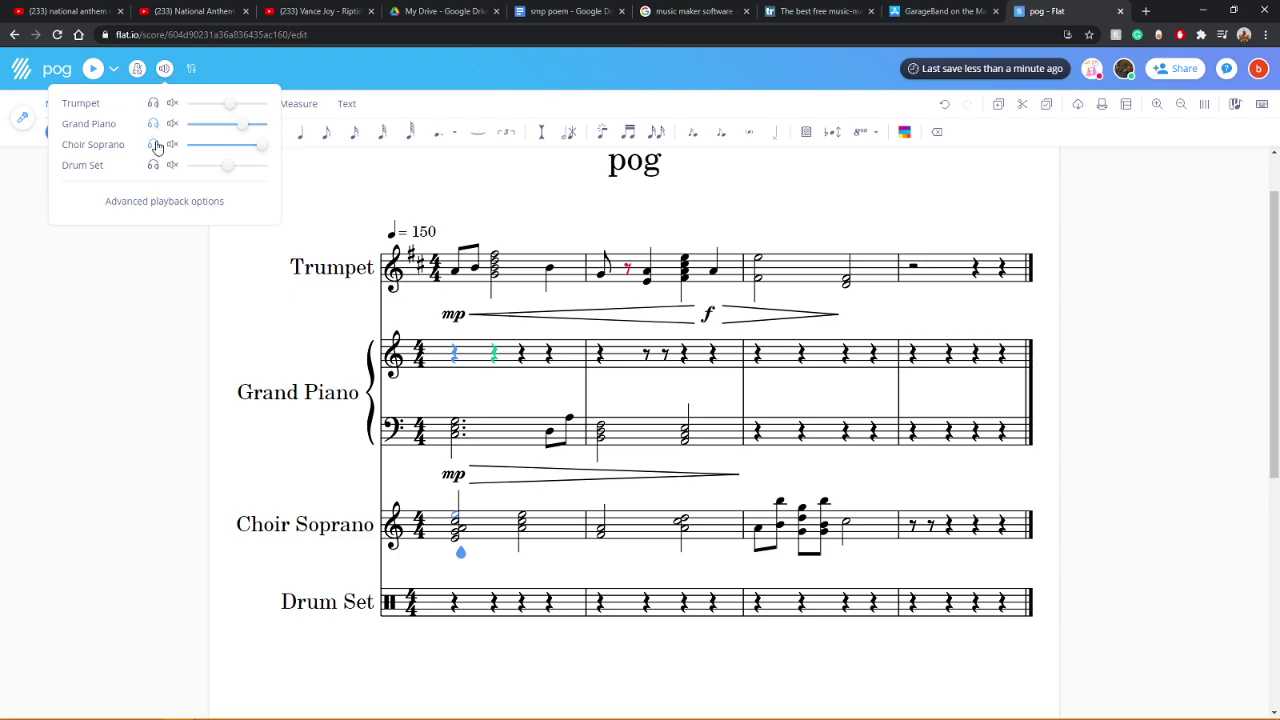
pyautogui.click(152, 336)
pyautogui.click(92, 70)
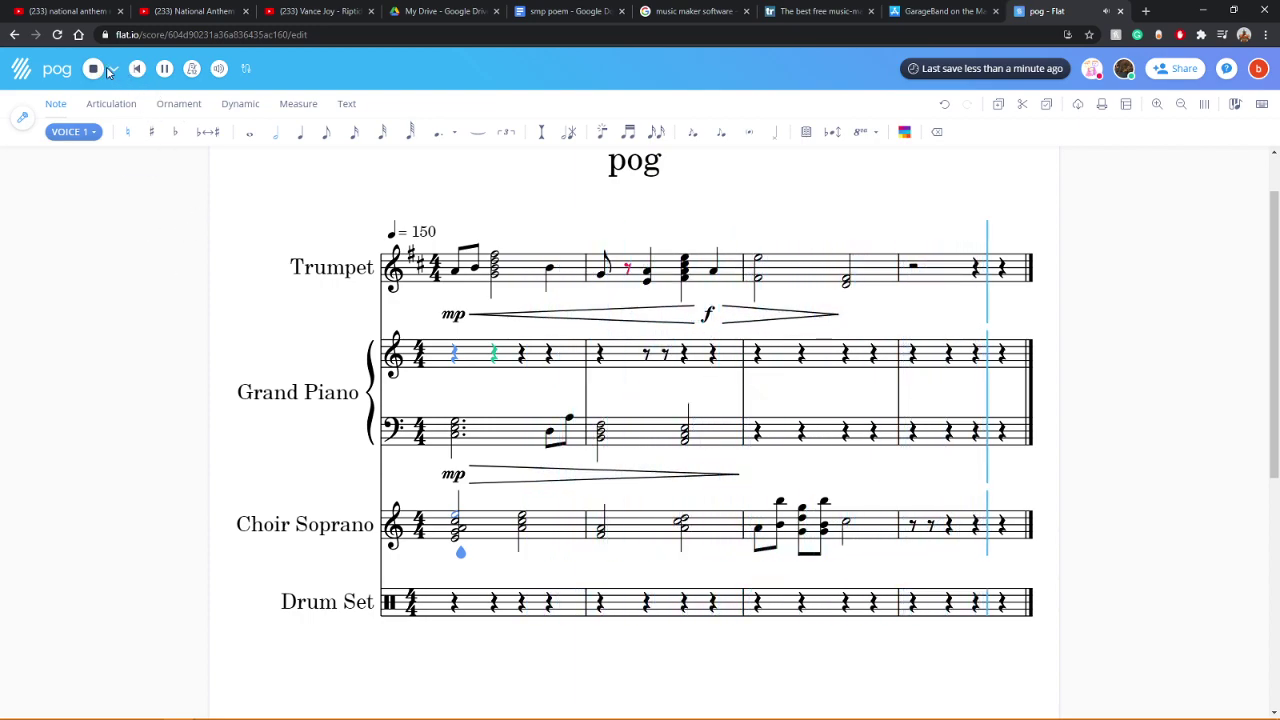
pyautogui.click(165, 70)
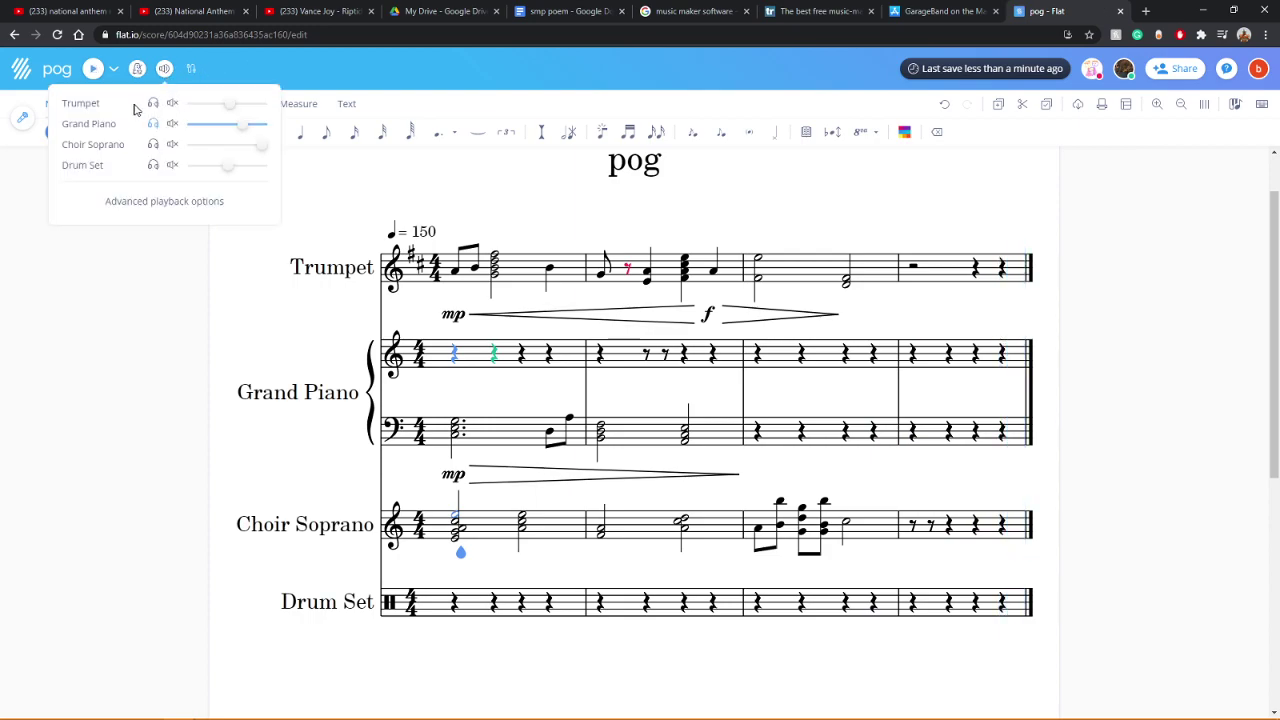
pyautogui.click(150, 309)
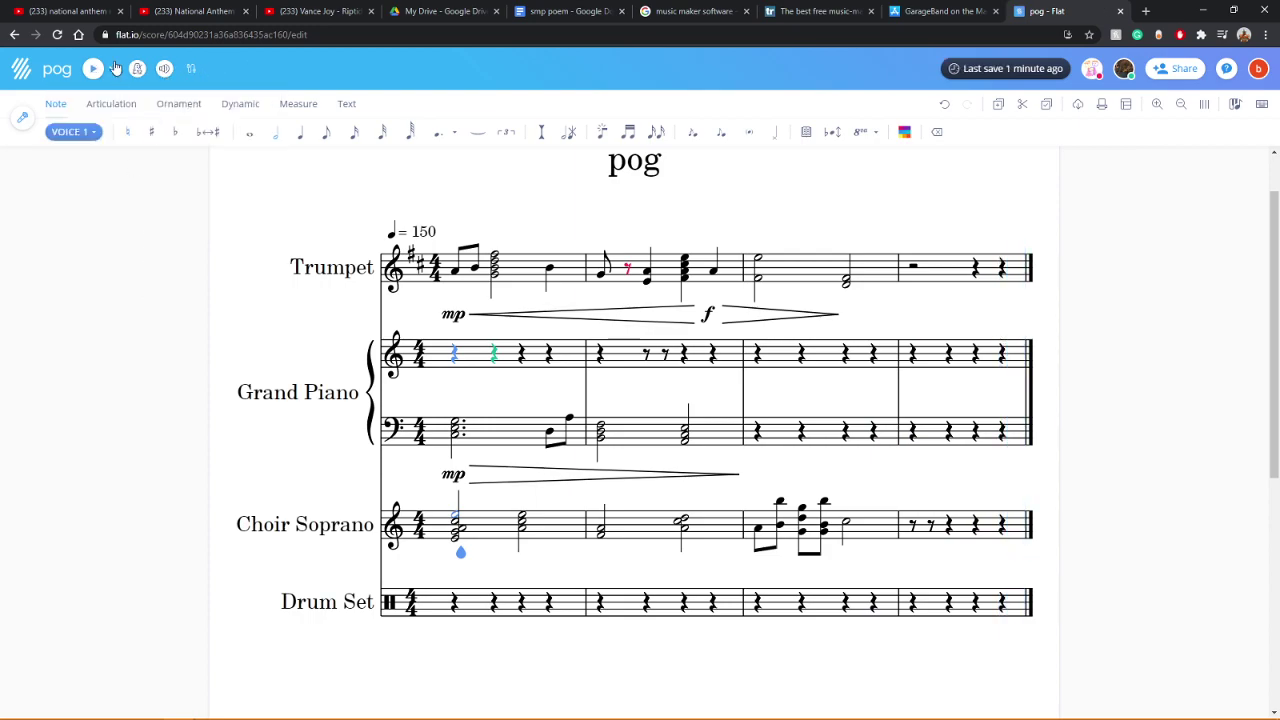
pyautogui.click(93, 70)
pyautogui.click(627, 269)
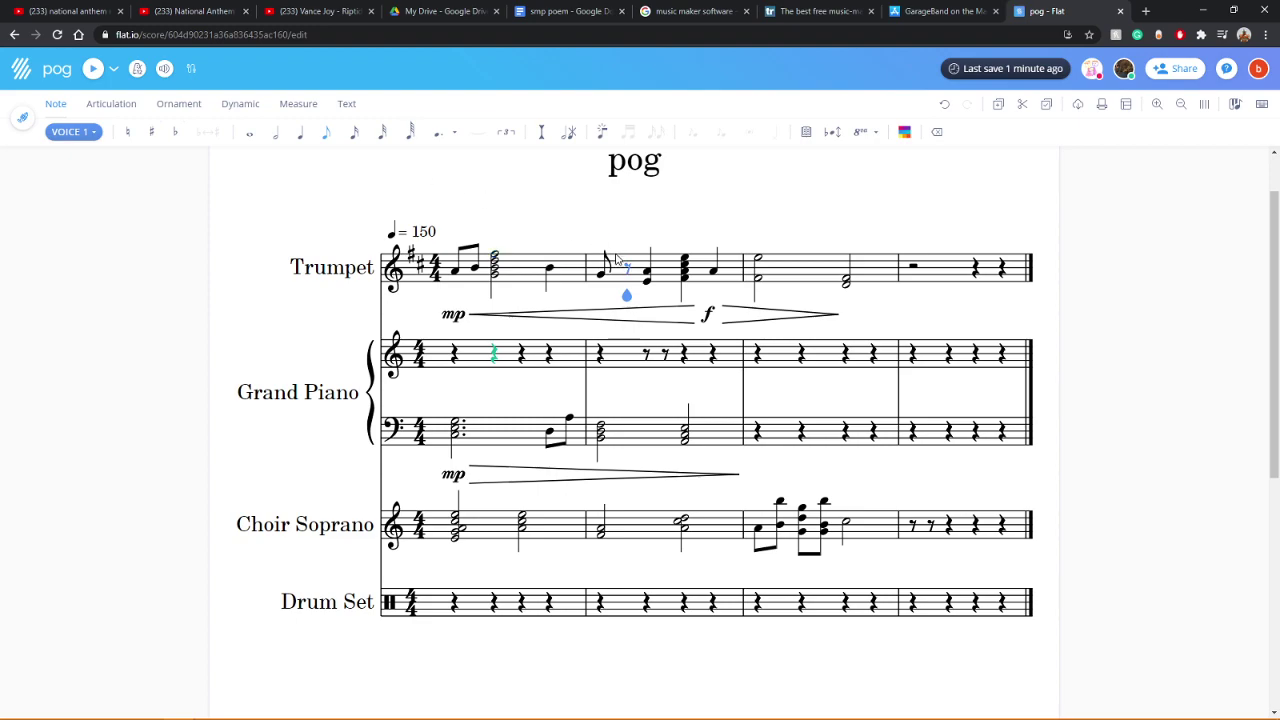
# Step: Lengthen the Trumpet's first measure-2 note to a quarter note and play back
pyautogui.click(602, 275)
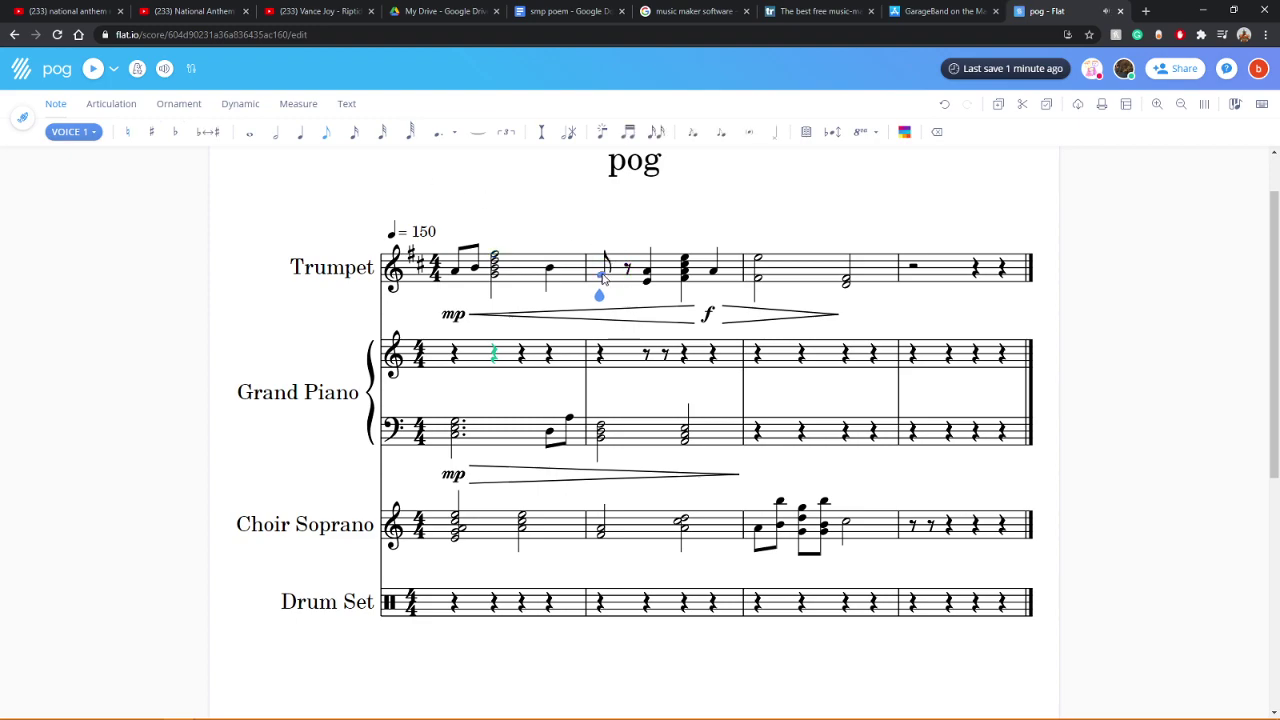
pyautogui.click(302, 139)
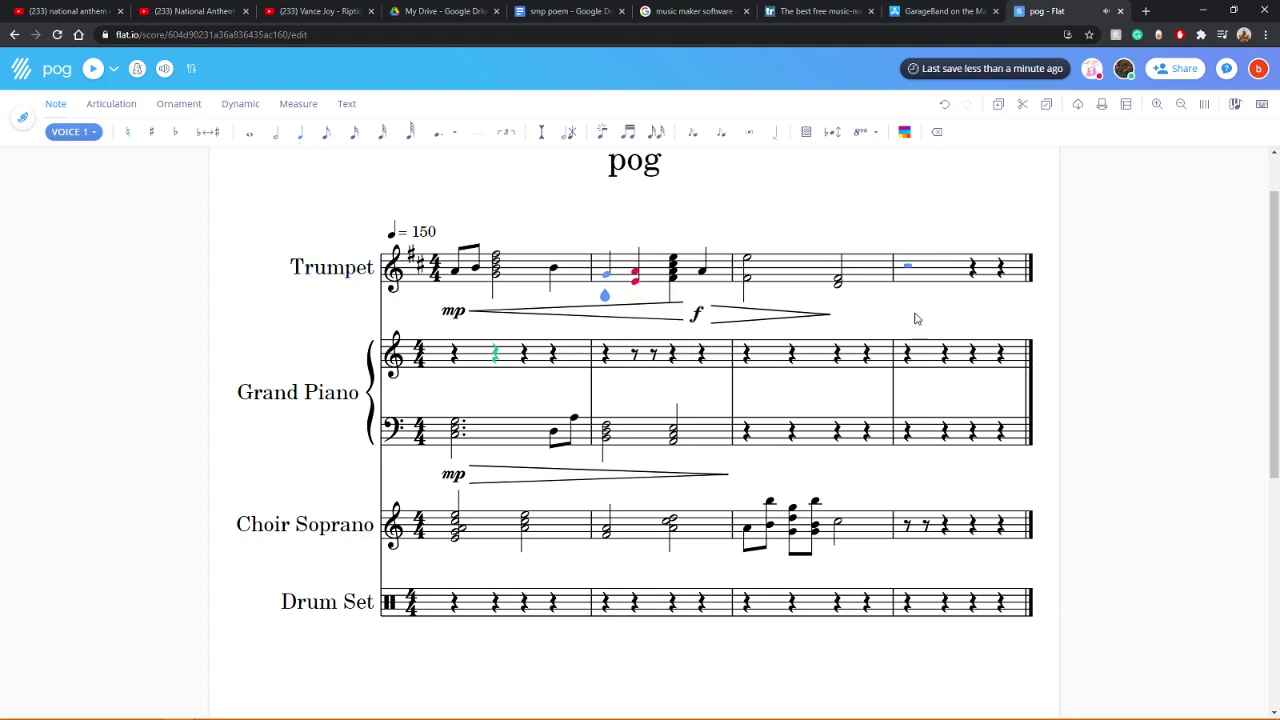
pyautogui.click(95, 68)
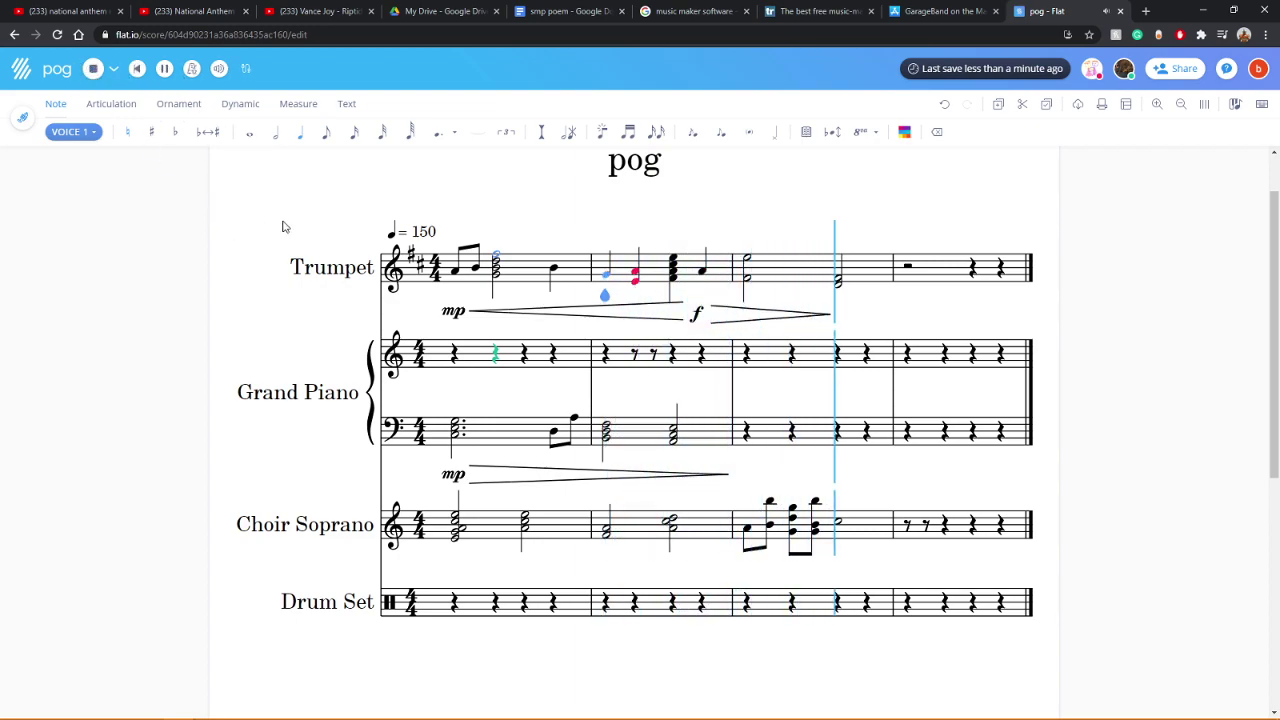
# Step: Select the Trumpet measure-4 half rest, check the volume mixer, and replay the score
pyautogui.click(899, 265)
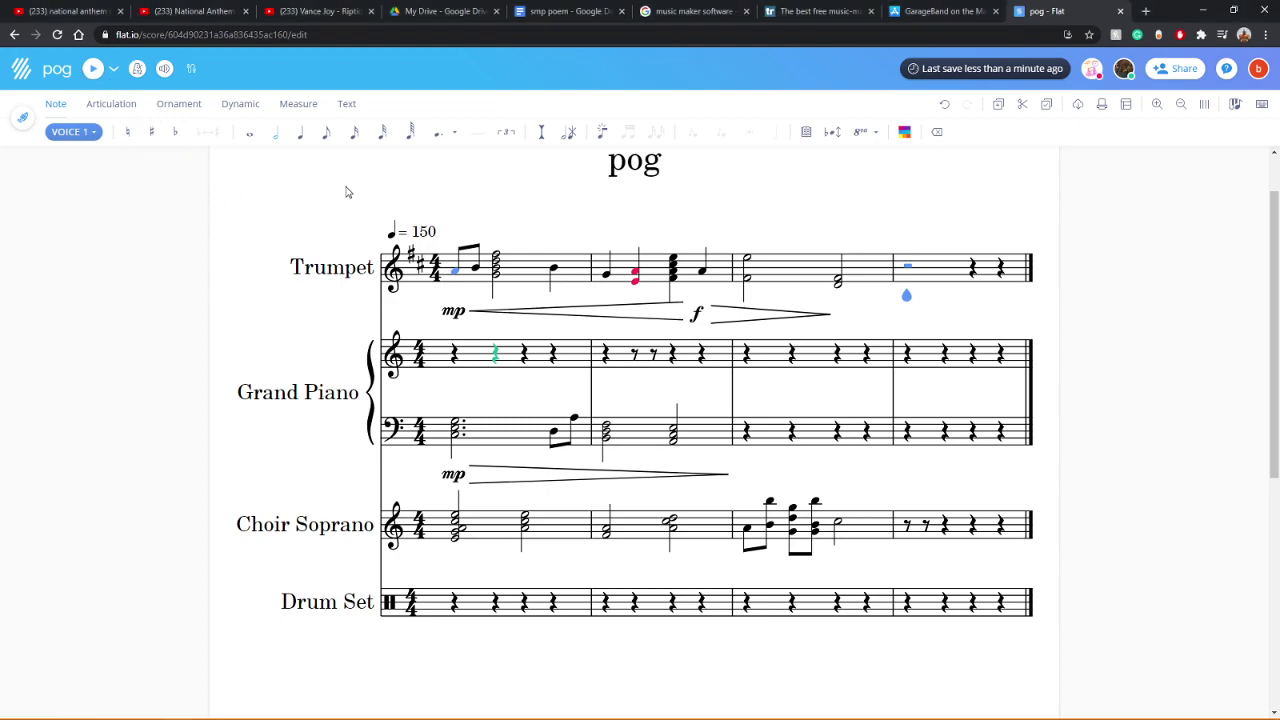
pyautogui.click(166, 74)
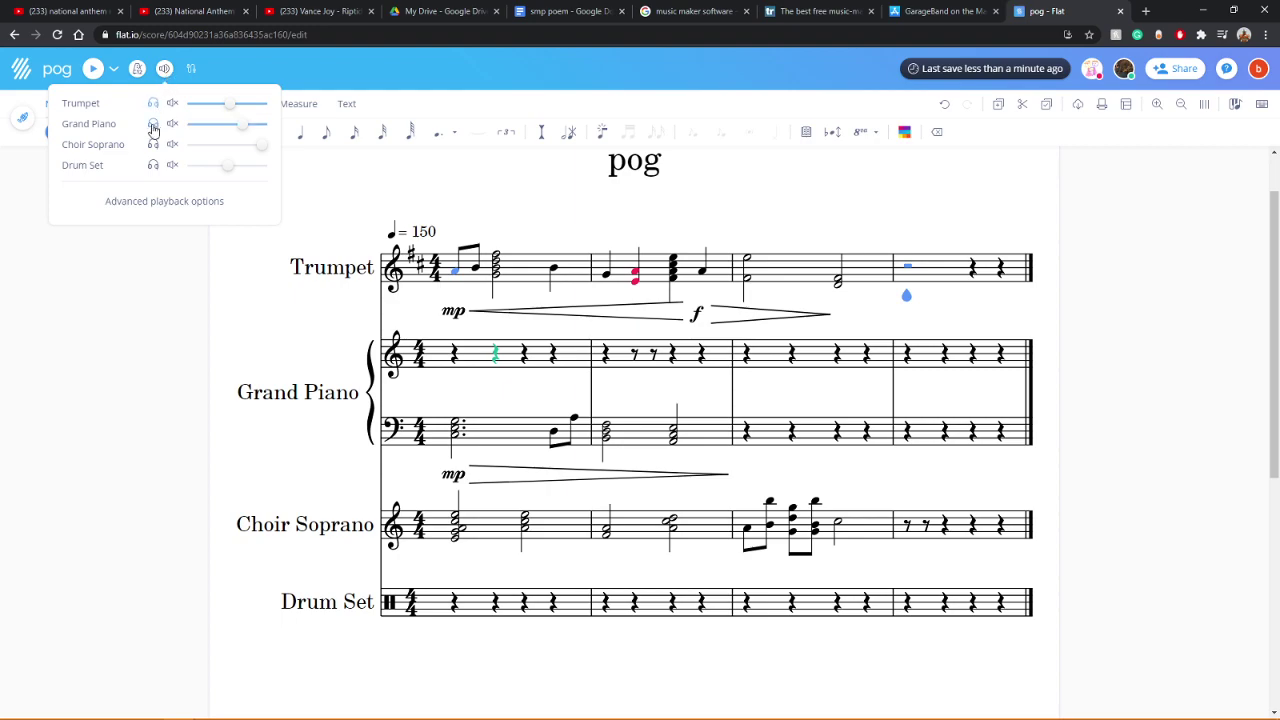
pyautogui.click(155, 305)
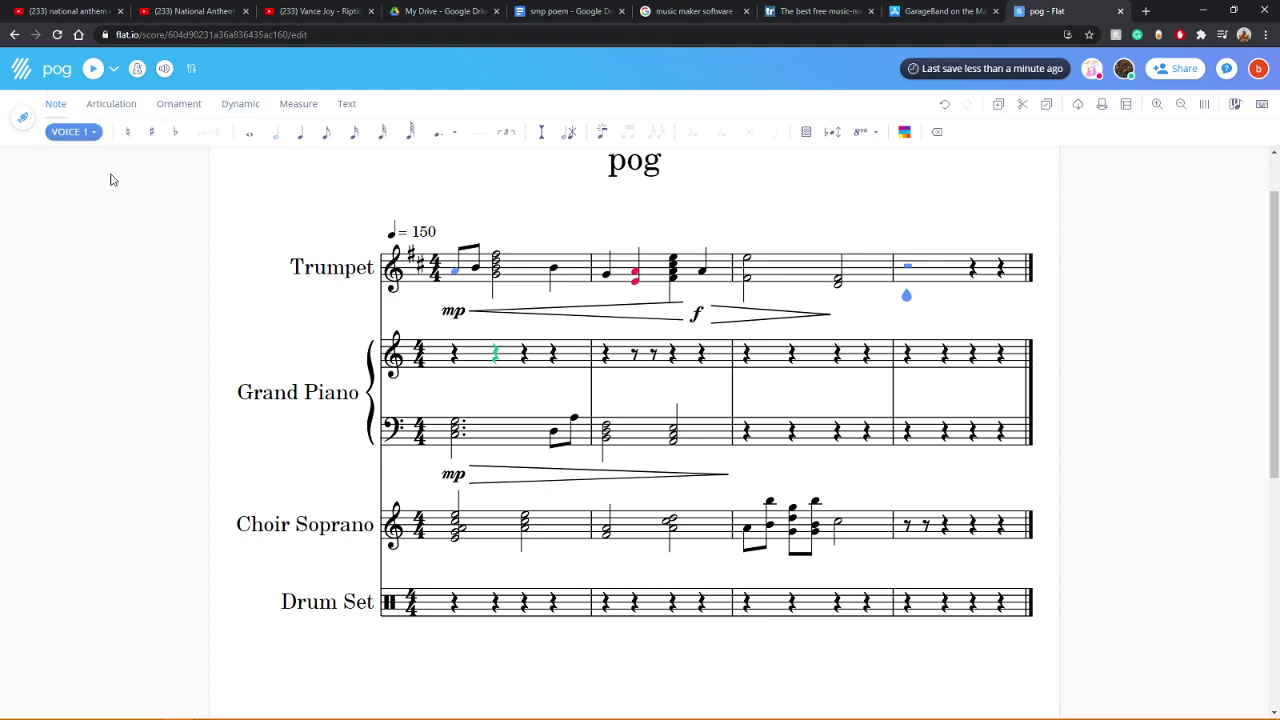
pyautogui.click(93, 70)
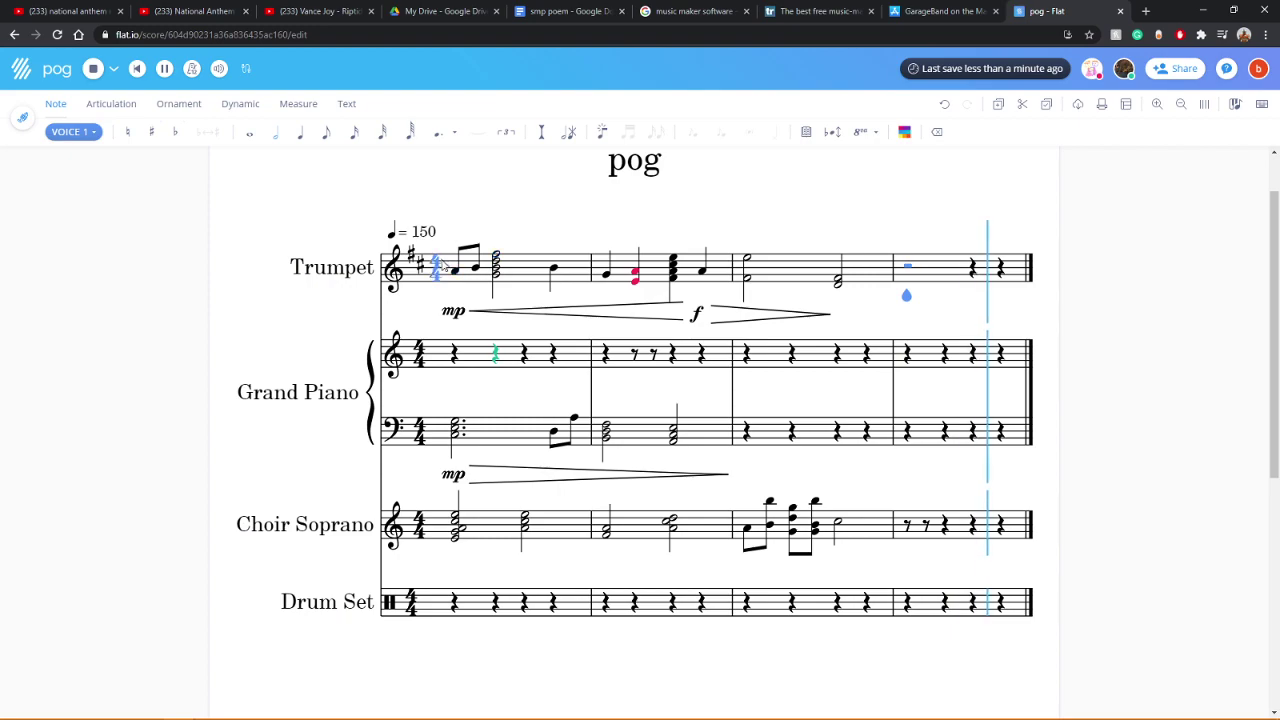
pyautogui.click(93, 70)
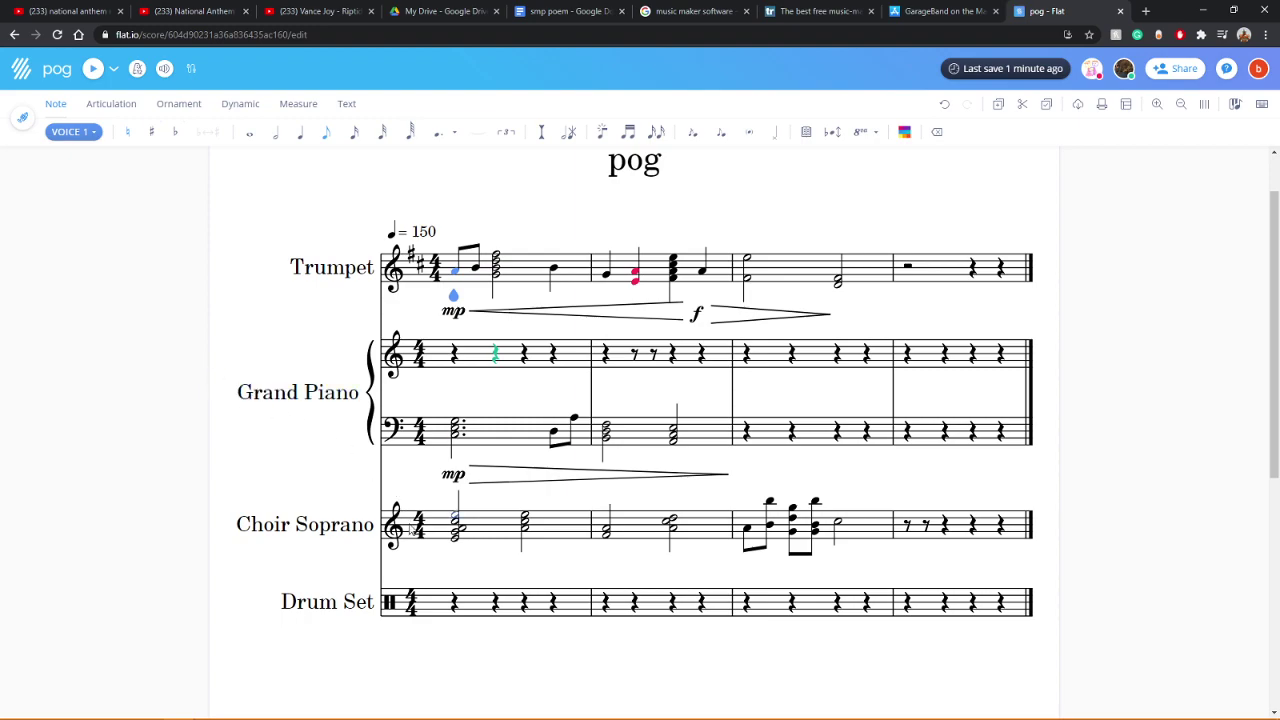
# Step: Enter two beamed eighth-note drum hits on the Drum Set's first beat and play them
pyautogui.click(458, 605)
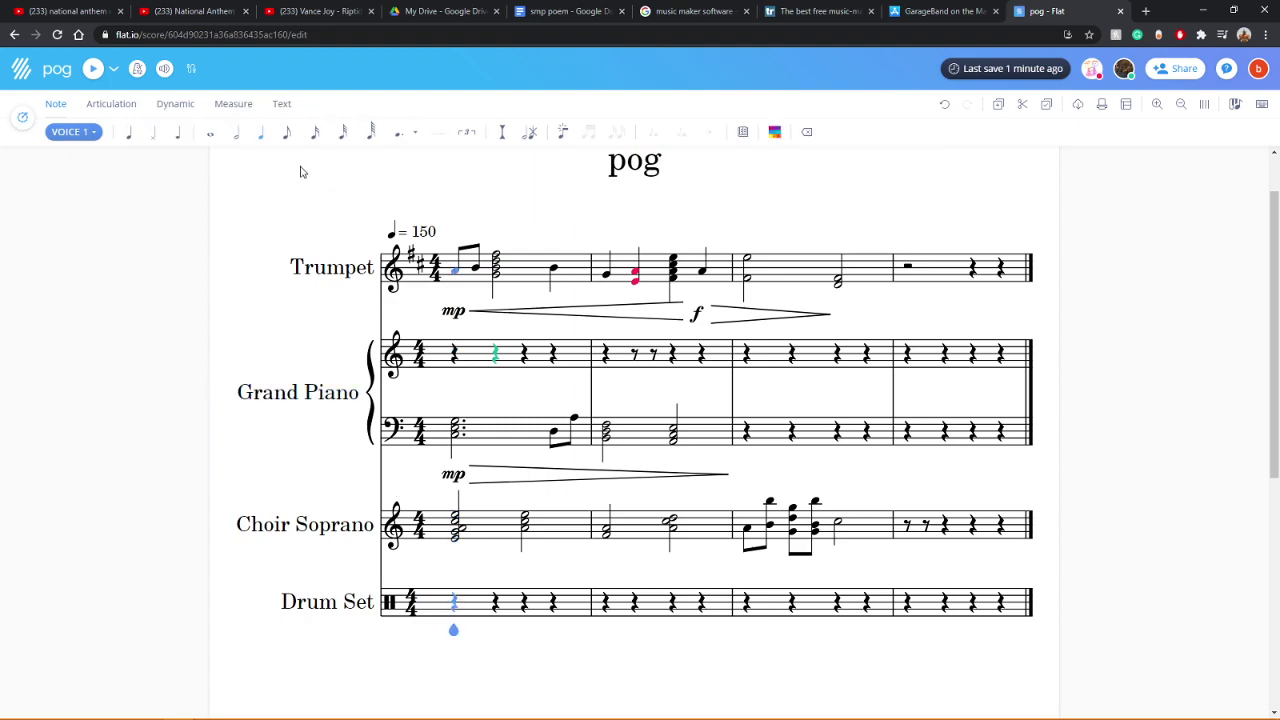
pyautogui.click(286, 134)
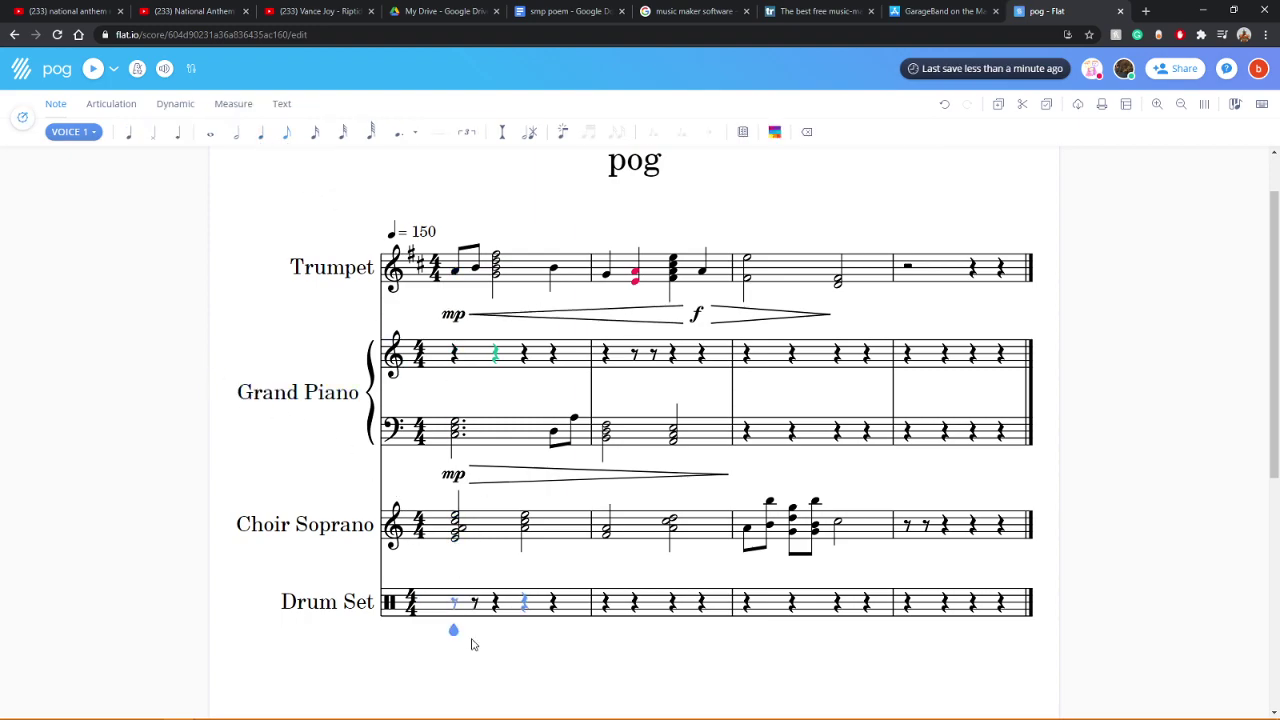
pyautogui.click(455, 603)
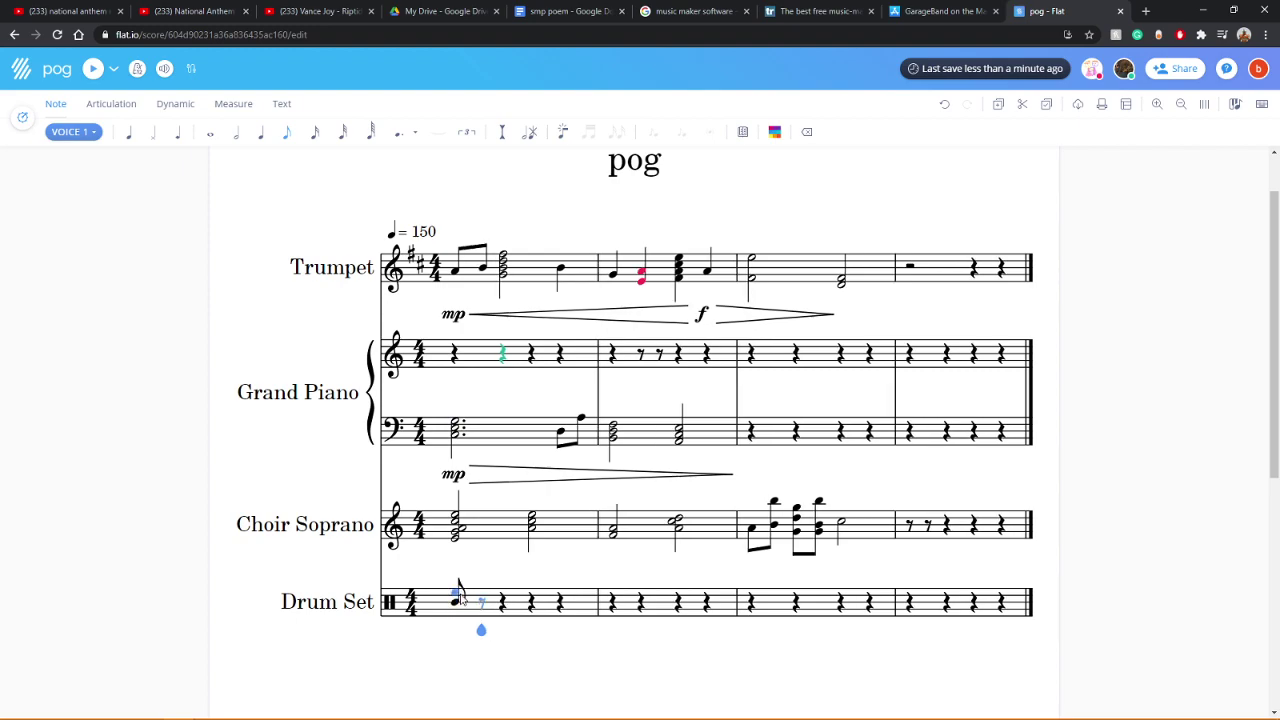
pyautogui.press('c')
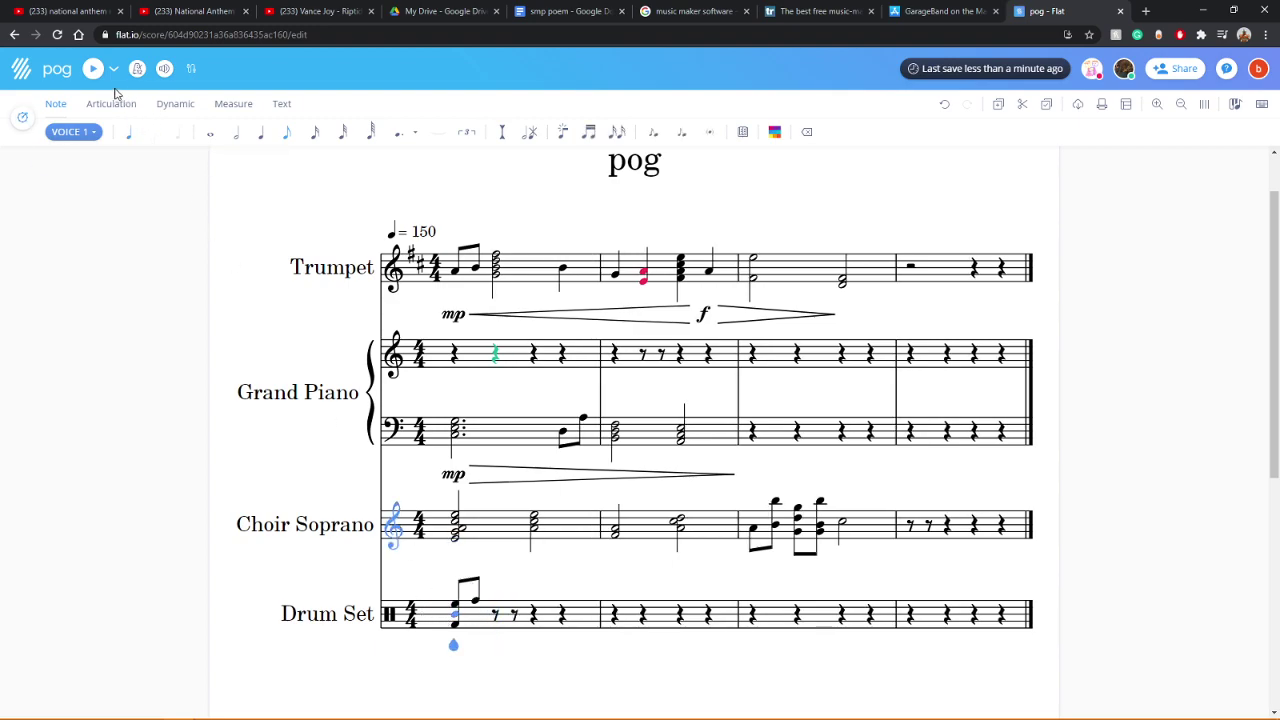
pyautogui.click(90, 72)
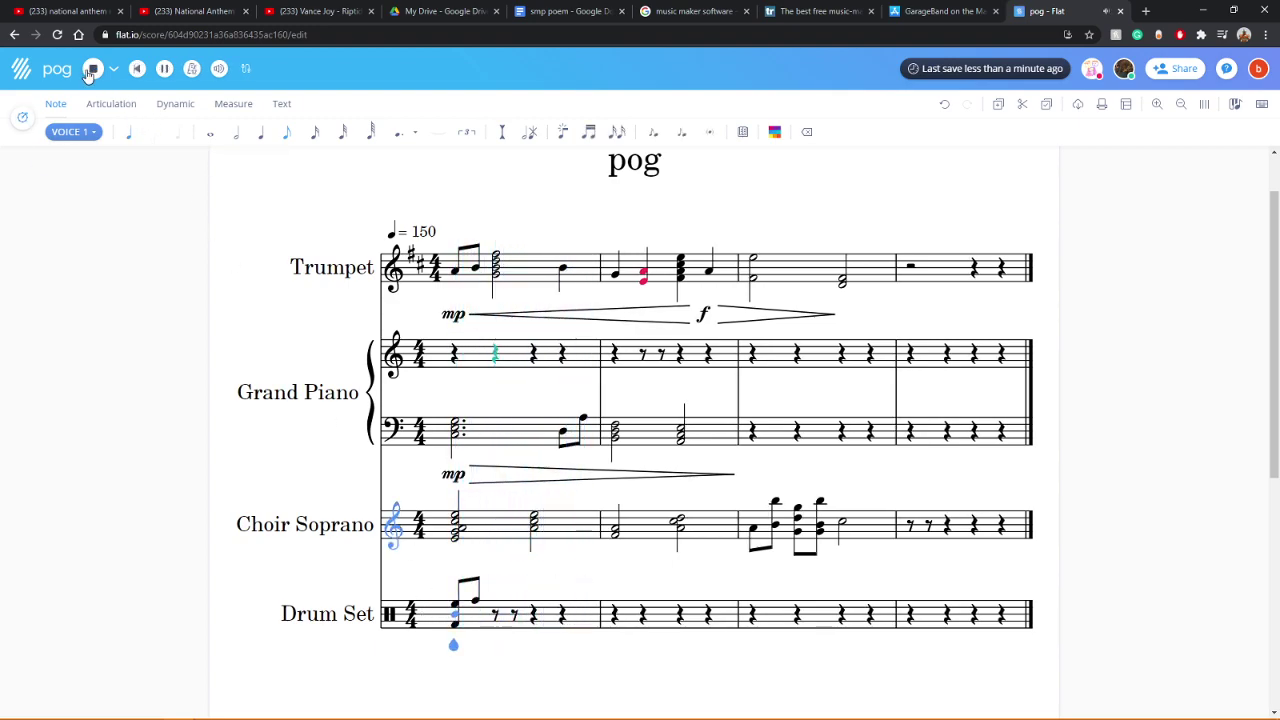
pyautogui.click(88, 74)
# Step: Open the Instruments page of the document settings from the Drum Set name
pyautogui.click(411, 618)
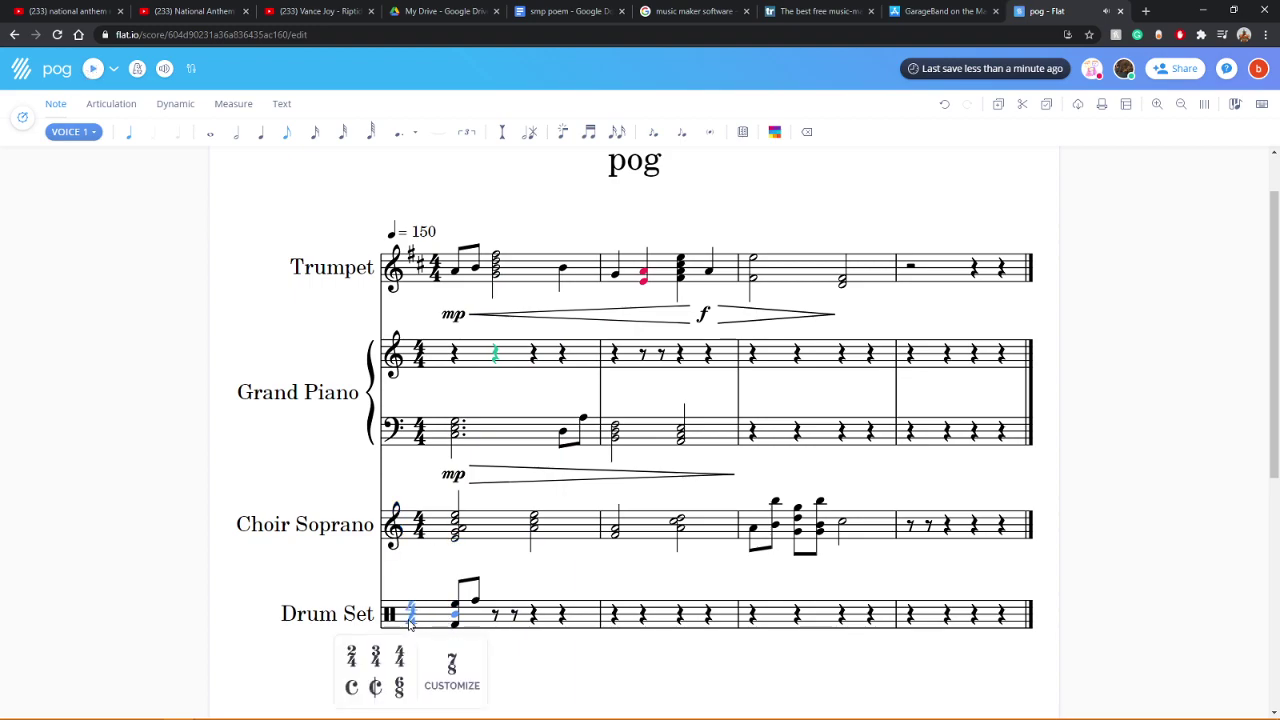
pyautogui.click(448, 617)
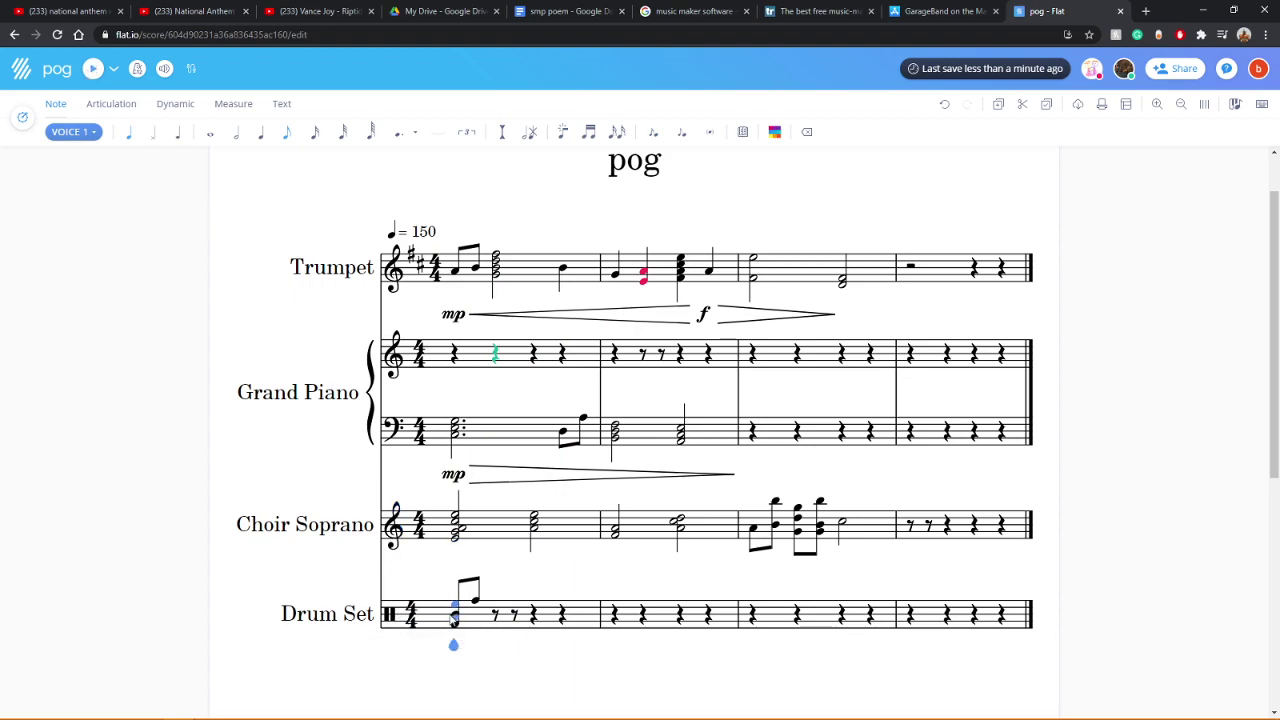
pyautogui.click(356, 617)
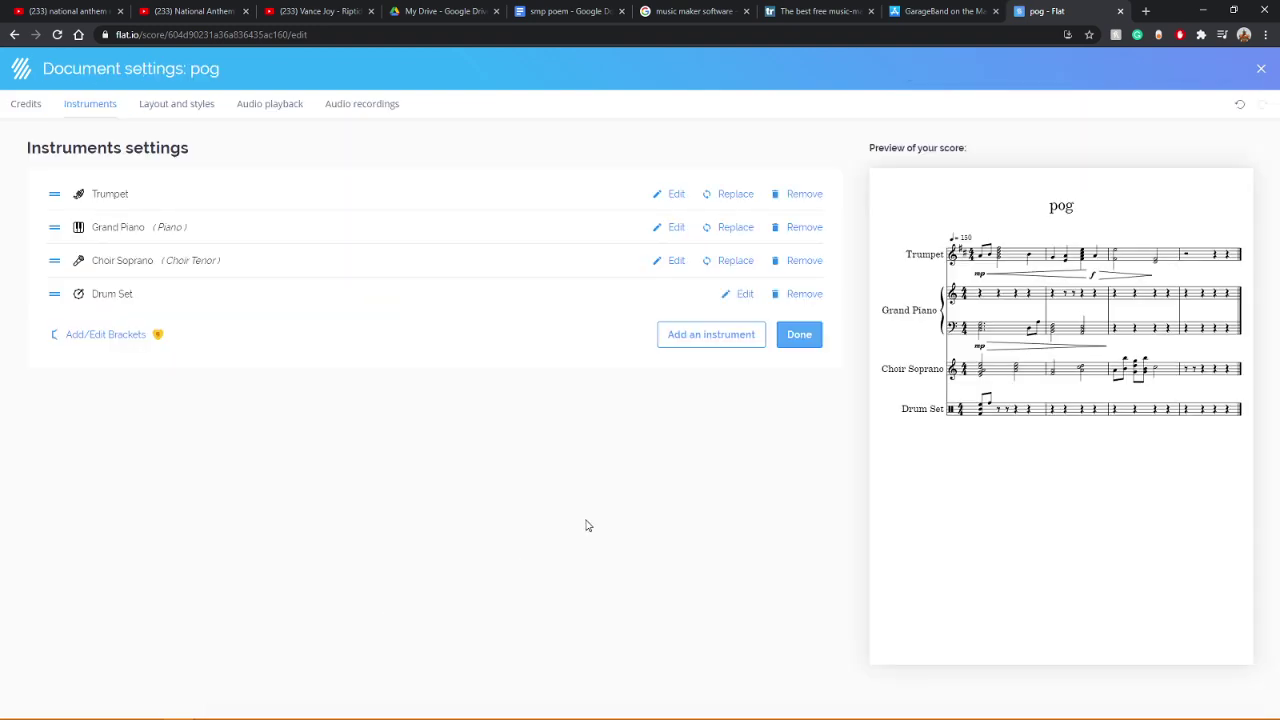
# Step: Remove the Drum Set and add a Violin from the Strings category
pyautogui.click(802, 296)
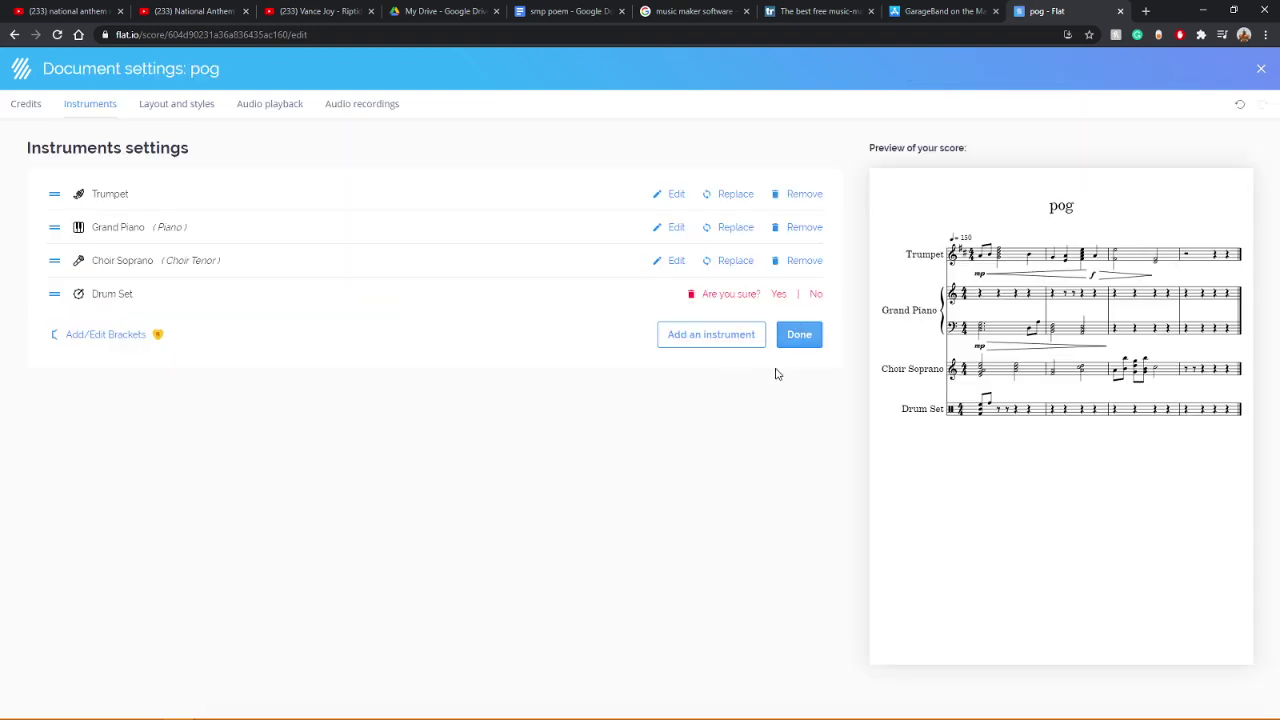
pyautogui.click(779, 294)
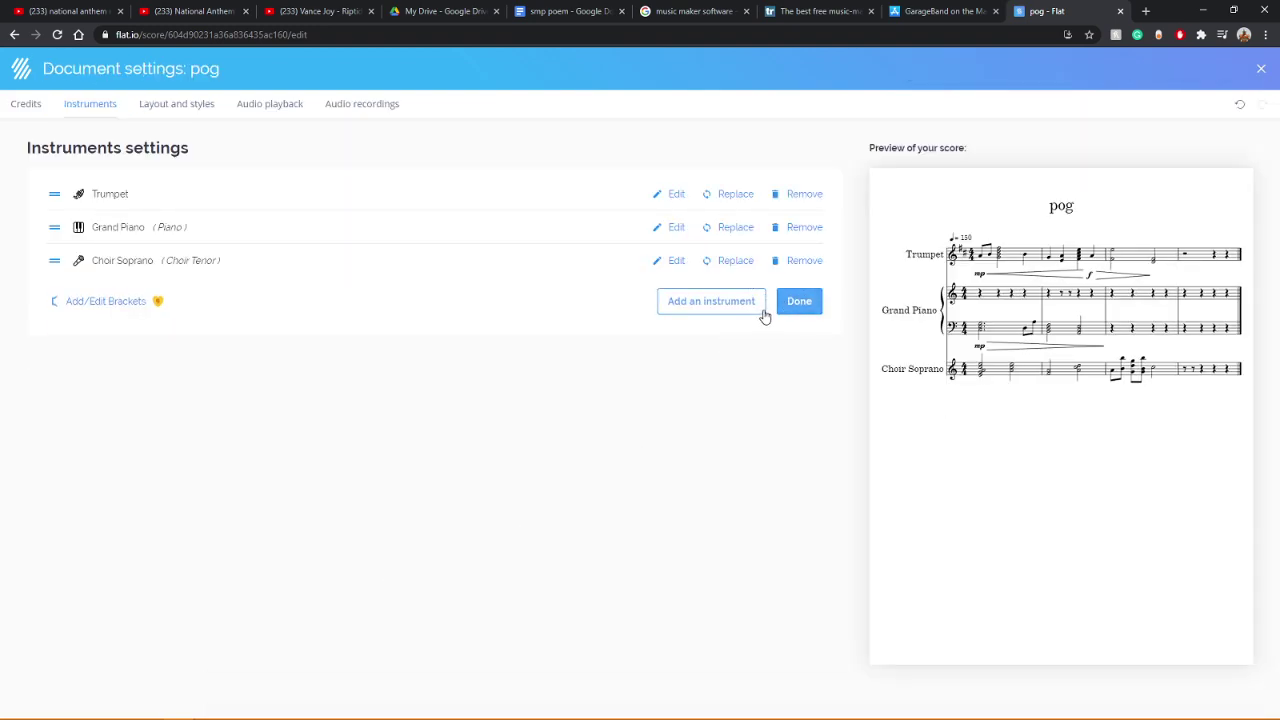
pyautogui.click(741, 308)
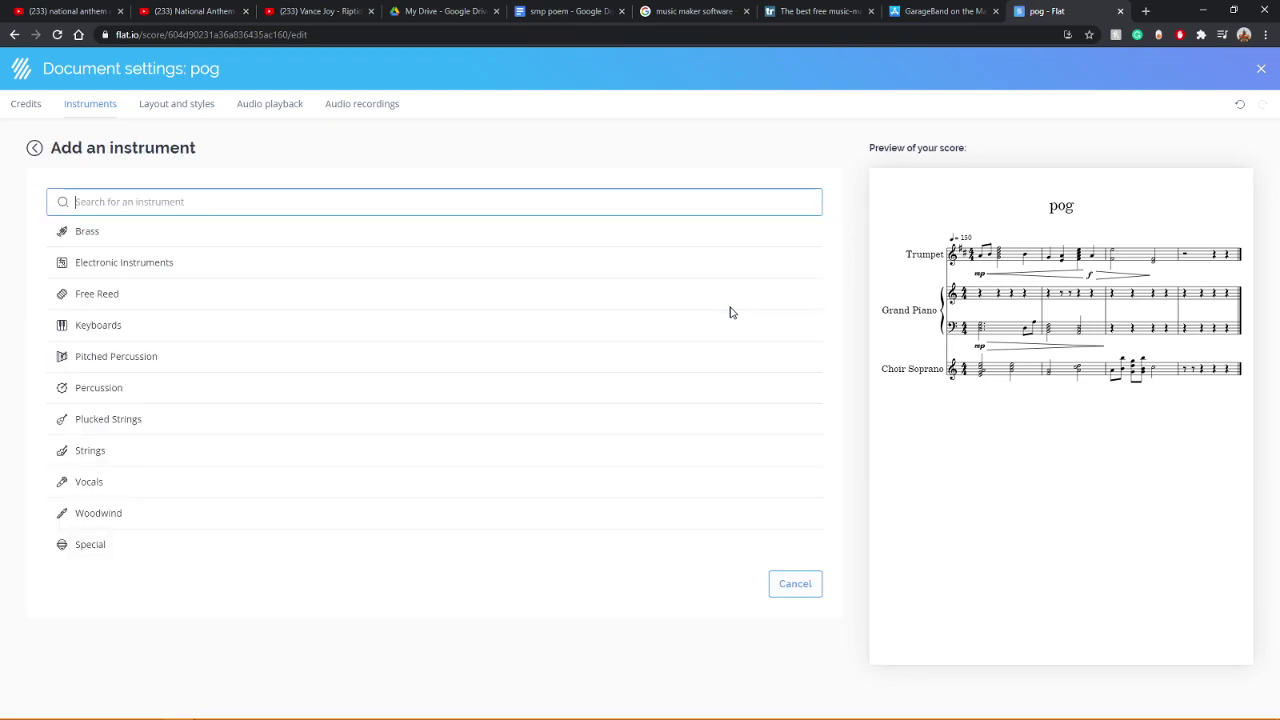
pyautogui.click(90, 457)
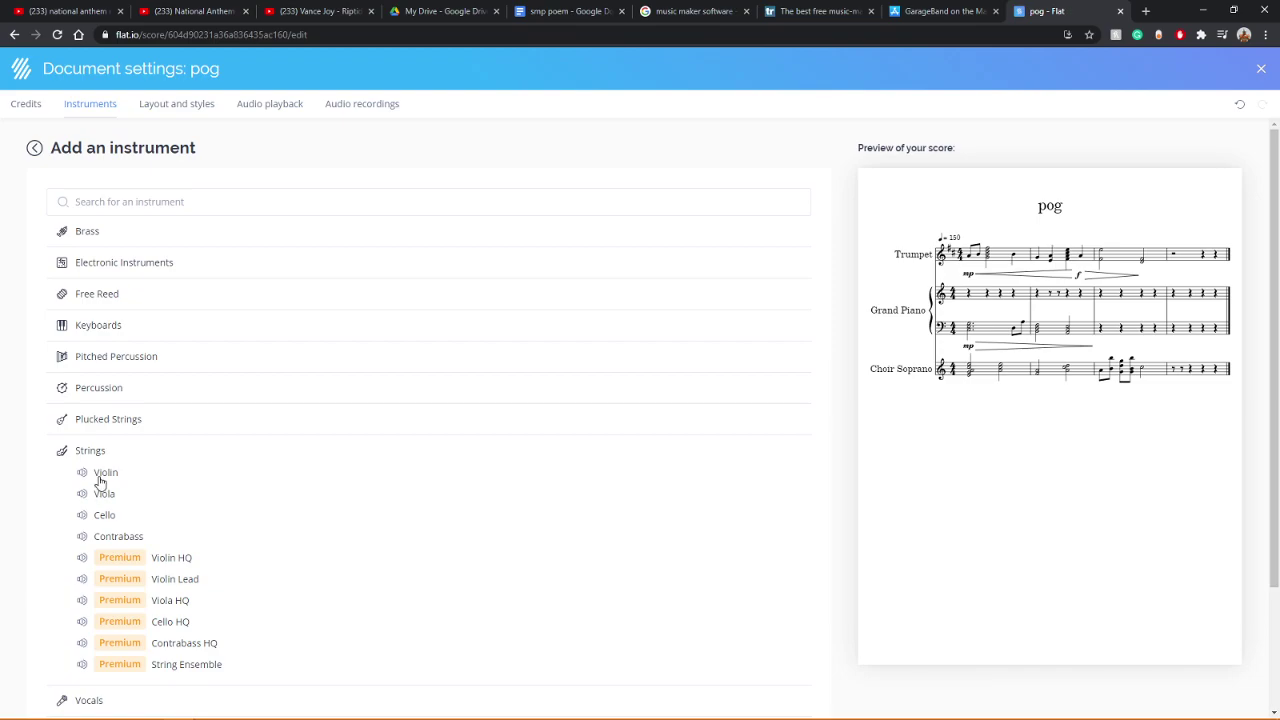
pyautogui.click(102, 478)
pyautogui.click(806, 348)
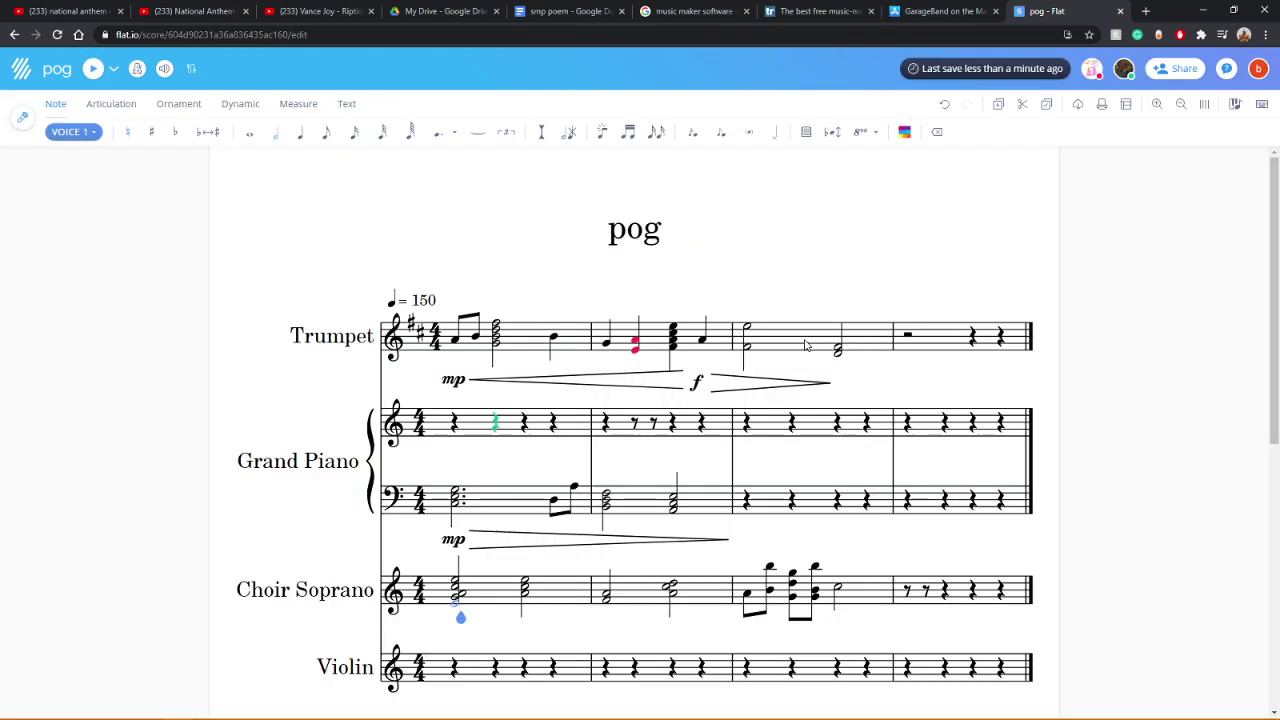
# Step: Show only the Violin part using the parts list
pyautogui.scroll(-5, 420, 437)
pyautogui.scroll(3, 418, 437)
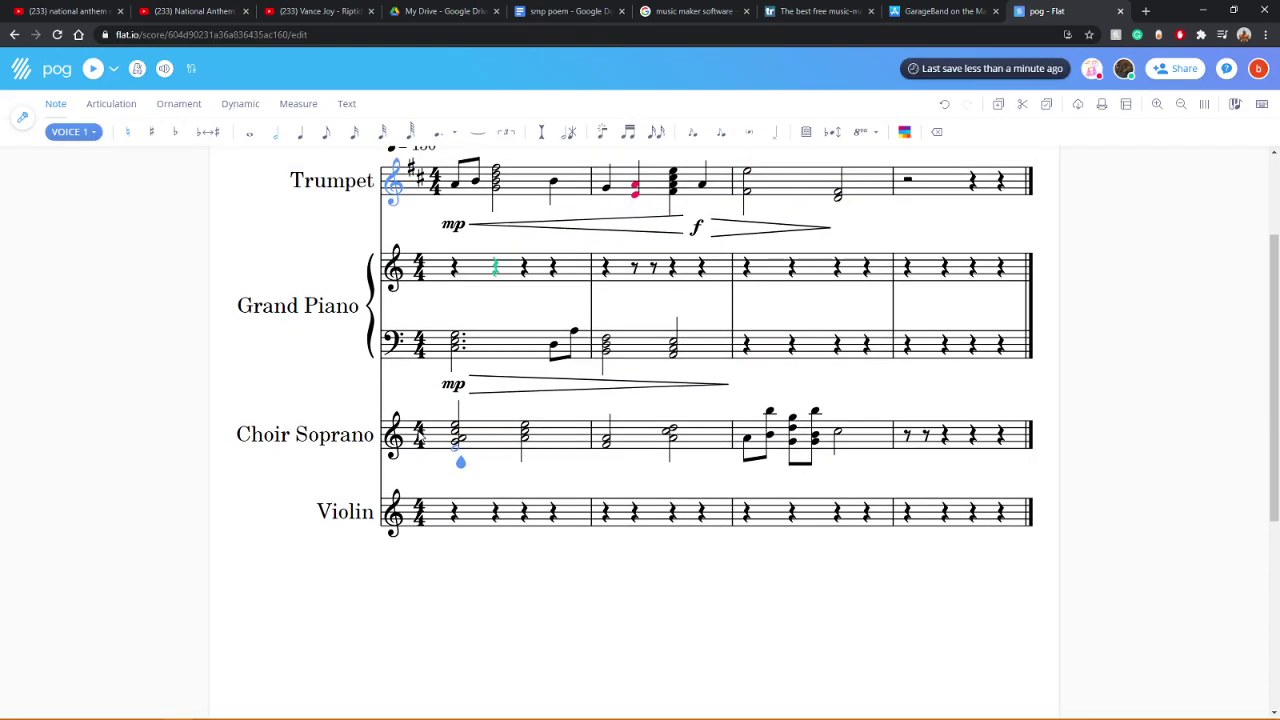
pyautogui.click(23, 115)
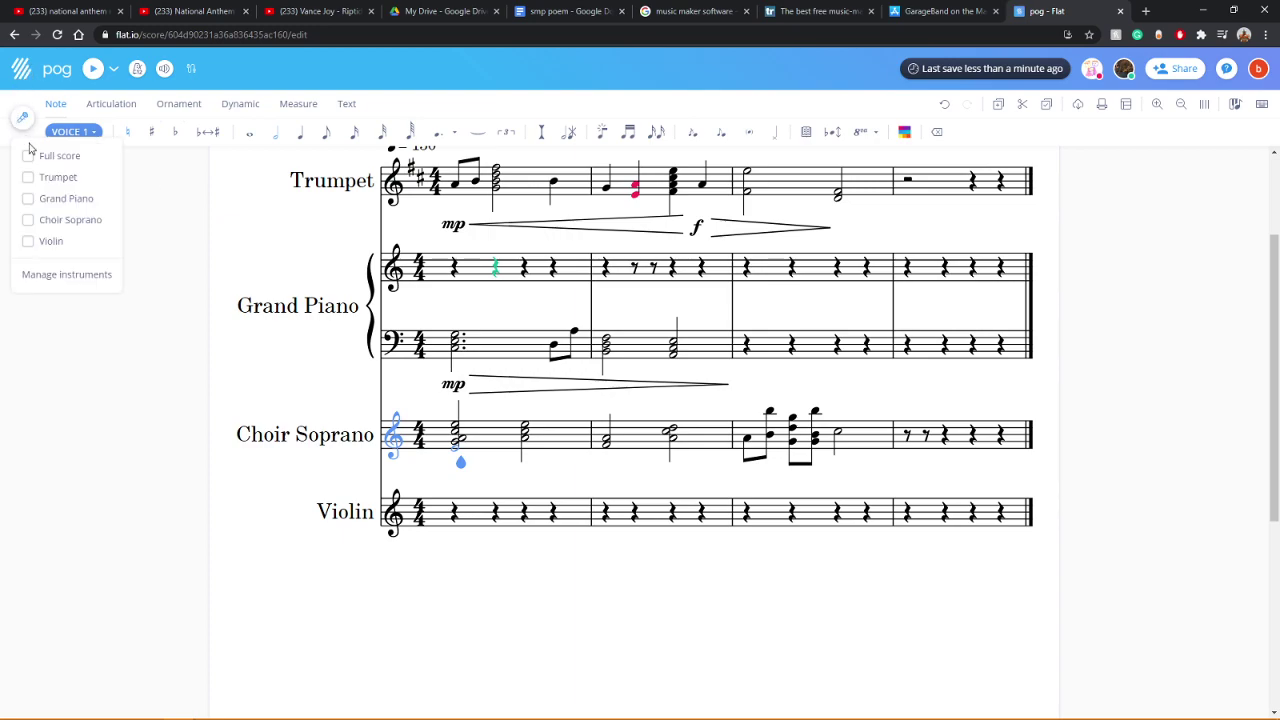
pyautogui.click(29, 241)
pyautogui.click(414, 351)
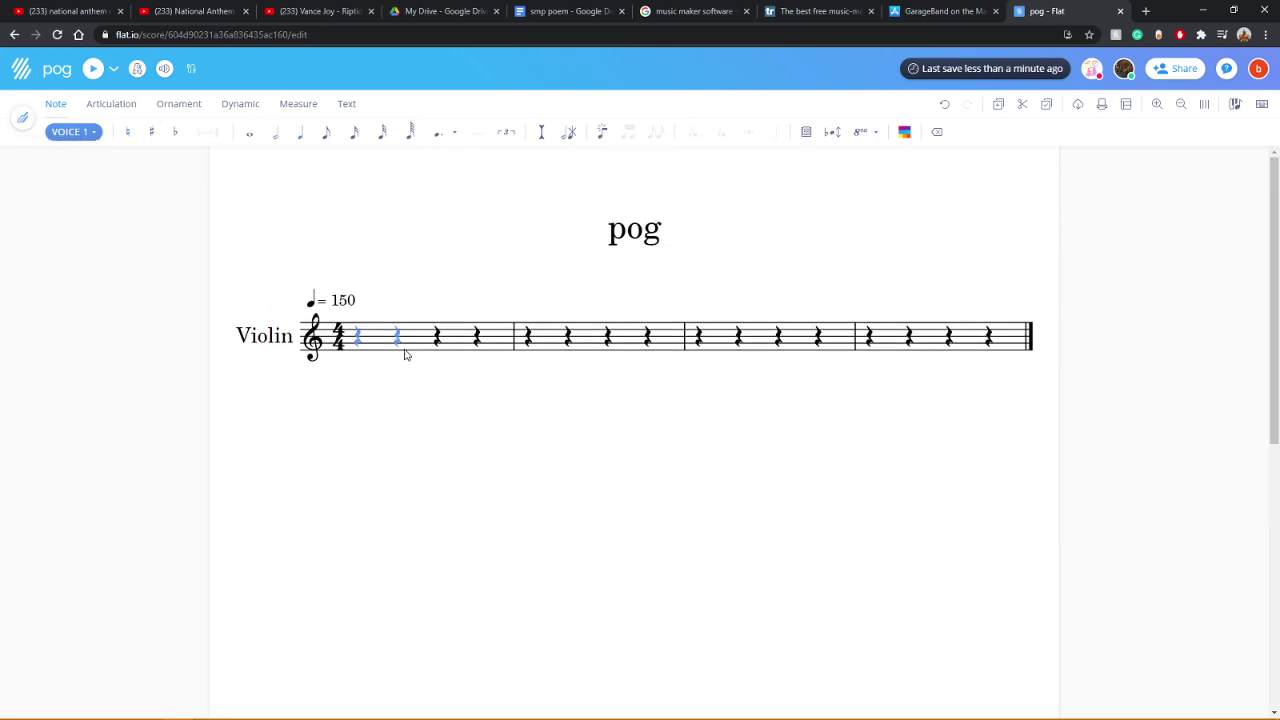
# Step: Build the Violin measure-1 opening chord and enter beamed sixteenth notes and chords
pyautogui.click(363, 332)
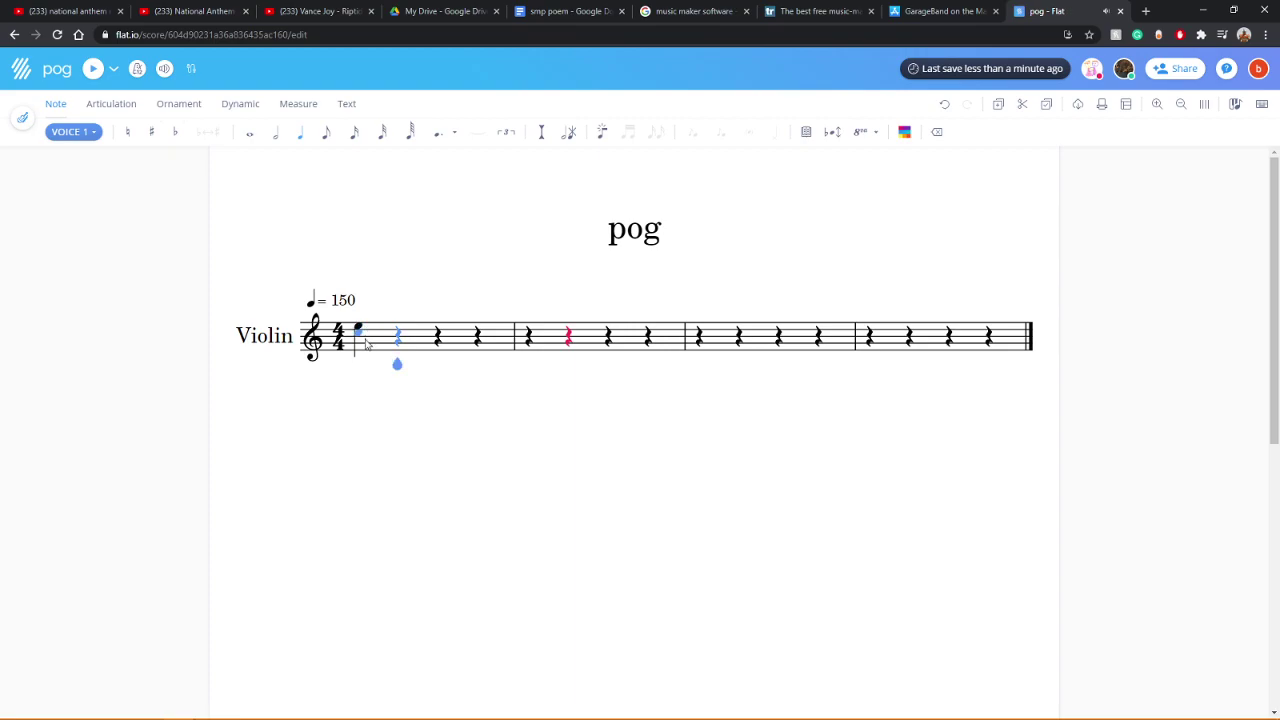
pyautogui.click(353, 140)
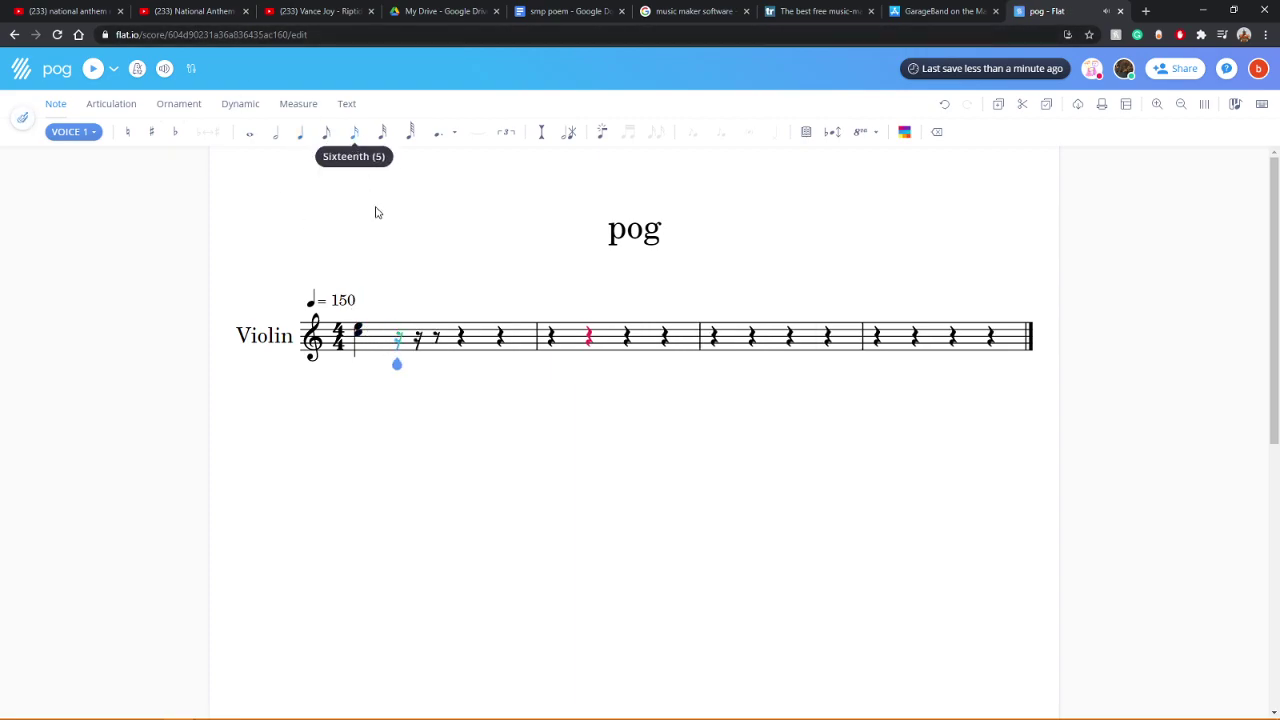
pyautogui.click(358, 335)
pyautogui.click(409, 338)
pyautogui.click(425, 340)
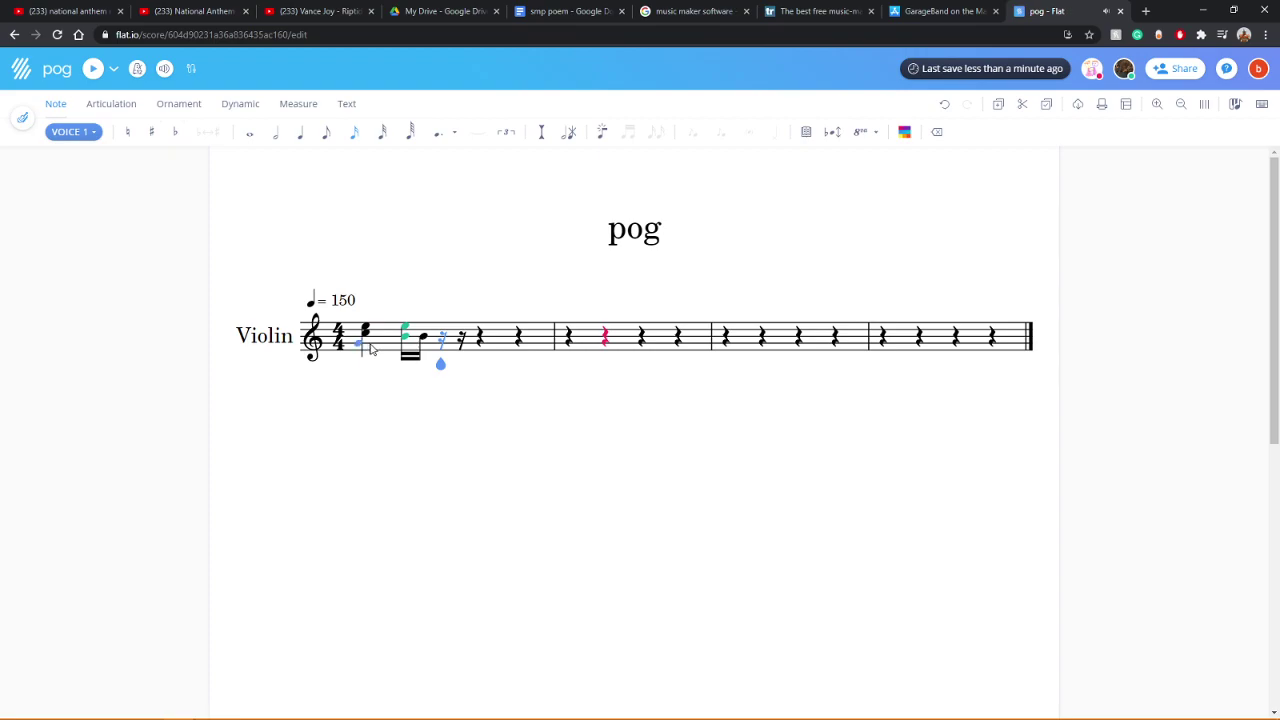
pyautogui.click(384, 349)
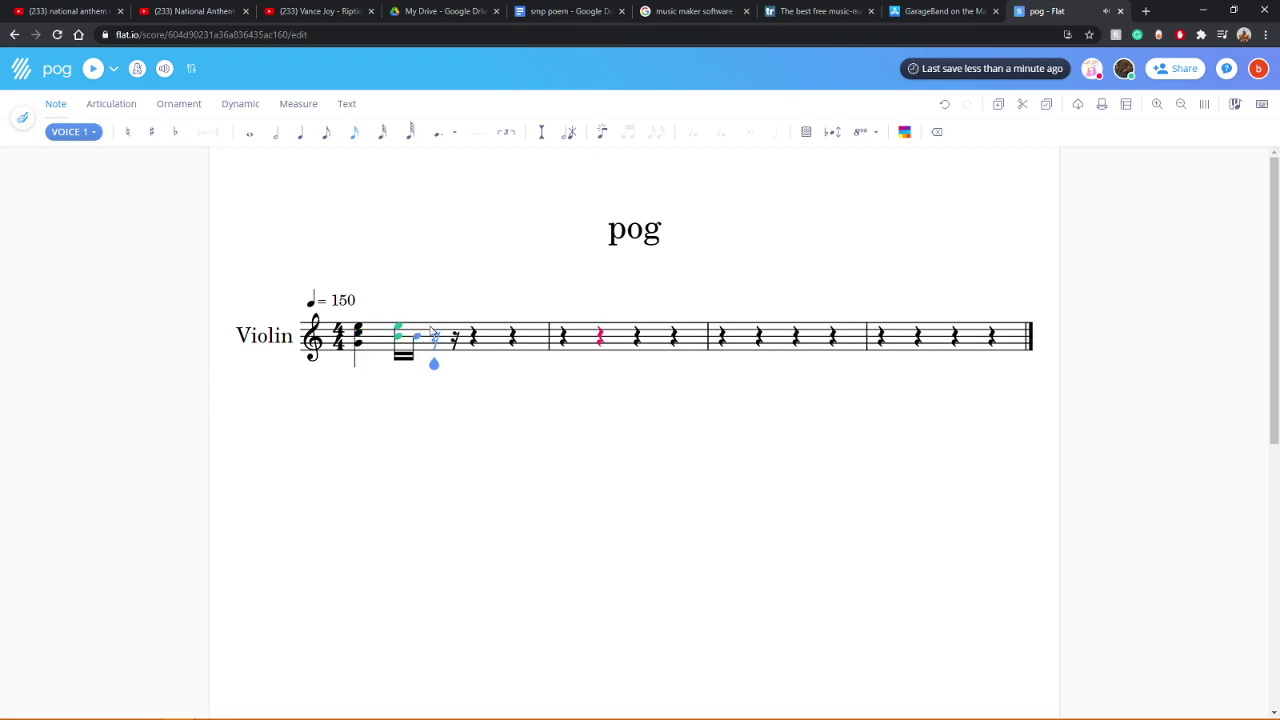
pyautogui.click(439, 327)
pyautogui.click(454, 340)
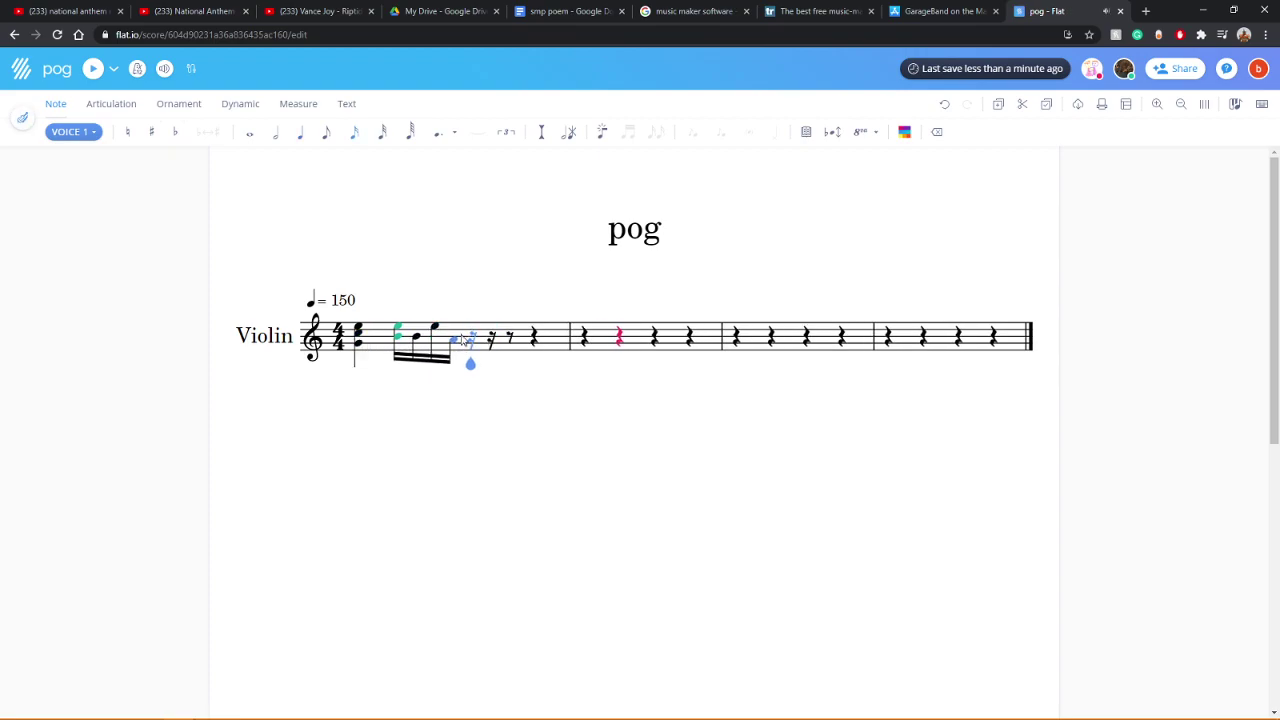
pyautogui.click(475, 331)
pyautogui.click(470, 346)
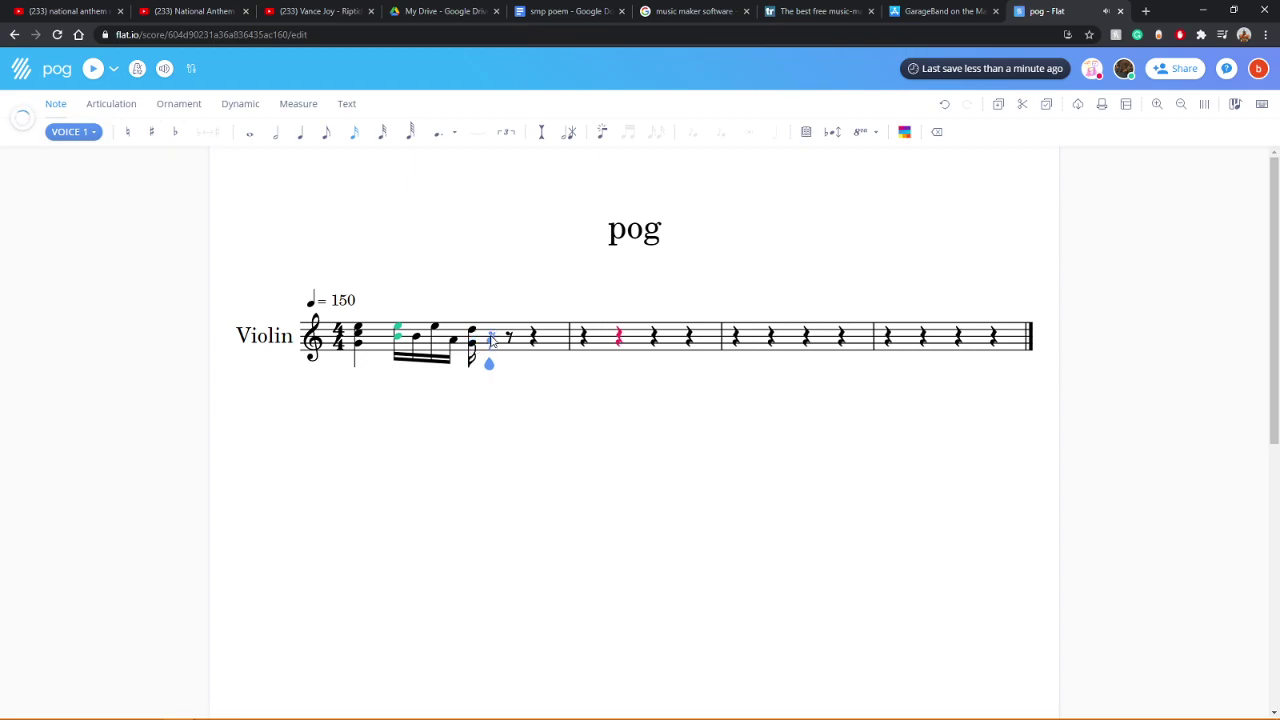
# Step: Continue the measure-1 sixteenth run, ending the group on a high note
pyautogui.click(495, 328)
pyautogui.click(478, 330)
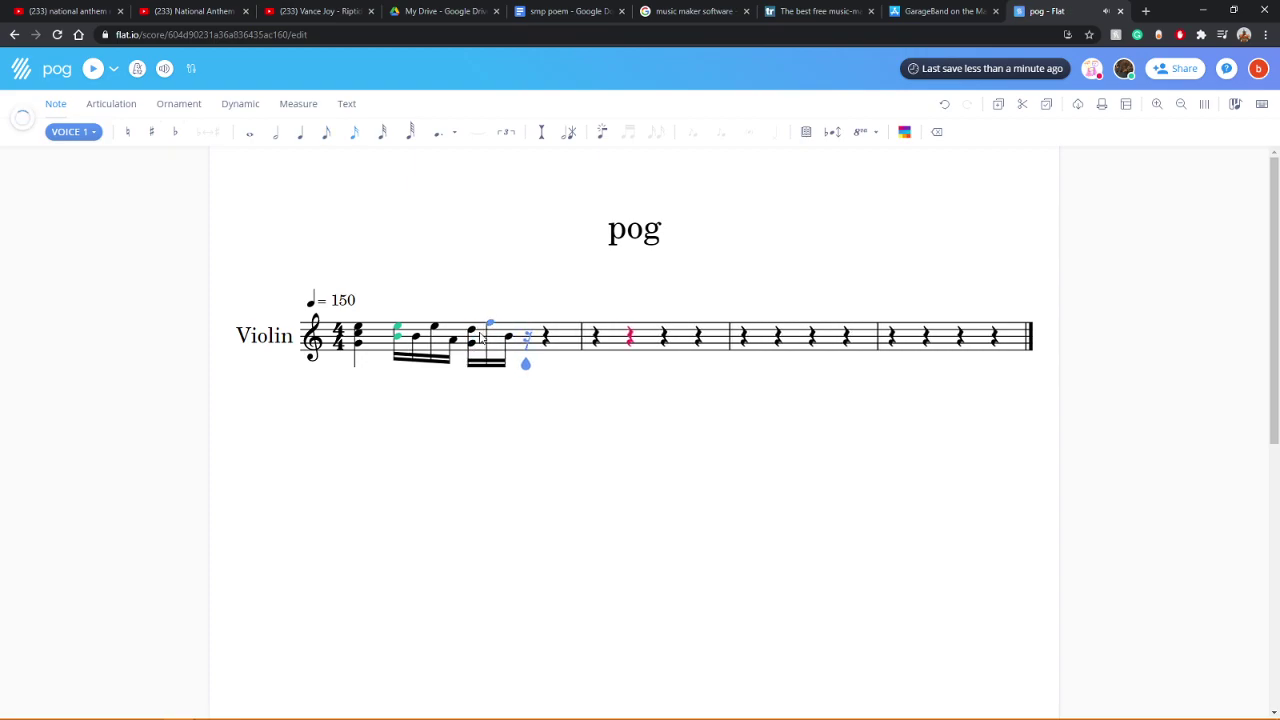
pyautogui.click(476, 325)
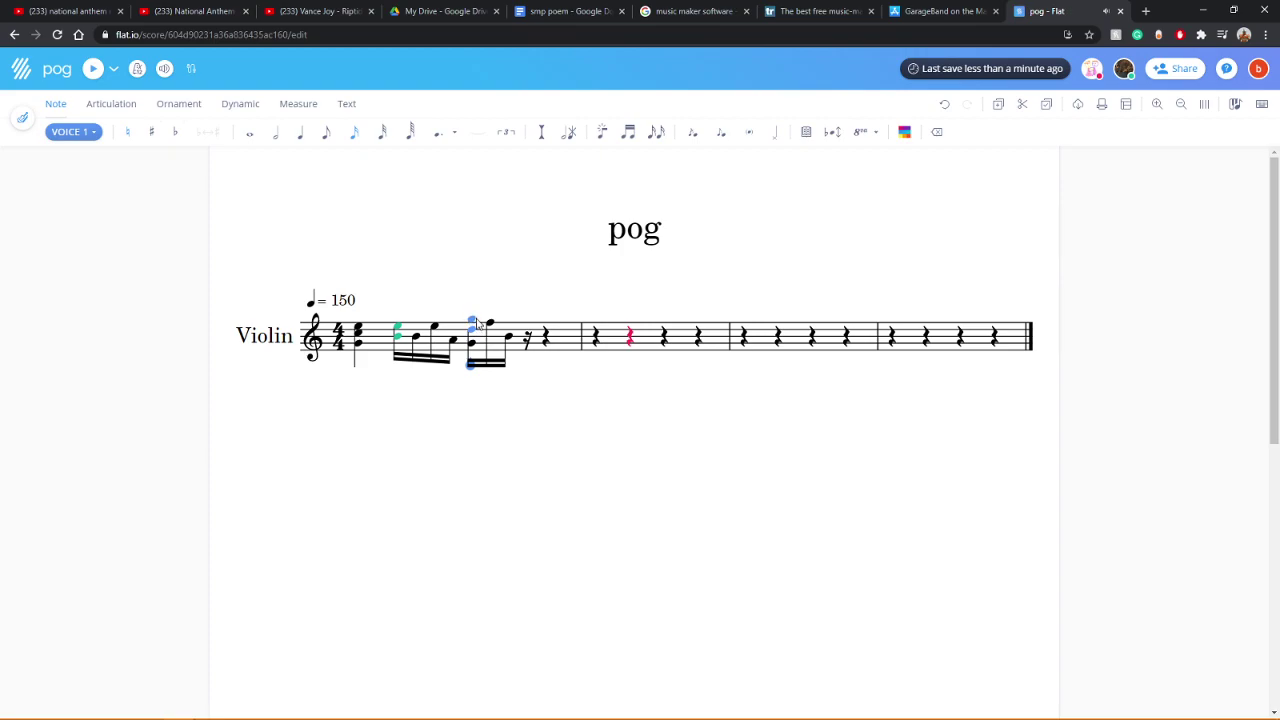
pyautogui.click(527, 338)
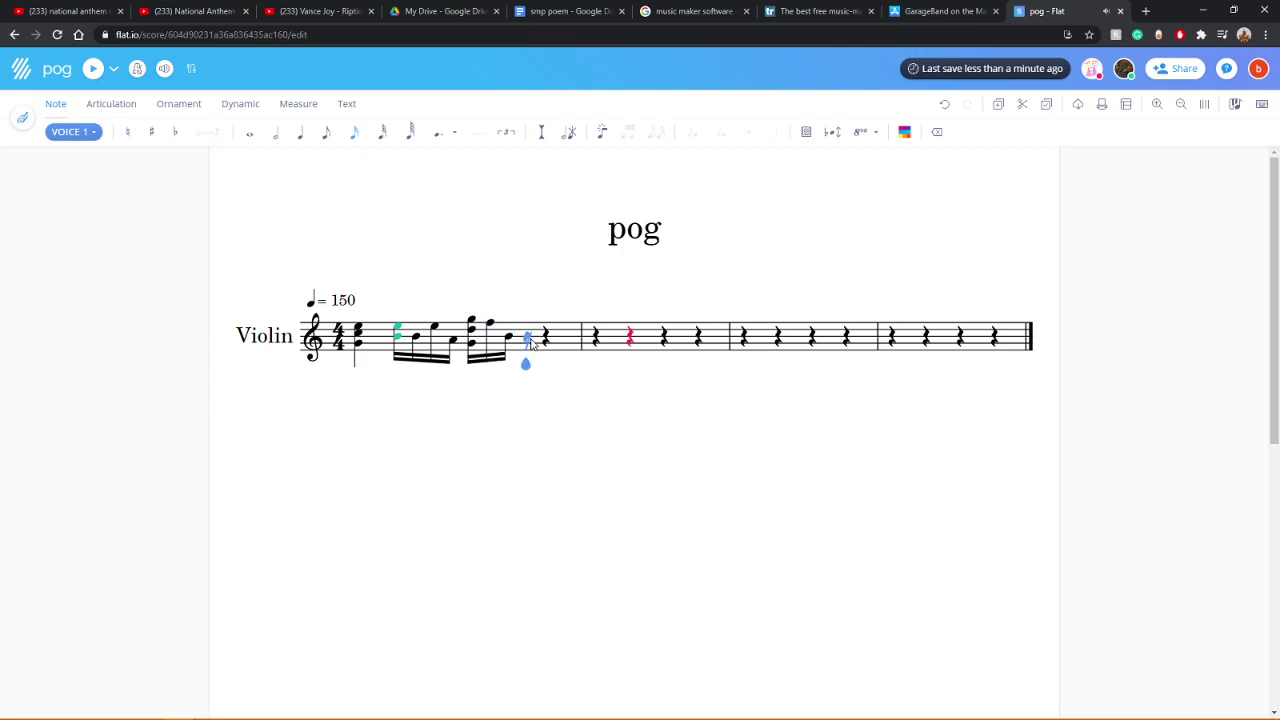
pyautogui.click(527, 347)
pyautogui.click(544, 340)
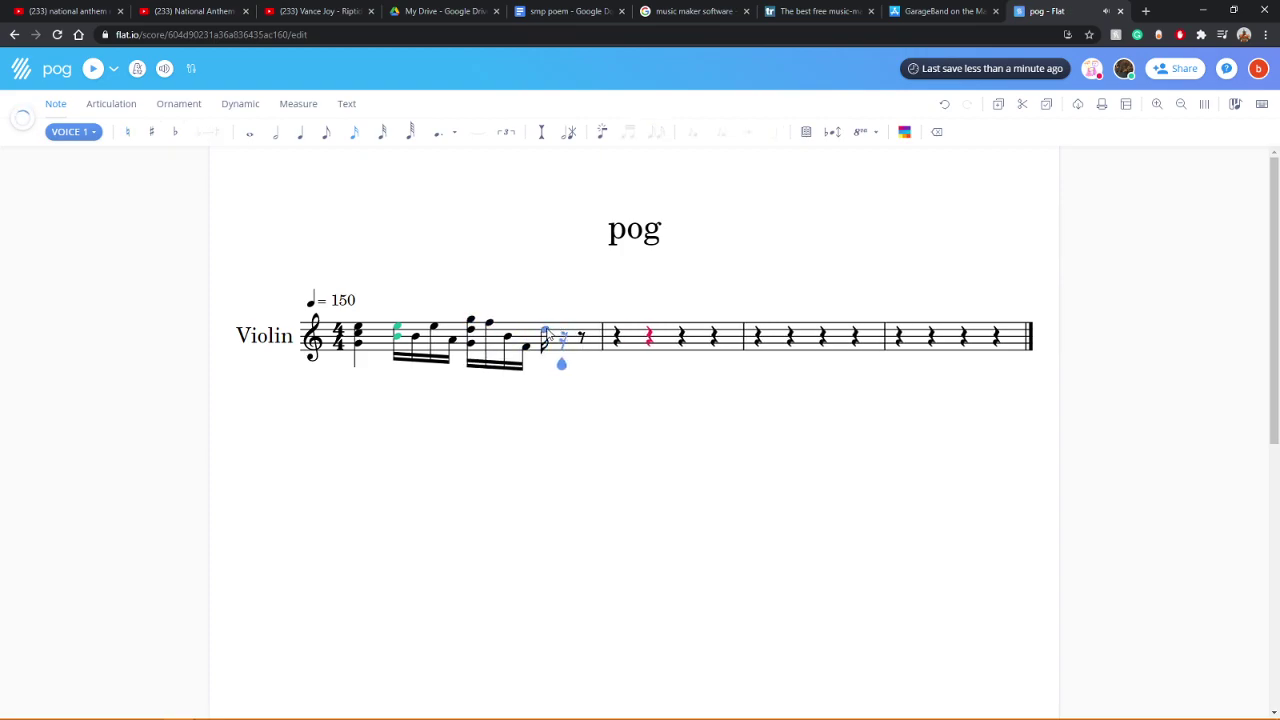
pyautogui.click(579, 324)
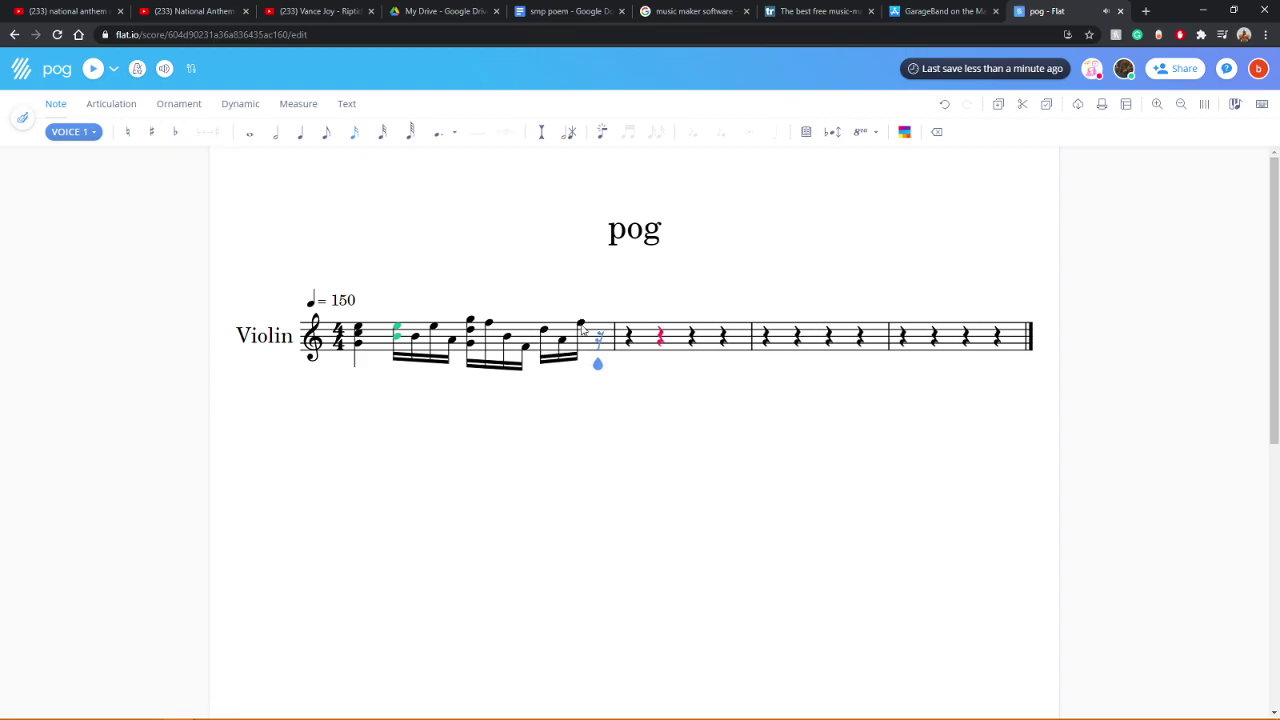
pyautogui.click(397, 340)
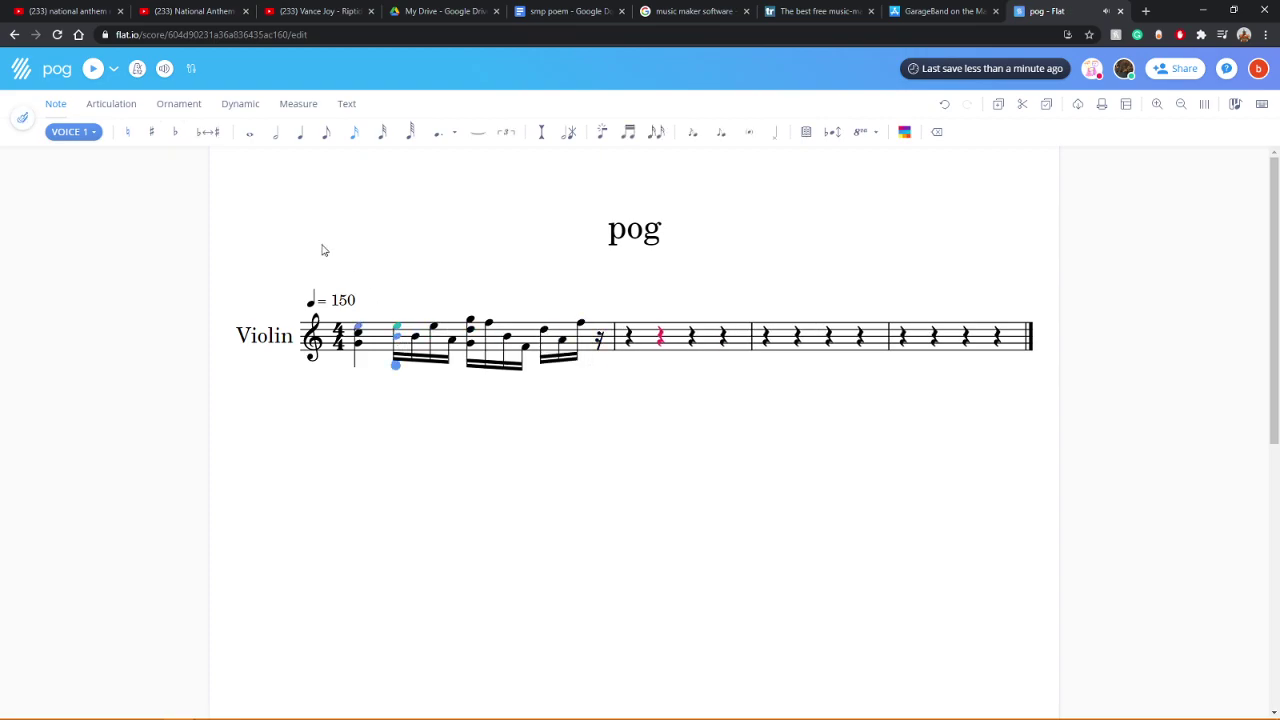
pyautogui.click(93, 69)
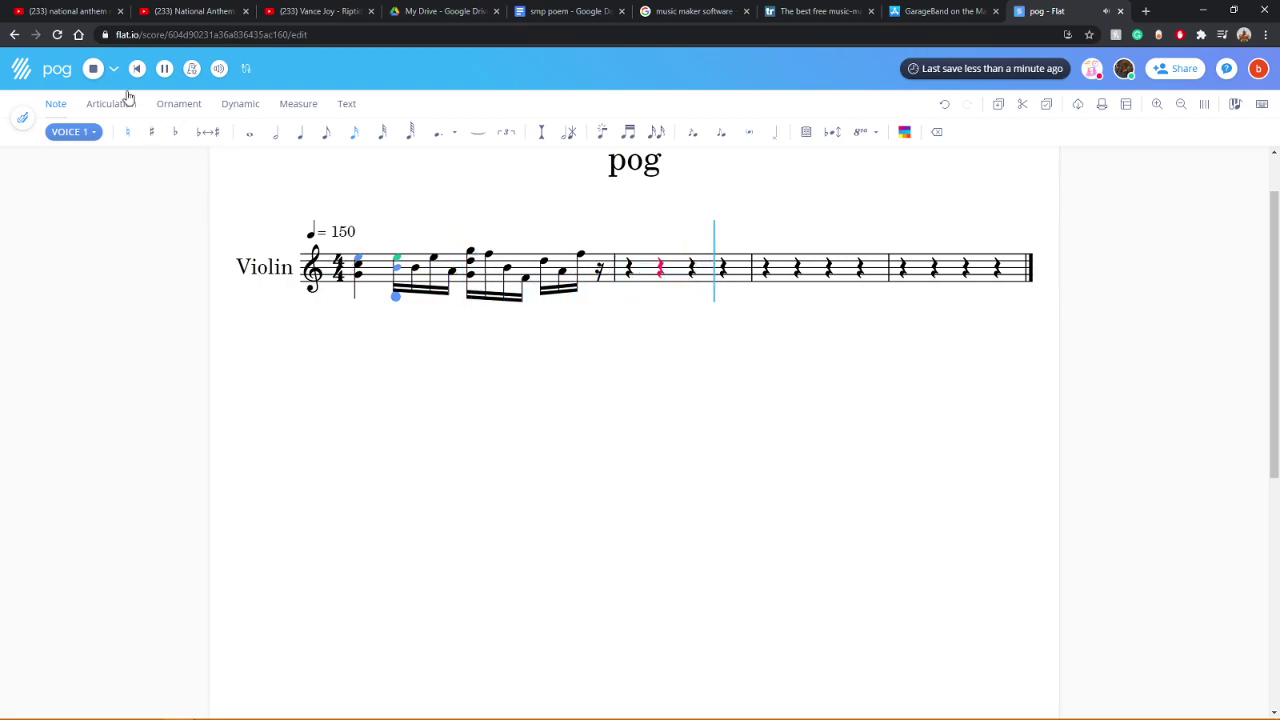
pyautogui.click(219, 69)
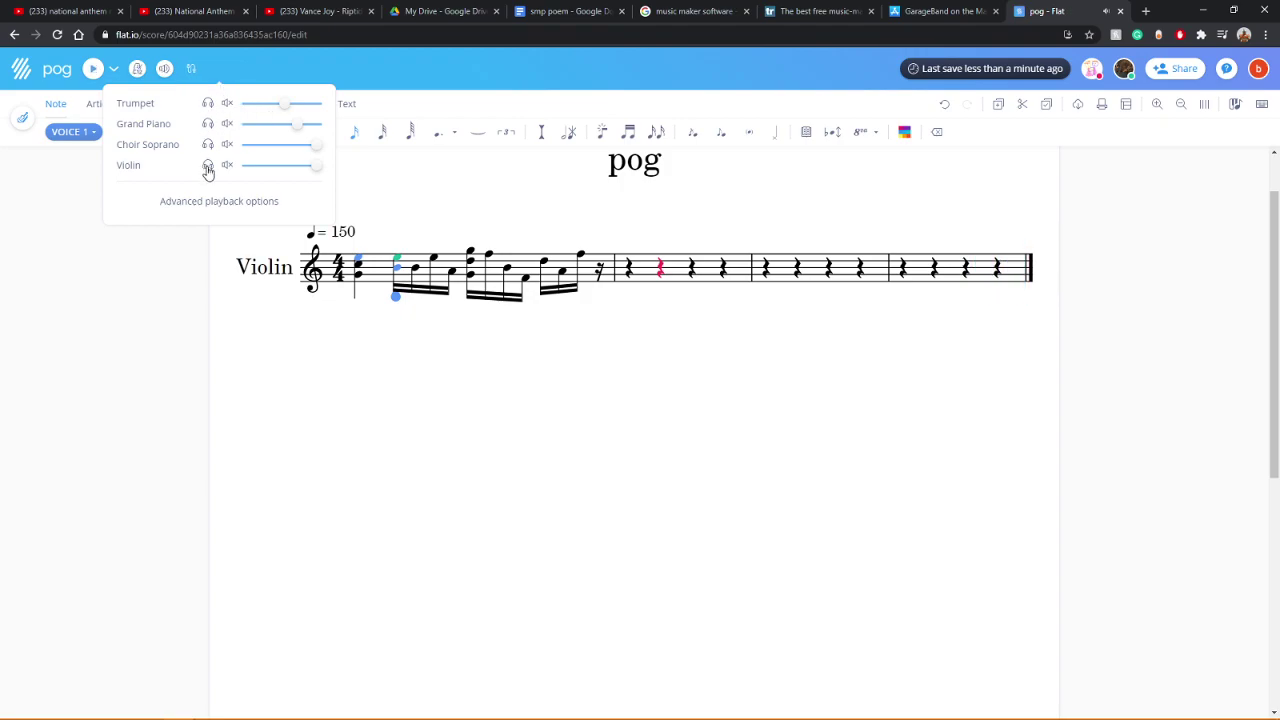
pyautogui.click(143, 273)
pyautogui.click(93, 74)
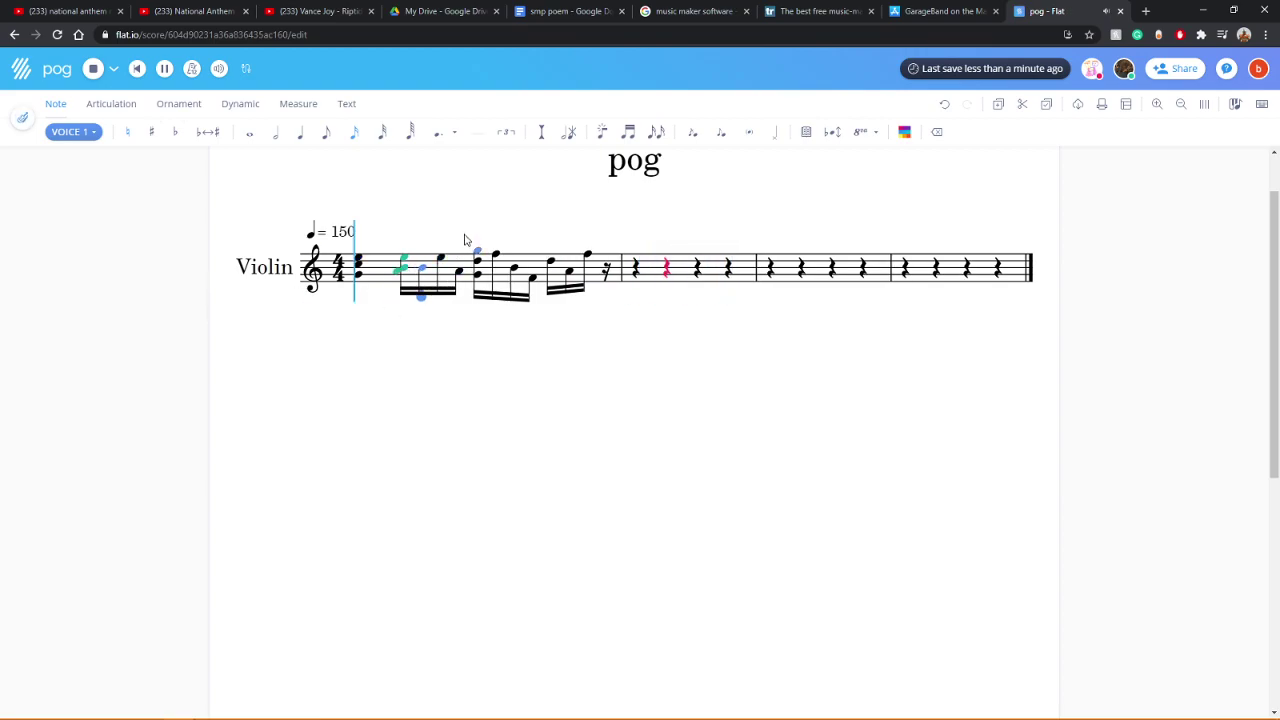
pyautogui.click(324, 141)
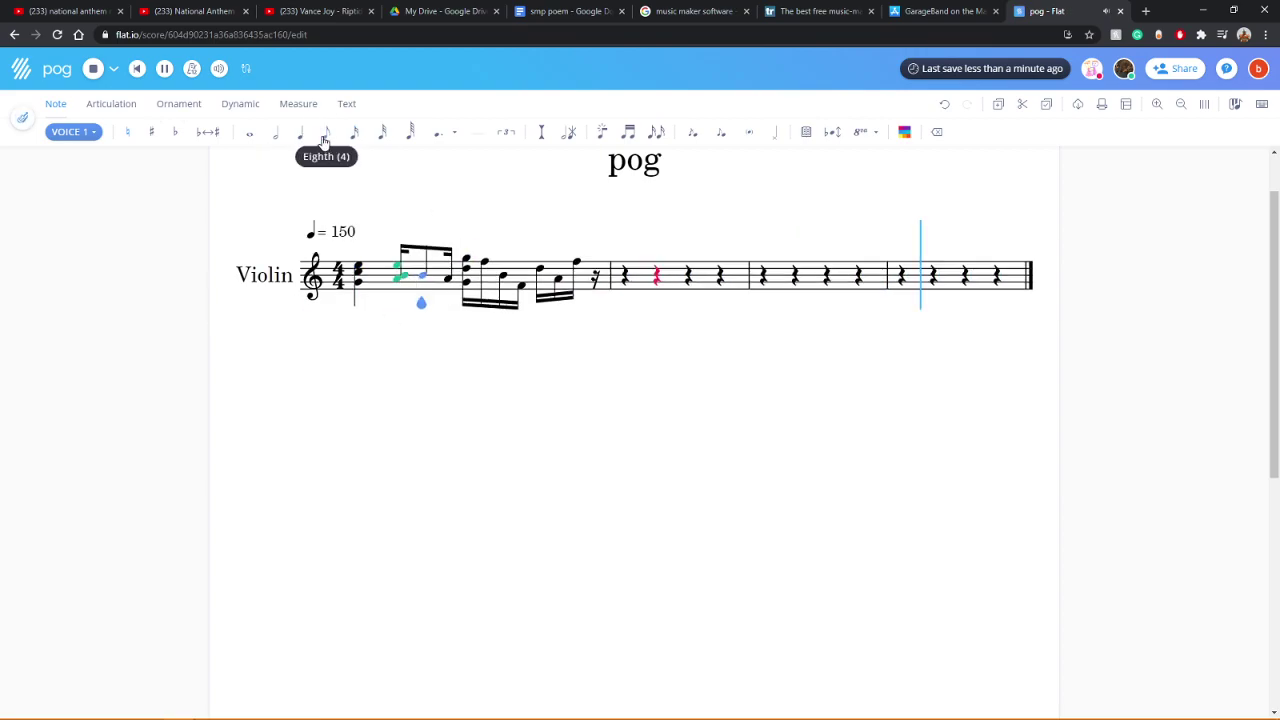
pyautogui.click(465, 287)
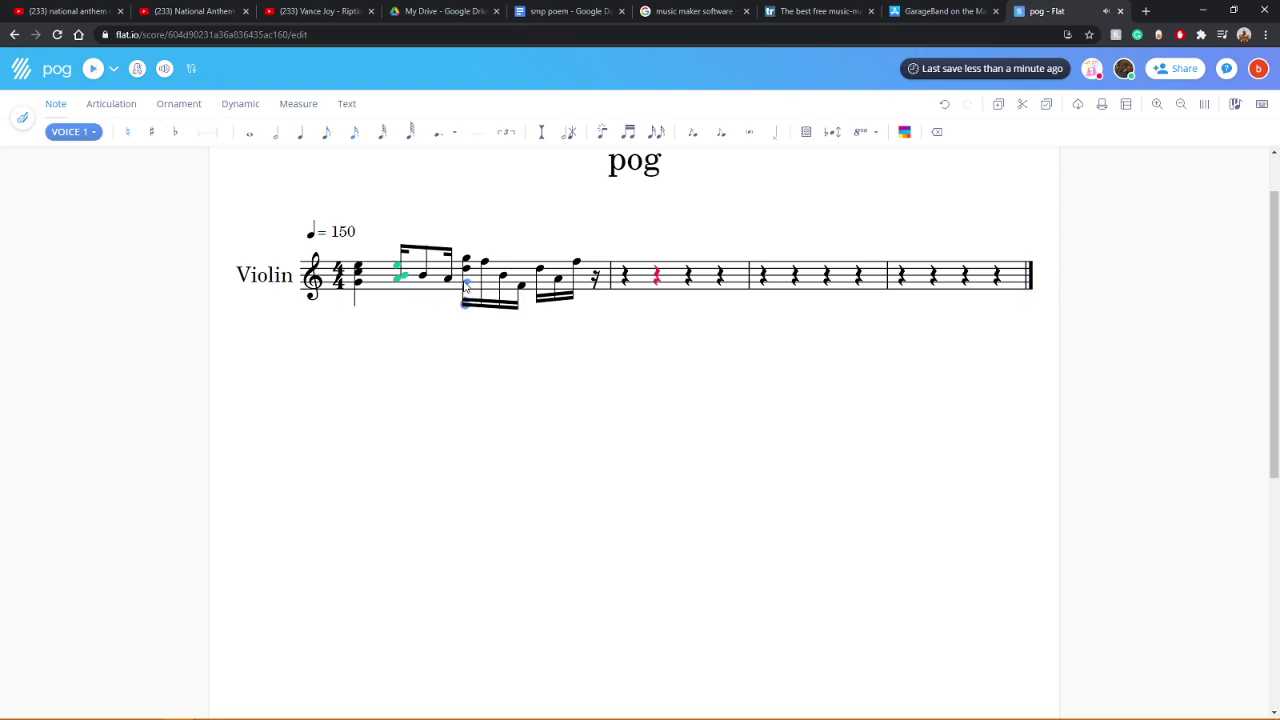
pyautogui.click(325, 131)
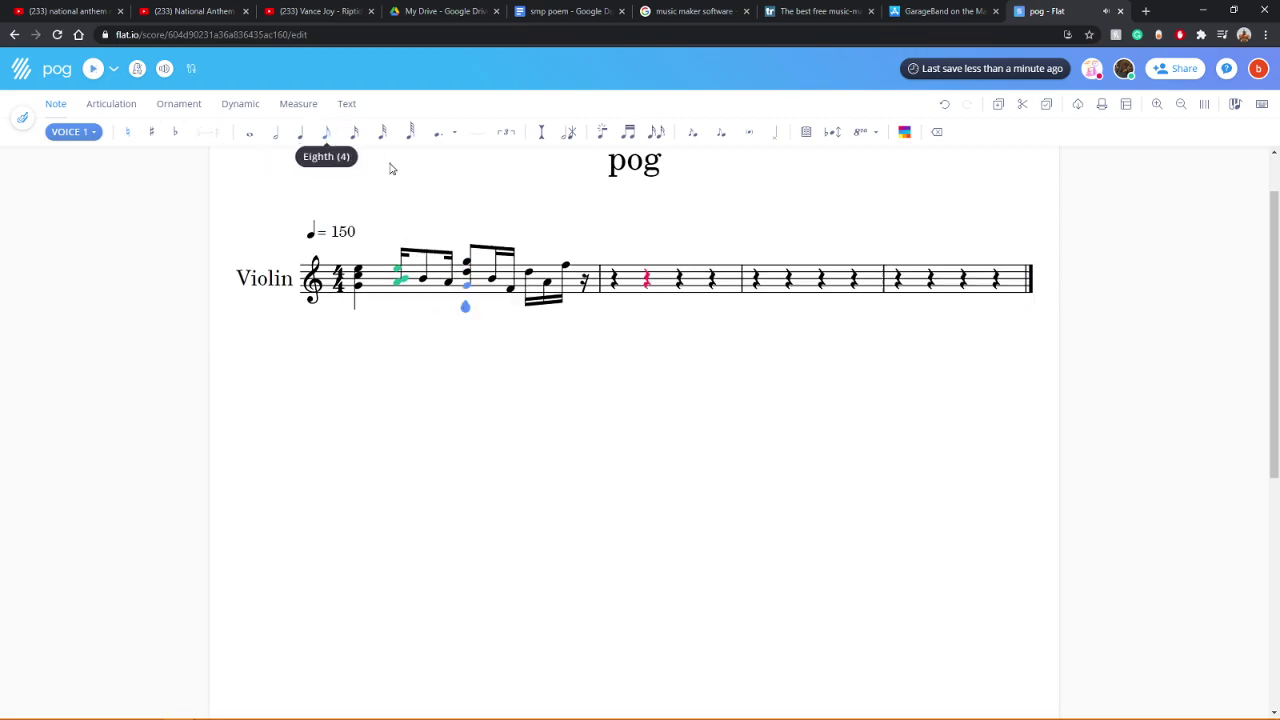
pyautogui.click(530, 283)
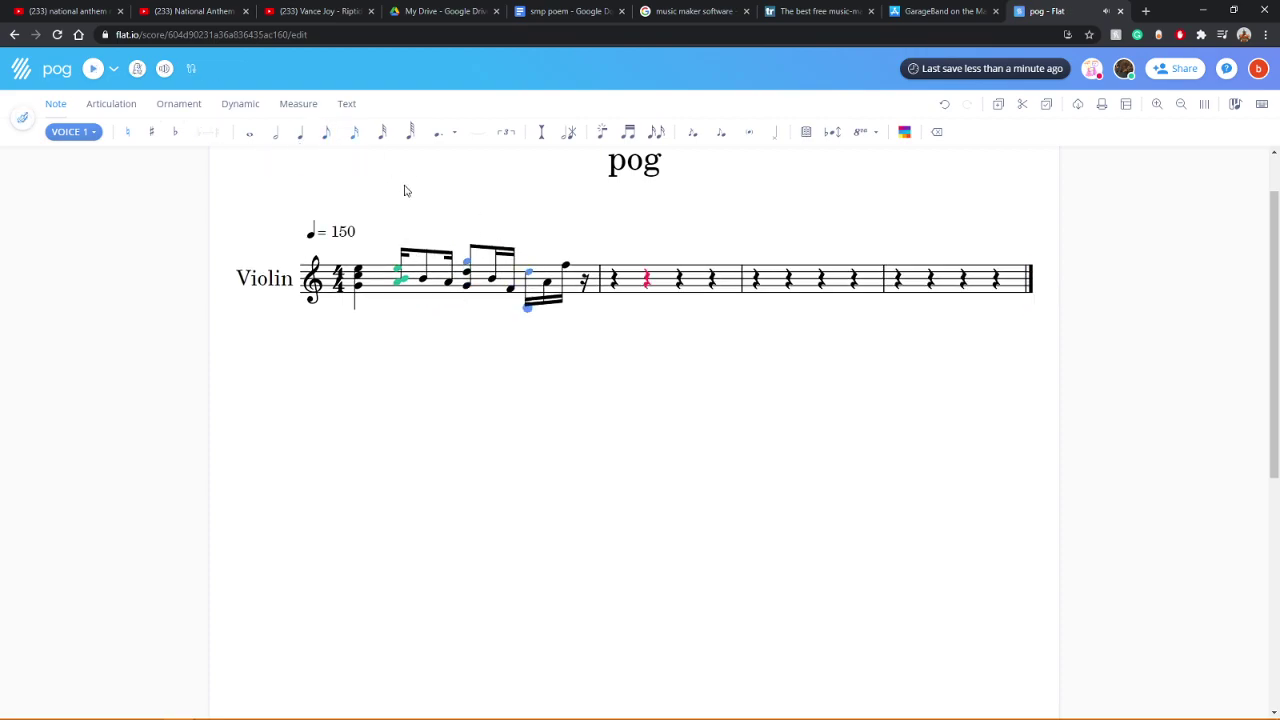
pyautogui.click(323, 134)
pyautogui.click(398, 281)
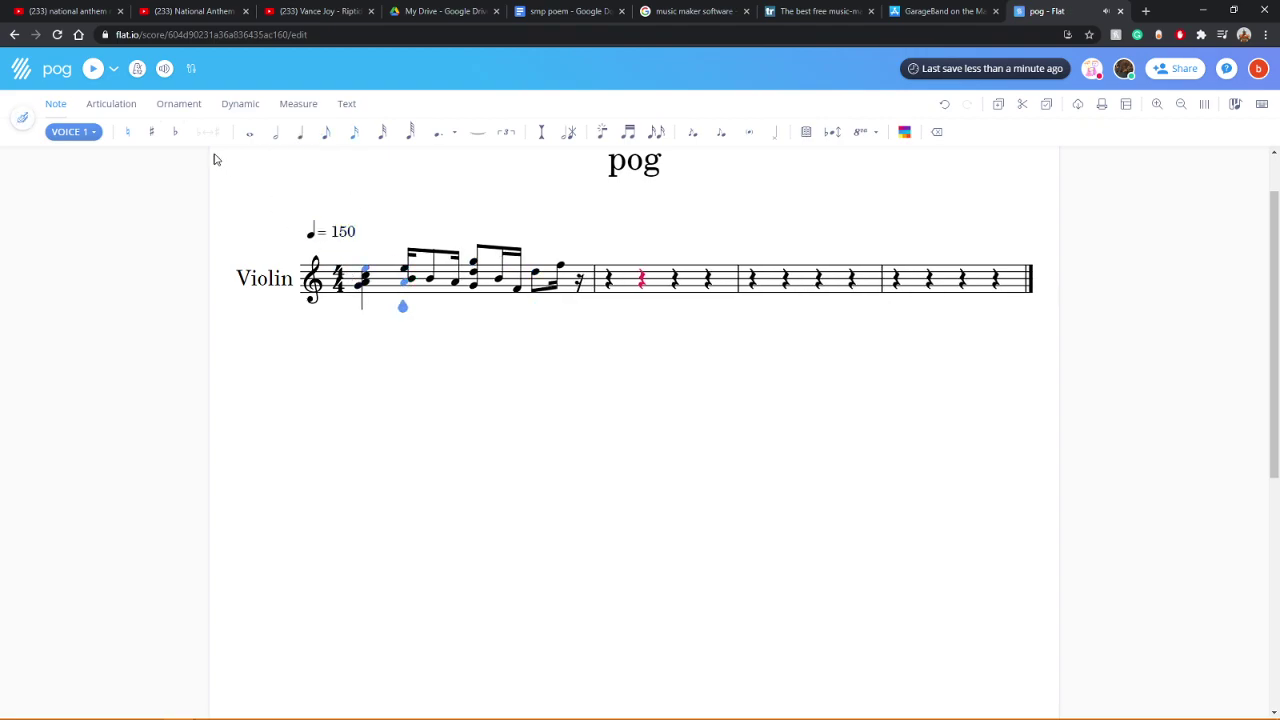
pyautogui.click(92, 70)
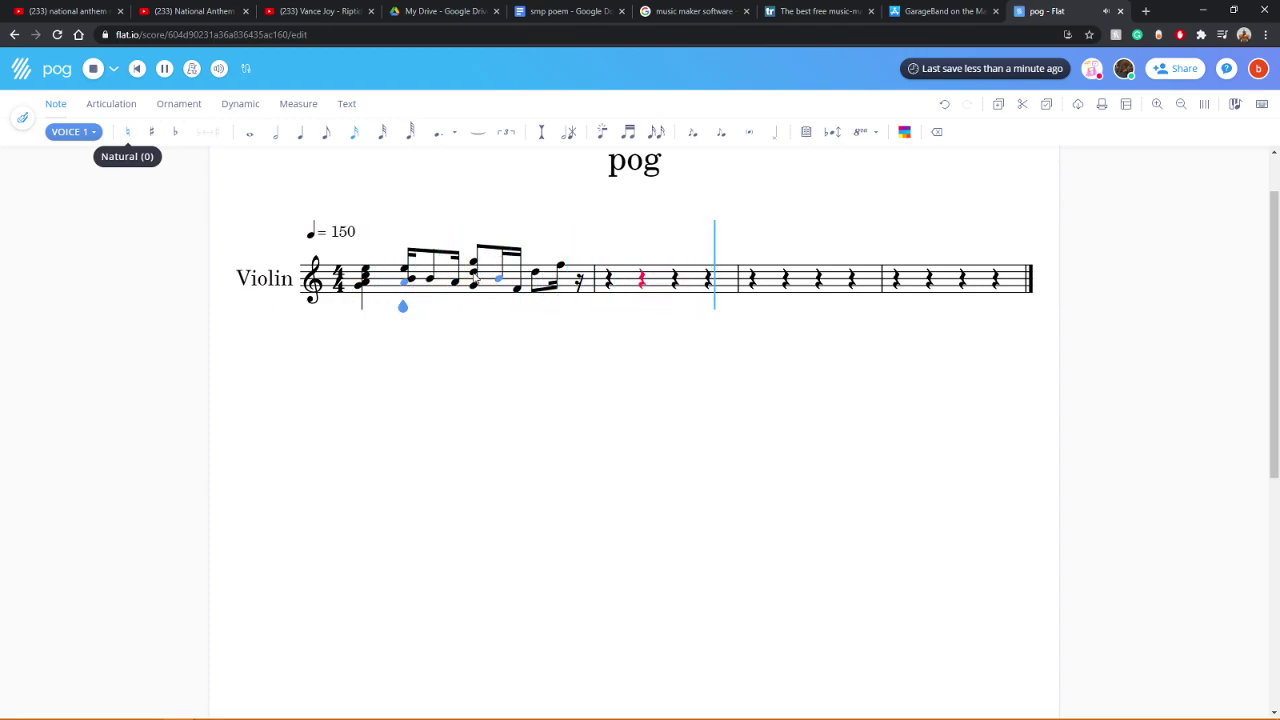
pyautogui.click(280, 140)
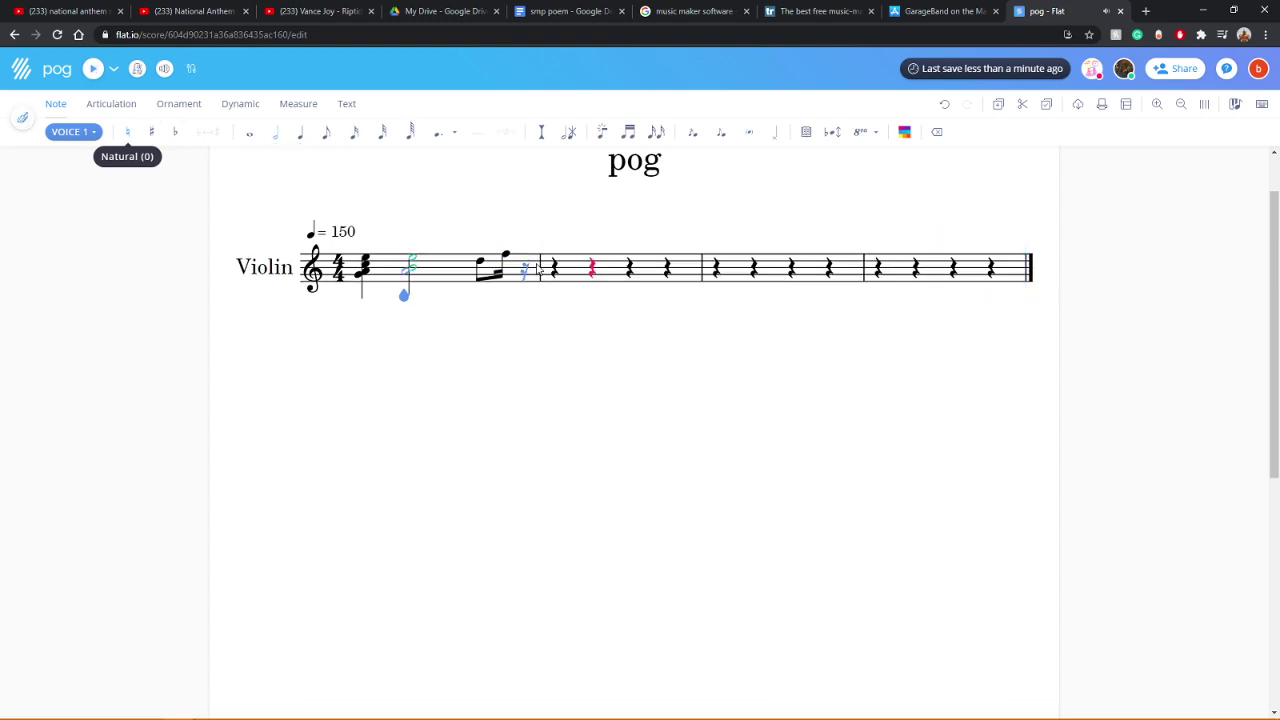
pyautogui.click(480, 268)
pyautogui.click(249, 133)
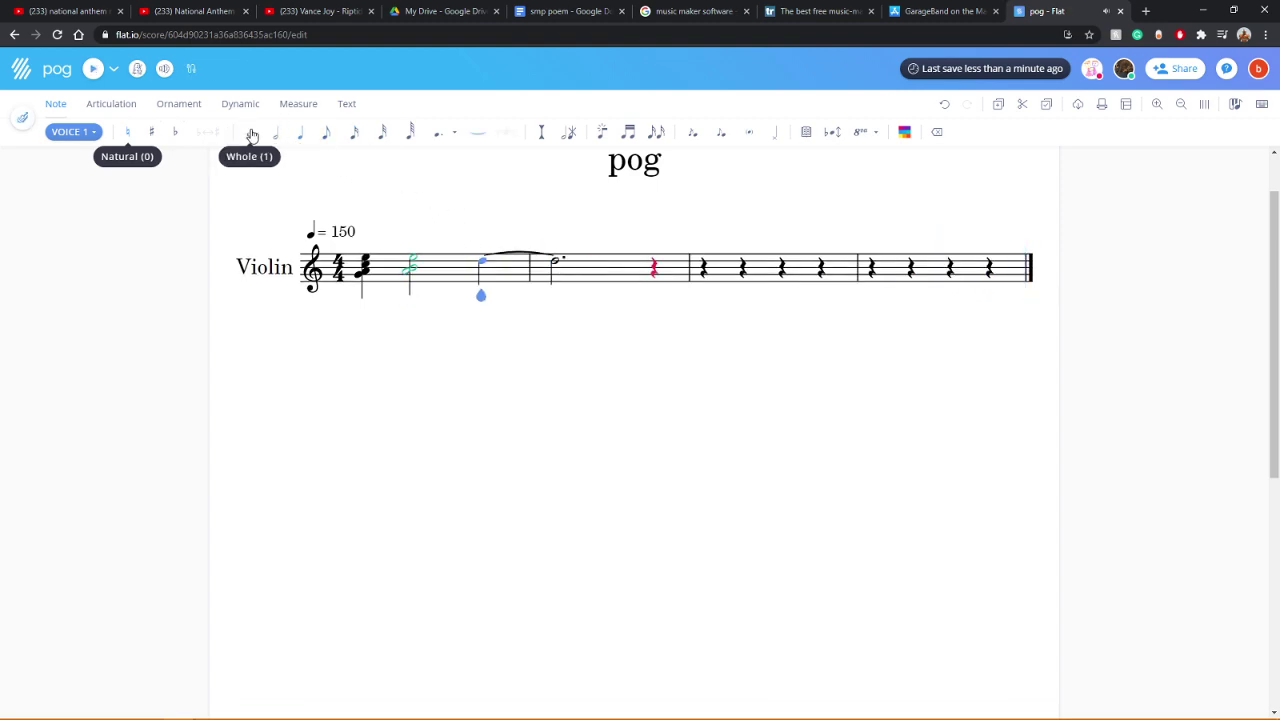
pyautogui.click(277, 145)
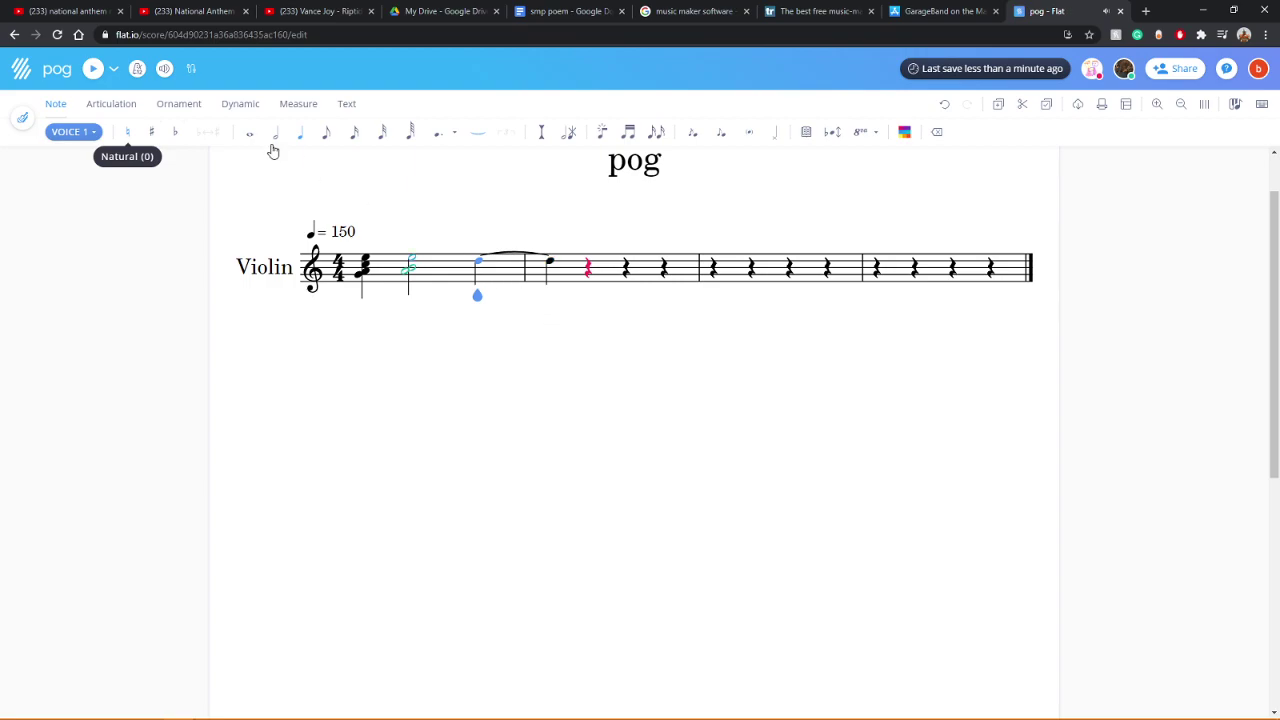
pyautogui.click(476, 274)
pyautogui.click(589, 268)
pyautogui.click(590, 265)
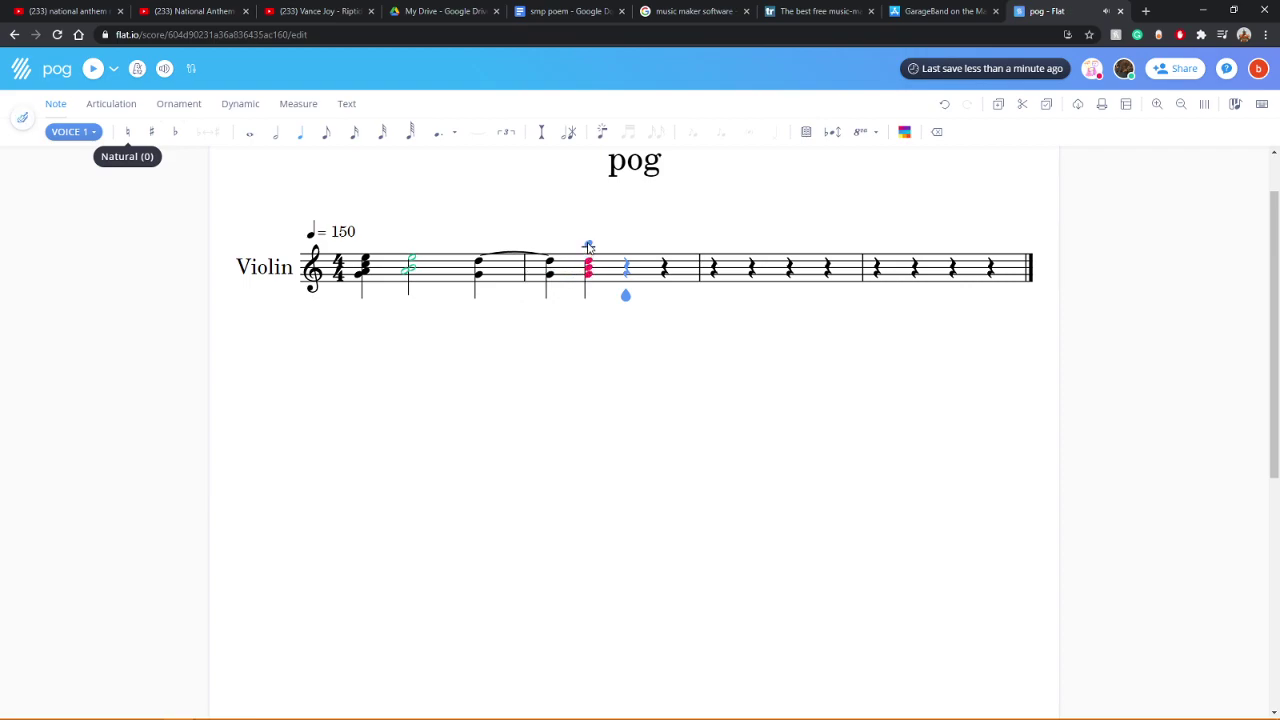
pyautogui.click(590, 246)
pyautogui.click(408, 268)
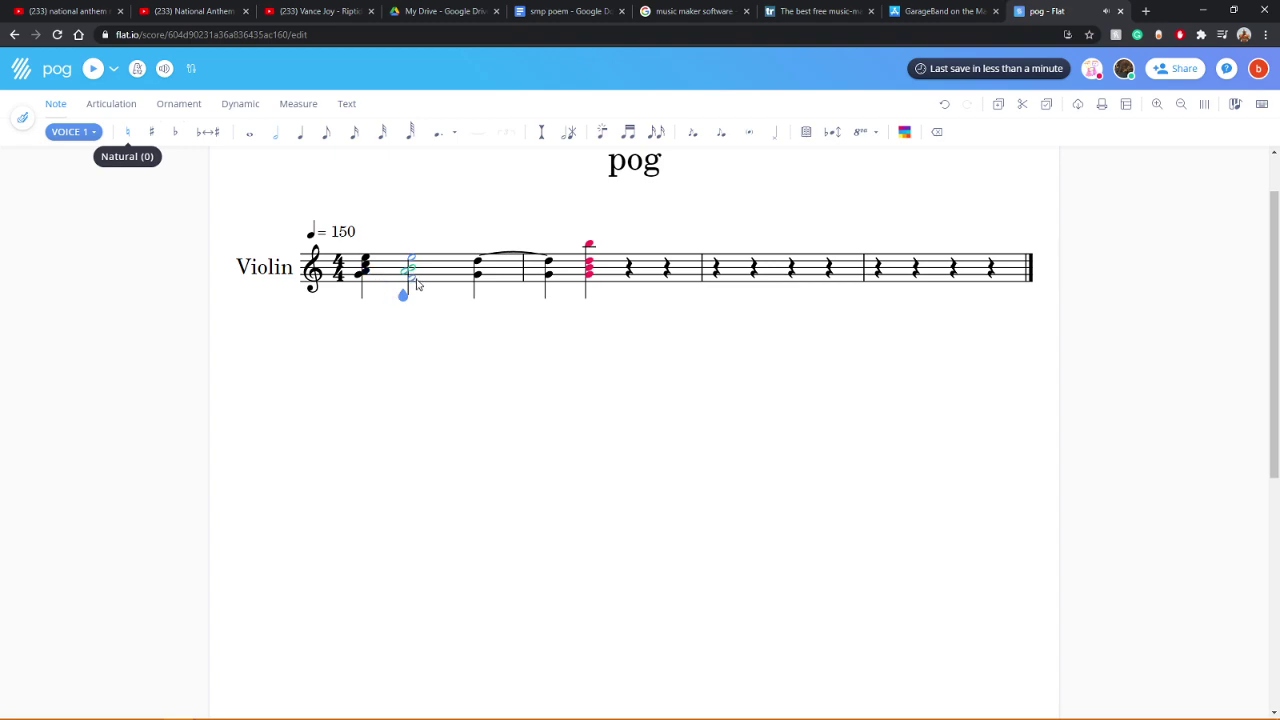
pyautogui.press('Right')
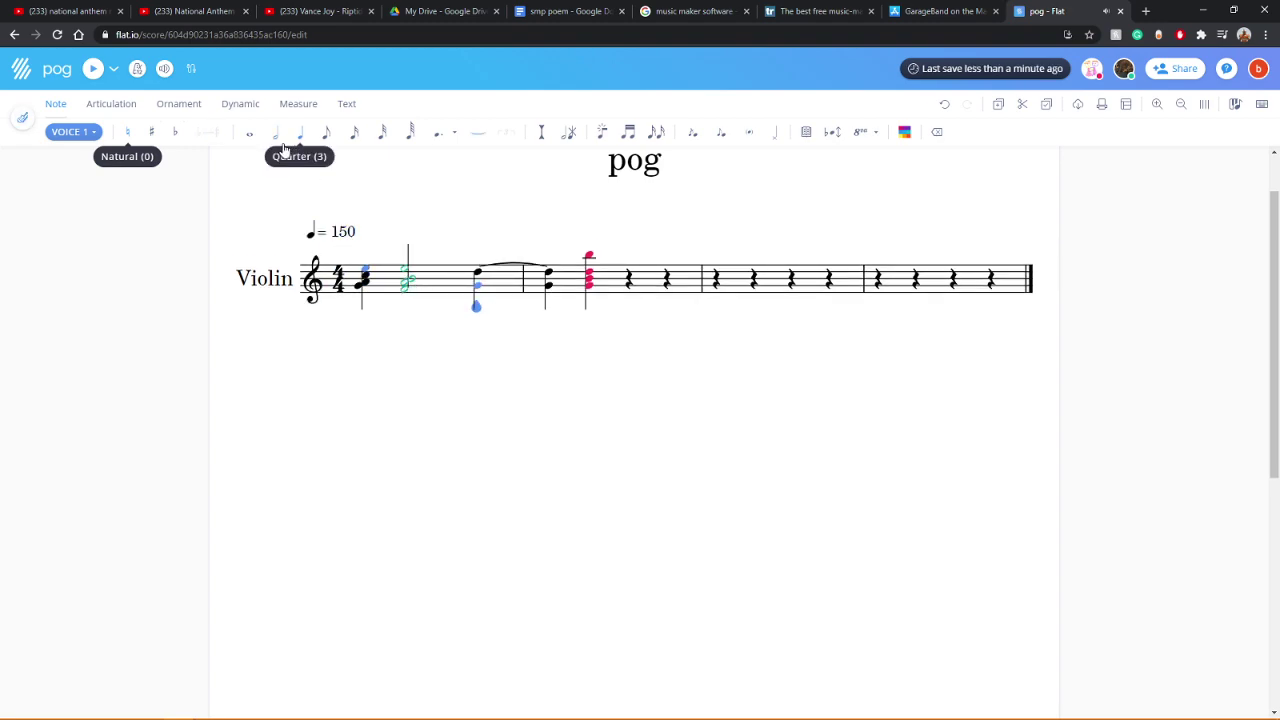
pyautogui.click(353, 303)
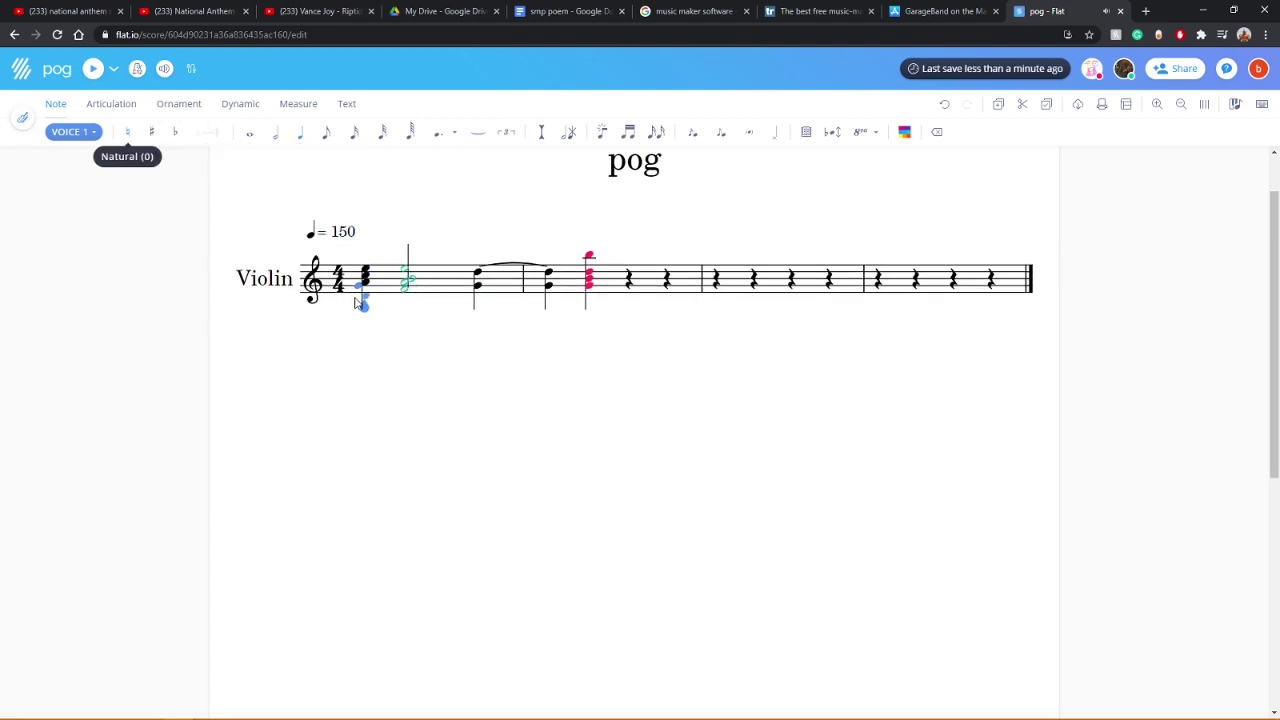
pyautogui.click(93, 70)
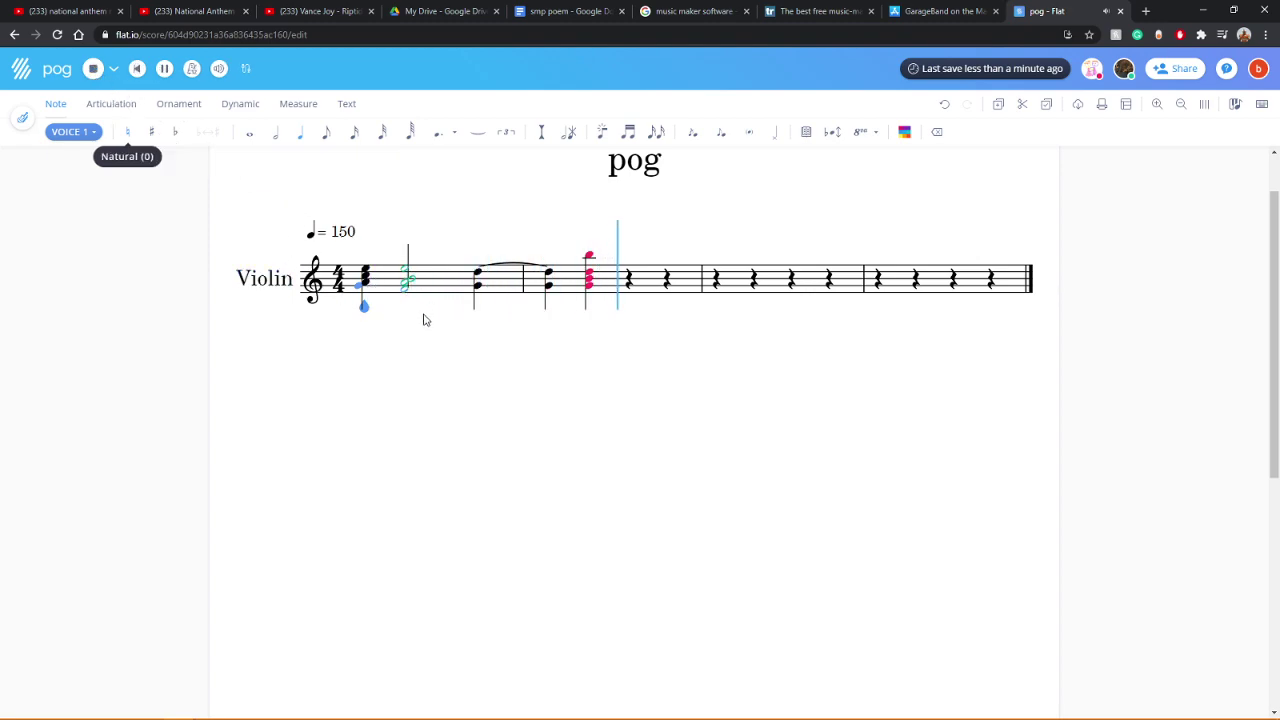
pyautogui.scroll(1, 613, 414)
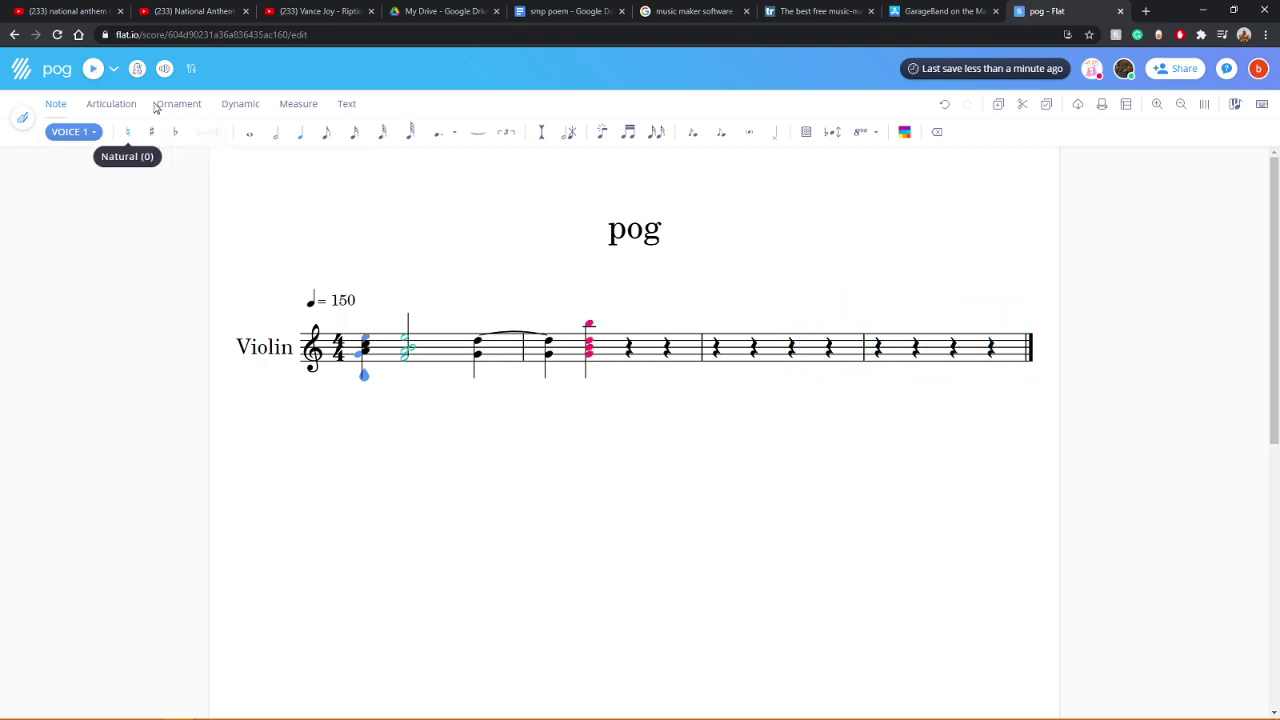
pyautogui.click(91, 68)
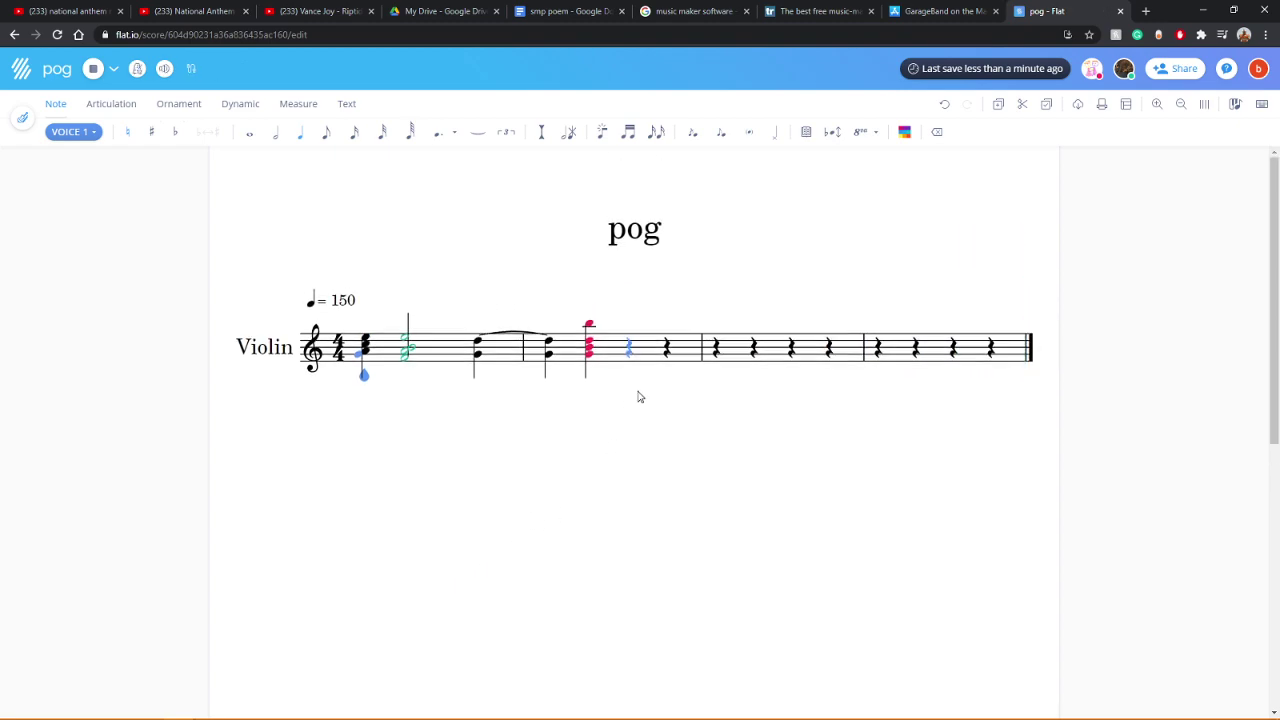
pyautogui.click(628, 344)
# Step: Add notes to the remaining beats of Violin measure 2, play back, and thicken its last chord
pyautogui.click(631, 330)
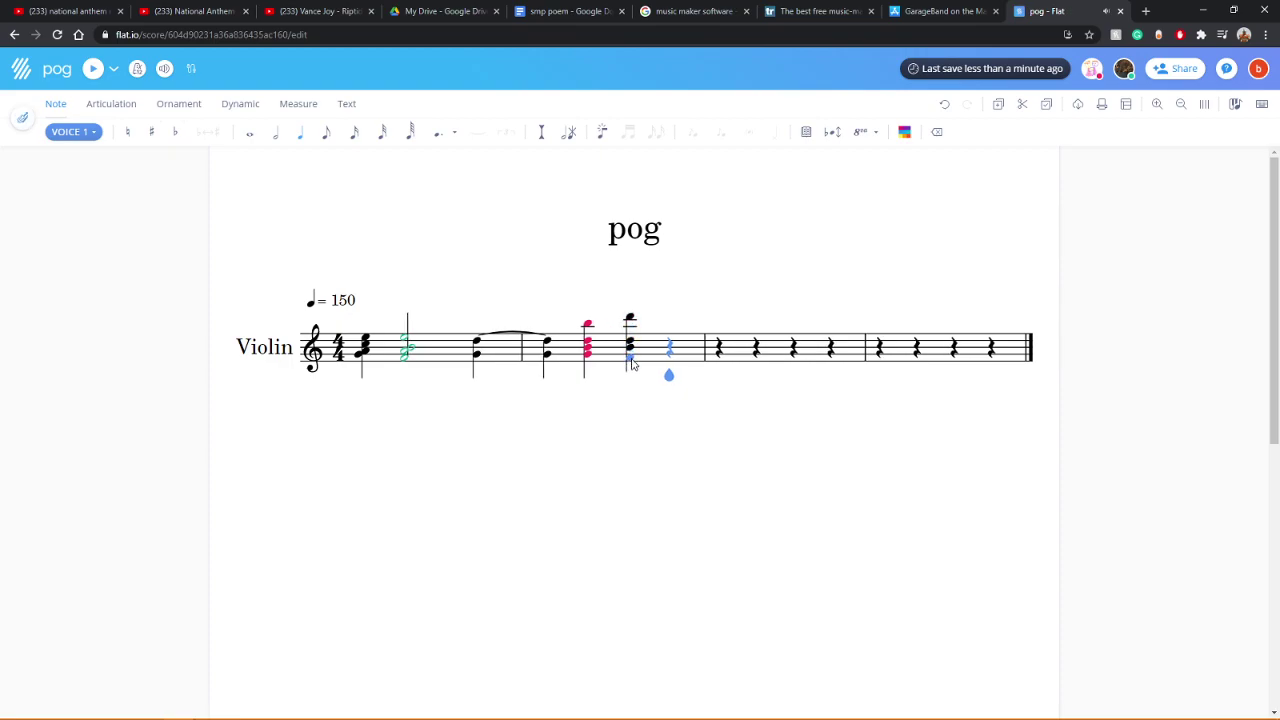
pyautogui.click(669, 352)
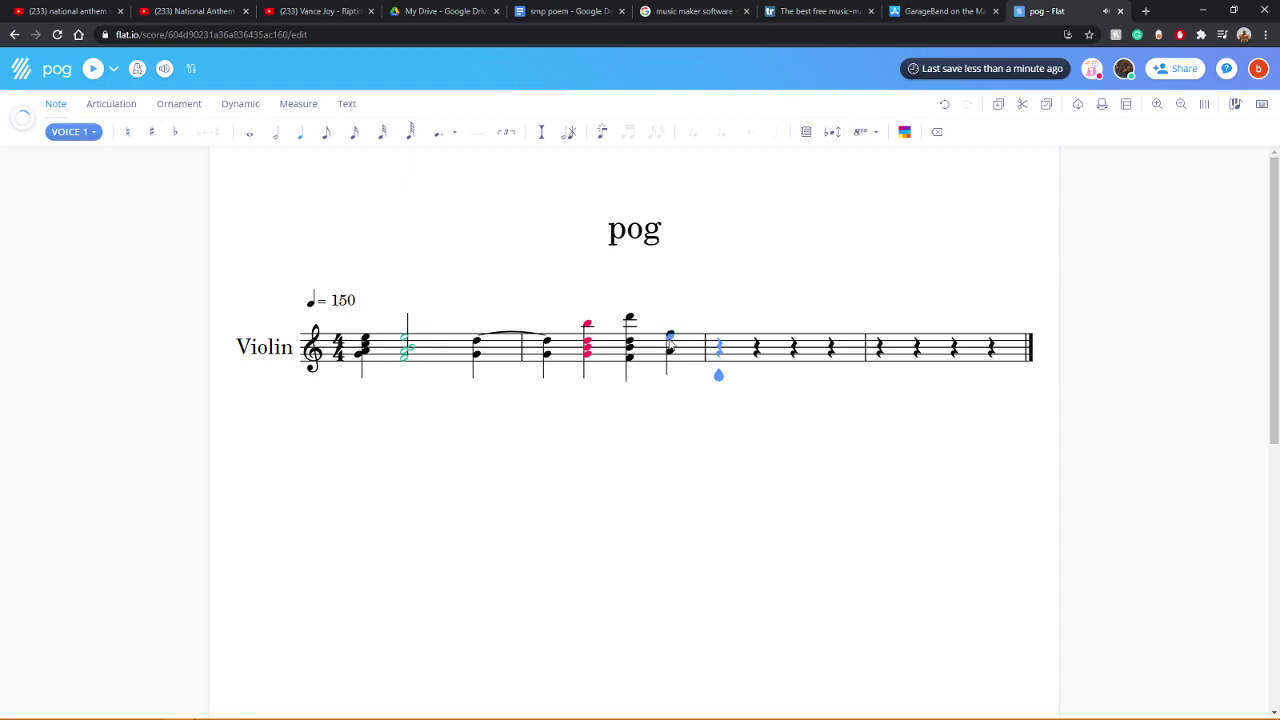
pyautogui.click(363, 336)
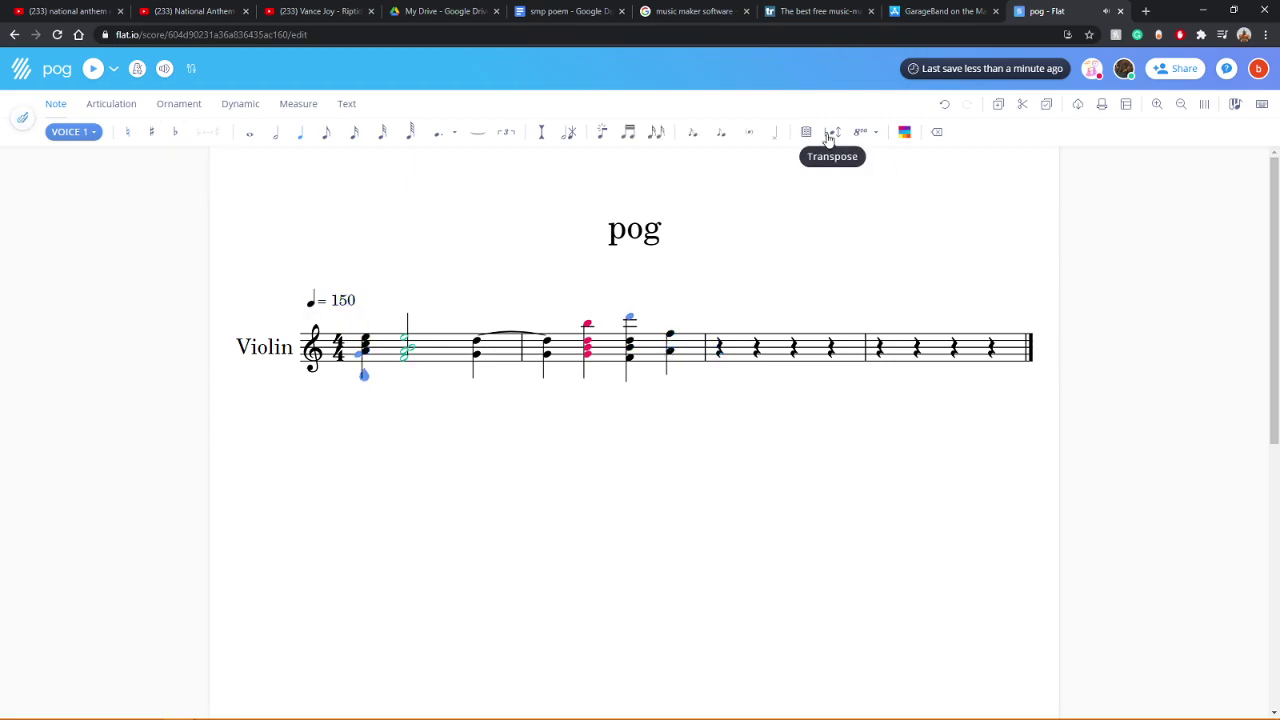
pyautogui.click(932, 134)
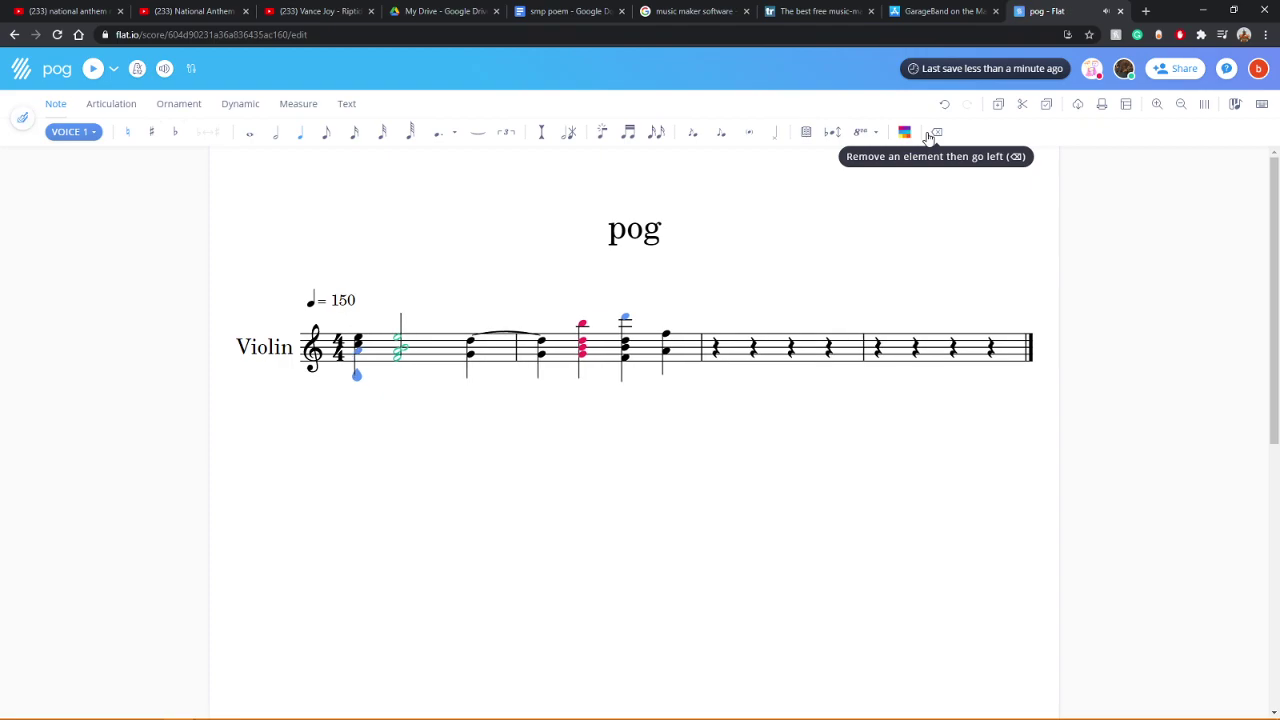
pyautogui.click(92, 70)
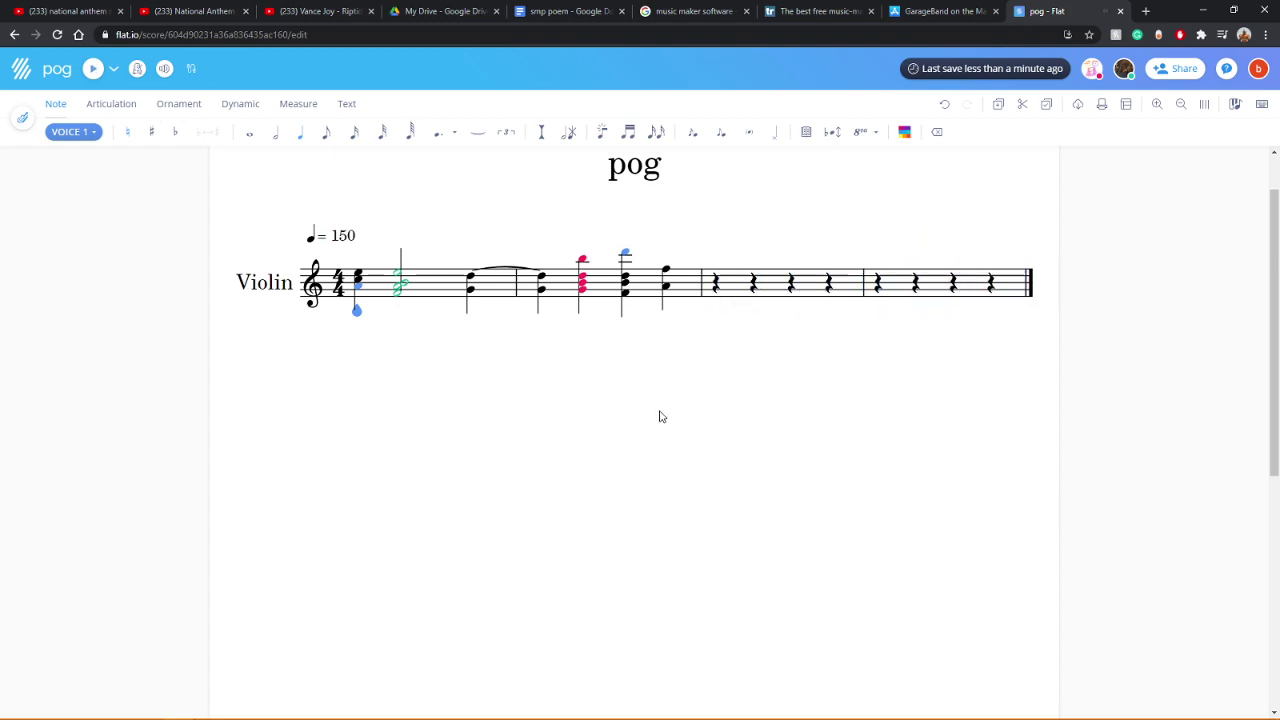
pyautogui.click(668, 348)
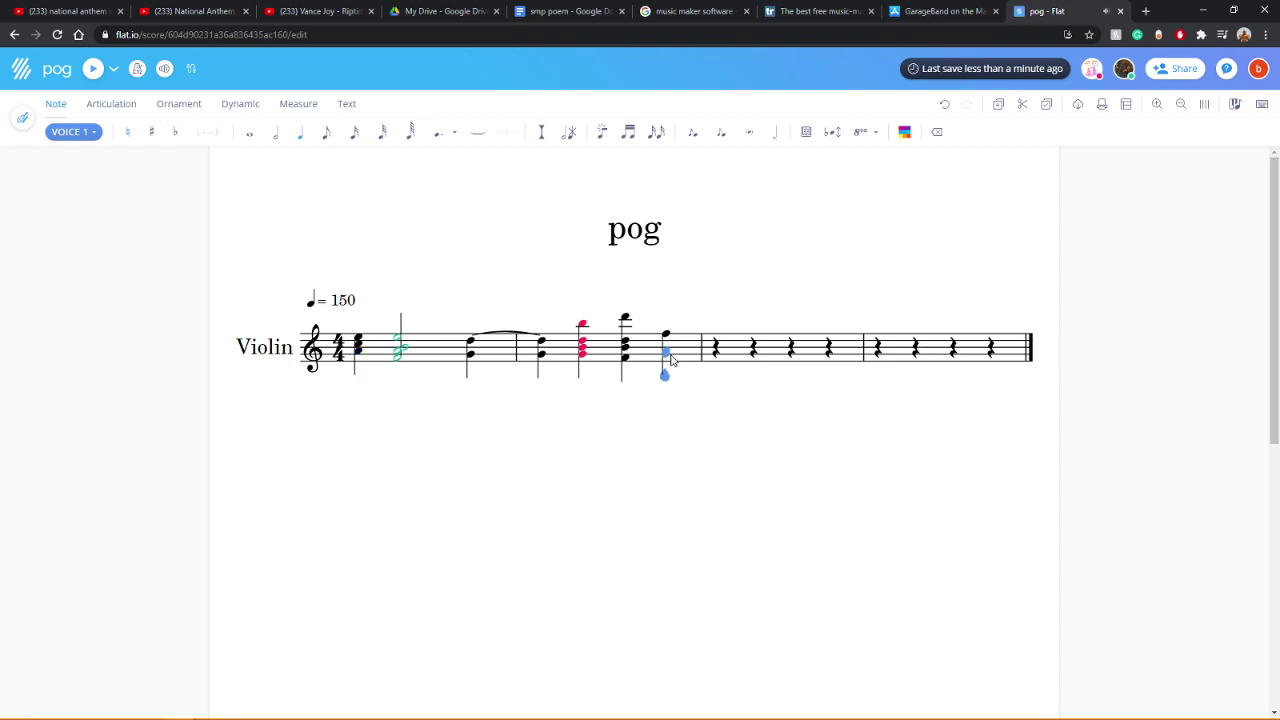
pyautogui.click(665, 350)
# Step: Fill Violin measure 3 with chords including low Cs, play back, and select measure 4
pyautogui.click(720, 345)
pyautogui.click(757, 367)
pyautogui.click(797, 368)
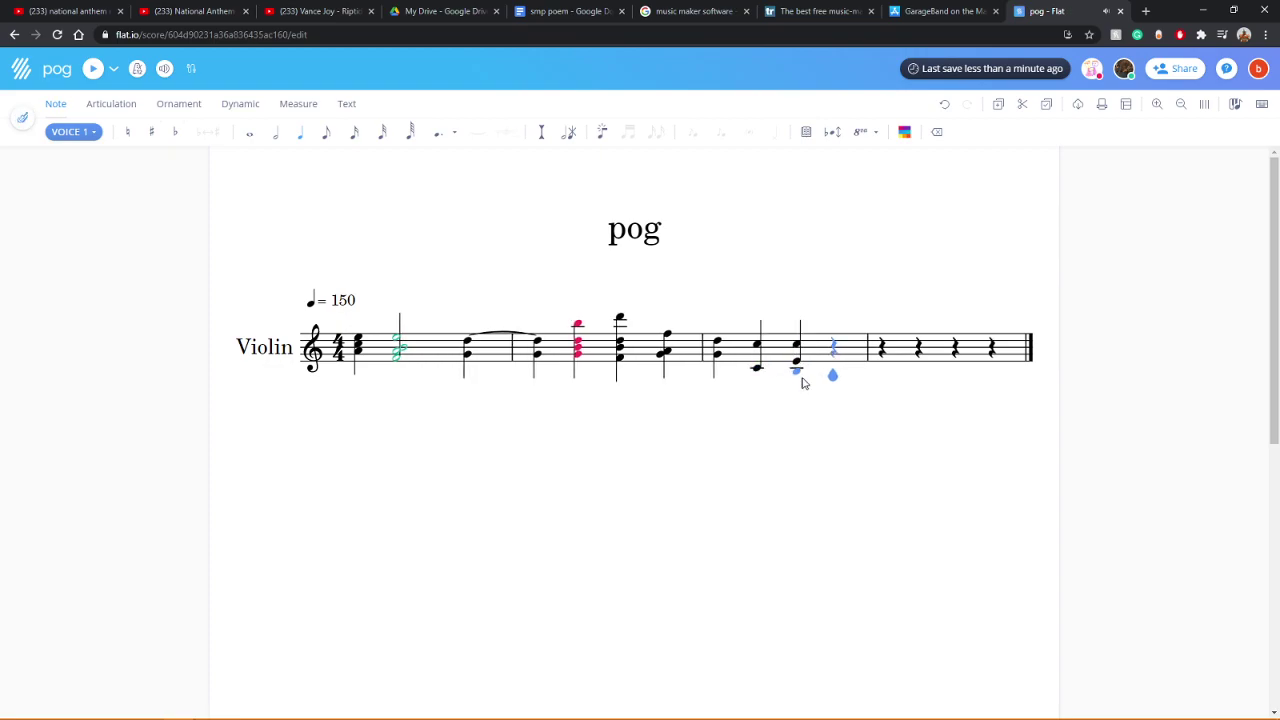
pyautogui.click(797, 385)
pyautogui.click(835, 345)
pyautogui.click(836, 372)
pyautogui.click(800, 340)
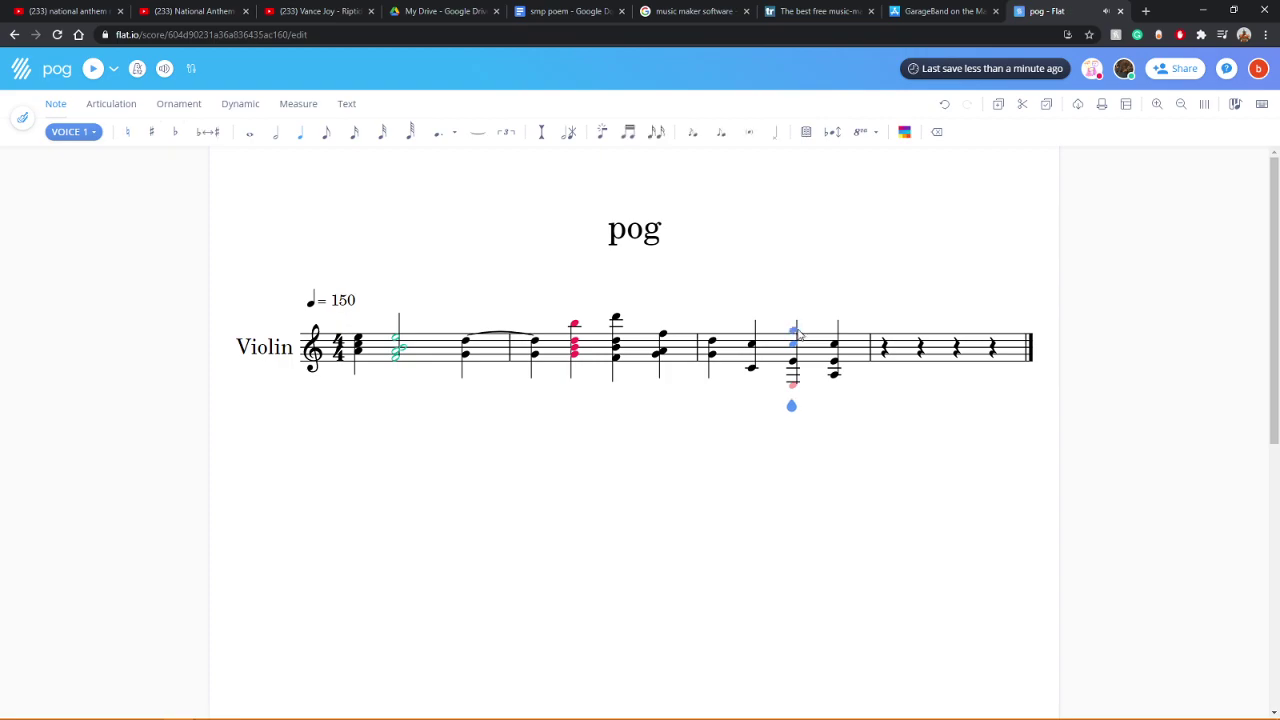
pyautogui.click(759, 330)
pyautogui.click(360, 371)
pyautogui.click(92, 68)
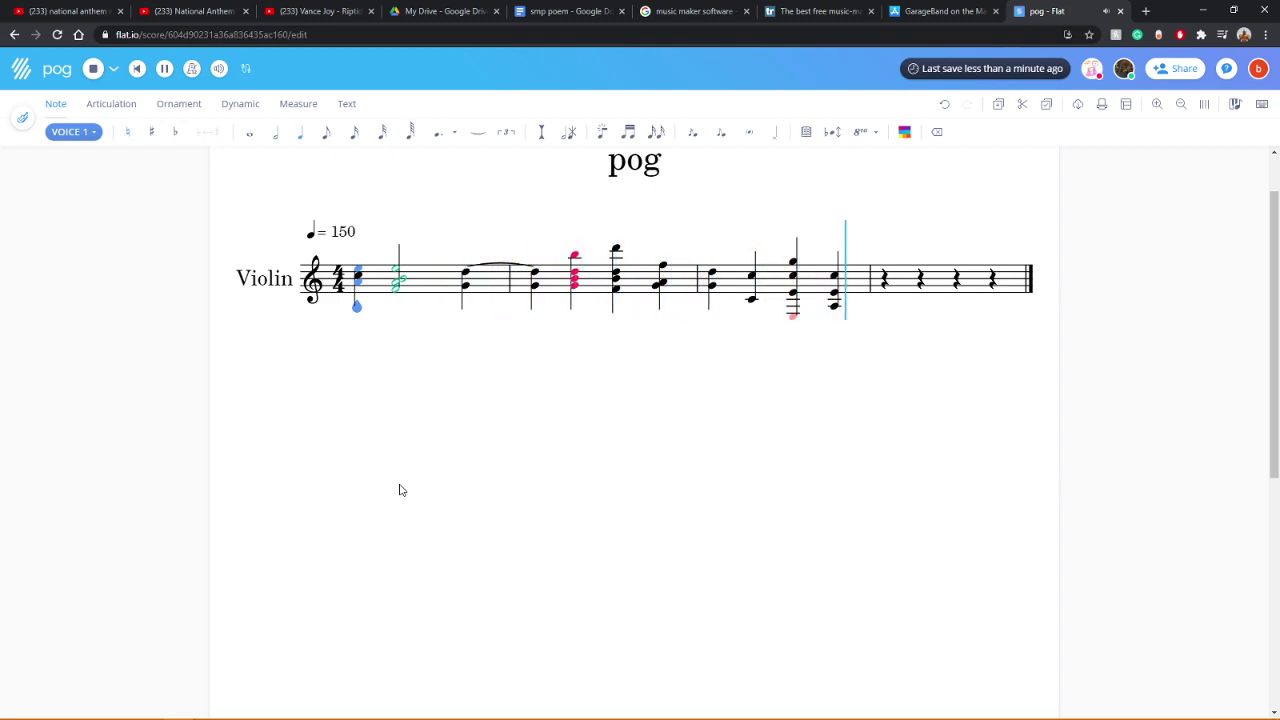
pyautogui.click(878, 283)
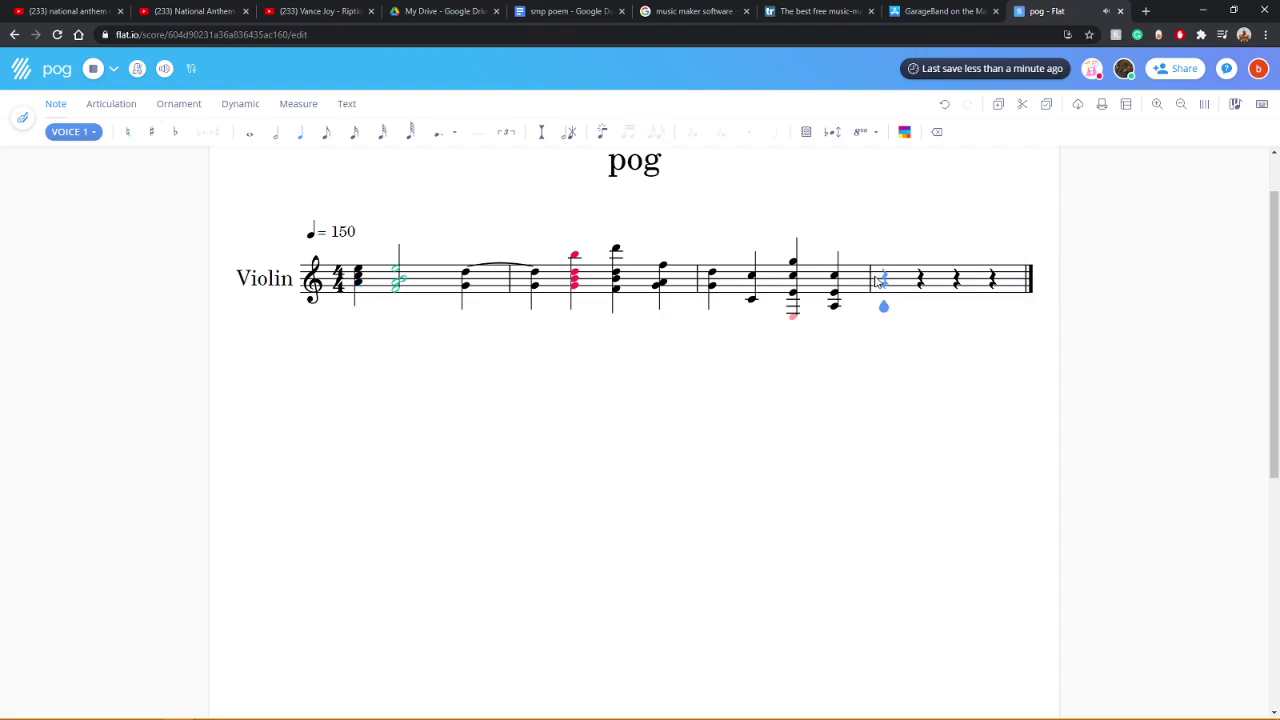
# Step: Enter a two-note whole-note chord in measure 4 and play the score
pyautogui.press('1')
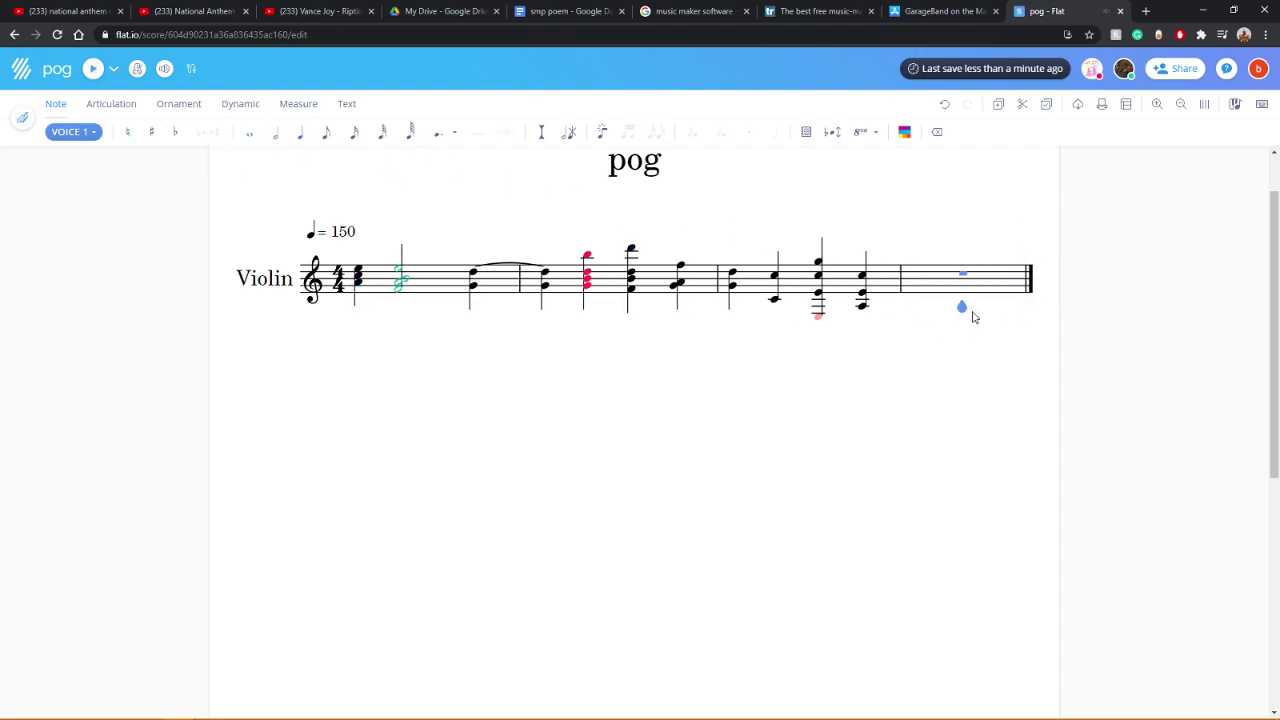
pyautogui.click(966, 285)
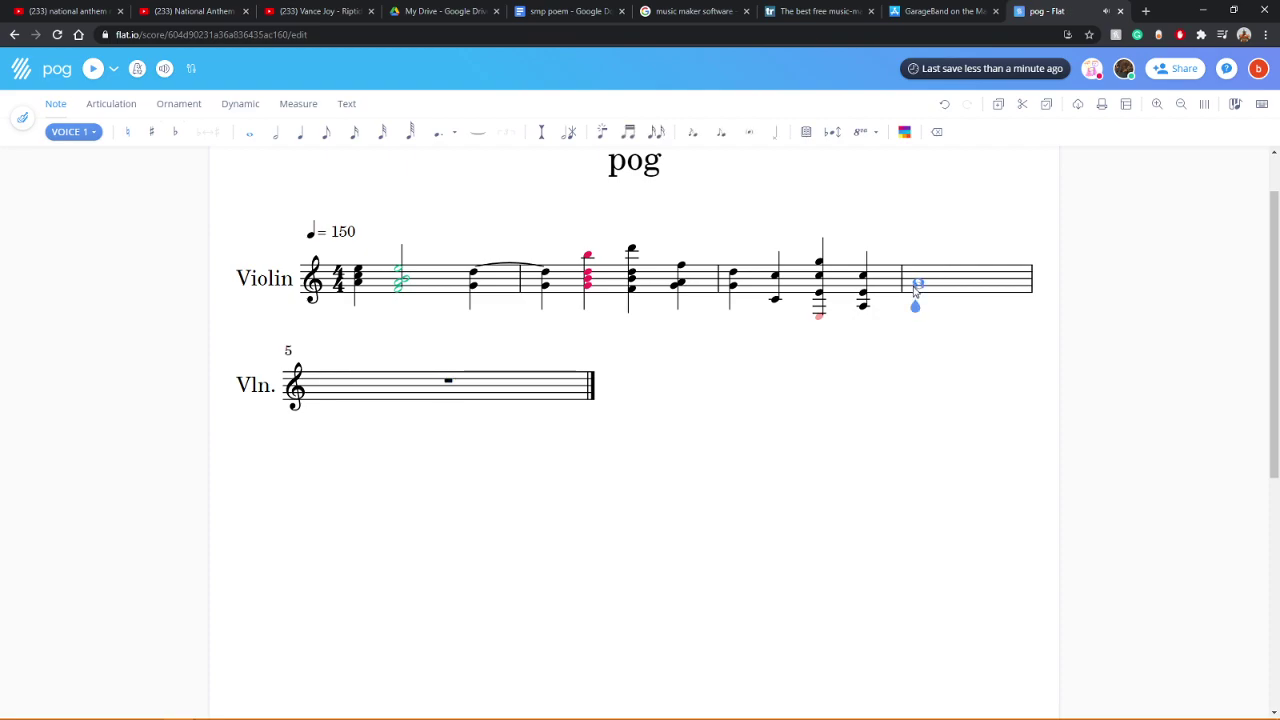
pyautogui.click(919, 290)
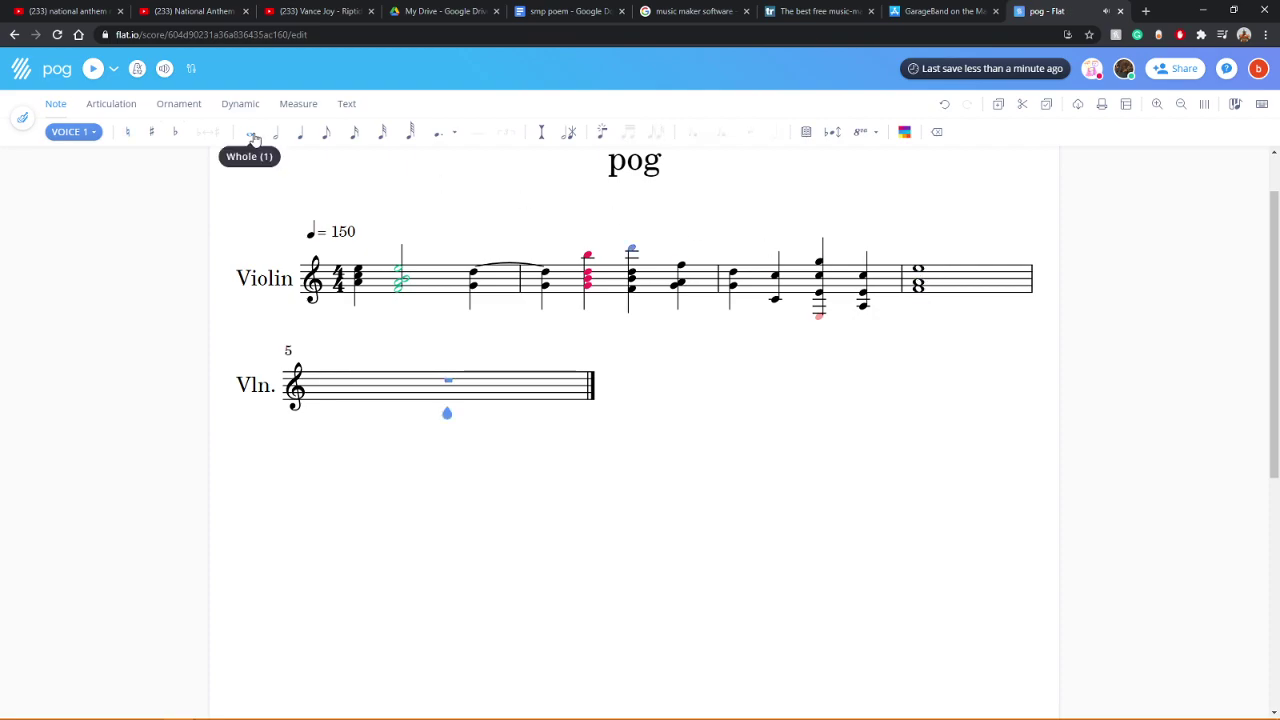
pyautogui.click(93, 70)
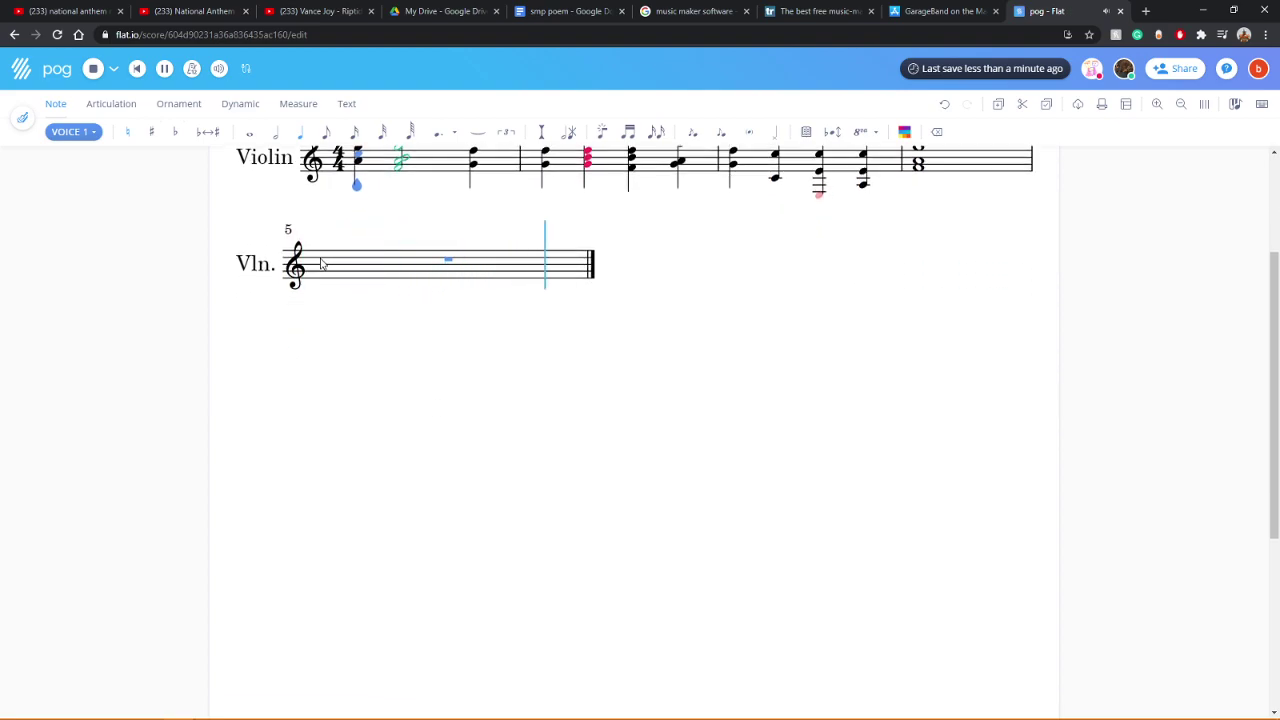
# Step: Build the first measure 5 chord, undo a stray note, and shorten it to a half note
pyautogui.click(447, 264)
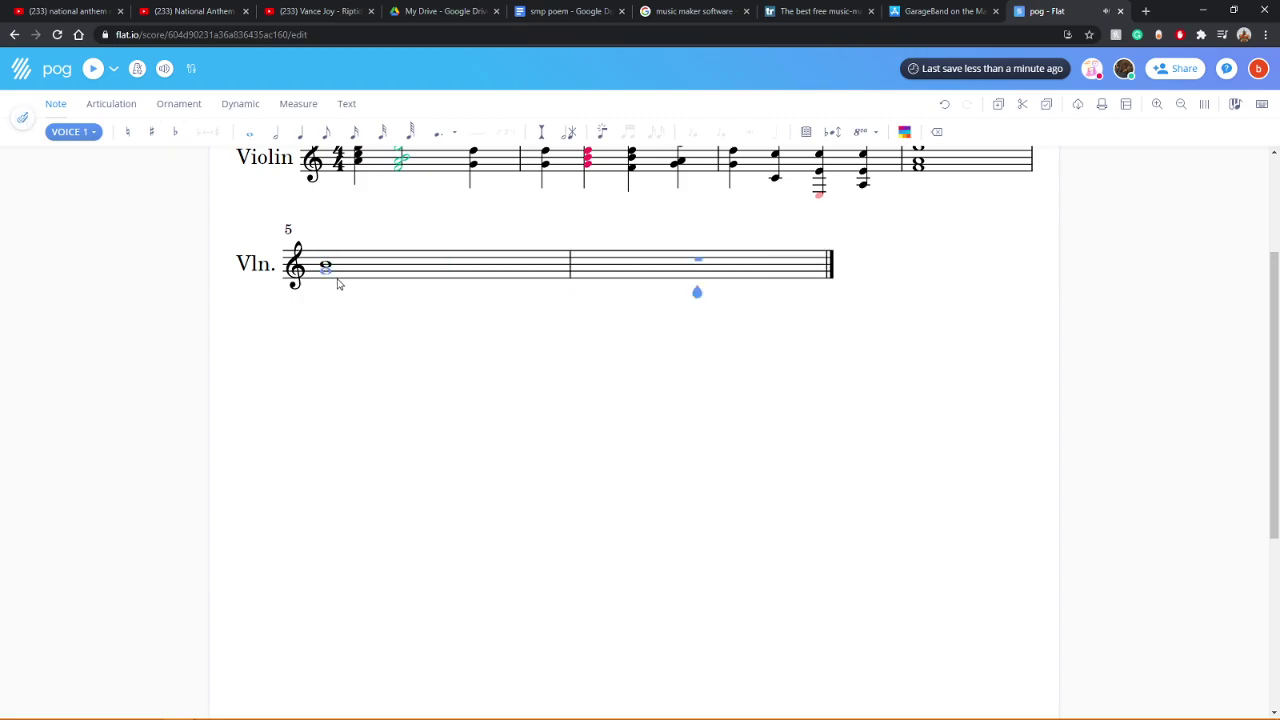
pyautogui.click(332, 286)
pyautogui.click(278, 140)
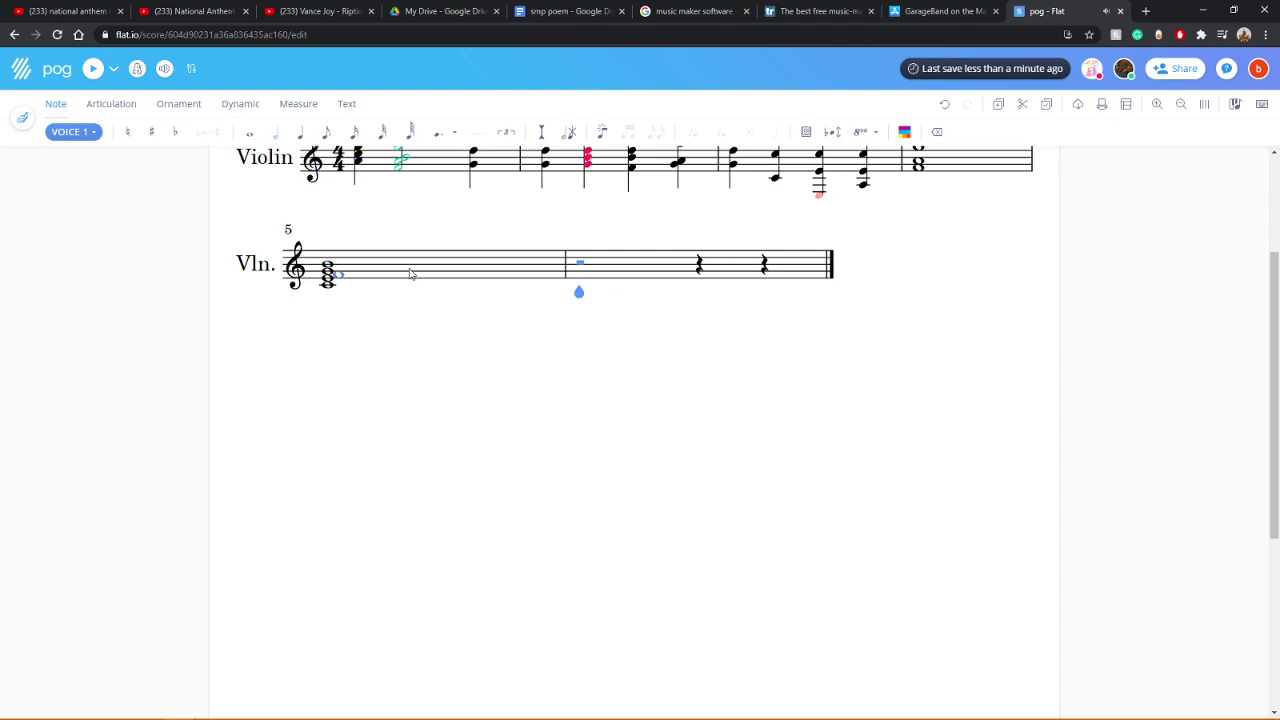
pyautogui.click(327, 263)
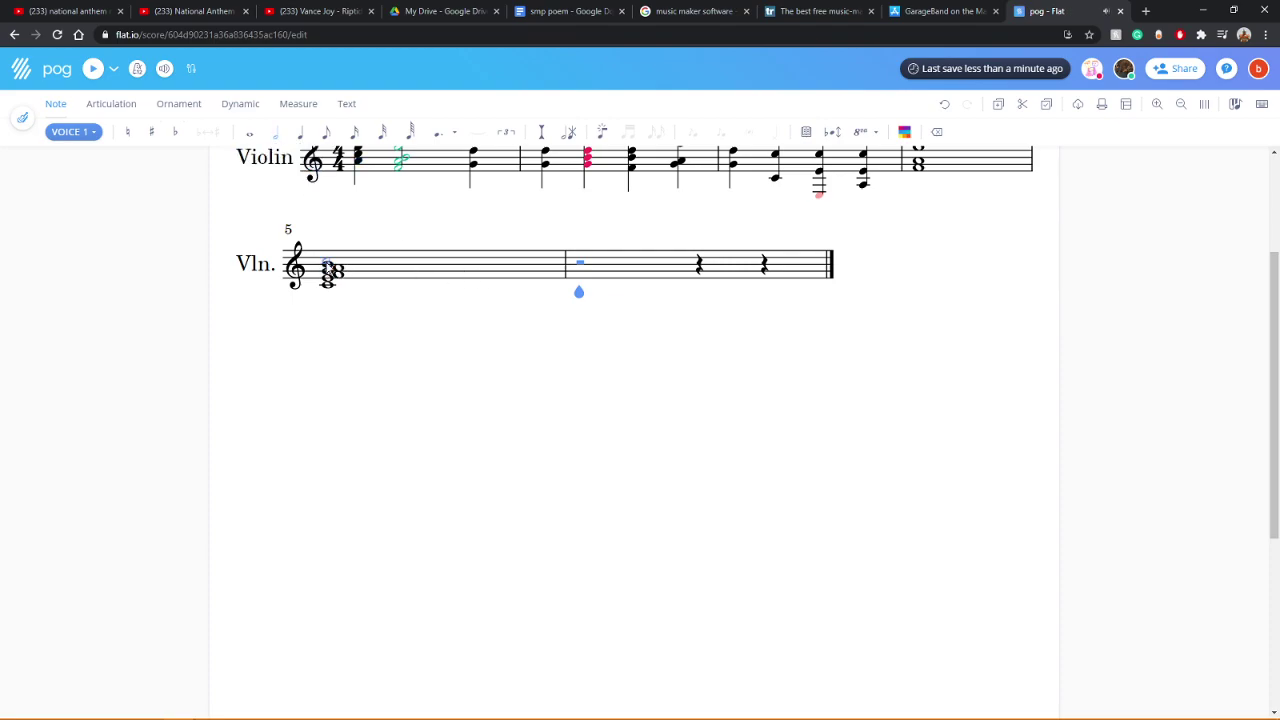
pyautogui.click(947, 108)
pyautogui.scroll(3, 554, 409)
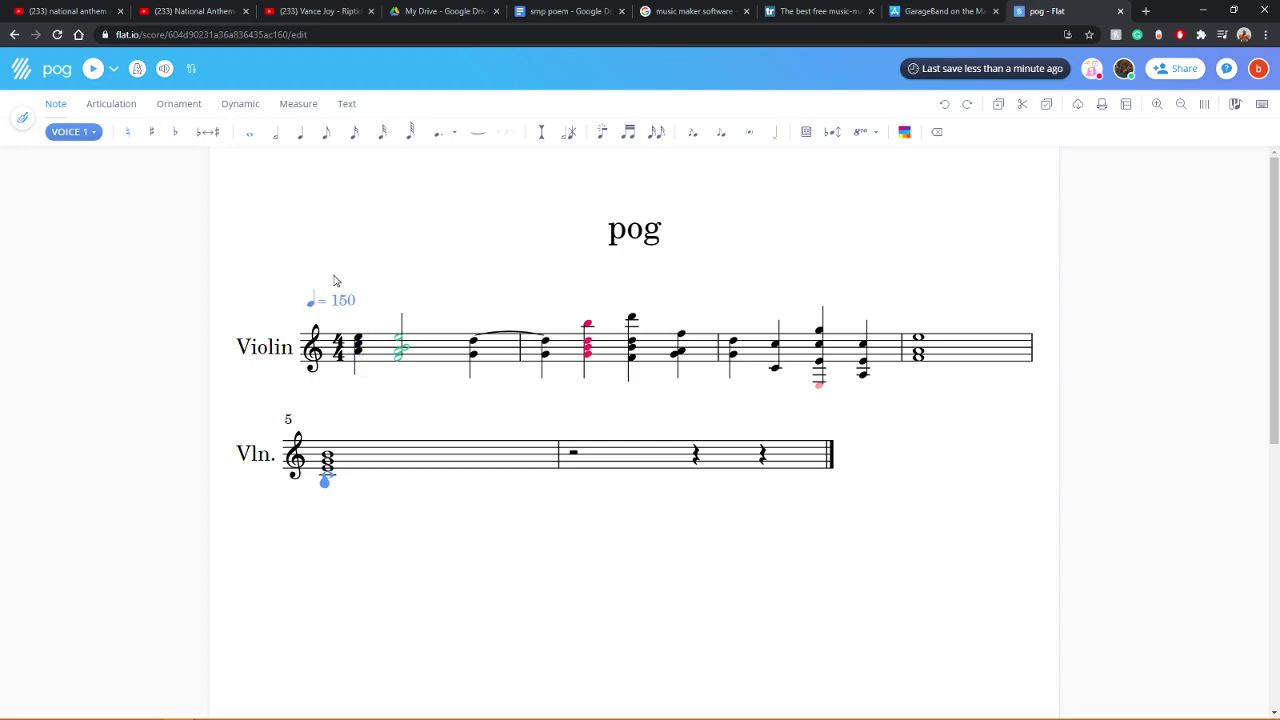
pyautogui.click(275, 143)
pyautogui.click(445, 456)
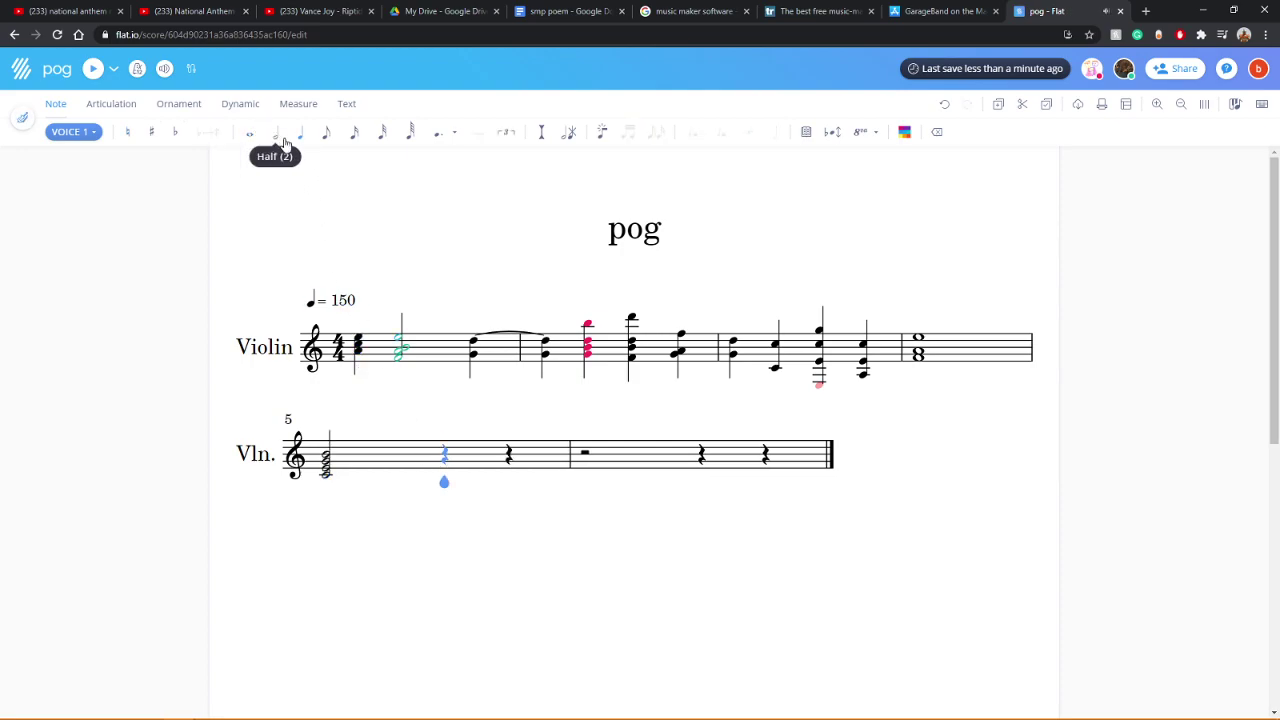
# Step: Add a second half-note chord in the second half of measure 5
pyautogui.click(275, 143)
pyautogui.click(451, 463)
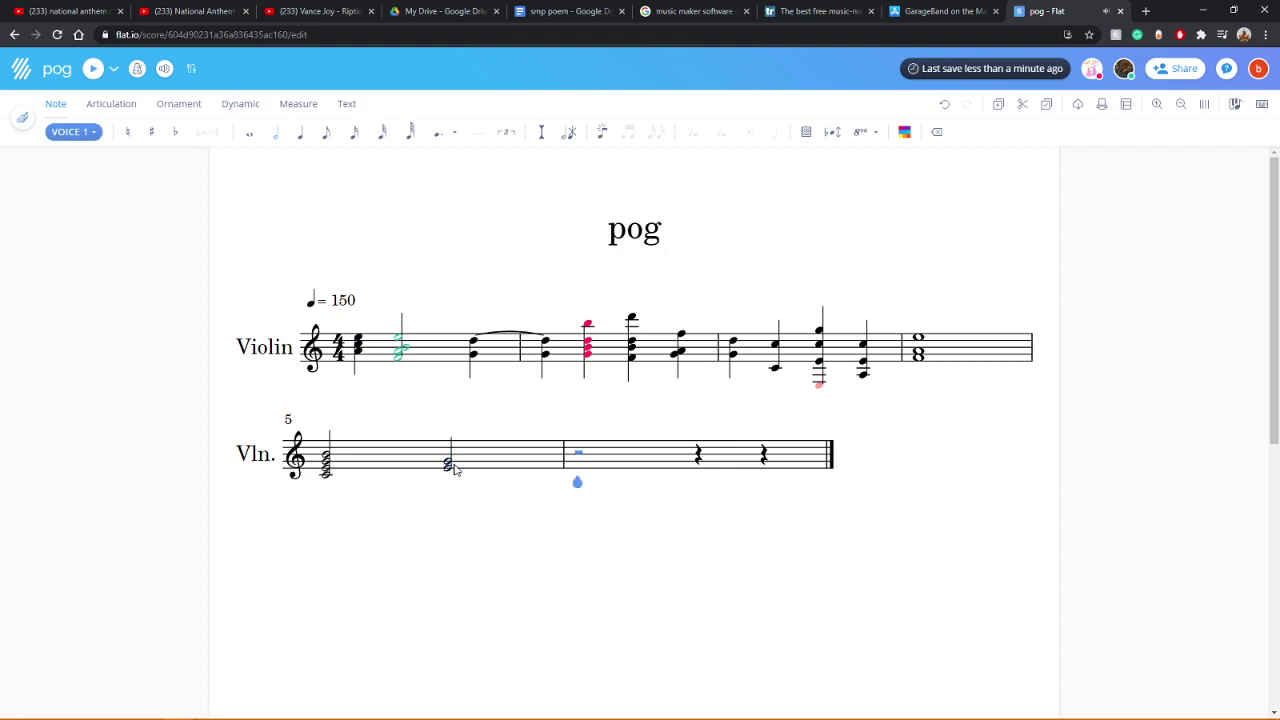
pyautogui.click(462, 467)
pyautogui.click(453, 470)
pyautogui.click(452, 477)
# Step: Play the score back from its first chord
pyautogui.click(94, 71)
pyautogui.click(352, 376)
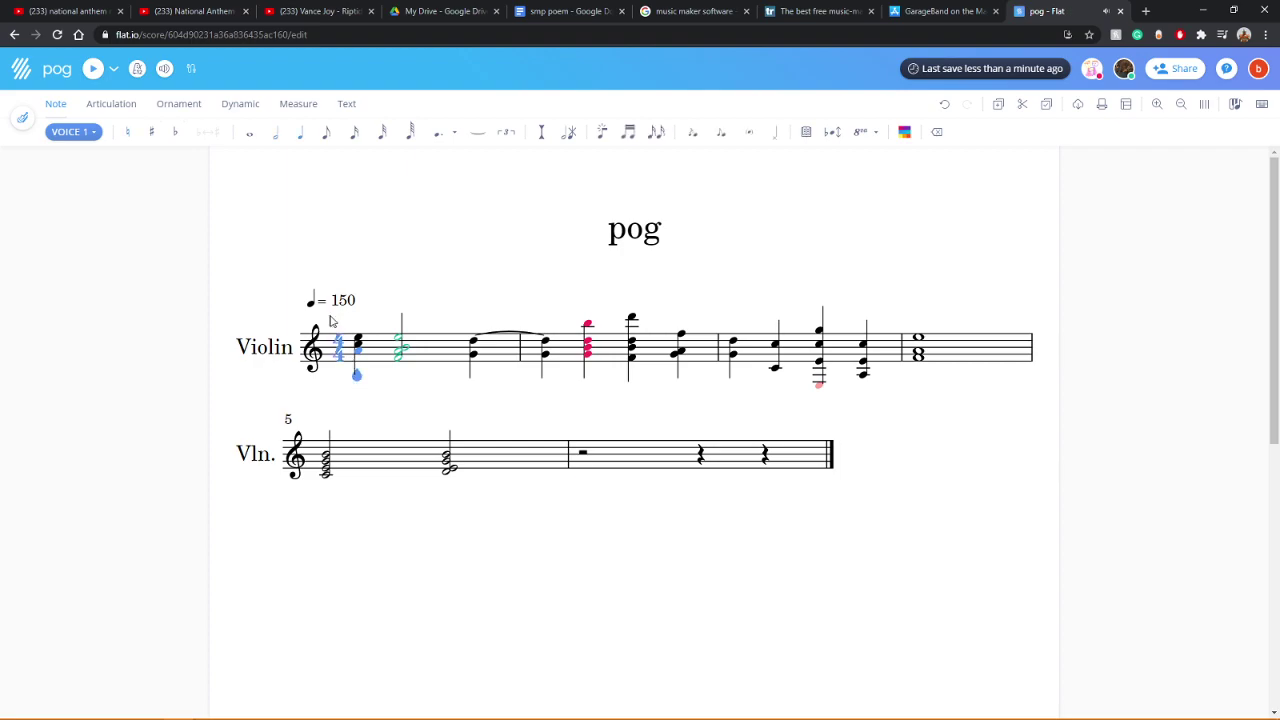
pyautogui.click(93, 70)
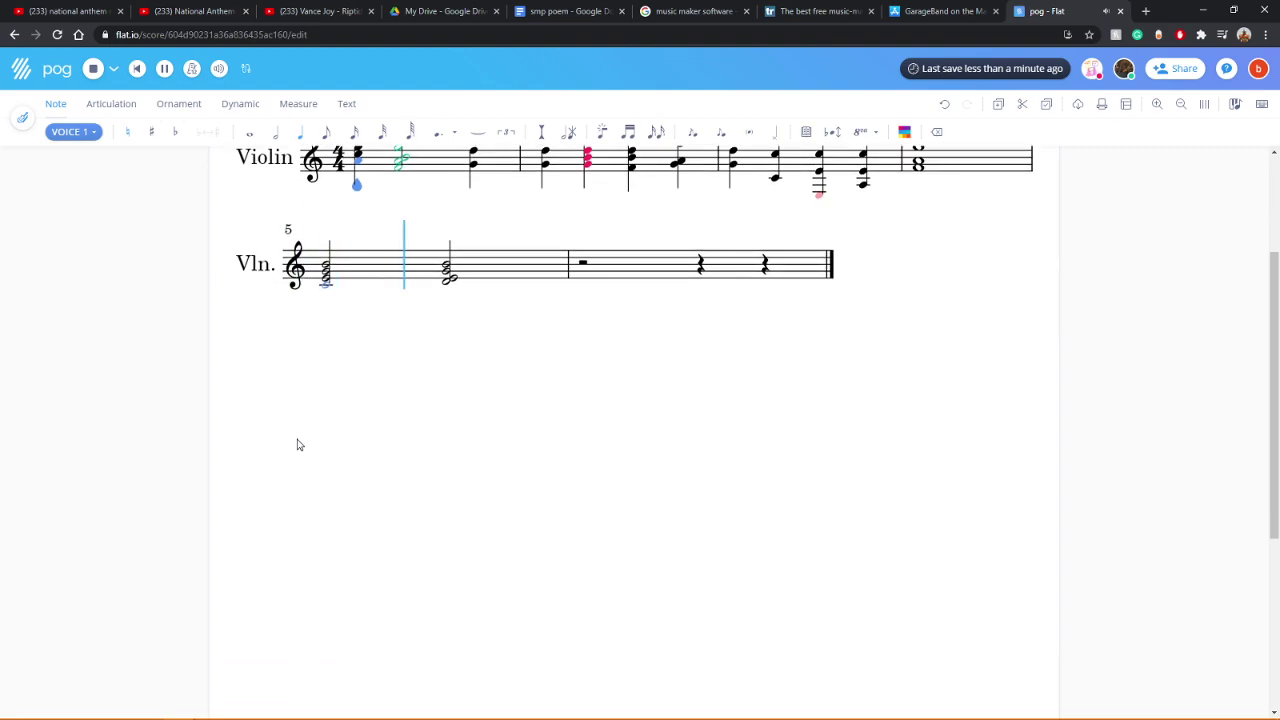
pyautogui.scroll(2, 297, 445)
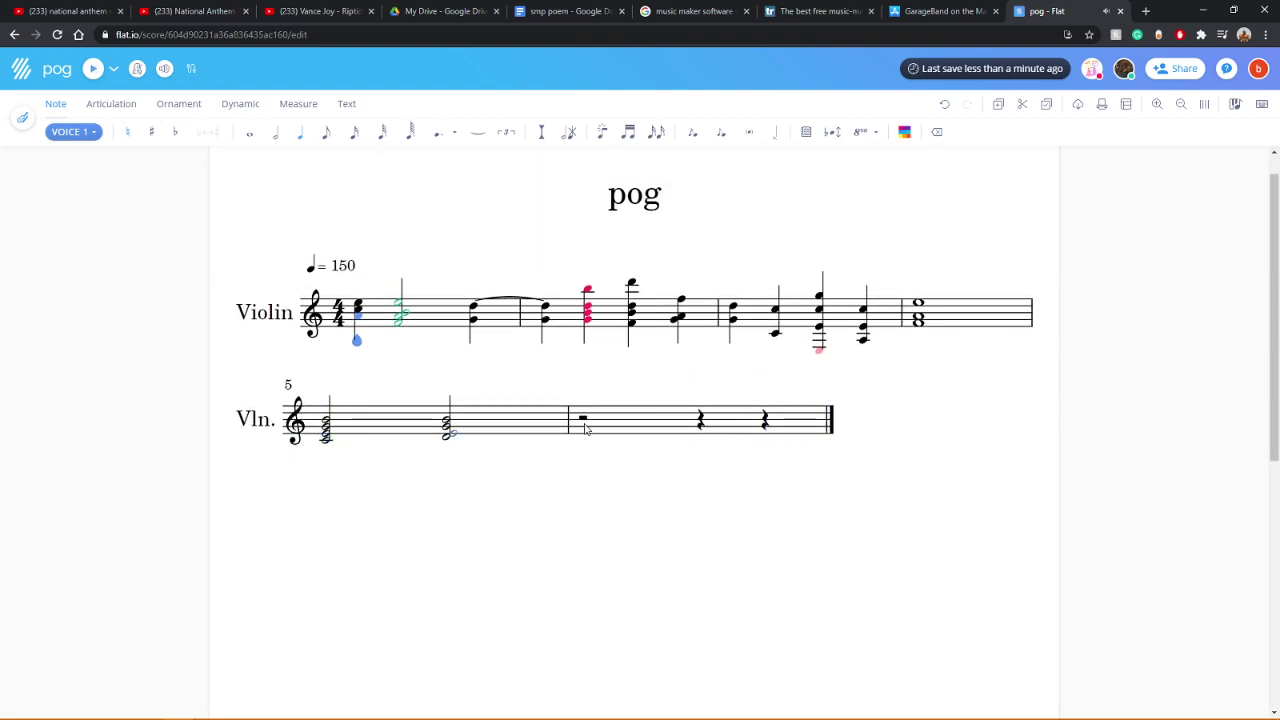
# Step: Play back the score starting from measure 2
pyautogui.click(918, 320)
pyautogui.click(737, 320)
pyautogui.click(90, 72)
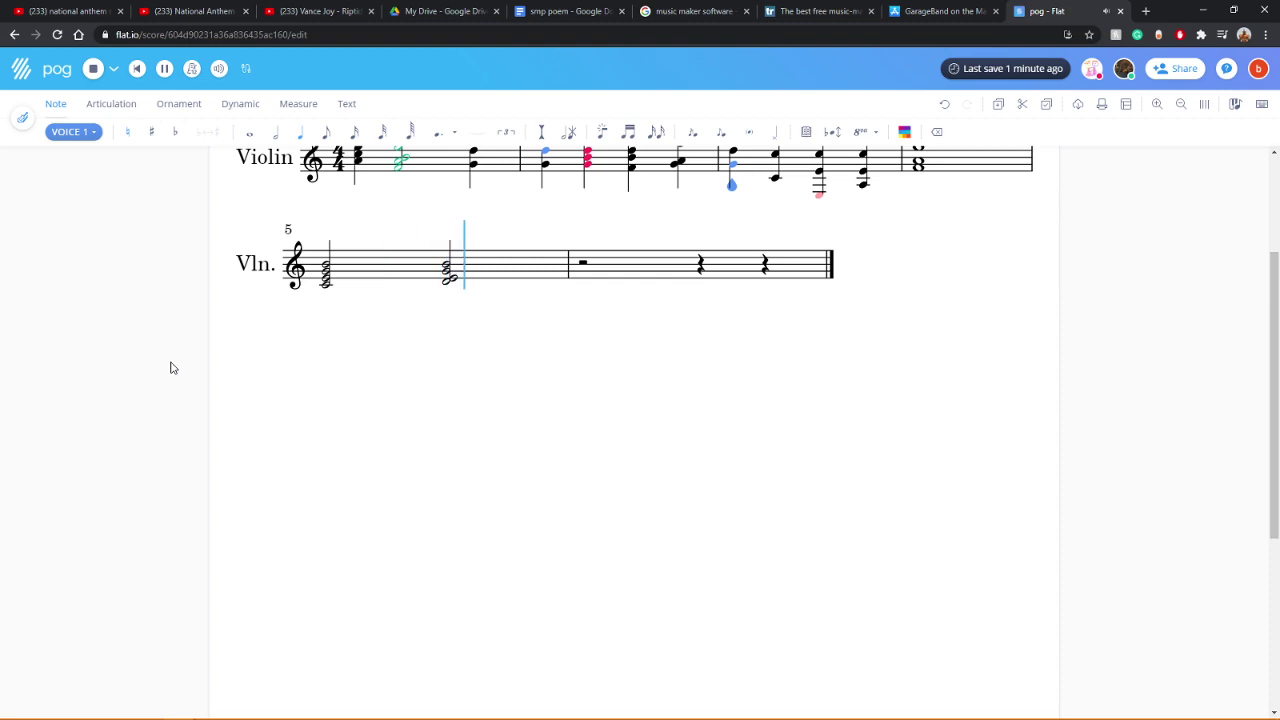
pyautogui.scroll(3, 316, 381)
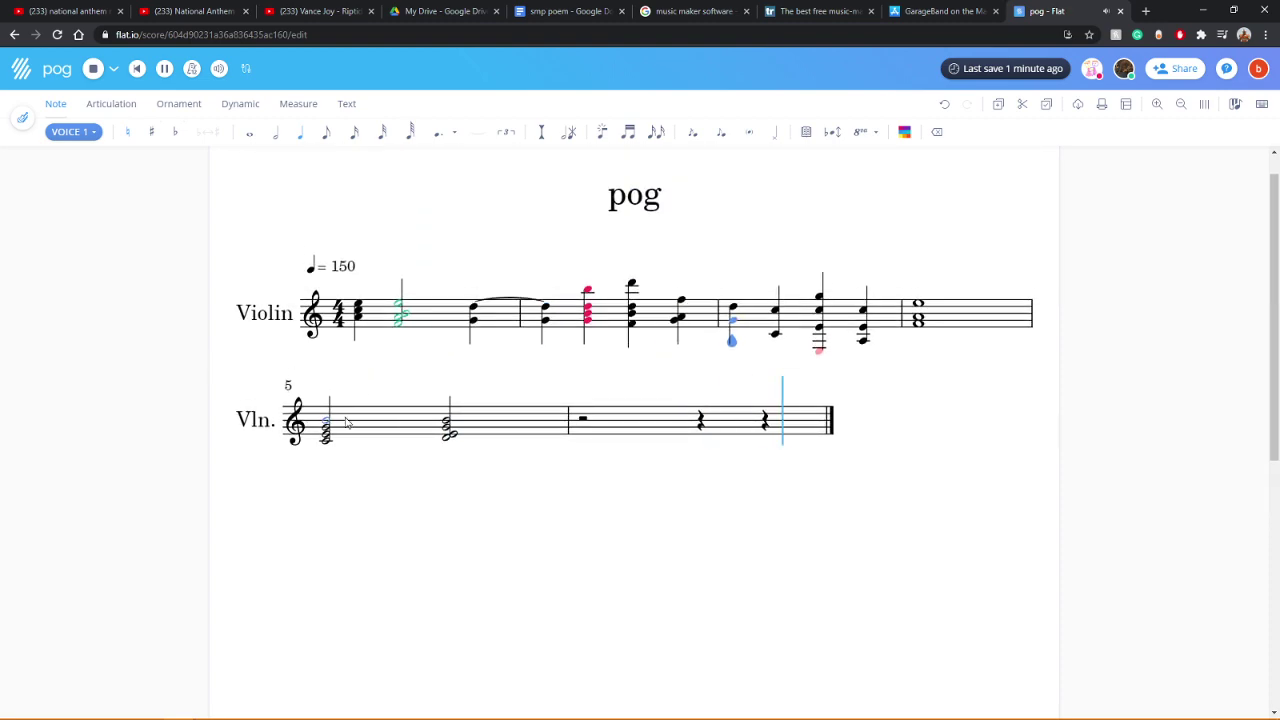
# Step: Play back from measure 5's second half-note chord, then restart playback
pyautogui.click(934, 134)
pyautogui.click(450, 441)
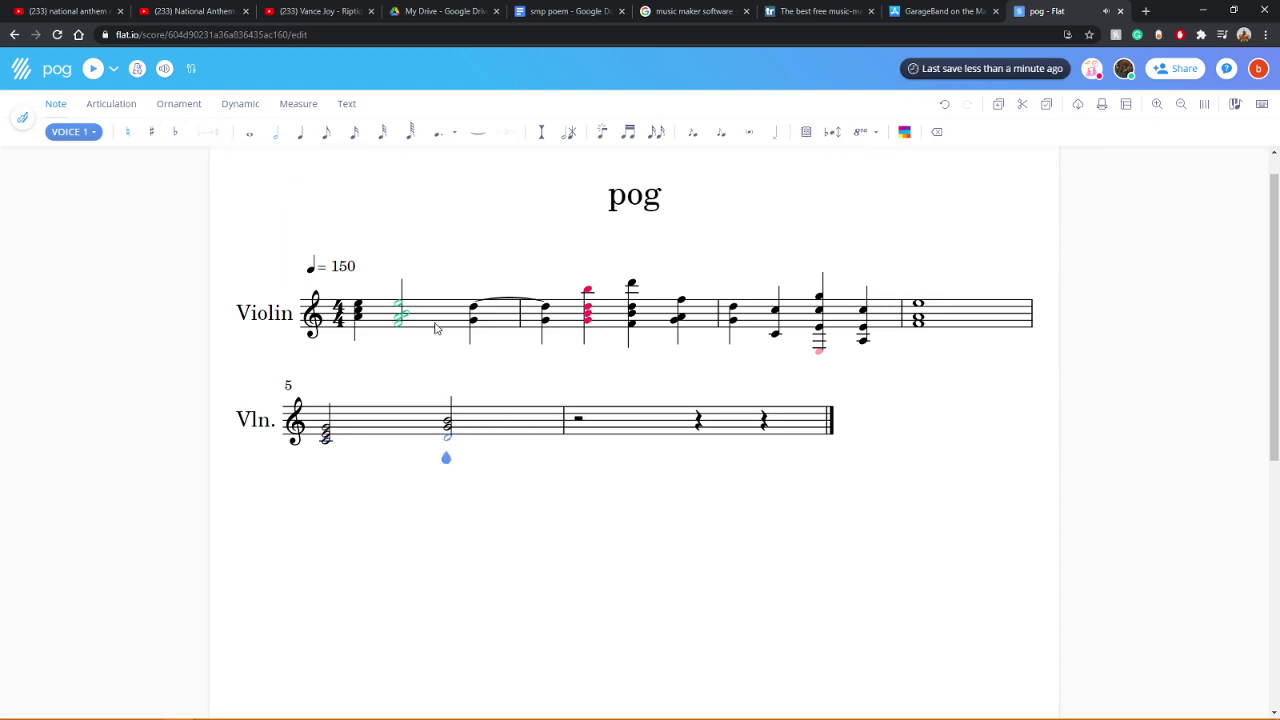
pyautogui.click(92, 70)
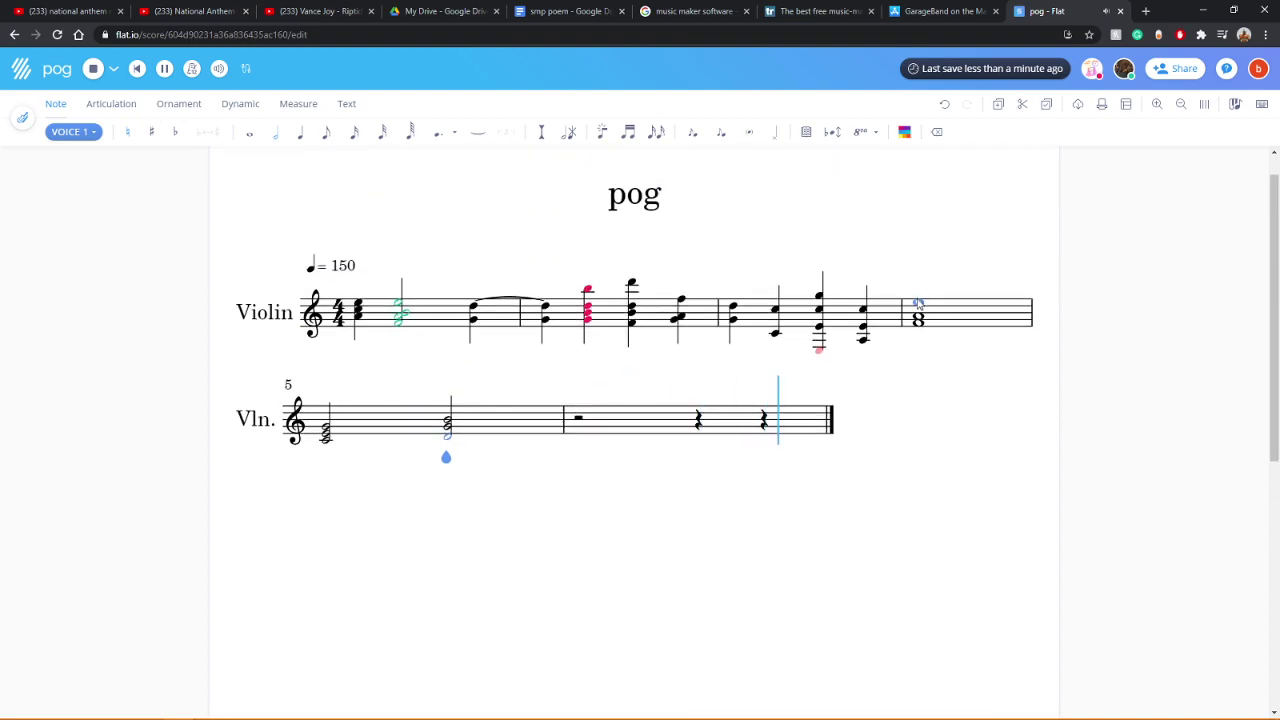
pyautogui.press('space')
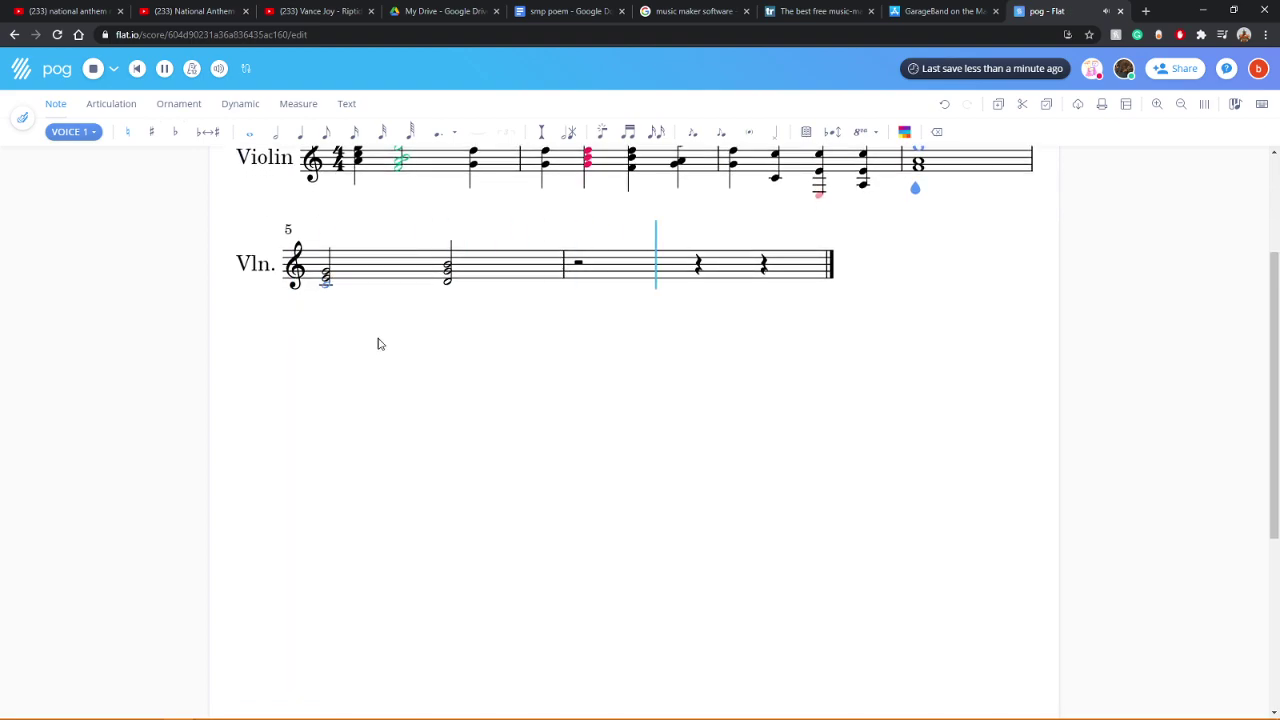
# Step: Lower the Violin volume slightly in the mixer and play from measure 1
pyautogui.click(220, 70)
pyautogui.moveTo(314, 168); pyautogui.dragTo(301, 170)
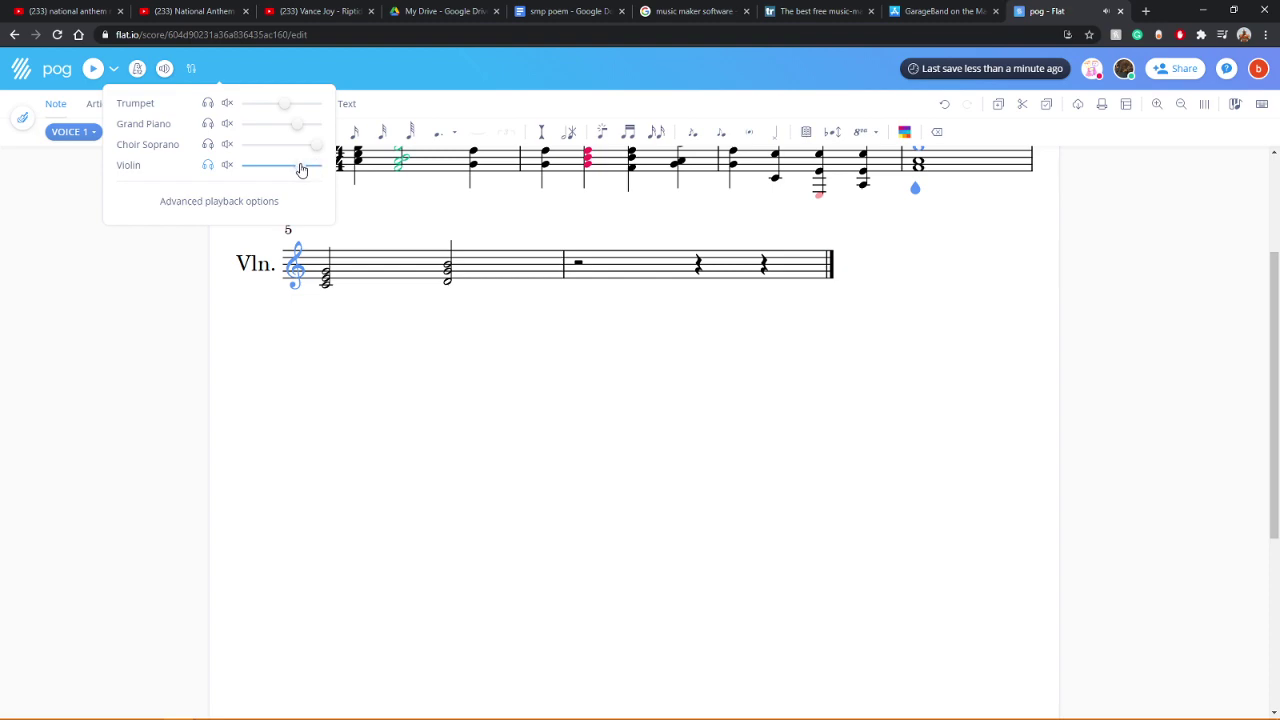
pyautogui.click(280, 412)
pyautogui.scroll(2, 309, 414)
pyautogui.click(359, 304)
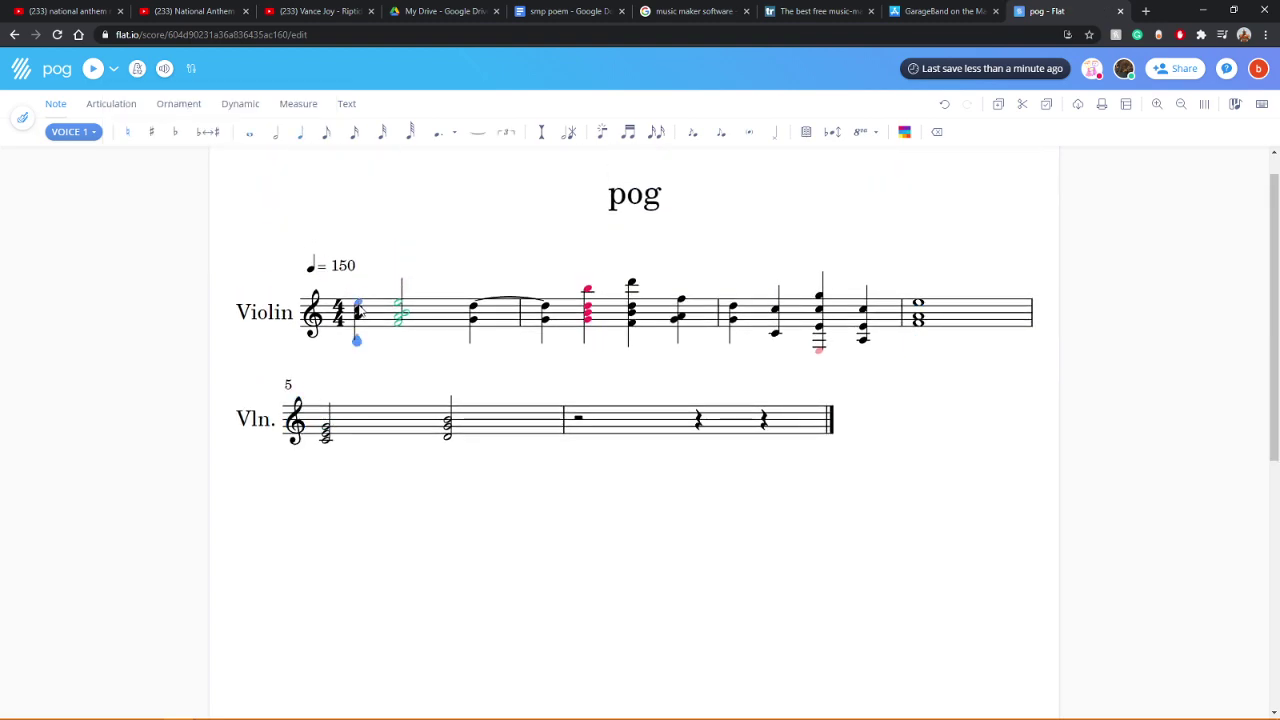
pyautogui.click(92, 69)
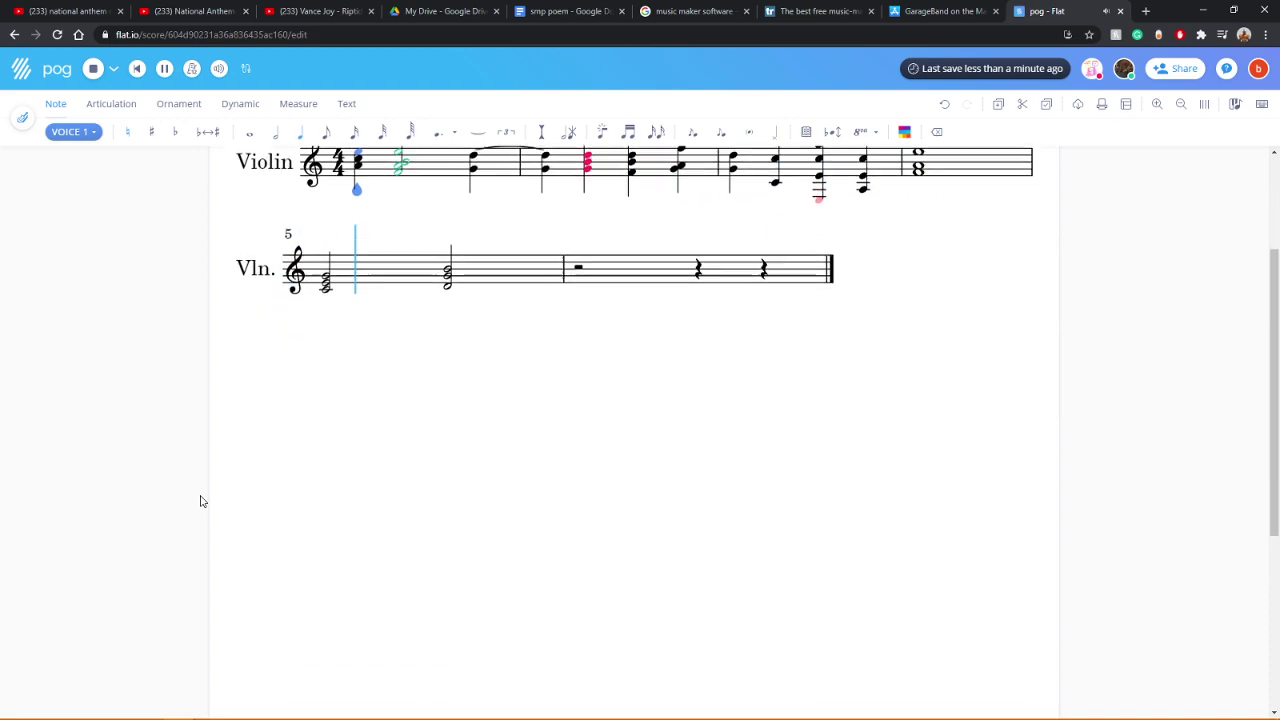
# Step: Play the score again, then play back from measure 3
pyautogui.click(219, 68)
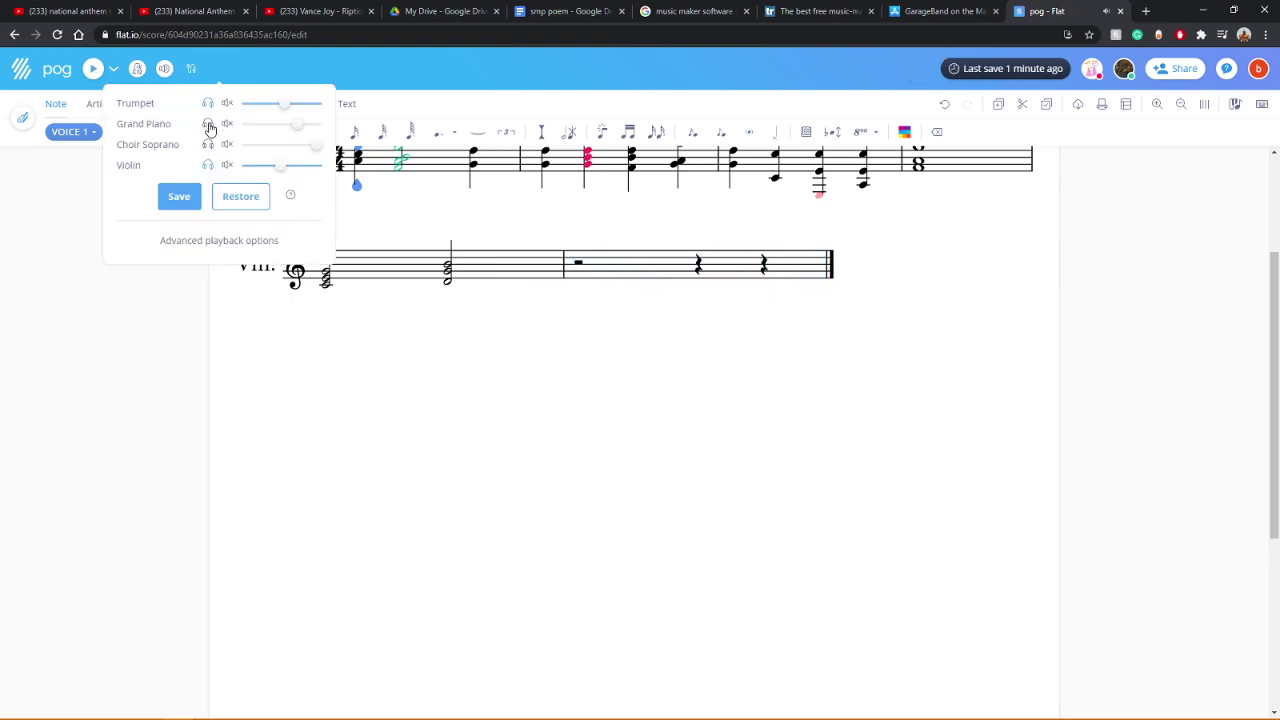
pyautogui.click(110, 100)
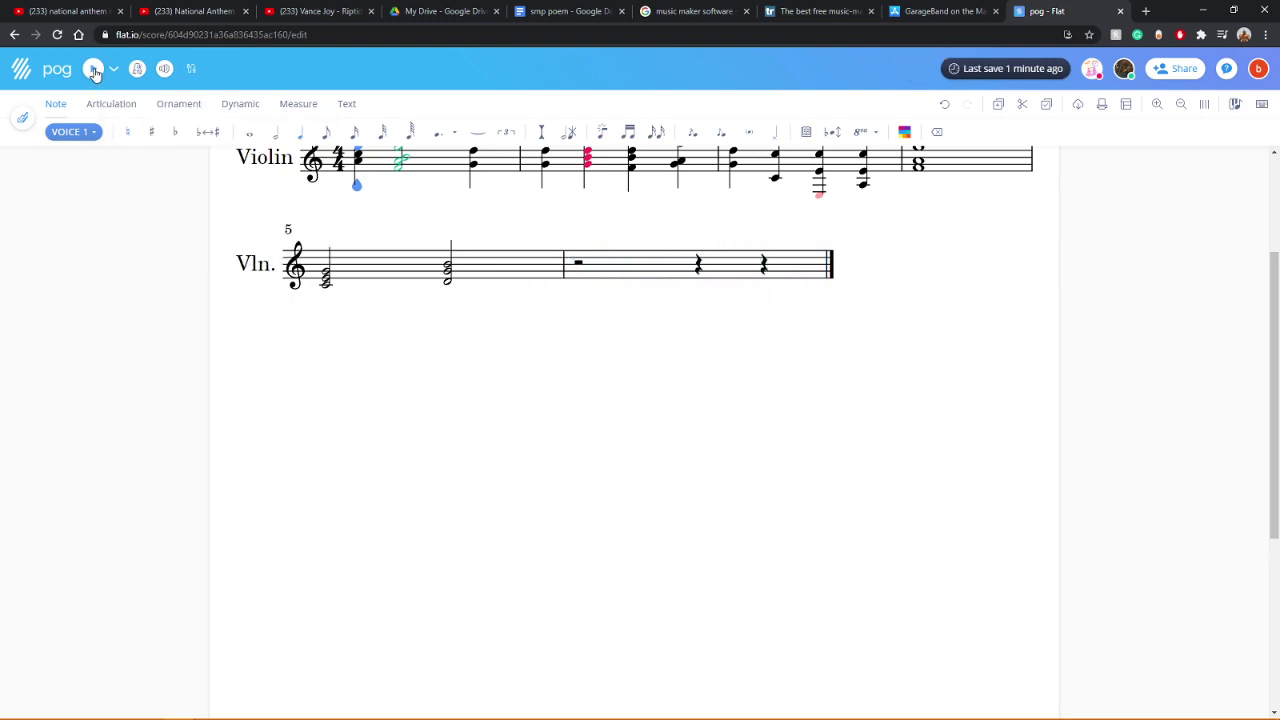
pyautogui.click(93, 69)
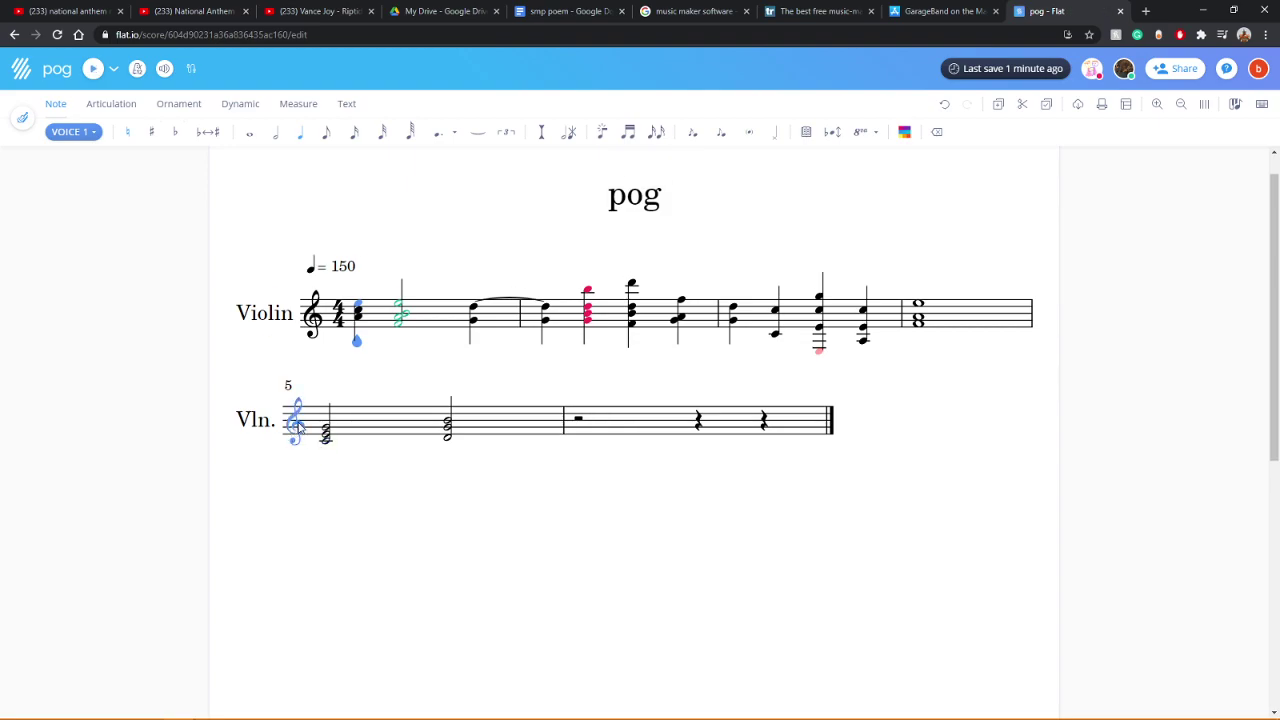
pyautogui.click(728, 320)
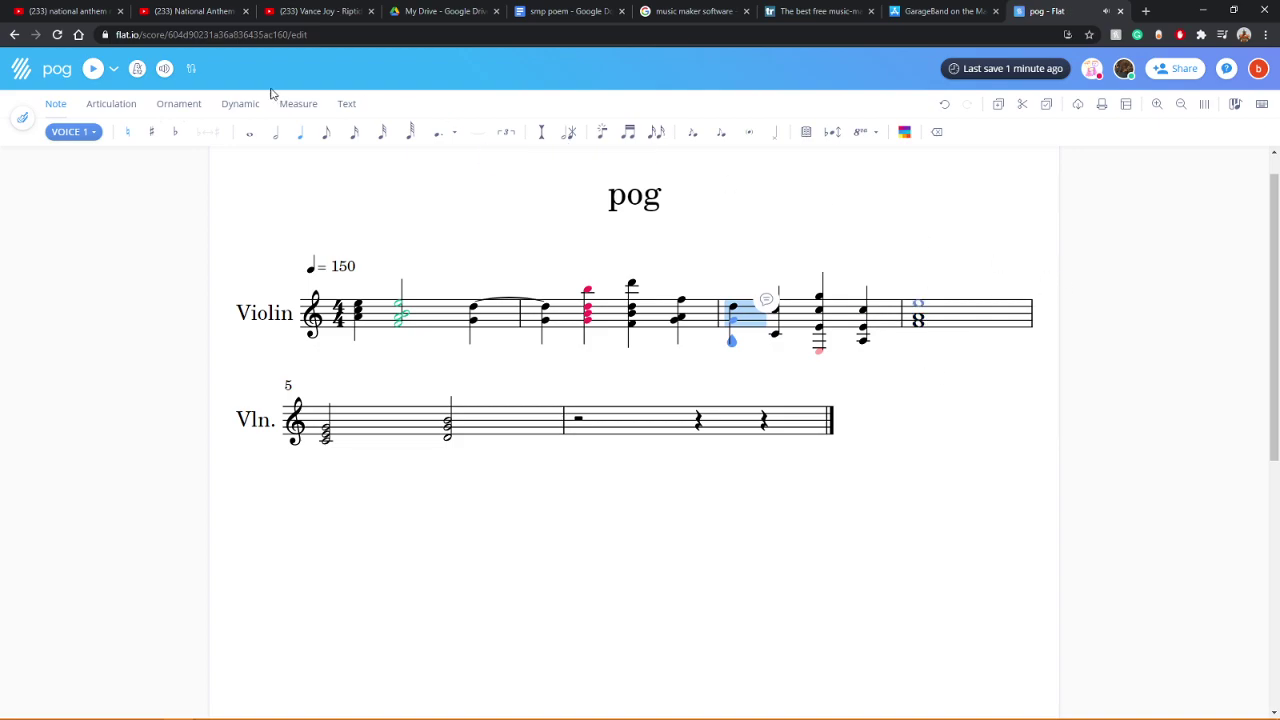
pyautogui.click(89, 70)
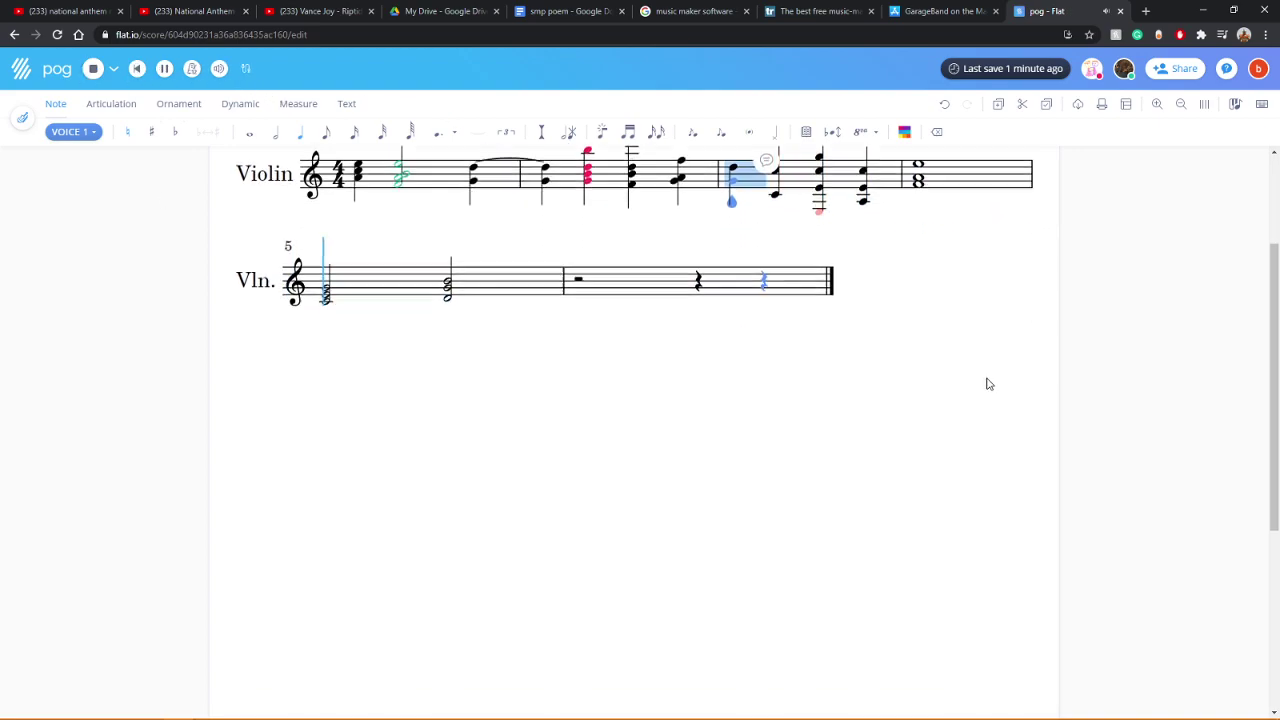
pyautogui.scroll(2, 994, 380)
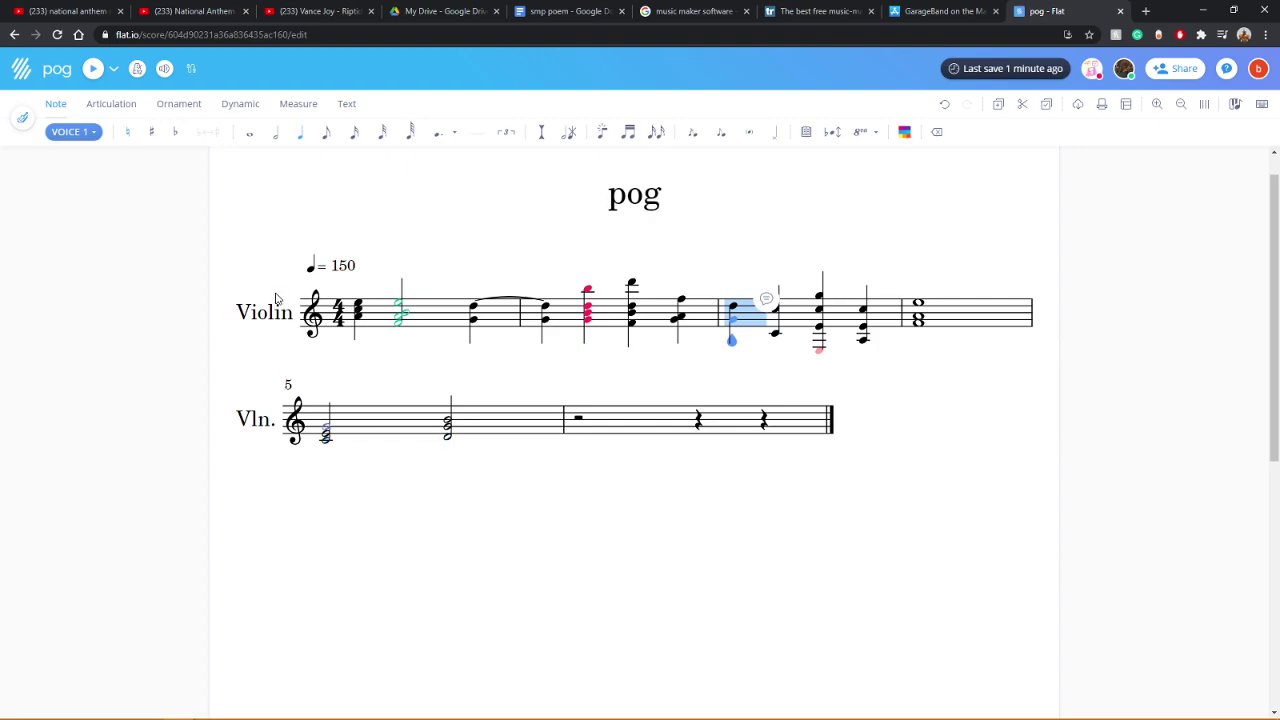
pyautogui.click(326, 428)
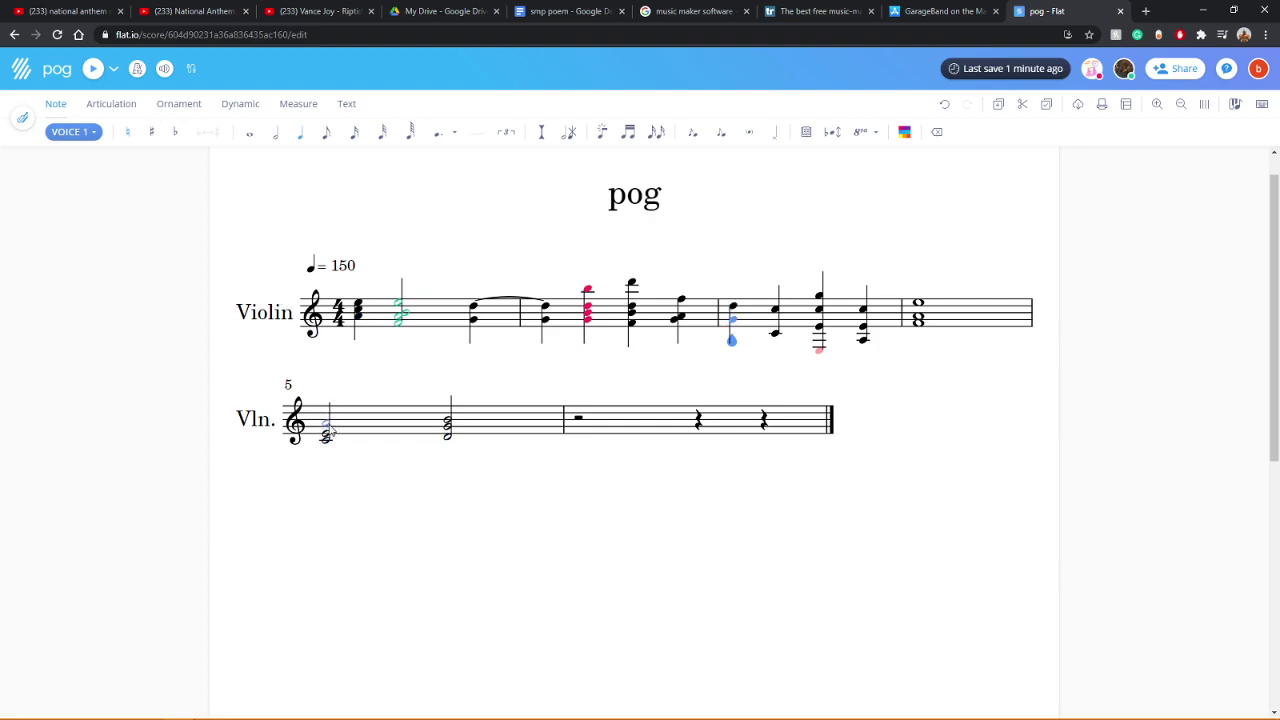
# Step: Replace measure 6's rests with a whole note and play back the score
pyautogui.click(918, 318)
pyautogui.click(589, 425)
pyautogui.click(249, 132)
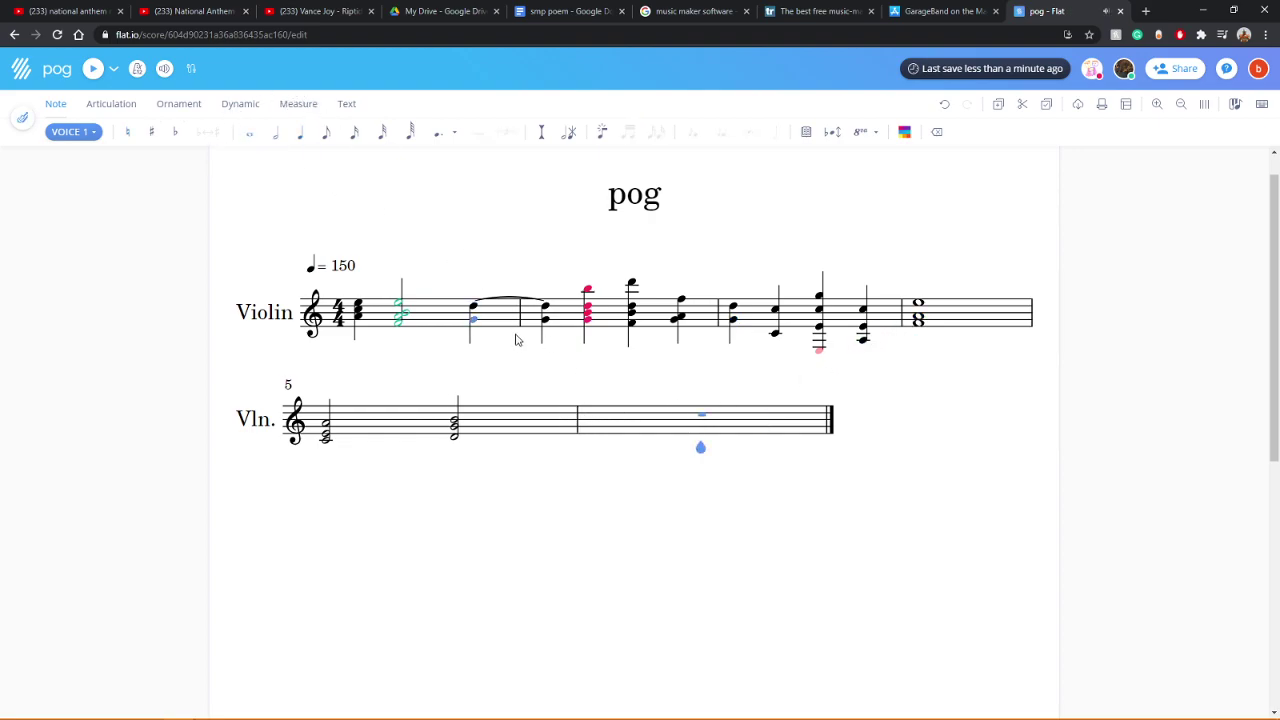
pyautogui.click(704, 428)
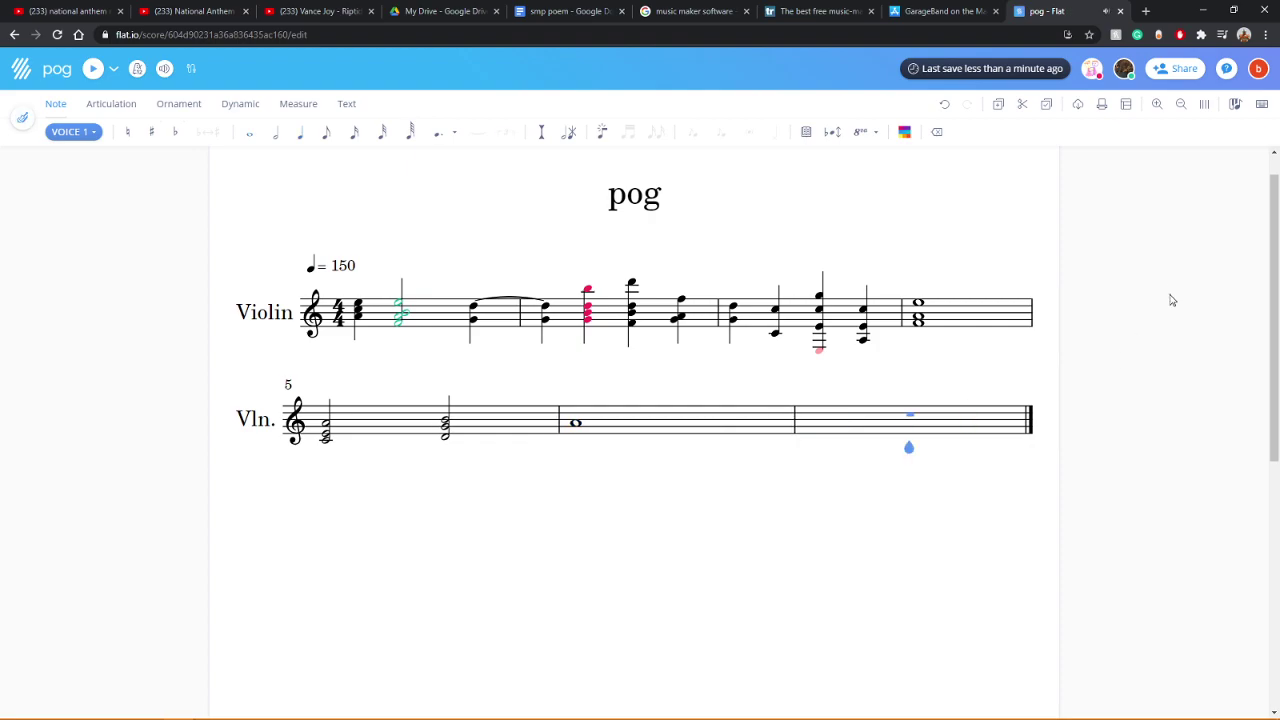
pyautogui.click(917, 320)
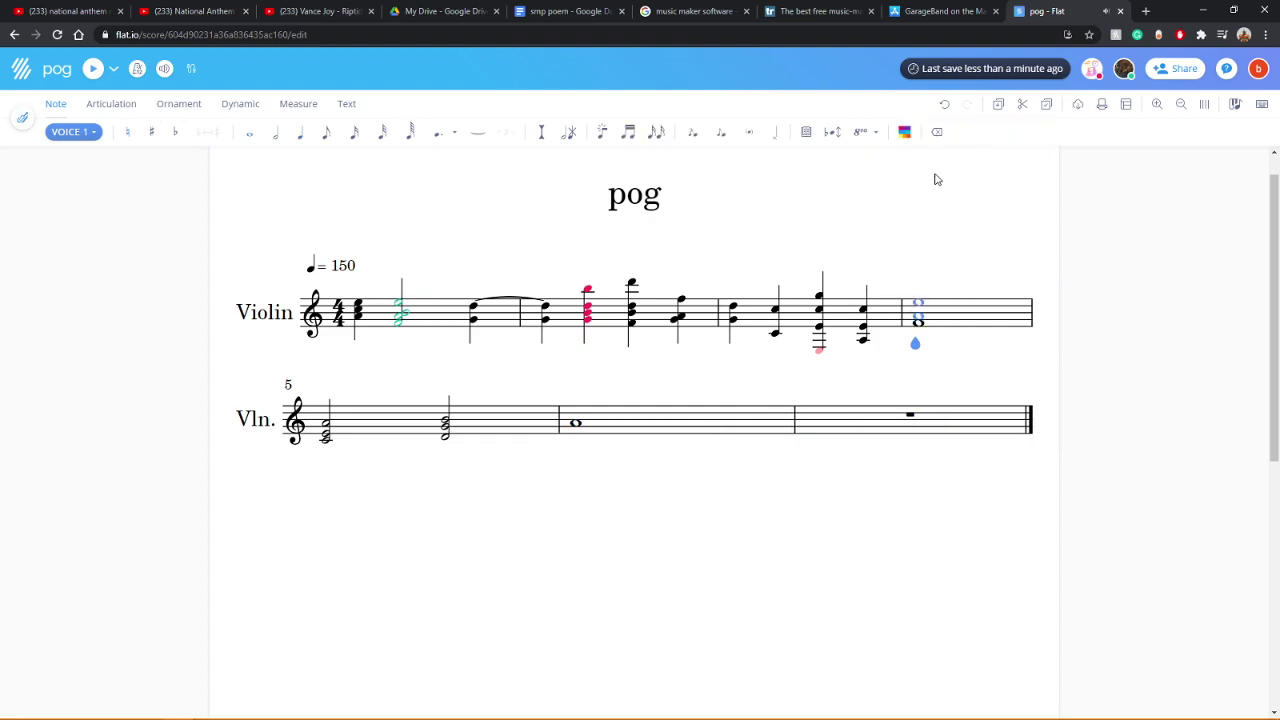
pyautogui.click(92, 70)
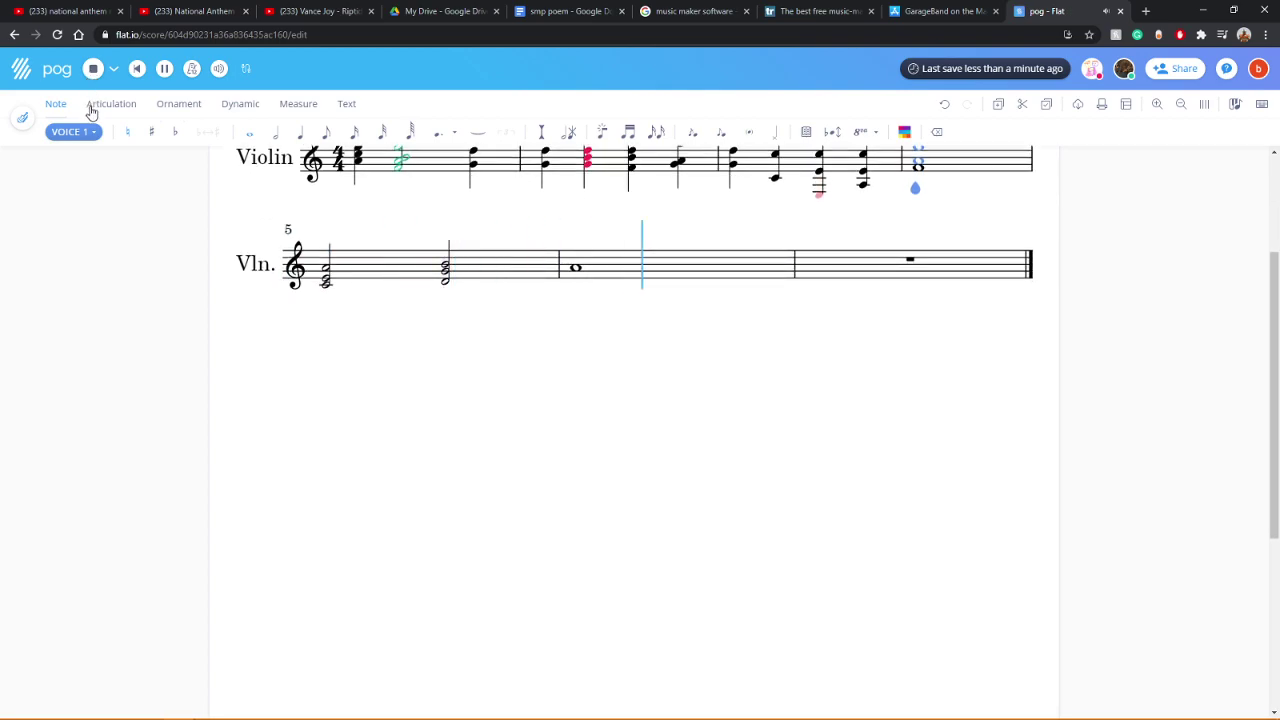
# Step: Drag the measure 6 whole note down to low C and show the dynamics tools
pyautogui.moveTo(575, 267); pyautogui.dragTo(576, 300)
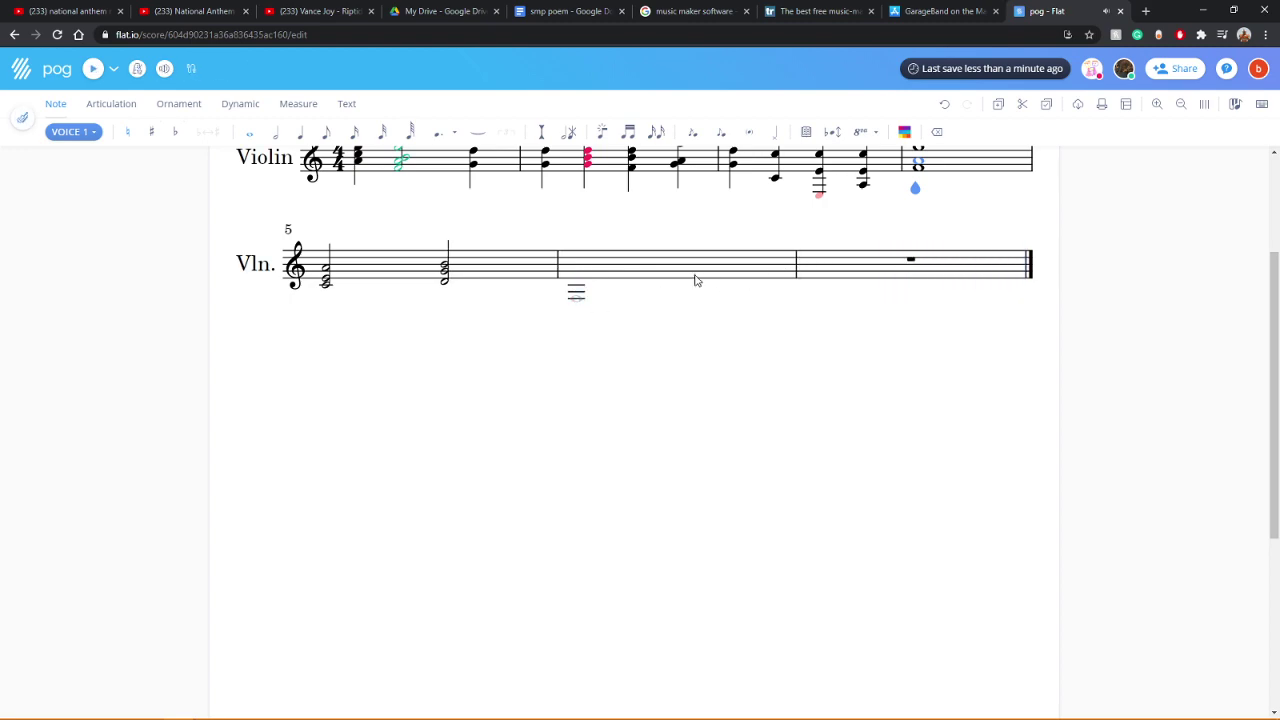
pyautogui.click(578, 289)
pyautogui.scroll(3, 859, 302)
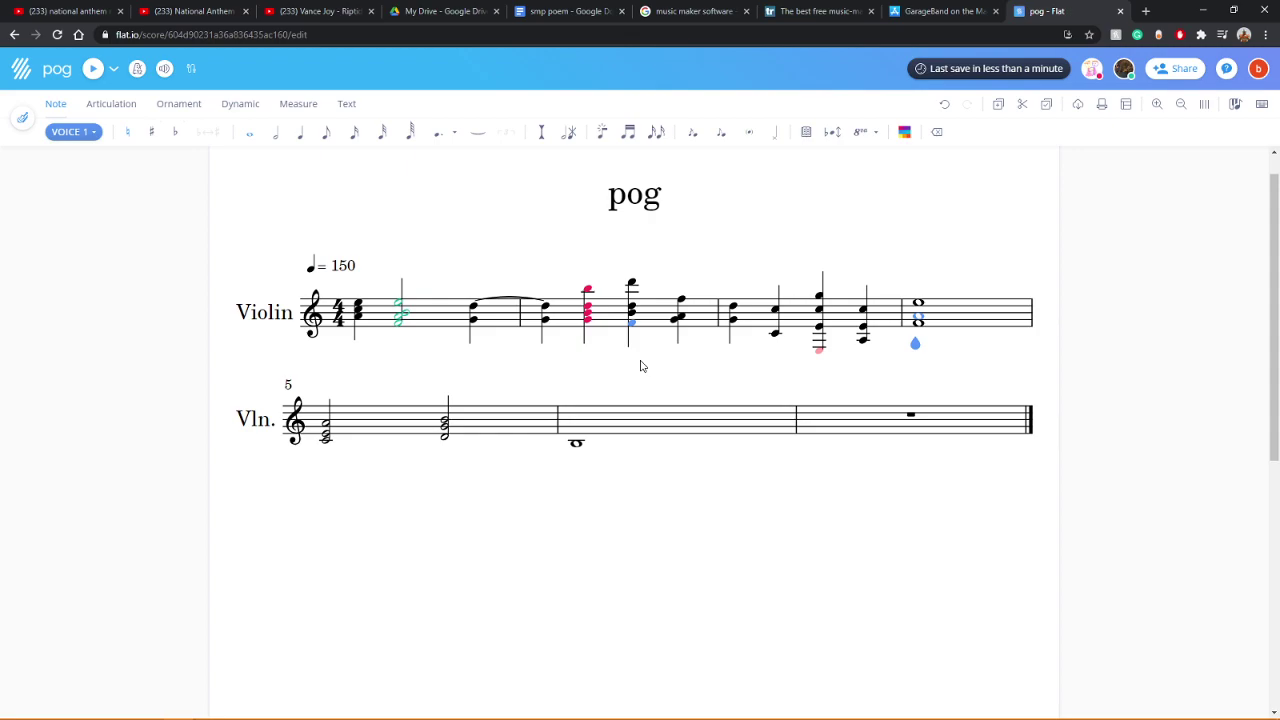
pyautogui.click(243, 104)
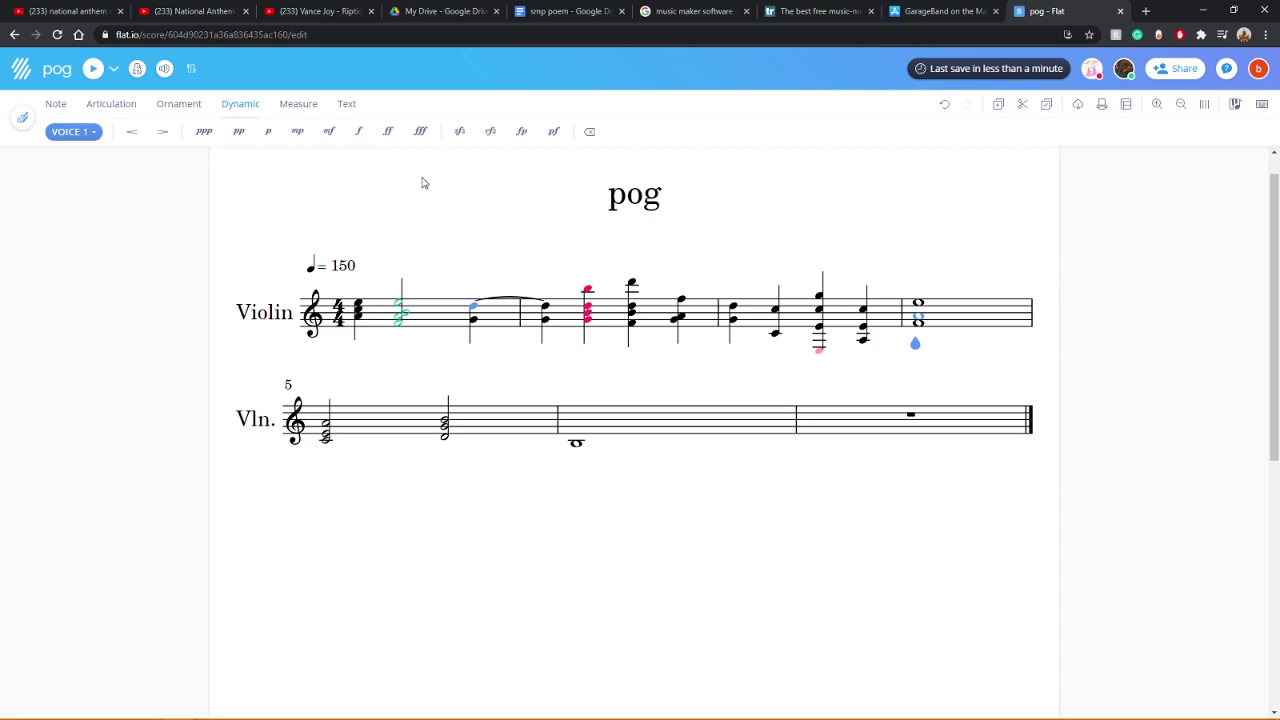
# Step: Place a diminuendo hairpin under the measure 6 low whole note, removing misplaced attempts
pyautogui.click(164, 133)
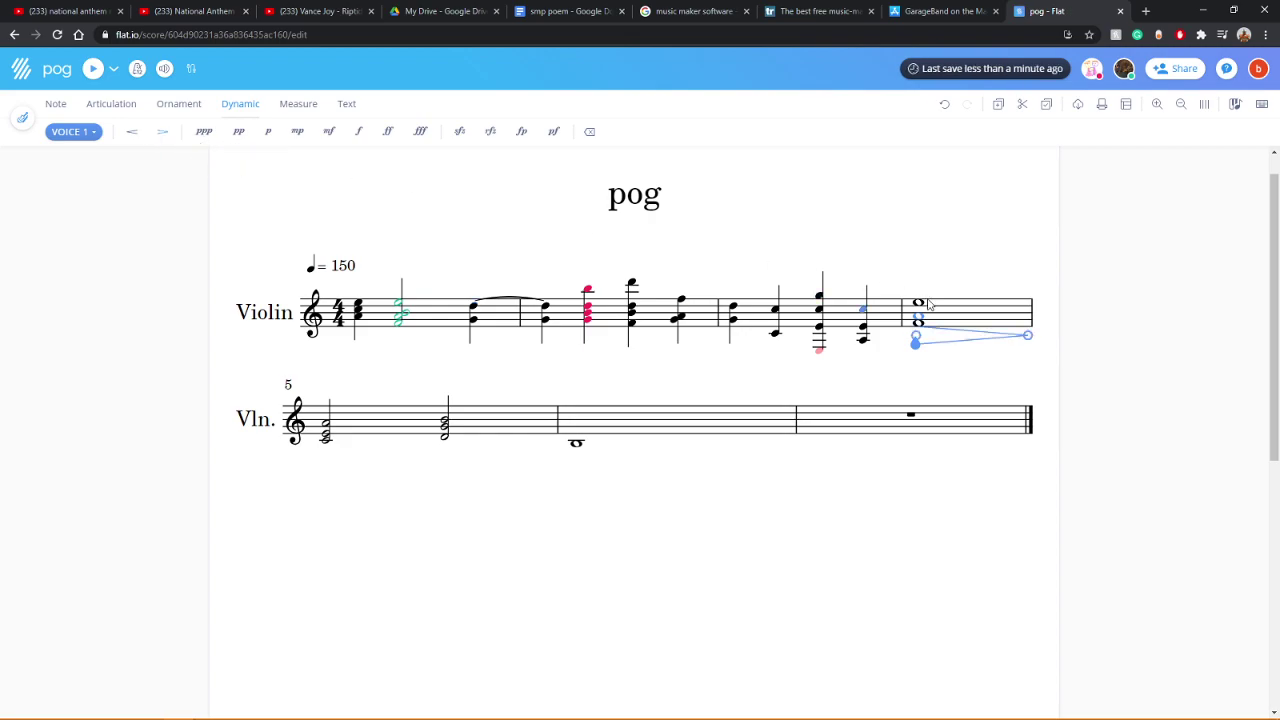
pyautogui.press('Delete')
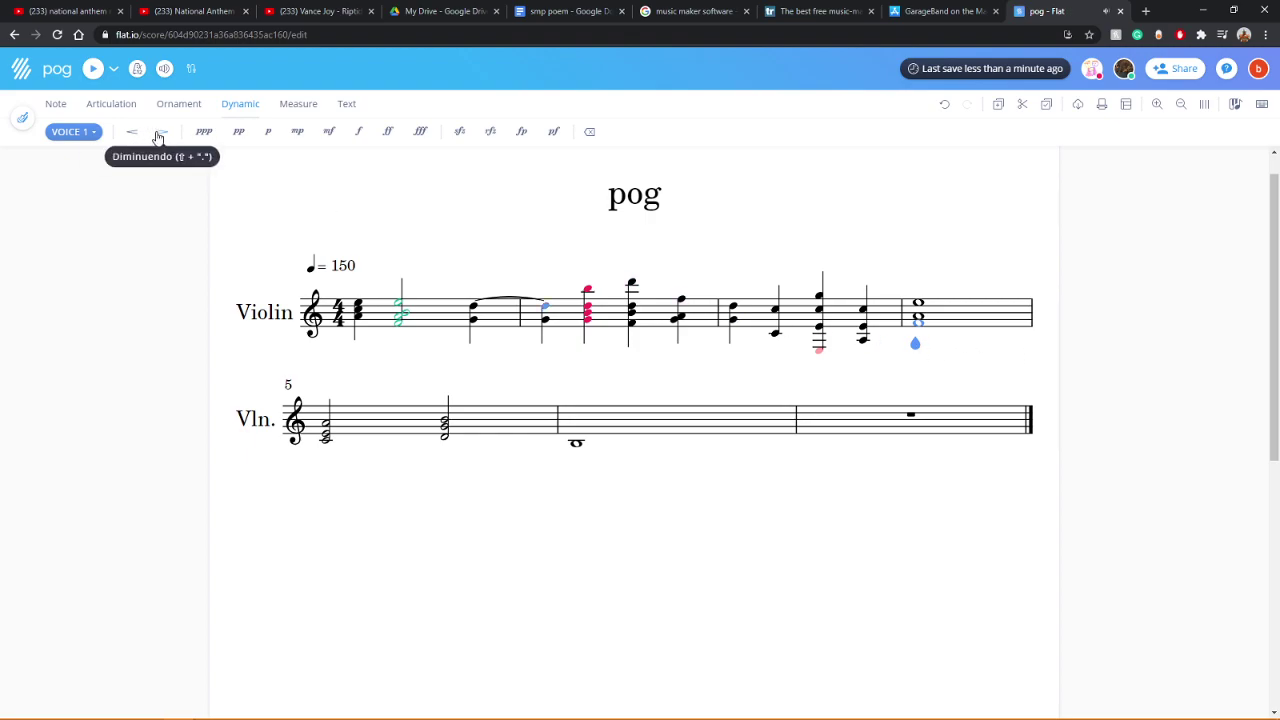
pyautogui.click(368, 392)
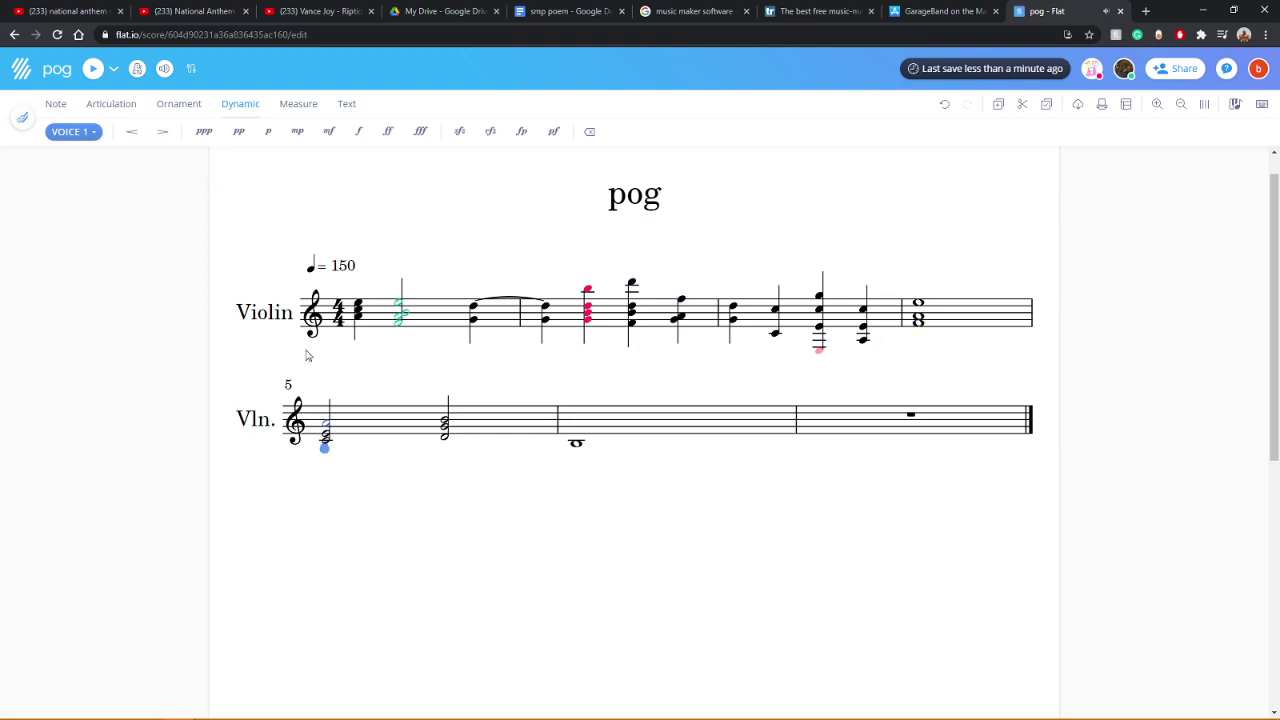
pyautogui.click(161, 132)
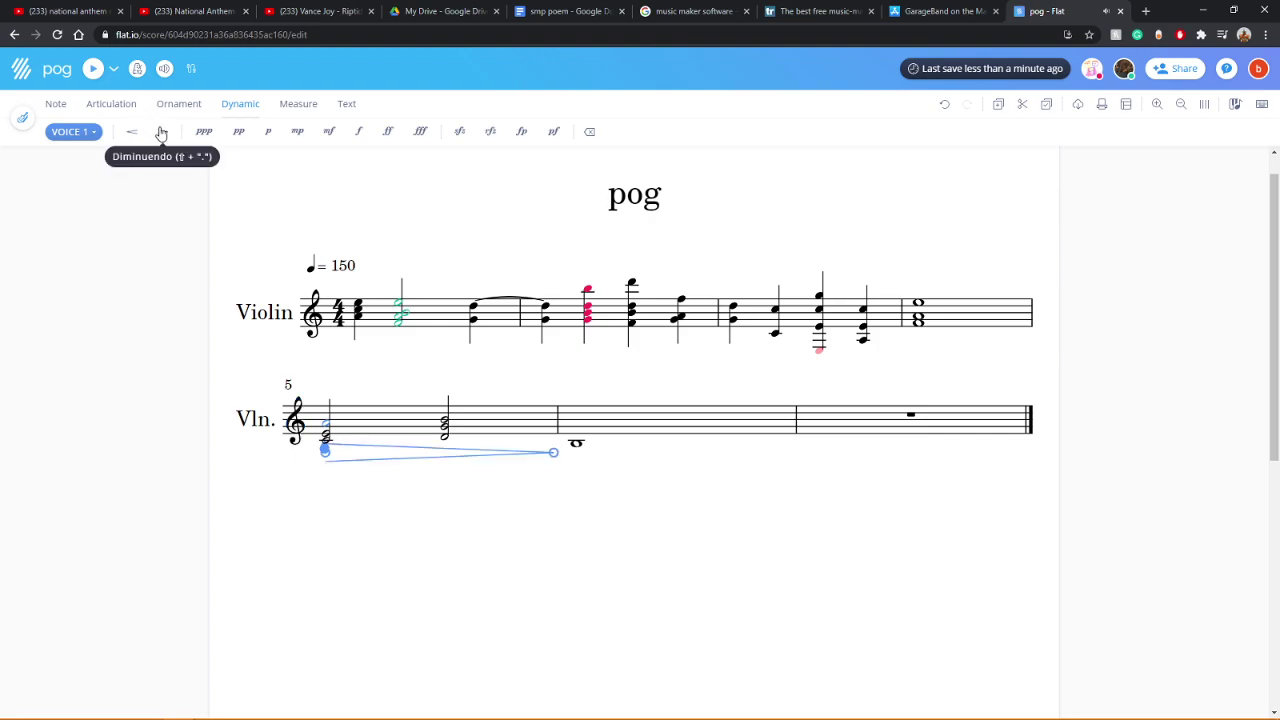
pyautogui.click(927, 277)
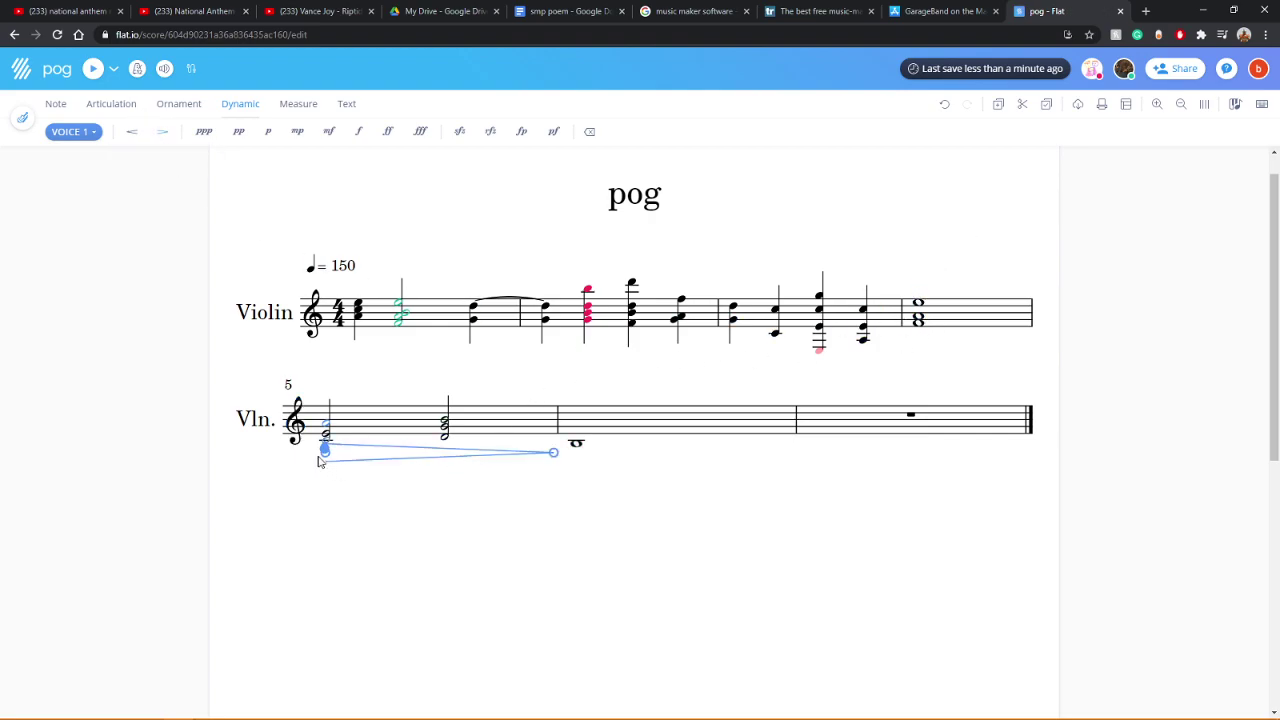
pyautogui.click(592, 447)
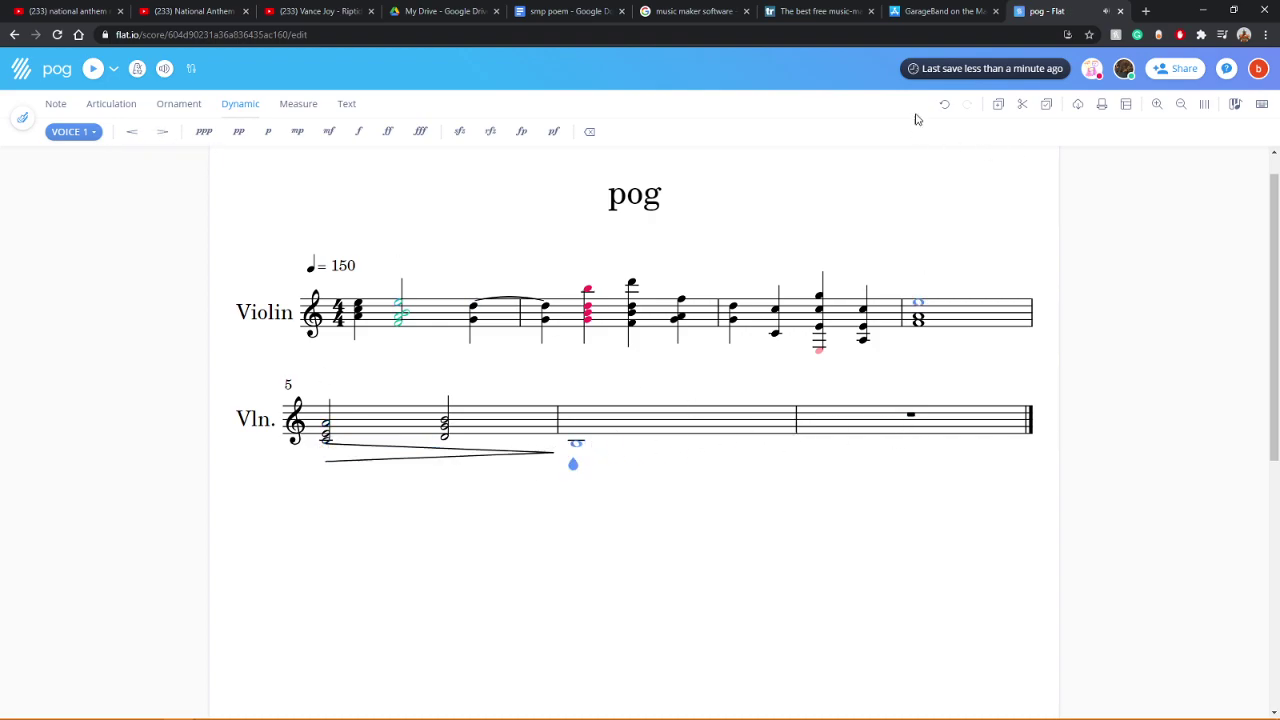
pyautogui.click(944, 104)
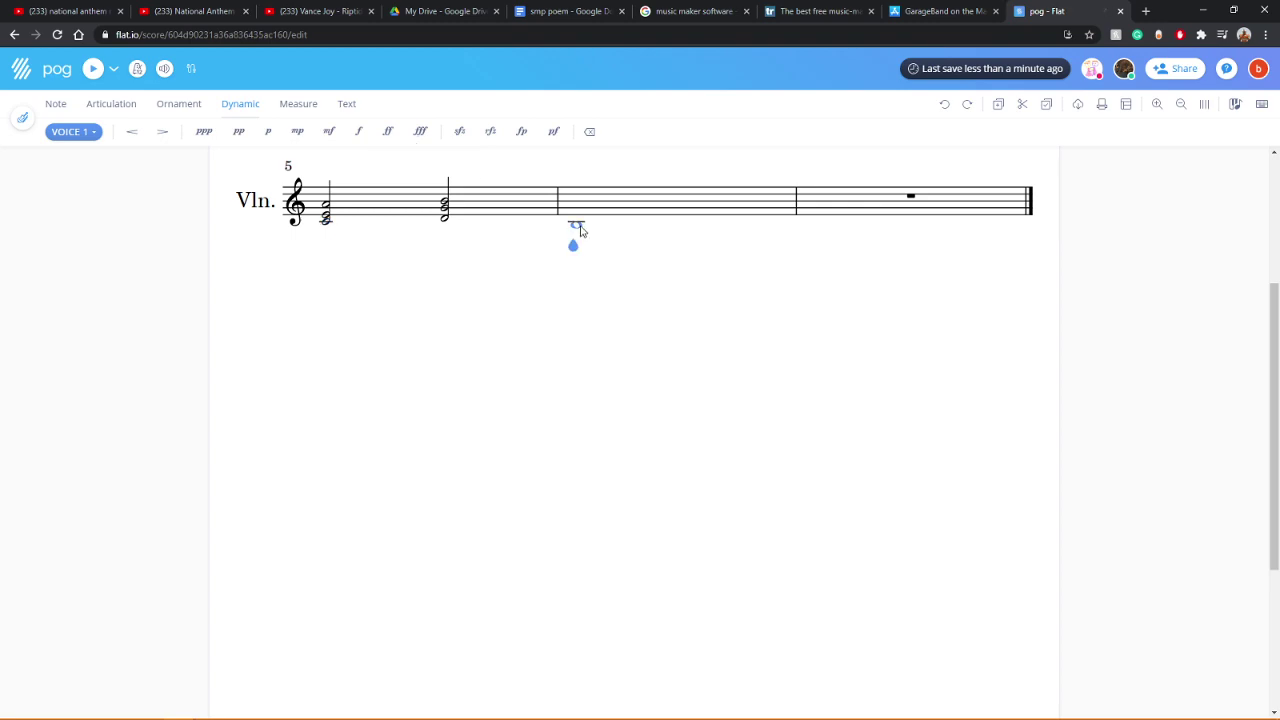
pyautogui.click(164, 140)
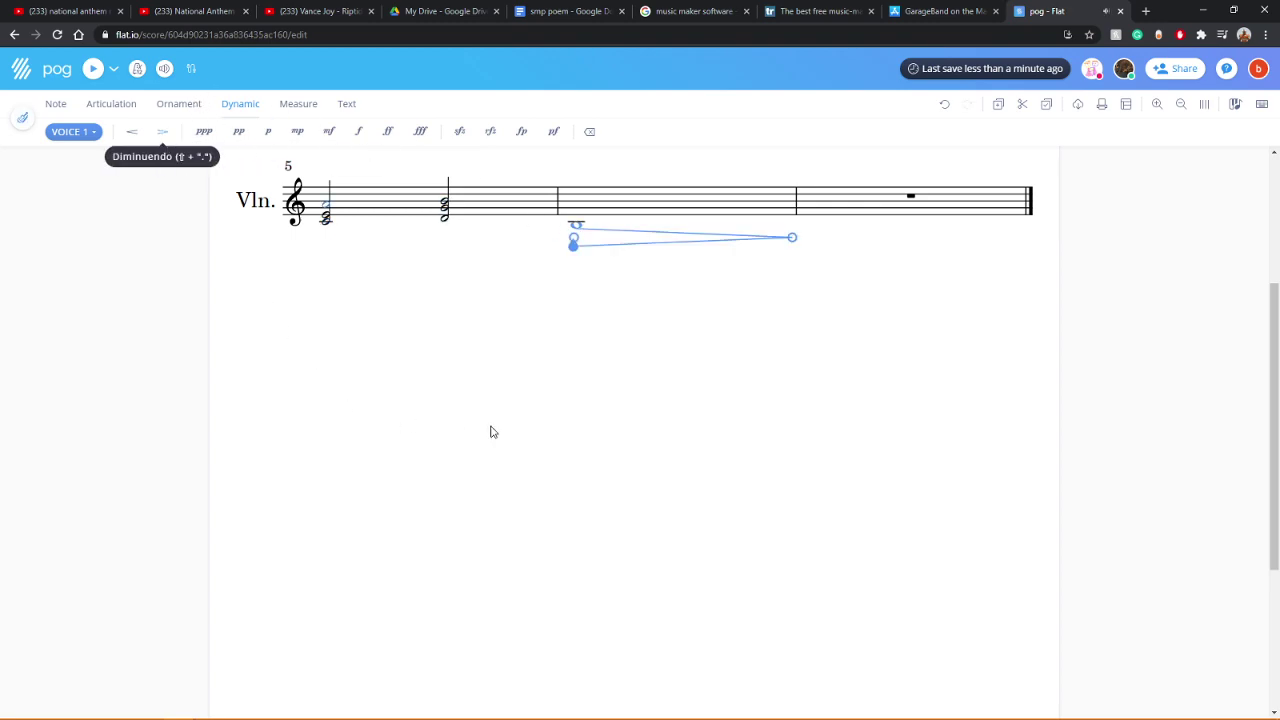
# Step: Mark the hairpin's start p instead of mp, then play the score back
pyautogui.scroll(3, 490, 432)
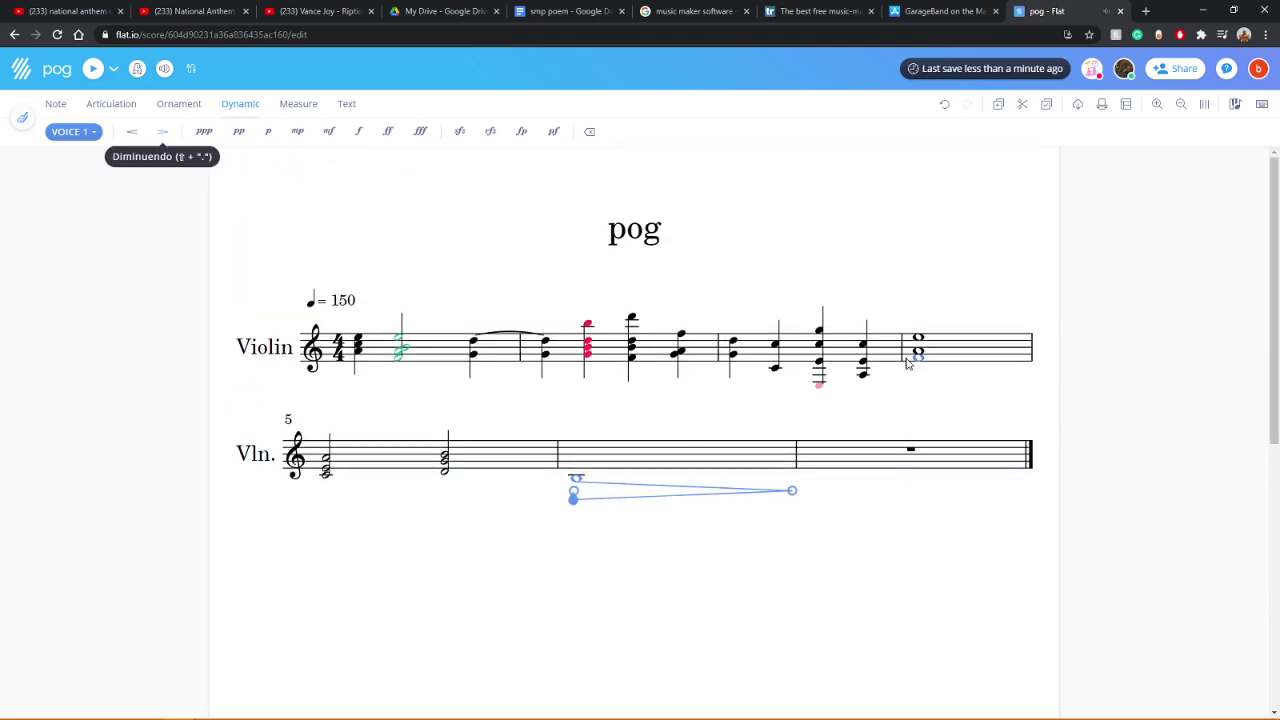
pyautogui.click(268, 133)
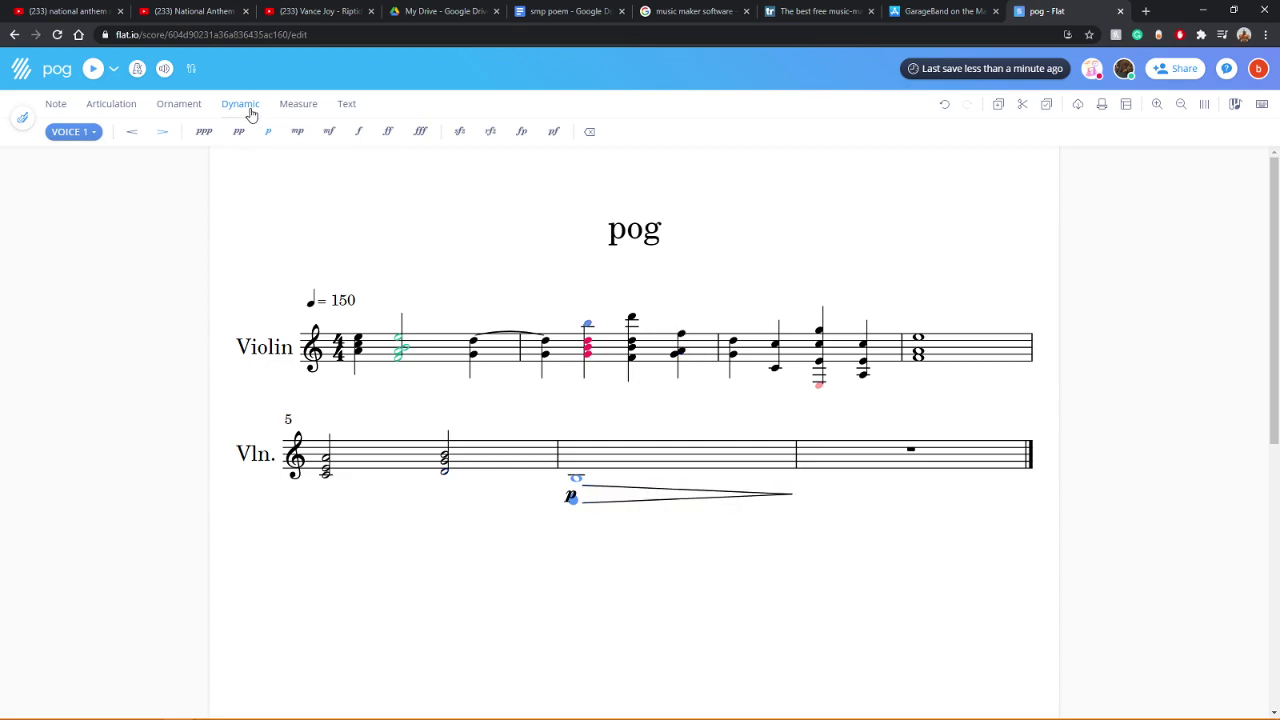
pyautogui.click(294, 131)
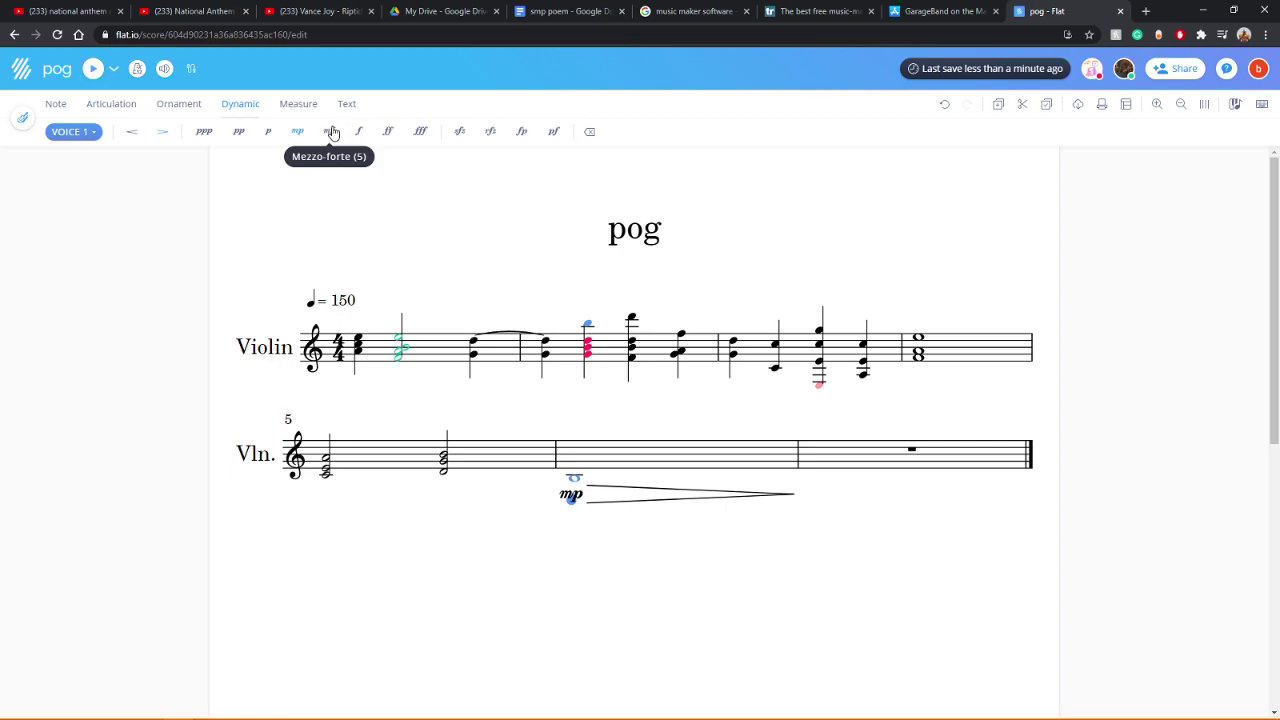
pyautogui.click(942, 105)
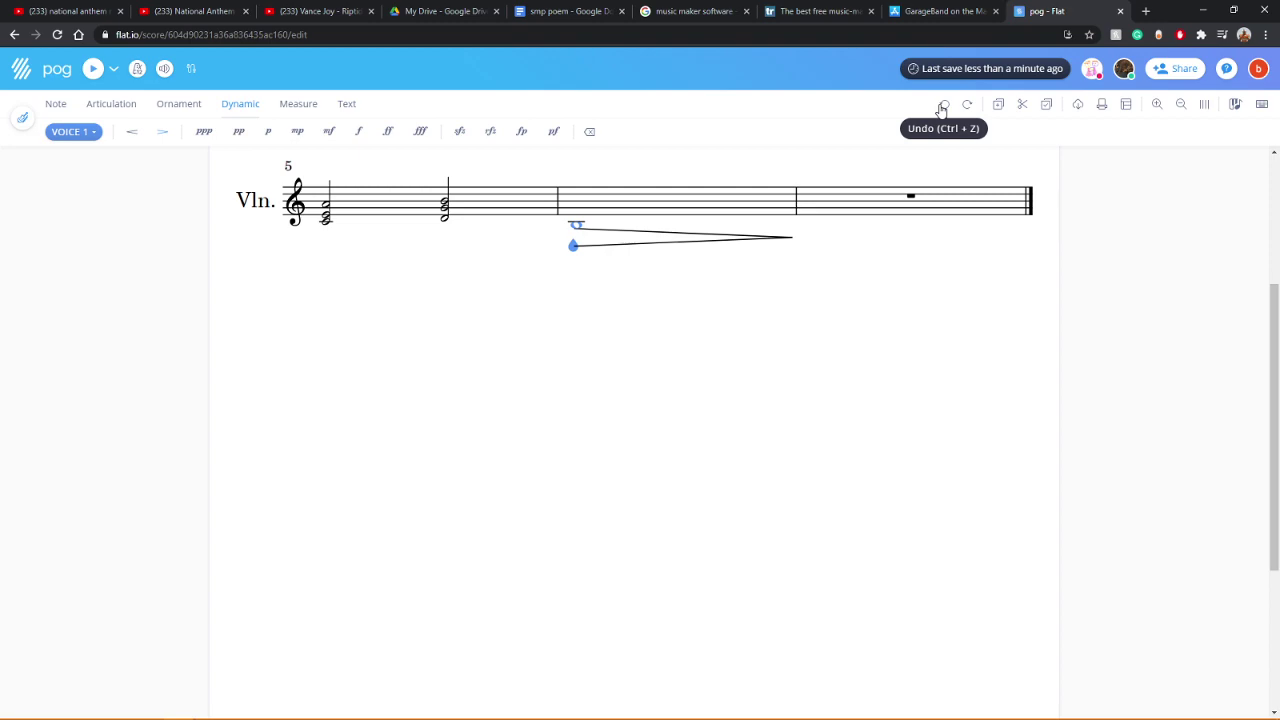
pyautogui.click(787, 244)
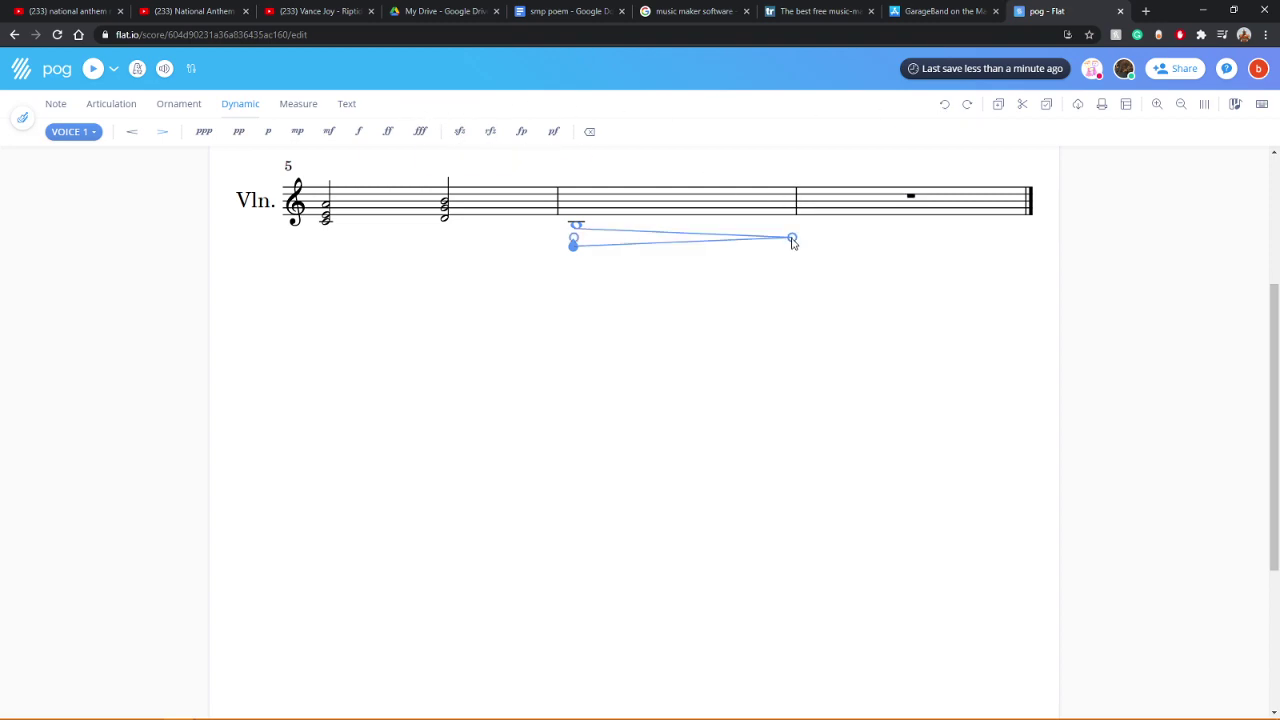
pyautogui.click(270, 131)
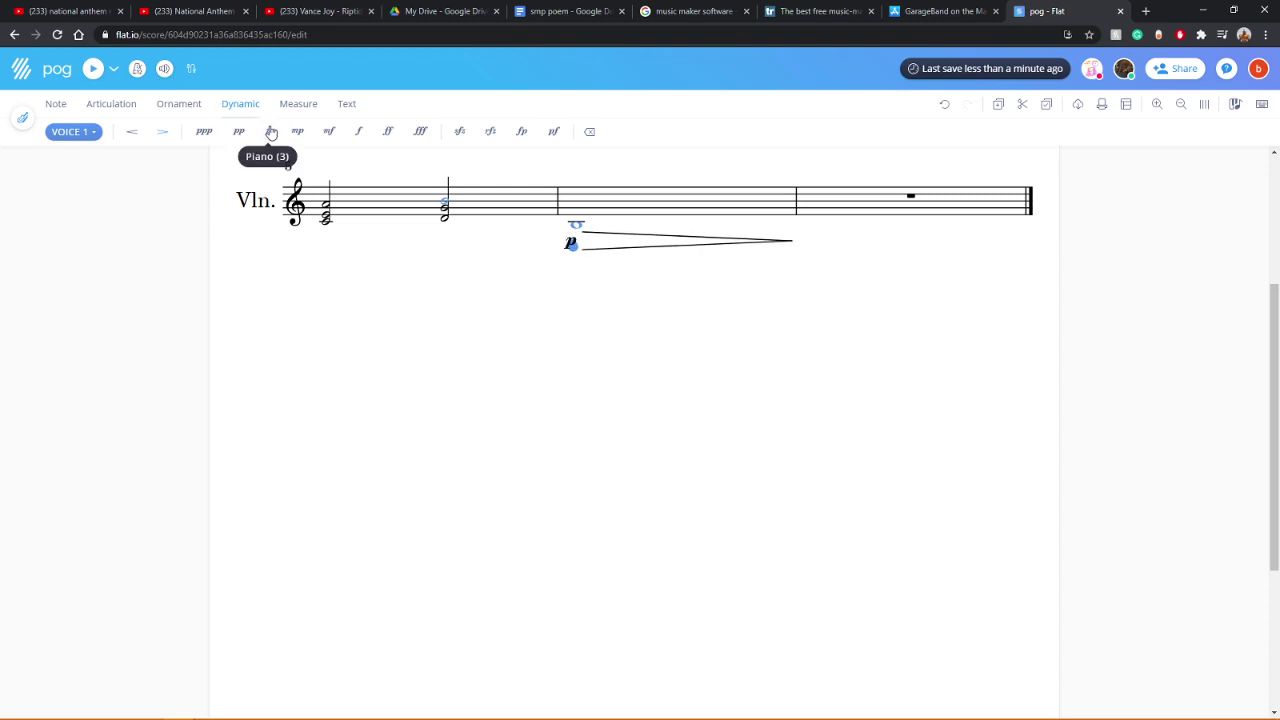
pyautogui.scroll(2, 808, 400)
pyautogui.click(794, 401)
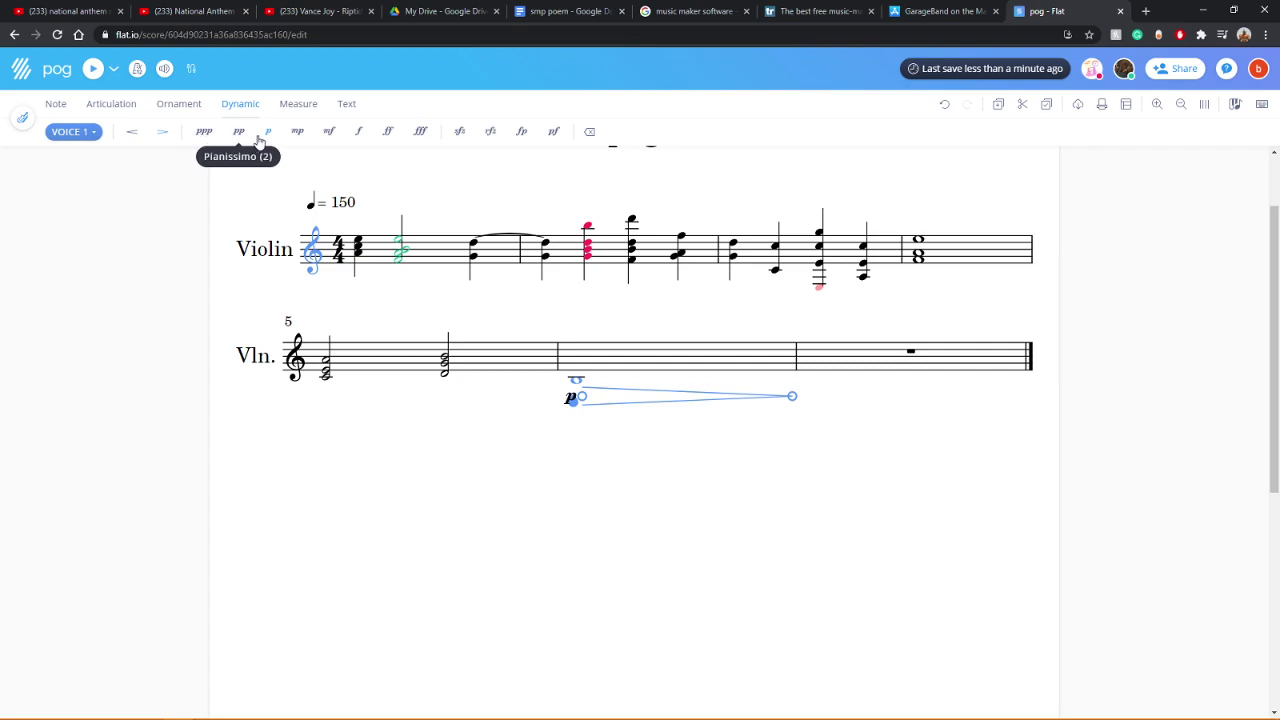
pyautogui.click(565, 176)
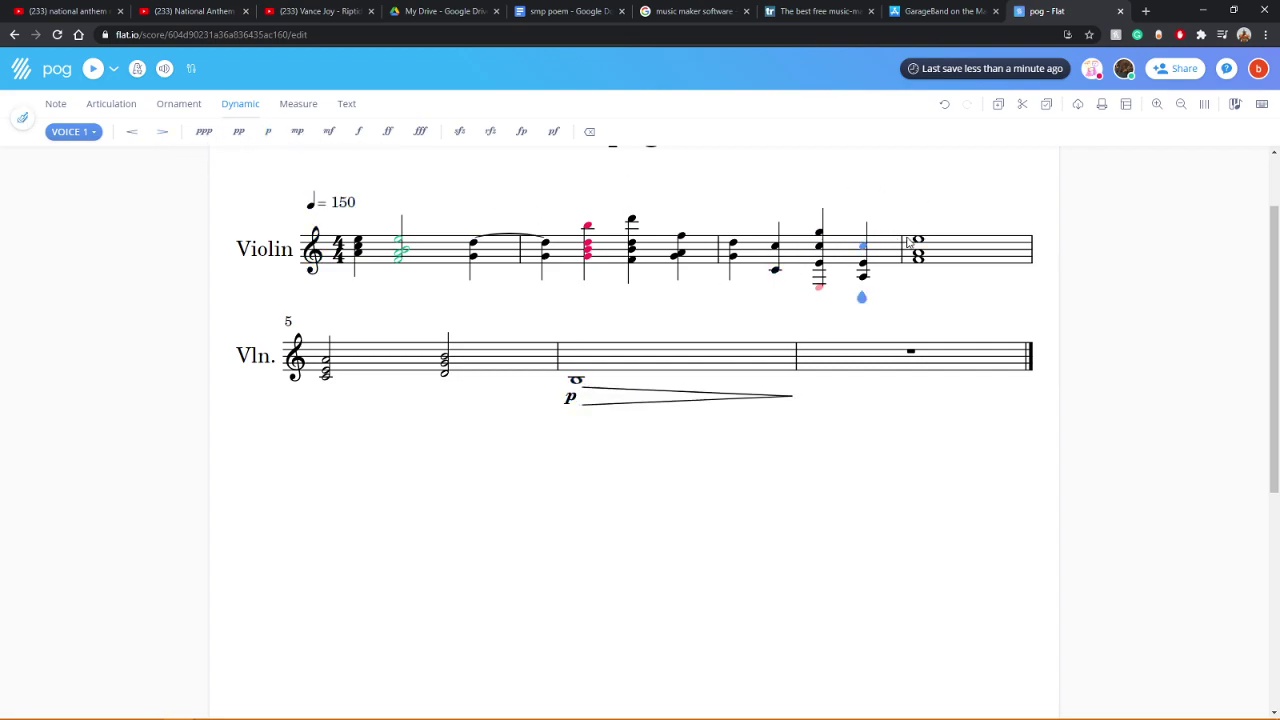
pyautogui.click(93, 72)
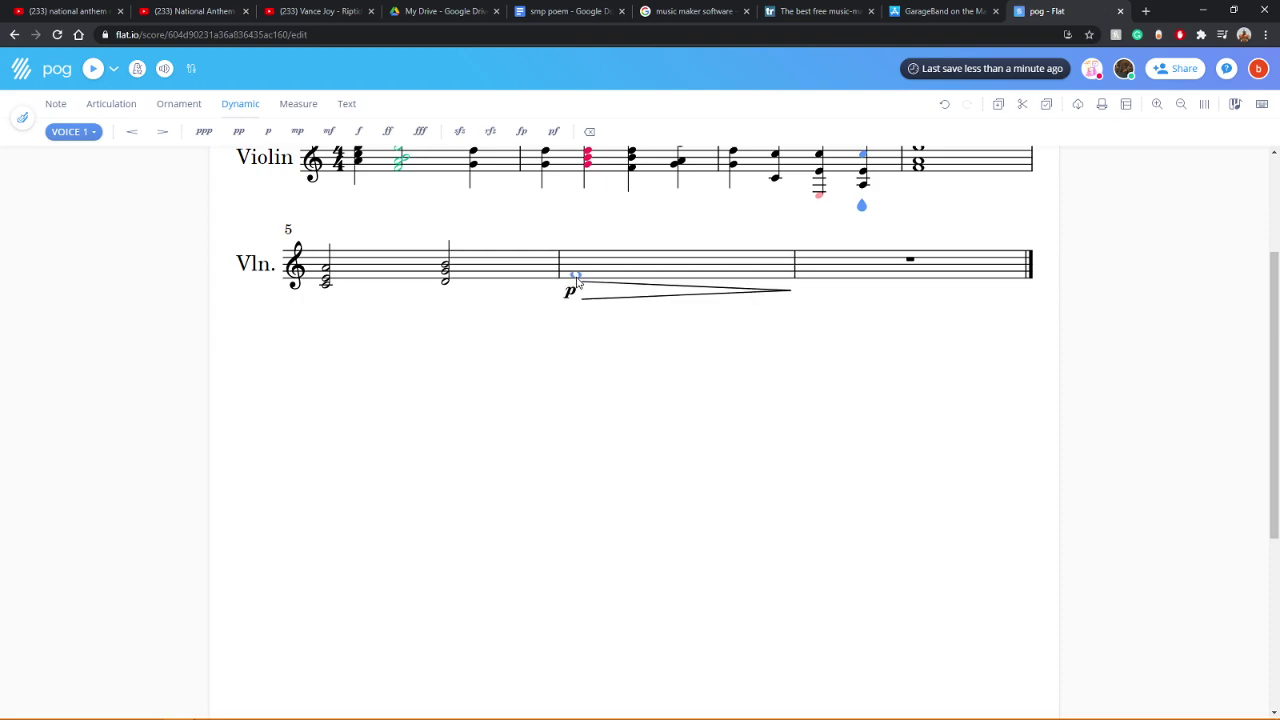
# Step: Play the score again after checking the instrument volume mixer
pyautogui.press('space')
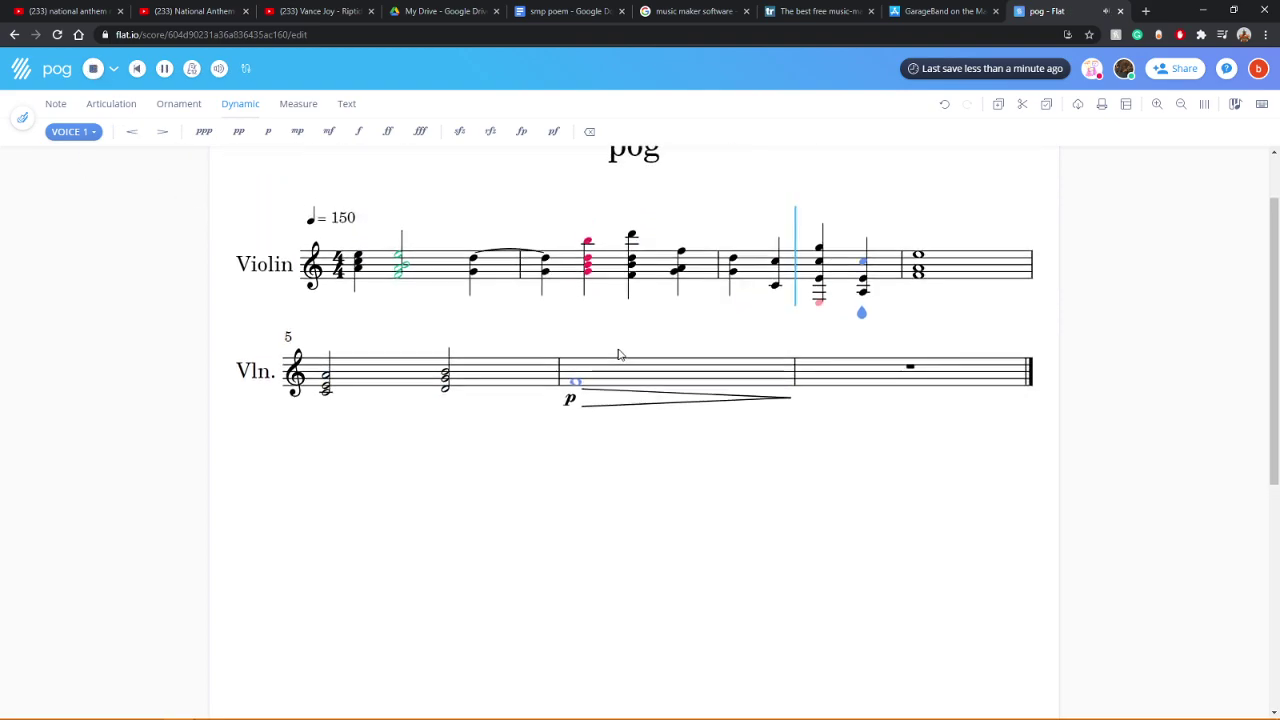
pyautogui.click(219, 68)
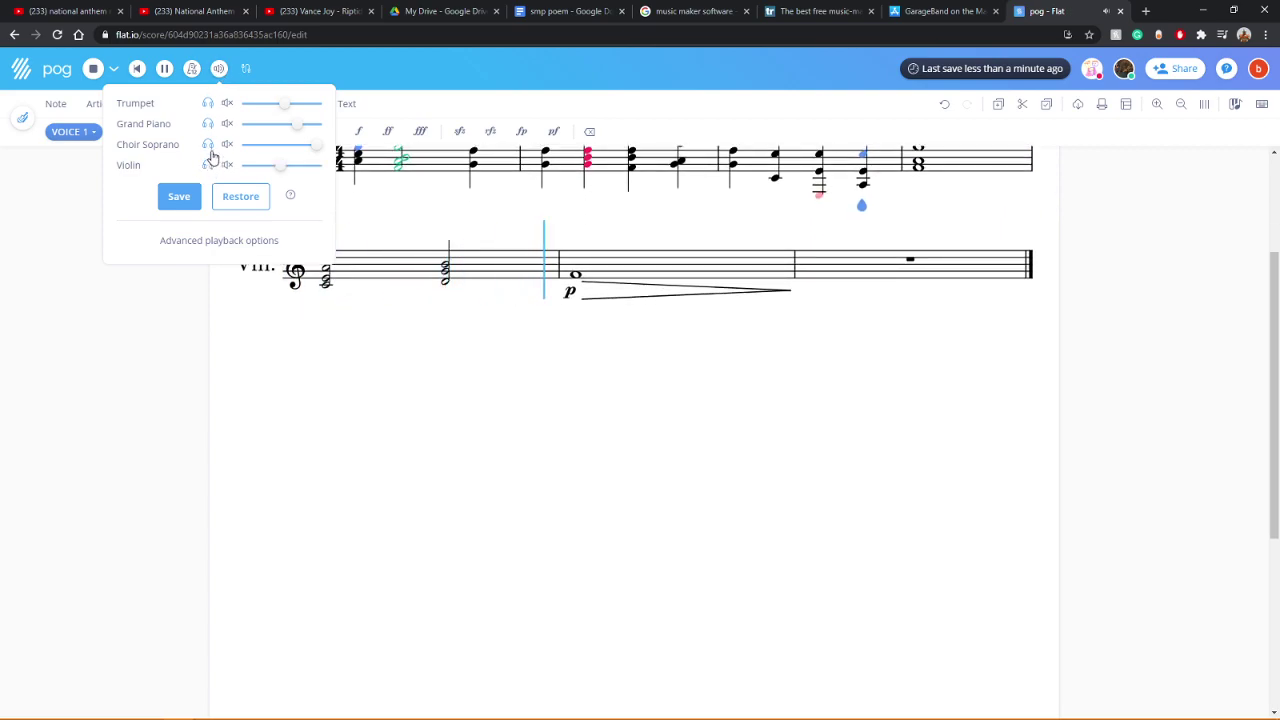
pyautogui.click(143, 406)
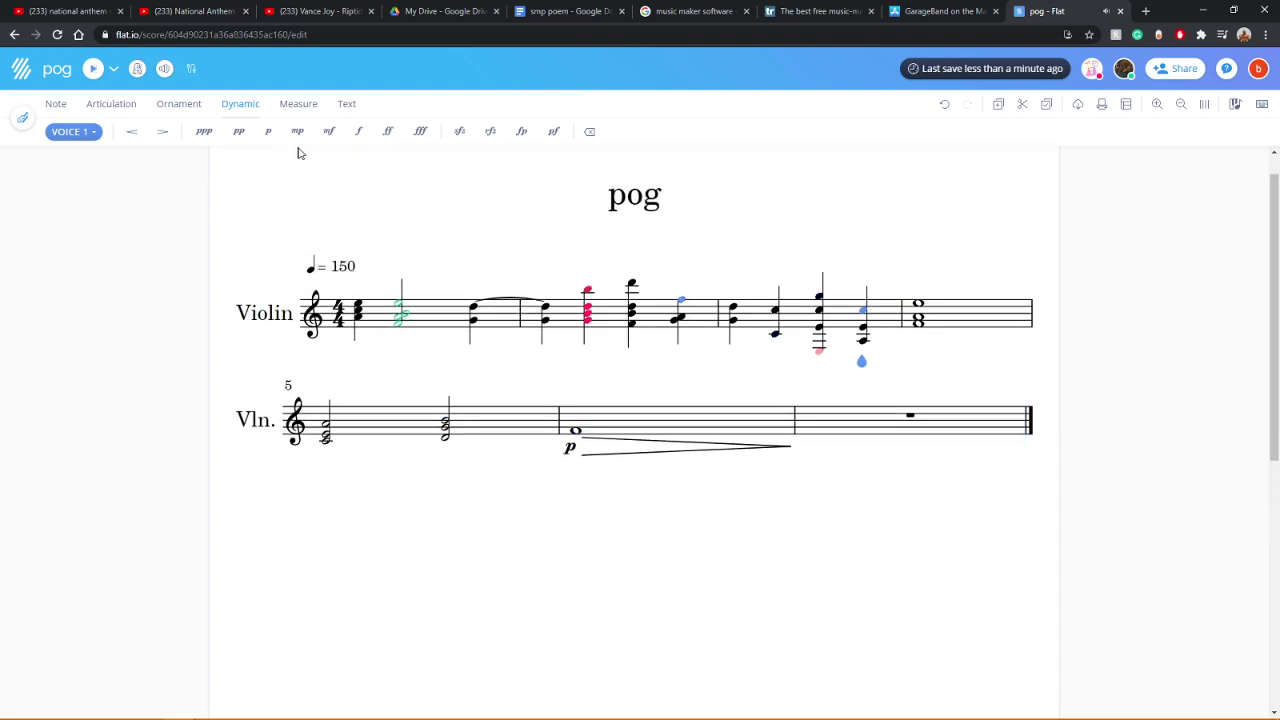
pyautogui.click(86, 69)
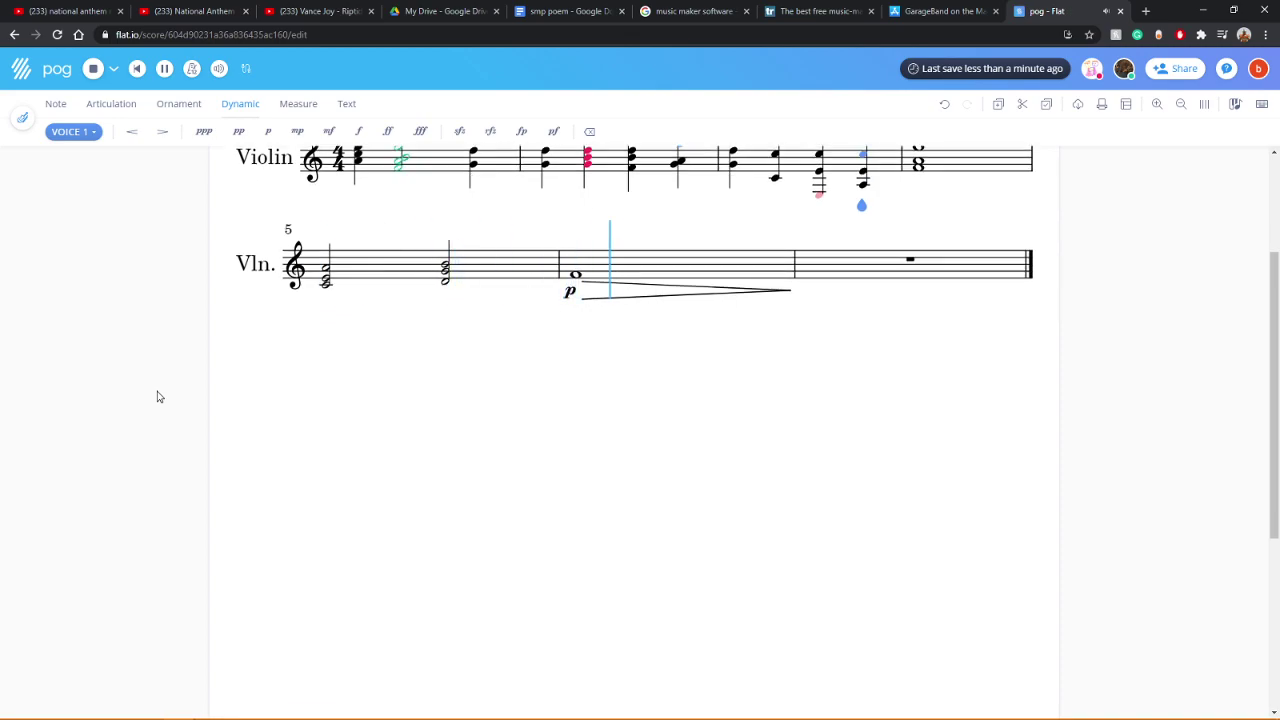
# Step: Add a note to the p-marked whole note to form a chord and replay the ending
pyautogui.click(576, 274)
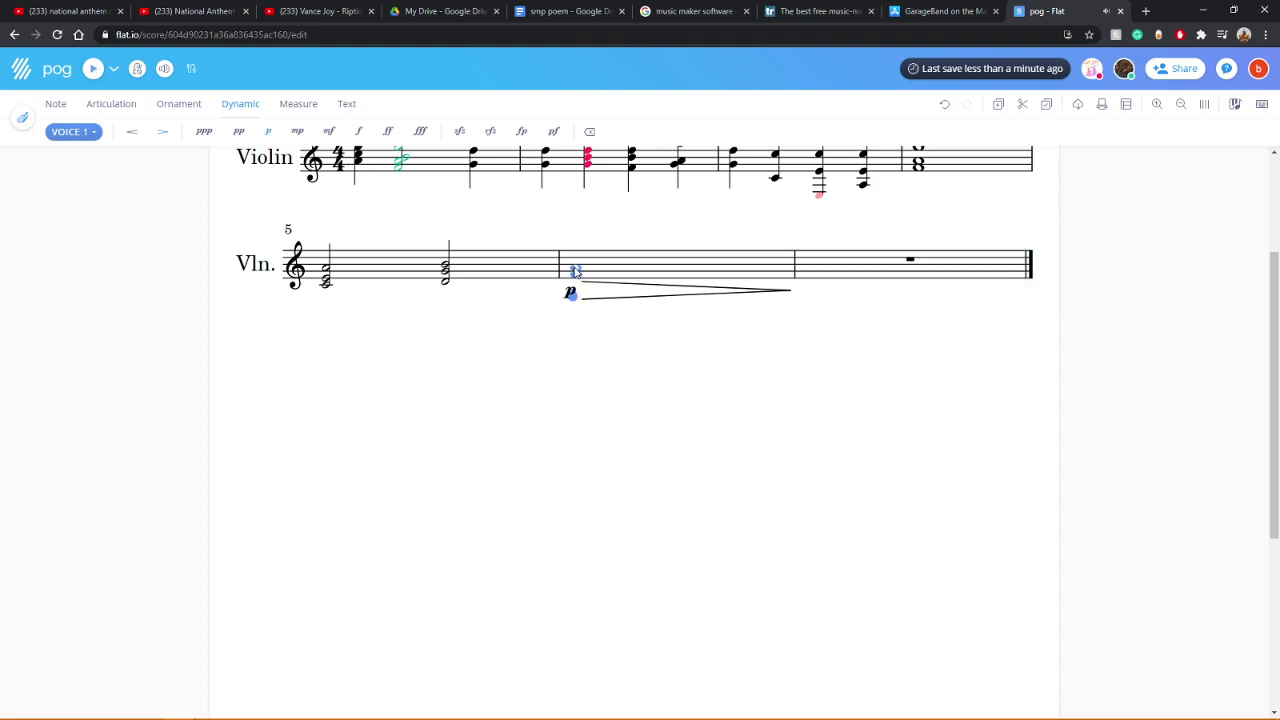
pyautogui.click(575, 283)
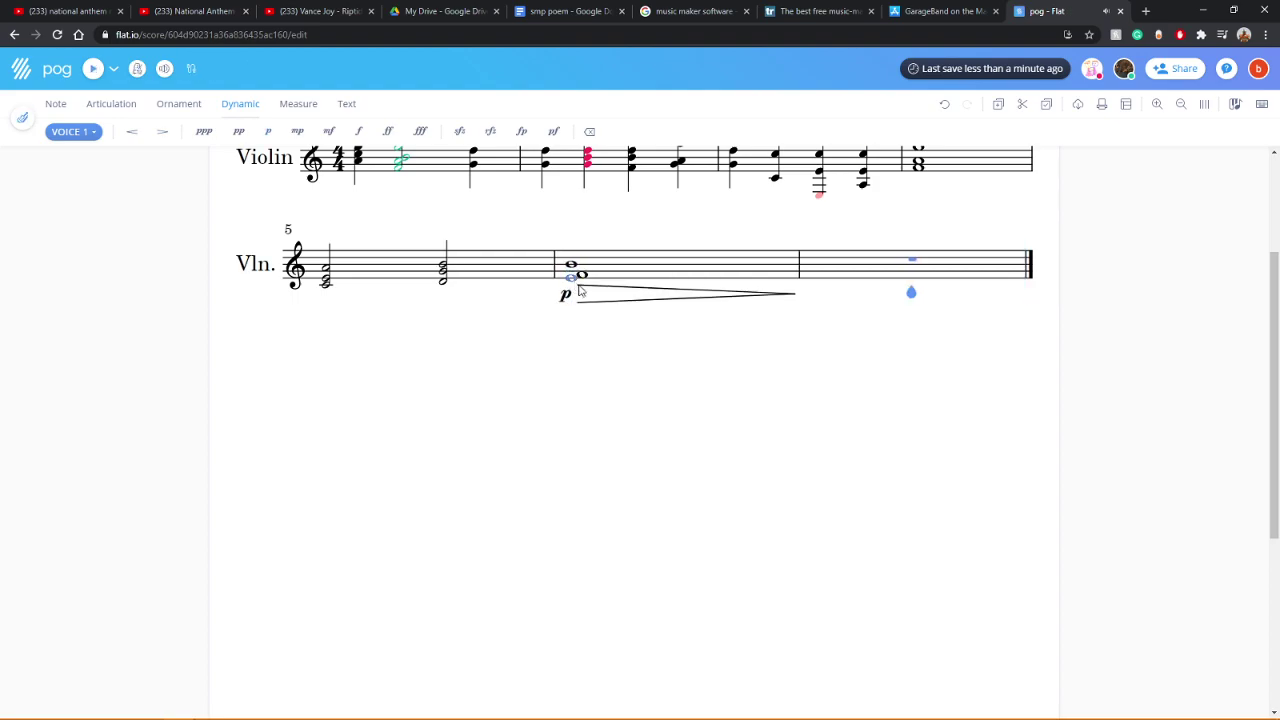
pyautogui.click(93, 69)
pyautogui.click(93, 72)
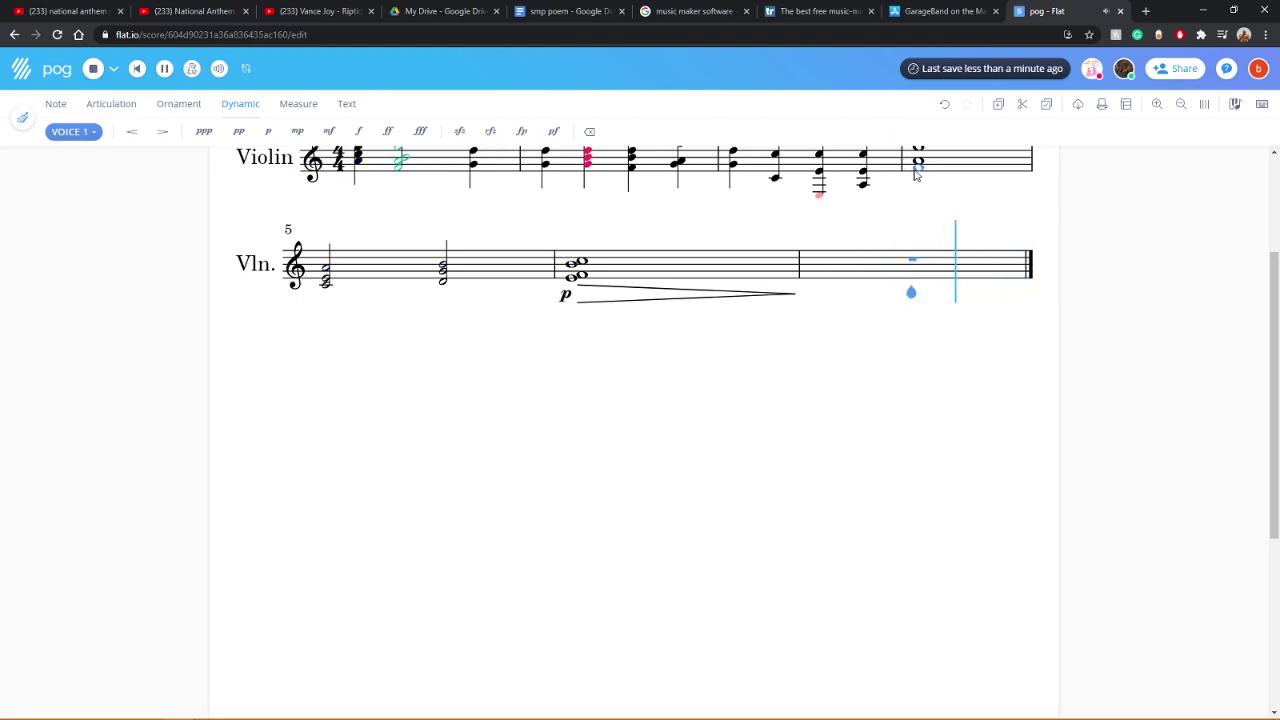
pyautogui.click(92, 69)
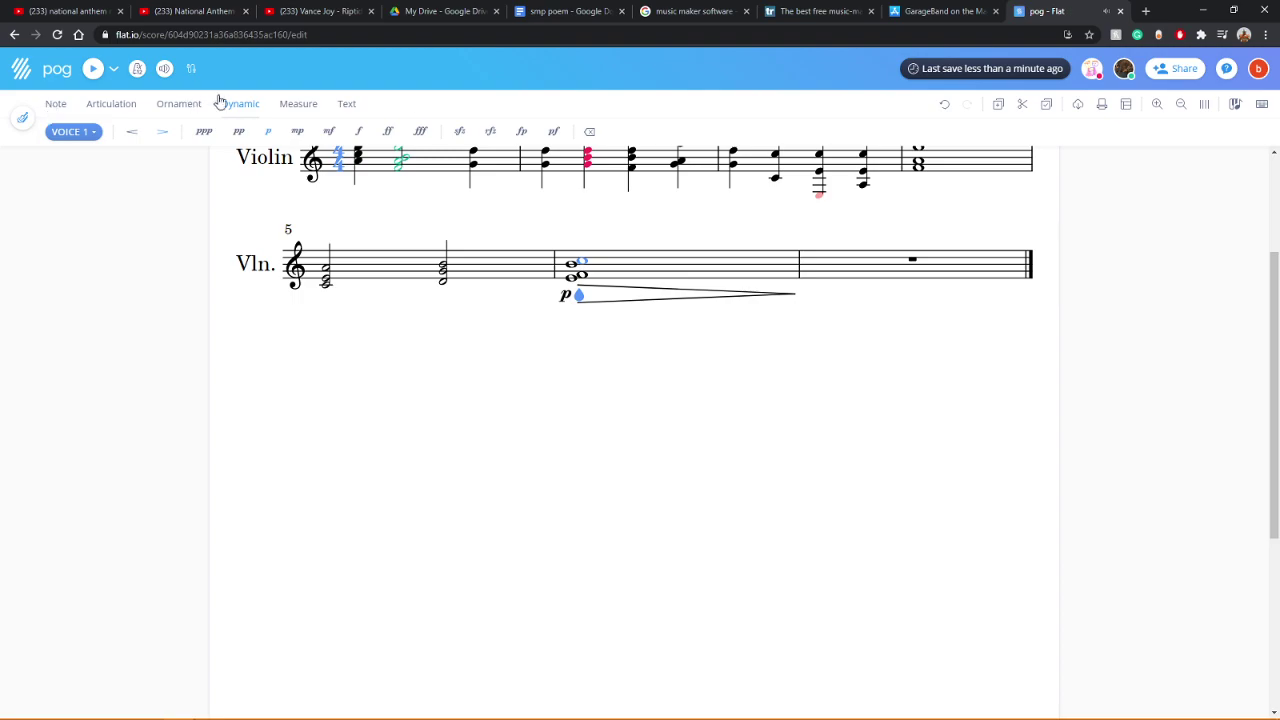
# Step: Erase a note from the selected chord and replay the revised chords in measures 4–5
pyautogui.press('Escape')
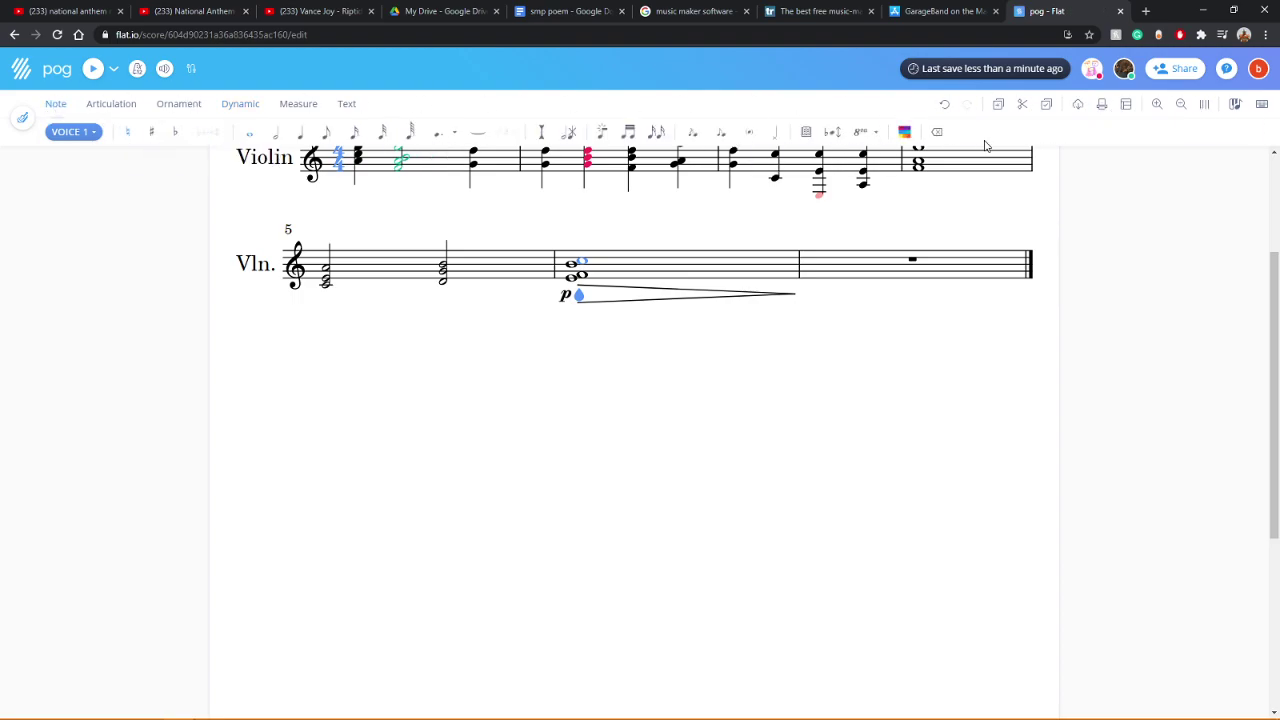
pyautogui.click(937, 134)
pyautogui.click(92, 68)
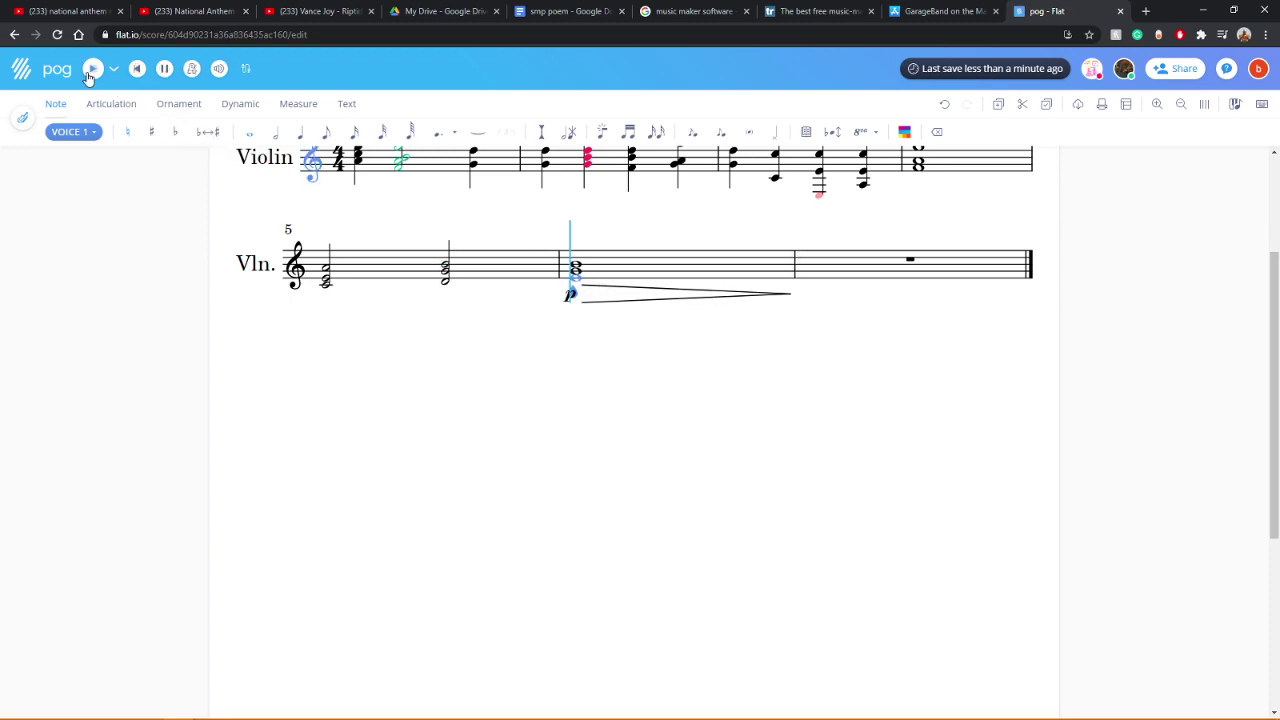
pyautogui.click(918, 178)
pyautogui.click(446, 268)
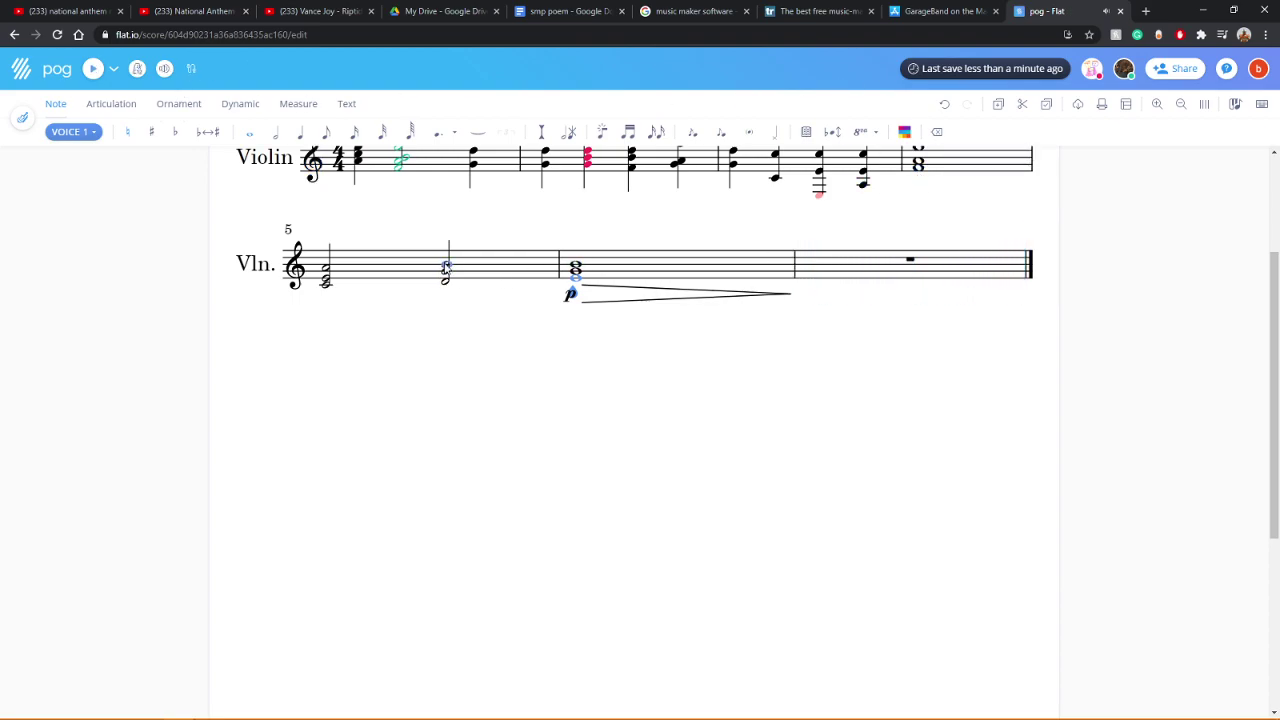
pyautogui.click(919, 165)
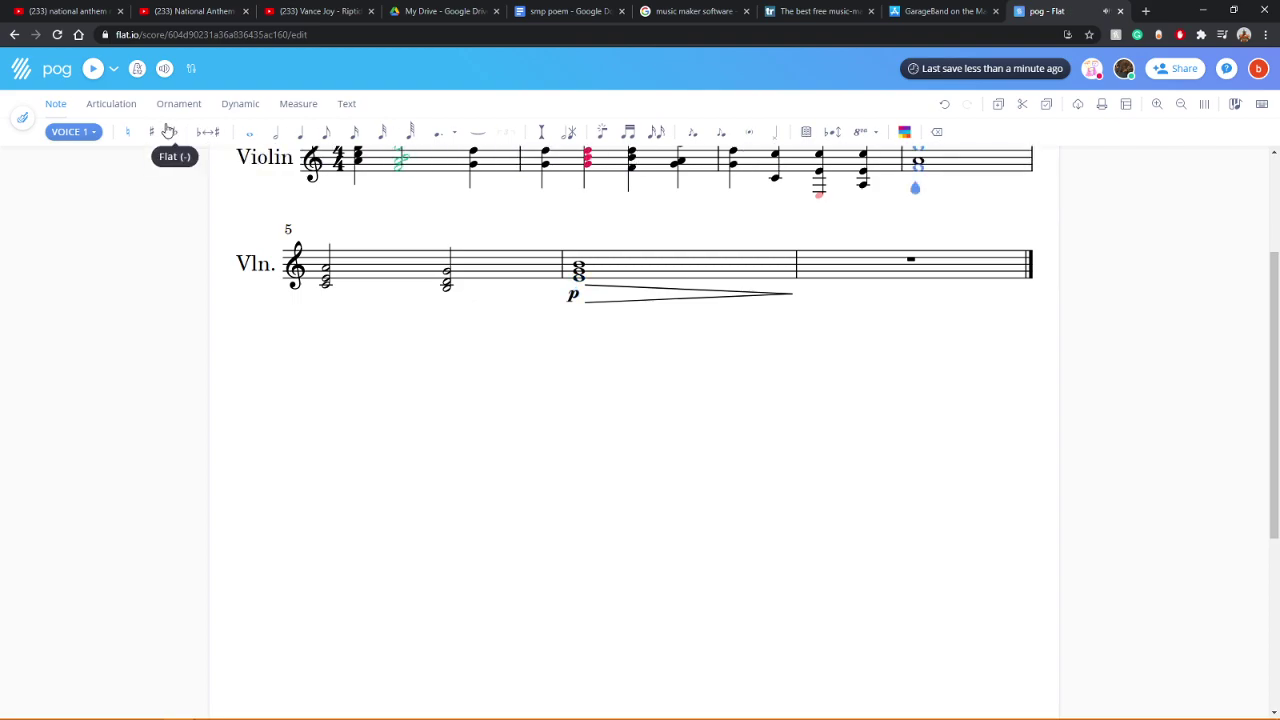
pyautogui.click(92, 69)
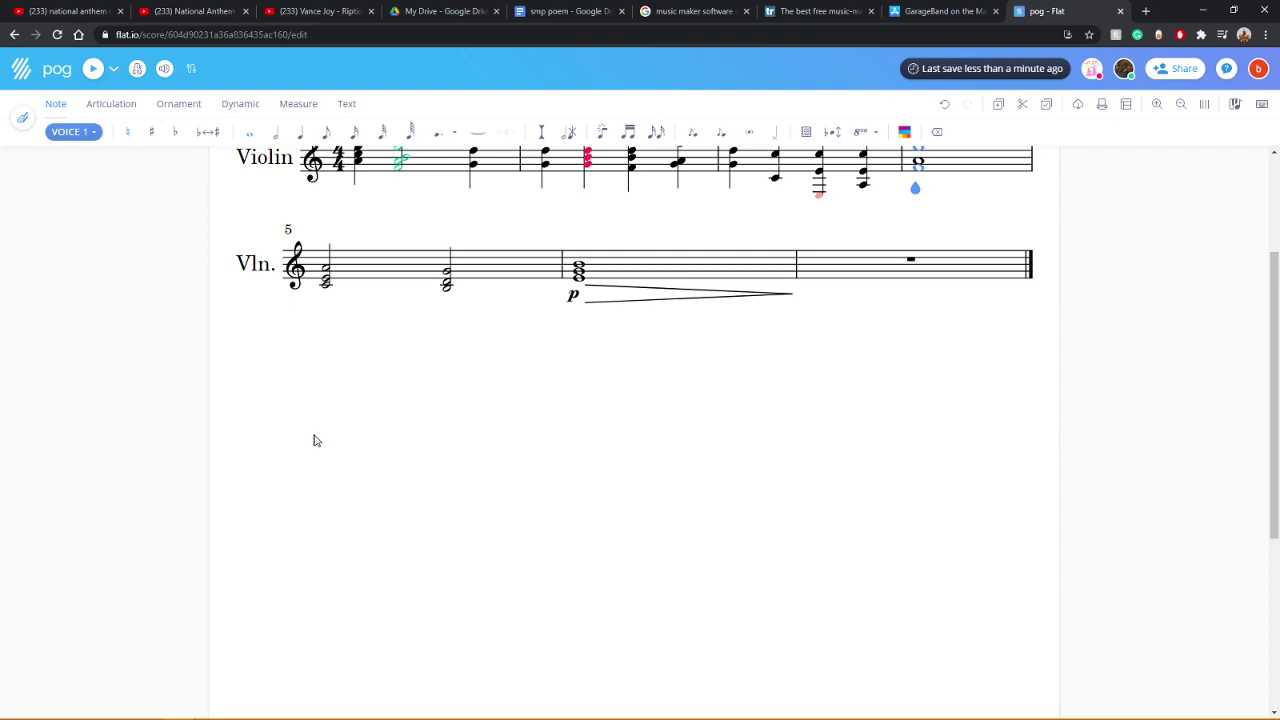
pyautogui.scroll(2, 281, 435)
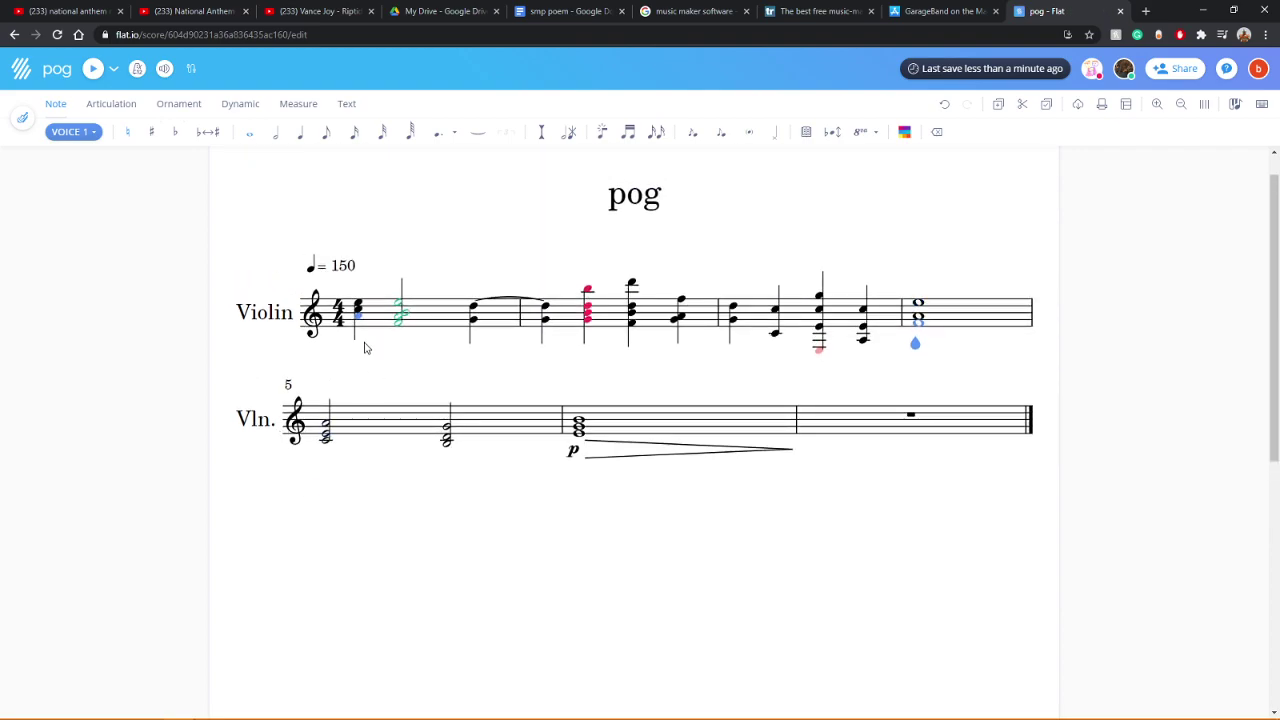
pyautogui.click(90, 70)
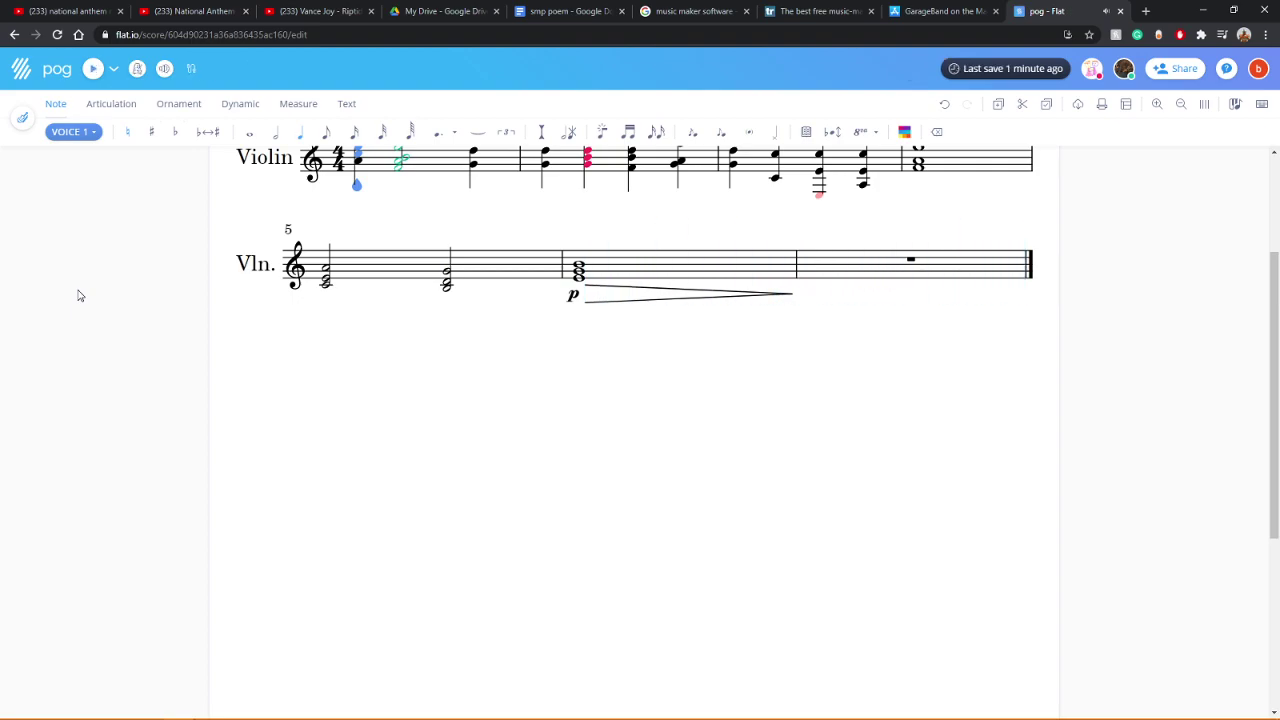
# Step: Add a top note to the p-marked whole-note chord and play the finished score
pyautogui.click(580, 289)
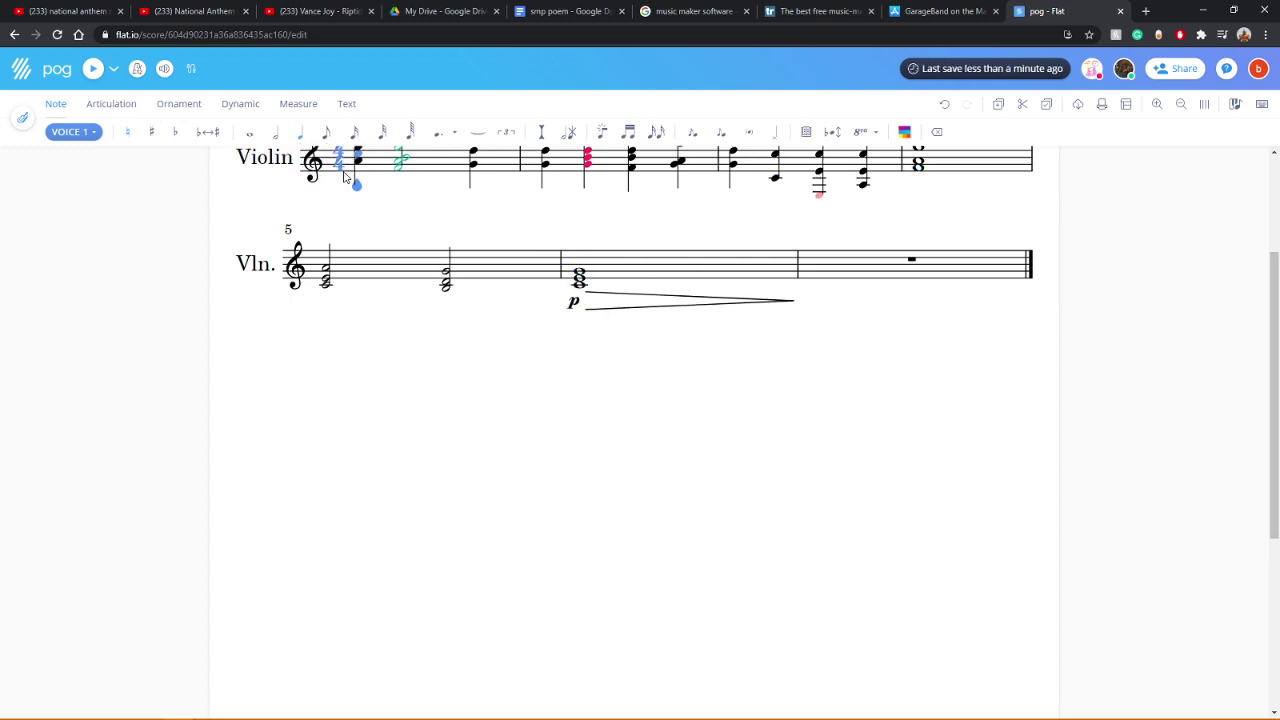
pyautogui.click(90, 70)
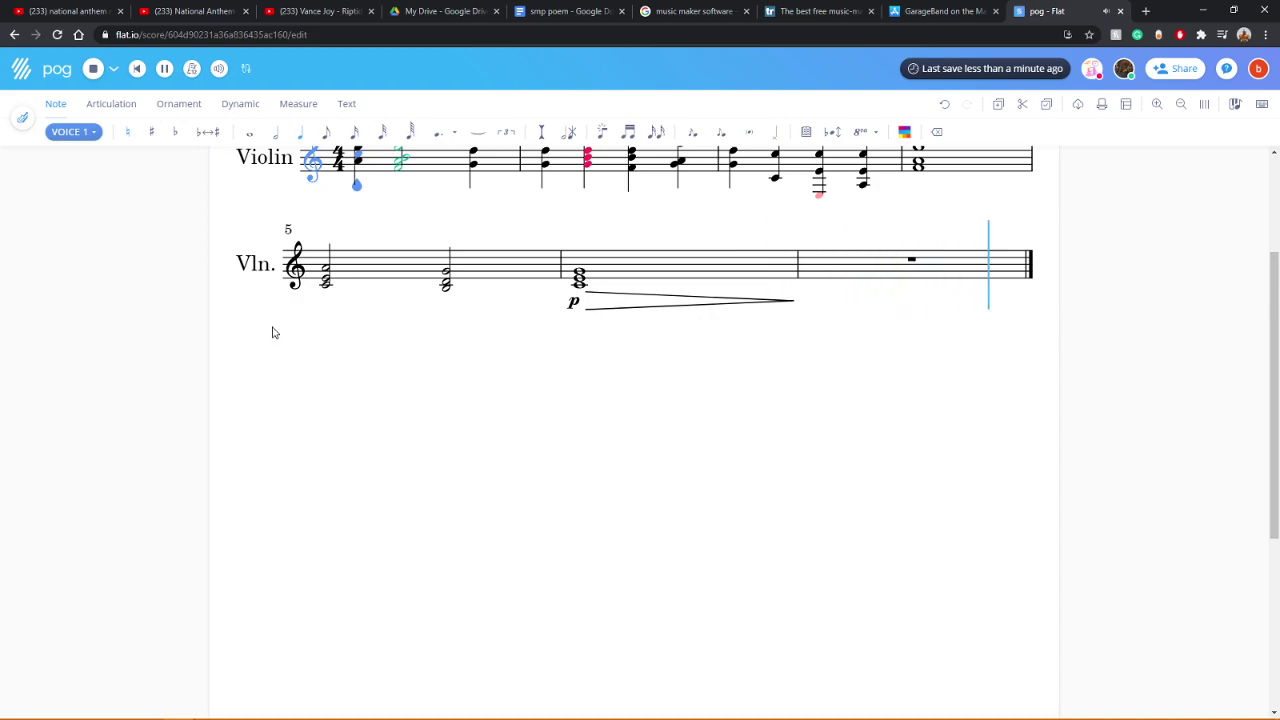
pyautogui.click(580, 274)
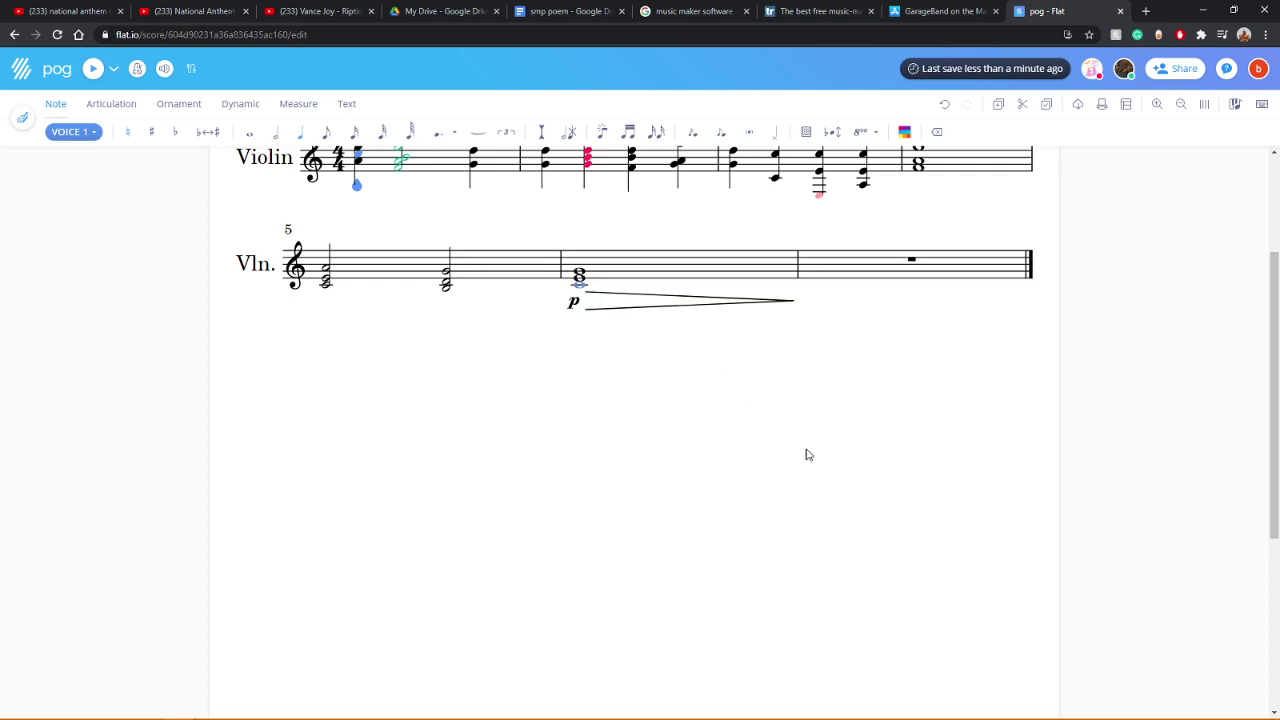
pyautogui.scroll(2, 808, 455)
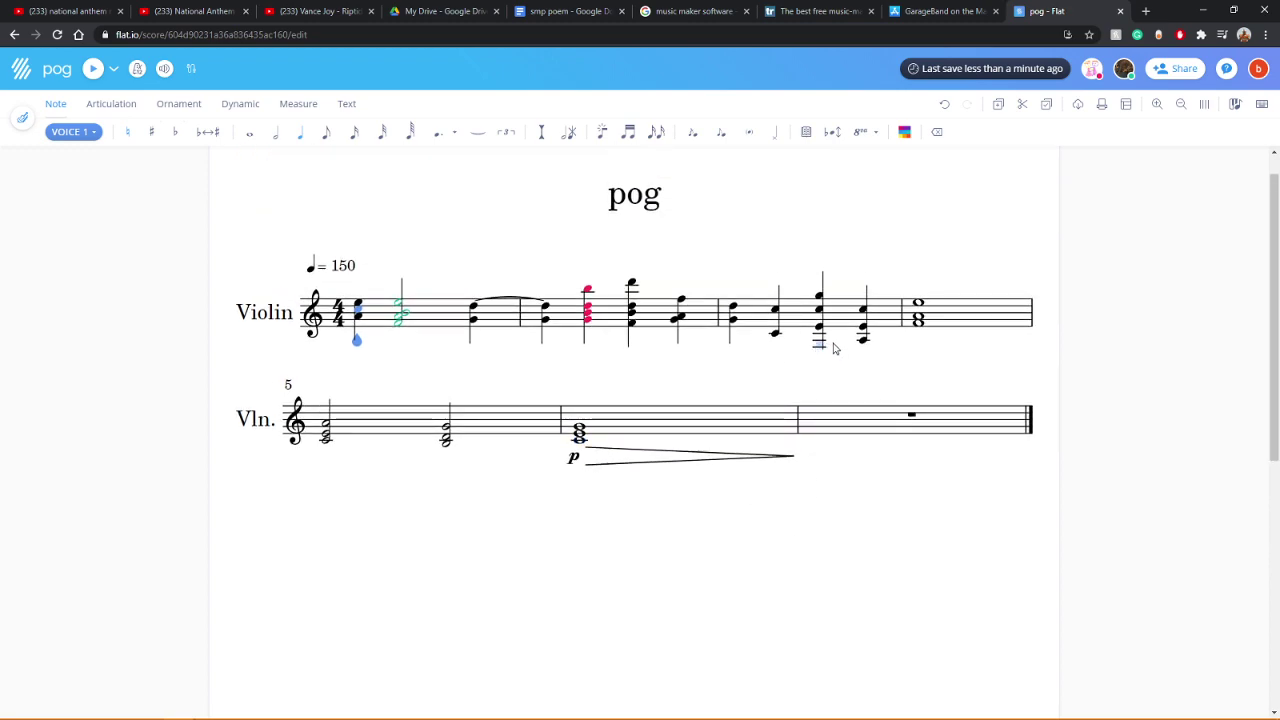
pyautogui.click(91, 68)
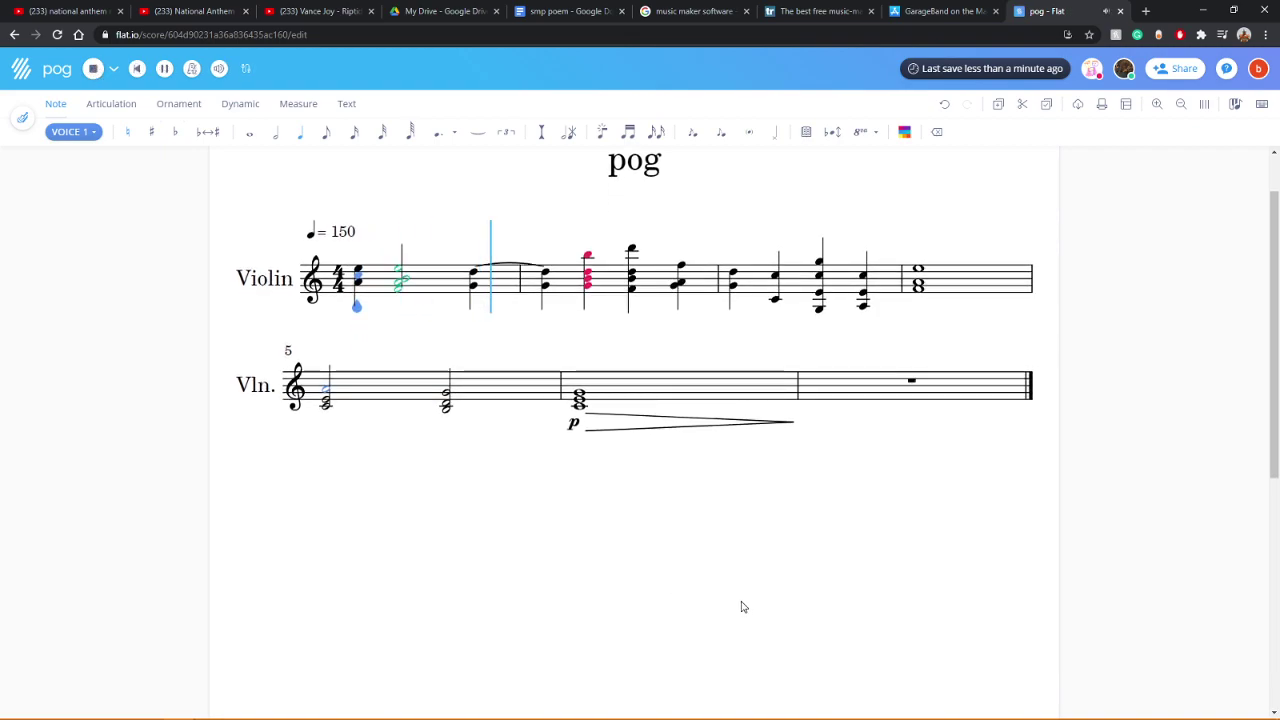
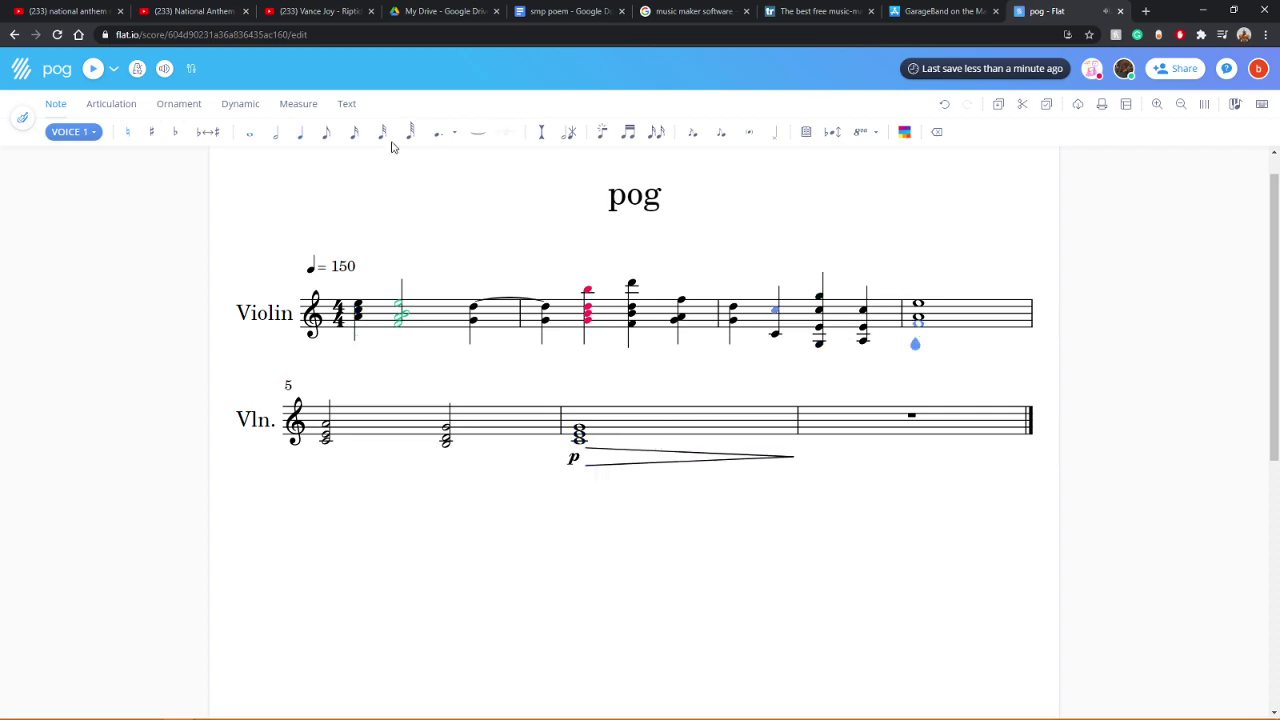
# Step: Add a neighbouring note to the violin's measure 7 whole-note chord and play it back
pyautogui.click(93, 69)
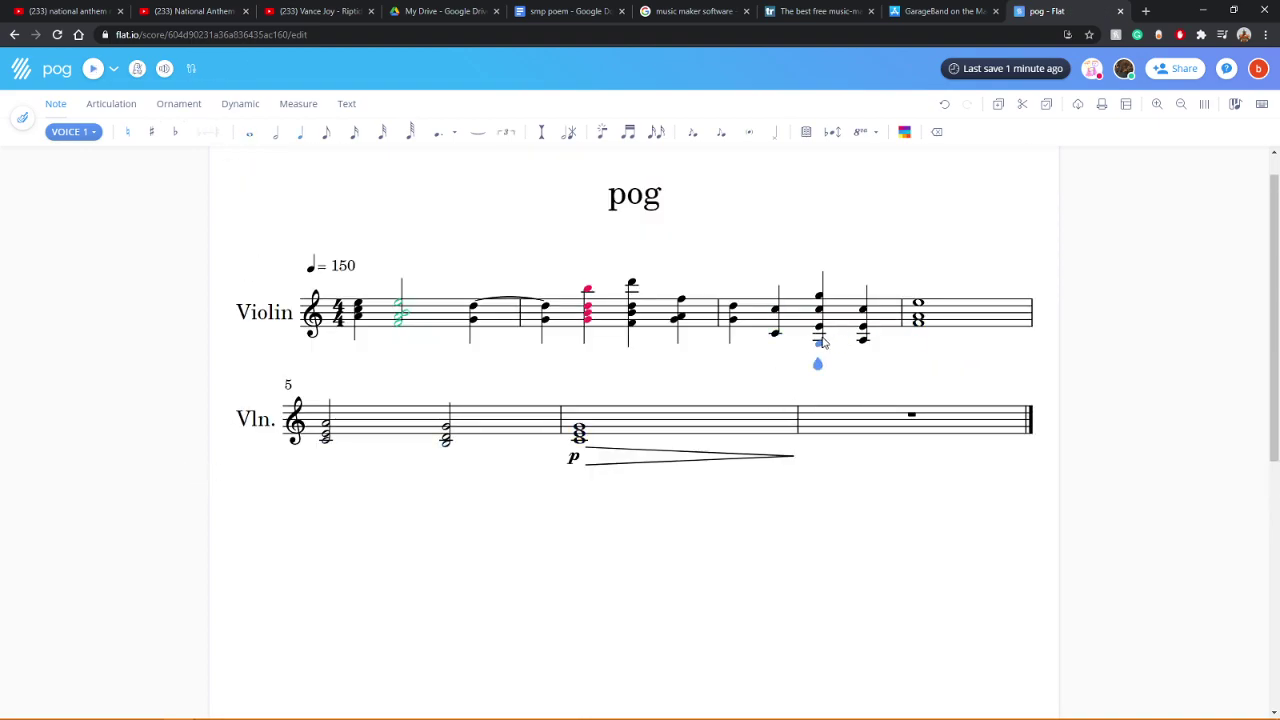
pyautogui.click(92, 69)
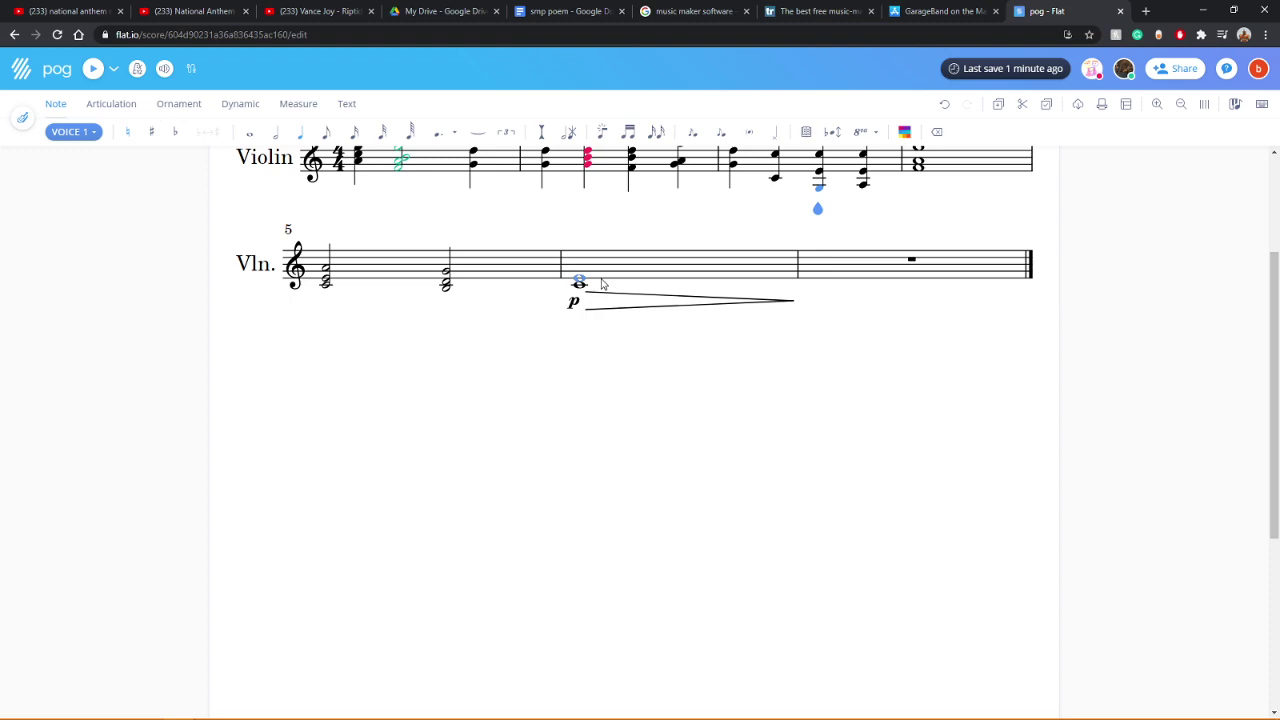
pyautogui.click(603, 288)
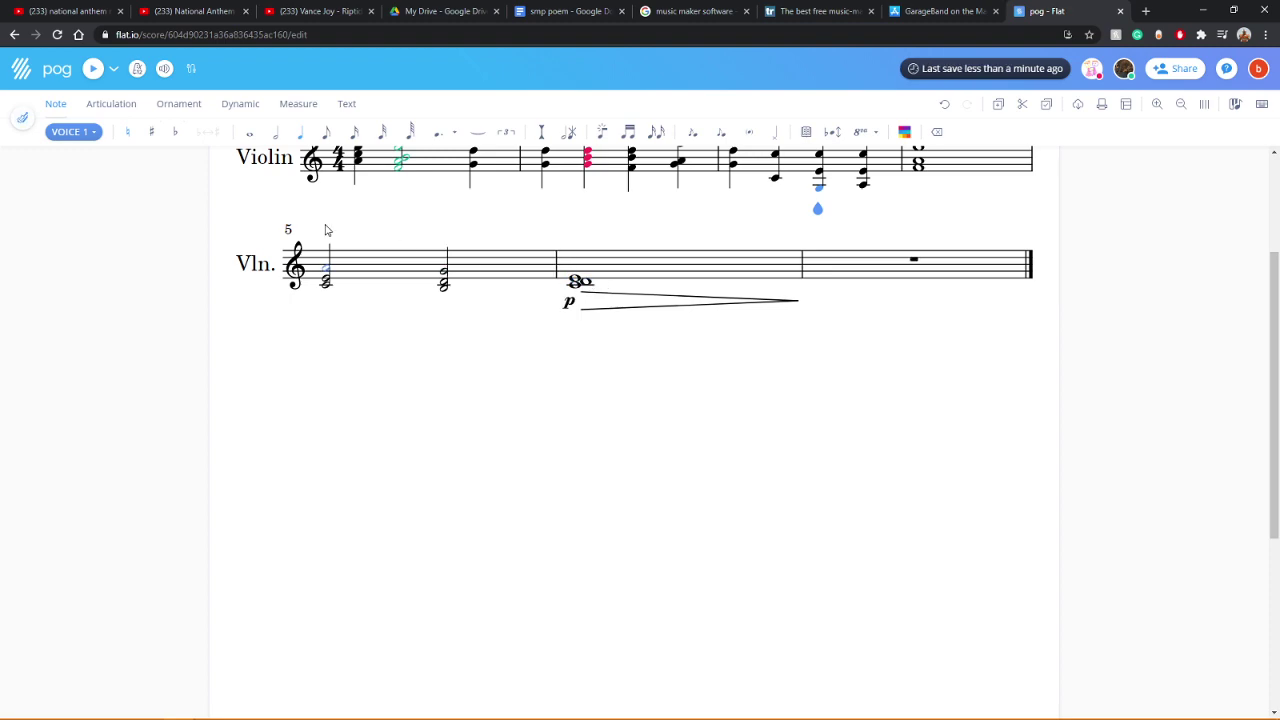
pyautogui.scroll(2, 914, 225)
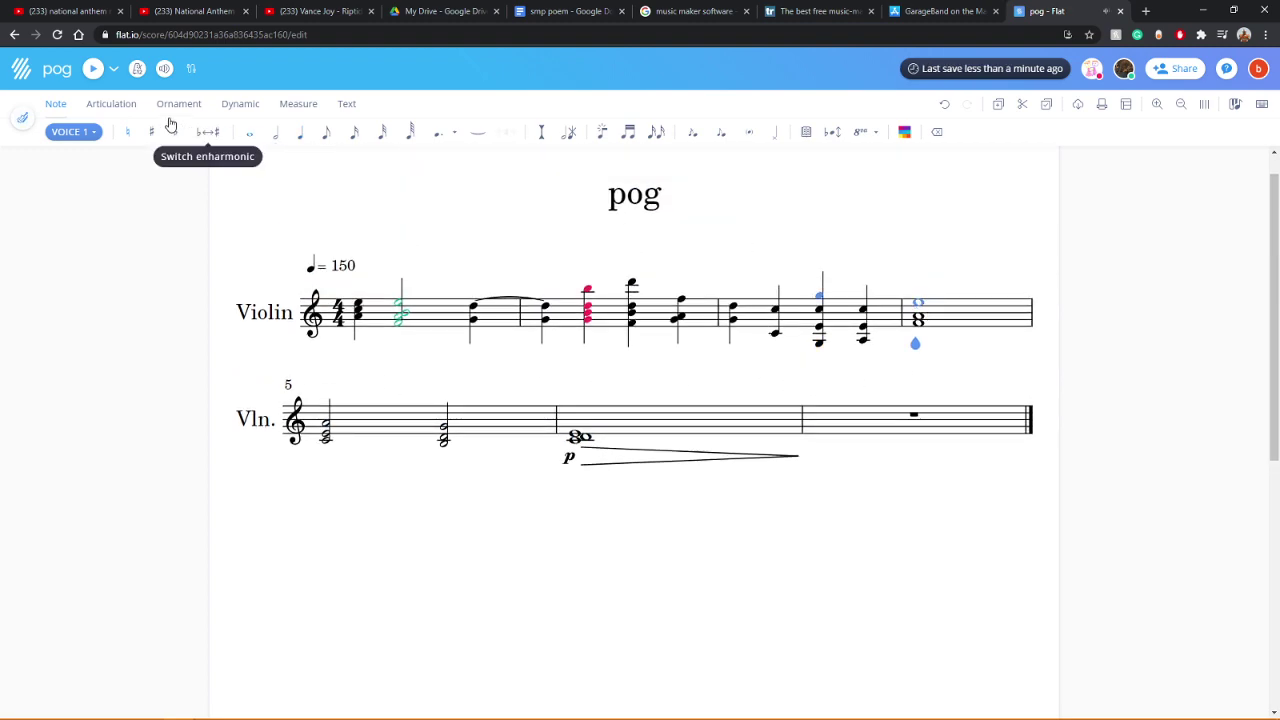
pyautogui.click(90, 72)
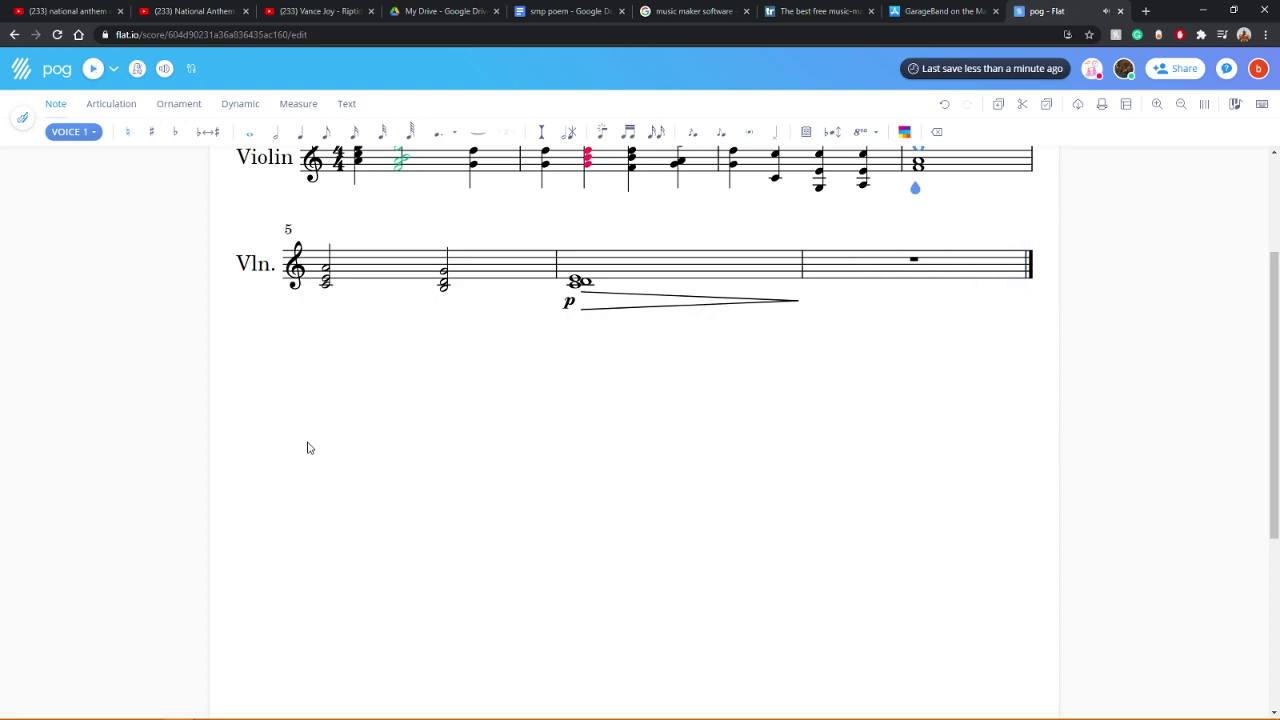
# Step: Remove the low note from the measure 3 chord and replay the violin part
pyautogui.scroll(2, 380, 447)
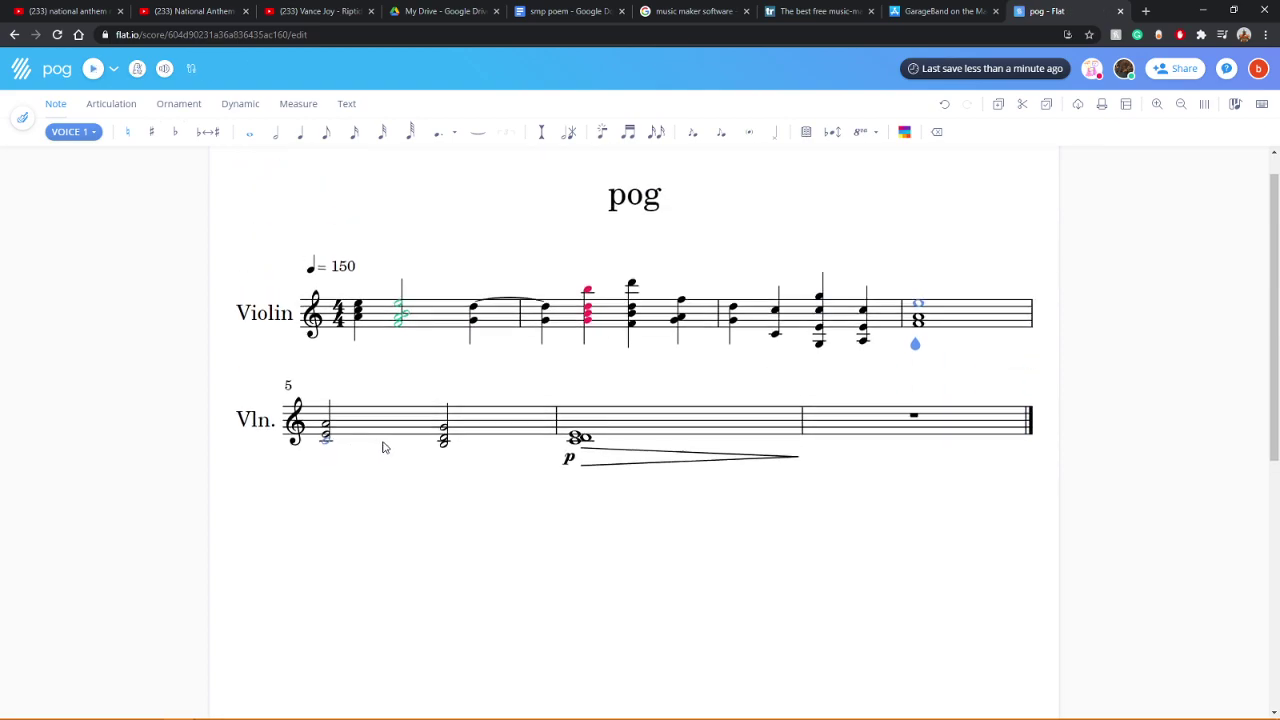
pyautogui.click(937, 132)
pyautogui.click(340, 313)
pyautogui.press('Escape')
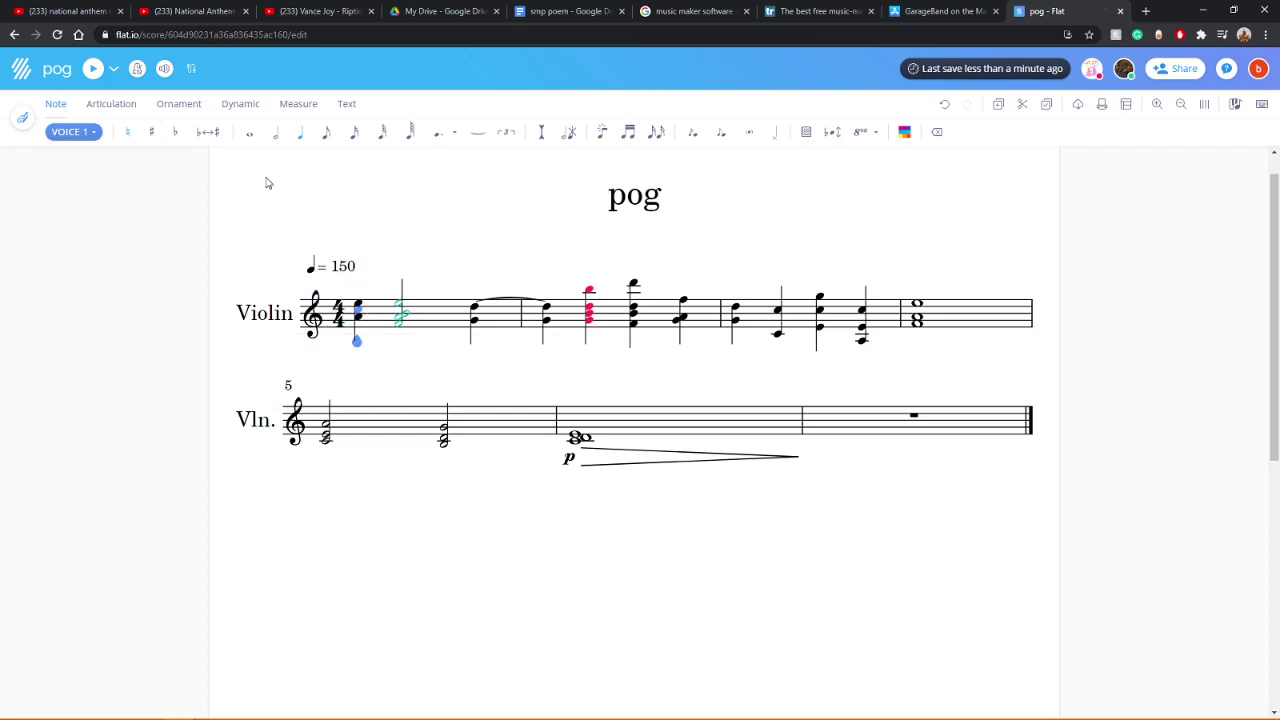
pyautogui.click(93, 68)
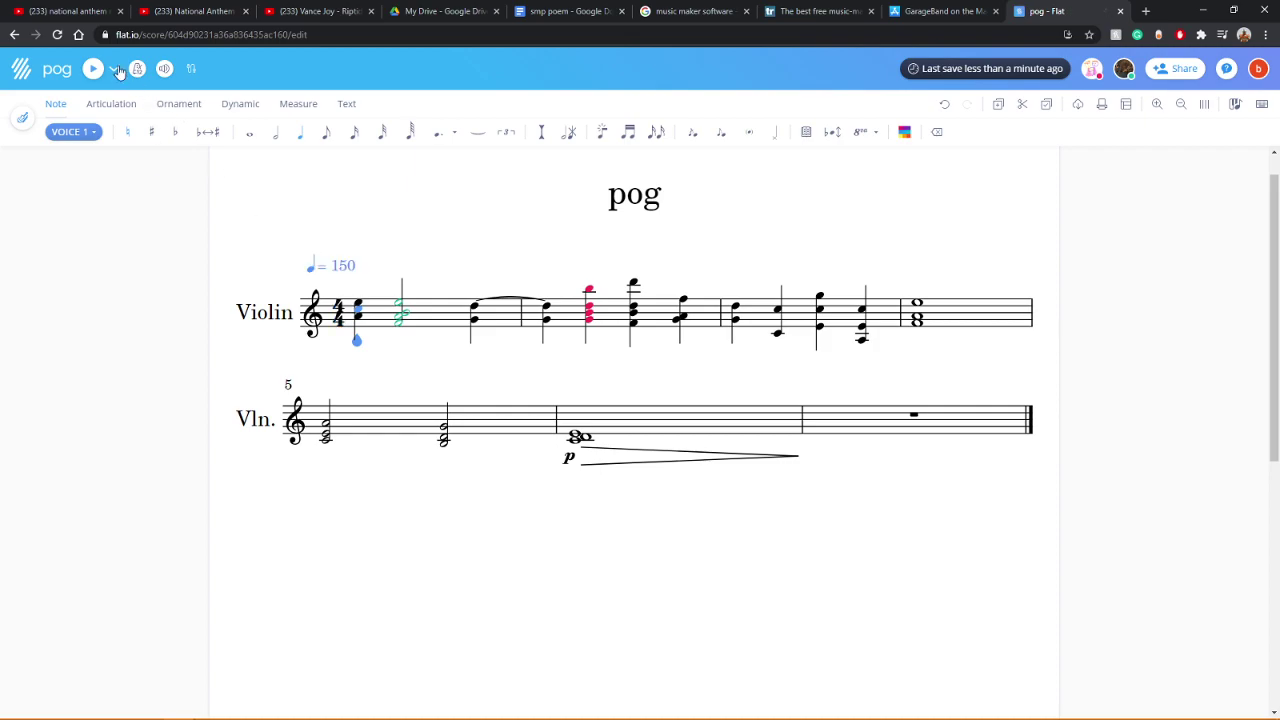
pyautogui.click(25, 119)
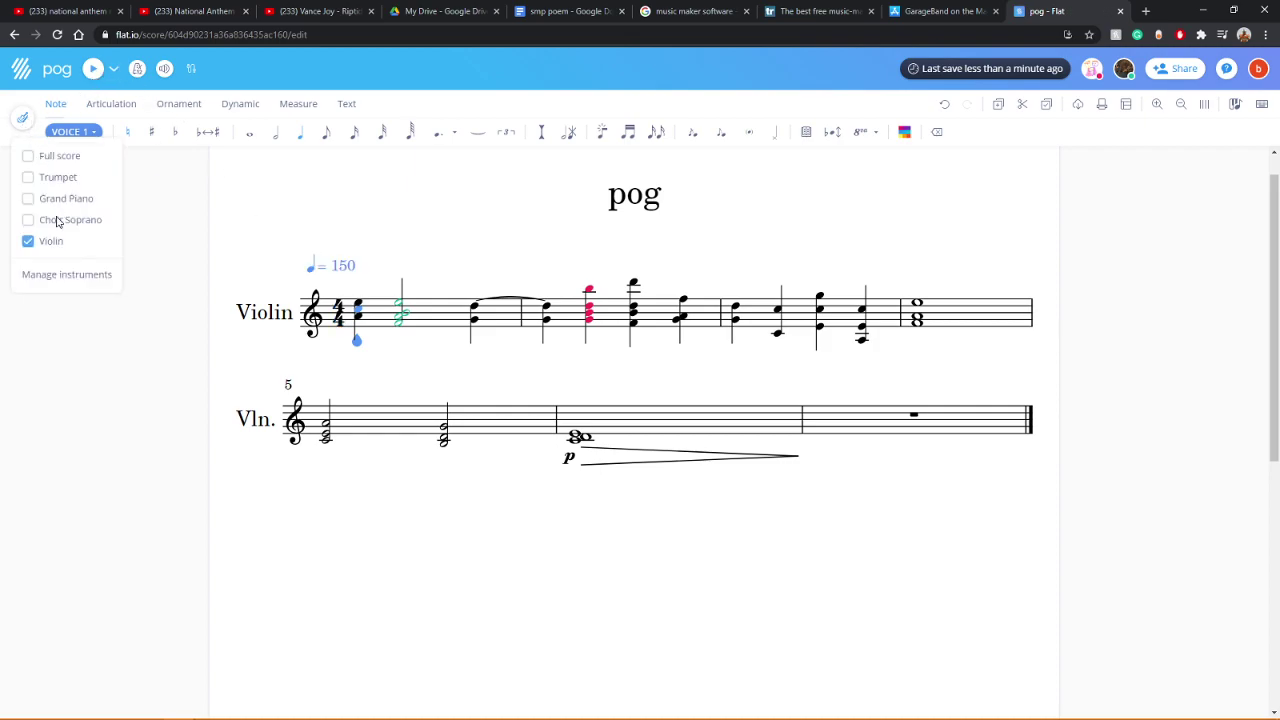
# Step: Show the Trumpet part alone, hiding Violin, and play it back
pyautogui.click(52, 177)
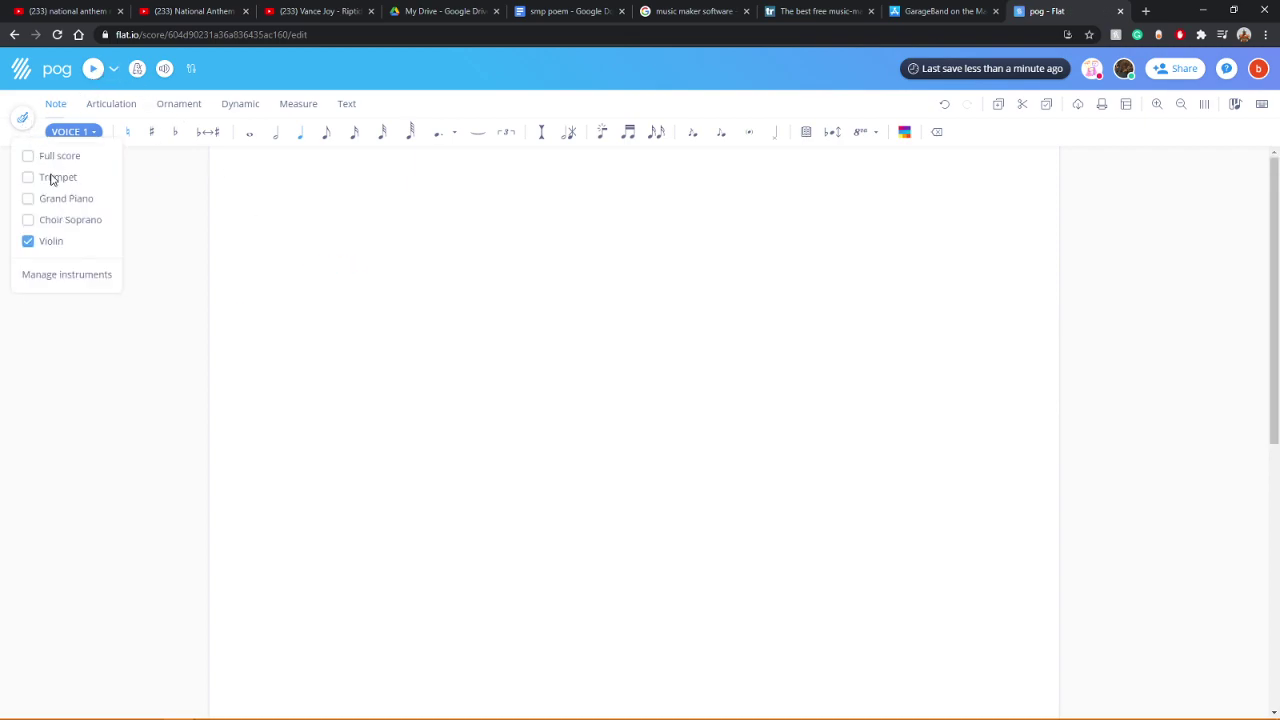
pyautogui.click(27, 242)
pyautogui.click(165, 70)
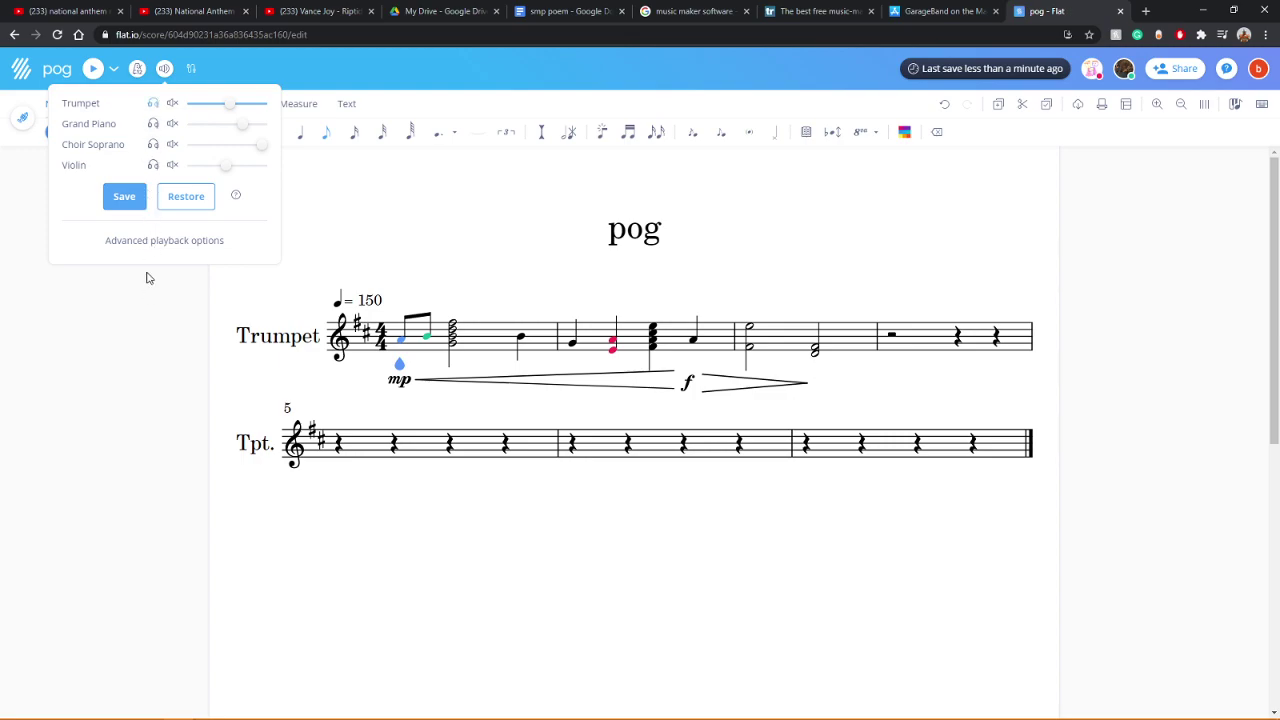
pyautogui.click(124, 196)
pyautogui.click(140, 314)
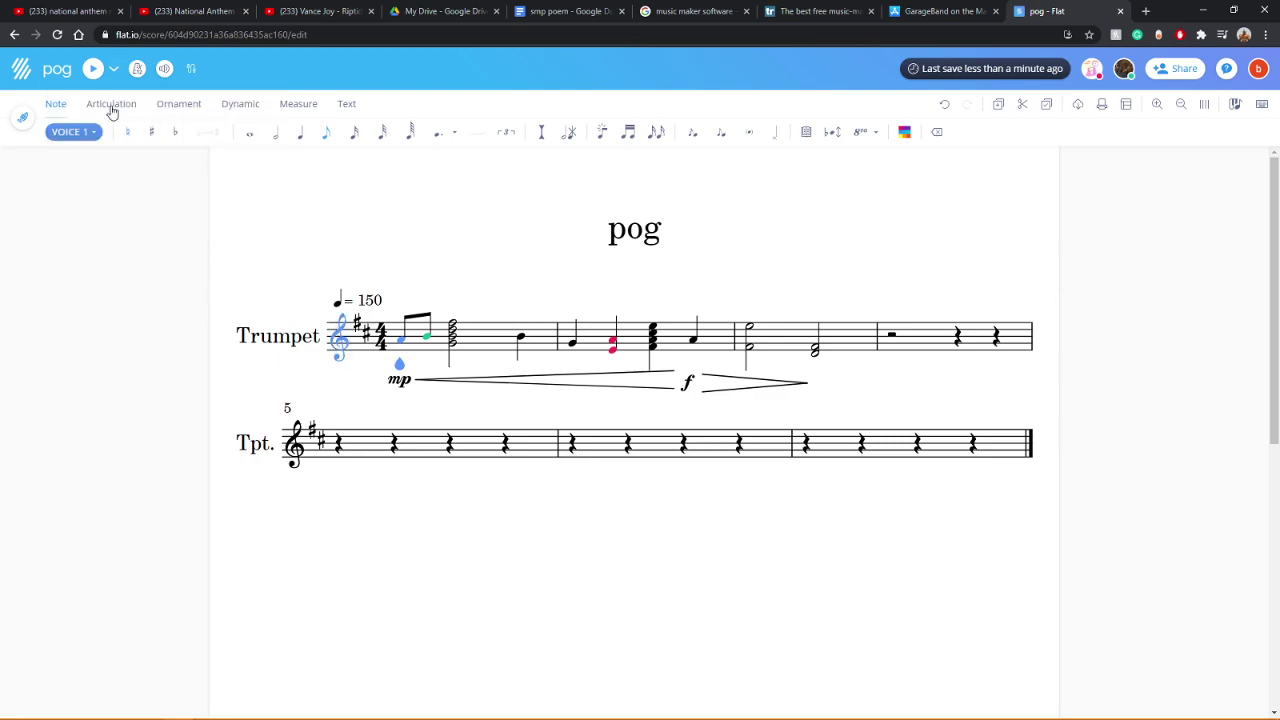
pyautogui.press('space')
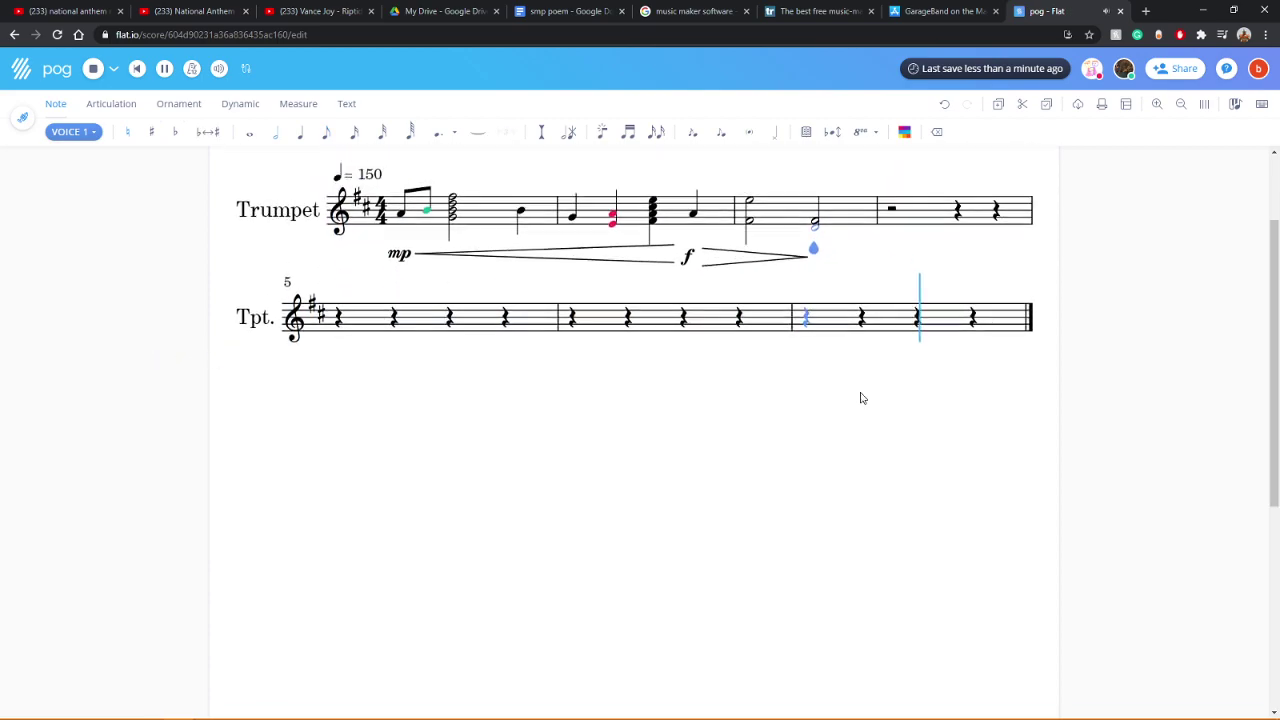
# Step: Enter a low half-note D at the start of trumpet measure 4
pyautogui.click(892, 326)
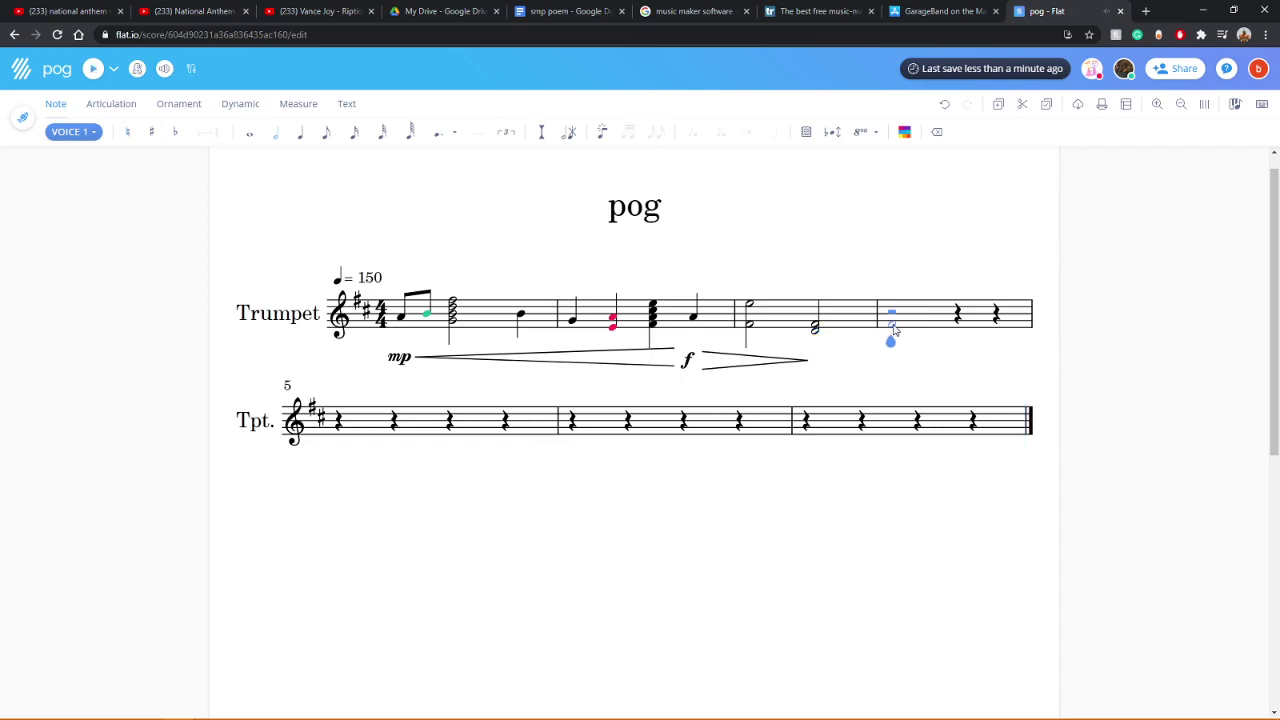
pyautogui.click(894, 328)
pyautogui.press('space')
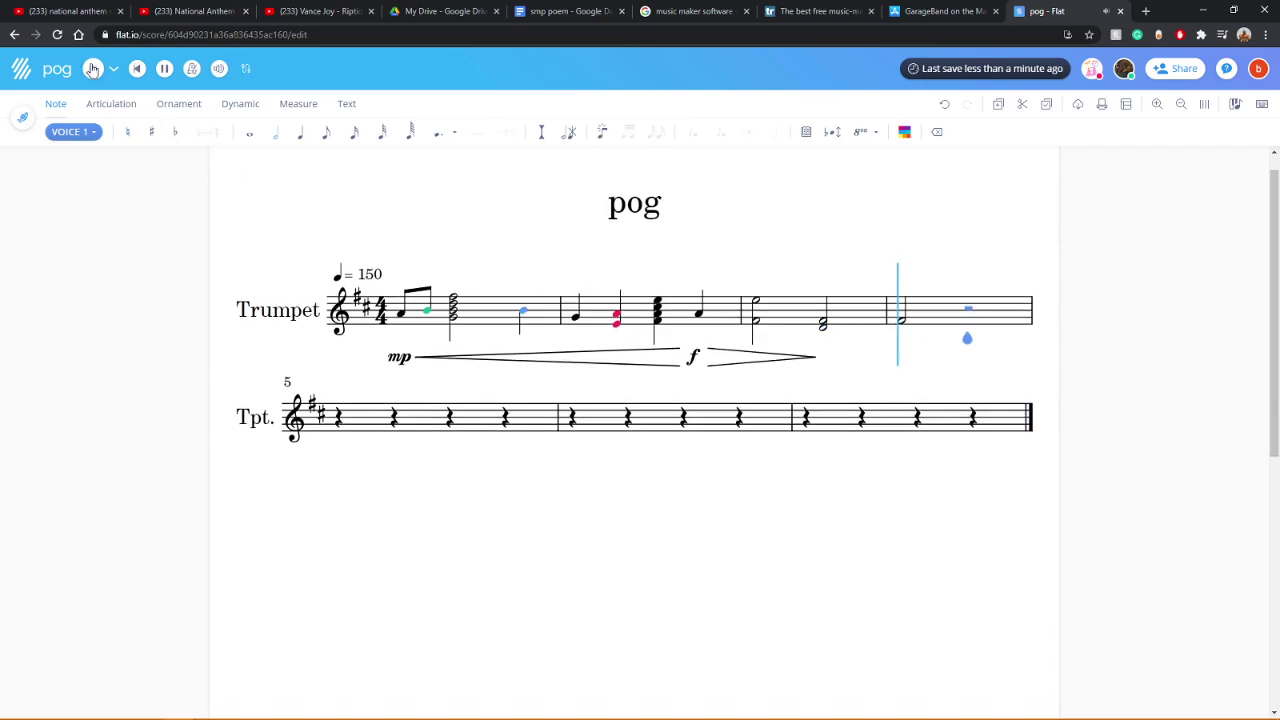
pyautogui.press('space')
pyautogui.click(94, 68)
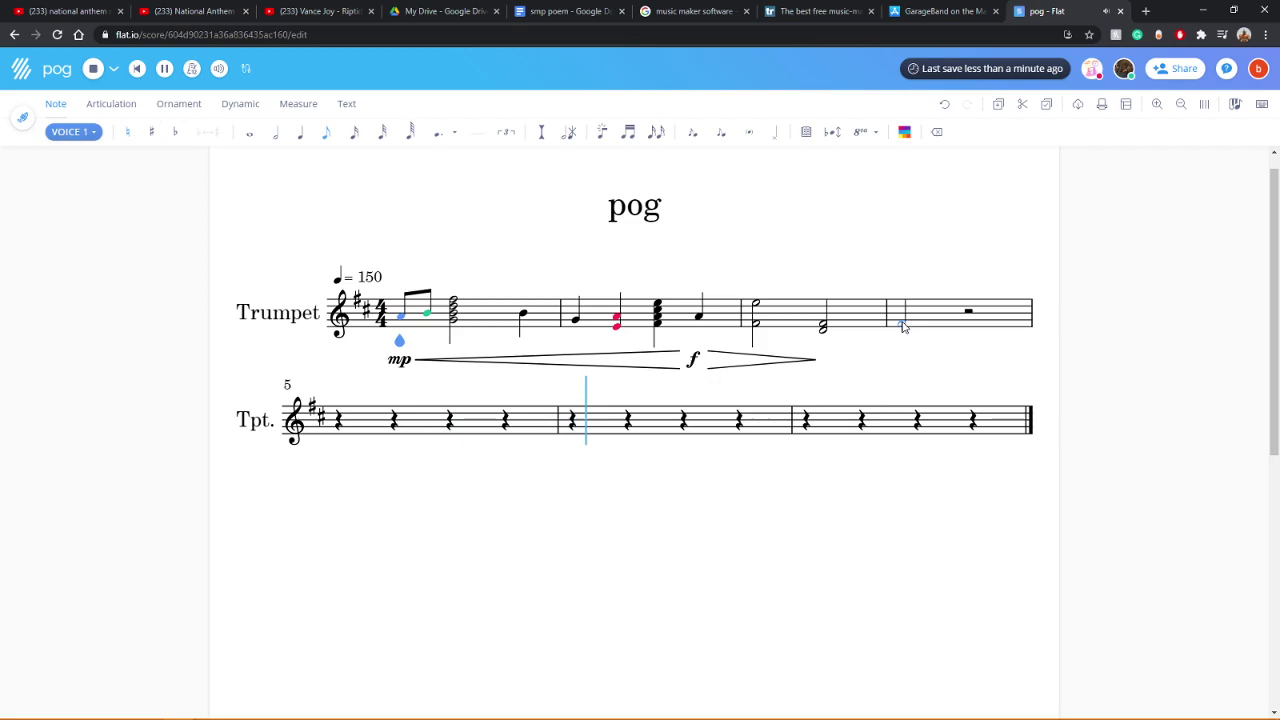
pyautogui.click(902, 337)
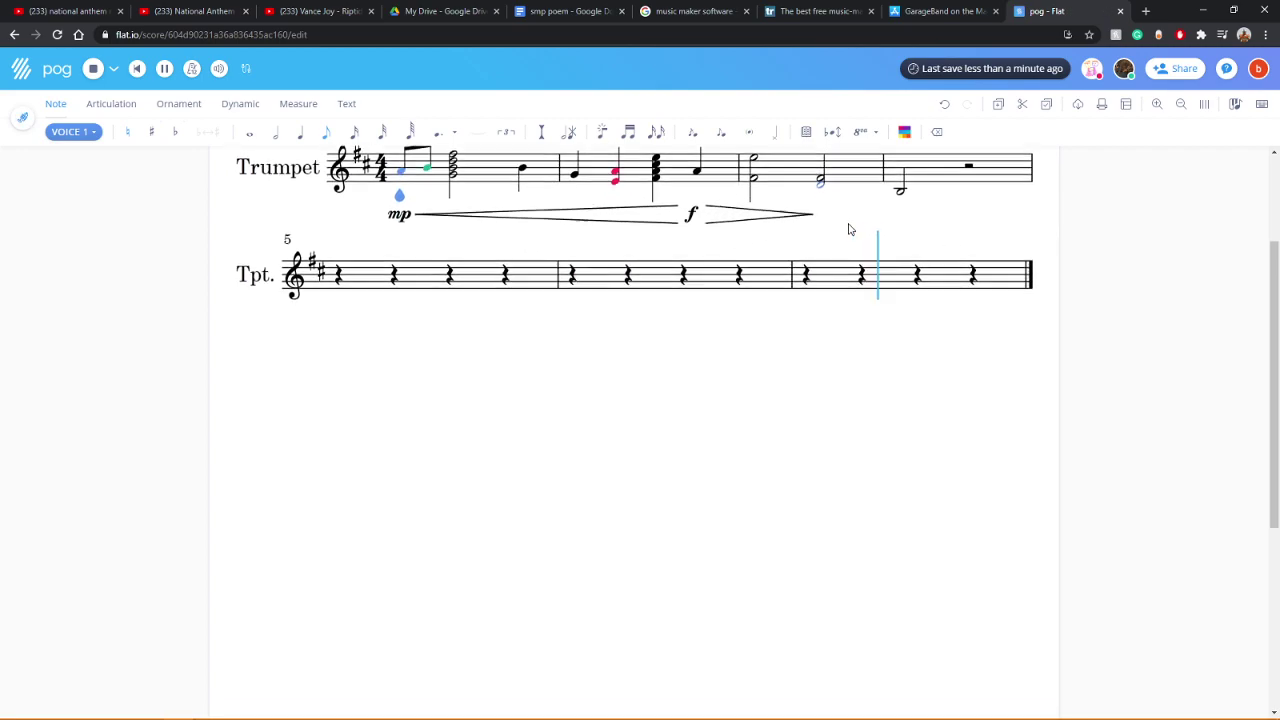
# Step: Stretch the decrescendo hairpin after the f into measure 4
pyautogui.scroll(2, 837, 251)
pyautogui.click(815, 383)
pyautogui.moveTo(814, 384); pyautogui.dragTo(908, 391)
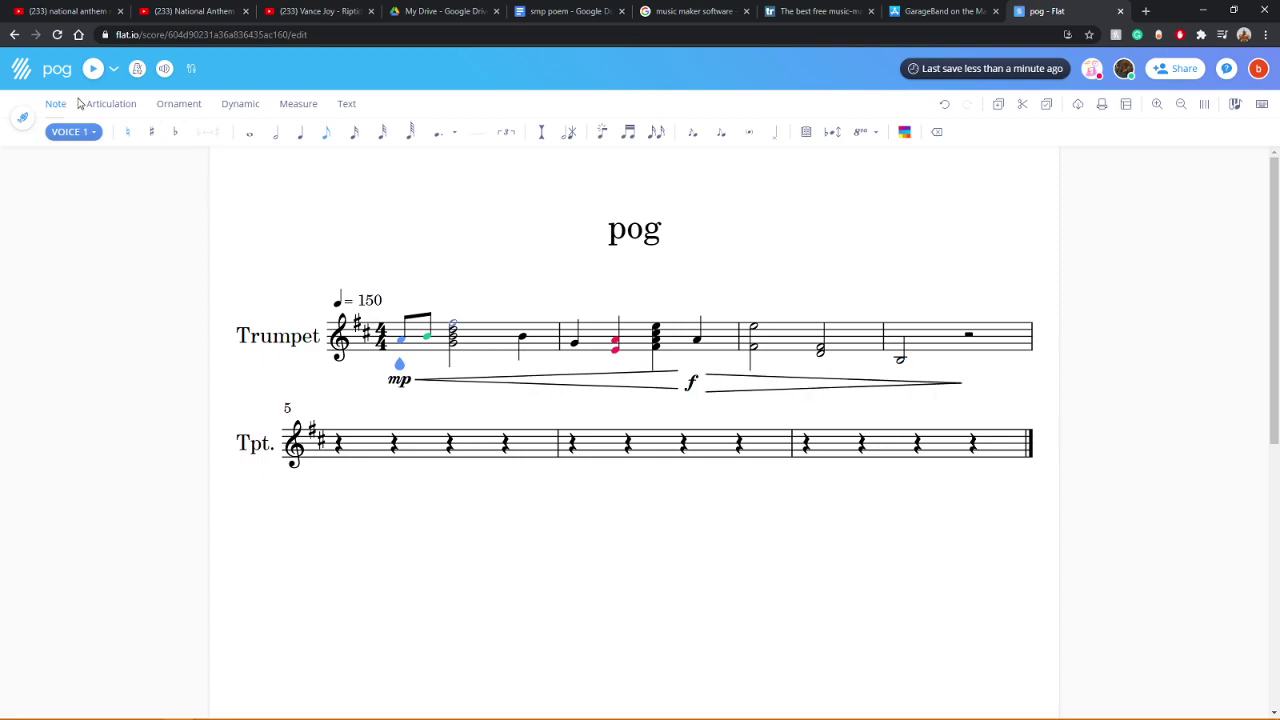
pyautogui.click(27, 121)
# Step: Show the Violin part again and try an f marking on the trumpet's first note
pyautogui.click(50, 244)
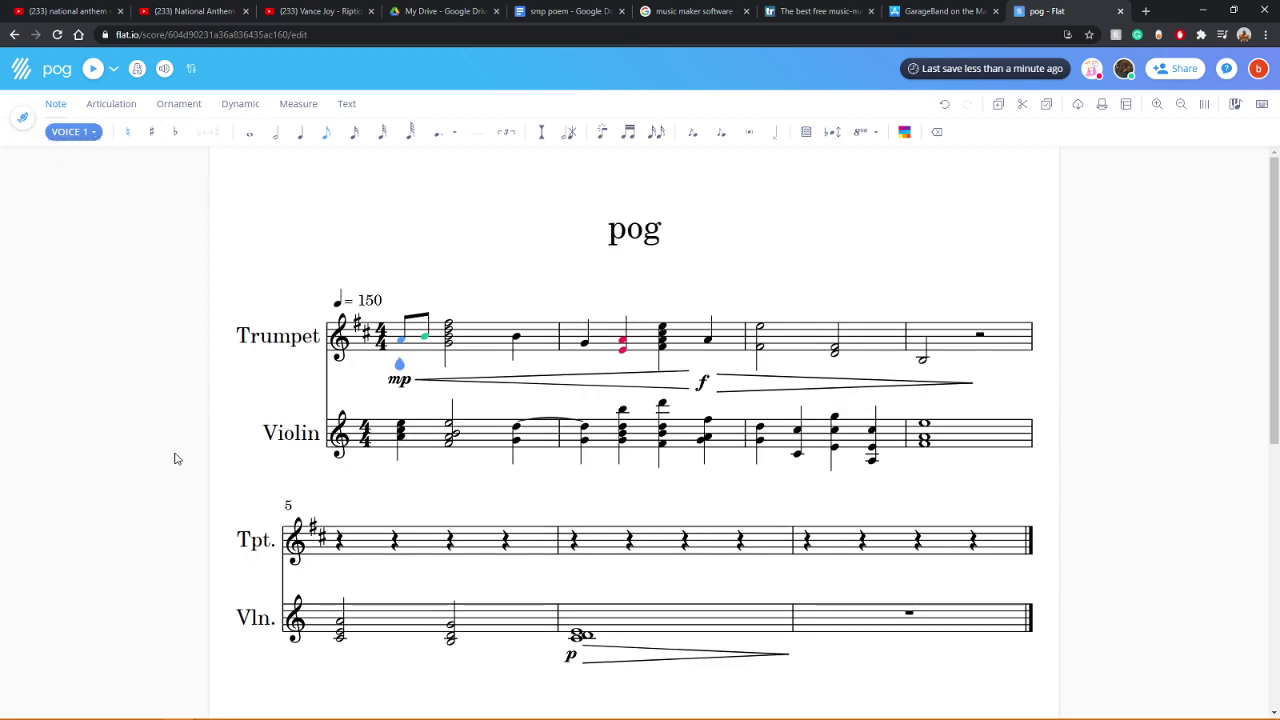
pyautogui.scroll(-2, 174, 458)
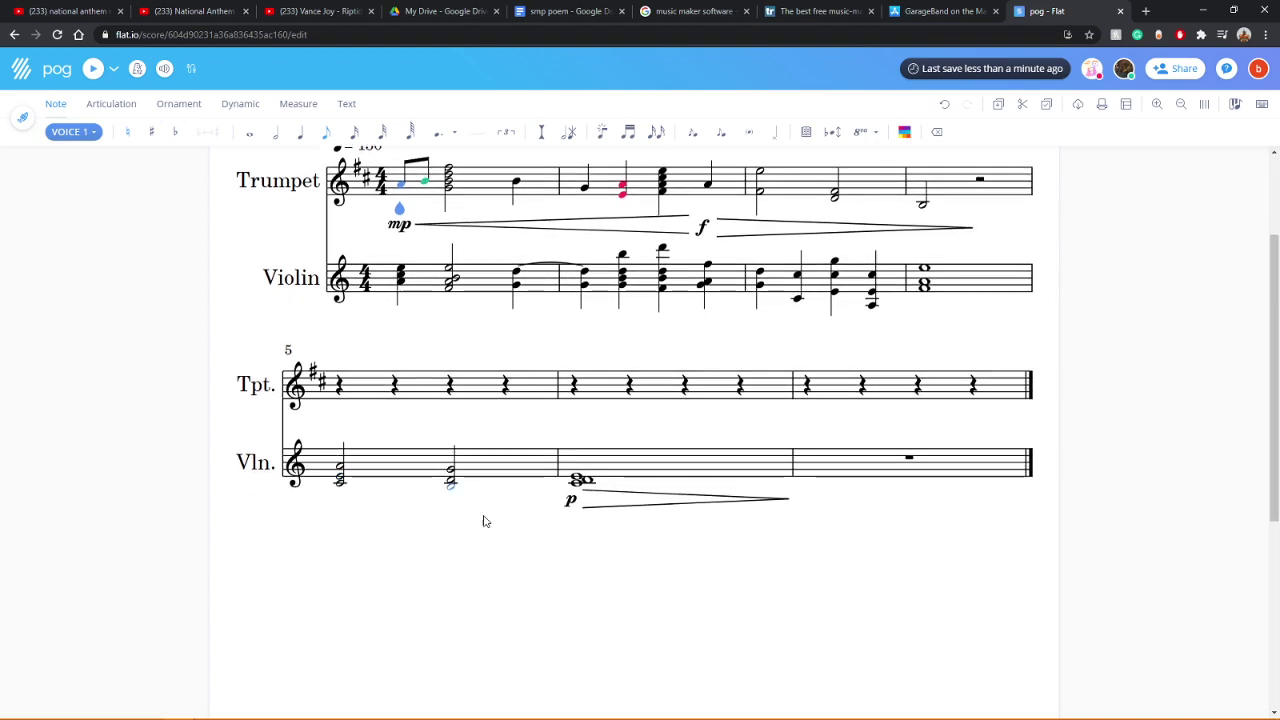
pyautogui.click(237, 106)
pyautogui.click(357, 135)
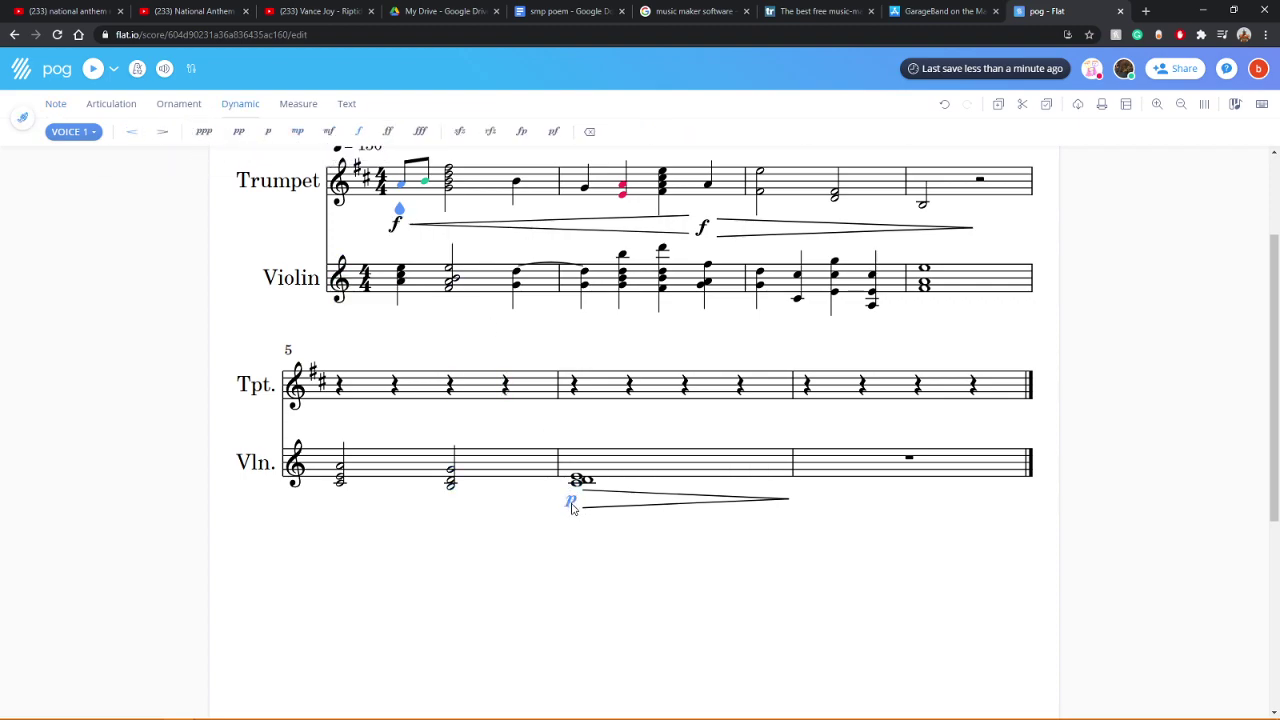
pyautogui.click(360, 134)
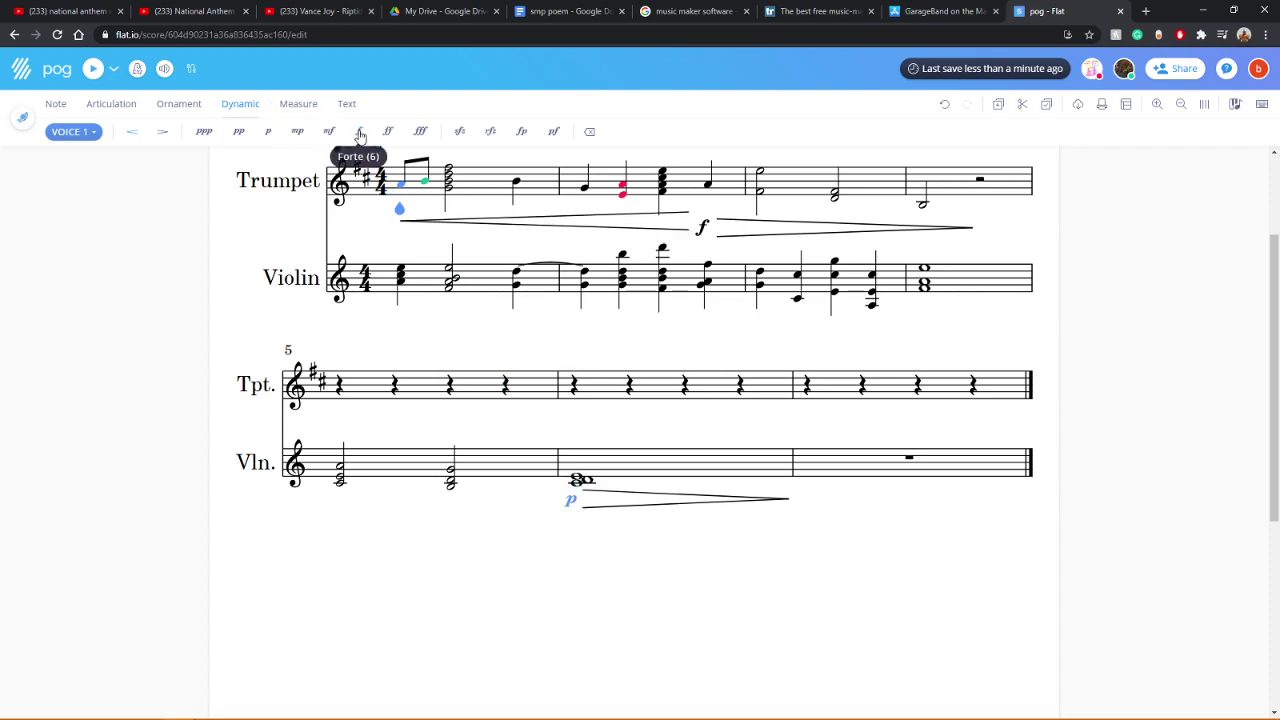
pyautogui.click(360, 134)
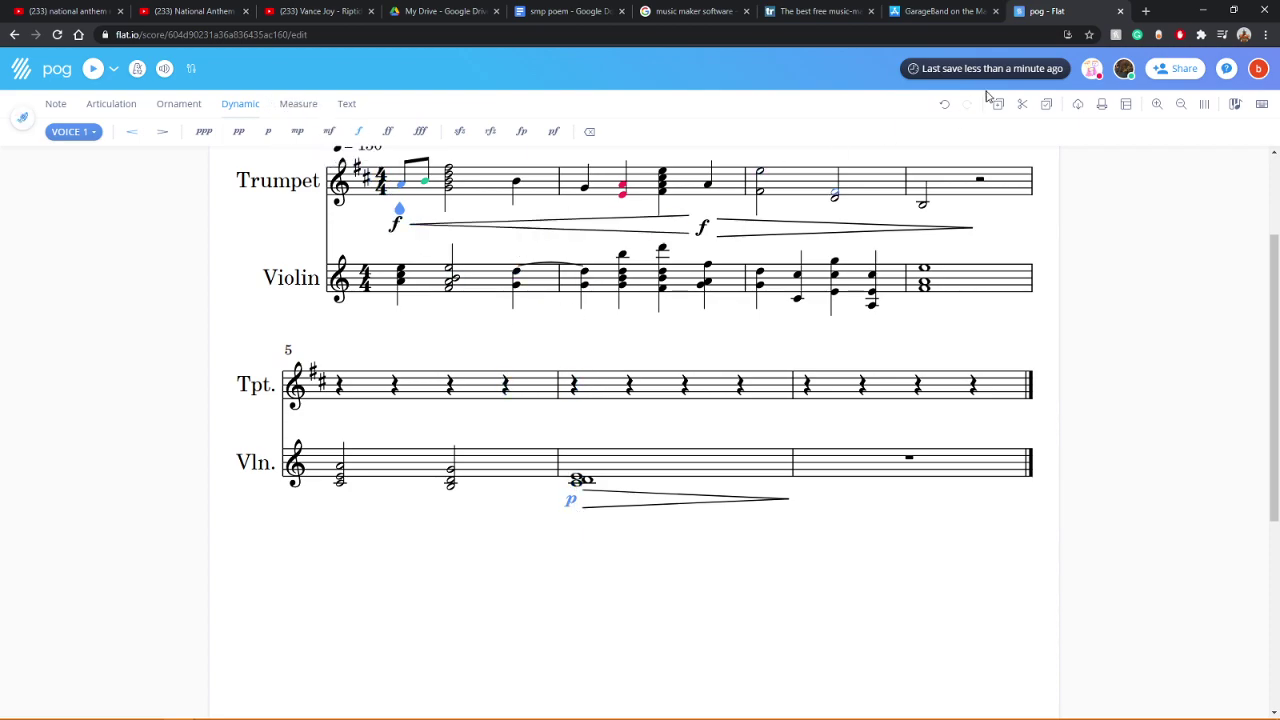
# Step: Undo back to the original mp marking while keeping the lengthened decrescendo
pyautogui.click(945, 106)
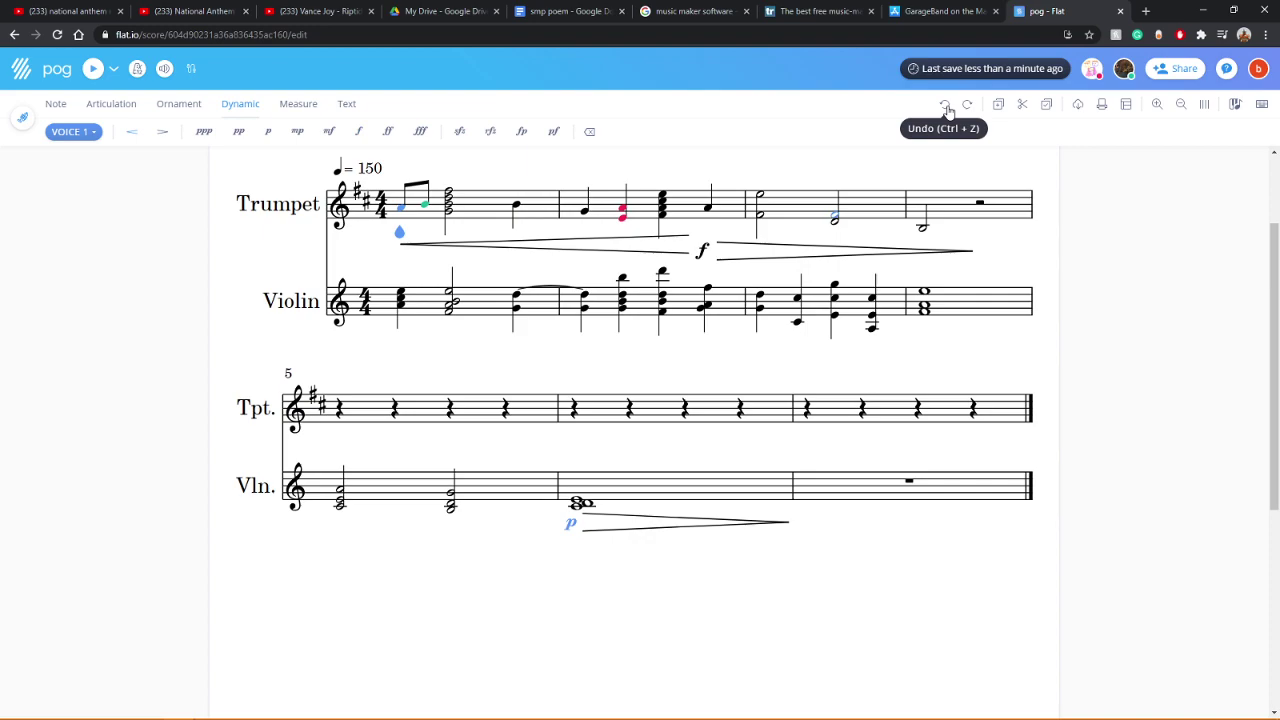
pyautogui.click(945, 106)
pyautogui.click(945, 106)
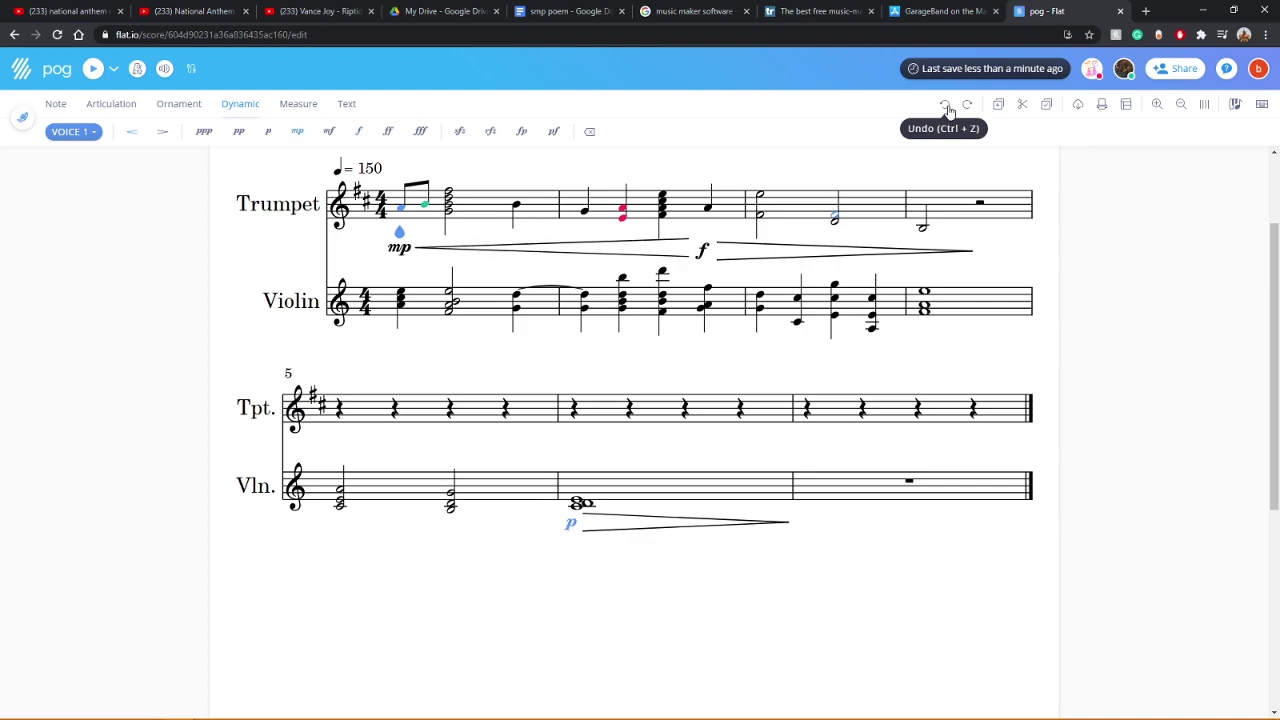
pyautogui.click(946, 106)
pyautogui.click(977, 108)
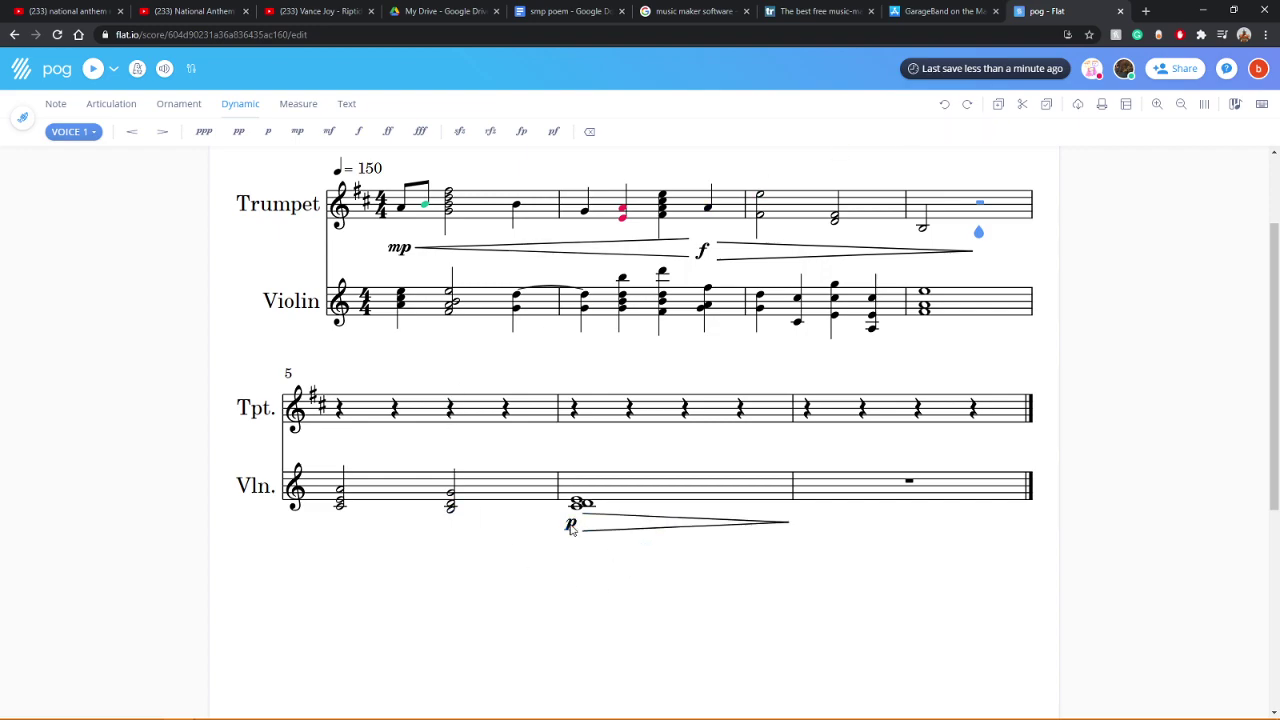
pyautogui.click(24, 120)
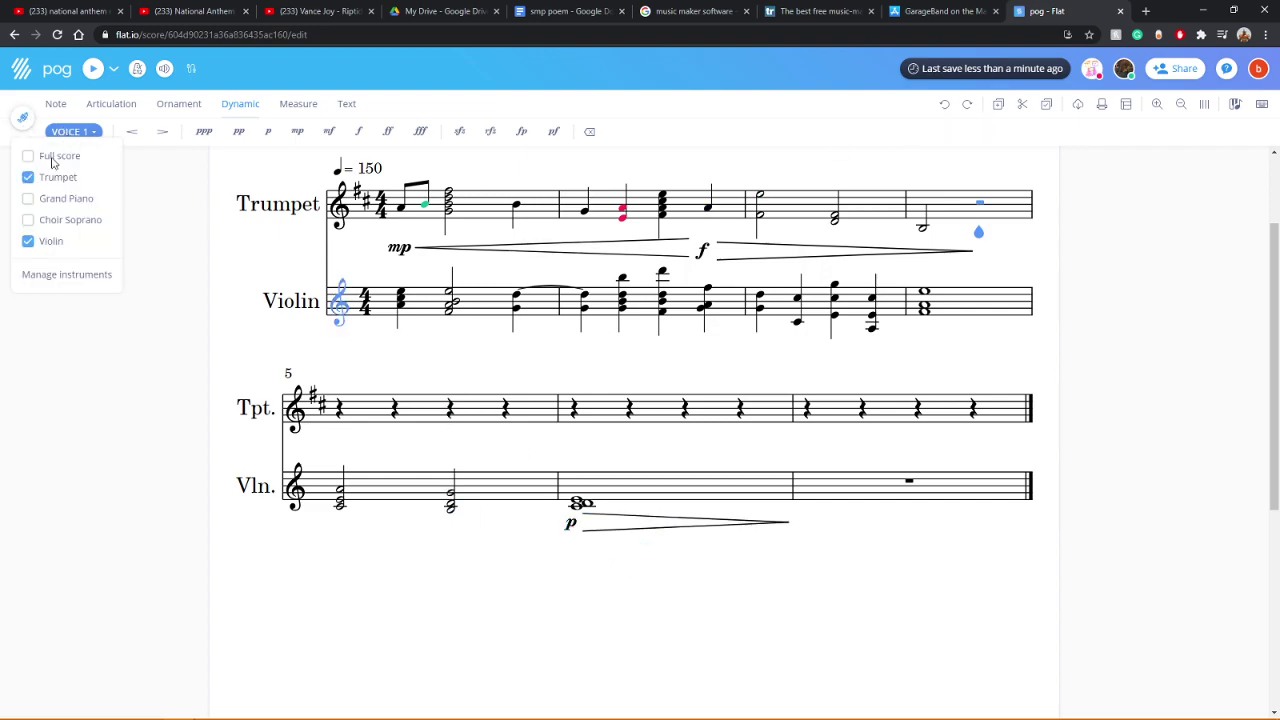
# Step: Hide the Trumpet part and mark the violin's measure 7 chord f
pyautogui.click(29, 178)
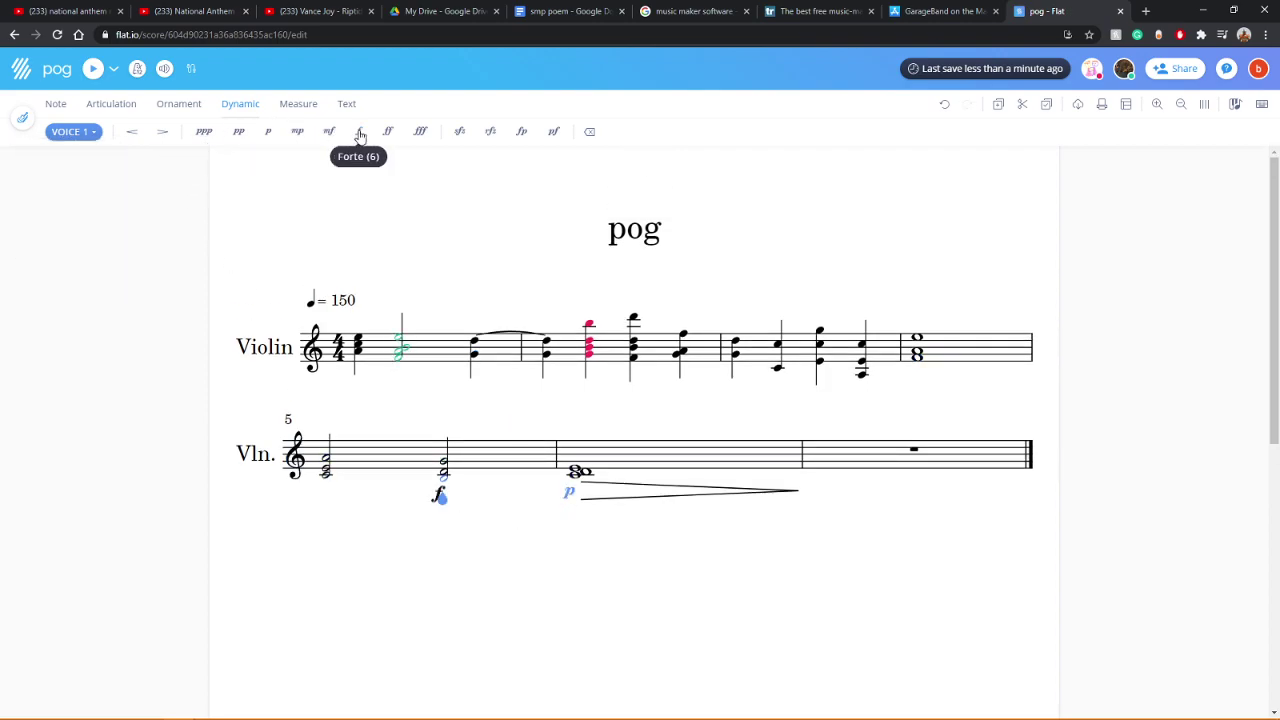
pyautogui.click(601, 475)
pyautogui.click(590, 135)
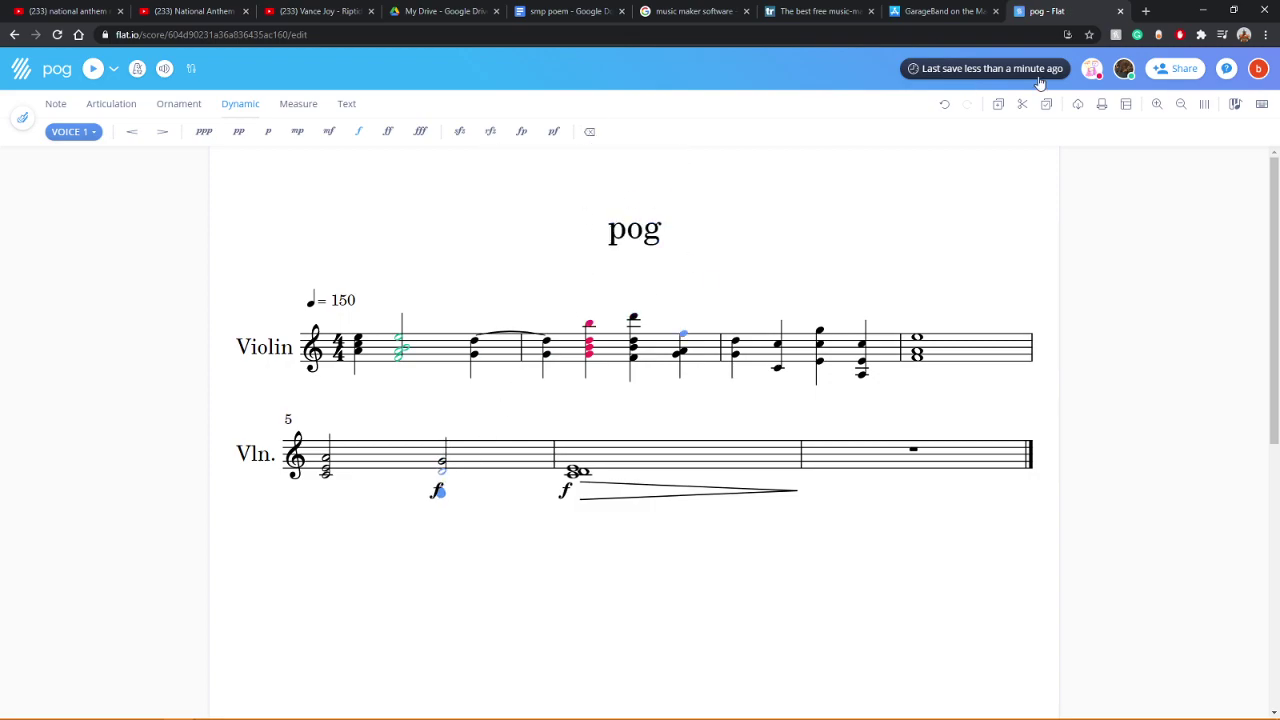
pyautogui.click(944, 106)
pyautogui.click(948, 106)
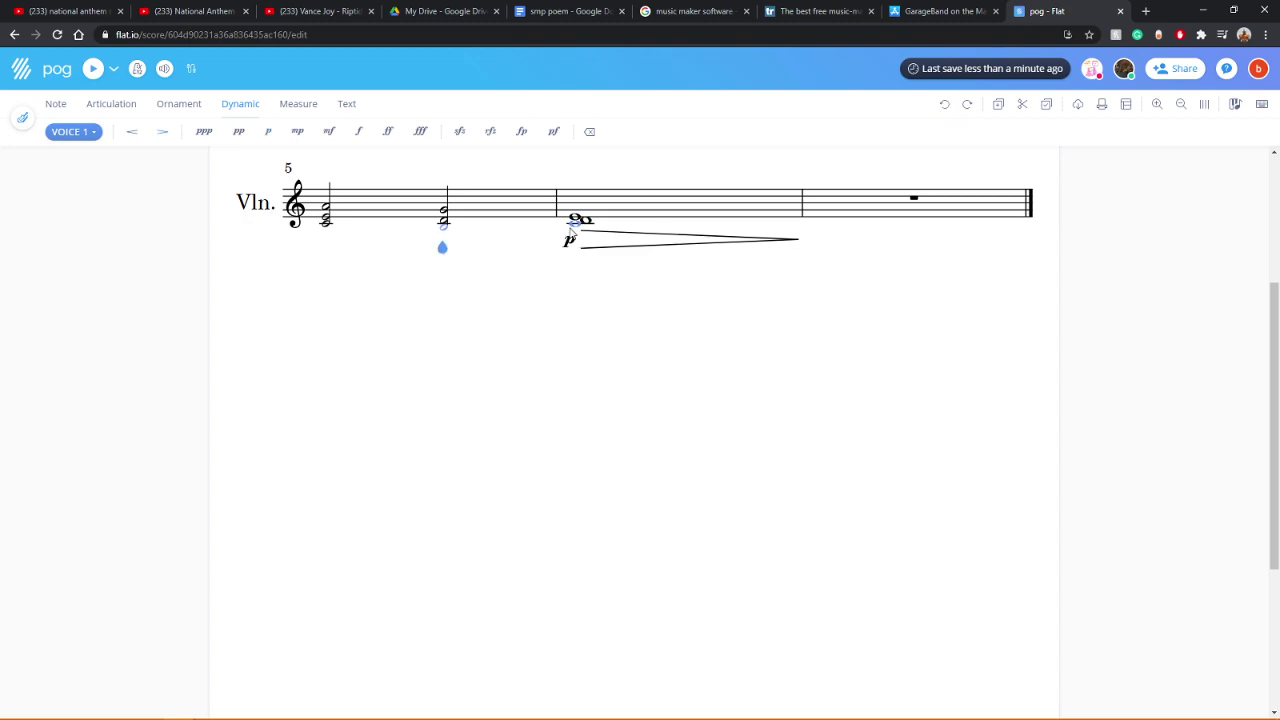
pyautogui.click(358, 131)
# Step: Solo the Violin in the playback mixer and play the part from the start
pyautogui.scroll(2, 447, 385)
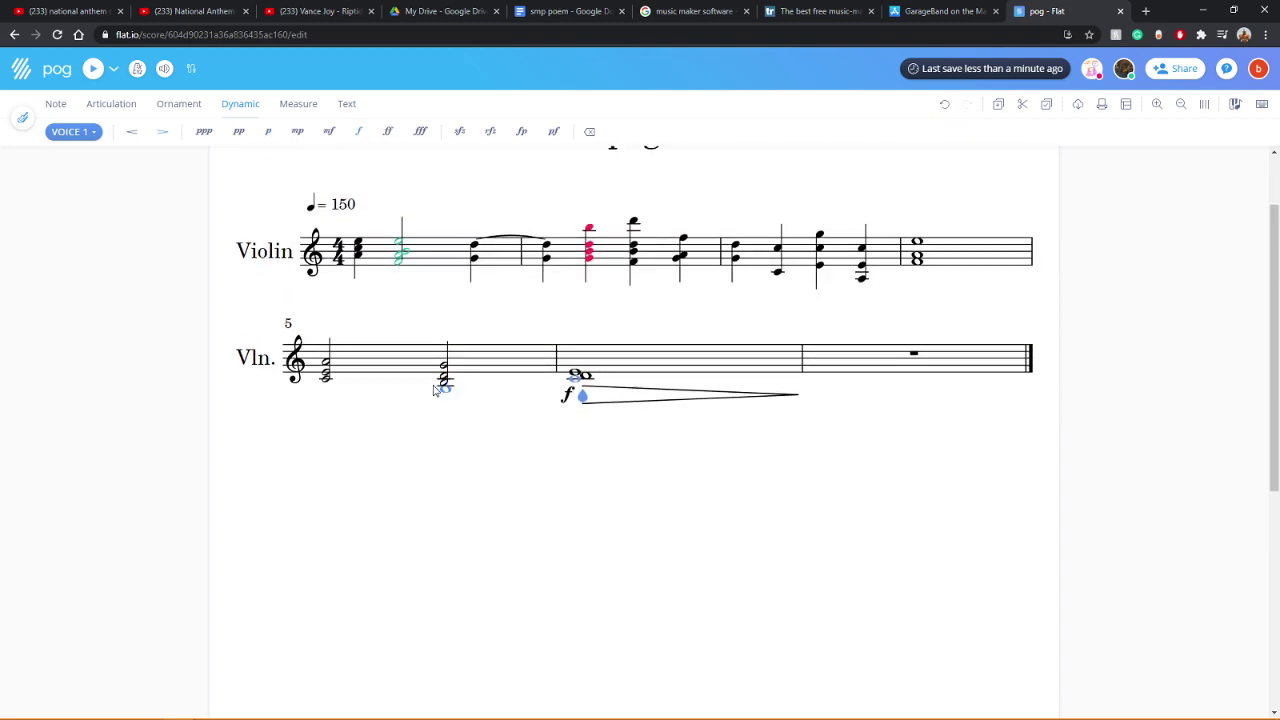
pyautogui.click(313, 252)
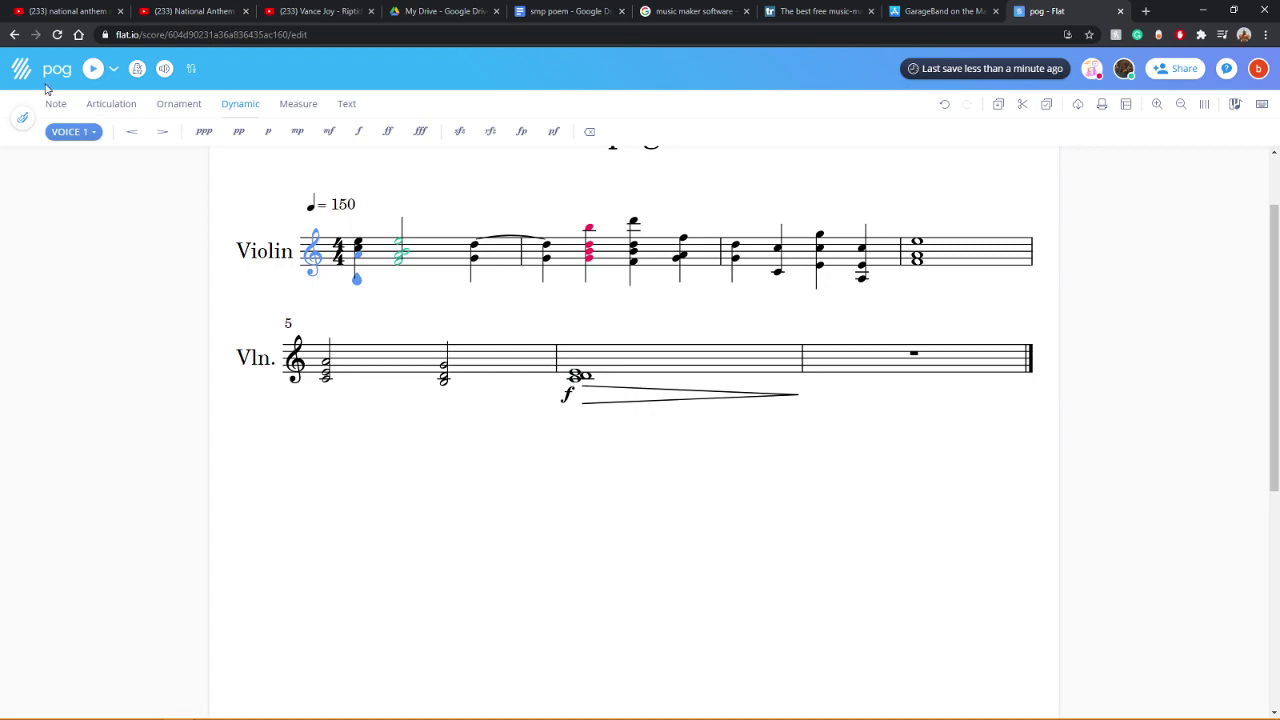
pyautogui.click(93, 69)
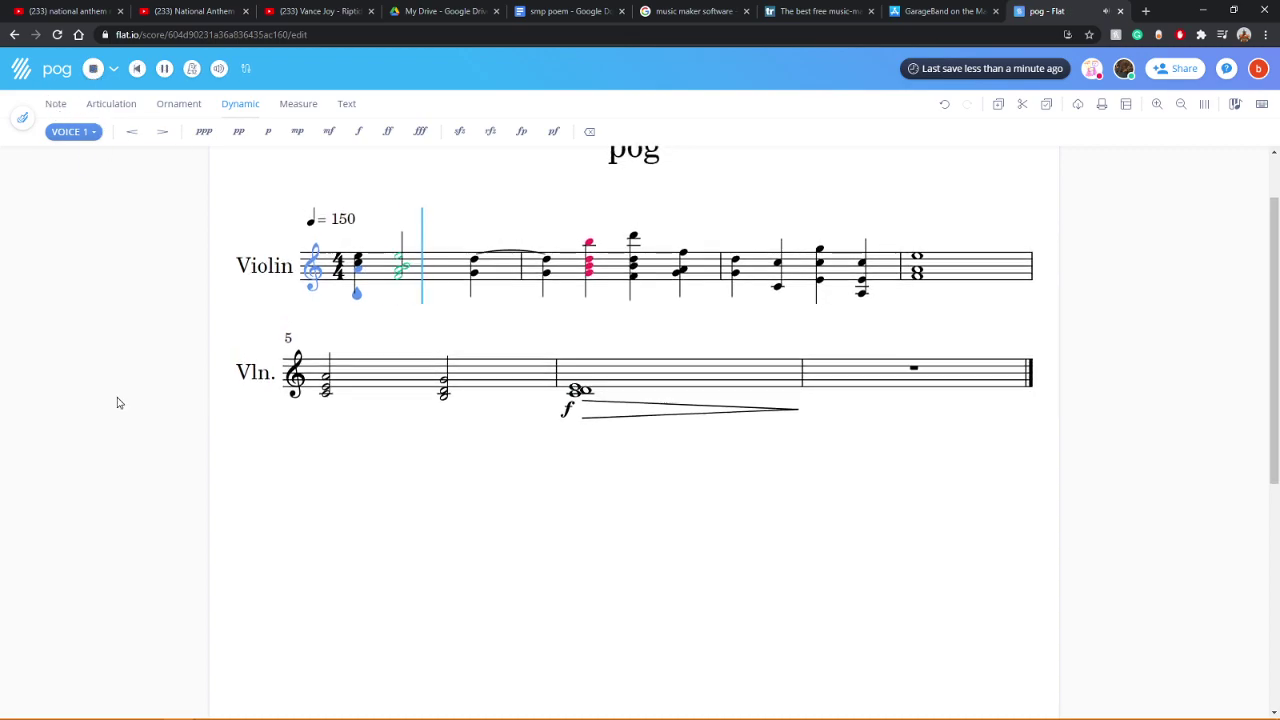
pyautogui.click(219, 68)
pyautogui.click(208, 165)
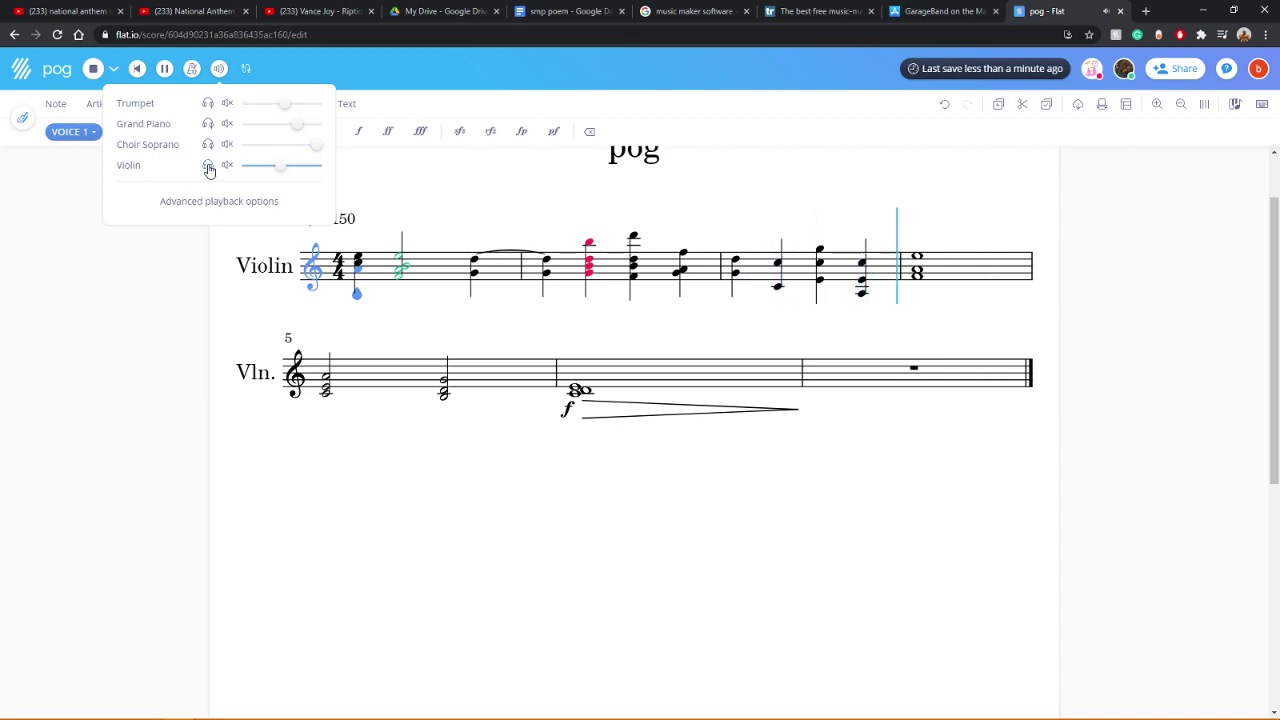
pyautogui.click(150, 330)
pyautogui.click(92, 70)
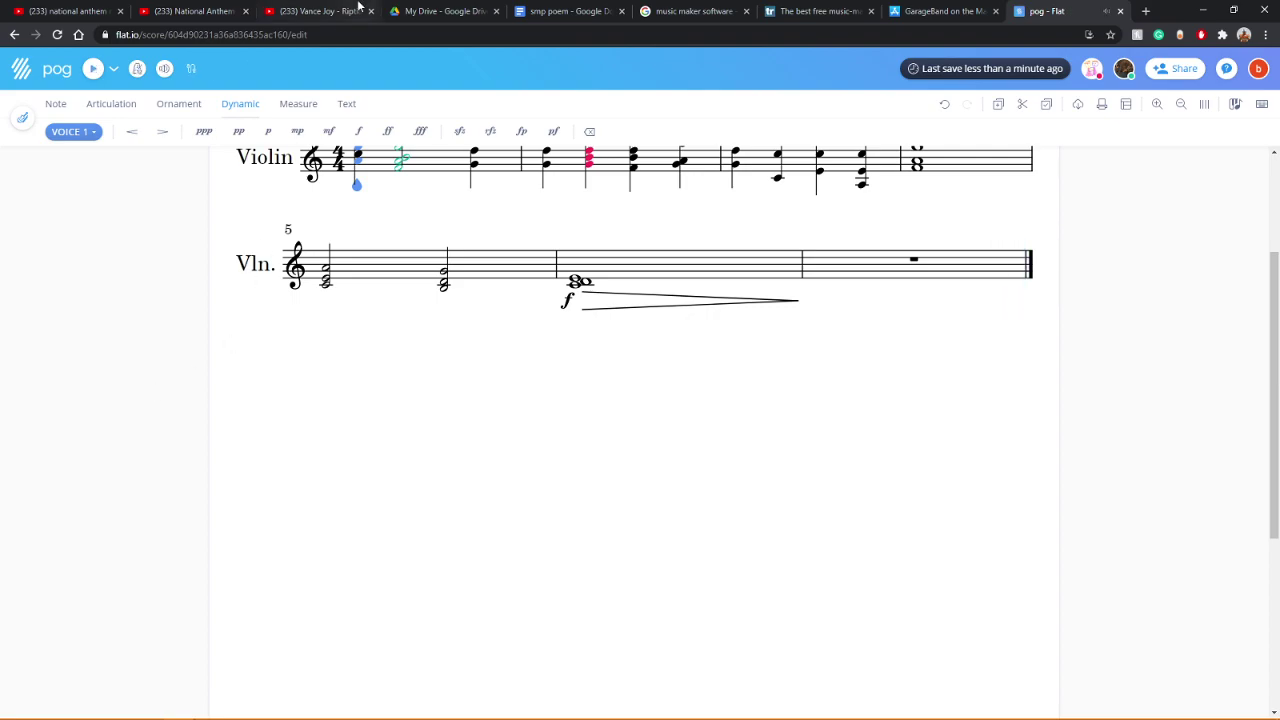
# Step: Try pp and then ppp on the measure 7 chord, playing back after each
pyautogui.click(571, 284)
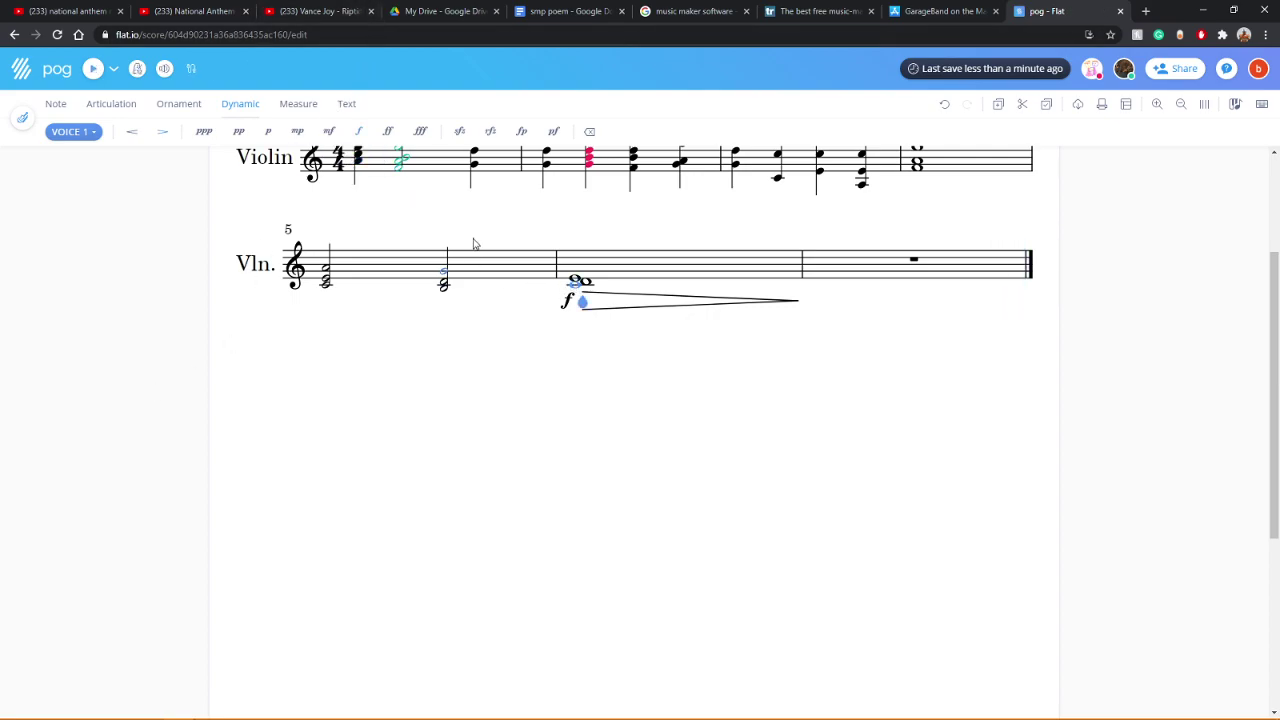
pyautogui.click(239, 133)
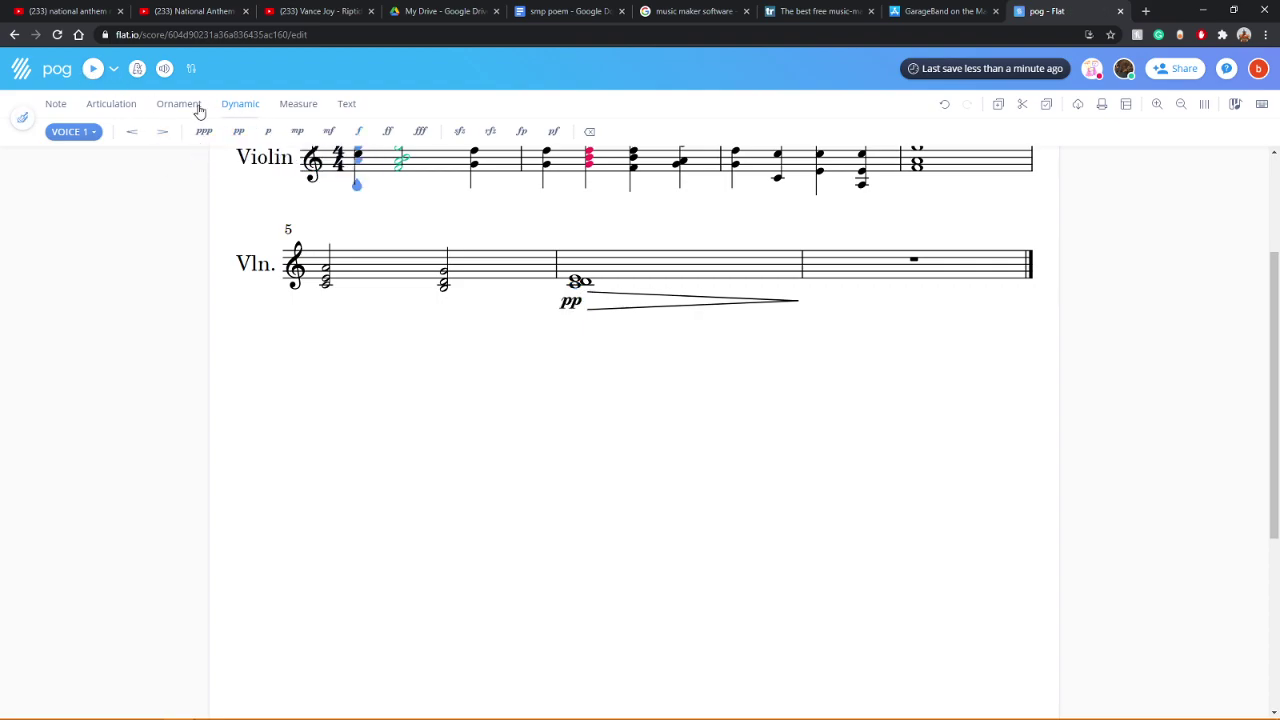
pyautogui.click(92, 70)
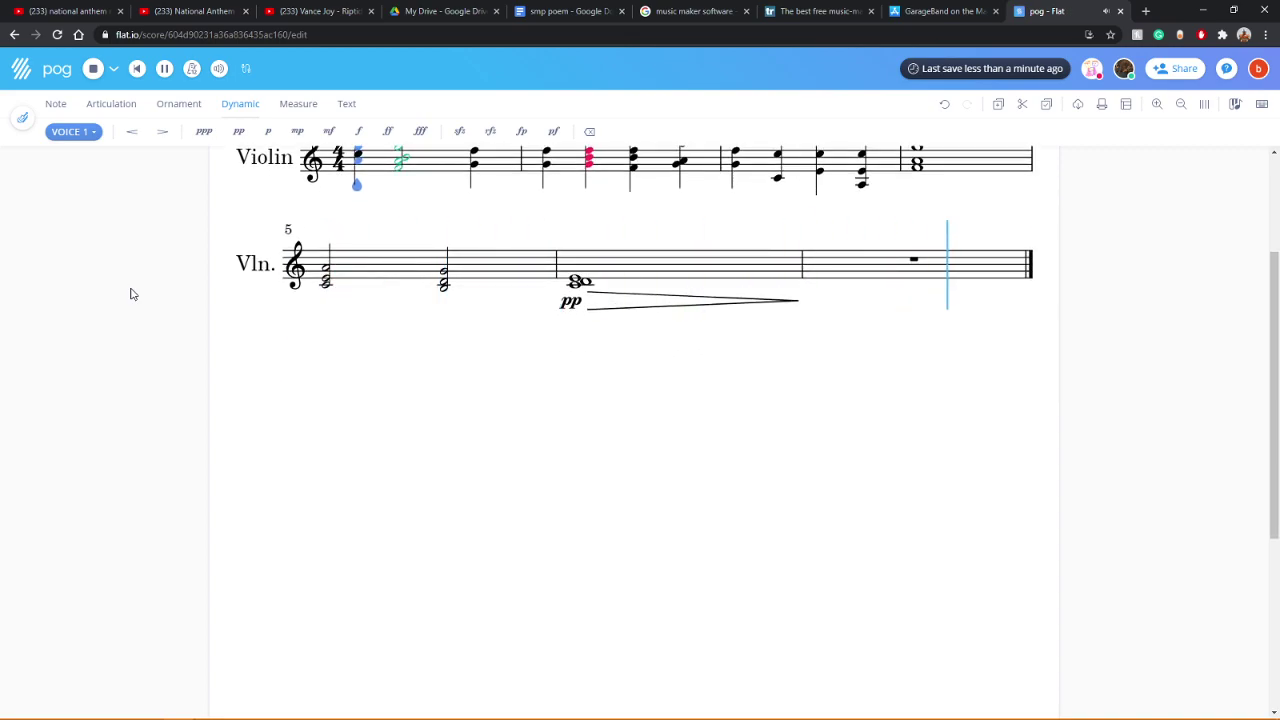
pyautogui.click(576, 289)
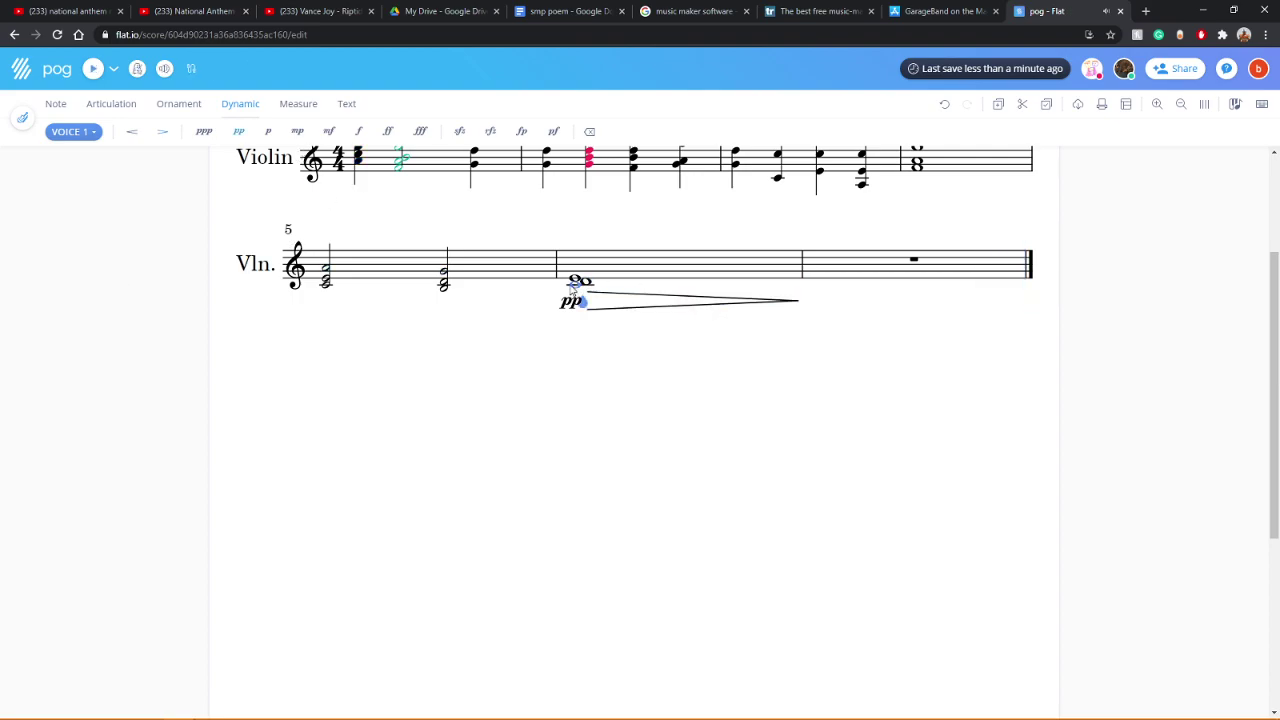
pyautogui.click(204, 131)
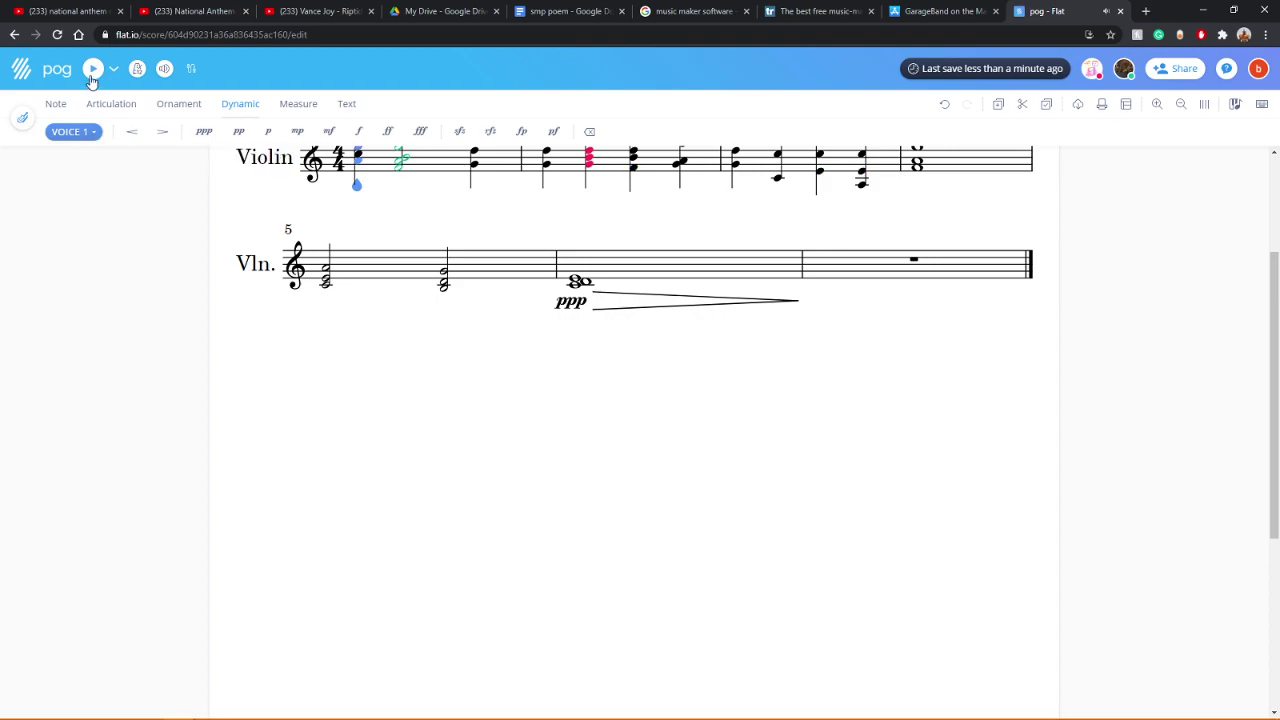
pyautogui.click(92, 69)
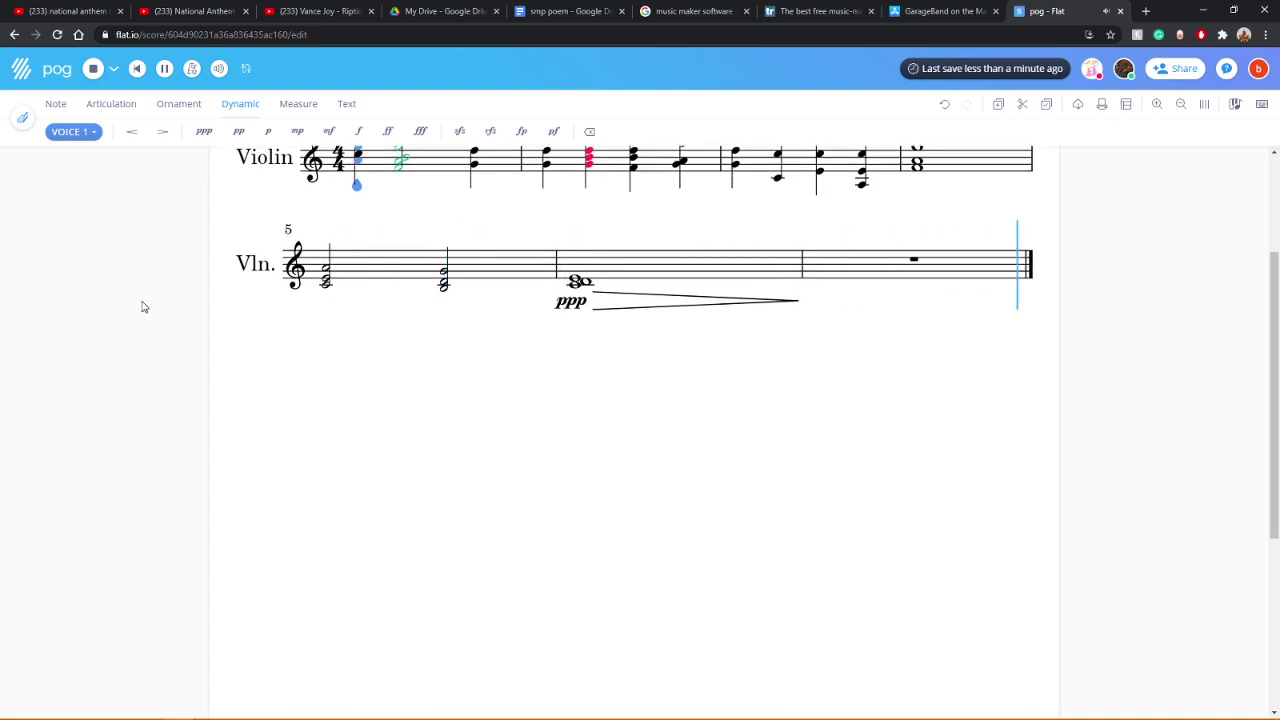
# Step: Settle on fp for the measure 7 chord and play the score back
pyautogui.click(239, 131)
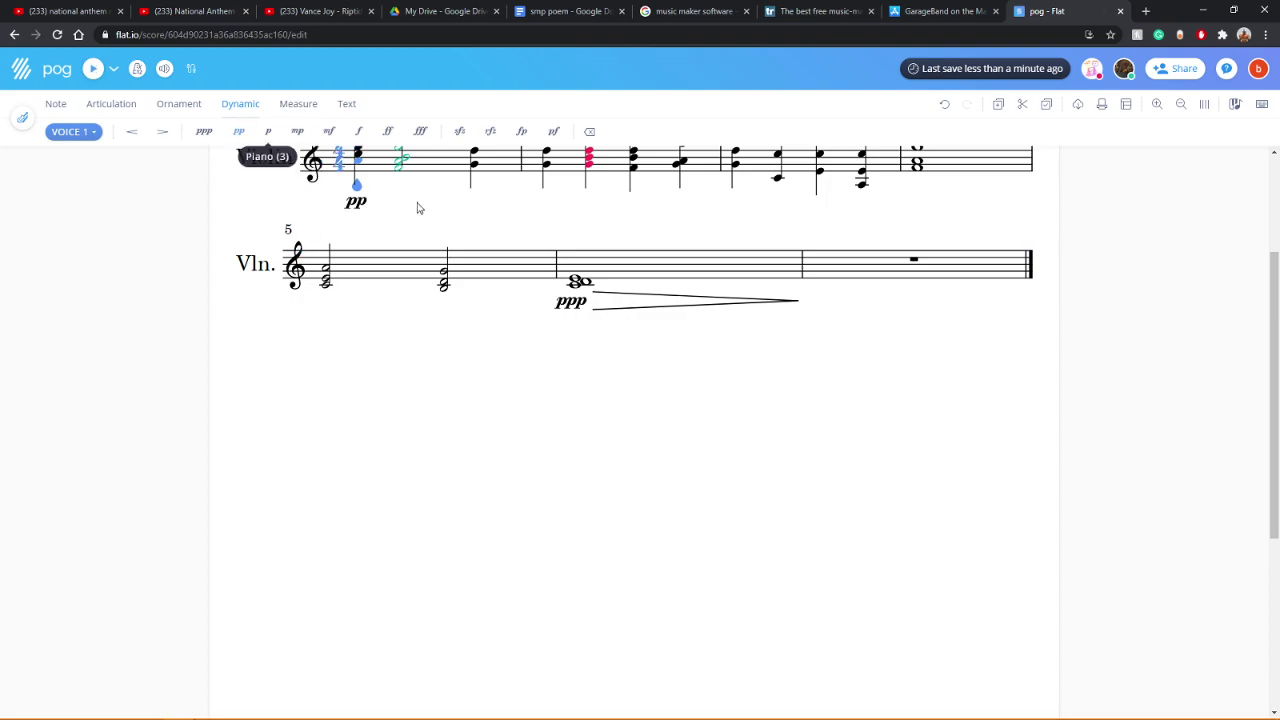
pyautogui.click(944, 104)
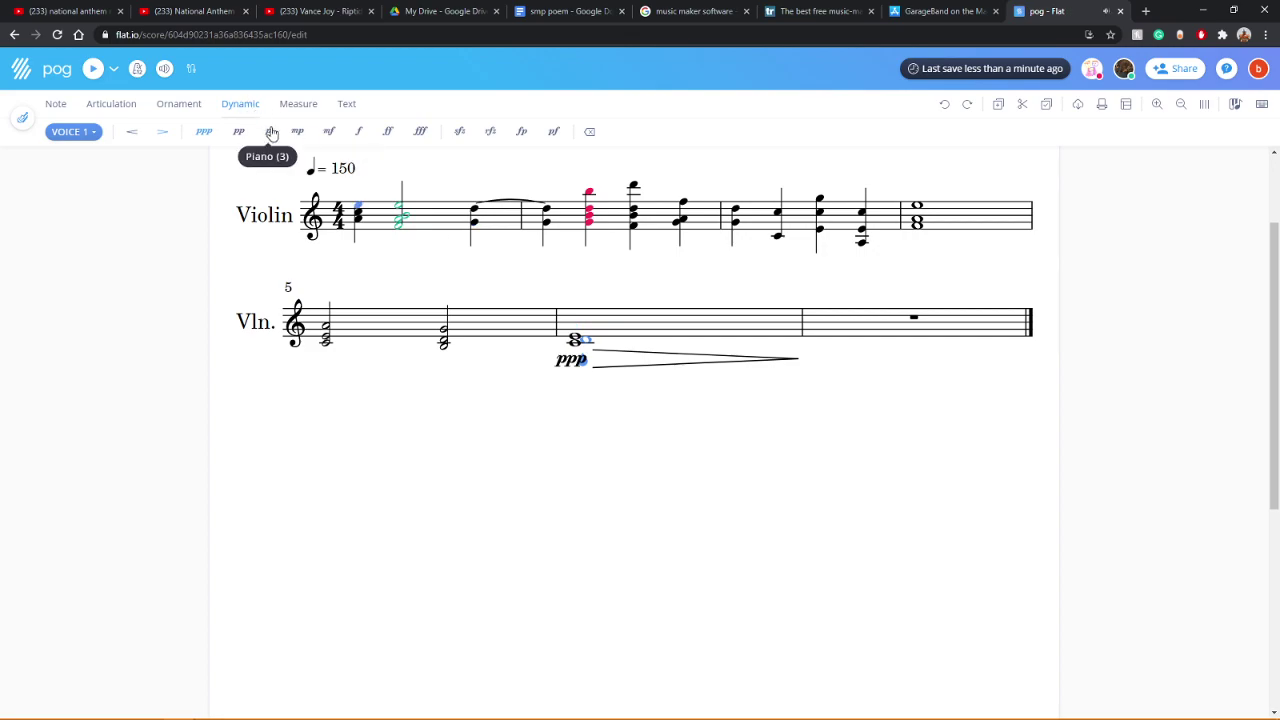
pyautogui.click(239, 131)
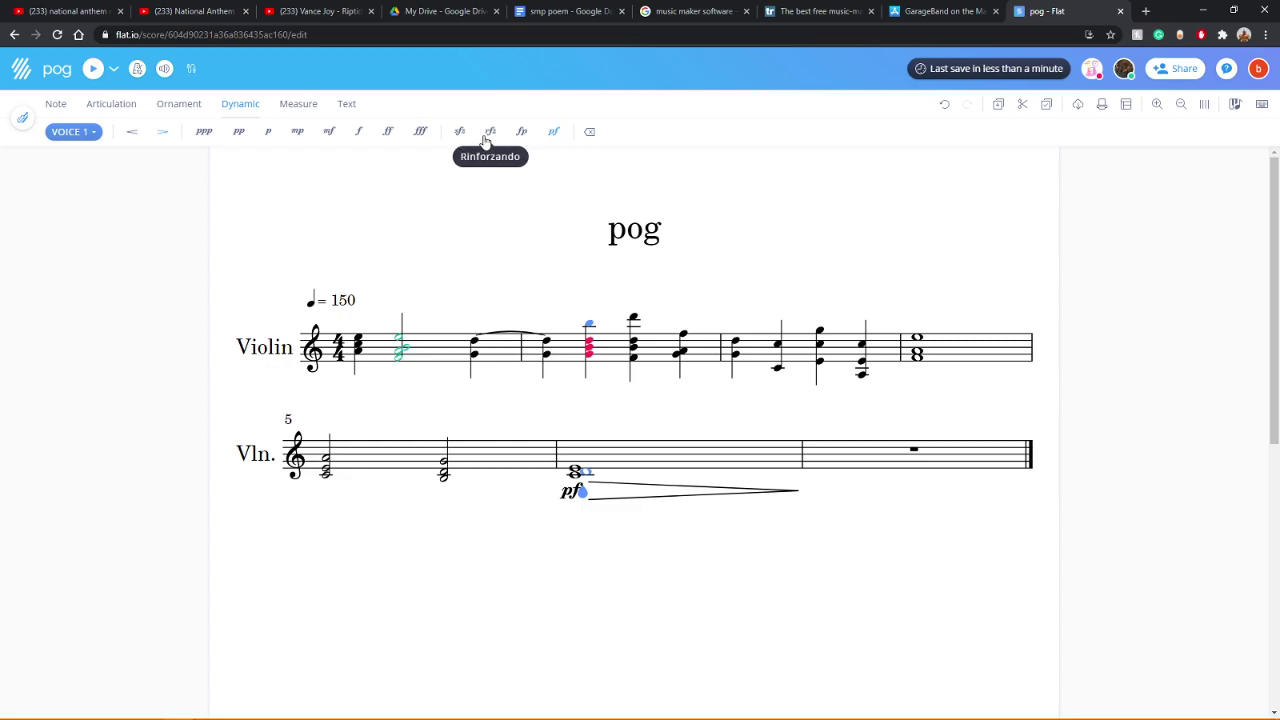
pyautogui.click(521, 132)
pyautogui.click(92, 68)
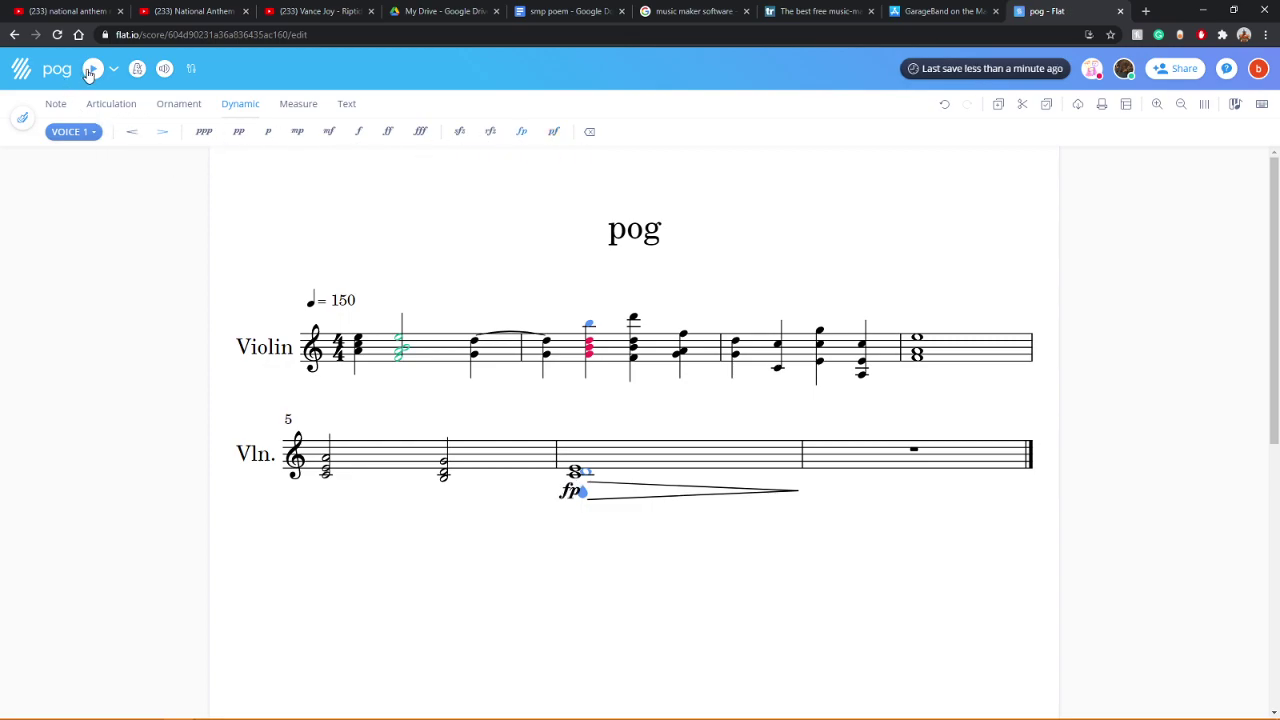
pyautogui.scroll(2, 537, 347)
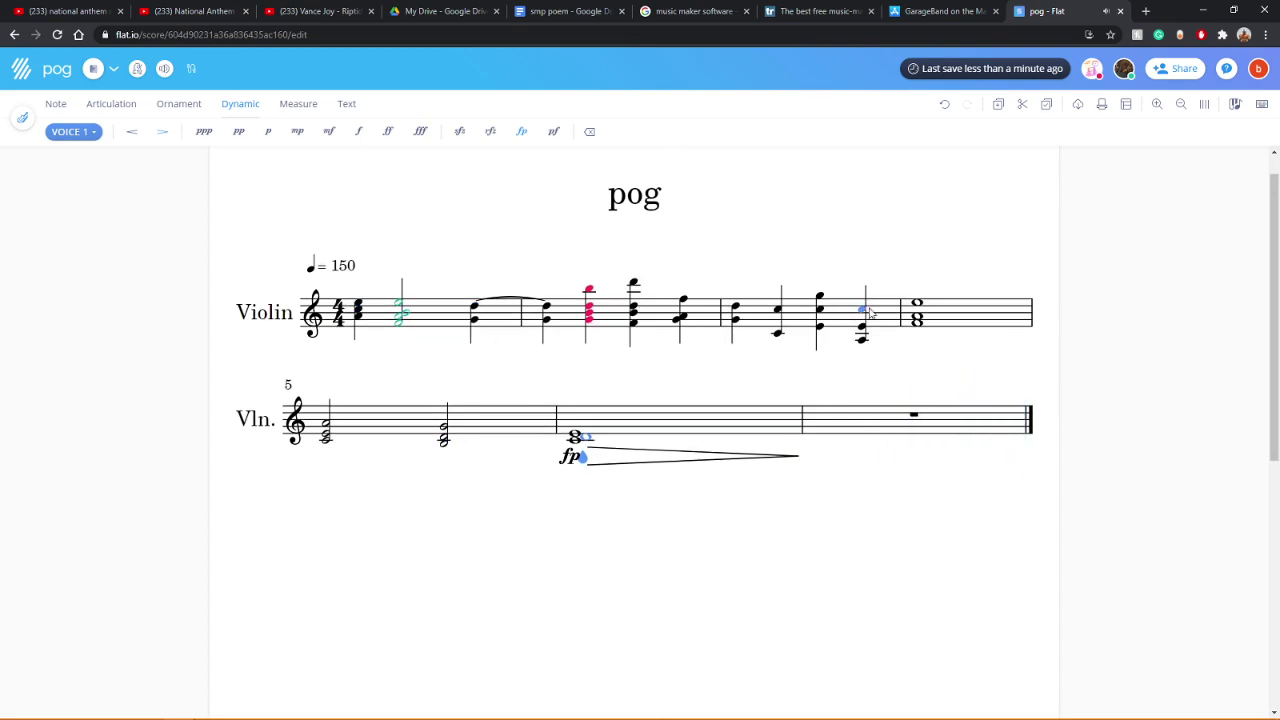
pyautogui.click(94, 70)
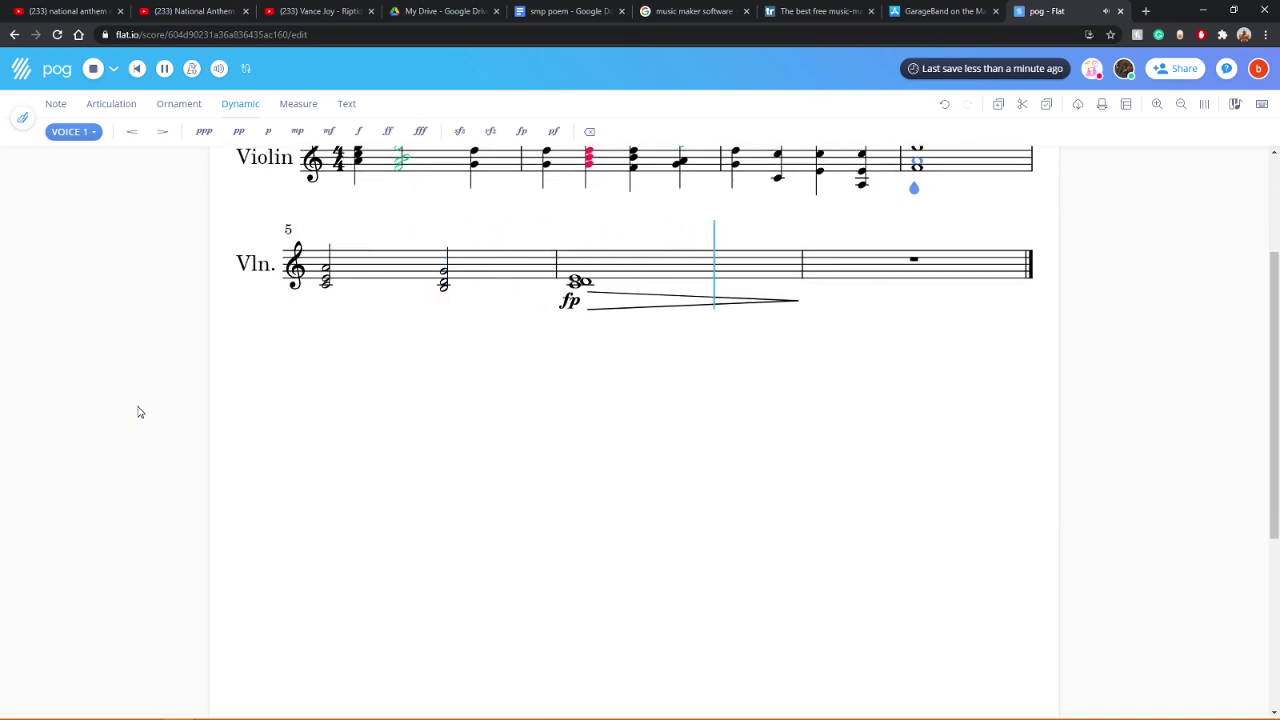
# Step: Remove the old decrescendo hairpin after the fp in measure 7
pyautogui.scroll(2, 137, 411)
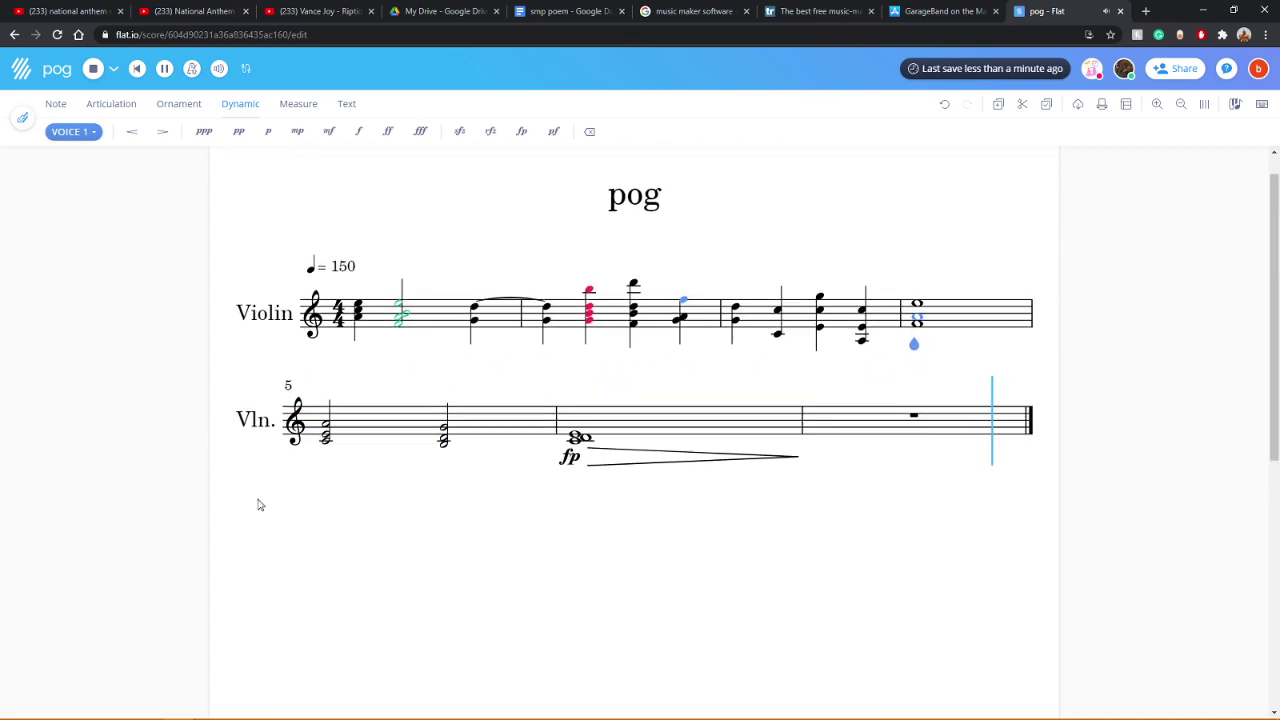
pyautogui.click(574, 474)
pyautogui.click(566, 469)
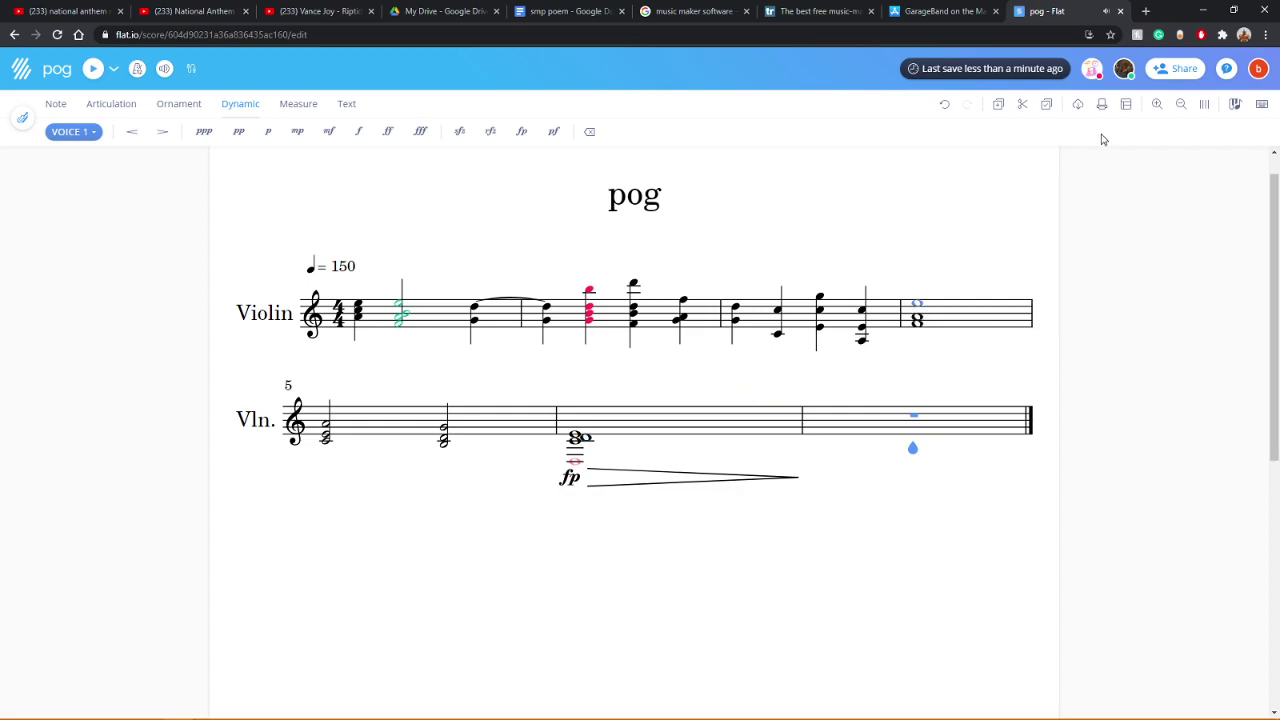
pyautogui.click(944, 104)
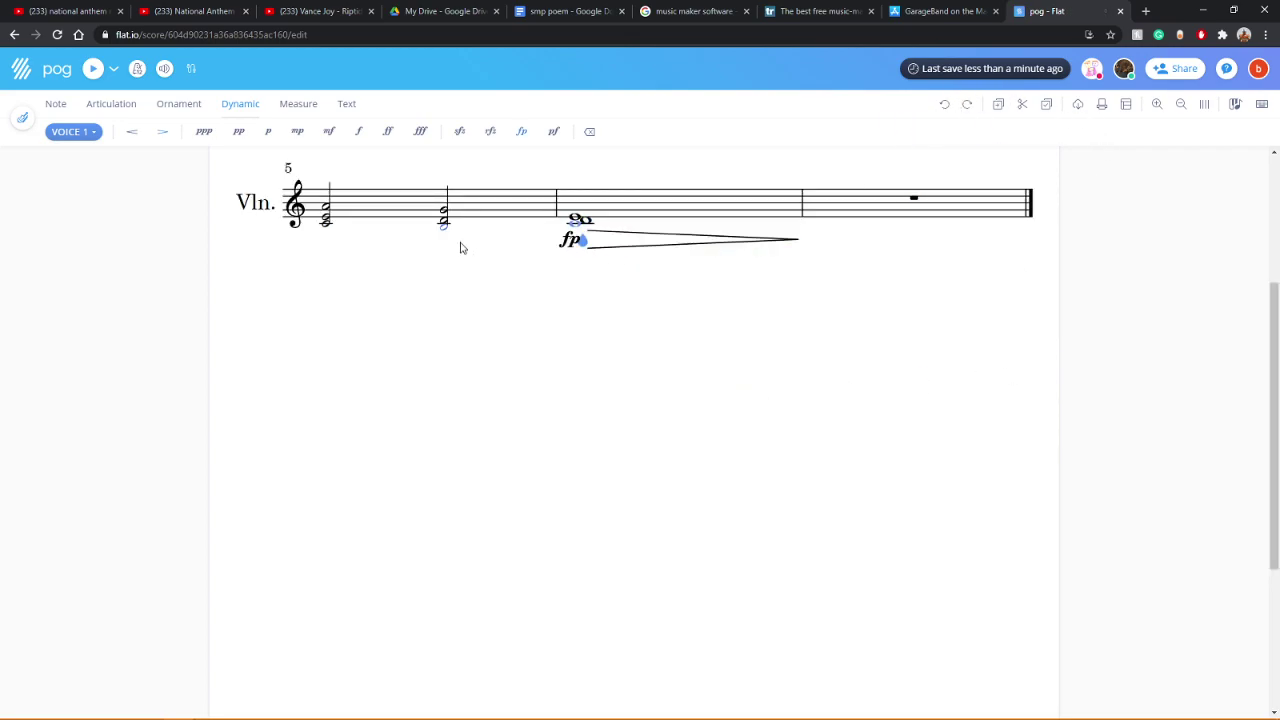
pyautogui.click(138, 134)
pyautogui.click(162, 131)
# Step: Add a decrescendo from measure 6's second chord through measure 7 and play it back
pyautogui.moveTo(588, 244); pyautogui.dragTo(423, 246)
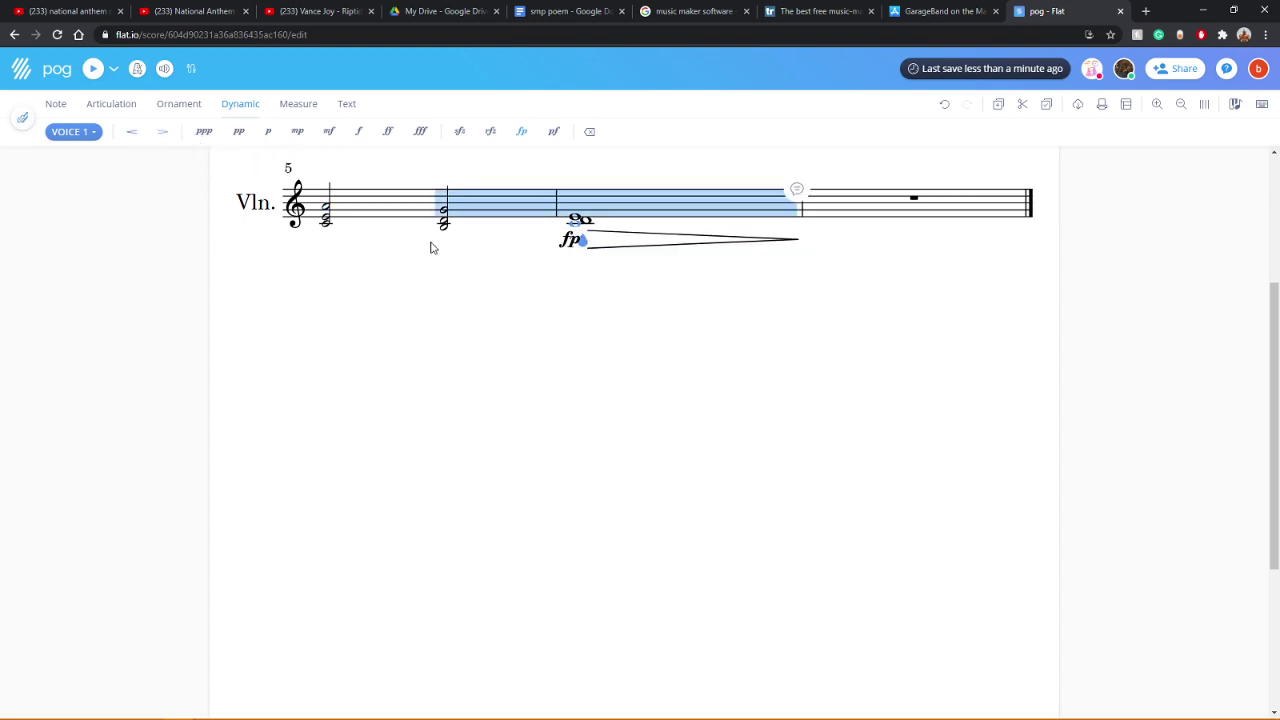
pyautogui.scroll(3, 556, 292)
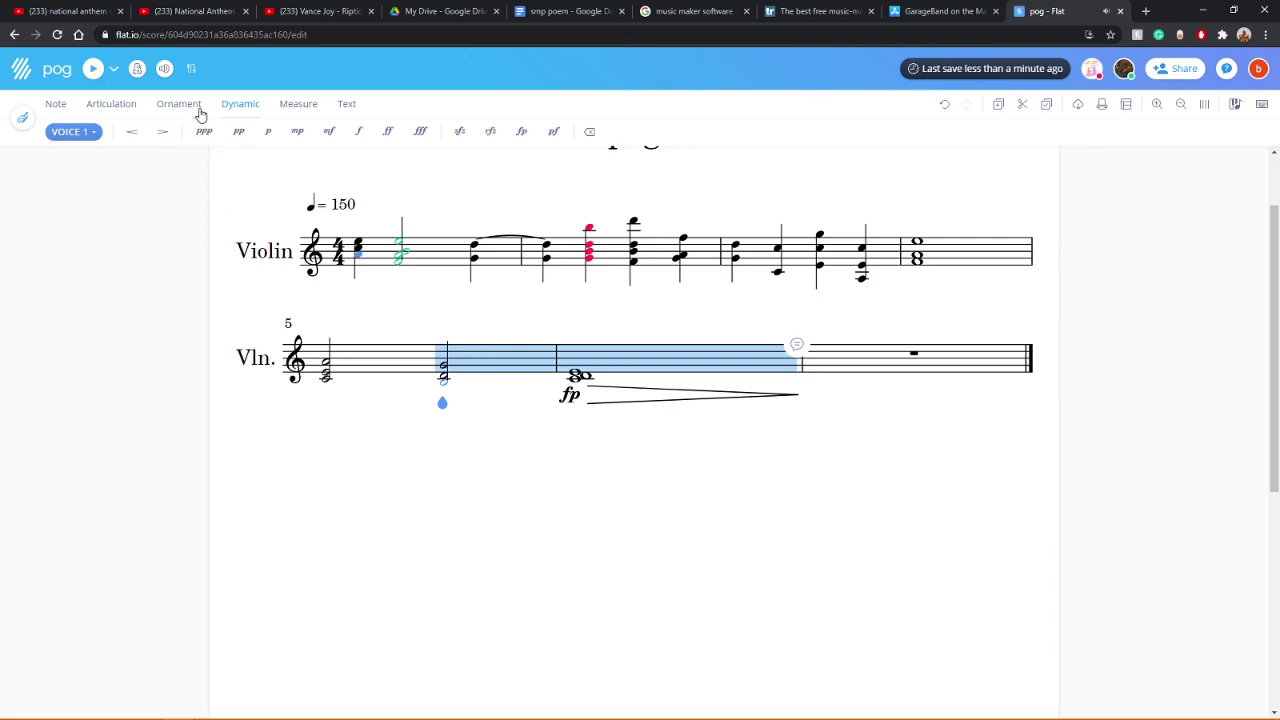
pyautogui.click(162, 131)
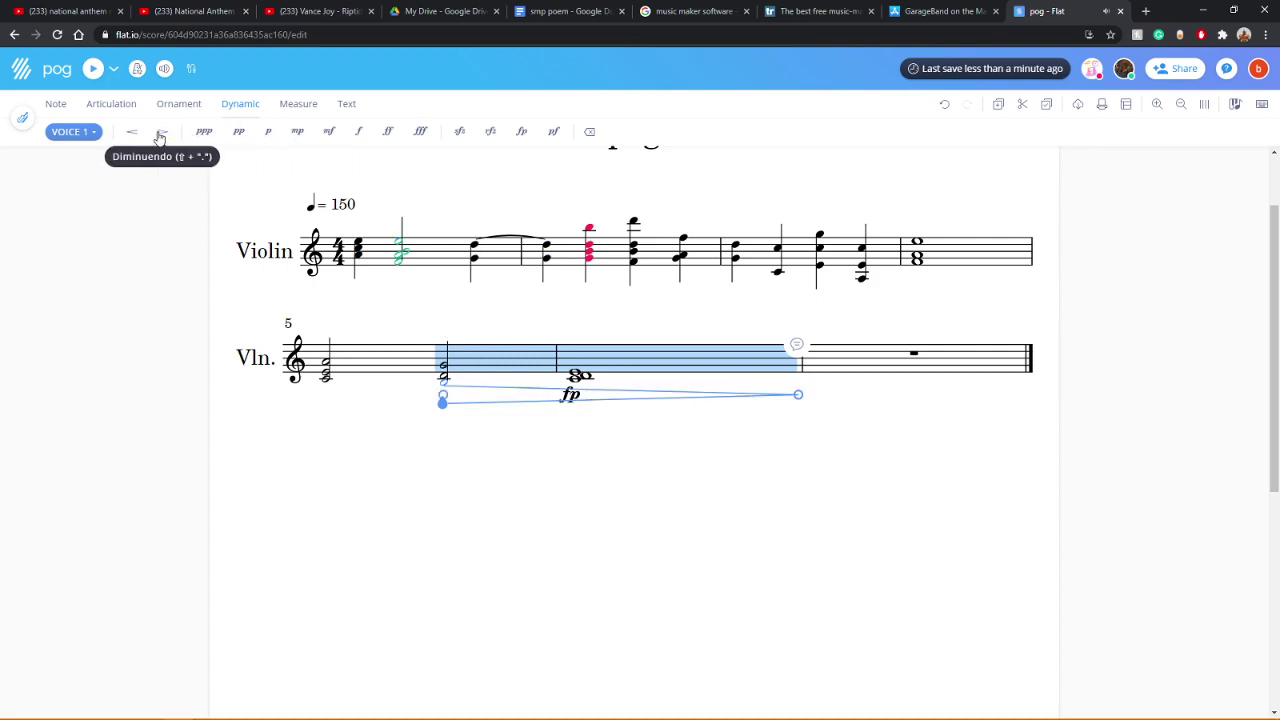
pyautogui.click(360, 262)
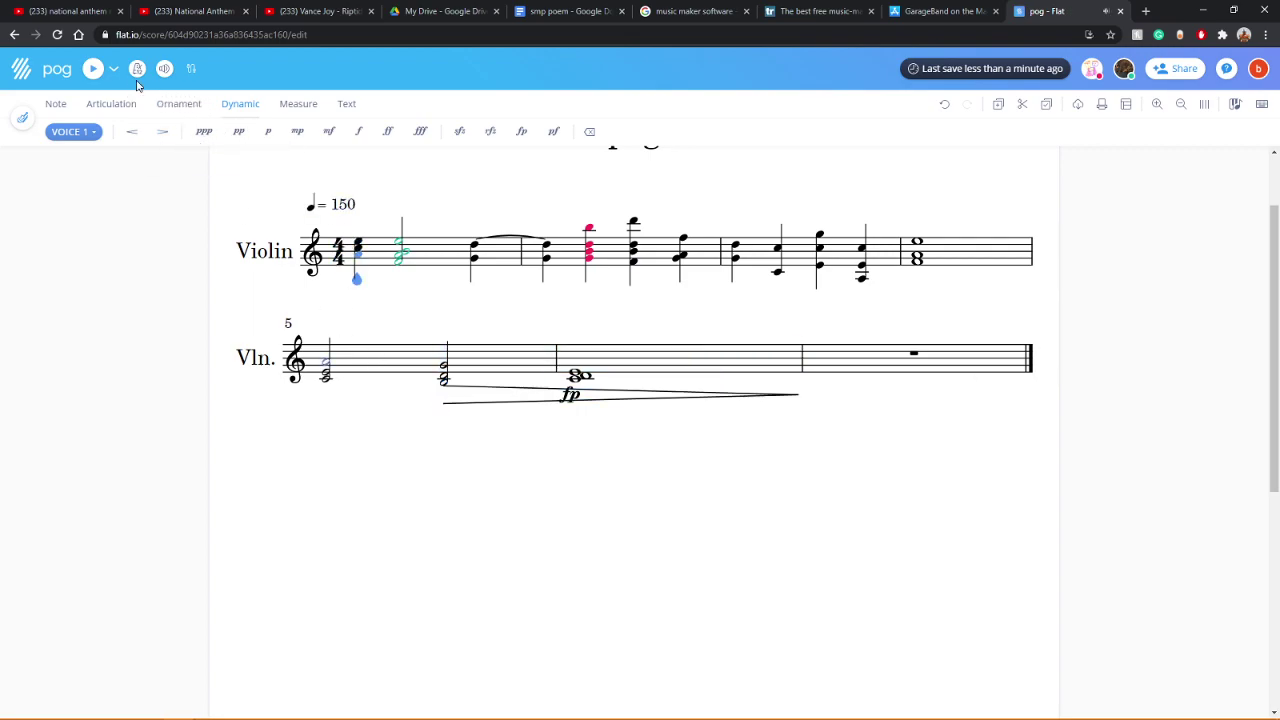
pyautogui.click(92, 70)
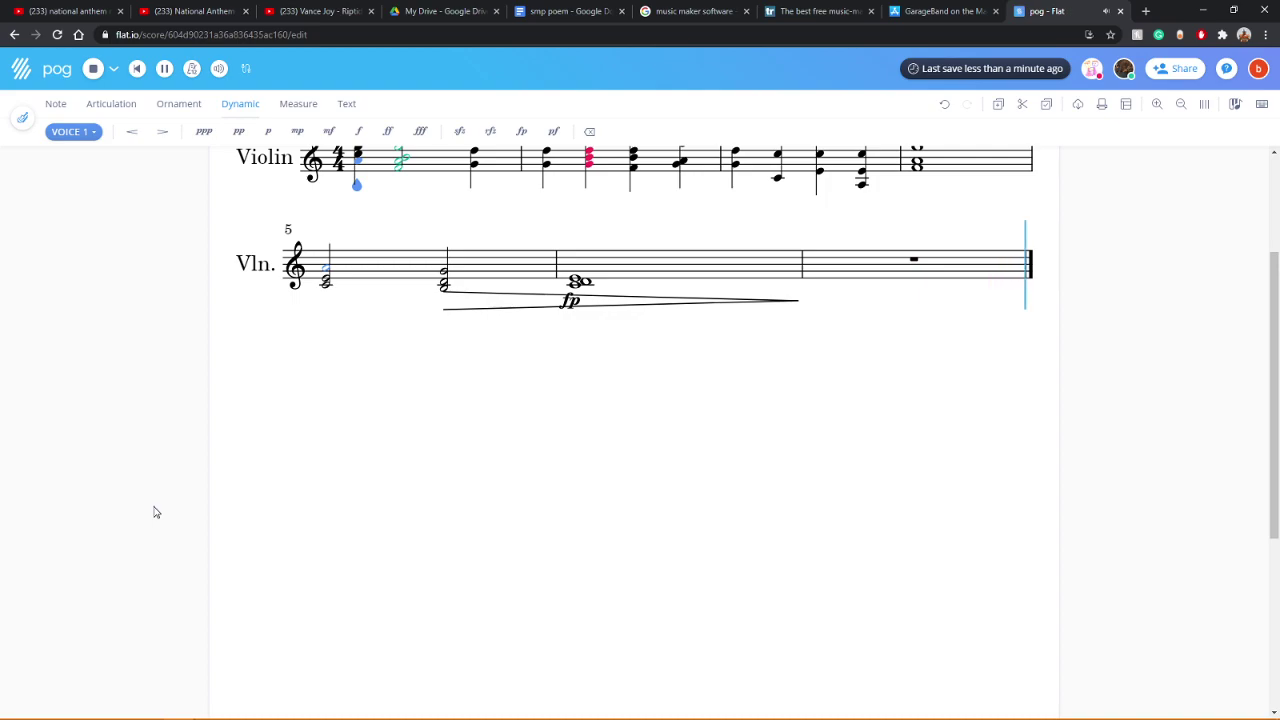
# Step: Mark the second chord of measure 6 fp and play back from measure 5
pyautogui.click(437, 303)
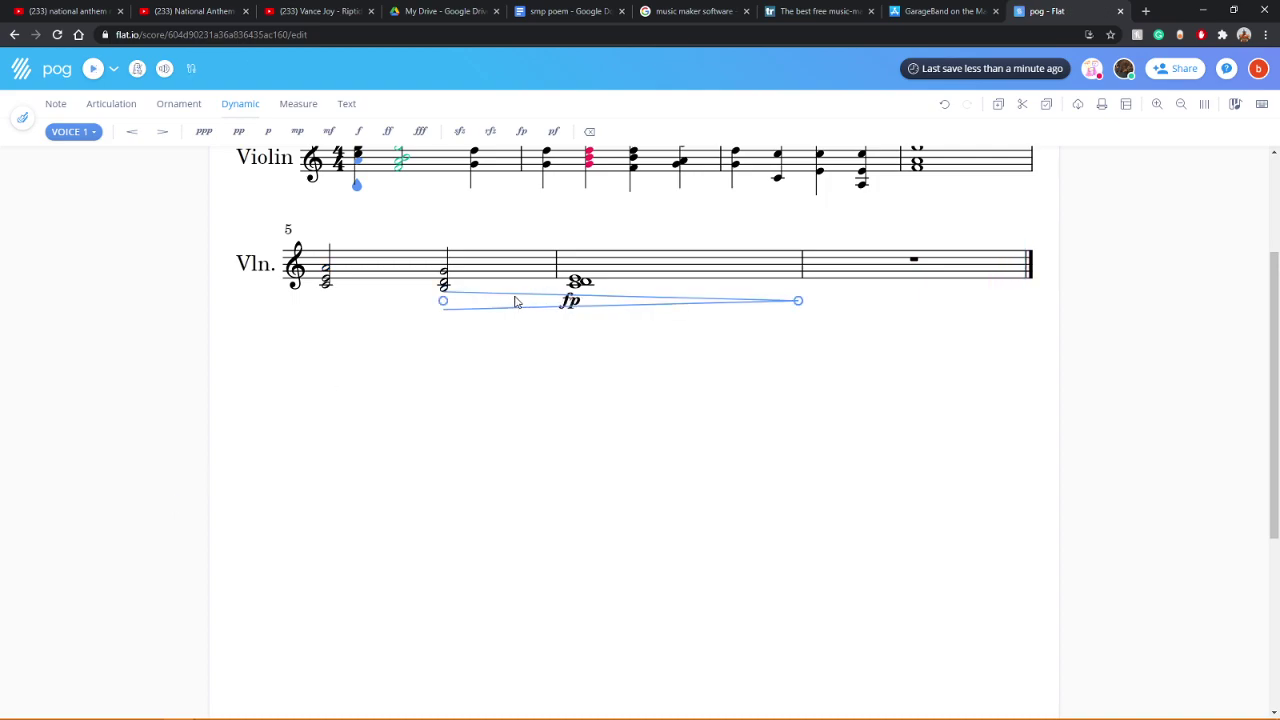
pyautogui.click(519, 132)
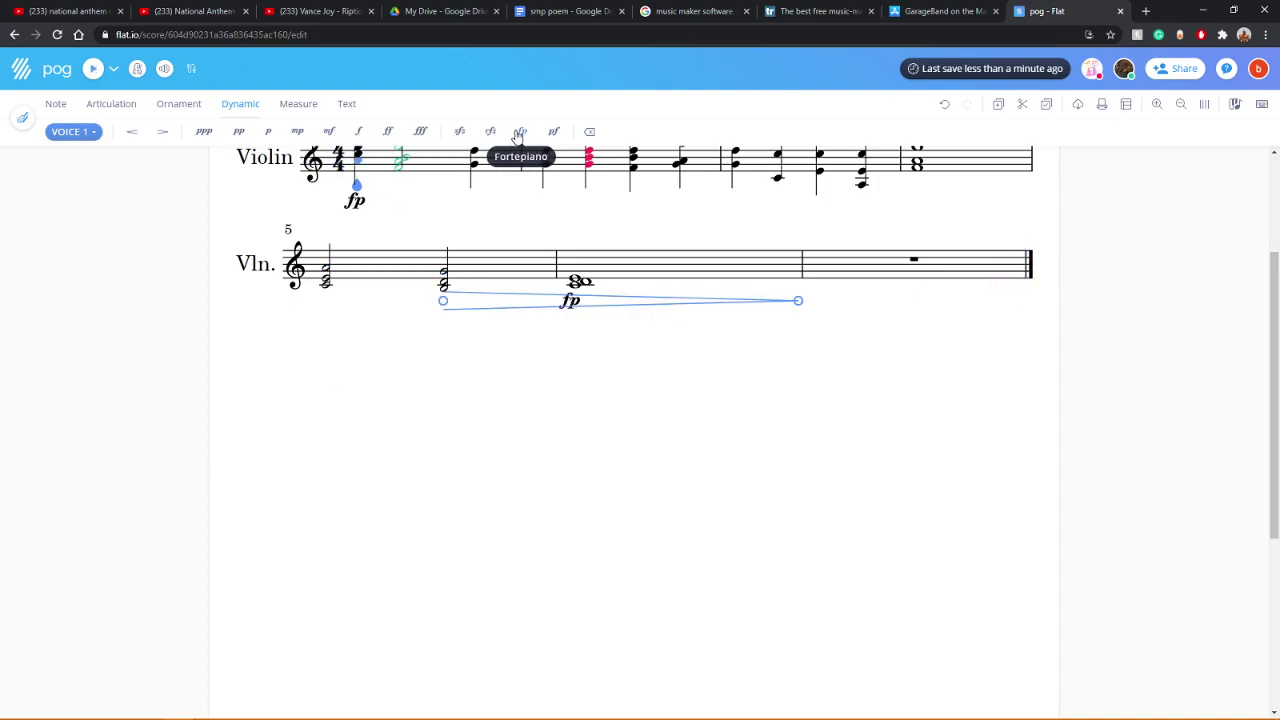
pyautogui.click(444, 284)
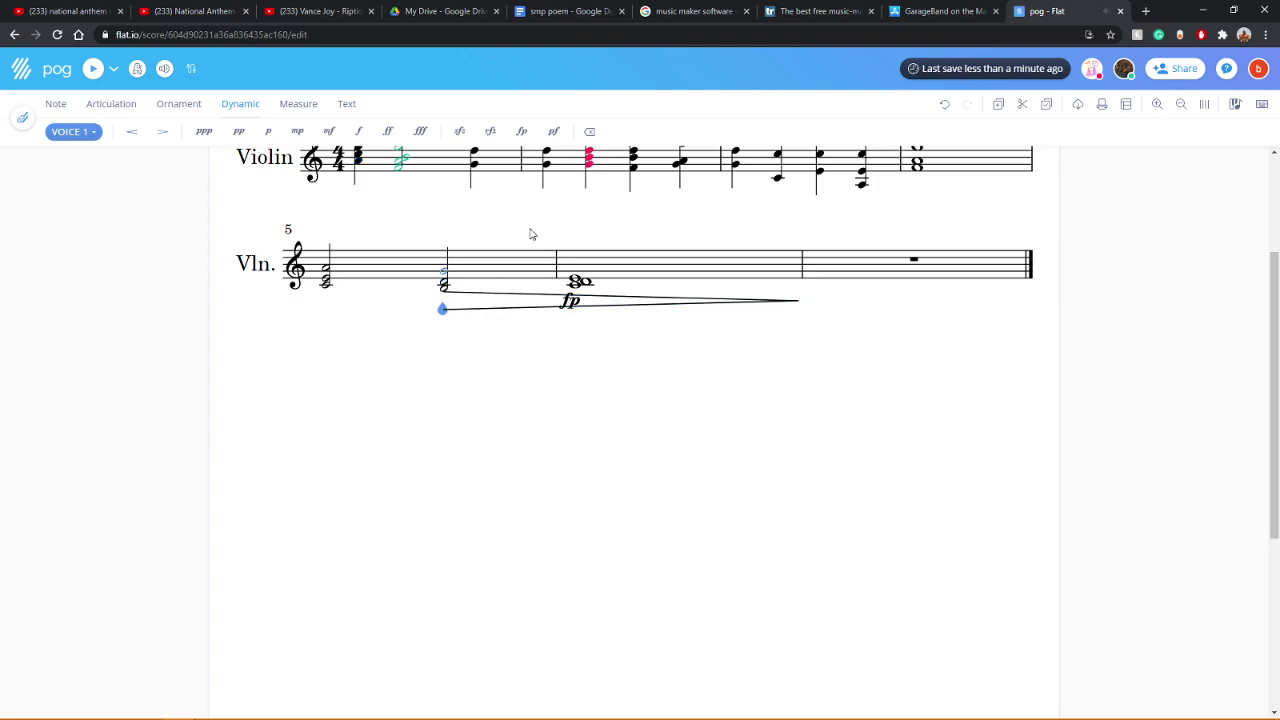
pyautogui.click(519, 132)
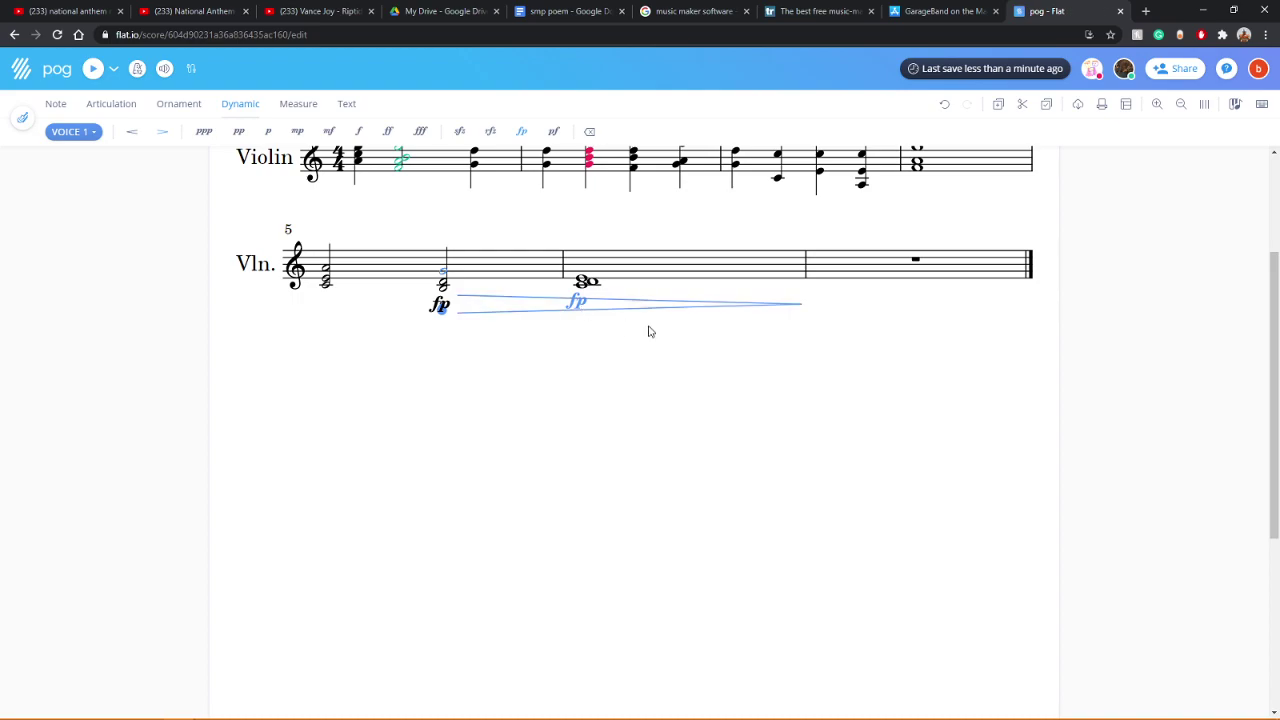
pyautogui.click(325, 283)
pyautogui.click(93, 68)
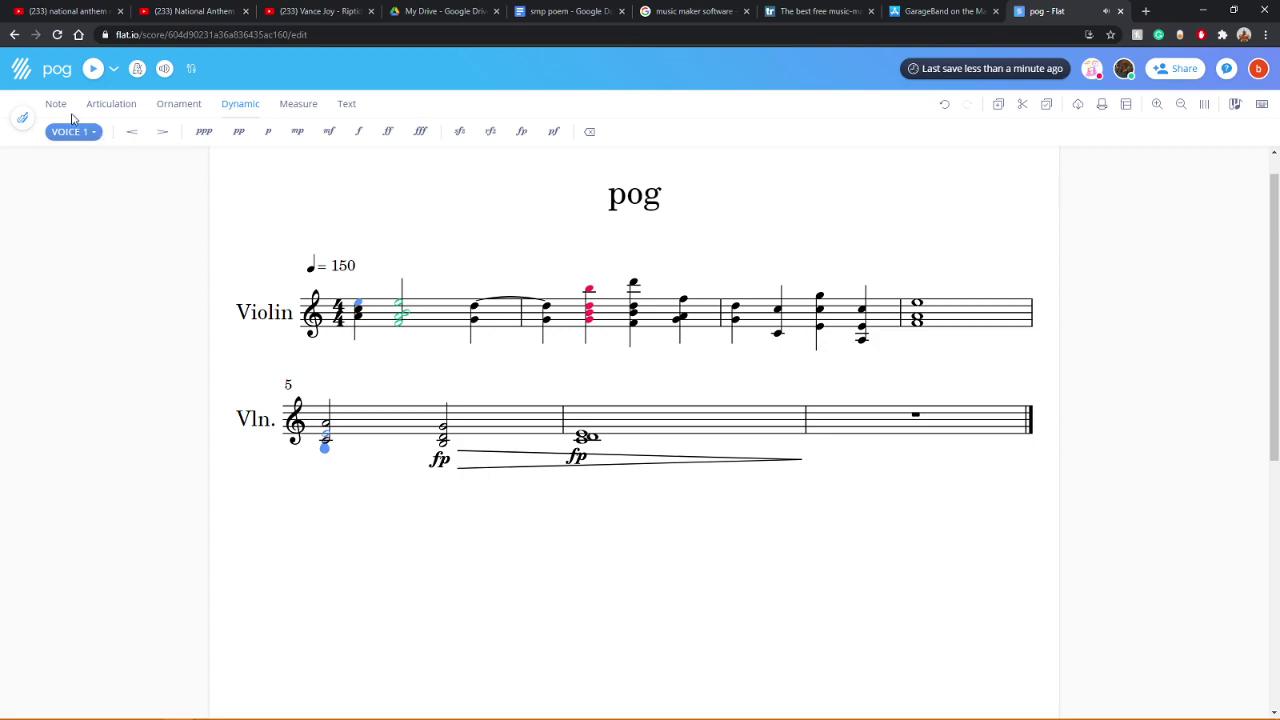
# Step: Display only the Trumpet part, hiding Violin, and close the playback mixer
pyautogui.click(27, 121)
pyautogui.click(30, 177)
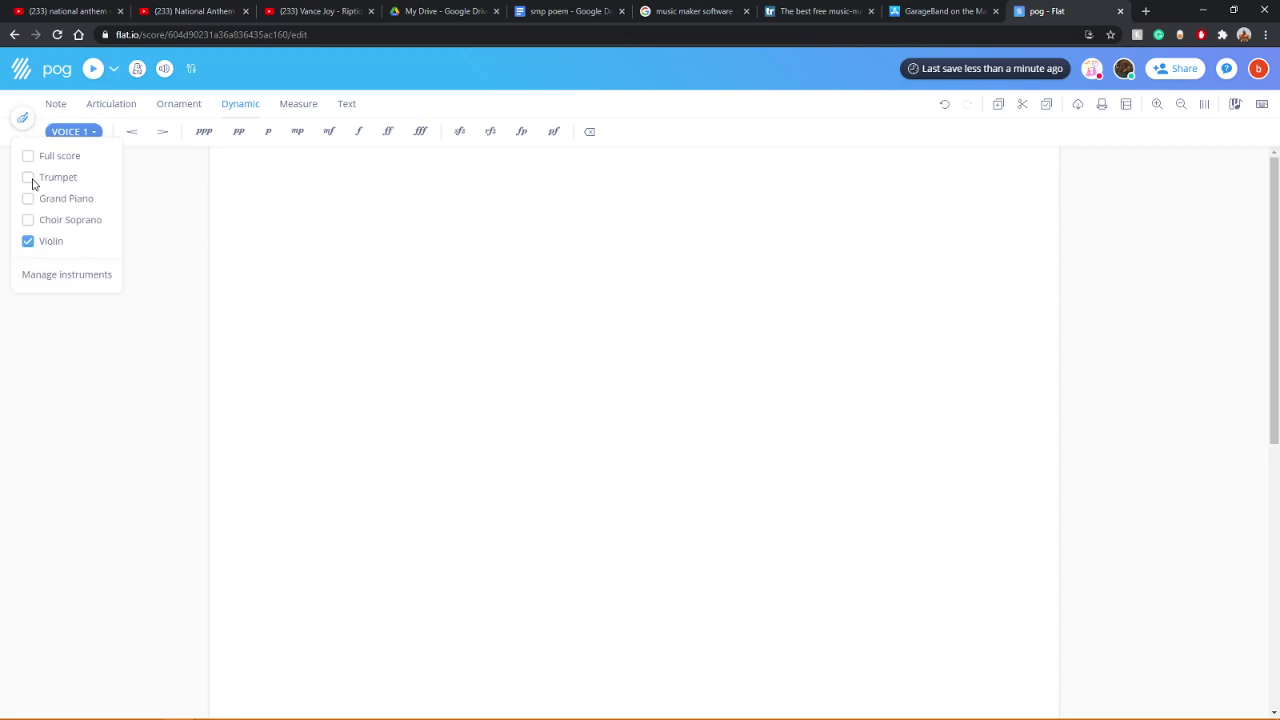
pyautogui.click(27, 241)
pyautogui.click(167, 70)
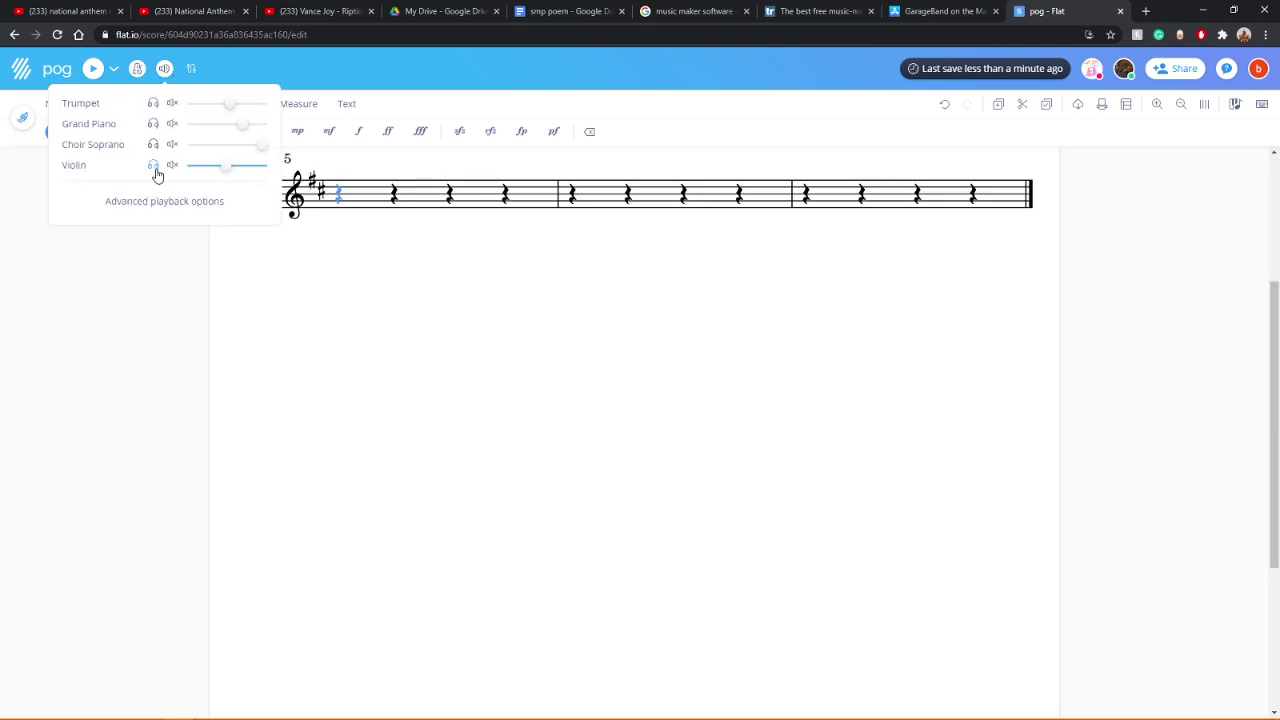
pyautogui.click(150, 354)
pyautogui.scroll(2, 322, 388)
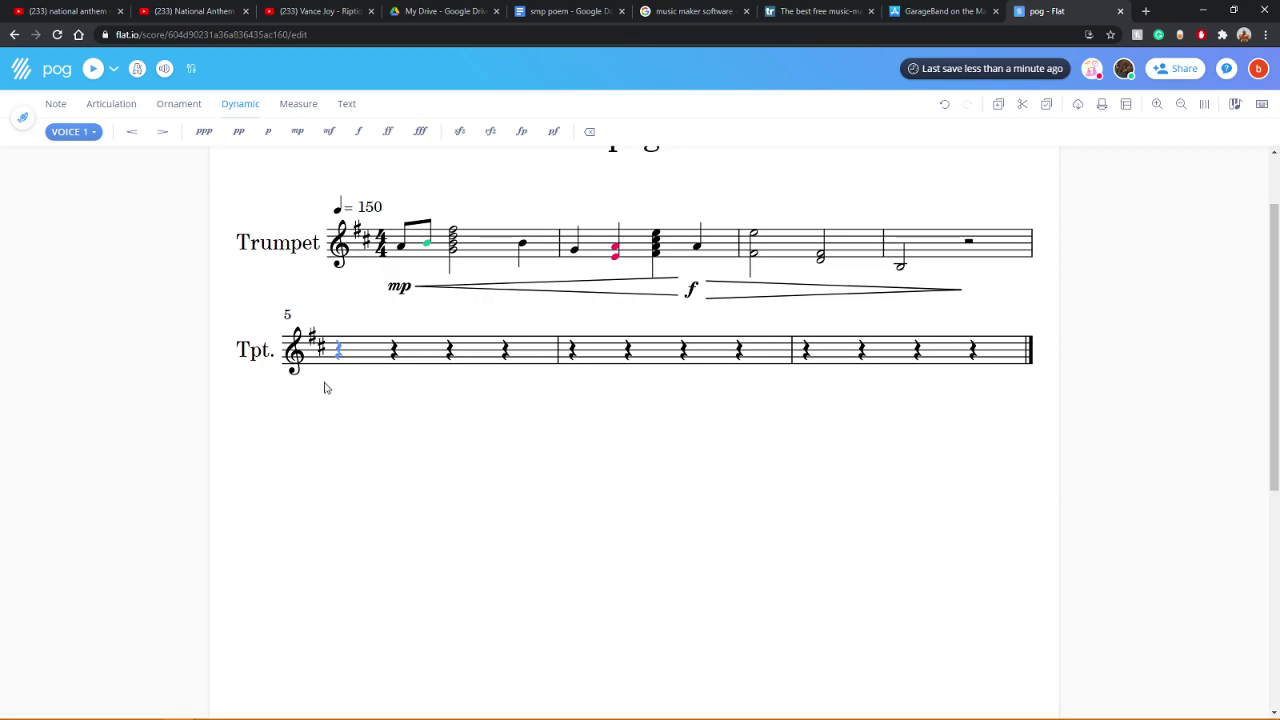
pyautogui.scroll(1, 437, 376)
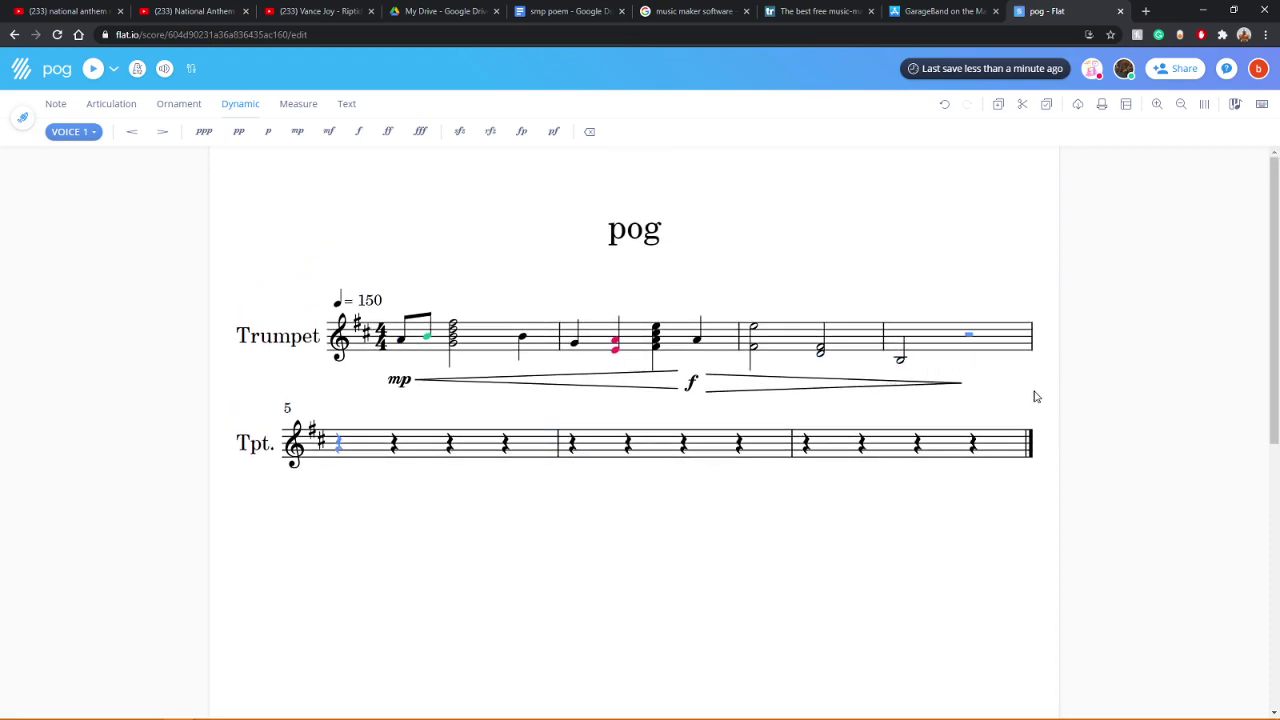
# Step: Play the trumpet-only score back from the beginning
pyautogui.click(92, 70)
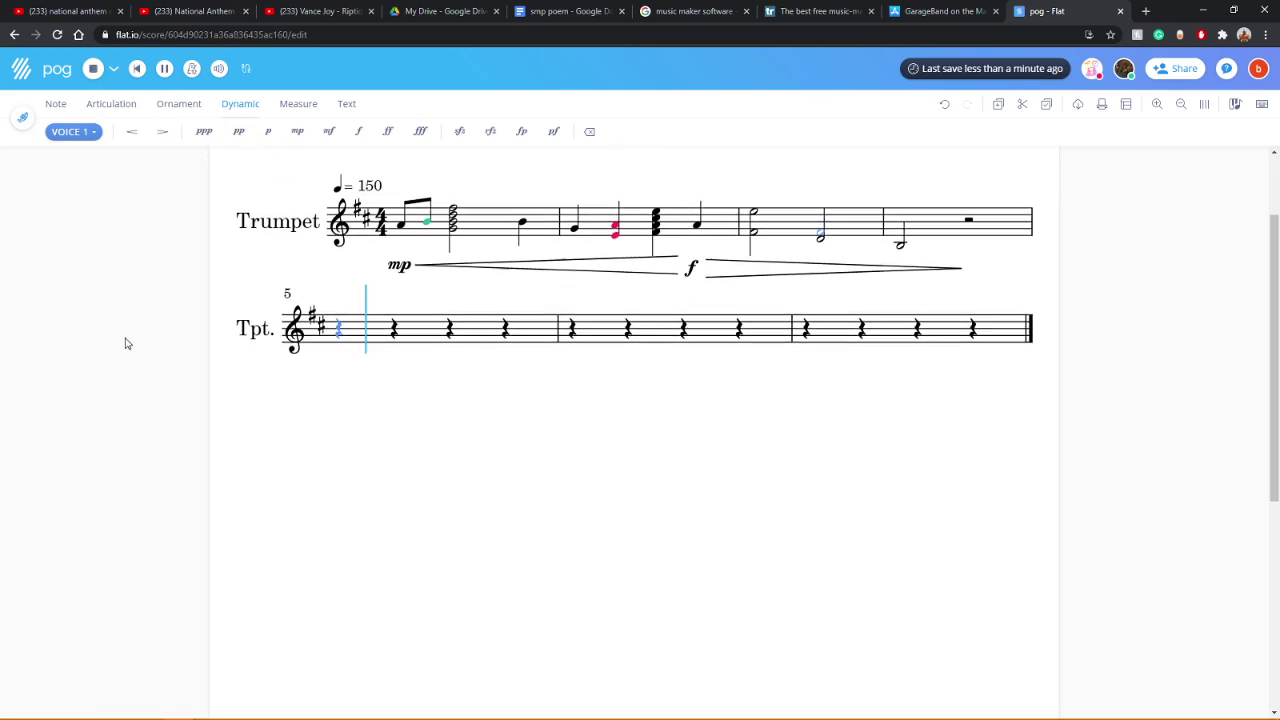
pyautogui.click(92, 68)
pyautogui.click(92, 68)
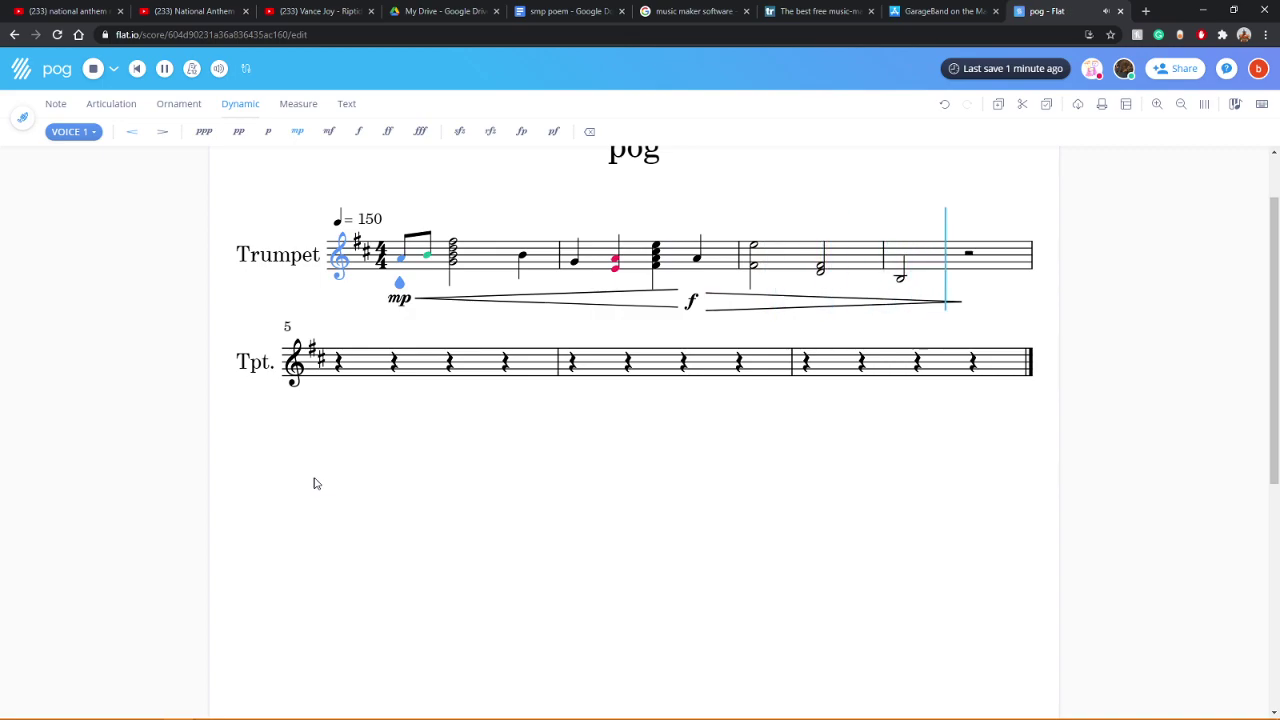
pyautogui.scroll(3, 1140, 406)
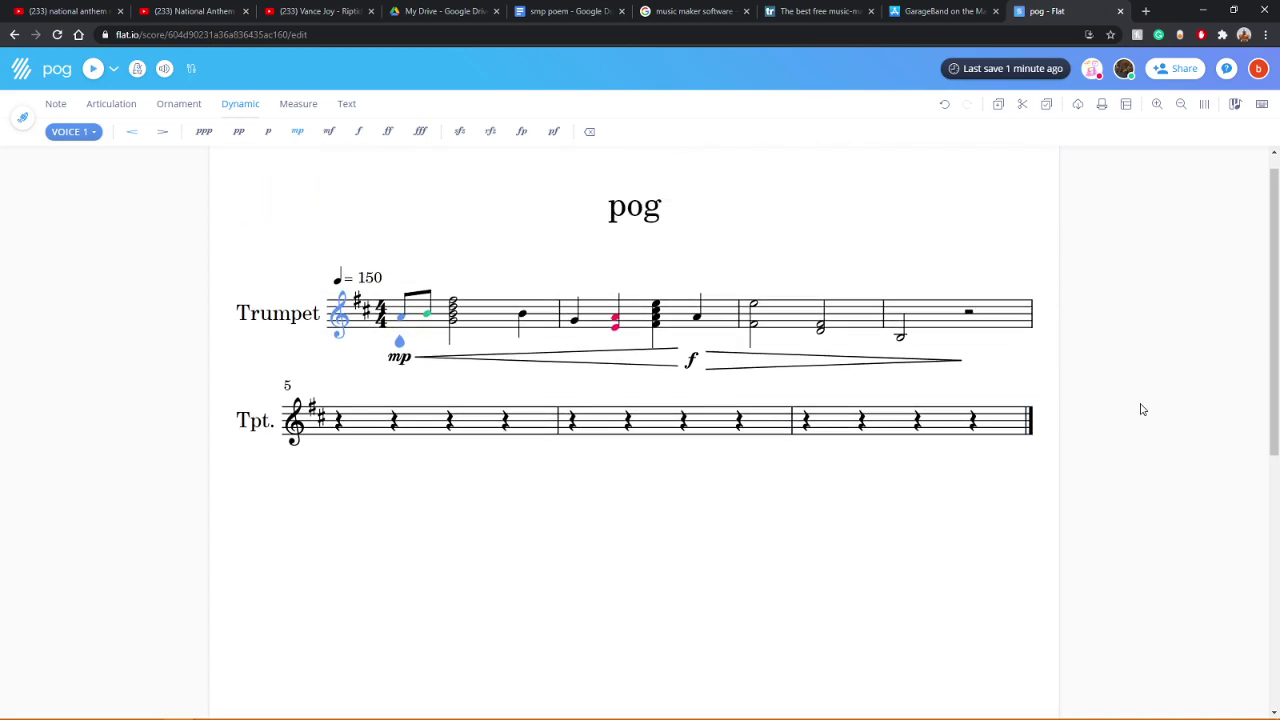
# Step: Add a low note under measure 4's opening half note, making a chord, and replay to check it
pyautogui.click(890, 309)
pyautogui.click(902, 336)
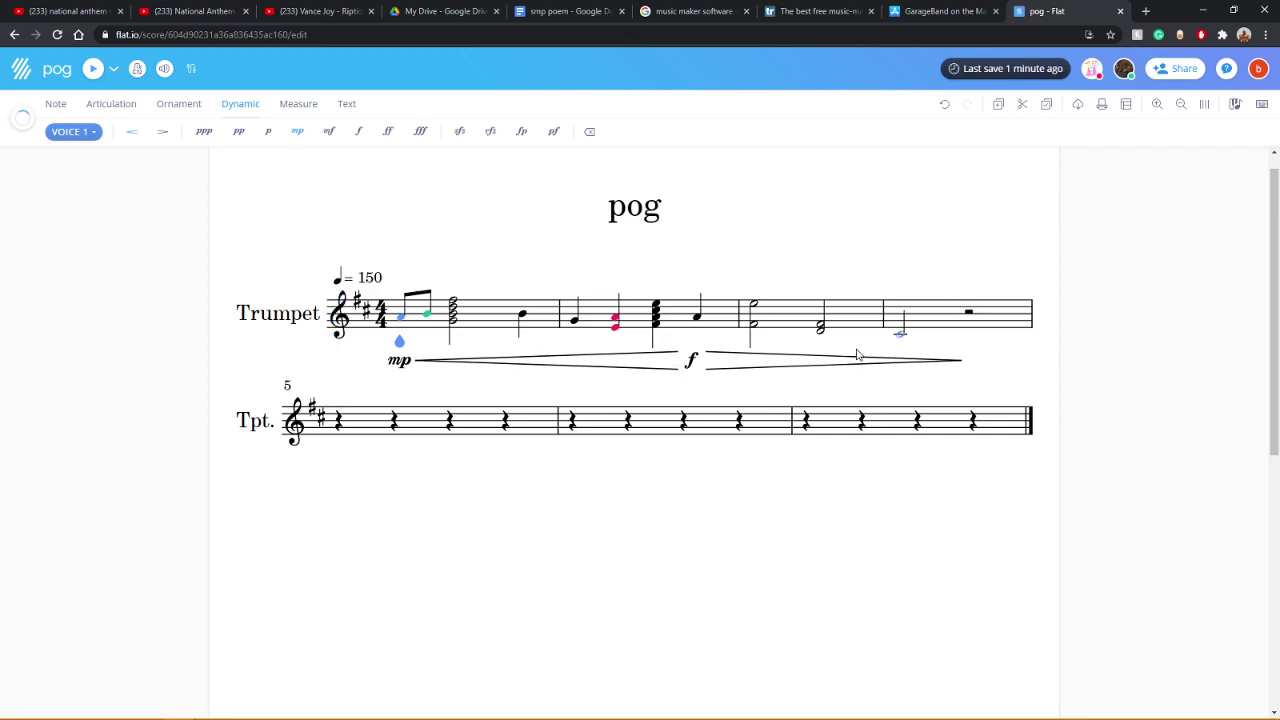
pyautogui.click(92, 70)
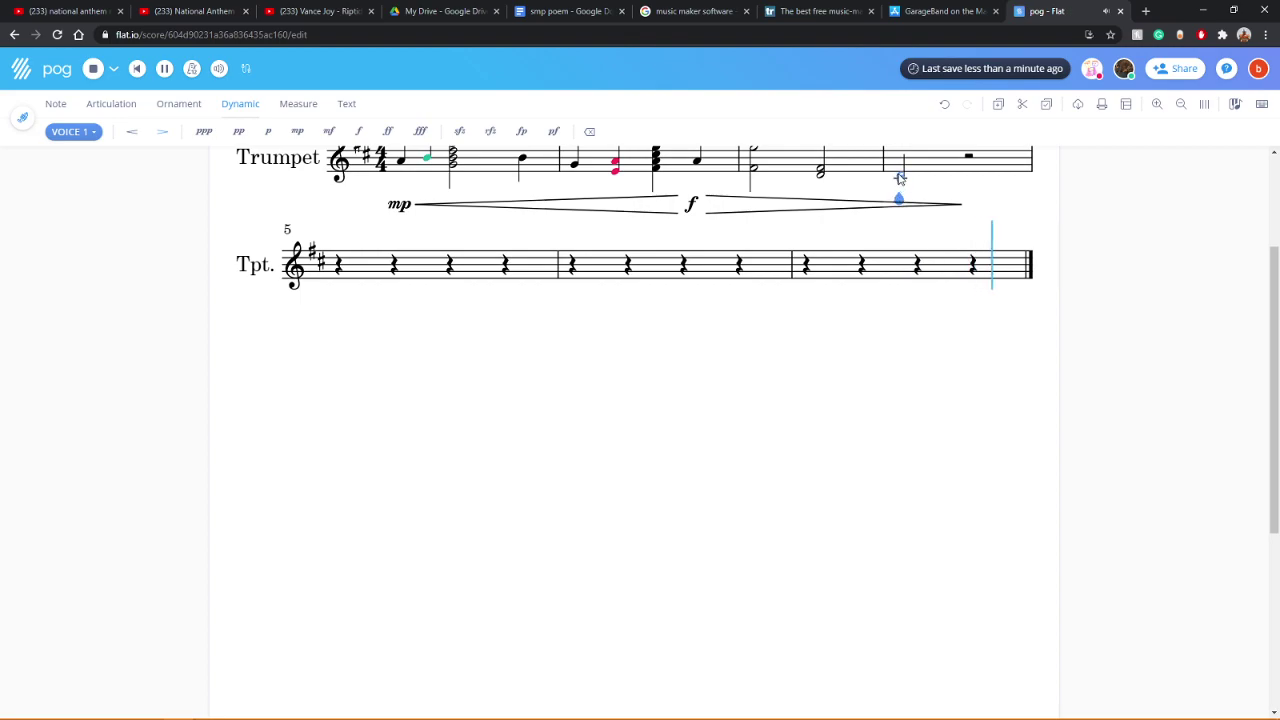
pyautogui.click(898, 178)
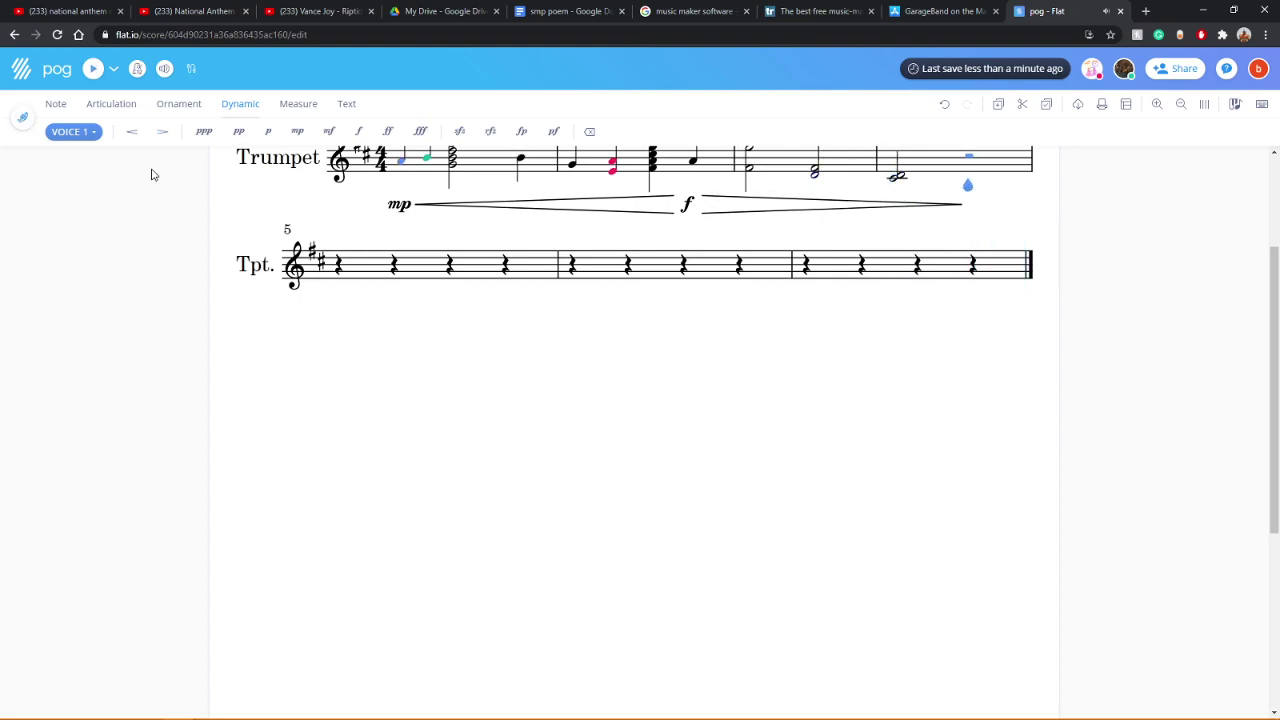
pyautogui.scroll(3, 403, 311)
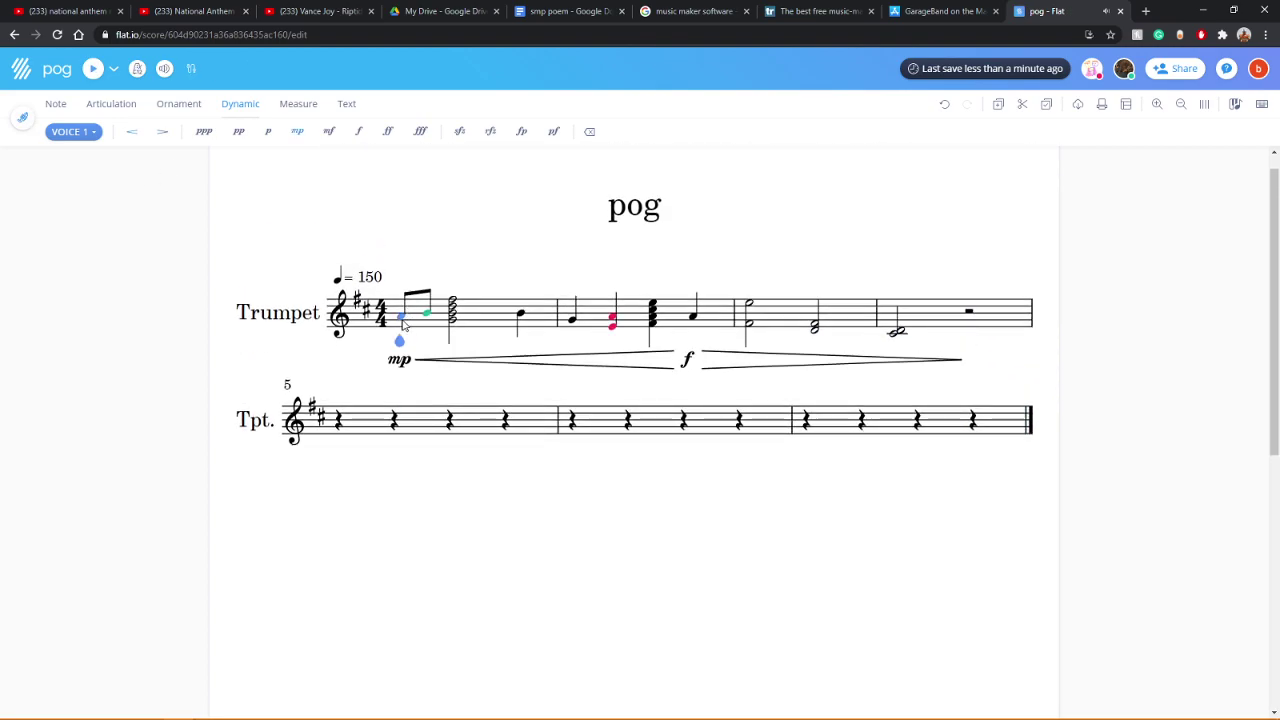
pyautogui.click(91, 69)
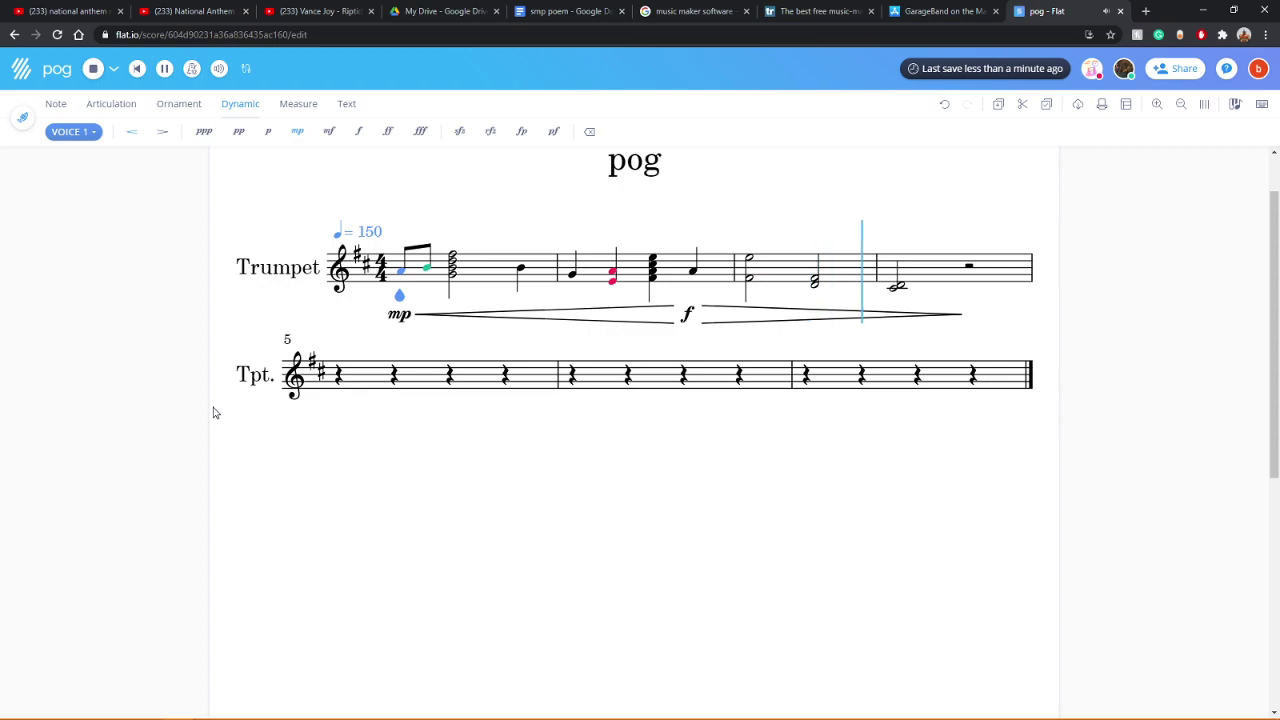
pyautogui.scroll(1, 951, 354)
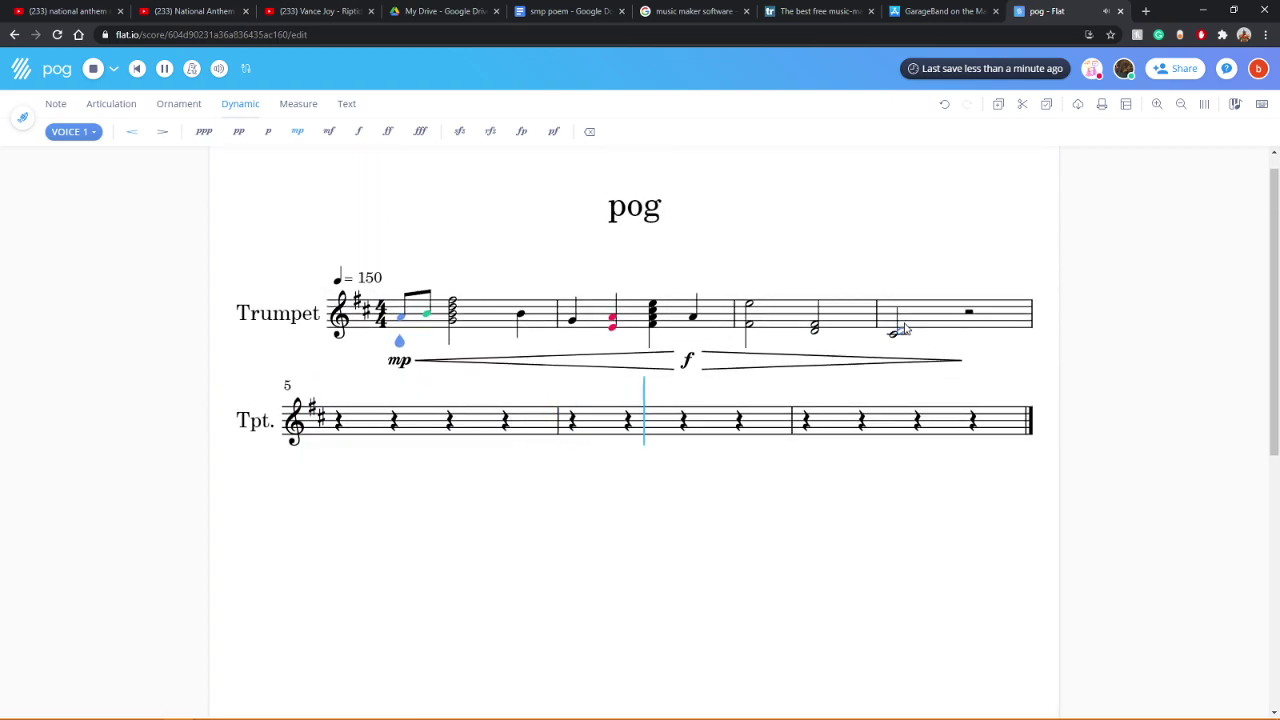
pyautogui.scroll(-2, 909, 331)
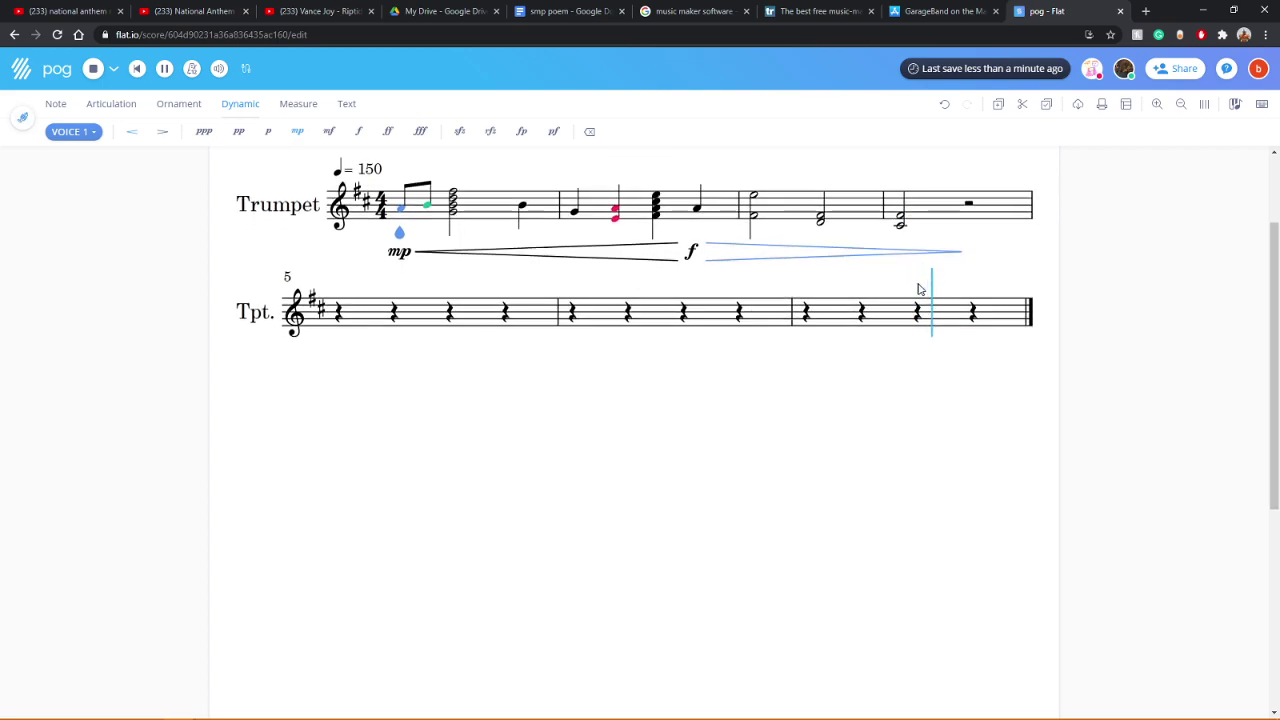
pyautogui.scroll(2, 920, 300)
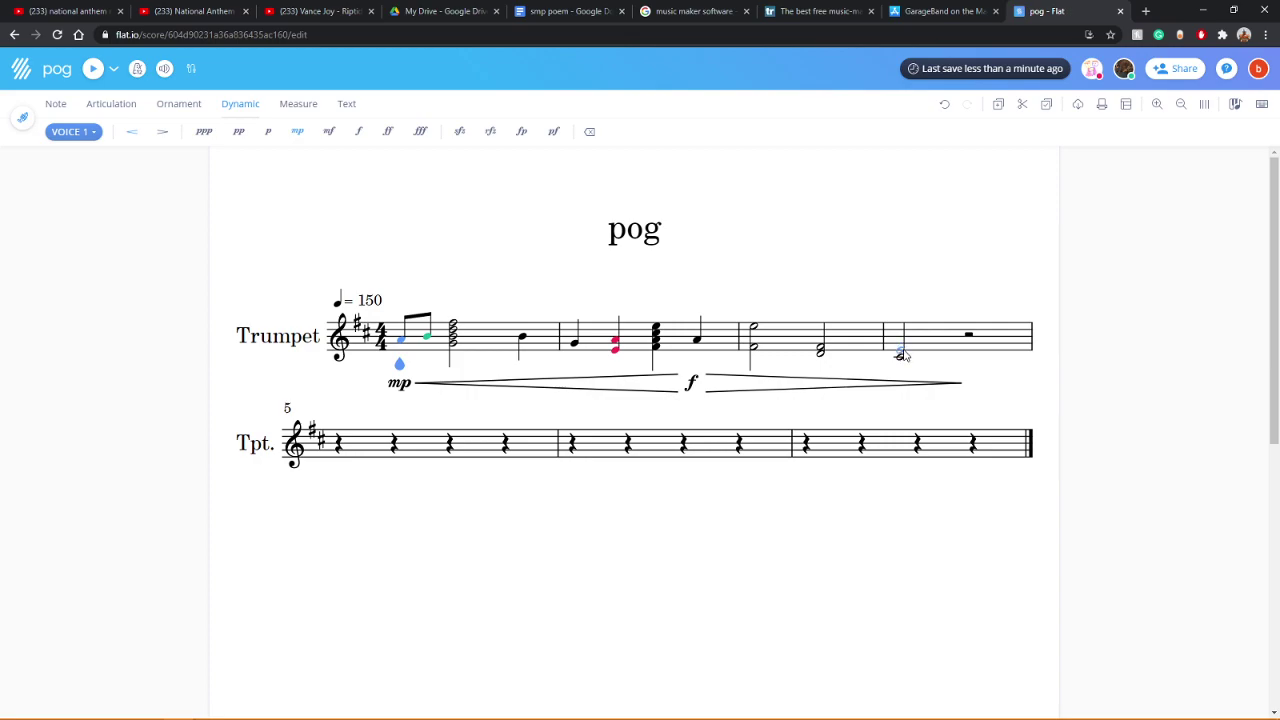
# Step: Enter a second low half note on beat 3 of trumpet measure 4
pyautogui.click(93, 69)
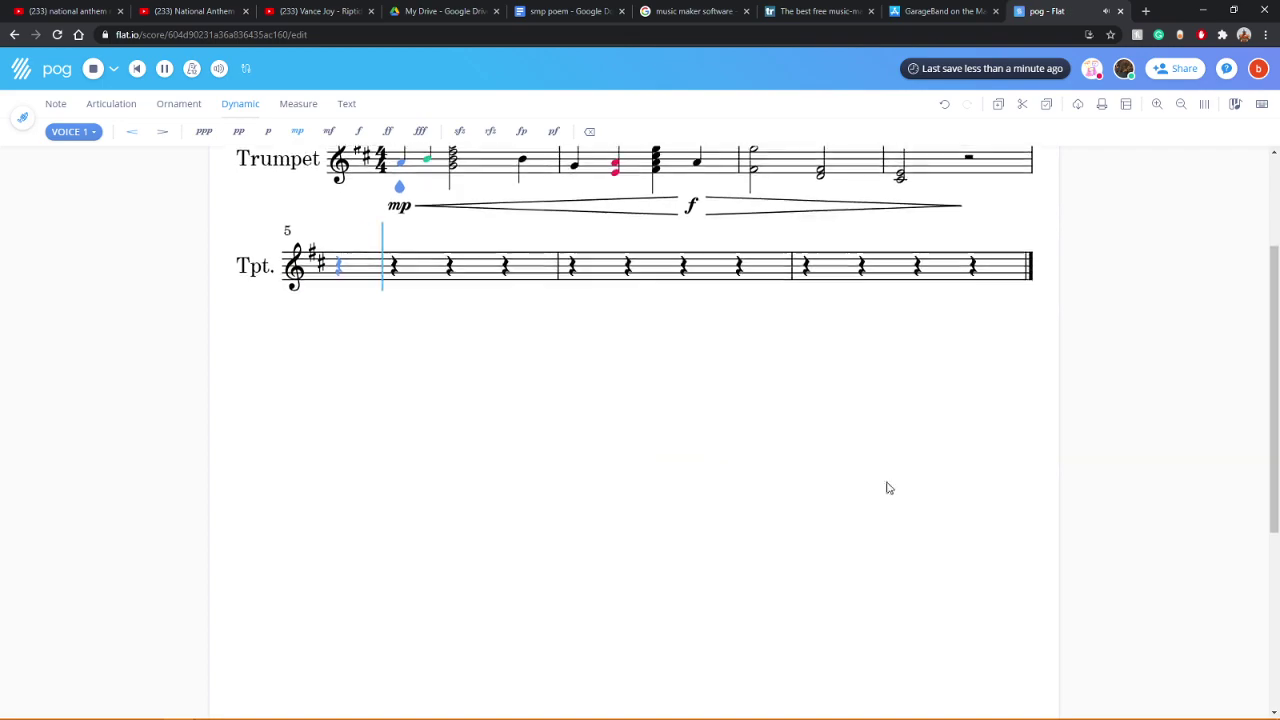
pyautogui.scroll(2, 940, 490)
pyautogui.click(970, 330)
pyautogui.scroll(-1, 970, 335)
pyautogui.scroll(2, 985, 340)
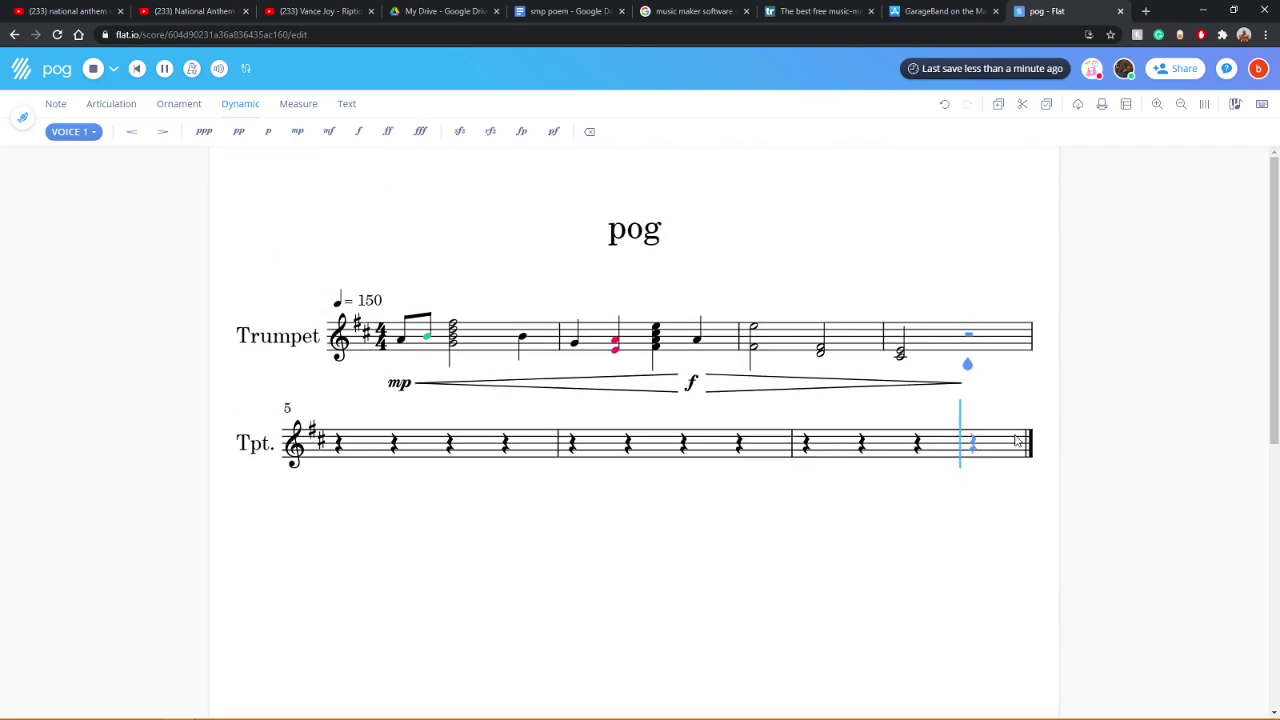
pyautogui.click(970, 360)
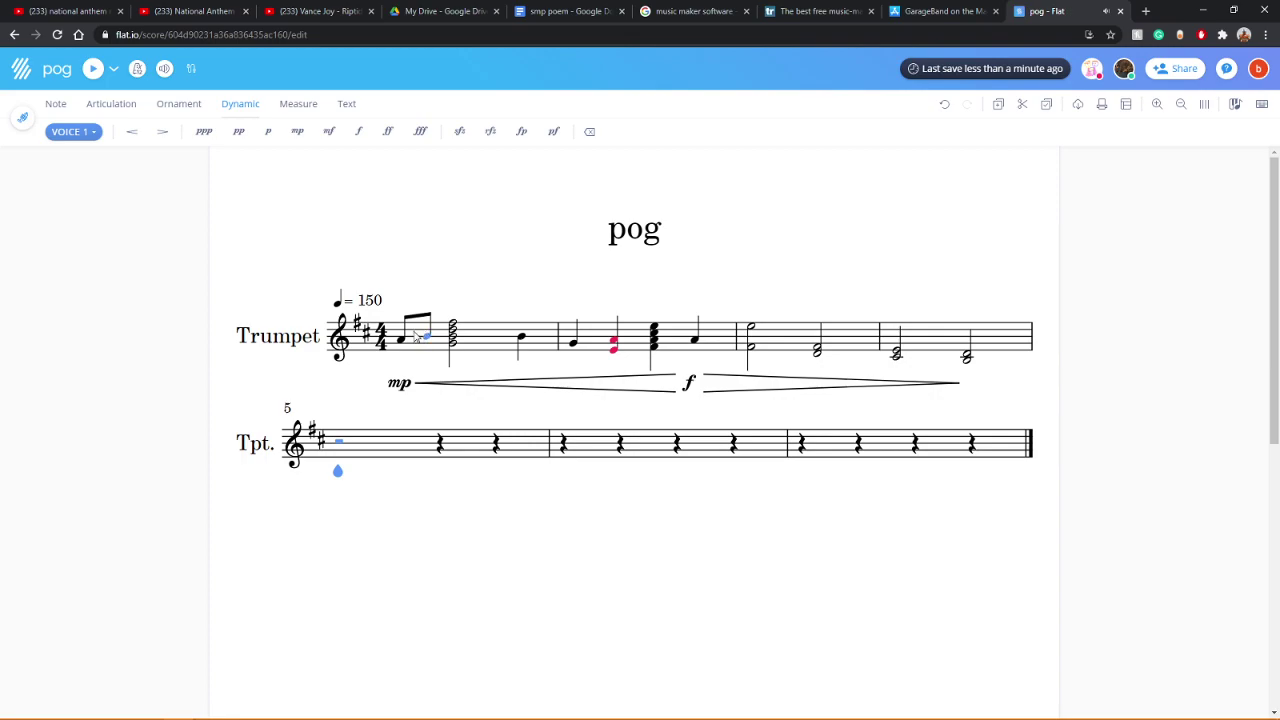
# Step: Check the Instruments document settings, then undo an extra note stacked on measure 4's last half note
pyautogui.click(262, 450)
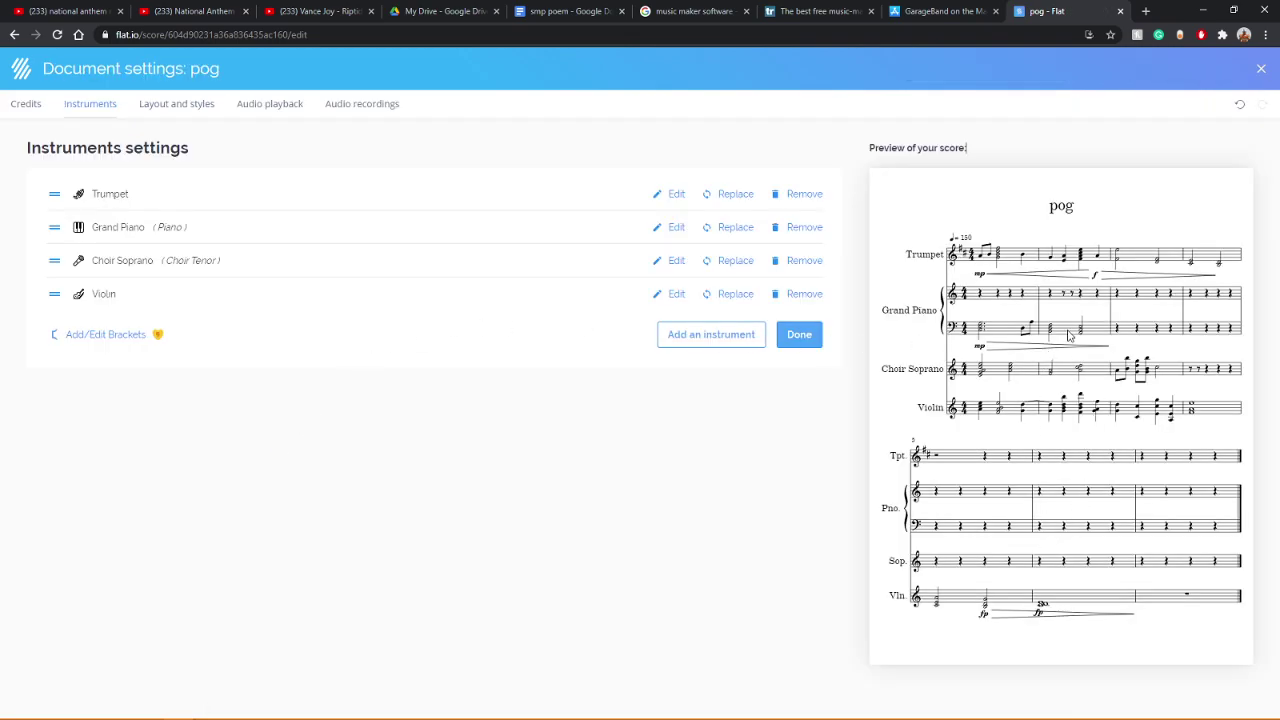
pyautogui.click(799, 338)
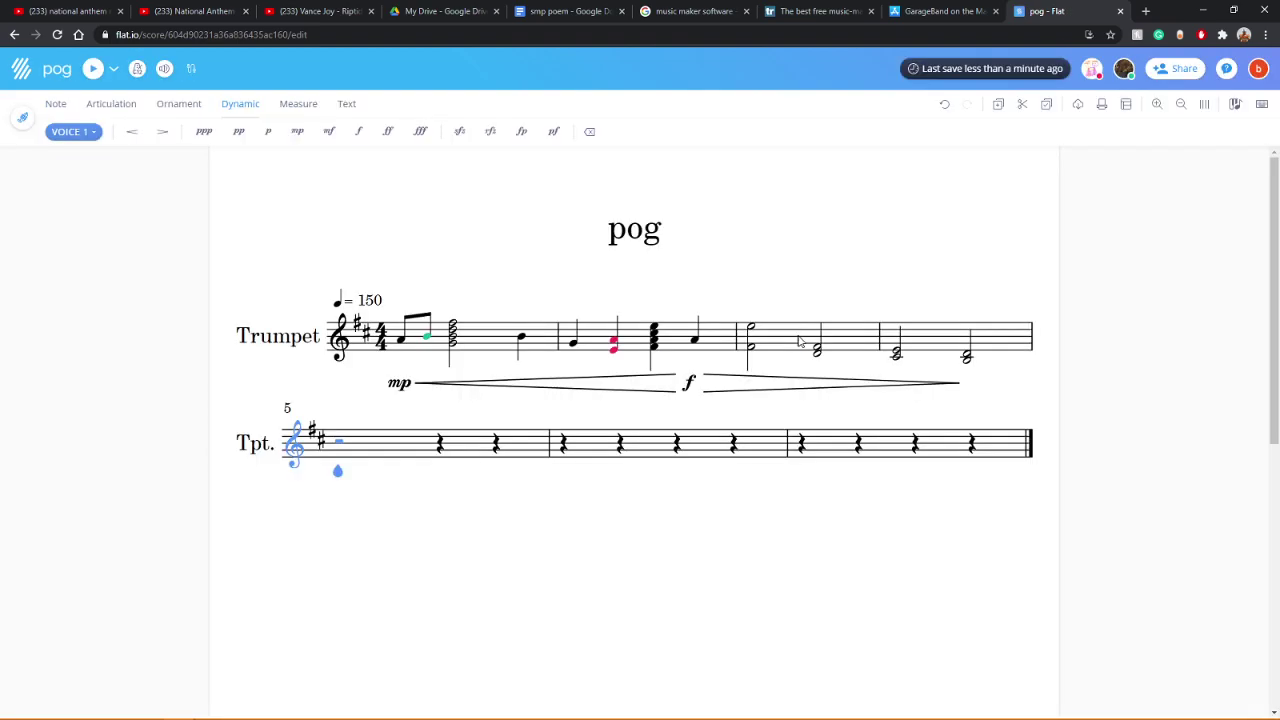
pyautogui.click(404, 343)
pyautogui.click(967, 358)
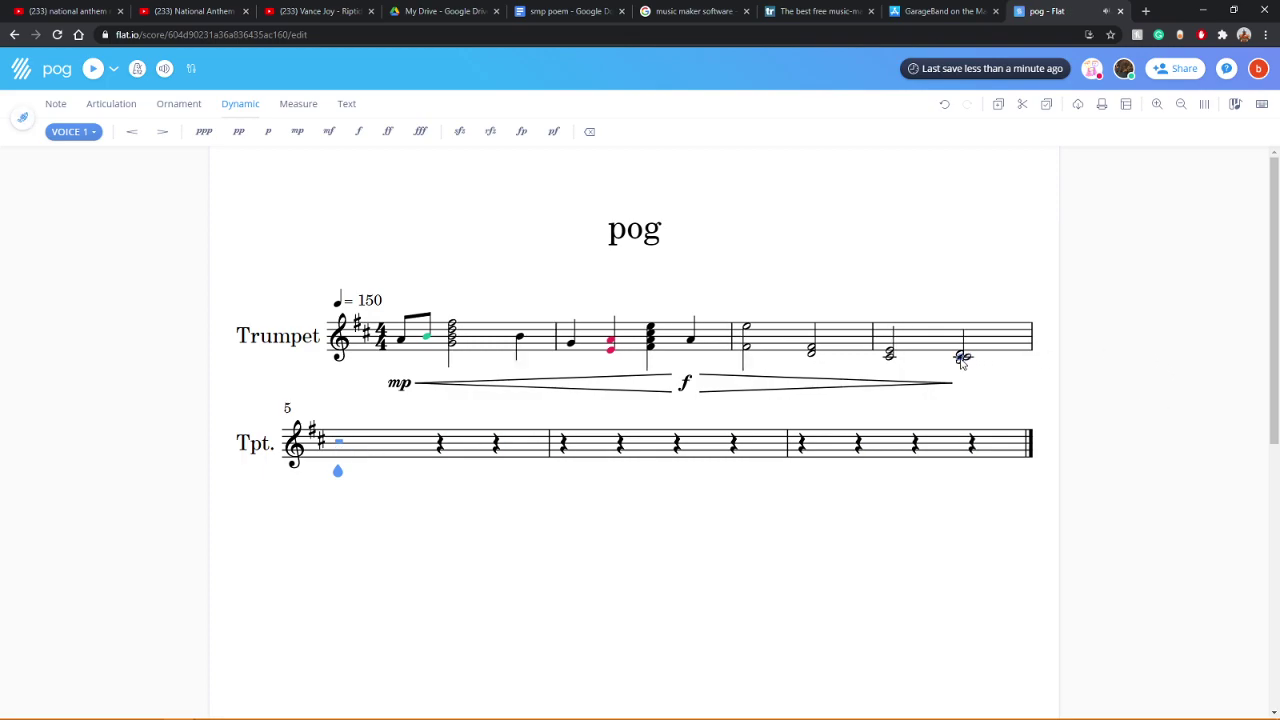
pyautogui.click(944, 104)
pyautogui.scroll(-2, 929, 106)
# Step: Try making the last trumpet note of measure 4 a whole note, then undo it
pyautogui.click(424, 265)
pyautogui.scroll(2, 424, 270)
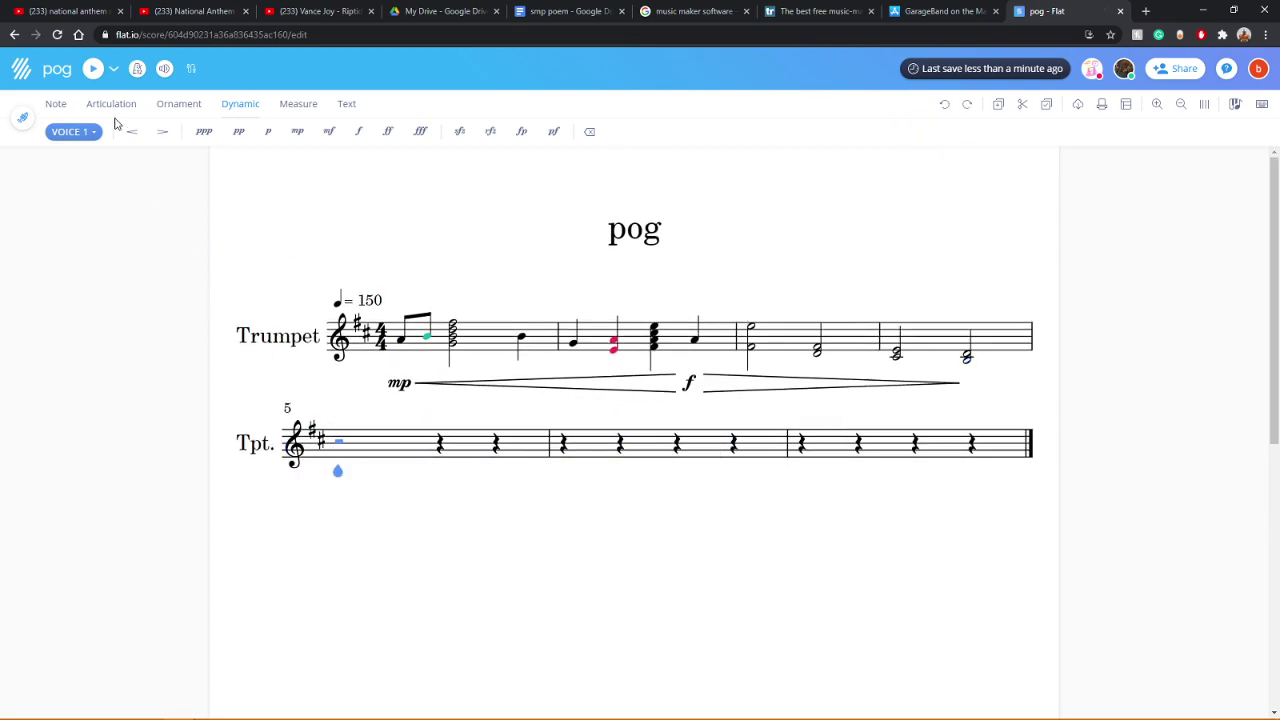
pyautogui.click(56, 106)
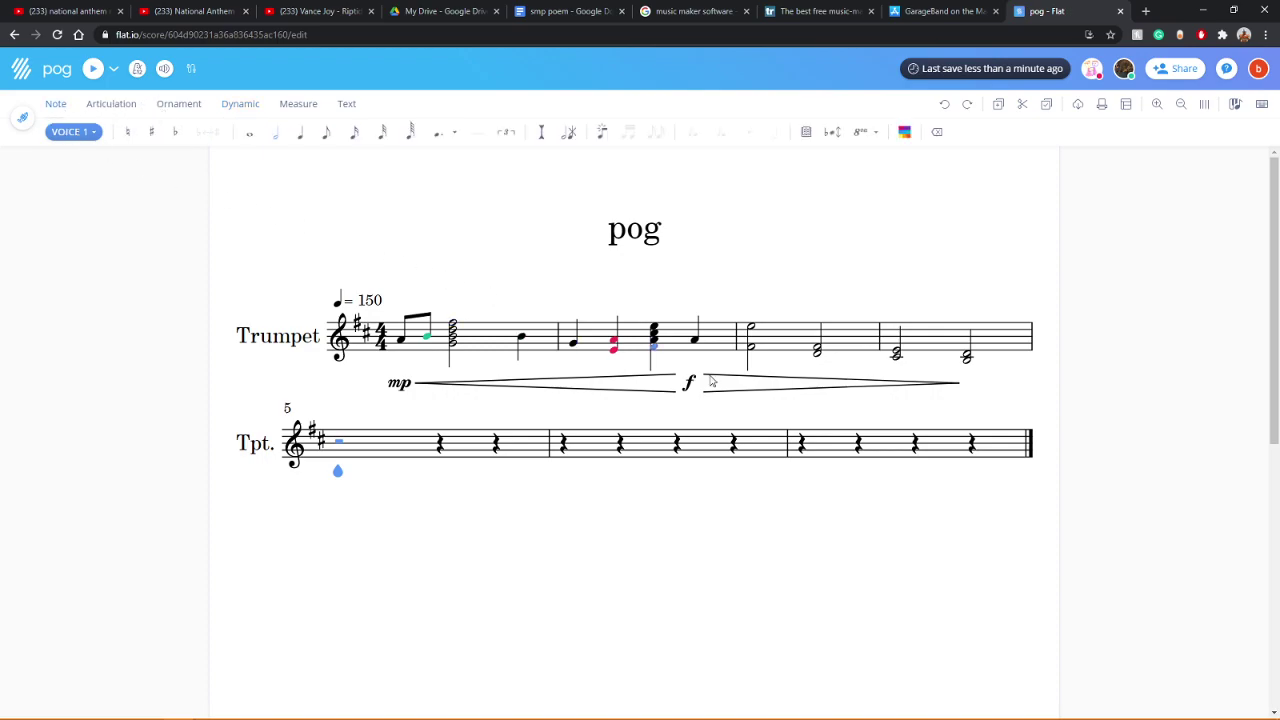
pyautogui.click(966, 364)
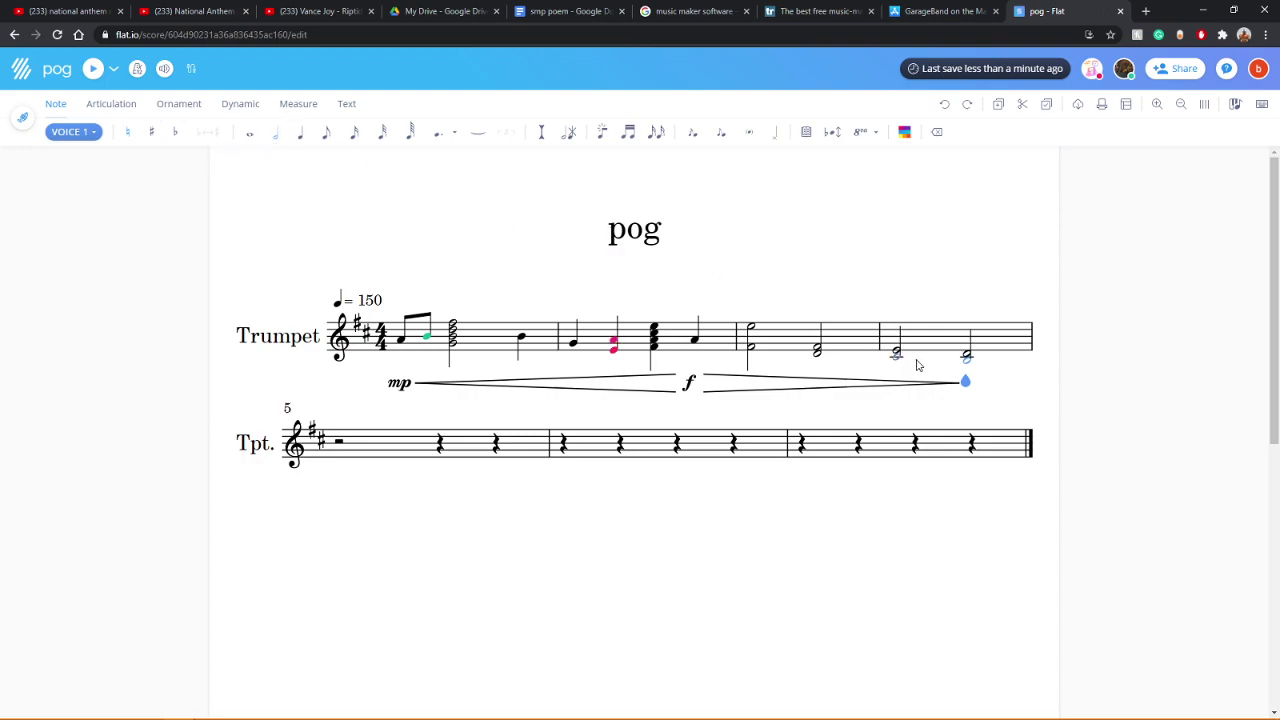
pyautogui.click(249, 134)
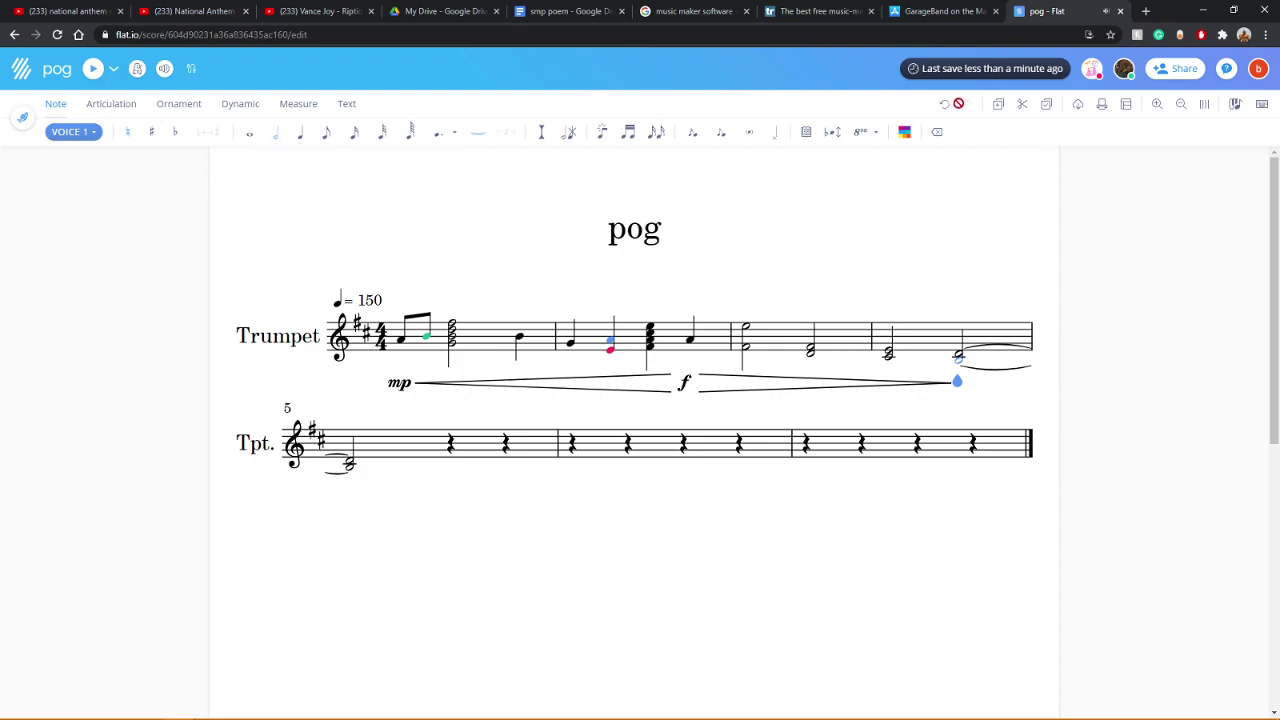
pyautogui.click(940, 105)
pyautogui.click(940, 105)
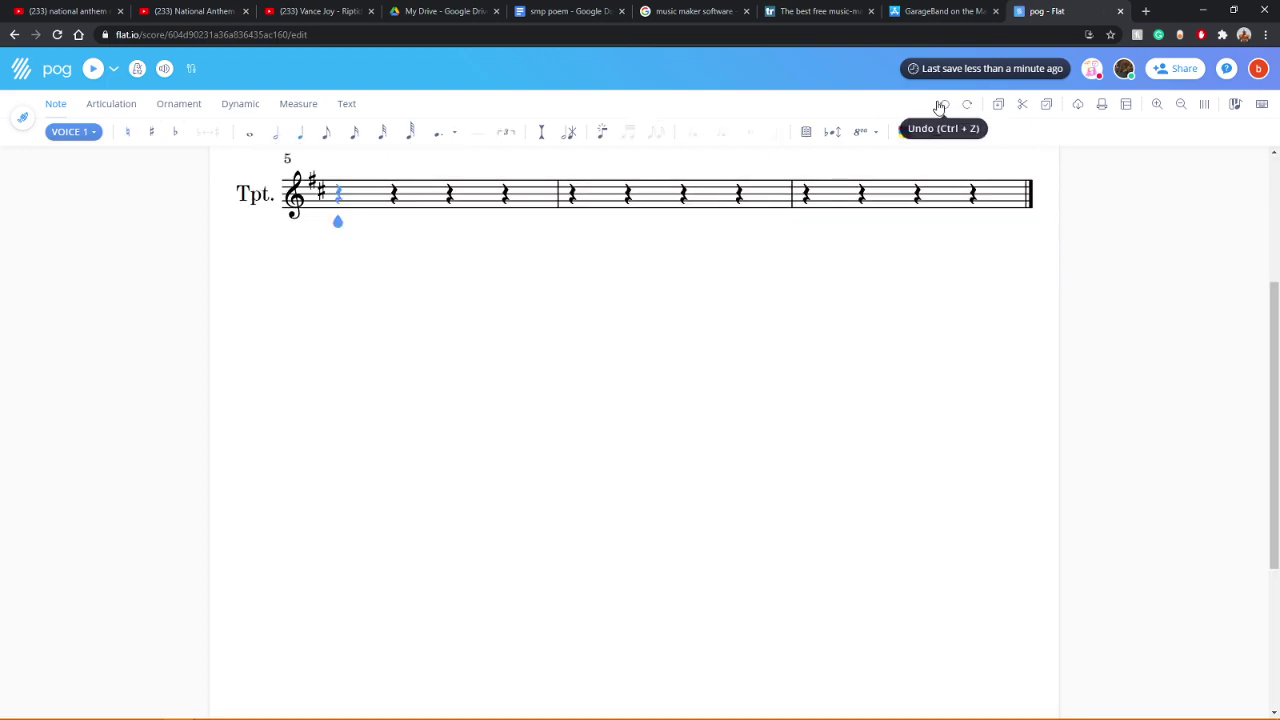
pyautogui.scroll(3, 953, 380)
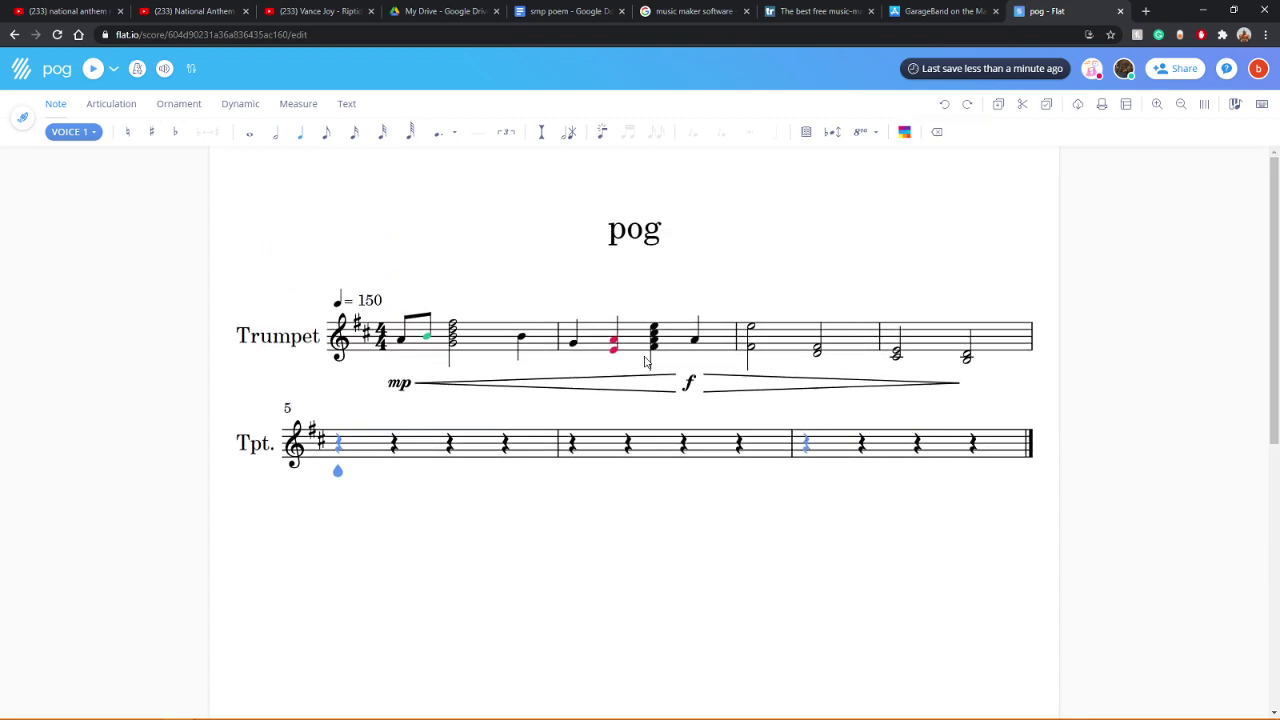
# Step: Play the trumpet line from the first eighth note of bar 1
pyautogui.click(400, 342)
pyautogui.click(94, 69)
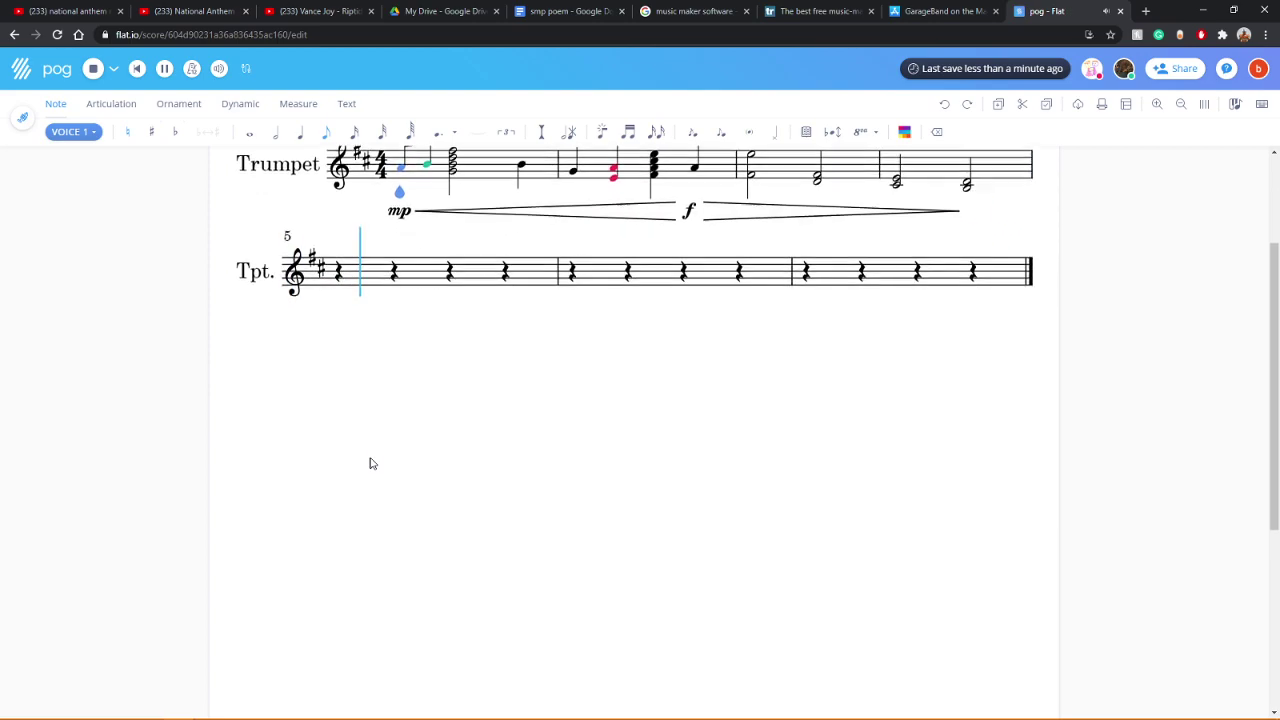
pyautogui.scroll(3, 988, 461)
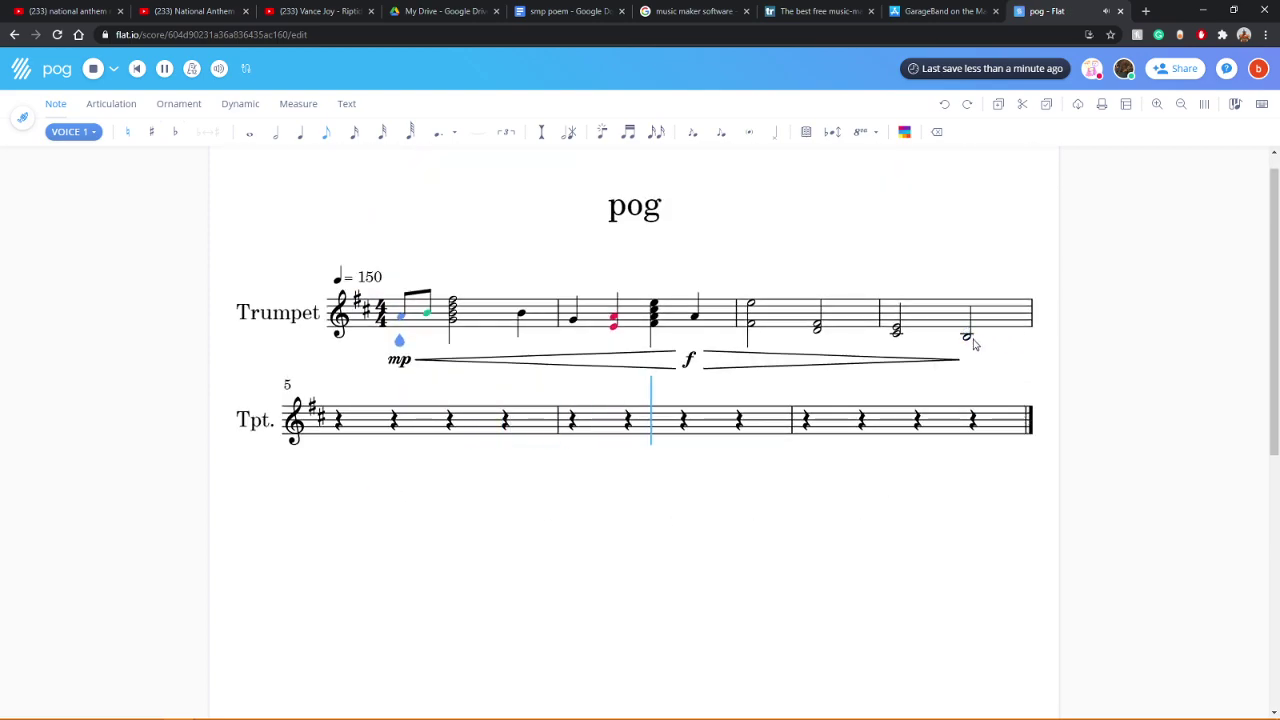
pyautogui.scroll(-2, 968, 330)
pyautogui.scroll(2, 1000, 340)
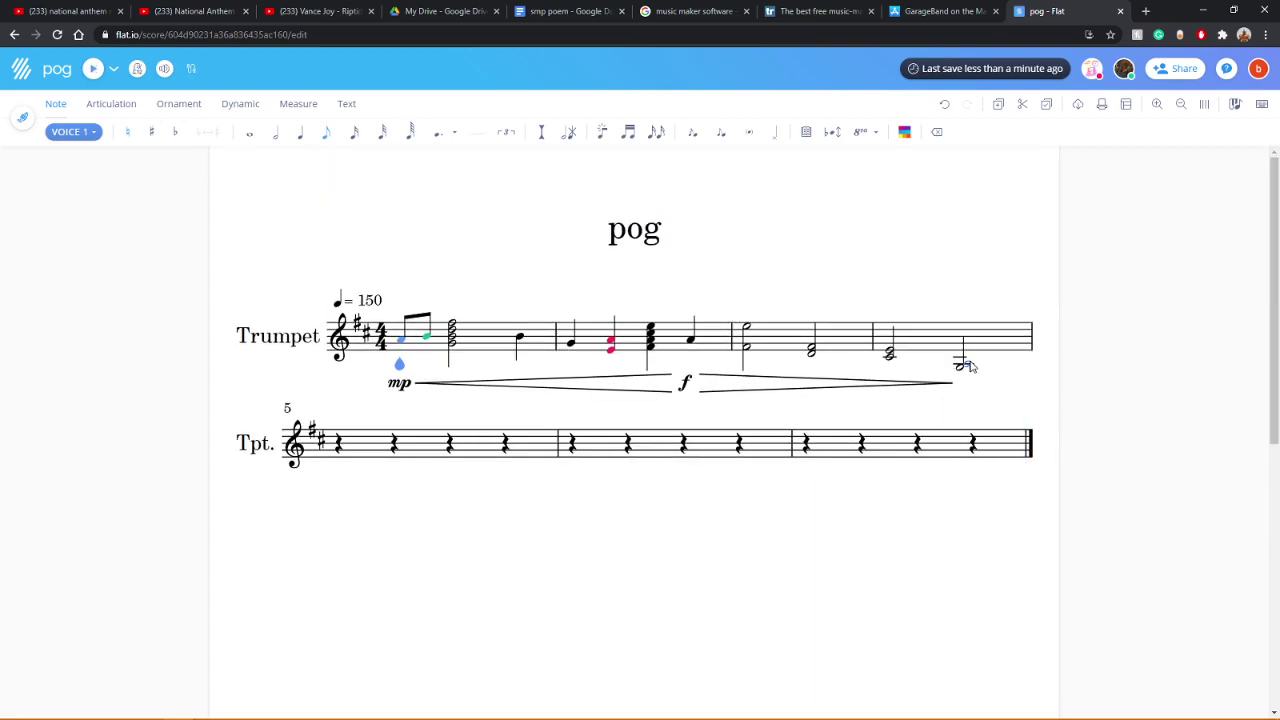
# Step: Turn measure 4's last half note into a chord and listen to it
pyautogui.click(968, 366)
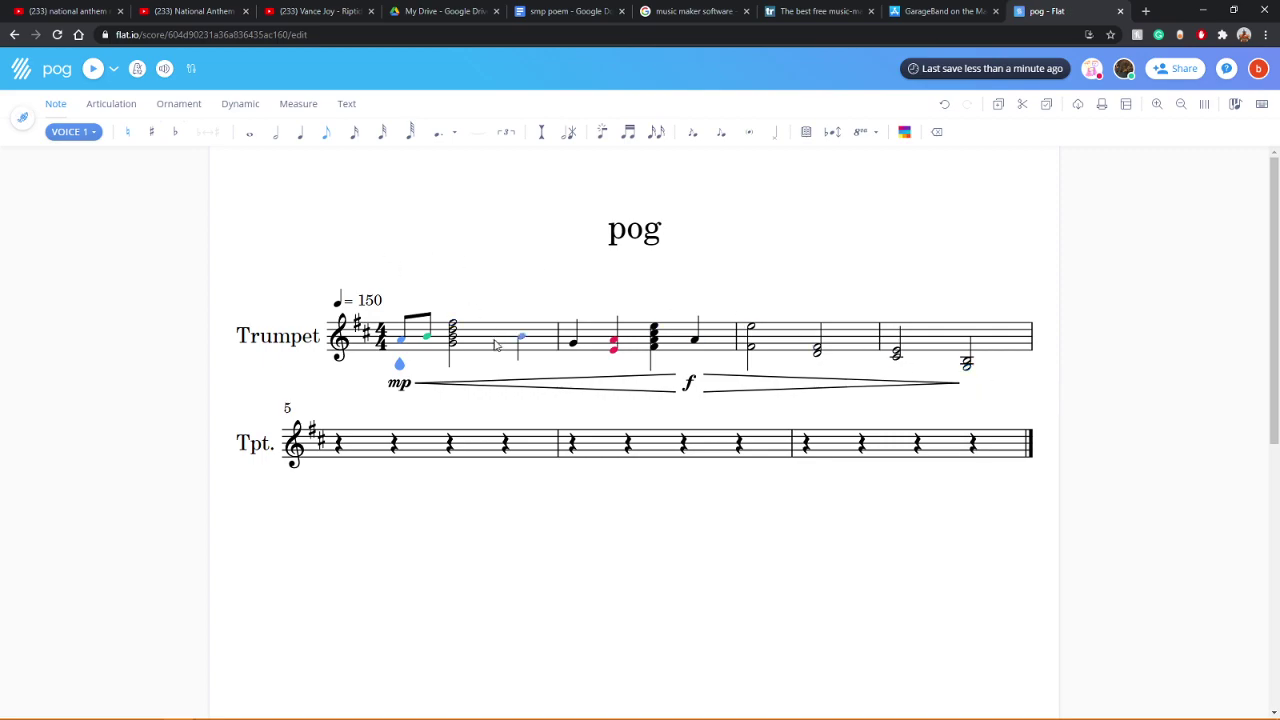
pyautogui.click(94, 70)
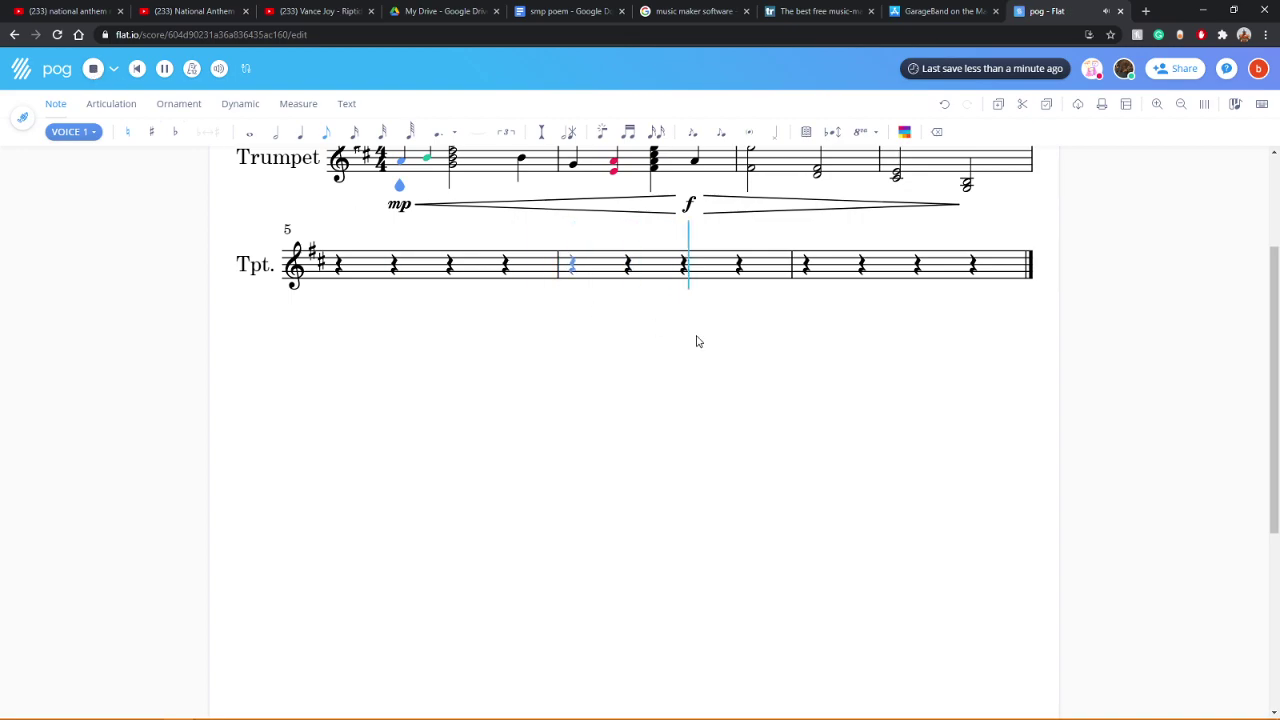
pyautogui.scroll(2, 651, 329)
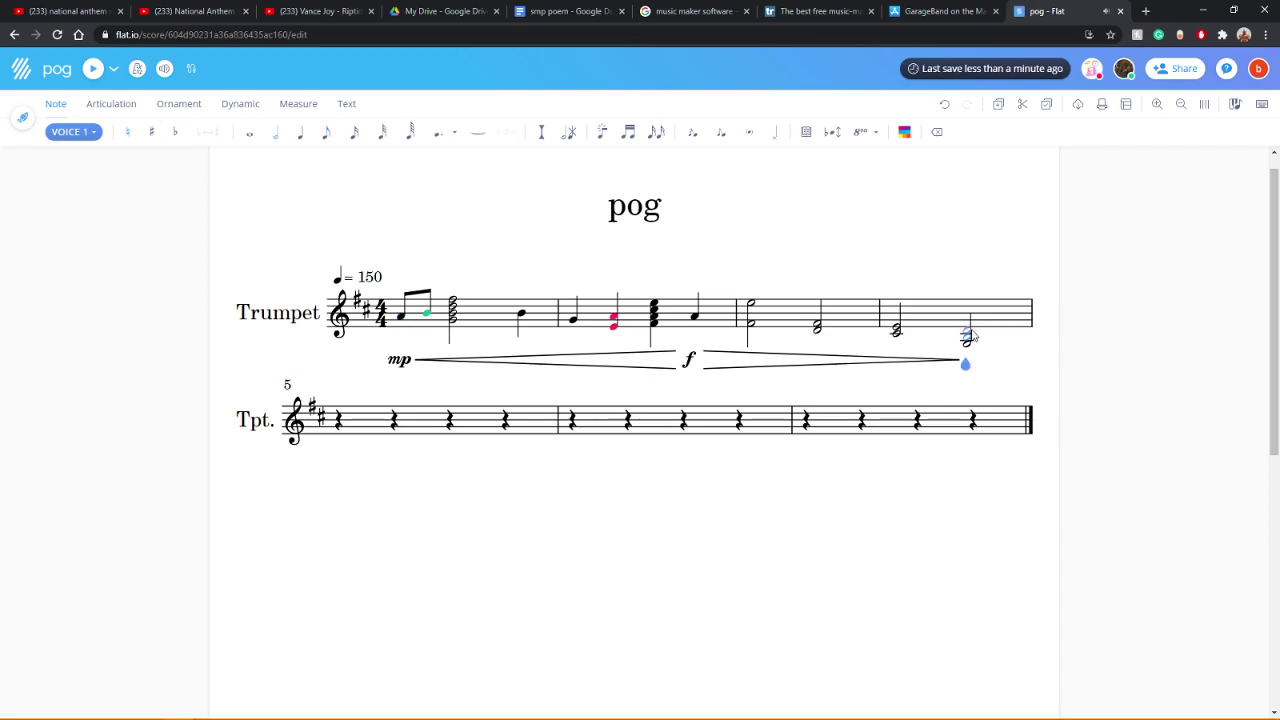
# Step: Delete the top note of measure 4's last chord and replay from measure 1
pyautogui.press('Right')
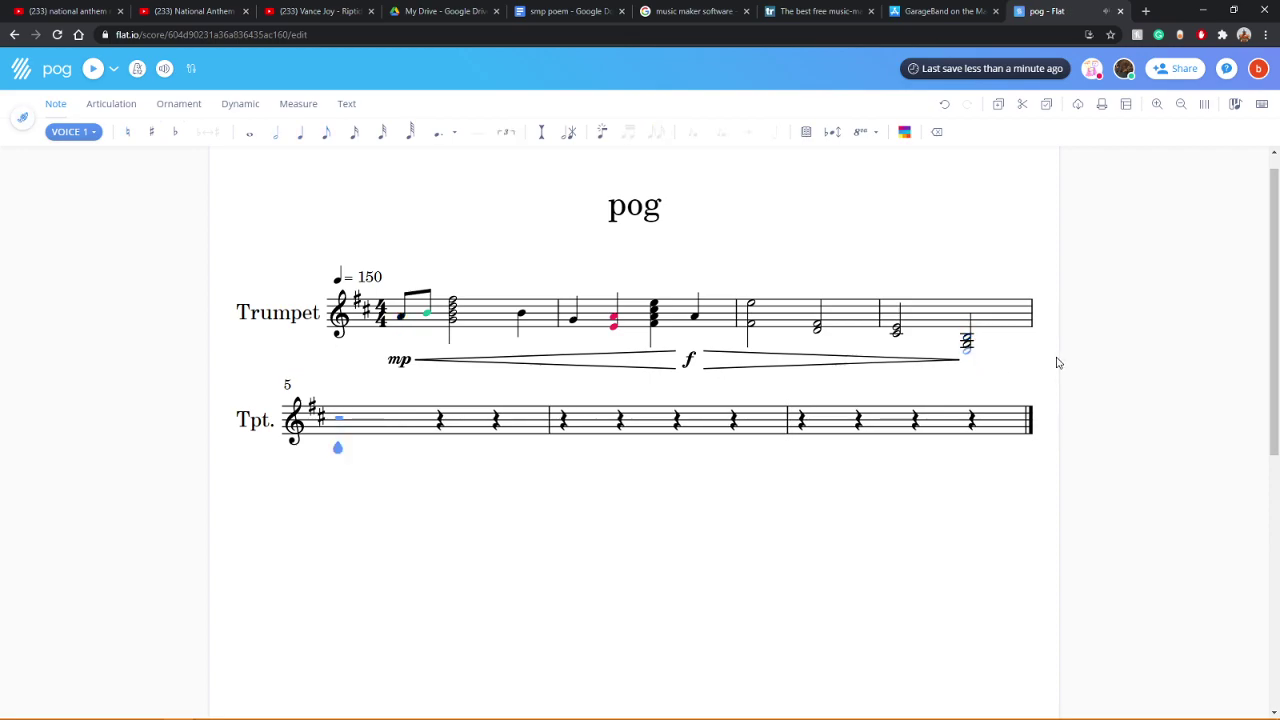
pyautogui.press('Left')
pyautogui.click(936, 131)
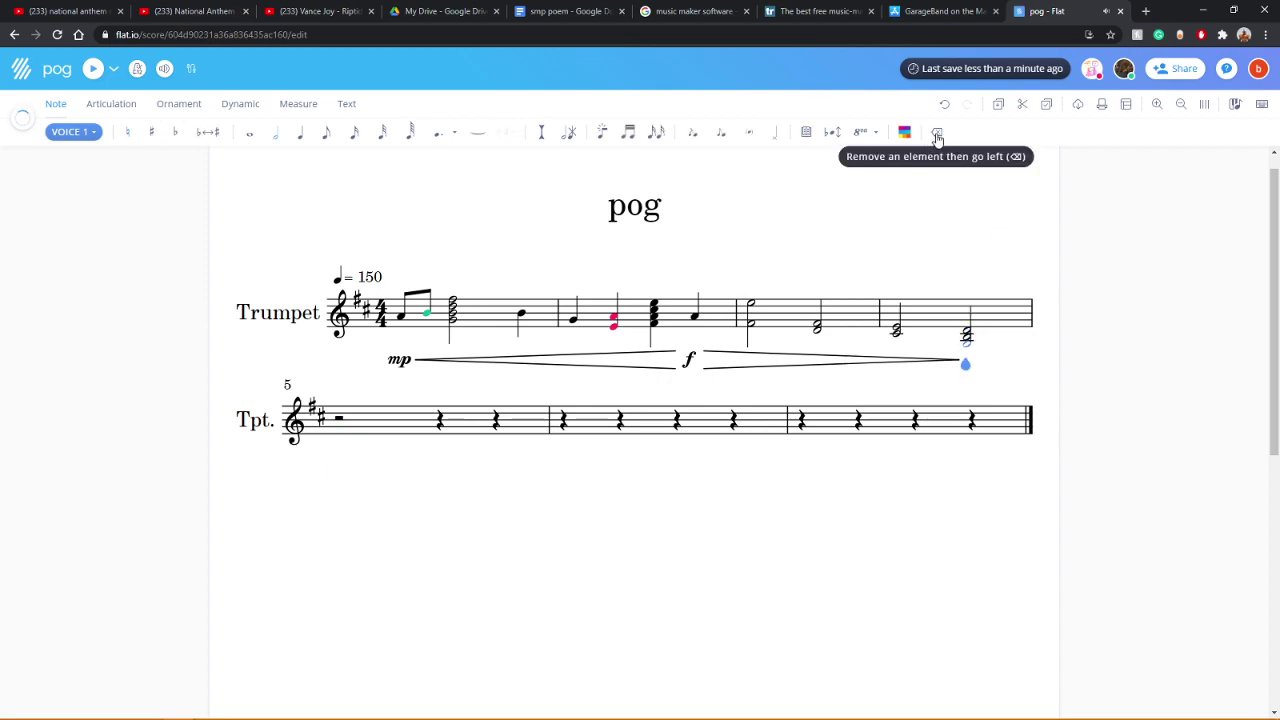
pyautogui.click(399, 316)
pyautogui.click(91, 69)
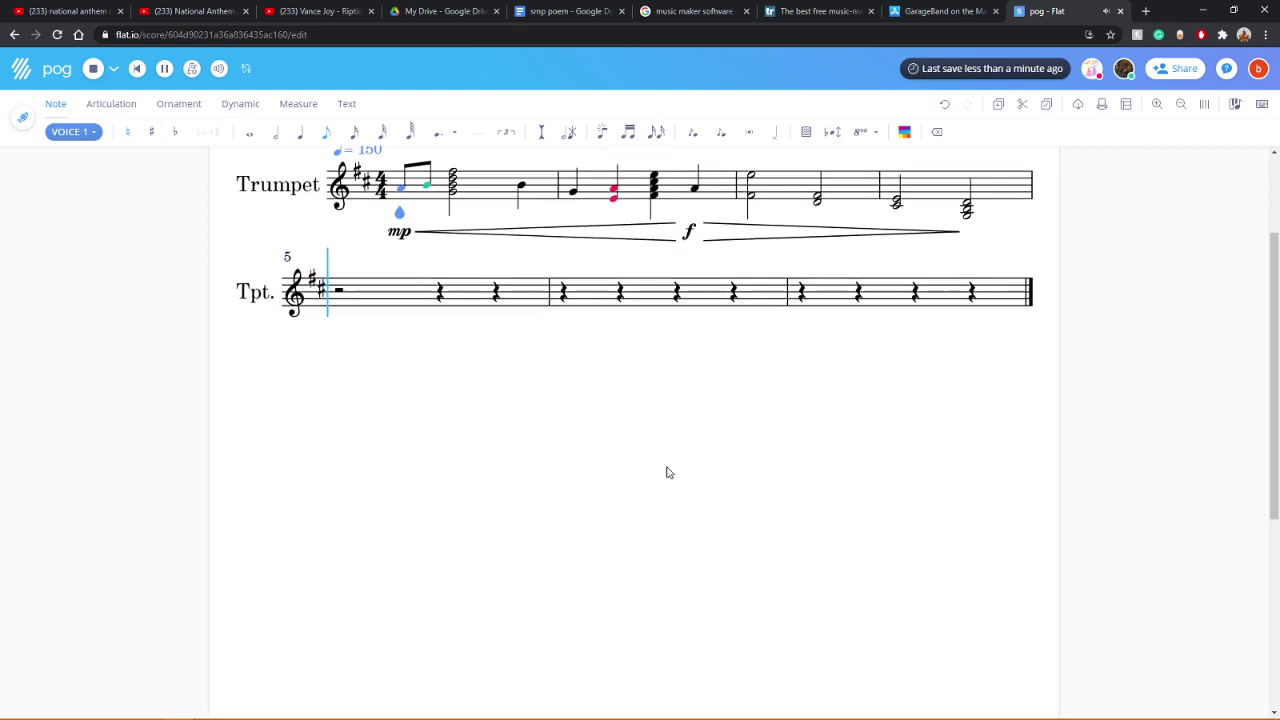
pyautogui.scroll(2, 669, 472)
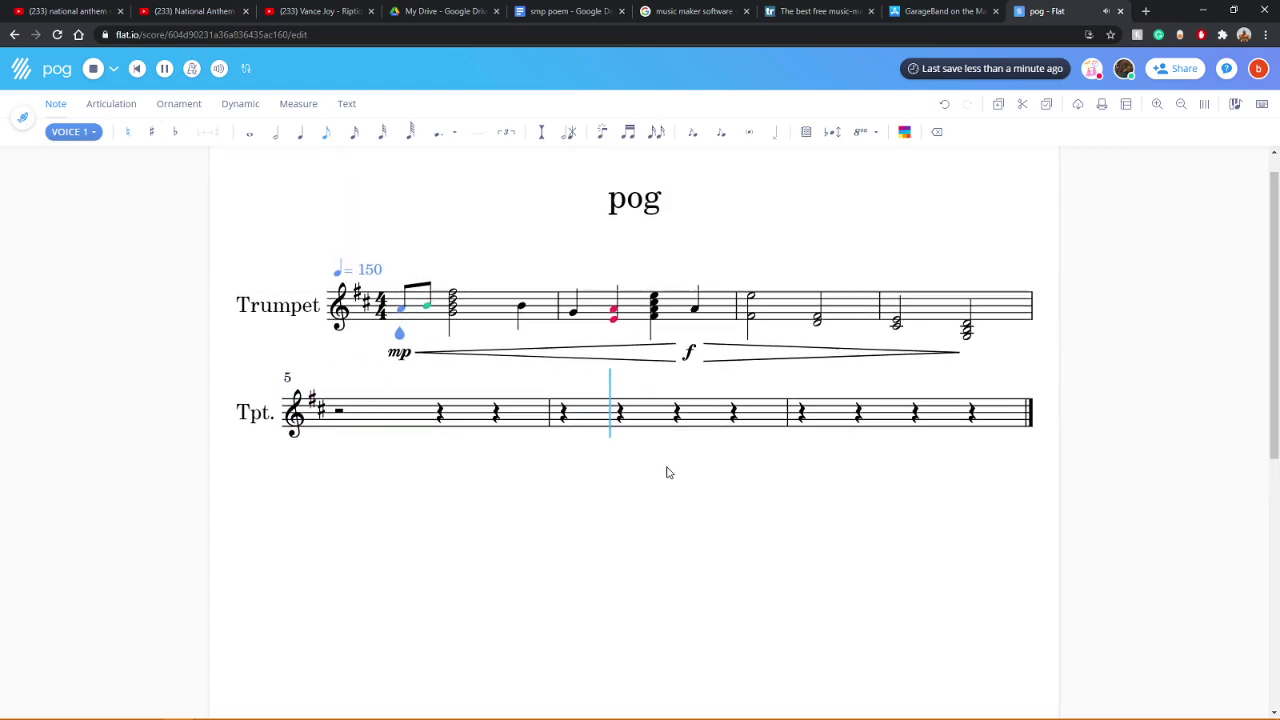
# Step: Replay the trumpet starting from the last note of the first system
pyautogui.click(968, 338)
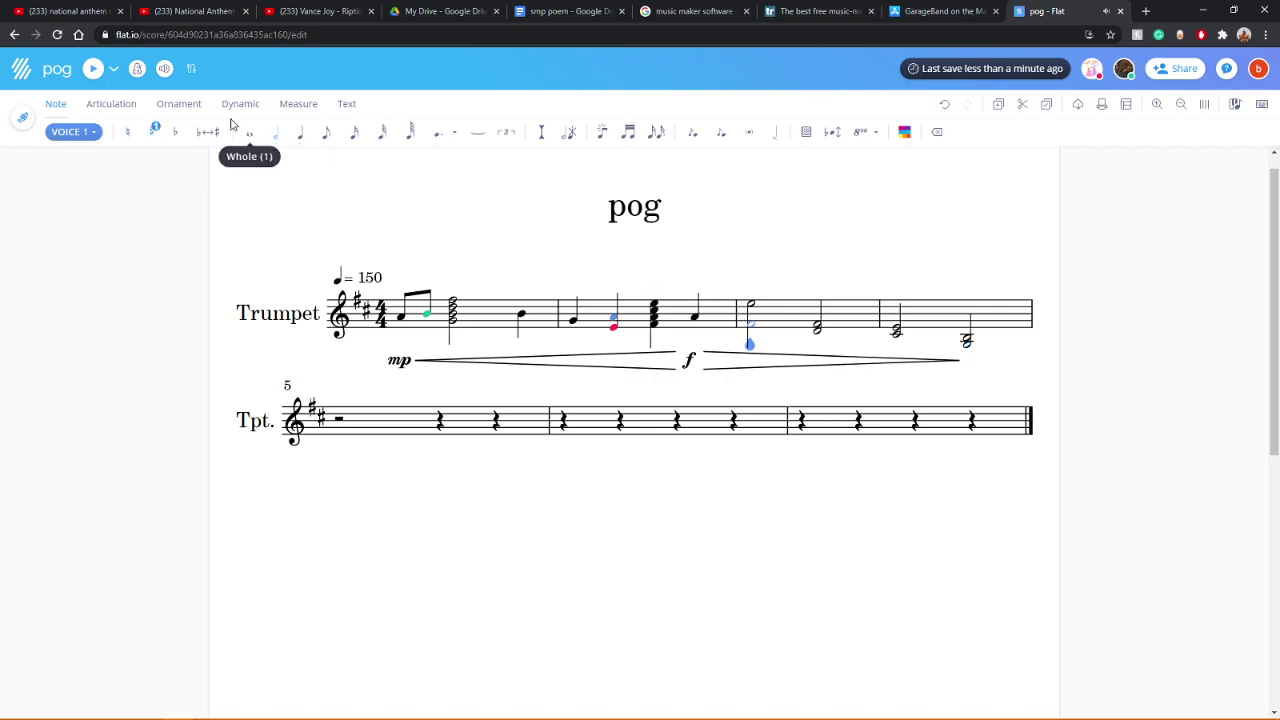
pyautogui.click(93, 68)
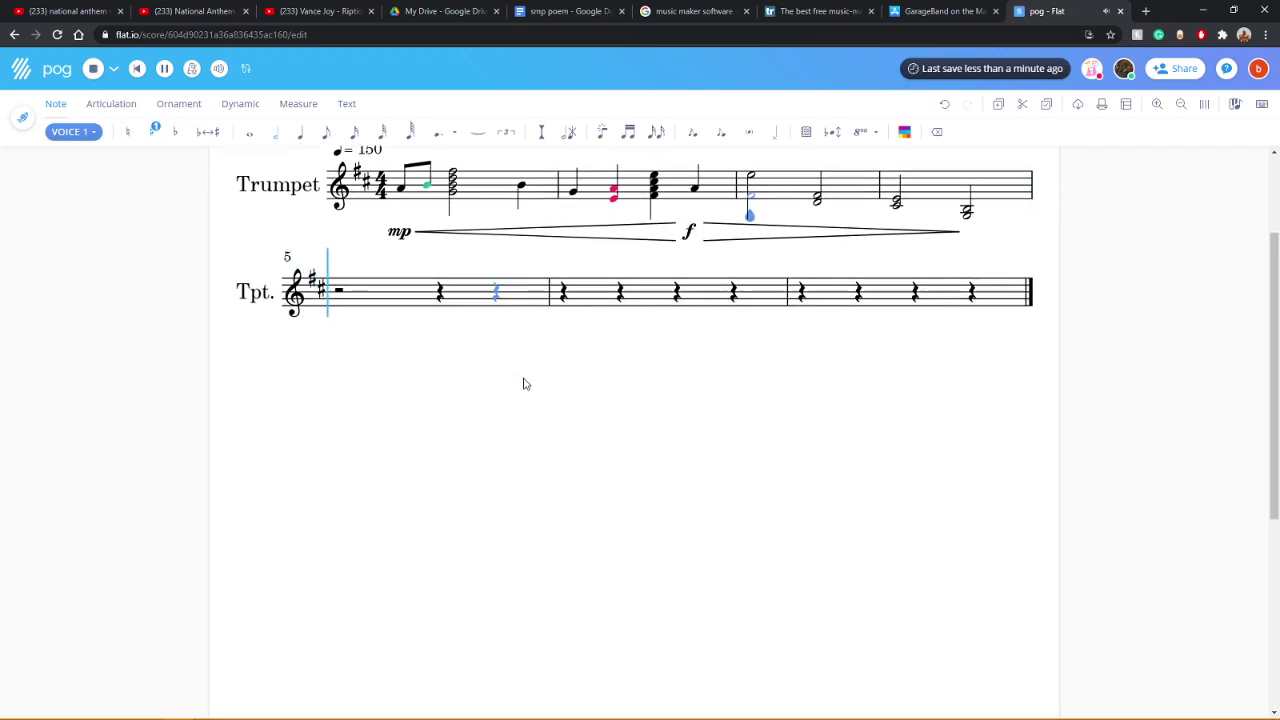
pyautogui.scroll(2, 524, 384)
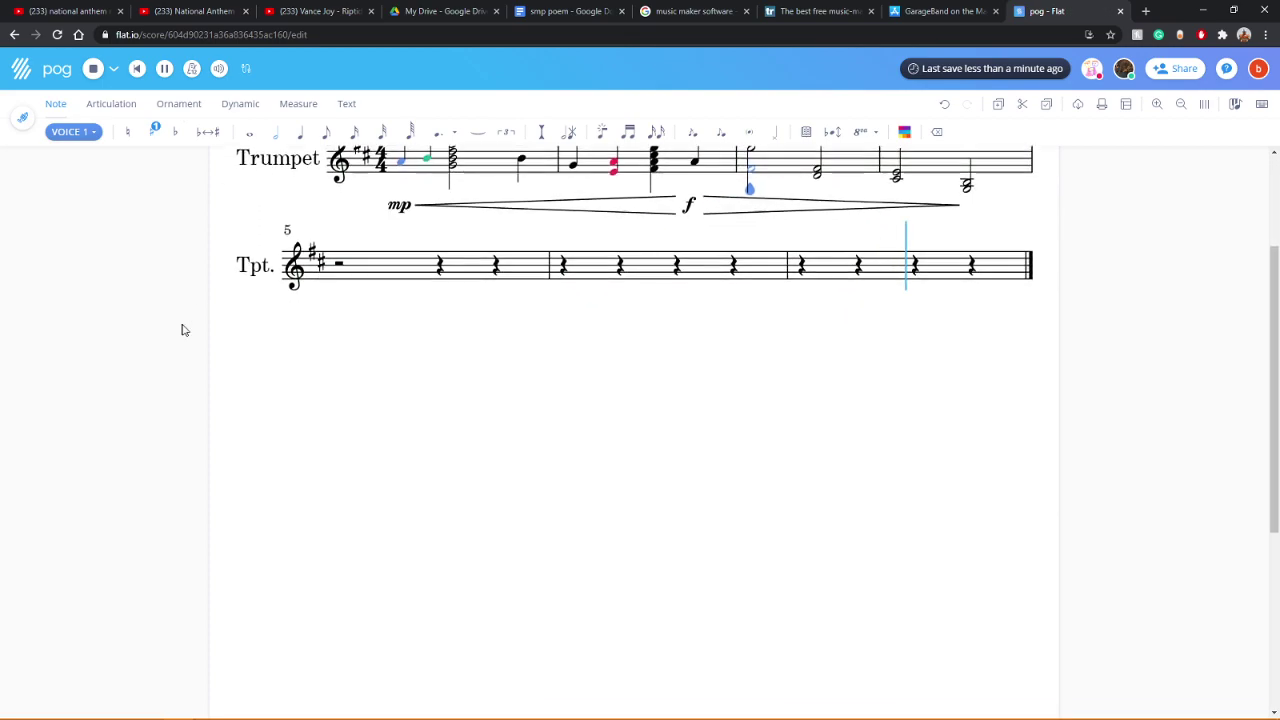
pyautogui.scroll(3, 183, 331)
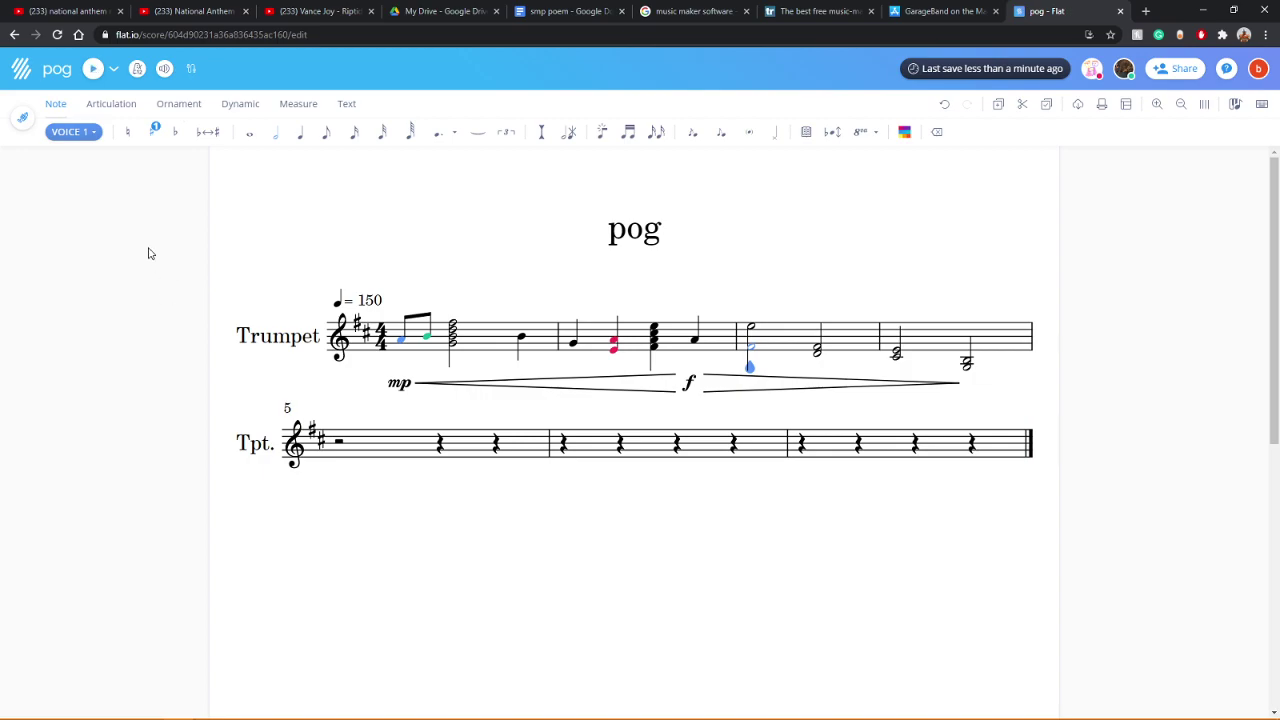
# Step: Show the Violin part beneath the Trumpet and play both together
pyautogui.click(23, 120)
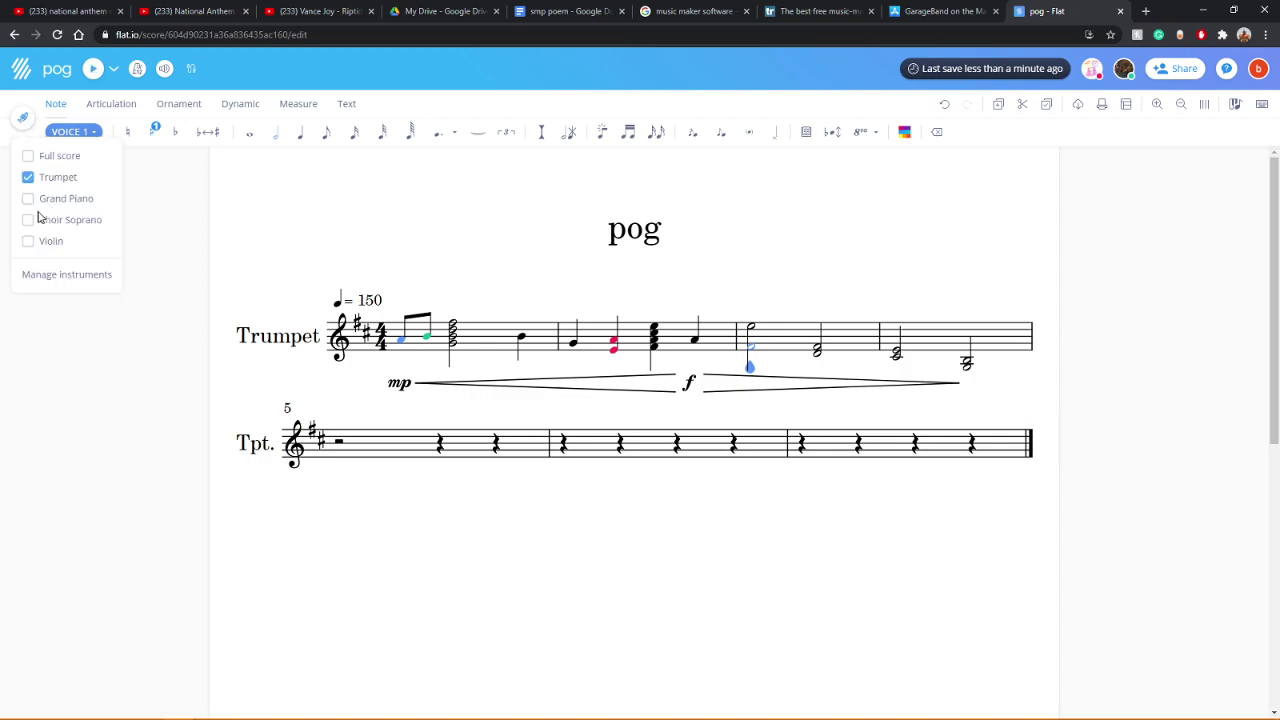
pyautogui.click(28, 242)
pyautogui.click(163, 68)
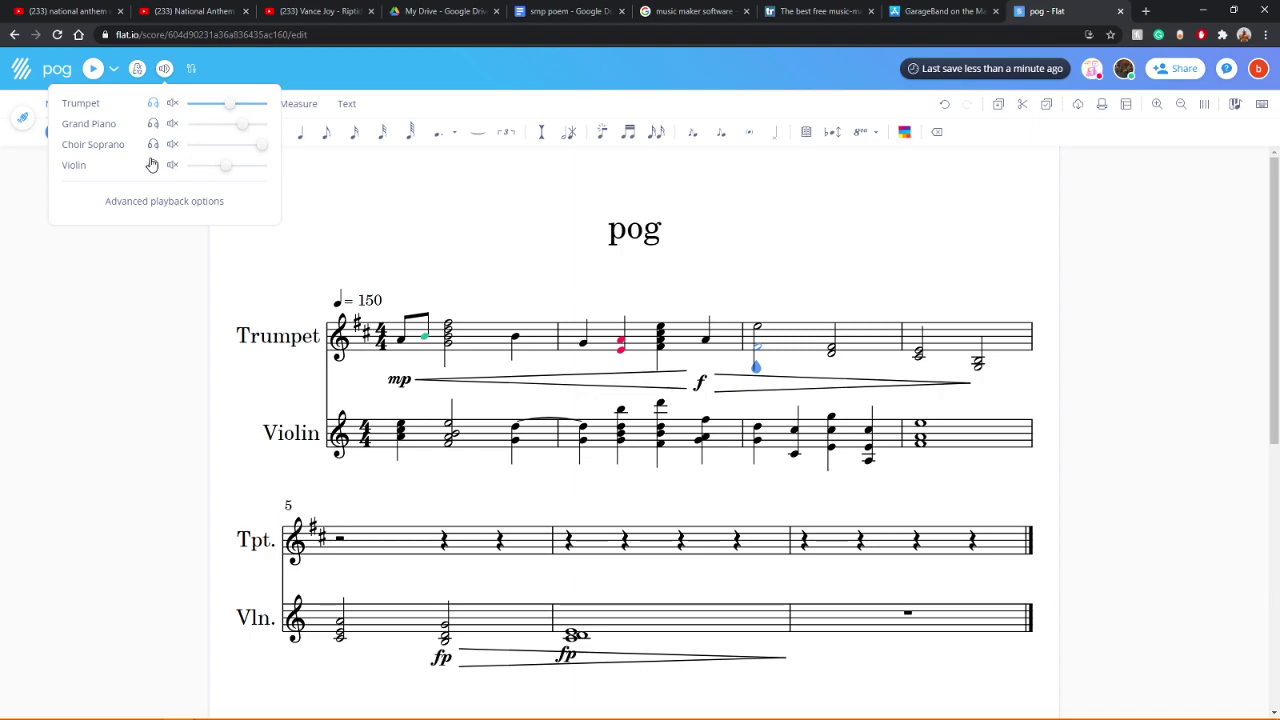
pyautogui.click(100, 101)
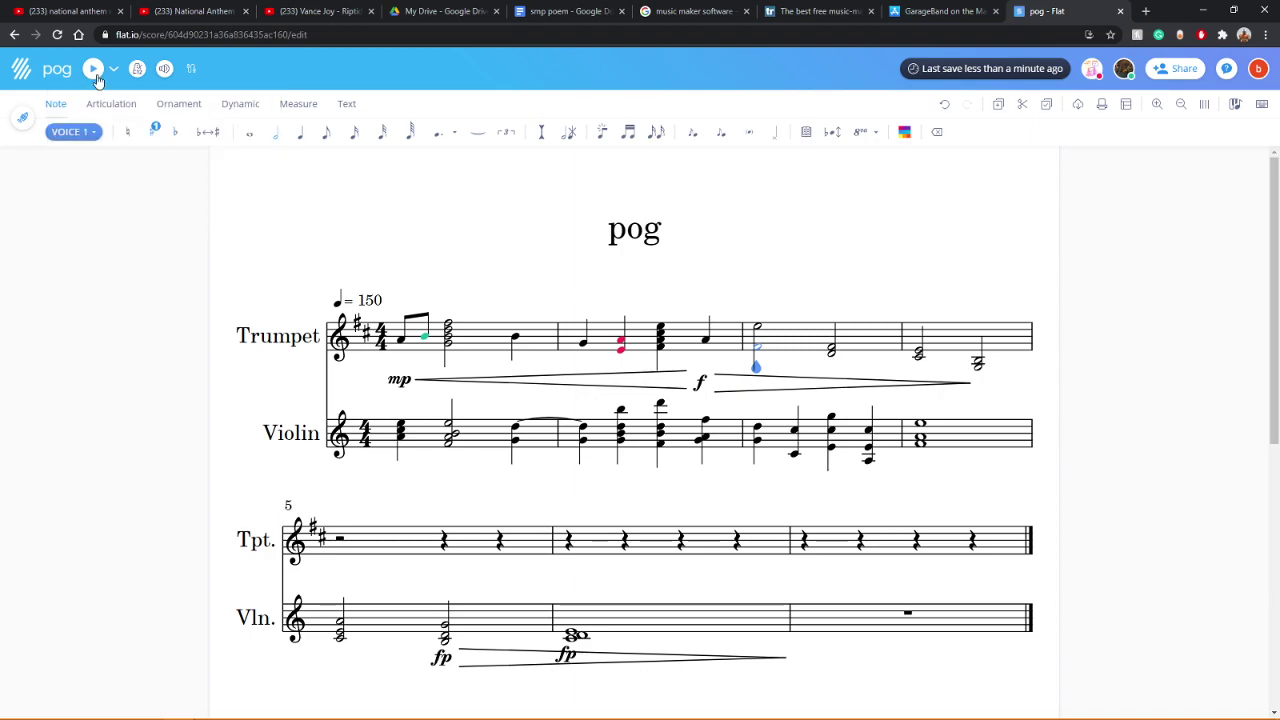
pyautogui.click(94, 74)
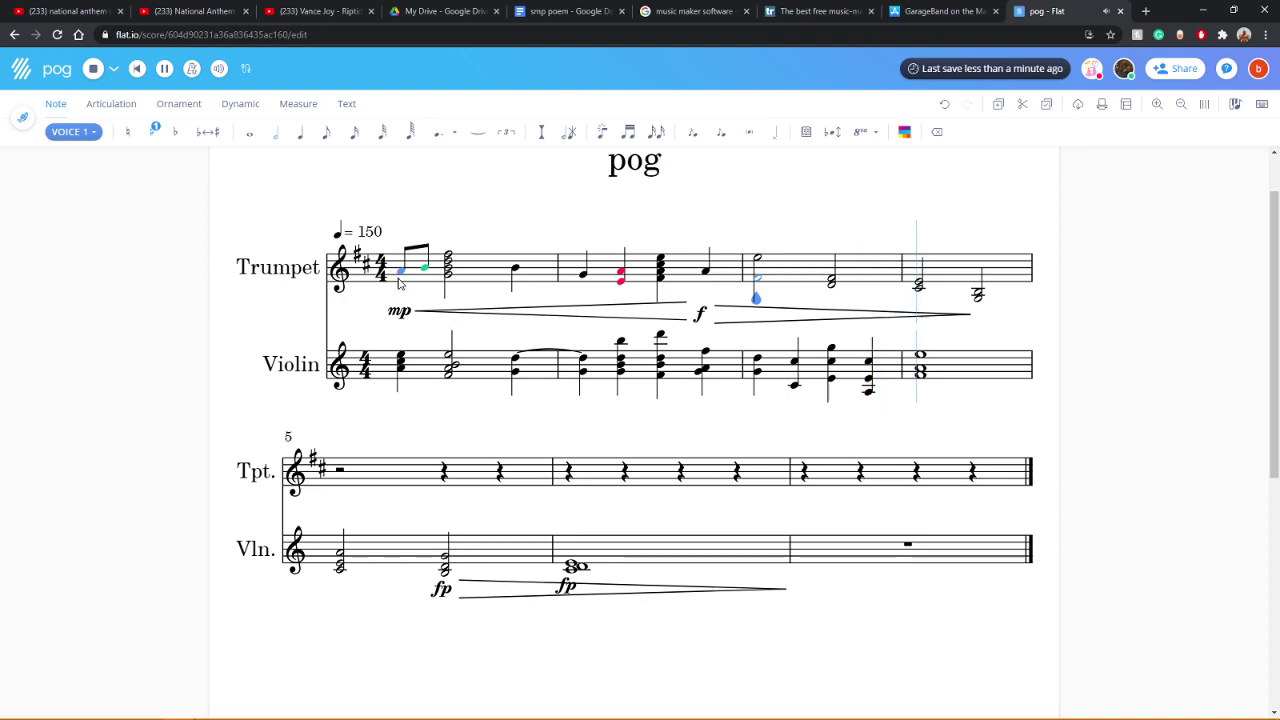
pyautogui.click(94, 70)
pyautogui.click(94, 70)
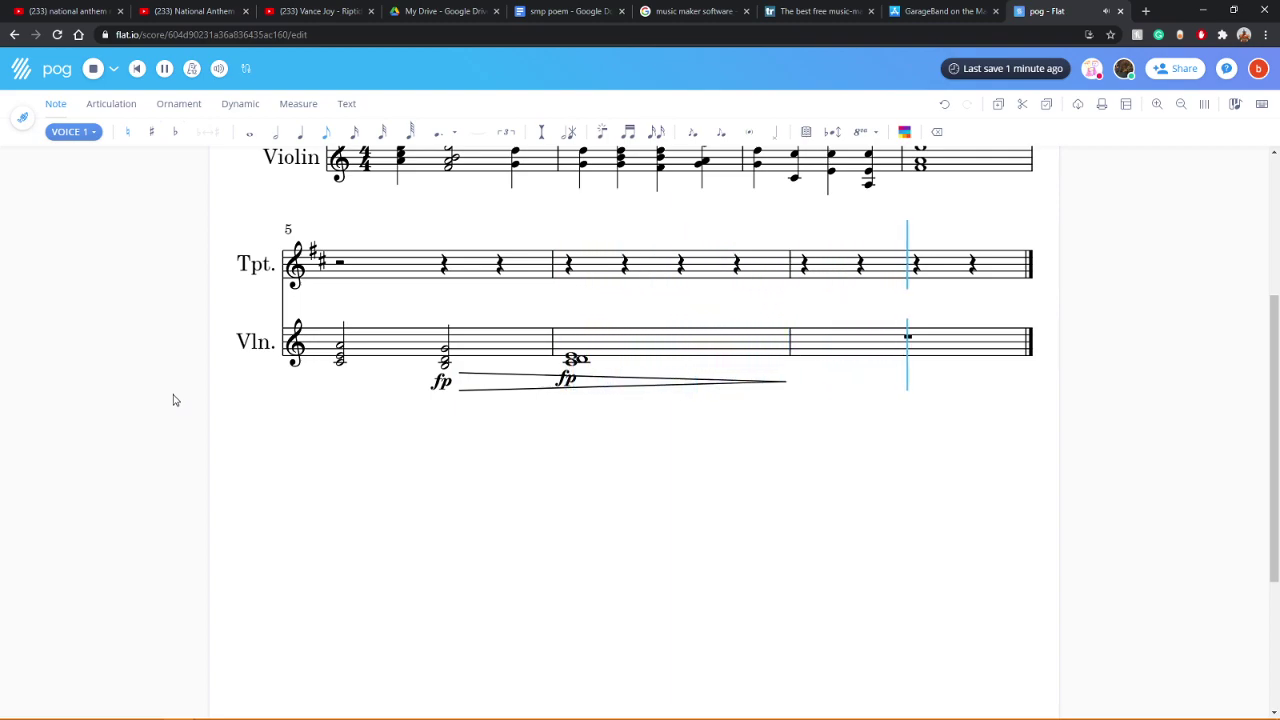
# Step: Check the volume mixer and replay the trumpet and violin from the start
pyautogui.click(21, 120)
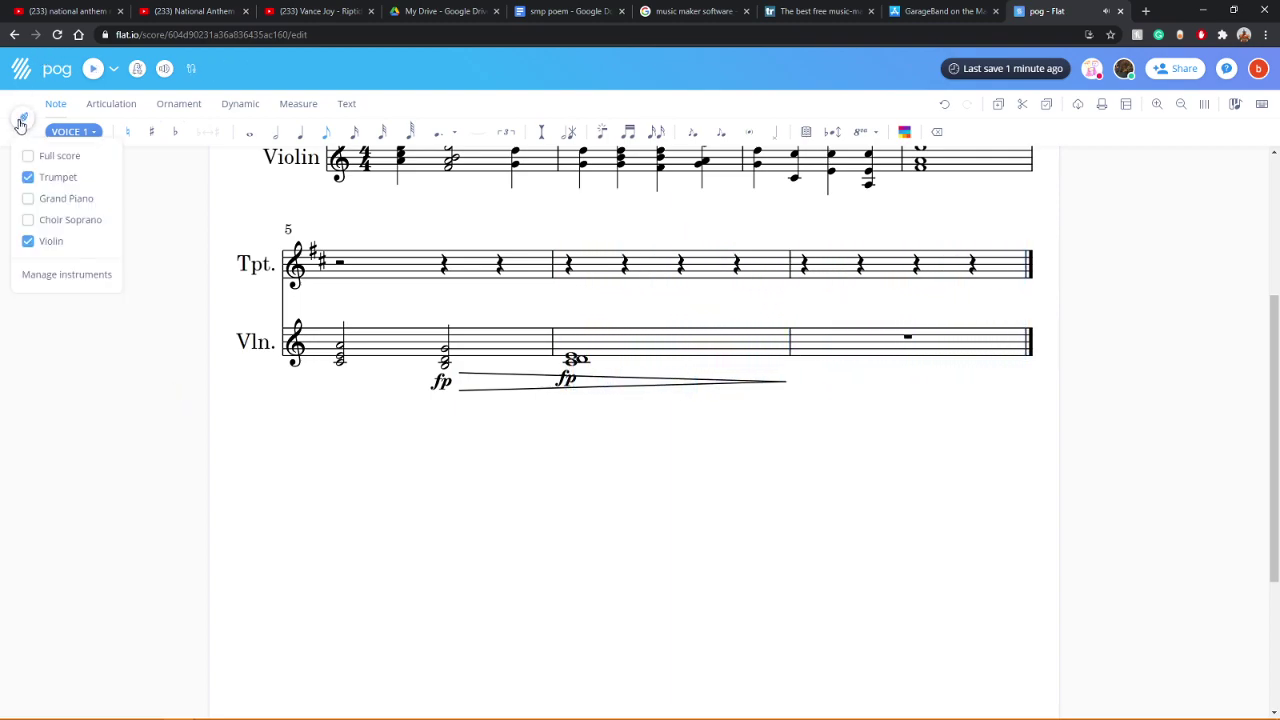
pyautogui.click(170, 343)
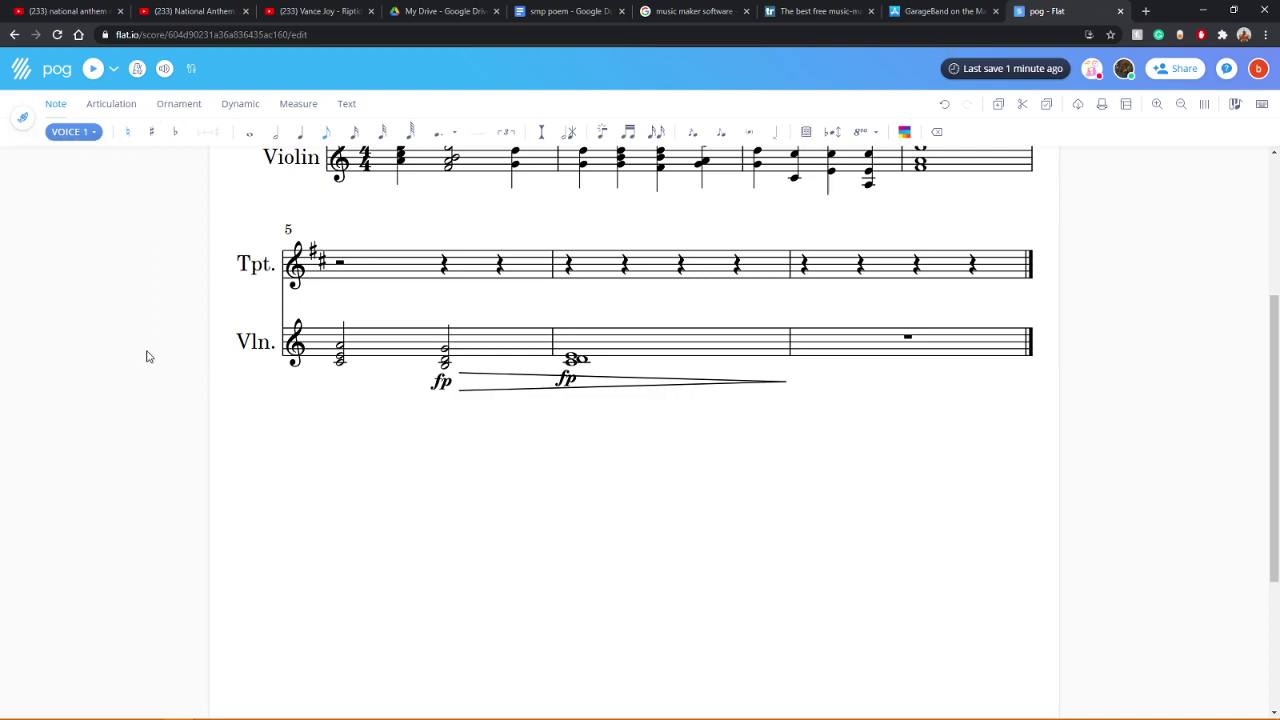
pyautogui.scroll(2, 143, 364)
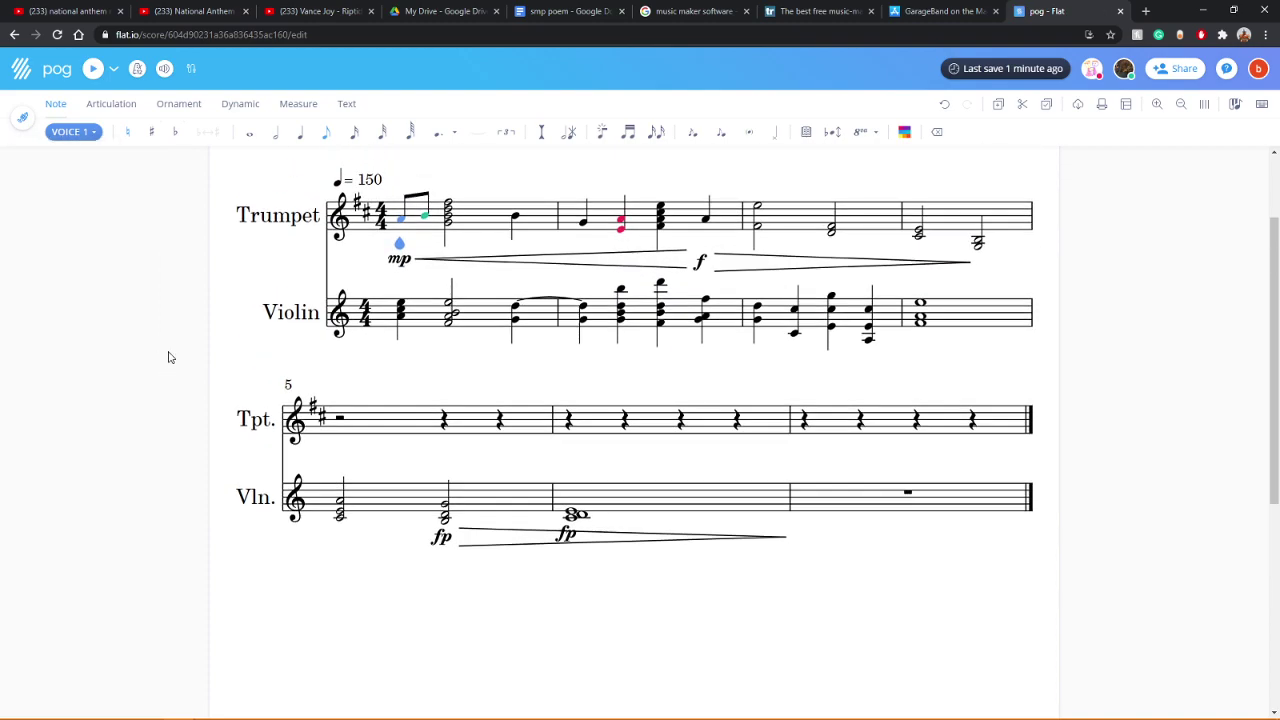
pyautogui.scroll(1, 169, 357)
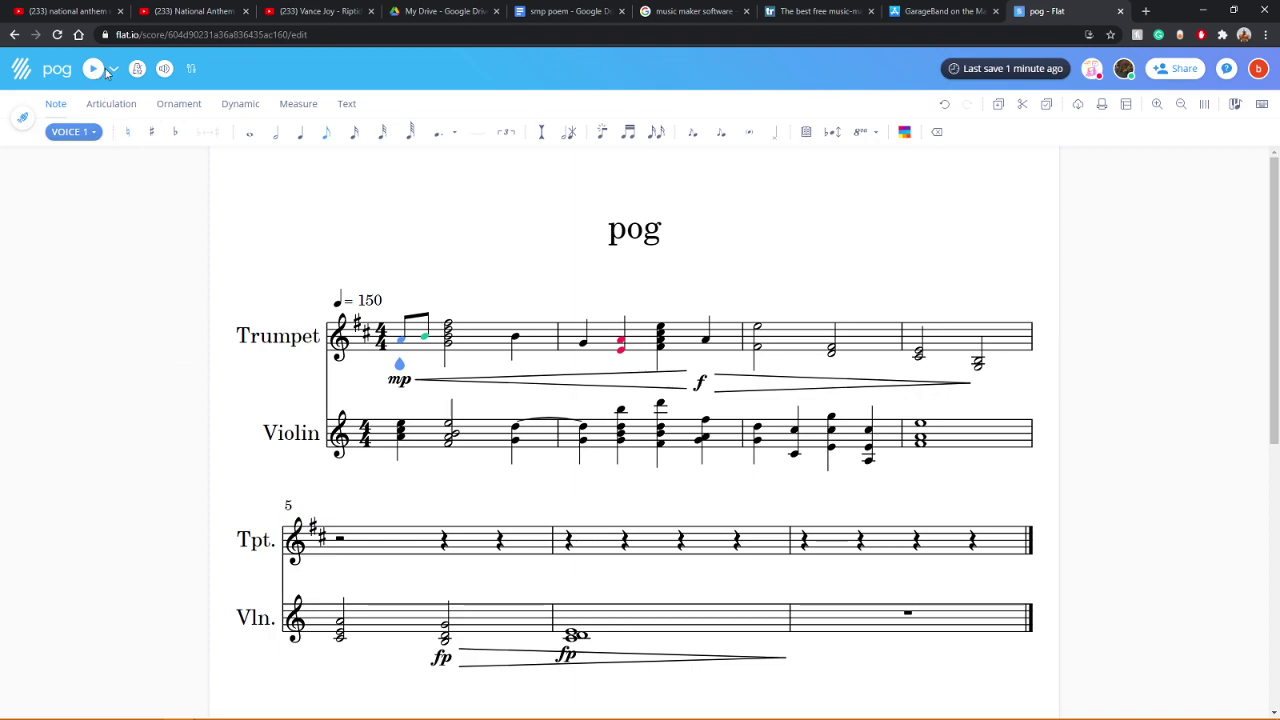
pyautogui.click(164, 70)
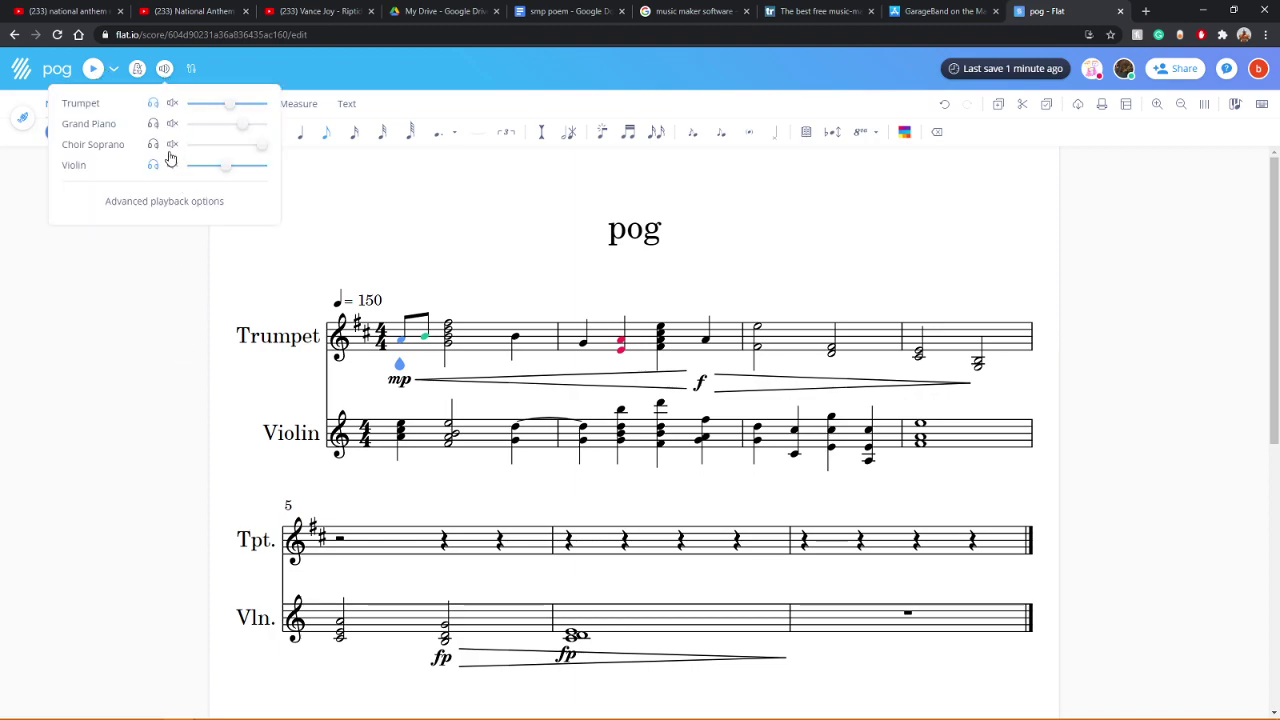
pyautogui.click(94, 68)
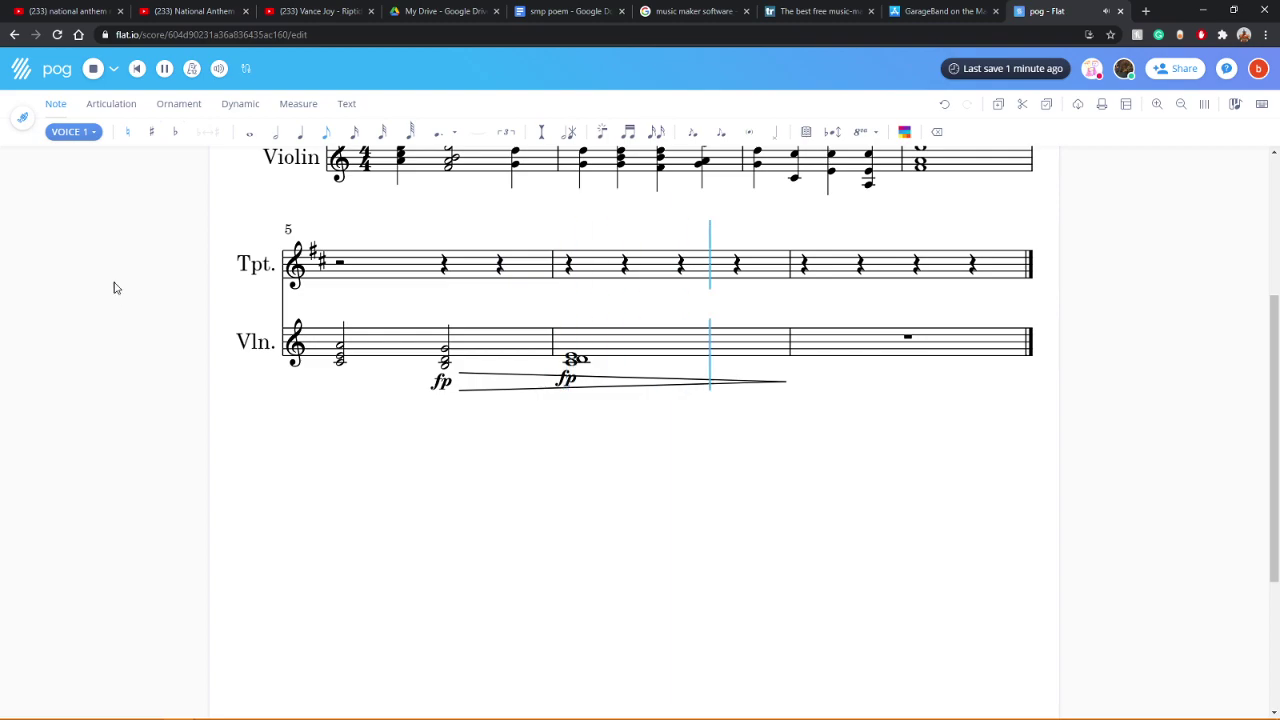
pyautogui.click(22, 117)
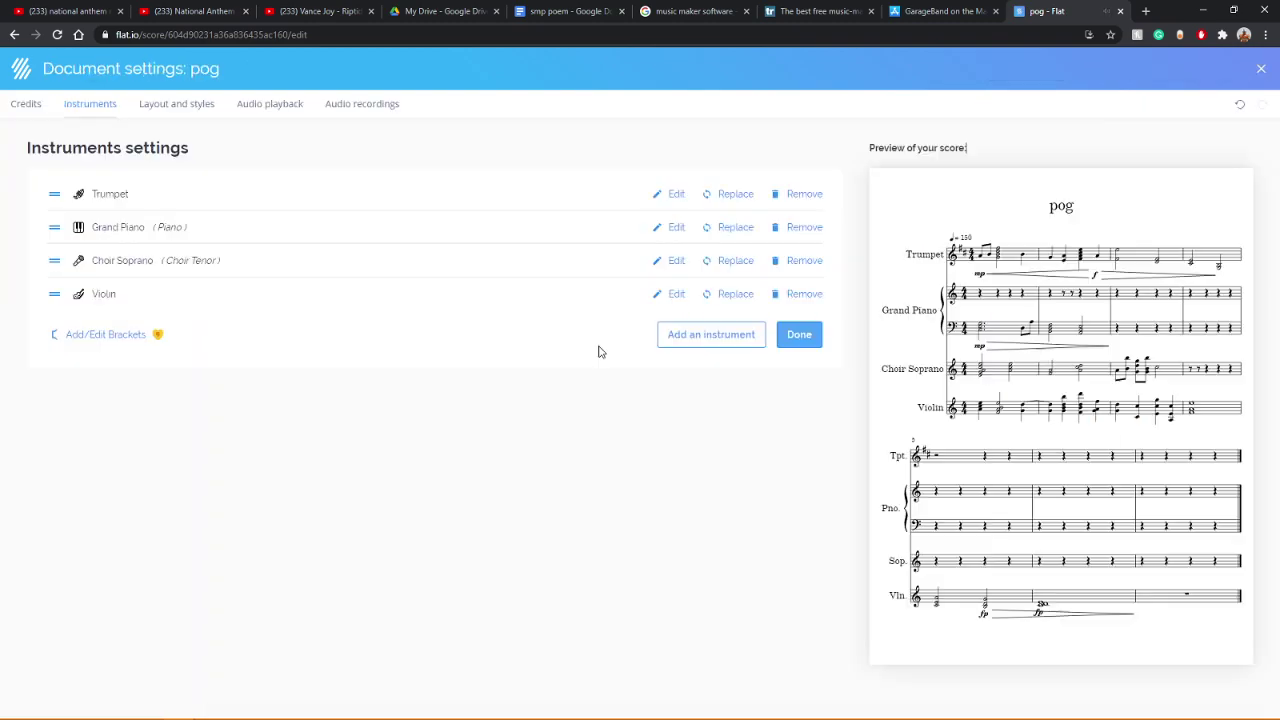
# Step: Remove the Choir Soprano instrument and replay the score
pyautogui.click(806, 262)
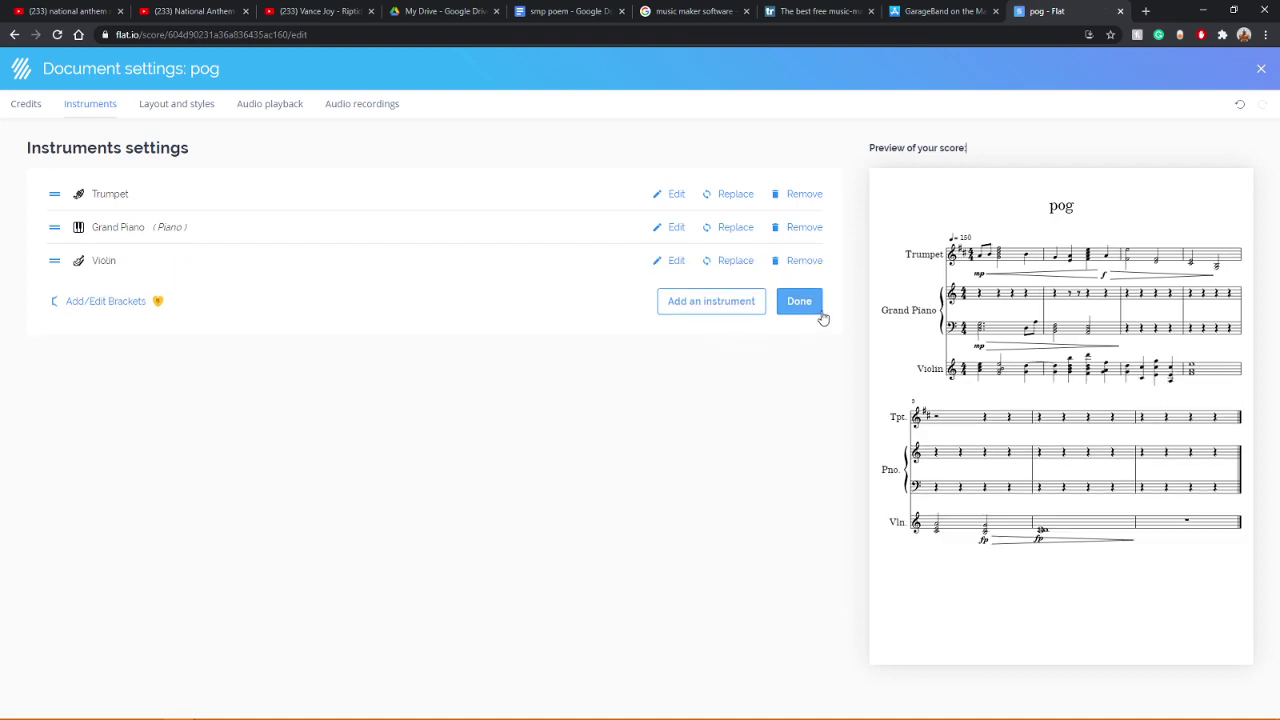
pyautogui.click(809, 306)
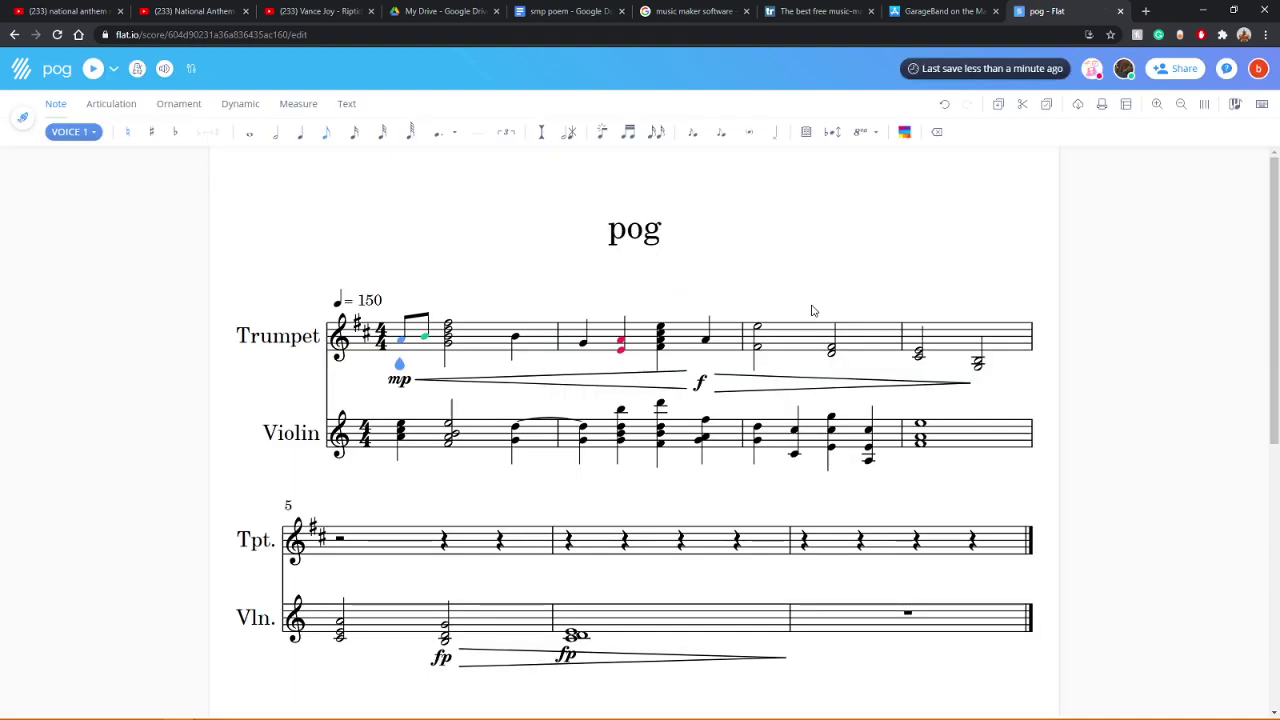
pyautogui.click(89, 70)
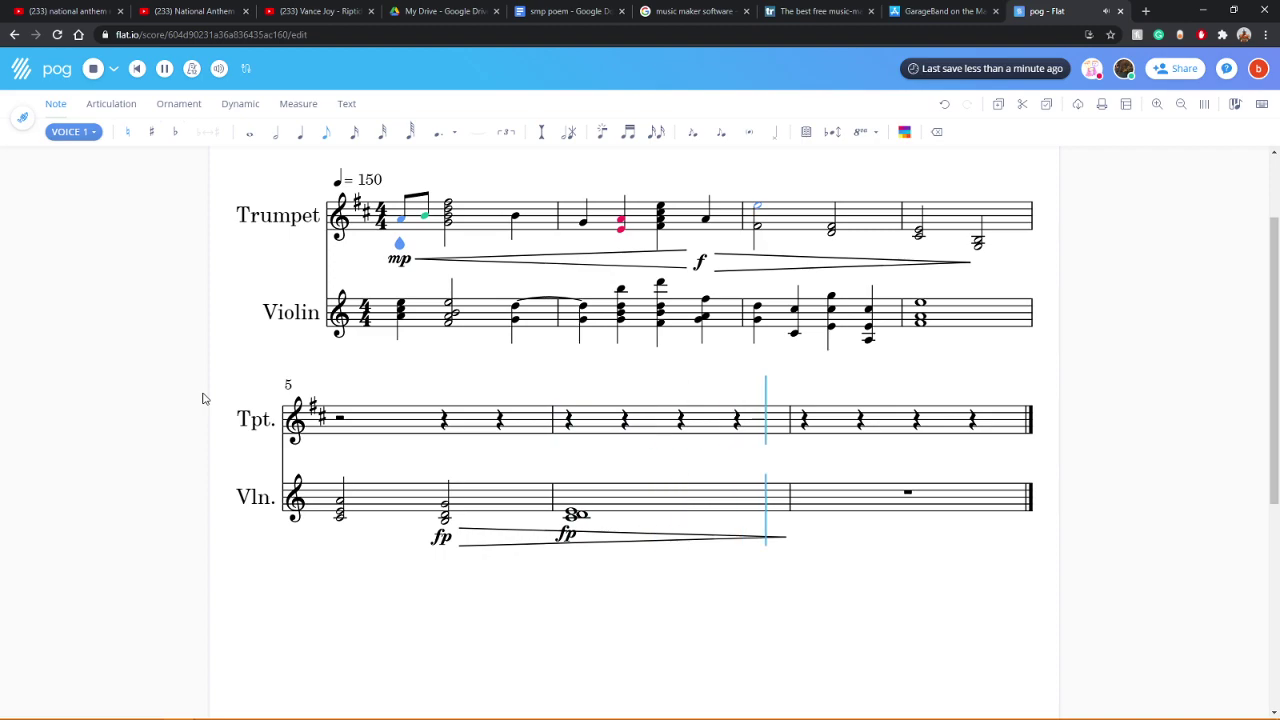
pyautogui.scroll(3, 202, 398)
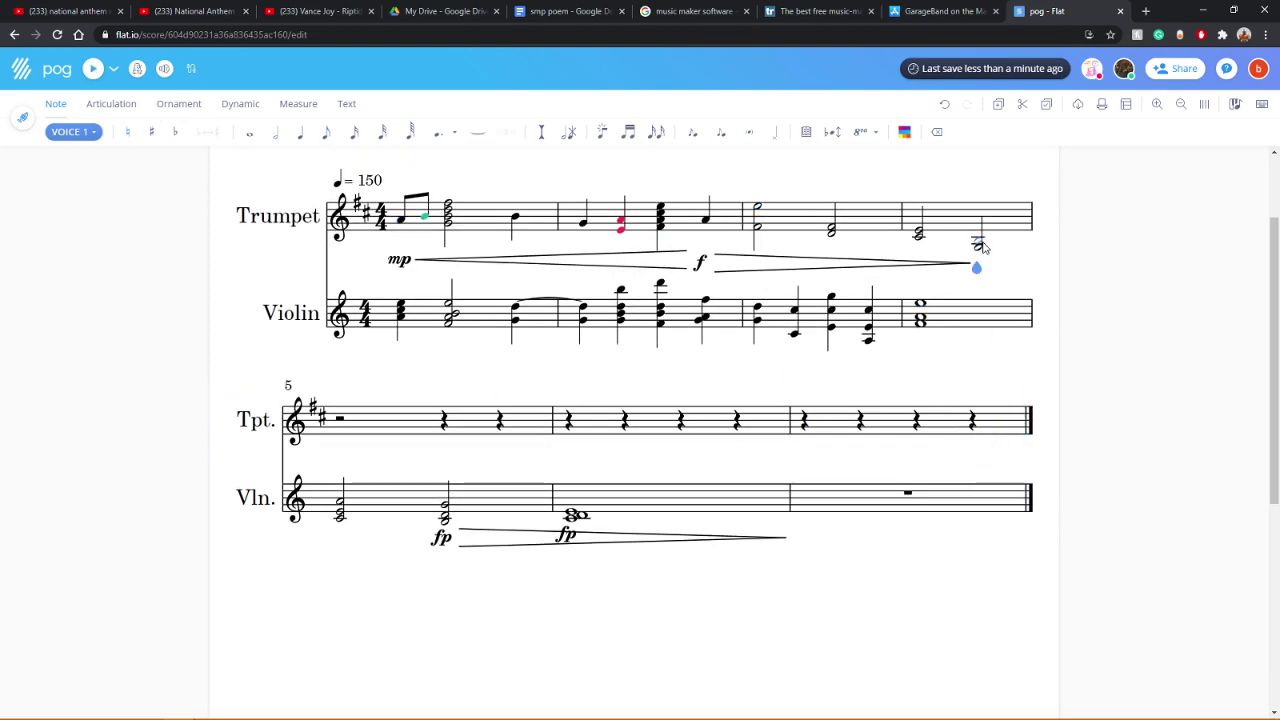
# Step: Enter a whole-note chord at beat 3 of trumpet measure 4, tying into measure 5
pyautogui.click(250, 131)
pyautogui.click(985, 244)
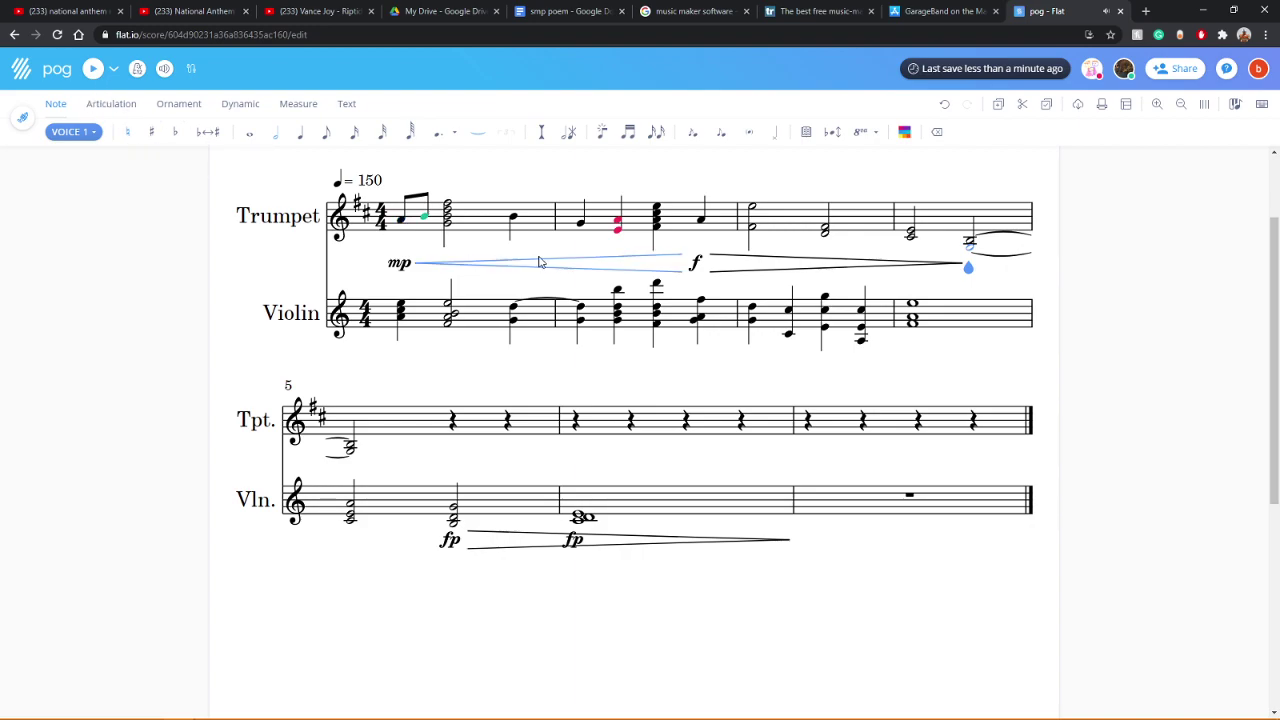
pyautogui.click(404, 226)
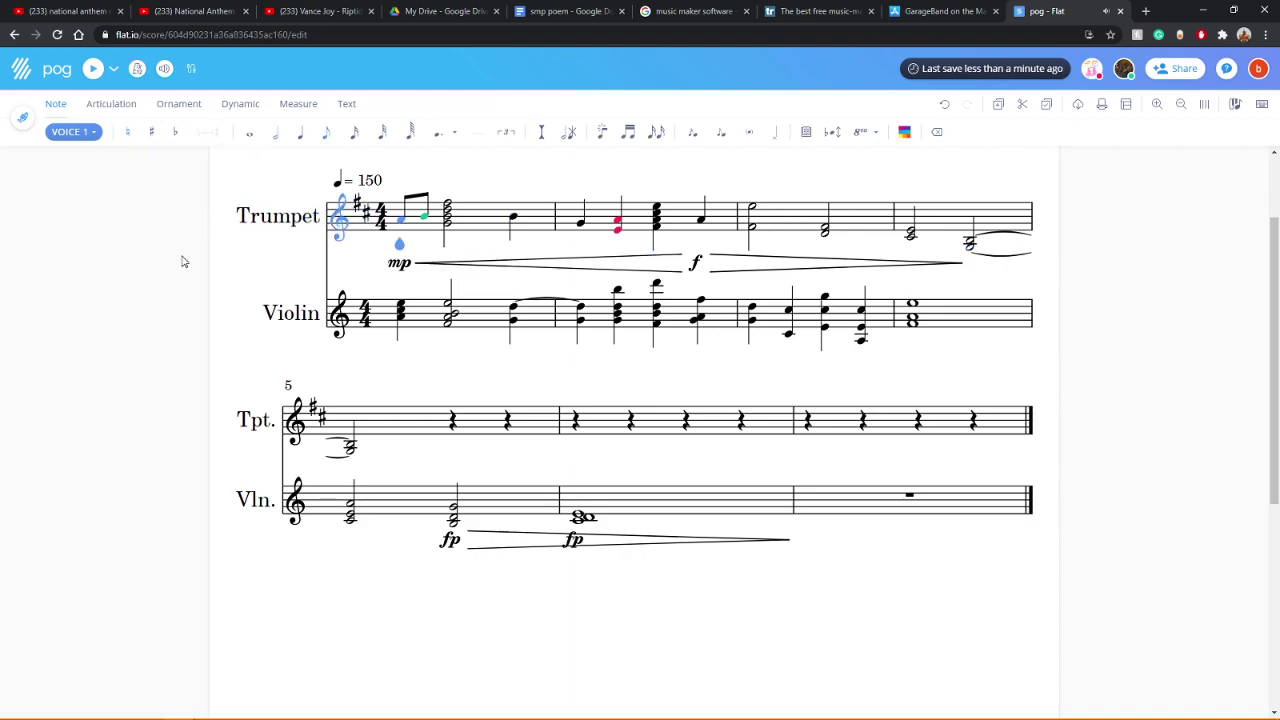
# Step: Display the full score with every part
pyautogui.click(24, 121)
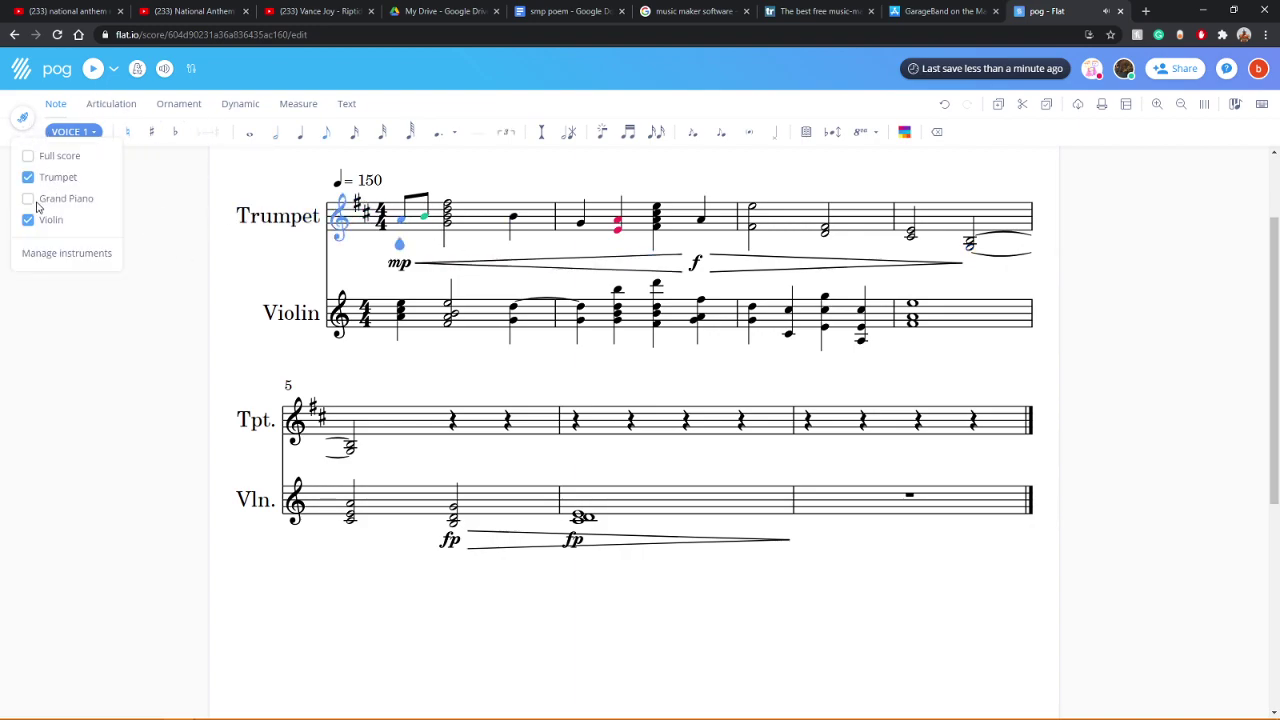
pyautogui.click(28, 156)
pyautogui.click(200, 436)
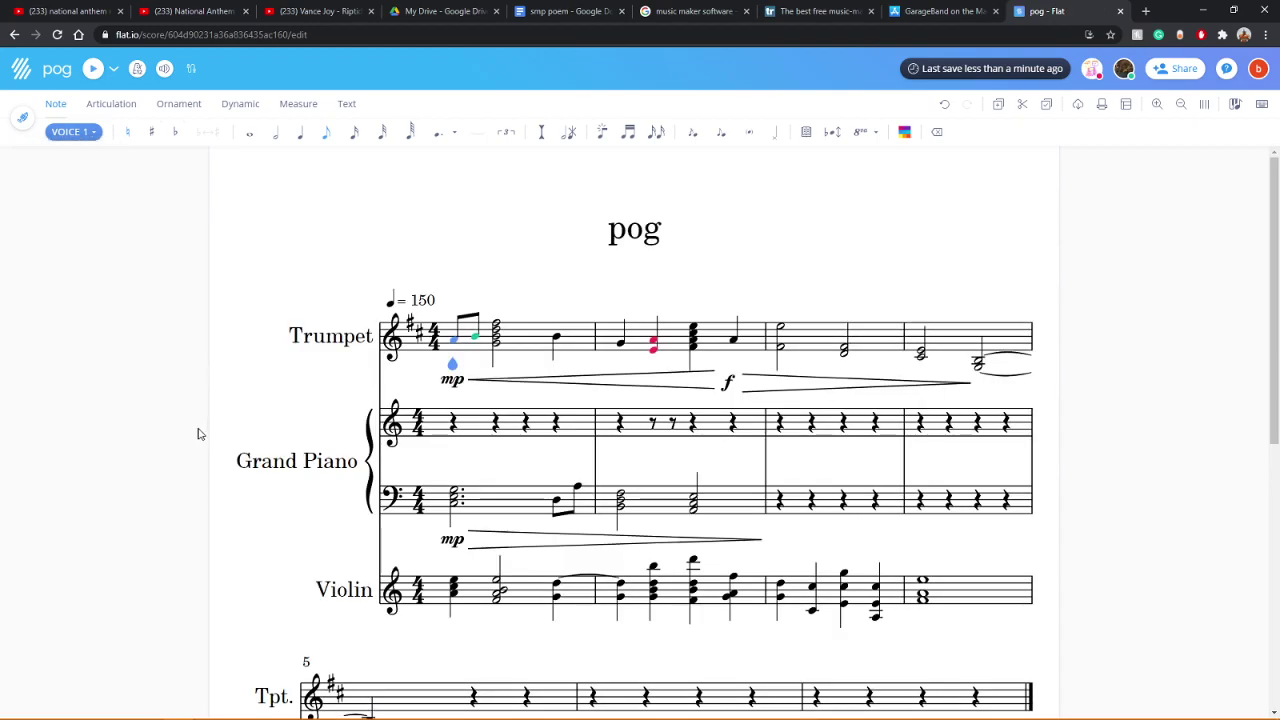
pyautogui.scroll(-5, 180, 427)
pyautogui.scroll(3, 180, 427)
pyautogui.scroll(2, 180, 427)
# Step: Lower the Grand Piano volume slightly, save the mix and play the score
pyautogui.click(165, 70)
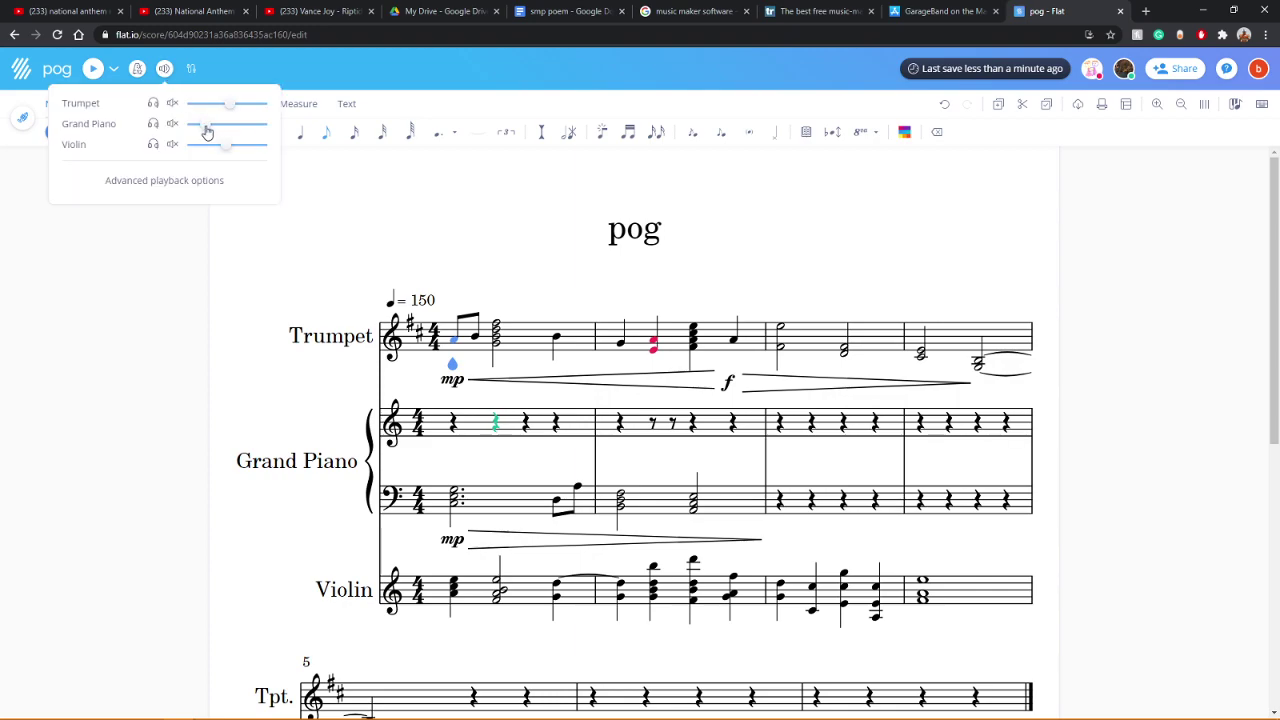
pyautogui.moveTo(206, 130); pyautogui.dragTo(204, 128)
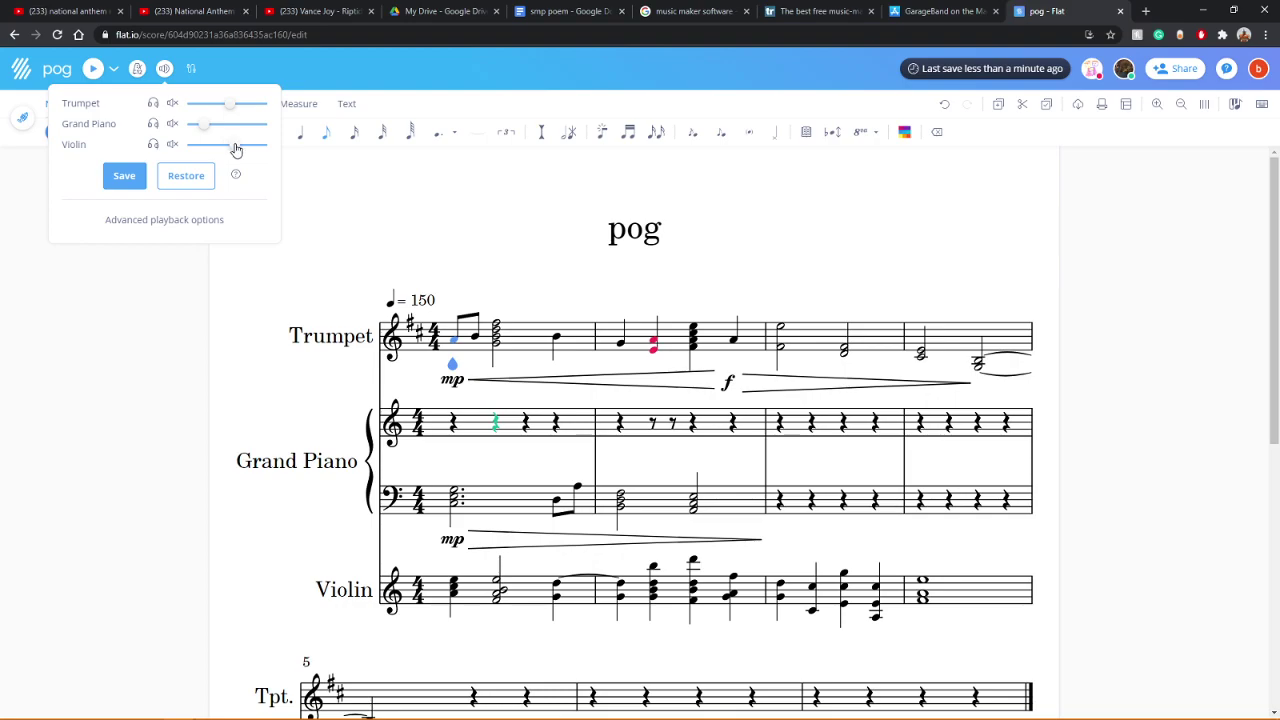
pyautogui.click(123, 176)
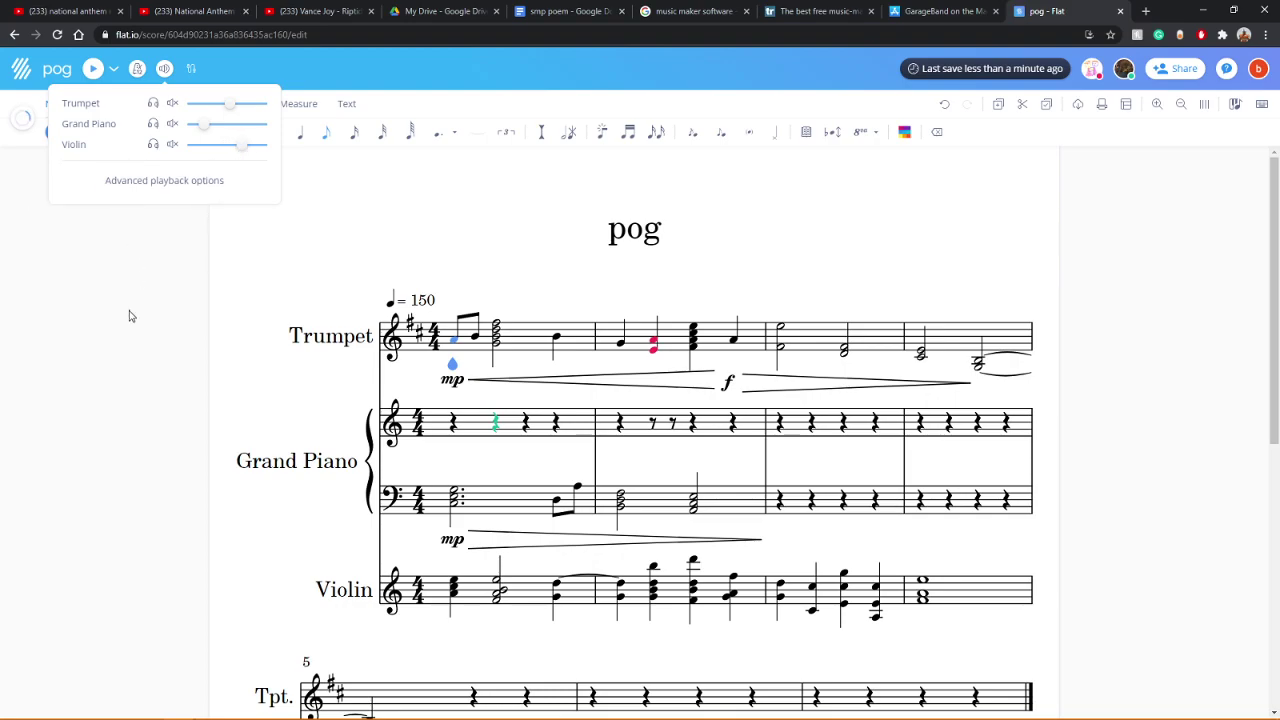
pyautogui.click(92, 69)
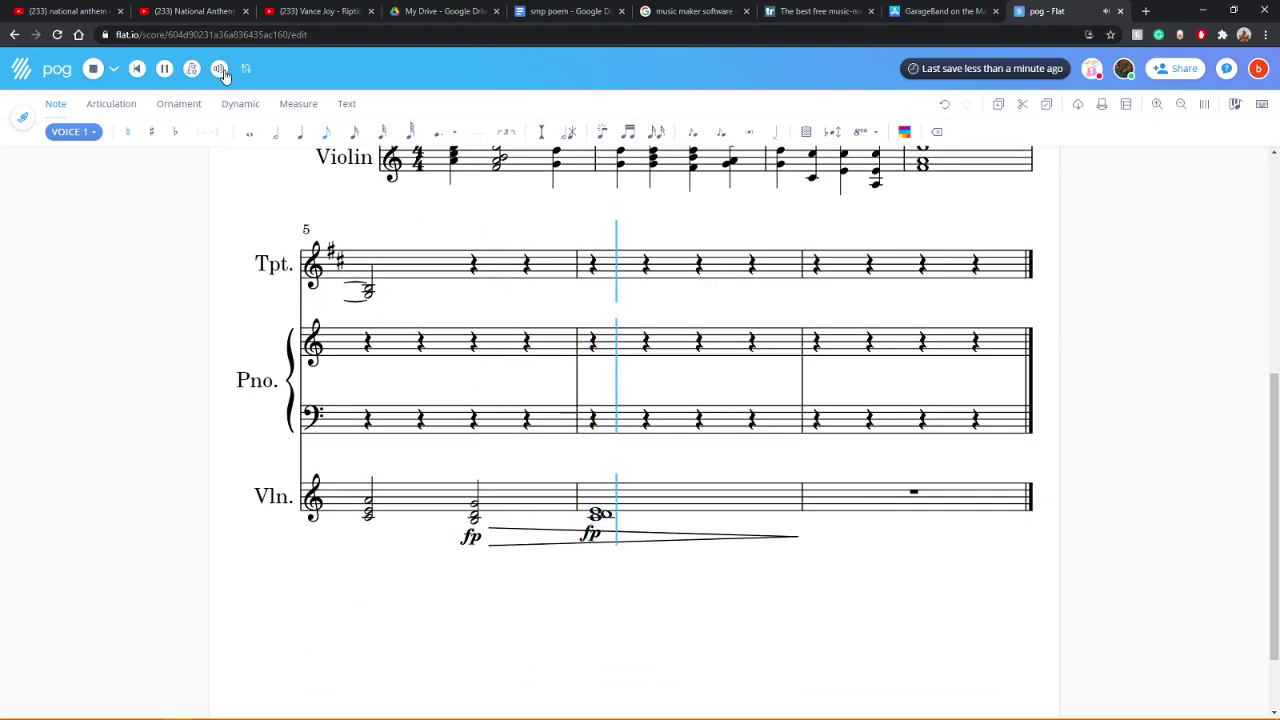
# Step: Lower the Trumpet playback volume, save, and replay from the start
pyautogui.click(219, 68)
pyautogui.moveTo(282, 108); pyautogui.dragTo(265, 105)
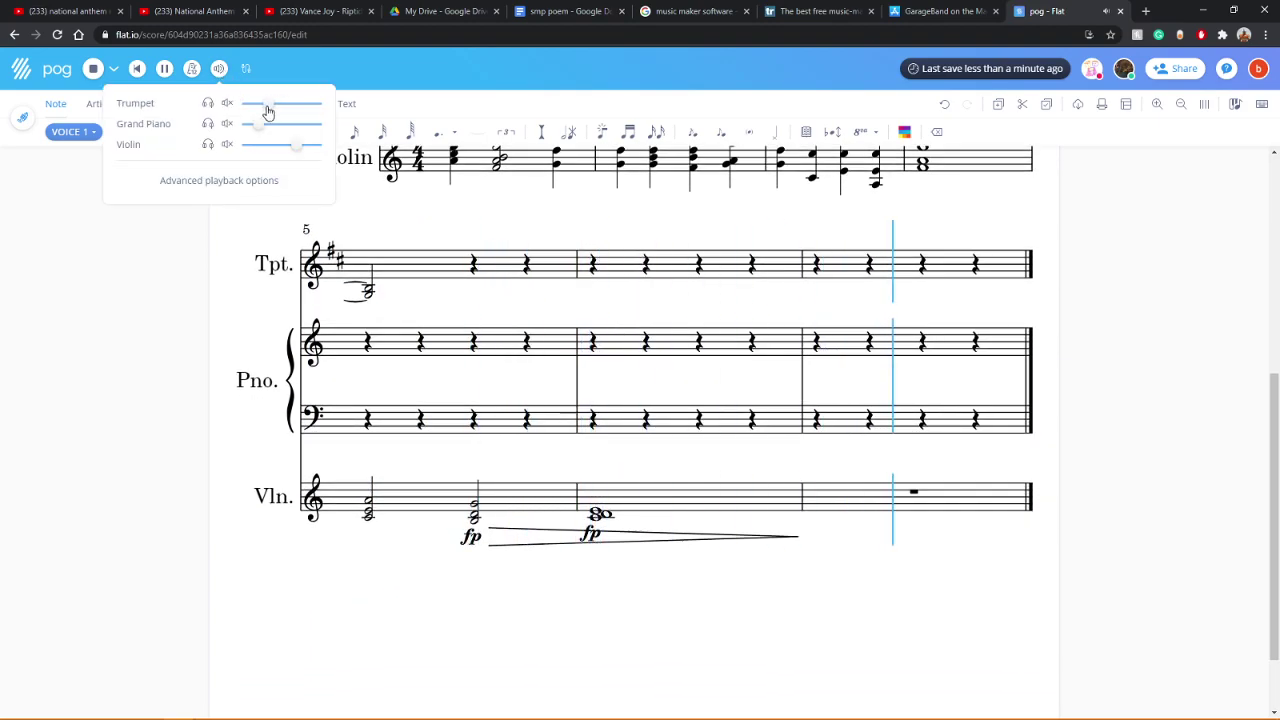
pyautogui.click(176, 175)
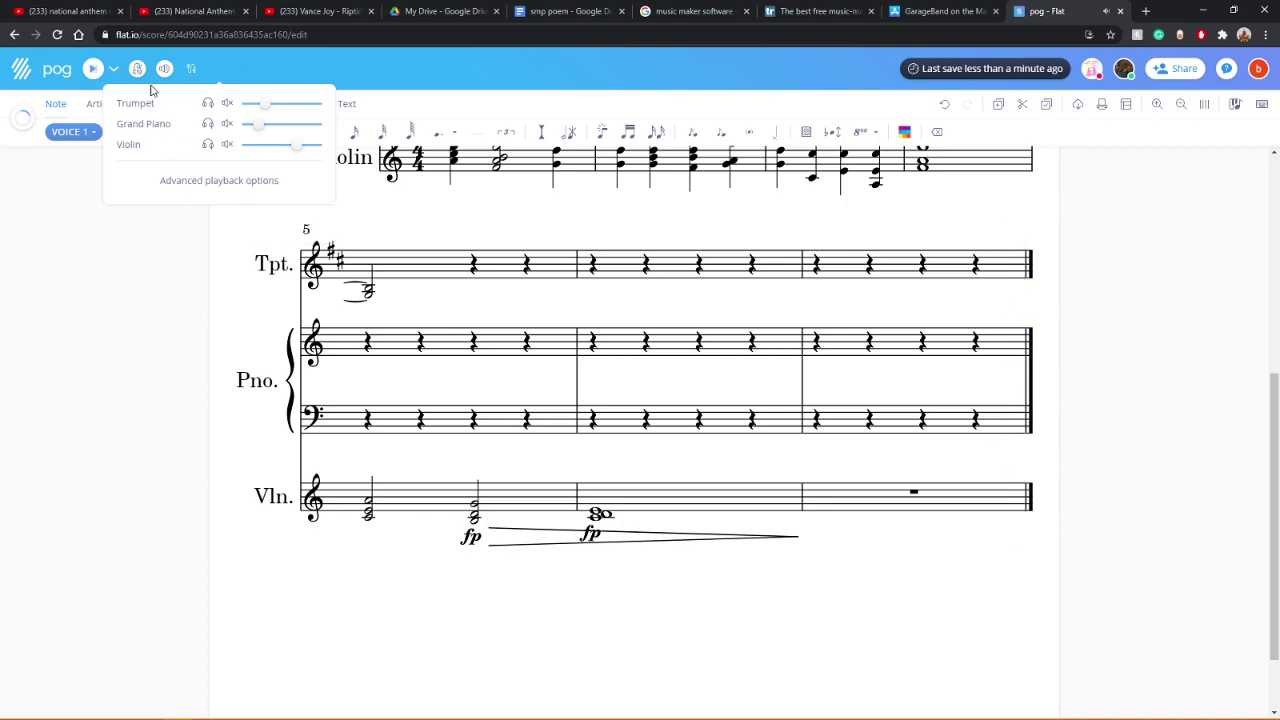
pyautogui.click(93, 68)
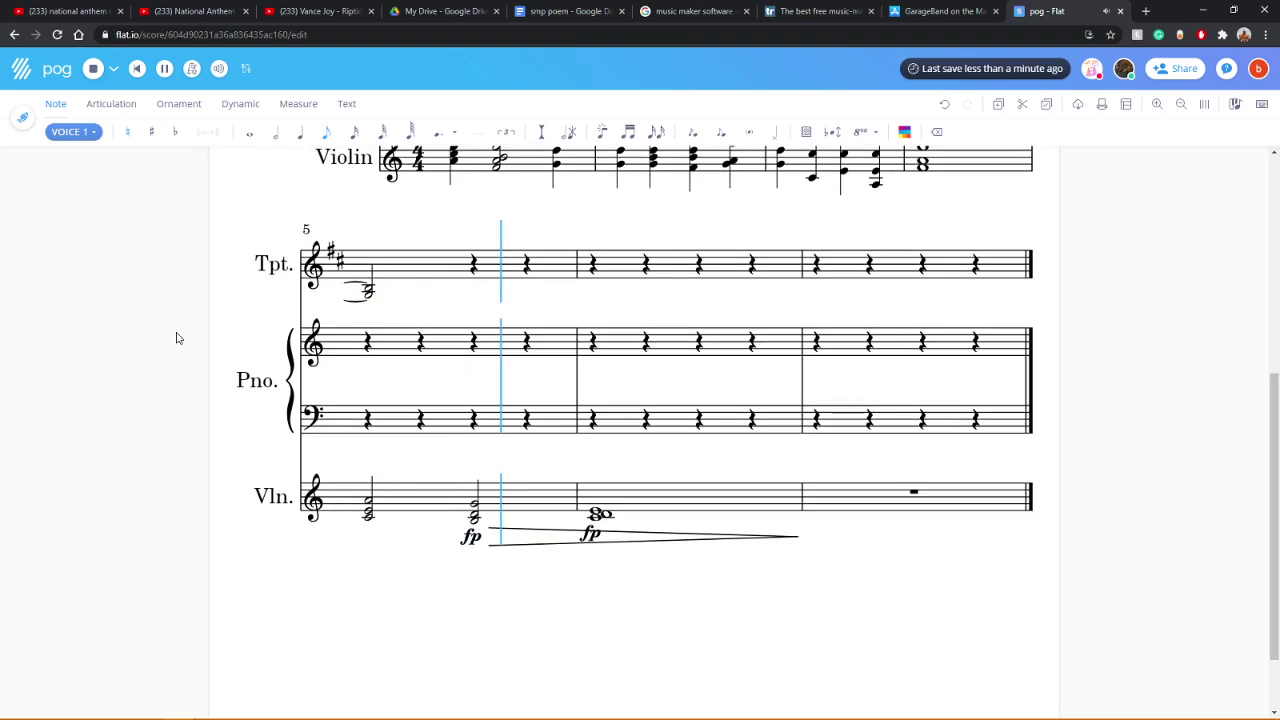
pyautogui.scroll(2, 176, 338)
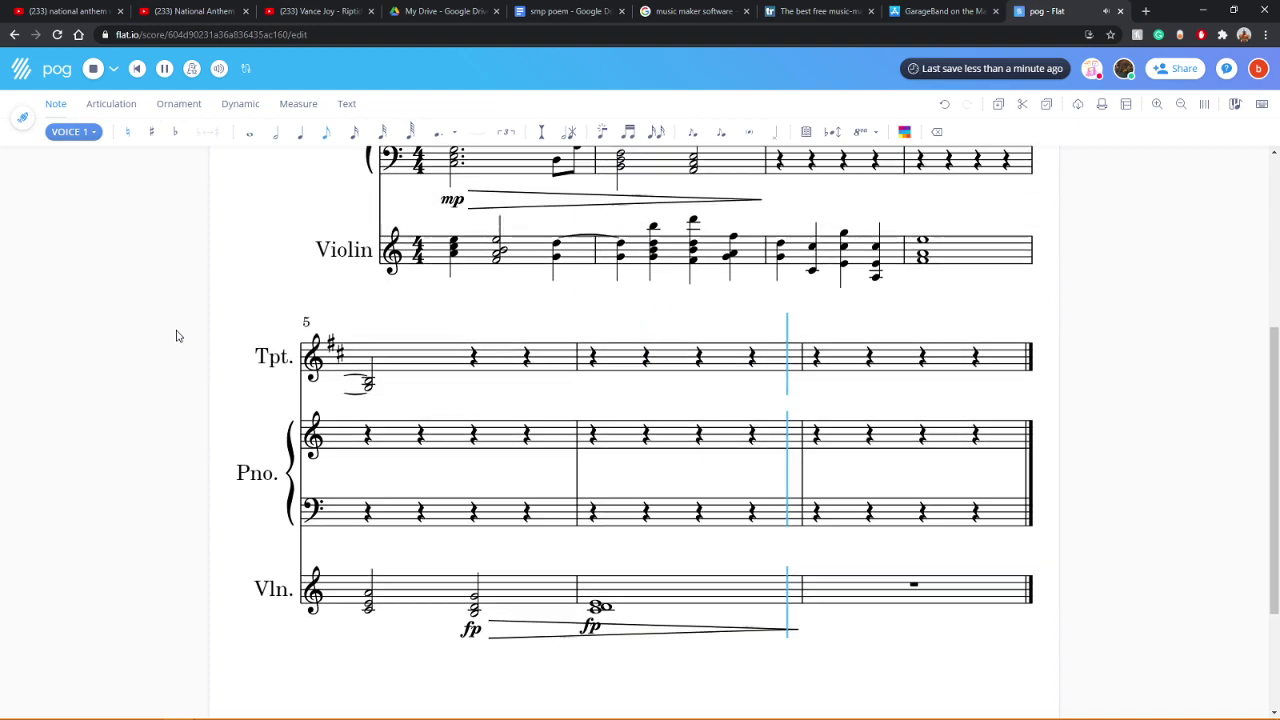
# Step: Lower the Violin playback volume, save, and play to hear the balance
pyautogui.click(219, 68)
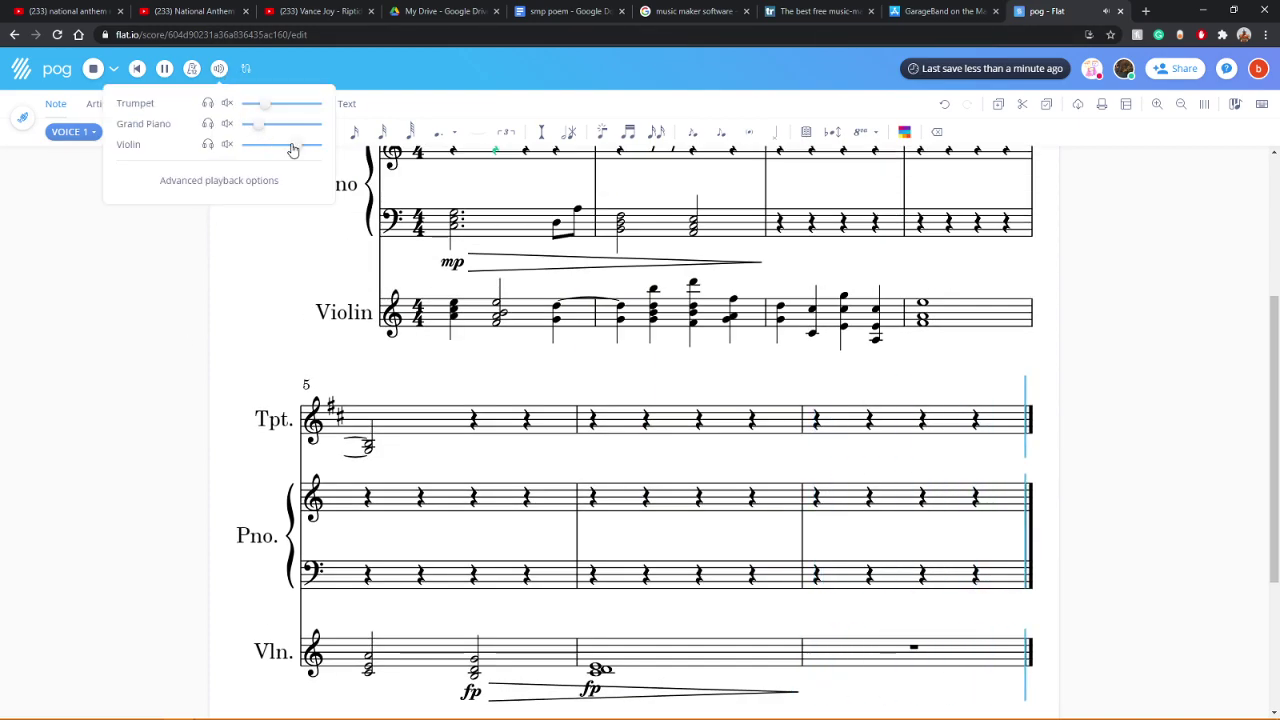
pyautogui.moveTo(294, 146); pyautogui.dragTo(284, 146)
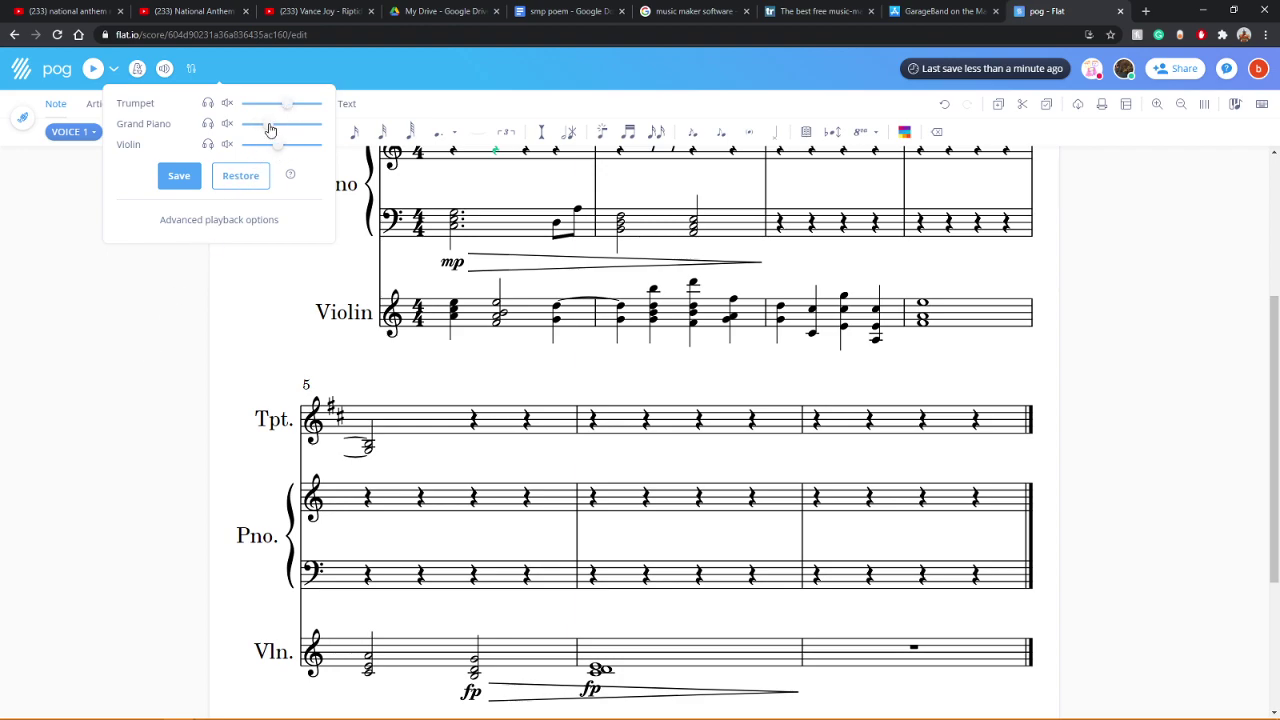
pyautogui.click(182, 178)
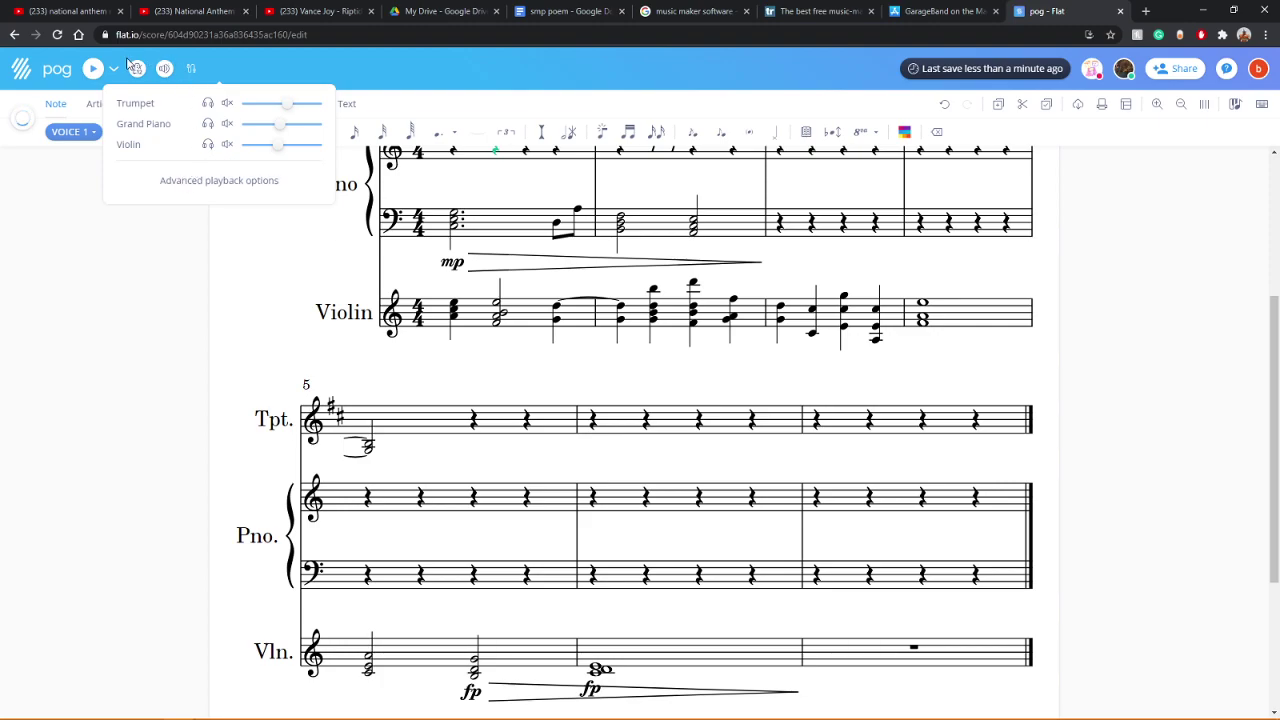
pyautogui.click(92, 72)
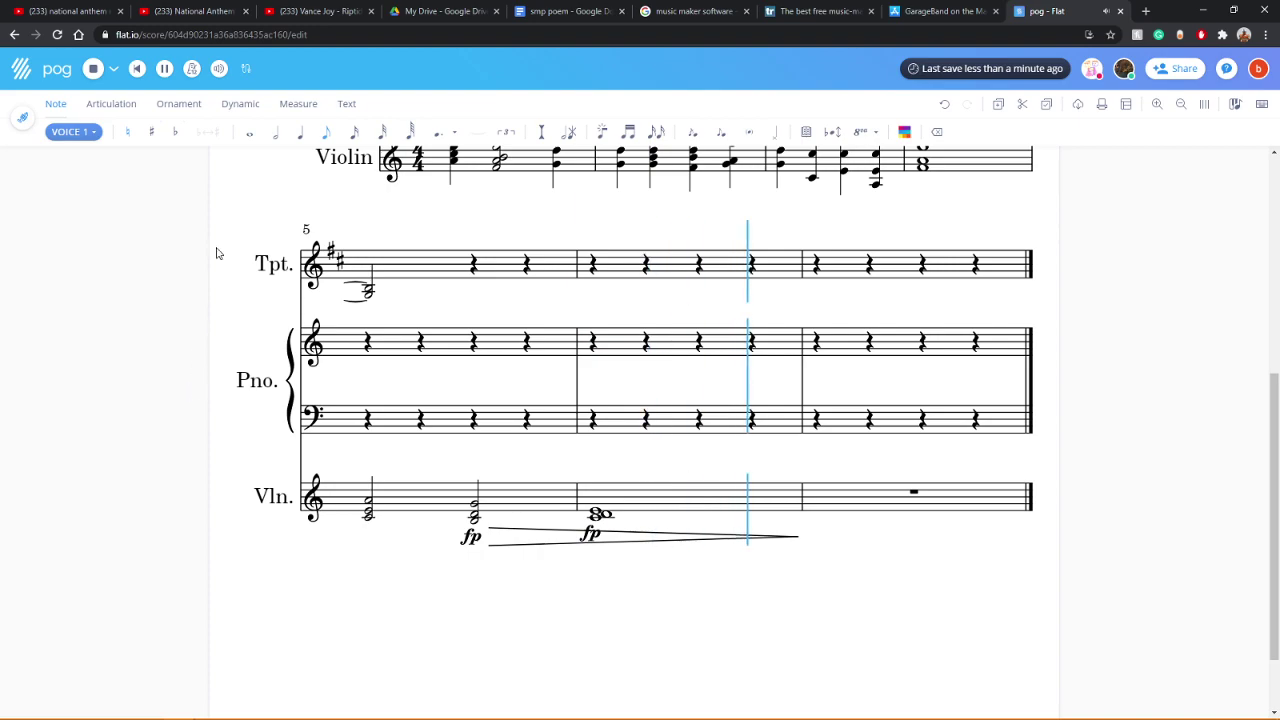
# Step: Check the volume mixer levels and replay the score
pyautogui.click(219, 68)
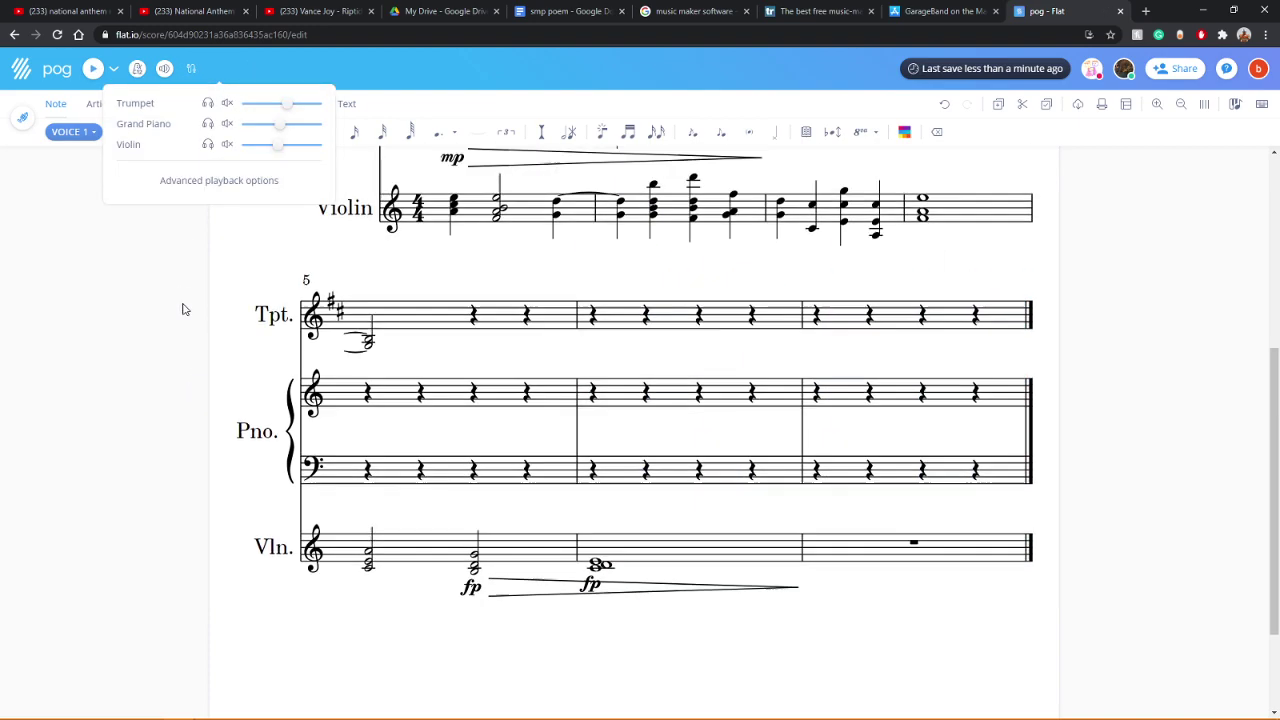
pyautogui.scroll(5, 182, 305)
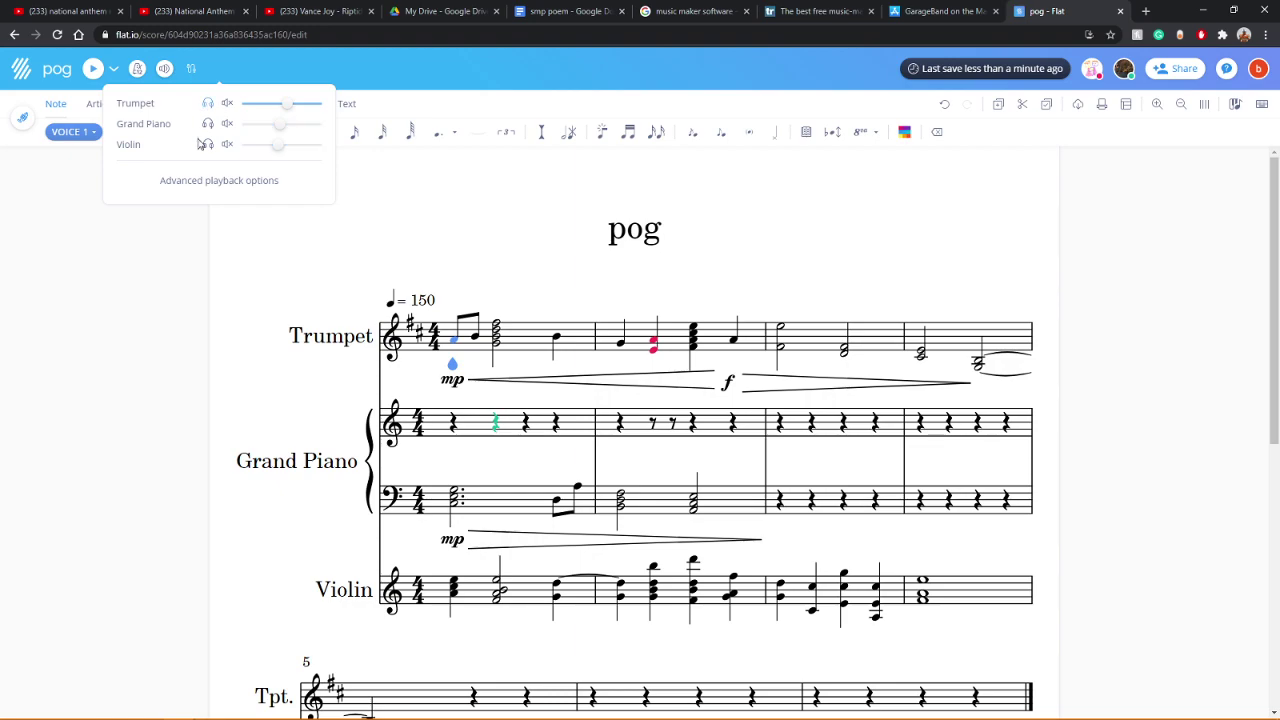
pyautogui.click(165, 69)
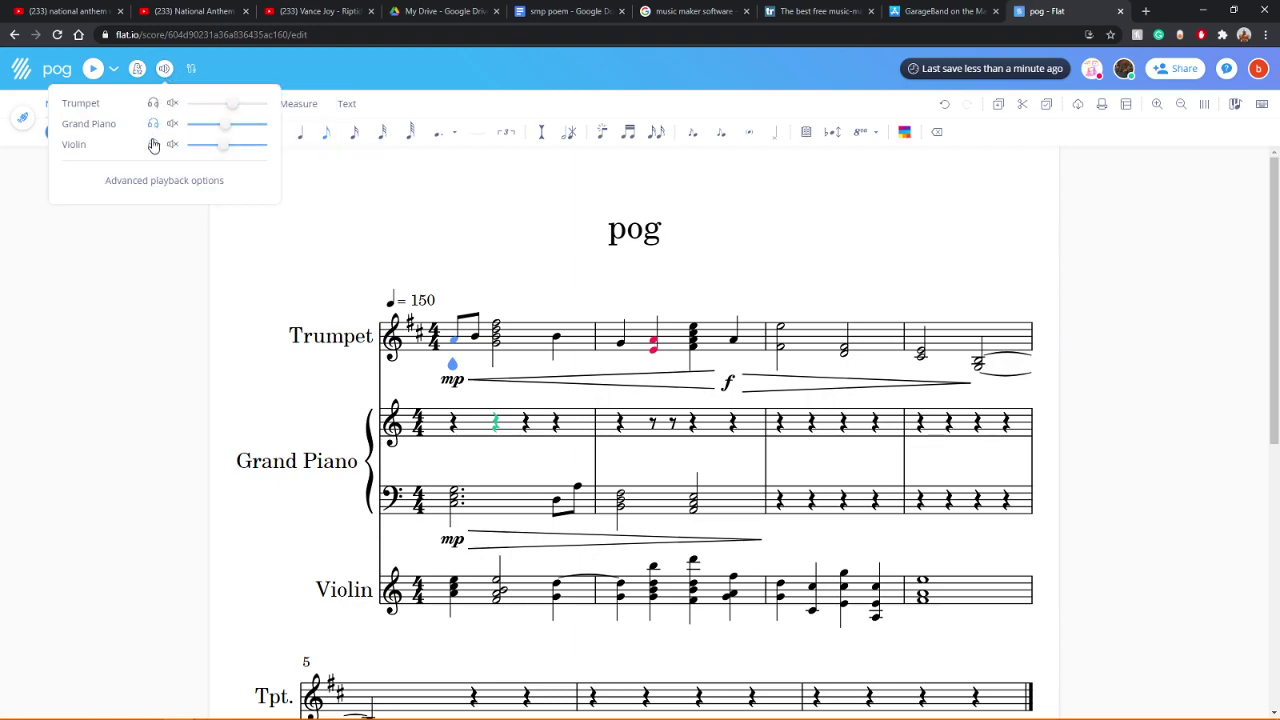
pyautogui.click(130, 233)
pyautogui.click(92, 69)
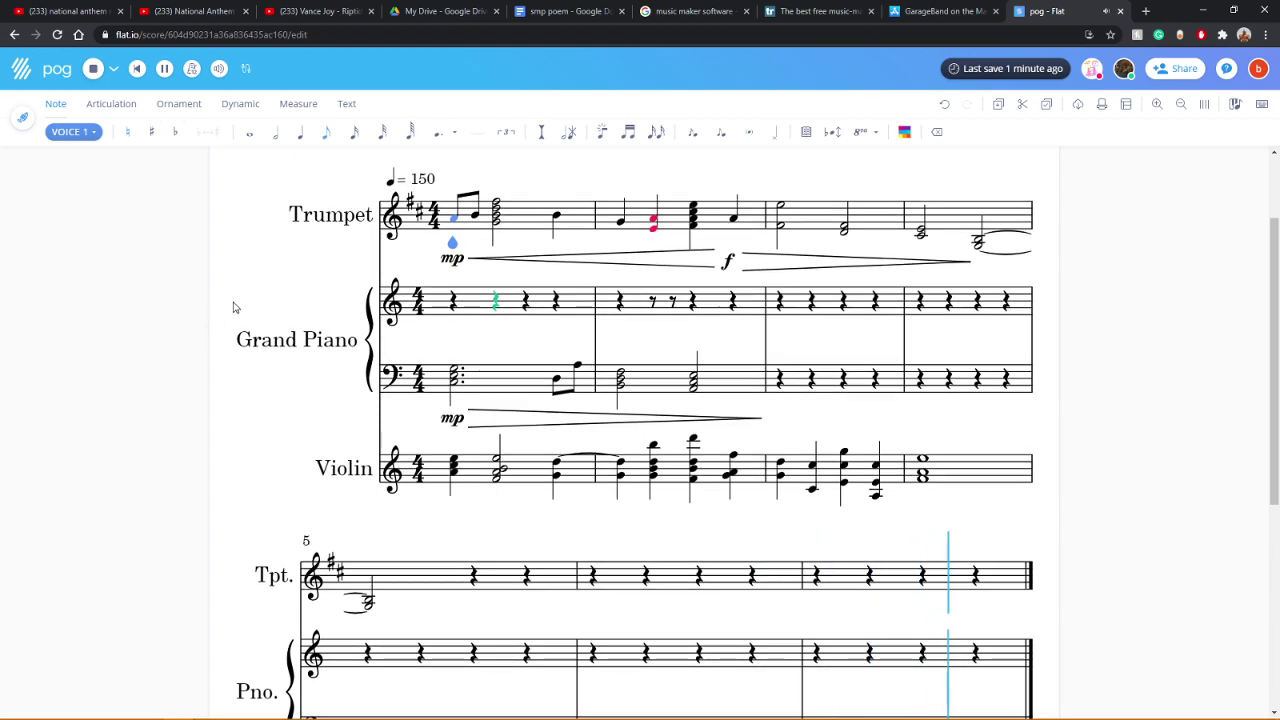
# Step: Review the mixer once more, then display only the Grand Piano part
pyautogui.click(165, 69)
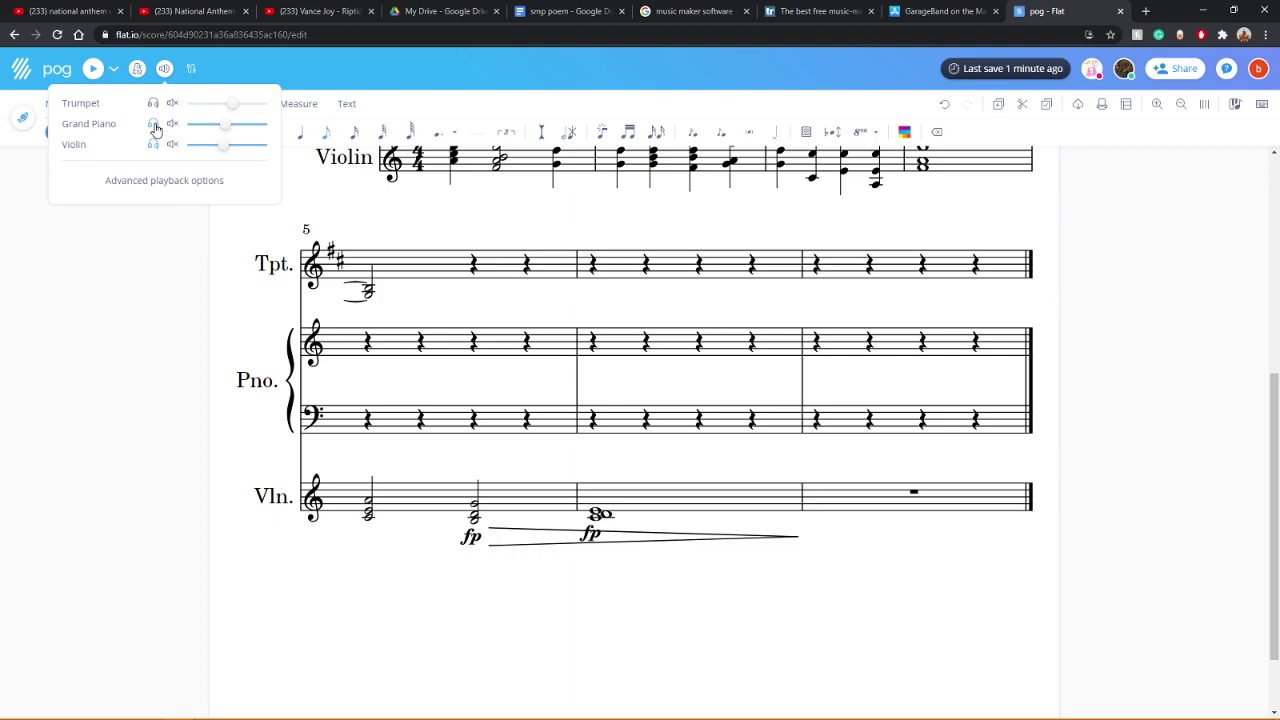
pyautogui.scroll(5, 157, 344)
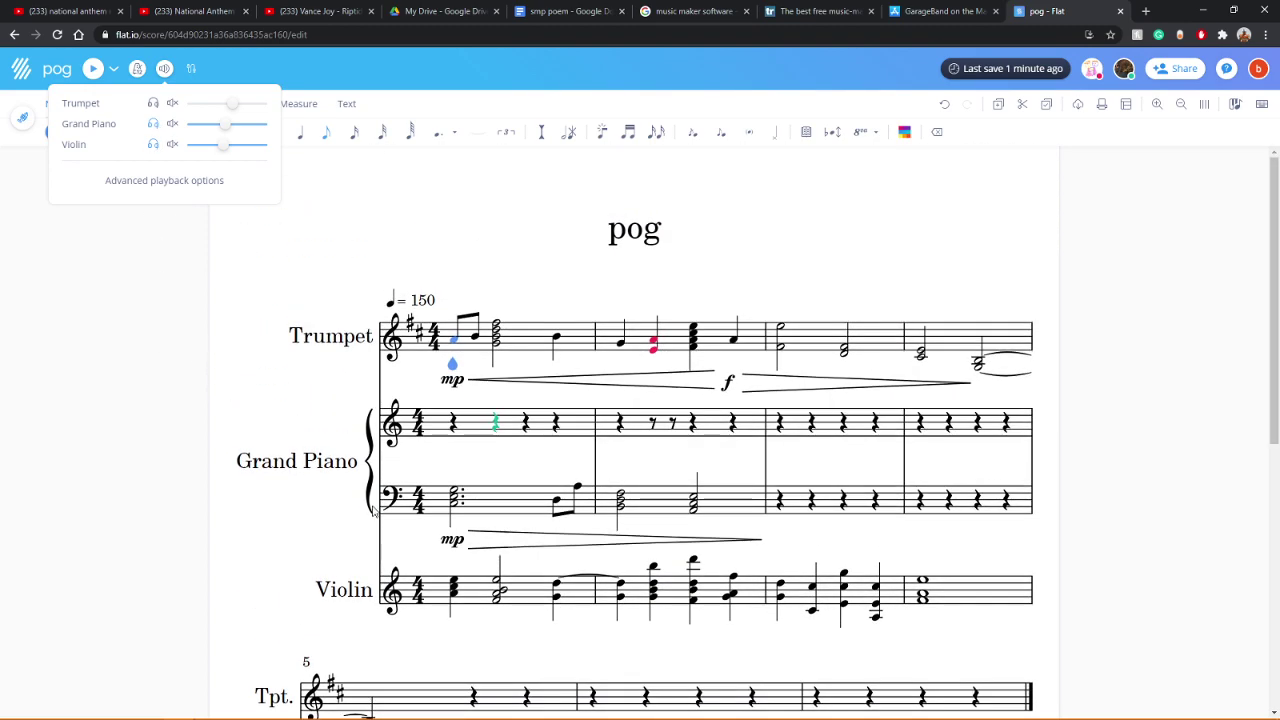
pyautogui.scroll(-3, 430, 450)
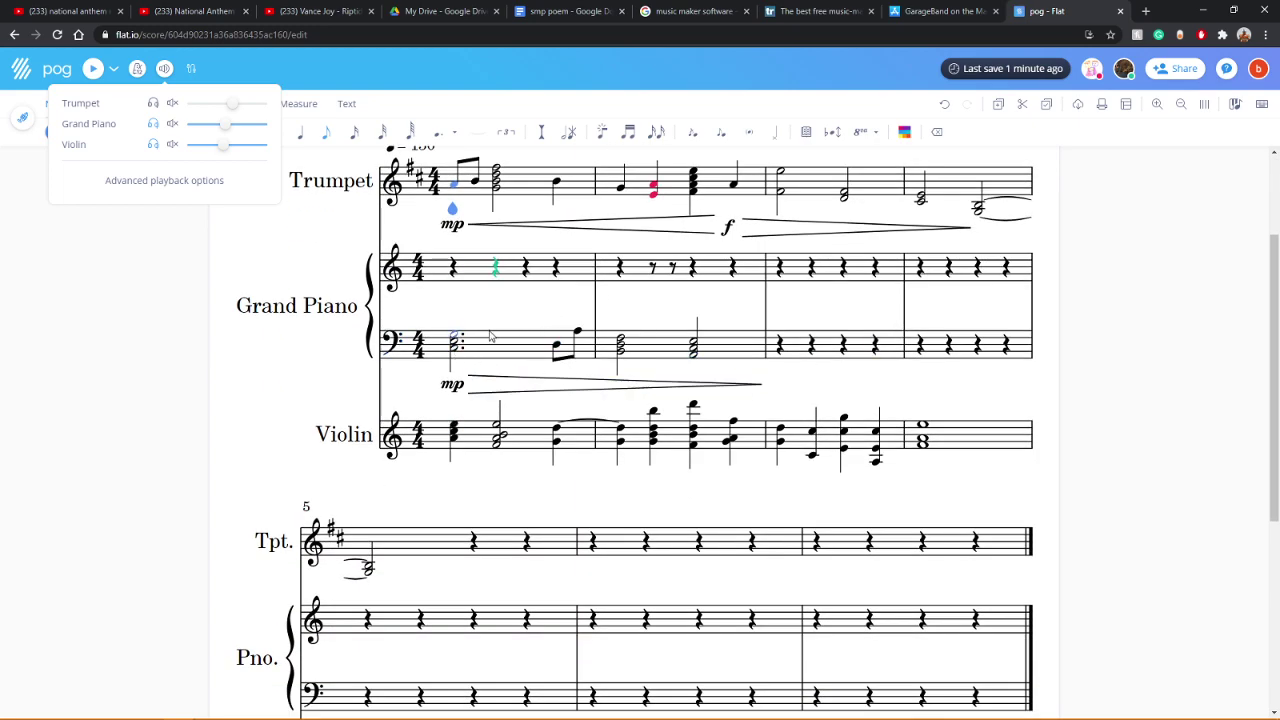
pyautogui.click(70, 247)
pyautogui.click(22, 118)
pyautogui.click(30, 200)
# Step: Play back the Grand Piano part on its own
pyautogui.click(151, 457)
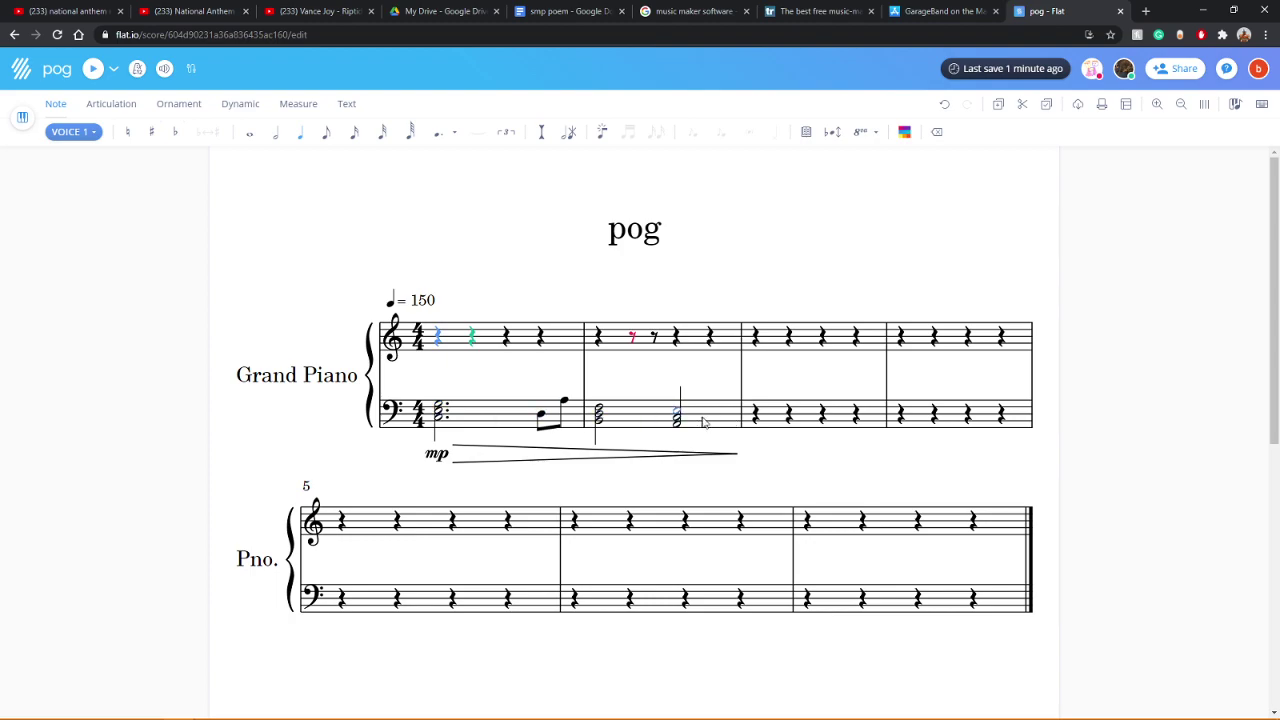
pyautogui.click(165, 68)
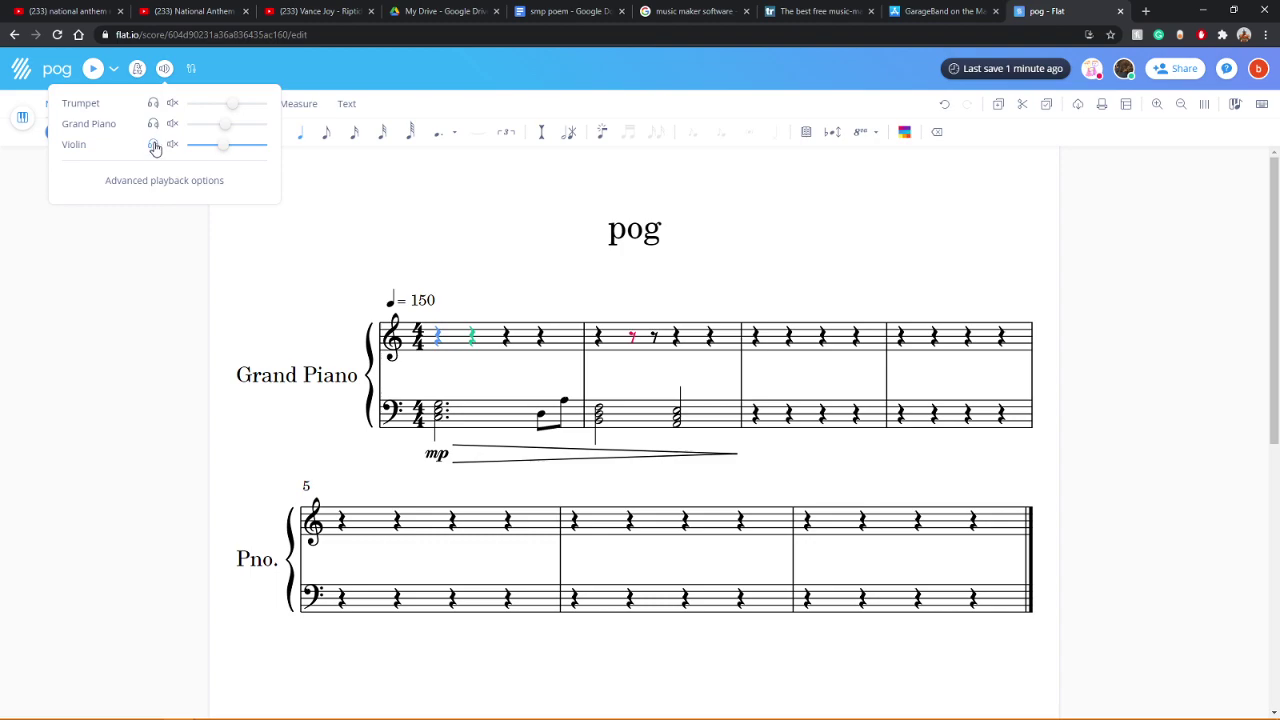
pyautogui.click(93, 68)
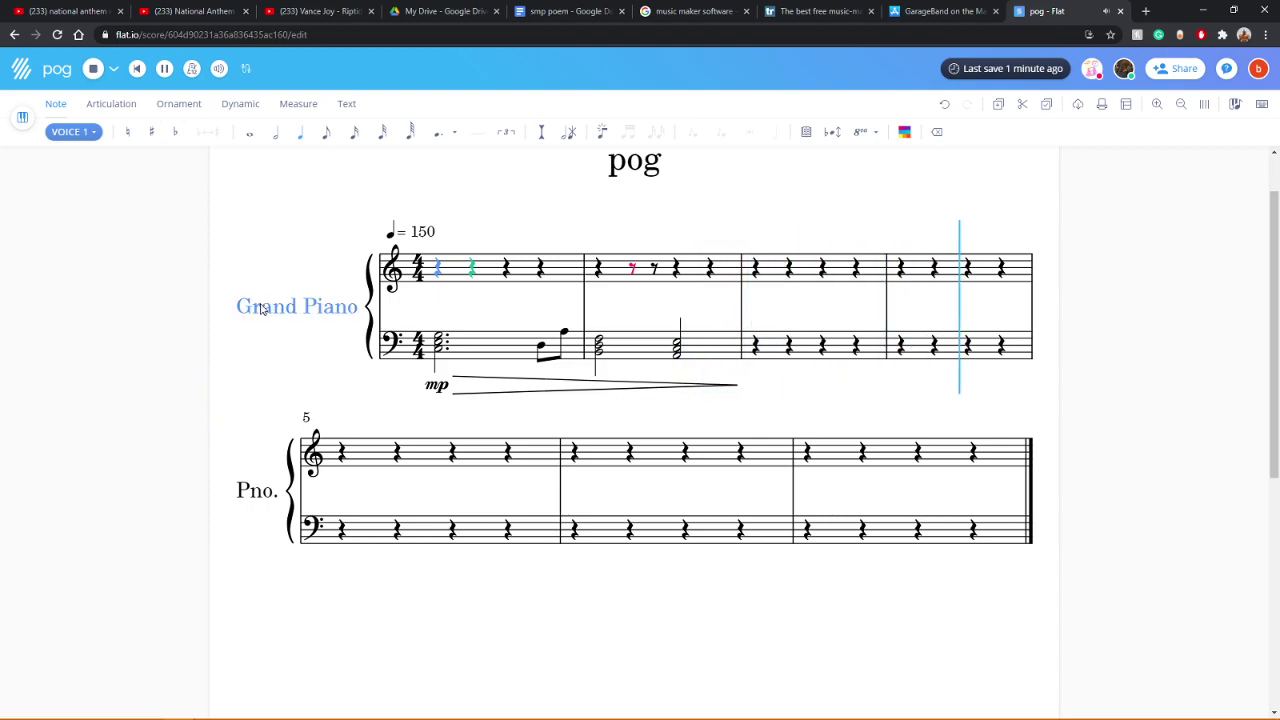
pyautogui.scroll(2, 550, 323)
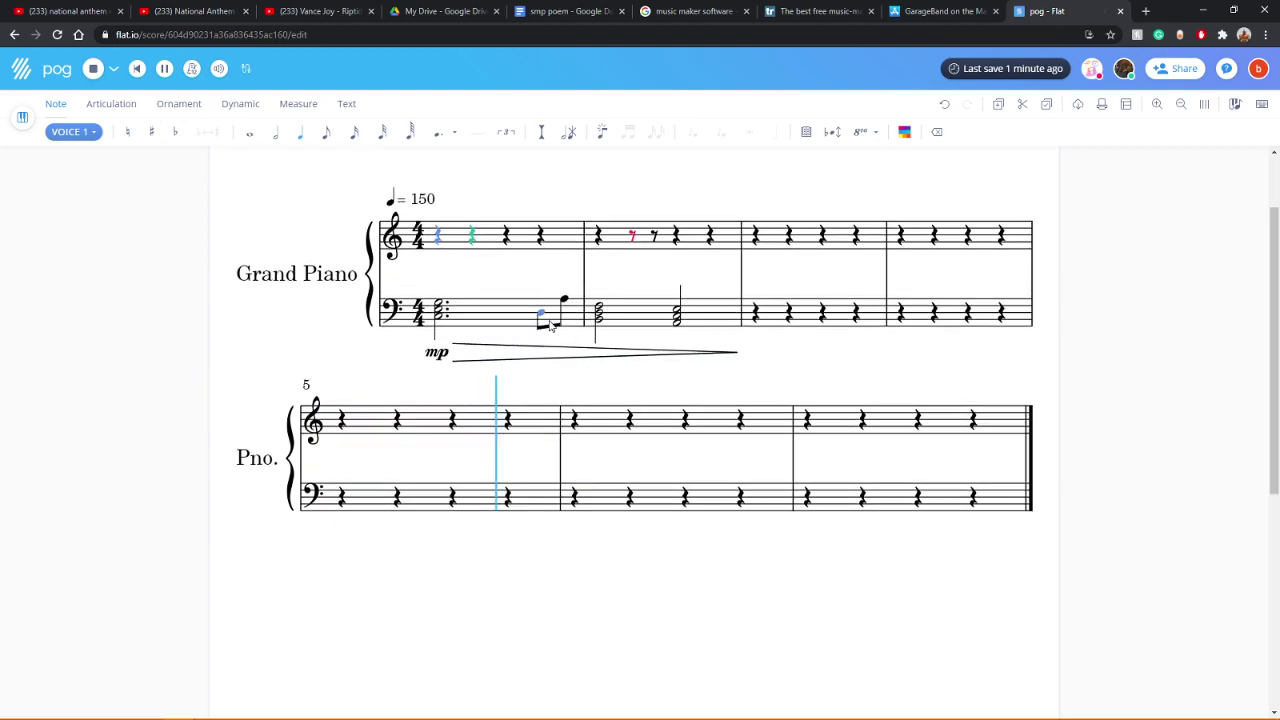
# Step: Change measure 1's bass eighth note to a half note and play it back
pyautogui.click(546, 320)
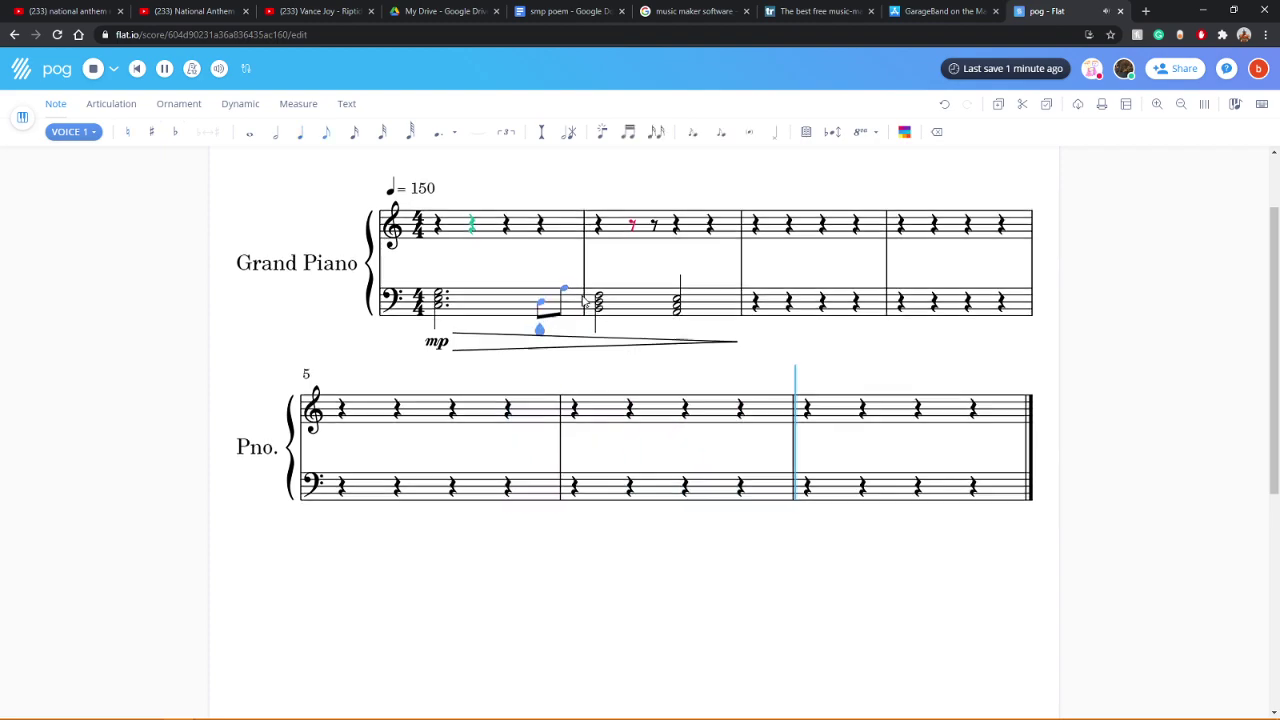
pyautogui.scroll(2, 571, 330)
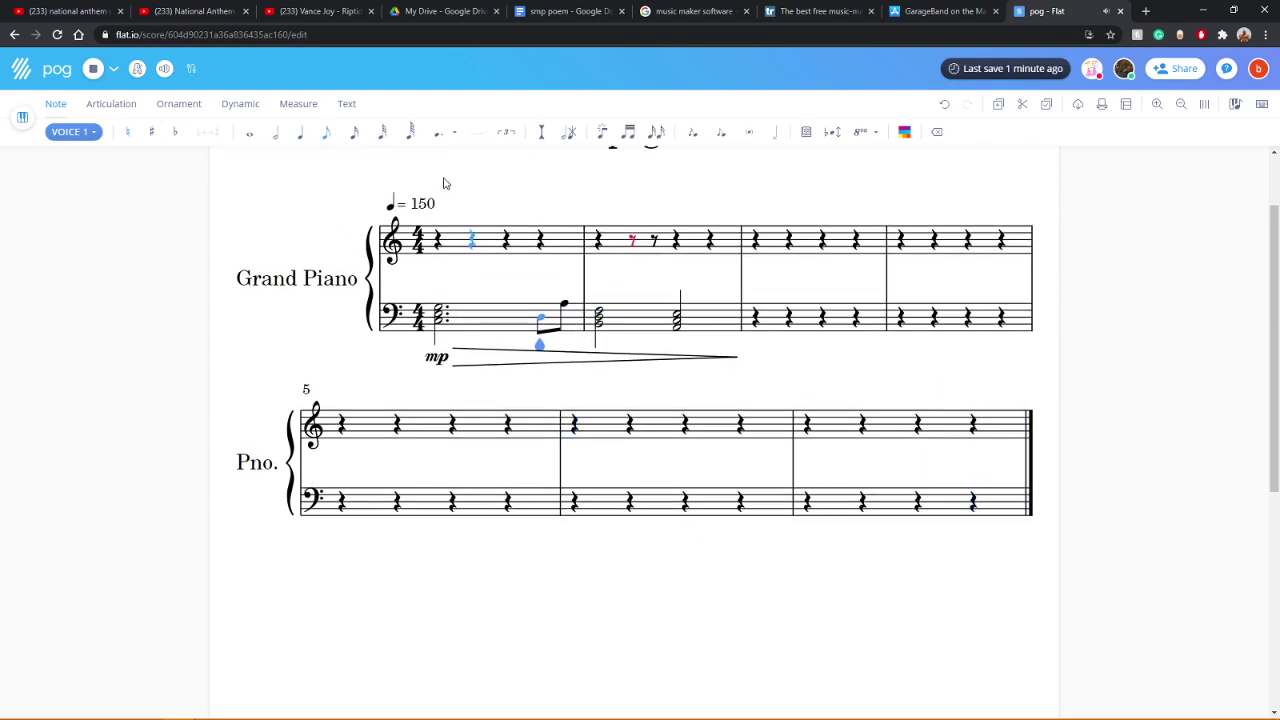
pyautogui.click(277, 137)
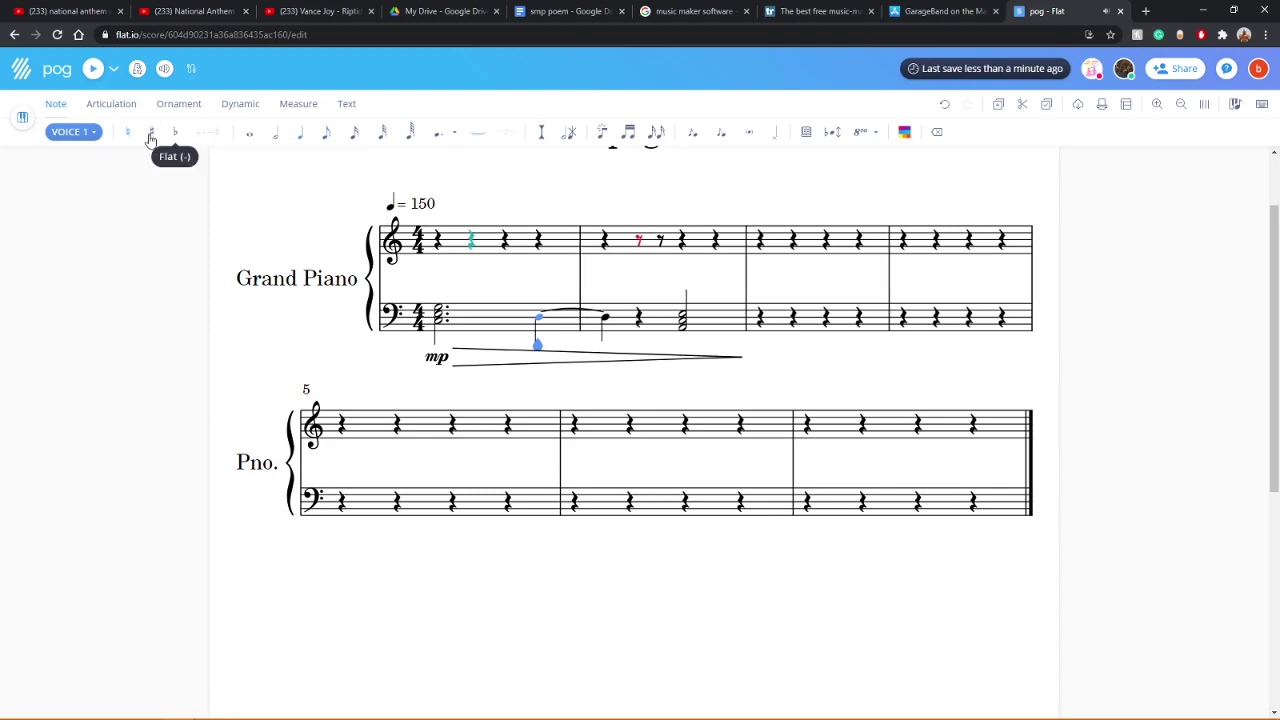
pyautogui.click(92, 68)
# Step: Select the treble rest at beat 4 of measure 5, then step to the next bass note
pyautogui.click(410, 401)
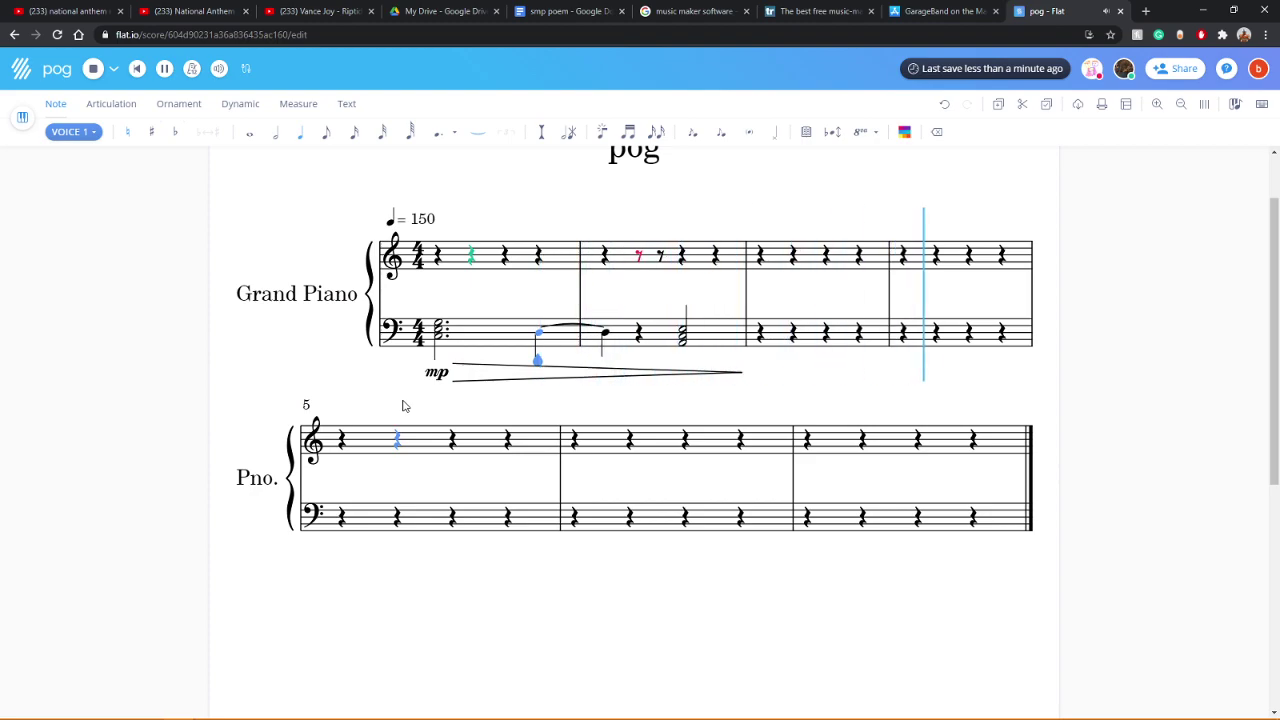
pyautogui.moveTo(507, 440); pyautogui.dragTo(567, 482)
pyautogui.click(514, 297)
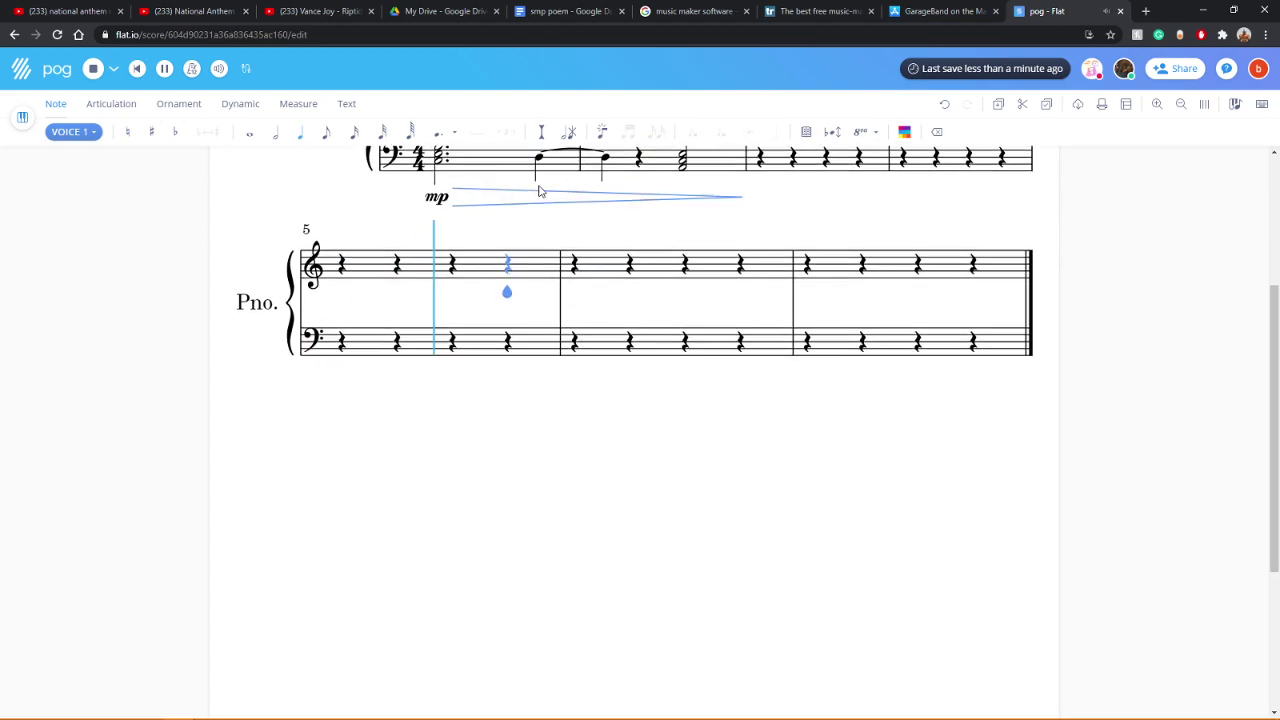
pyautogui.scroll(2, 500, 330)
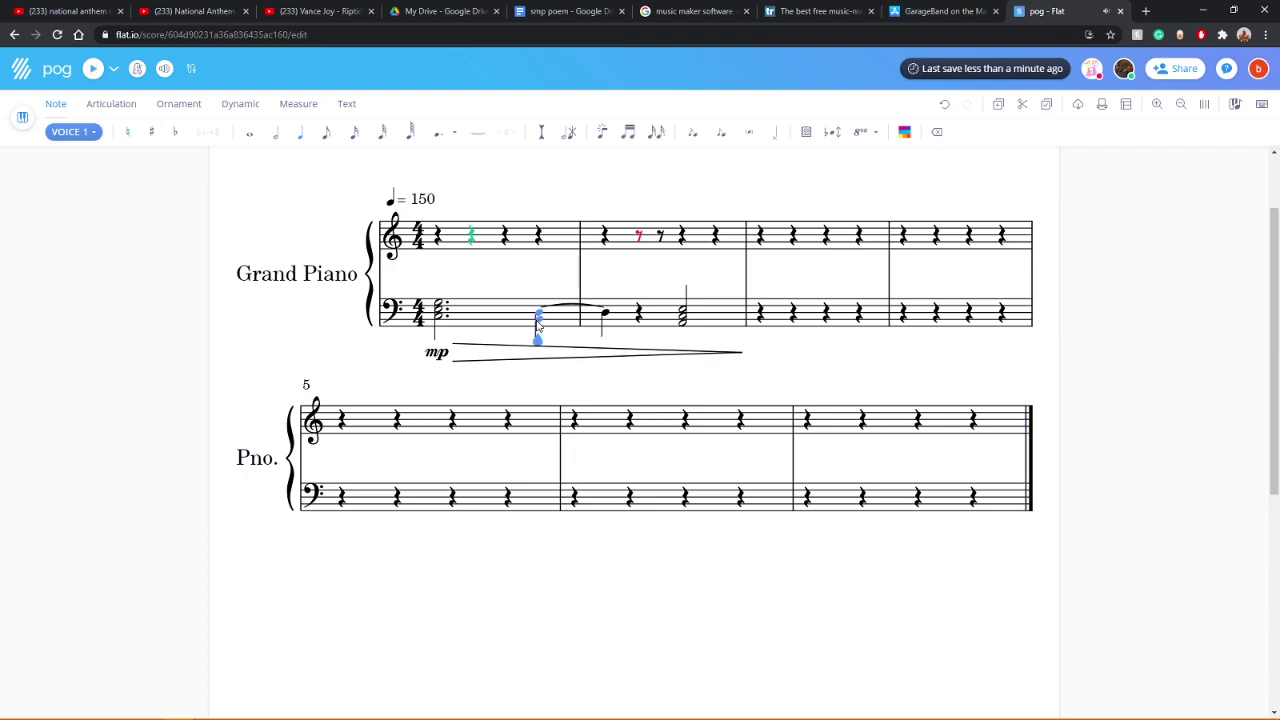
pyautogui.press('Right')
# Step: Move the top note of measure 1's bass chord below the others and replay it
pyautogui.moveTo(543, 312); pyautogui.dragTo(575, 337)
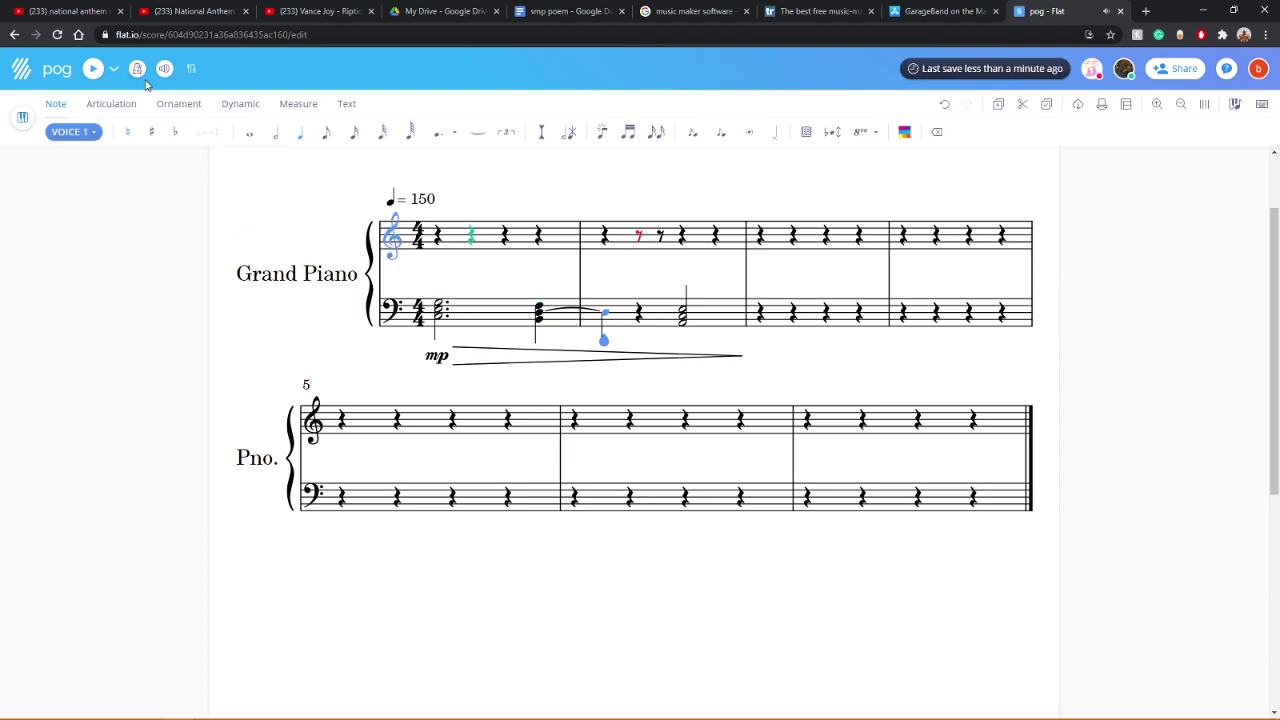
pyautogui.click(94, 69)
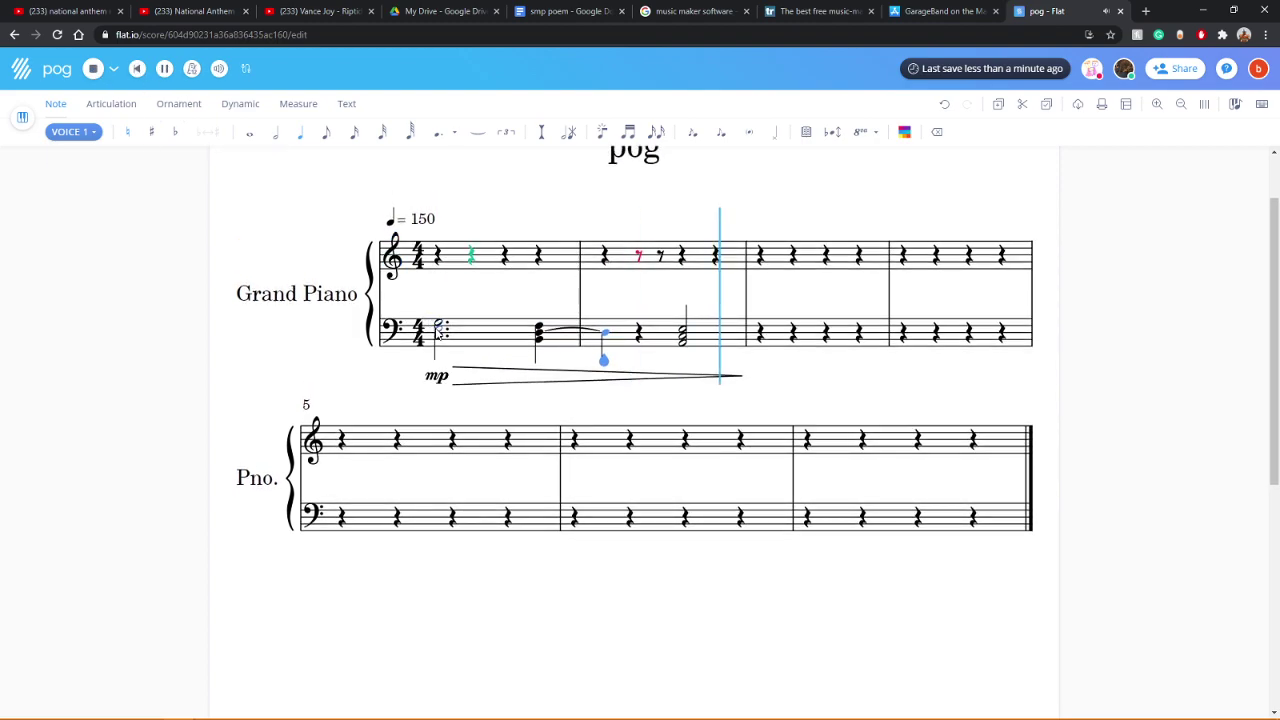
pyautogui.click(440, 334)
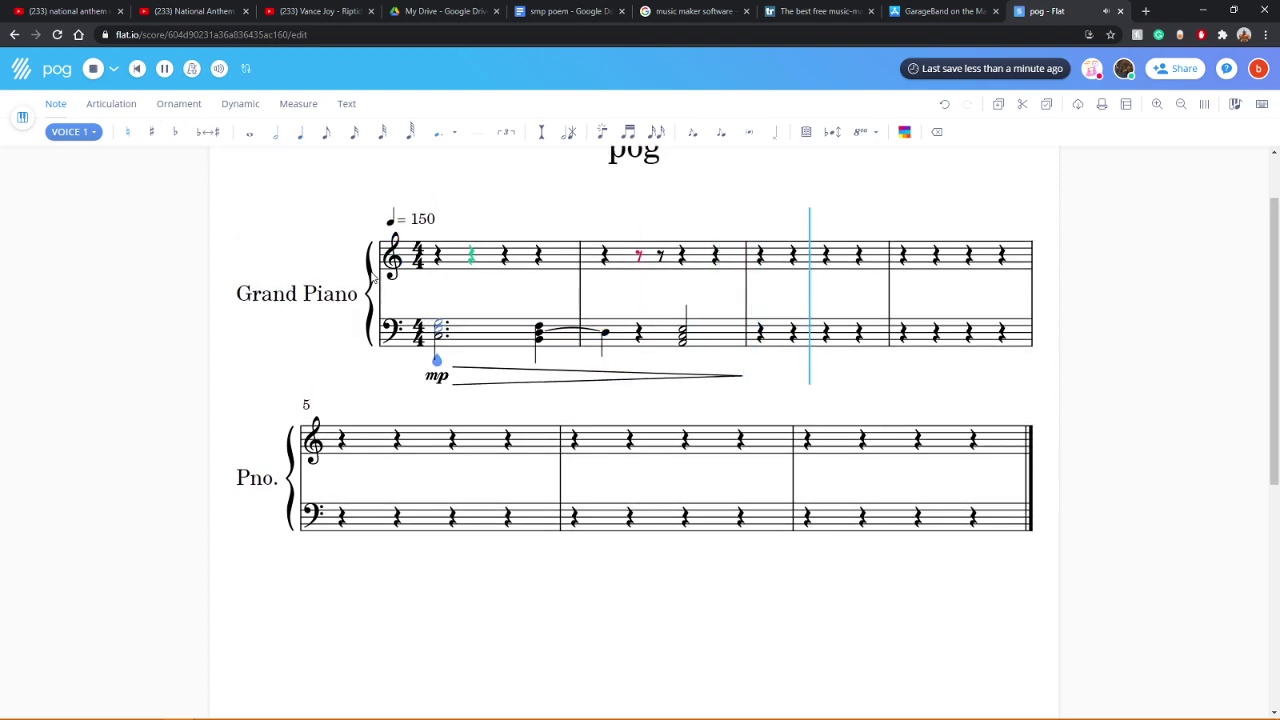
pyautogui.click(94, 69)
pyautogui.click(94, 69)
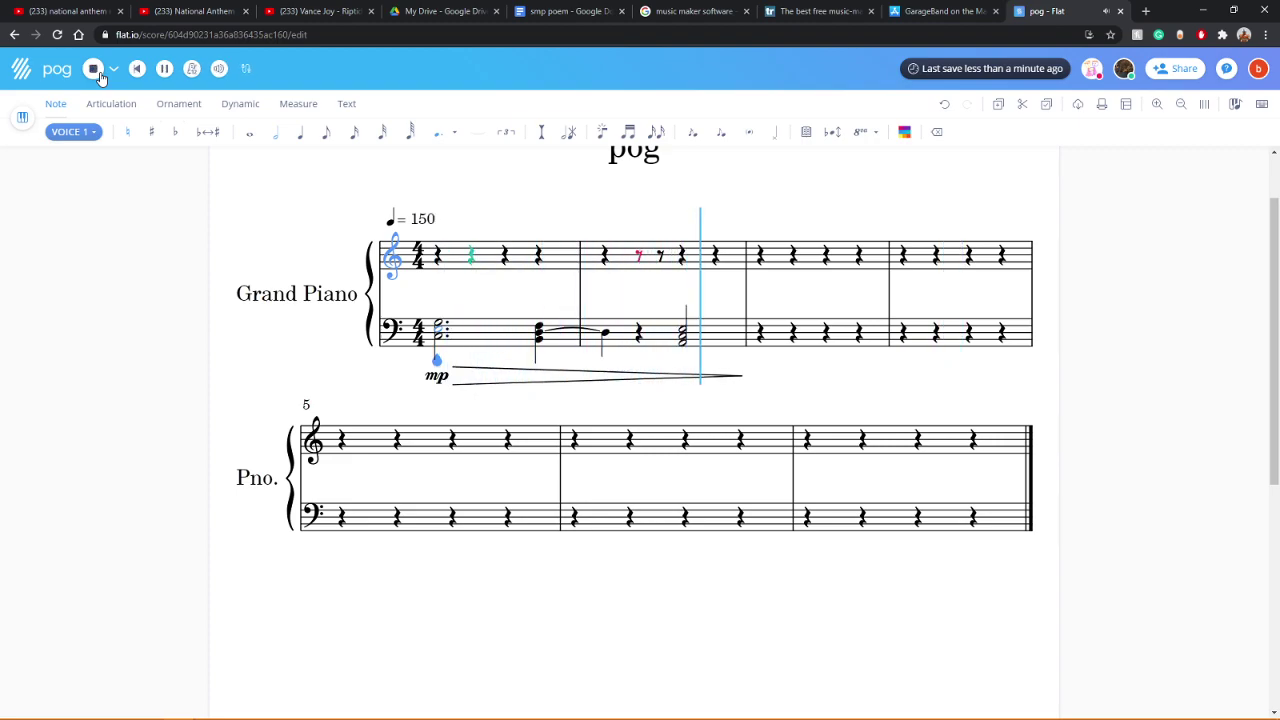
pyautogui.click(99, 74)
# Step: Try adding a note at the bass measure-2 quarter rest, then undo it
pyautogui.click(635, 336)
pyautogui.click(637, 340)
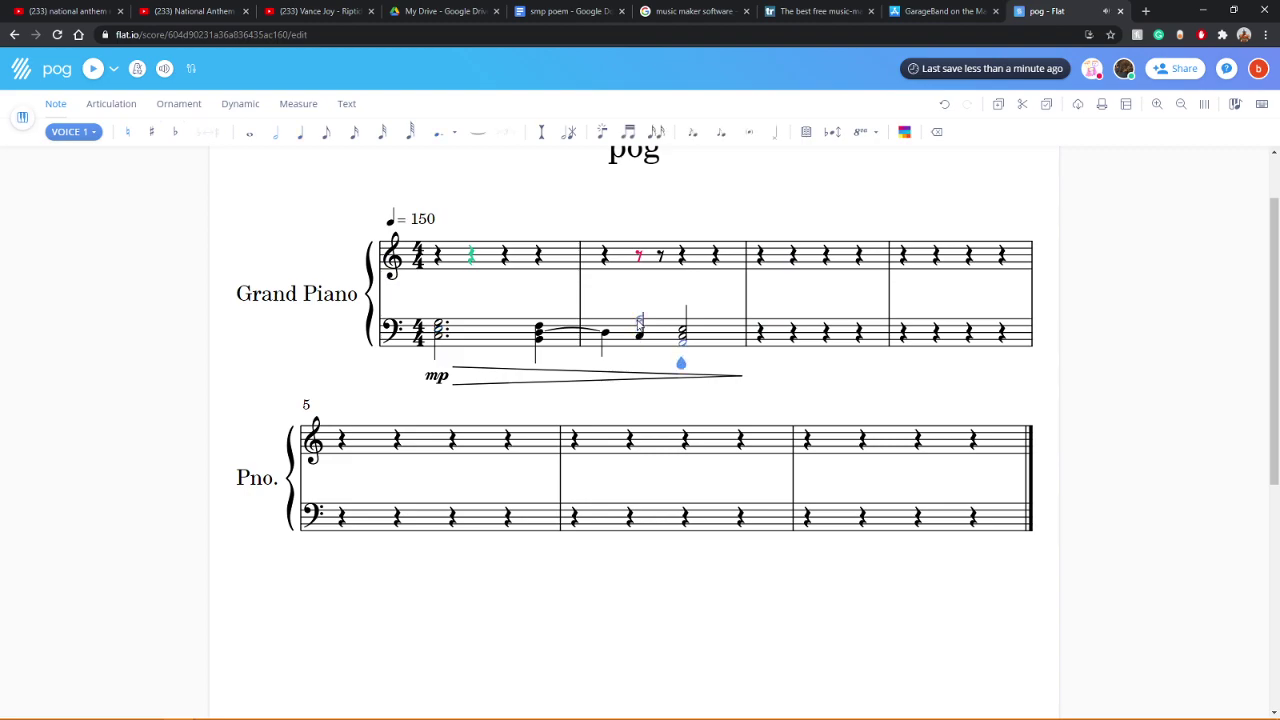
pyautogui.click(944, 104)
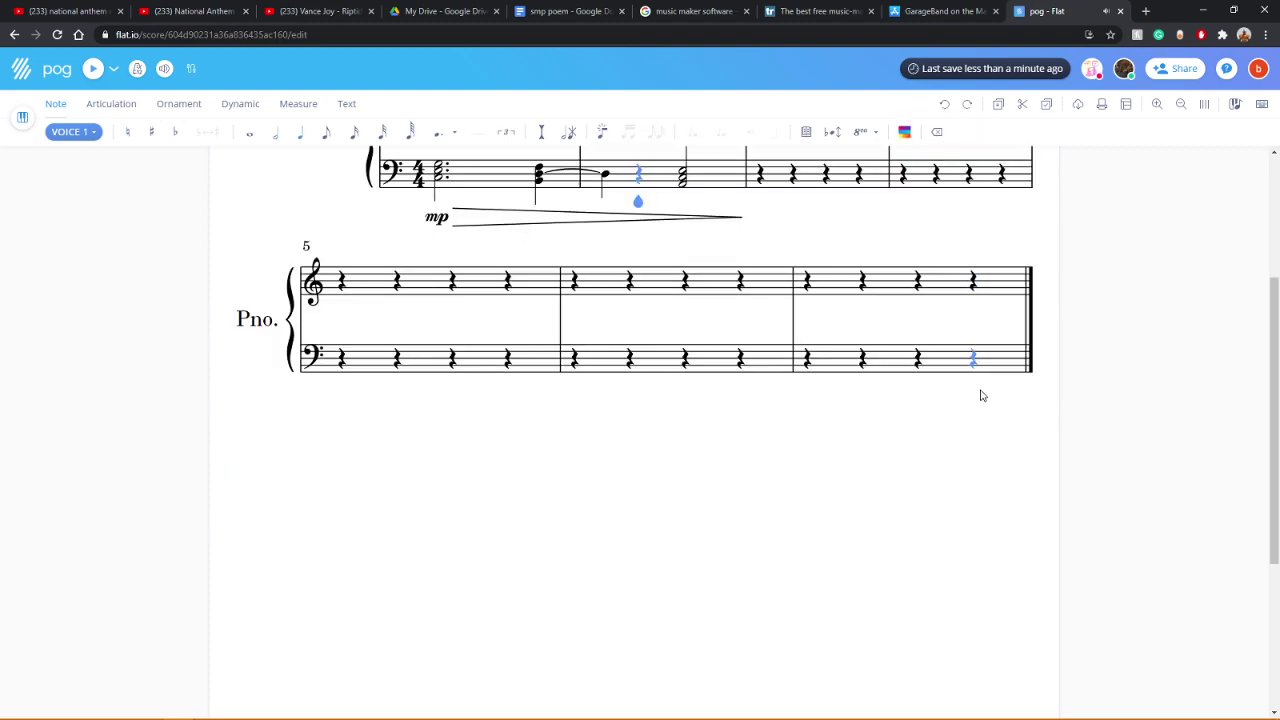
pyautogui.scroll(2, 981, 395)
pyautogui.scroll(1, 1057, 411)
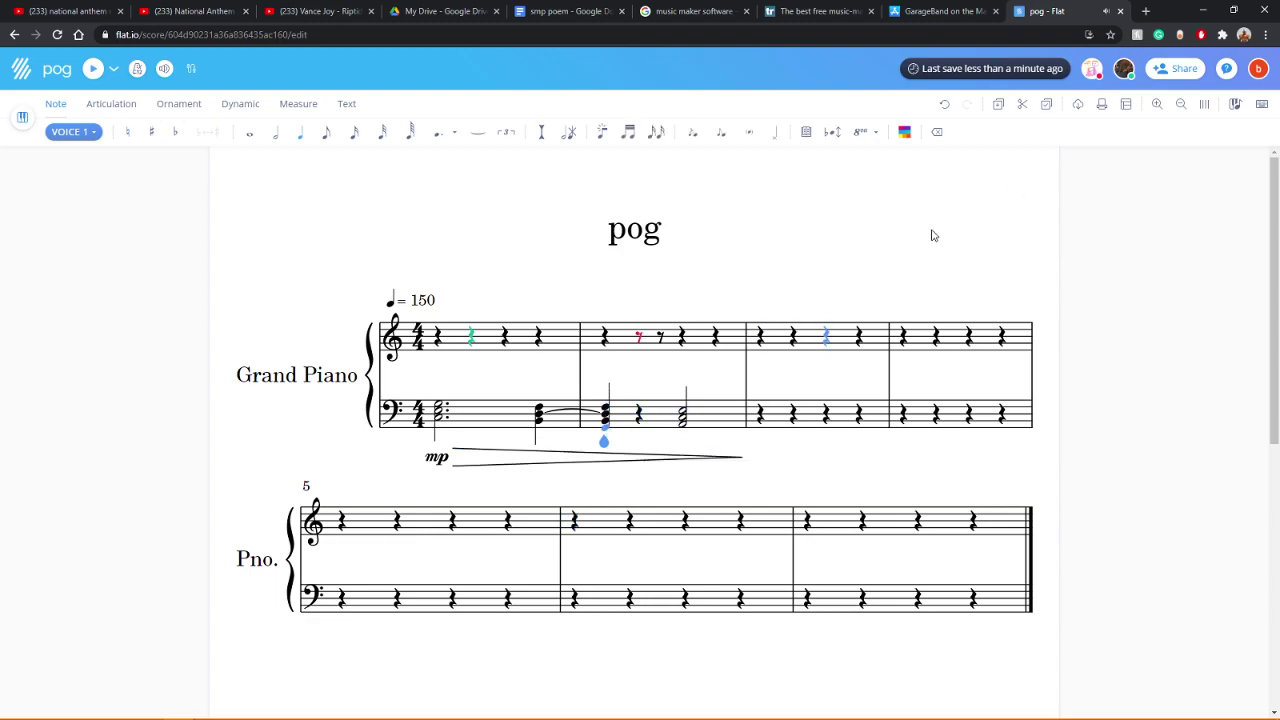
# Step: Select the measure 2 bass chord, play the part, then stop playback
pyautogui.click(621, 431)
pyautogui.click(90, 69)
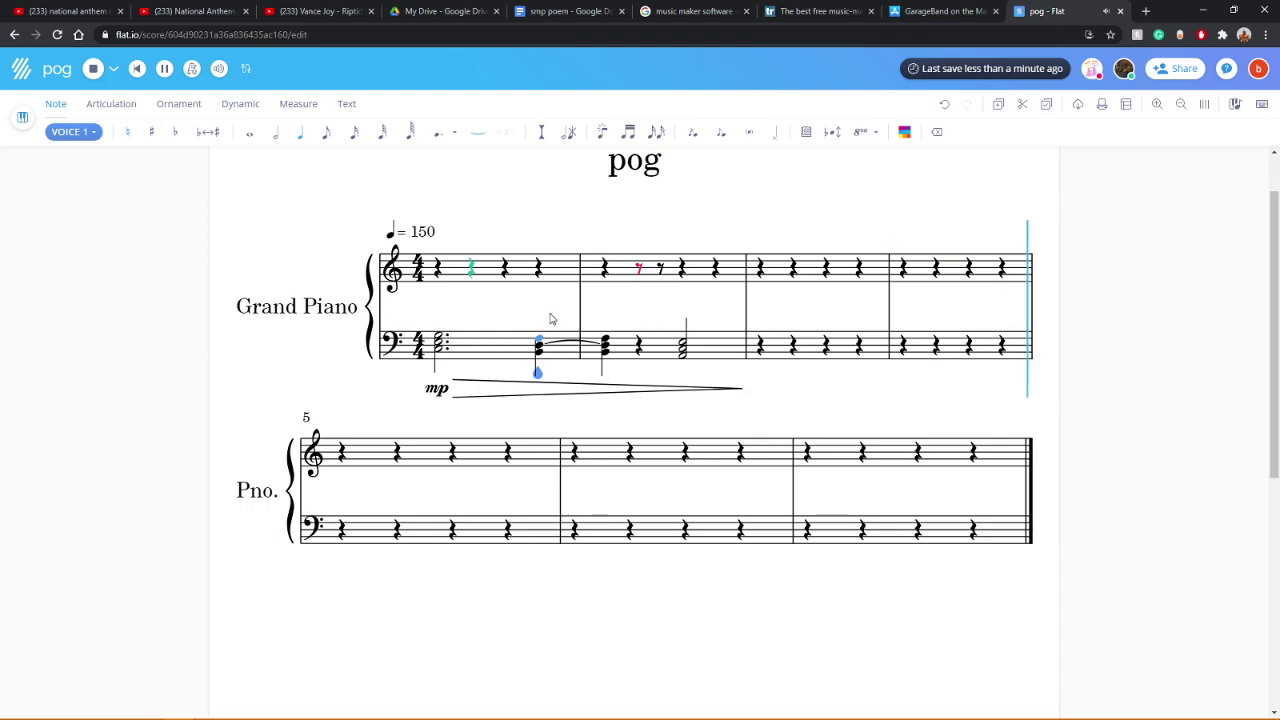
pyautogui.scroll(3, 257, 394)
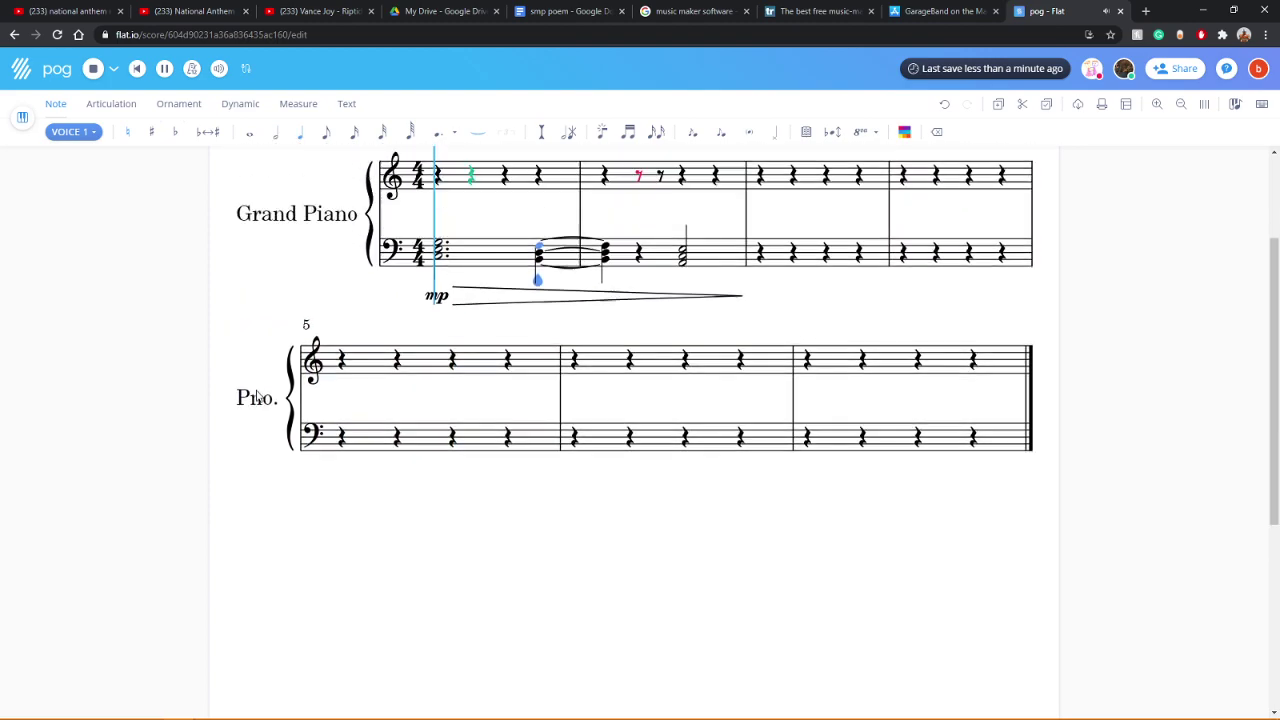
pyautogui.click(135, 72)
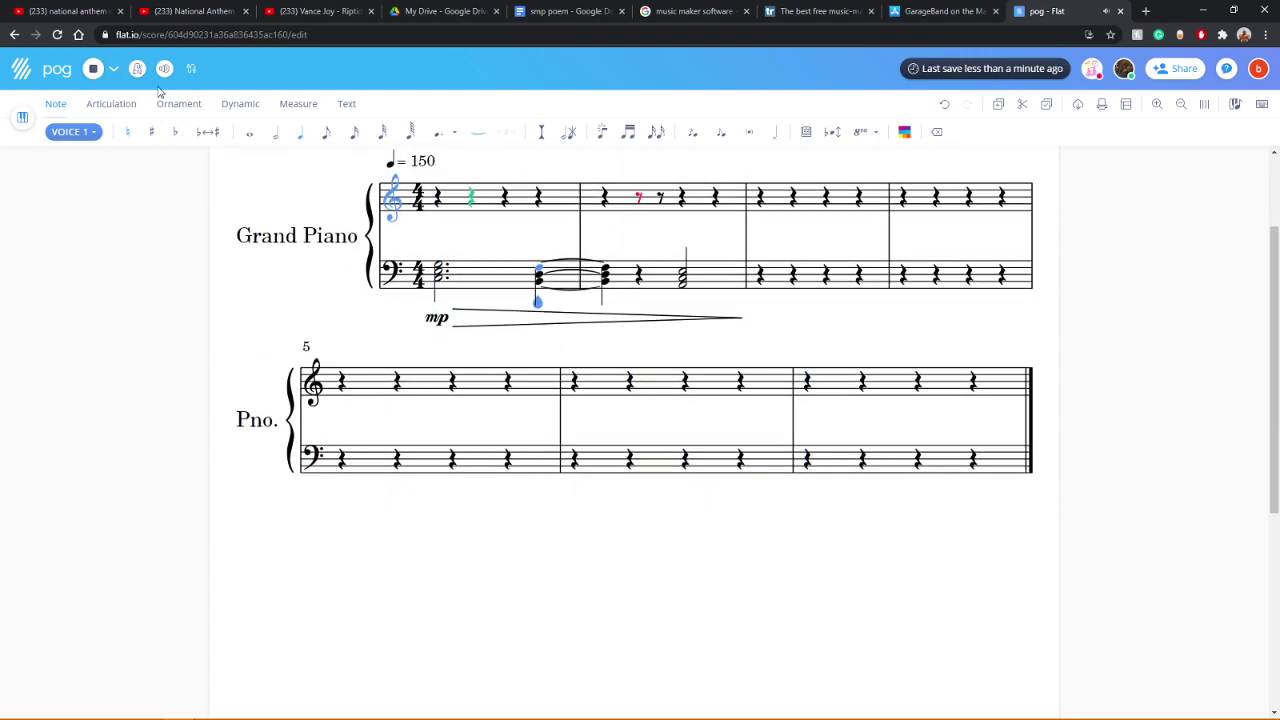
# Step: Try a whole note on the first bass chord, listen, and undo it
pyautogui.click(261, 140)
pyautogui.scroll(2, 294, 326)
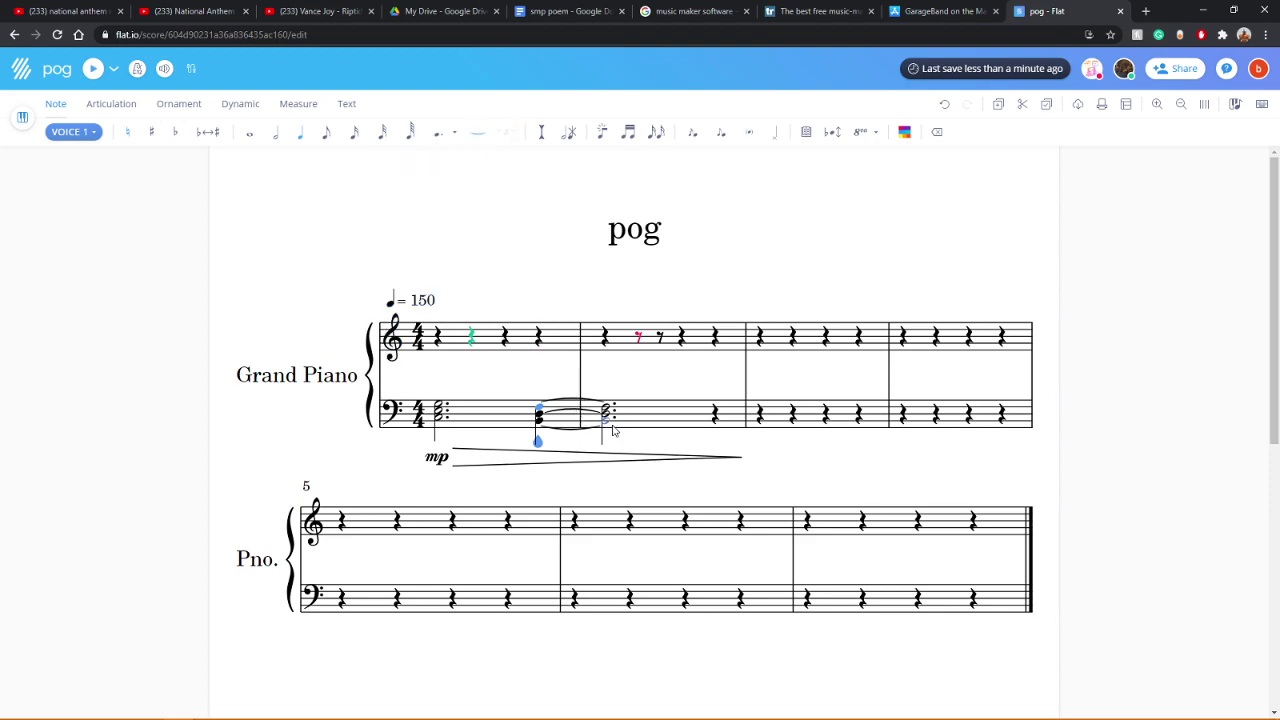
pyautogui.click(93, 70)
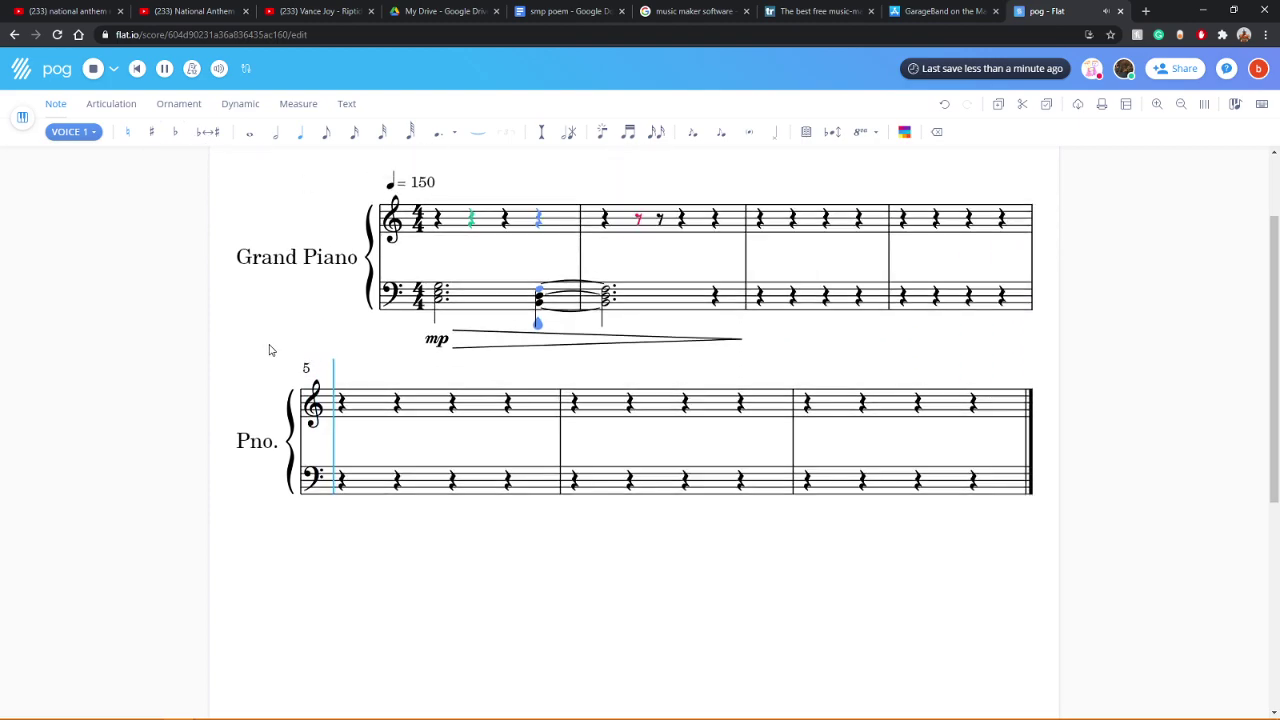
pyautogui.click(95, 72)
pyautogui.click(945, 104)
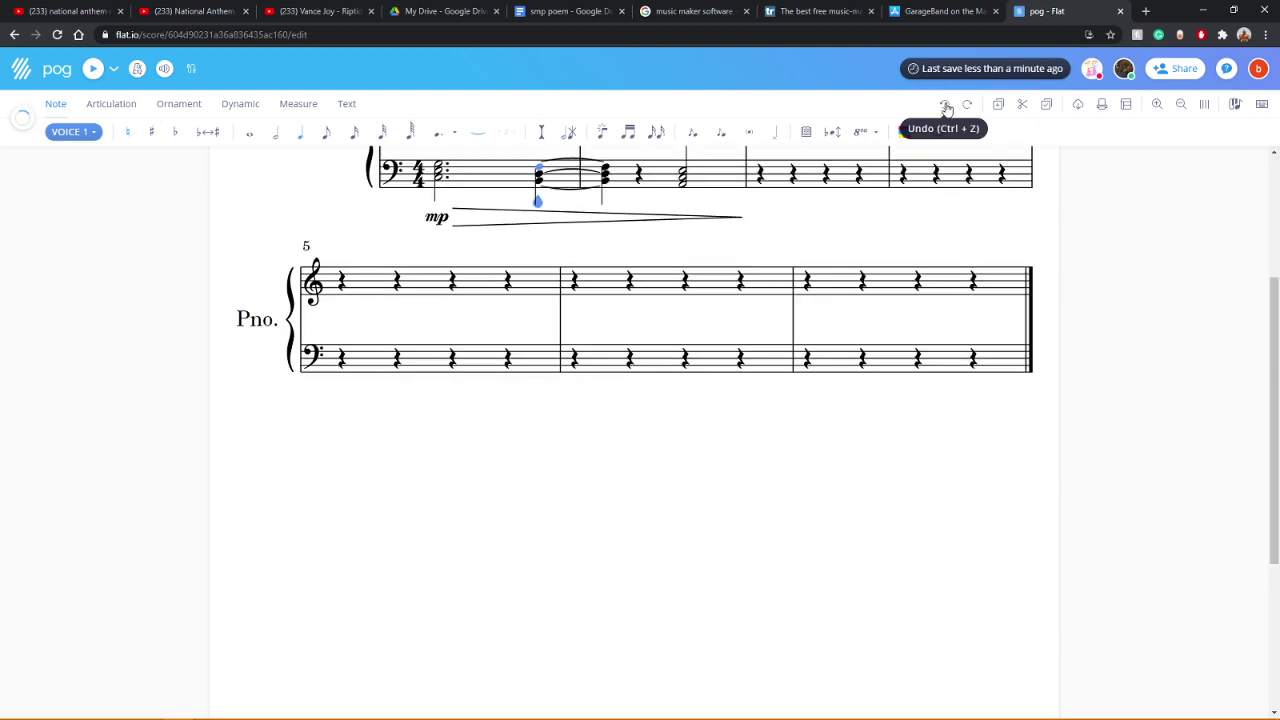
pyautogui.scroll(2, 880, 435)
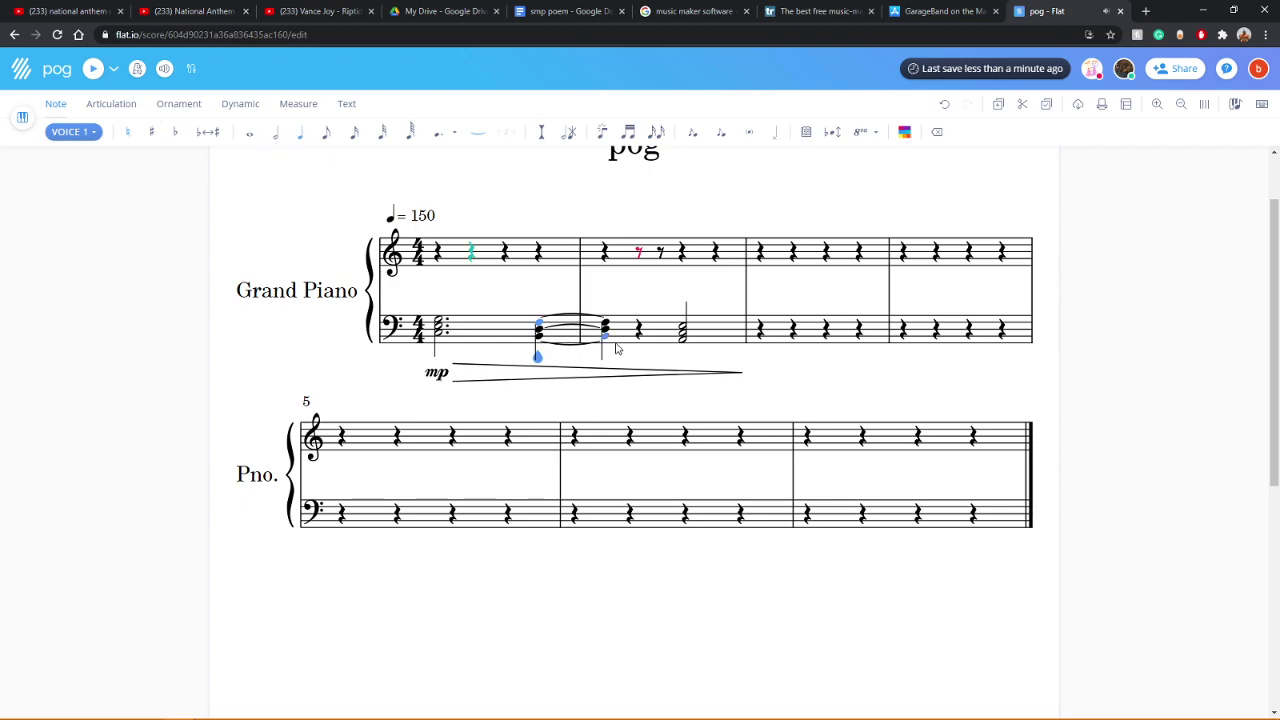
# Step: Add a note to measure 1's bass chord and make measure 2's chord a half note
pyautogui.click(544, 340)
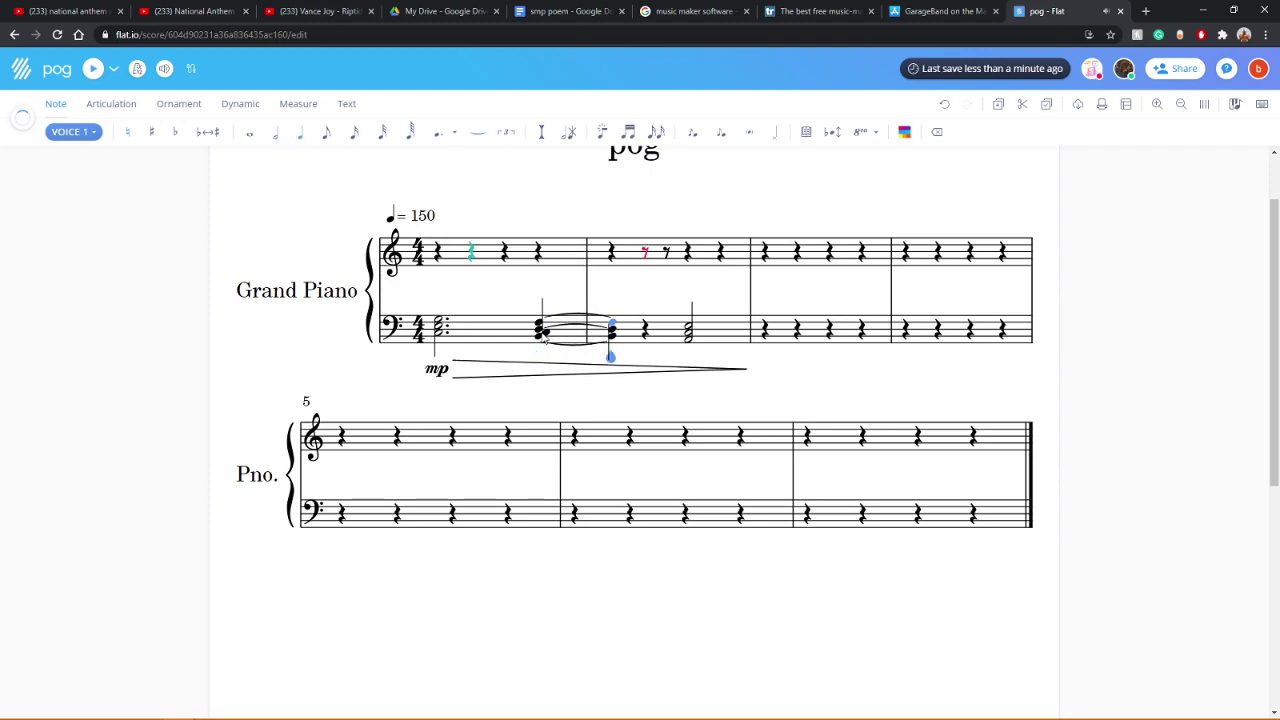
pyautogui.click(944, 112)
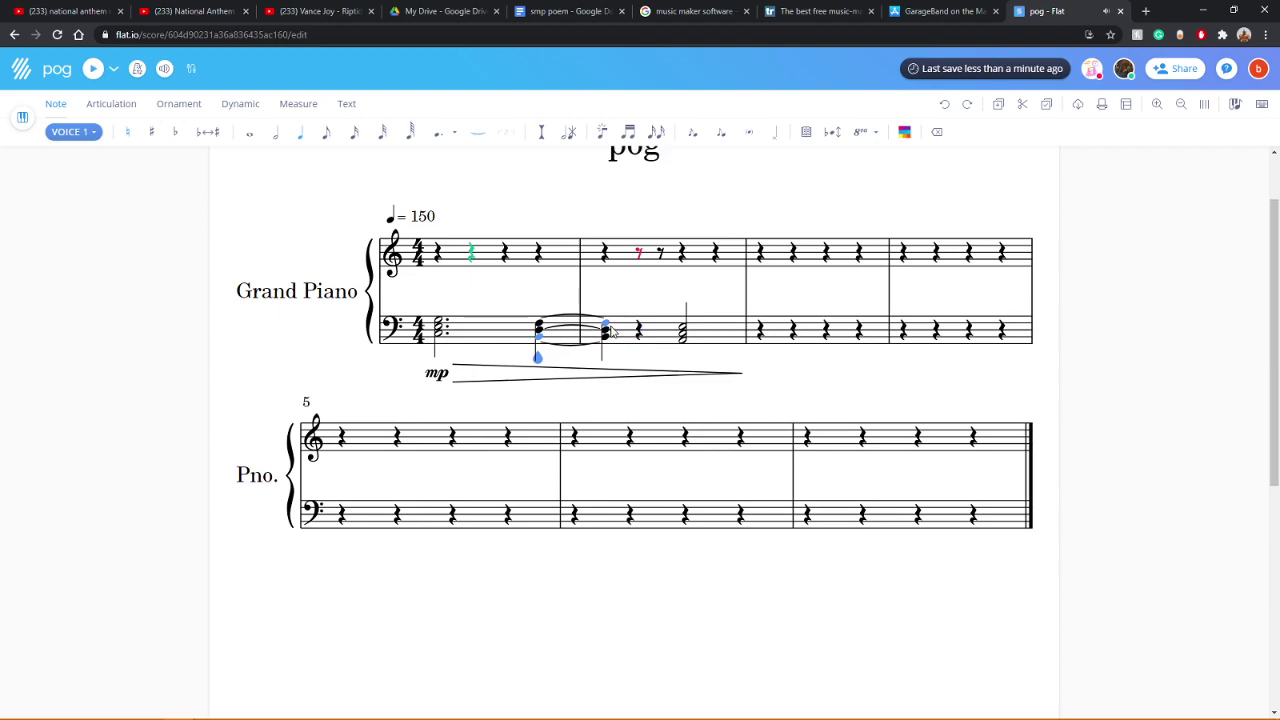
pyautogui.click(277, 134)
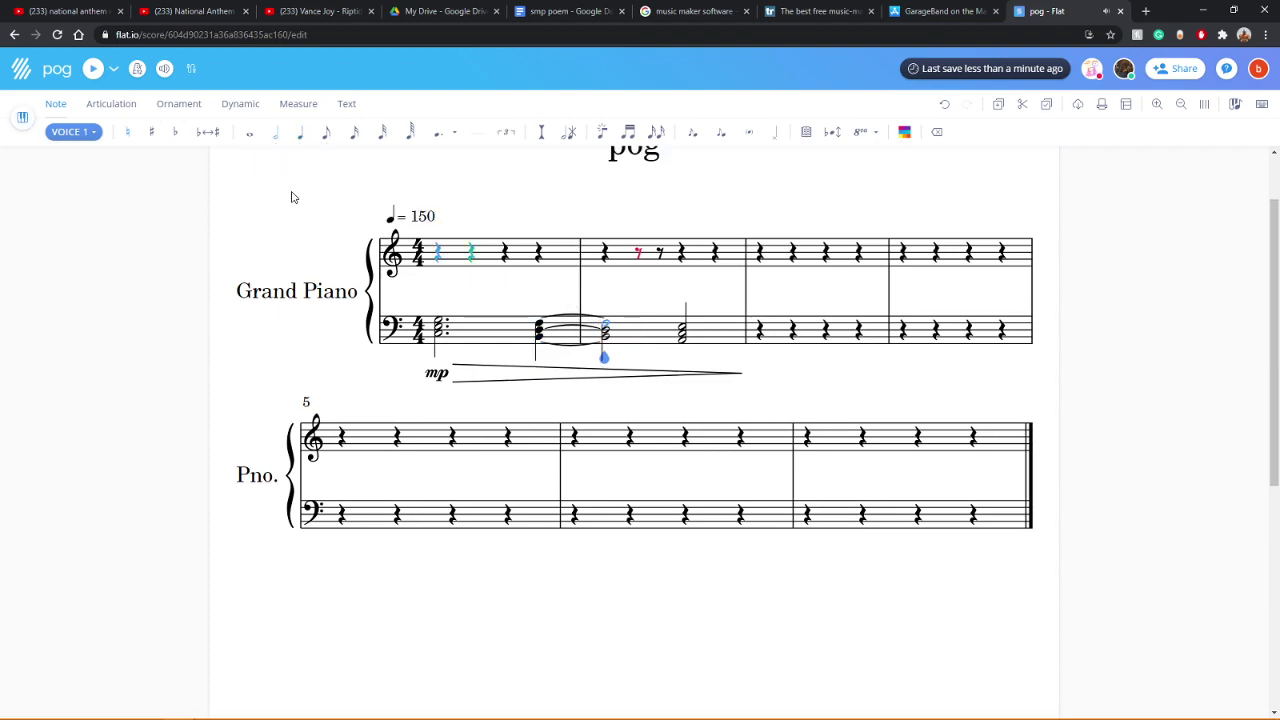
pyautogui.click(92, 70)
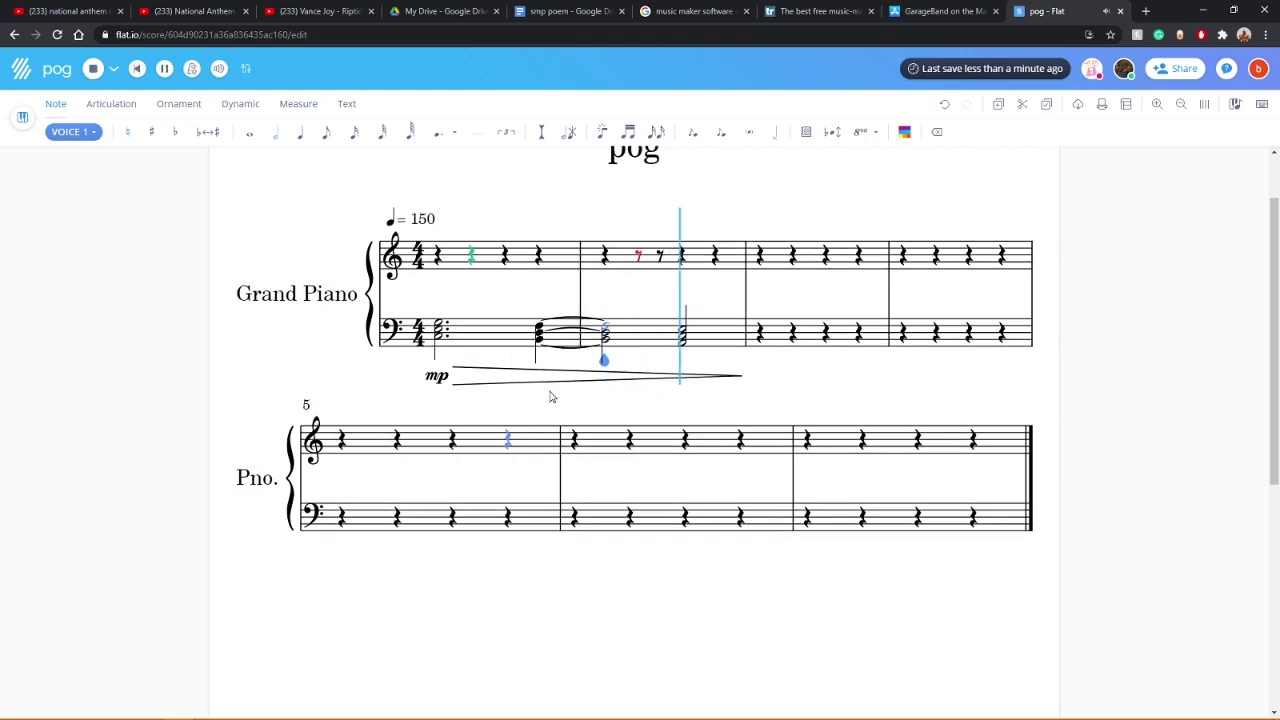
pyautogui.click(437, 330)
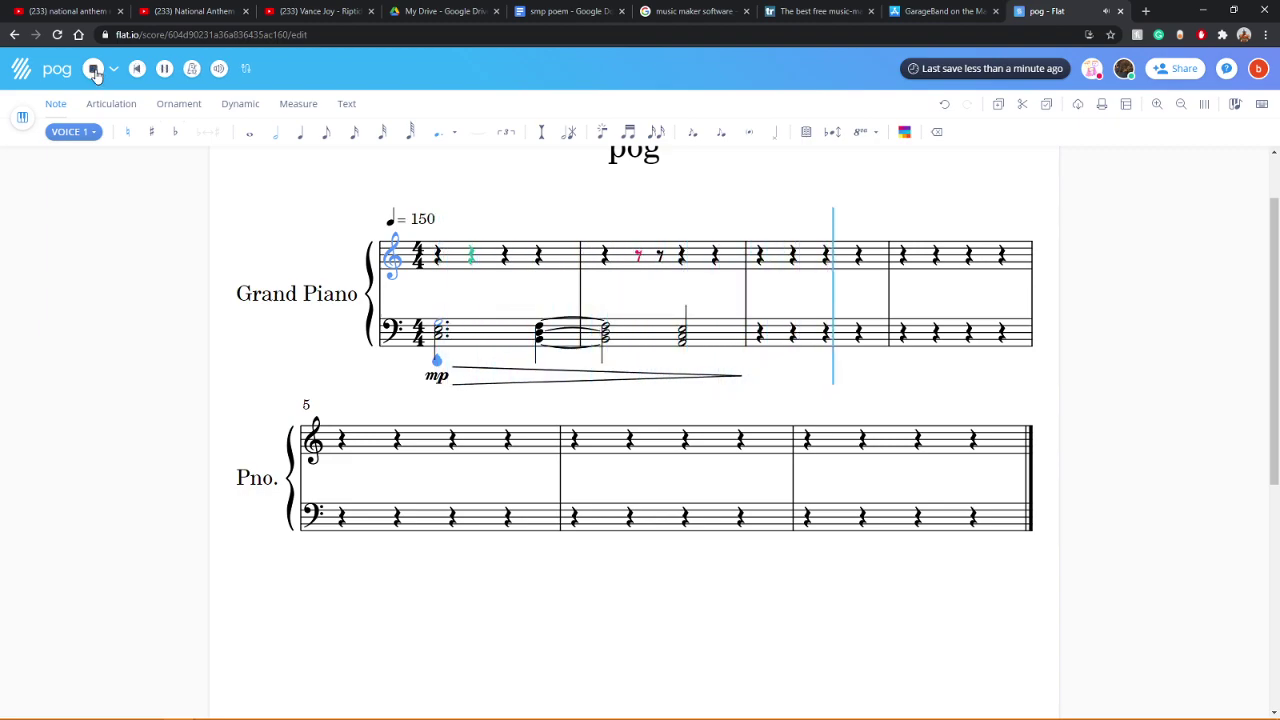
pyautogui.click(93, 70)
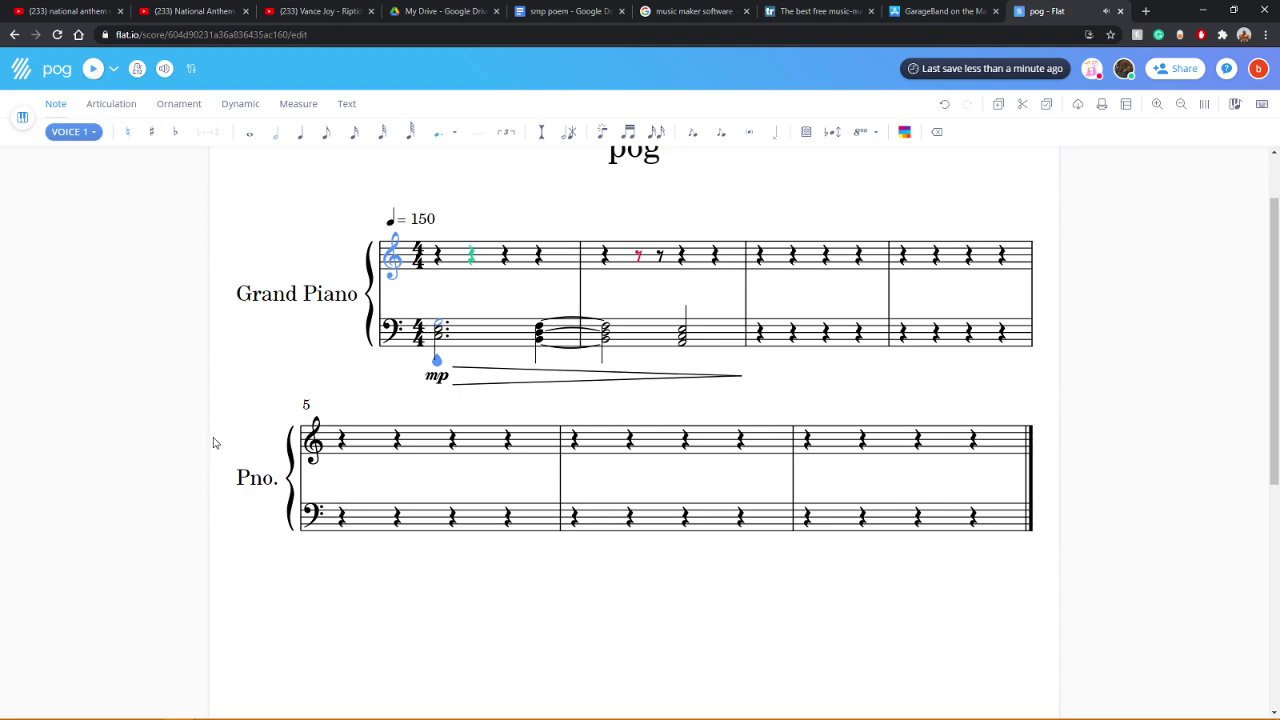
# Step: Remove the tie from measure 1's last chord into measure 2's half-note chord
pyautogui.click(608, 328)
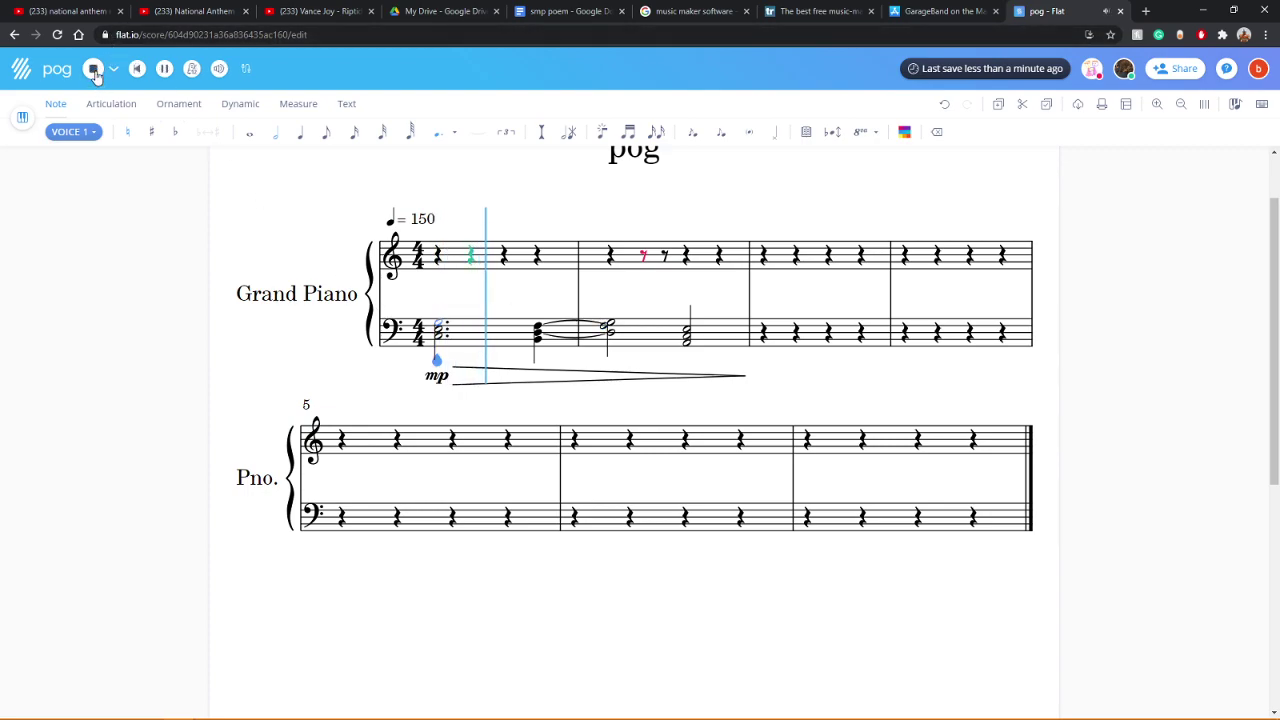
pyautogui.click(94, 70)
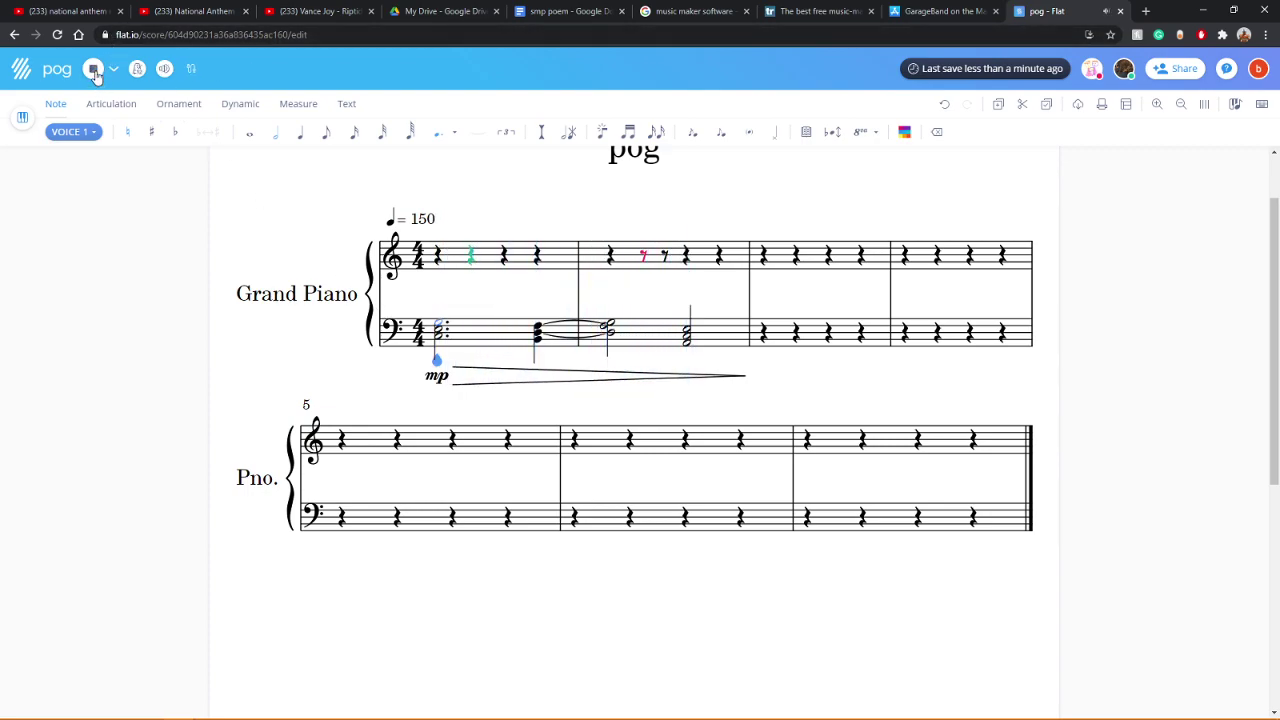
pyautogui.click(608, 333)
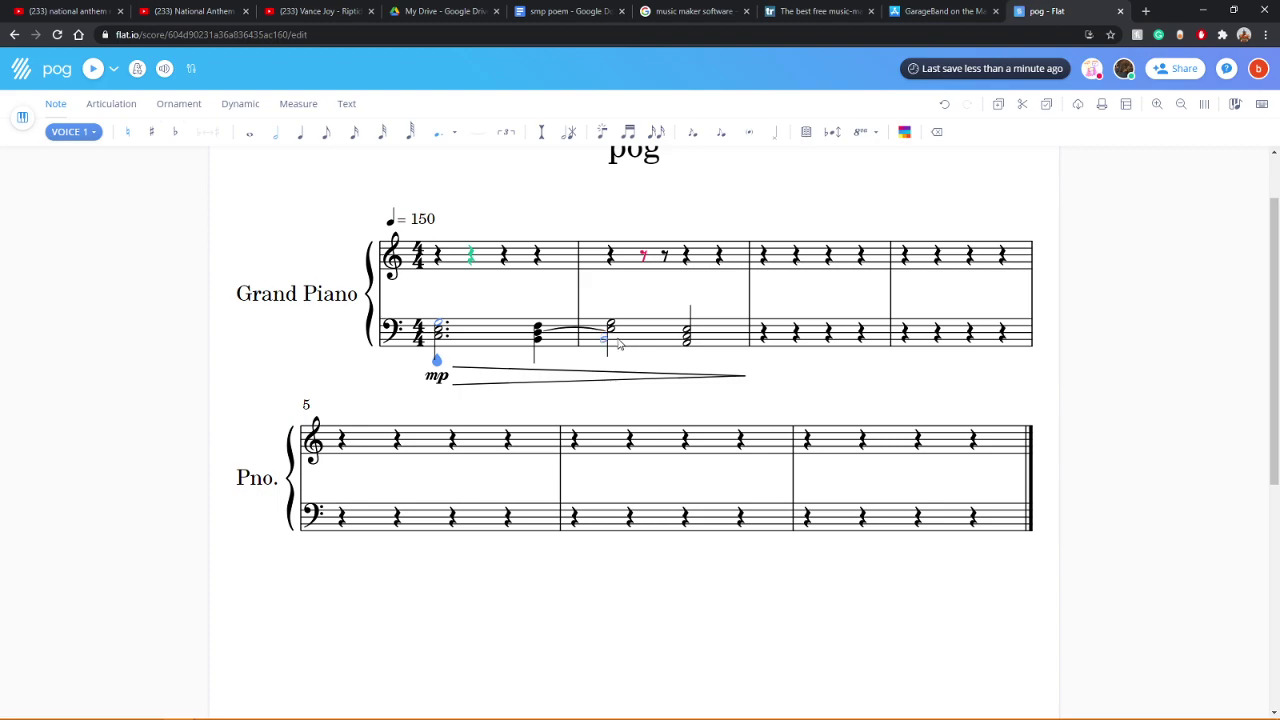
pyautogui.click(606, 336)
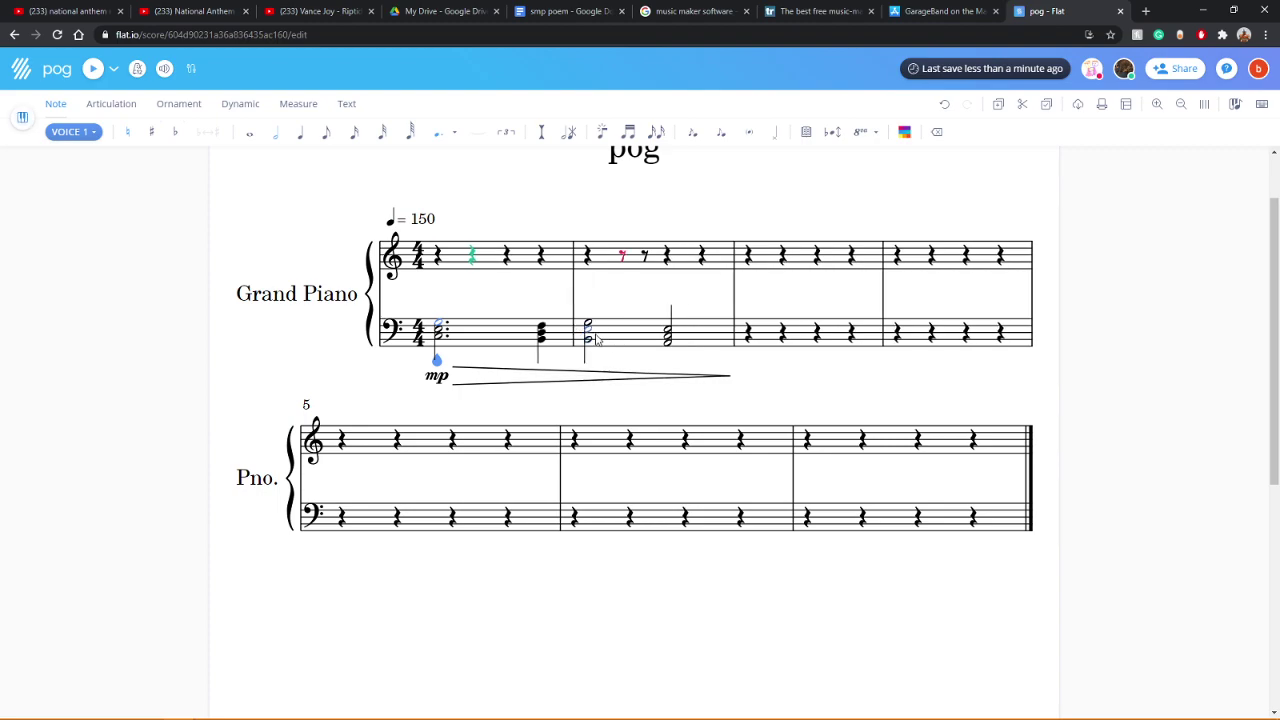
pyautogui.click(594, 338)
pyautogui.click(591, 332)
pyautogui.click(92, 70)
pyautogui.press('Left')
pyautogui.press('Left')
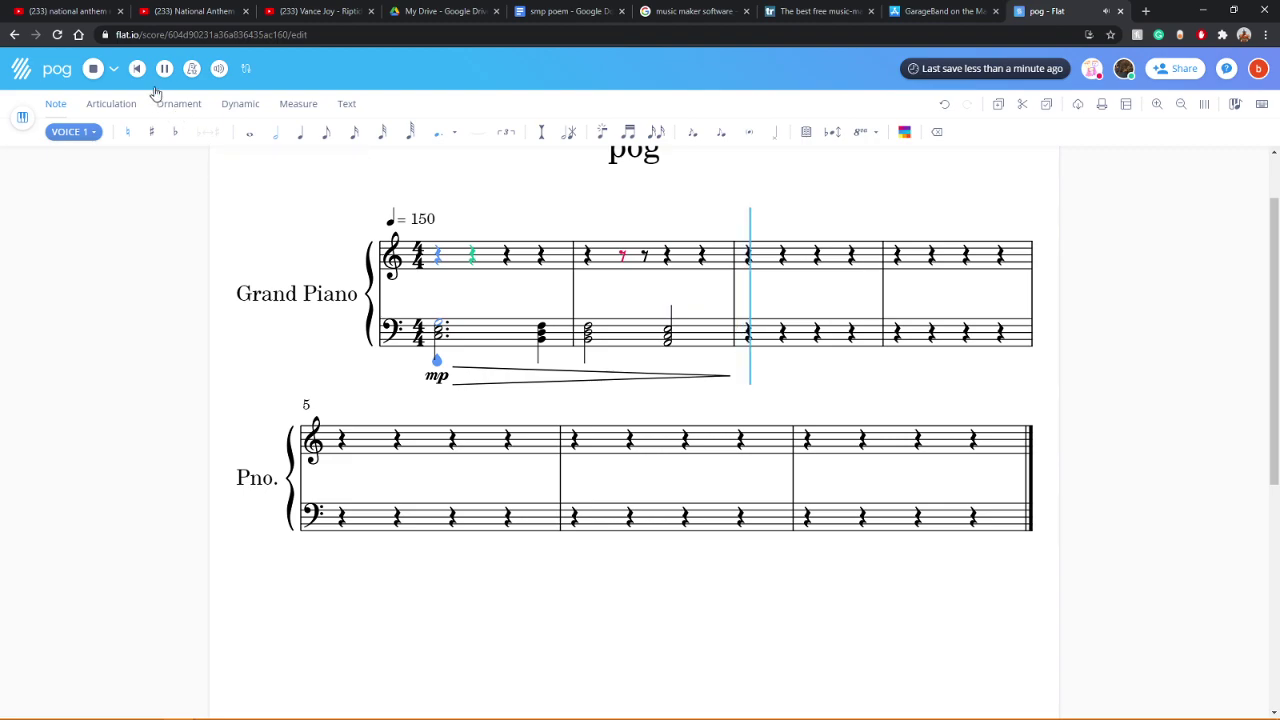
pyautogui.click(88, 70)
pyautogui.click(88, 70)
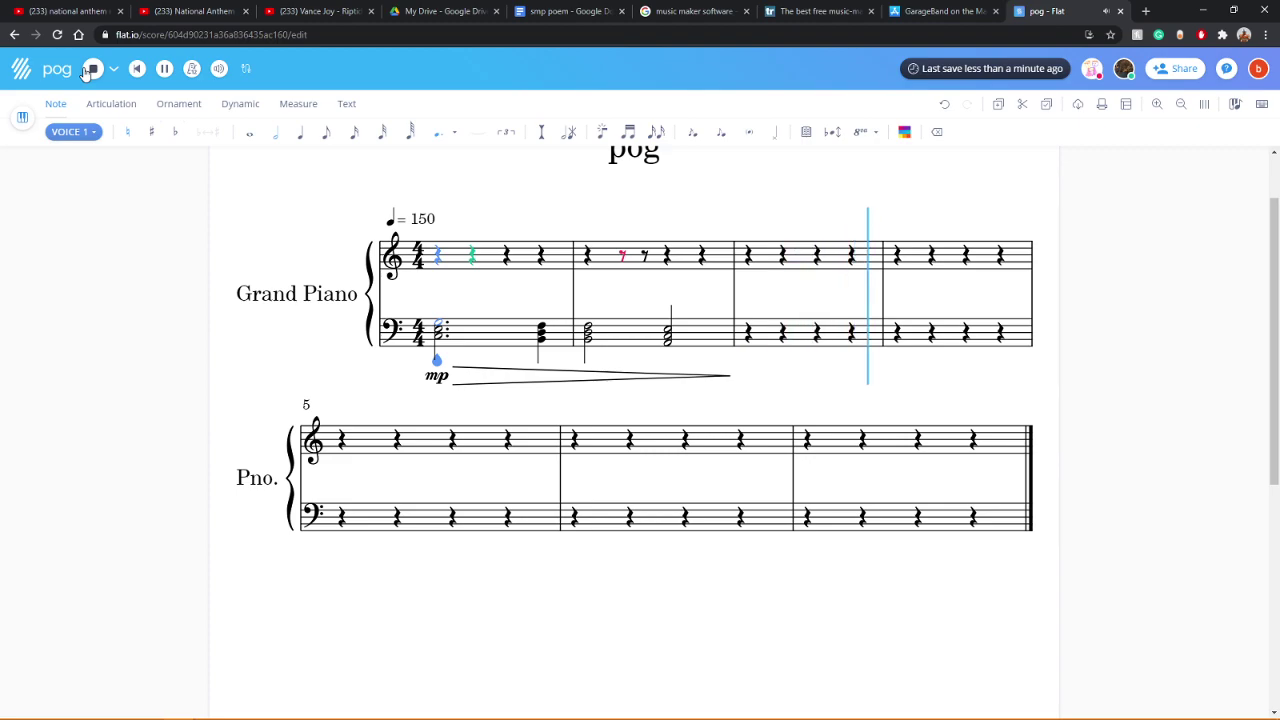
pyautogui.click(88, 70)
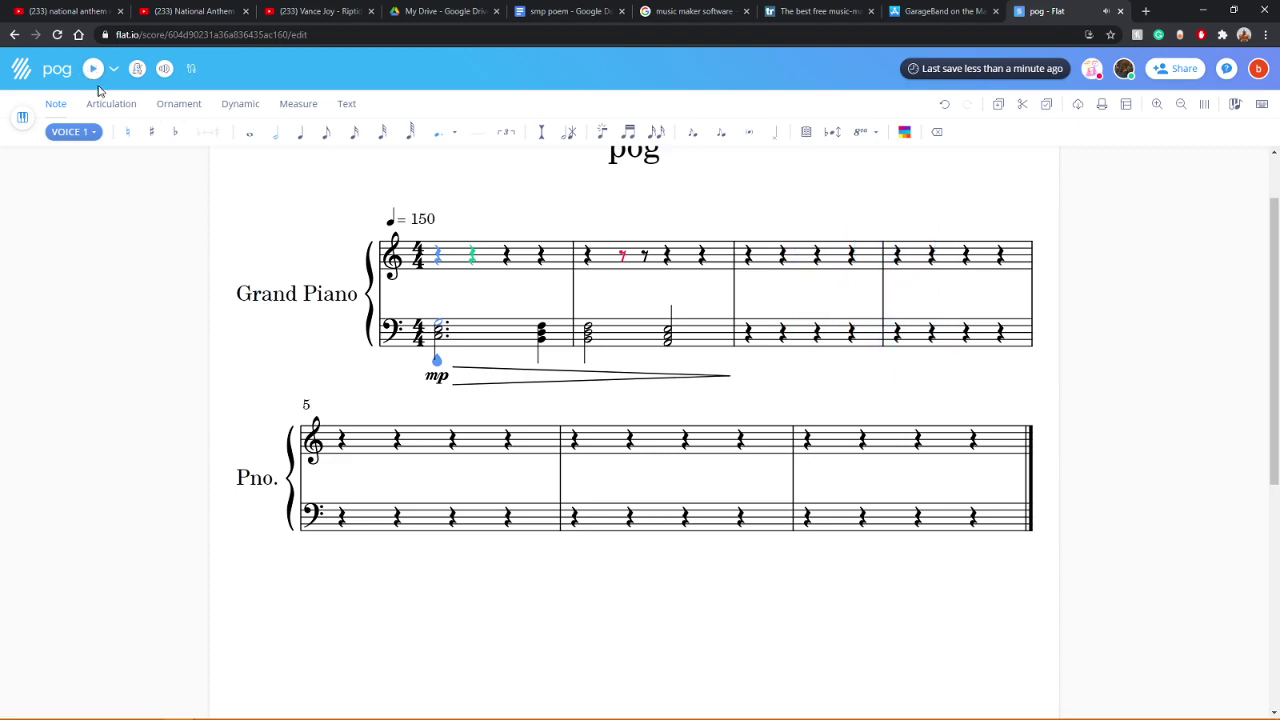
pyautogui.click(163, 70)
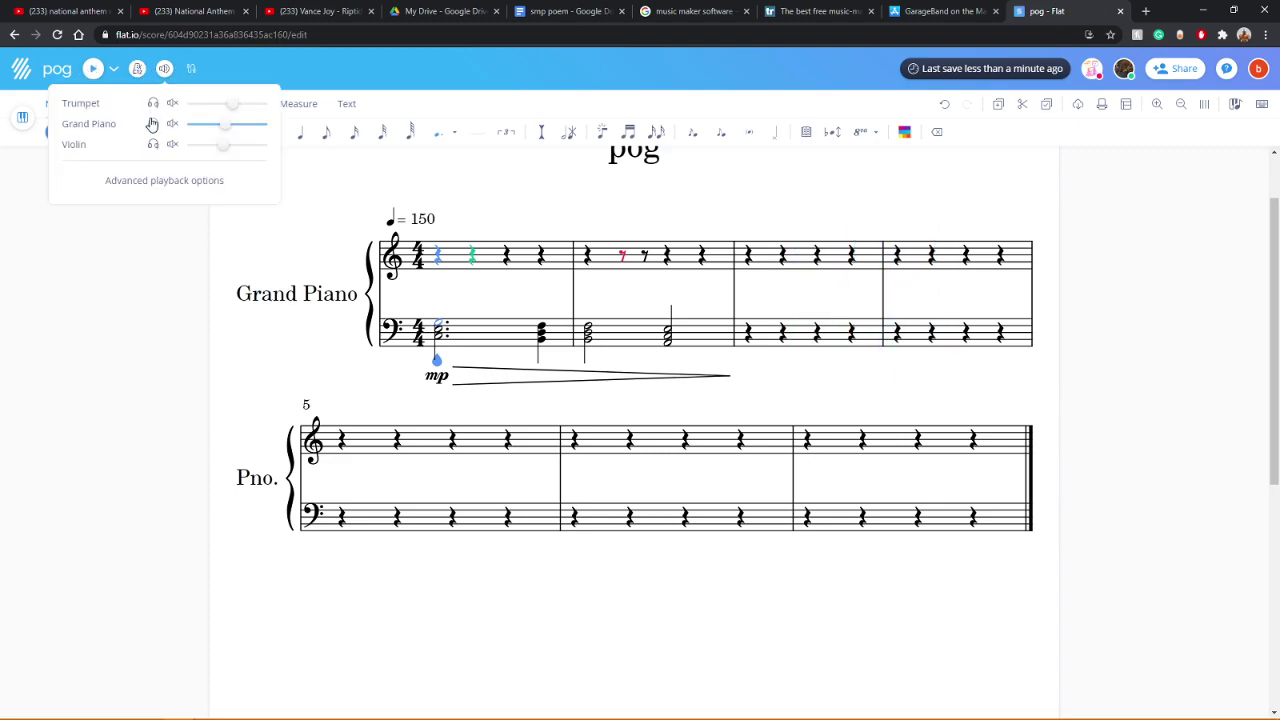
pyautogui.click(92, 70)
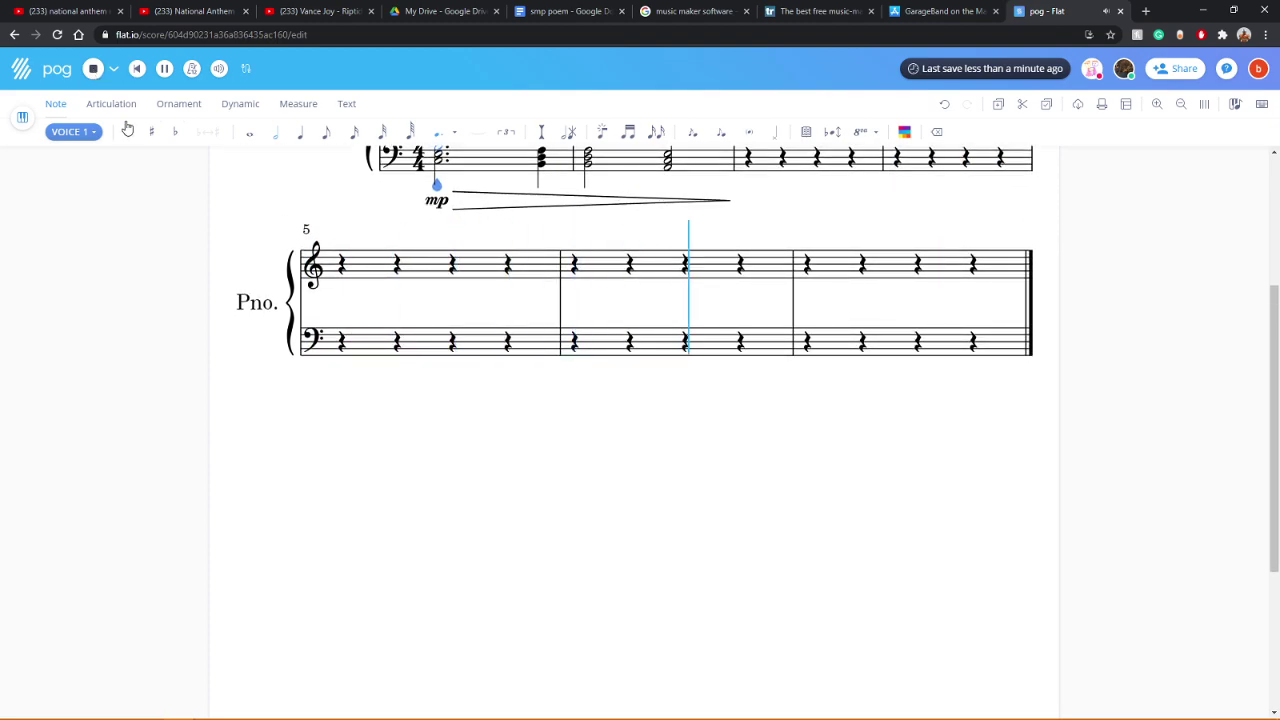
pyautogui.scroll(2, 193, 398)
pyautogui.scroll(1, 223, 408)
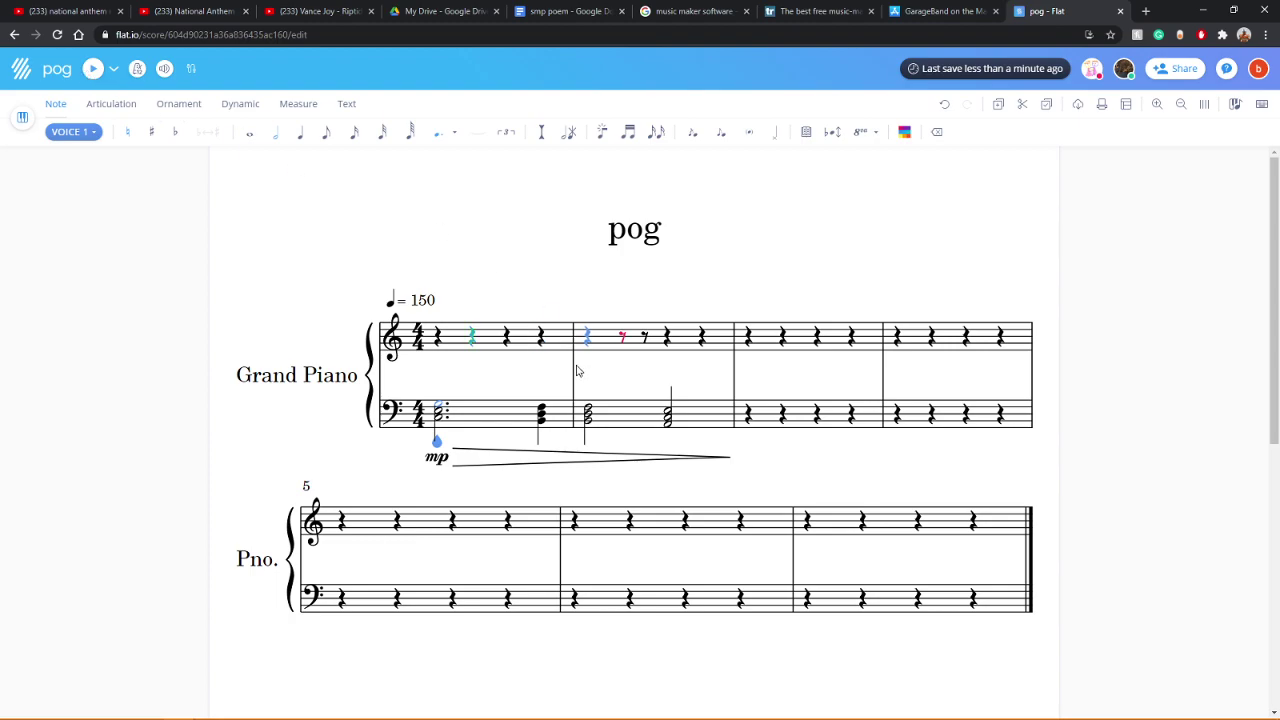
# Step: Make measure 1's bass chord a whole note and enter a whole note in measure 3
pyautogui.click(249, 131)
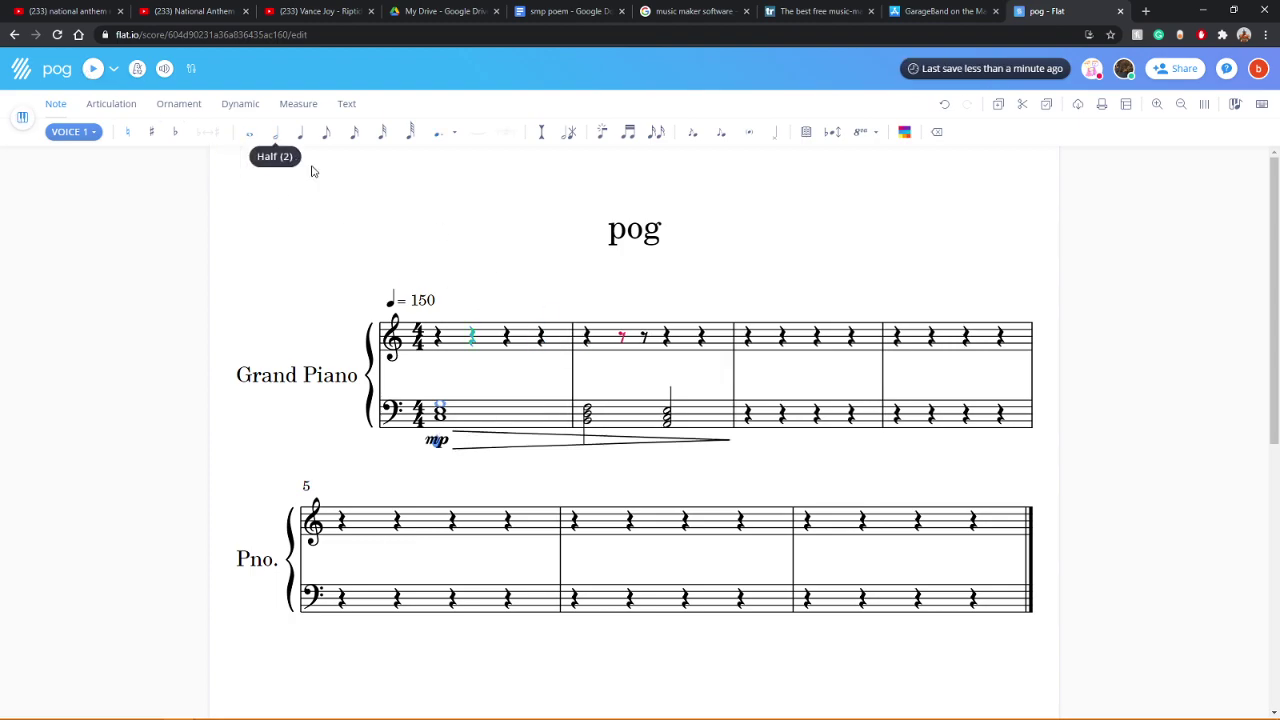
pyautogui.click(746, 416)
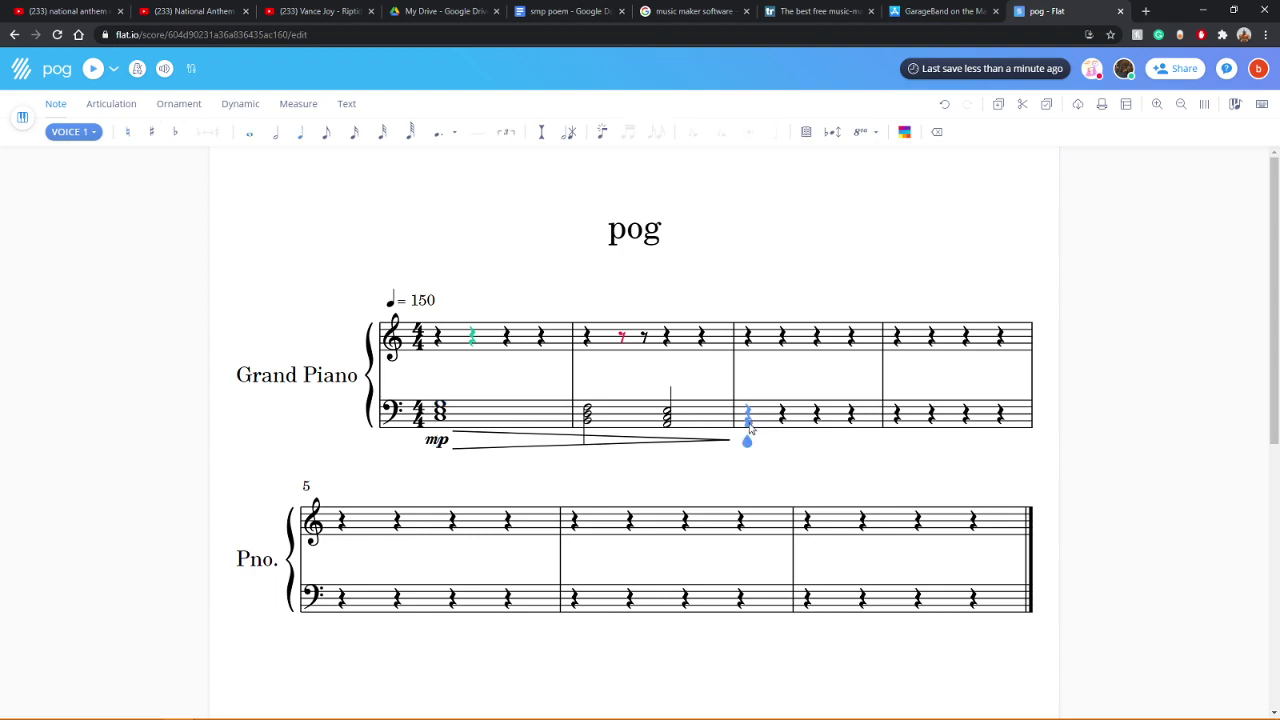
pyautogui.click(749, 431)
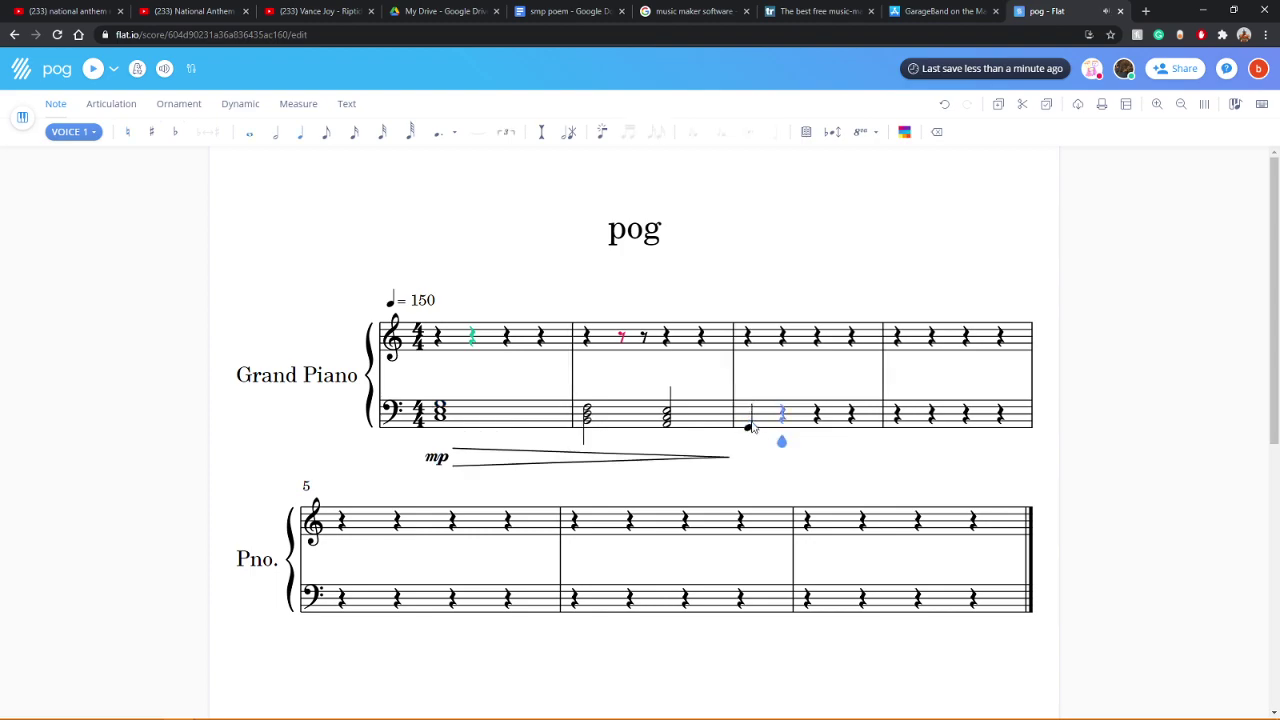
pyautogui.click(249, 134)
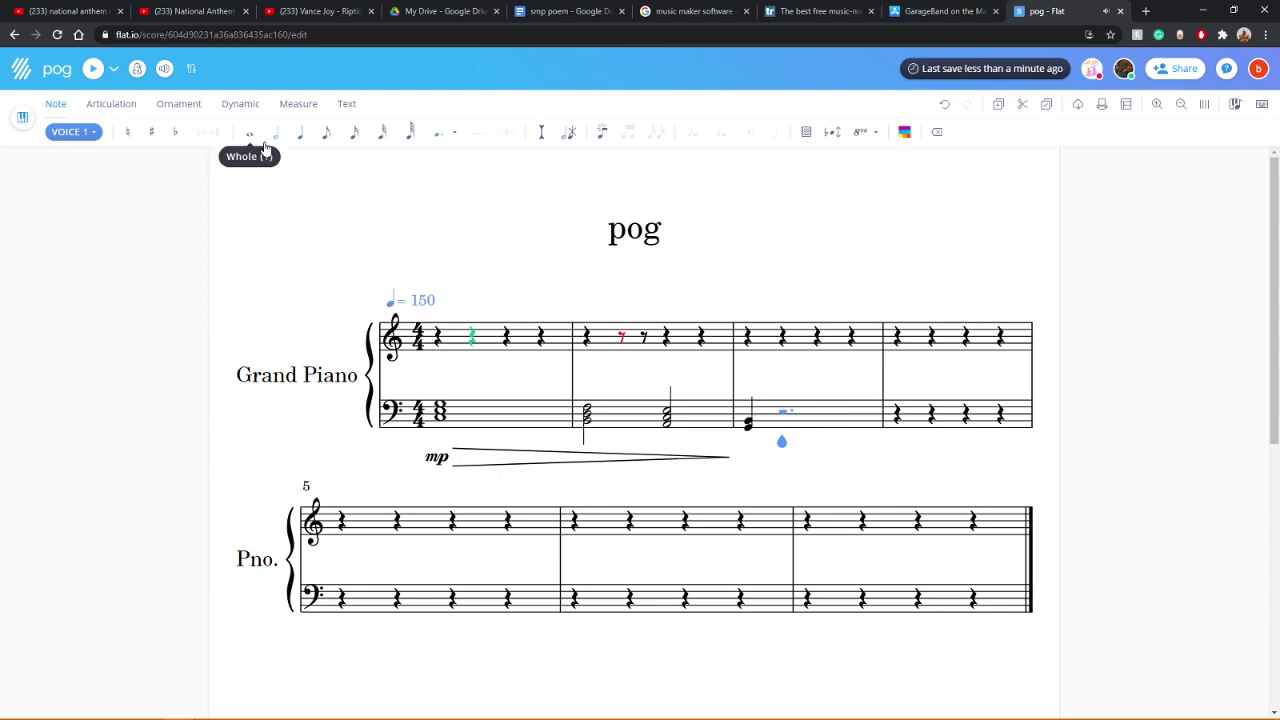
pyautogui.click(748, 424)
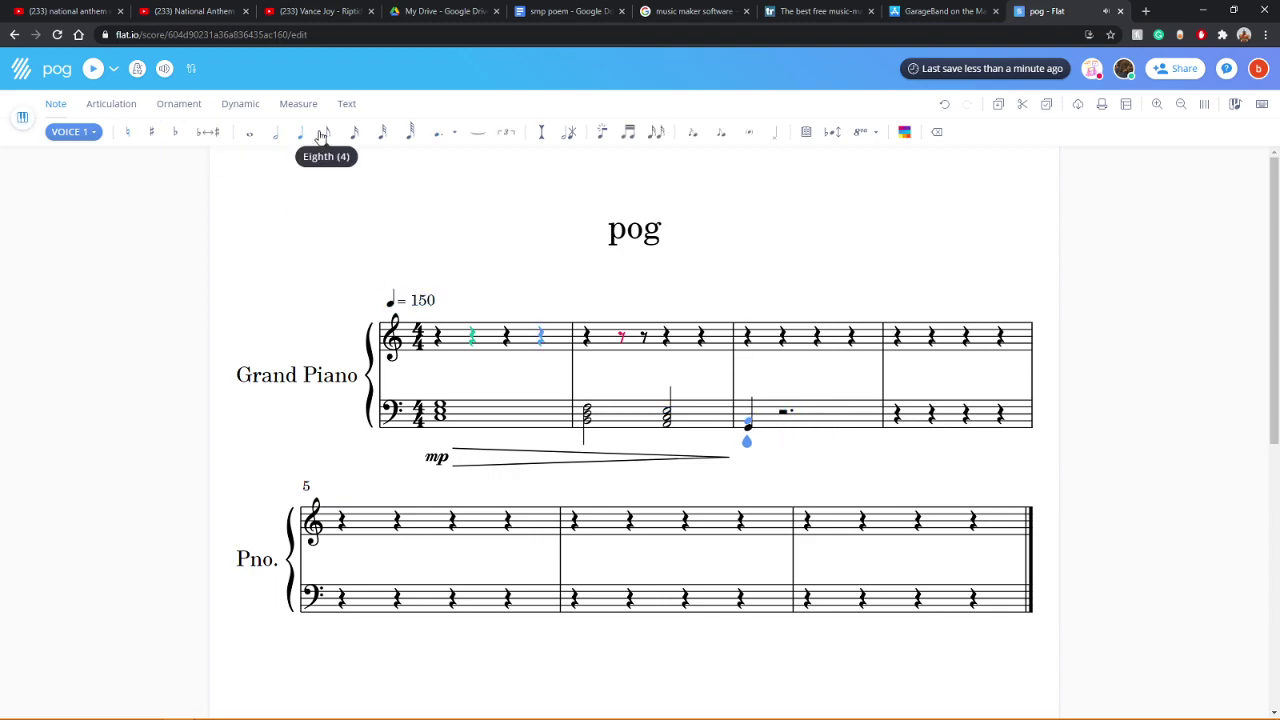
pyautogui.click(253, 137)
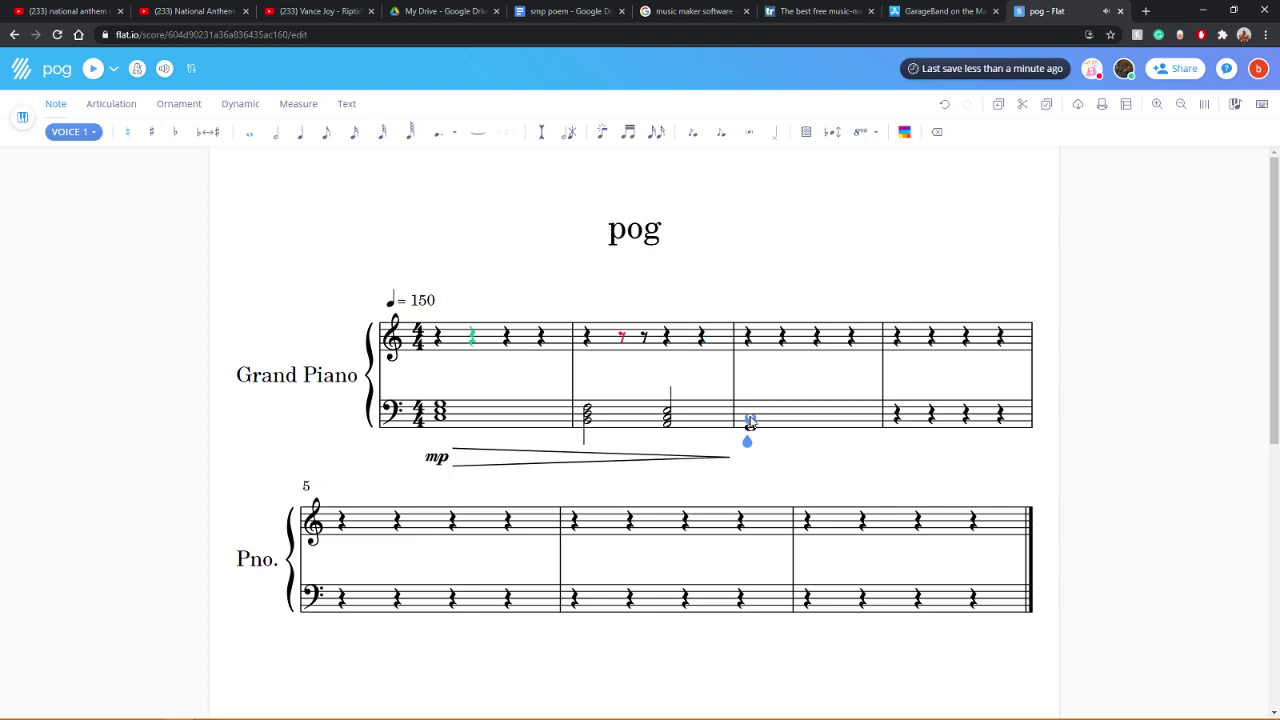
# Step: Enter a three-note whole-note chord in bass measure 4 and play from the start
pyautogui.press('Right')
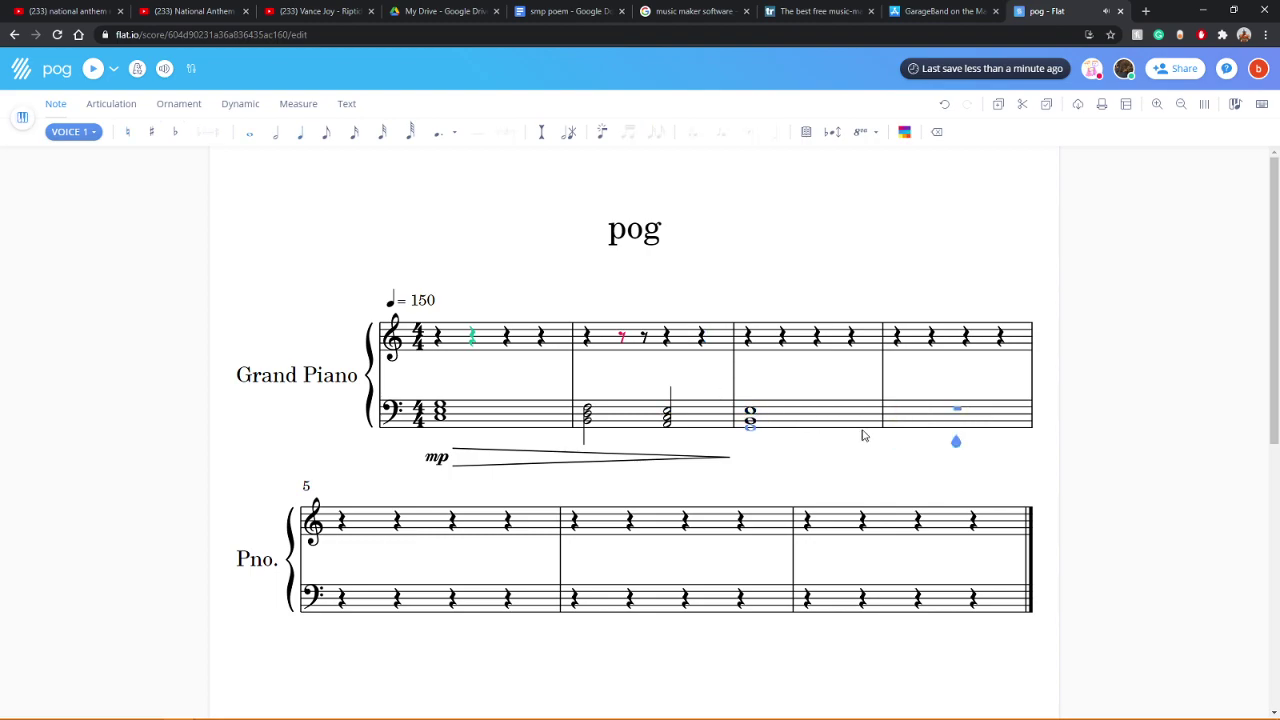
pyautogui.click(955, 430)
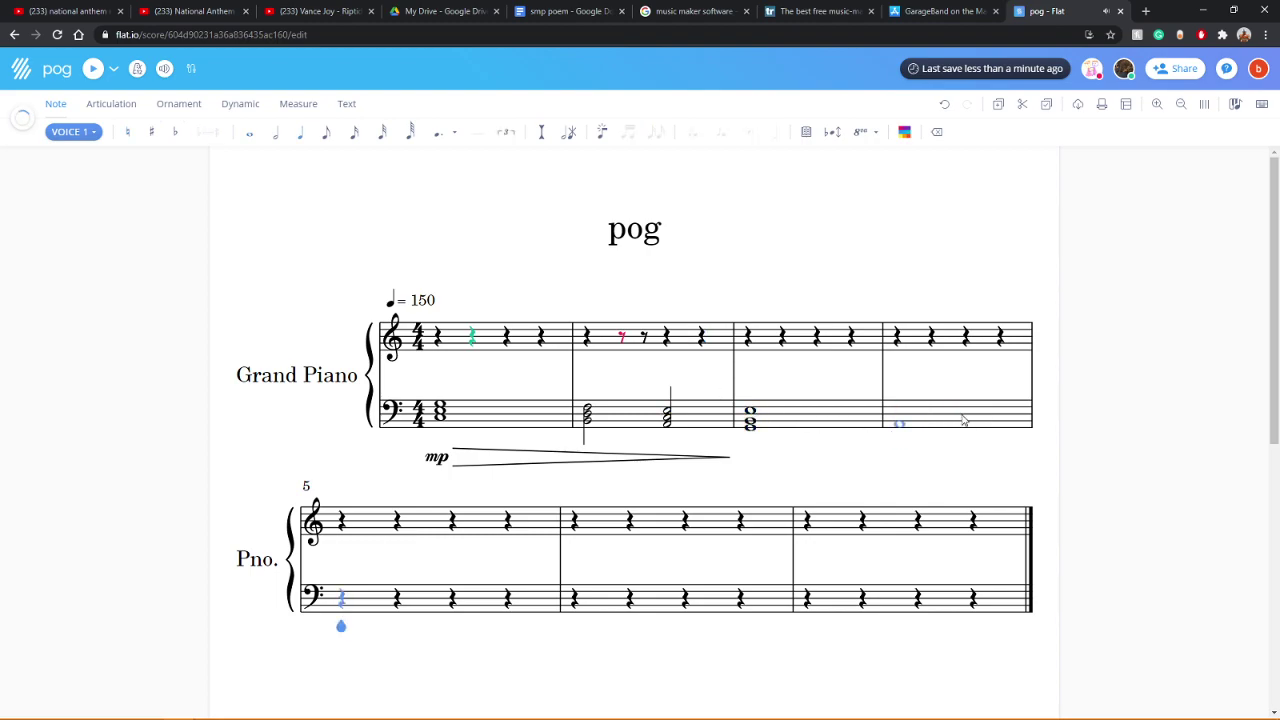
pyautogui.click(903, 409)
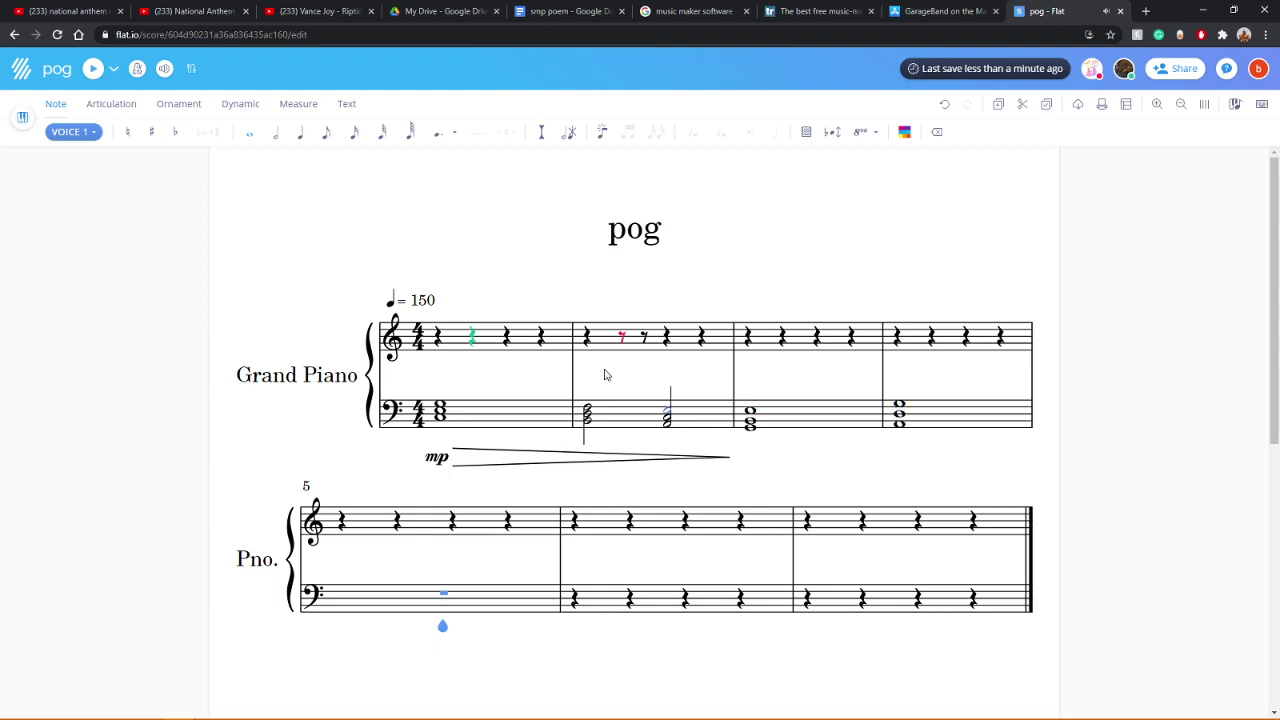
pyautogui.click(901, 408)
pyautogui.click(908, 430)
pyautogui.hotkey('ctrl', 'Home')
pyautogui.click(91, 68)
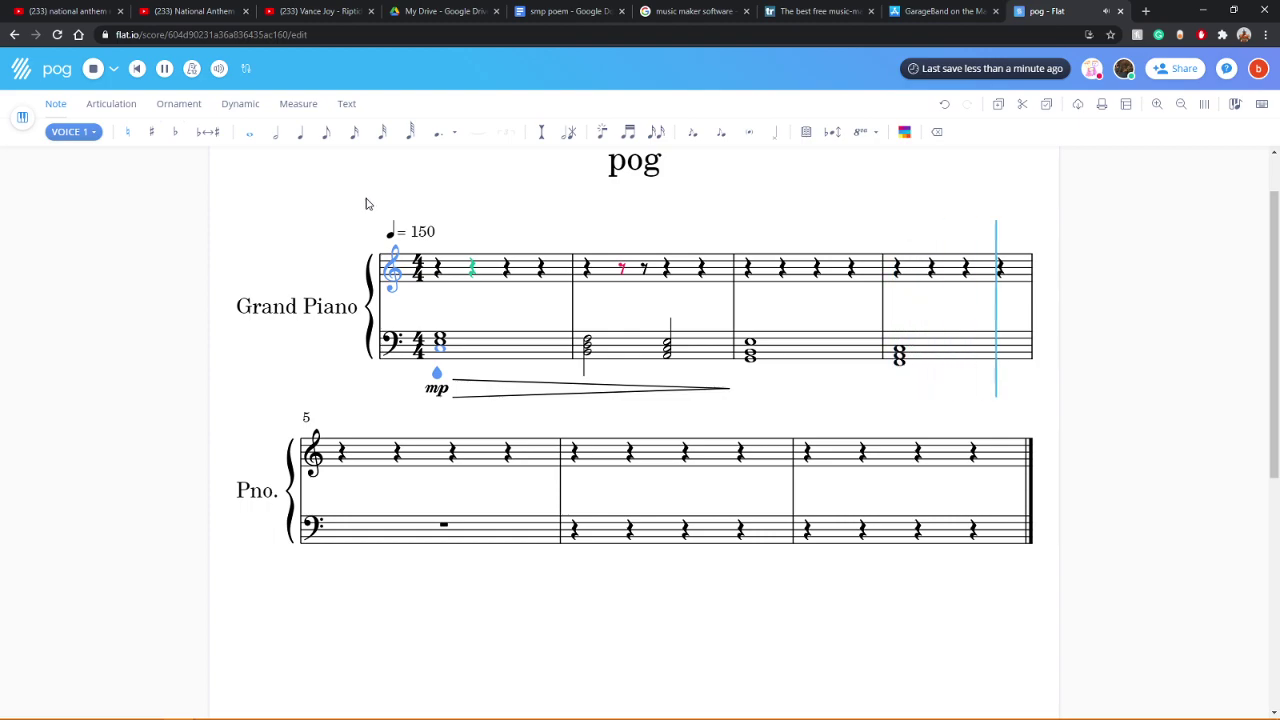
# Step: Open and close the three-instrument playback mixer, then stop the score
pyautogui.click(217, 69)
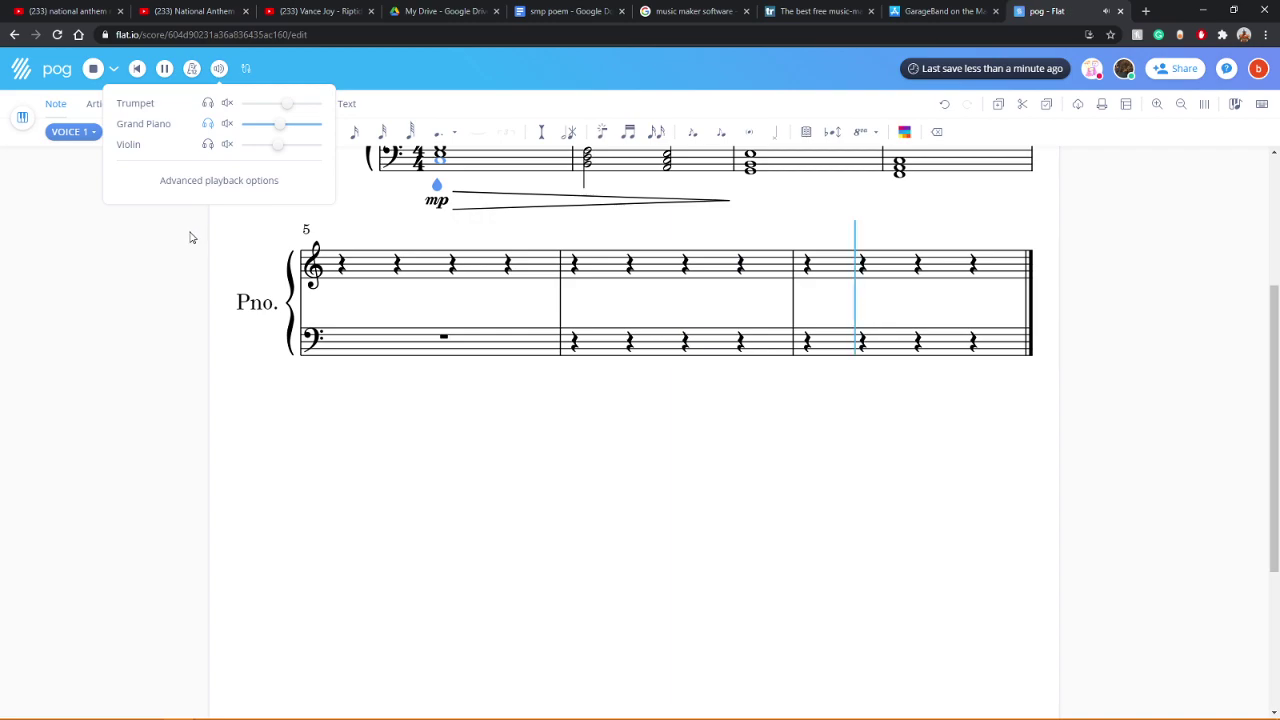
pyautogui.click(94, 69)
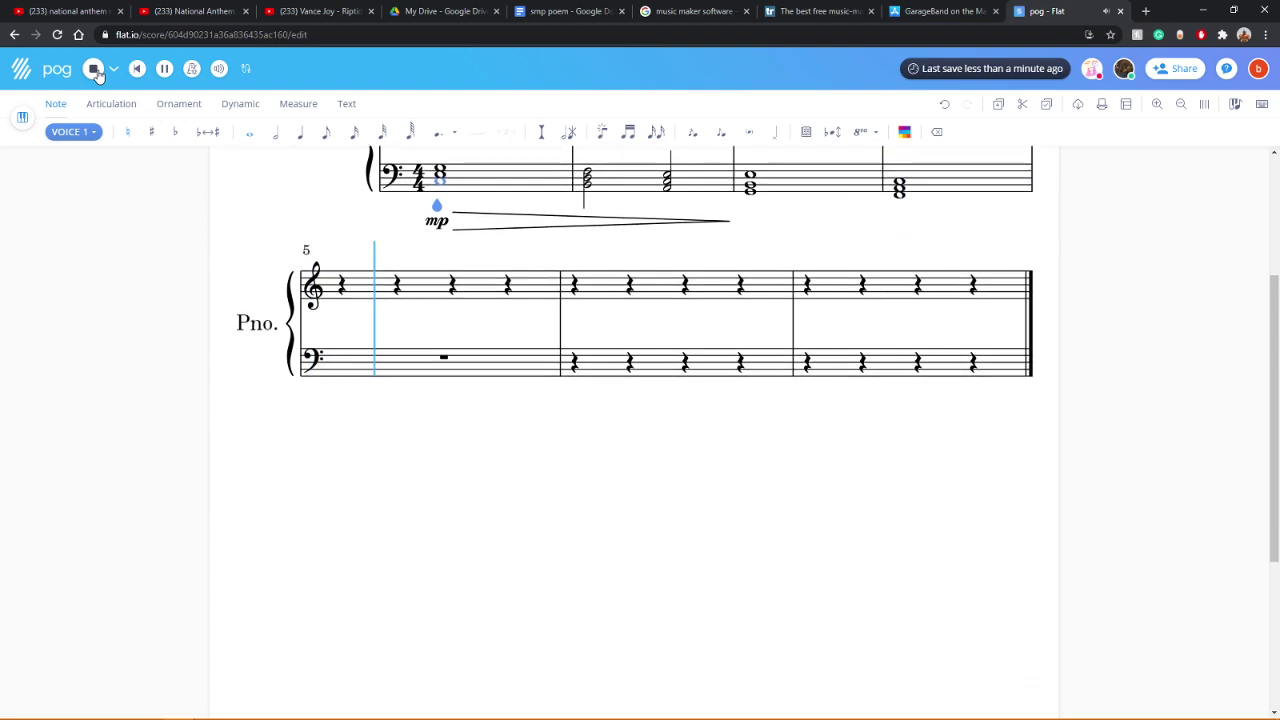
pyautogui.click(94, 69)
# Step: Make the measure 3 bass chord a half note and add a second half-note chord on beat 3
pyautogui.click(750, 414)
pyautogui.click(276, 134)
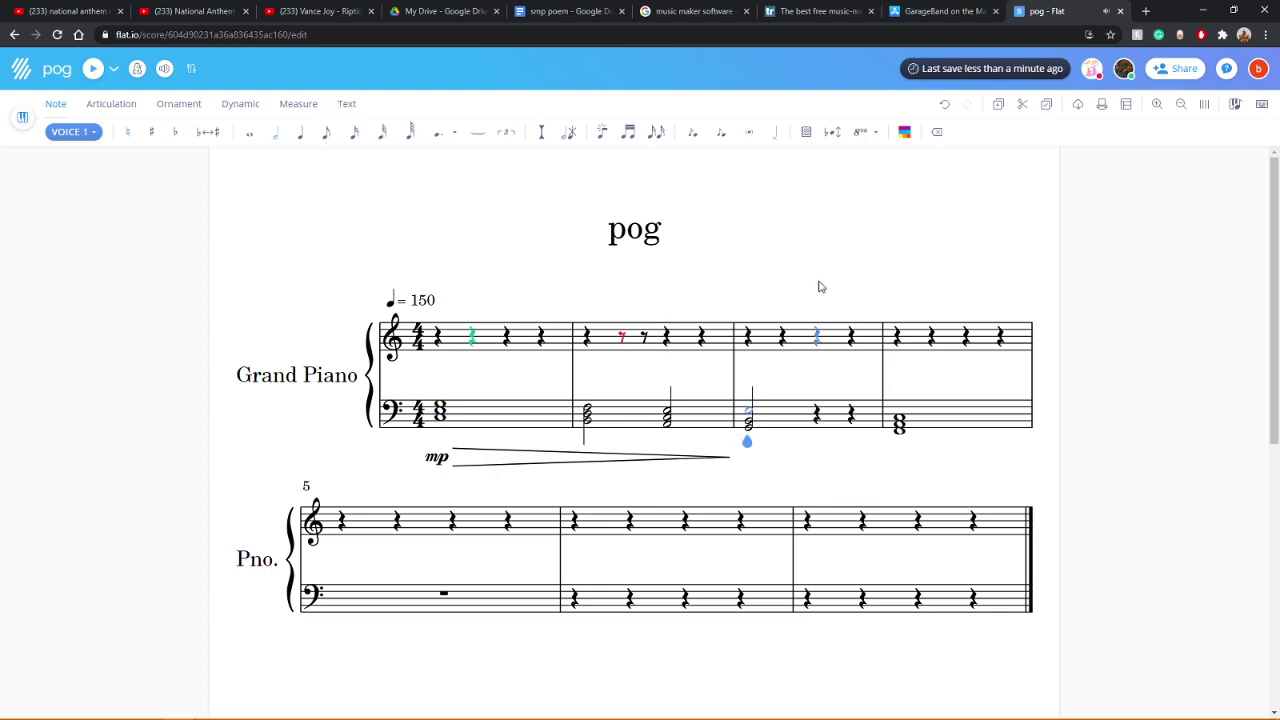
pyautogui.click(815, 412)
pyautogui.click(276, 134)
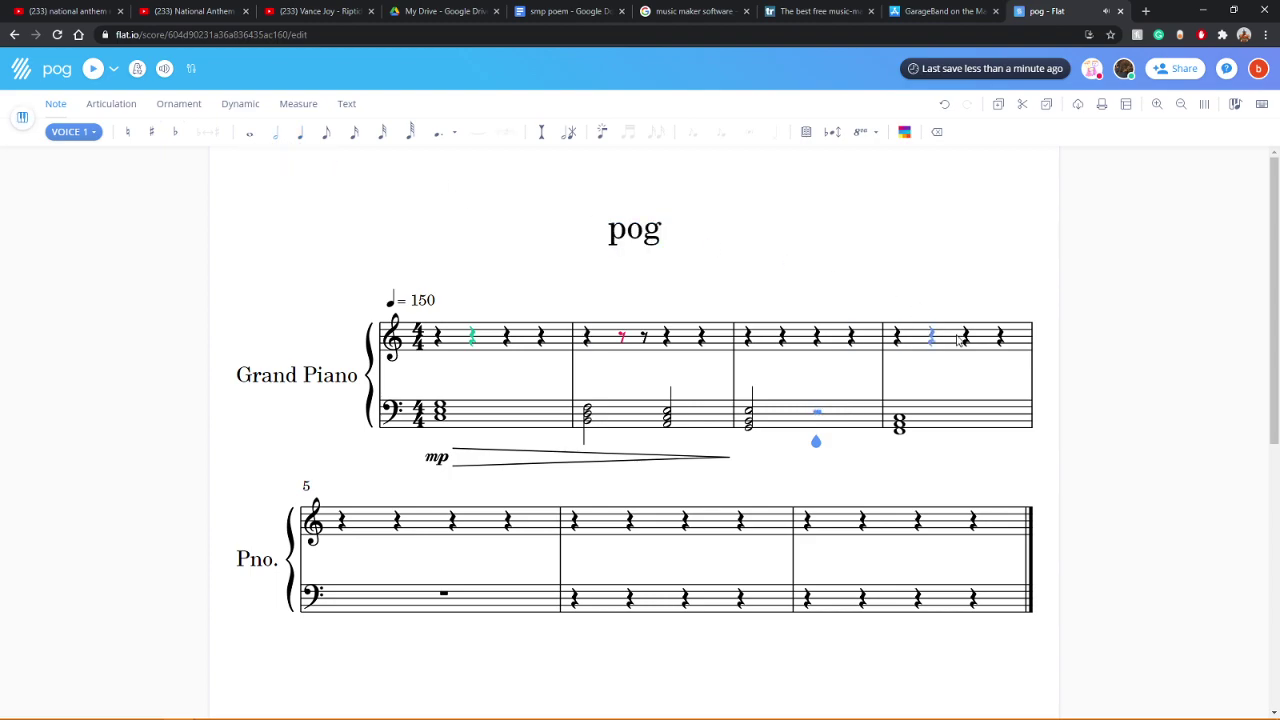
pyautogui.click(817, 413)
pyautogui.click(819, 427)
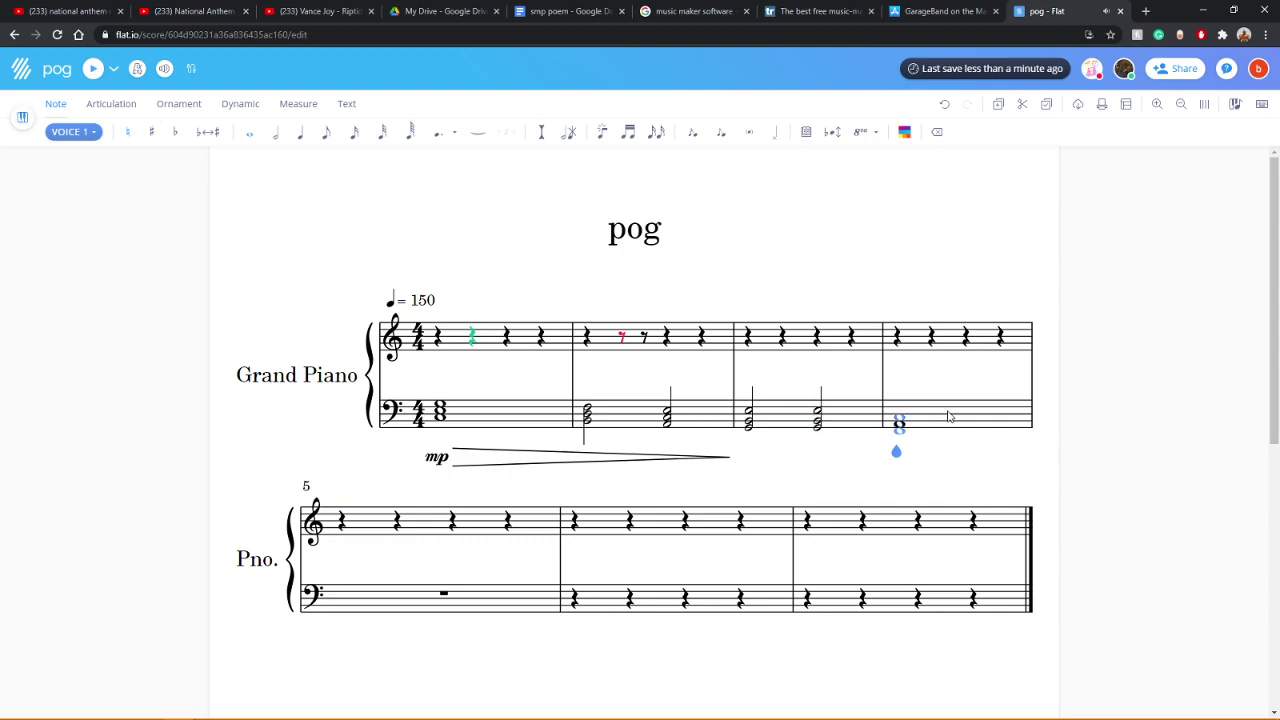
# Step: Fix the measure 4 bass chord, shorten it to a half note, and add a beat-3 half-note chord
pyautogui.click(905, 420)
pyautogui.click(918, 428)
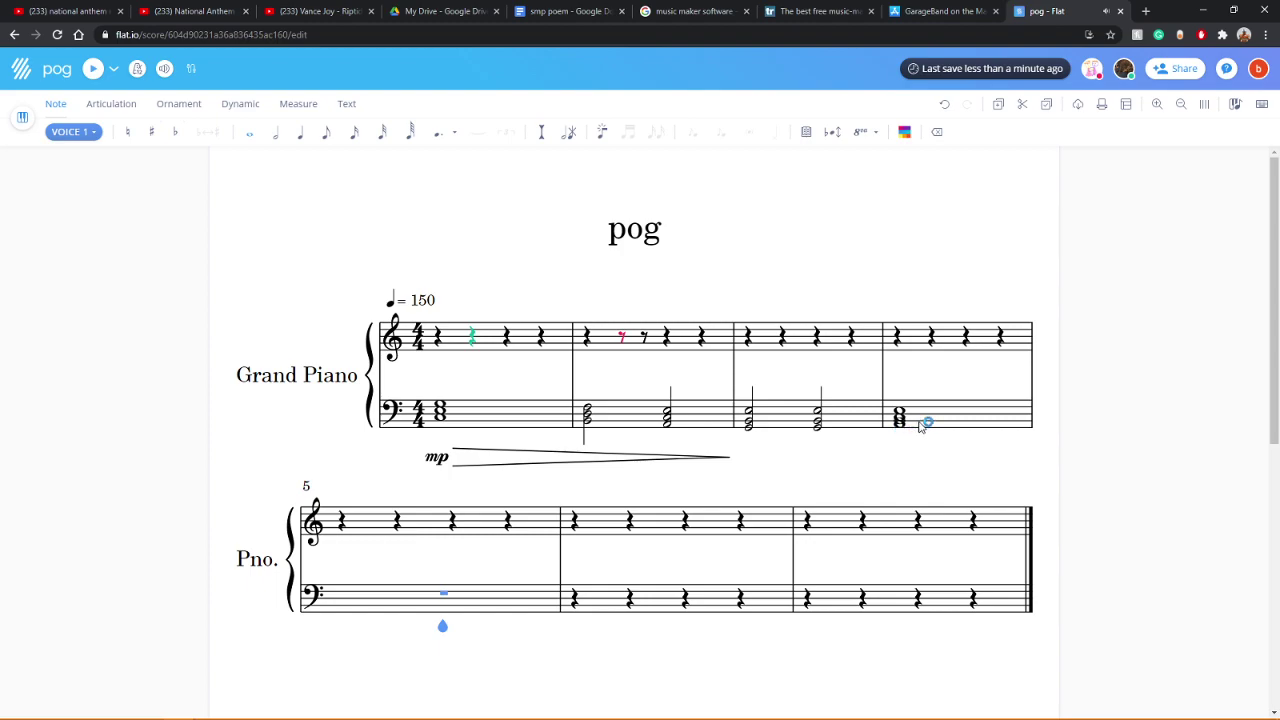
pyautogui.click(937, 141)
pyautogui.click(937, 142)
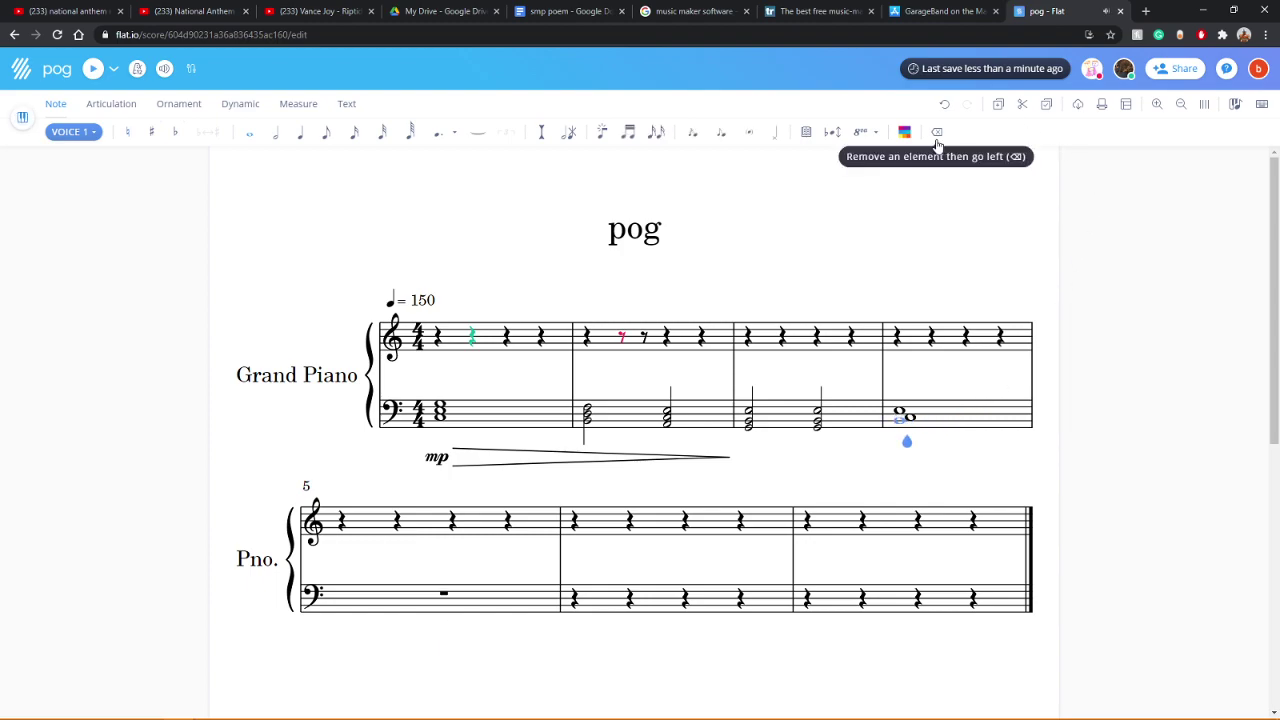
pyautogui.click(913, 420)
pyautogui.click(913, 416)
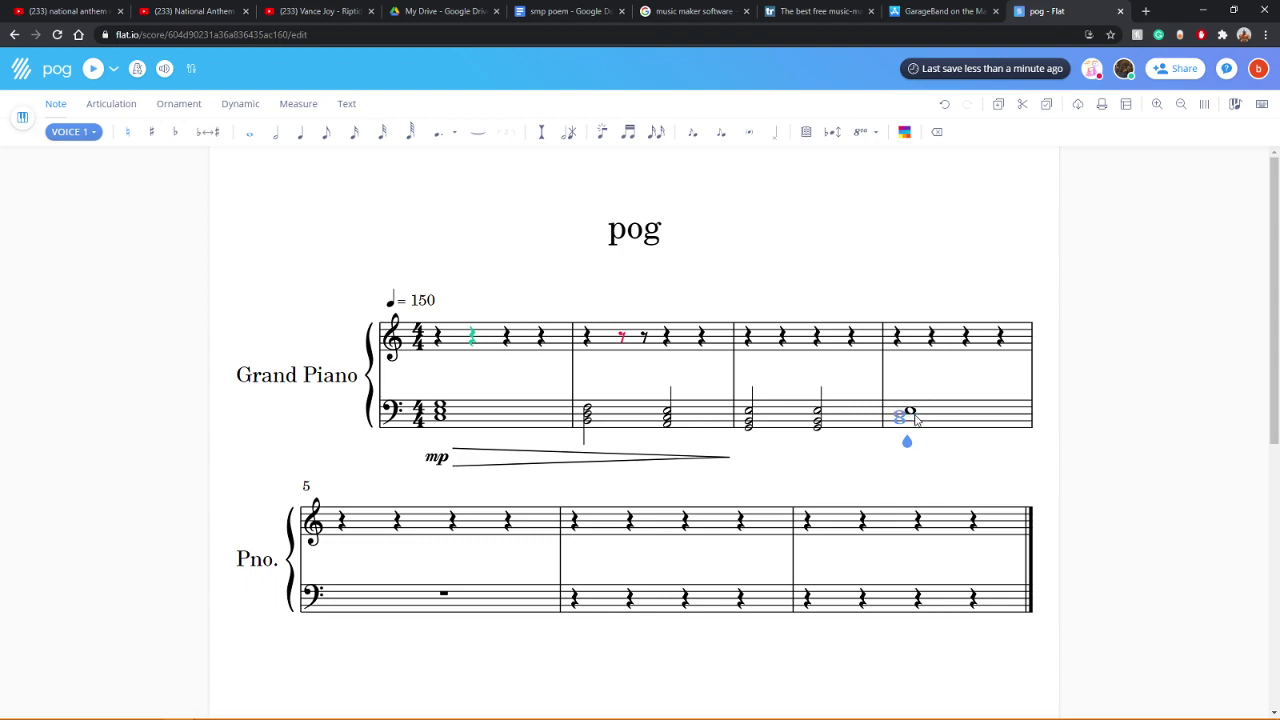
pyautogui.click(917, 431)
pyautogui.click(275, 131)
pyautogui.press('Right')
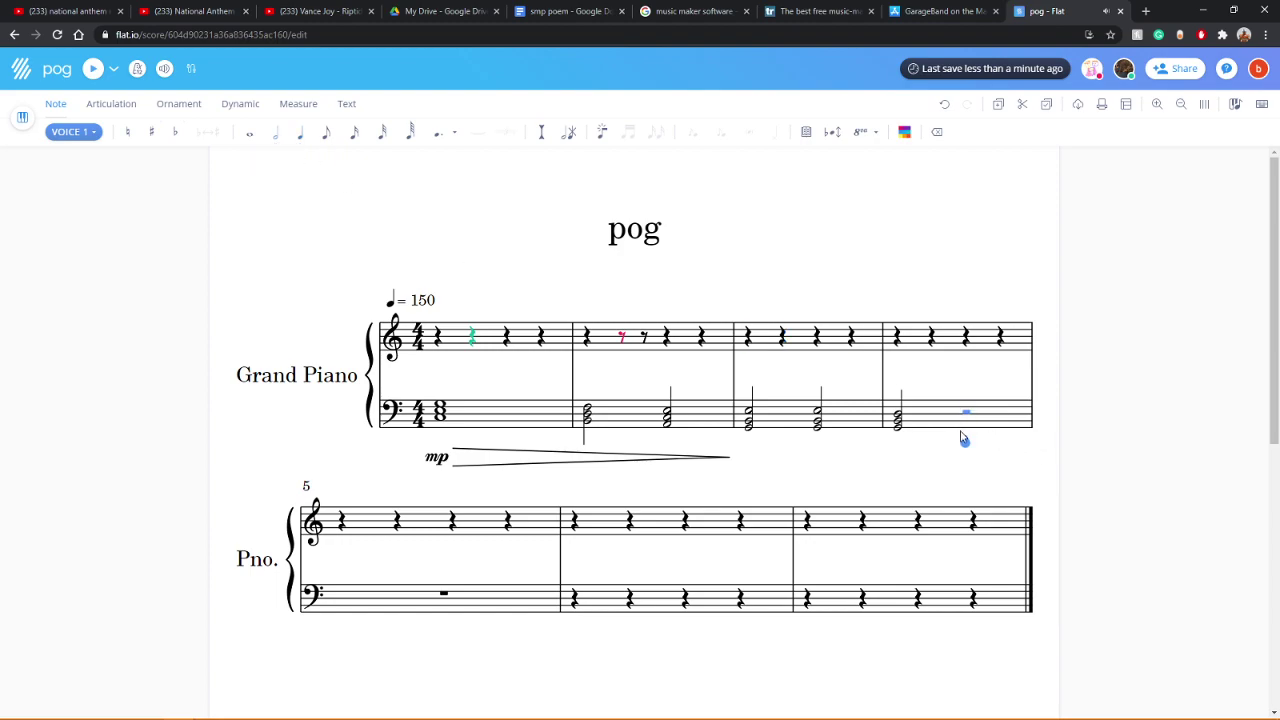
pyautogui.press('Right')
pyautogui.click(968, 431)
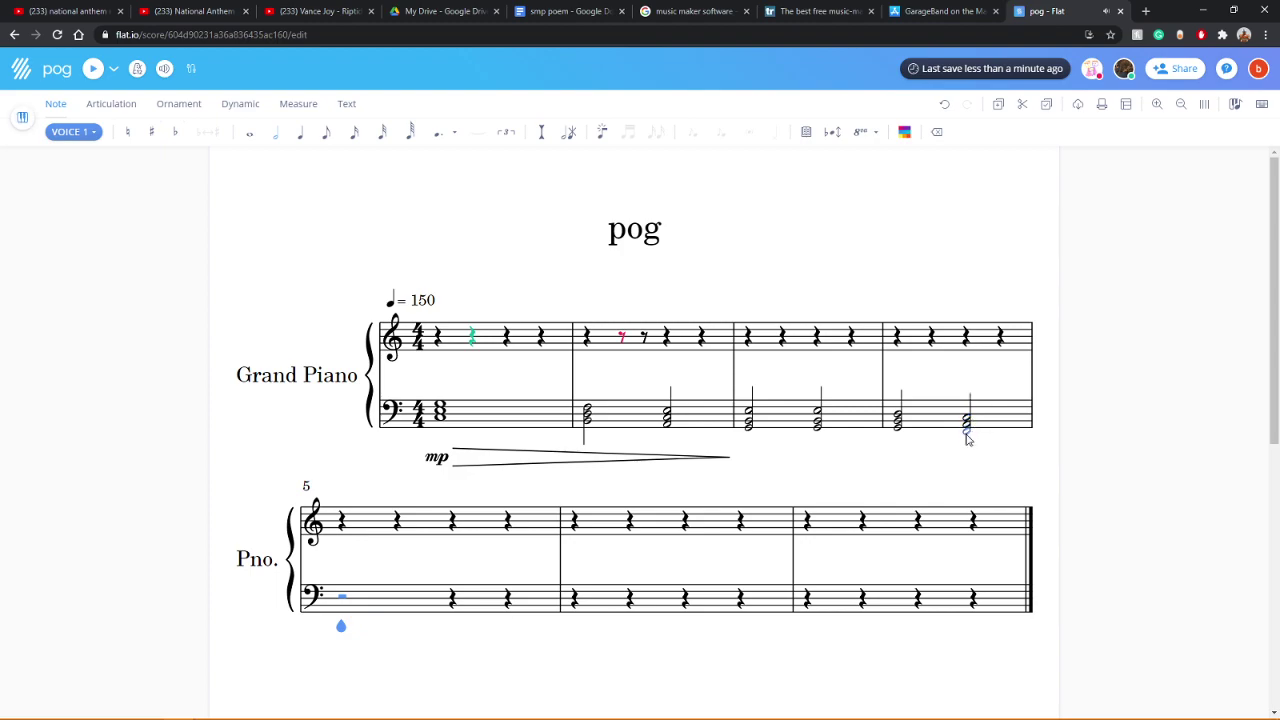
pyautogui.click(452, 406)
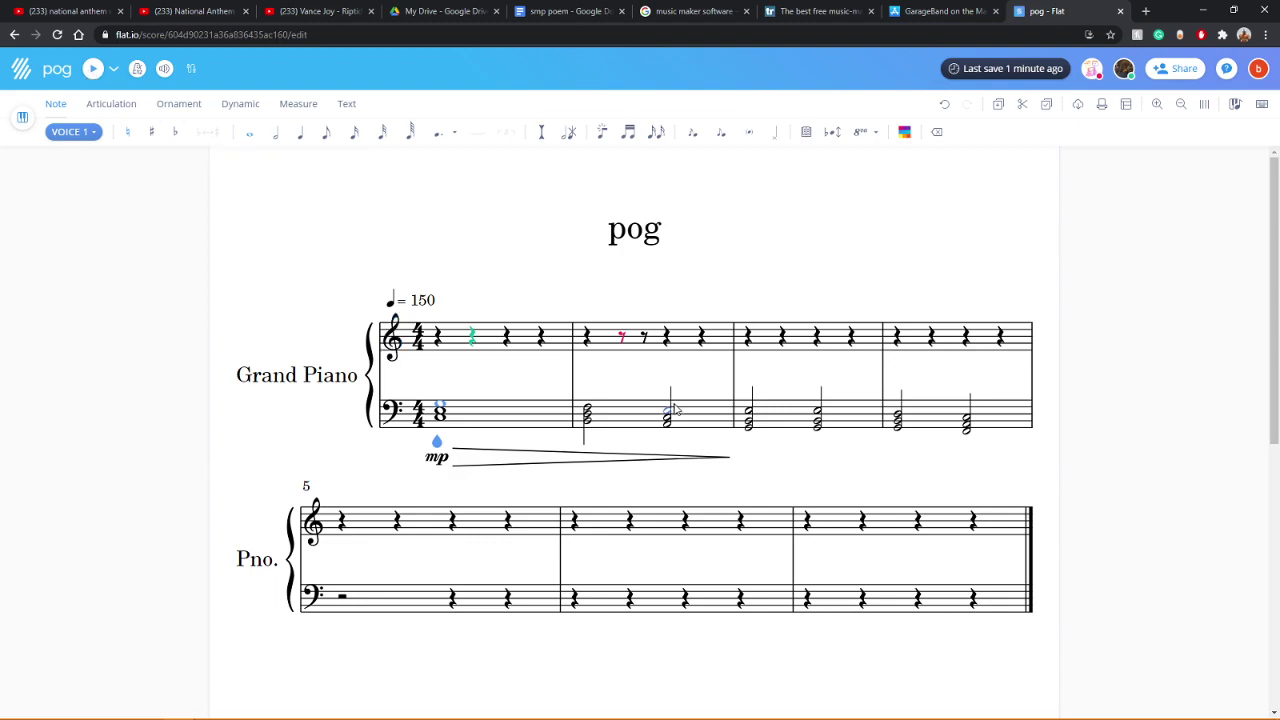
# Step: Stretch the piano's mp hairpin to the end of measure 4 and play the score back
pyautogui.click(627, 458)
pyautogui.moveTo(730, 458); pyautogui.dragTo(1000, 460)
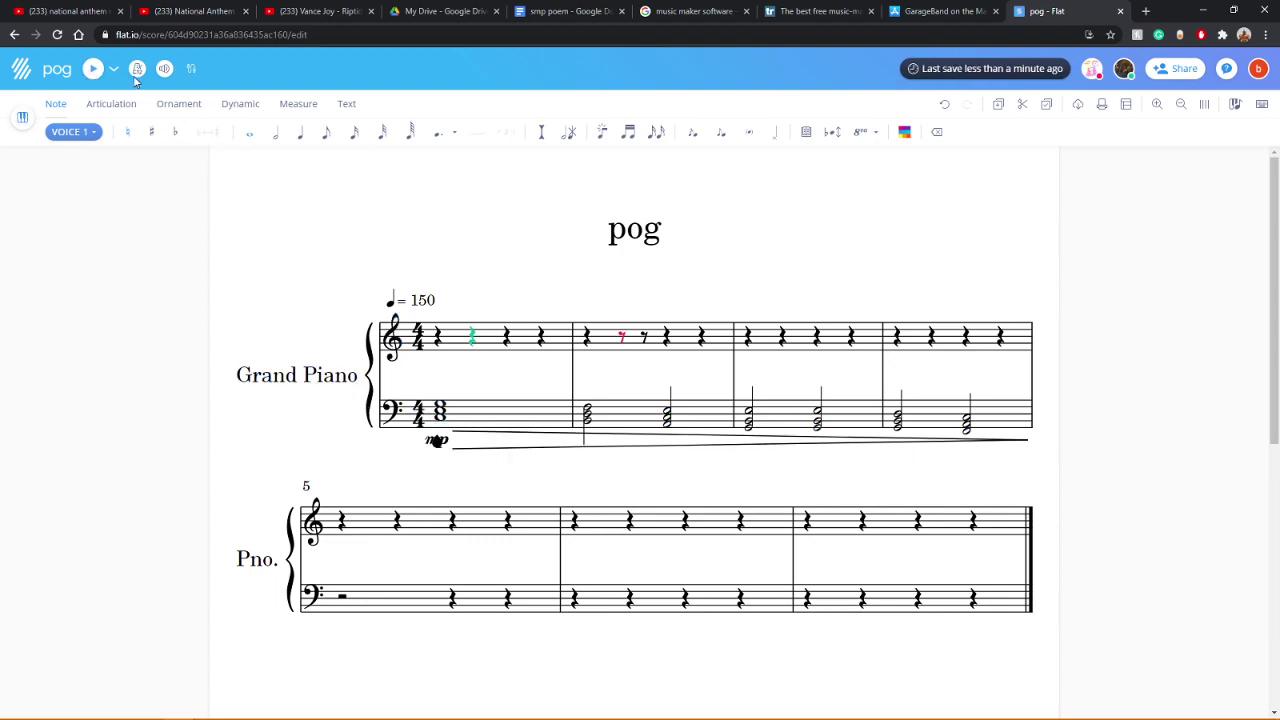
pyautogui.click(93, 68)
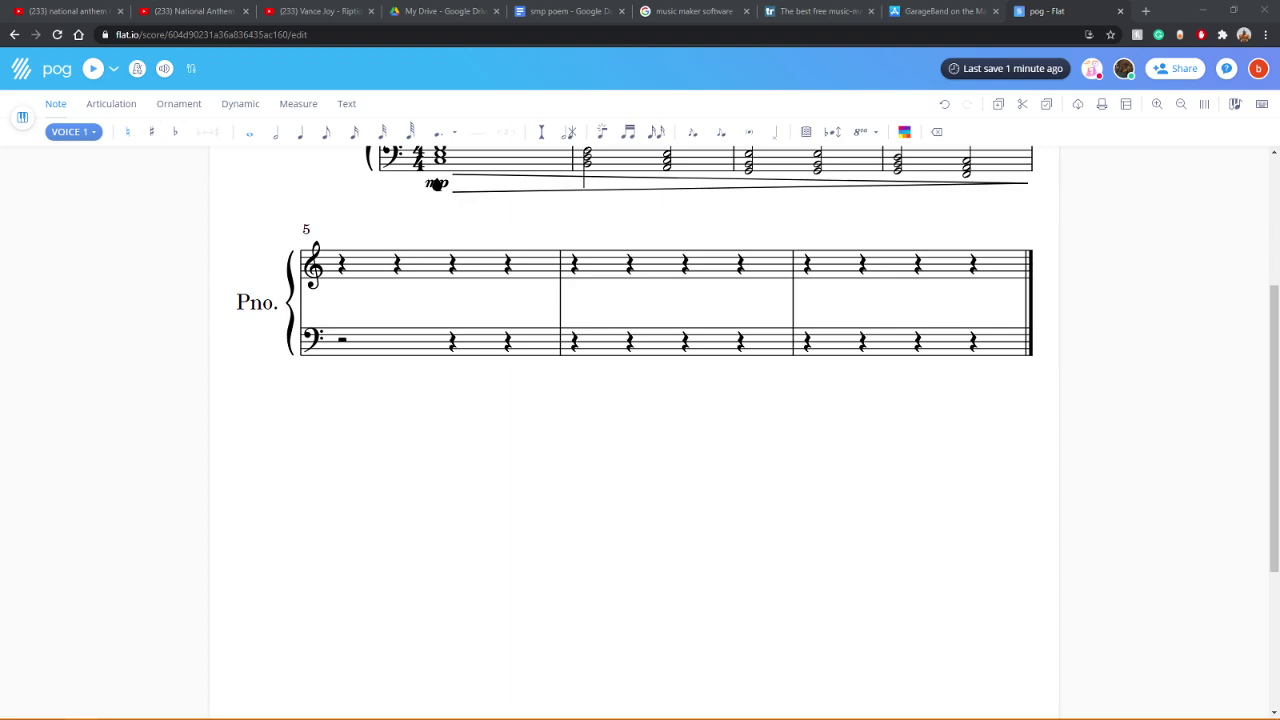
# Step: Select rests in the lower piano system and the piano treble staff
pyautogui.click(686, 340)
pyautogui.scroll(2, 649, 443)
pyautogui.click(740, 419)
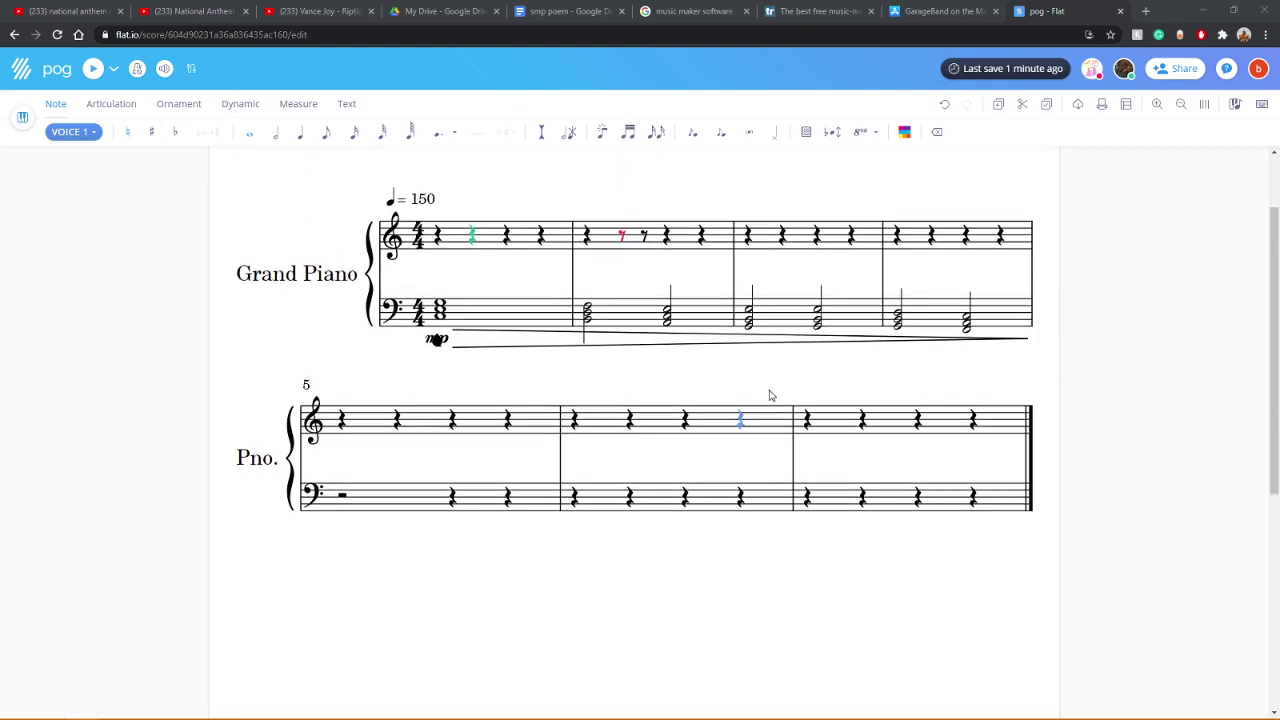
pyautogui.scroll(1, 770, 388)
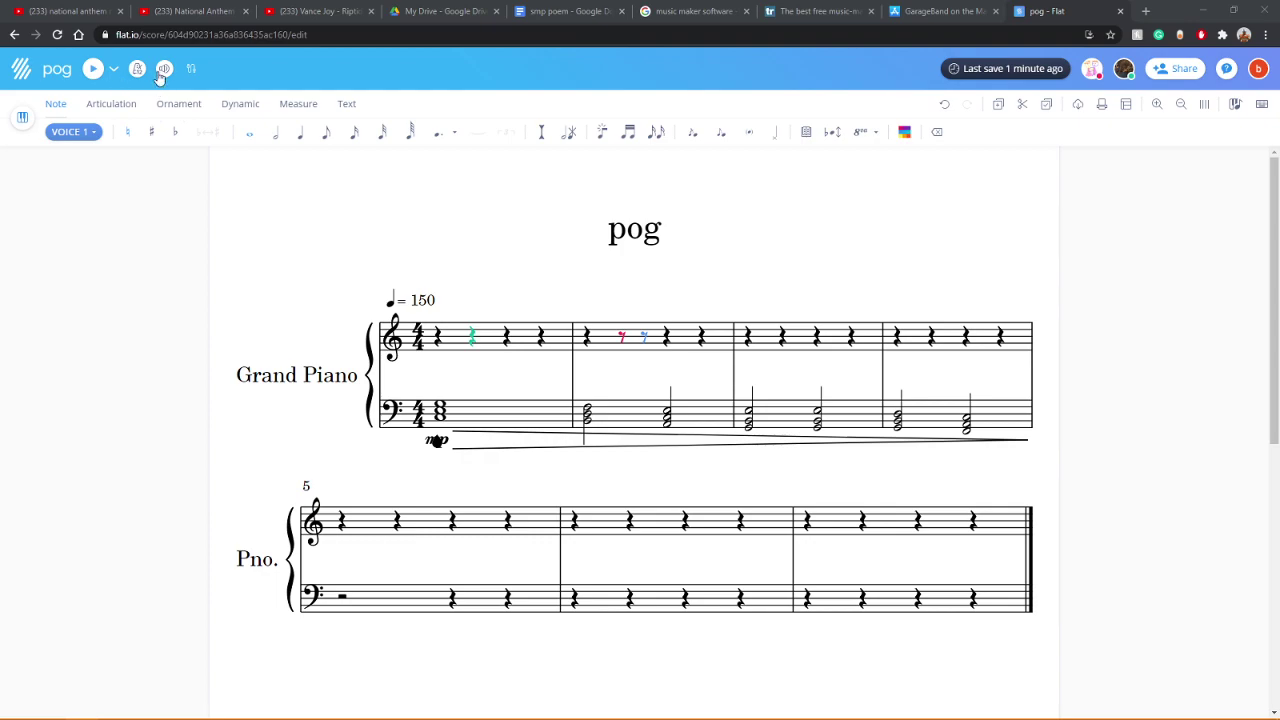
# Step: Show the Violin part and stretch its bar-5 hairpin back to the first chord
pyautogui.click(22, 118)
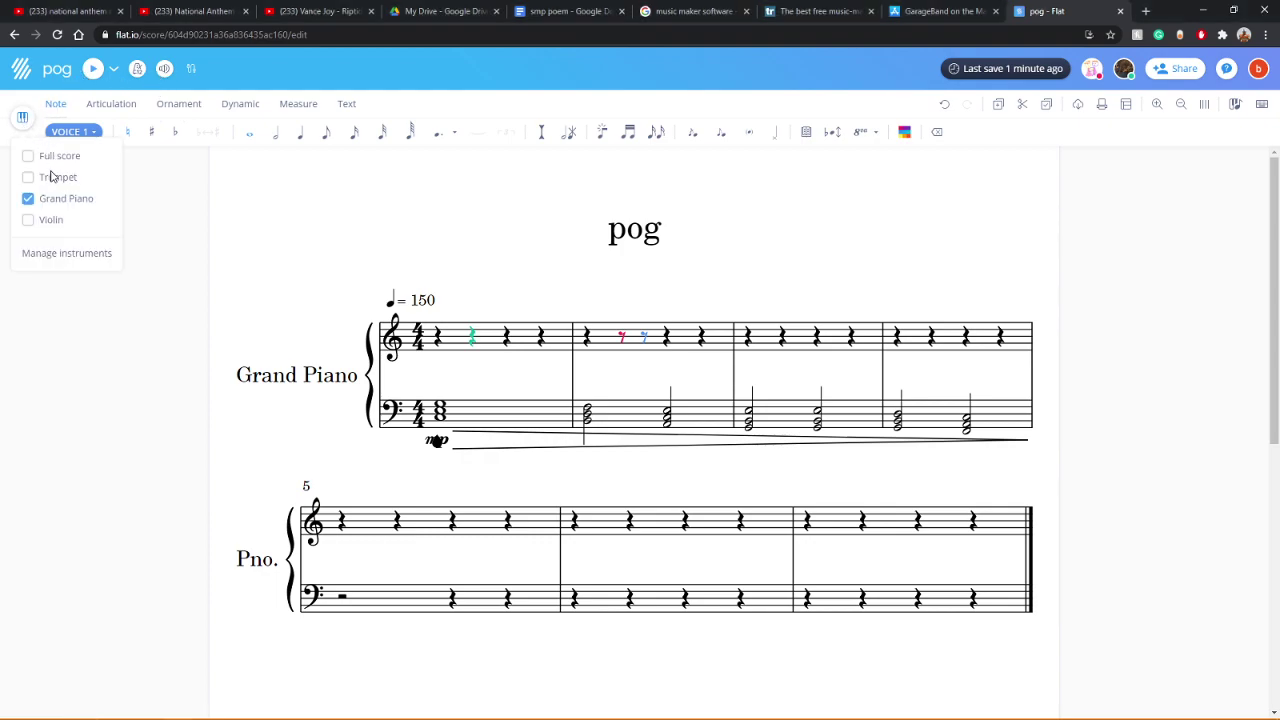
pyautogui.click(31, 221)
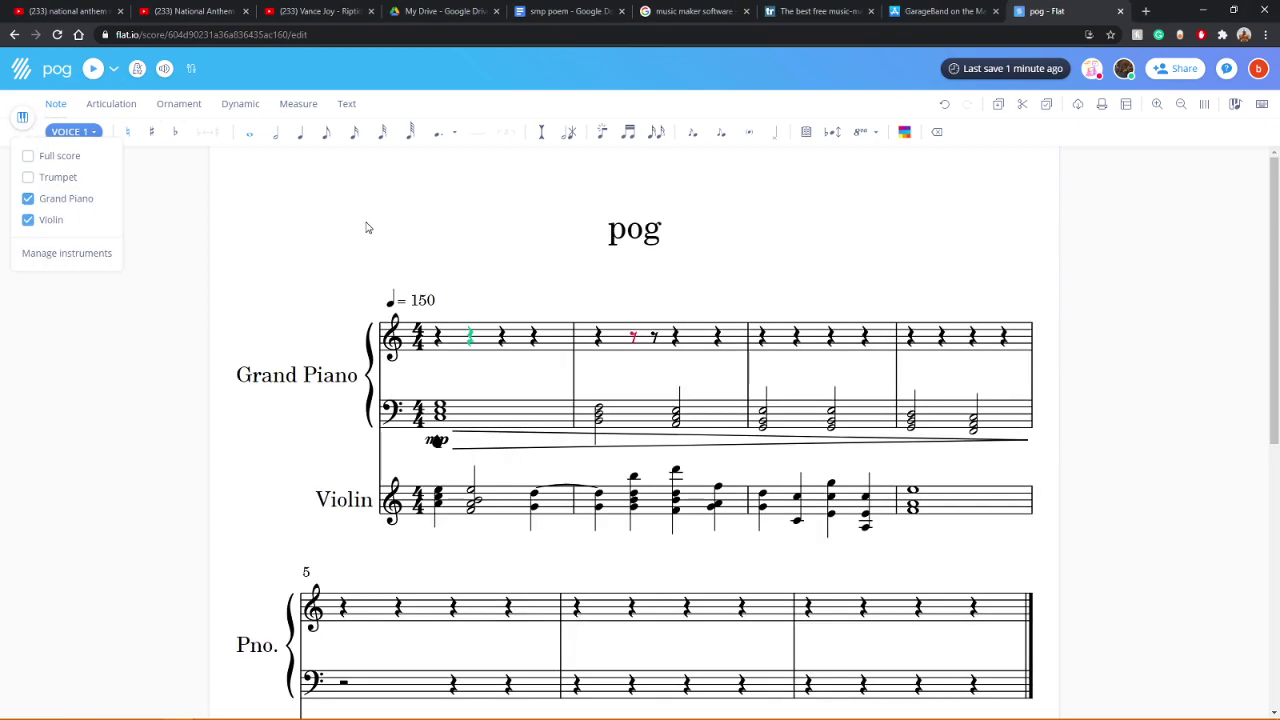
pyautogui.click(274, 268)
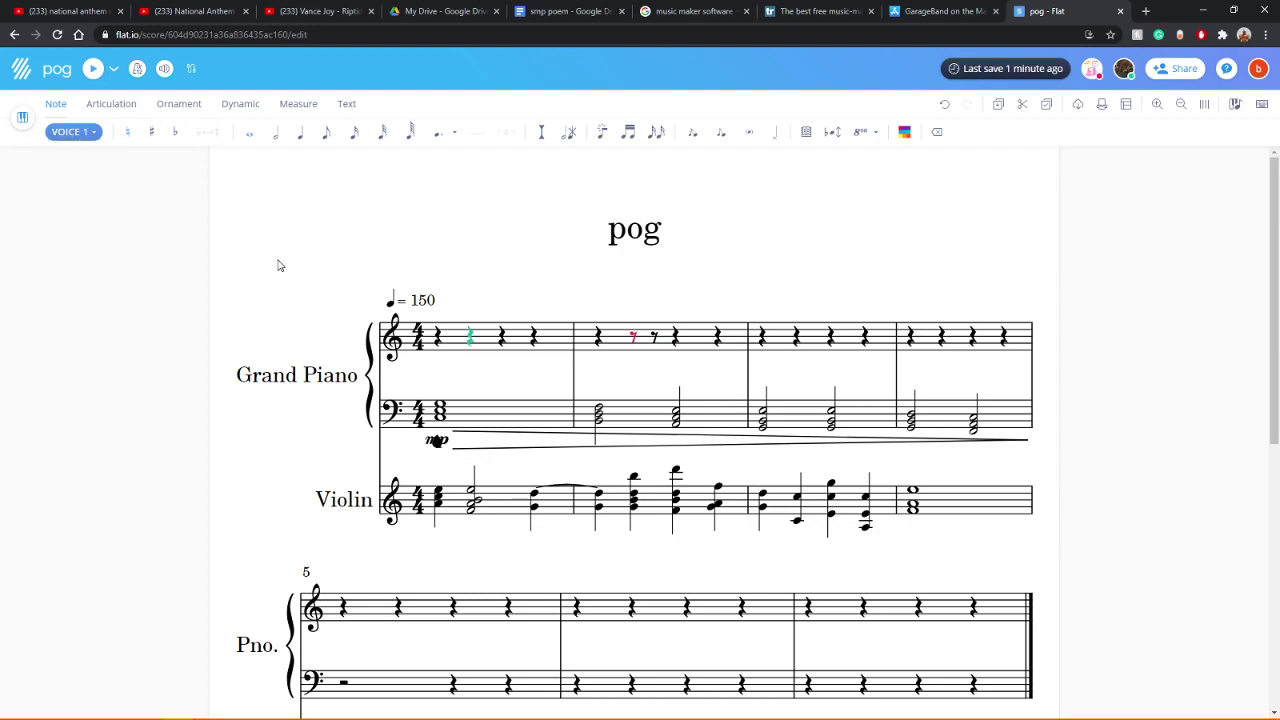
pyautogui.scroll(-2, 280, 265)
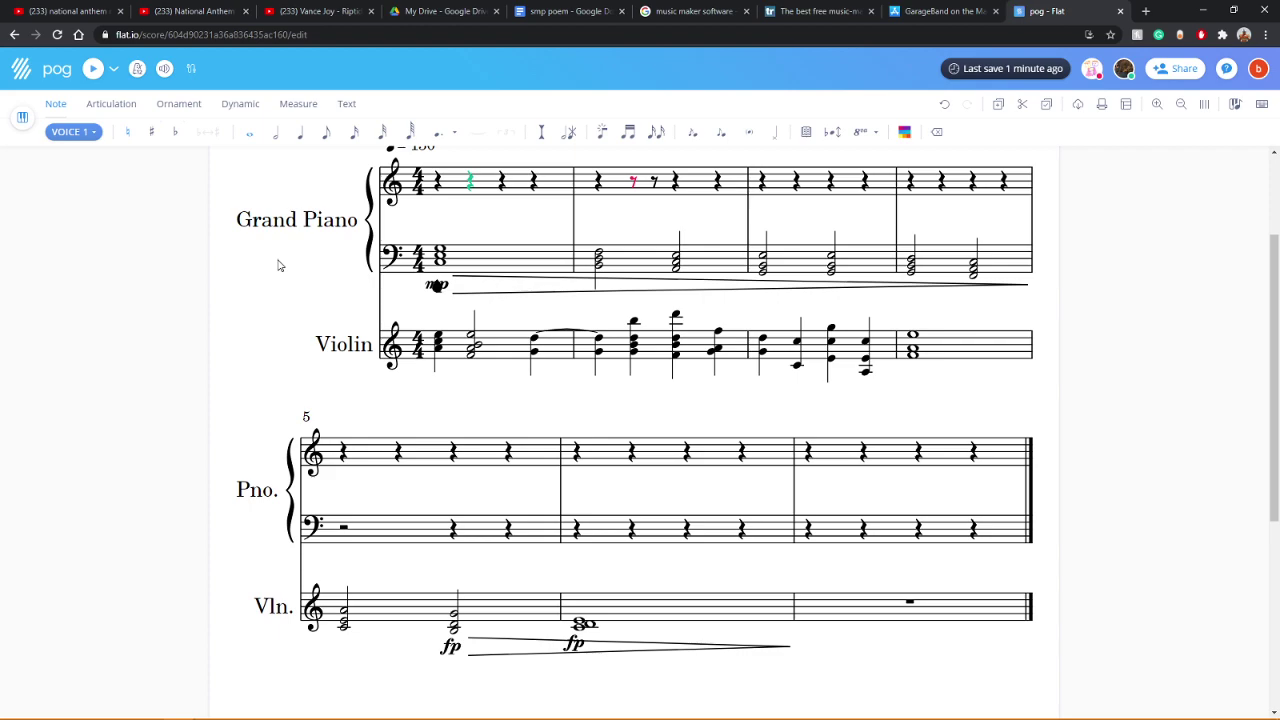
pyautogui.click(504, 645)
pyautogui.moveTo(504, 647); pyautogui.dragTo(341, 650)
# Step: Hide the Grand Piano so only Violin is displayed, then play the score
pyautogui.scroll(-2, 543, 591)
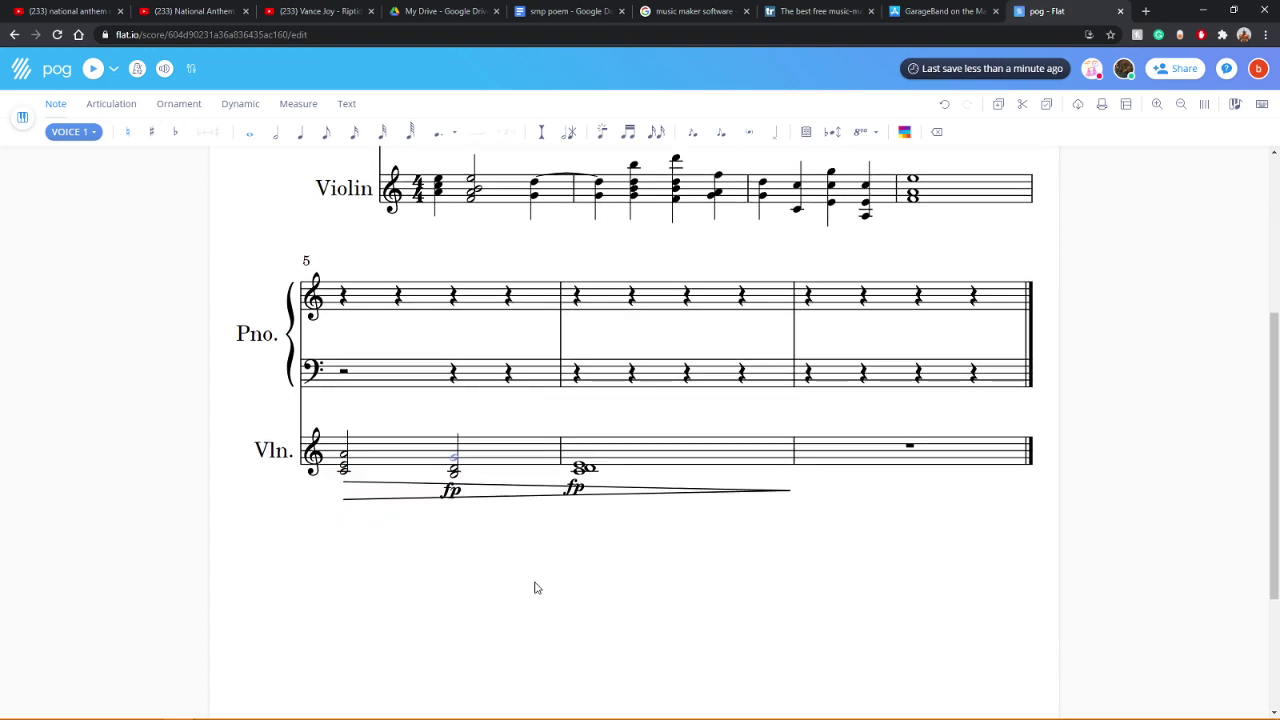
pyautogui.scroll(2, 451, 449)
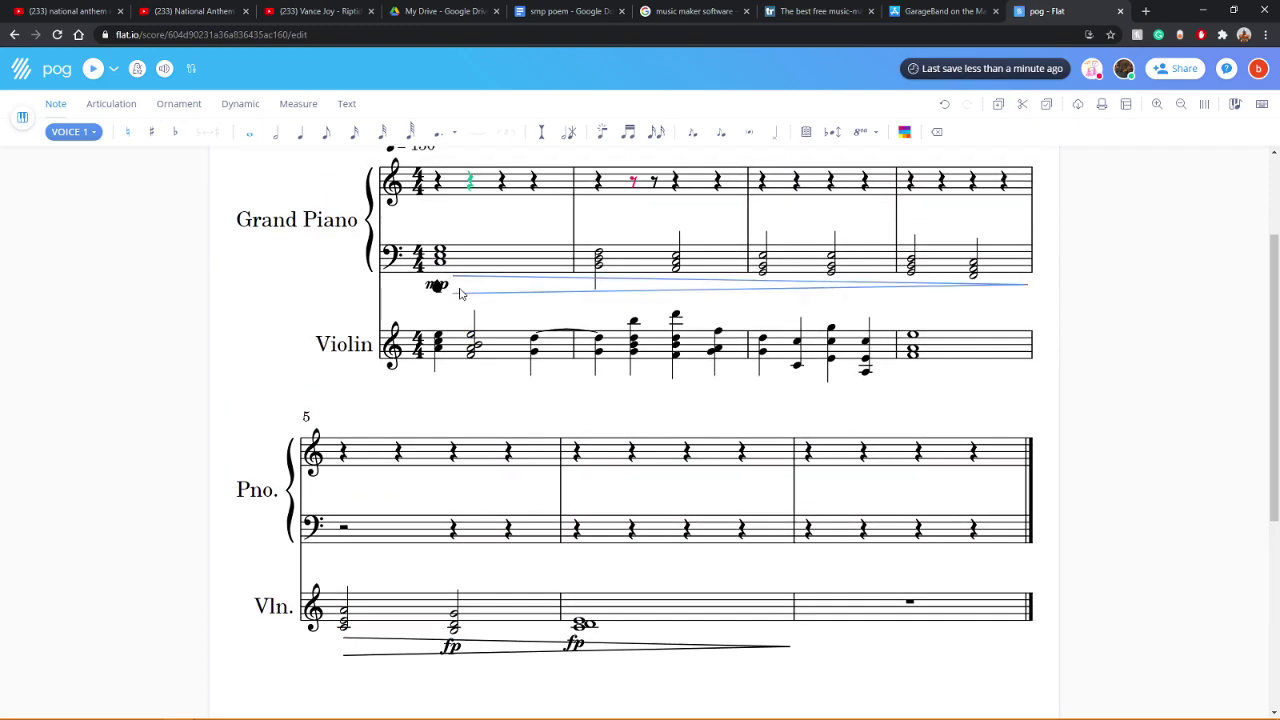
pyautogui.scroll(2, 487, 438)
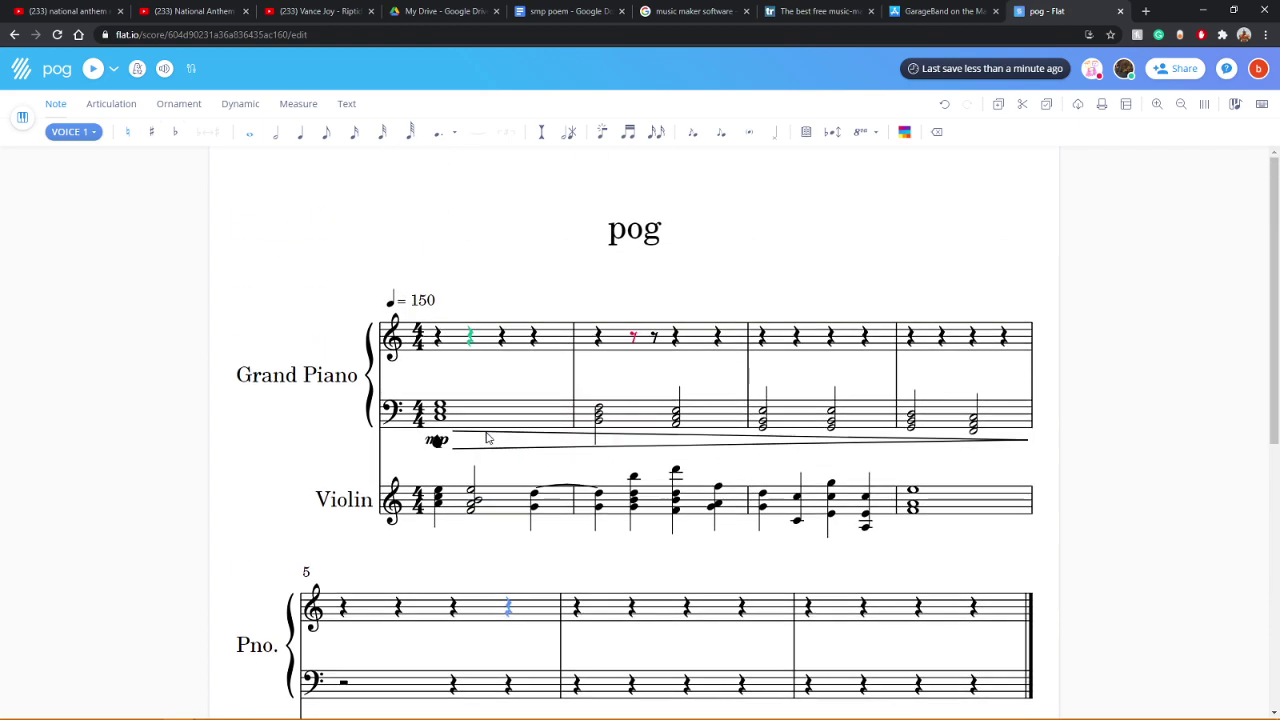
pyautogui.click(22, 117)
pyautogui.click(28, 198)
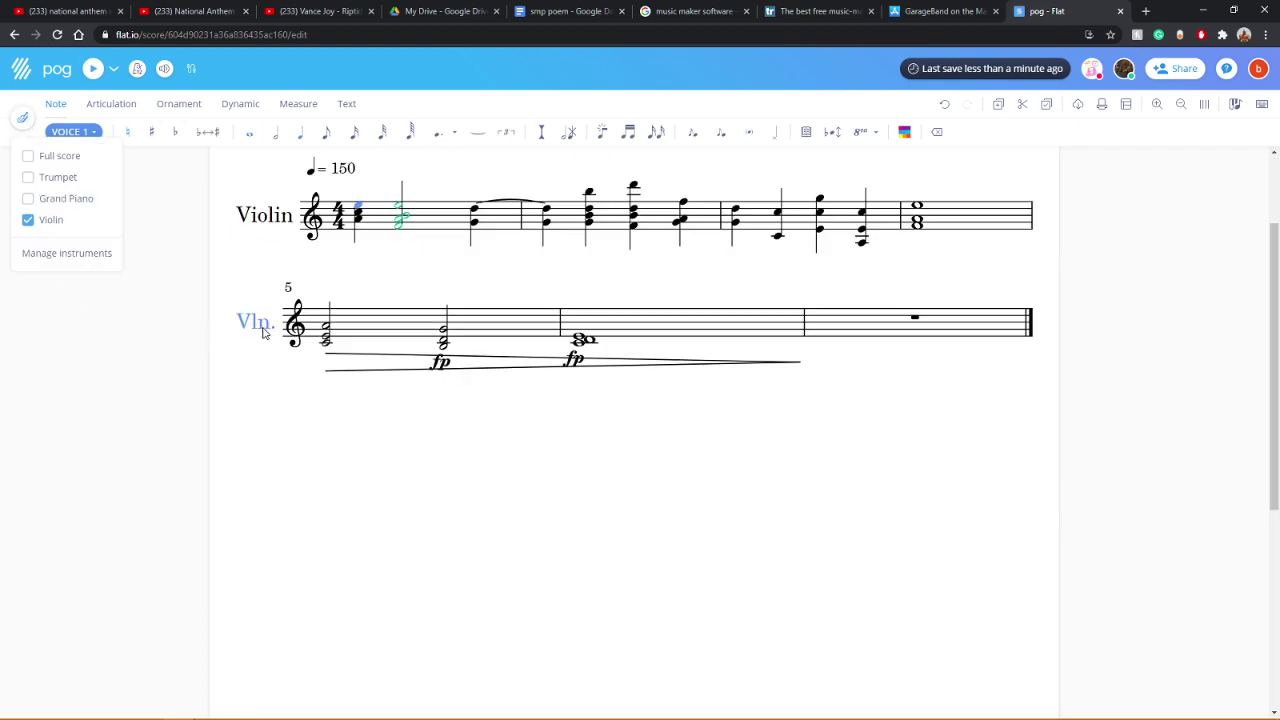
pyautogui.click(240, 345)
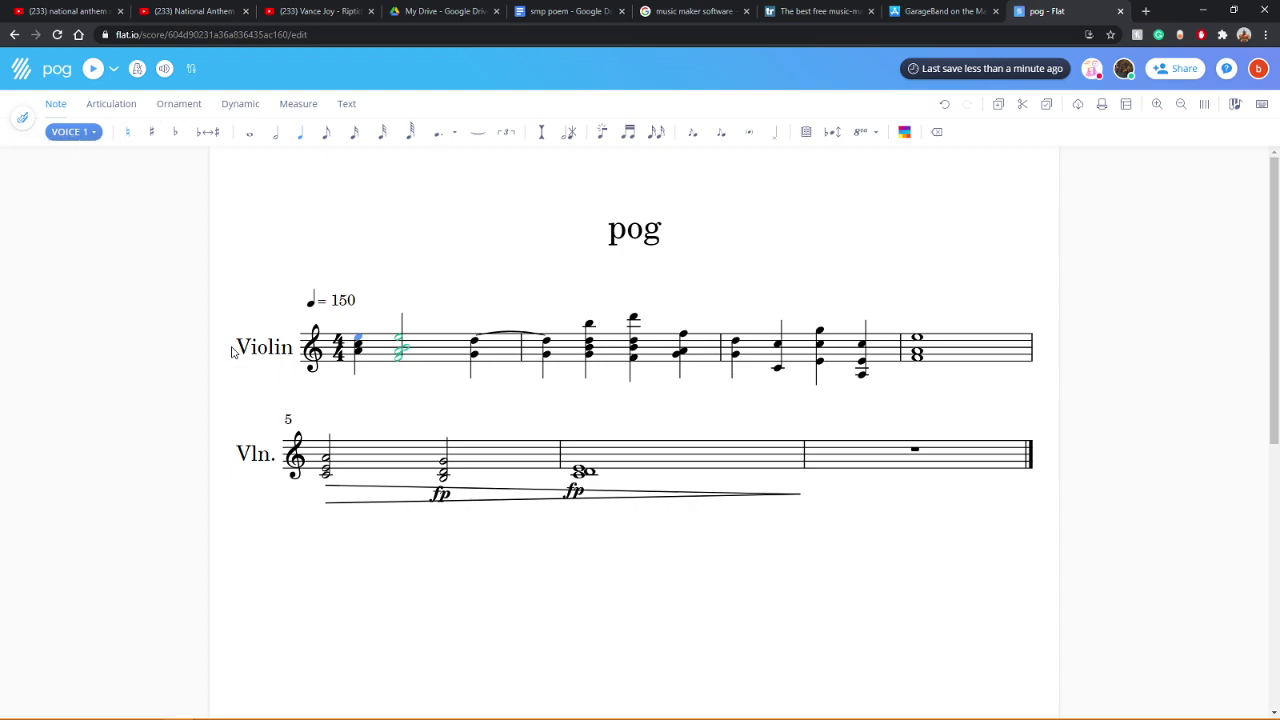
pyautogui.click(165, 70)
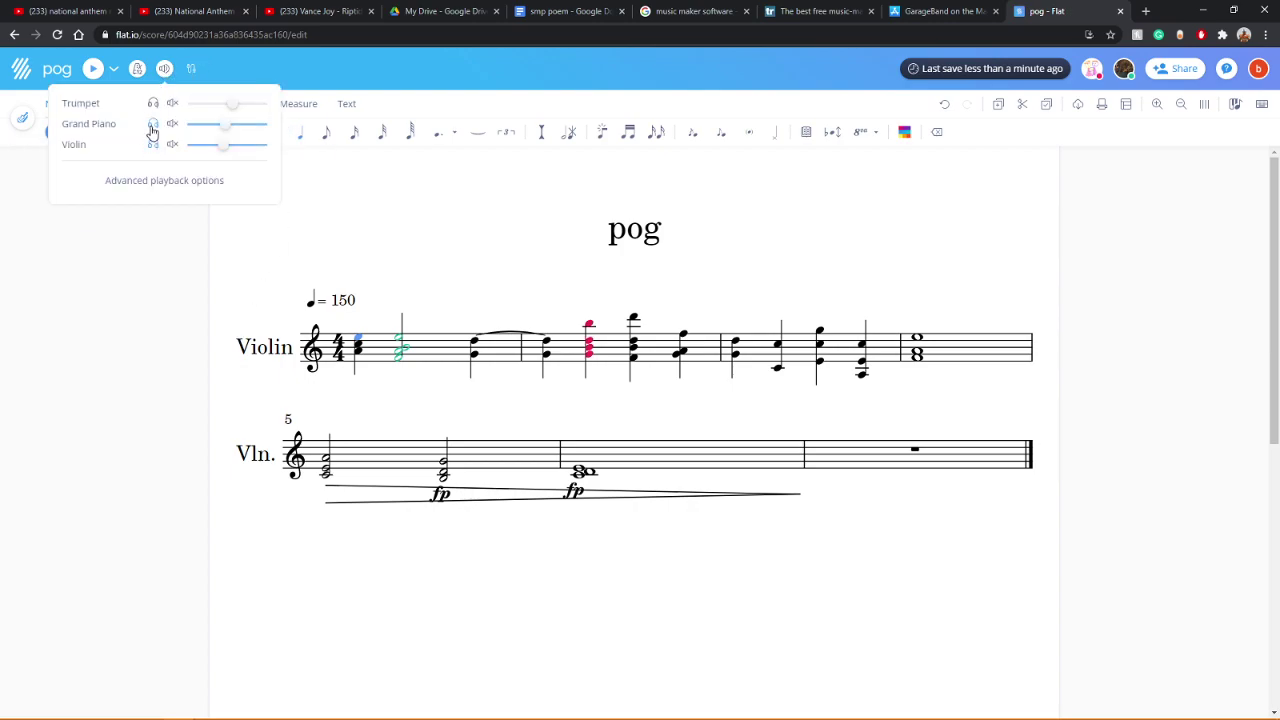
pyautogui.click(93, 70)
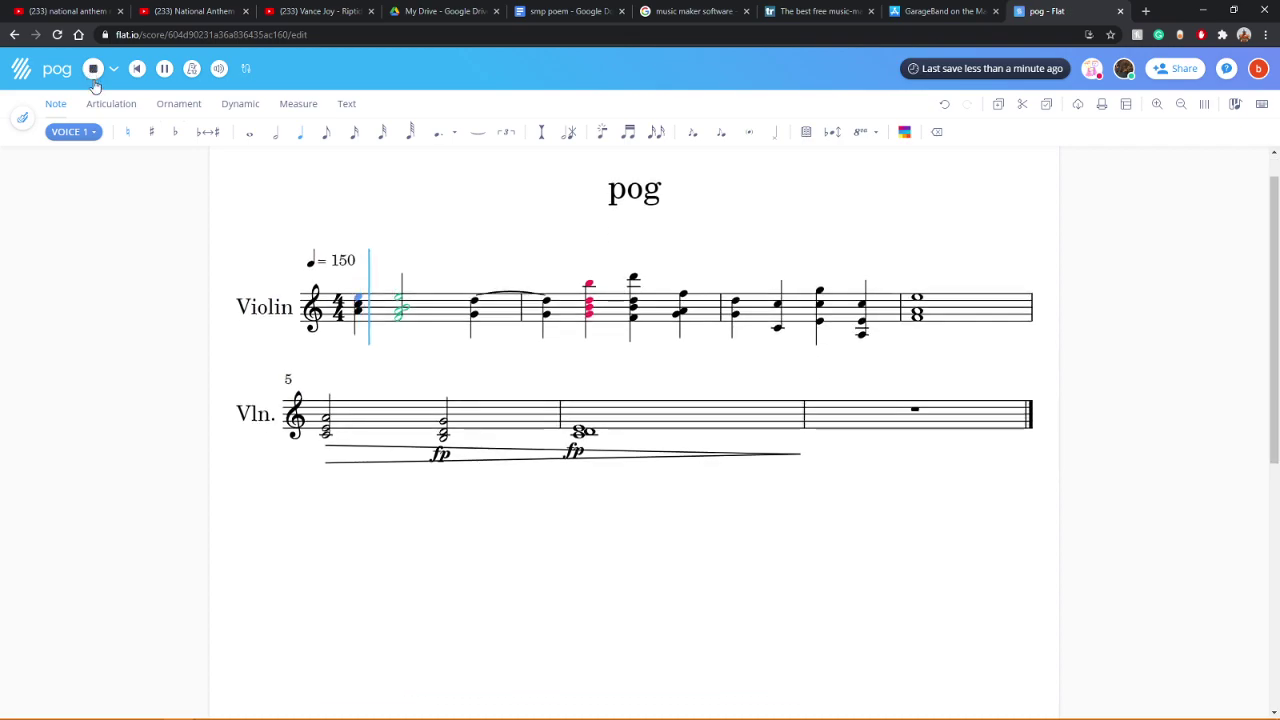
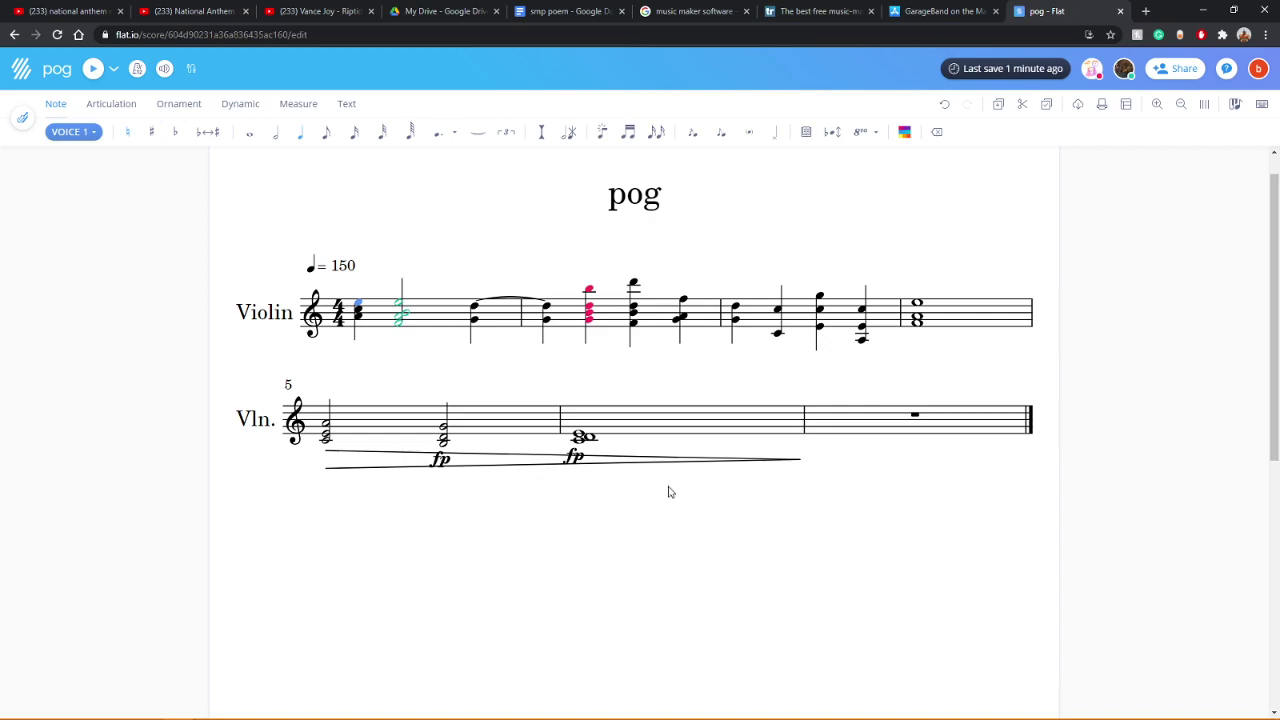
# Step: Show the Trumpet part with the Violin in the score and play it back
pyautogui.click(165, 70)
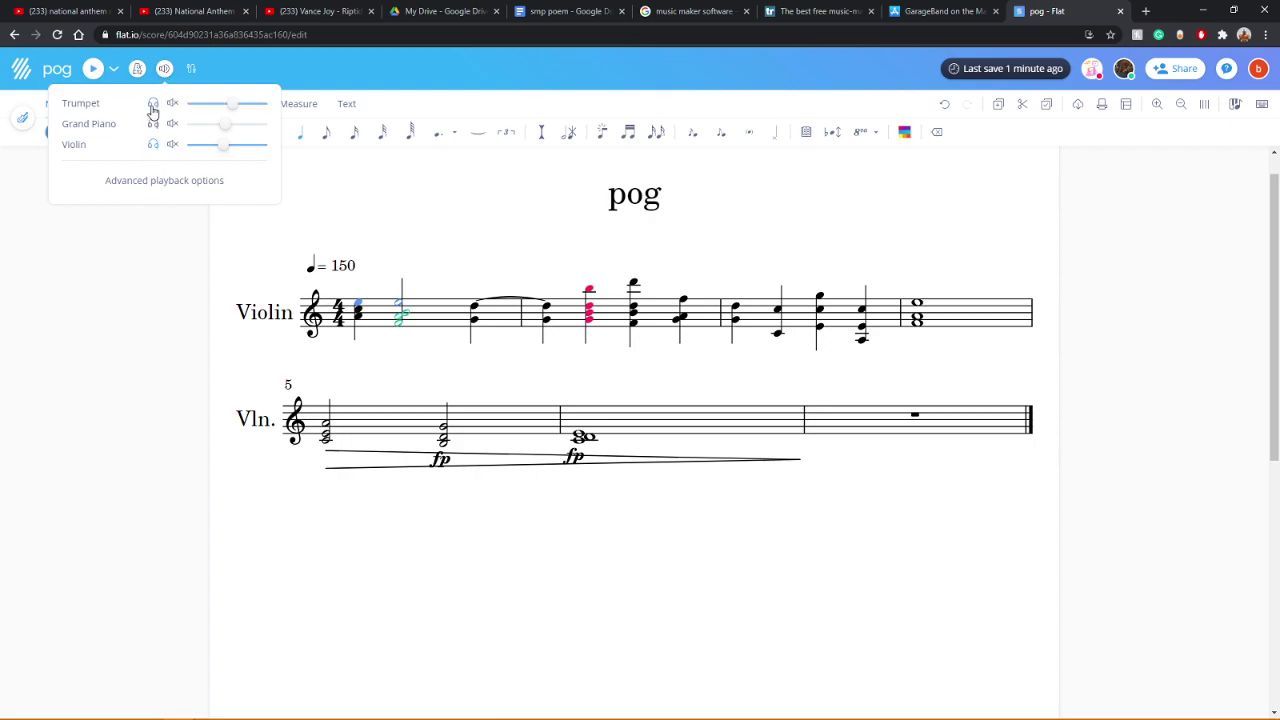
pyautogui.click(162, 368)
pyautogui.click(29, 121)
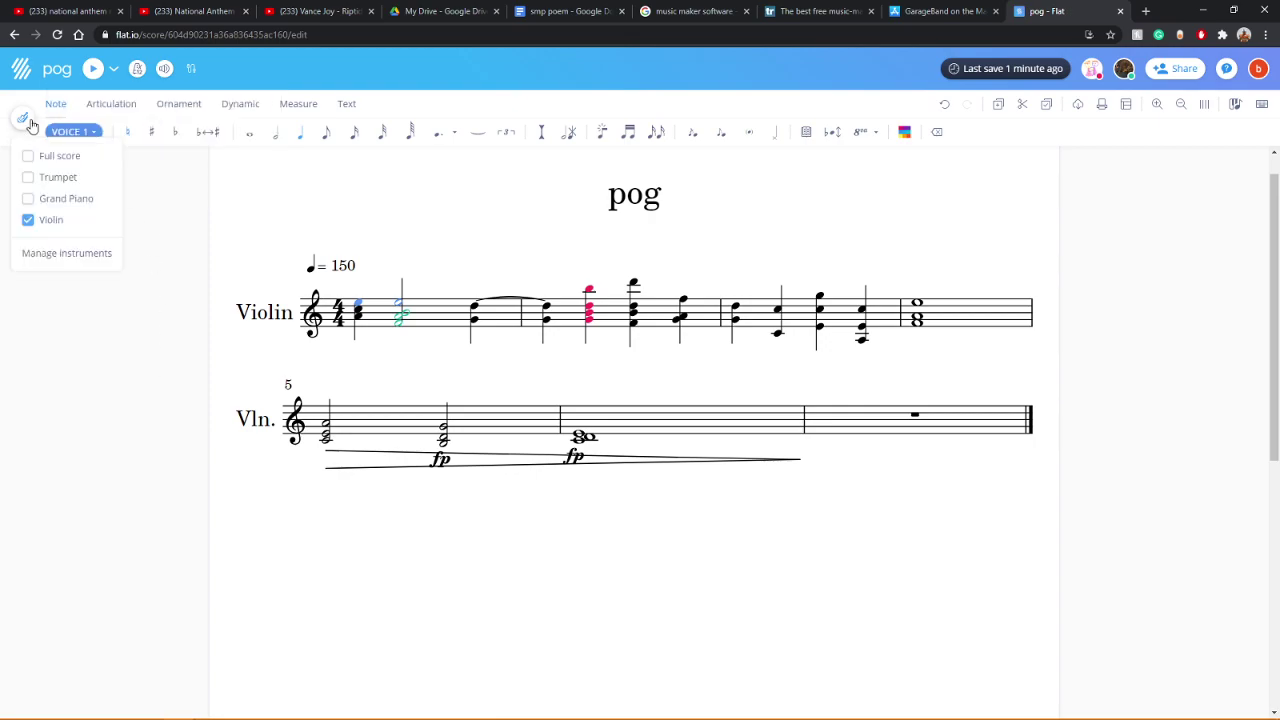
pyautogui.click(29, 178)
pyautogui.click(143, 410)
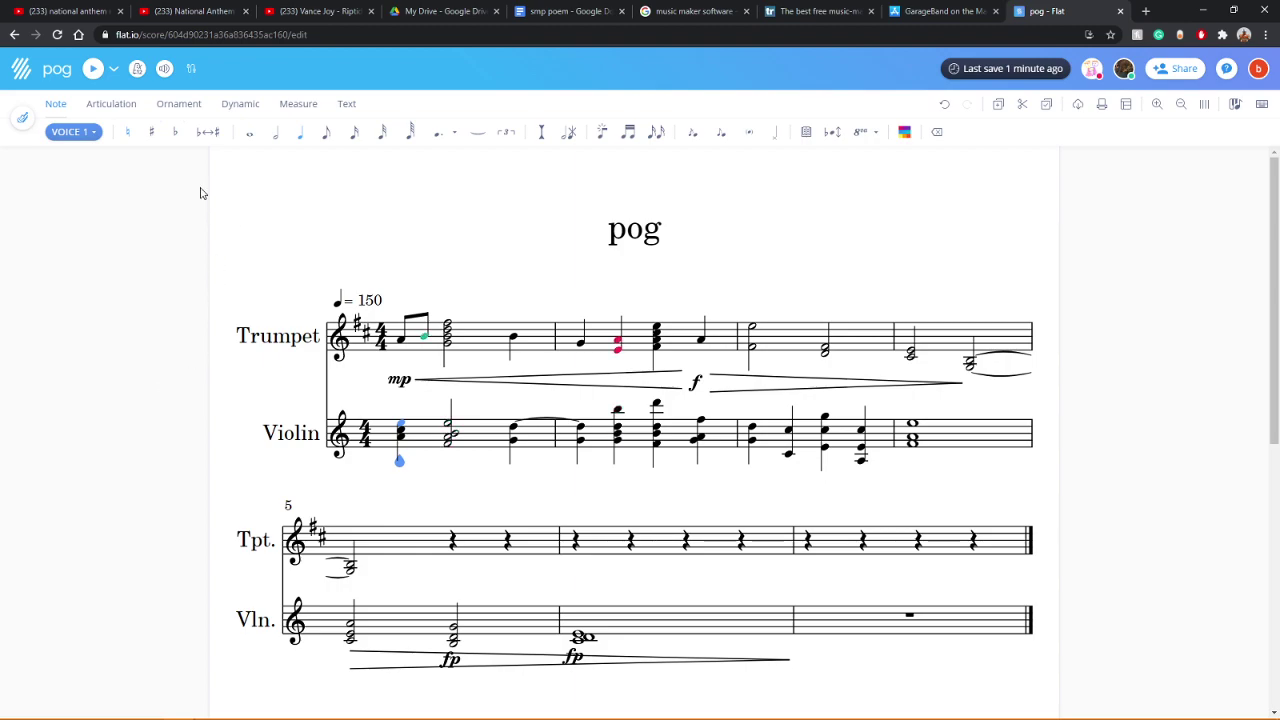
pyautogui.click(90, 72)
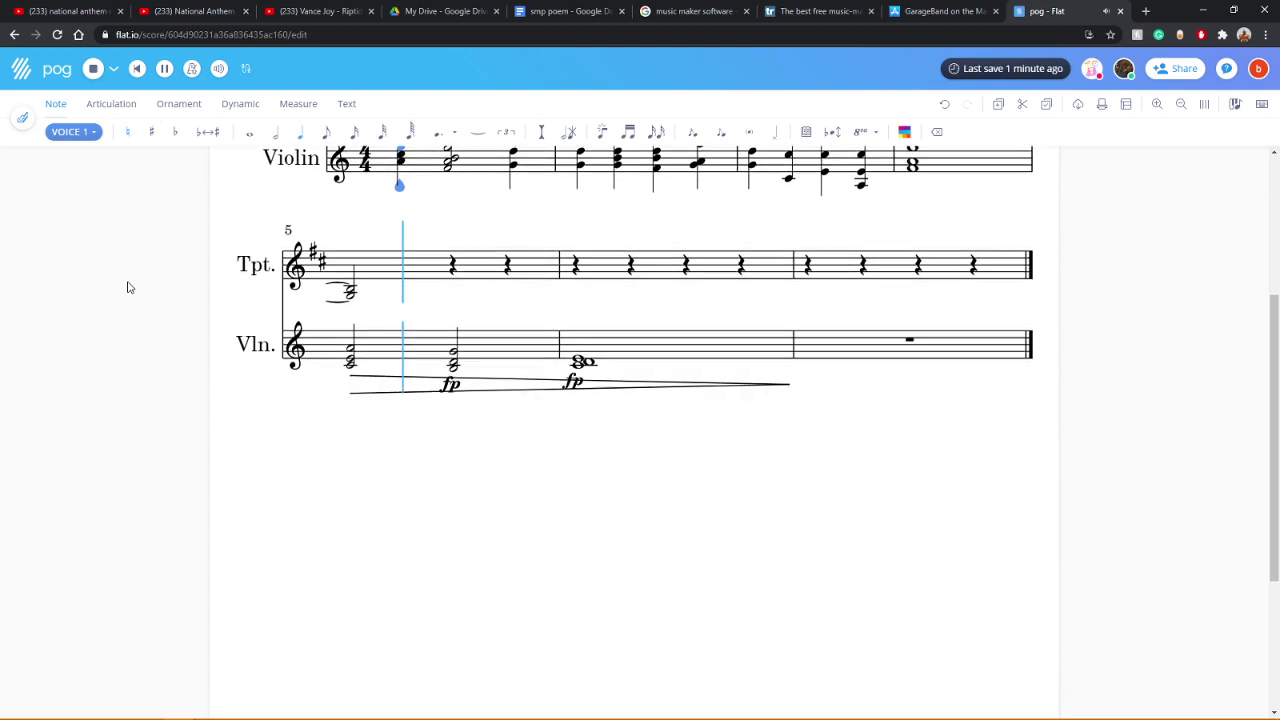
pyautogui.scroll(3, 127, 287)
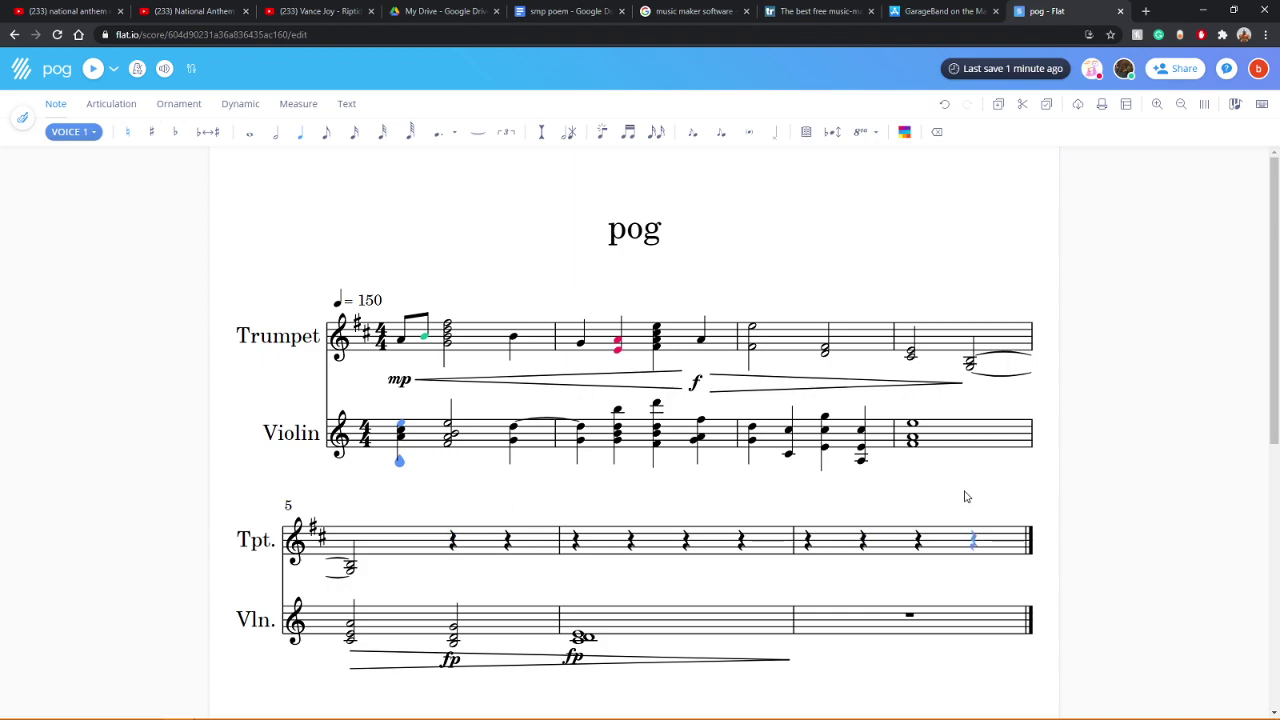
# Step: Add extra pitches to the violin whole-note chord in measure 6
pyautogui.click(582, 607)
pyautogui.click(592, 618)
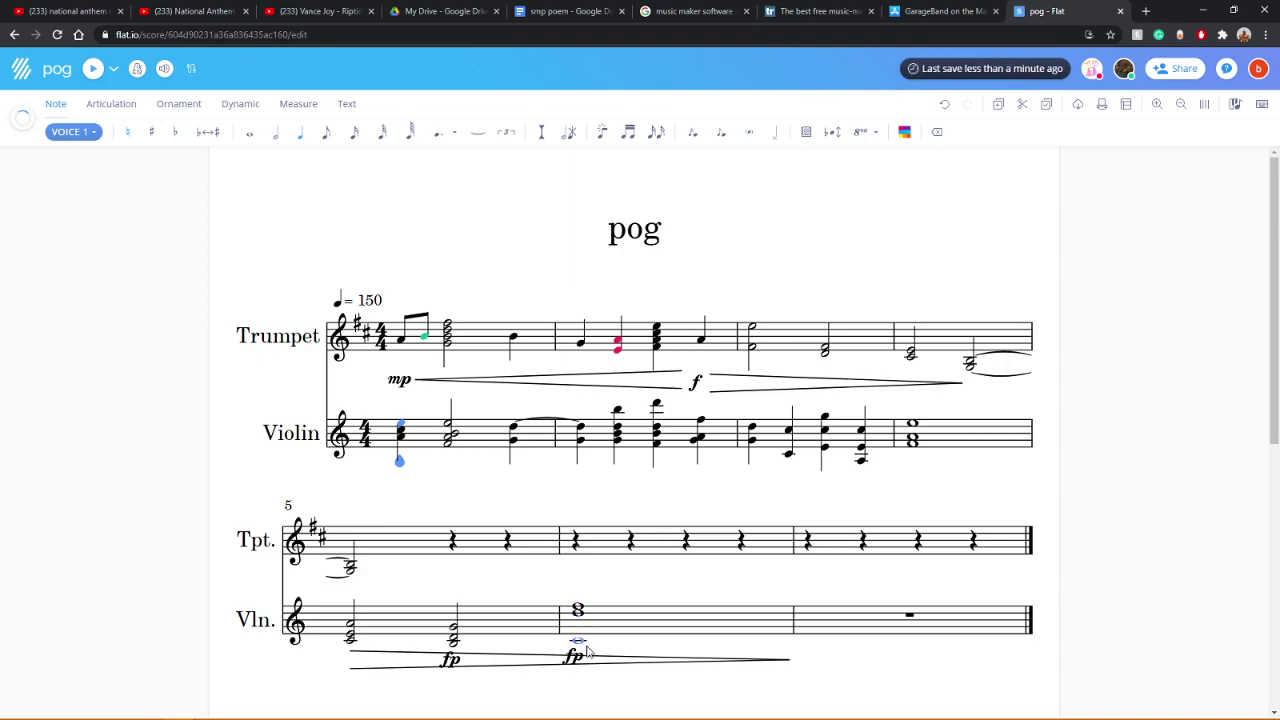
pyautogui.click(601, 619)
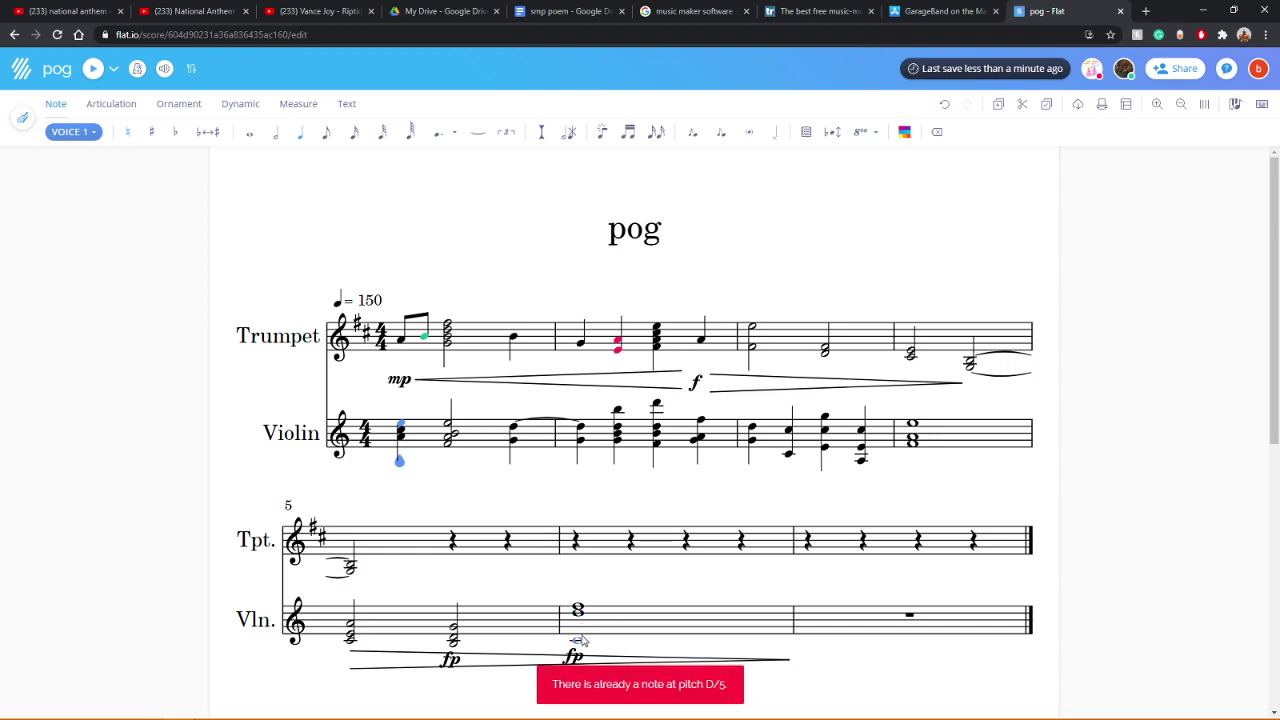
pyautogui.click(584, 621)
pyautogui.click(580, 612)
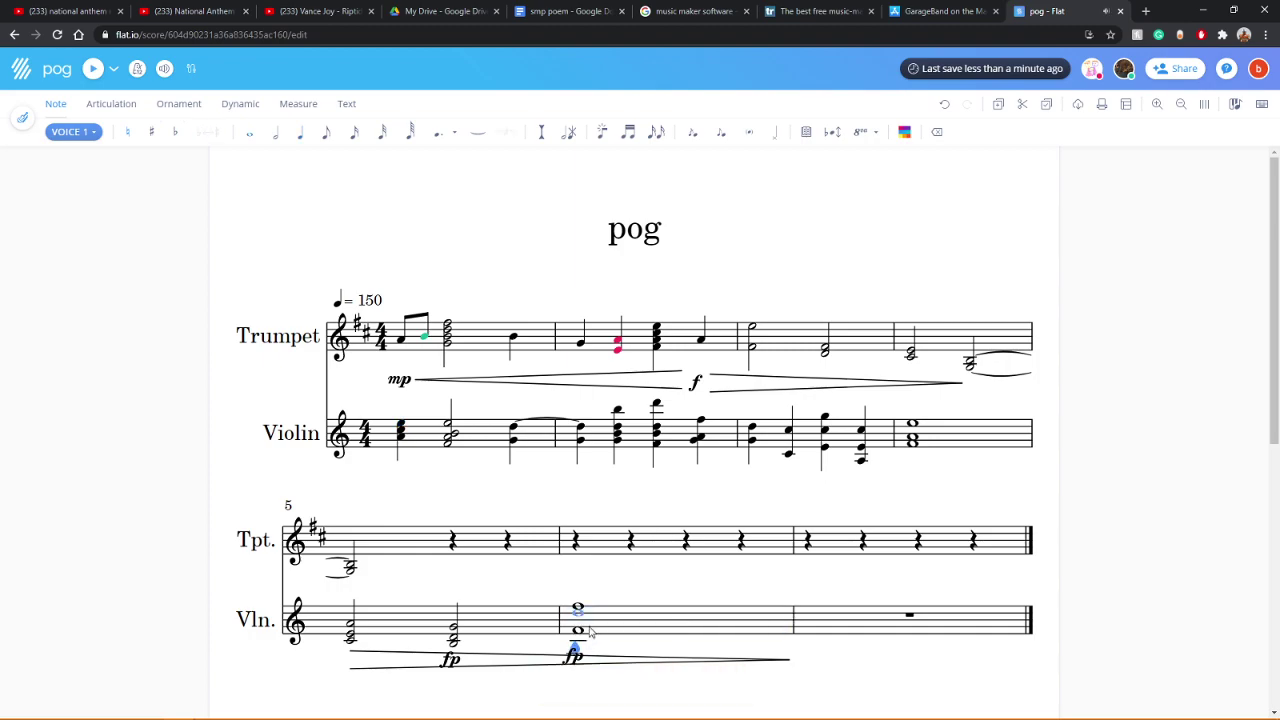
pyautogui.click(595, 615)
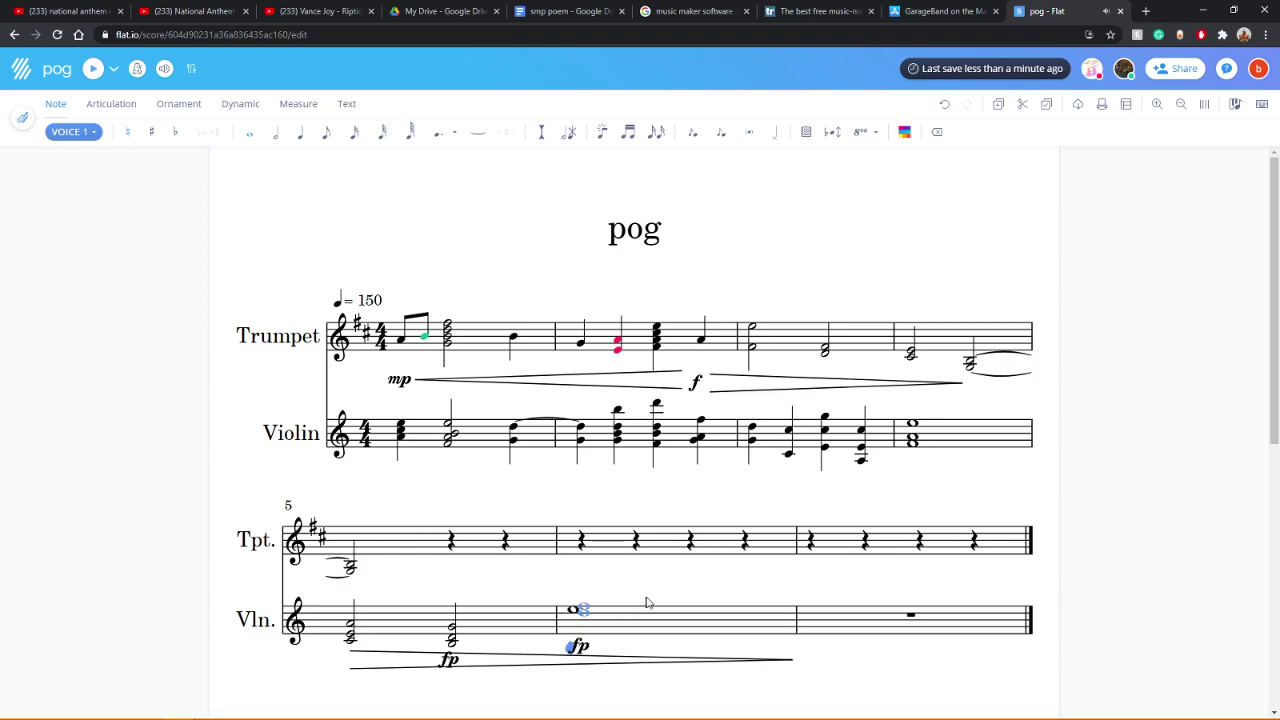
# Step: Add upper and low notes to measure 5's beat-3 chord and raise the low beat-1 note
pyautogui.click(455, 640)
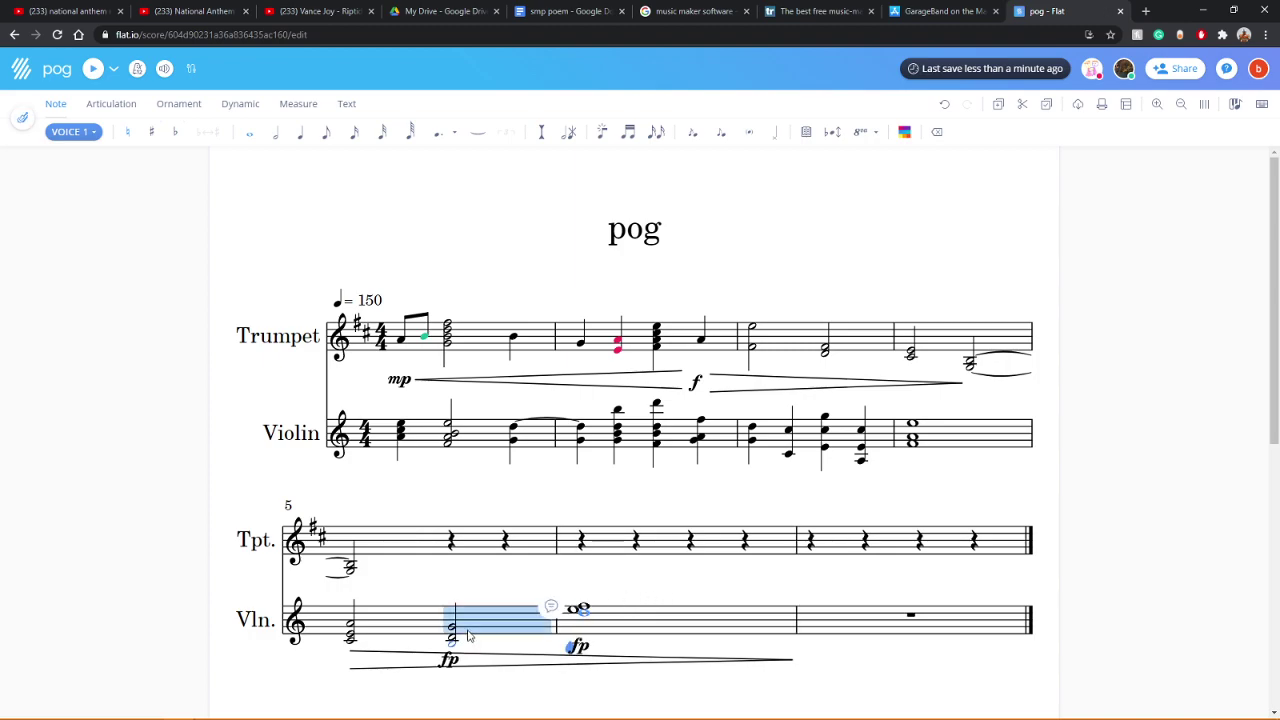
pyautogui.press('Escape')
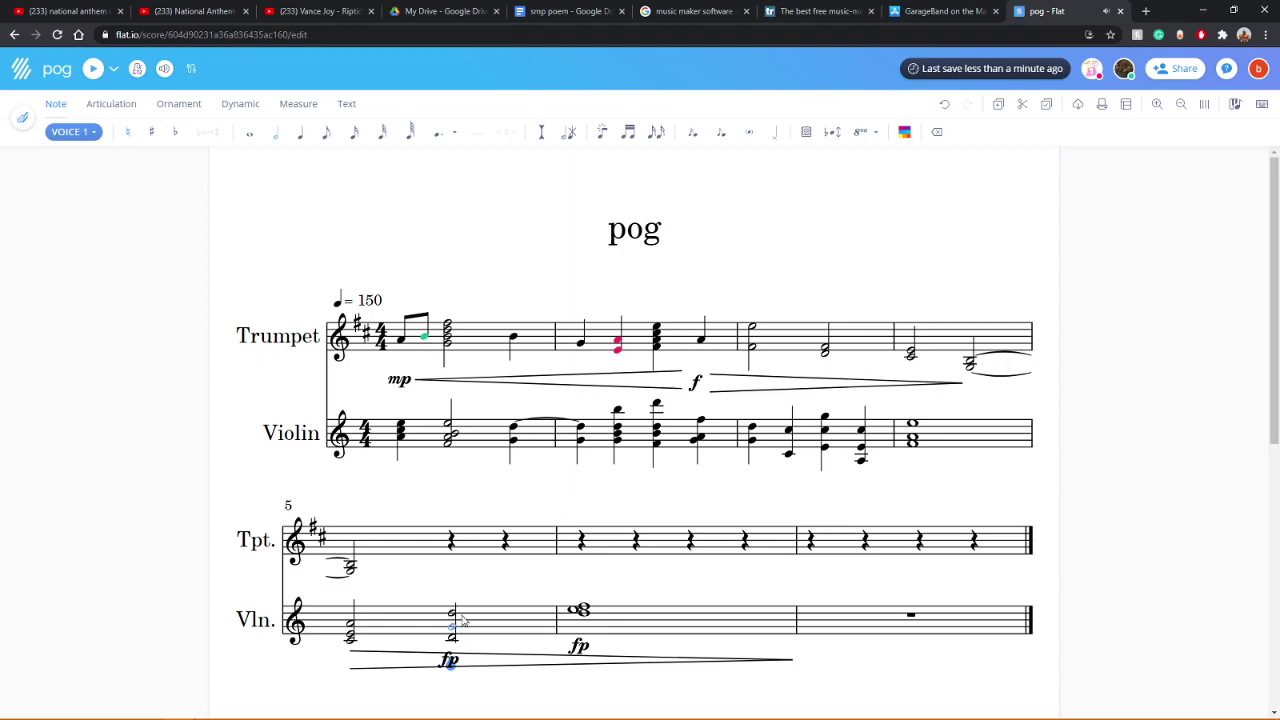
pyautogui.click(462, 614)
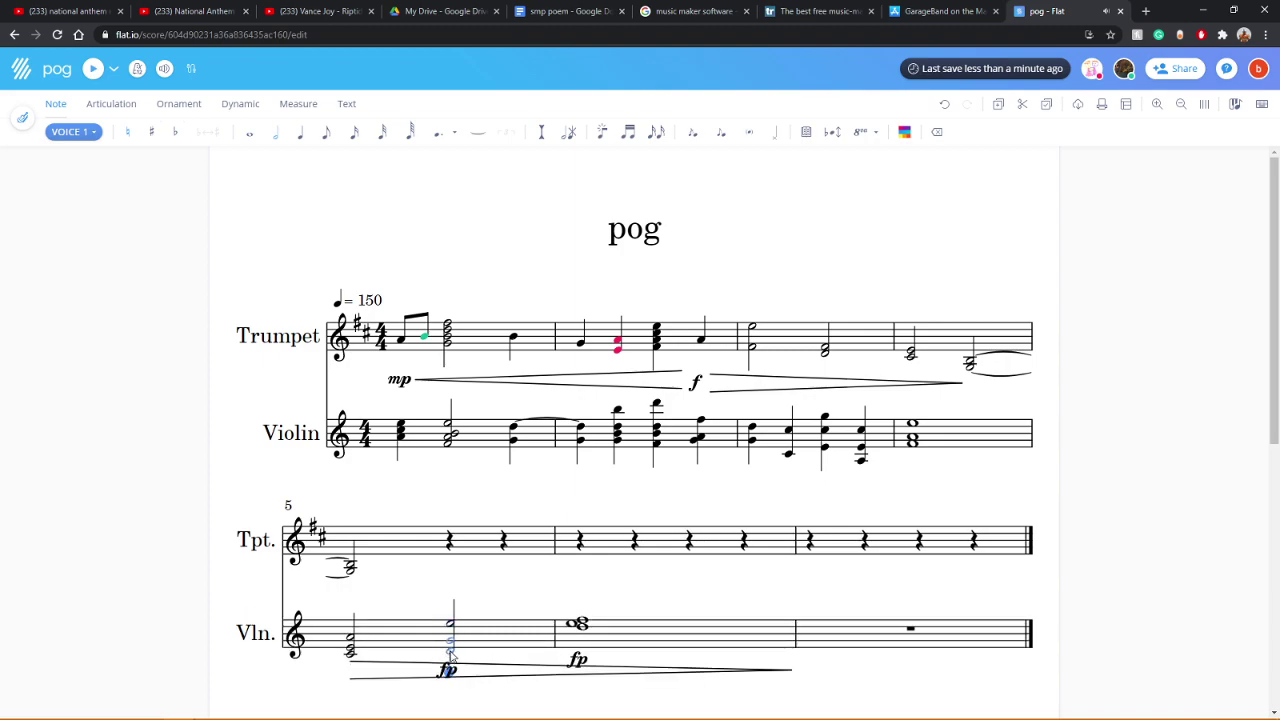
pyautogui.click(457, 617)
pyautogui.click(449, 661)
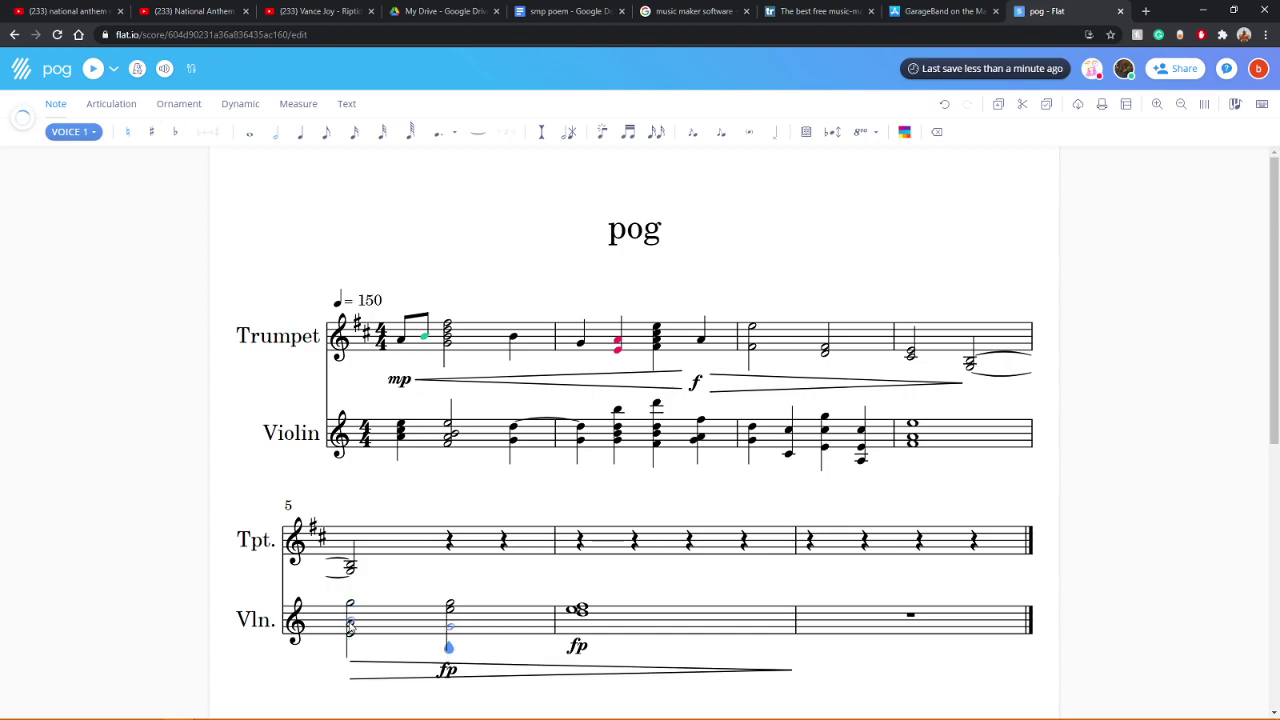
pyautogui.moveTo(351, 634); pyautogui.dragTo(352, 608)
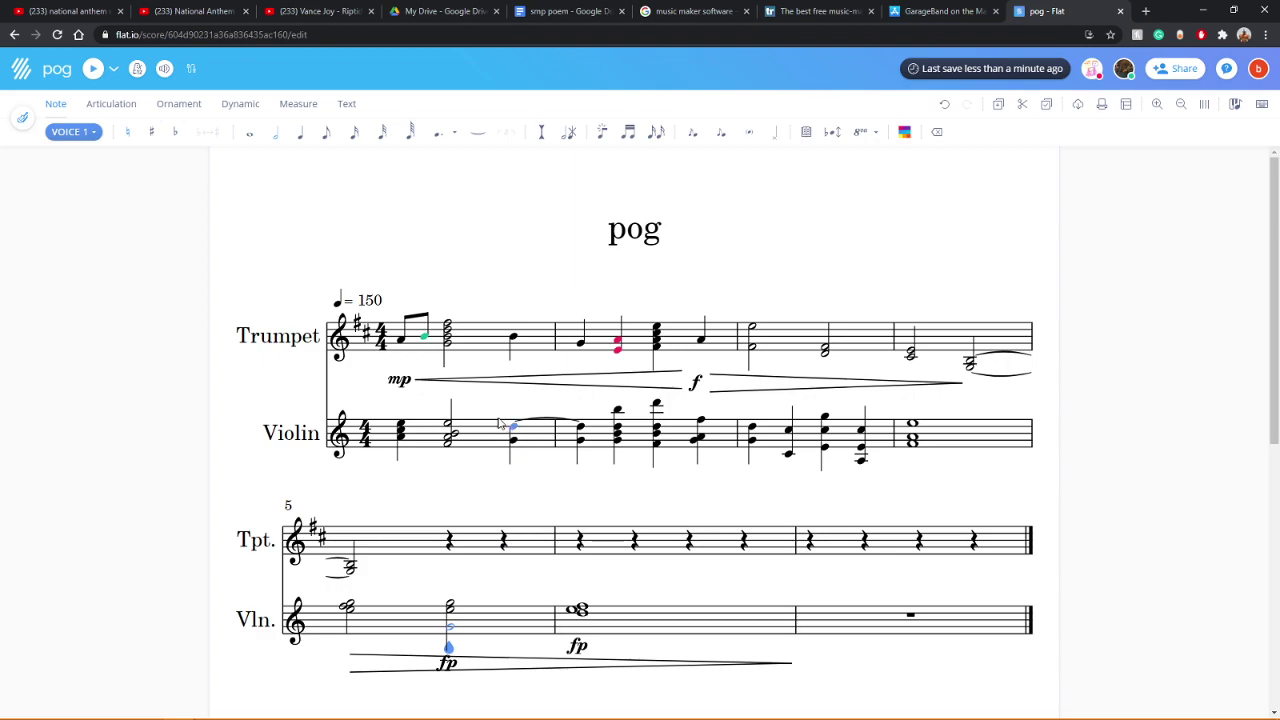
# Step: Play the score back, then hide the Trumpet part so only Violin shows
pyautogui.click(163, 69)
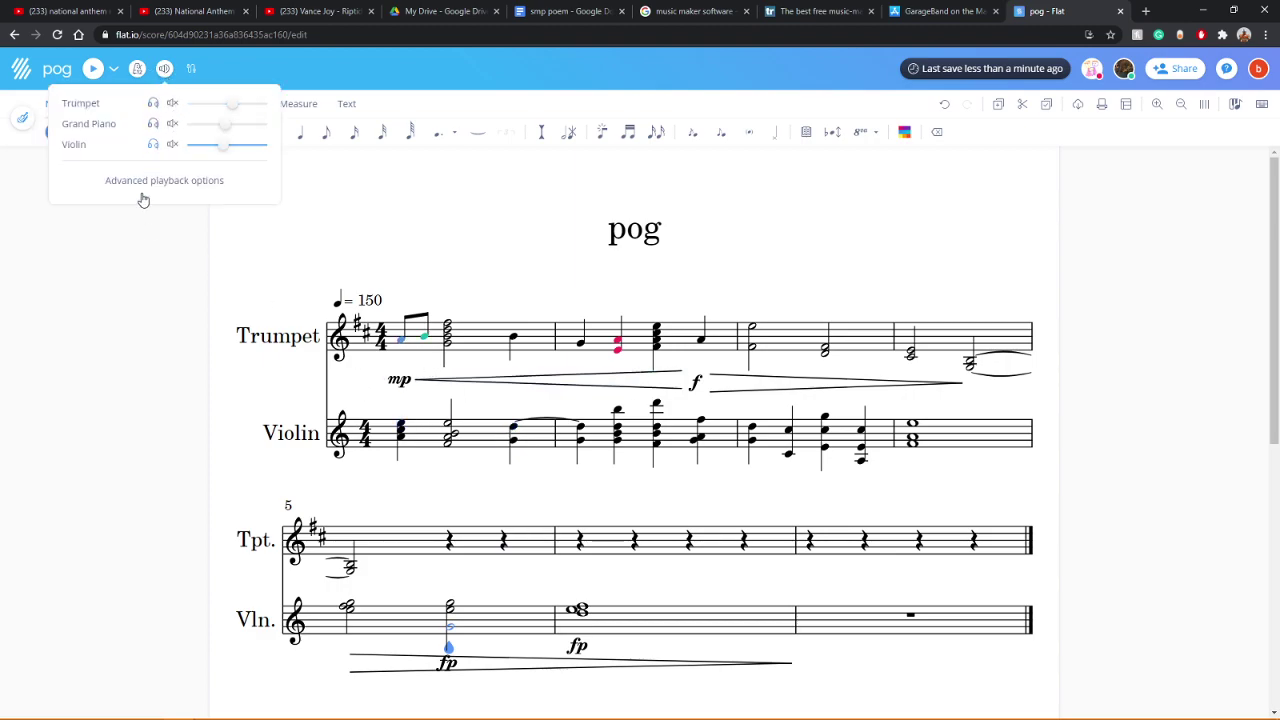
pyautogui.press('space')
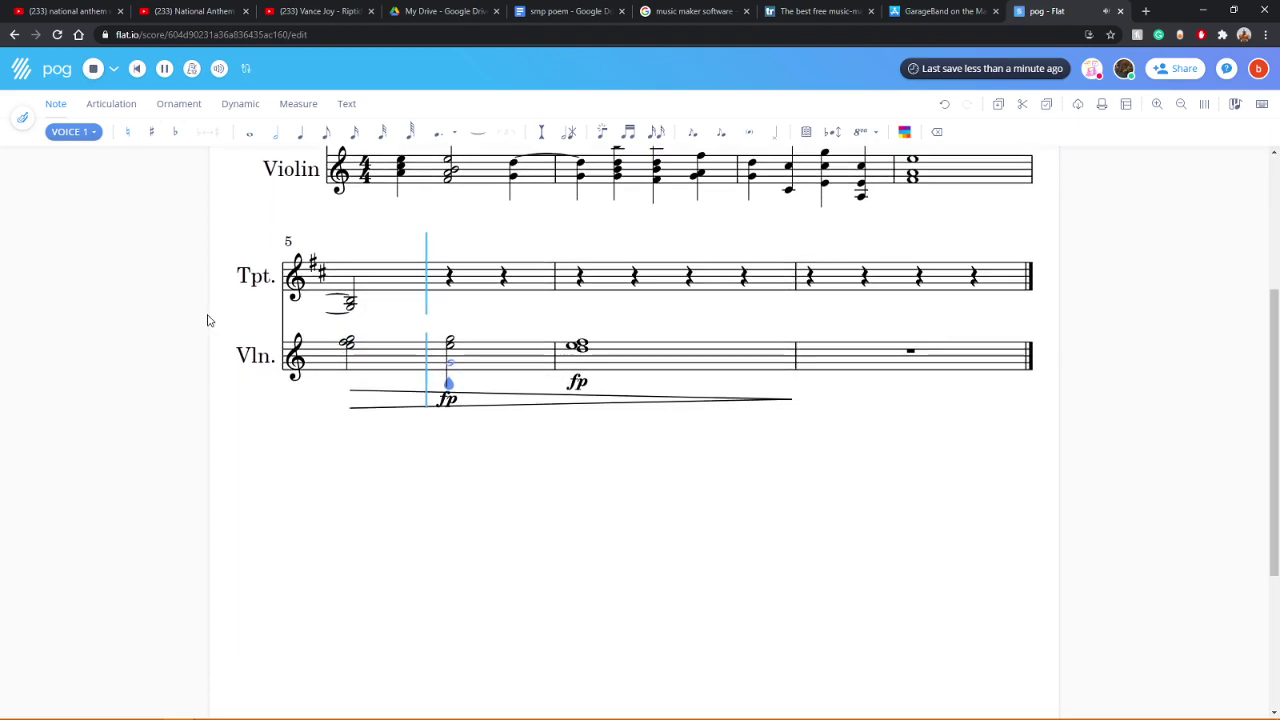
pyautogui.scroll(2, 492, 456)
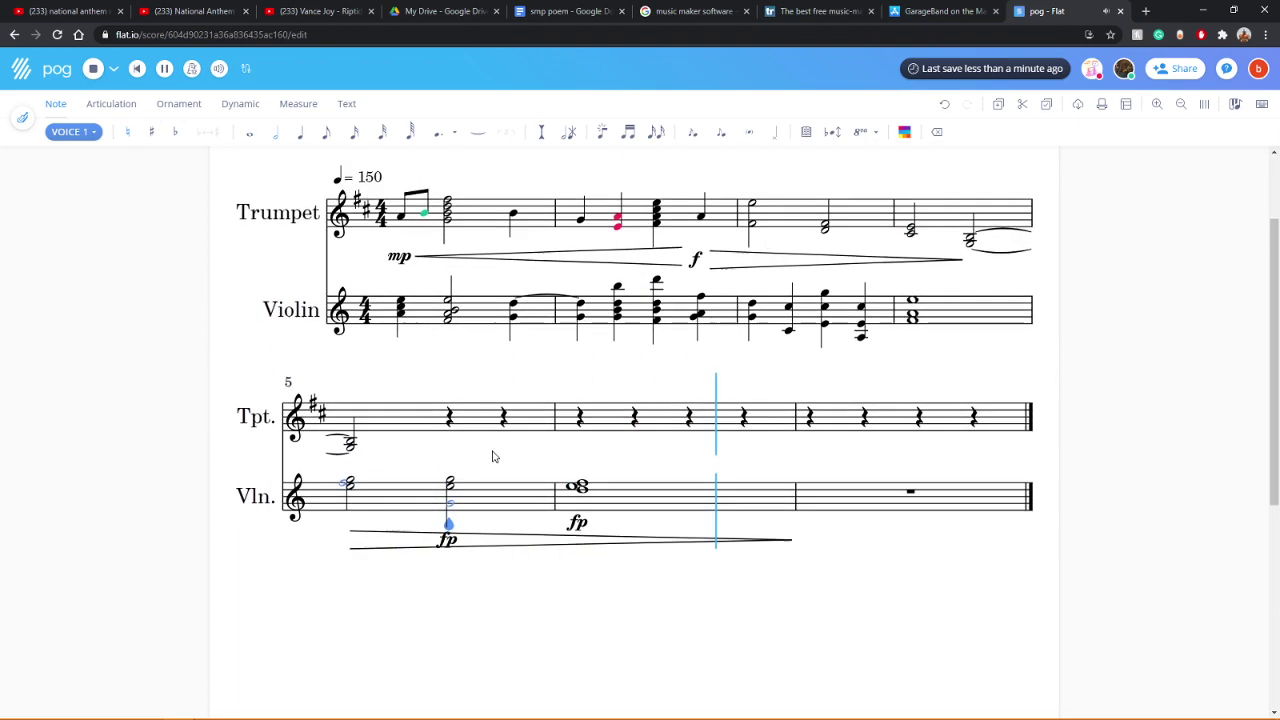
pyautogui.click(400, 222)
pyautogui.click(22, 117)
pyautogui.click(28, 178)
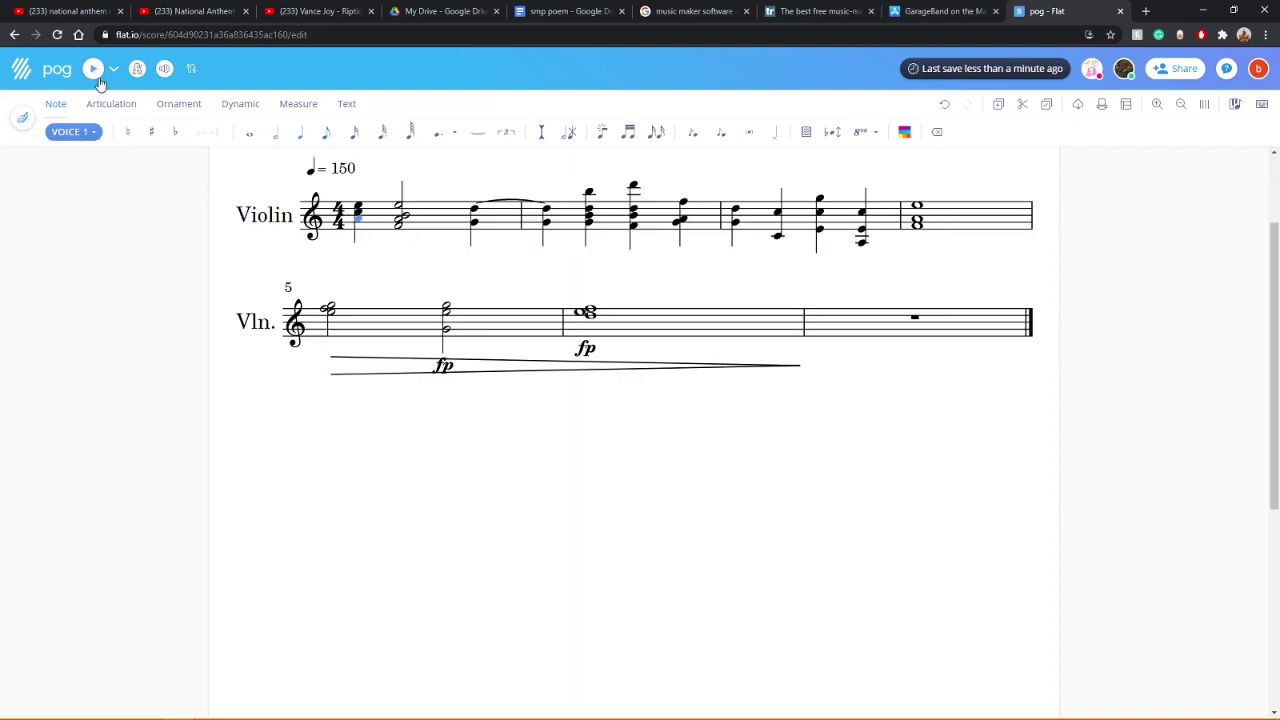
# Step: Play the score and add three pitches to the violin chord in measure 7
pyautogui.press('space')
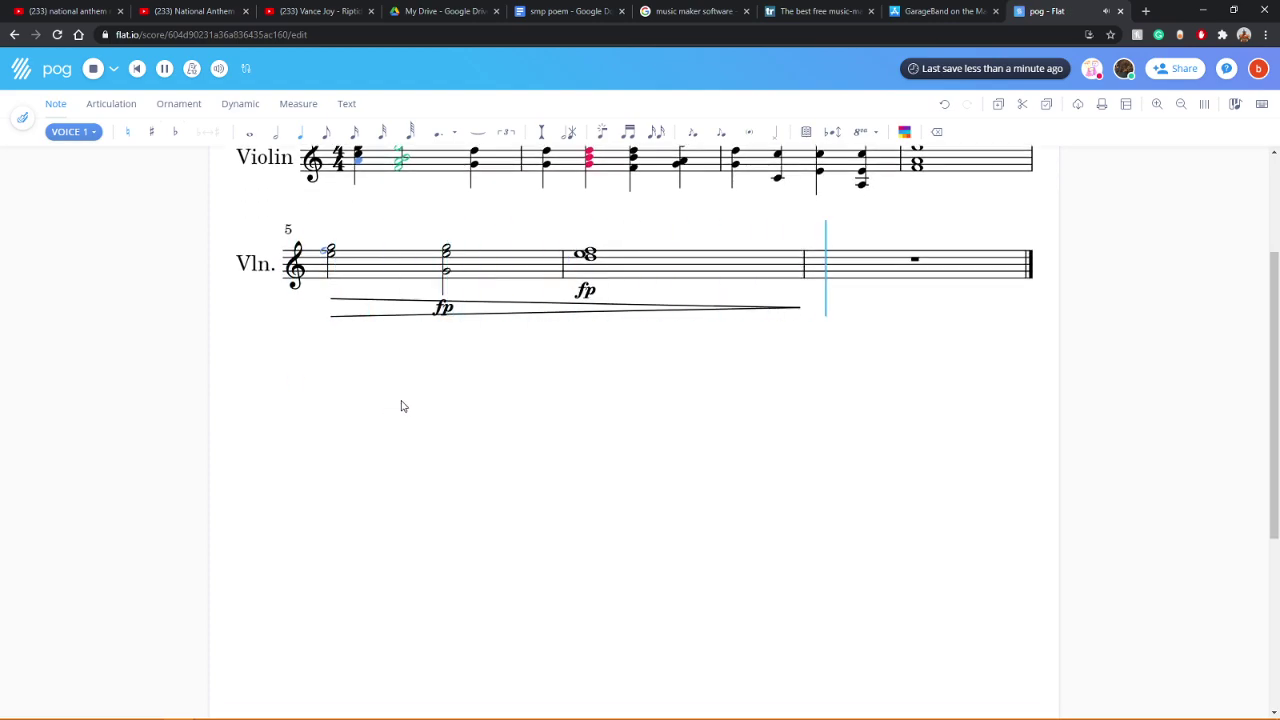
pyautogui.scroll(2, 410, 415)
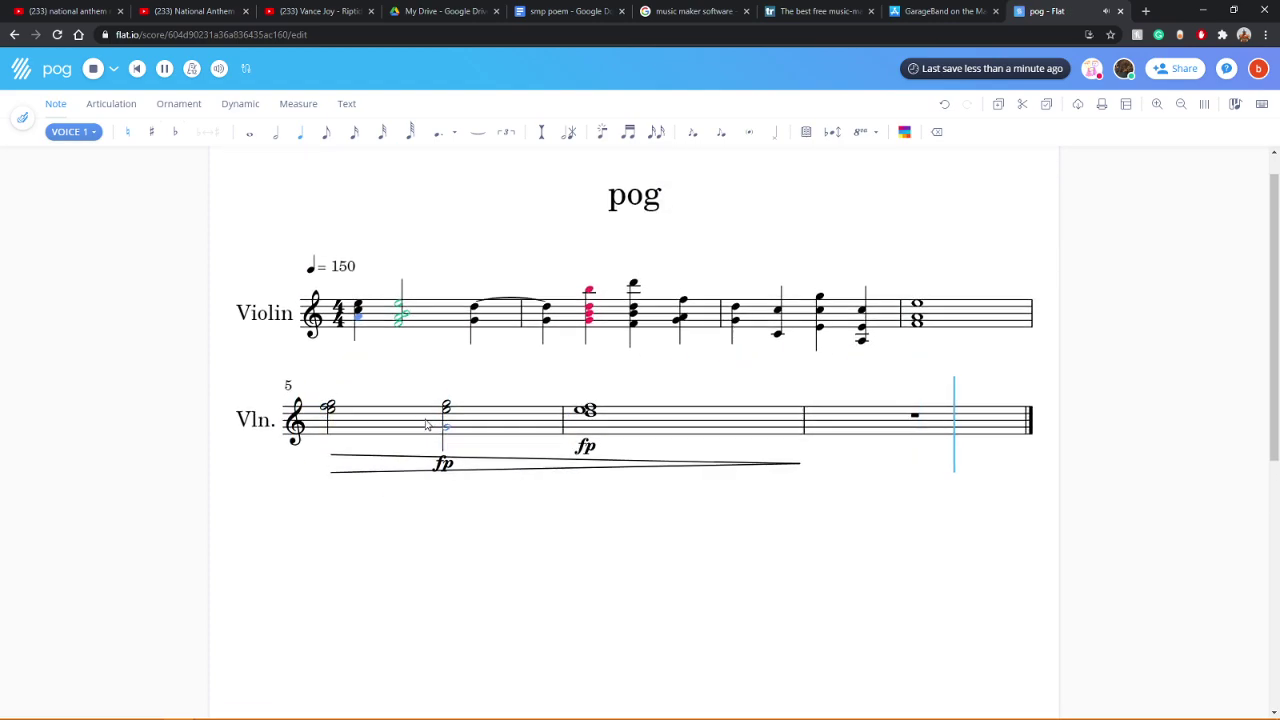
pyautogui.click(593, 422)
pyautogui.click(590, 413)
pyautogui.click(590, 406)
# Step: Delete the decrescendo hairpin and the fp markings under measures 6 and 7
pyautogui.click(480, 470)
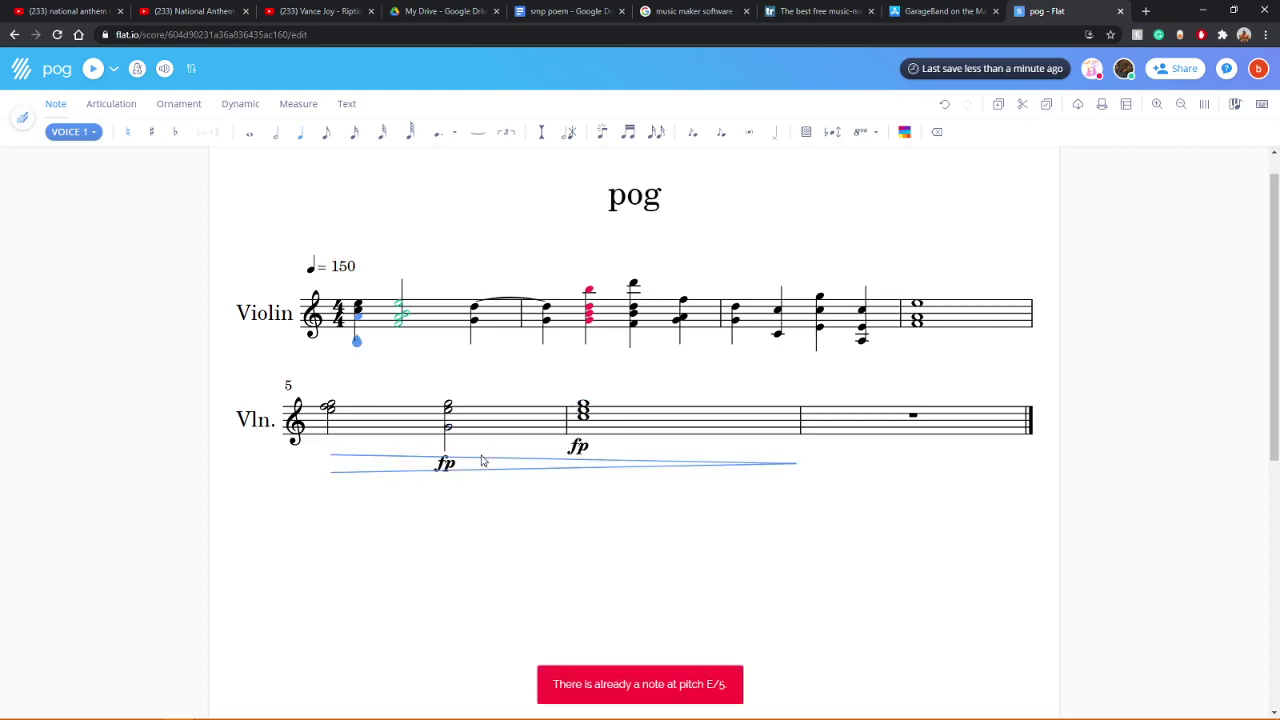
pyautogui.click(935, 132)
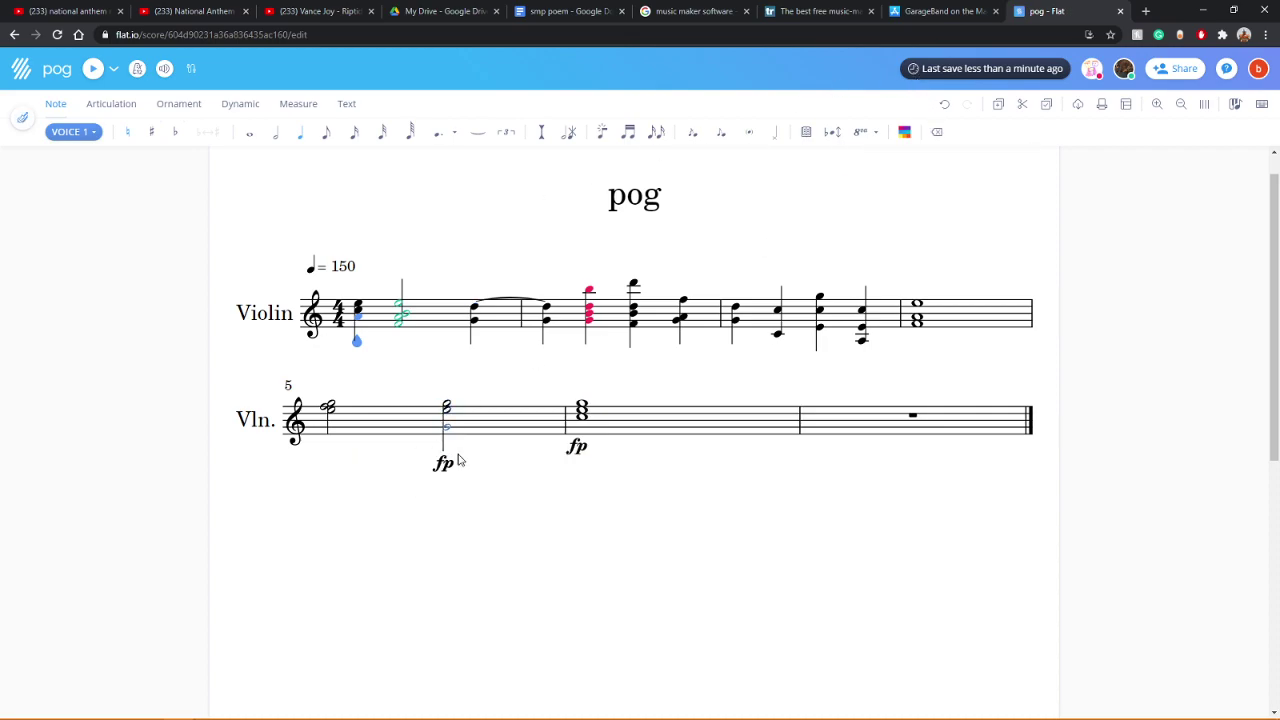
pyautogui.click(935, 131)
pyautogui.click(576, 448)
pyautogui.click(940, 134)
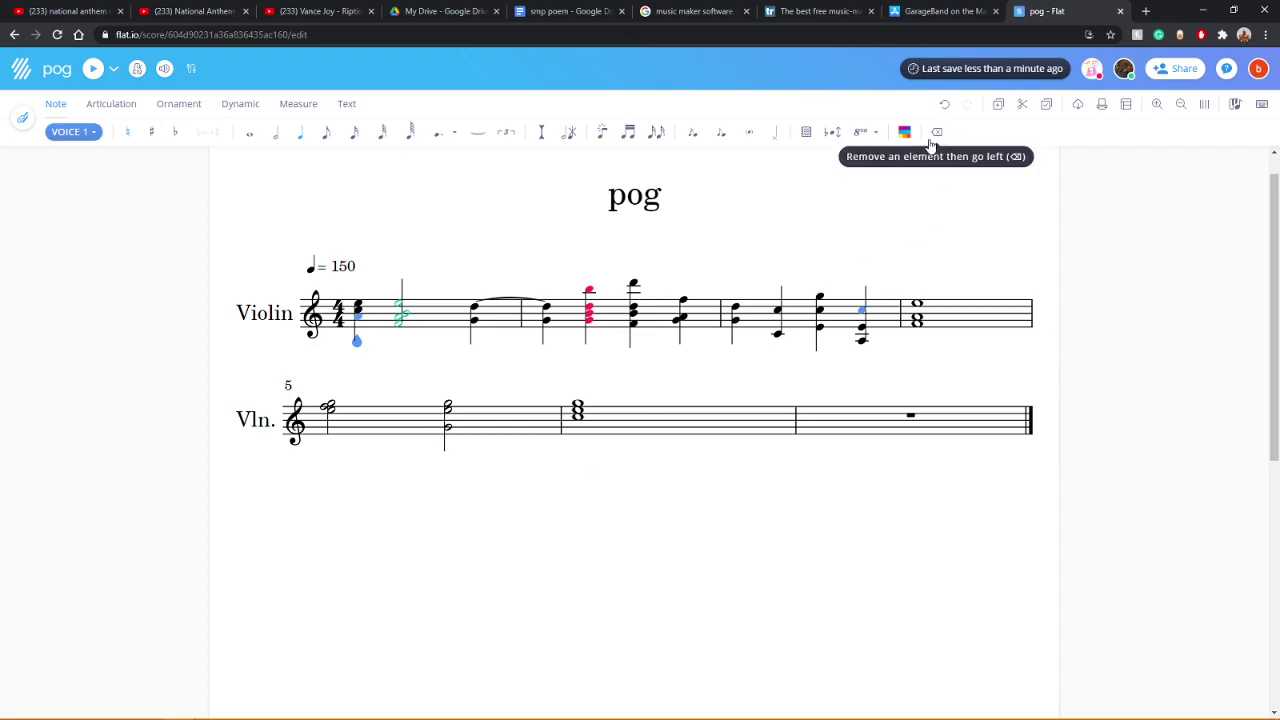
# Step: Play back the score
pyautogui.click(92, 68)
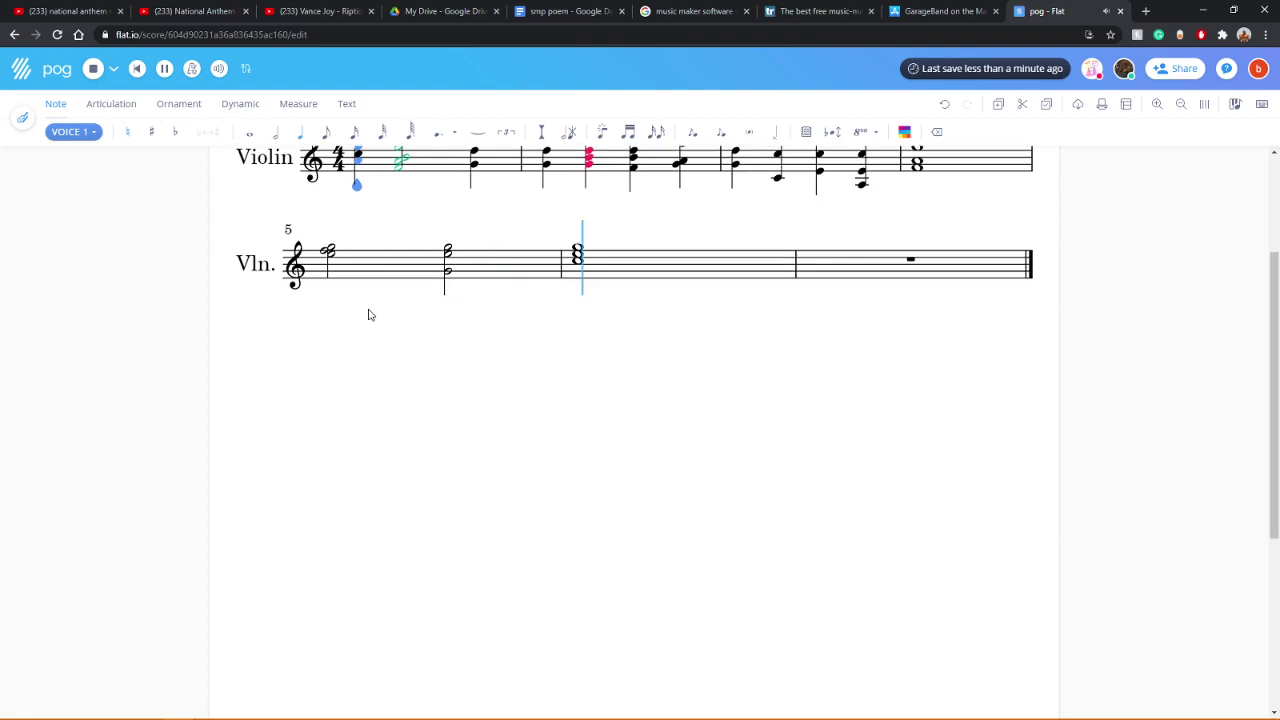
pyautogui.scroll(1, 403, 436)
pyautogui.scroll(1, 403, 436)
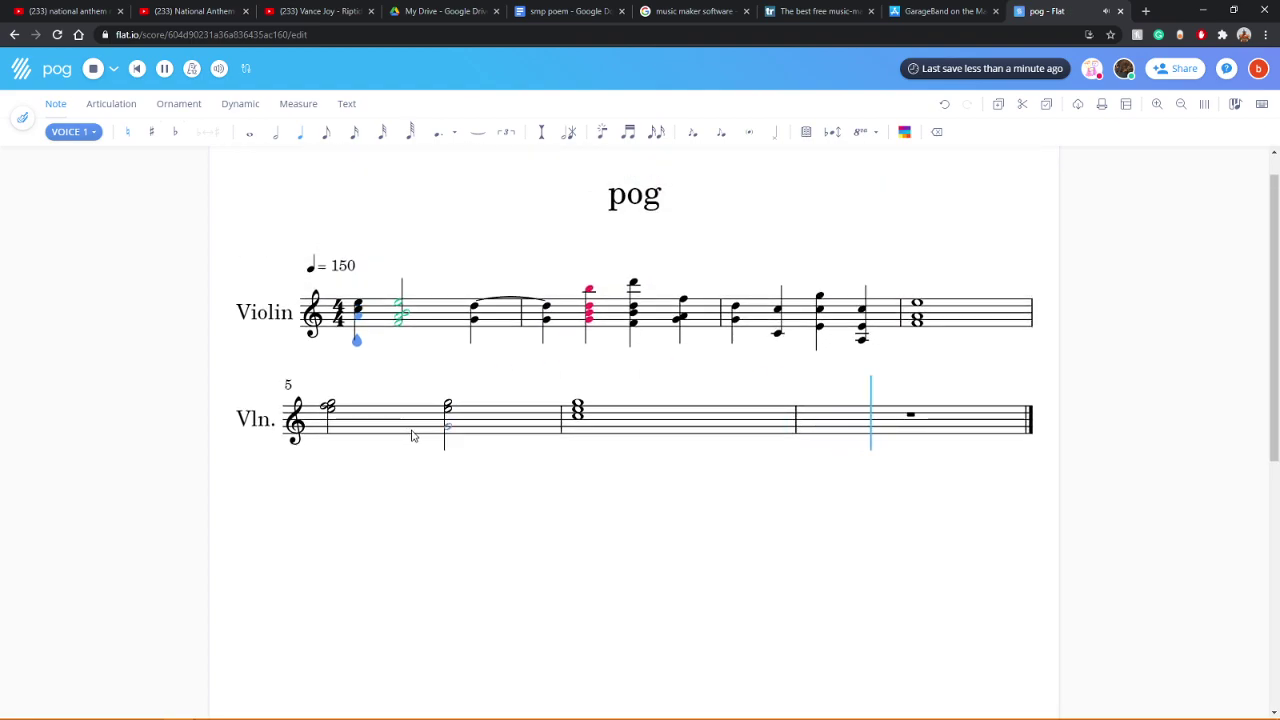
# Step: Add two notes on top of violin measure 5's first chord, playing it back in between
pyautogui.click(330, 409)
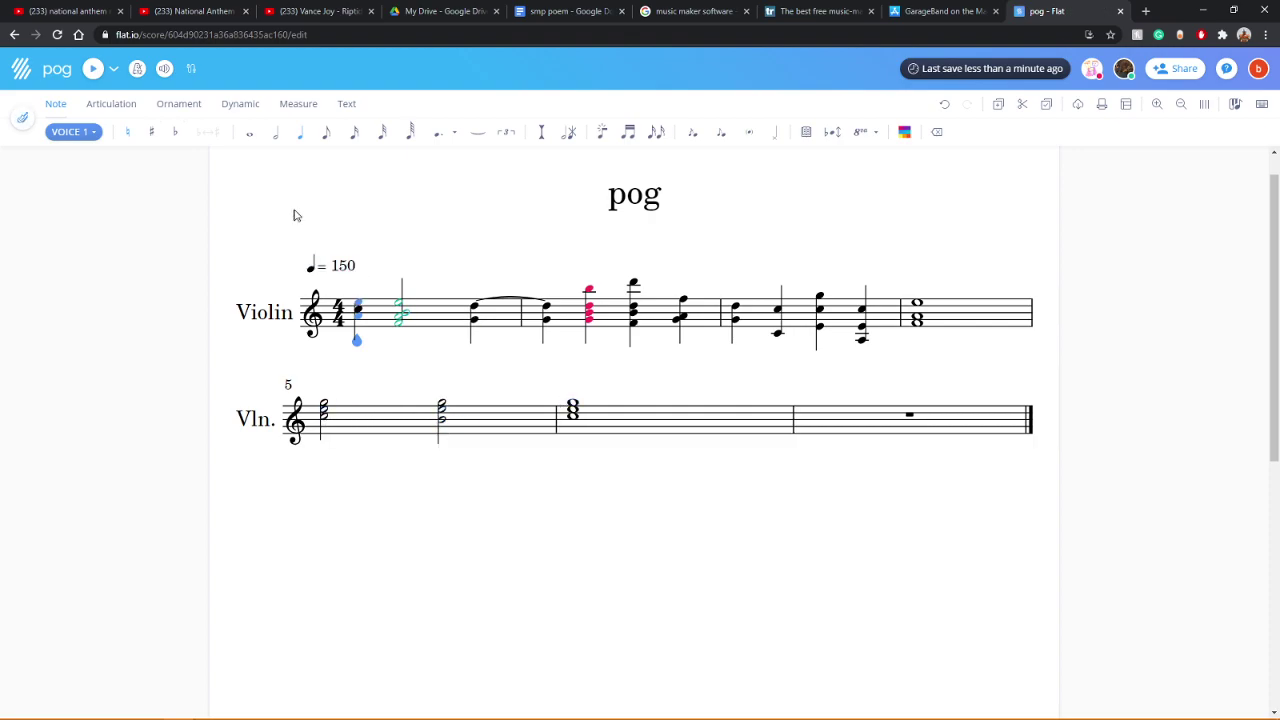
pyautogui.click(93, 68)
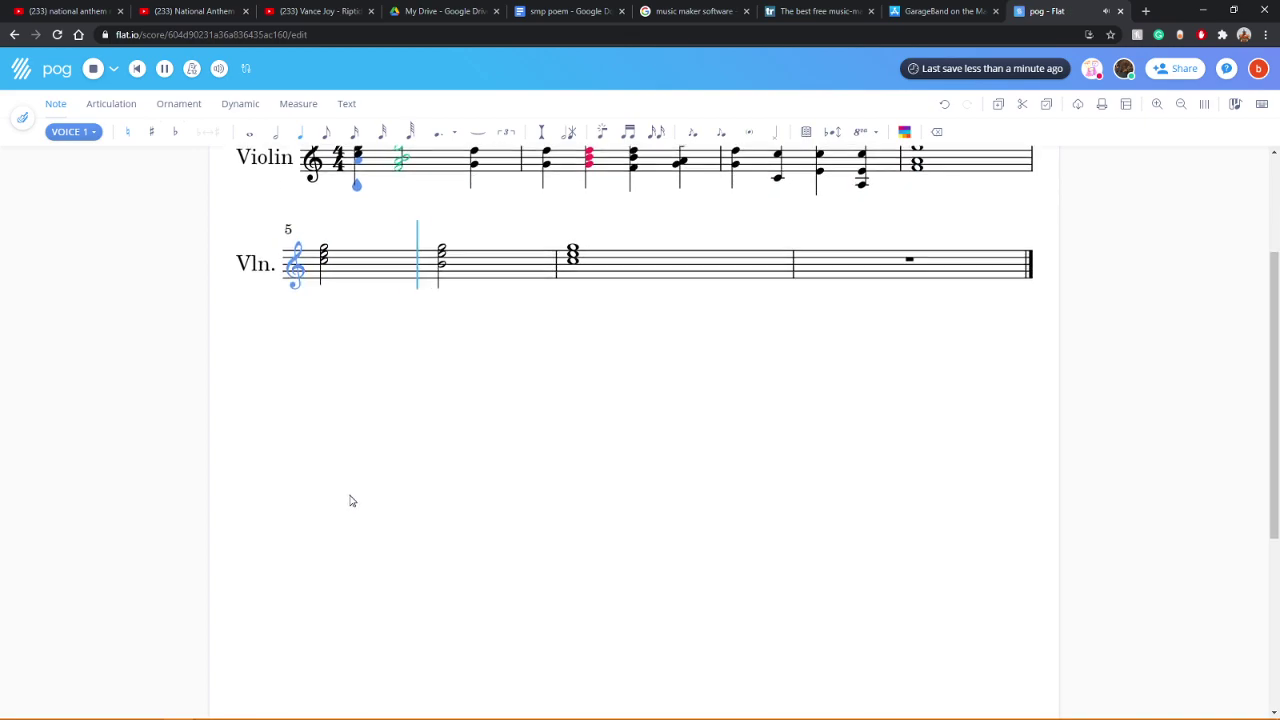
pyautogui.scroll(2, 351, 505)
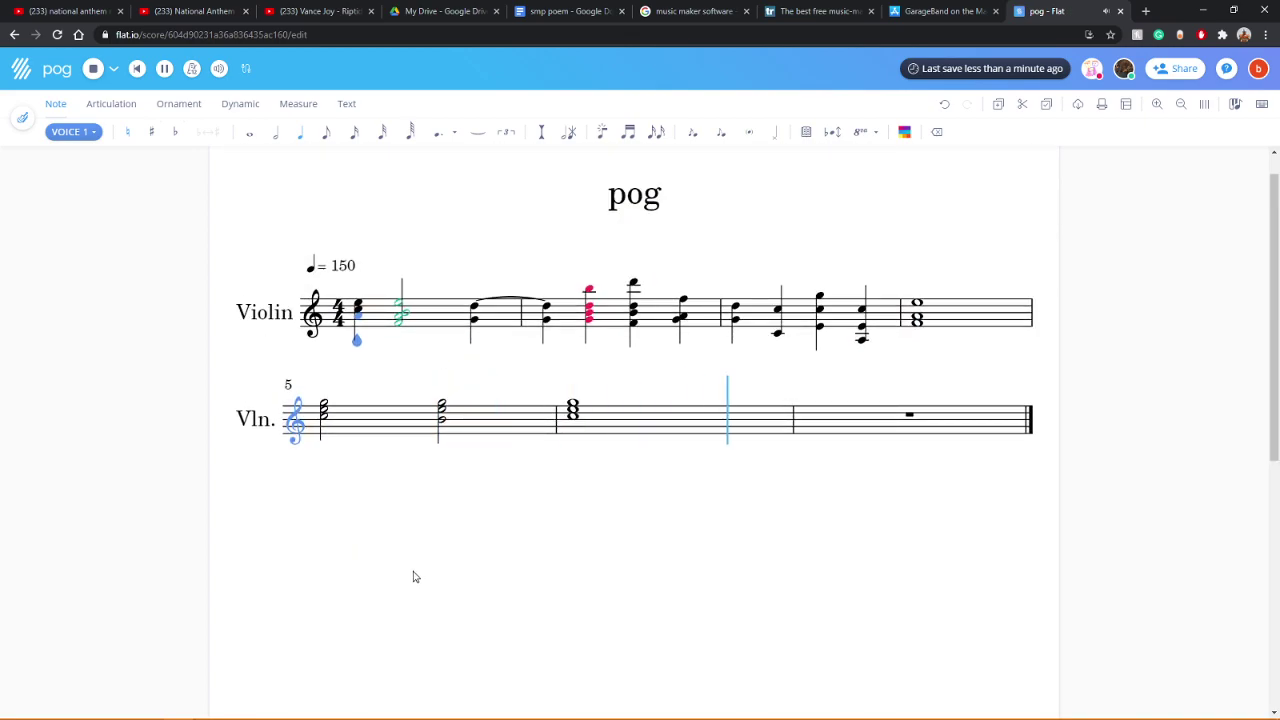
pyautogui.scroll(2, 437, 551)
pyautogui.scroll(1, 418, 548)
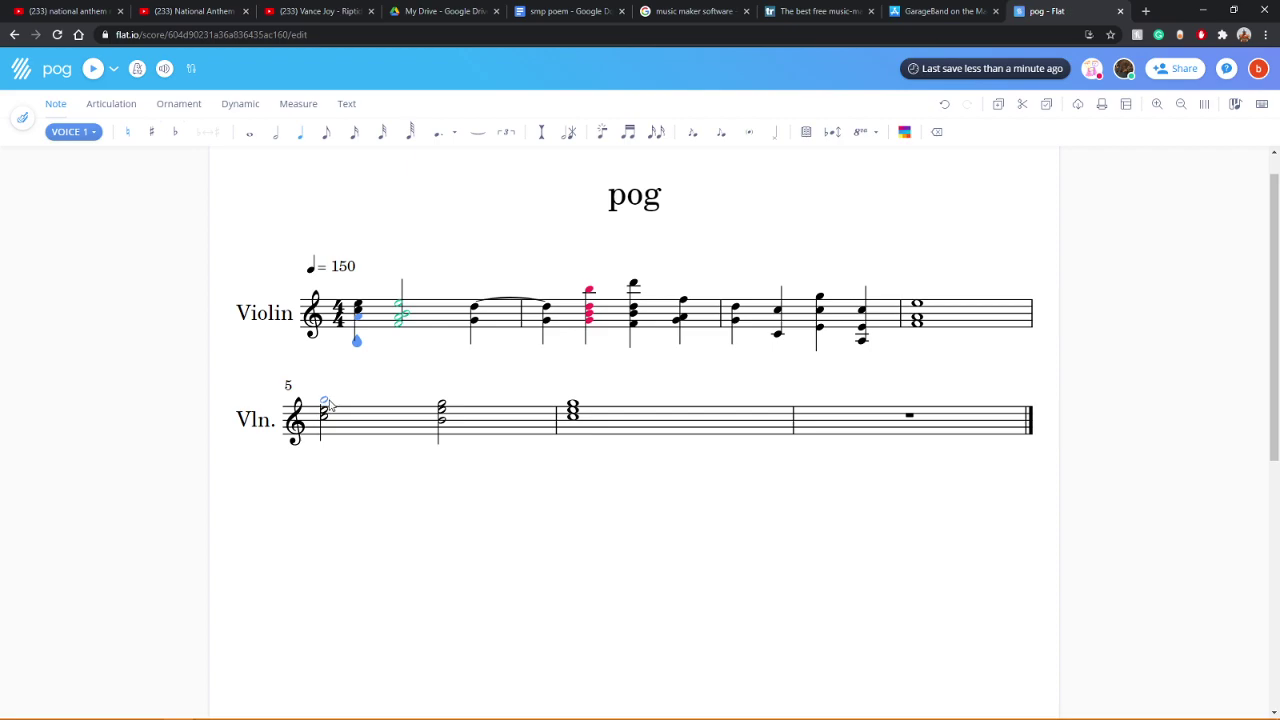
pyautogui.click(327, 401)
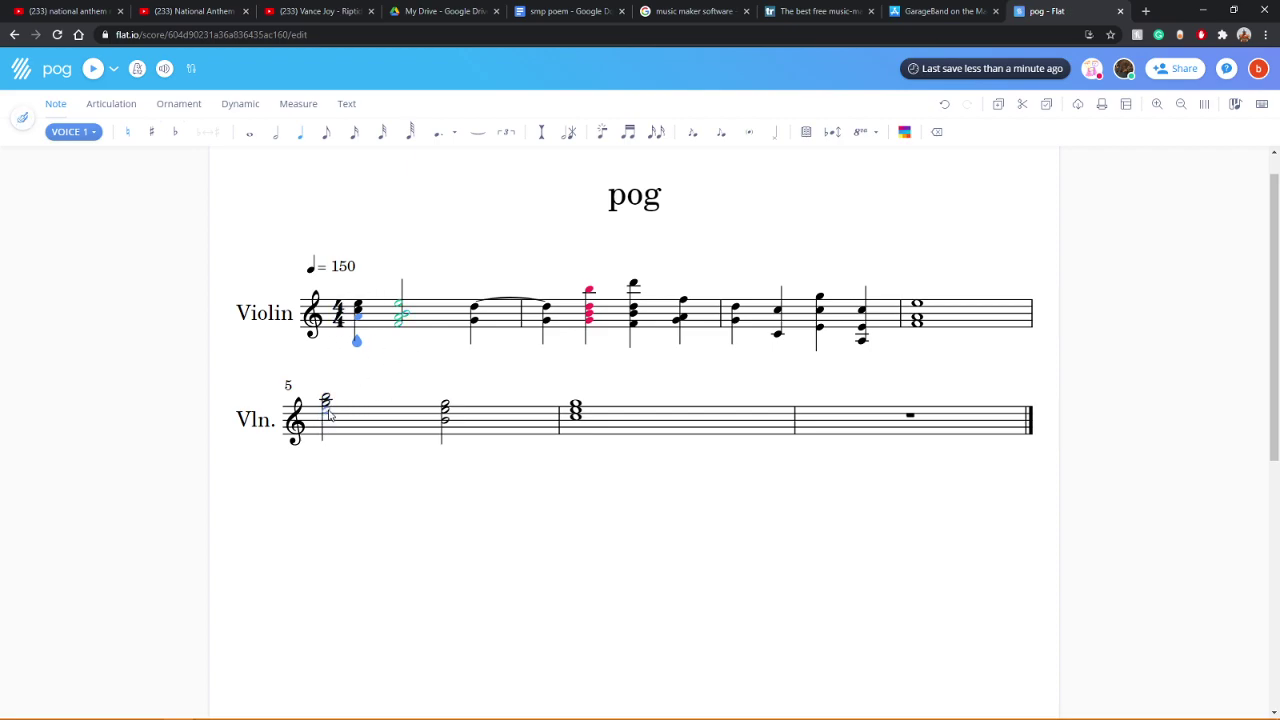
# Step: Stack three higher notes onto the second chord in violin measure 5
pyautogui.click(447, 433)
pyautogui.click(446, 404)
pyautogui.click(452, 408)
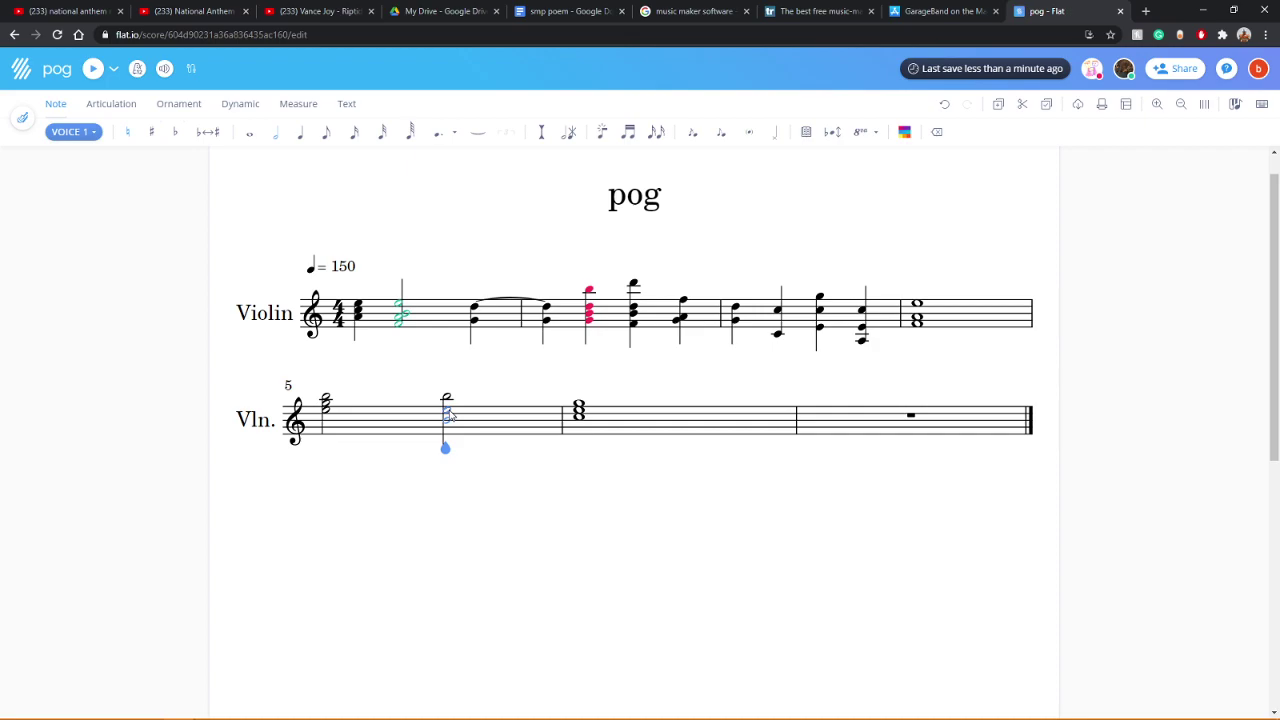
pyautogui.click(449, 409)
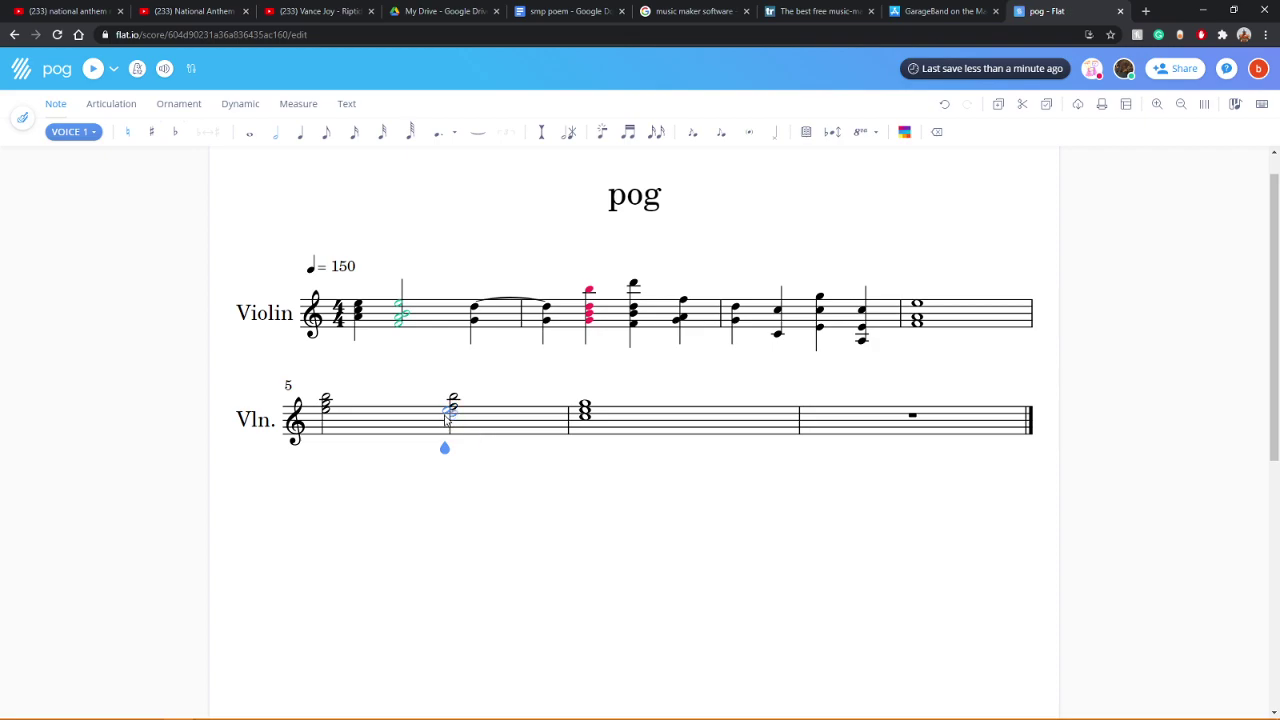
pyautogui.press('Right')
pyautogui.click(24, 119)
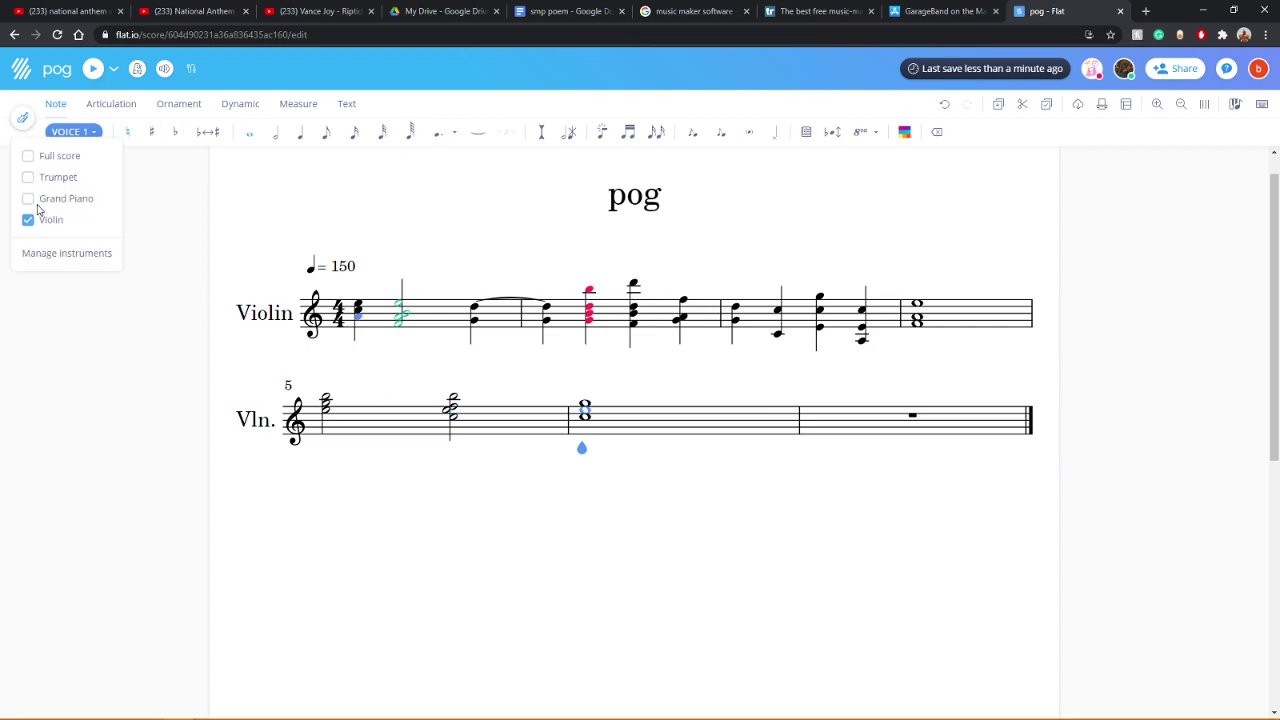
# Step: Switch to the Full score view with Trumpet, Grand Piano and Violin staves
pyautogui.click(38, 158)
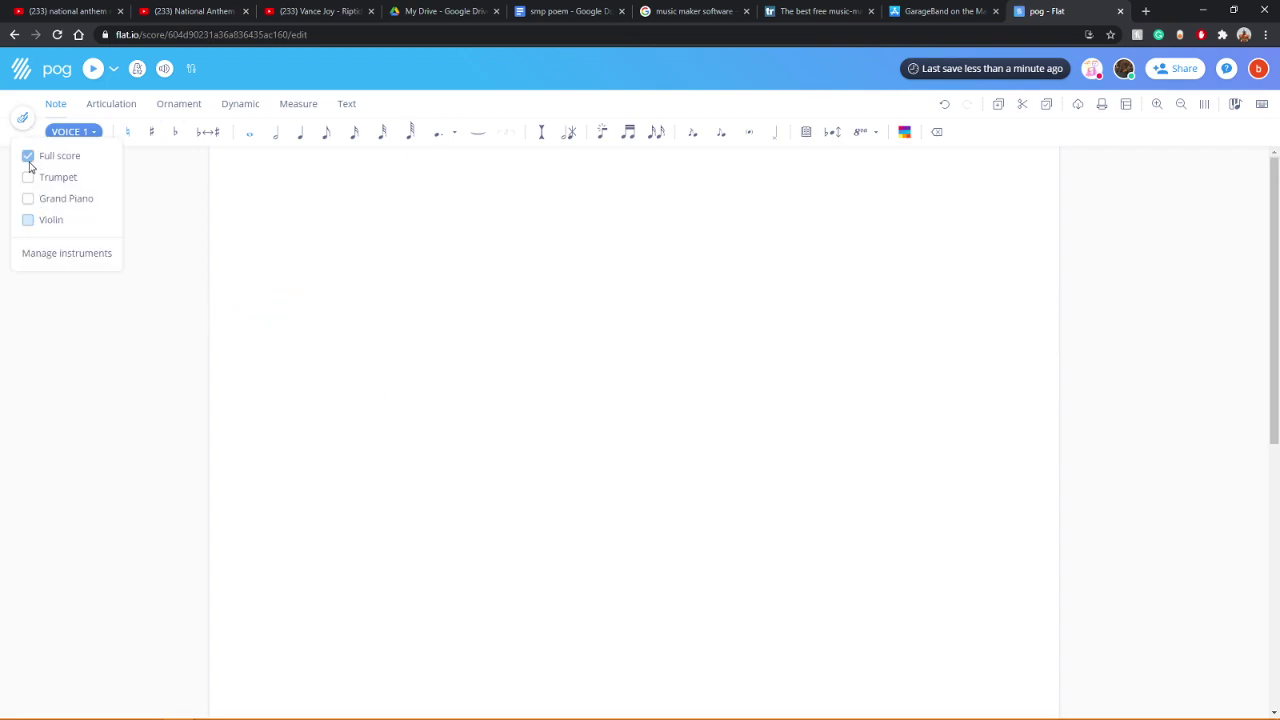
pyautogui.scroll(5, 372, 280)
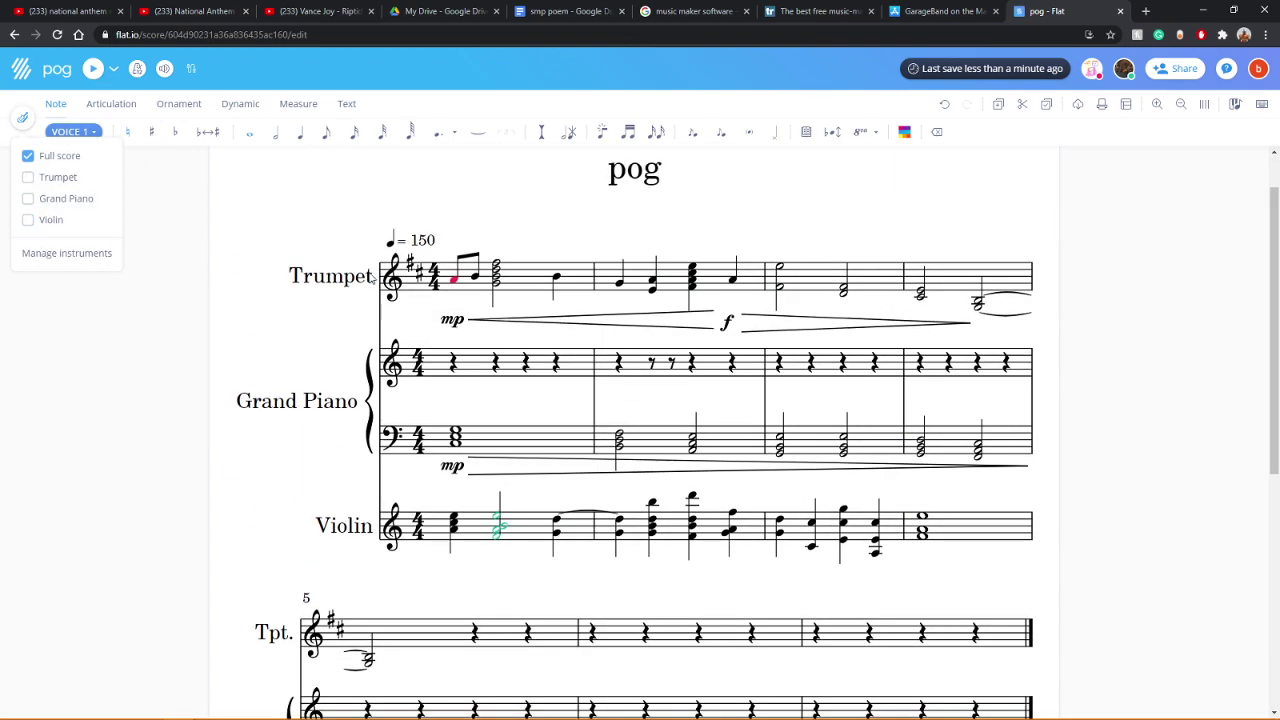
pyautogui.click(165, 70)
pyautogui.click(209, 314)
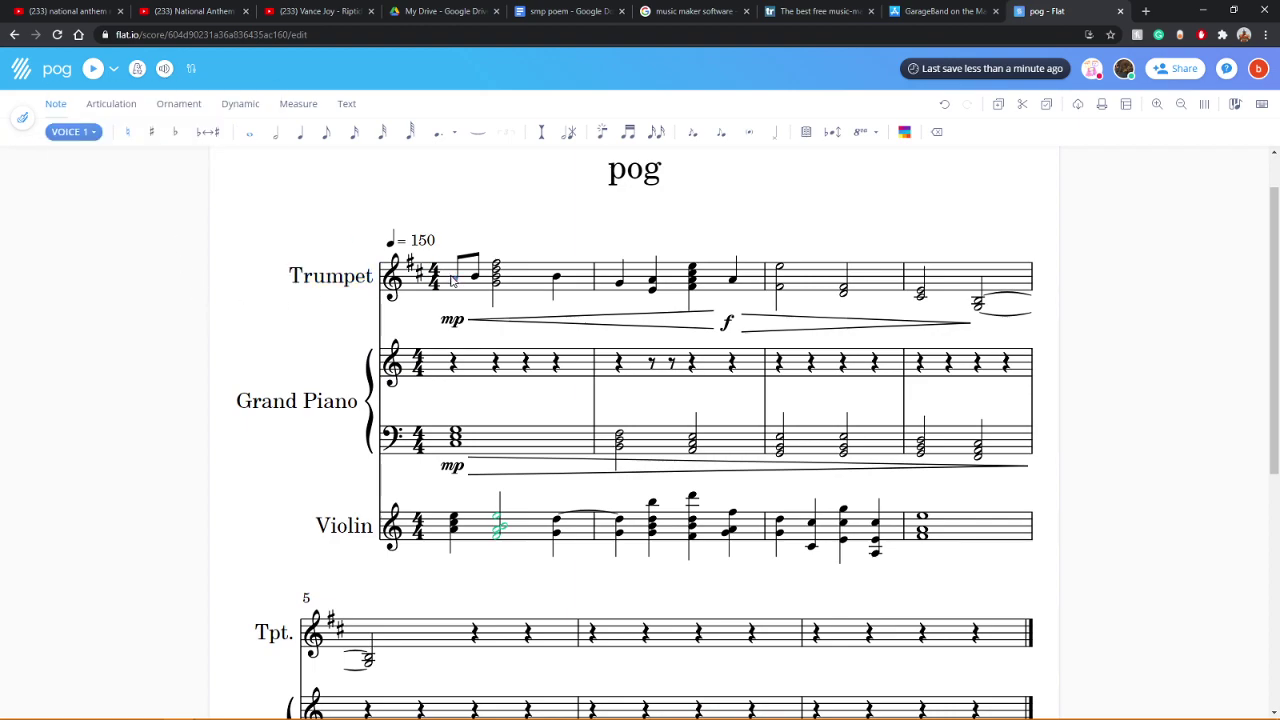
# Step: Play the full score back twice and select the violin chord in measure 6
pyautogui.click(92, 69)
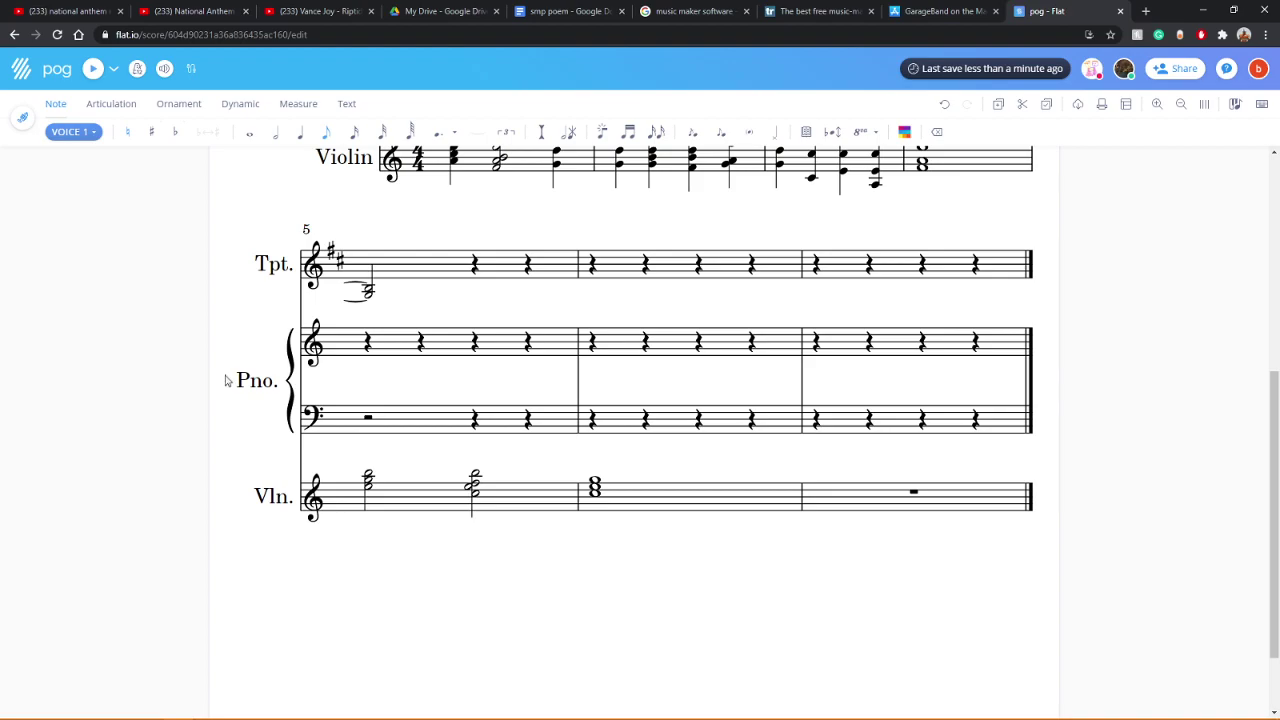
pyautogui.click(93, 69)
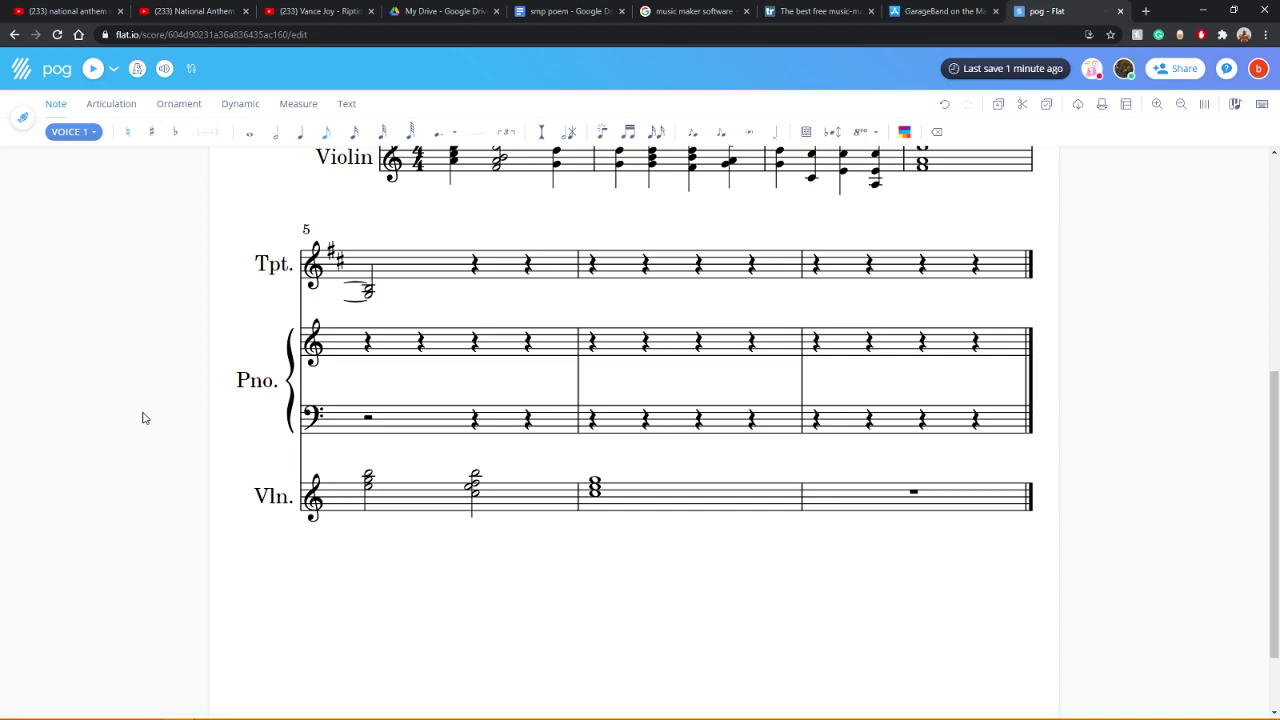
pyautogui.click(612, 527)
pyautogui.scroll(3, 686, 643)
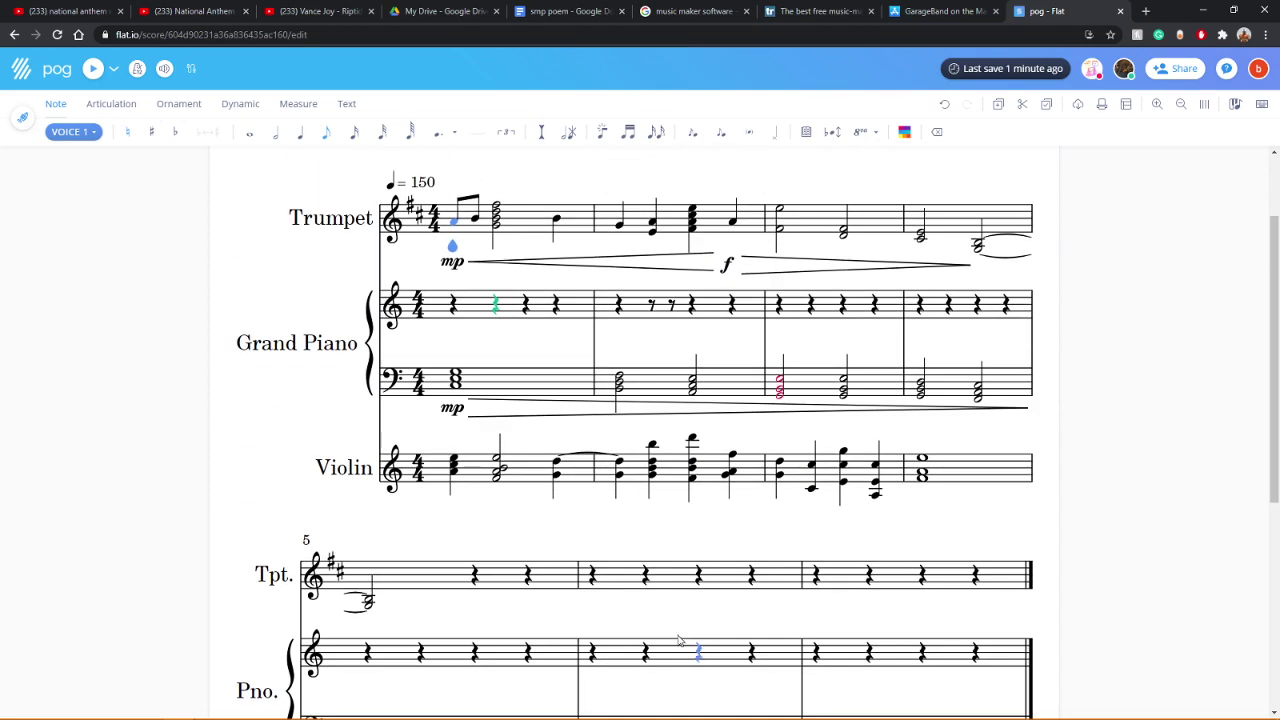
pyautogui.scroll(-3, 611, 545)
# Step: Shorten the violin whole-note chord in measure 6 to a half note
pyautogui.click(369, 484)
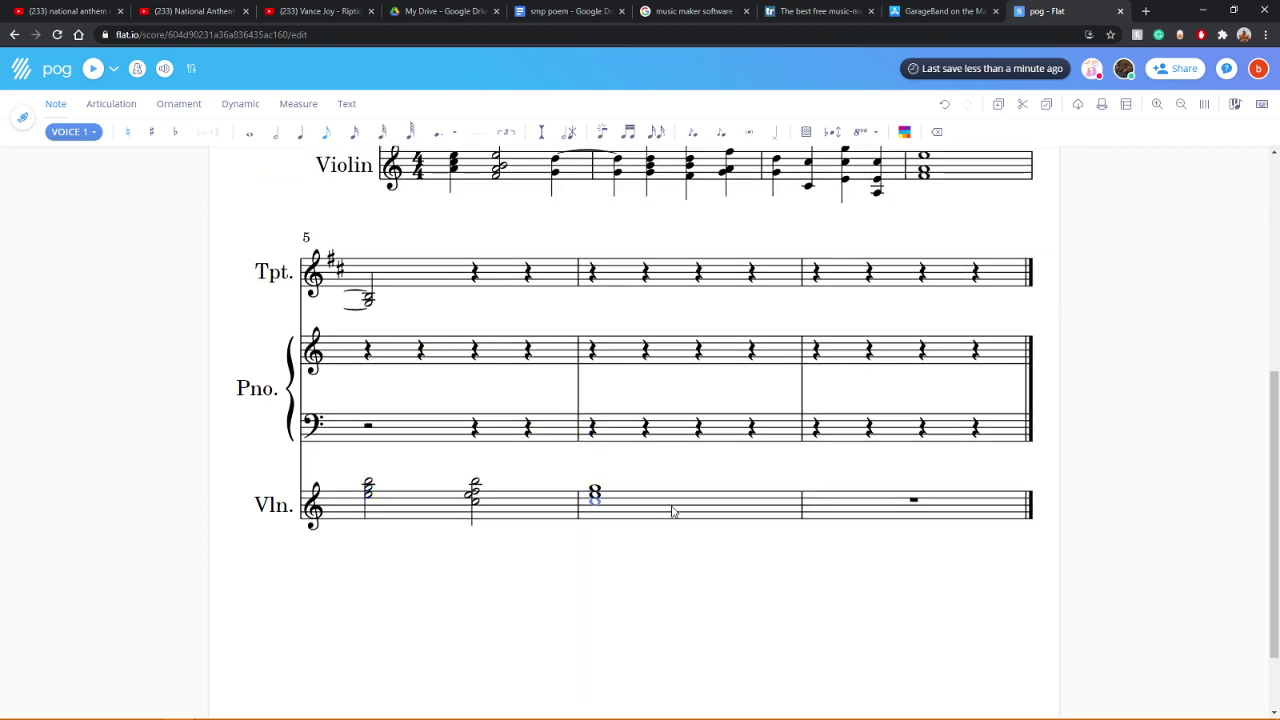
pyautogui.click(654, 505)
pyautogui.click(275, 135)
pyautogui.click(698, 508)
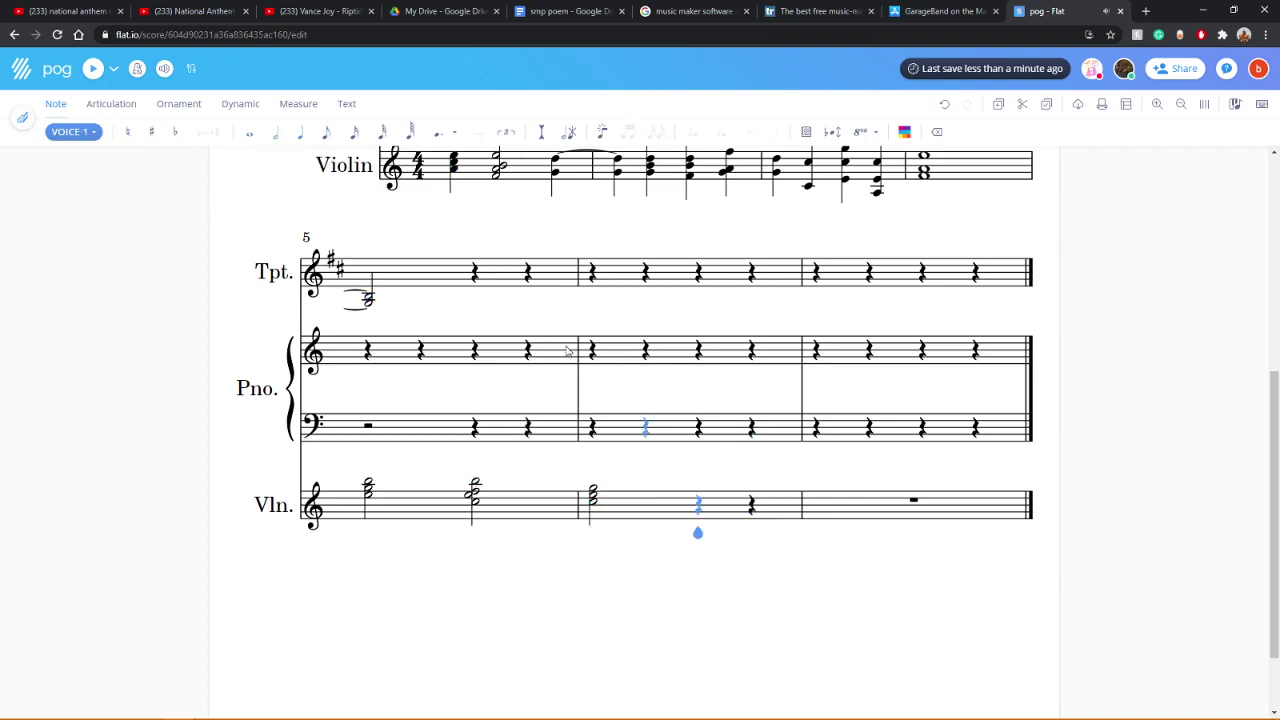
# Step: Add quarter-note chords on beats 3 and 4 of violin measure 6
pyautogui.click(303, 138)
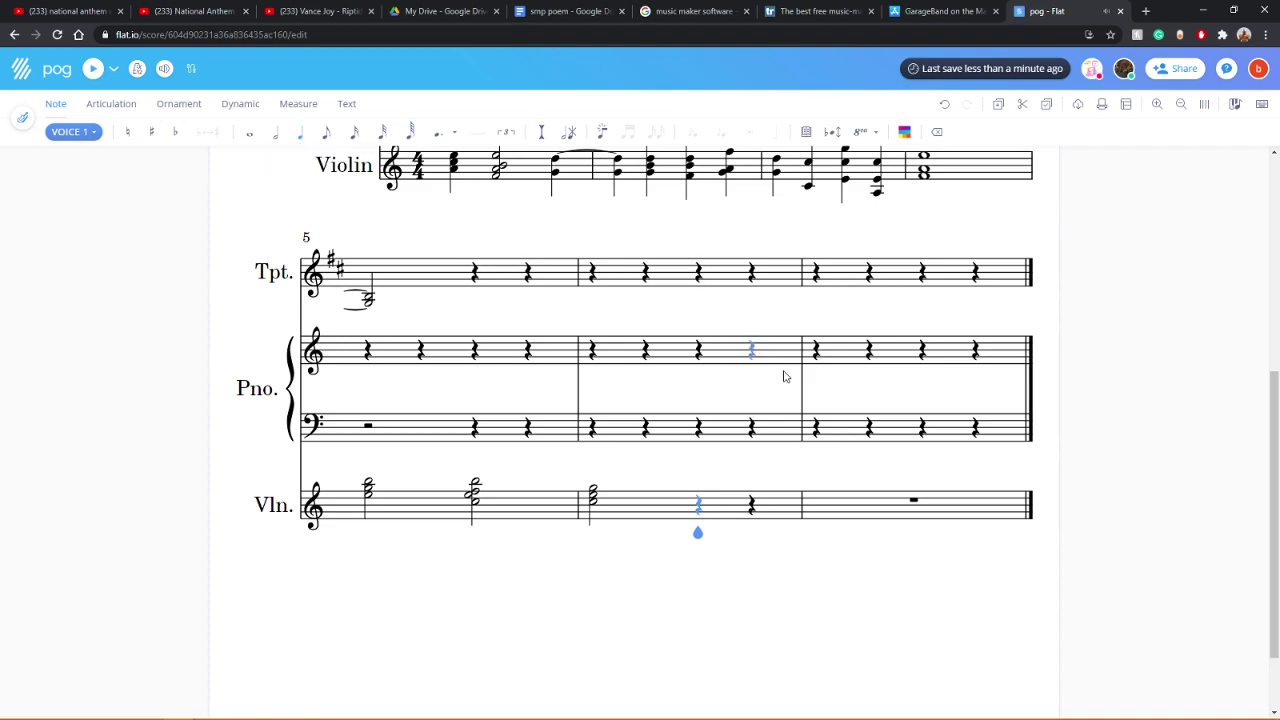
pyautogui.click(699, 503)
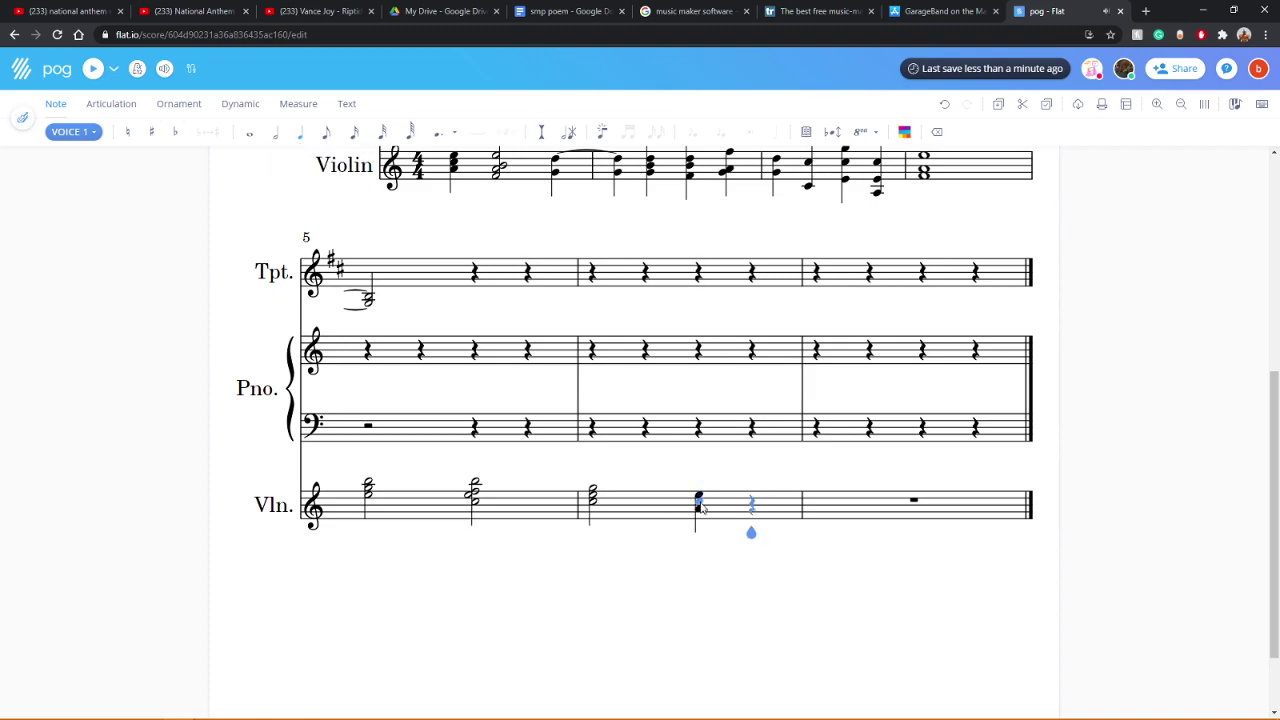
pyautogui.click(752, 508)
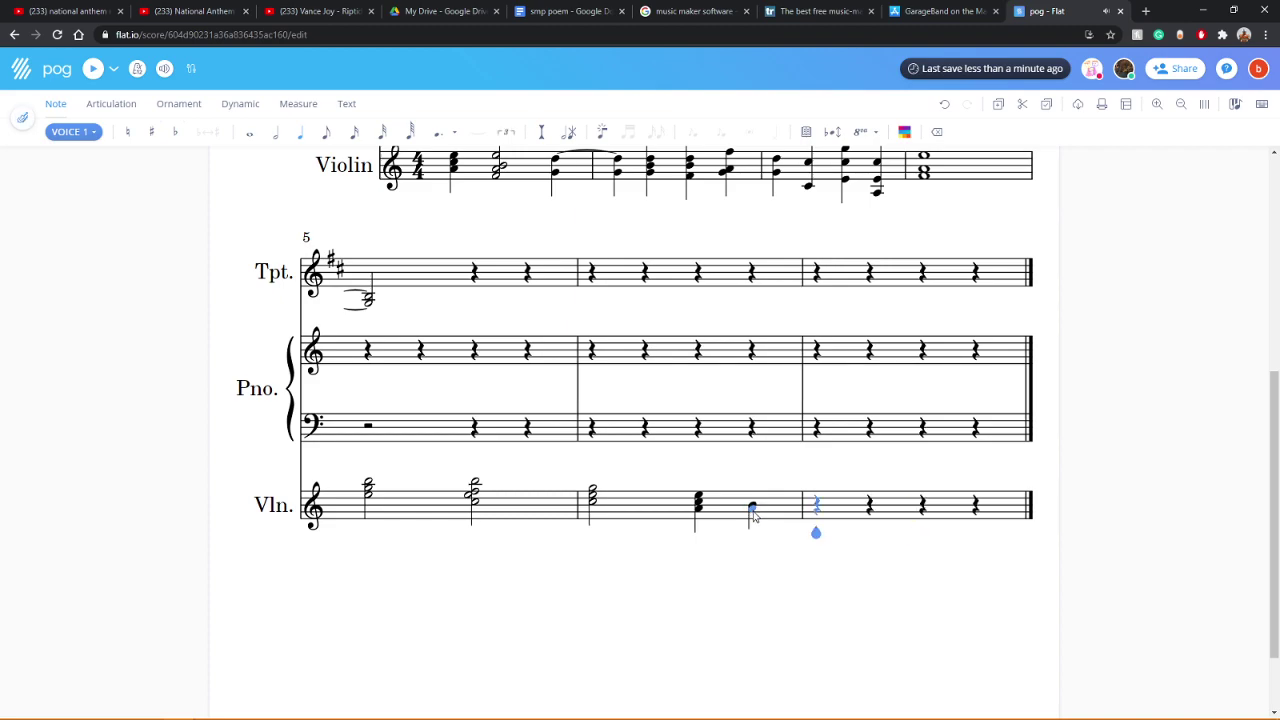
pyautogui.click(752, 511)
pyautogui.click(752, 497)
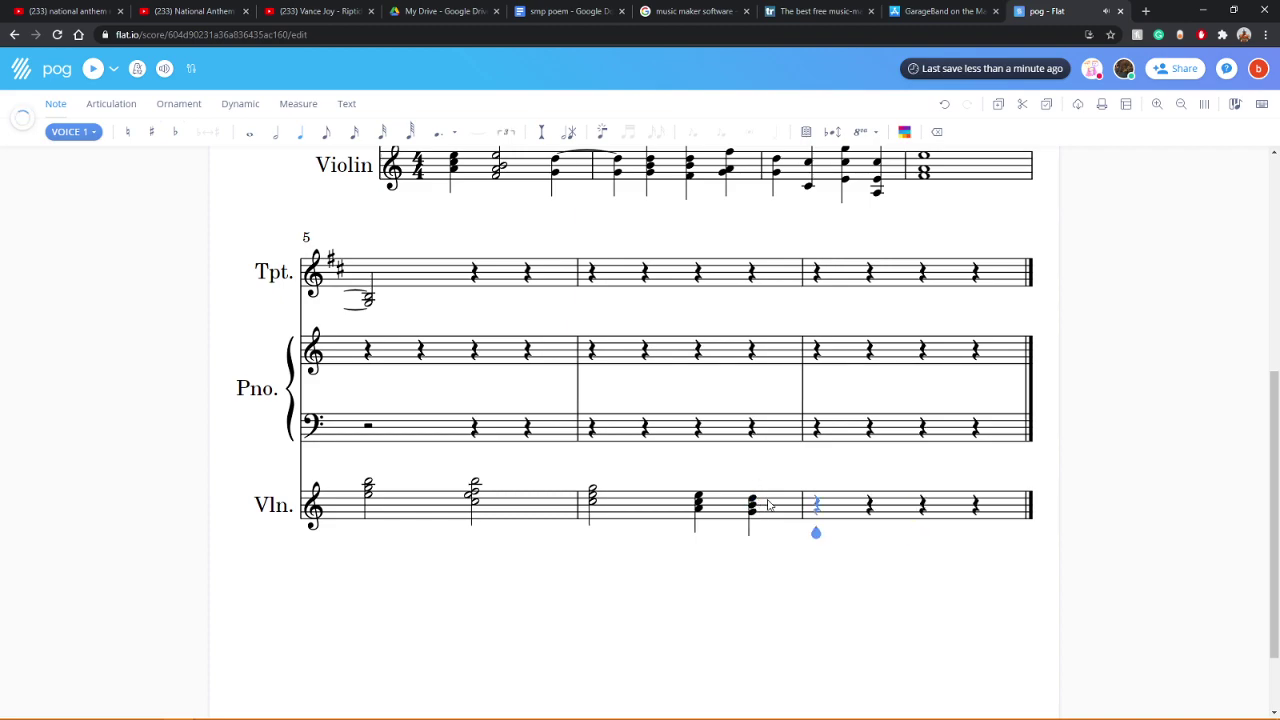
# Step: Enter two-note quarter chords on beats 1, 2 and 3 of violin measure 7
pyautogui.click(816, 511)
pyautogui.click(817, 491)
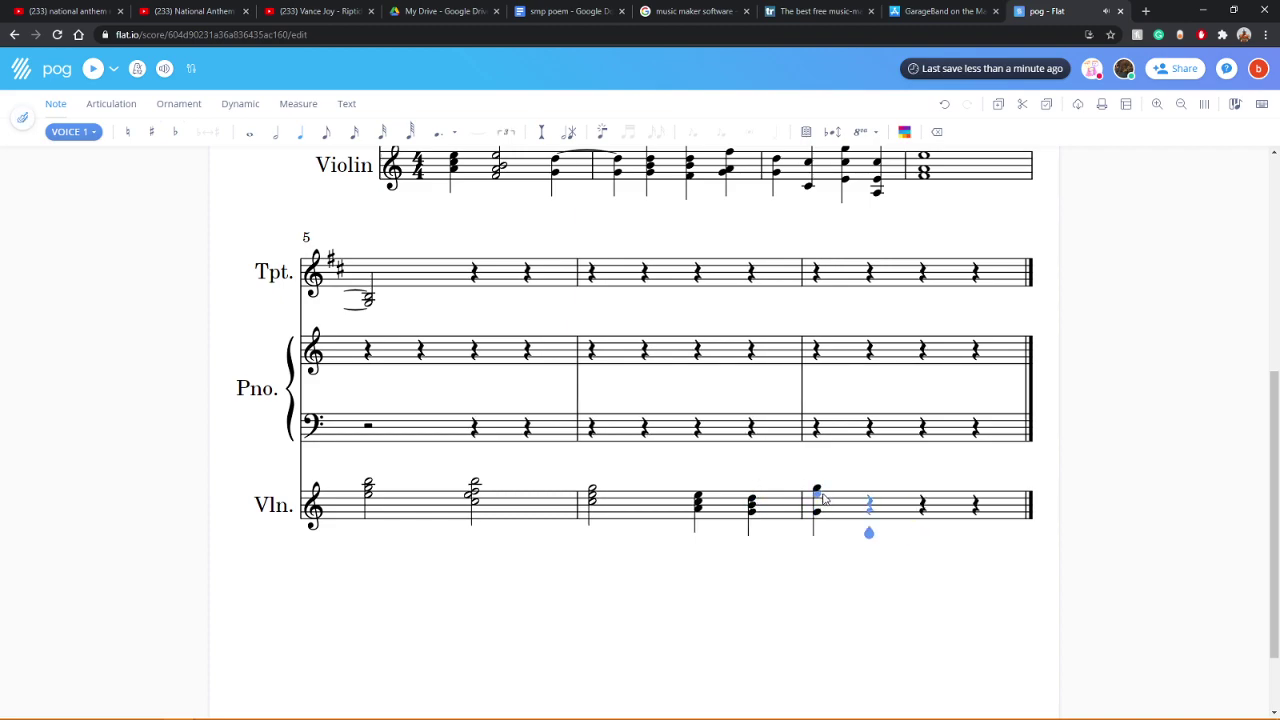
pyautogui.click(867, 509)
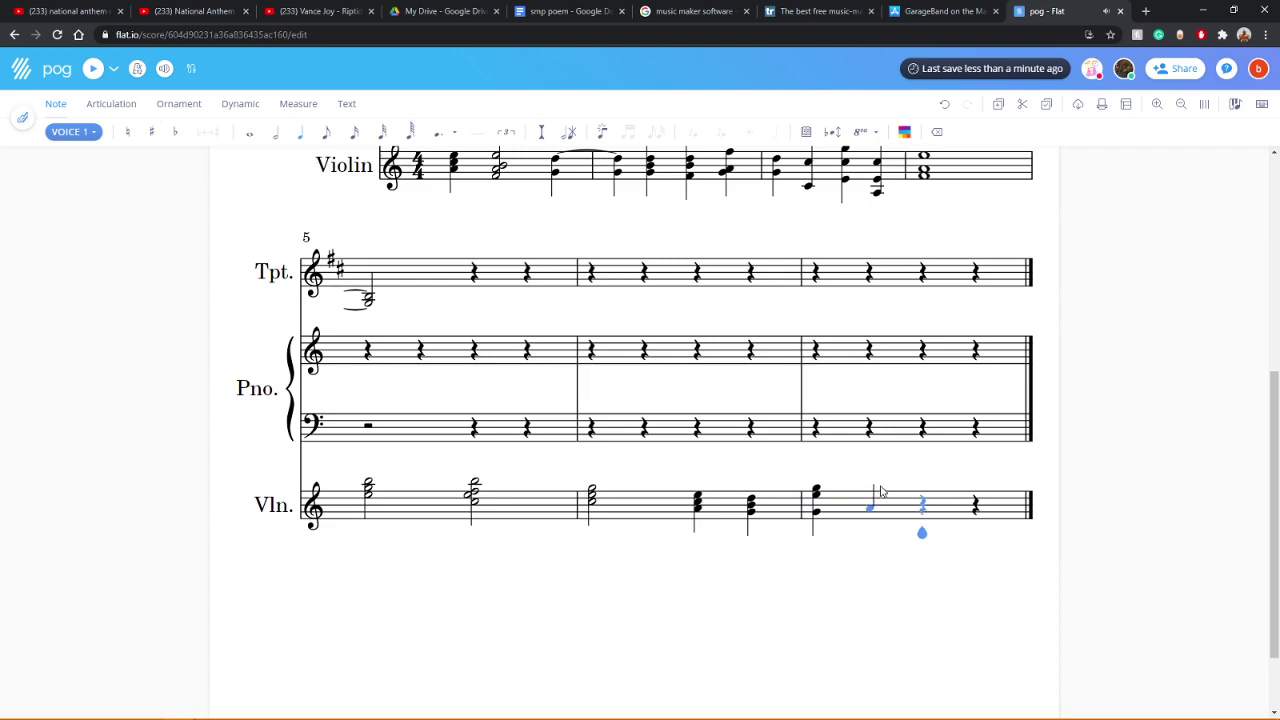
pyautogui.click(869, 486)
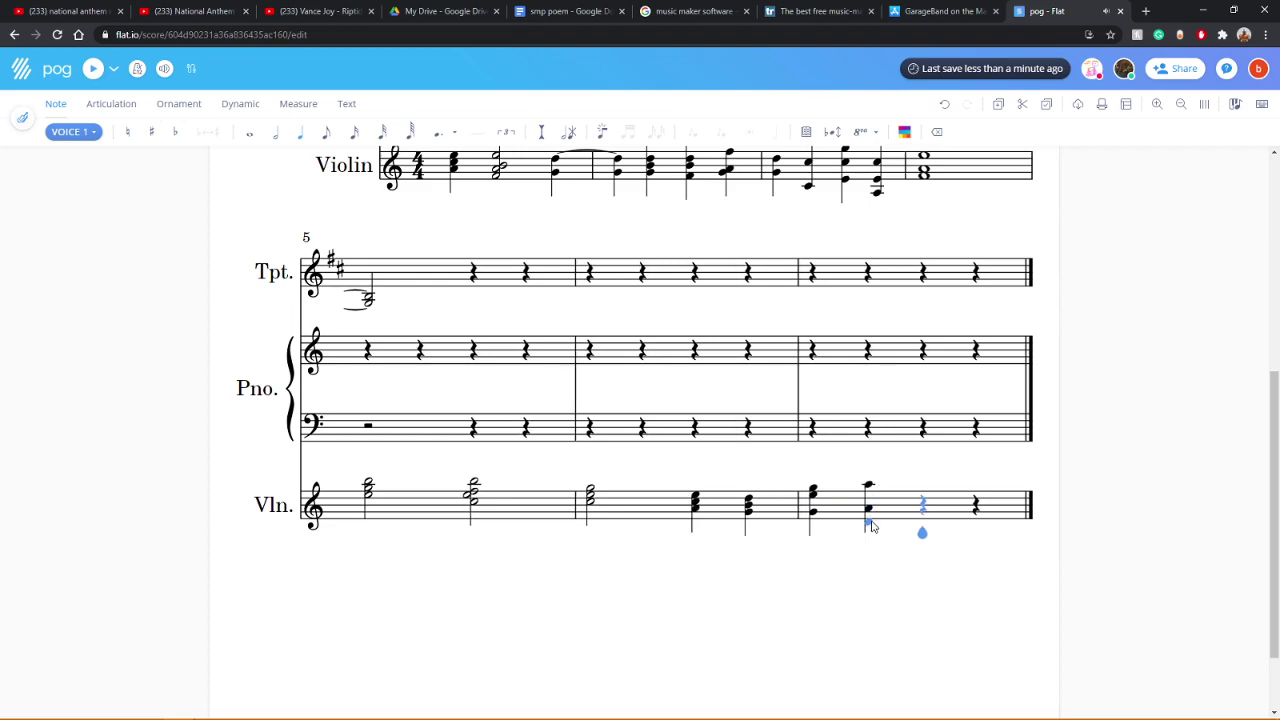
pyautogui.click(923, 503)
pyautogui.click(928, 487)
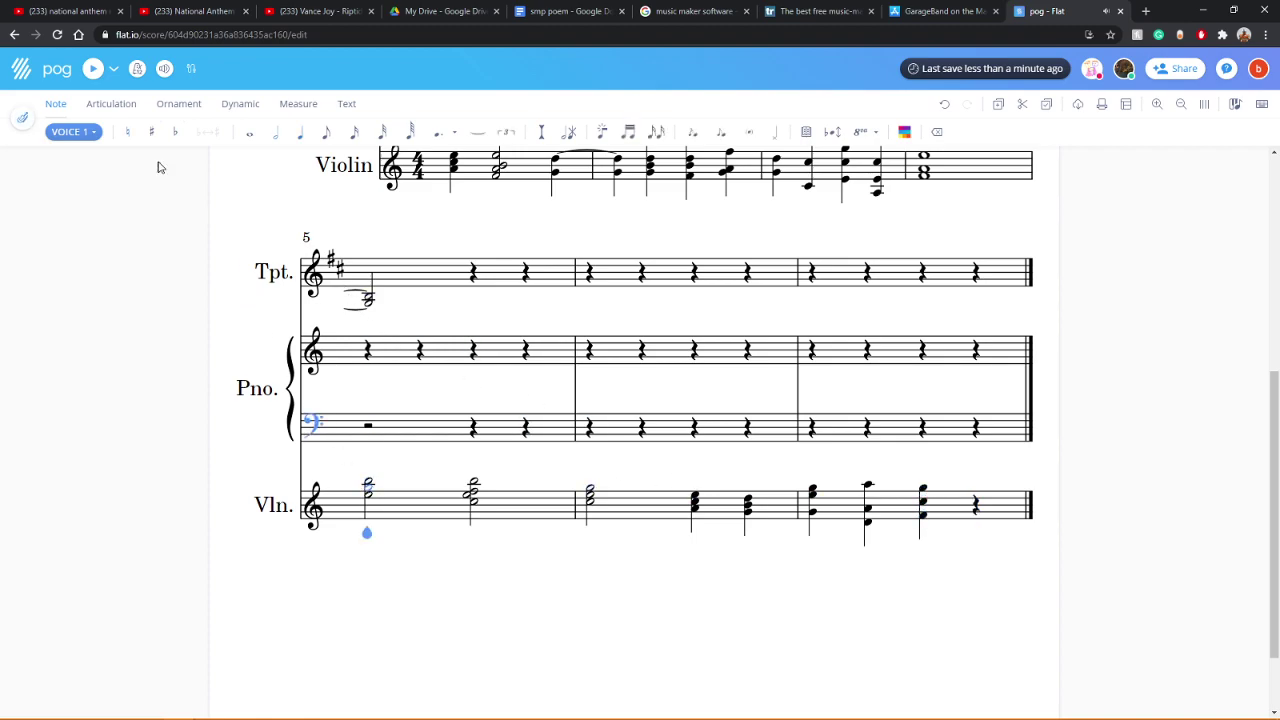
pyautogui.click(164, 68)
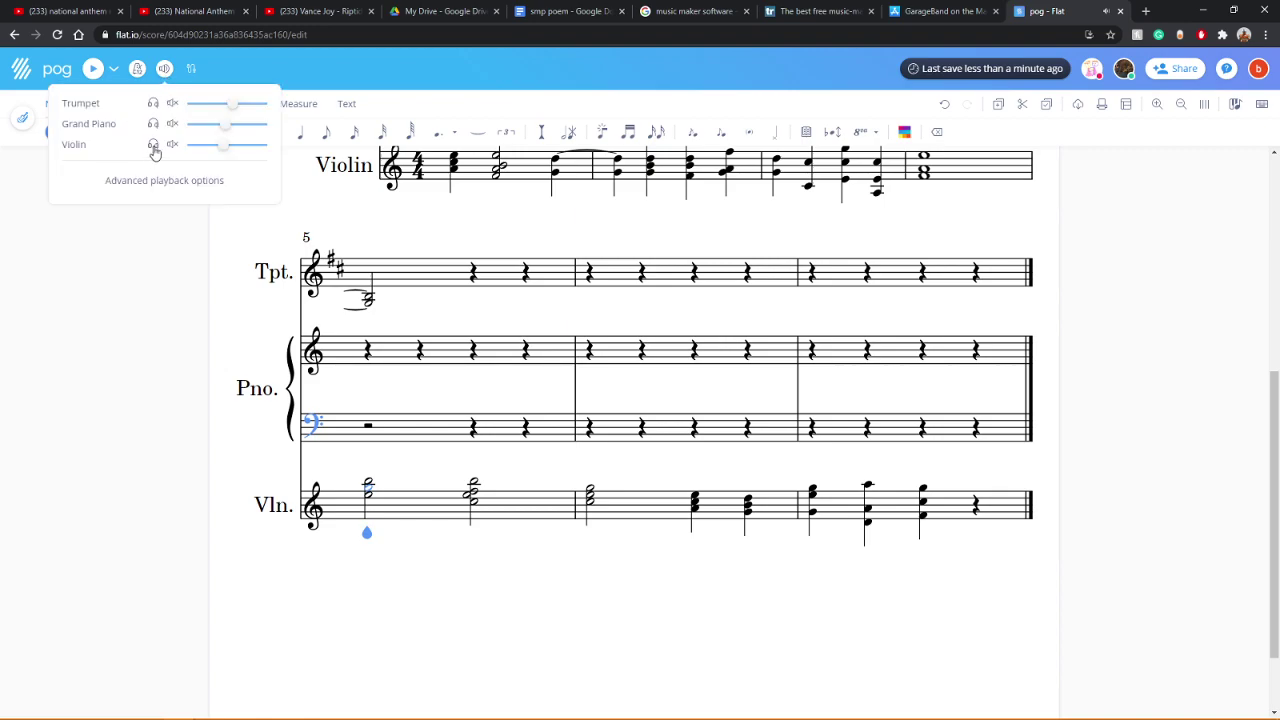
pyautogui.click(166, 280)
pyautogui.press('space')
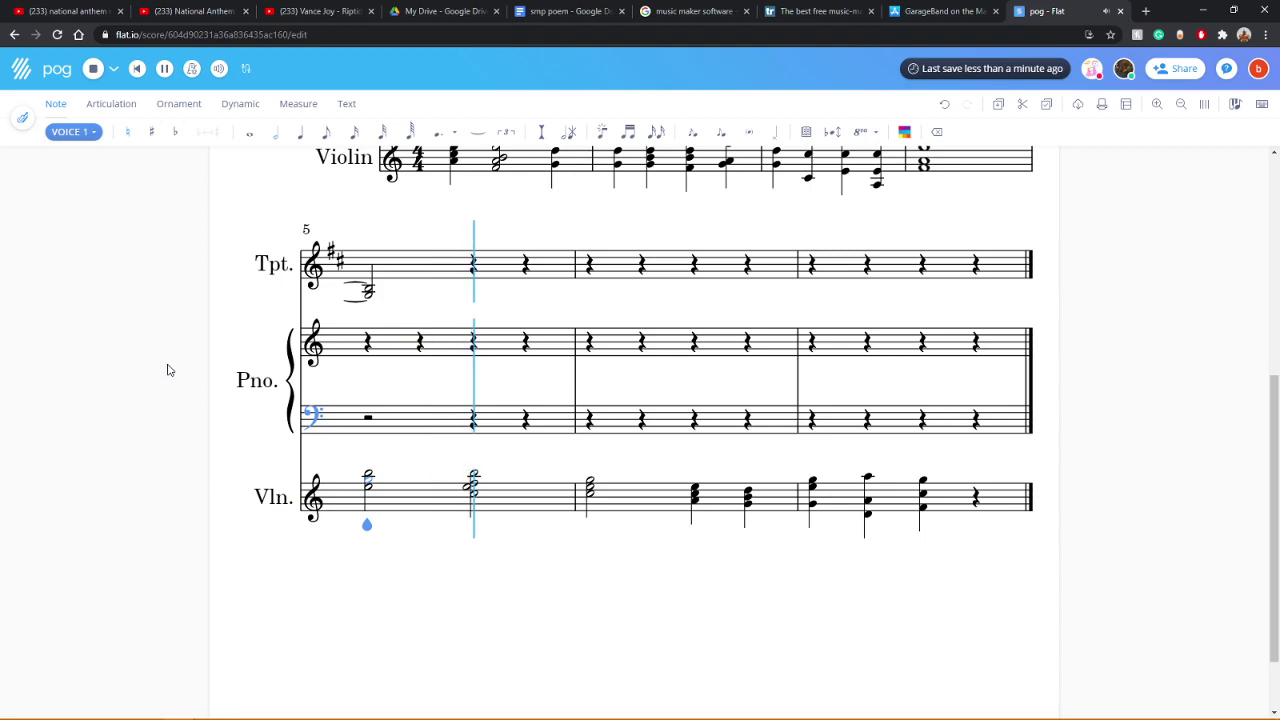
pyautogui.scroll(2, 166, 443)
pyautogui.scroll(2, 180, 444)
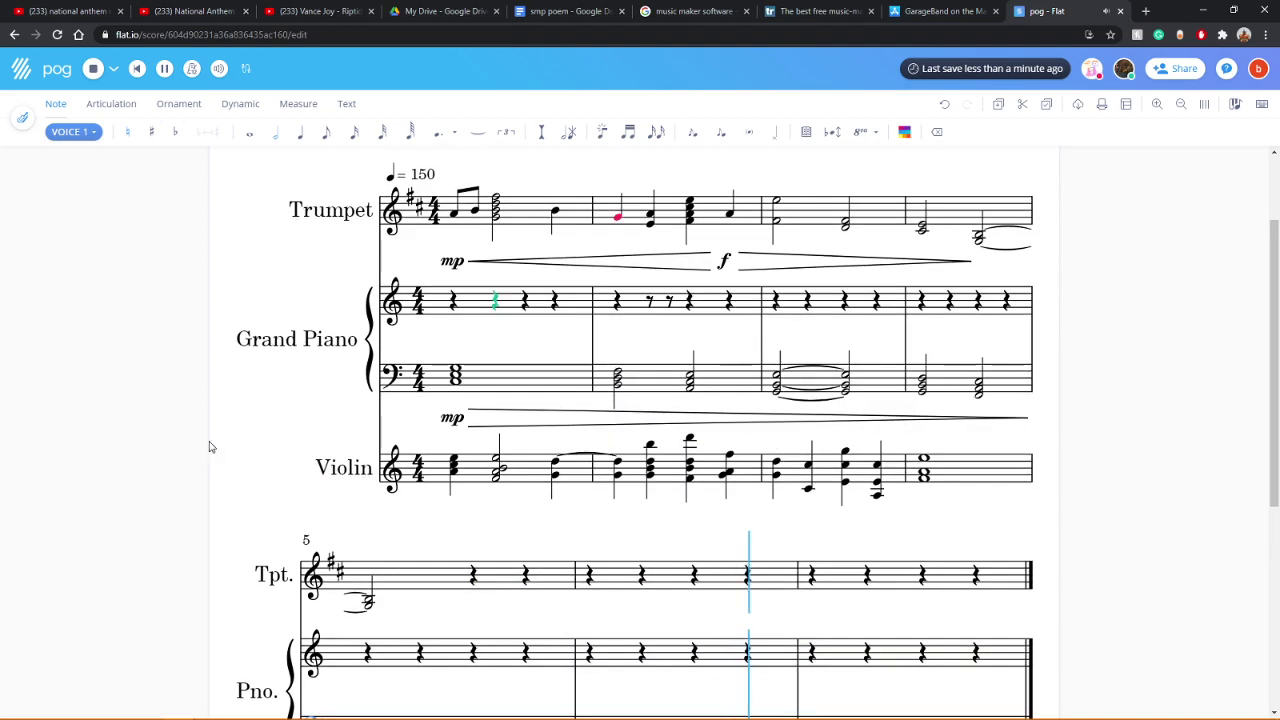
pyautogui.click(453, 470)
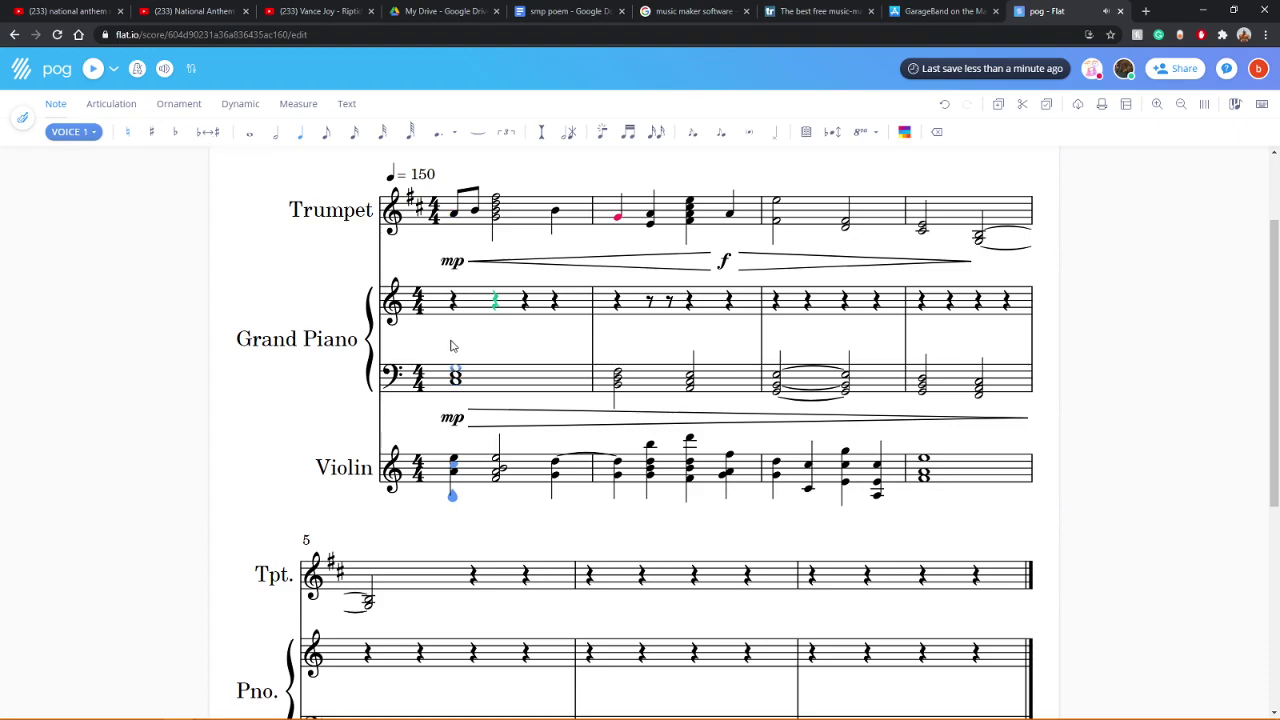
pyautogui.click(95, 70)
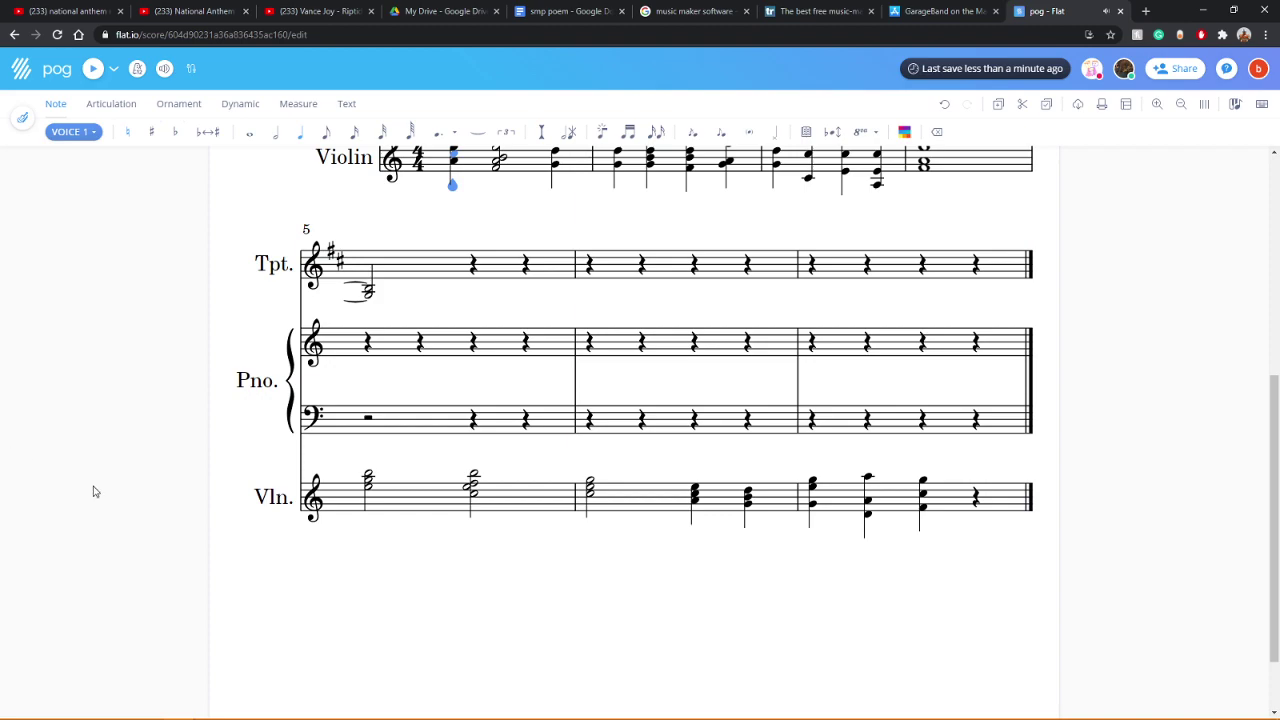
pyautogui.click(922, 484)
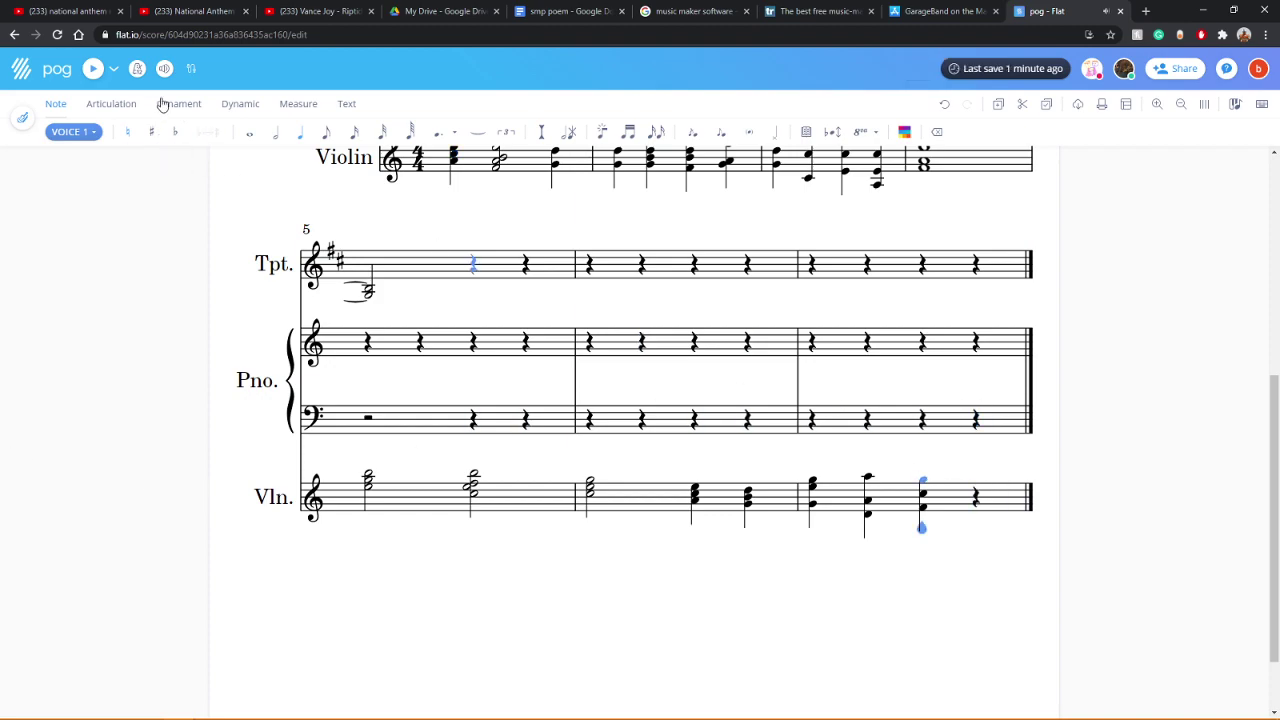
pyautogui.click(276, 132)
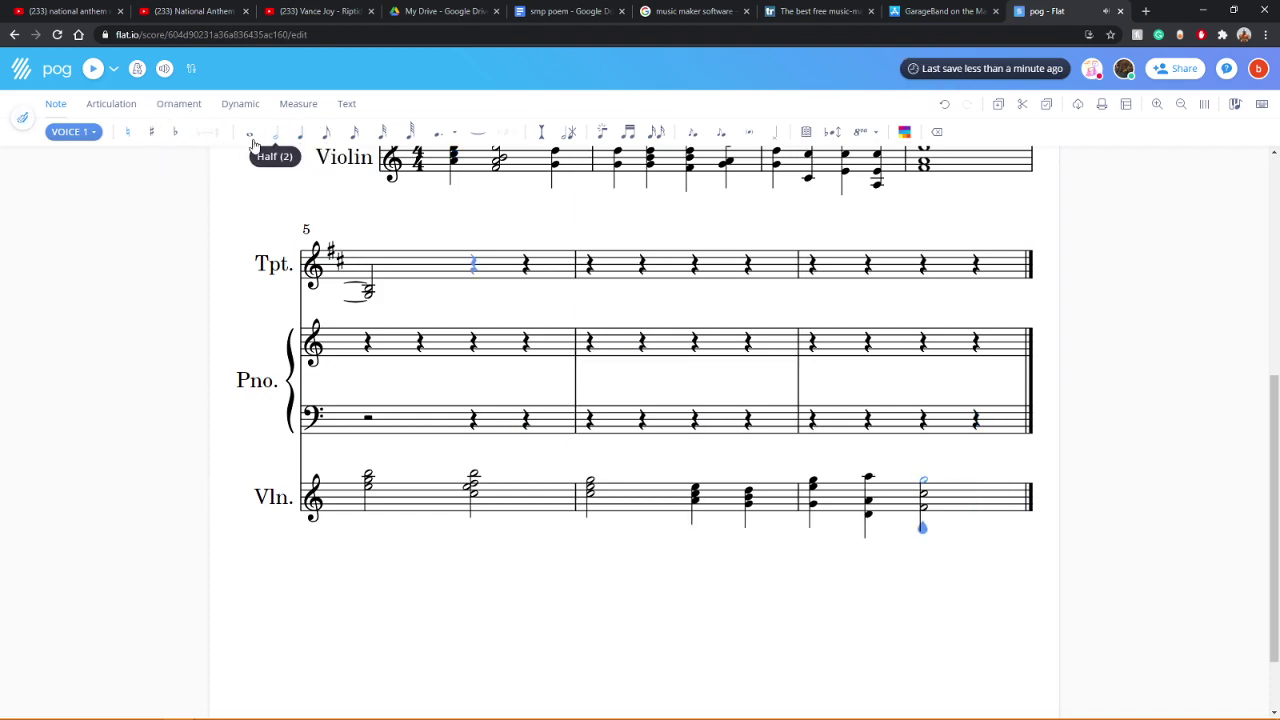
pyautogui.scroll(2, 1010, 360)
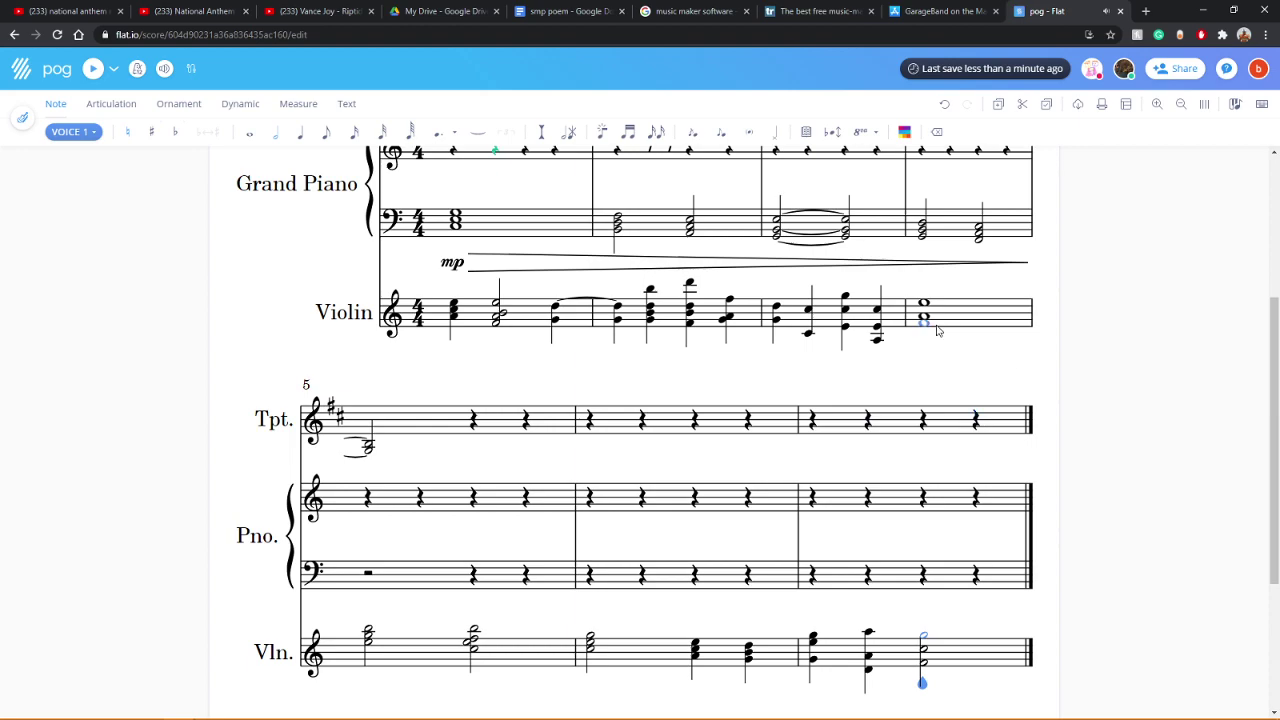
pyautogui.scroll(2, 938, 335)
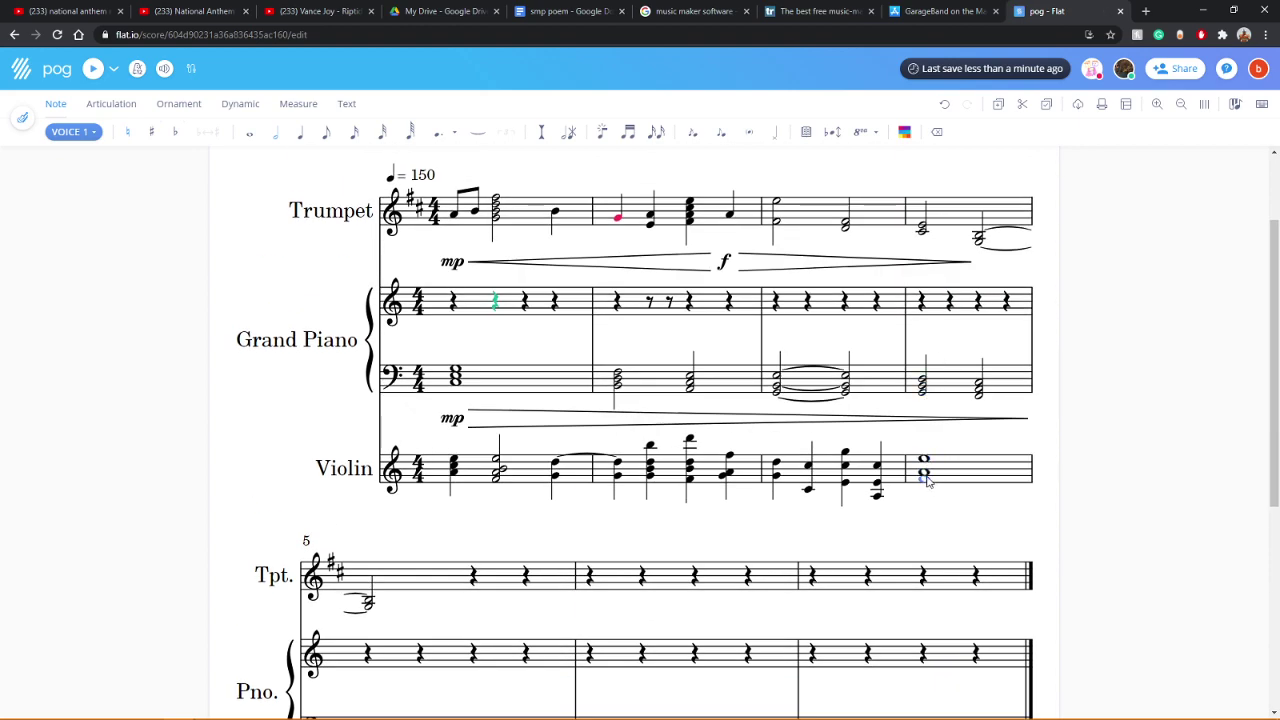
pyautogui.scroll(-2, 966, 470)
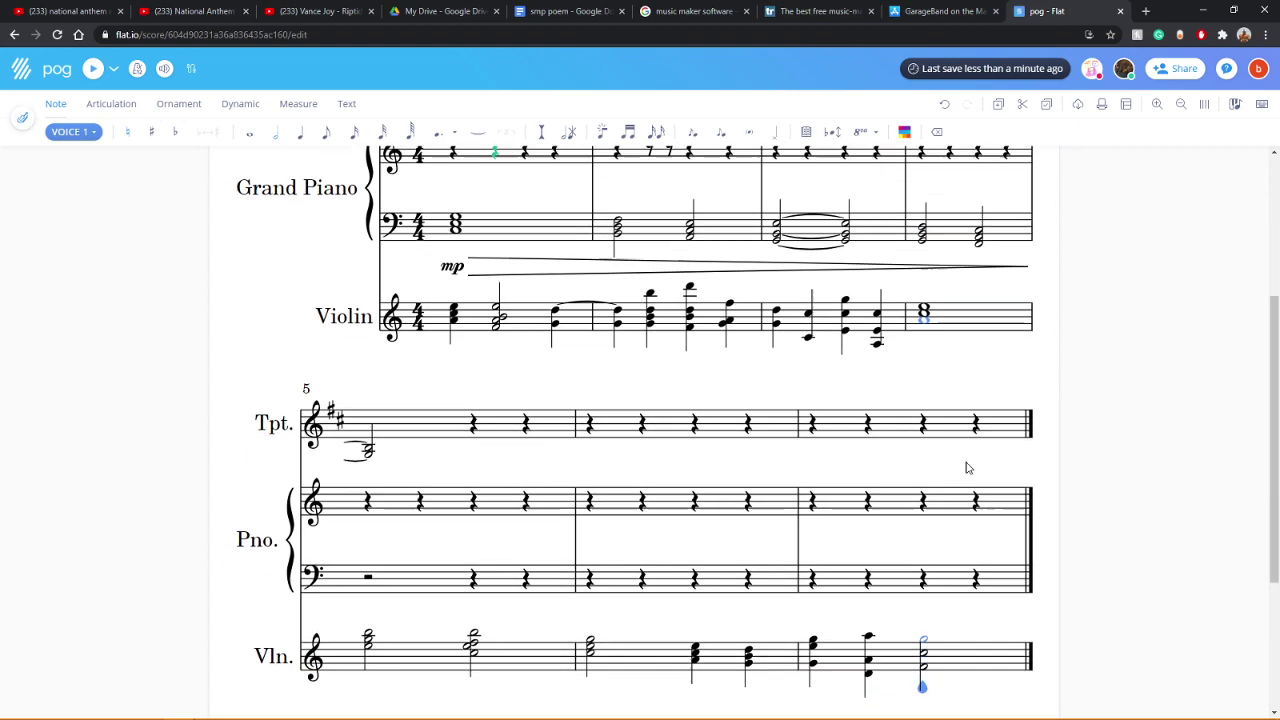
pyautogui.click(93, 68)
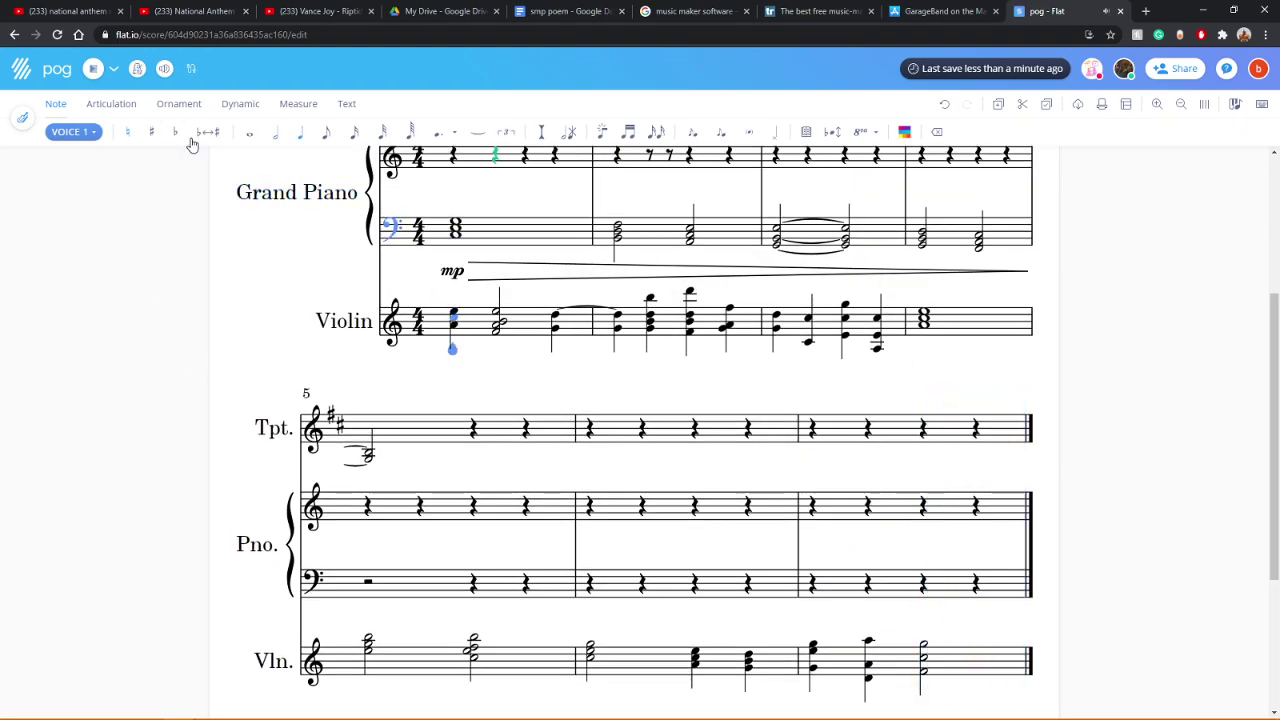
pyautogui.click(93, 70)
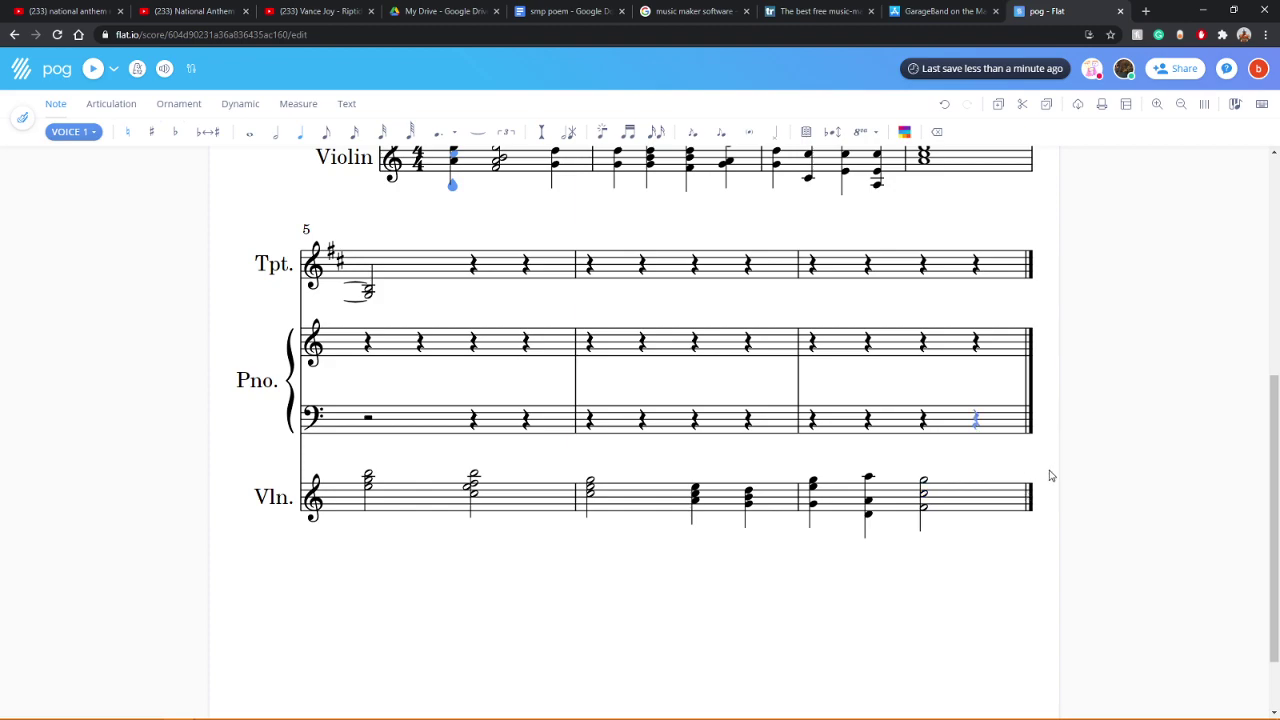
pyautogui.scroll(3, 1056, 486)
pyautogui.scroll(-3, 1056, 486)
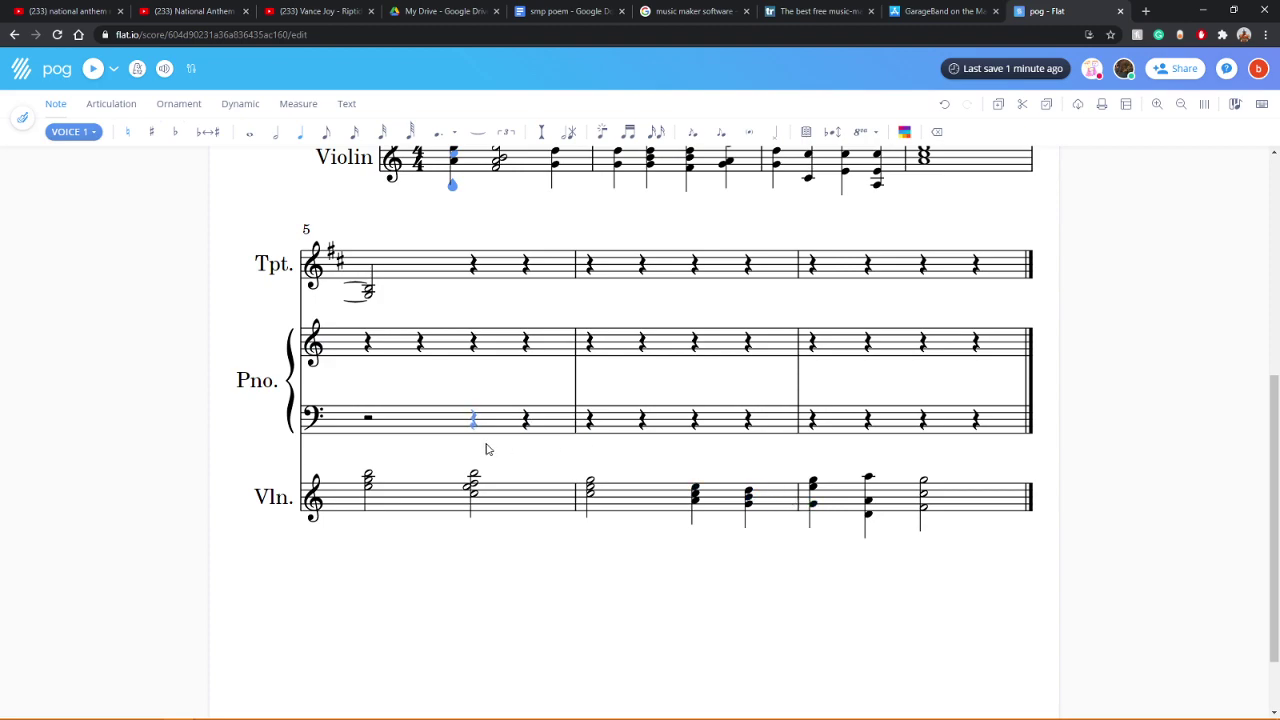
pyautogui.scroll(2, 1060, 551)
pyautogui.scroll(2, 1060, 551)
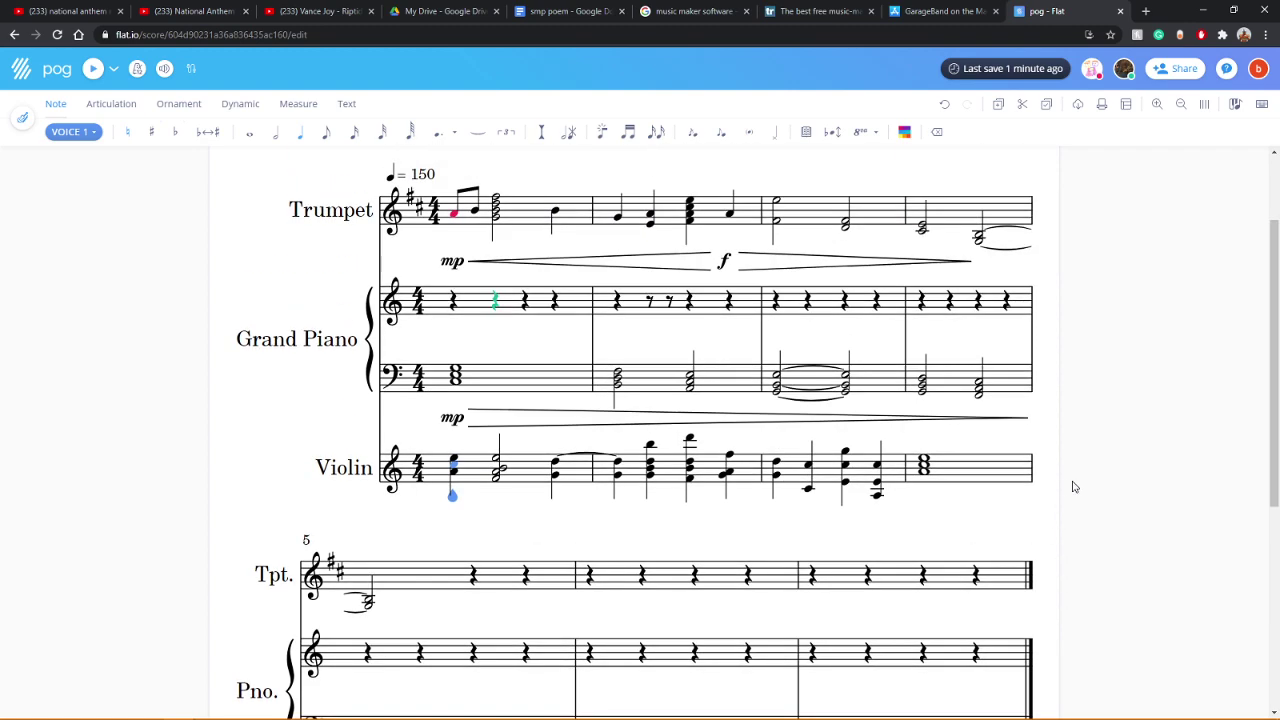
# Step: Turn off the Violin solo in the playback mixer and start playback
pyautogui.click(164, 68)
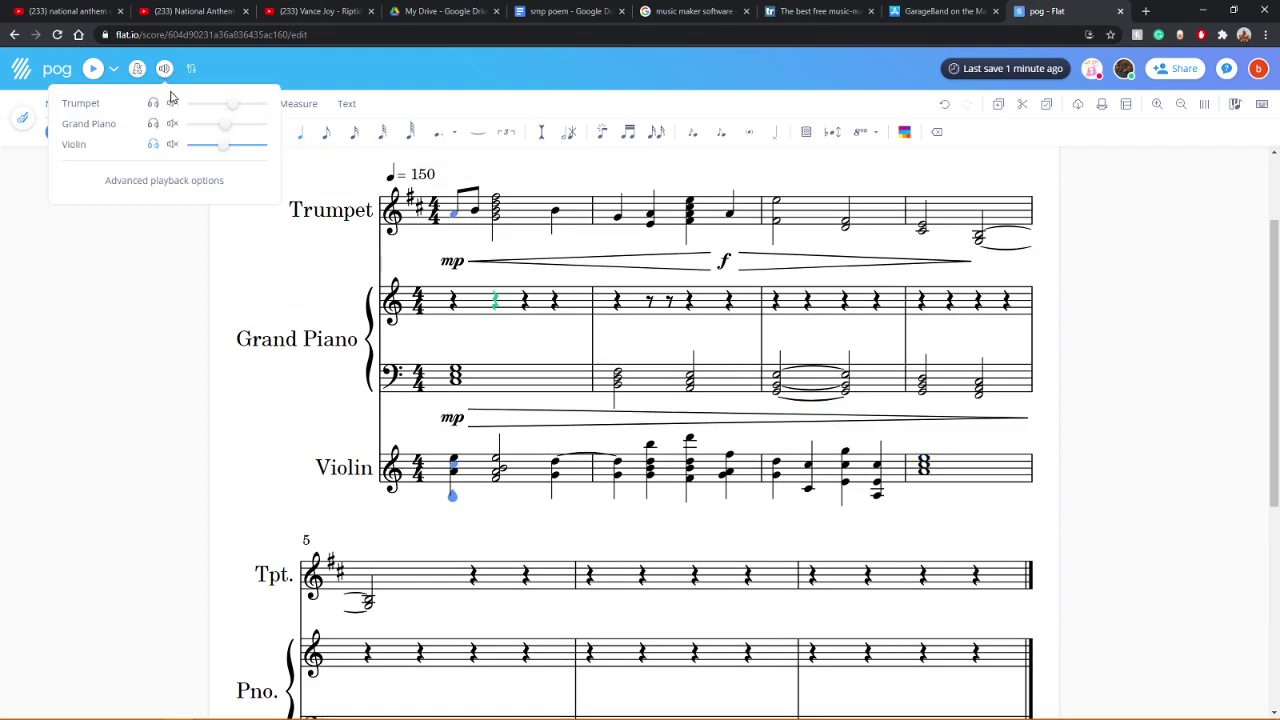
pyautogui.click(155, 145)
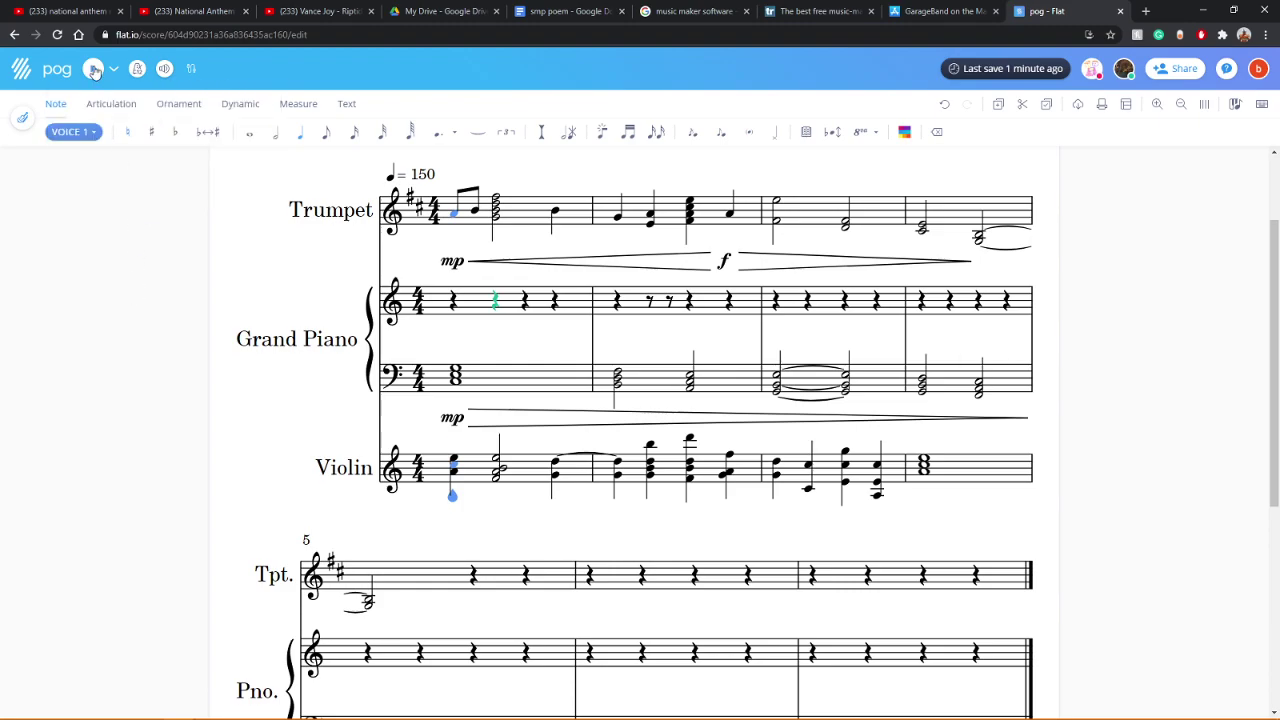
pyautogui.press('space')
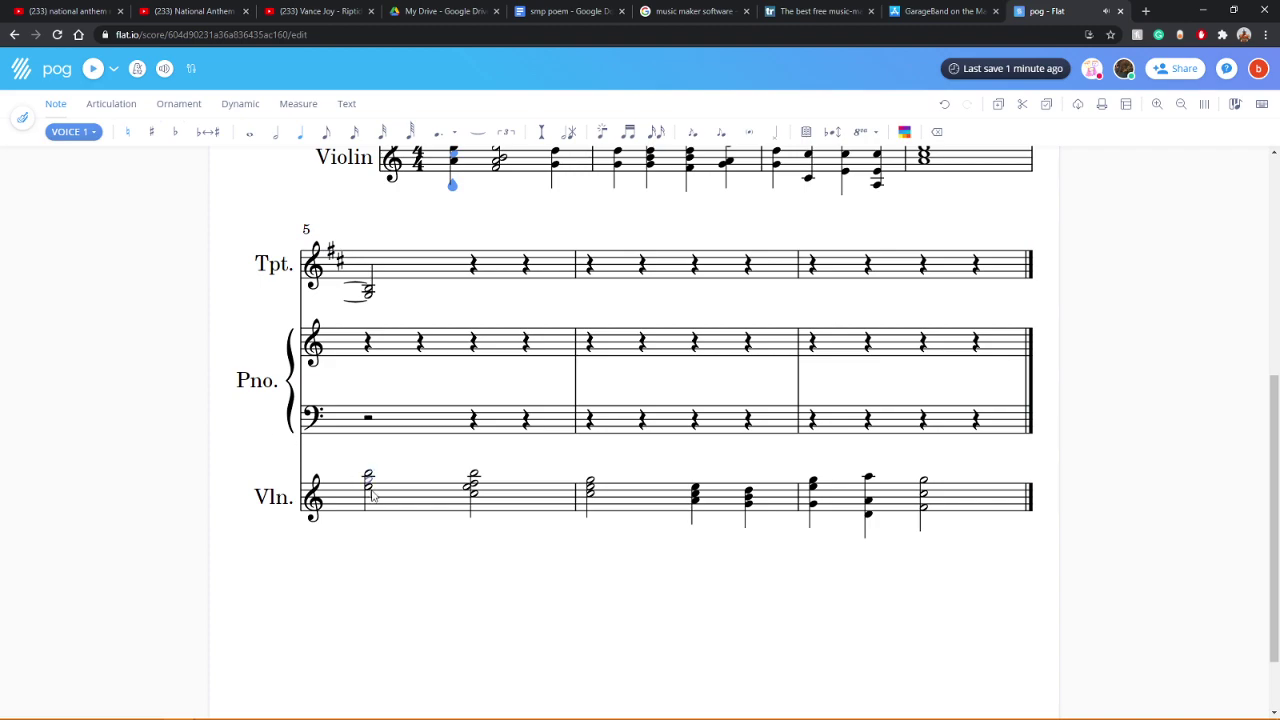
# Step: Select the violin's first chord and play the score back from the start
pyautogui.click(470, 490)
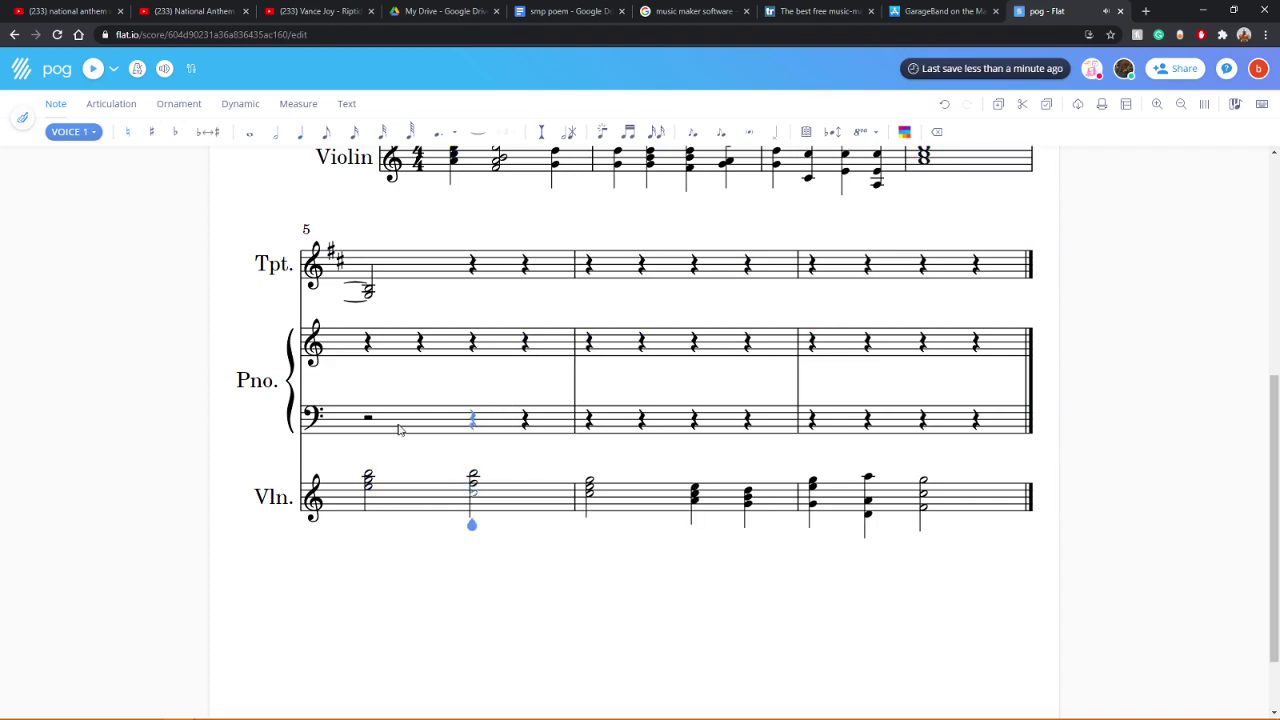
pyautogui.scroll(3, 423, 428)
pyautogui.click(452, 312)
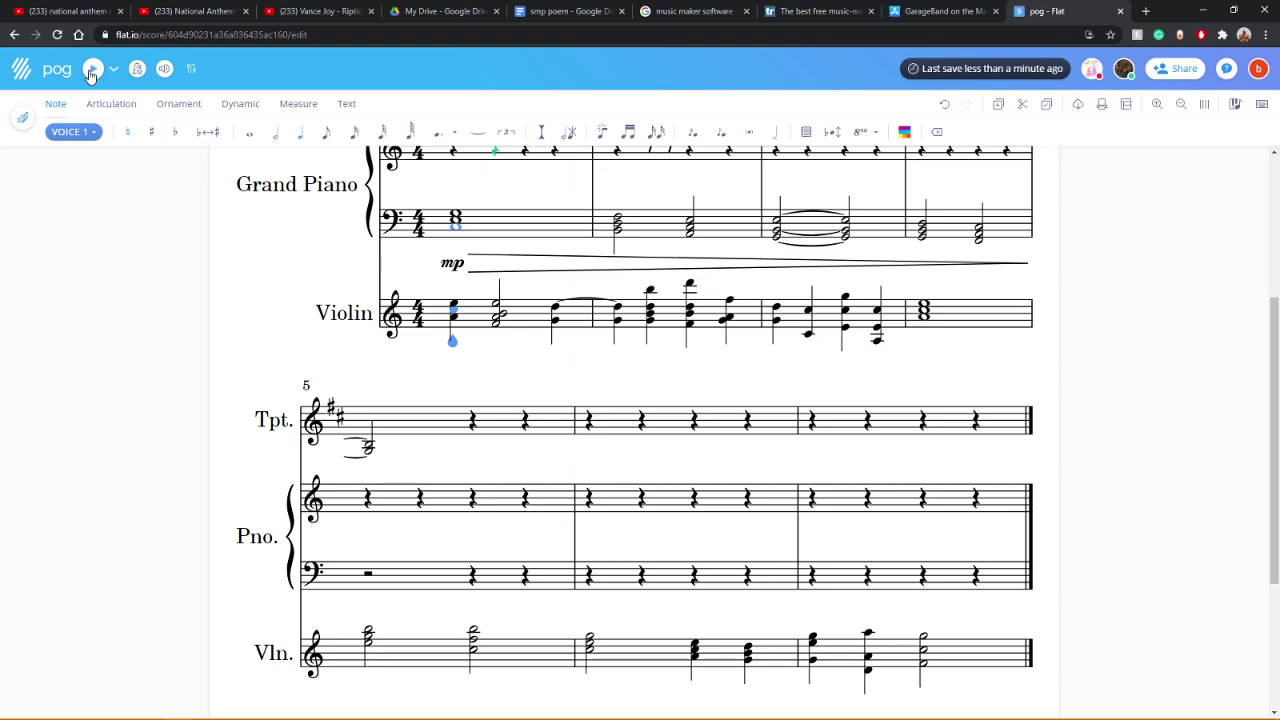
pyautogui.click(91, 75)
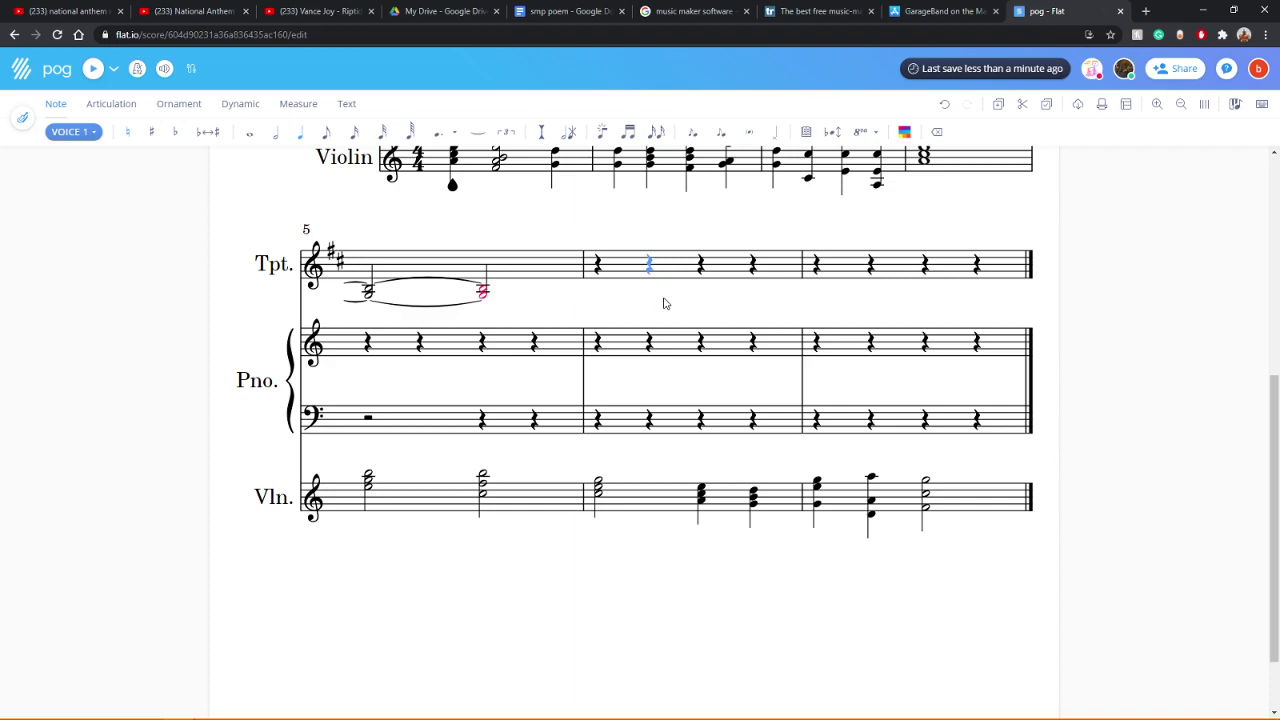
# Step: Try a decrescendo under the trumpet note, then undo the misplaced hairpin
pyautogui.scroll(2, 633, 345)
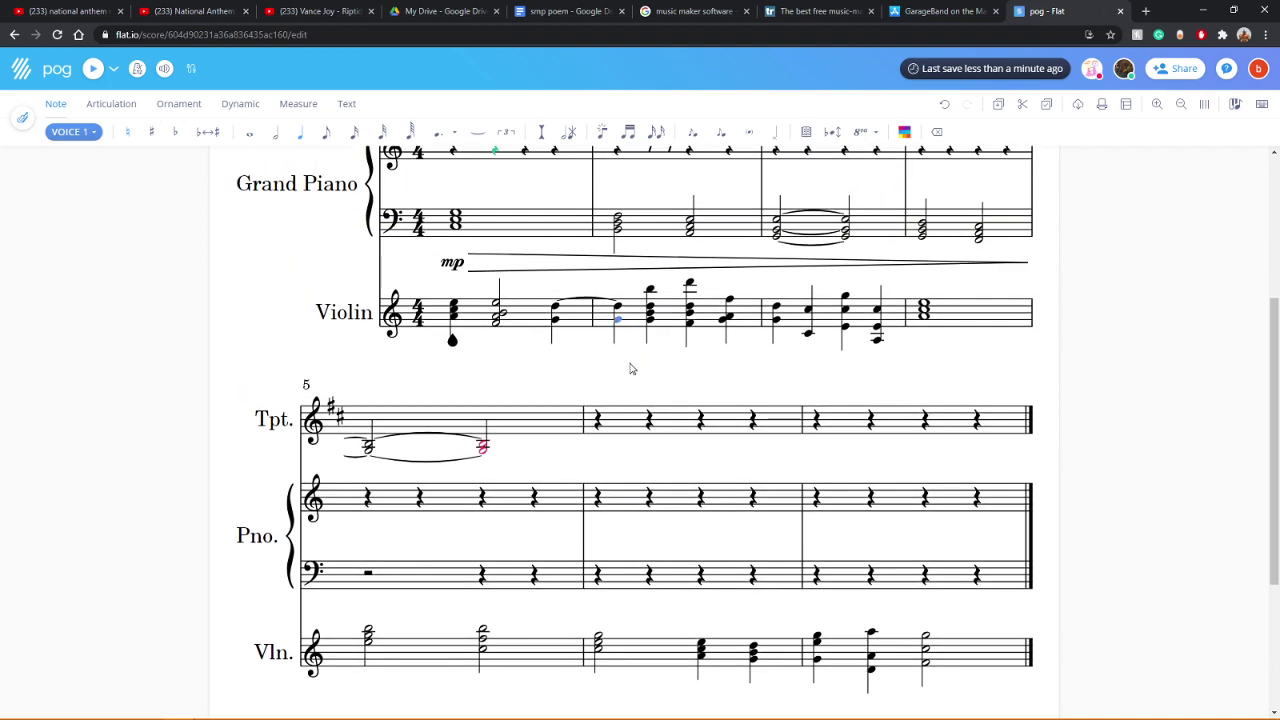
pyautogui.hotkey('shift', '.')
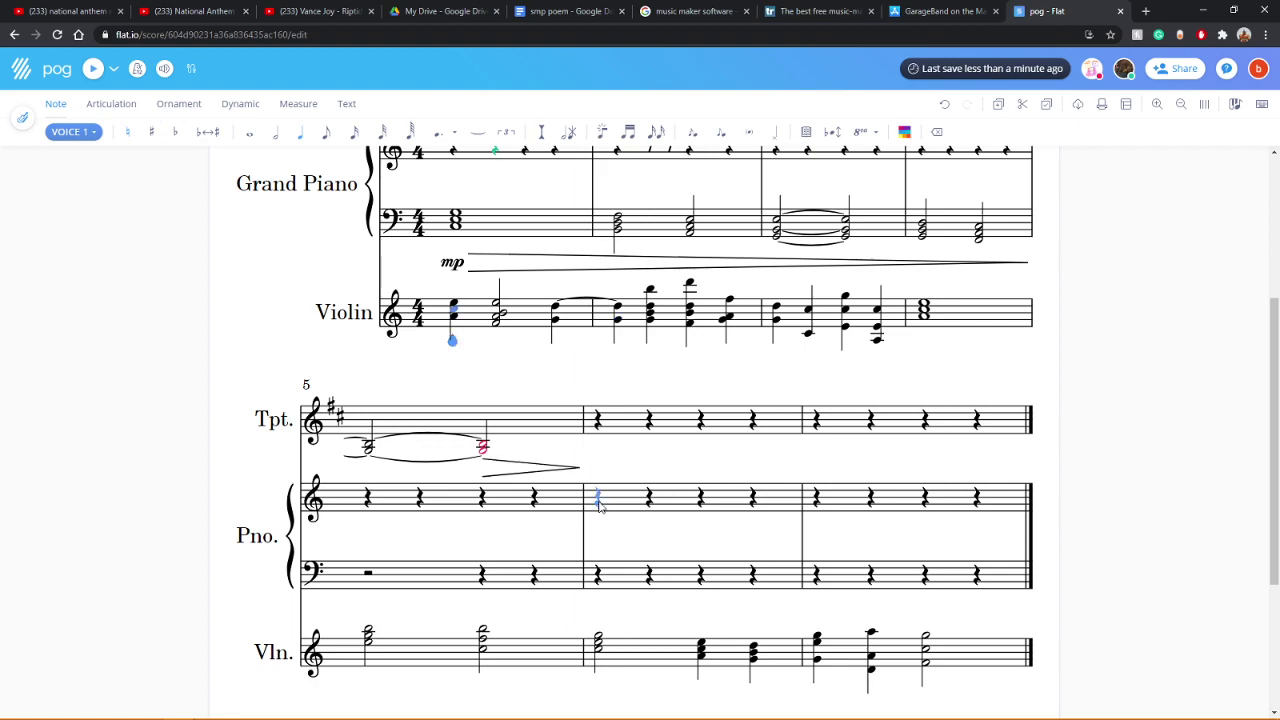
pyautogui.scroll(-2, 619, 514)
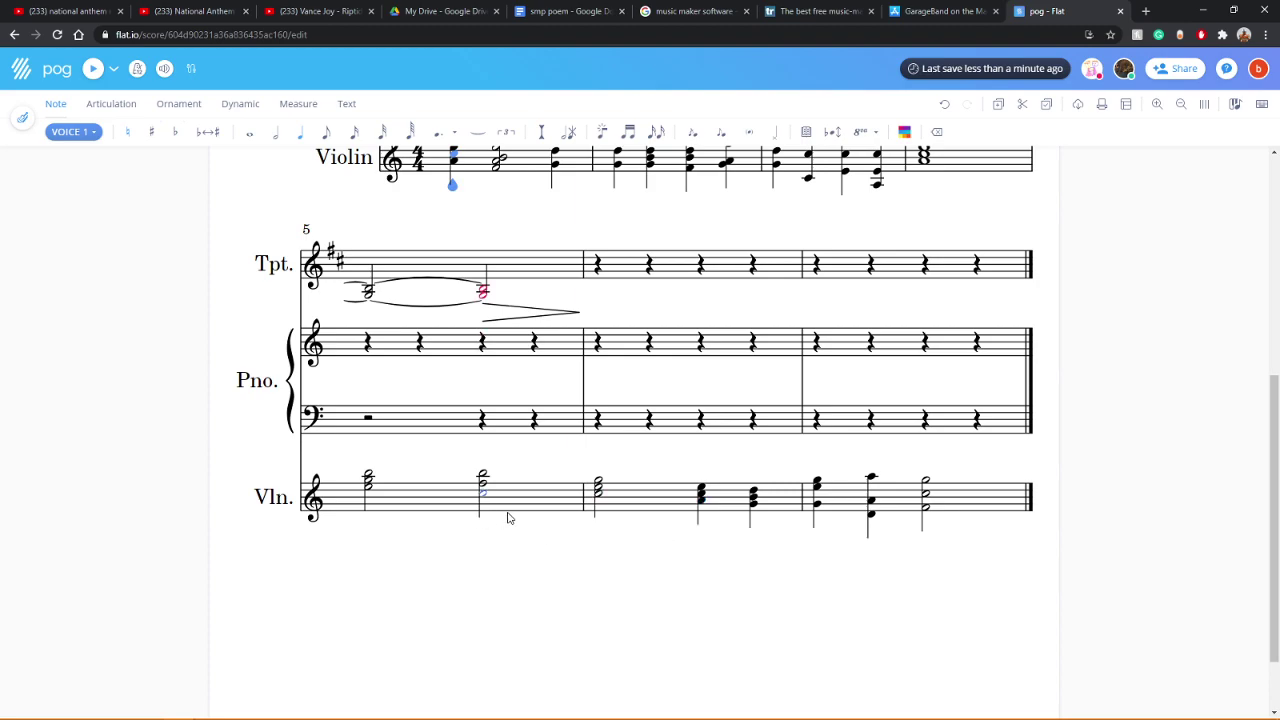
pyautogui.click(483, 342)
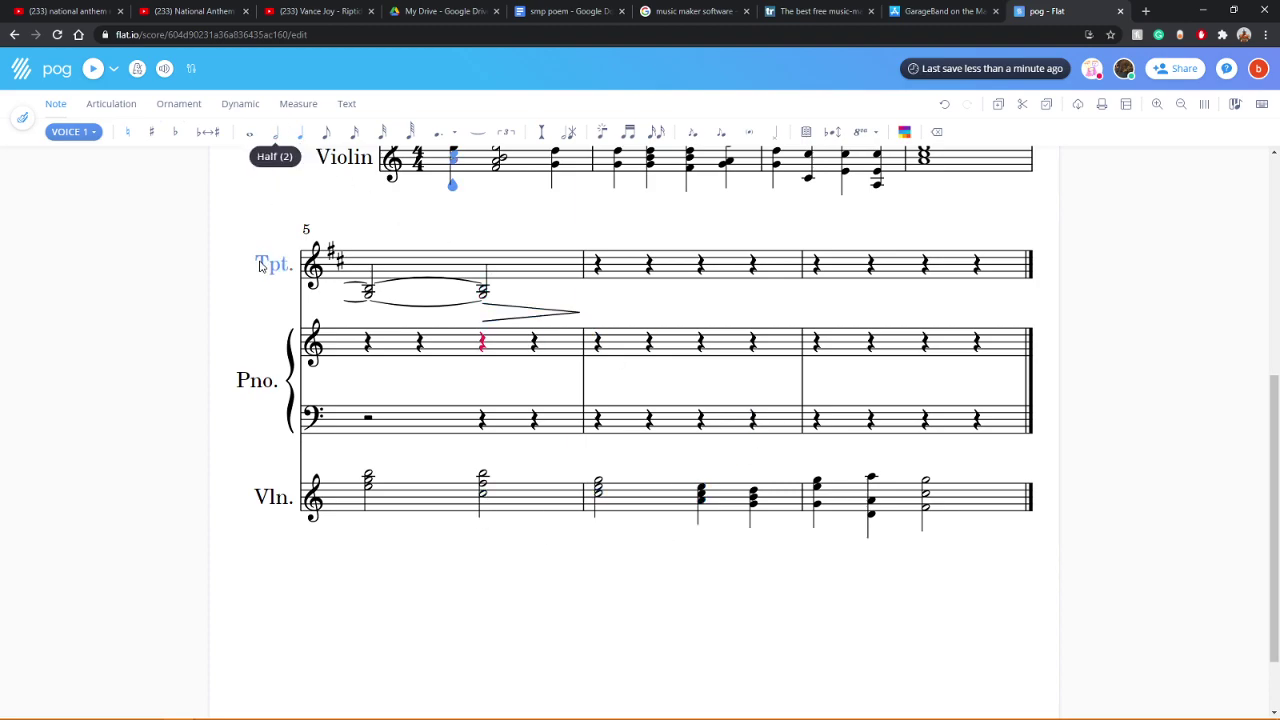
pyautogui.hotkey('ctrl', 'z')
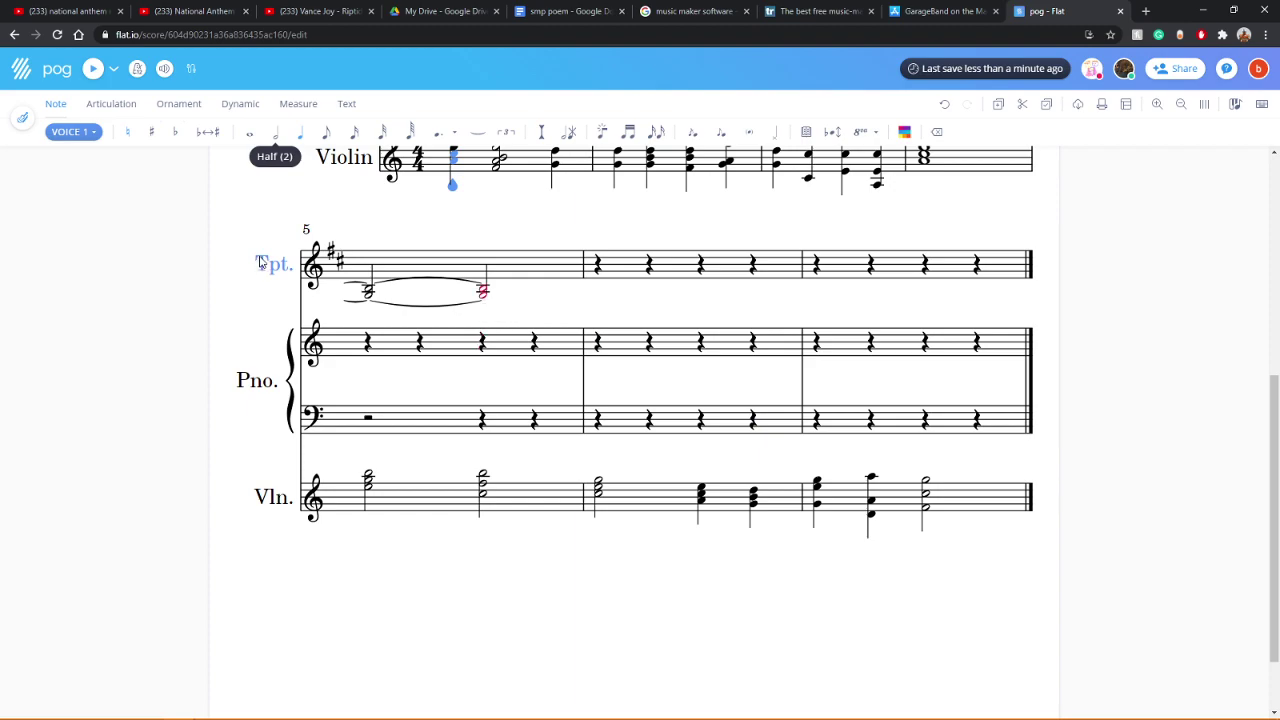
pyautogui.hotkey('ctrl', 'y')
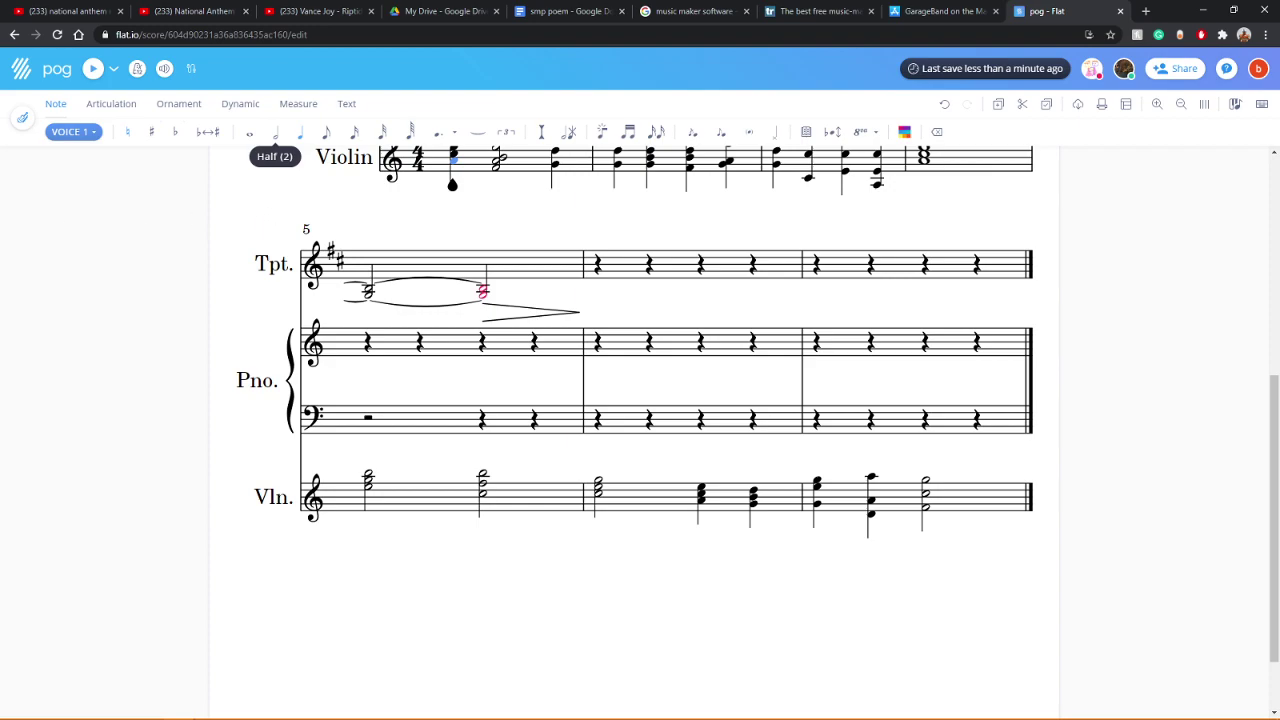
pyautogui.hotkey('ctrl', 'z')
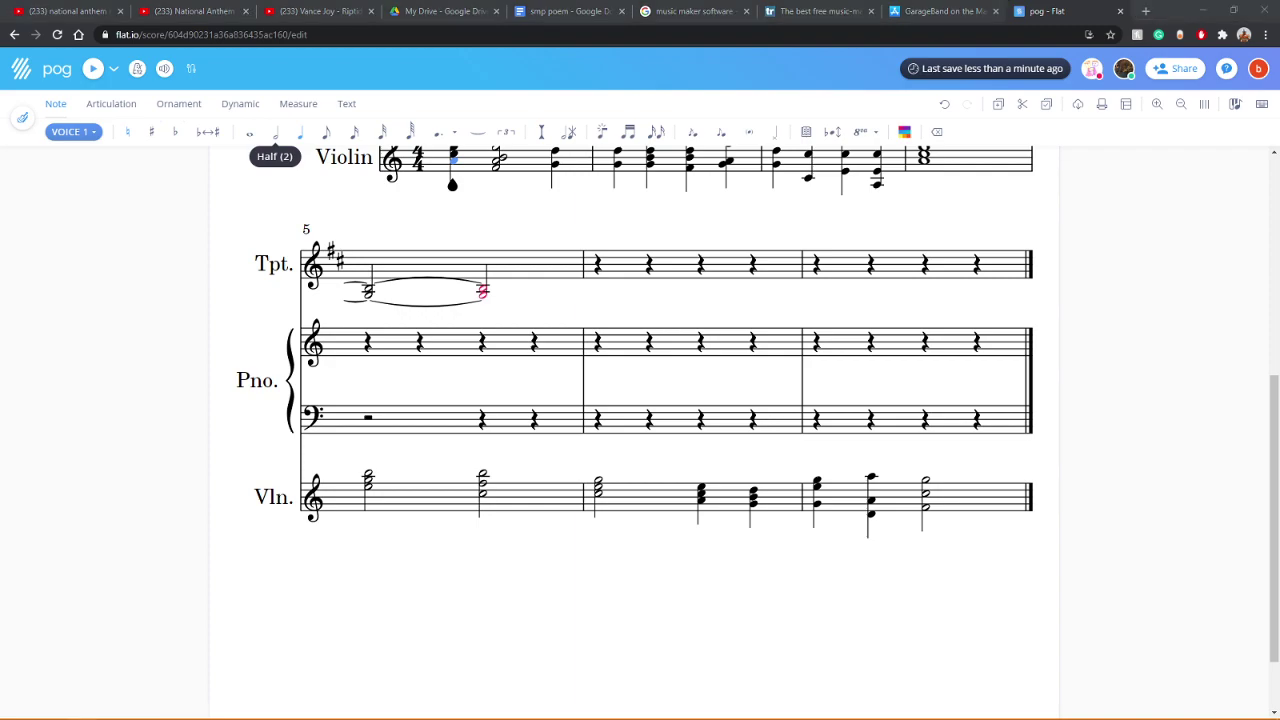
# Step: Add a decrescendo starting from the first tied trumpet half note in measure 5
pyautogui.click(368, 290)
pyautogui.hotkey('shift', '.')
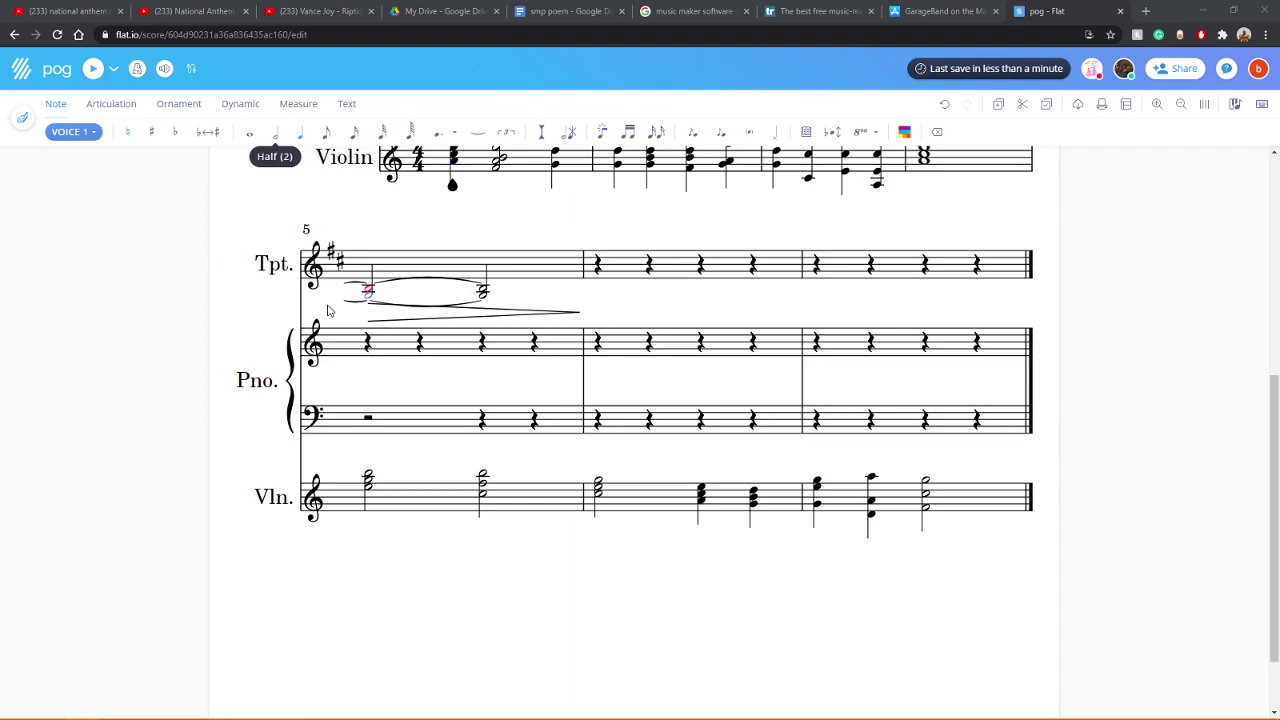
pyautogui.scroll(3, 320, 450)
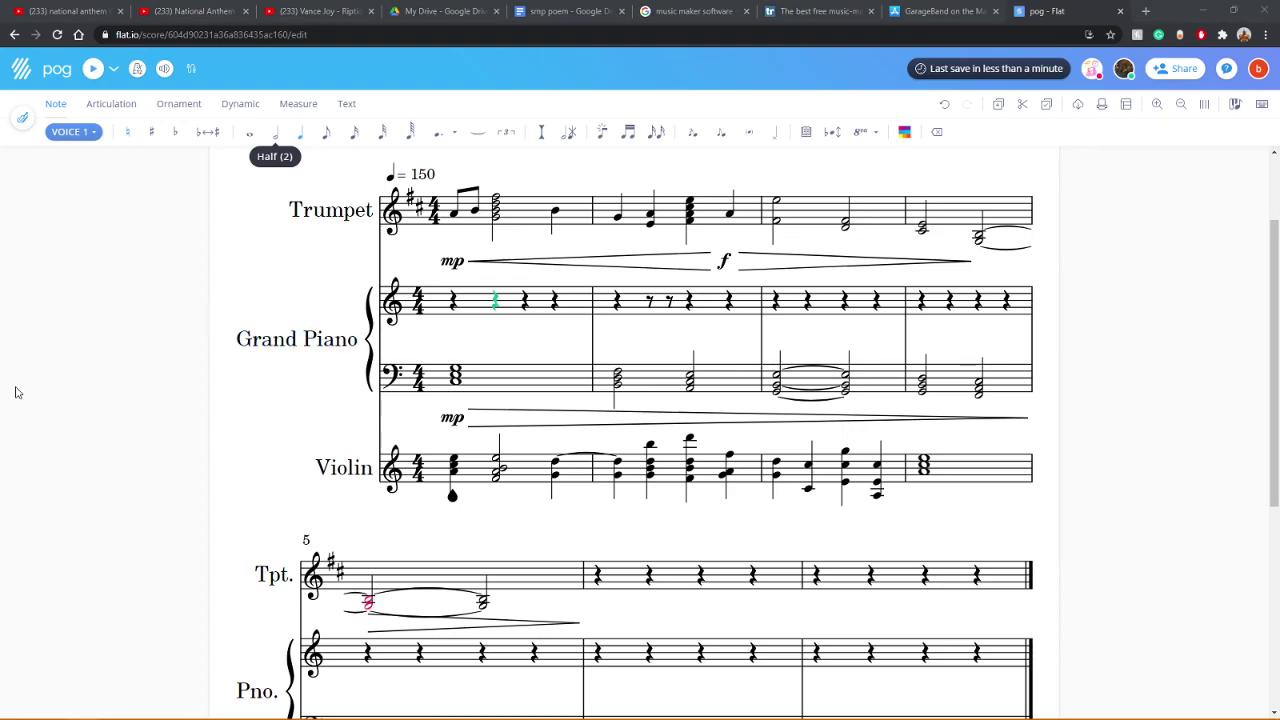
pyautogui.scroll(-4, 259, 406)
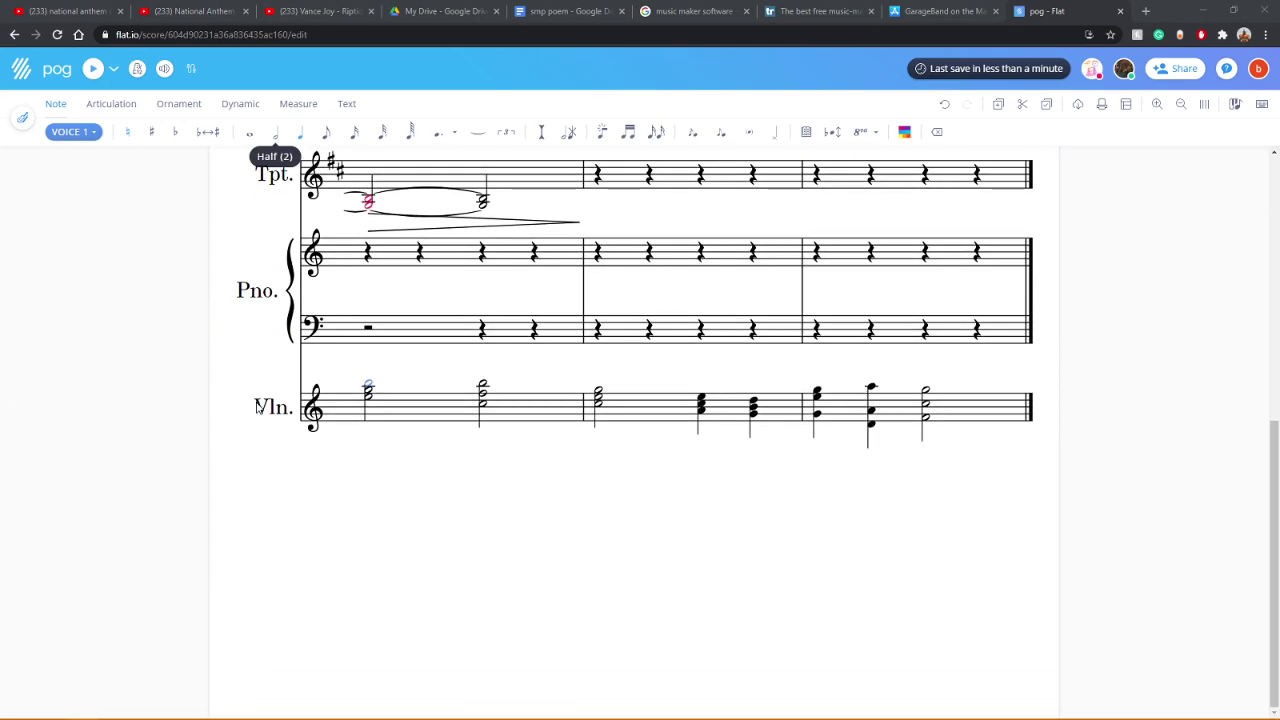
pyautogui.scroll(2, 256, 408)
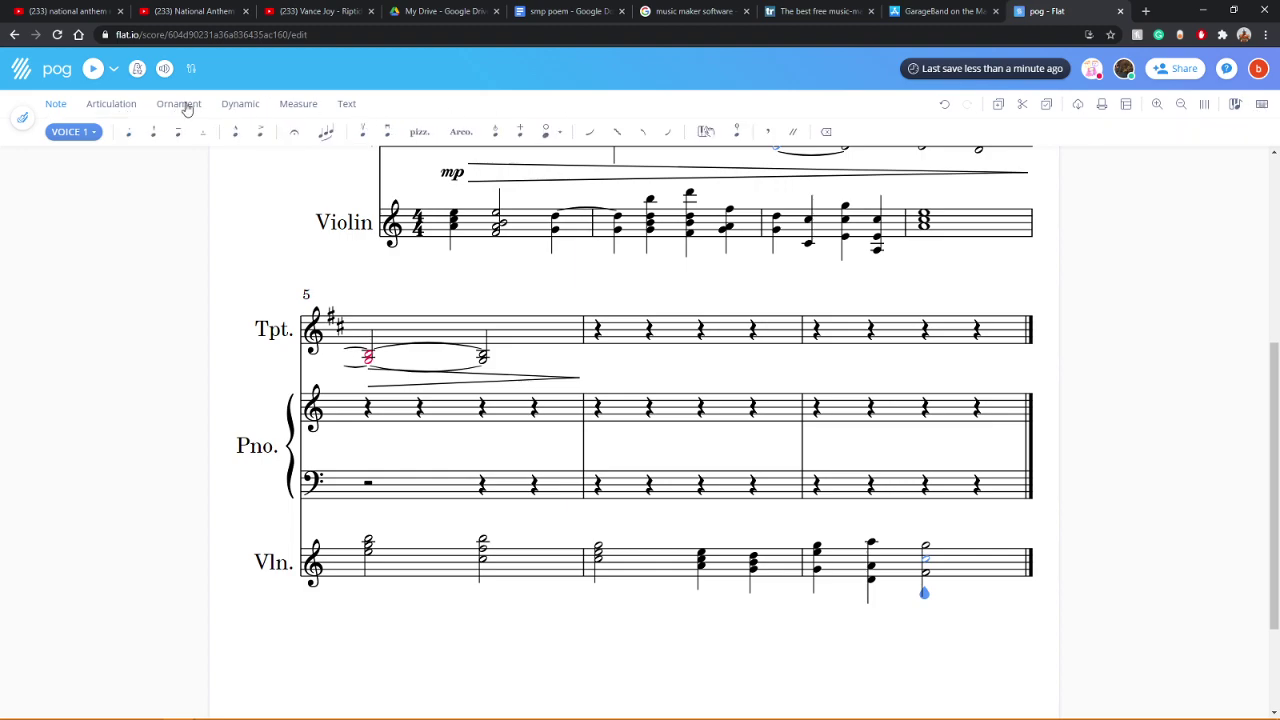
# Step: Look through the dynamics, text and note tool tabs, then open the MIDI device setup page
pyautogui.click(245, 106)
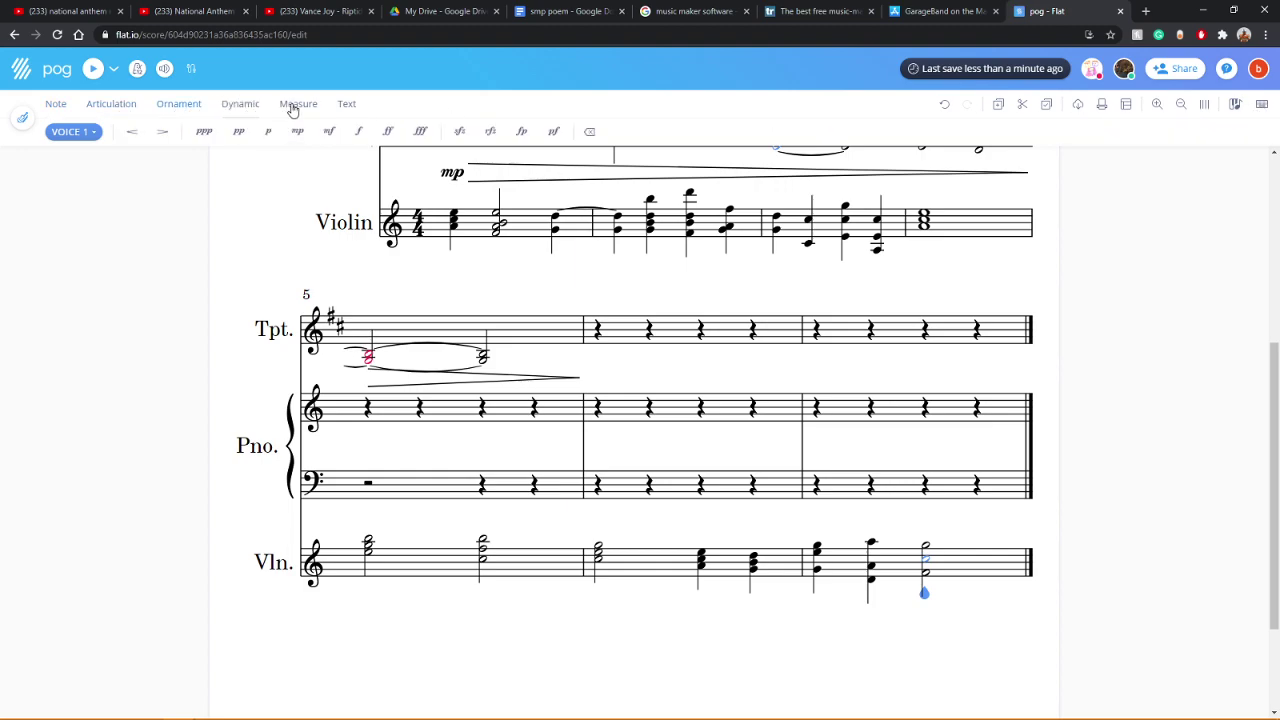
pyautogui.click(344, 107)
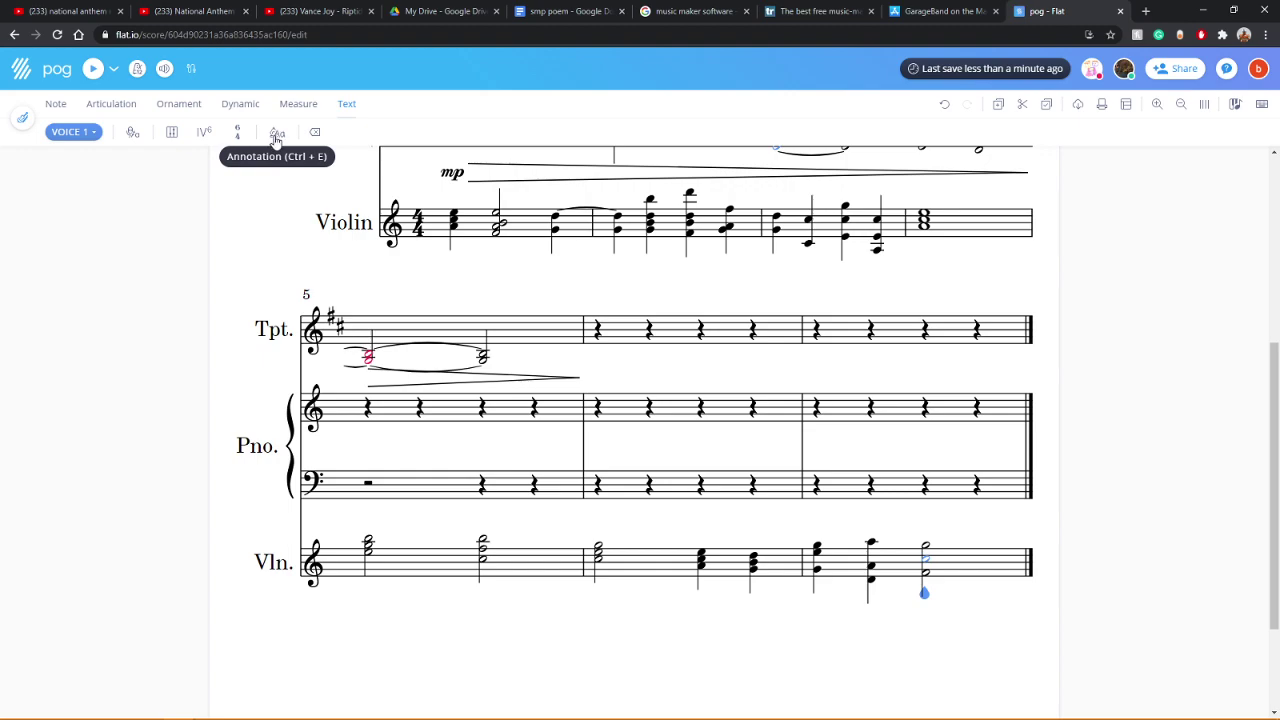
pyautogui.click(55, 106)
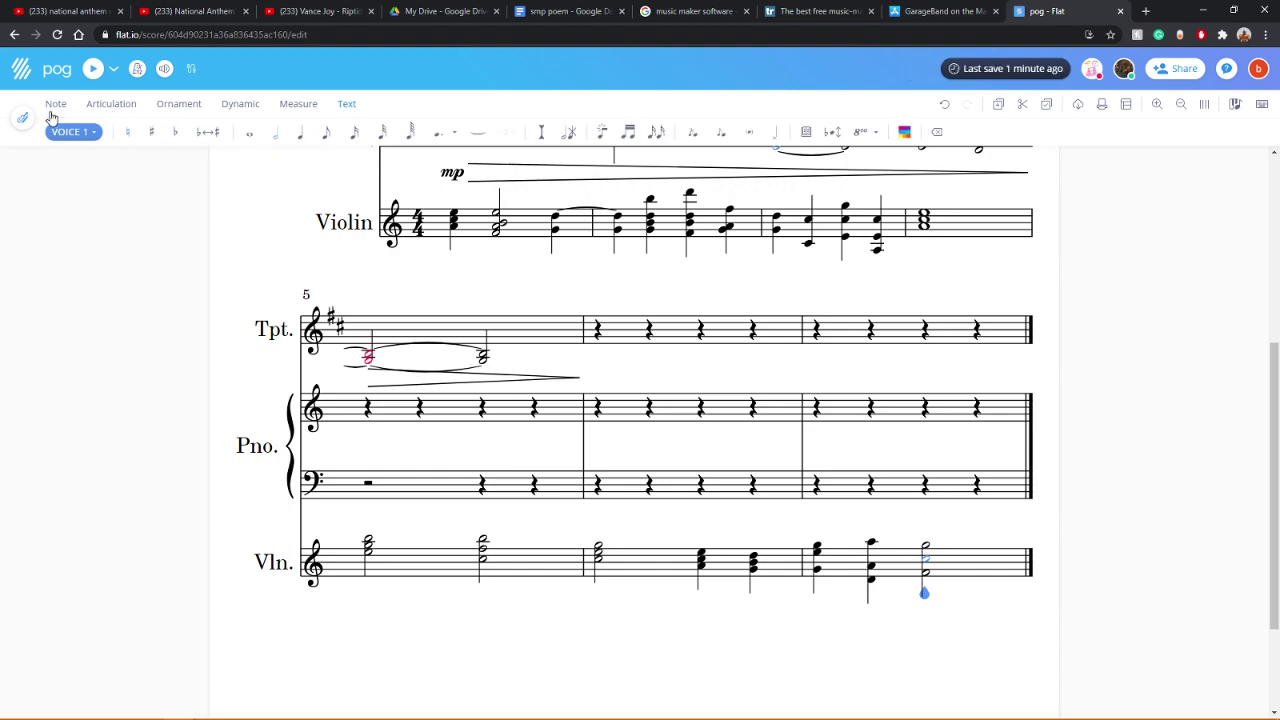
pyautogui.click(190, 68)
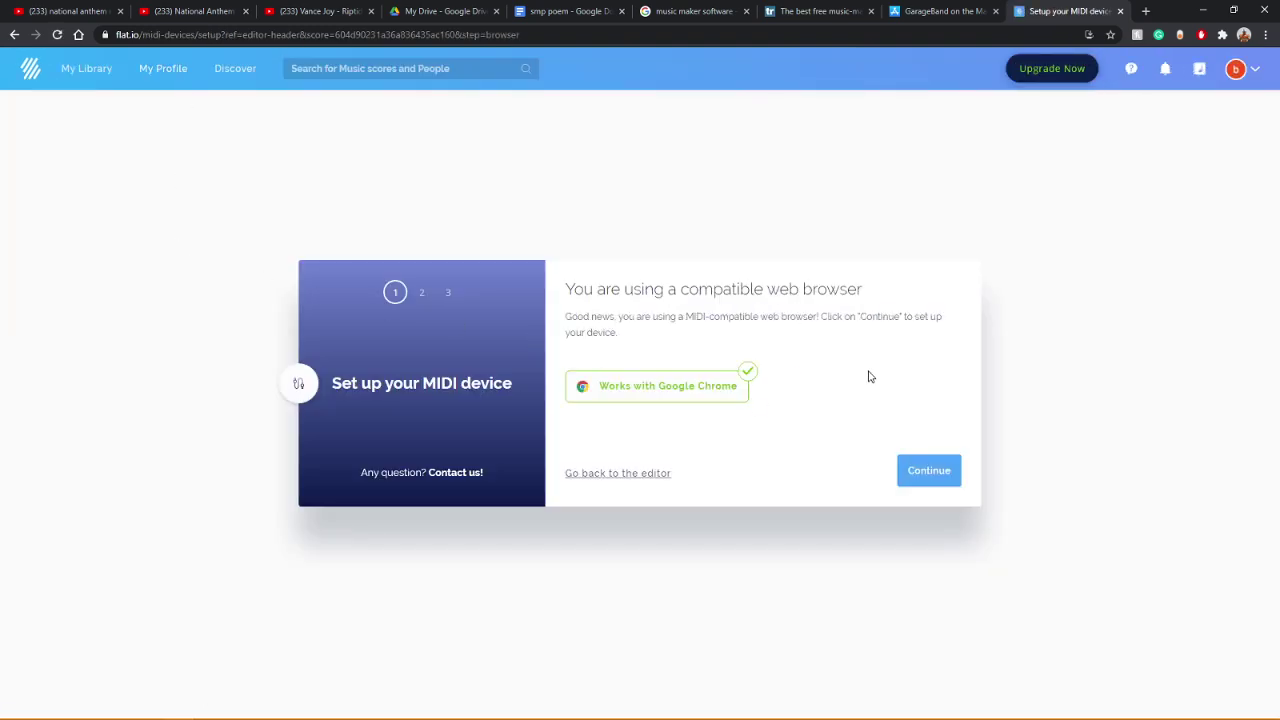
# Step: Return from MIDI setup to the 'pog' score editor and scroll to the measure 5 system
pyautogui.click(620, 474)
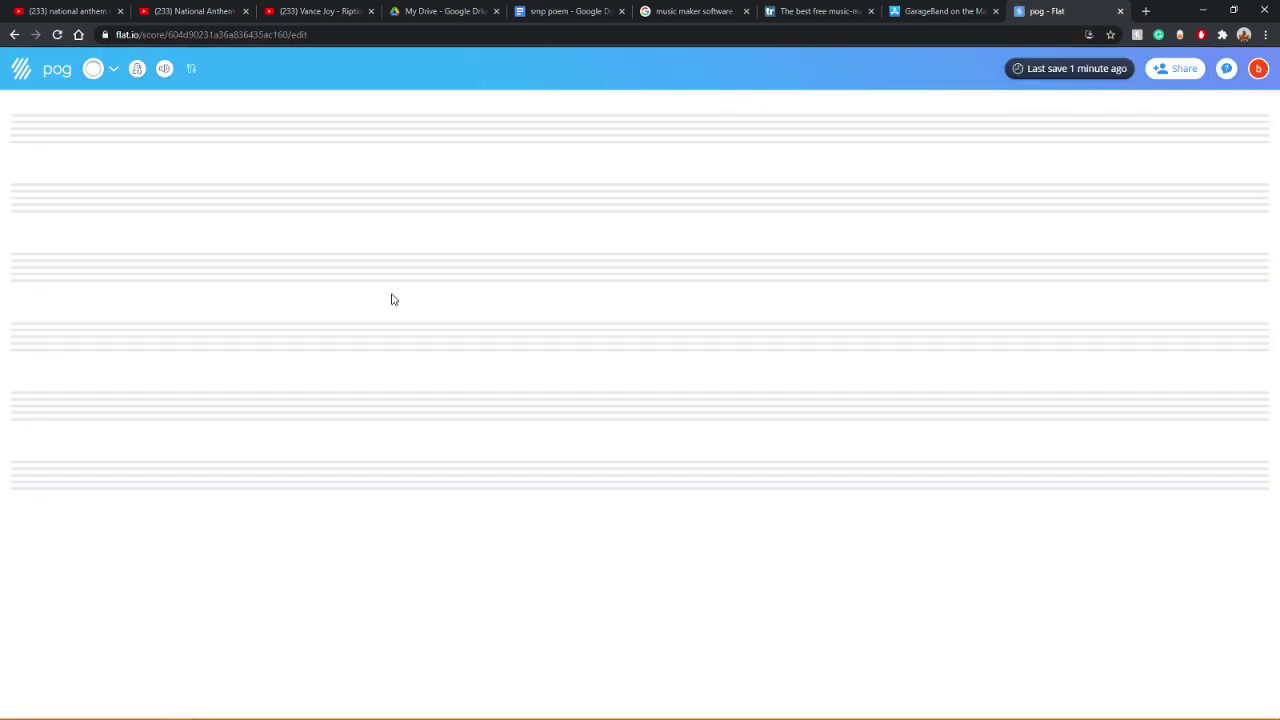
pyautogui.scroll(-4, 229, 323)
pyautogui.scroll(-2, 227, 323)
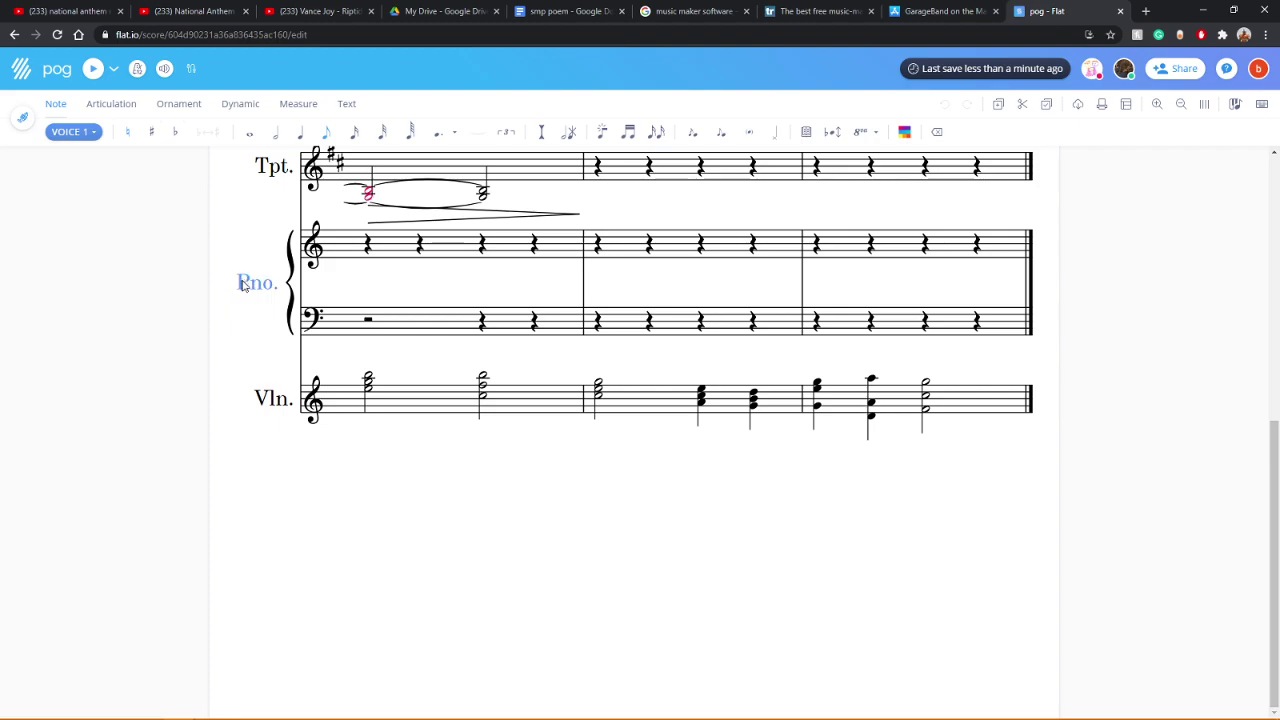
pyautogui.scroll(5, 500, 462)
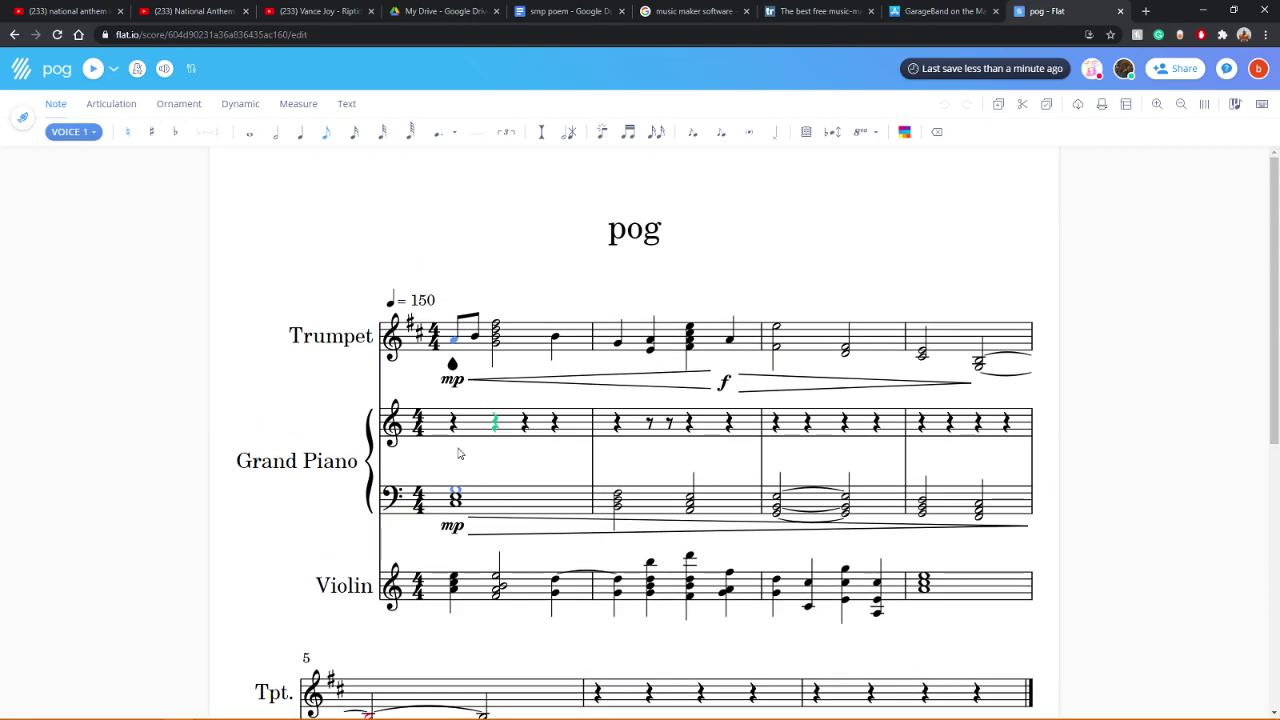
pyautogui.scroll(-3, 374, 271)
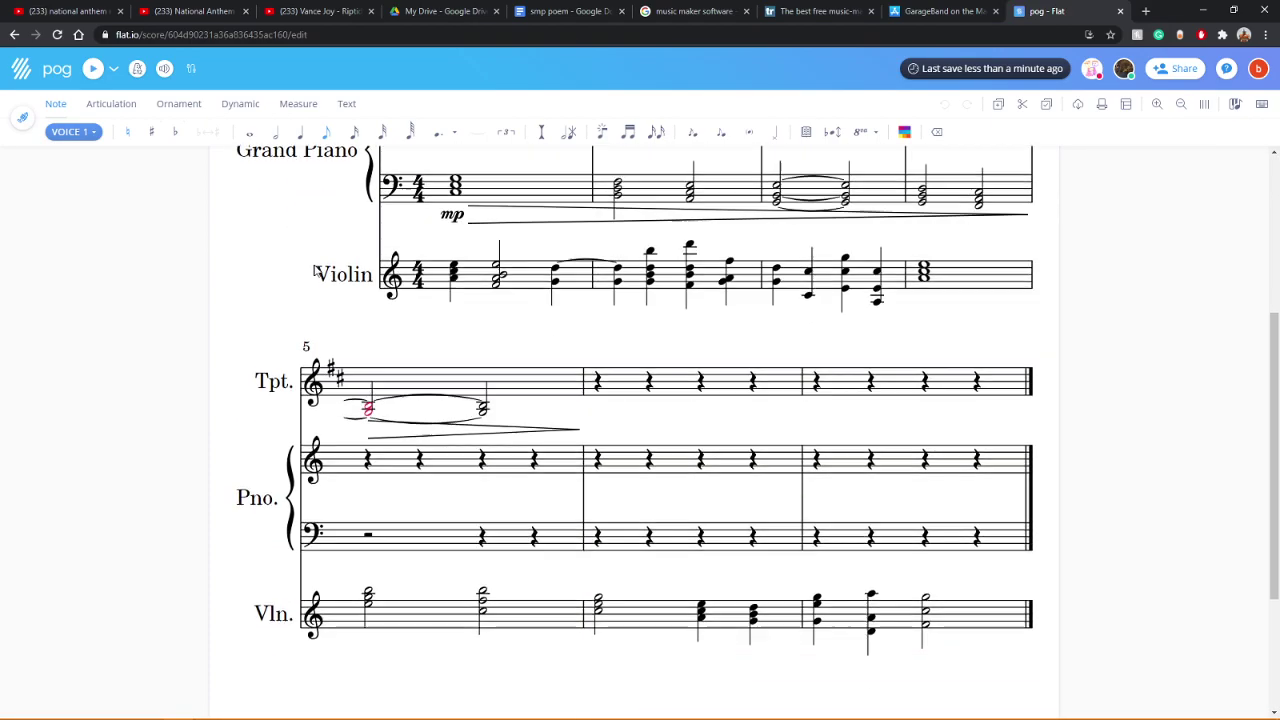
# Step: Append an empty measure 8 to 'pog' and select its first violin rest for note entry
pyautogui.click(310, 110)
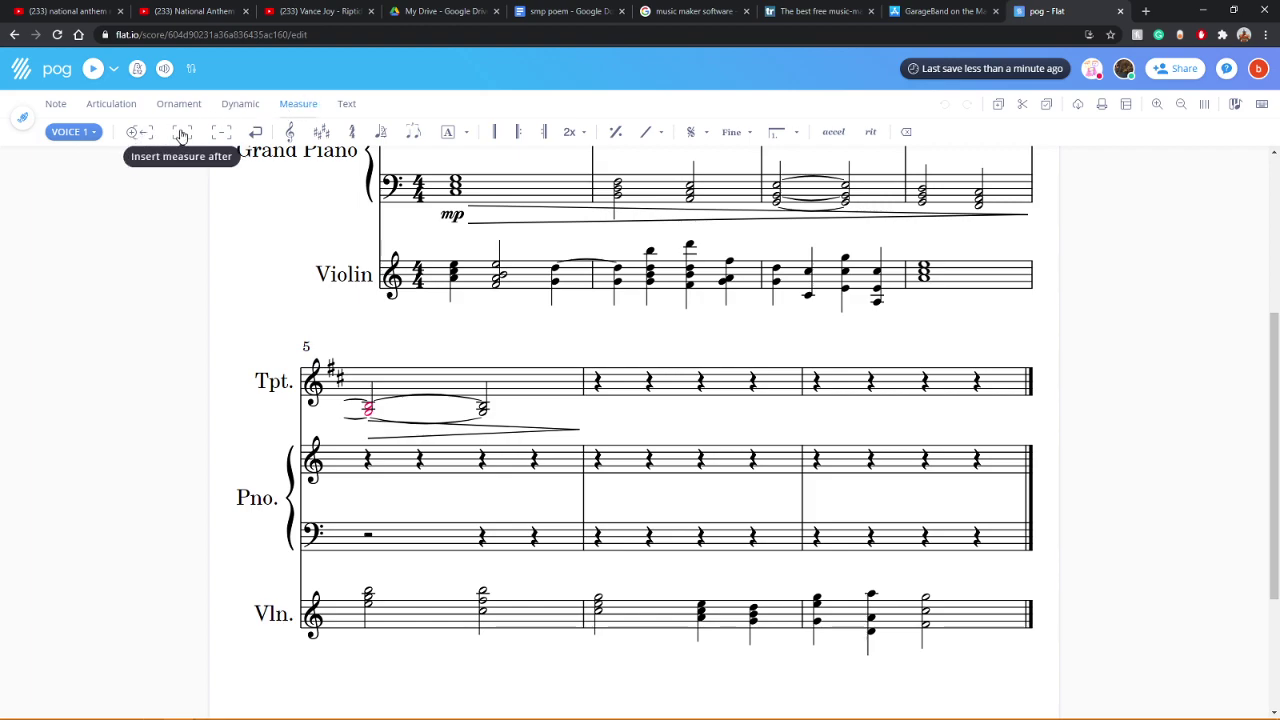
pyautogui.click(1035, 622)
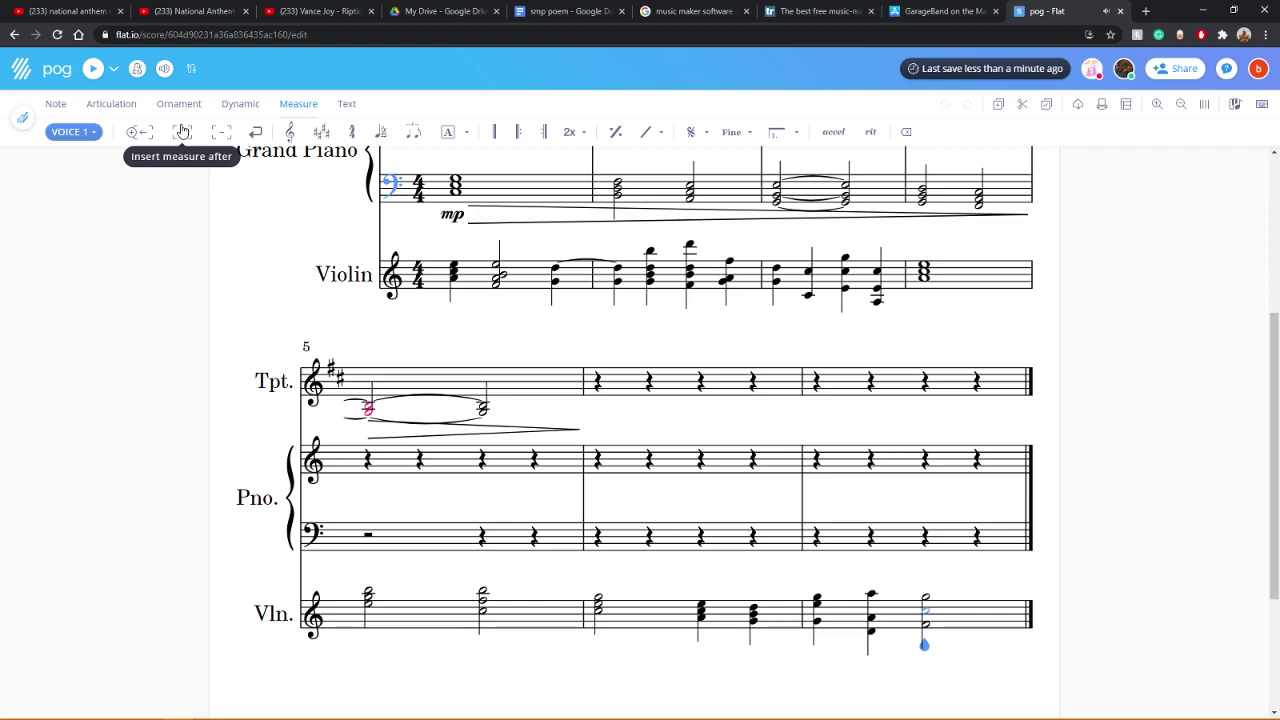
pyautogui.scroll(-2, 200, 480)
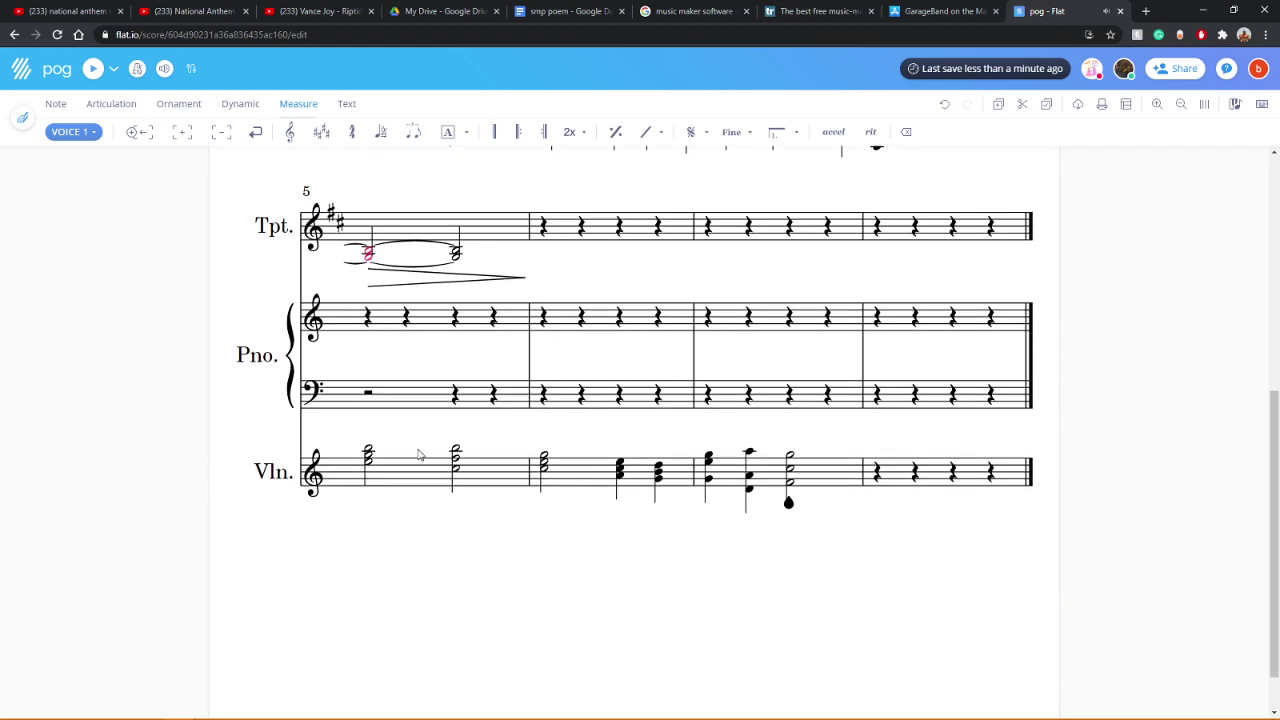
pyautogui.click(868, 480)
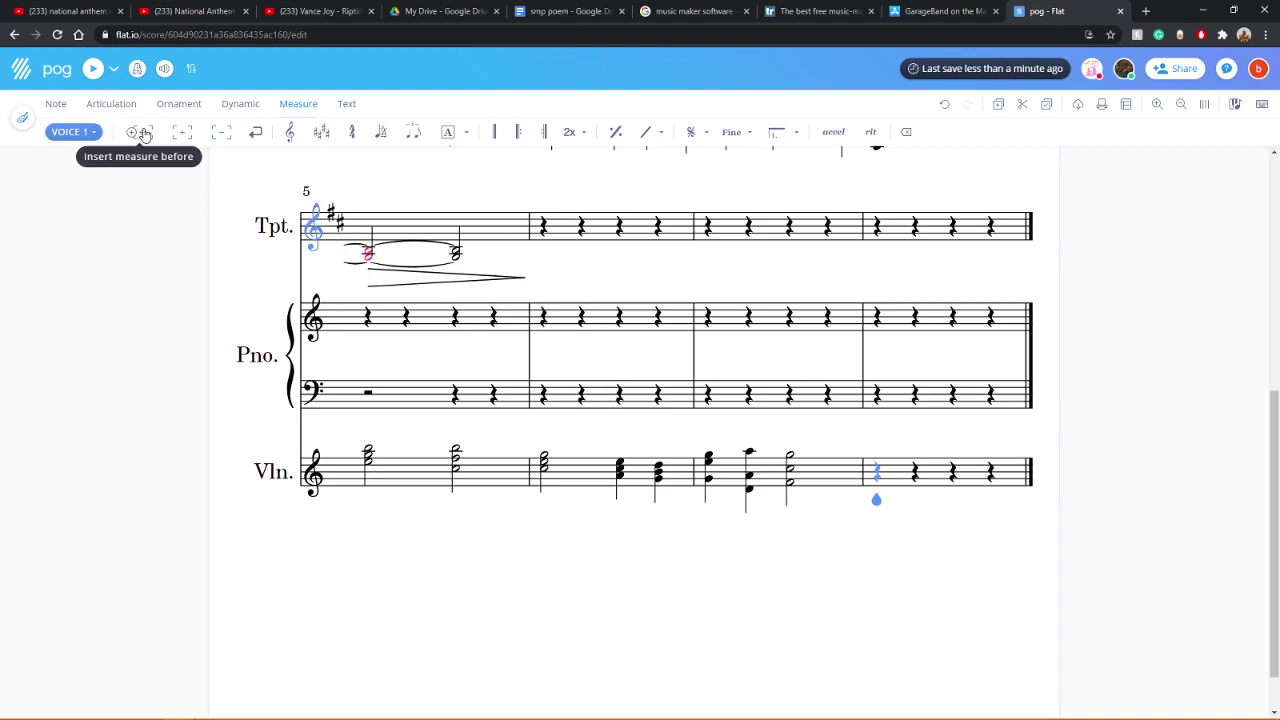
pyautogui.click(55, 103)
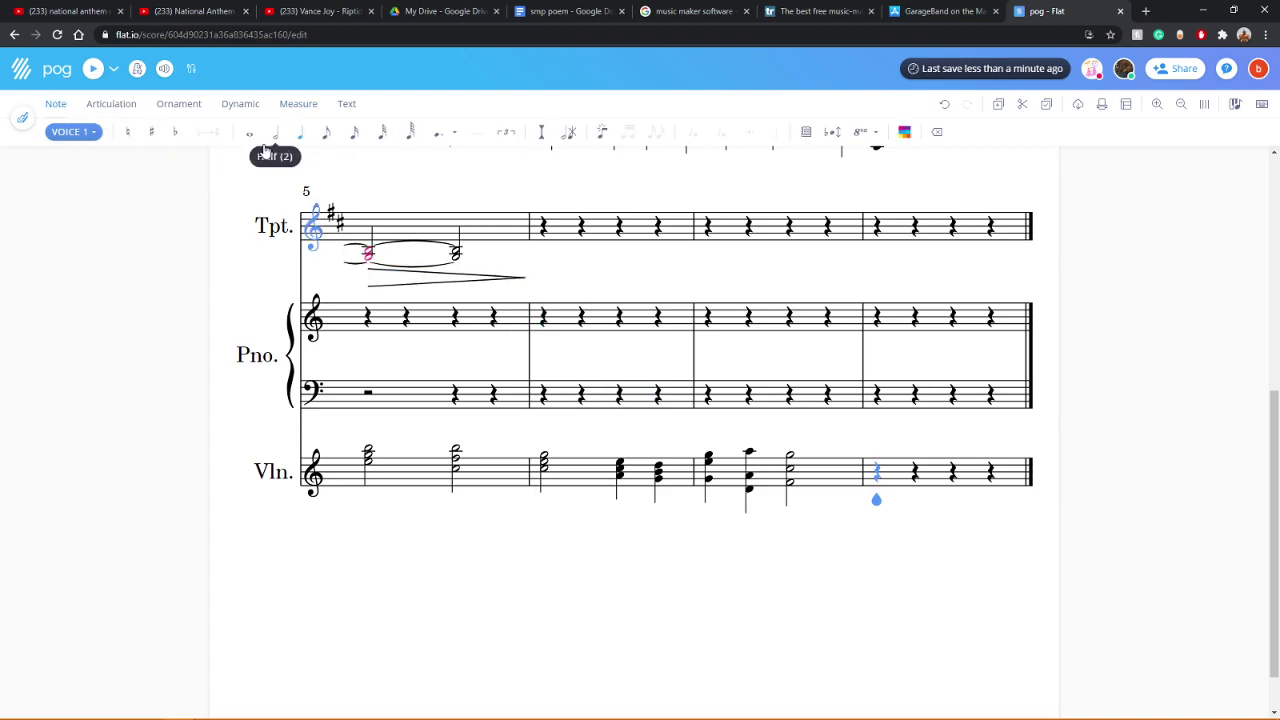
# Step: Enter the first four violin eighth notes of measure 8, stacking chord notes on the first three
pyautogui.click(328, 140)
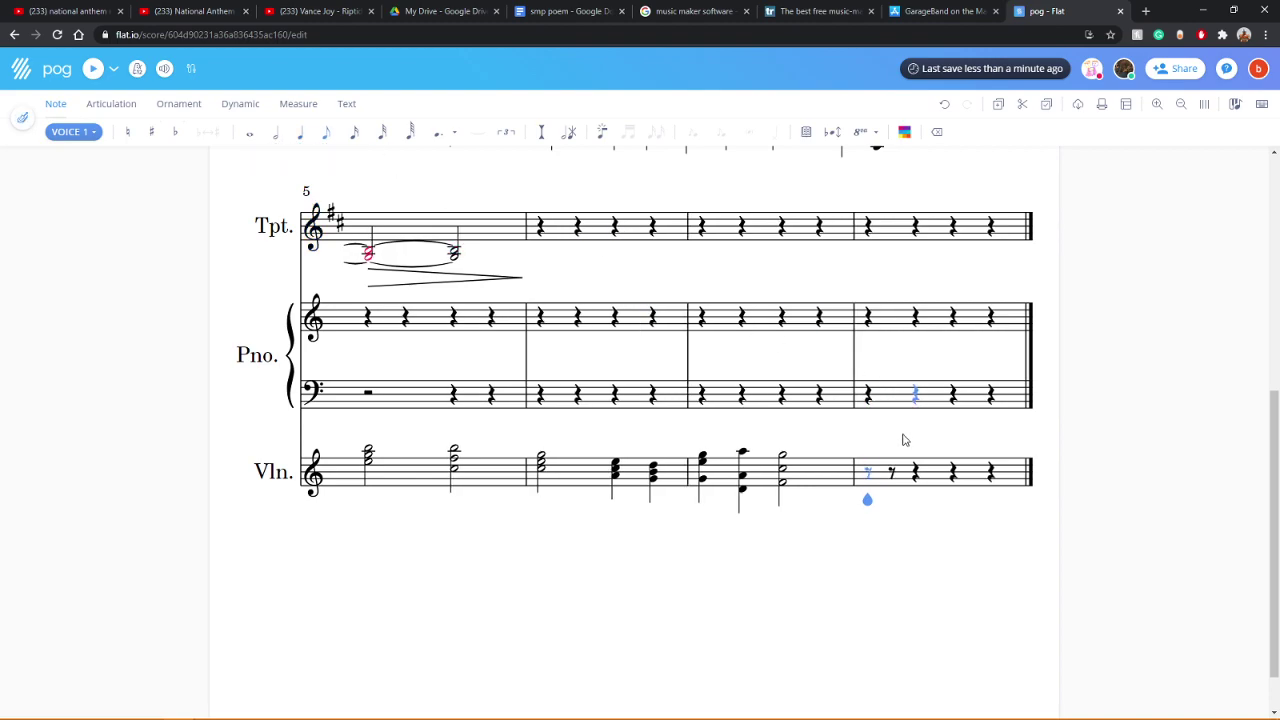
pyautogui.click(868, 486)
pyautogui.click(862, 466)
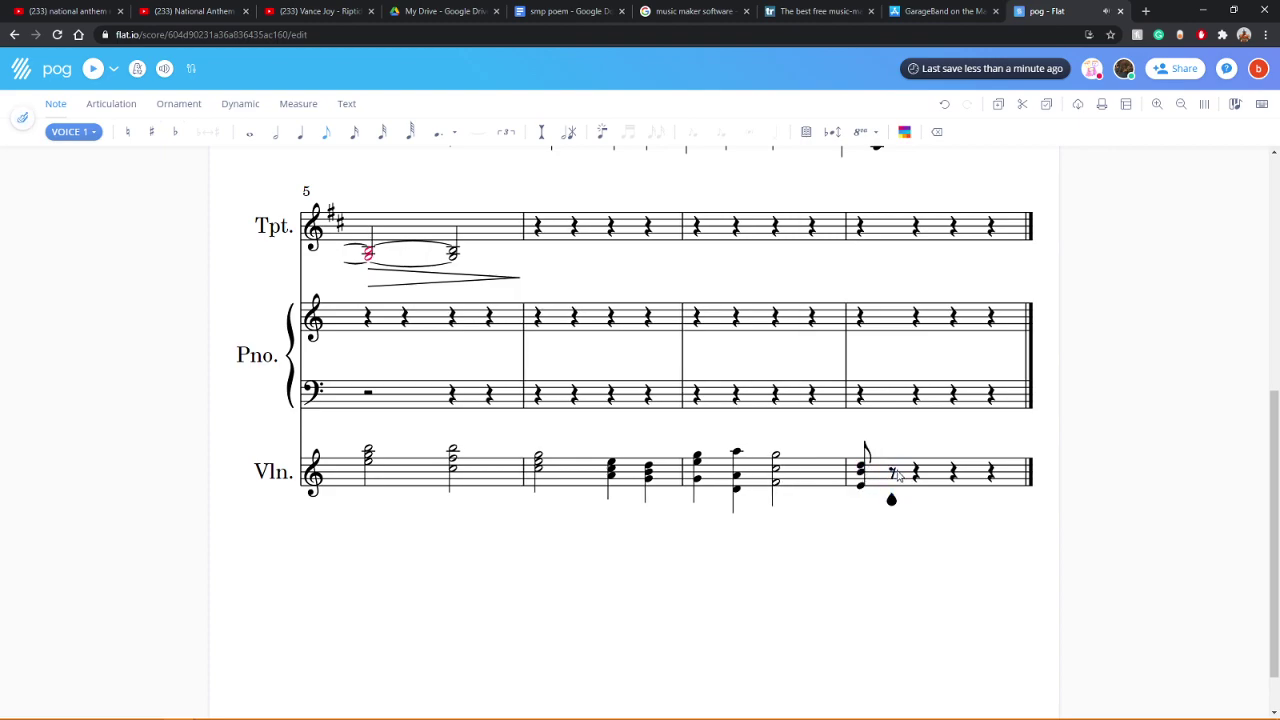
pyautogui.click(891, 476)
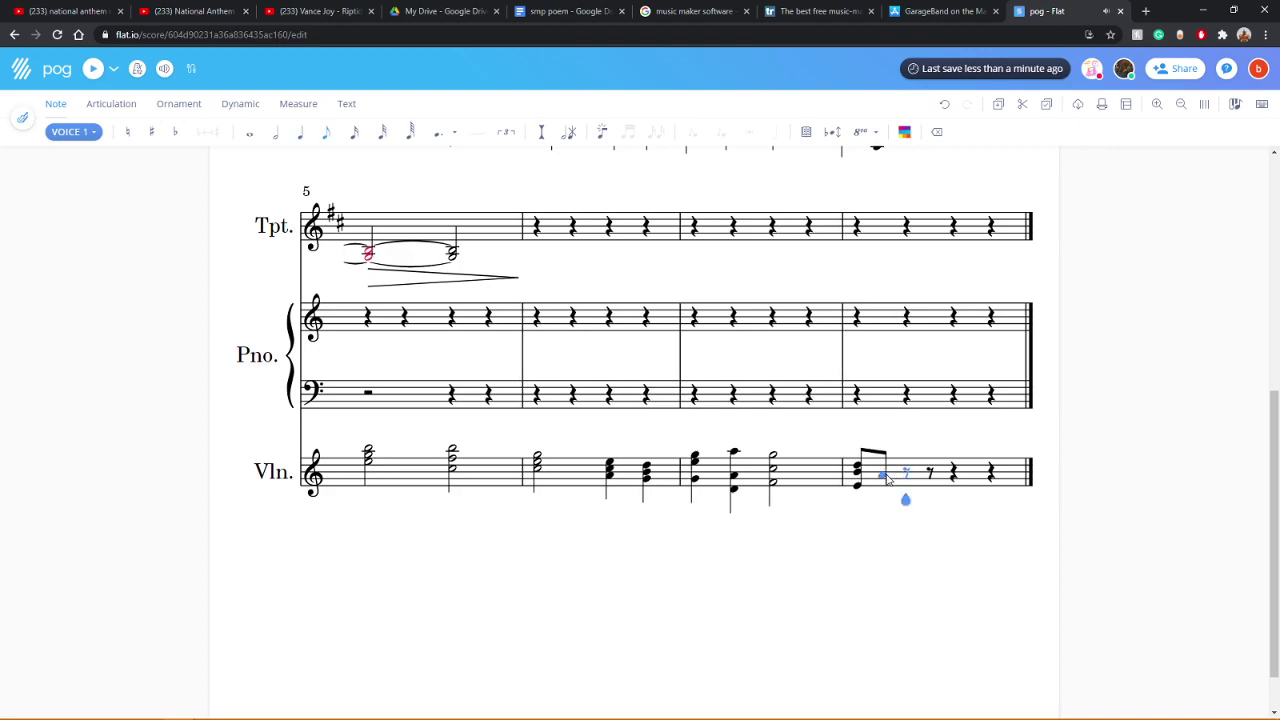
pyautogui.click(886, 474)
pyautogui.click(882, 473)
pyautogui.click(907, 469)
pyautogui.click(904, 482)
pyautogui.click(930, 479)
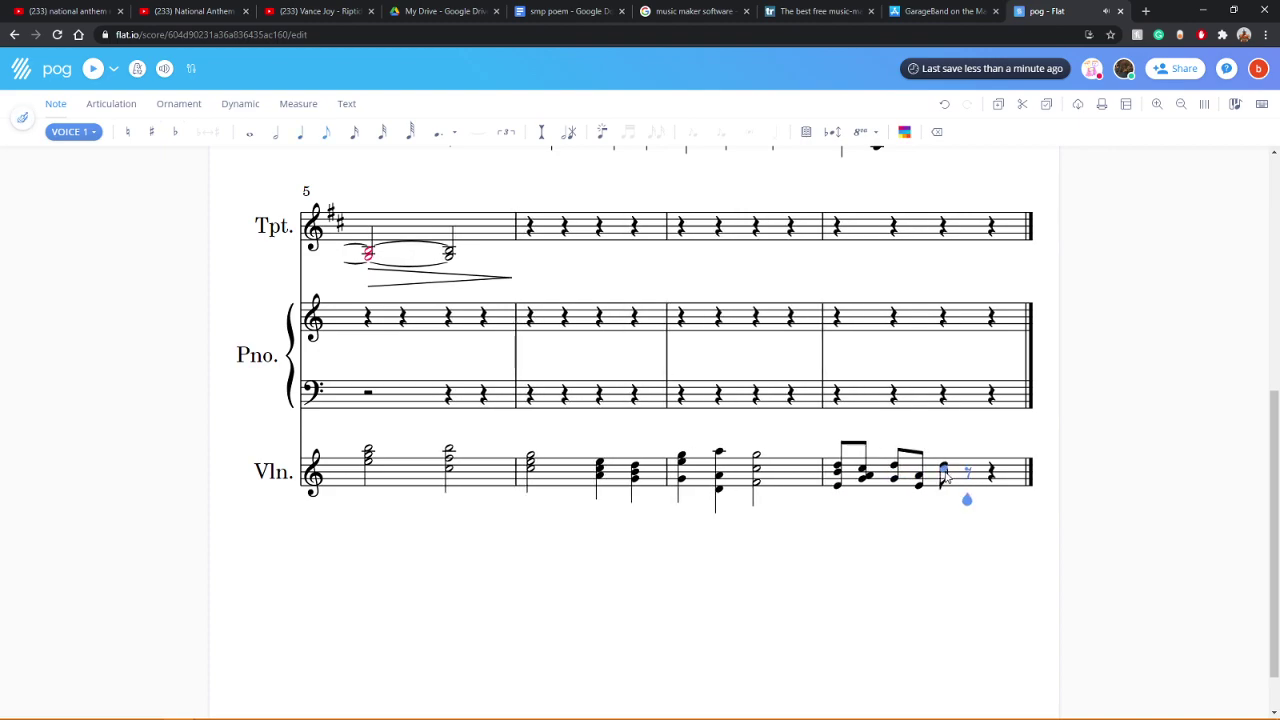
# Step: Fill the remaining violin eighths of measure 8, adding a top note to the final chord
pyautogui.click(944, 477)
pyautogui.click(967, 475)
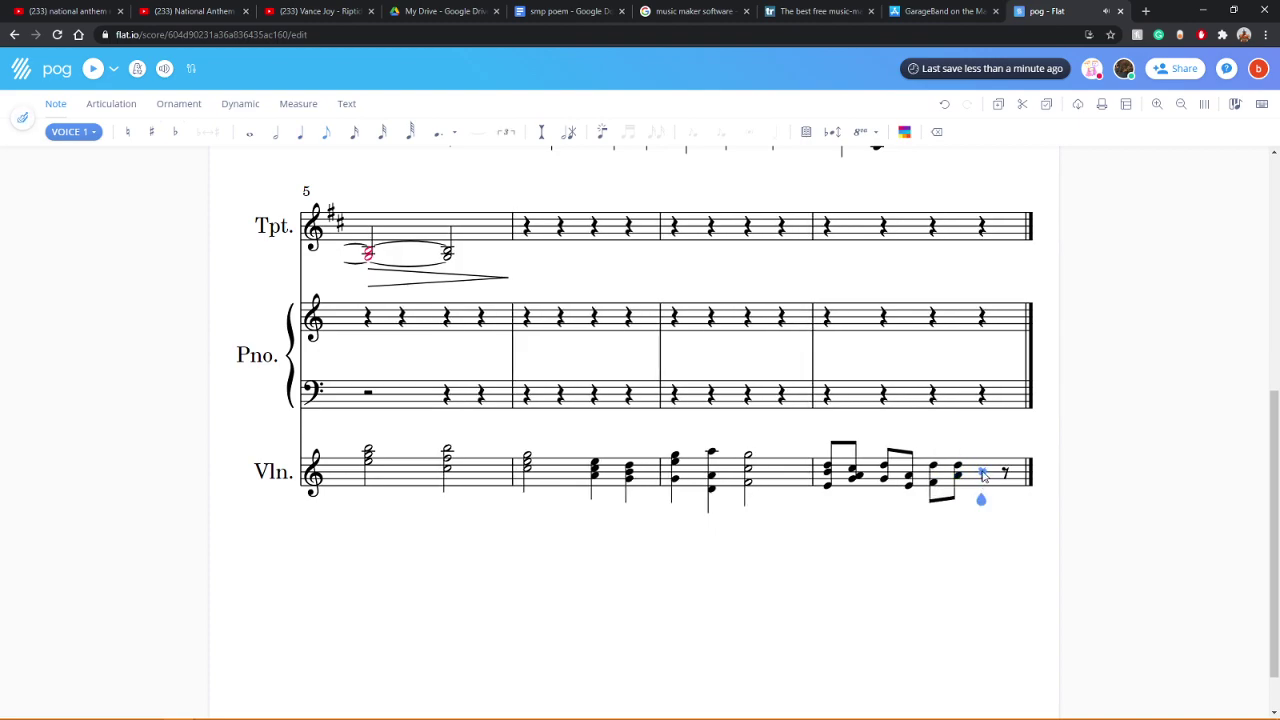
pyautogui.click(982, 470)
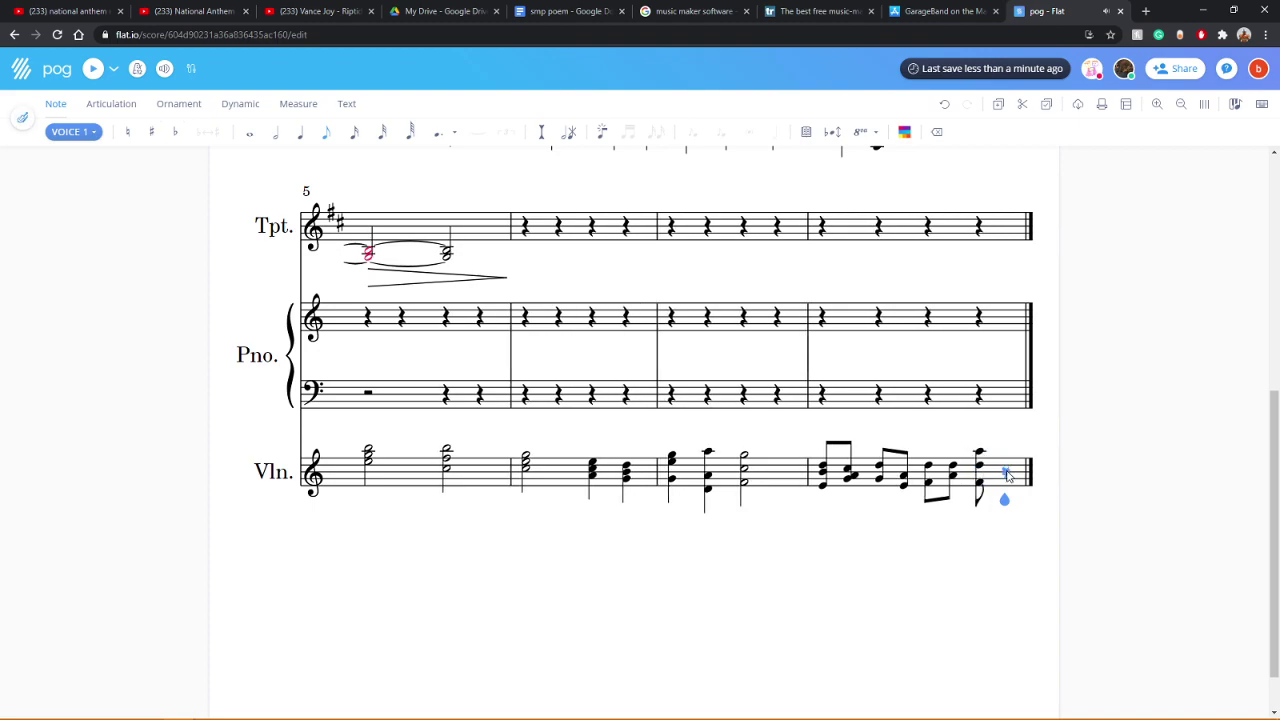
pyautogui.click(1006, 474)
pyautogui.scroll(1, 1006, 449)
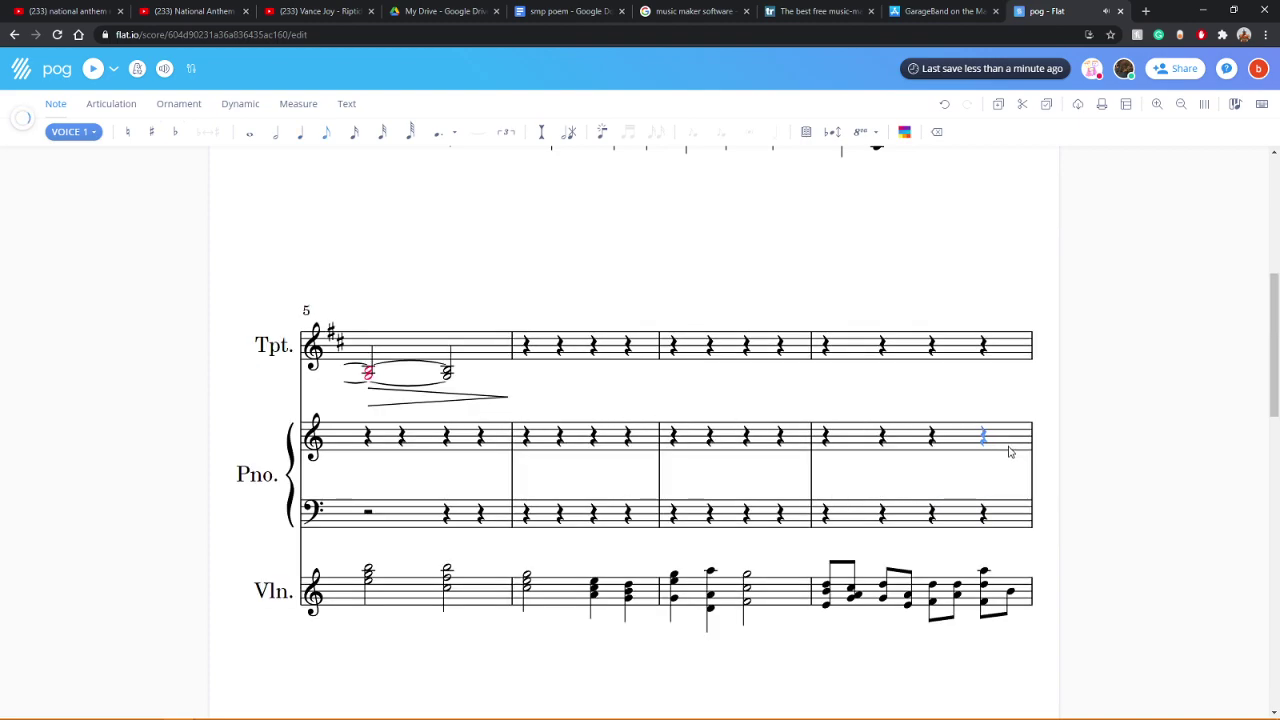
pyautogui.click(1013, 568)
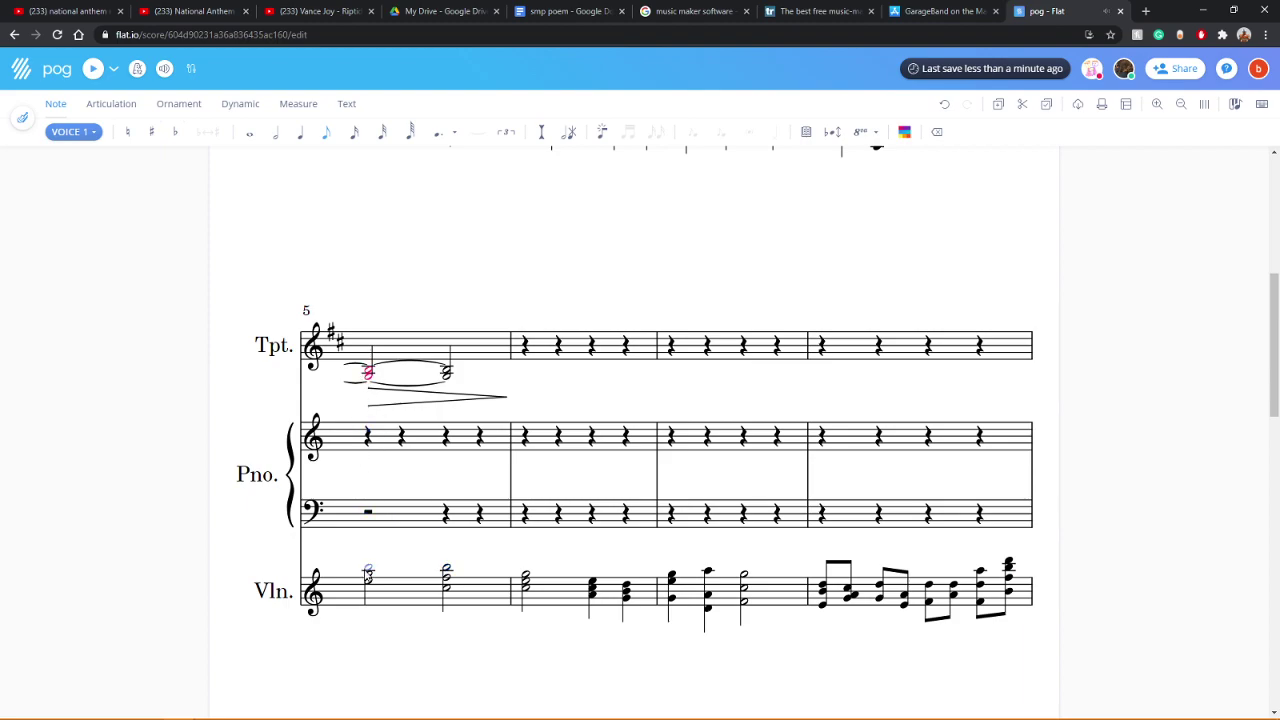
pyautogui.scroll(6, 370, 565)
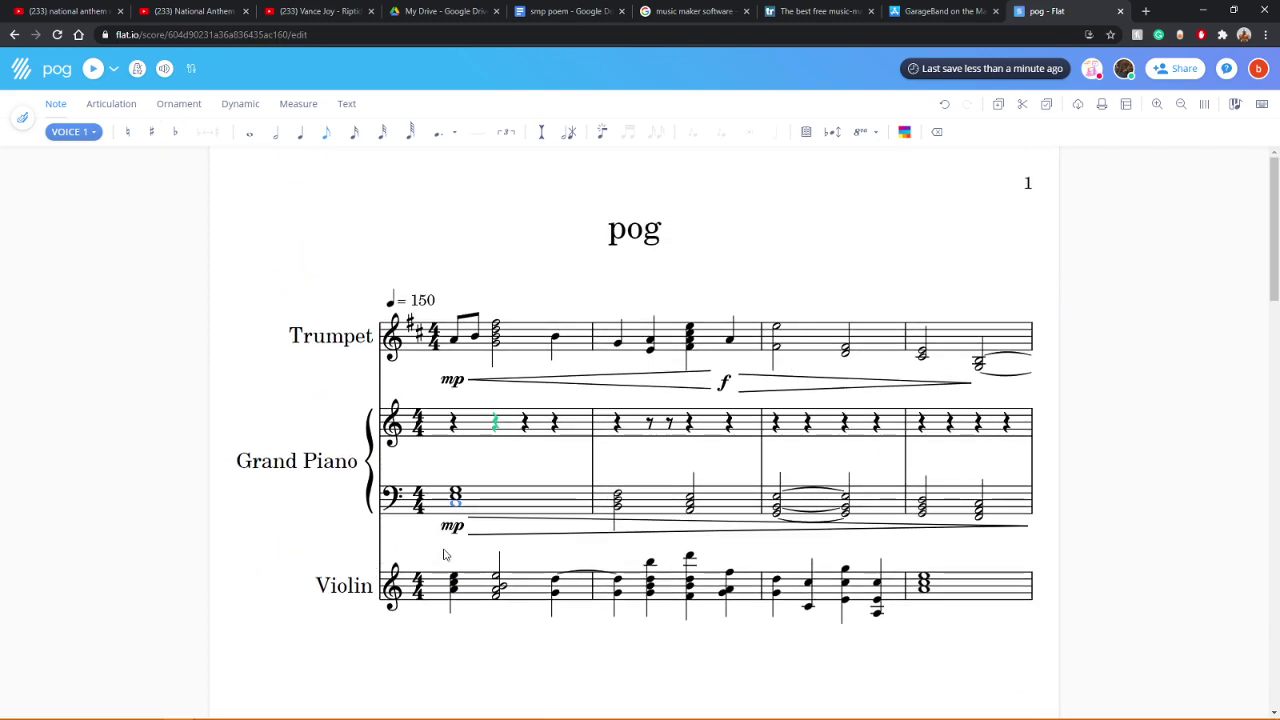
pyautogui.click(449, 600)
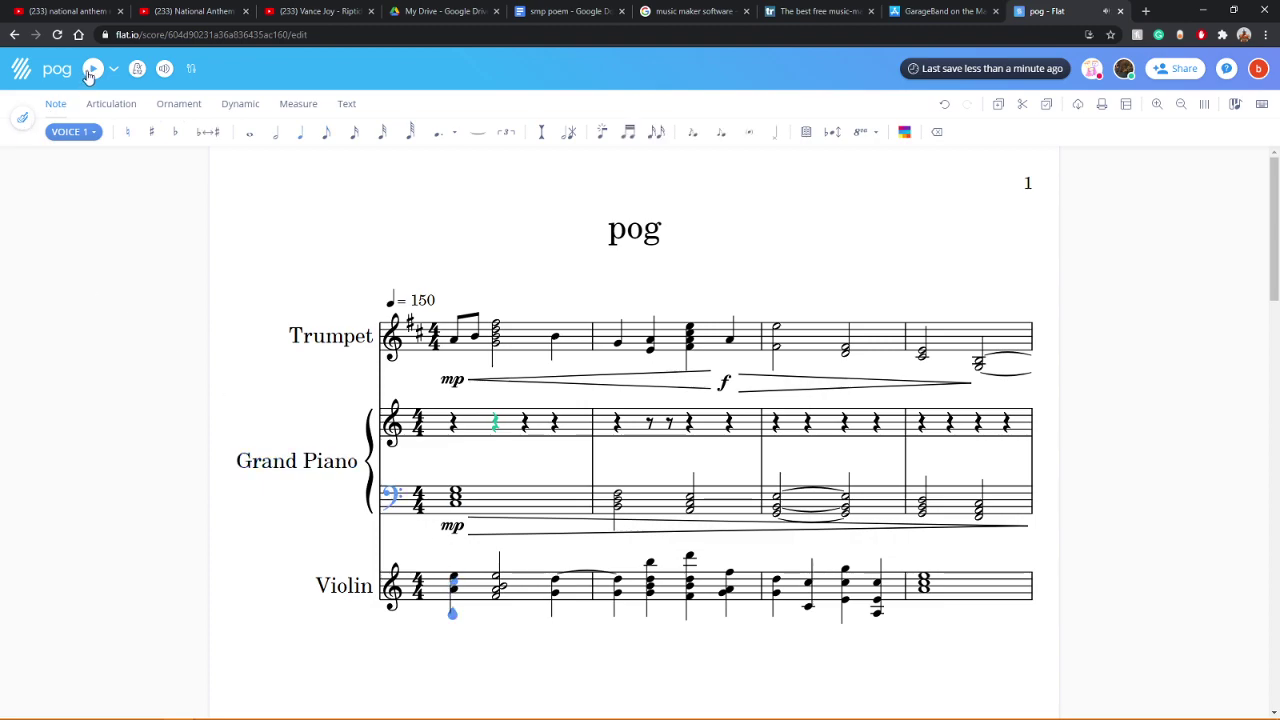
pyautogui.click(164, 68)
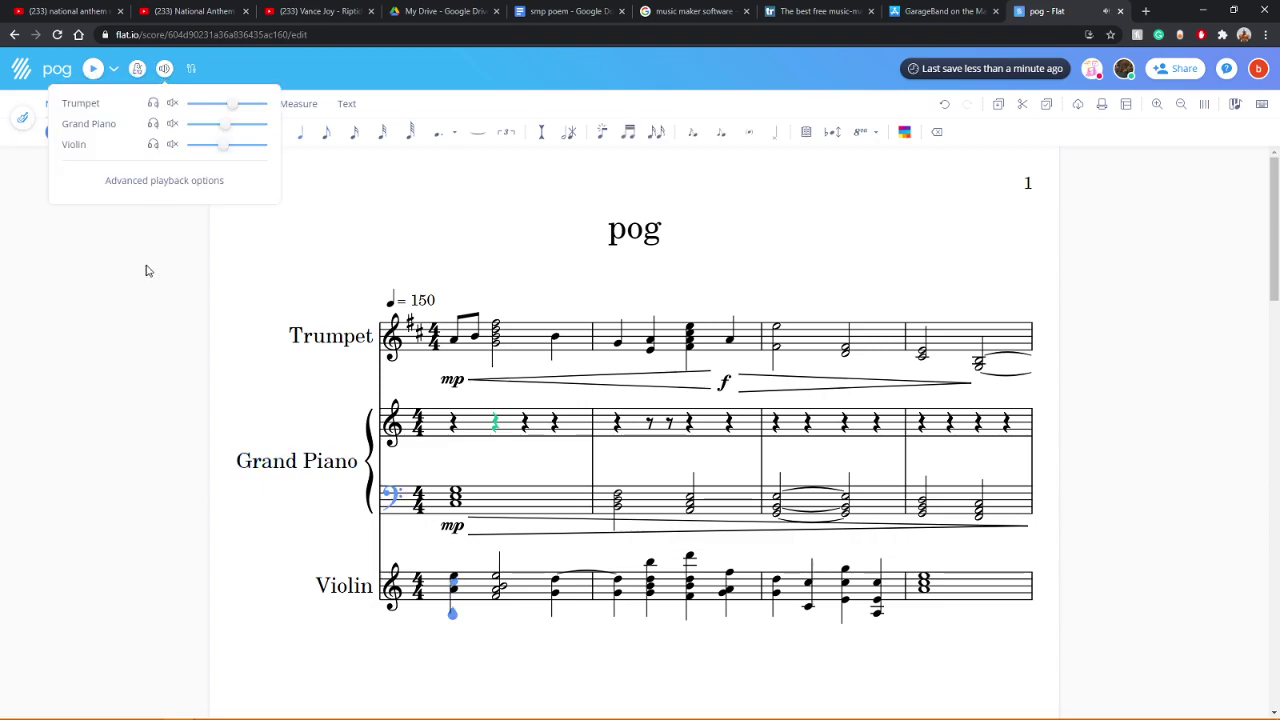
pyautogui.click(128, 208)
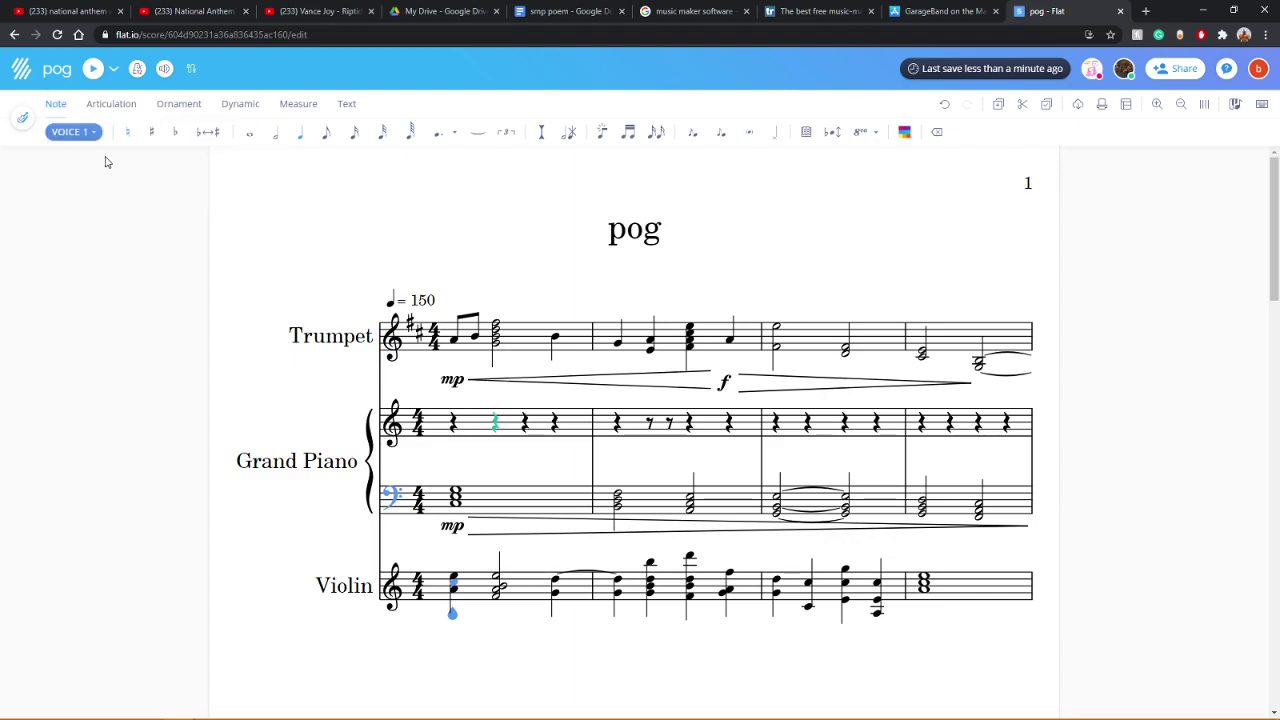
pyautogui.click(92, 68)
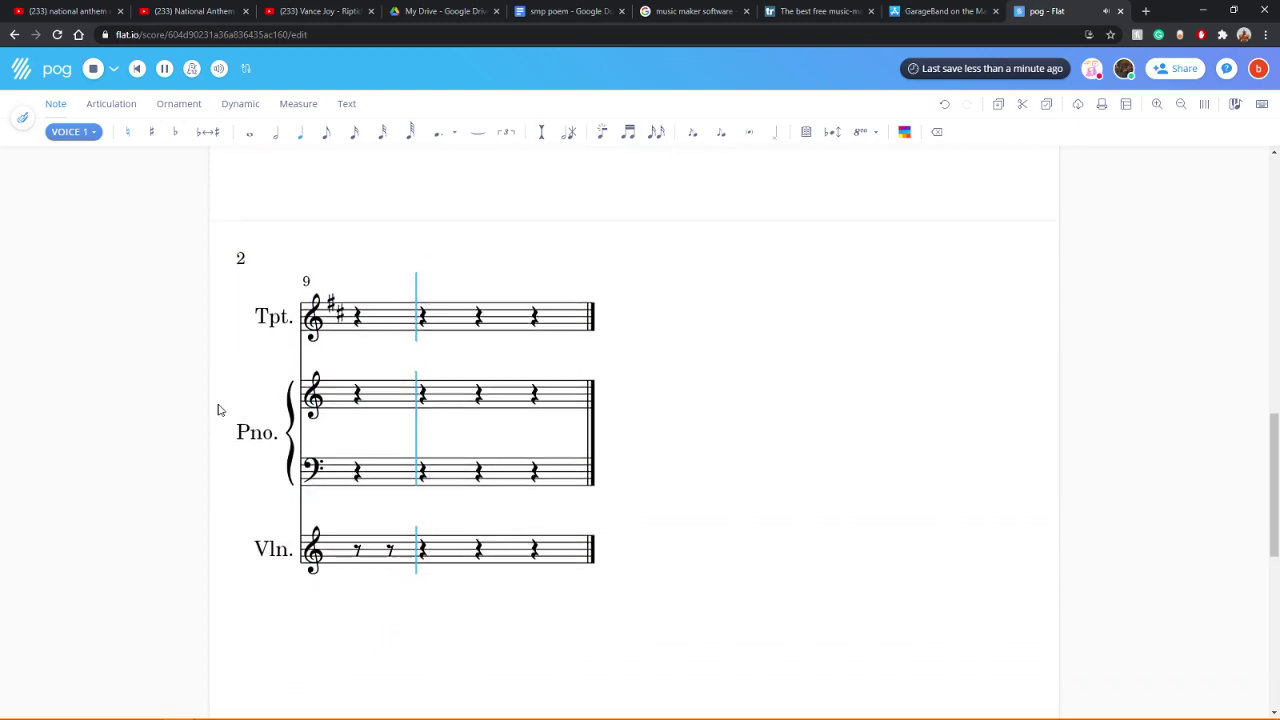
pyautogui.scroll(5, 929, 457)
pyautogui.click(824, 451)
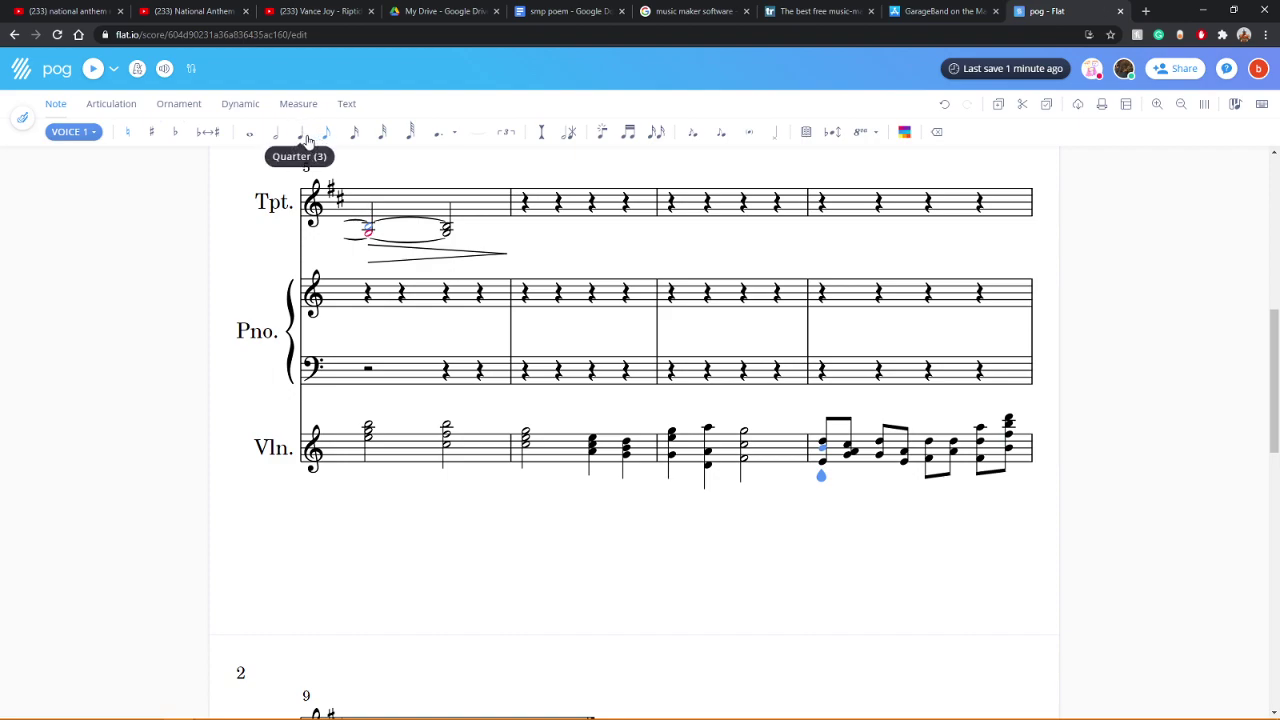
# Step: Change the violin's measure 8 eighths to quarter-note chords and play back from measure 5
pyautogui.click(302, 141)
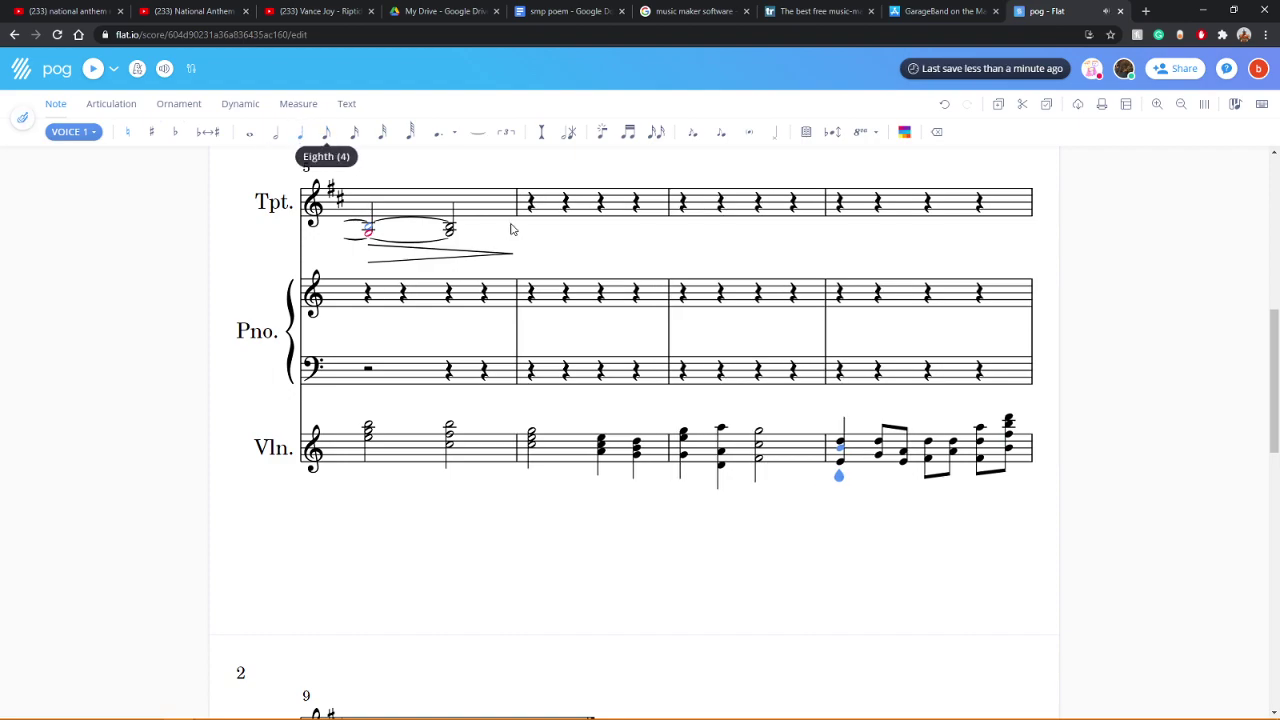
pyautogui.click(880, 444)
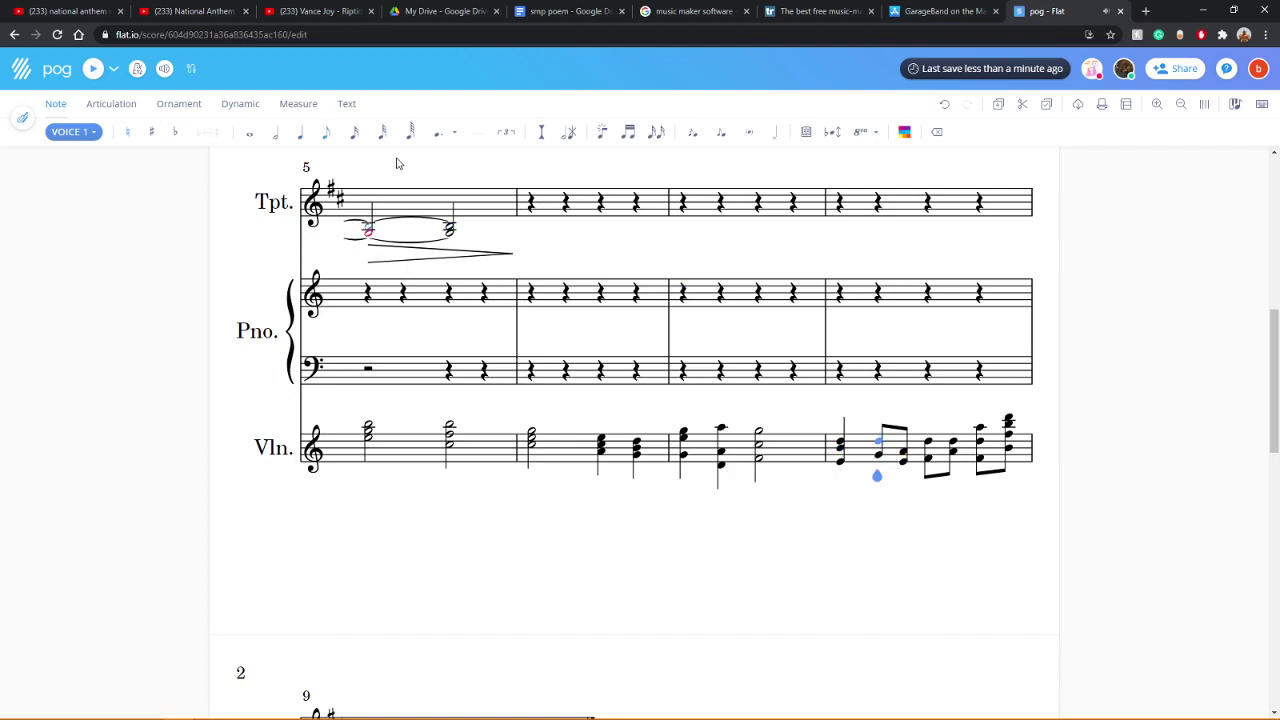
pyautogui.click(300, 134)
pyautogui.click(929, 456)
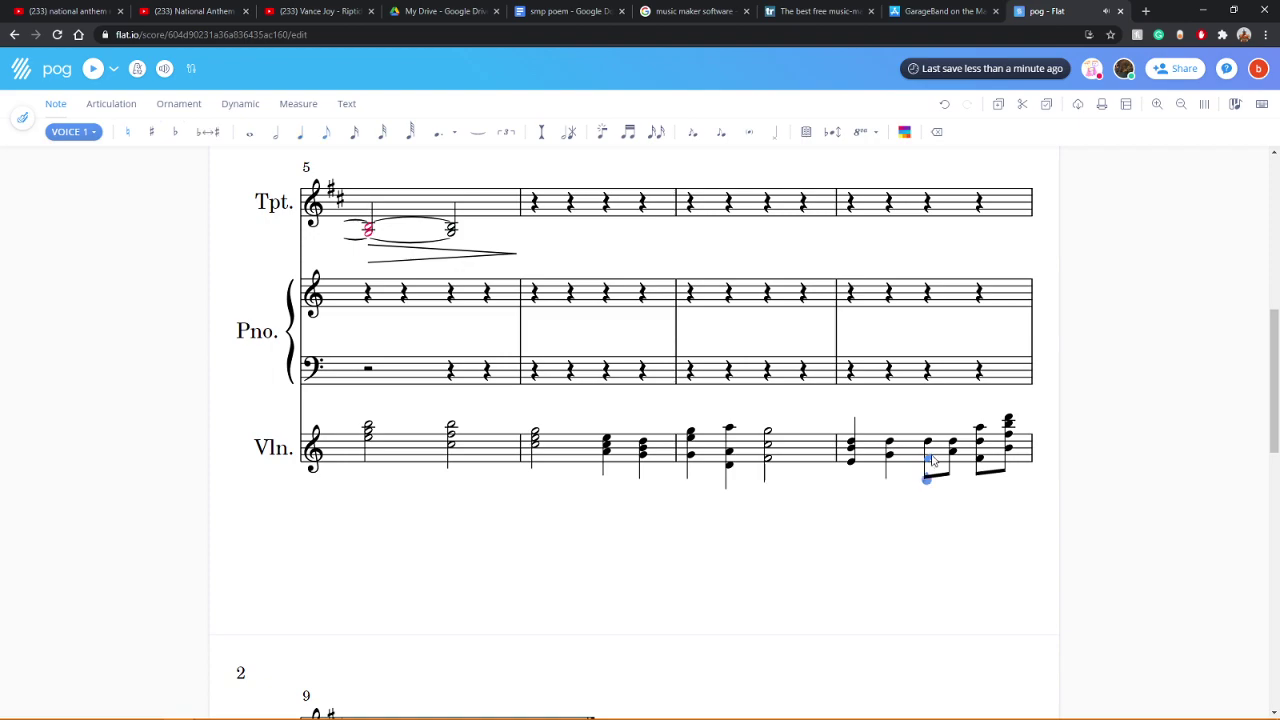
pyautogui.click(303, 137)
pyautogui.click(978, 442)
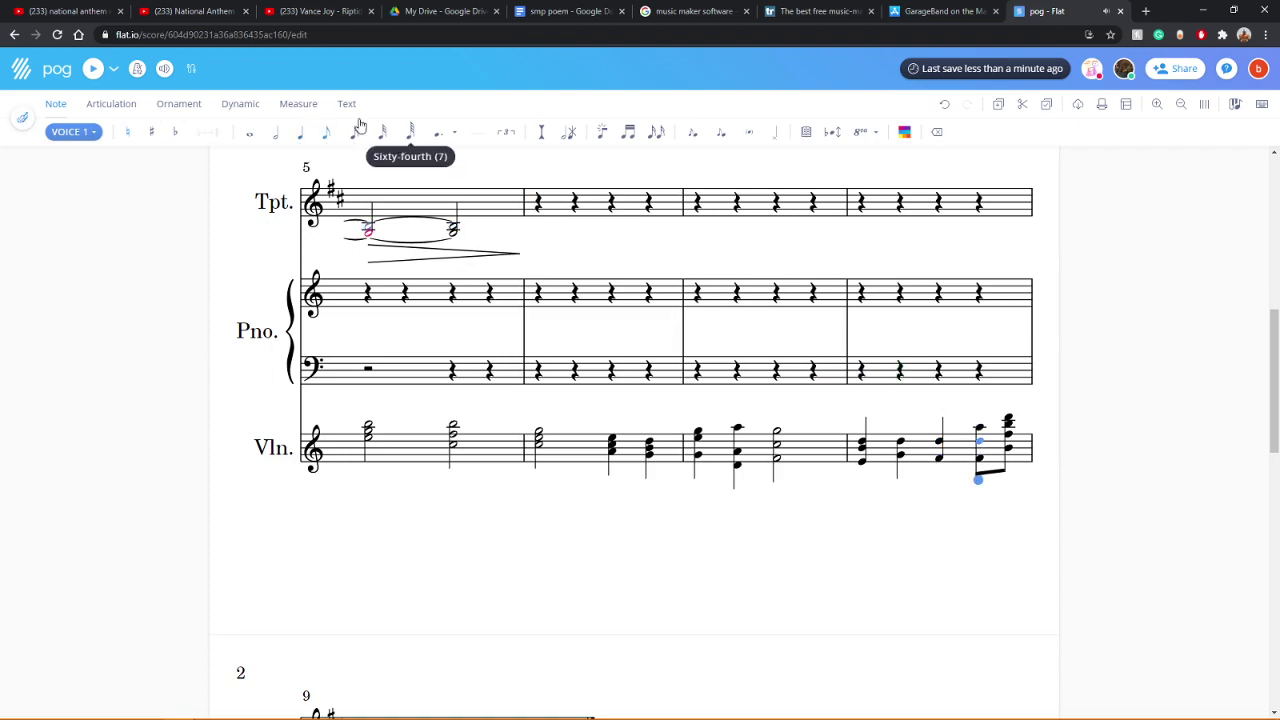
pyautogui.click(297, 139)
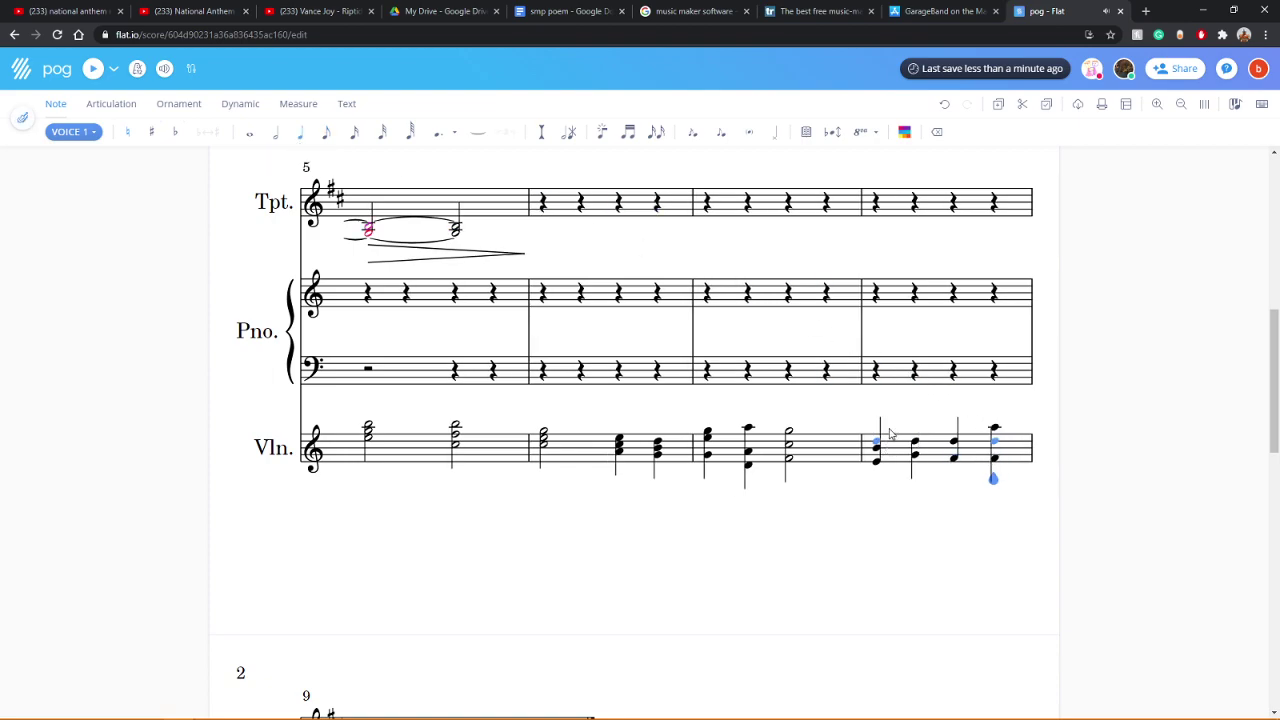
pyautogui.click(378, 440)
pyautogui.click(91, 68)
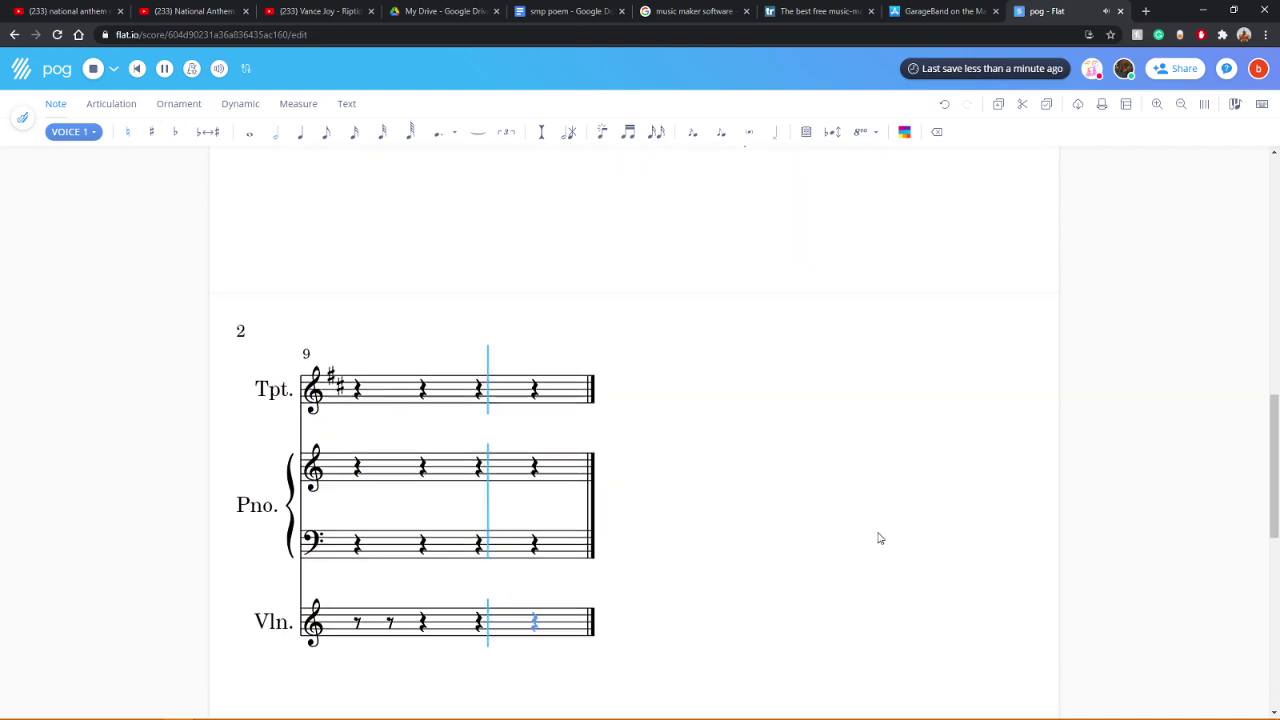
# Step: Make the final violin chord of measure 8 a whole note, play it back, and open a new tab
pyautogui.scroll(4, 874, 538)
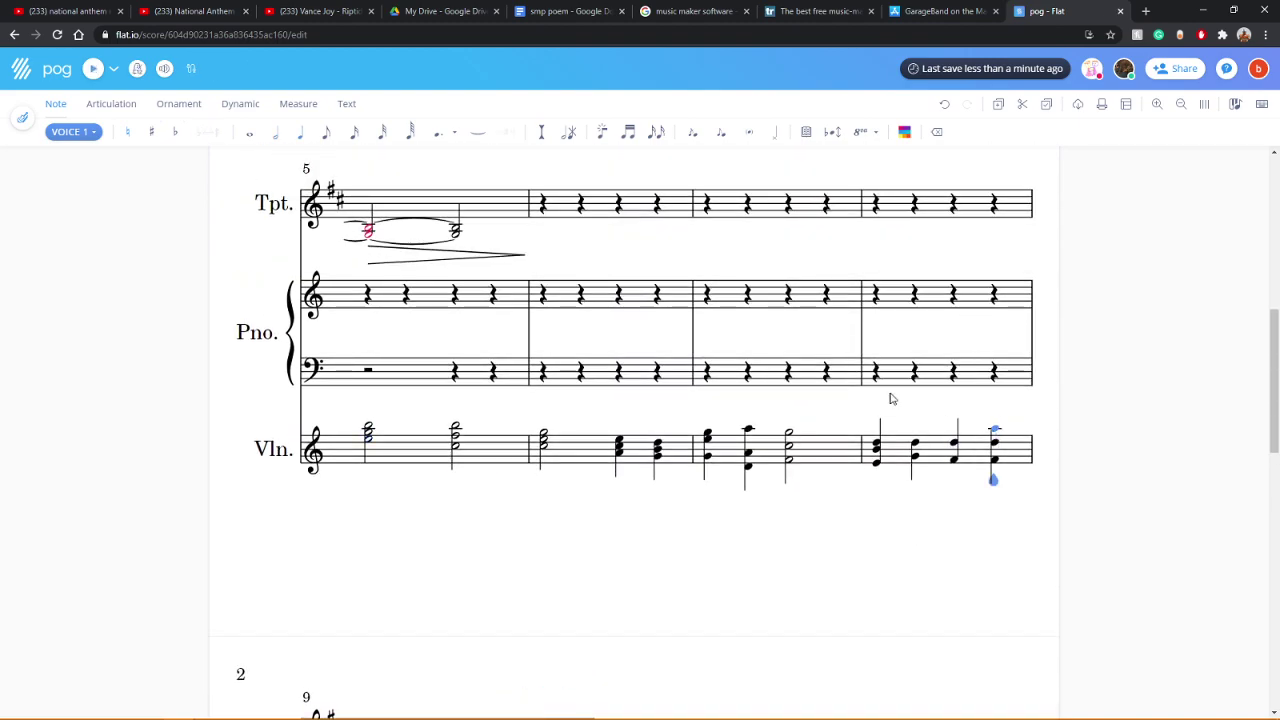
pyautogui.click(247, 135)
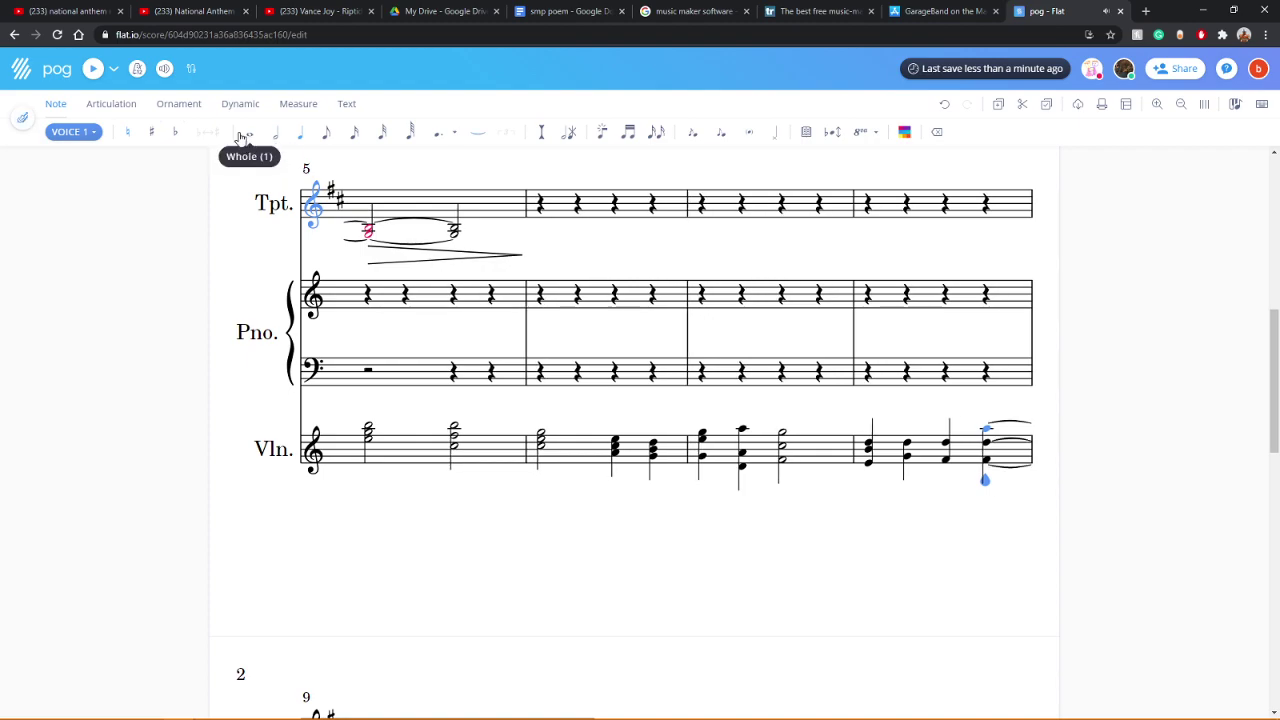
pyautogui.click(93, 68)
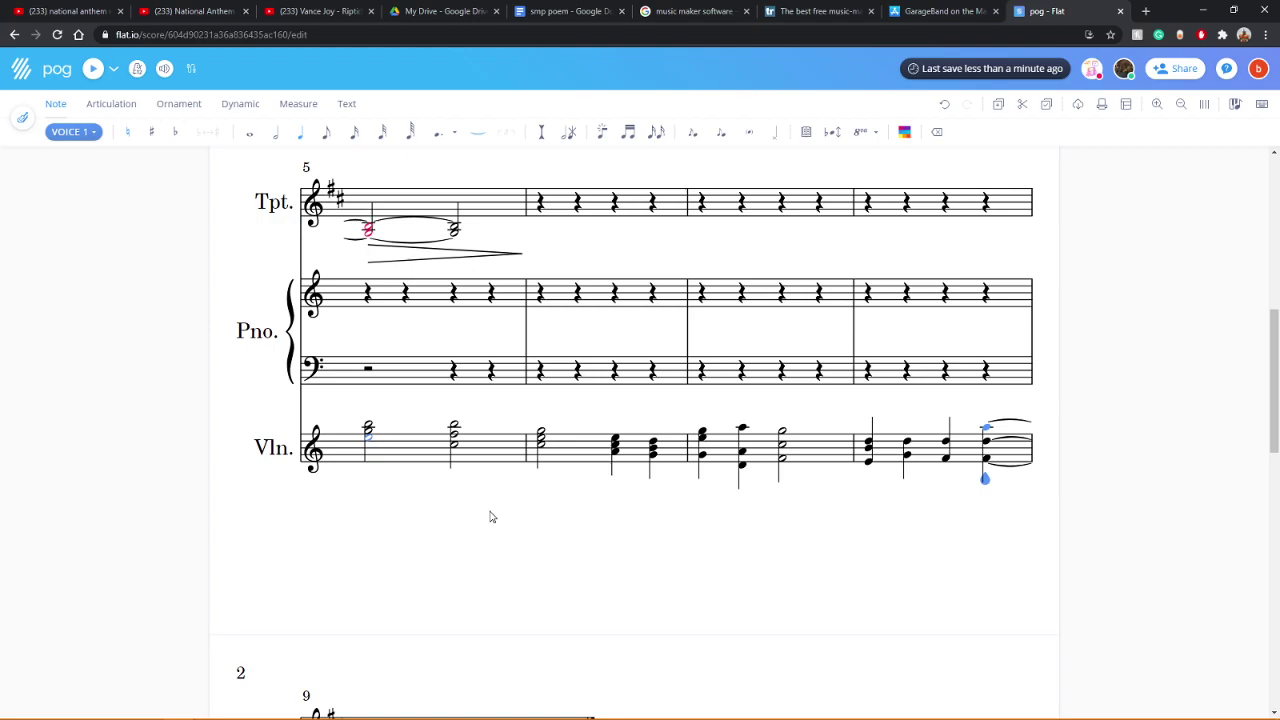
pyautogui.click(1145, 11)
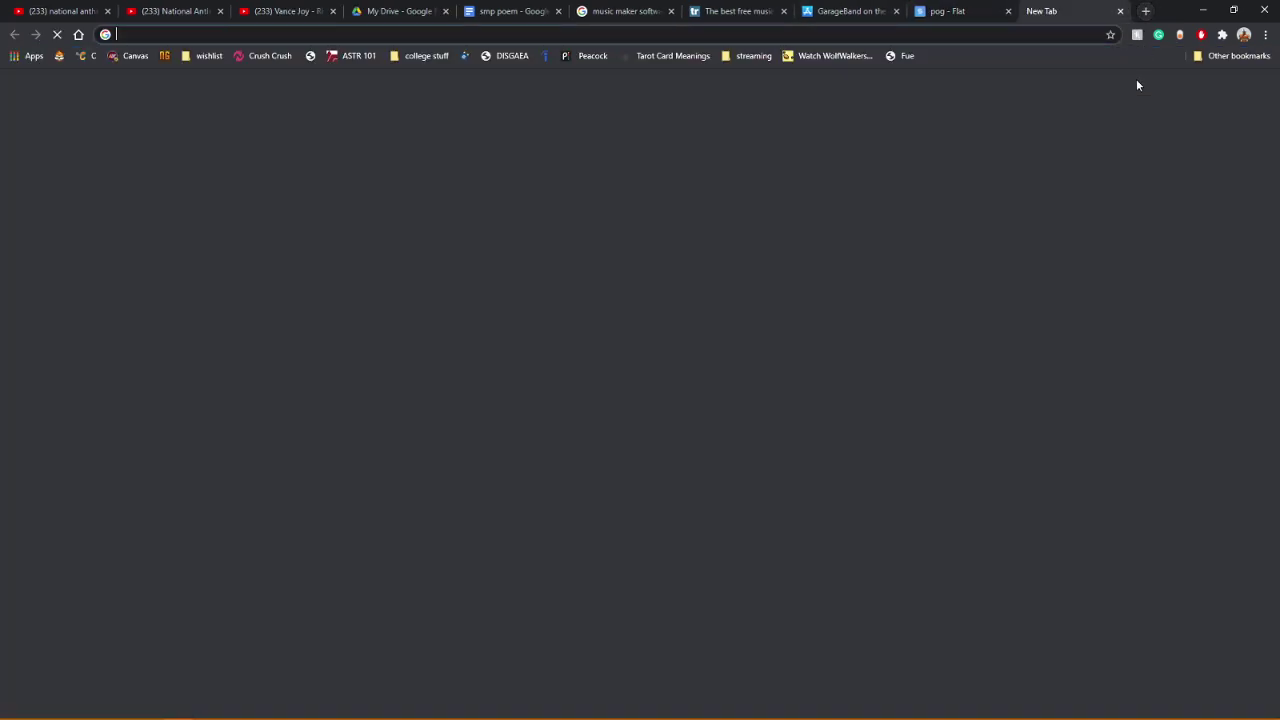
# Step: Search Google for the 'daylight saving 2021' suggestion
pyautogui.write('daylight')
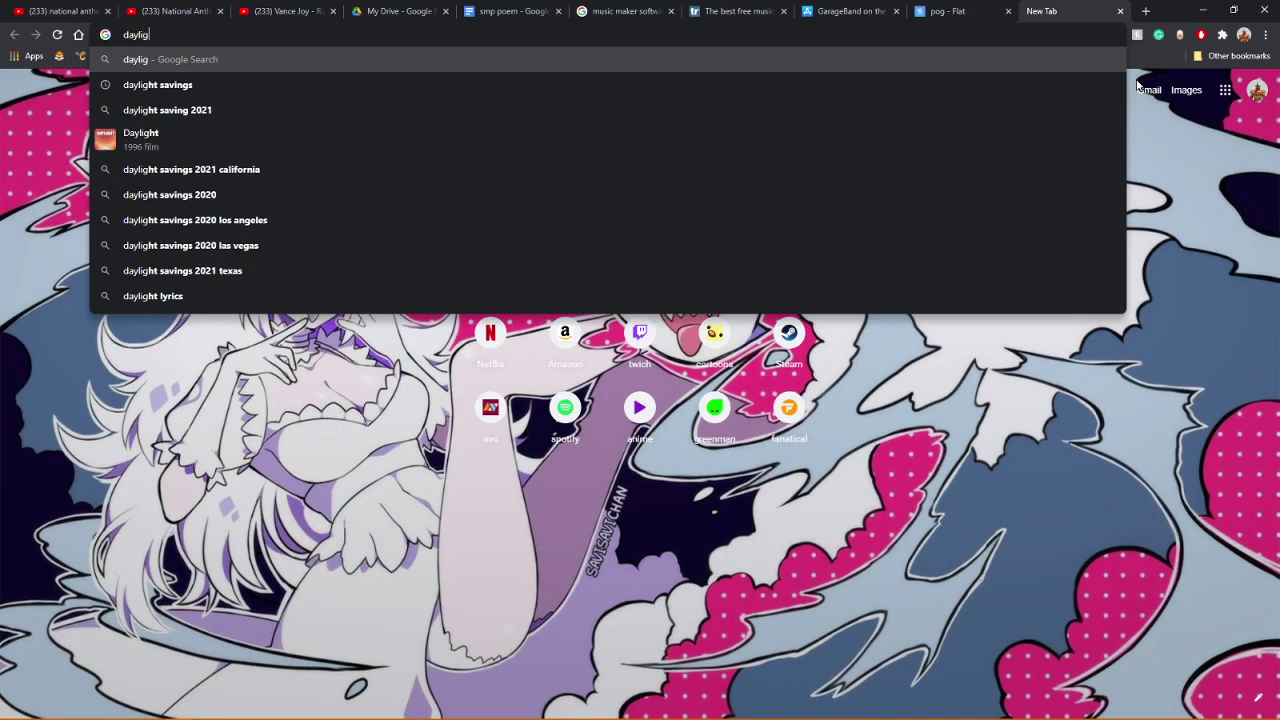
pyautogui.press('Down')
pyautogui.press('Down')
pyautogui.write('\\')
pyautogui.press('Return')
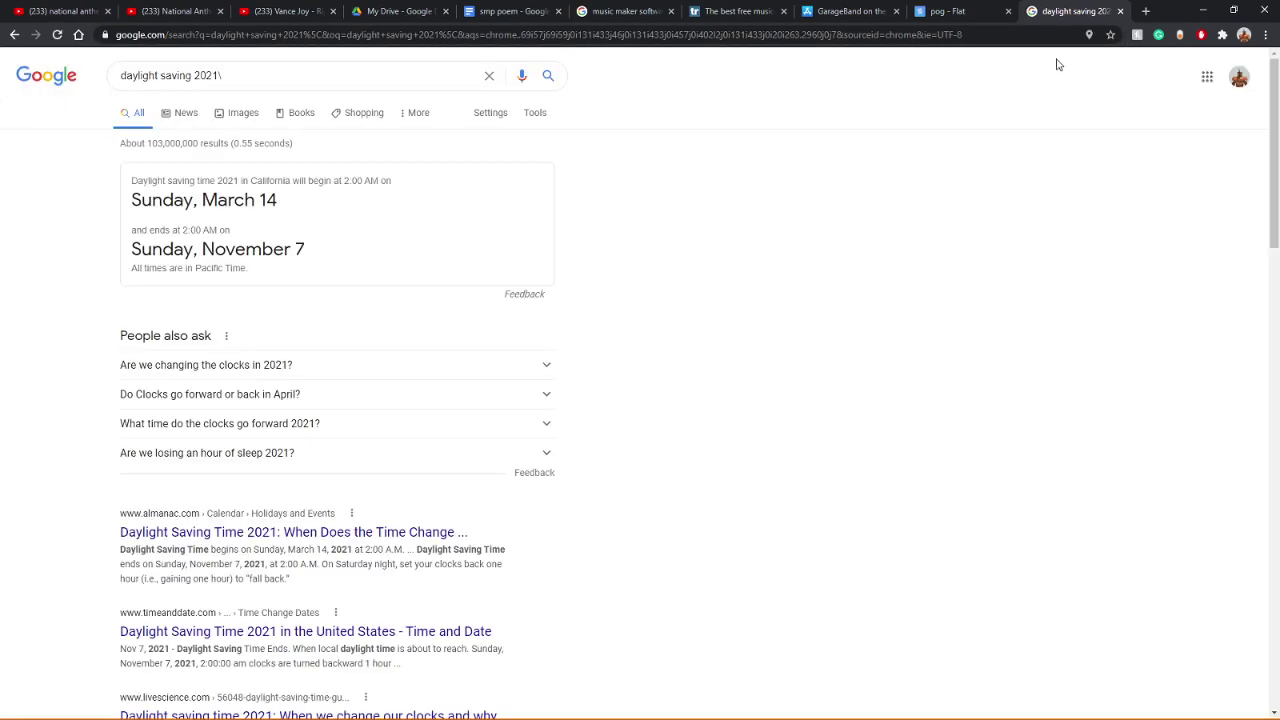
pyautogui.moveTo(1068, 717)
# Step: Refine the search to 'daylight saving gaining an hour', then return to the pog score tab
pyautogui.click(271, 79)
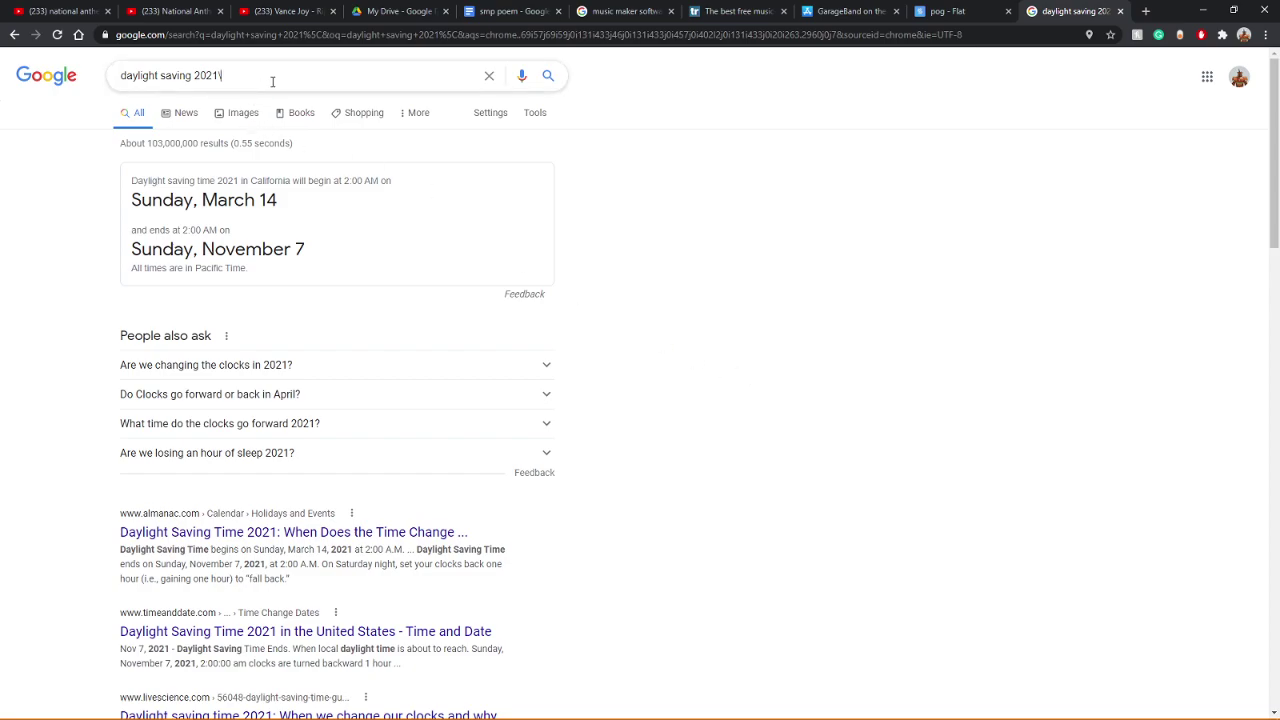
pyautogui.press('BackSpace')
pyautogui.press('BackSpace')
pyautogui.press('BackSpace')
pyautogui.press('BackSpace')
pyautogui.press('BackSpace')
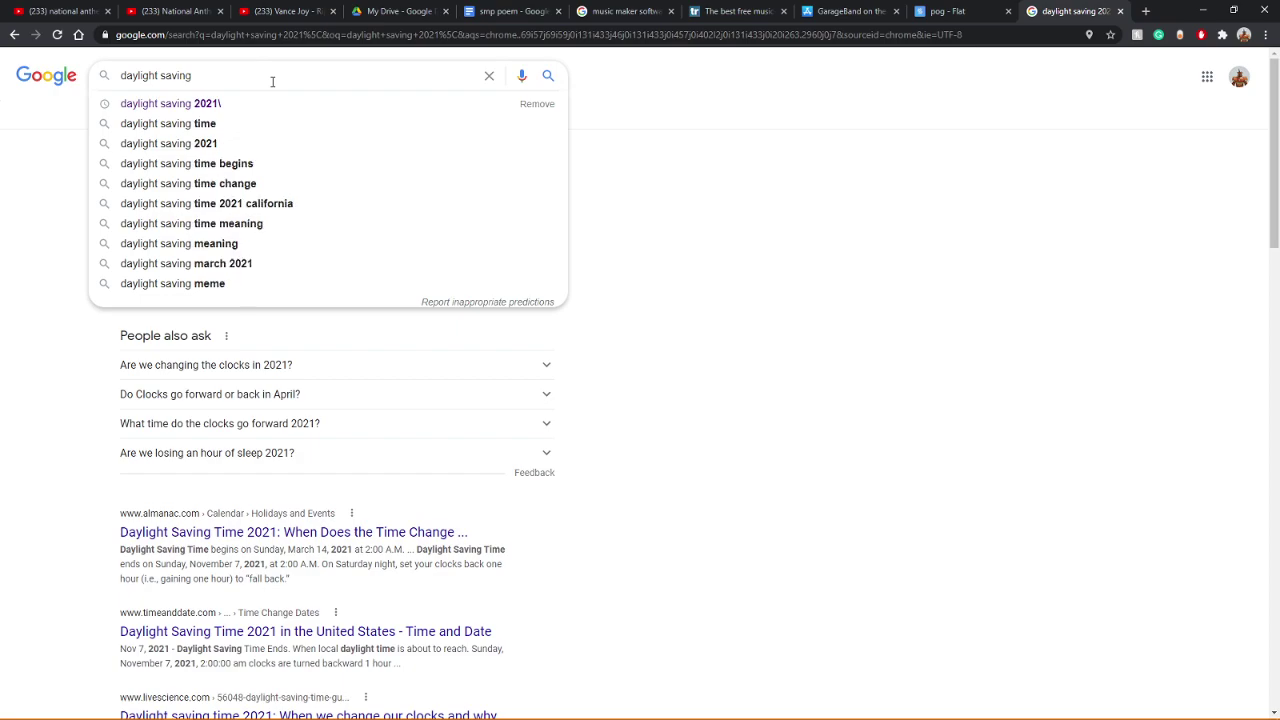
pyautogui.write('ga')
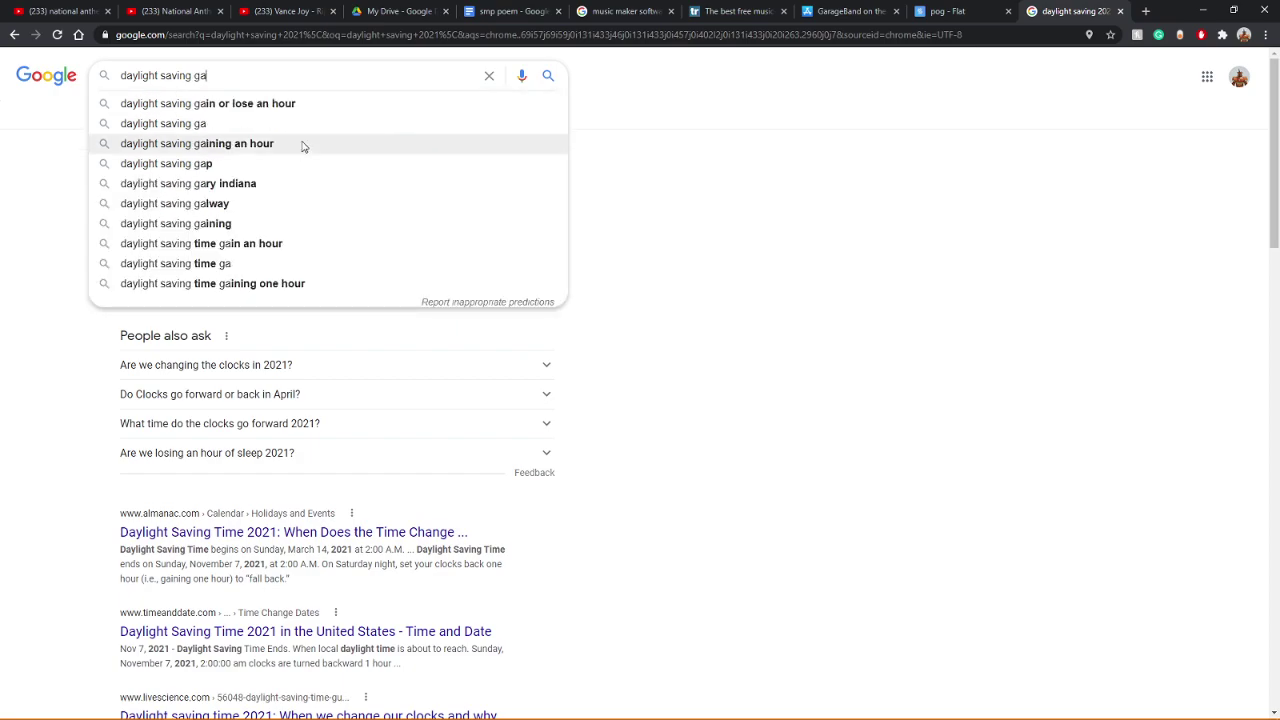
pyautogui.click(303, 146)
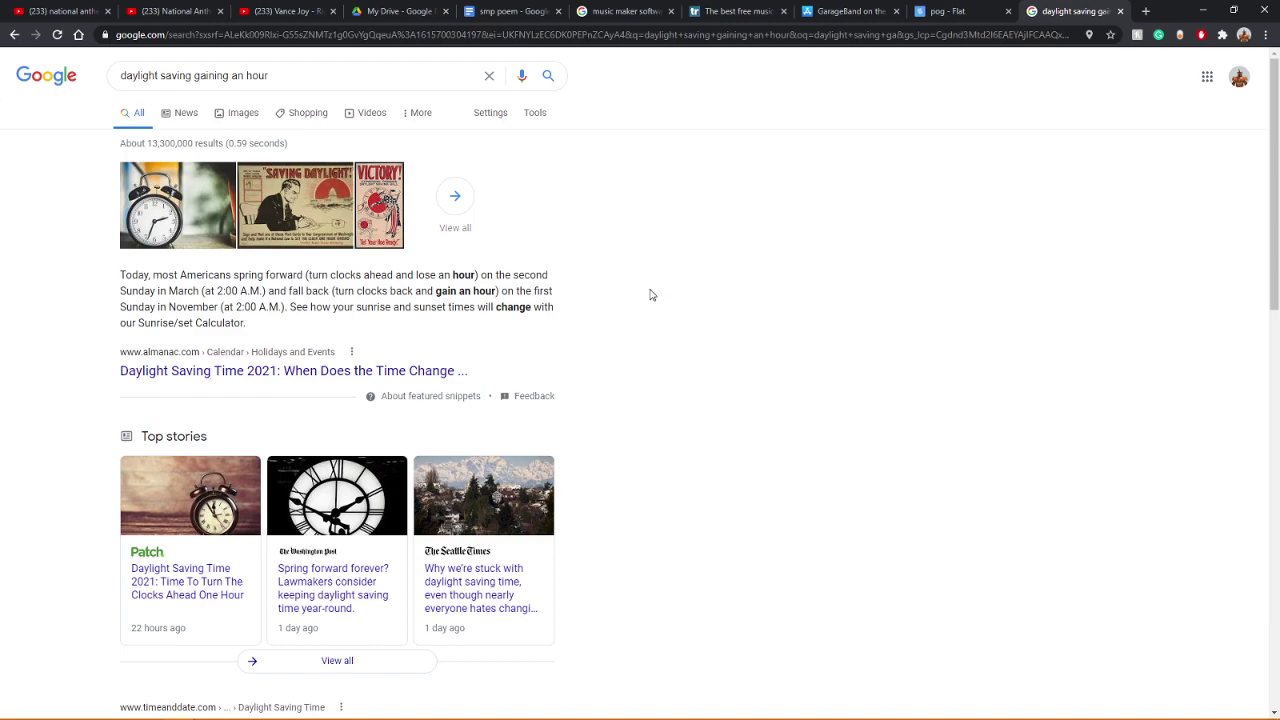
pyautogui.click(942, 11)
# Step: Close the daylight saving search tab and the three leftover music-software tabs
pyautogui.middleClick(1040, 8)
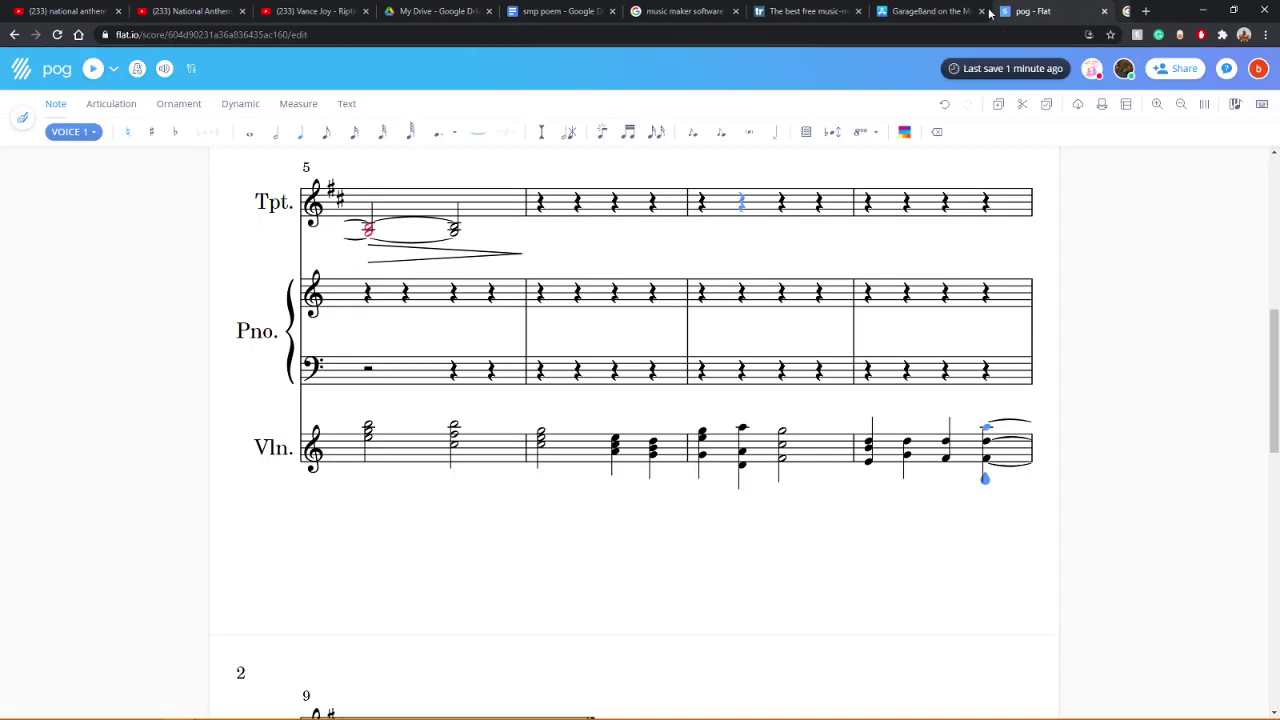
pyautogui.middleClick(913, 8)
pyautogui.middleClick(800, 9)
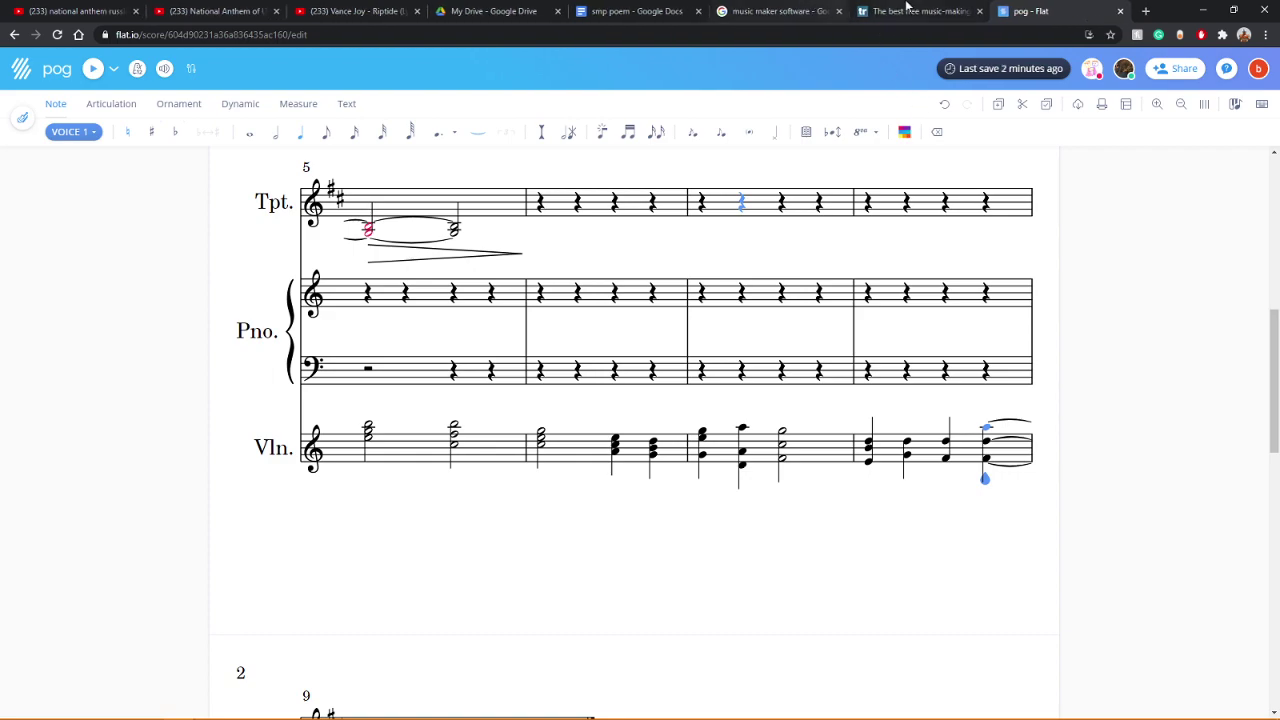
pyautogui.middleClick(678, 8)
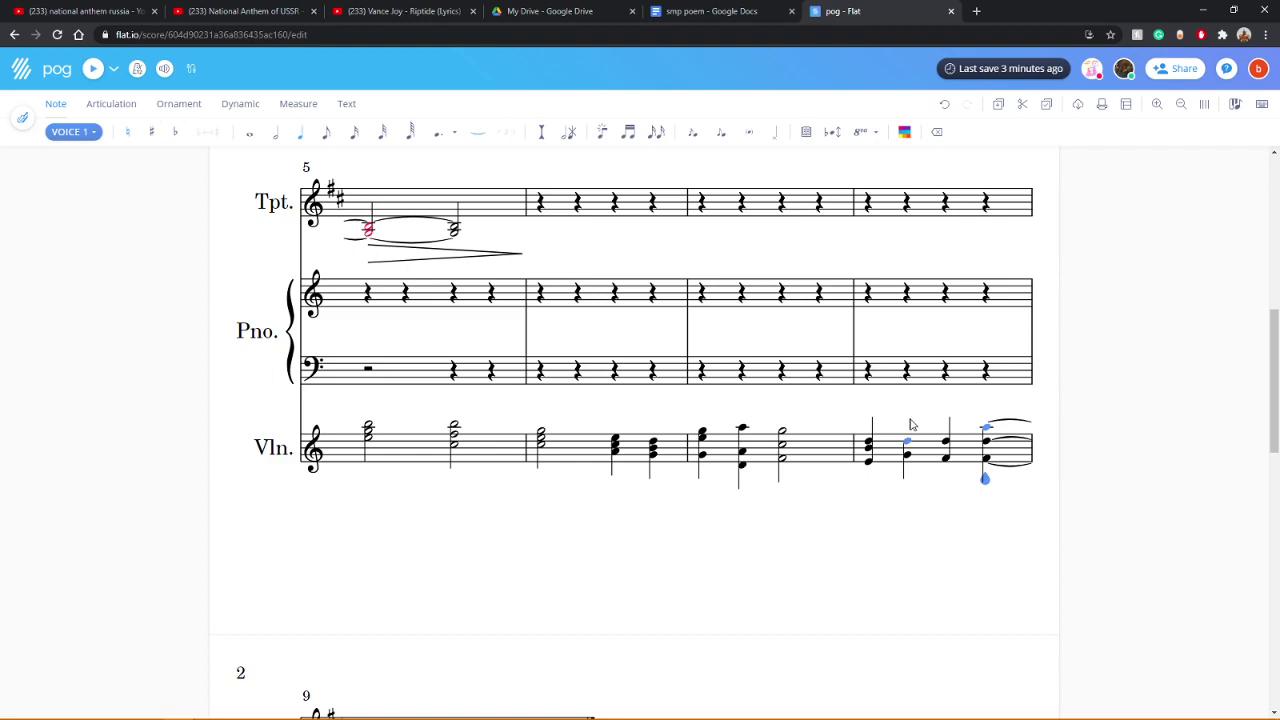
pyautogui.scroll(-2, 680, 550)
pyautogui.scroll(-6, 683, 544)
pyautogui.scroll(10, 683, 544)
pyautogui.scroll(5, 683, 544)
pyautogui.scroll(-5, 683, 544)
pyautogui.scroll(5, 683, 544)
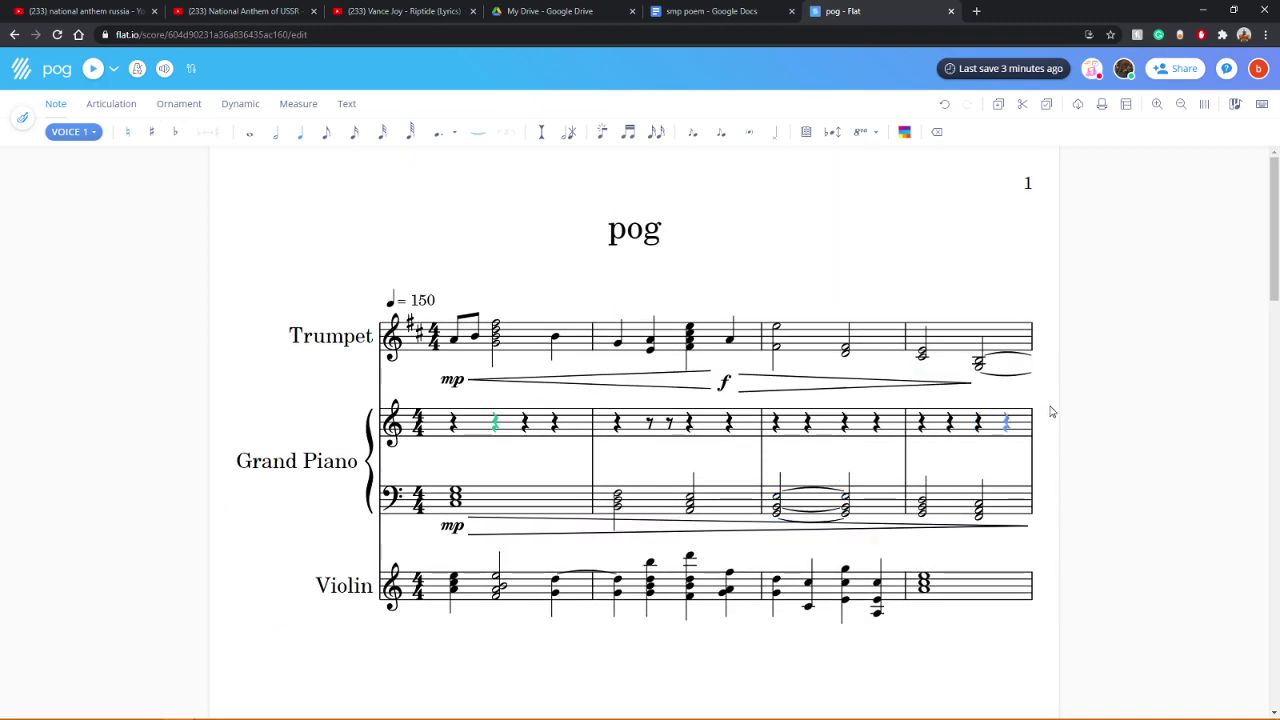
pyautogui.scroll(-5, 994, 397)
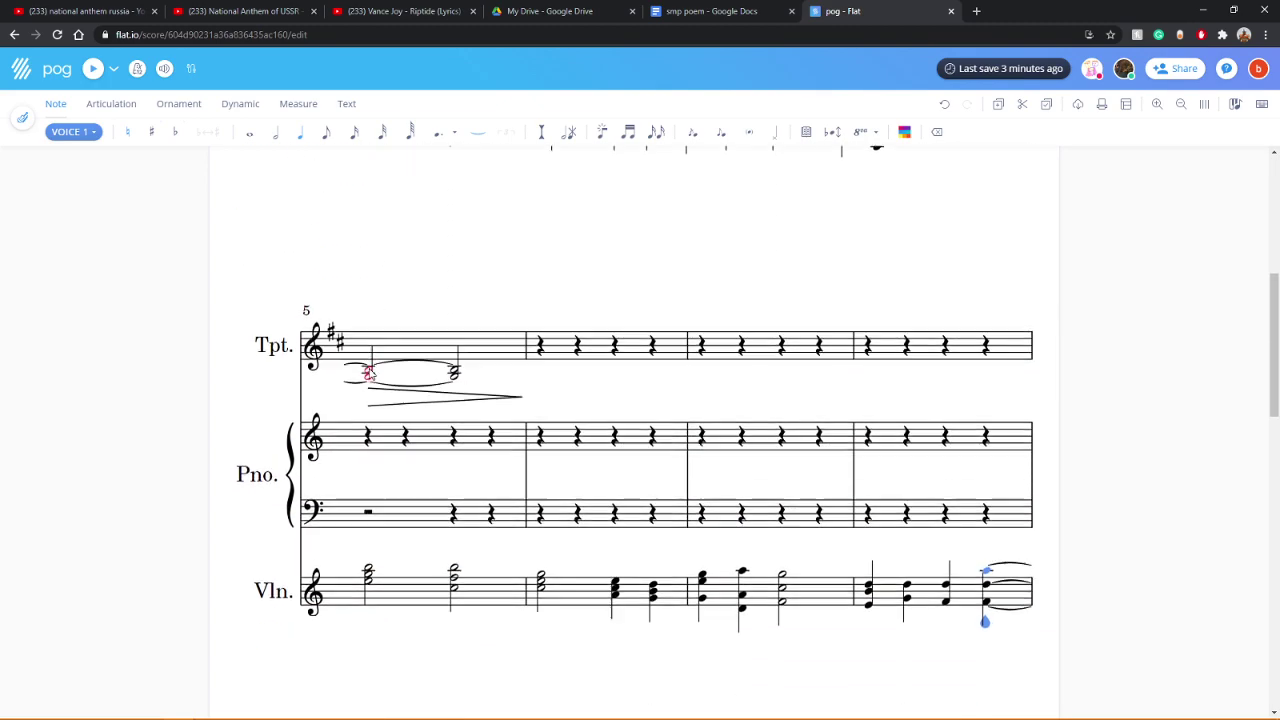
pyautogui.scroll(-3, 245, 347)
pyautogui.scroll(-3, 652, 415)
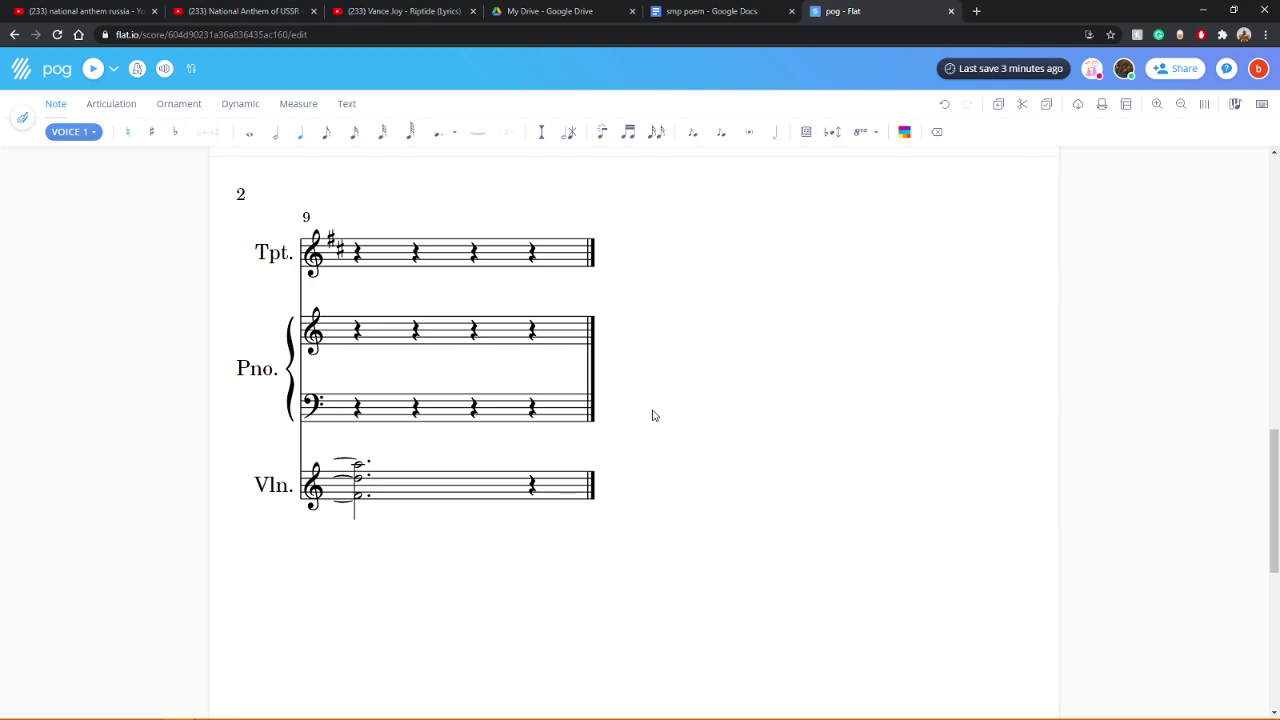
pyautogui.scroll(8, 646, 462)
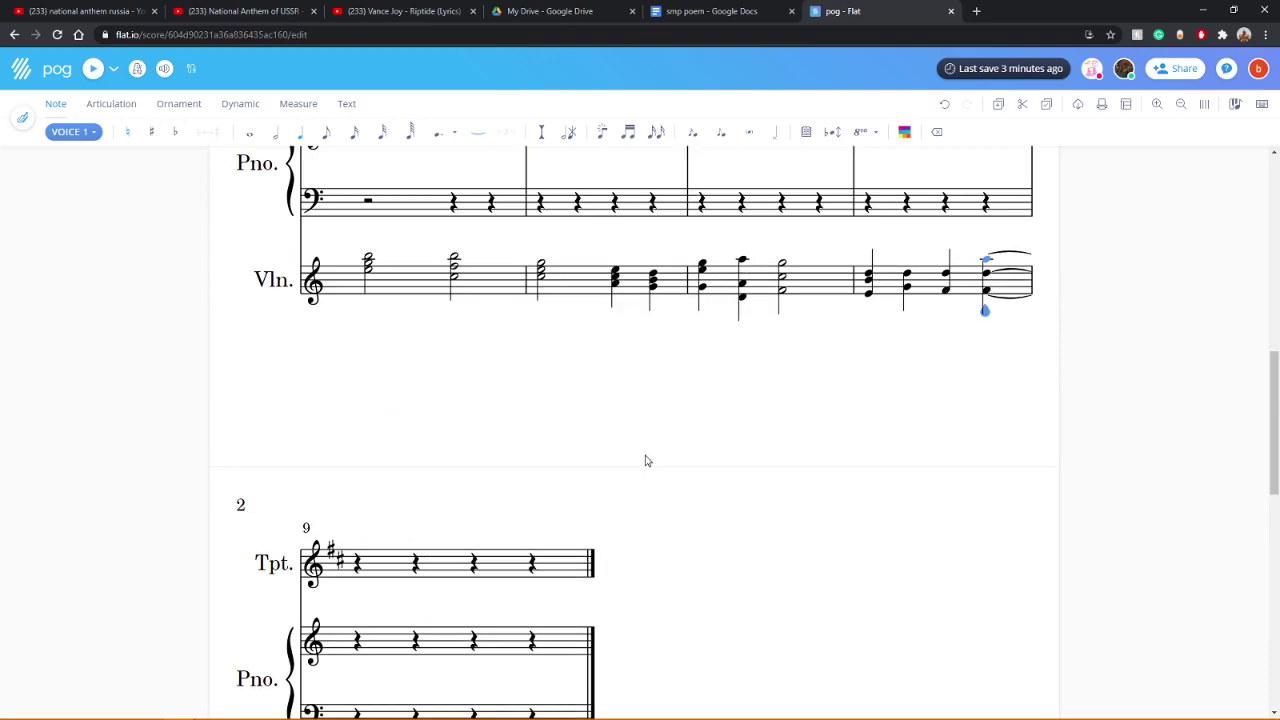
pyautogui.scroll(-5, 652, 465)
pyautogui.scroll(2, 652, 465)
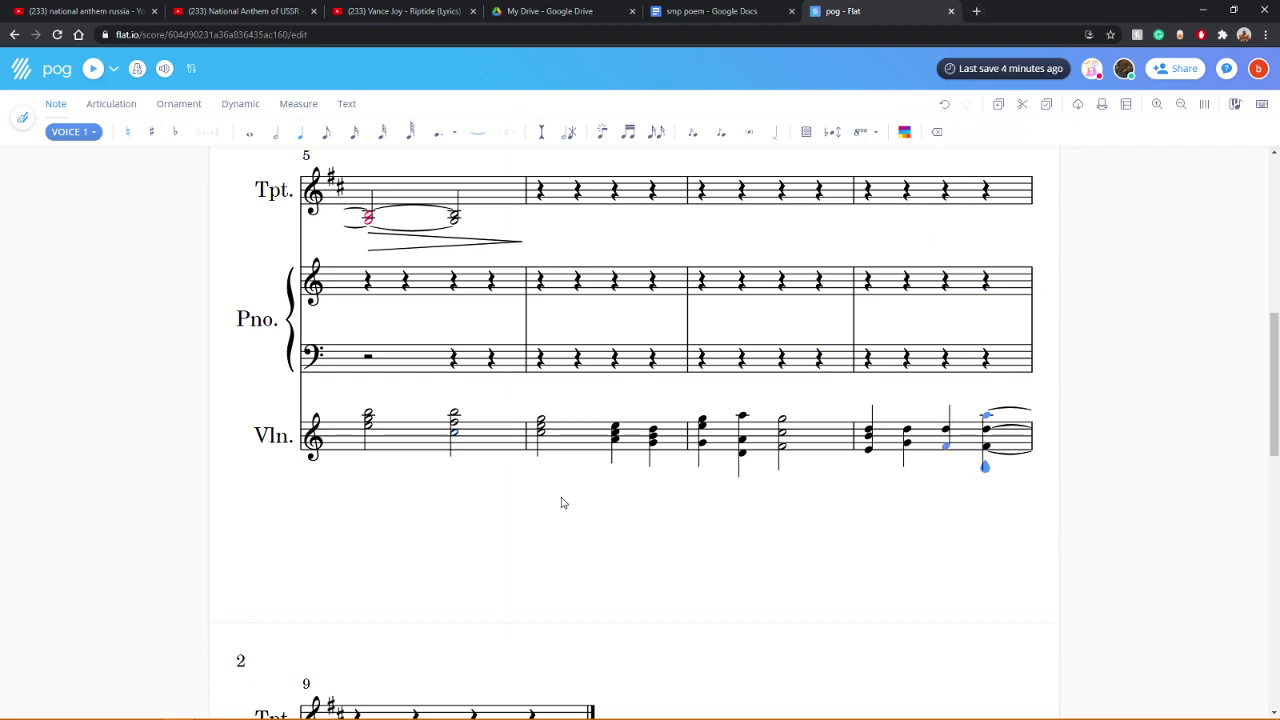
pyautogui.scroll(-3, 562, 503)
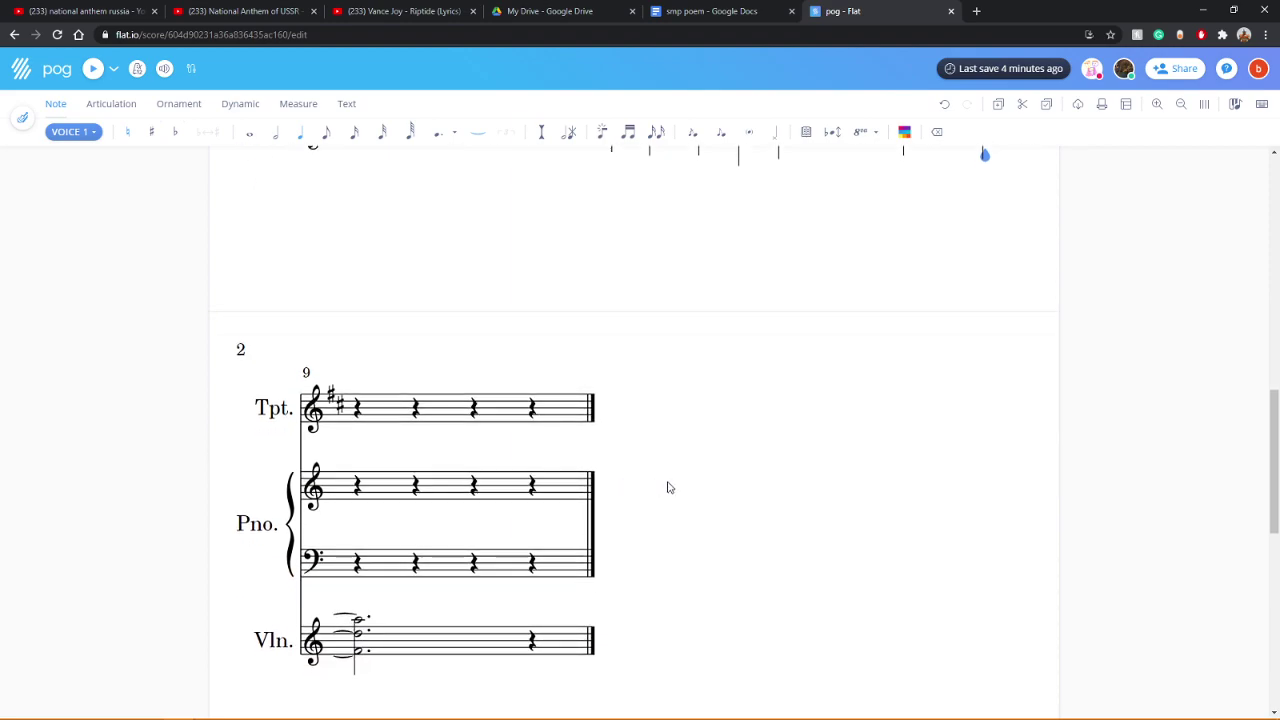
pyautogui.scroll(-2, 741, 500)
pyautogui.scroll(3, 741, 498)
pyautogui.scroll(-3, 741, 498)
pyautogui.scroll(3, 741, 498)
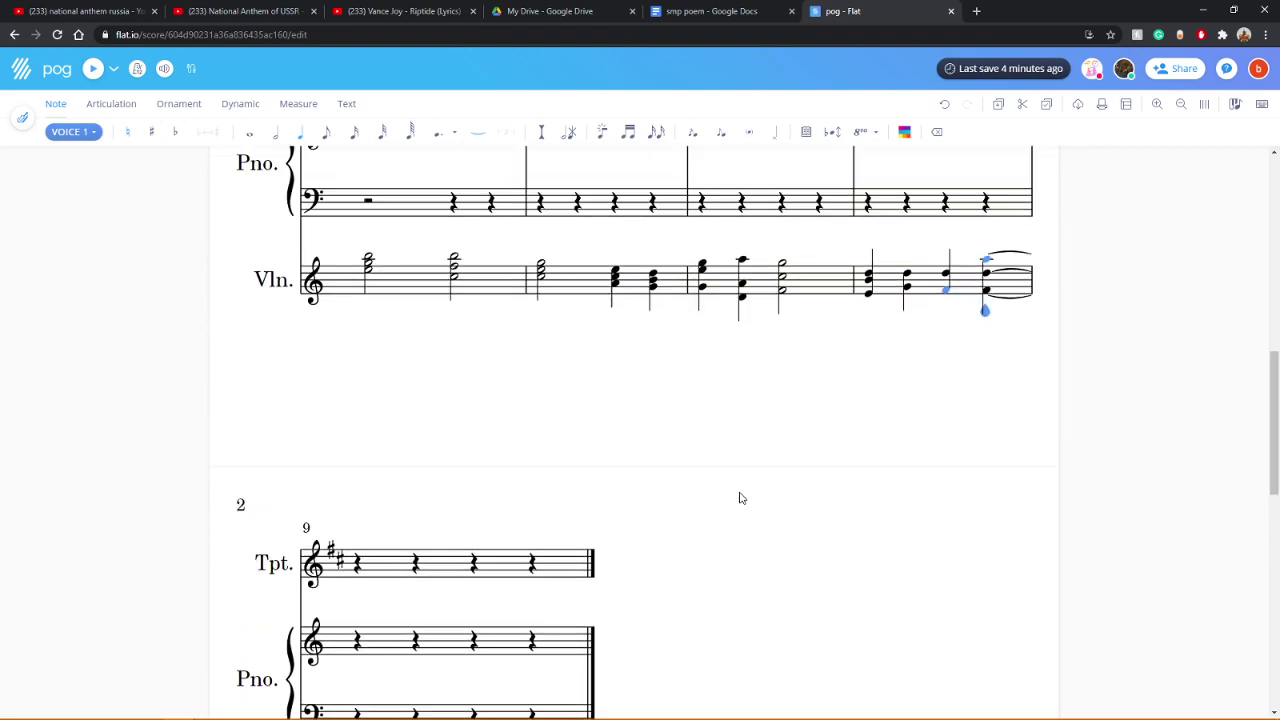
pyautogui.scroll(4, 494, 423)
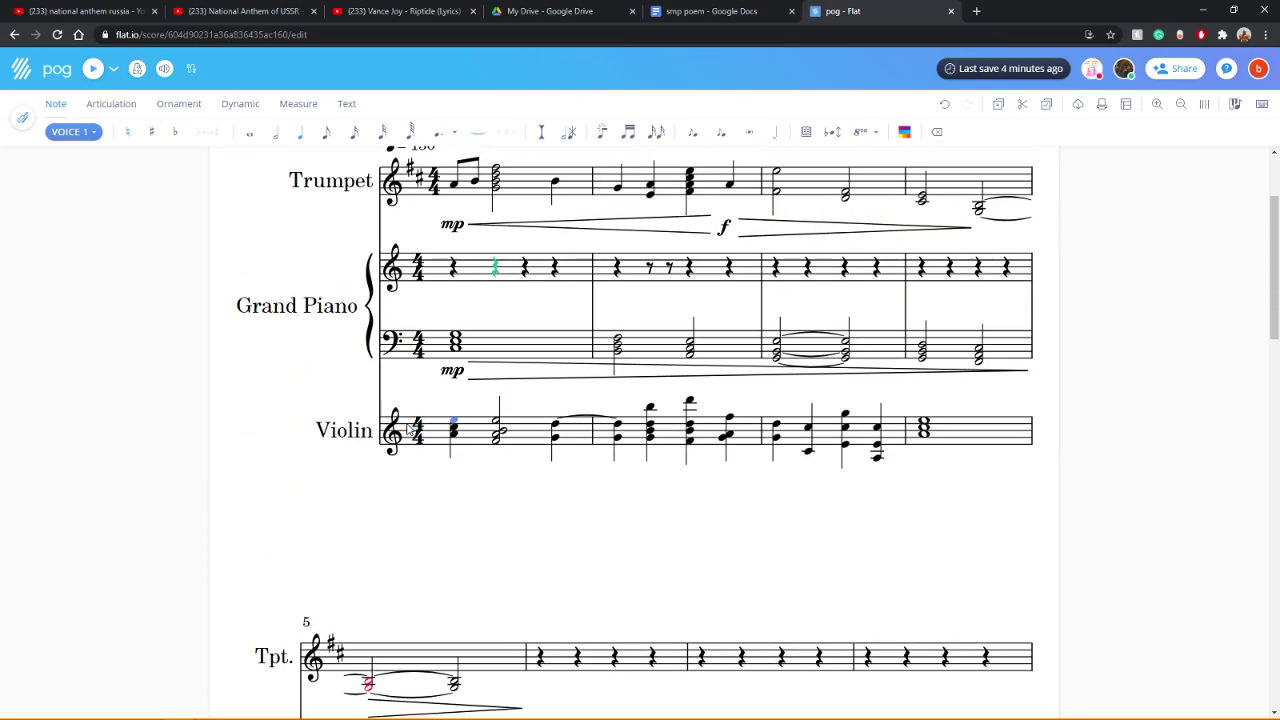
# Step: Play the score back starting from the violin's first chord
pyautogui.click(446, 436)
pyautogui.click(93, 70)
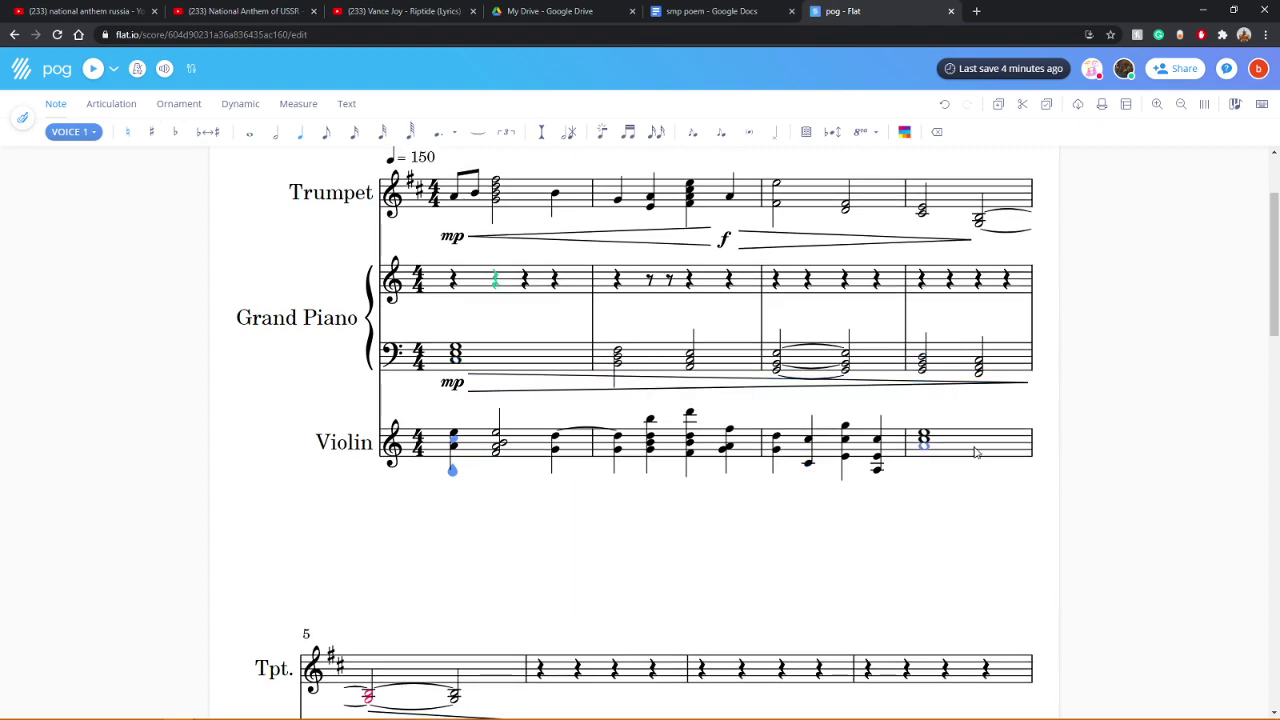
pyautogui.scroll(-5, 605, 403)
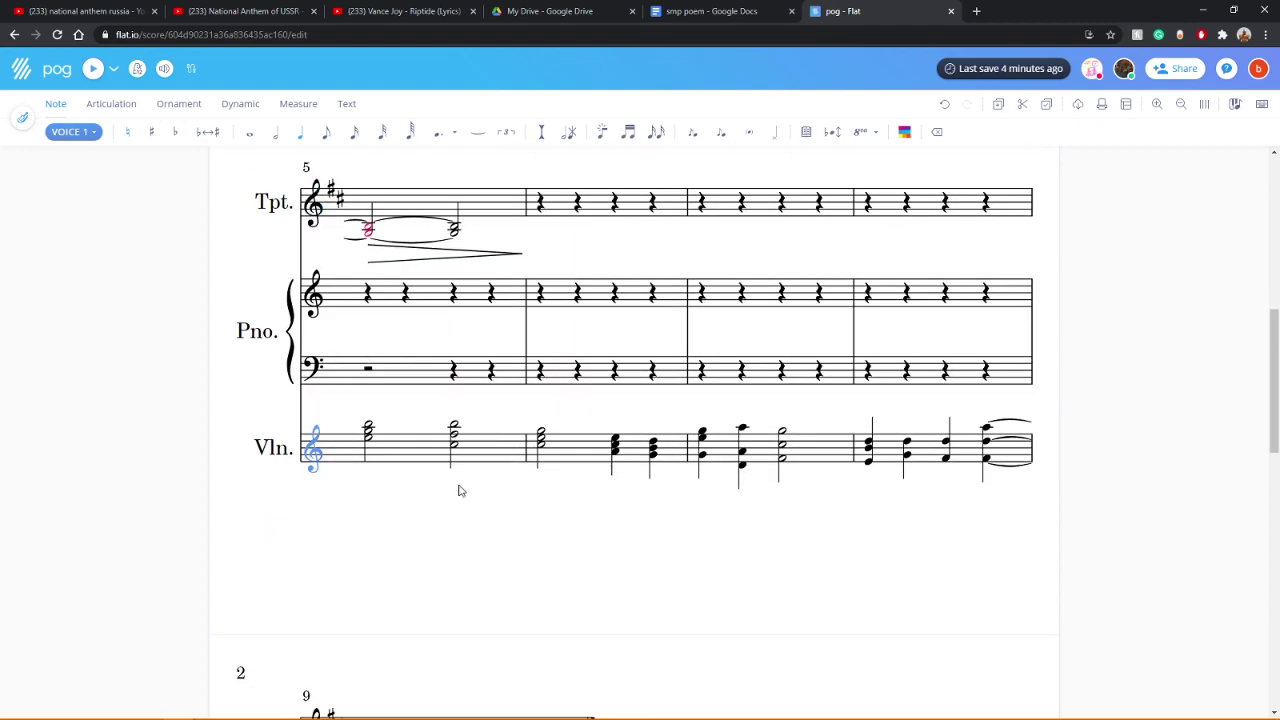
pyautogui.scroll(3, 880, 480)
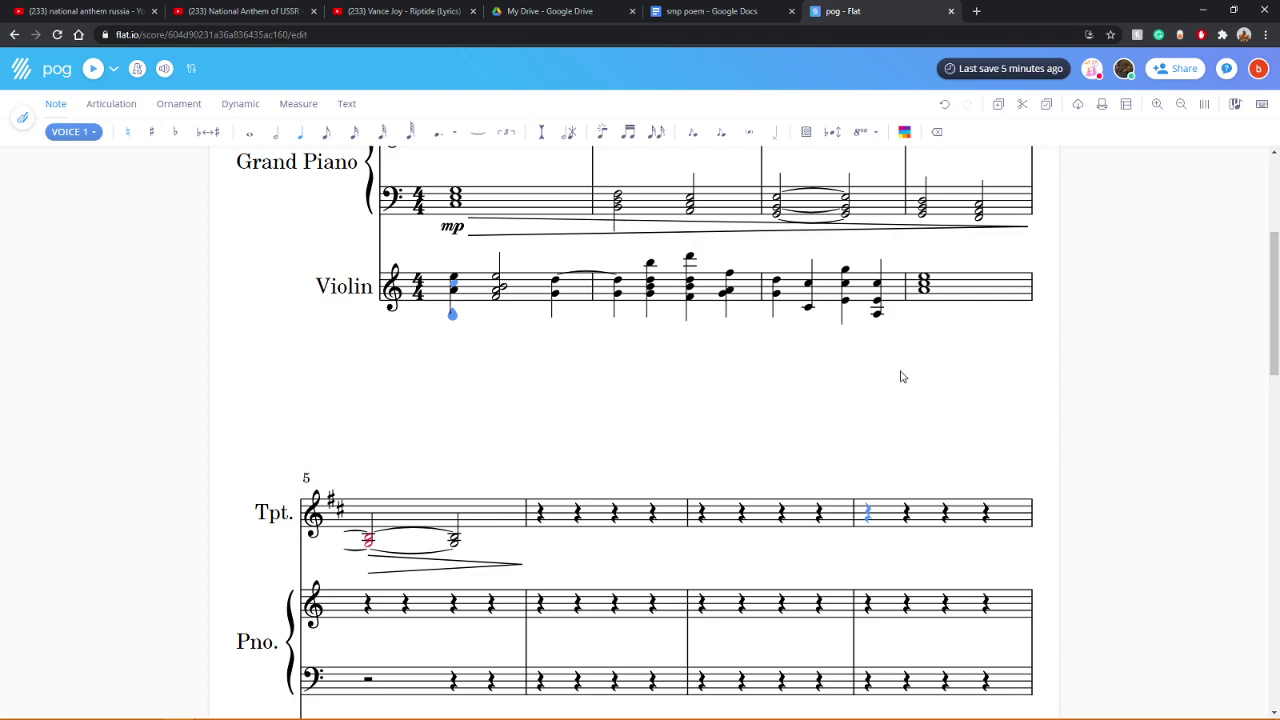
pyautogui.scroll(2, 900, 382)
# Step: Play back from the violin's measure 4 chord, stop it, and scroll to the top of page 1
pyautogui.click(923, 440)
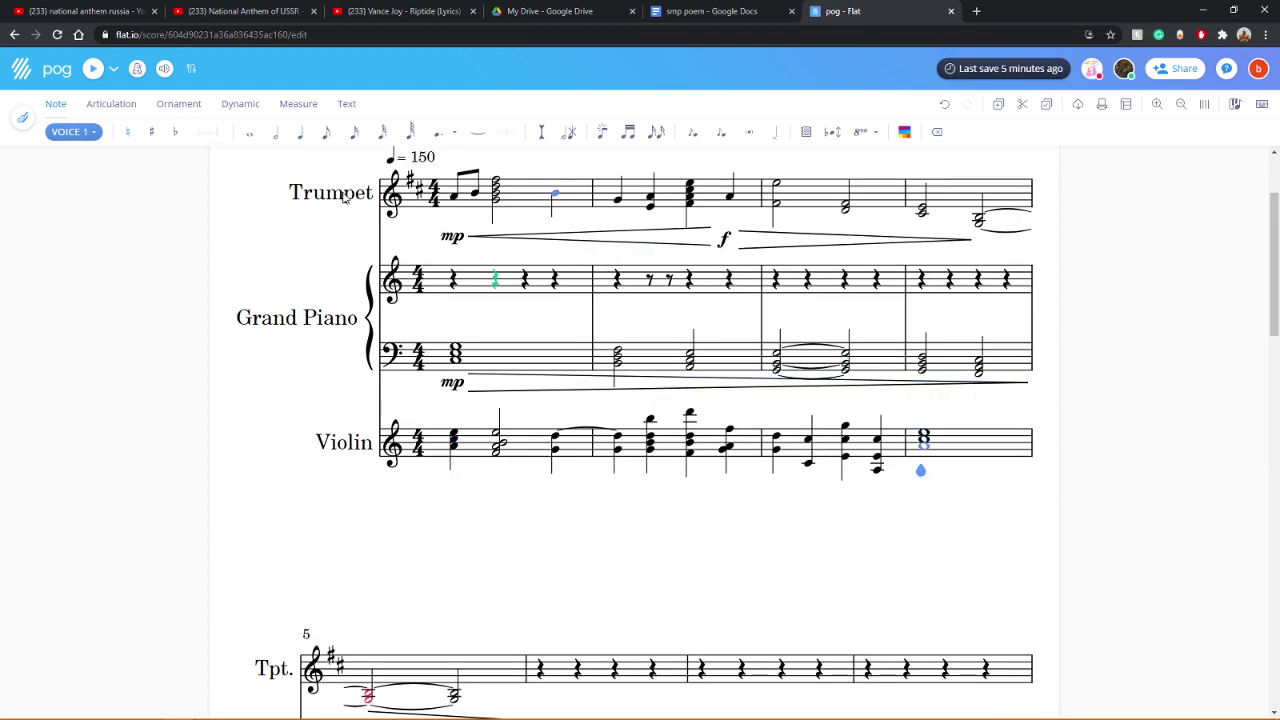
pyautogui.click(90, 72)
pyautogui.click(92, 69)
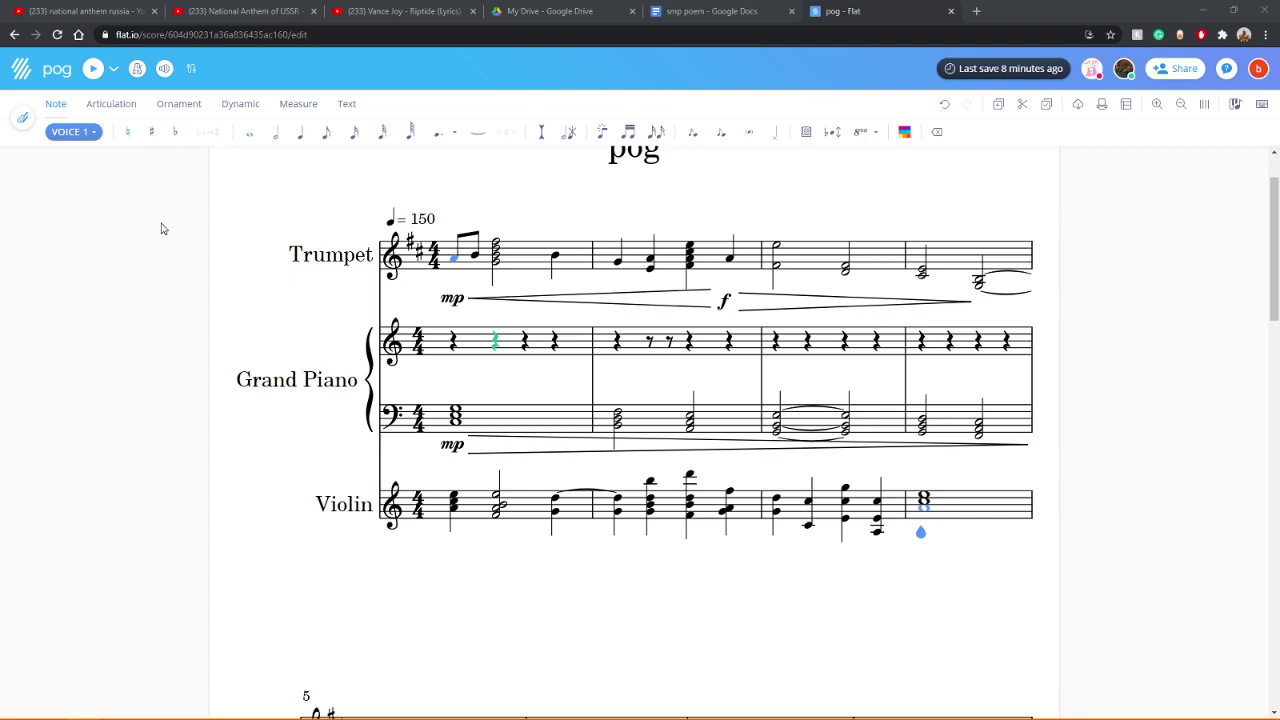
pyautogui.scroll(1, 152, 237)
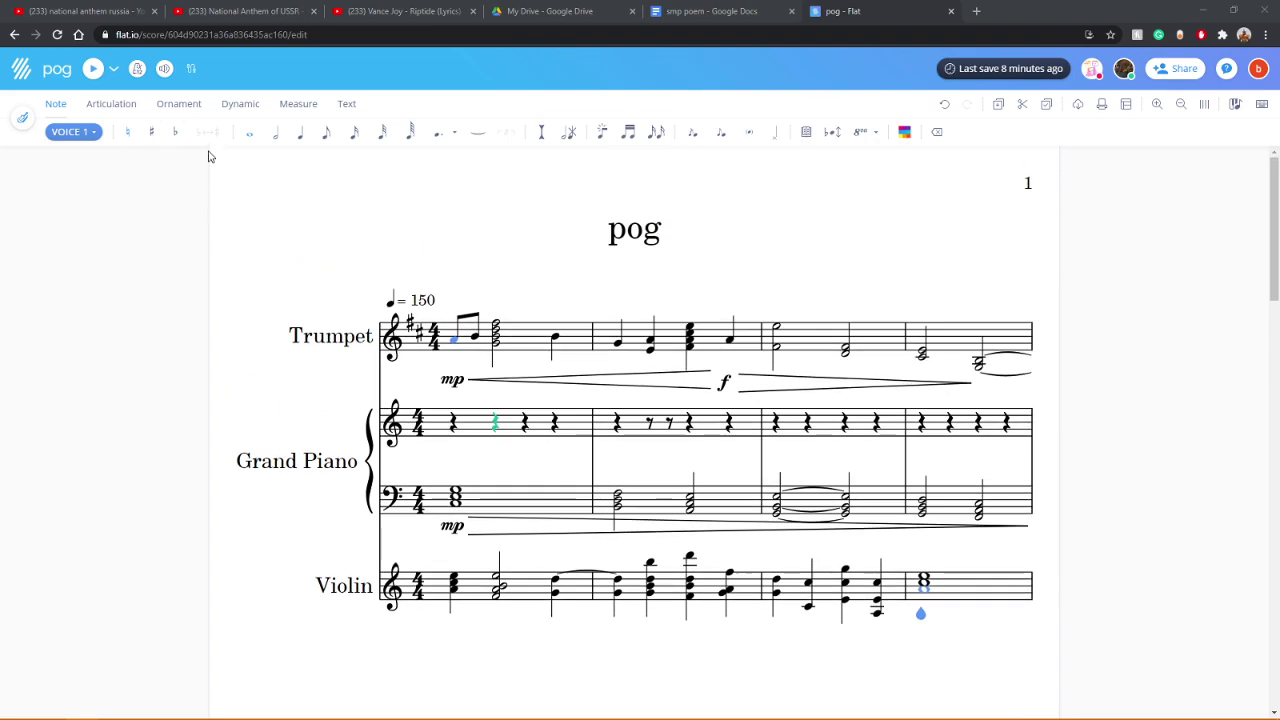
# Step: Unsolo the Violin in the instrument mixer so all three parts play
pyautogui.click(166, 70)
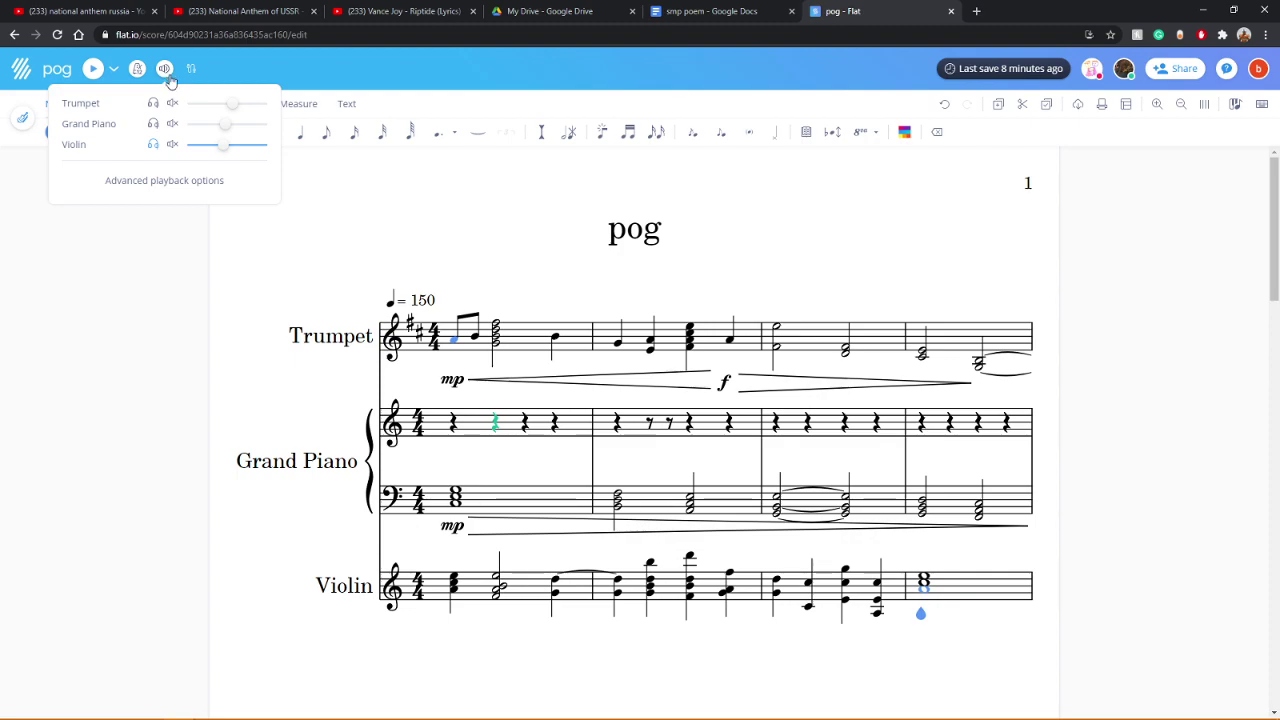
pyautogui.click(153, 144)
pyautogui.click(156, 289)
pyautogui.scroll(-10, 183, 263)
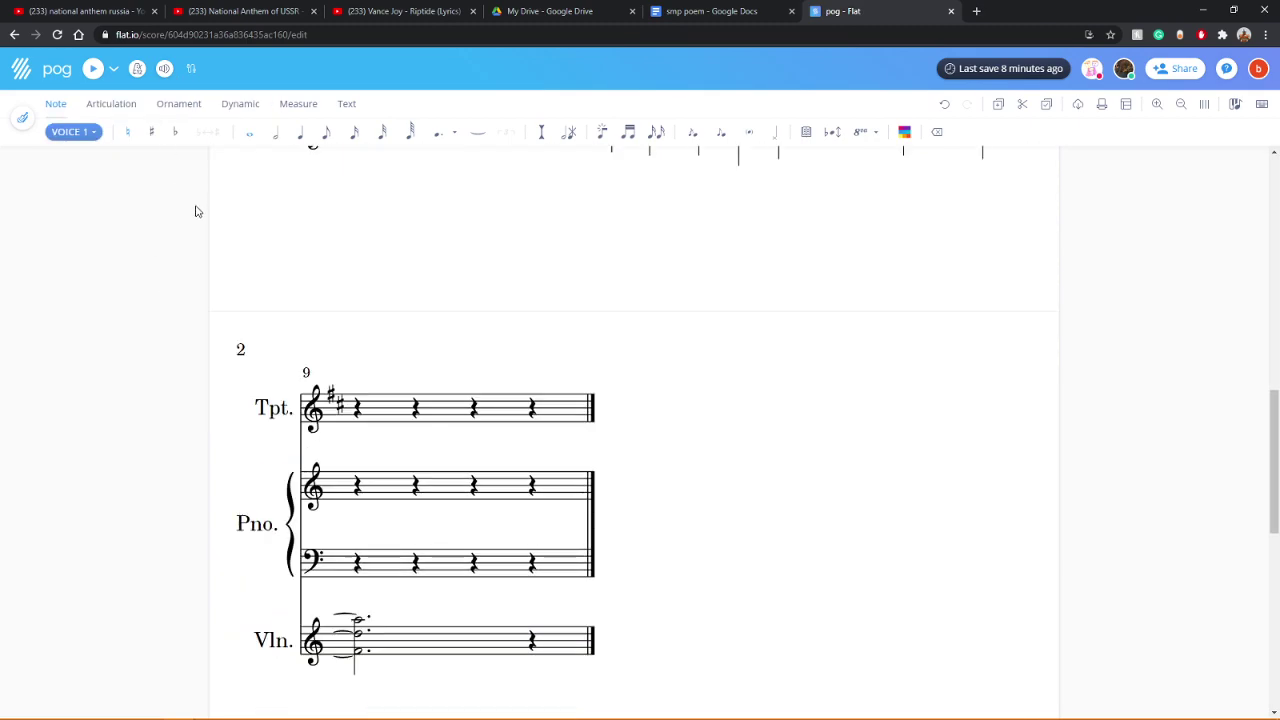
pyautogui.scroll(10, 196, 209)
# Step: Play the full score back from the first trumpet note, following along through measure 9
pyautogui.click(461, 355)
pyautogui.click(92, 68)
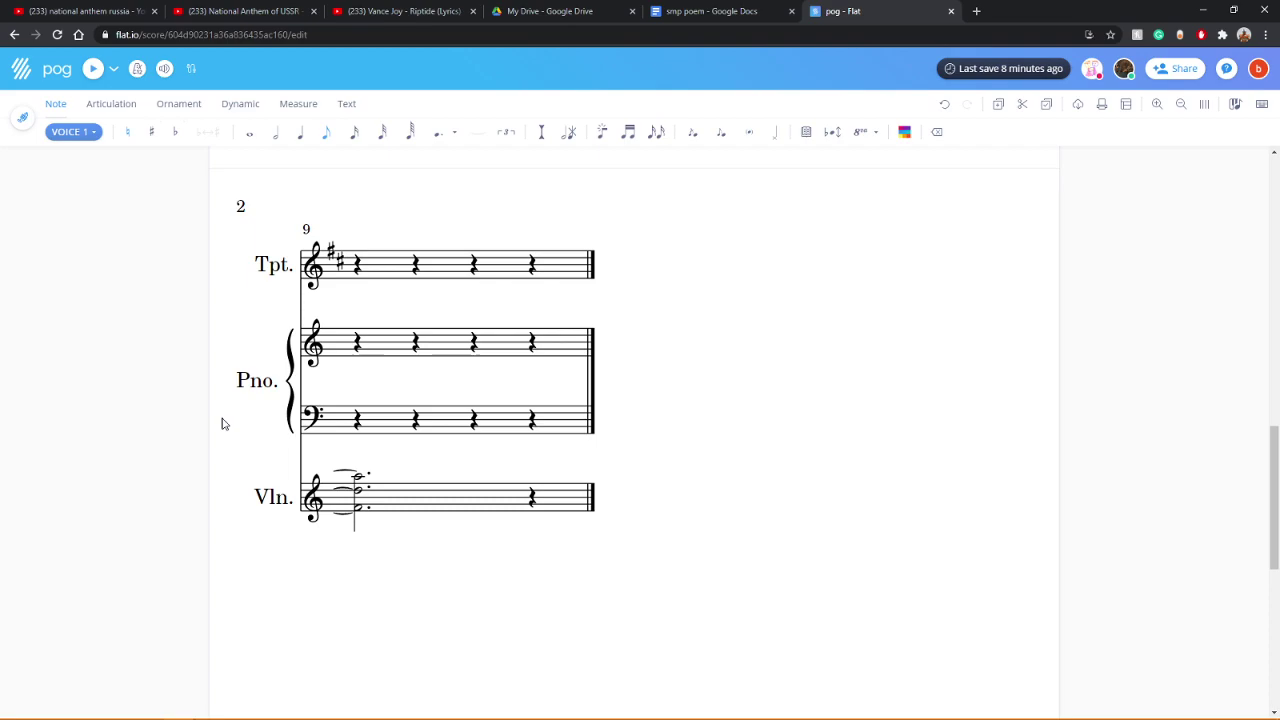
pyautogui.scroll(5, 236, 440)
pyautogui.scroll(5, 238, 452)
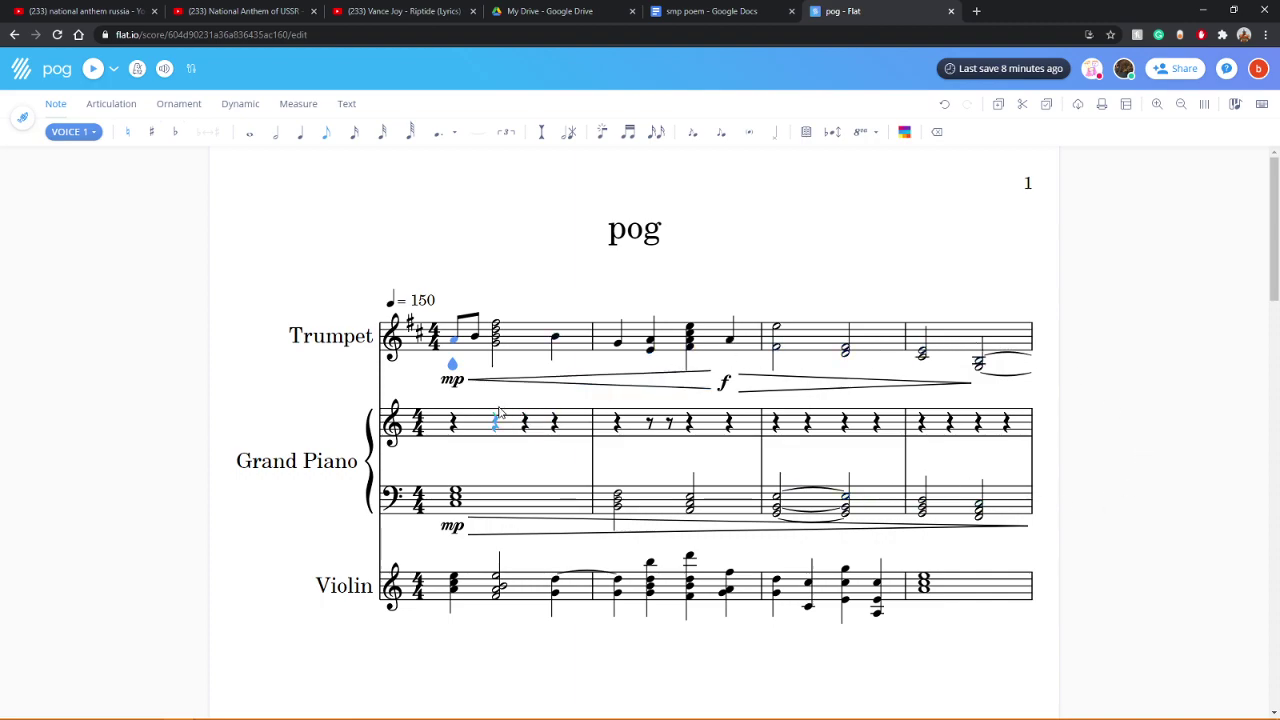
pyautogui.scroll(-5, 242, 440)
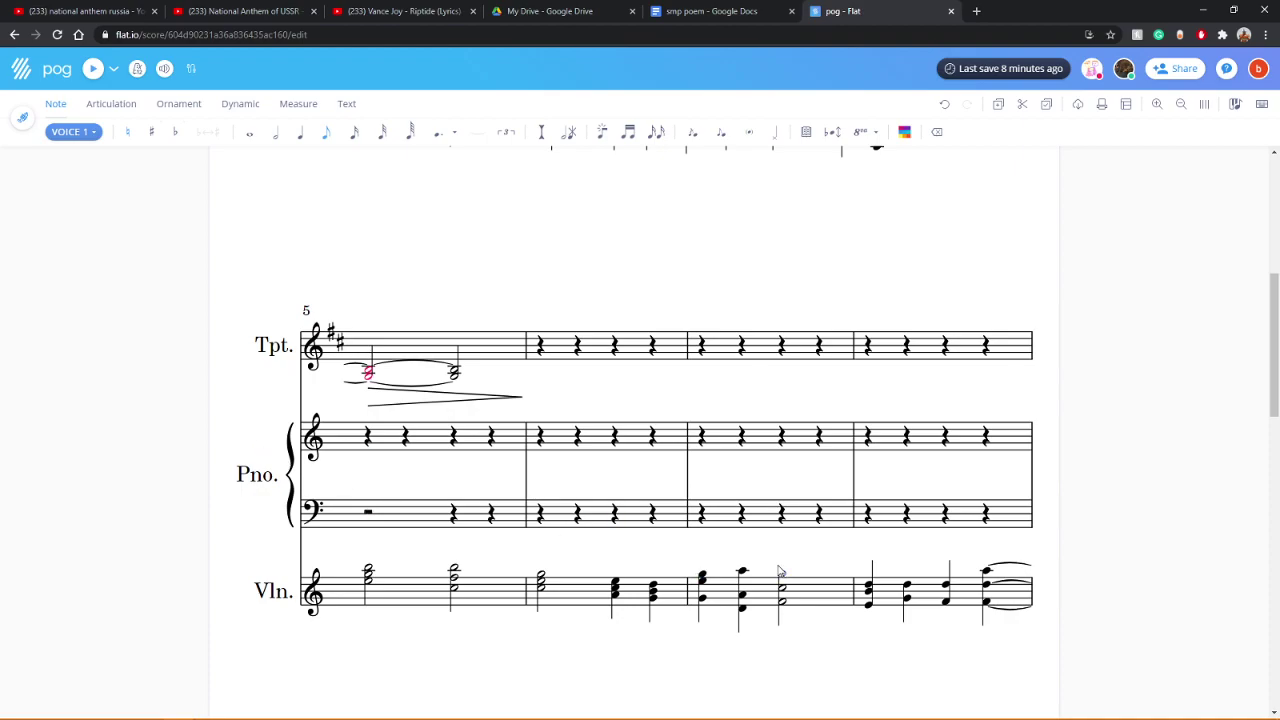
pyautogui.scroll(-2, 777, 571)
pyautogui.scroll(6, 774, 551)
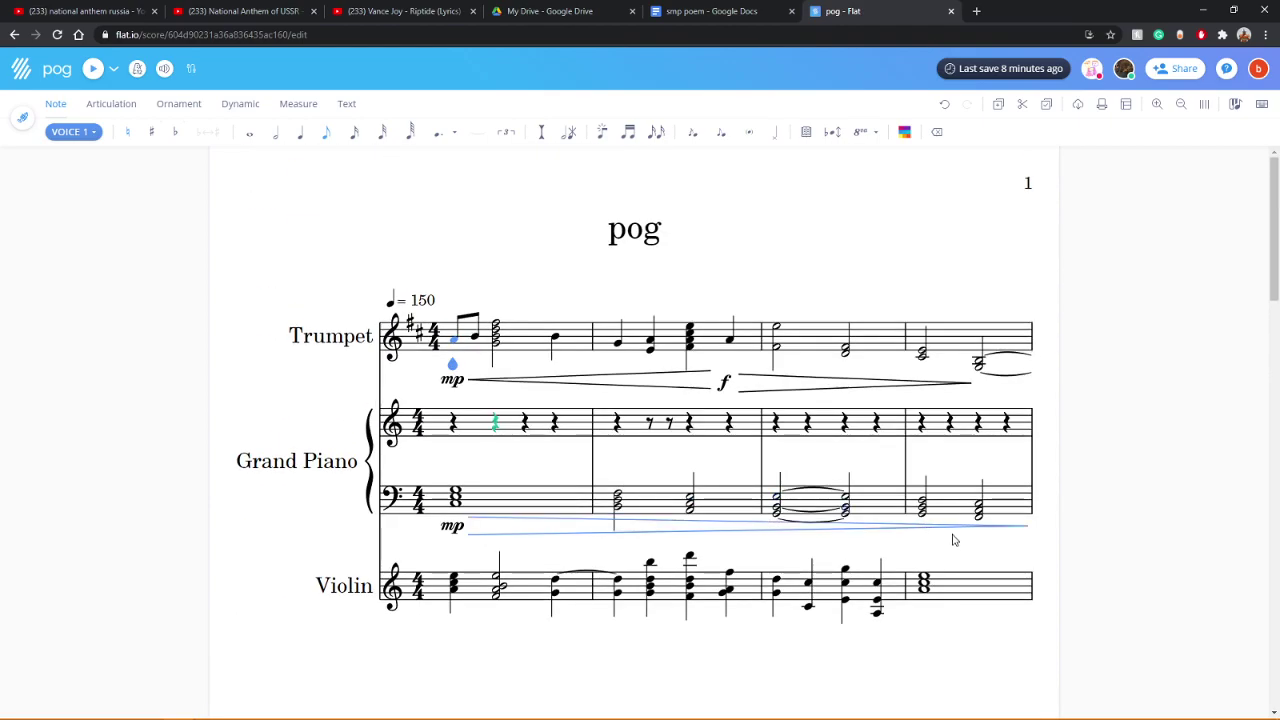
pyautogui.scroll(-3, 1074, 520)
pyautogui.scroll(-2, 1074, 524)
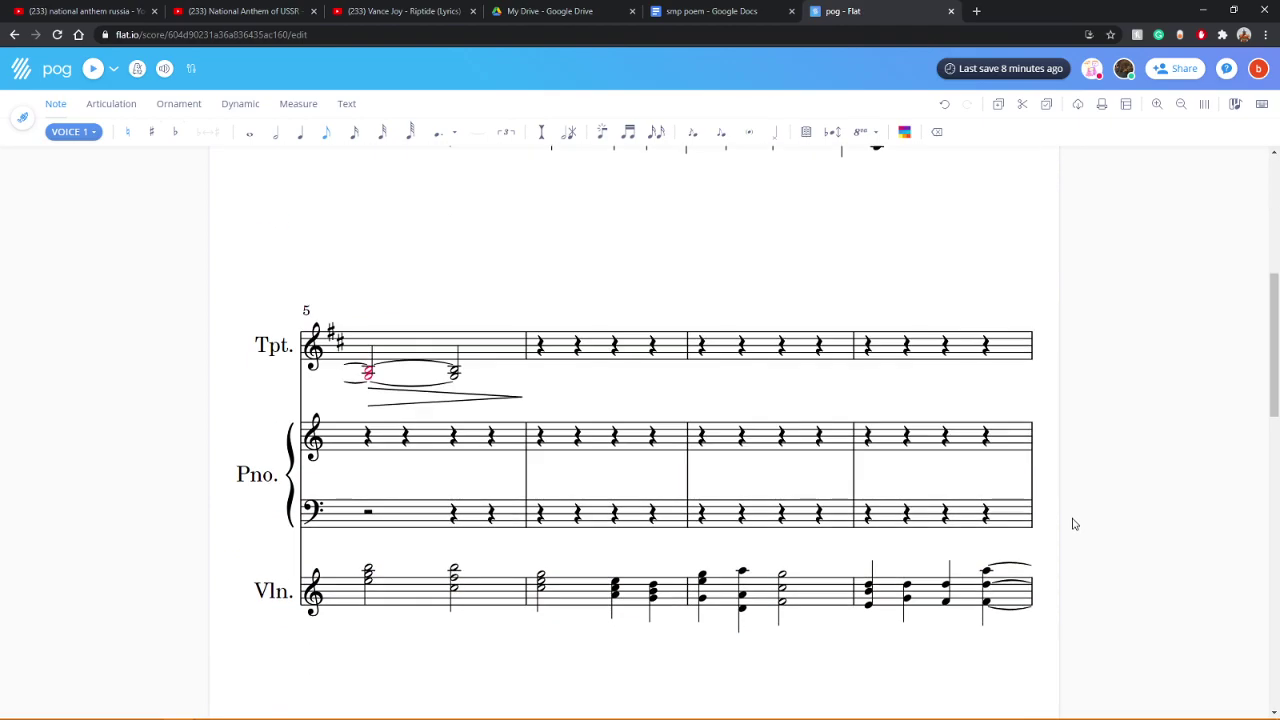
pyautogui.scroll(-6, 1074, 524)
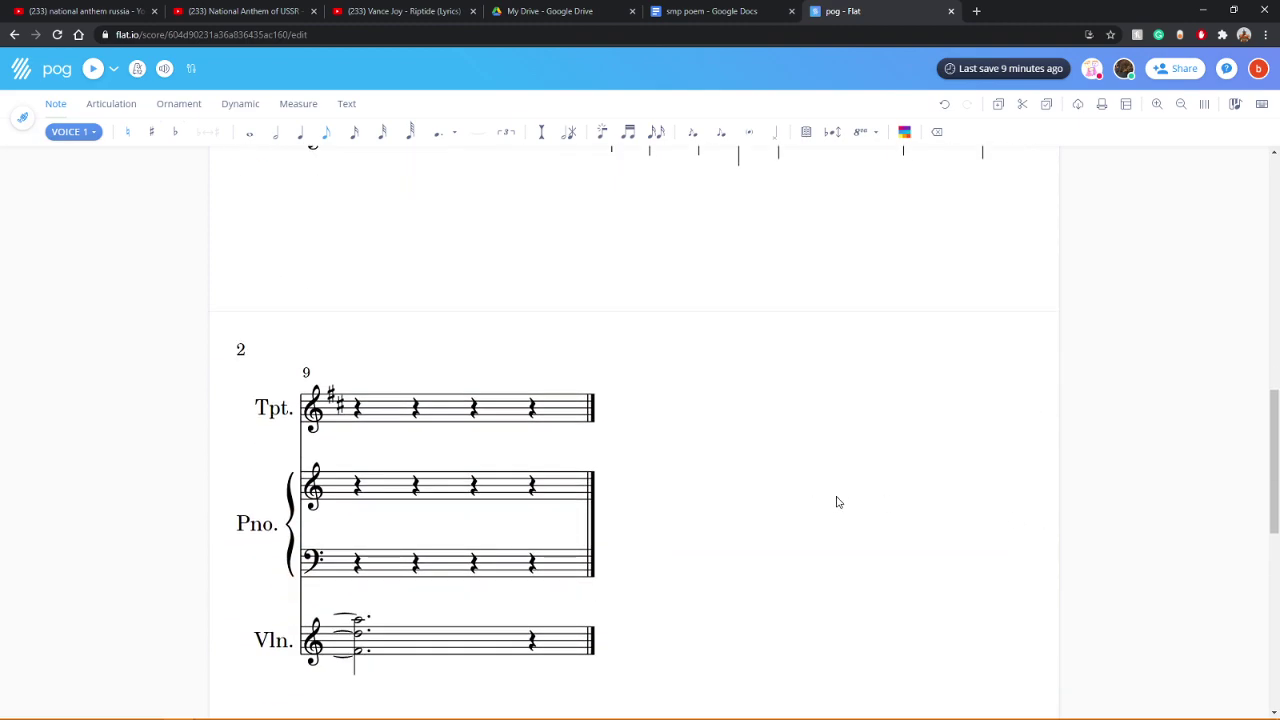
pyautogui.scroll(4, 838, 502)
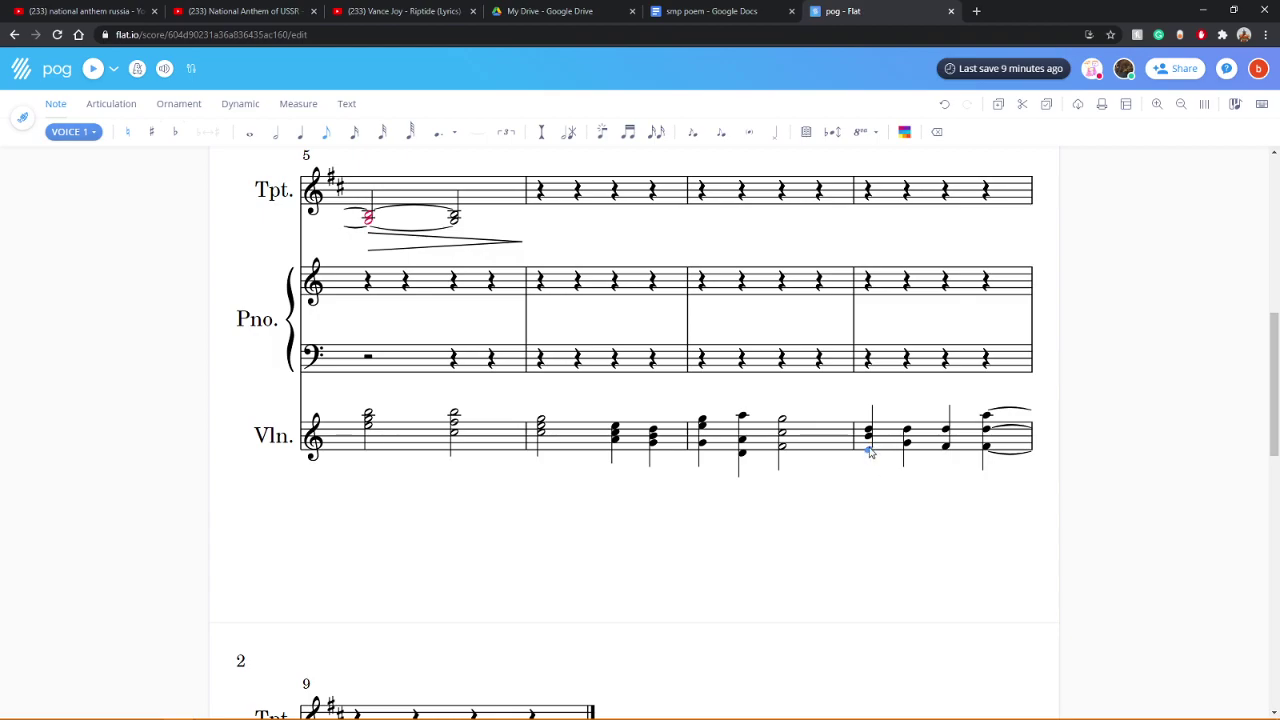
pyautogui.scroll(8, 868, 501)
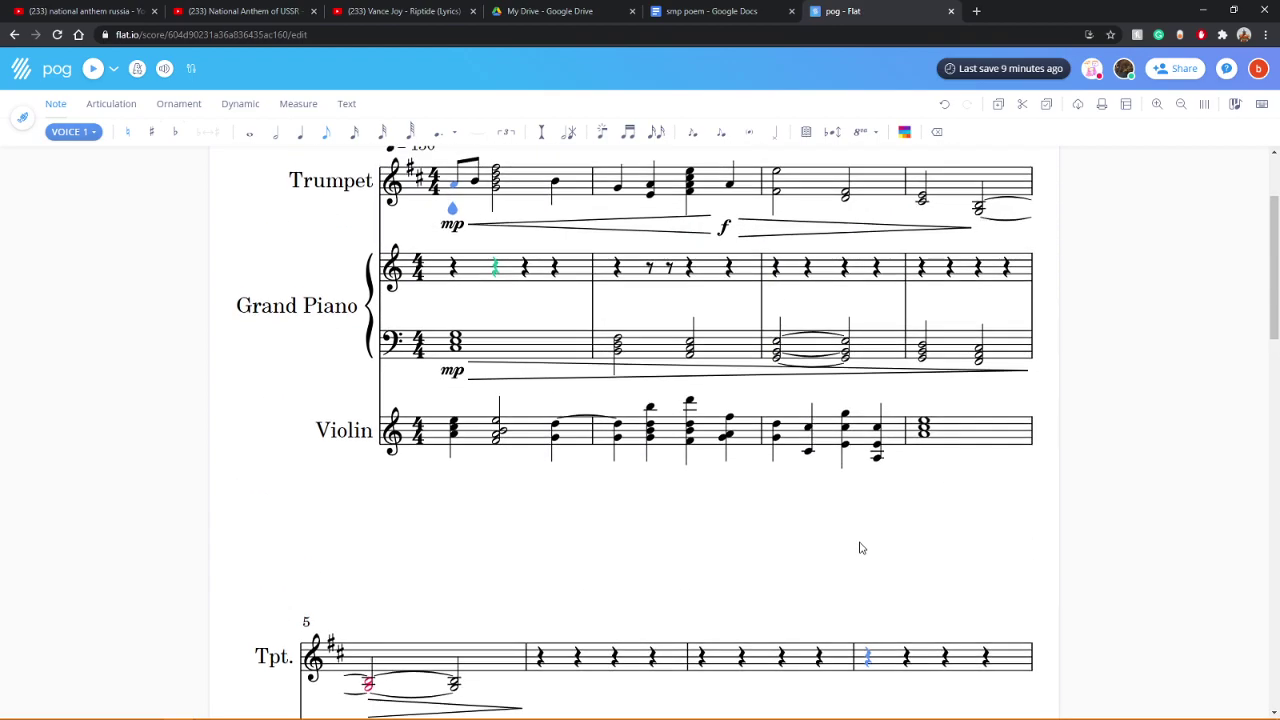
pyautogui.scroll(-8, 860, 548)
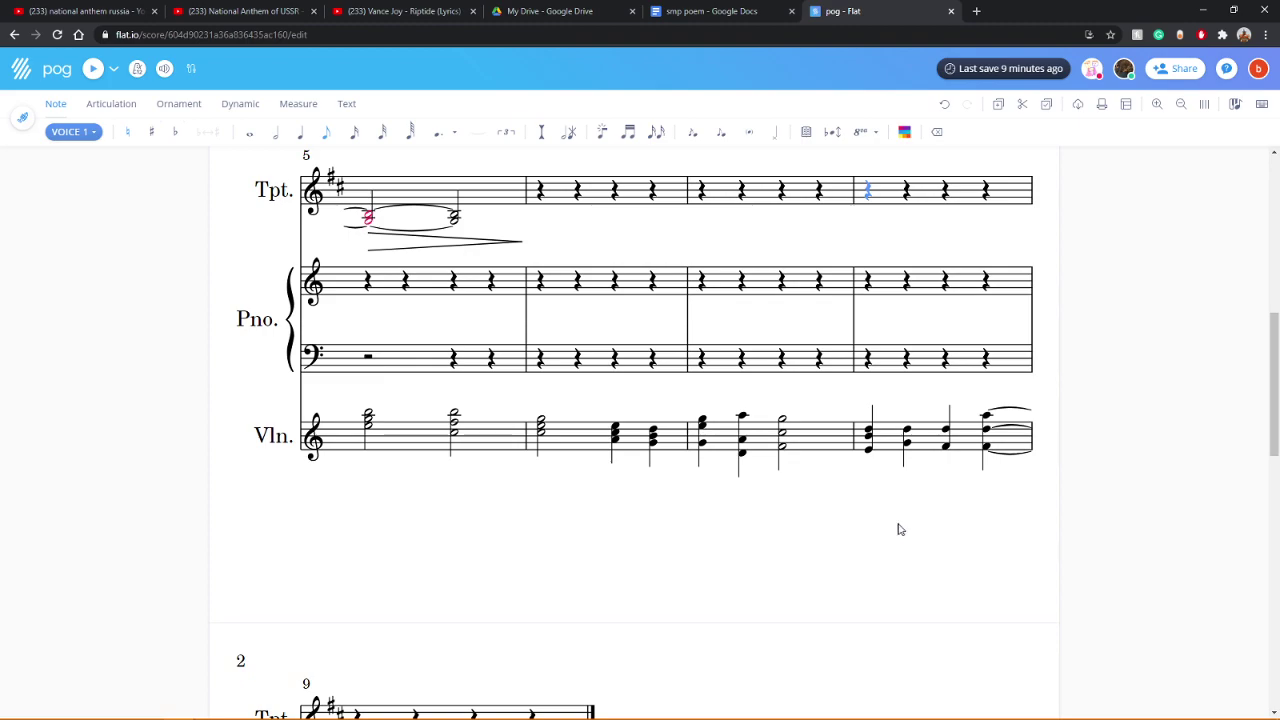
pyautogui.scroll(-2, 790, 525)
pyautogui.scroll(-4, 584, 570)
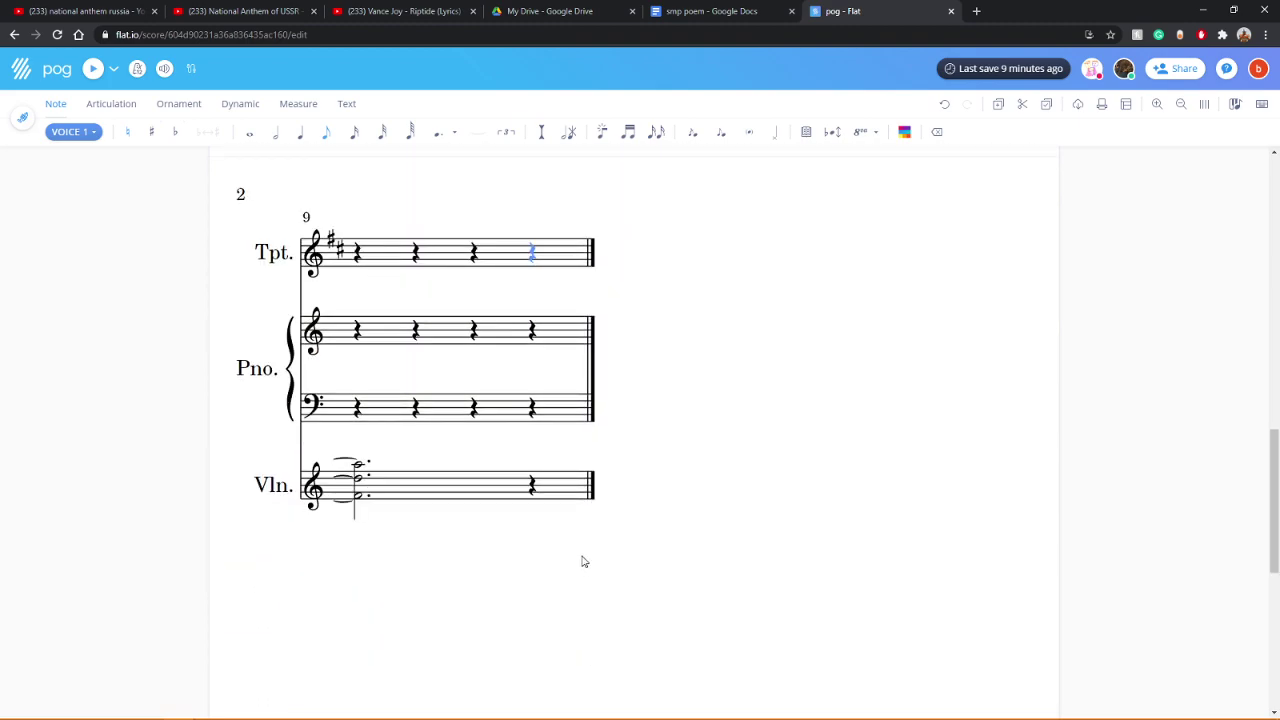
pyautogui.scroll(14, 769, 563)
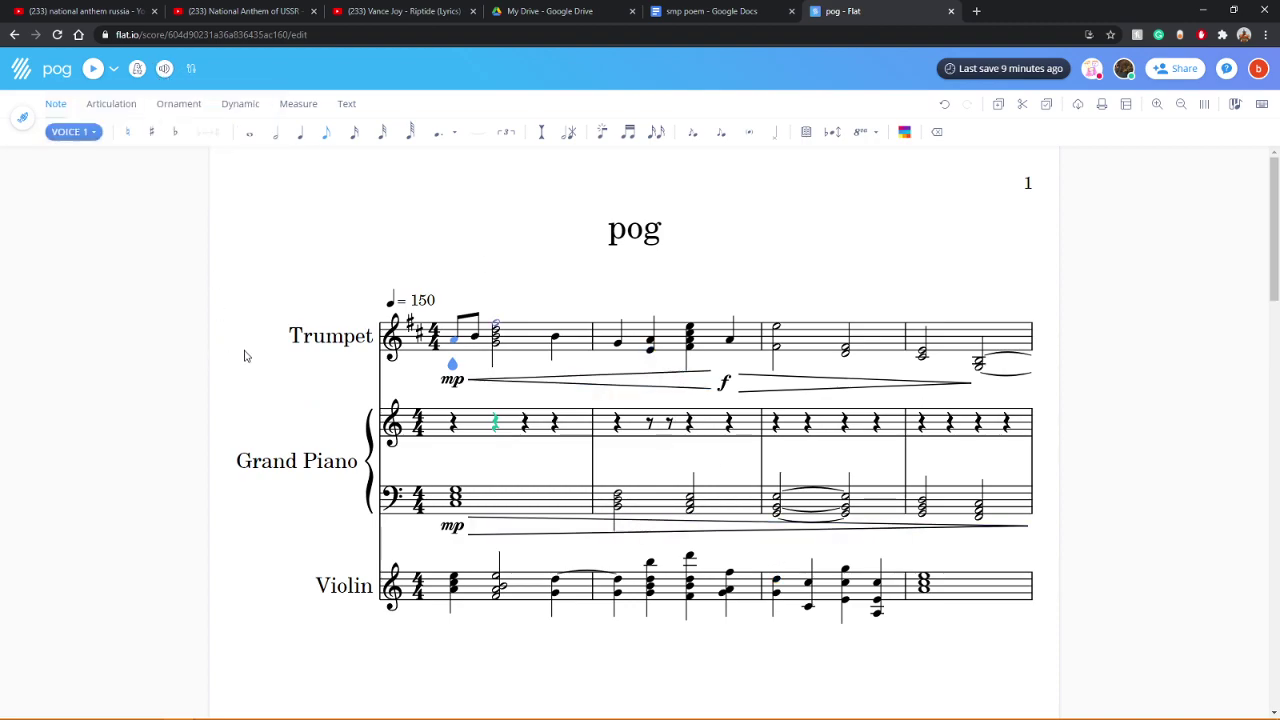
# Step: Change the tempo marking from ♩=150 to ♩=200 and save it
pyautogui.click(114, 68)
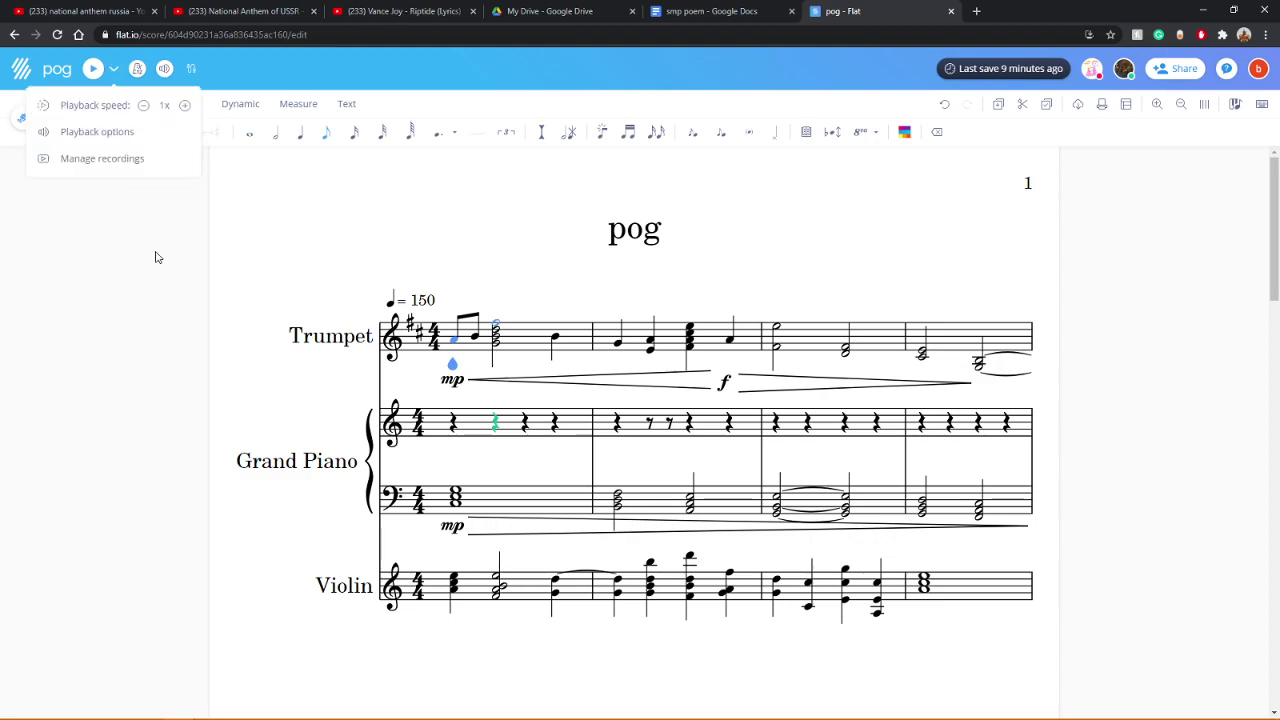
pyautogui.click(415, 302)
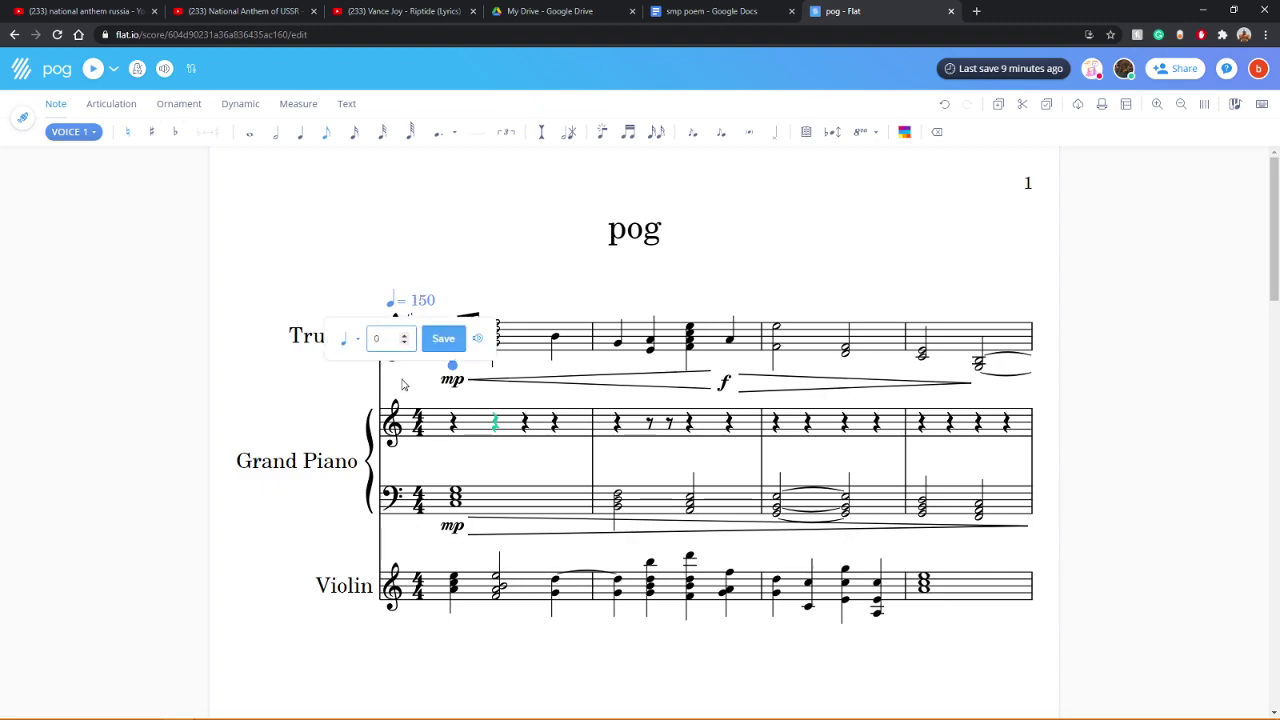
pyautogui.write('200')
pyautogui.click(443, 339)
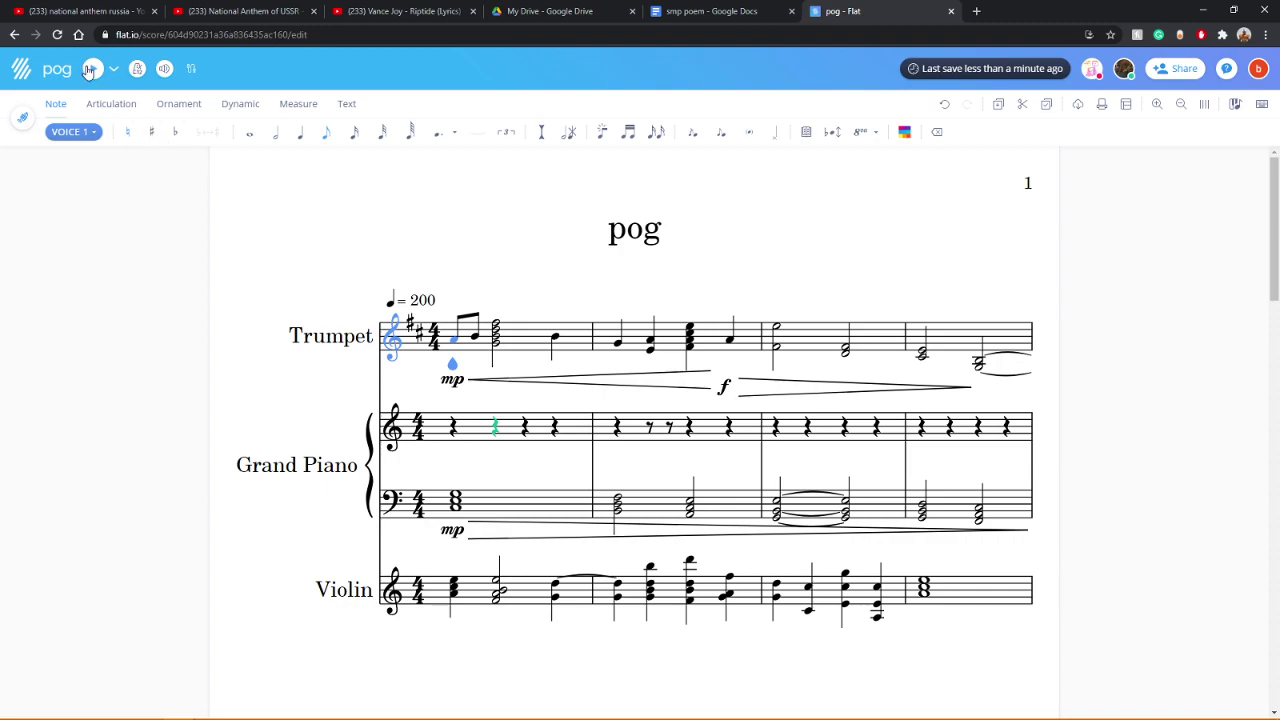
# Step: Play the score at the new 200 tempo, then stop playback
pyautogui.click(91, 69)
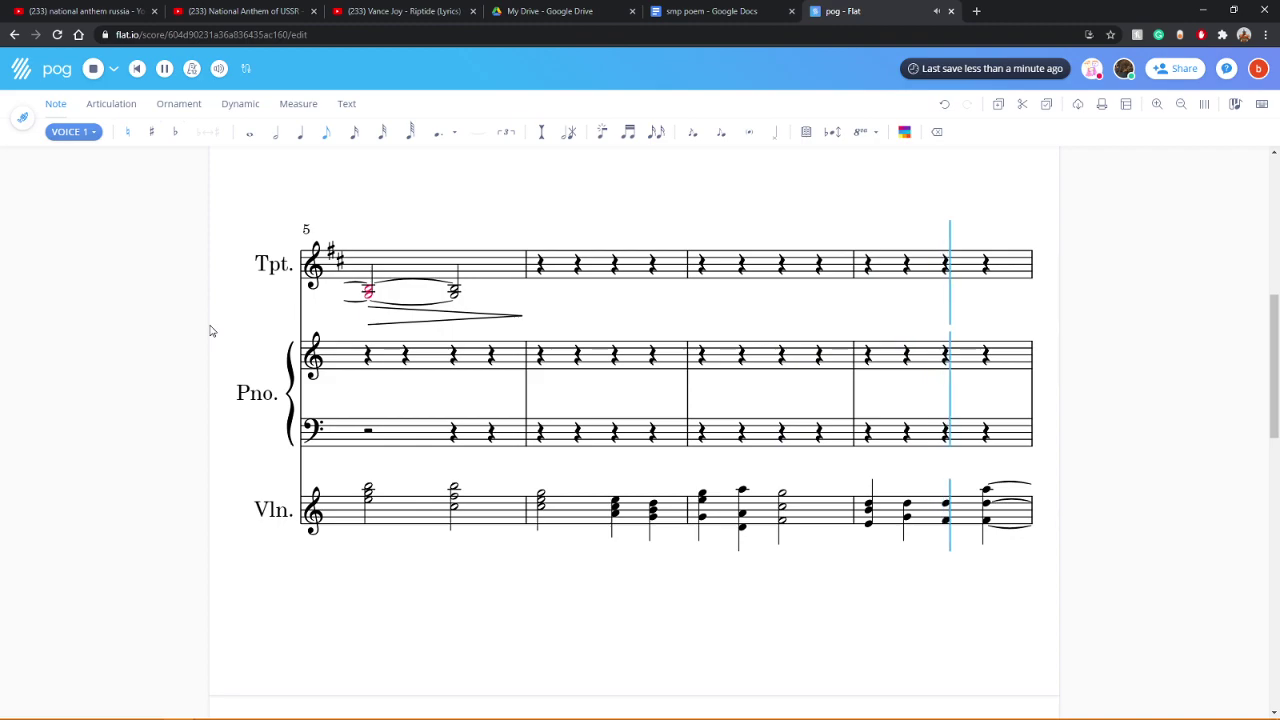
pyautogui.press('space')
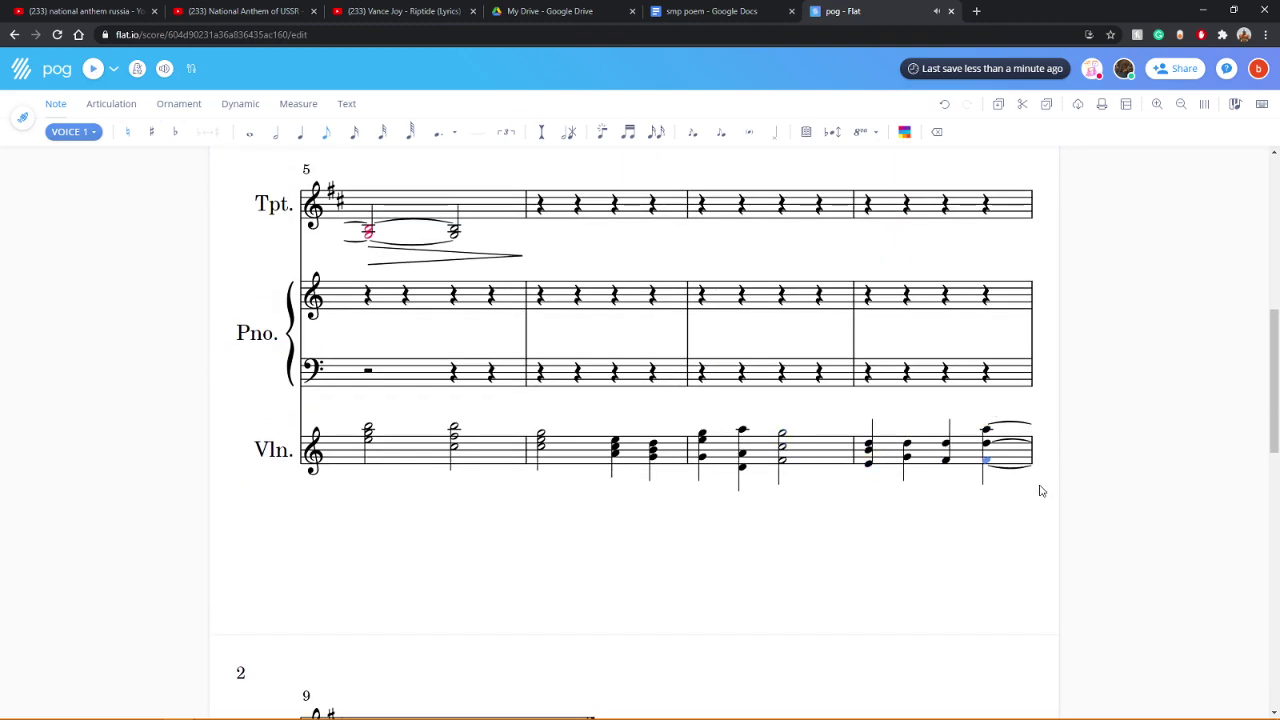
pyautogui.scroll(-4, 1000, 503)
# Step: Remove measure 9 from the pog score using the measure tools
pyautogui.scroll(5, 694, 480)
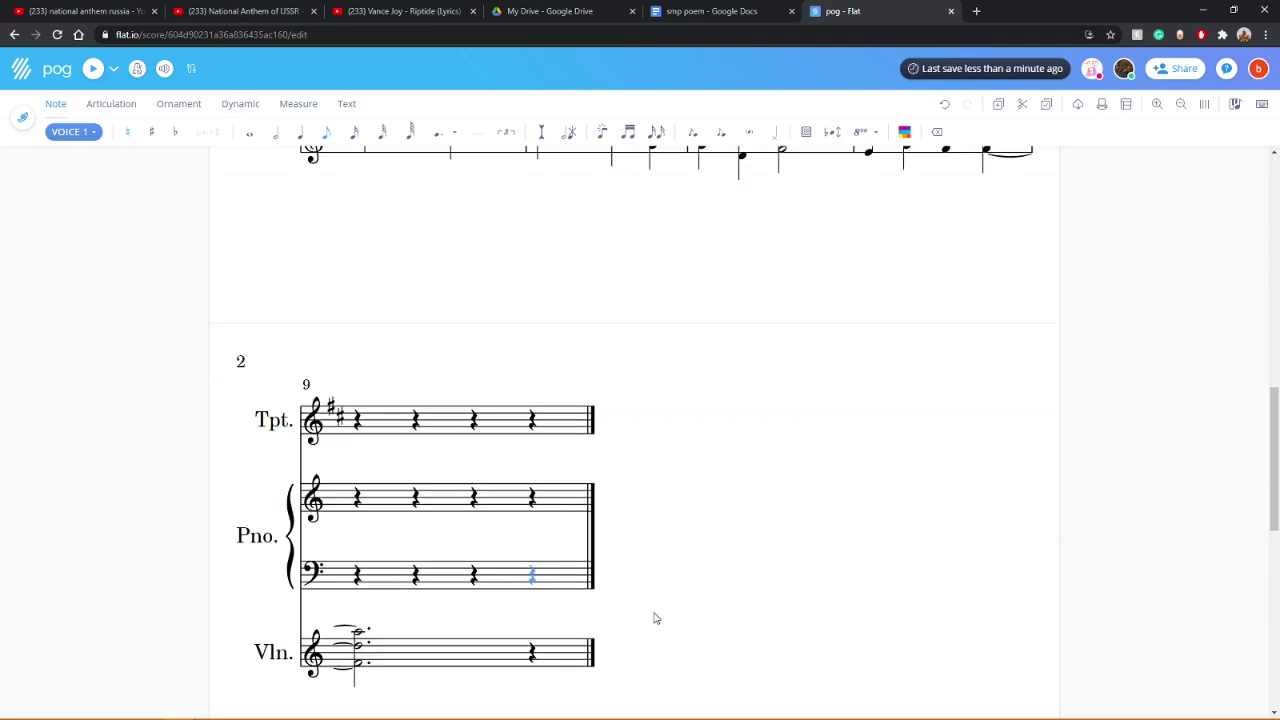
pyautogui.scroll(-5, 870, 610)
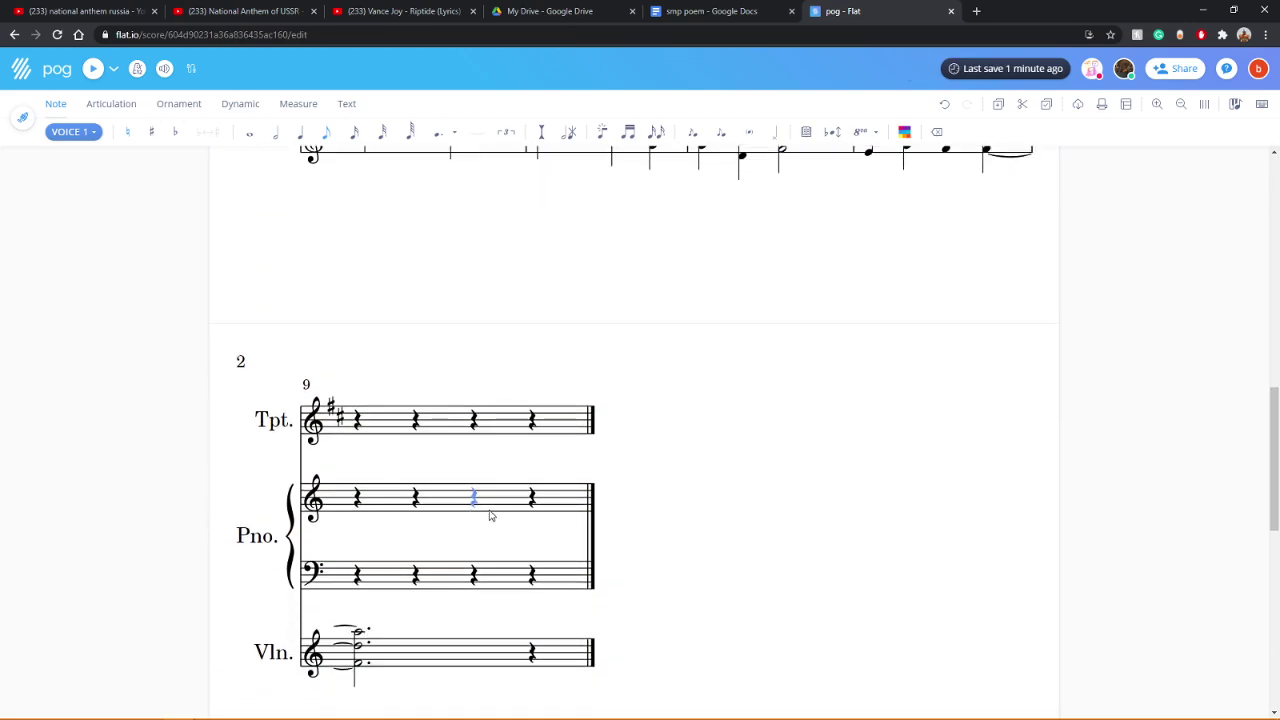
pyautogui.click(296, 105)
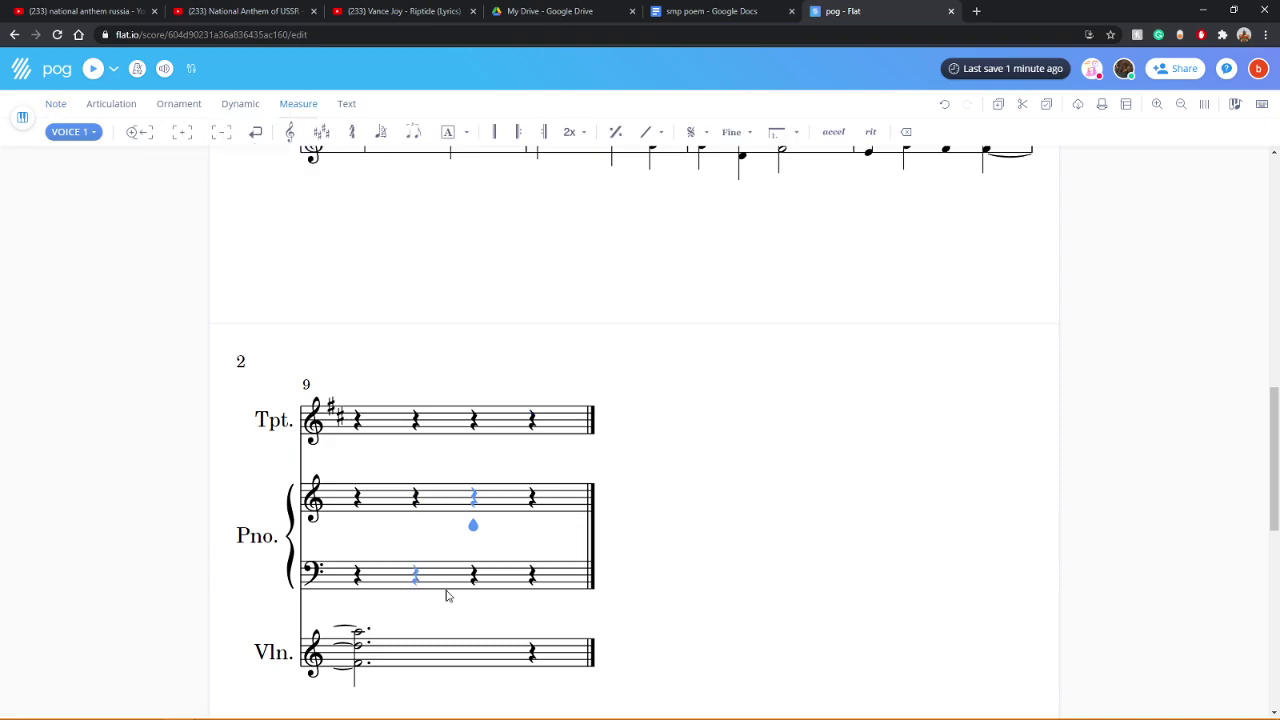
pyautogui.click(450, 655)
pyautogui.click(287, 413)
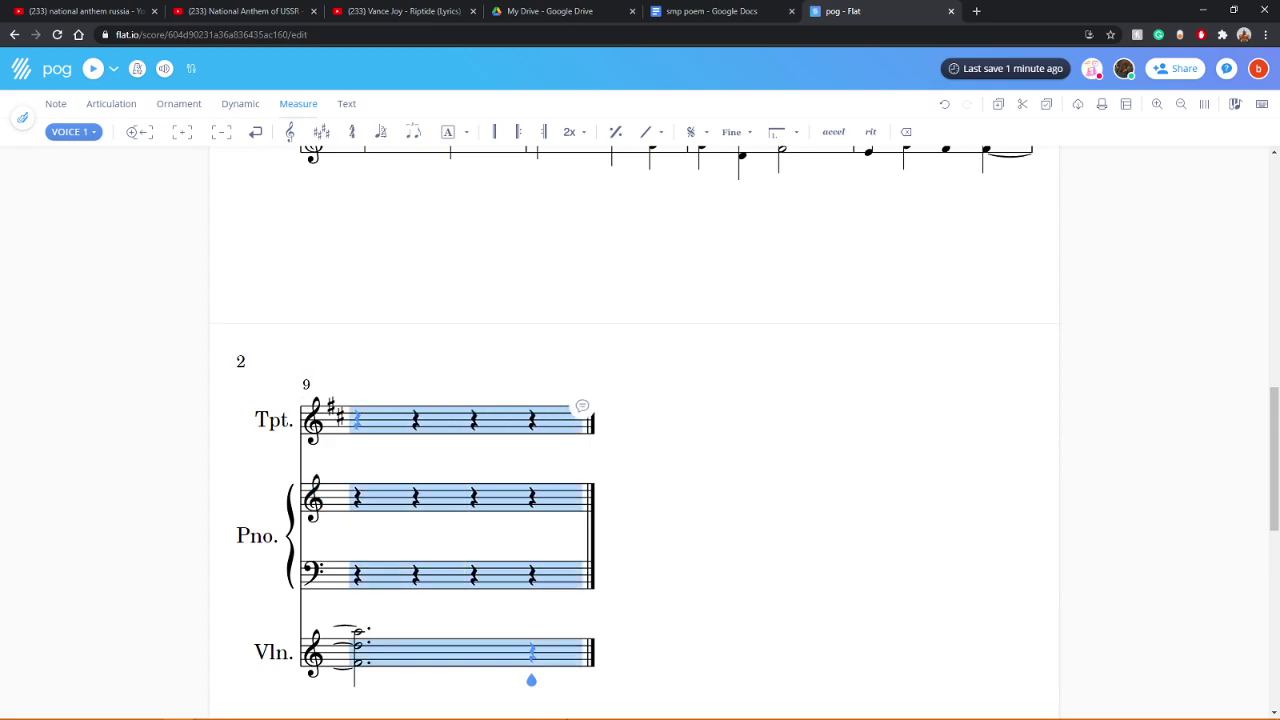
pyautogui.click(221, 136)
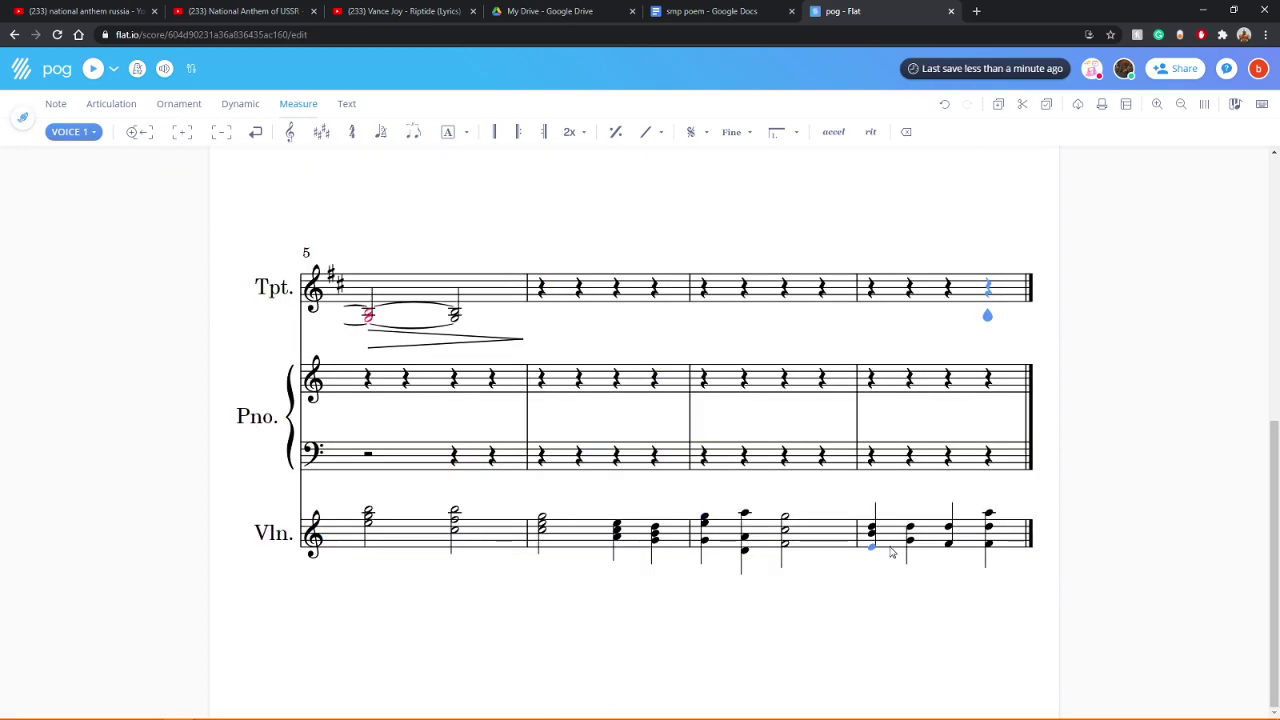
# Step: Remove measure 8 as well, so the score ends at measure 7
pyautogui.click(1008, 546)
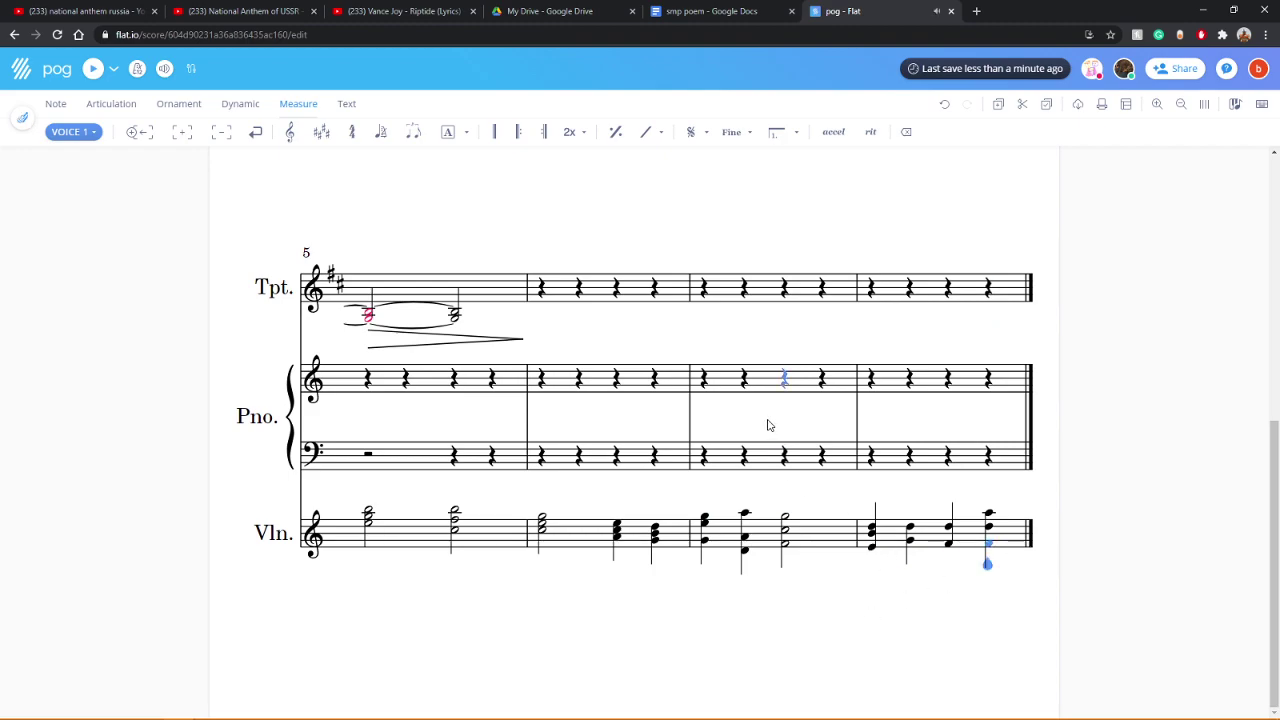
pyautogui.click(220, 132)
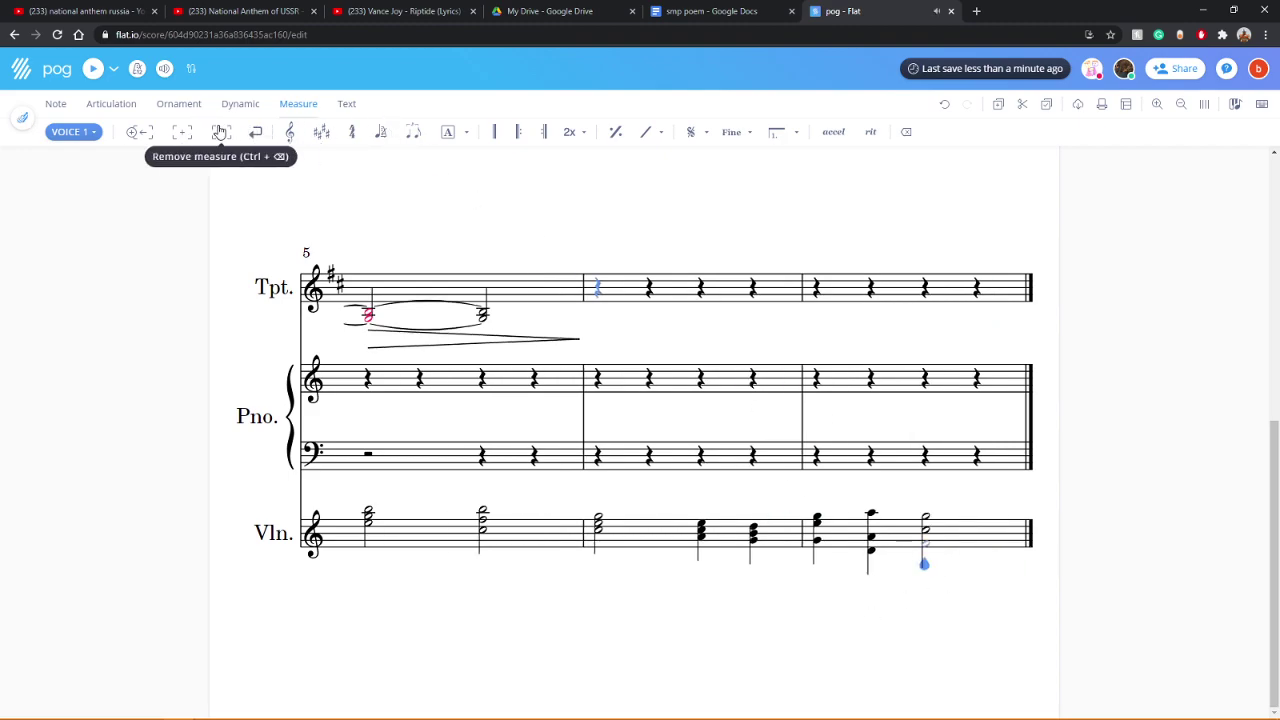
pyautogui.scroll(5, 714, 505)
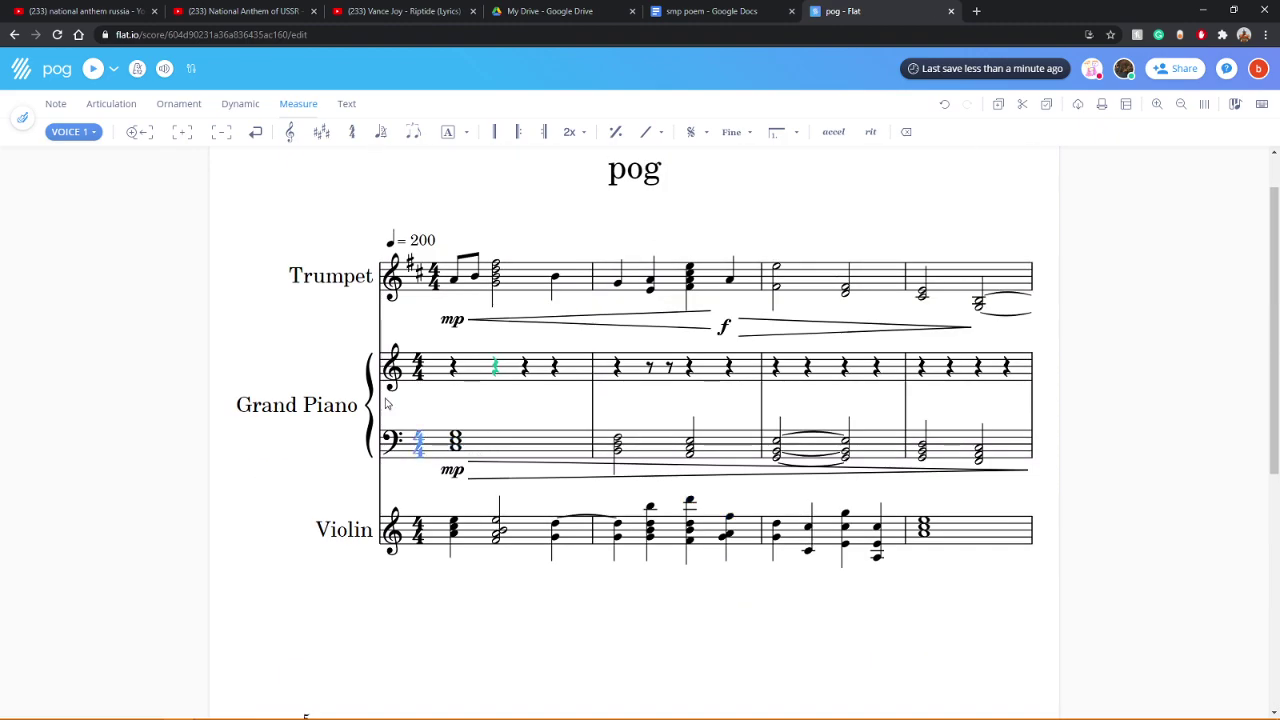
# Step: Check the mixer, play the score, and adjust the violin's first chord note with Ctrl+Down
pyautogui.click(166, 72)
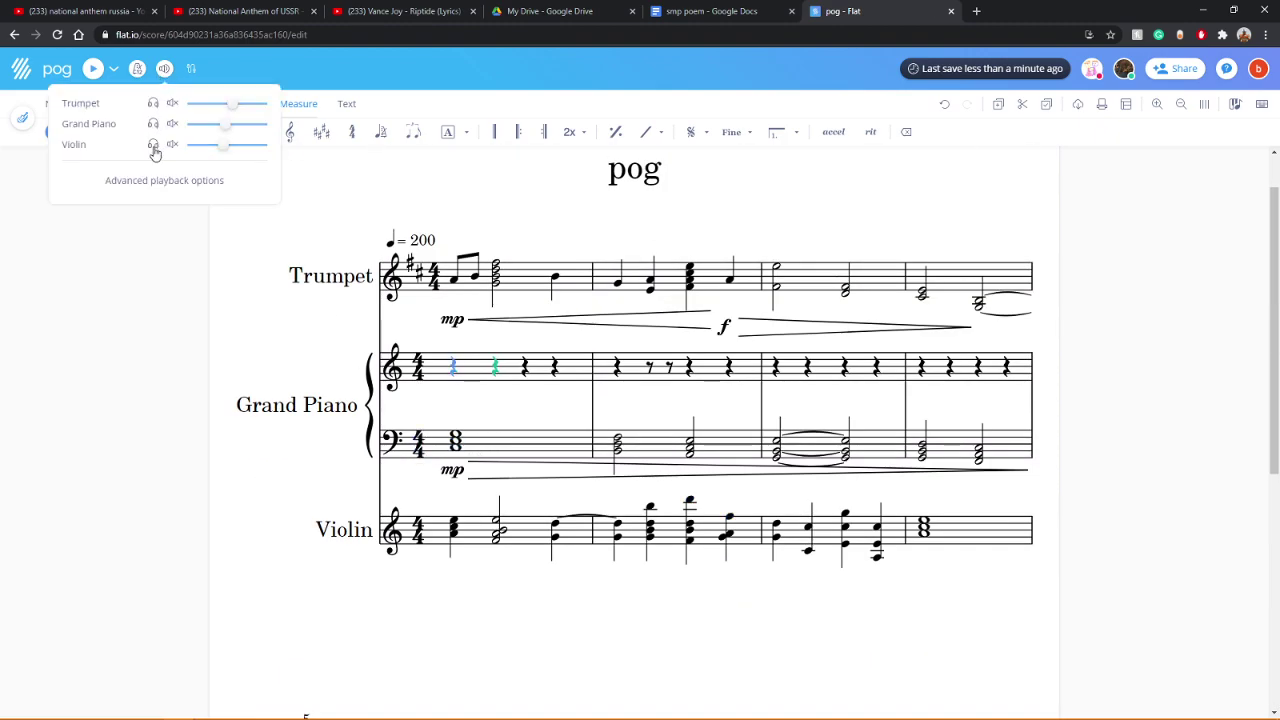
pyautogui.click(92, 69)
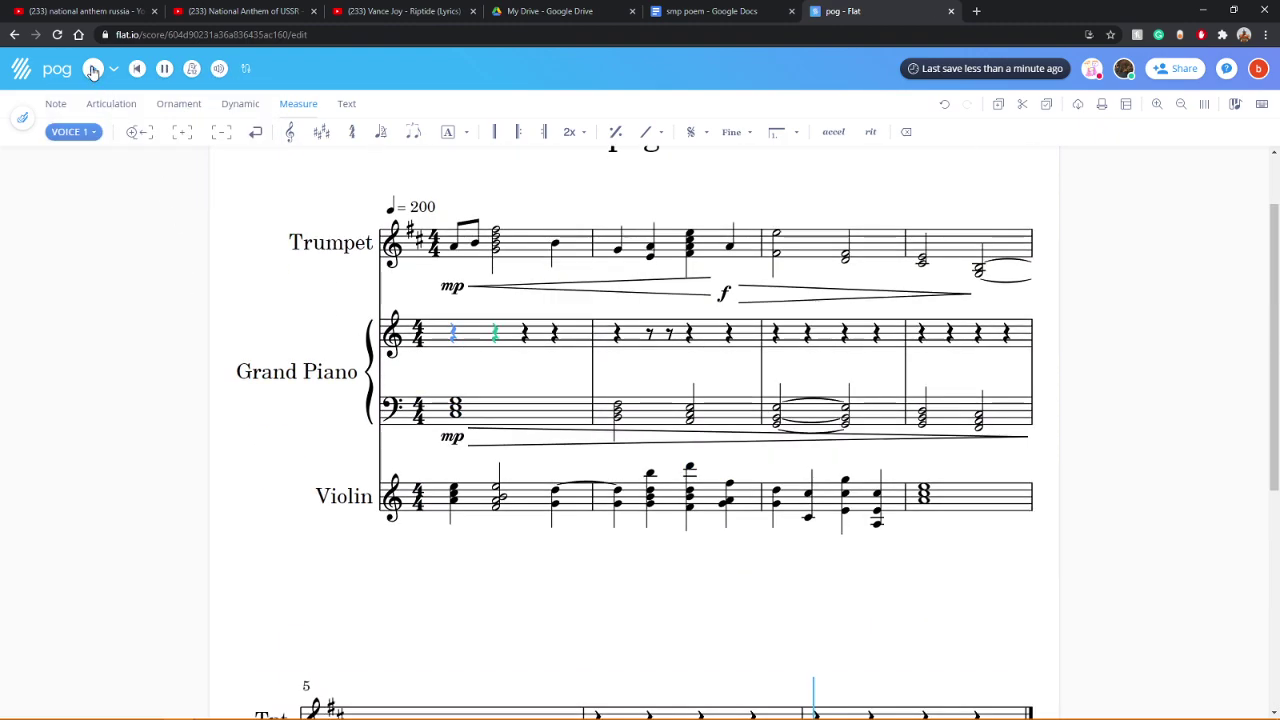
pyautogui.click(453, 533)
pyautogui.hotkey('ctrl', 'Down')
# Step: Replay the score and open the editor for the 200 tempo marking
pyautogui.click(93, 69)
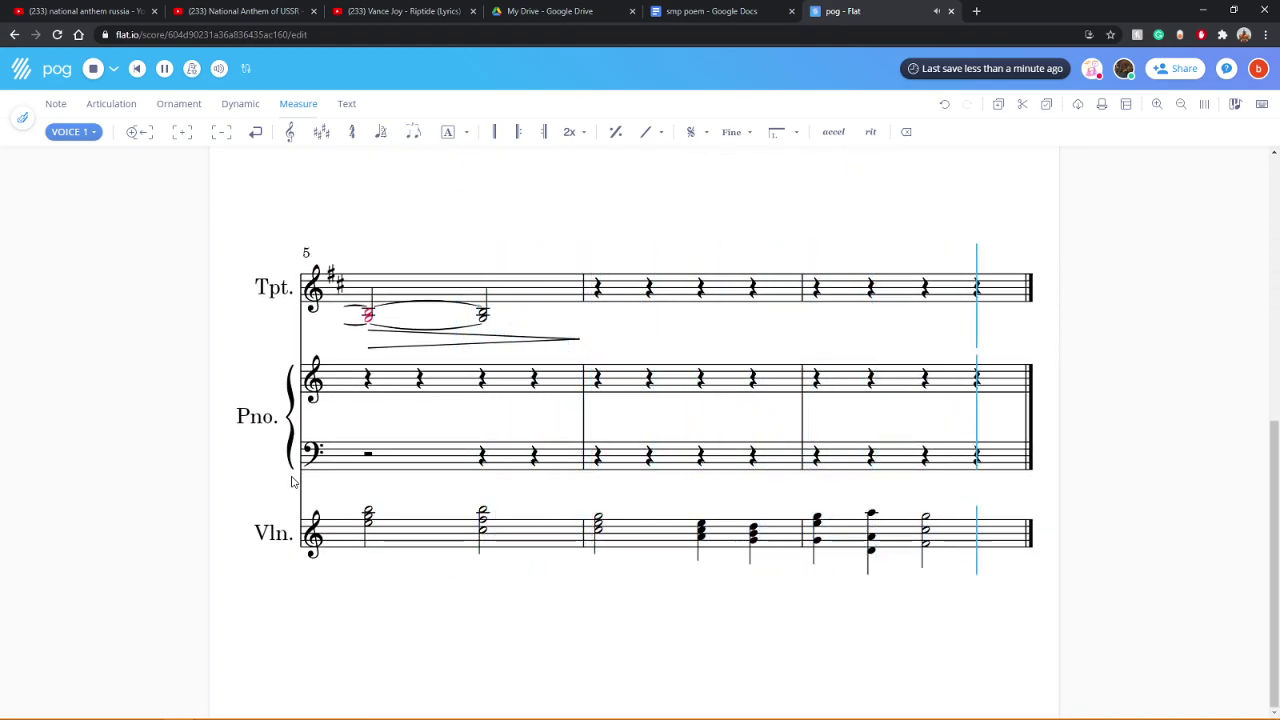
pyautogui.scroll(3, 420, 300)
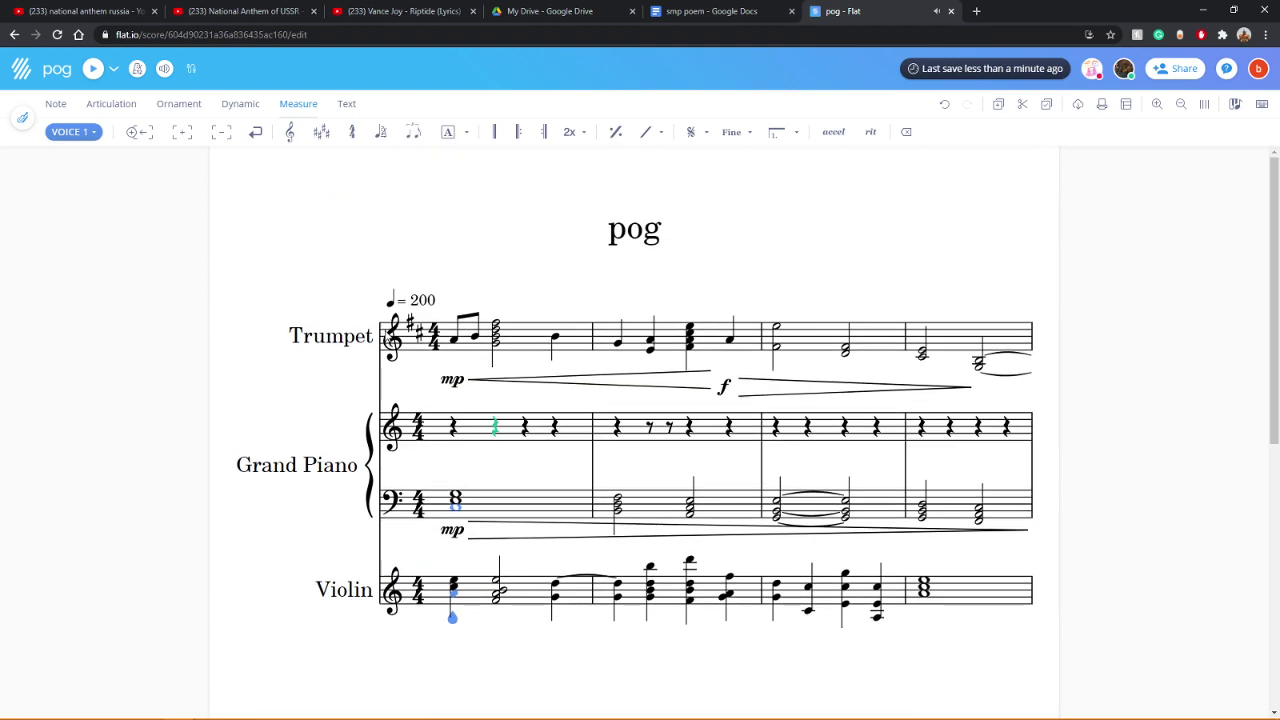
pyautogui.click(420, 303)
# Step: Change the tempo to 150 and play the score
pyautogui.click(382, 338)
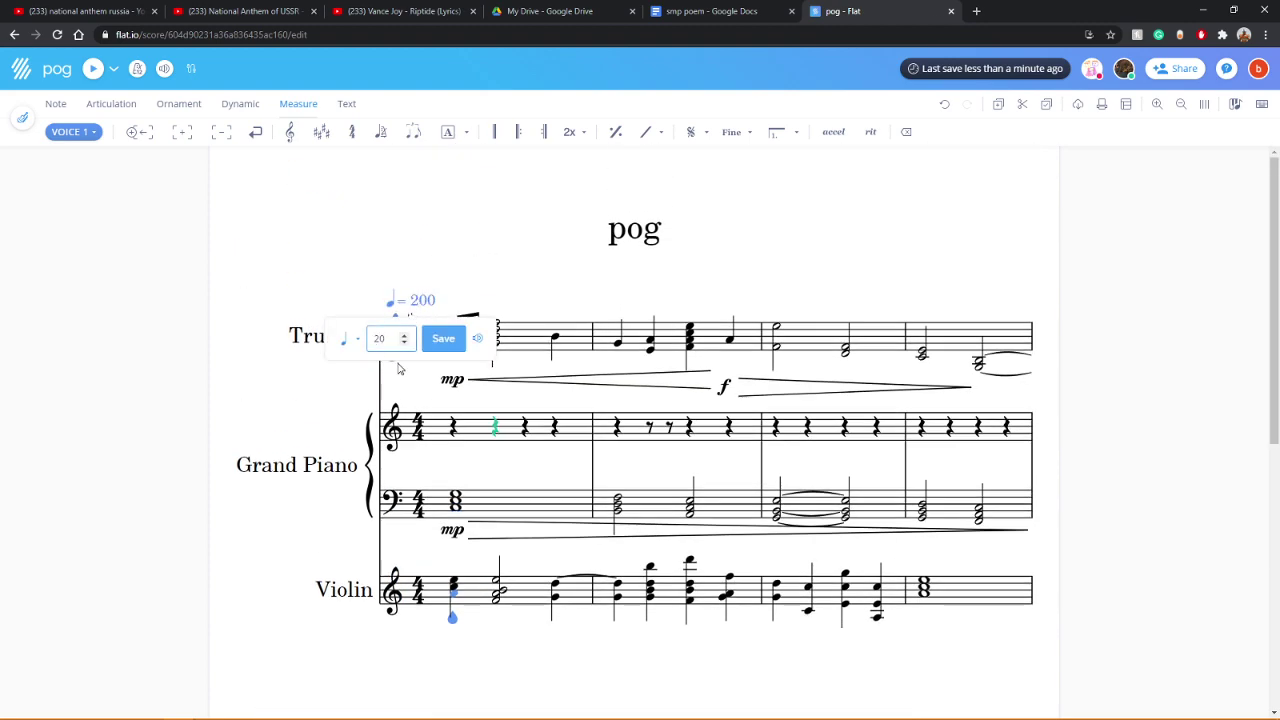
pyautogui.write('150')
pyautogui.press('Return')
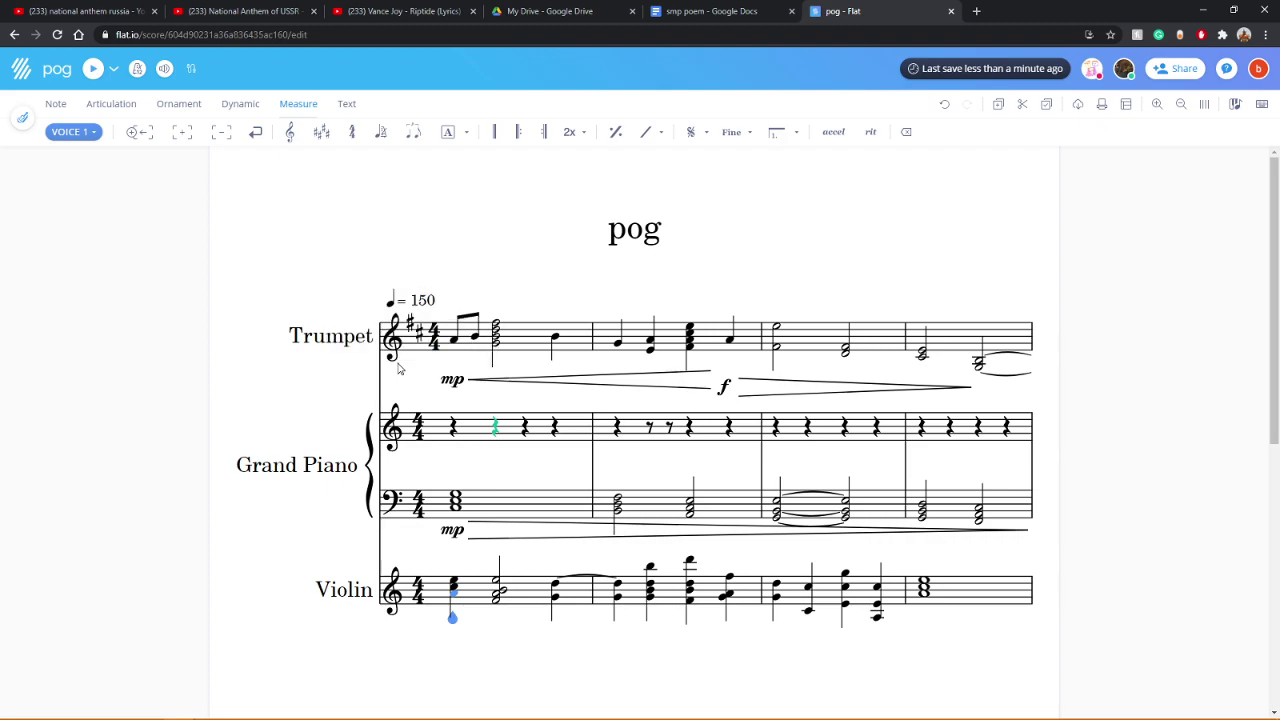
pyautogui.click(91, 70)
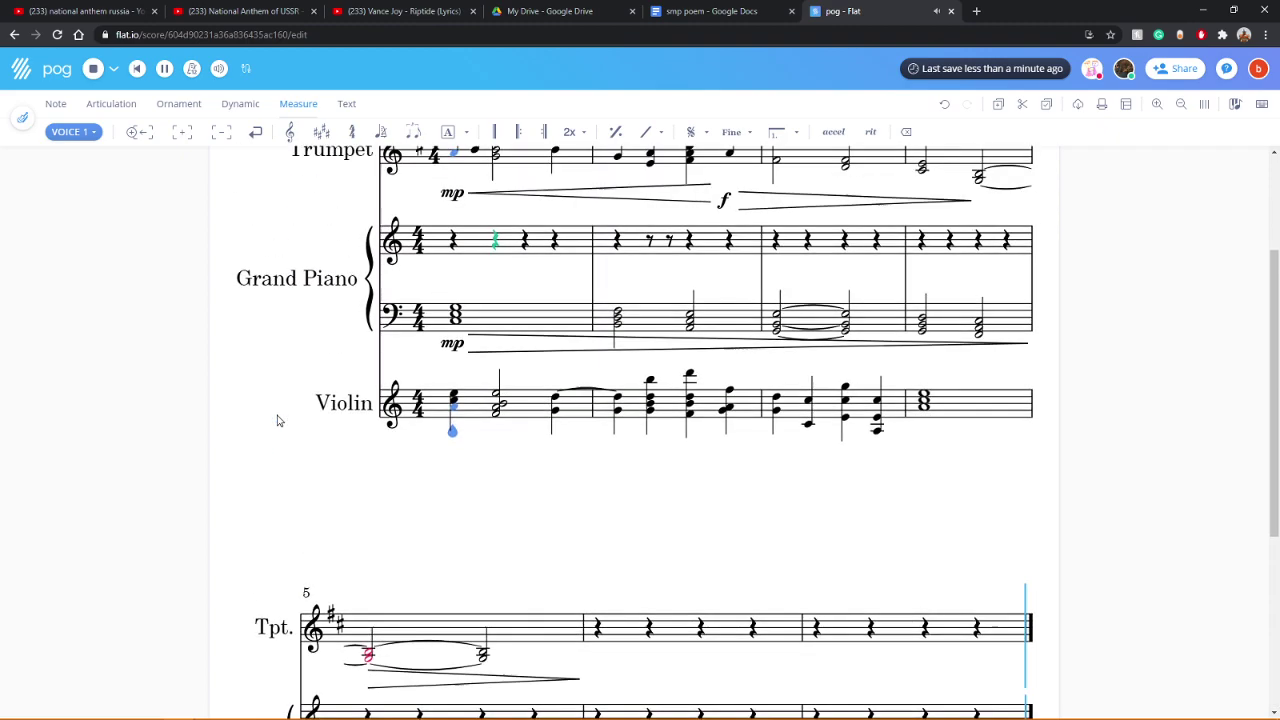
# Step: Change the tempo to 100 and play the score again
pyautogui.click(400, 302)
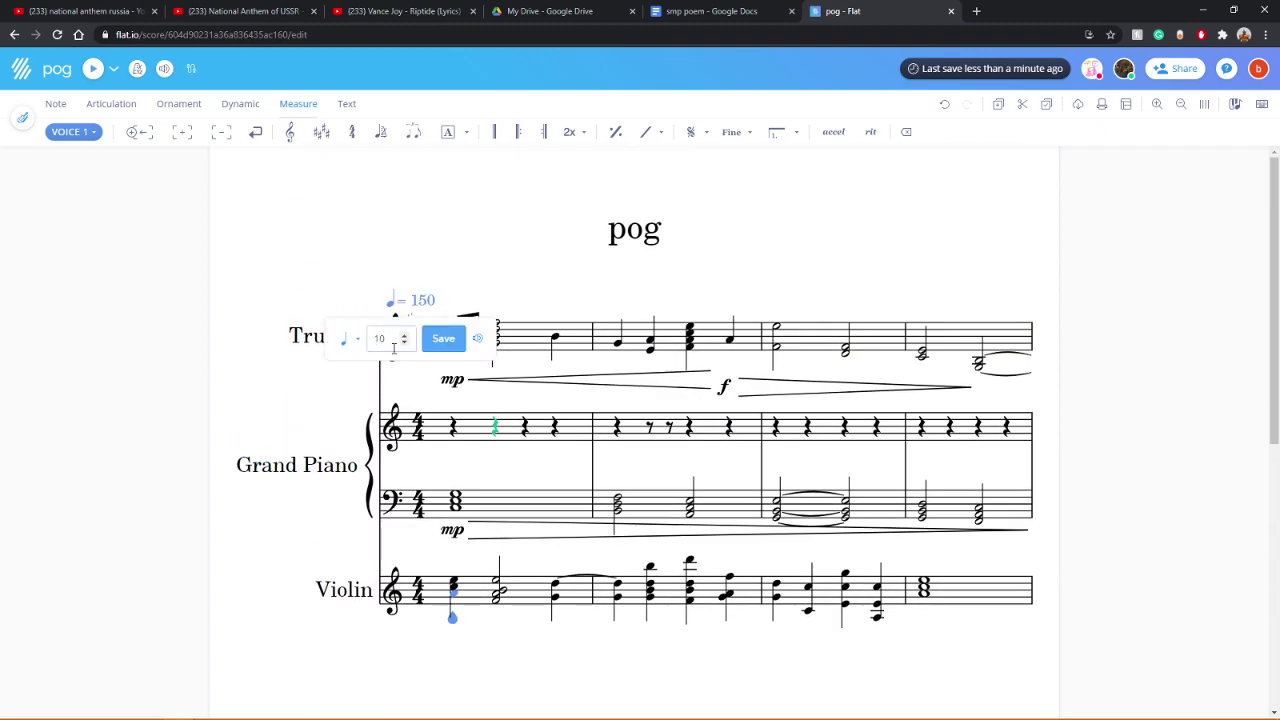
pyautogui.click(455, 338)
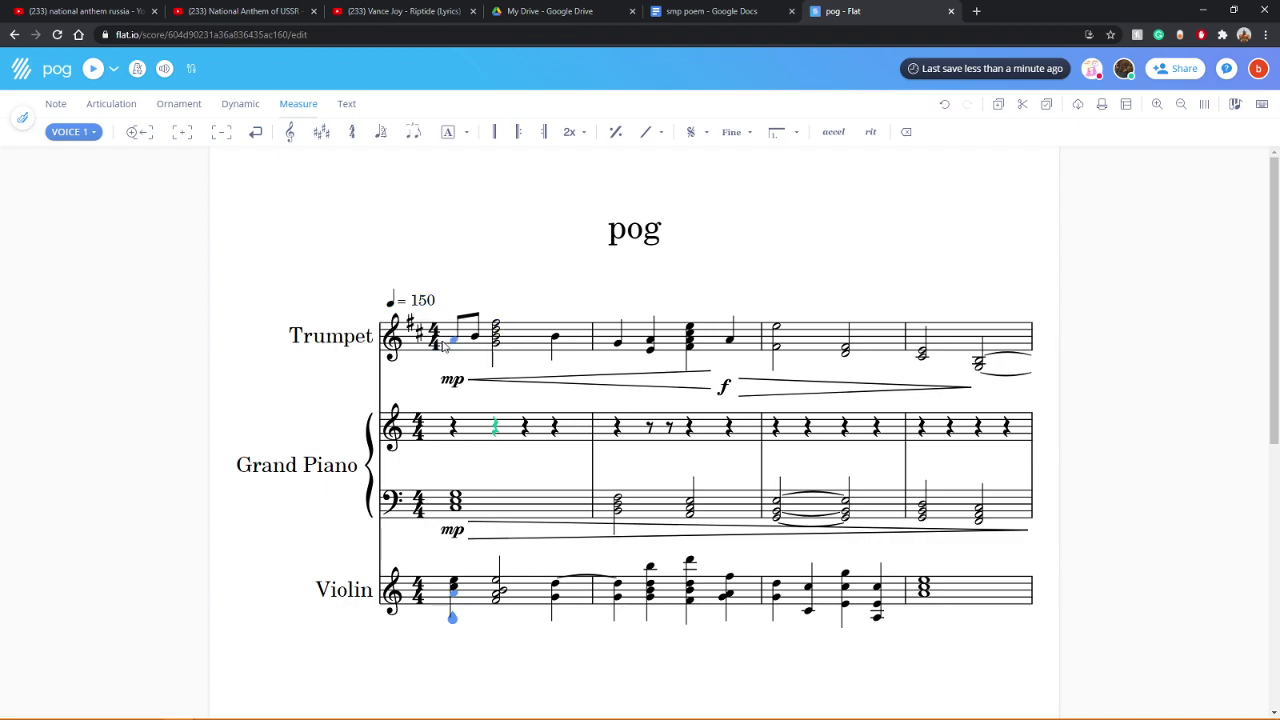
pyautogui.click(94, 70)
pyautogui.click(55, 104)
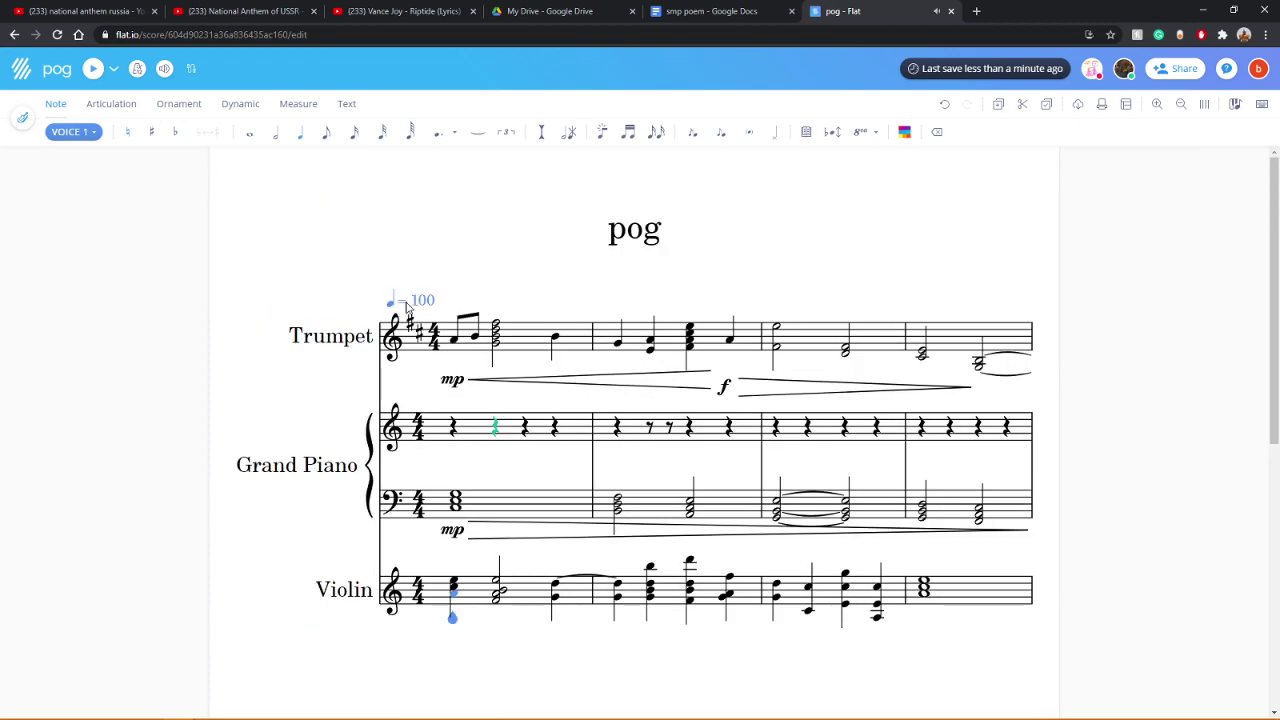
# Step: Change the tempo from 100 to 125 and play the score
pyautogui.click(420, 302)
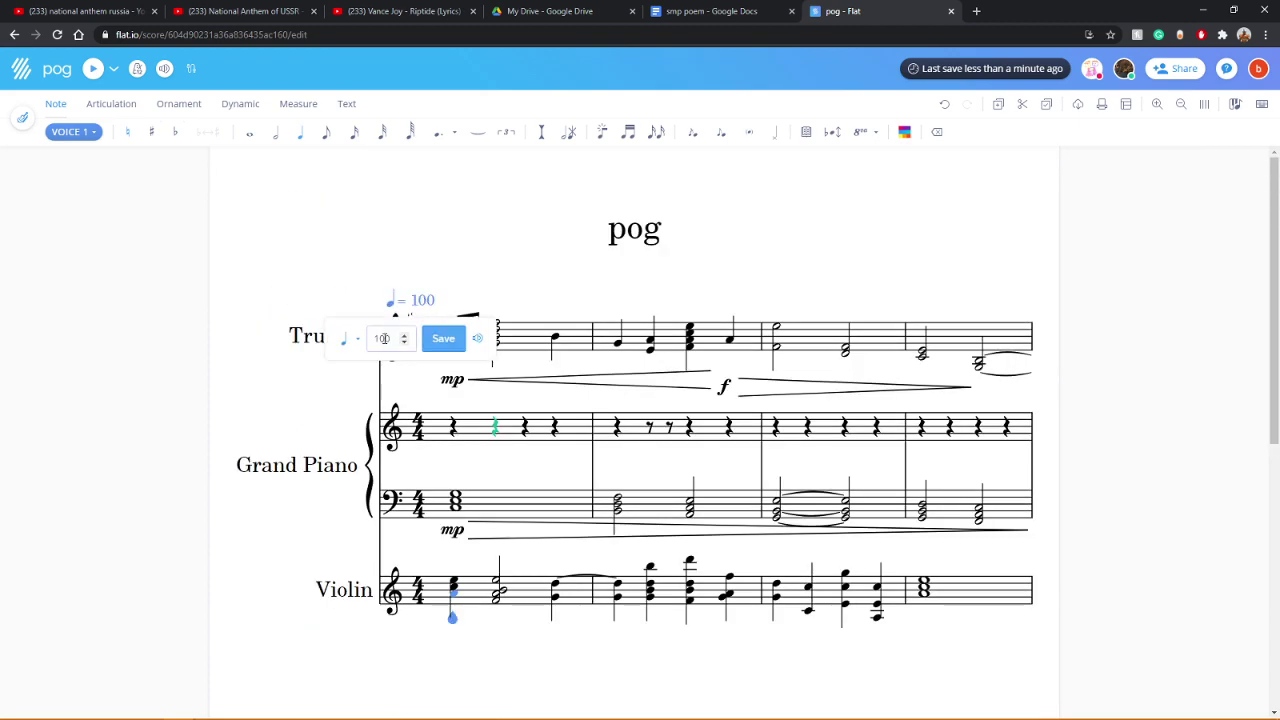
pyautogui.press('BackSpace')
pyautogui.write('25')
pyautogui.press('Return')
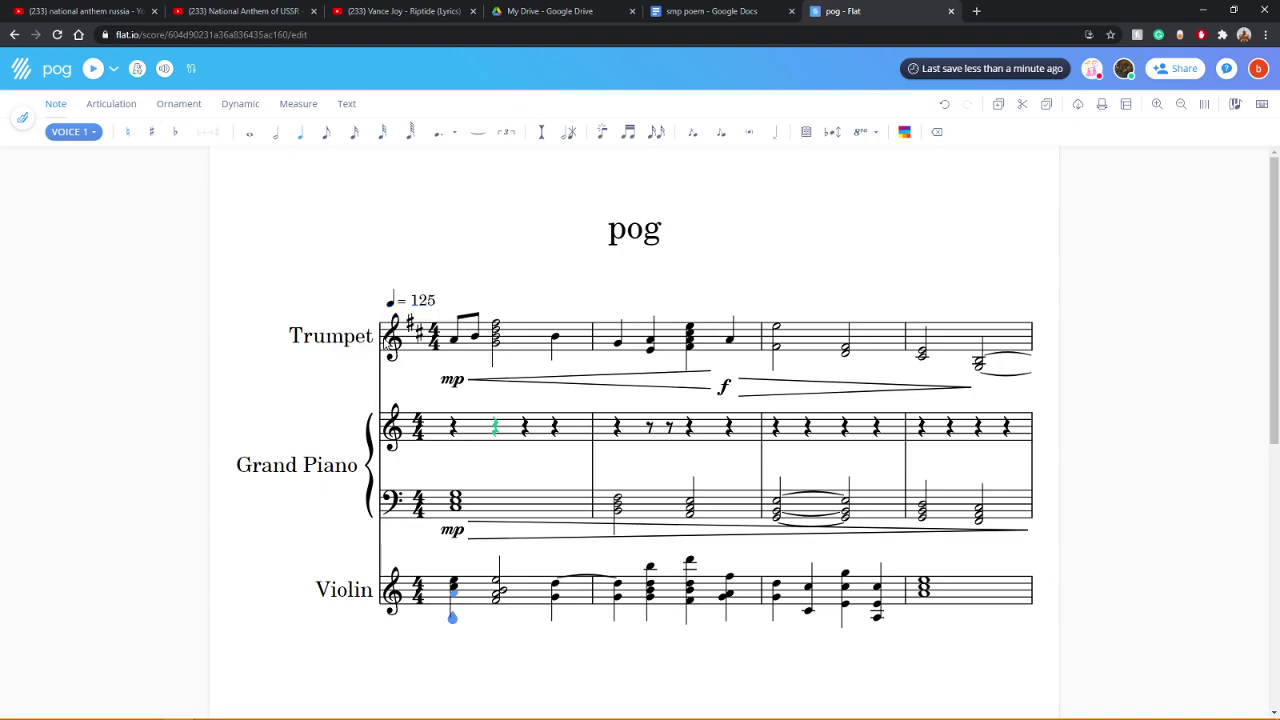
pyautogui.click(92, 68)
# Step: Change the tempo to 135 and play the score again
pyautogui.click(431, 308)
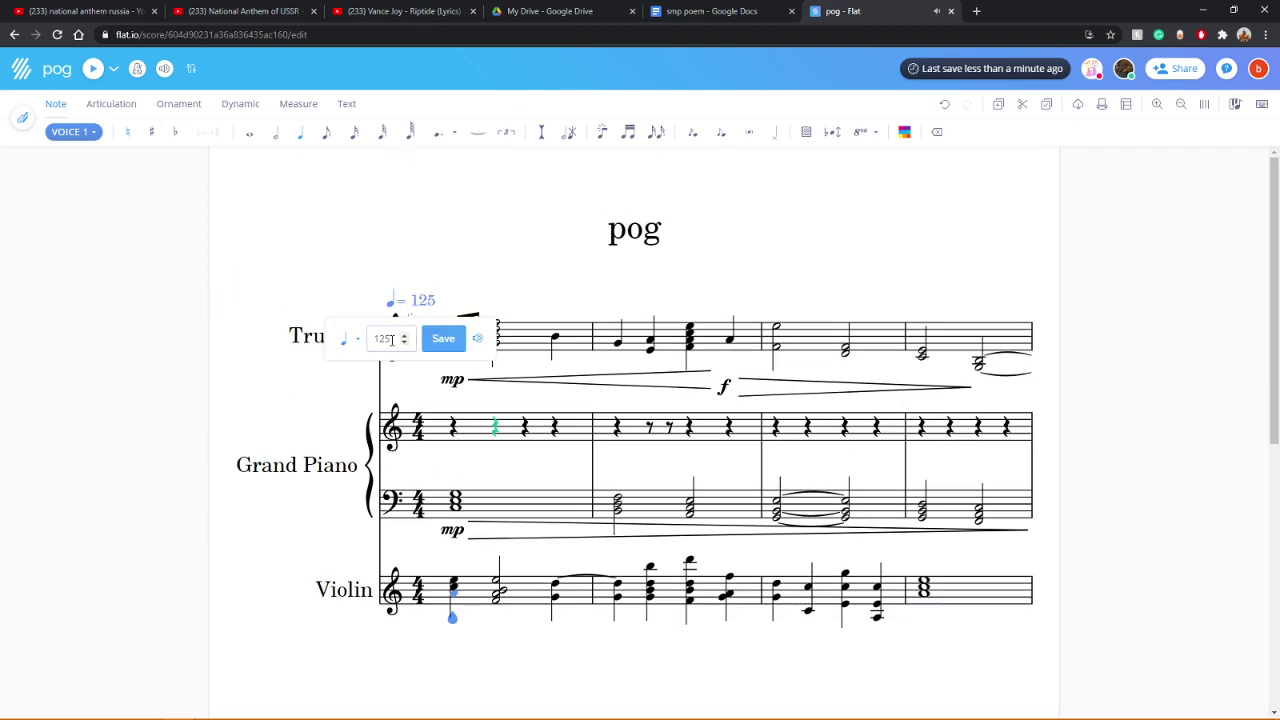
pyautogui.press('BackSpace')
pyautogui.press('BackSpace')
pyautogui.write('5')
pyautogui.press('BackSpace')
pyautogui.write('35')
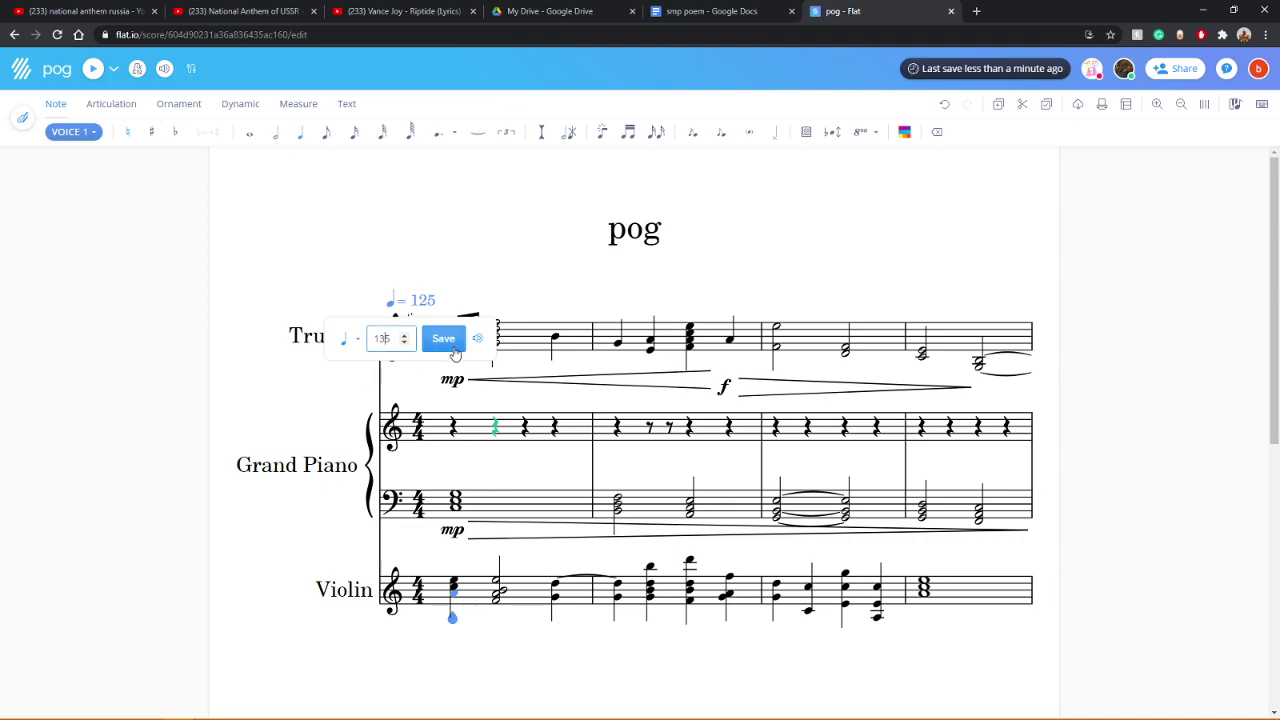
pyautogui.click(443, 338)
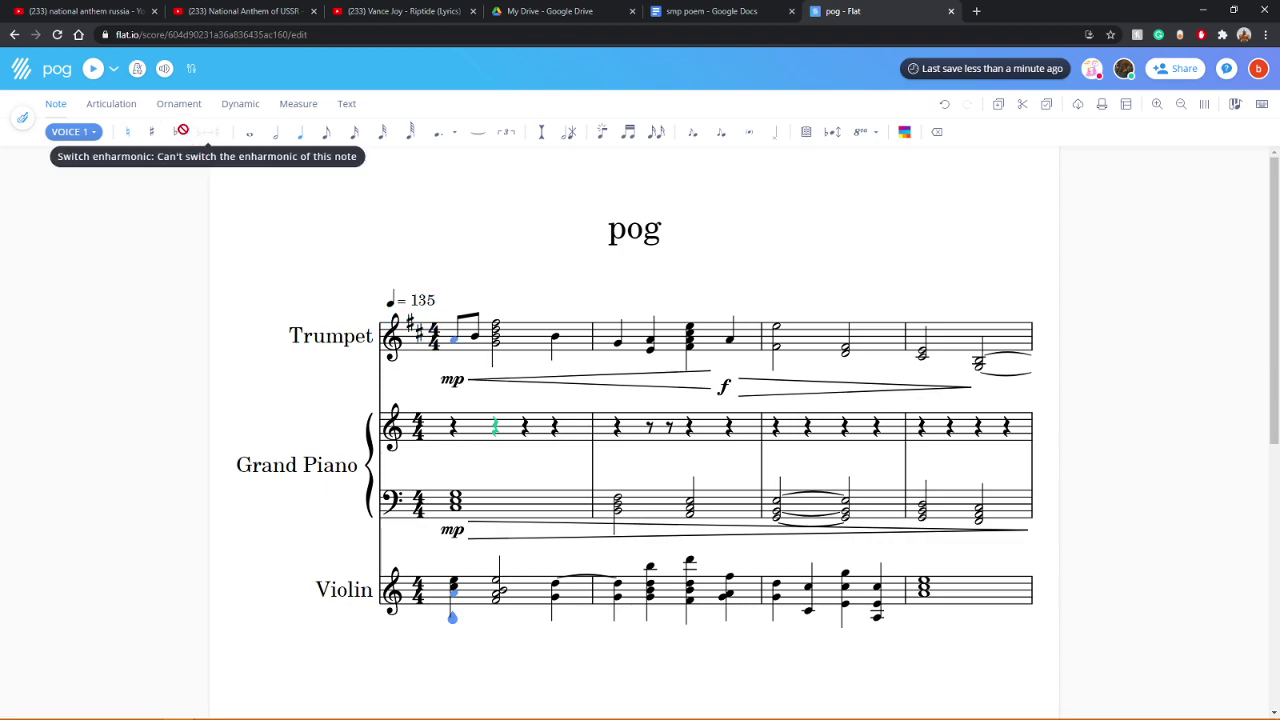
pyautogui.click(93, 68)
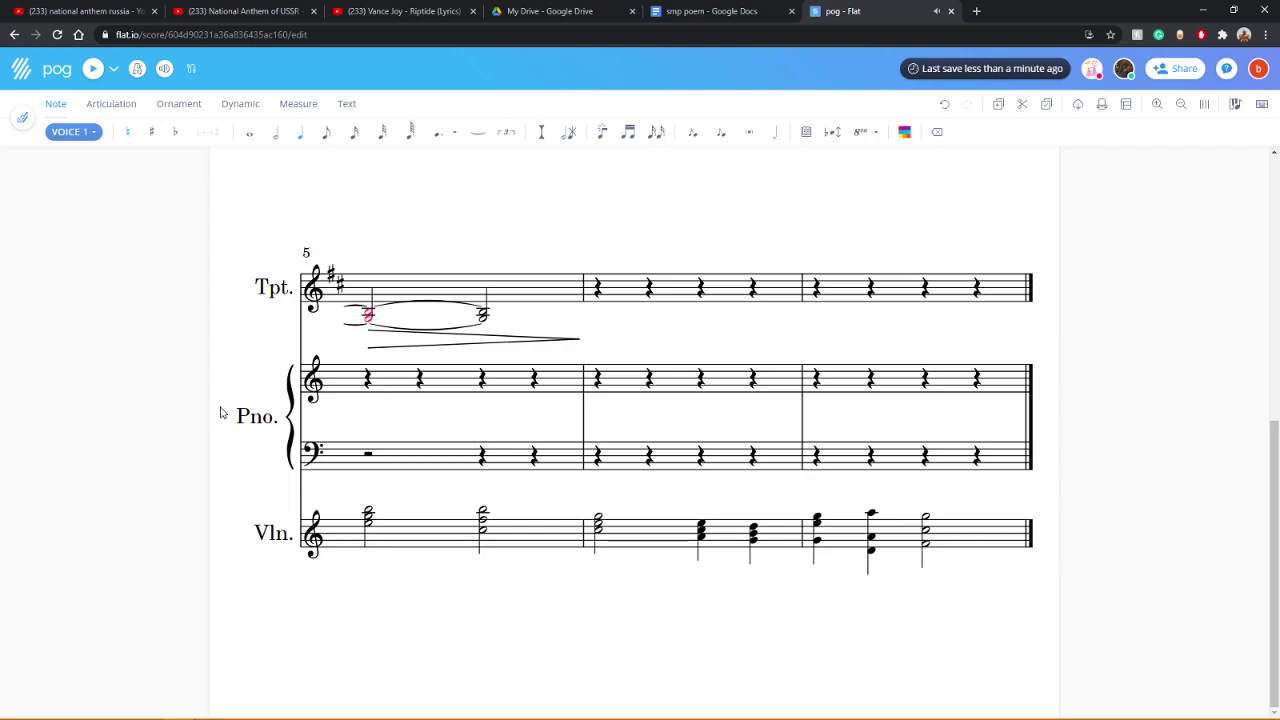
# Step: Move the pog score tab to the front of the tab strip with Ctrl+Shift+Page Up
pyautogui.scroll(5, 220, 412)
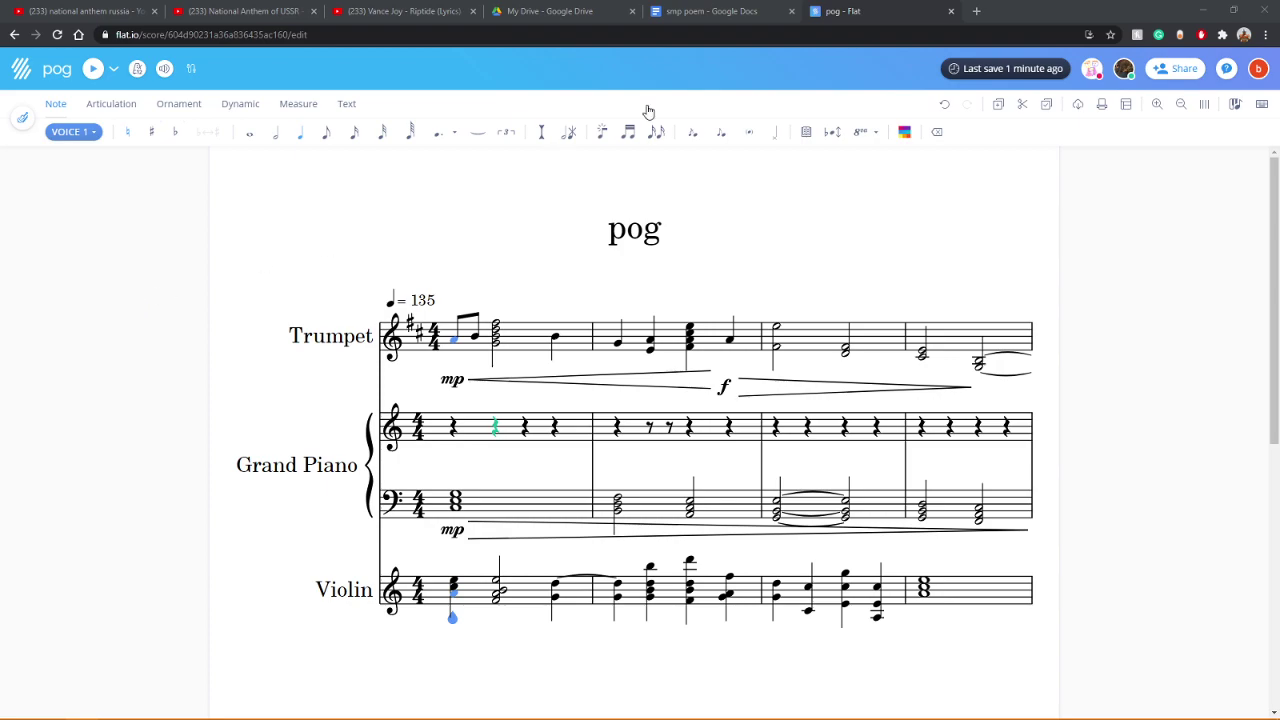
pyautogui.hotkey('ctrl', 'shift', 'pageup')
pyautogui.hotkey('ctrl', 'shift', 'pageup')
pyautogui.hotkey('ctrl', 'shift', 'pageup')
pyautogui.hotkey('ctrl', 'shift', 'pageup')
pyautogui.hotkey('ctrl', 'shift', 'pageup')
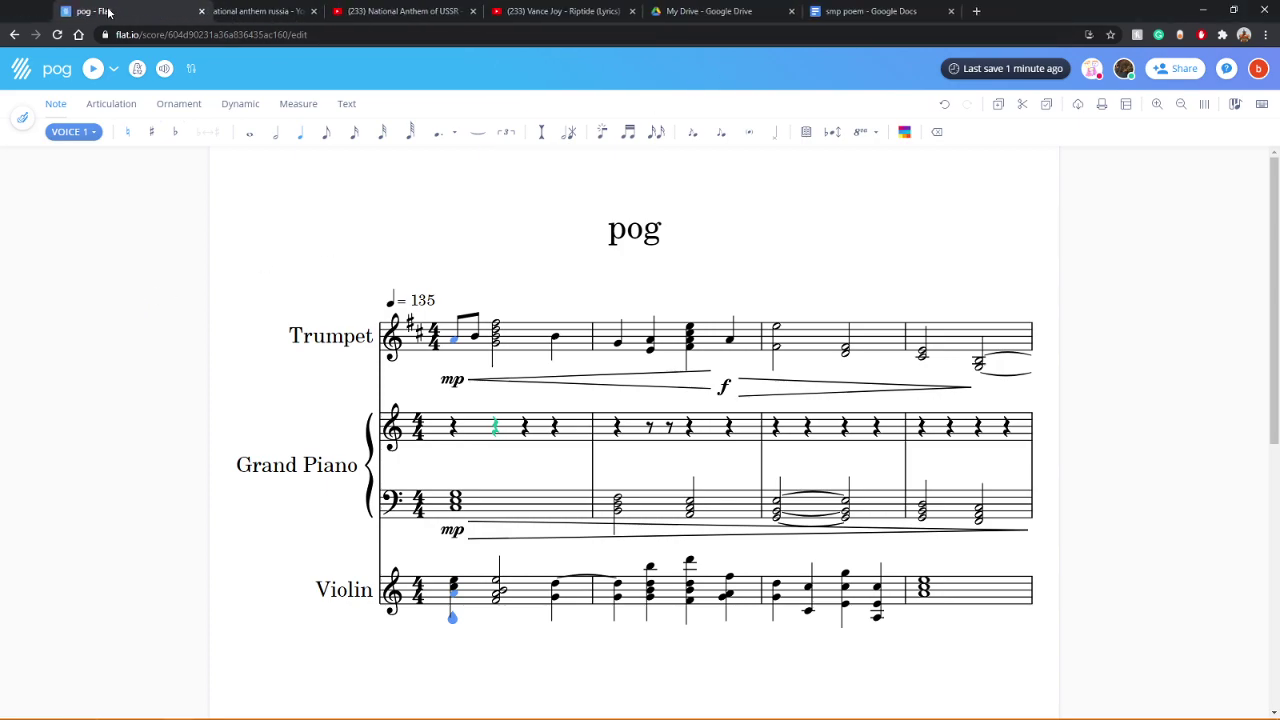
# Step: Move the smp poem tab beside the score, close all tabs to its right, and return to pog
pyautogui.click(880, 11)
pyautogui.hotkey('ctrl', 'shift', 'pageup')
pyautogui.hotkey('ctrl', 'shift', 'pageup')
pyautogui.hotkey('ctrl', 'shift', 'pageup')
pyautogui.hotkey('ctrl', 'shift', 'pageup')
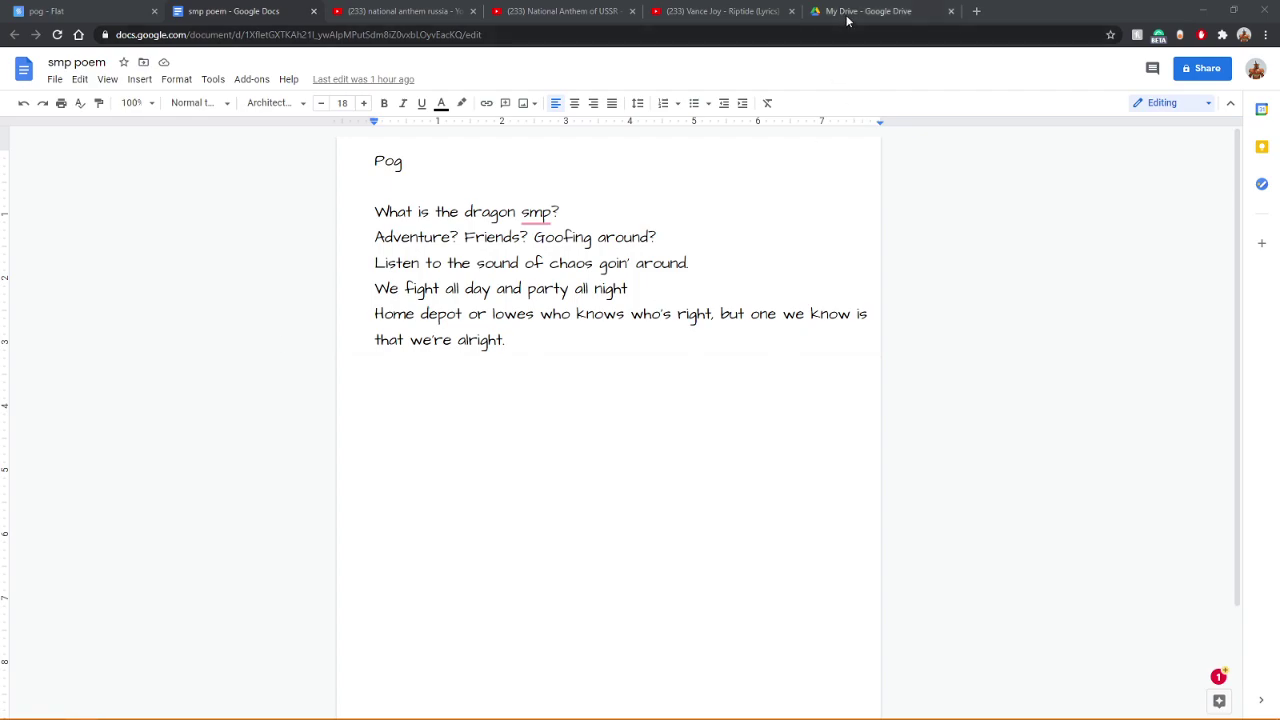
pyautogui.rightClick(246, 15)
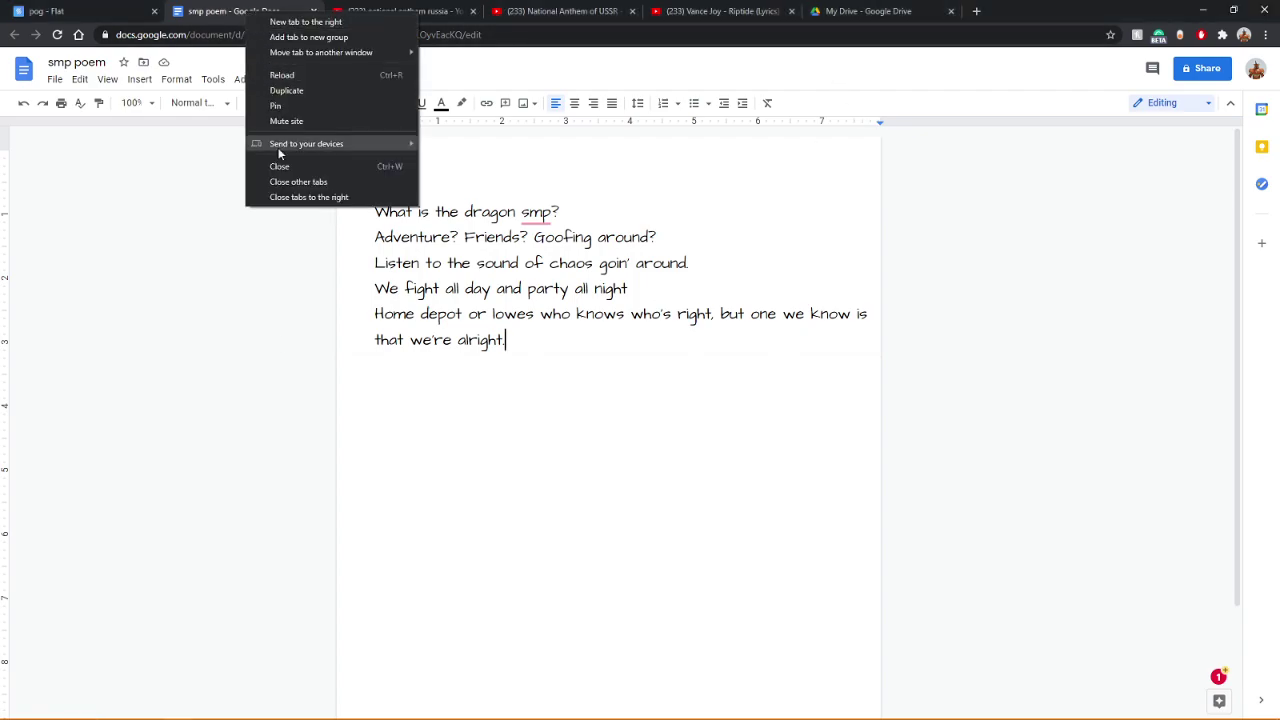
pyautogui.click(288, 199)
pyautogui.click(58, 8)
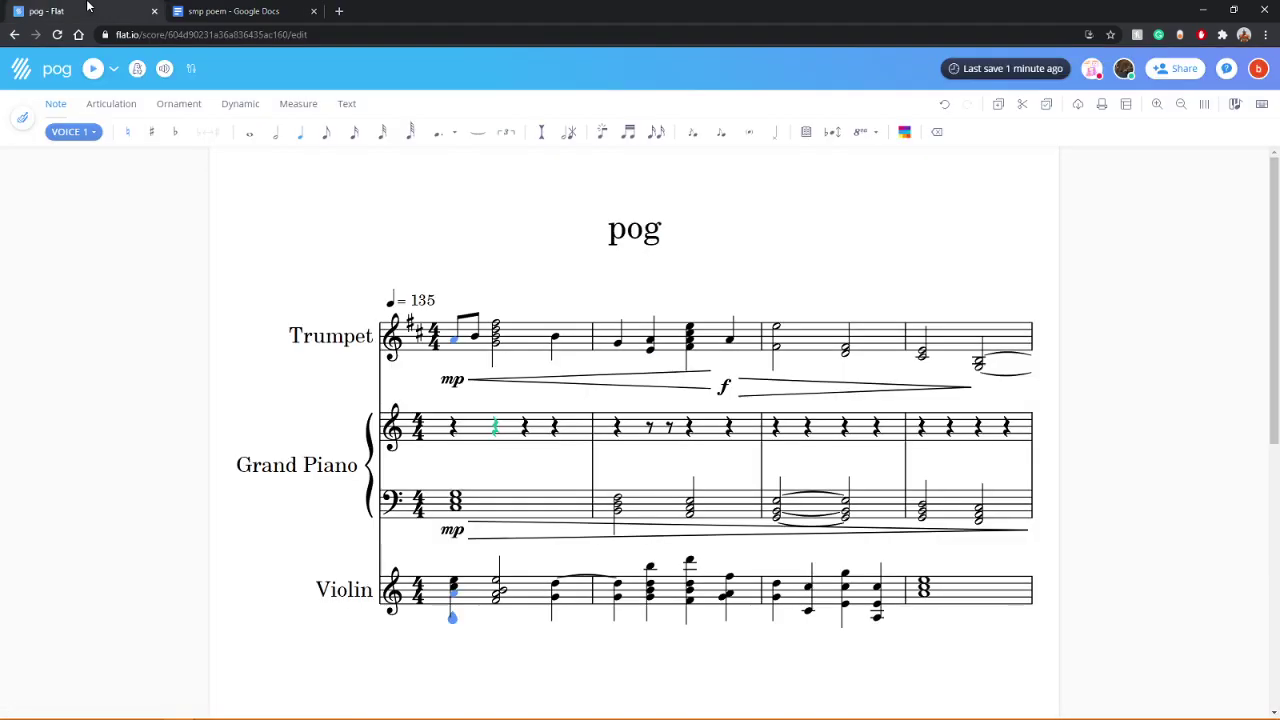
# Step: Drag the pog tab after smp poem and select measure 2's first trumpet note
pyautogui.moveTo(58, 8); pyautogui.dragTo(329, 10)
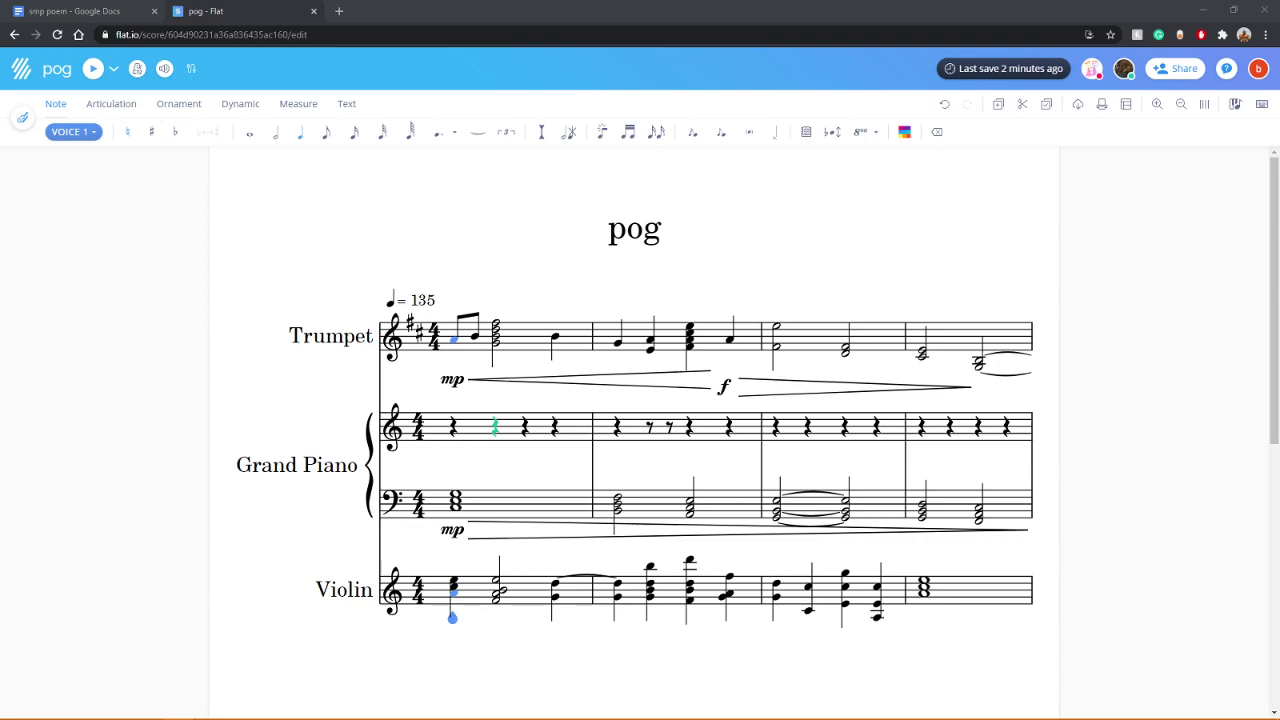
pyautogui.click(603, 328)
# Step: Bring the Doot score into this window as a tab and play it back
pyautogui.moveTo(480, 143); pyautogui.dragTo(563, 11)
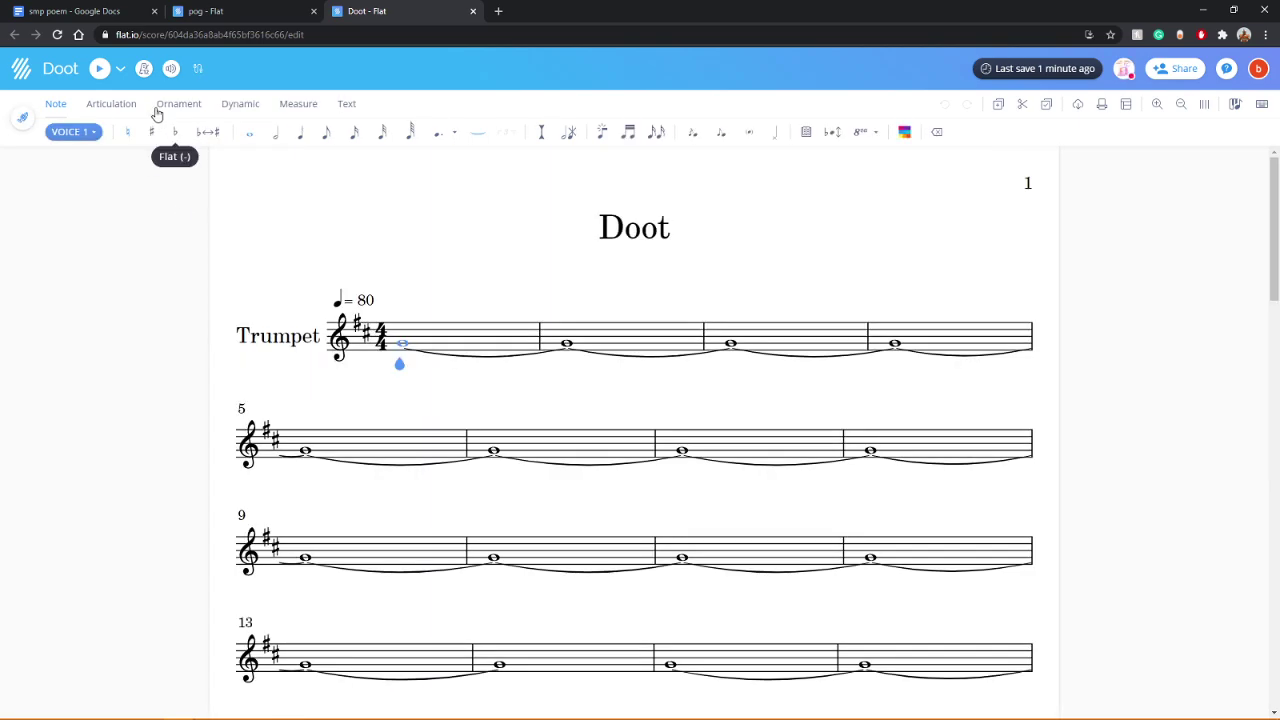
pyautogui.click(100, 68)
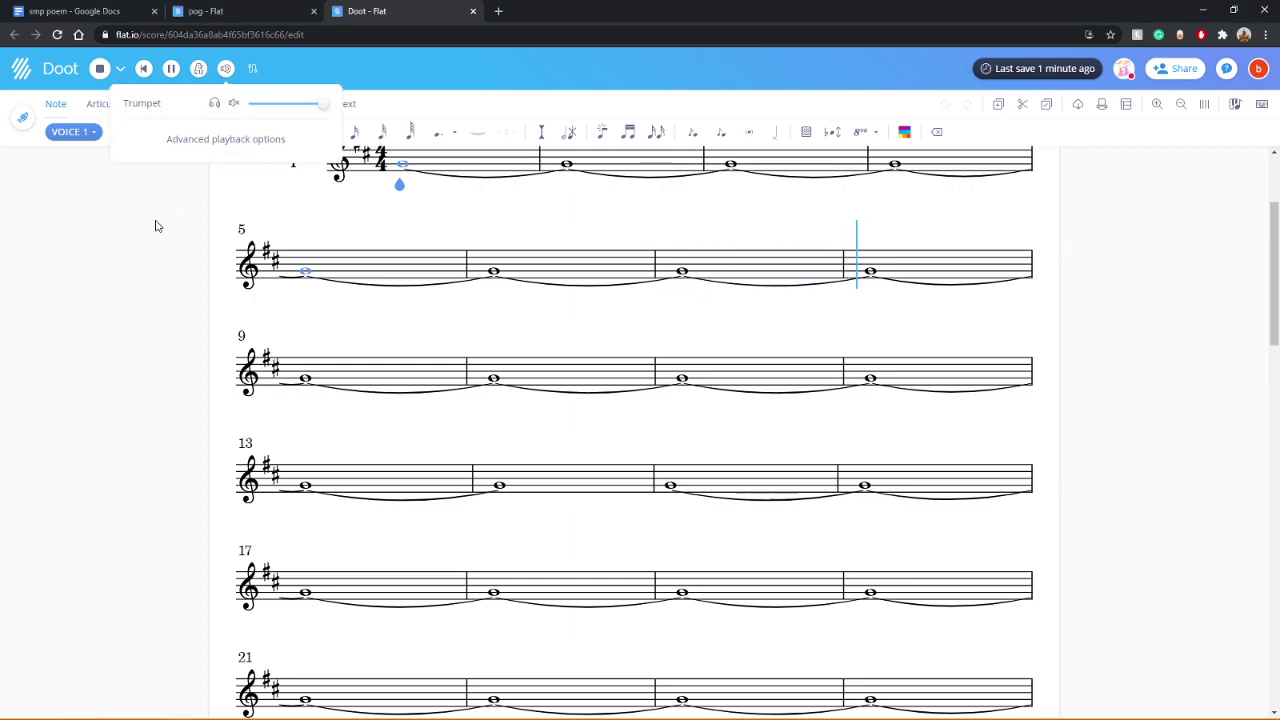
# Step: Scroll through the Doot score while it plays, then stop playback
pyautogui.scroll(2, 143, 349)
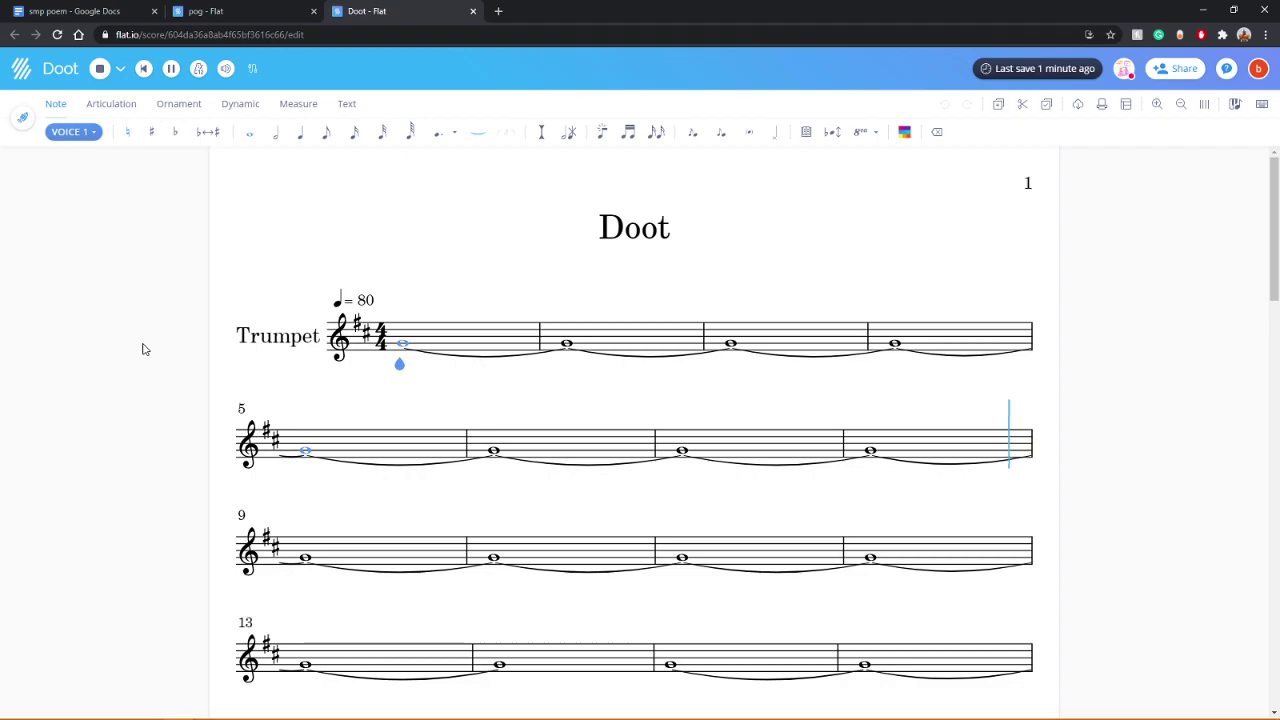
pyautogui.scroll(-15, 143, 349)
pyautogui.scroll(-20, 143, 349)
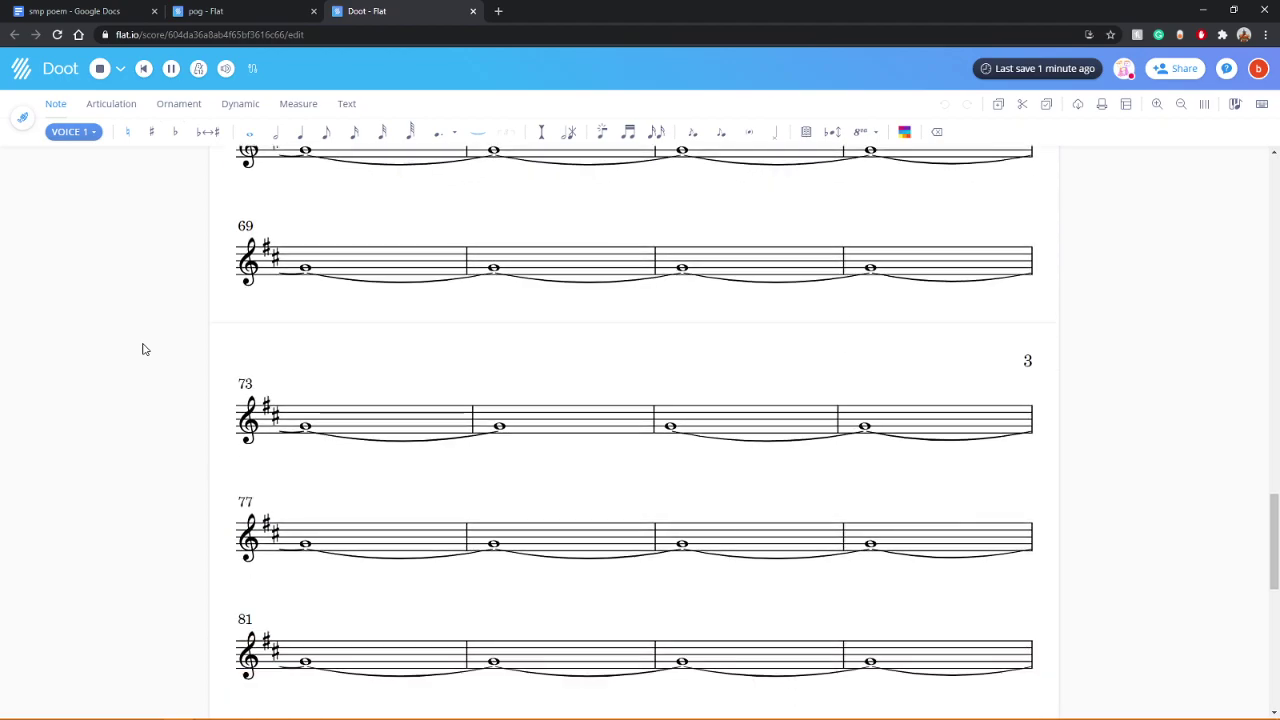
pyautogui.scroll(-5, 143, 349)
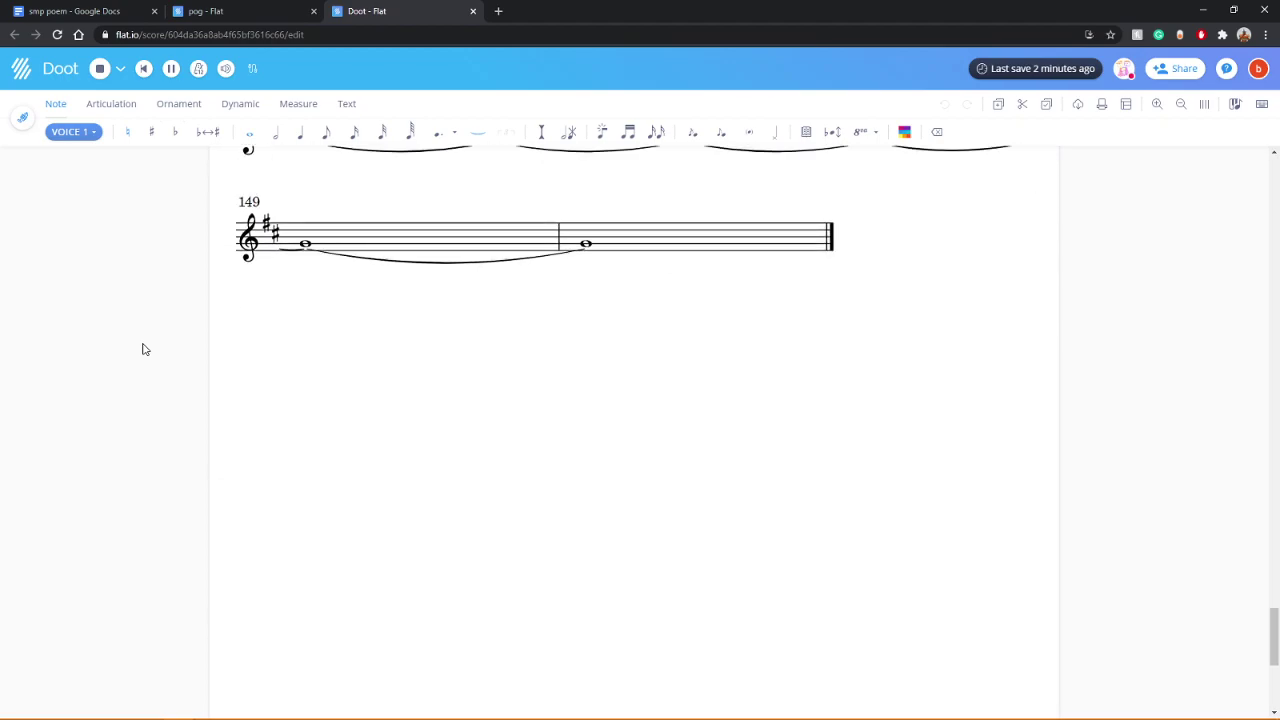
pyautogui.scroll(20, 143, 349)
pyautogui.scroll(20, 137, 355)
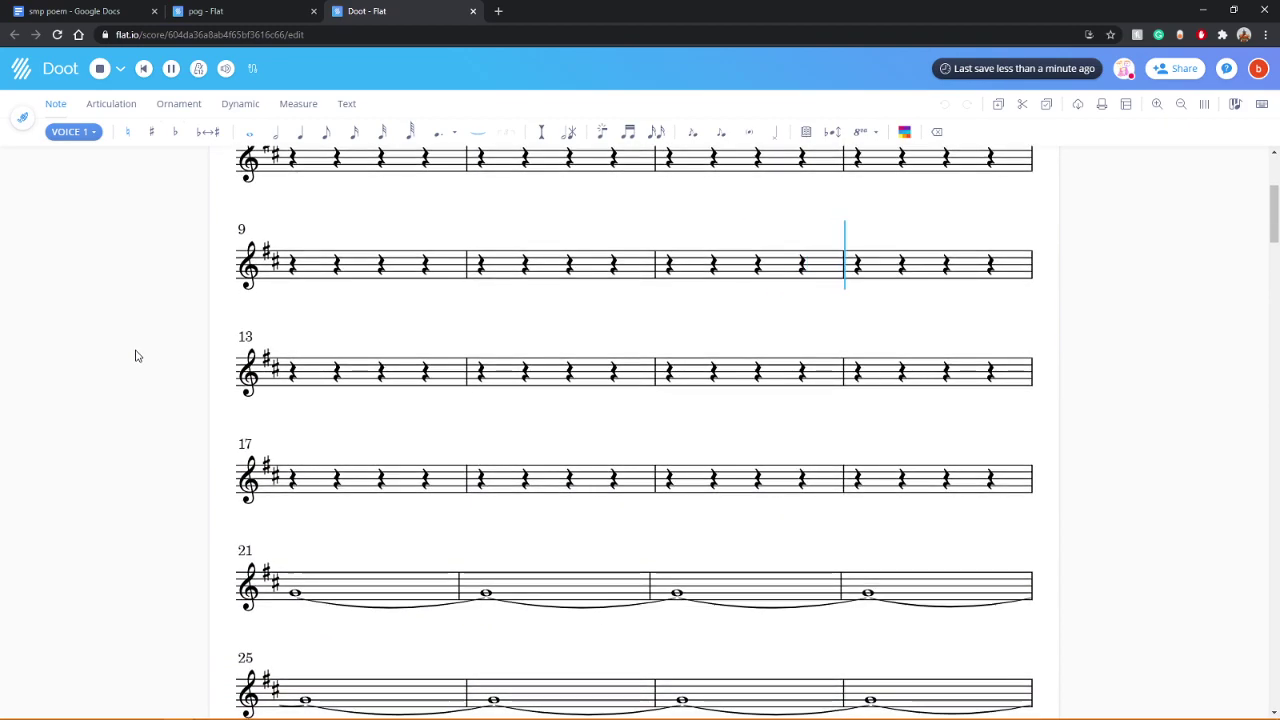
pyautogui.scroll(2, 137, 355)
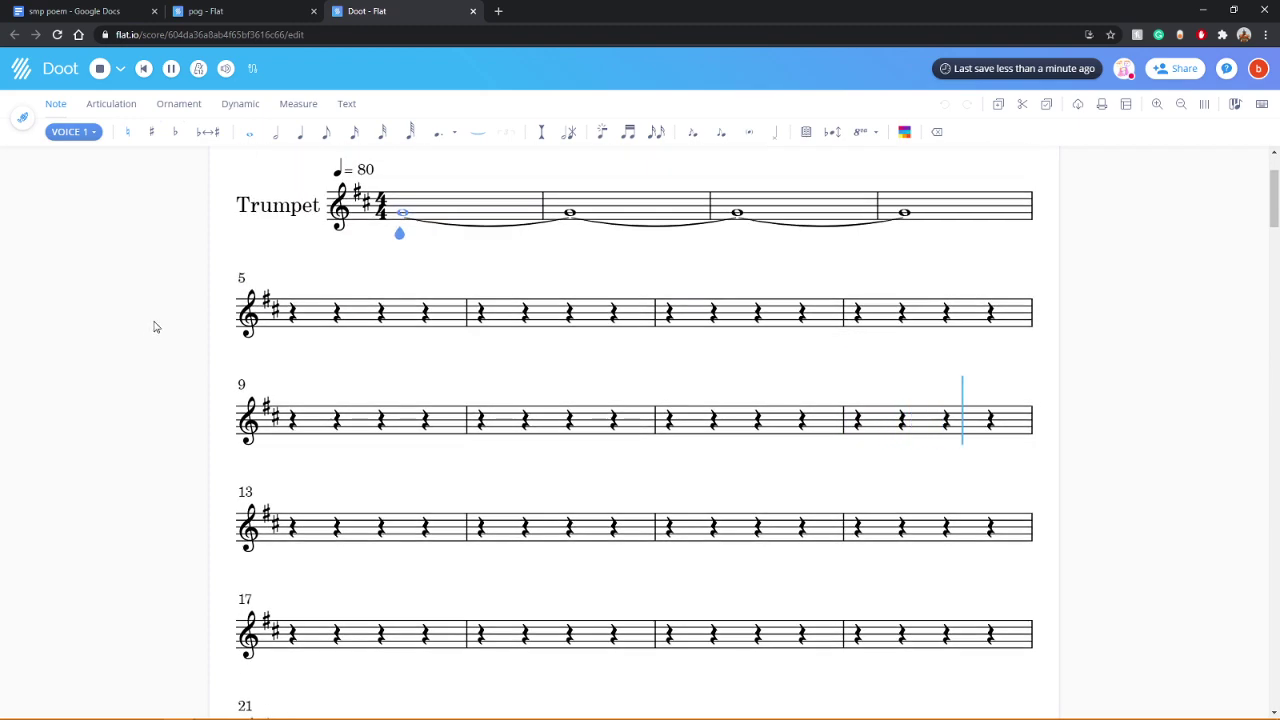
pyautogui.click(100, 68)
# Step: Play Doot from the start and stop after the four tied whole notes
pyautogui.scroll(-1, 113, 150)
pyautogui.scroll(3, 143, 343)
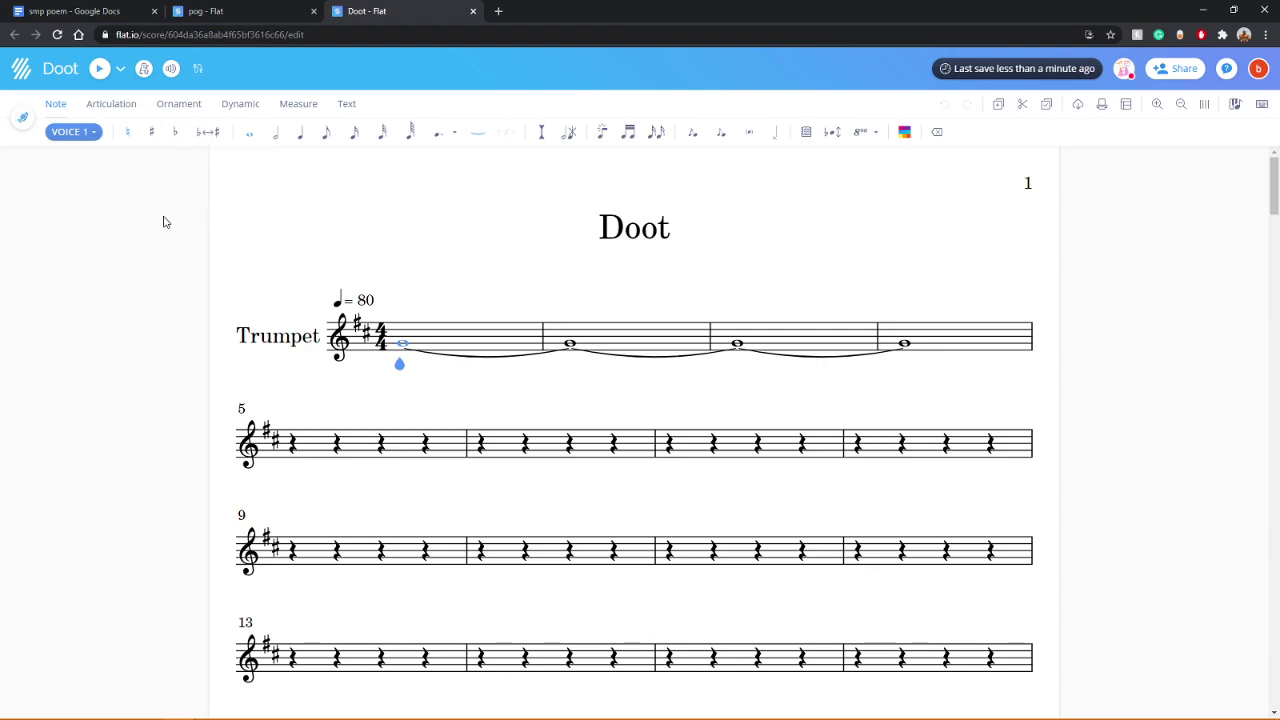
pyautogui.click(101, 77)
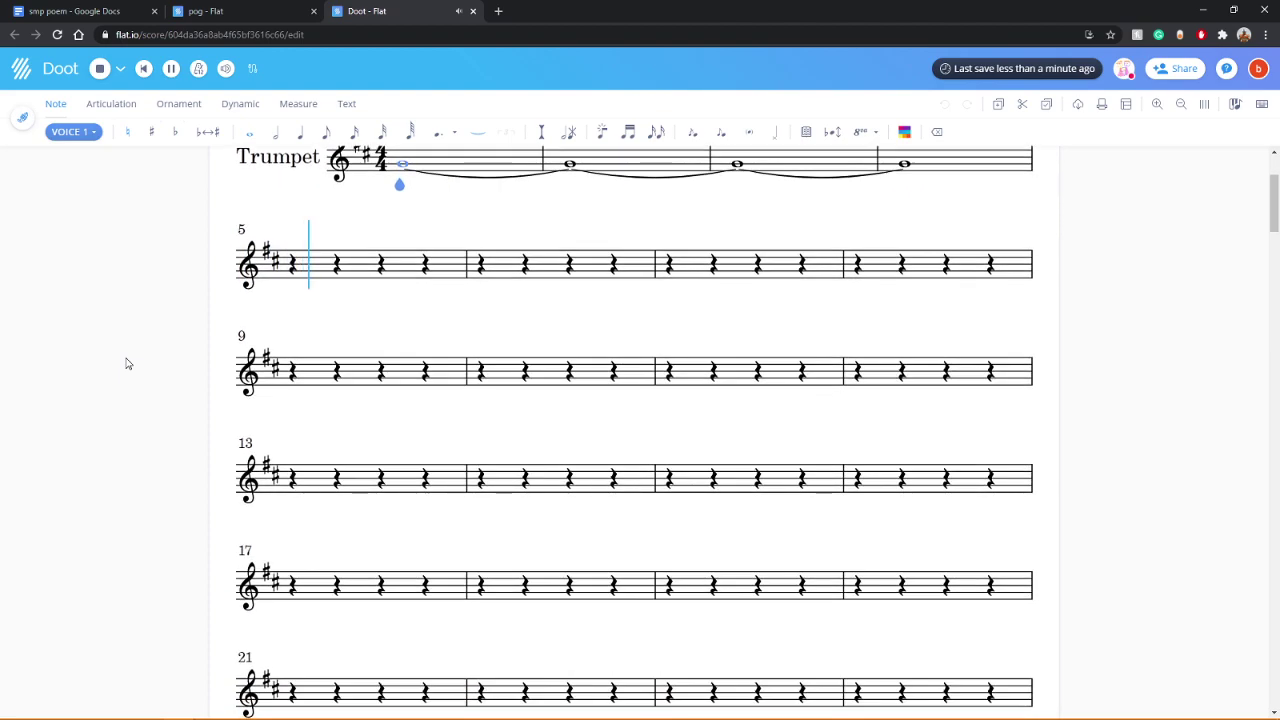
pyautogui.scroll(2, 127, 364)
pyautogui.press('space')
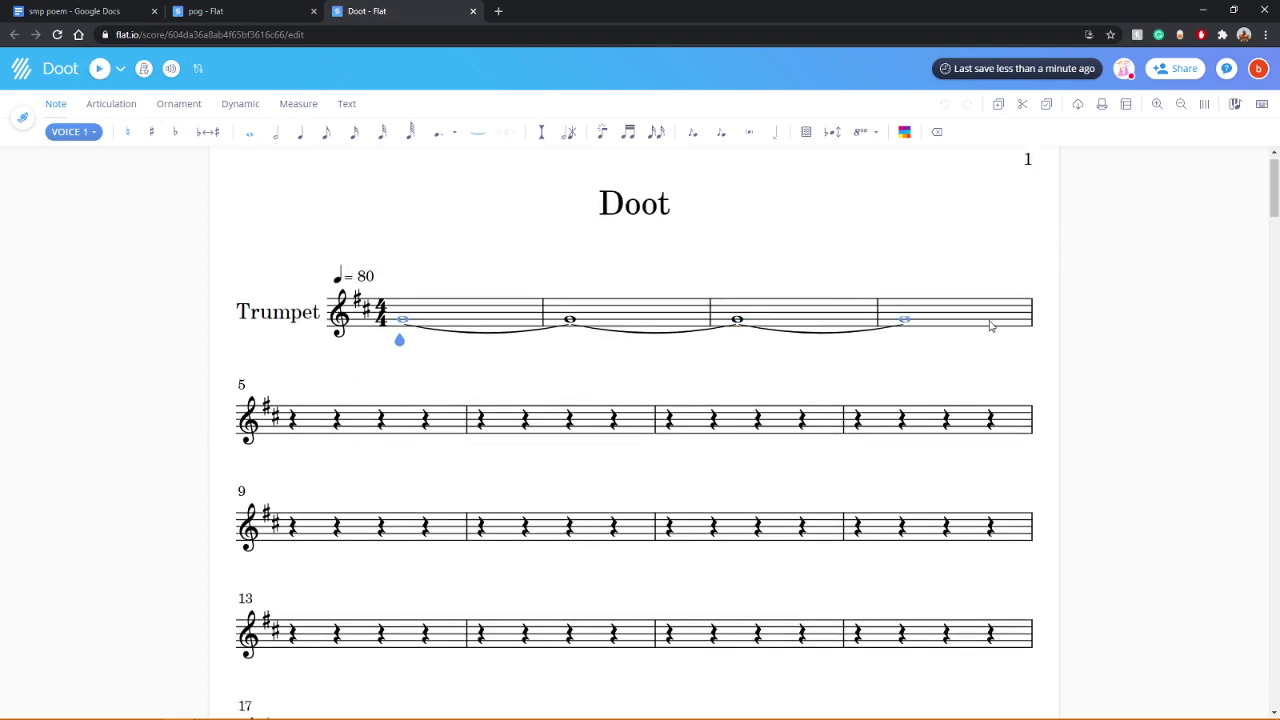
# Step: Shorten measure 4's tied whole note to a half note, undoing a mistaken measure 1 change
pyautogui.click(276, 132)
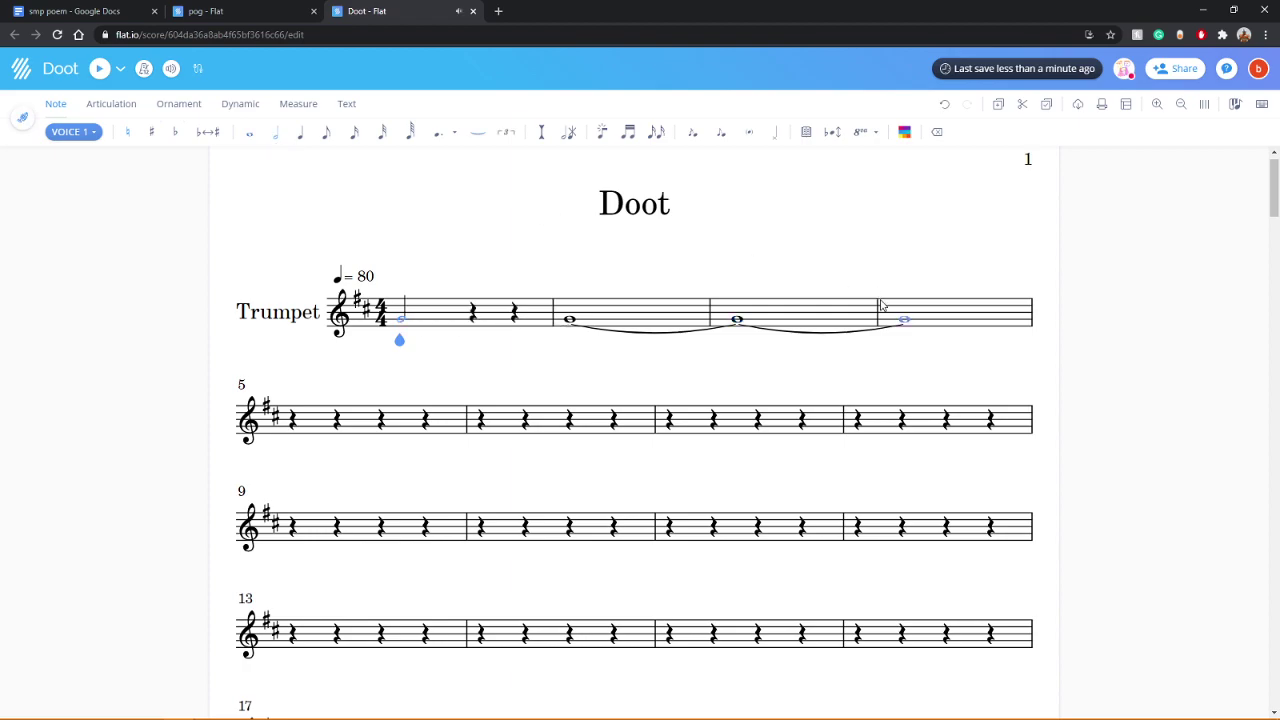
pyautogui.click(944, 104)
pyautogui.scroll(3, 900, 348)
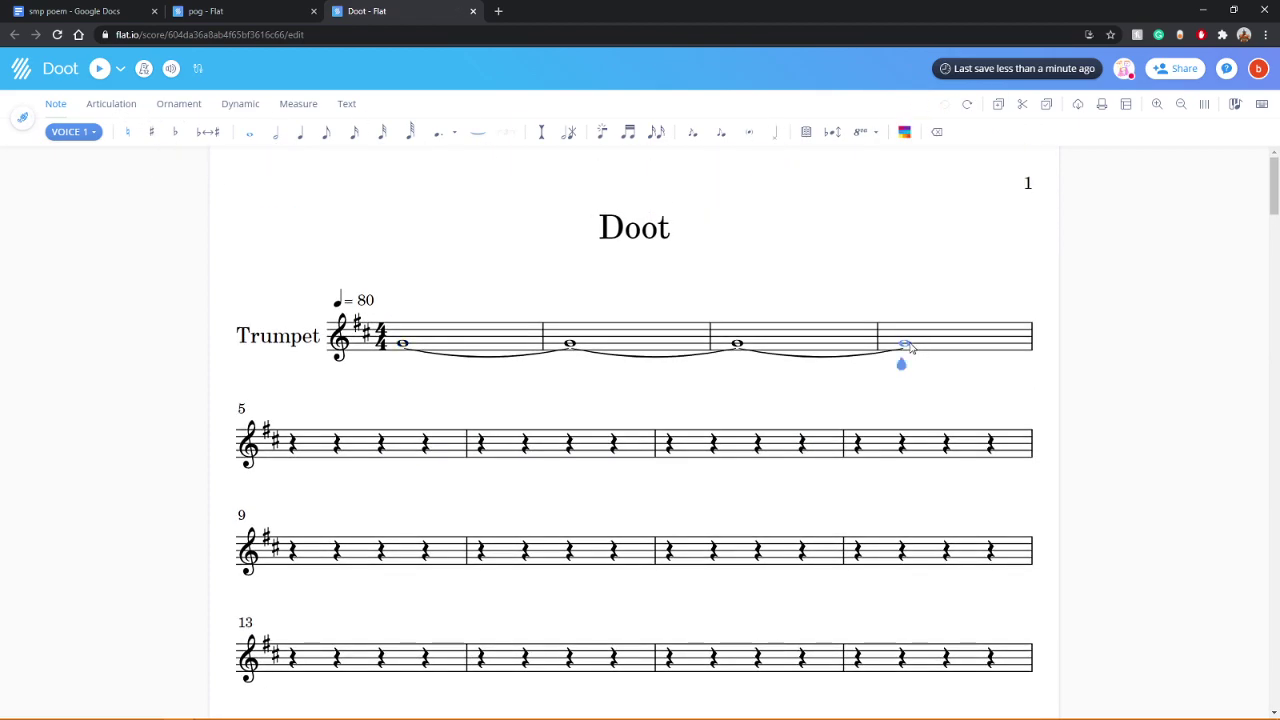
pyautogui.click(276, 132)
# Step: Add a higher half note after it in measure 4, then play from measure 1
pyautogui.click(955, 335)
pyautogui.click(955, 327)
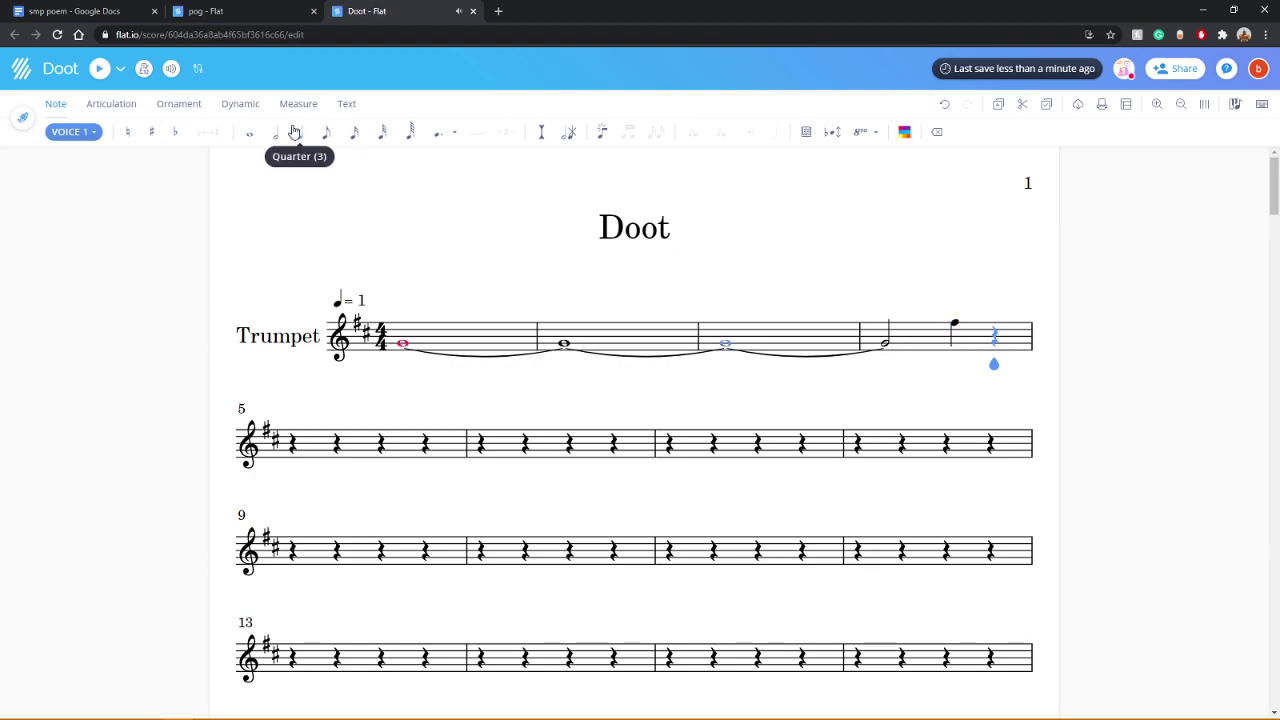
pyautogui.click(955, 327)
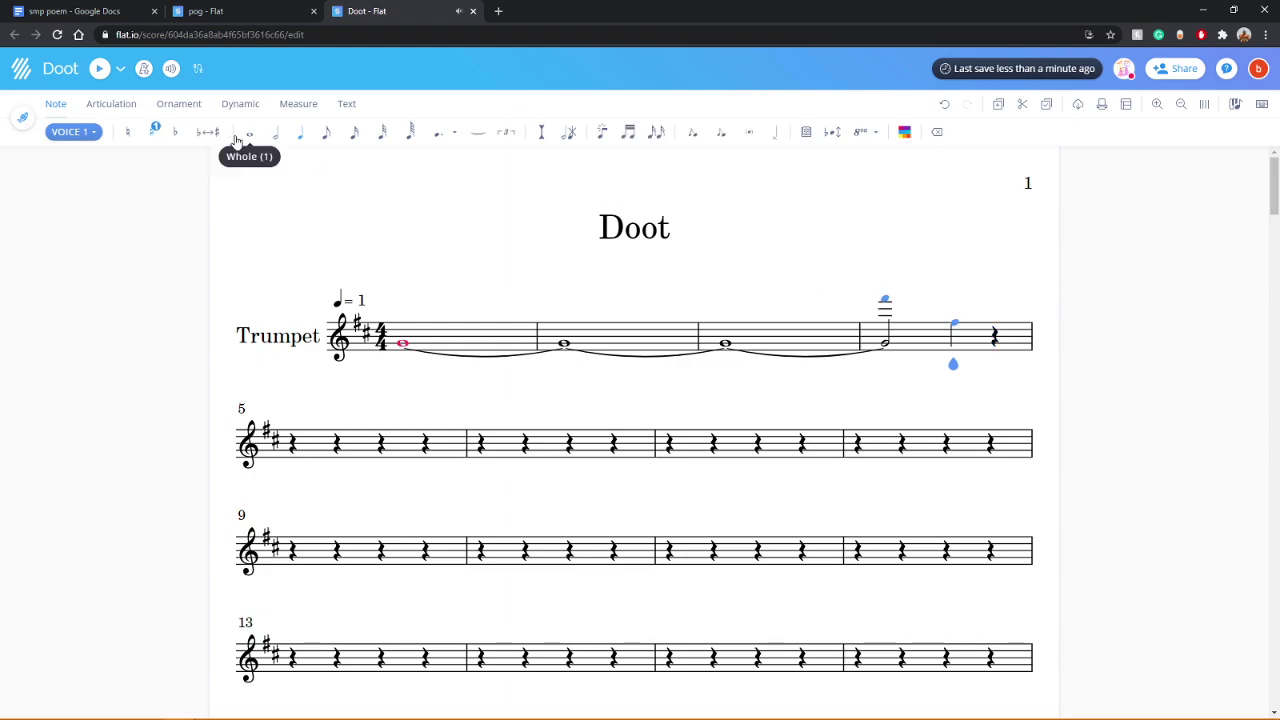
pyautogui.click(275, 132)
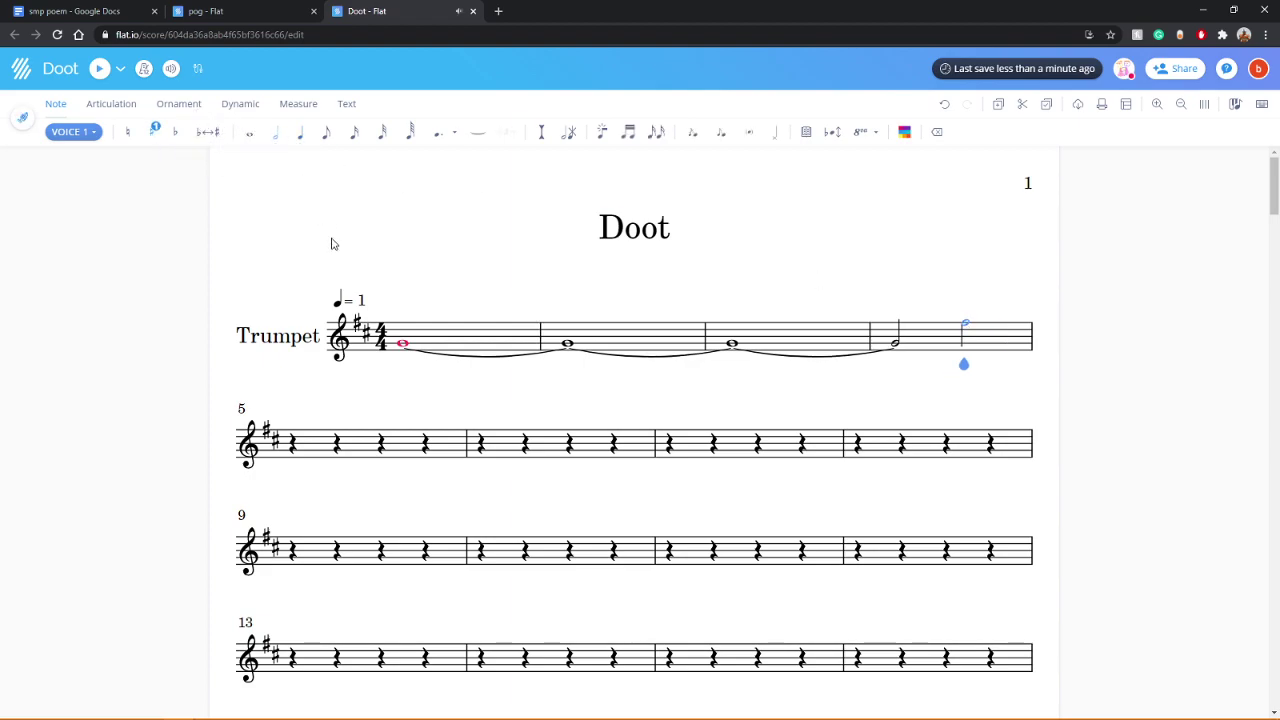
pyautogui.click(406, 347)
pyautogui.press('space')
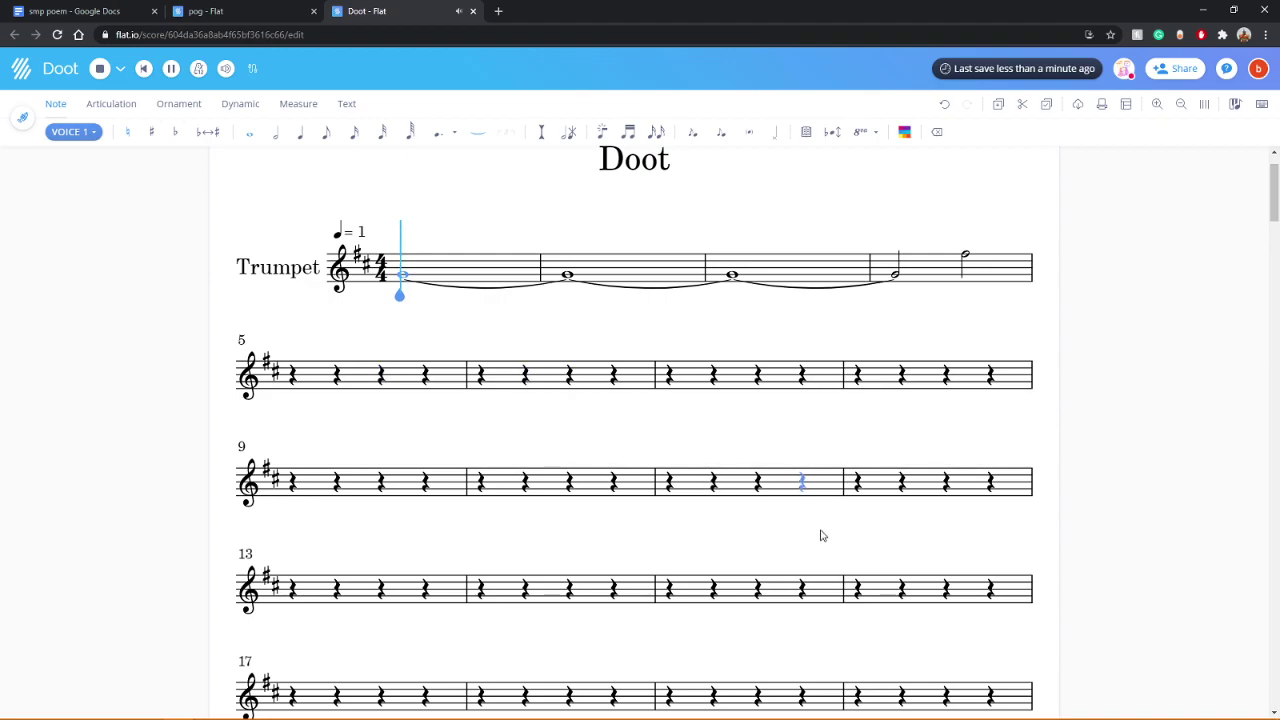
# Step: Change the Doot tempo marking to quarter note = 500
pyautogui.scroll(-20, 820, 535)
pyautogui.scroll(-12, 820, 540)
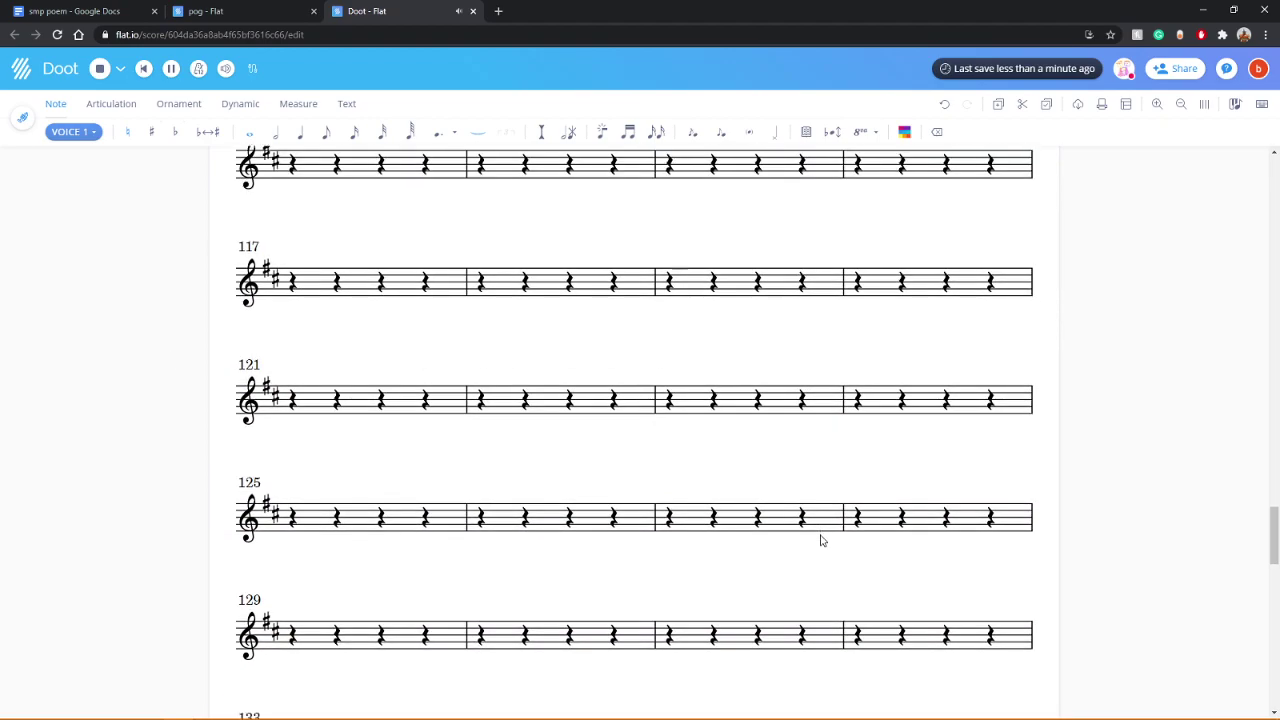
pyautogui.scroll(20, 808, 581)
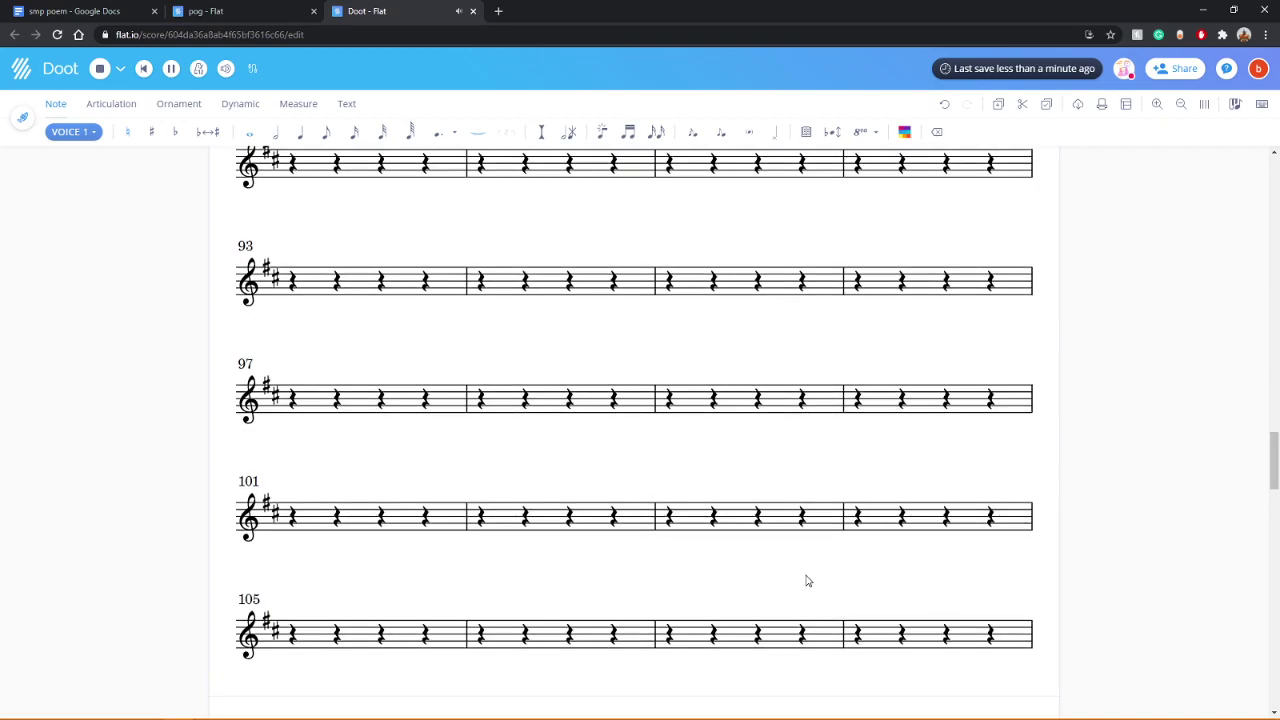
pyautogui.scroll(2, 808, 581)
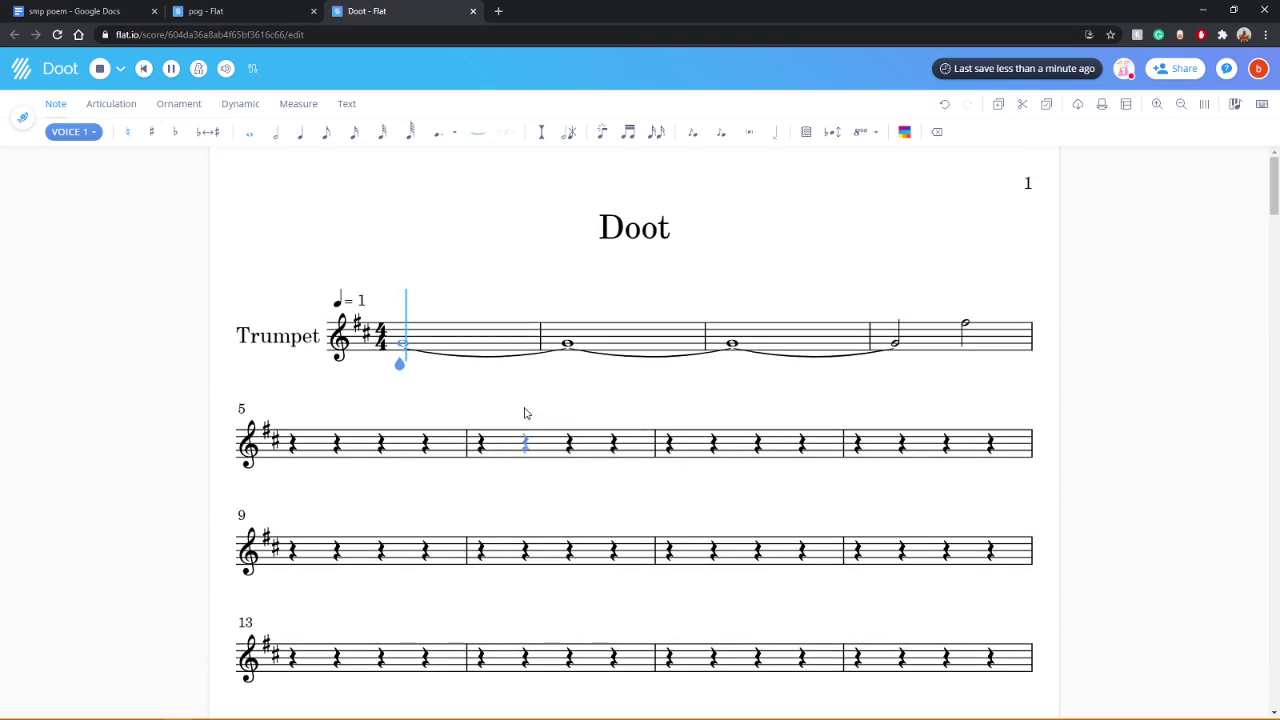
pyautogui.click(361, 302)
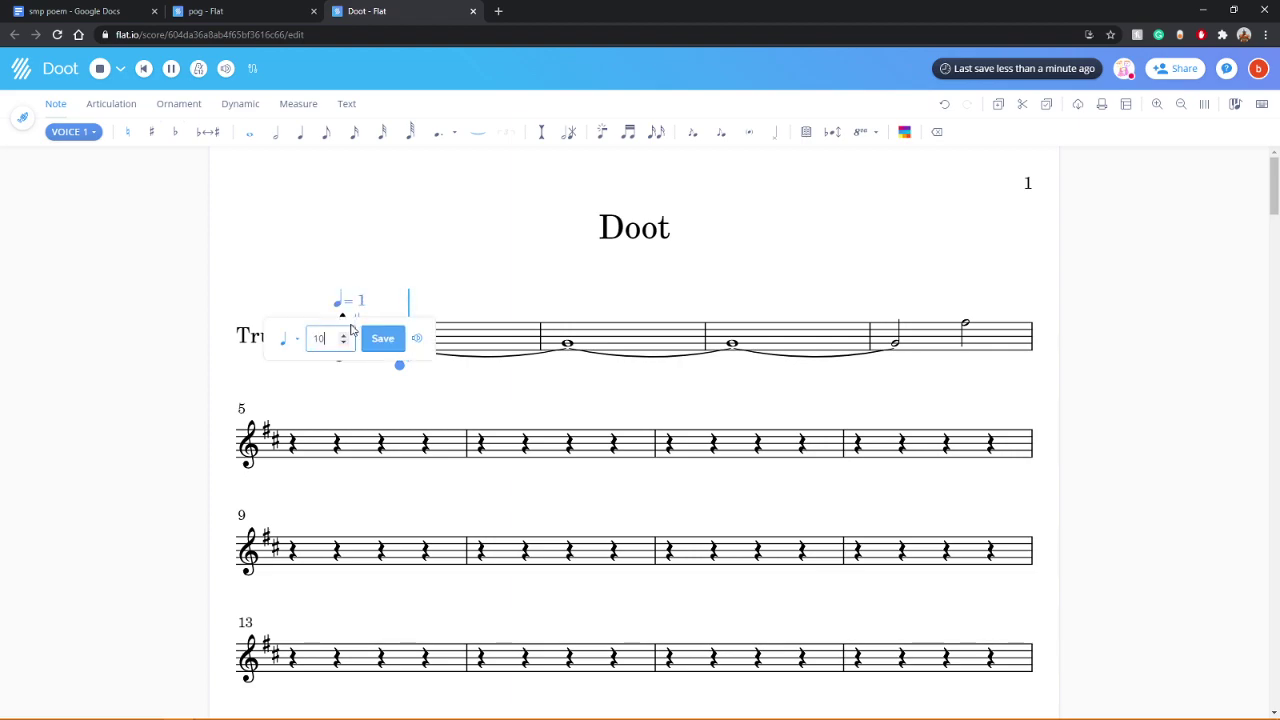
pyautogui.write('00')
pyautogui.press('Return')
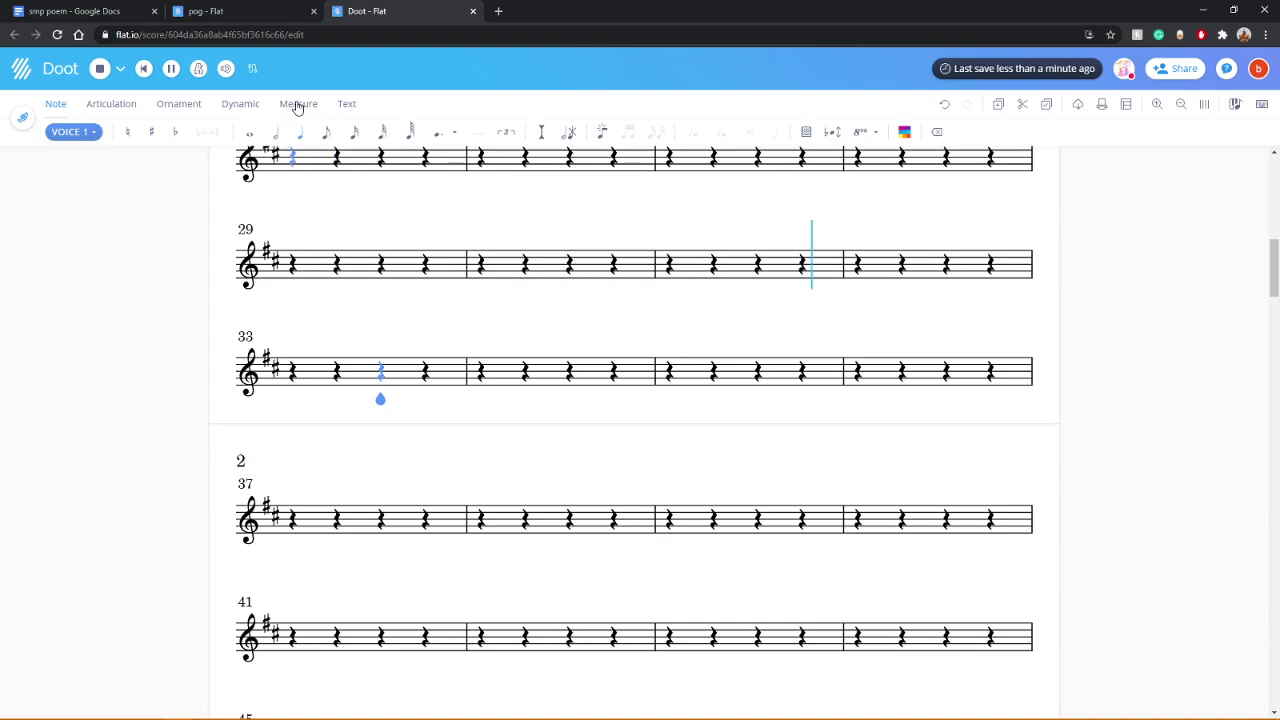
pyautogui.click(297, 104)
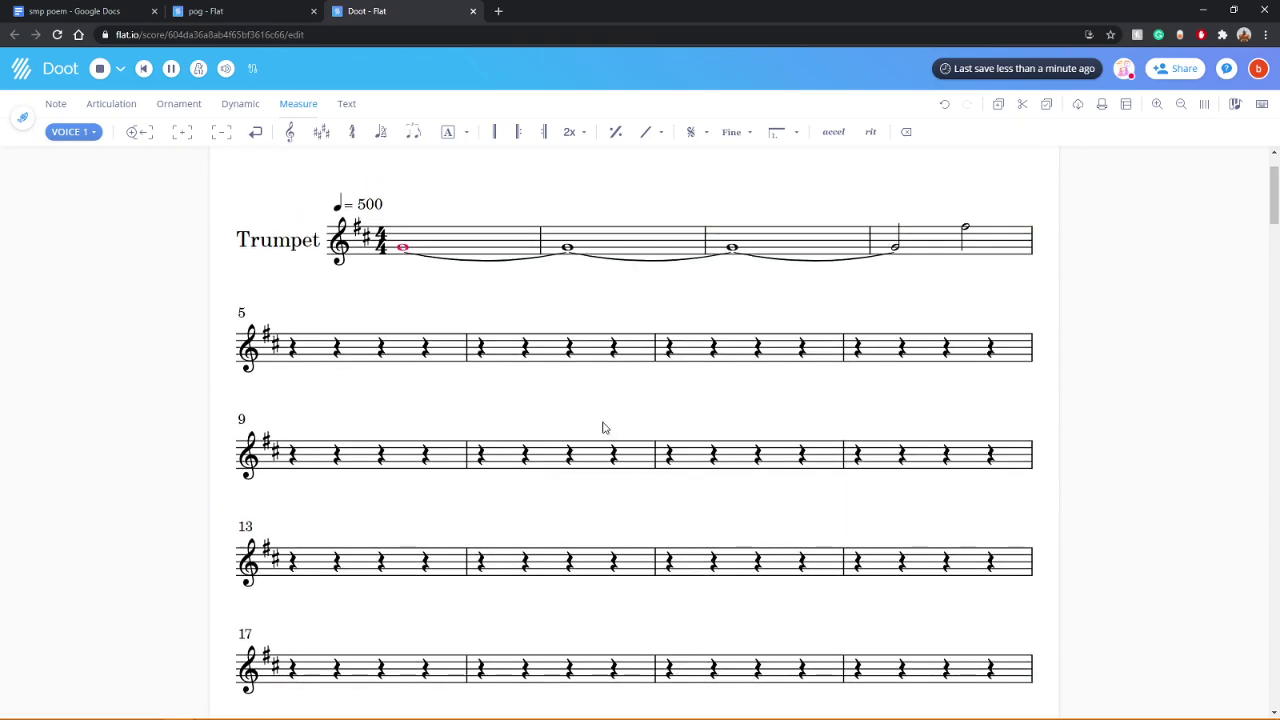
# Step: Turn the rest in measure 138 into a sixty-fourth note
pyautogui.scroll(-15, 559, 531)
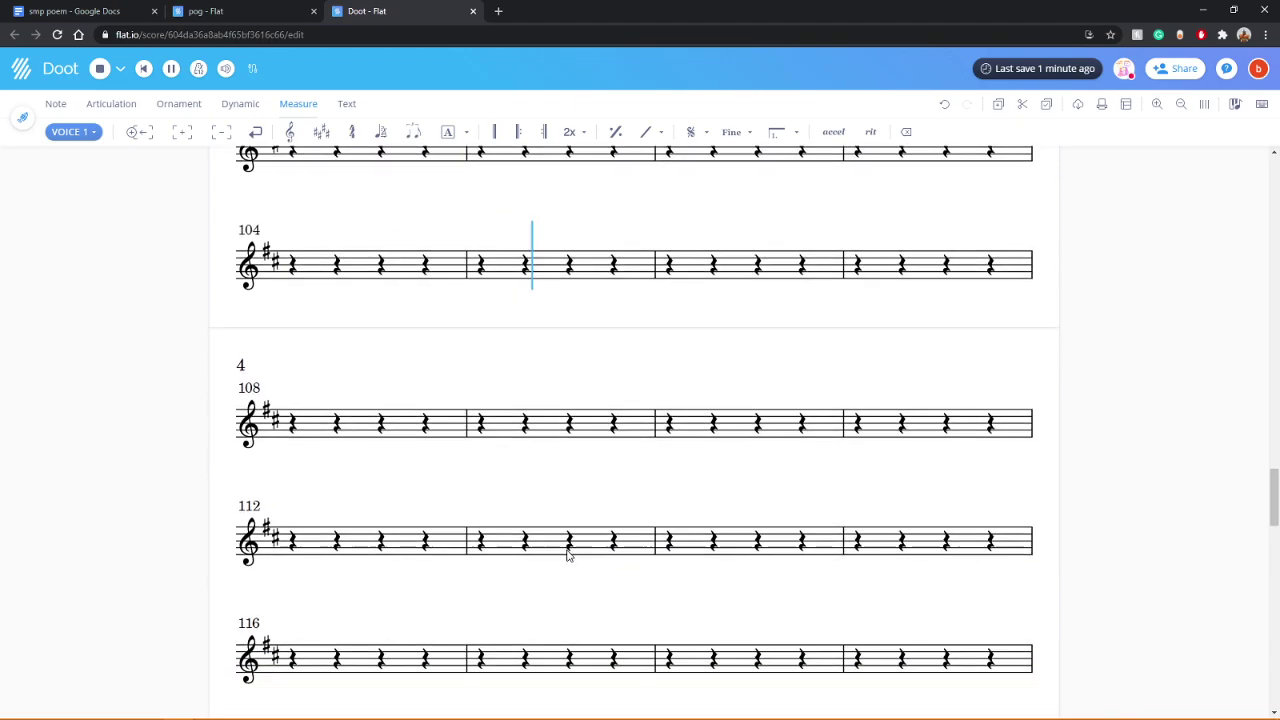
pyautogui.scroll(-5, 630, 570)
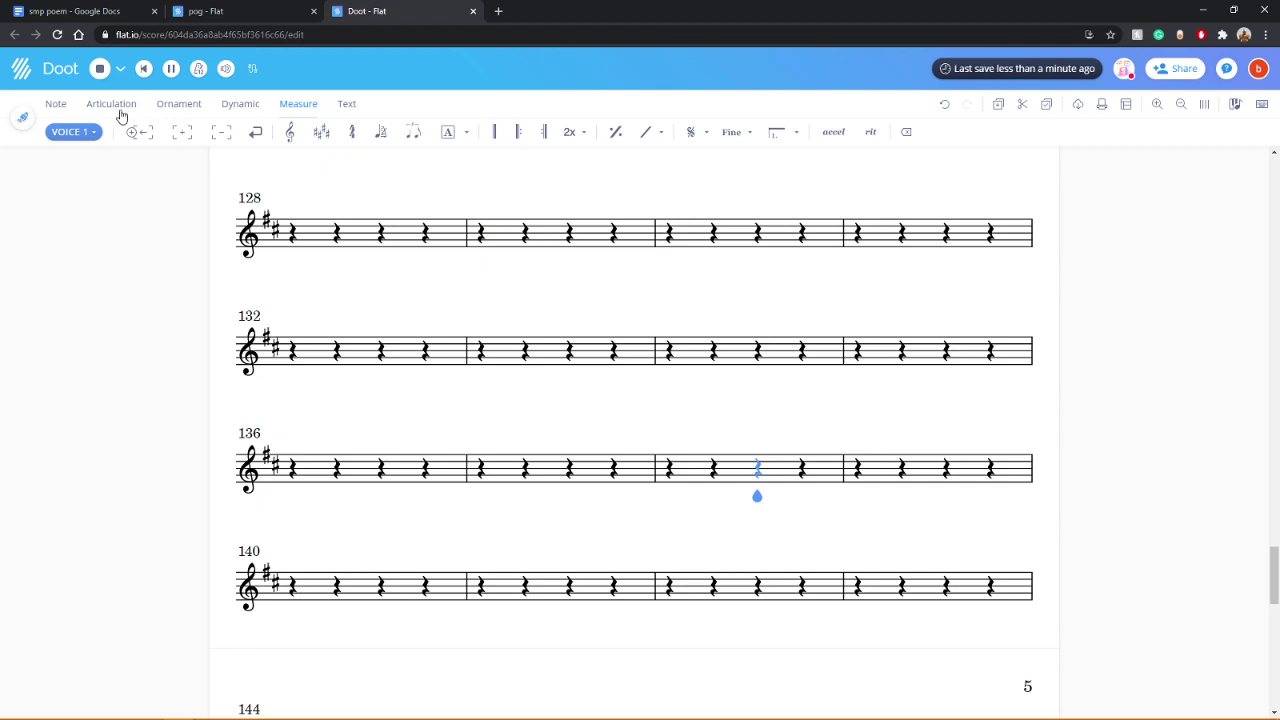
pyautogui.click(55, 103)
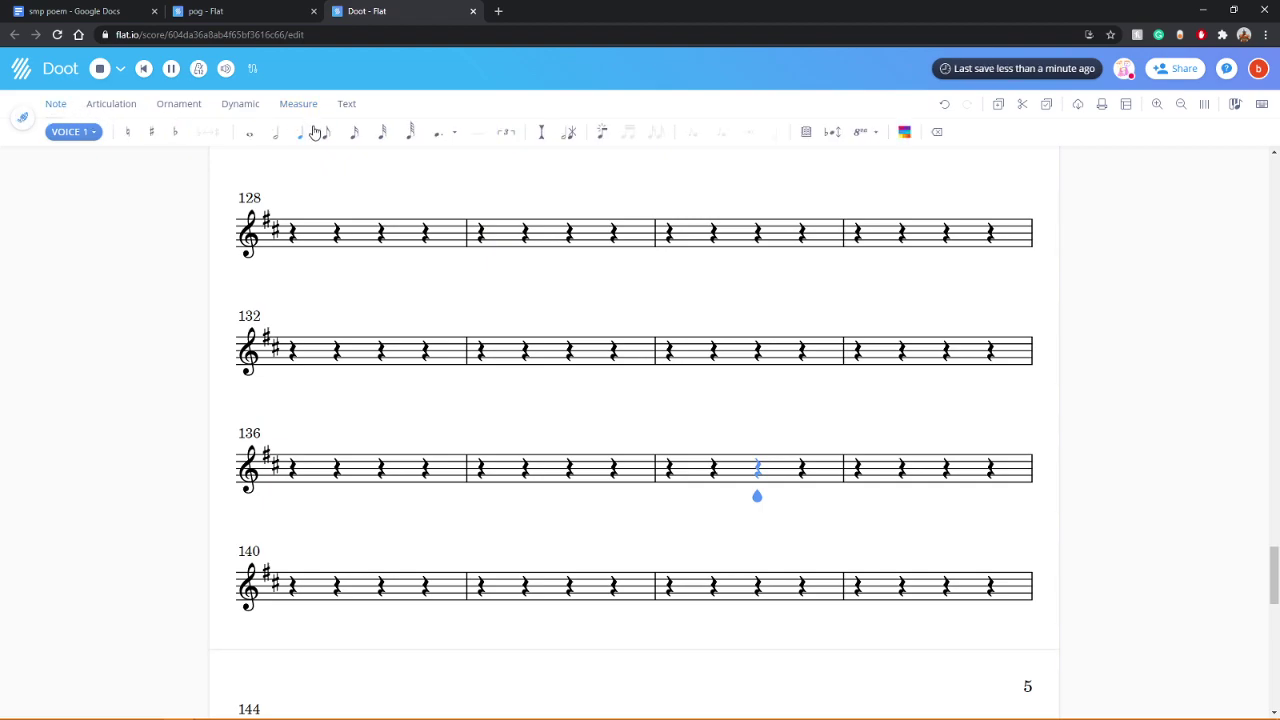
pyautogui.click(409, 133)
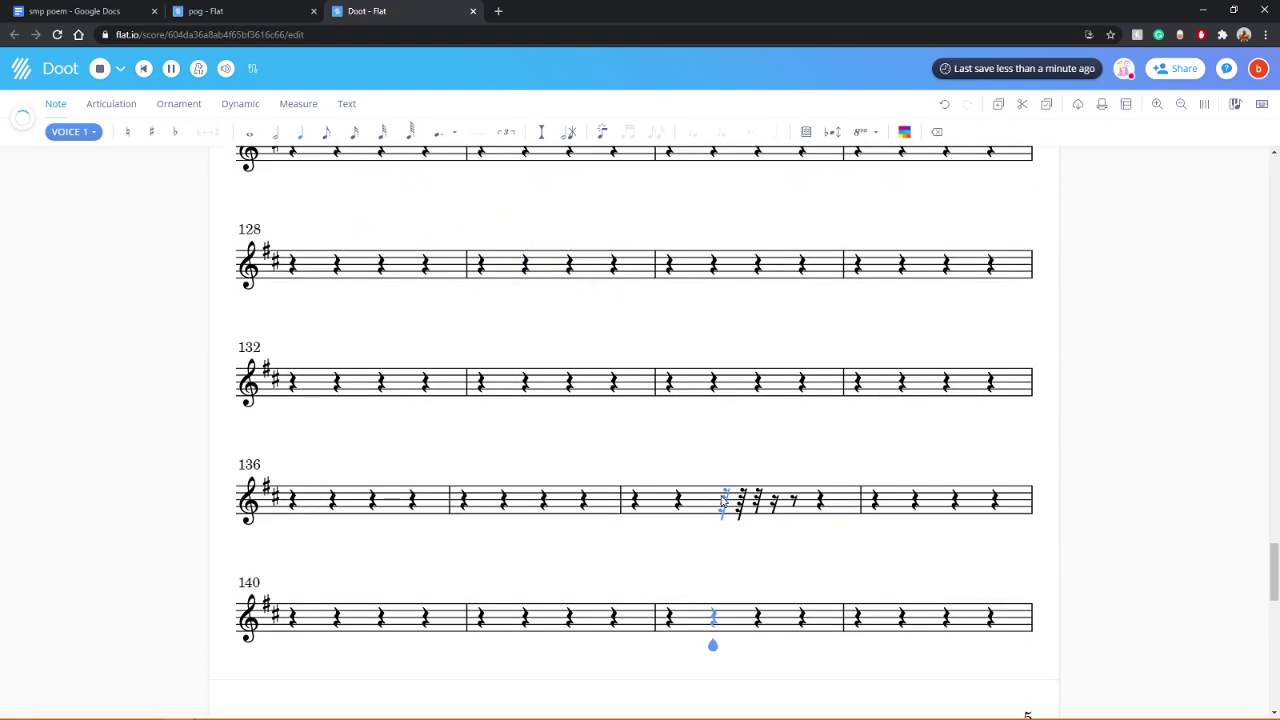
pyautogui.click(725, 382)
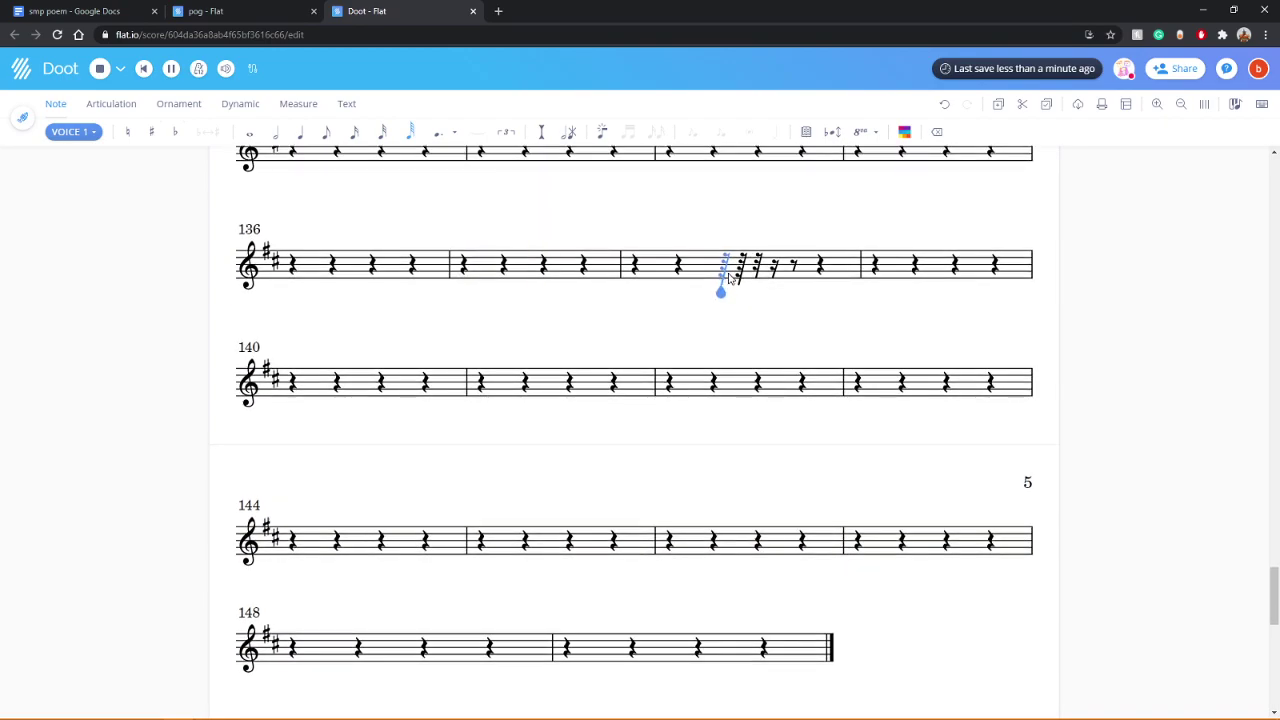
# Step: Select the rest in measure 130 and play the score back from the top
pyautogui.scroll(2, 725, 300)
pyautogui.click(713, 296)
pyautogui.scroll(3, 718, 333)
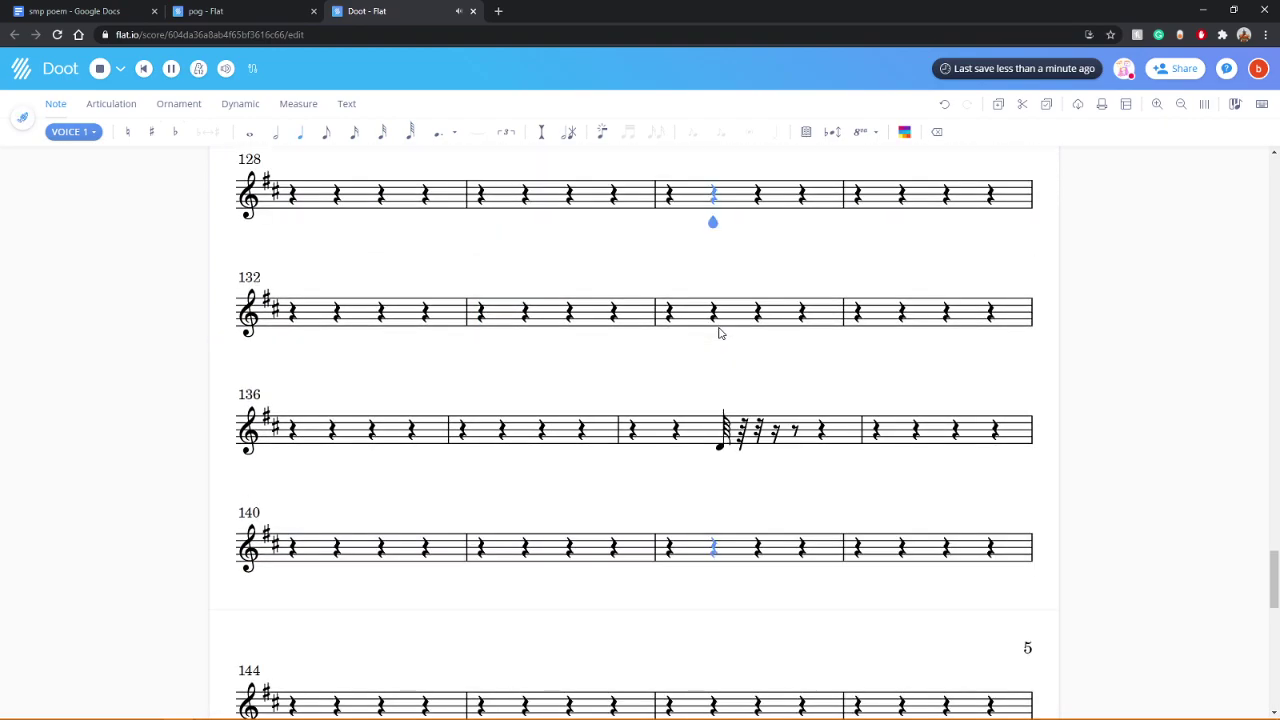
pyautogui.scroll(3, 552, 427)
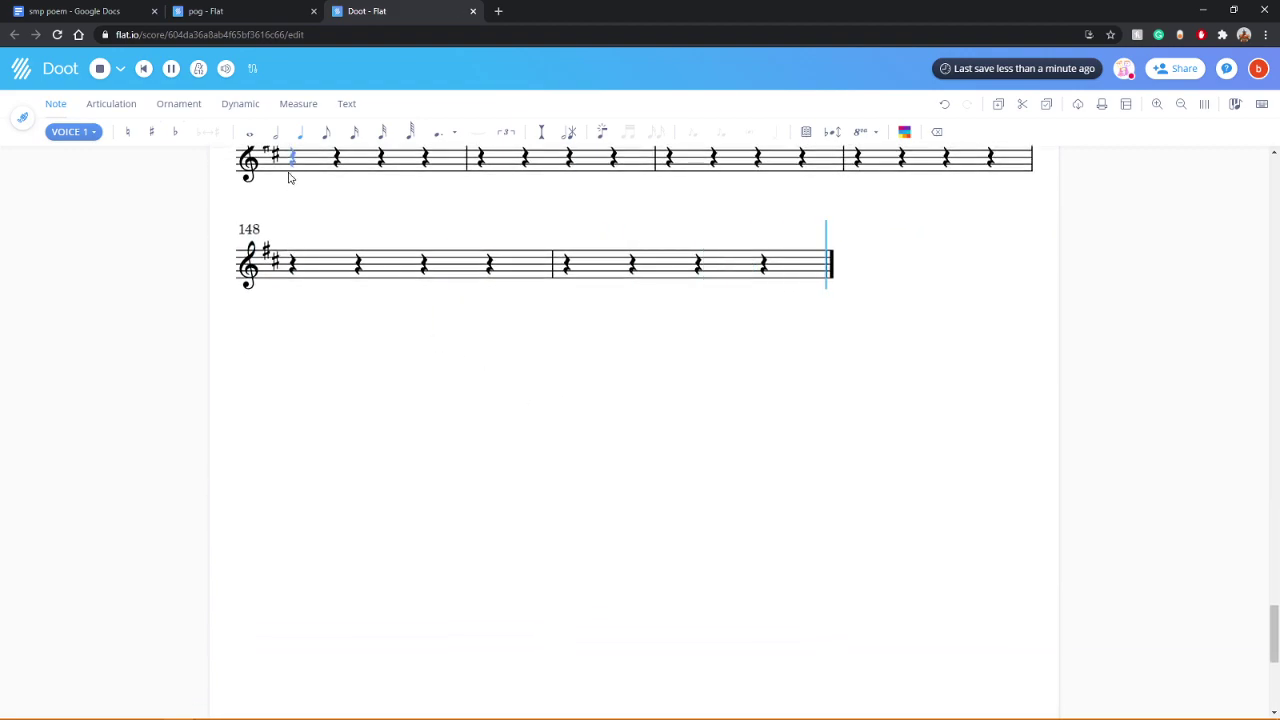
pyautogui.click(100, 69)
pyautogui.scroll(8, 265, 336)
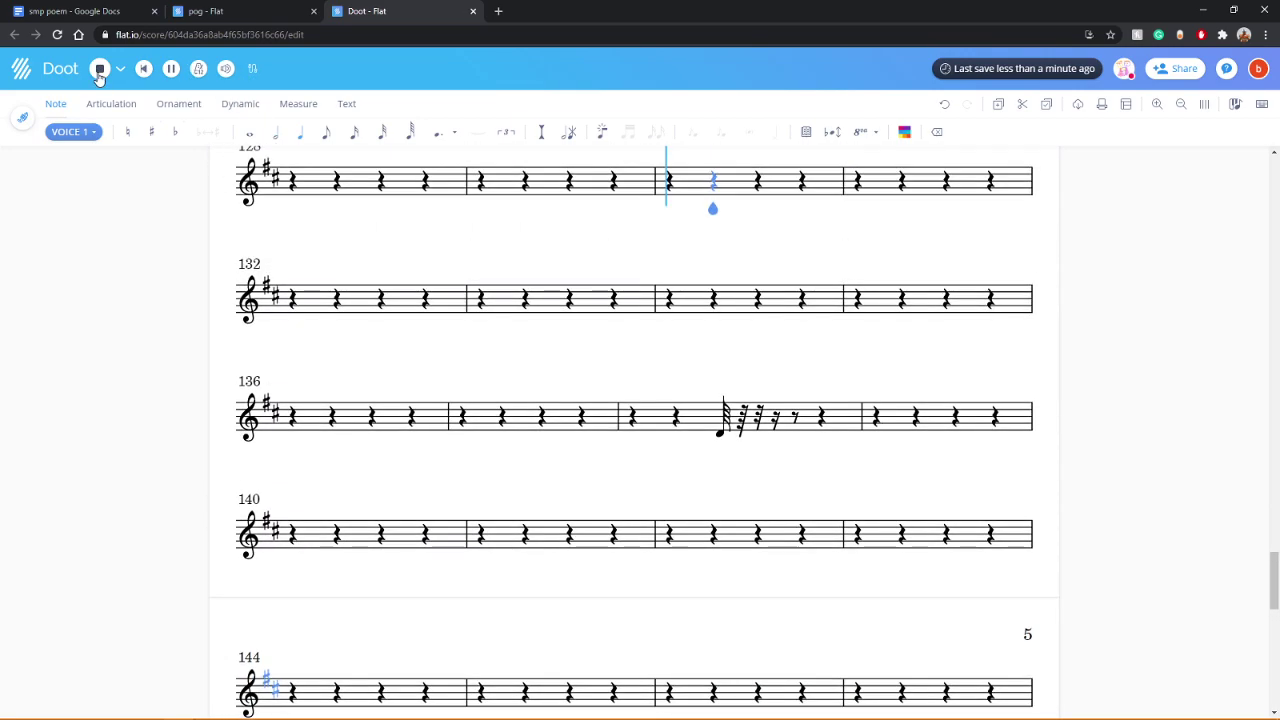
pyautogui.scroll(20, 265, 336)
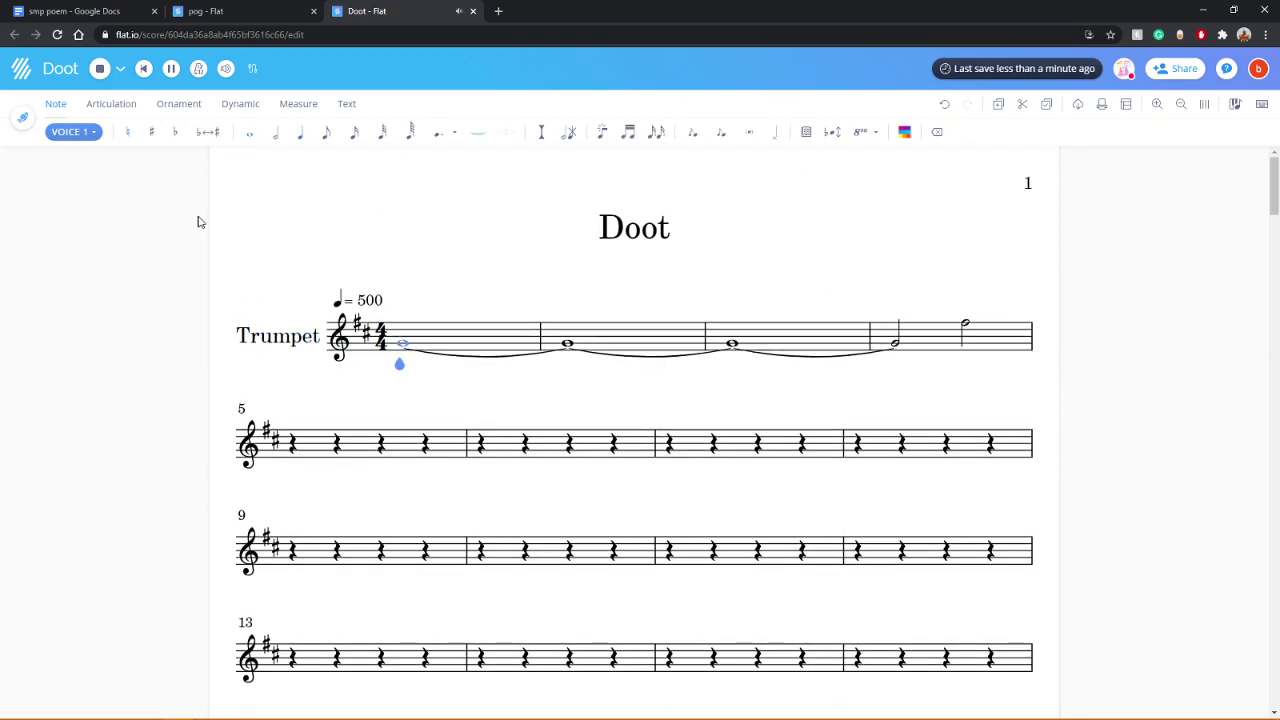
# Step: Stop and restart playback of the score
pyautogui.click(102, 69)
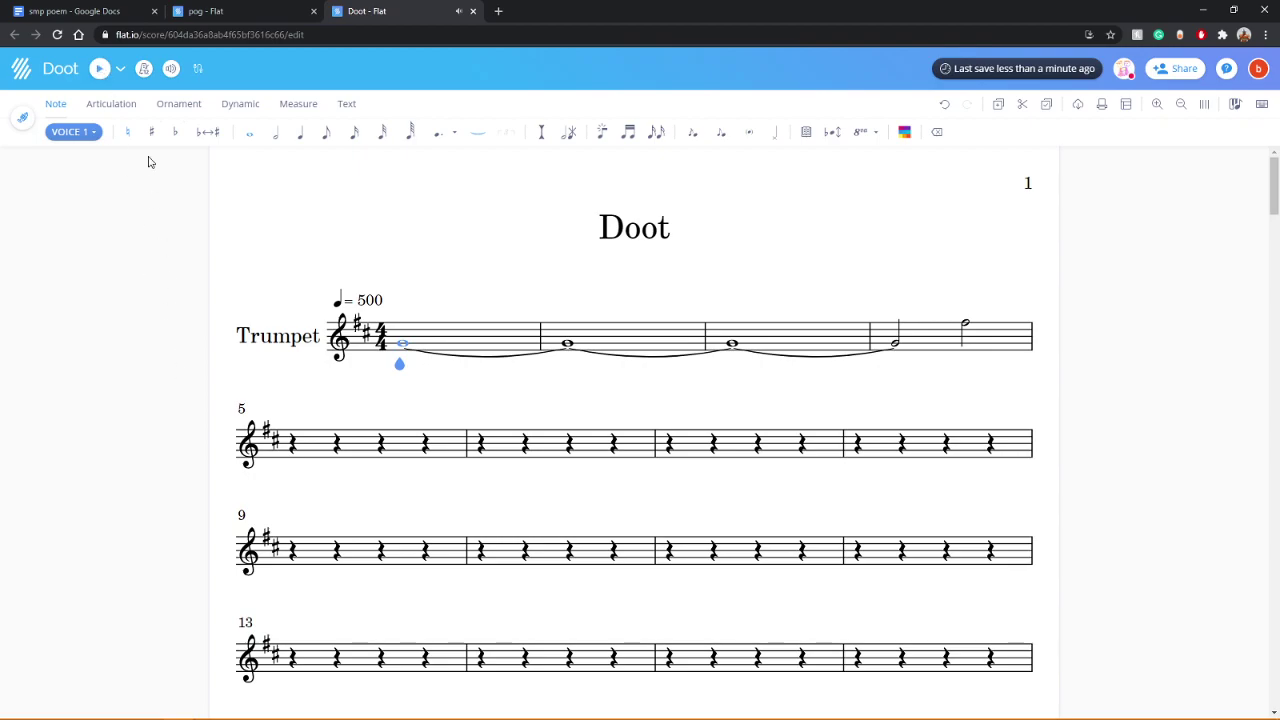
pyautogui.click(102, 70)
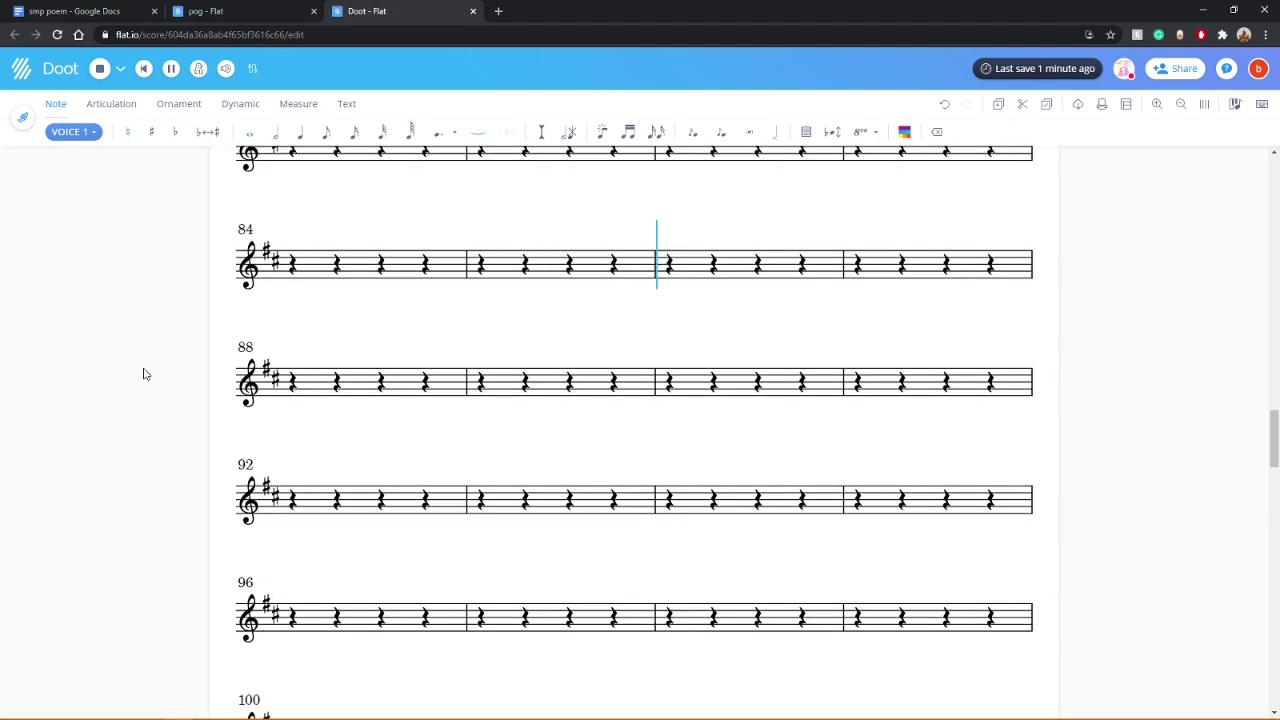
pyautogui.scroll(-15, 149, 346)
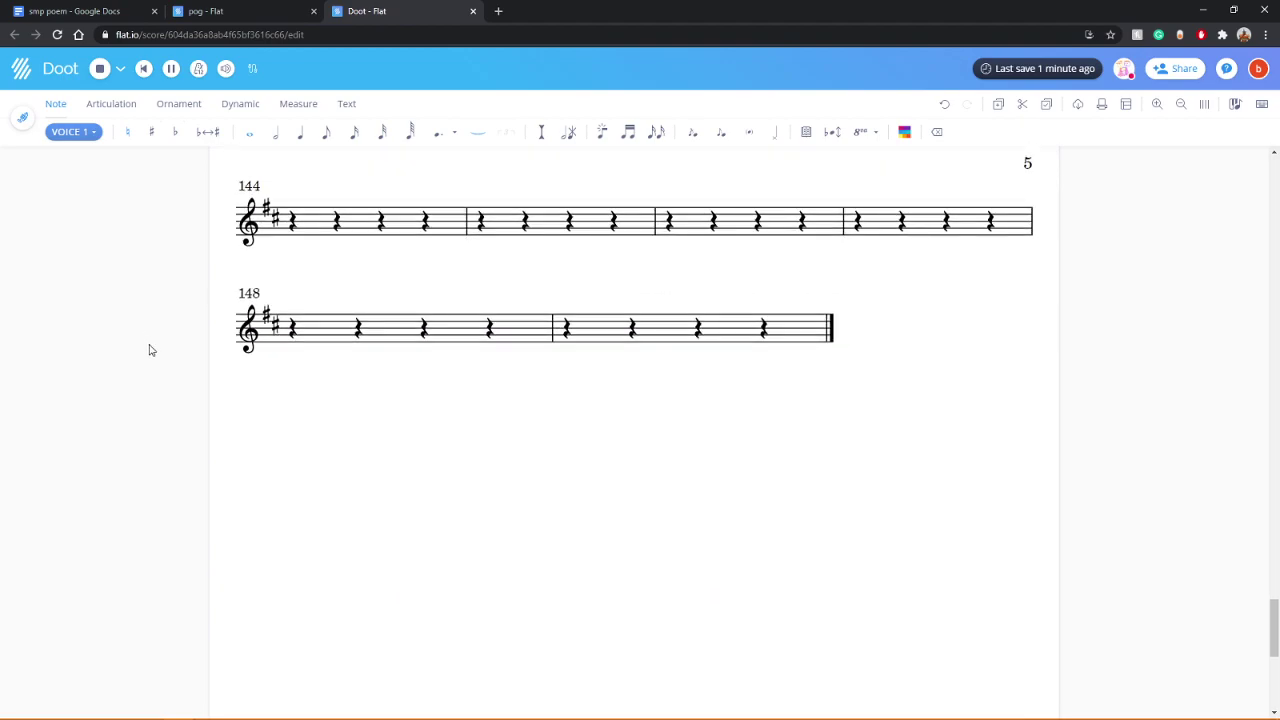
pyautogui.scroll(5, 151, 351)
pyautogui.scroll(3, 149, 351)
pyautogui.scroll(-3, 149, 351)
# Step: Raise the measure 138 note to A and make it a single quarter note
pyautogui.click(718, 465)
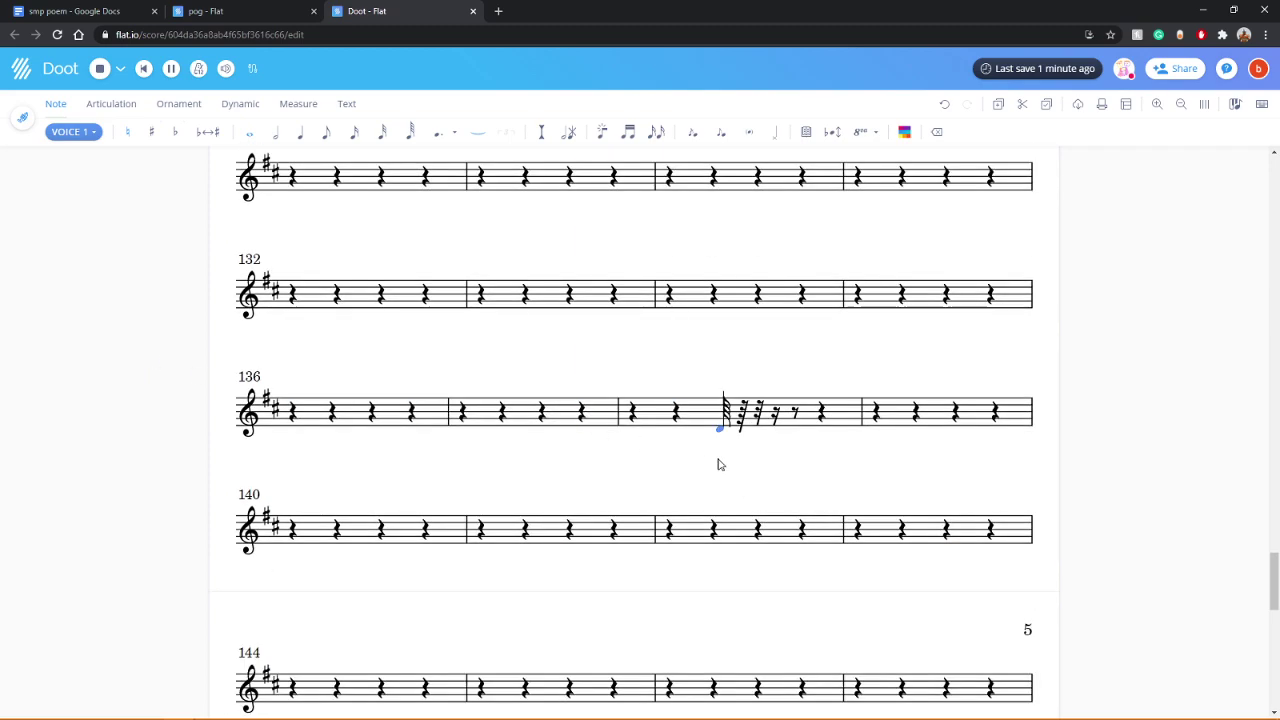
pyautogui.click(724, 416)
pyautogui.click(312, 139)
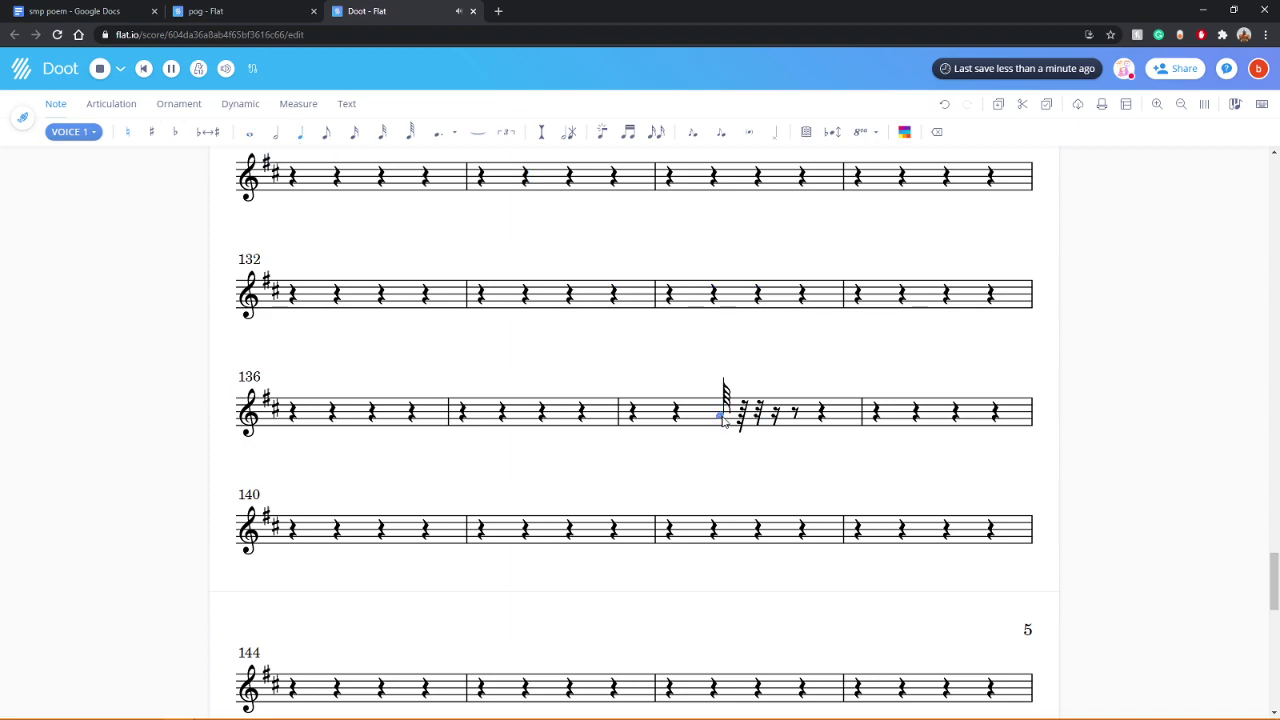
pyautogui.click(300, 132)
pyautogui.scroll(20, 305, 310)
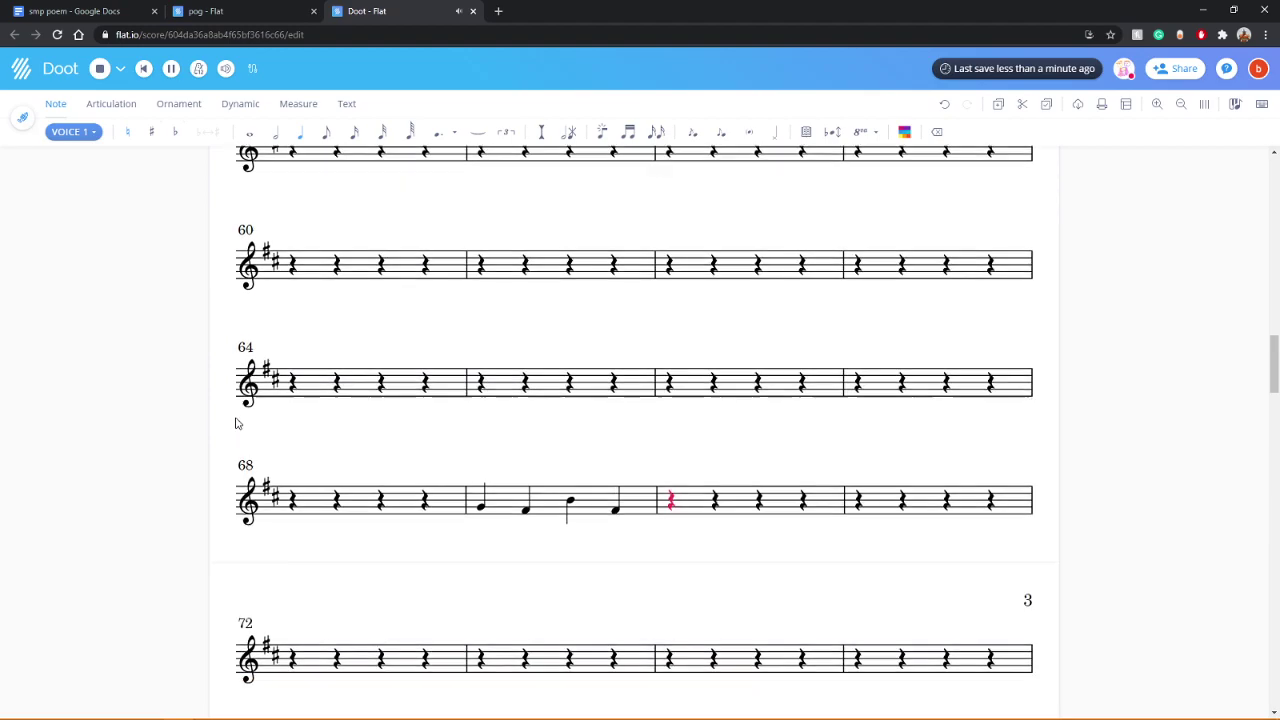
pyautogui.scroll(-5, 227, 426)
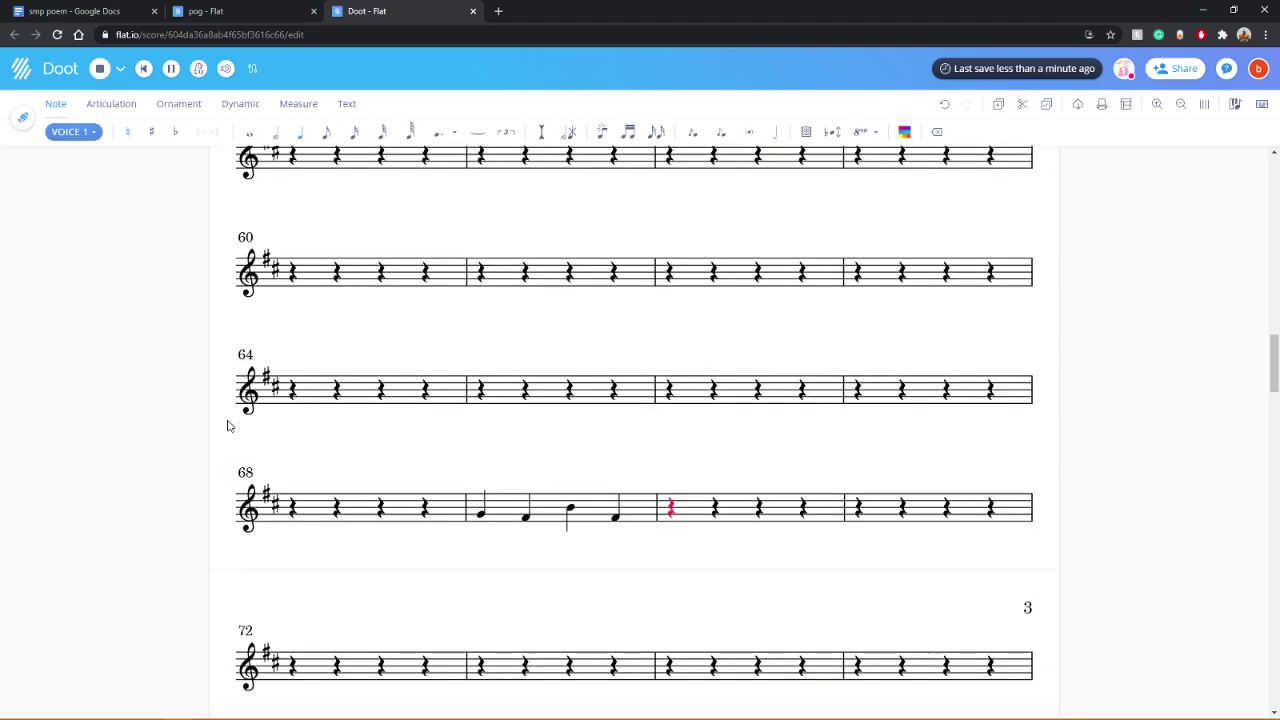
pyautogui.scroll(-20, 227, 426)
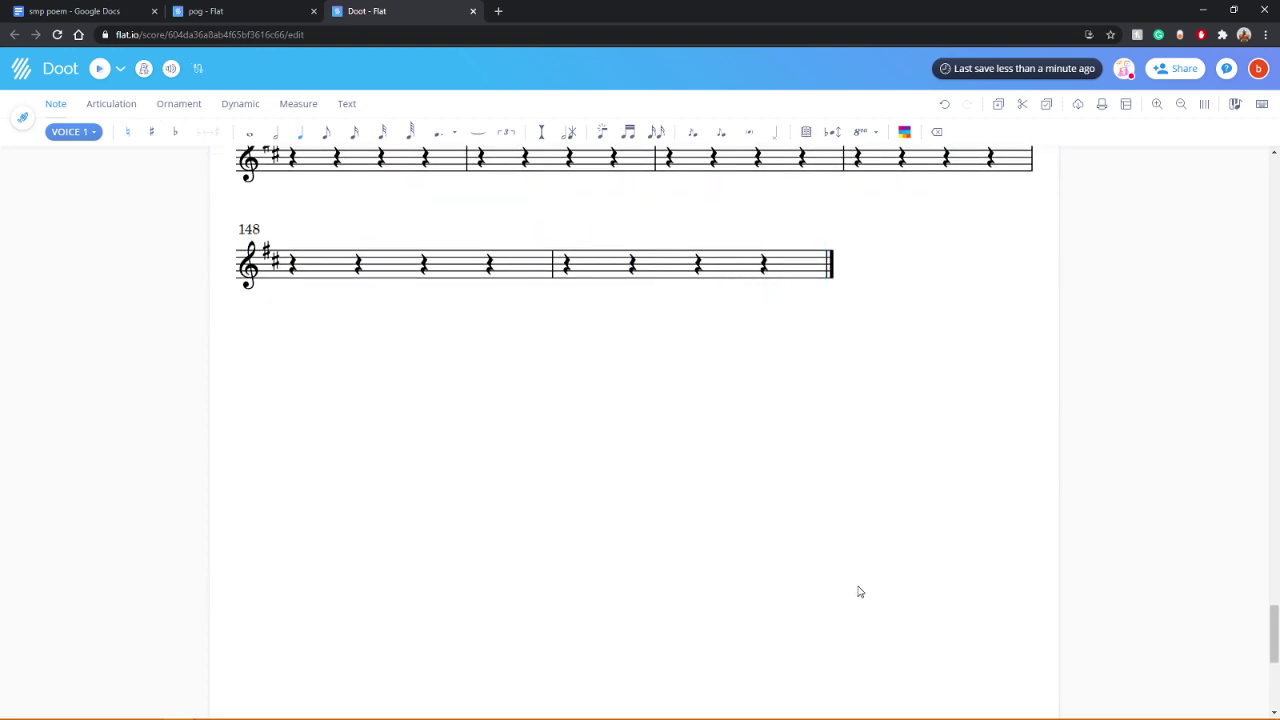
# Step: Start measure 149 with a two-note eighth chord, then play from the beginning
pyautogui.scroll(3, 851, 571)
pyautogui.click(565, 575)
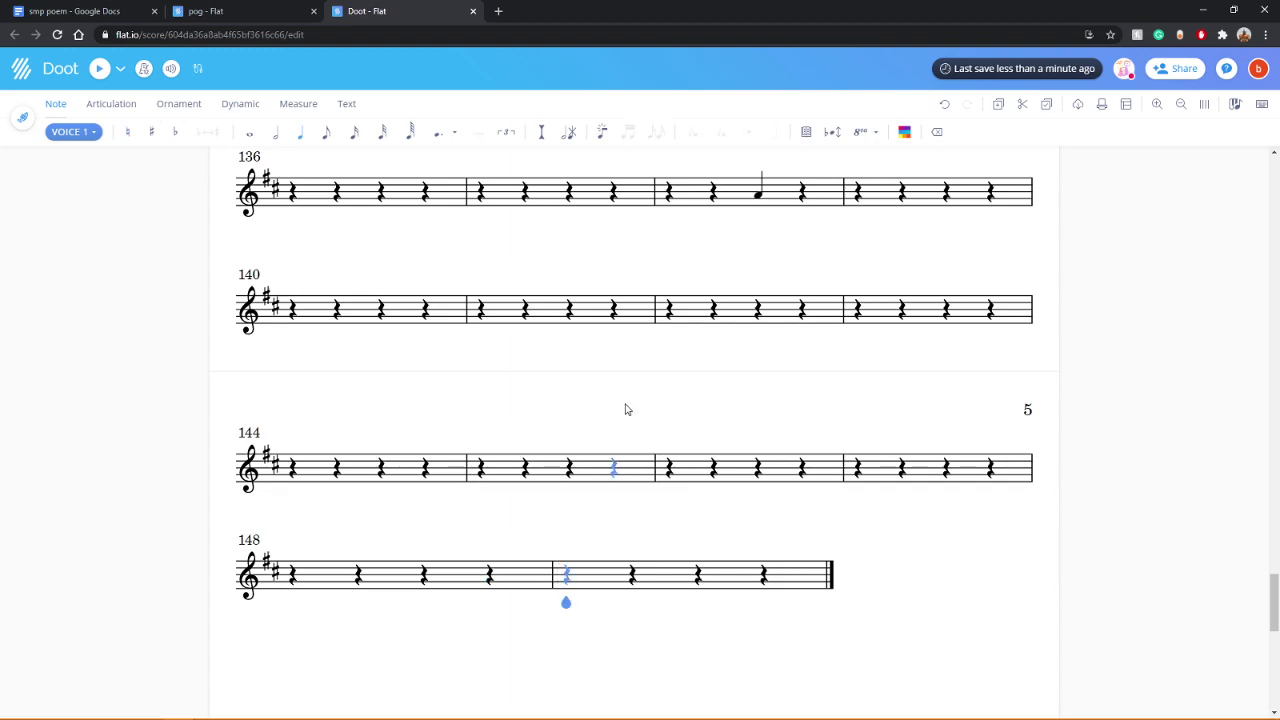
pyautogui.click(356, 136)
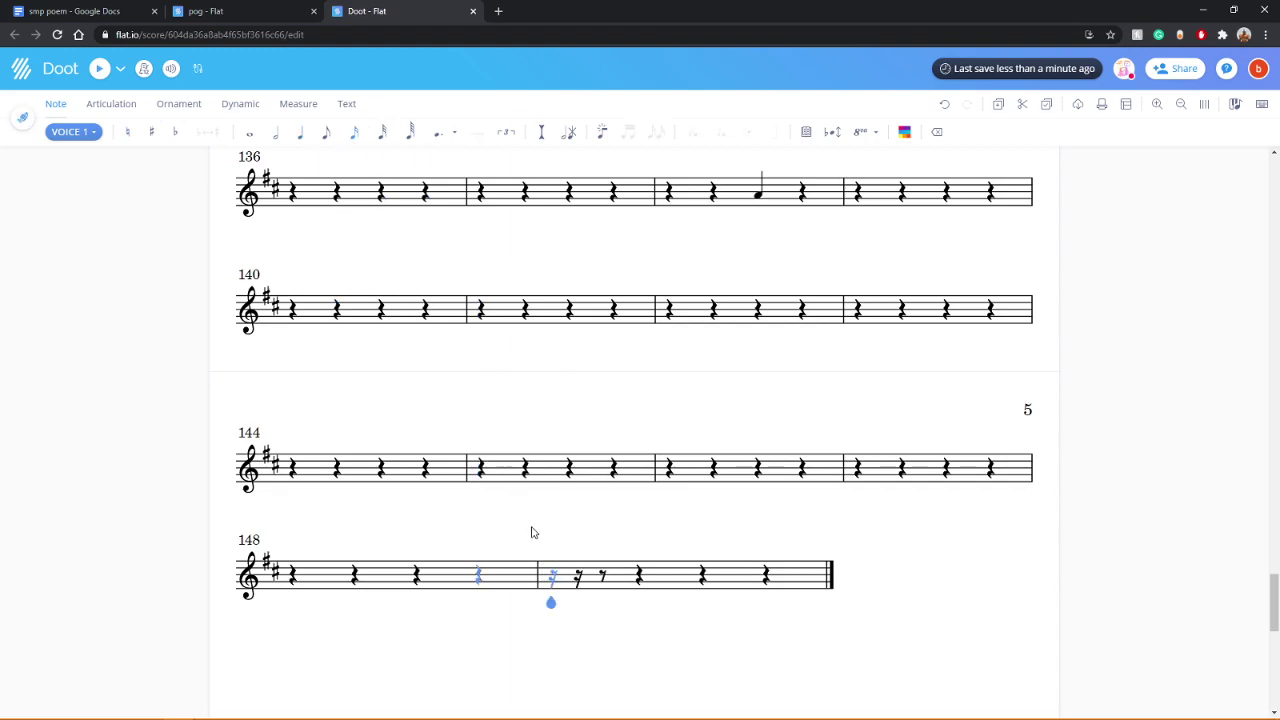
pyautogui.click(326, 134)
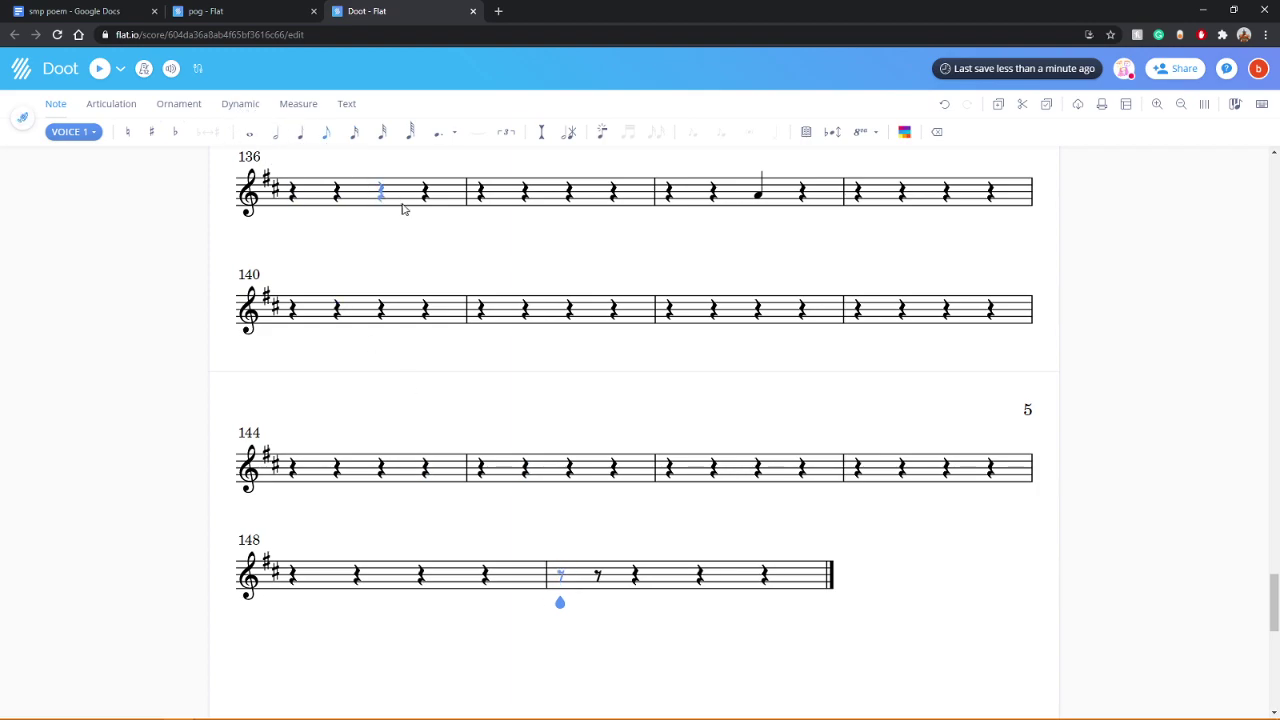
pyautogui.click(562, 579)
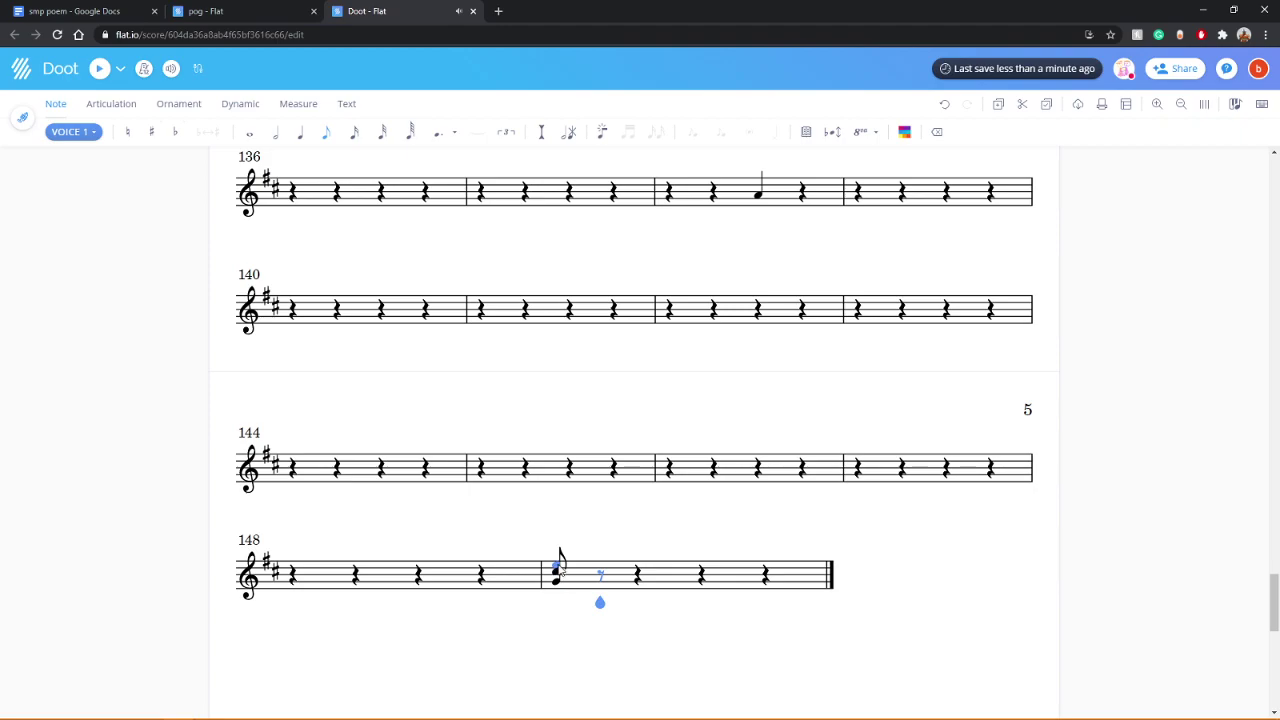
pyautogui.hotkey('shift', '3')
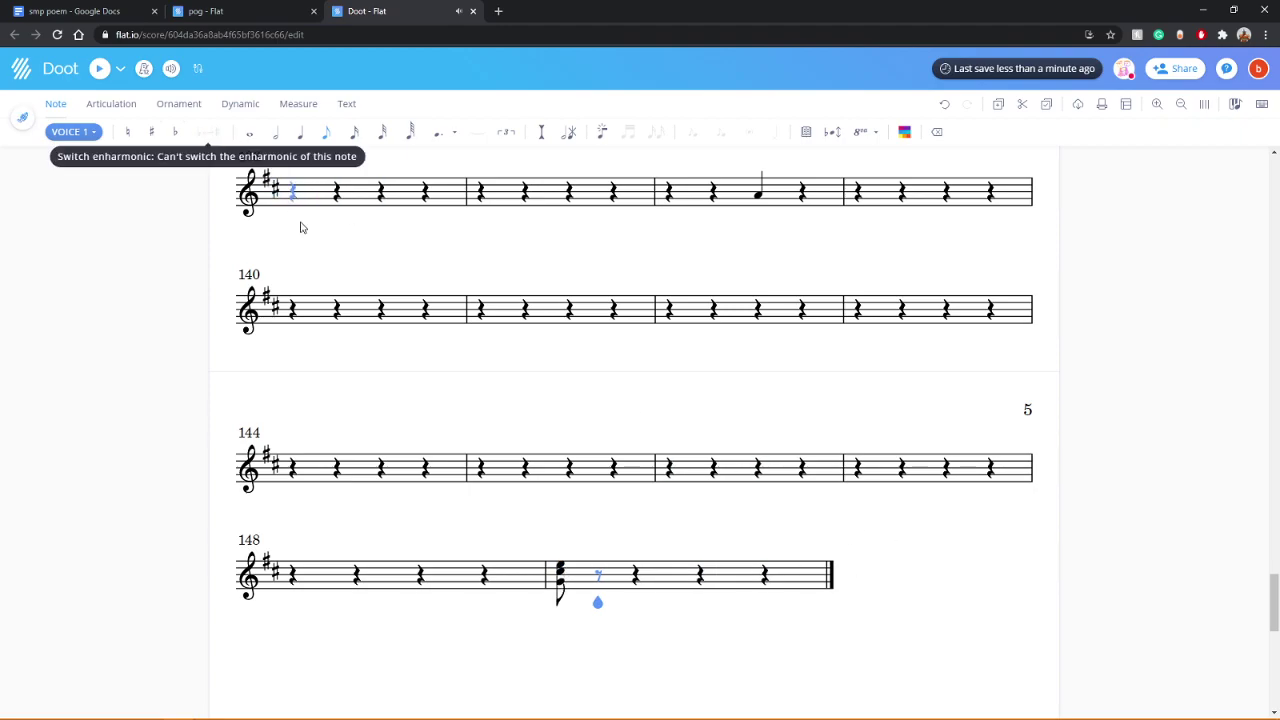
pyautogui.scroll(15, 357, 374)
pyautogui.scroll(15, 362, 379)
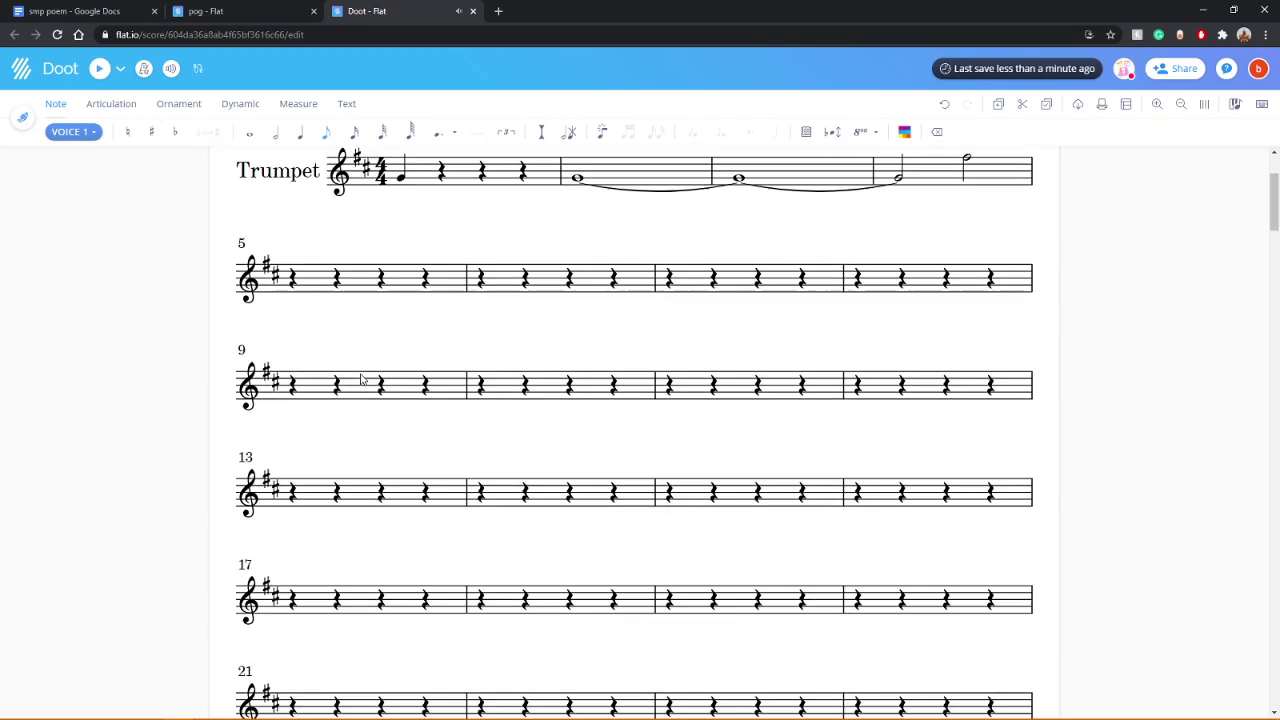
pyautogui.press('space')
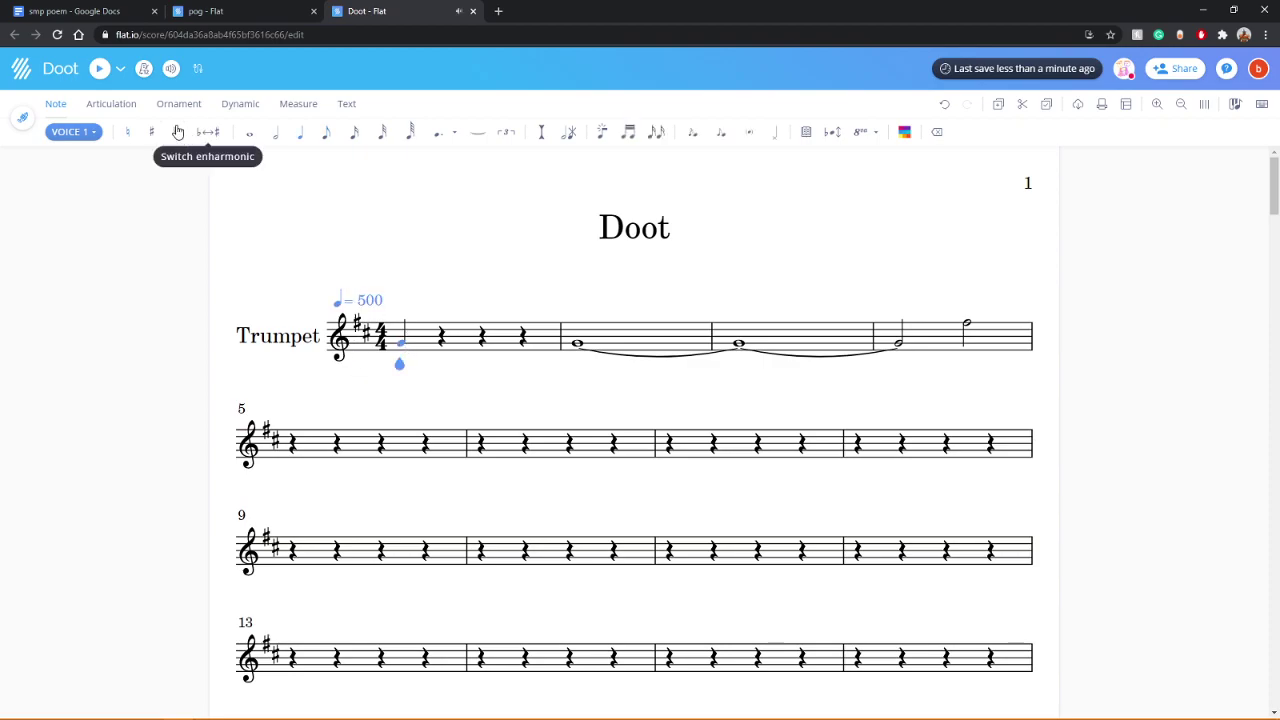
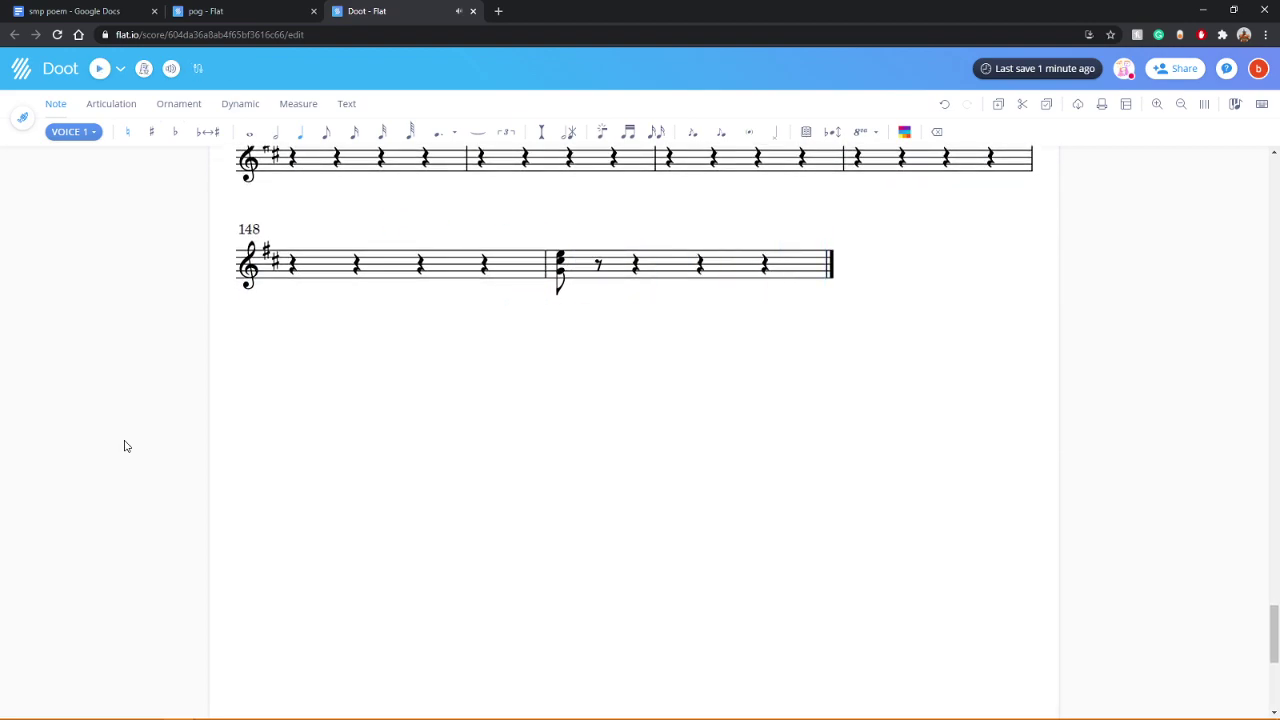
# Step: Enter a flatted note on beat 3 of measure 138, undoing the extra entry
pyautogui.scroll(3, 173, 463)
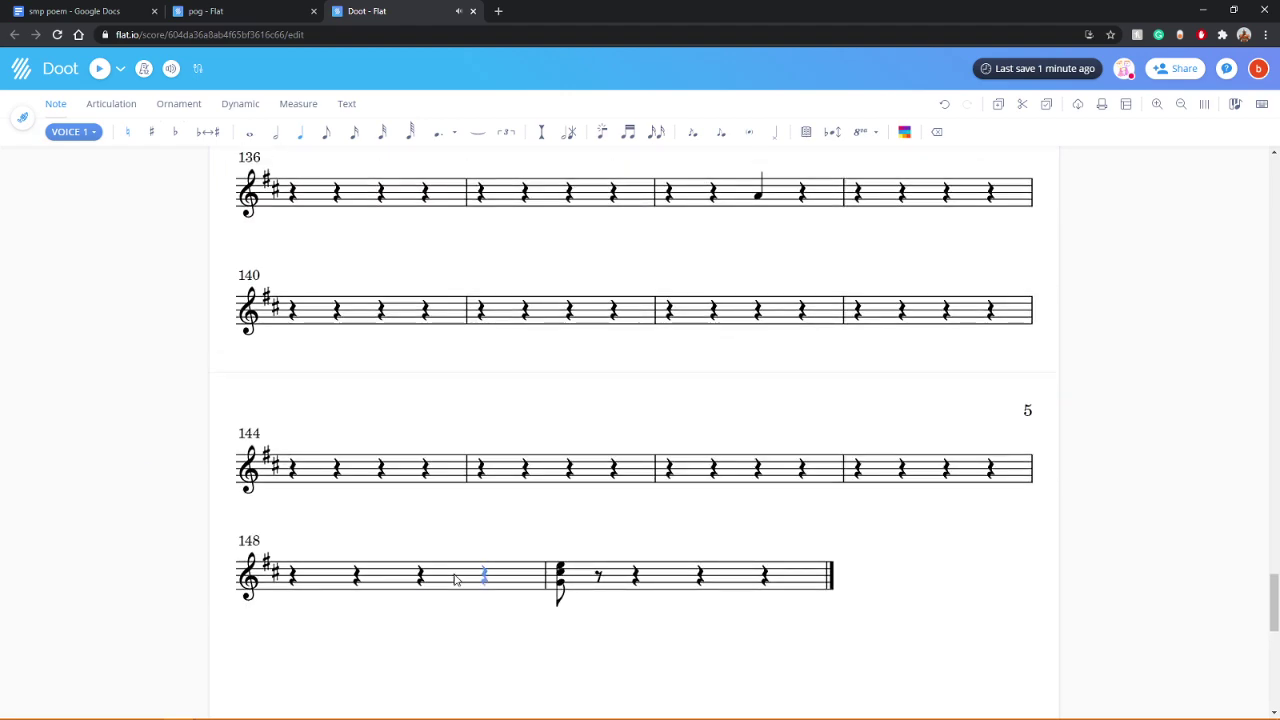
pyautogui.click(759, 196)
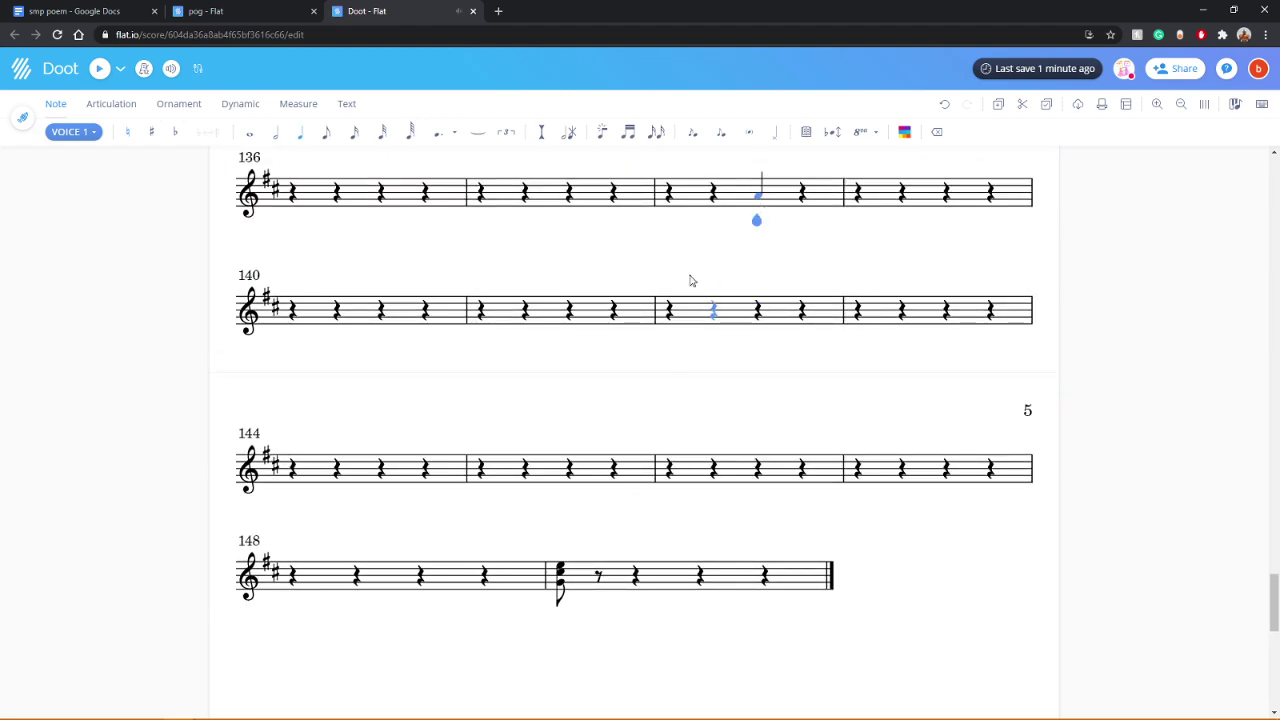
pyautogui.click(179, 134)
pyautogui.scroll(2, 337, 391)
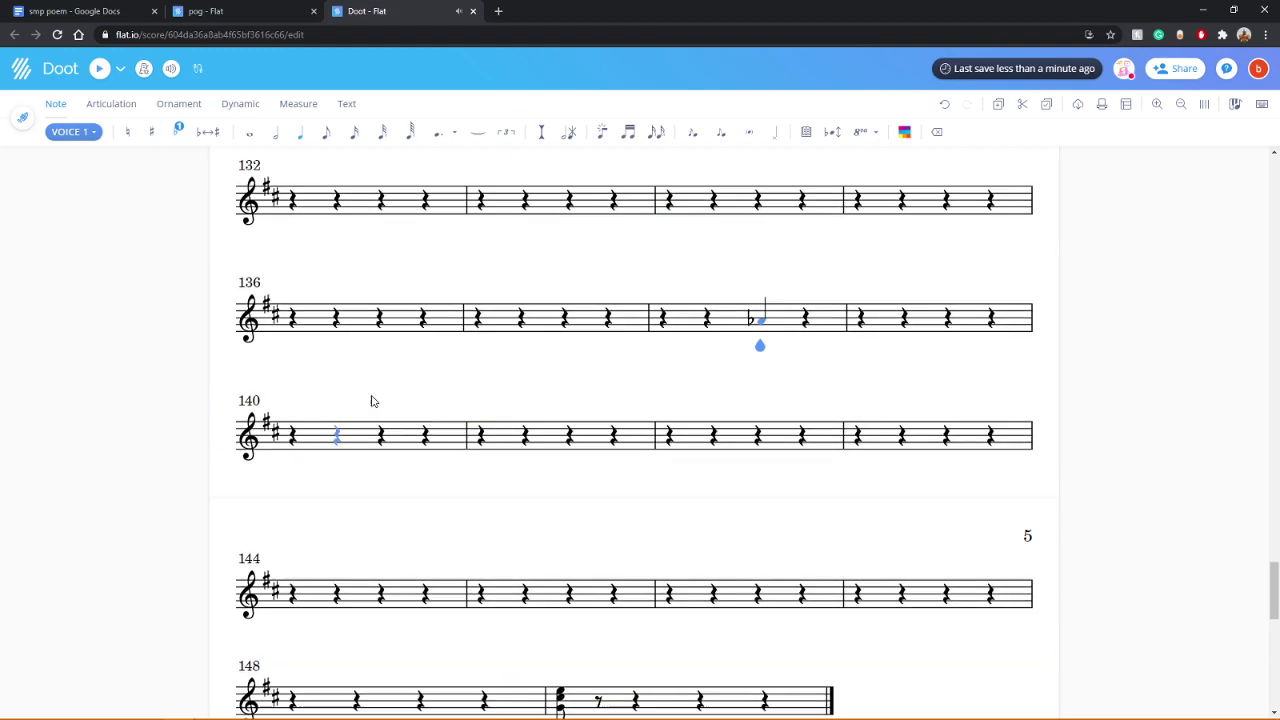
pyautogui.click(762, 352)
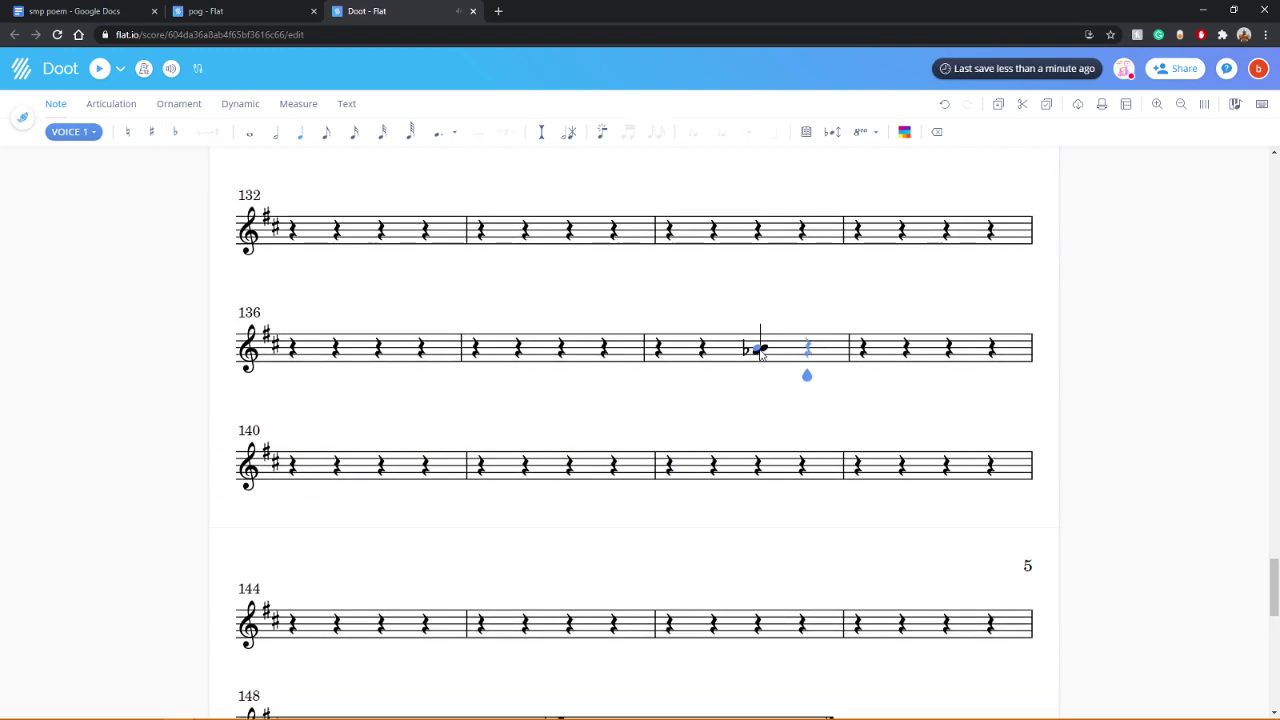
pyautogui.click(944, 104)
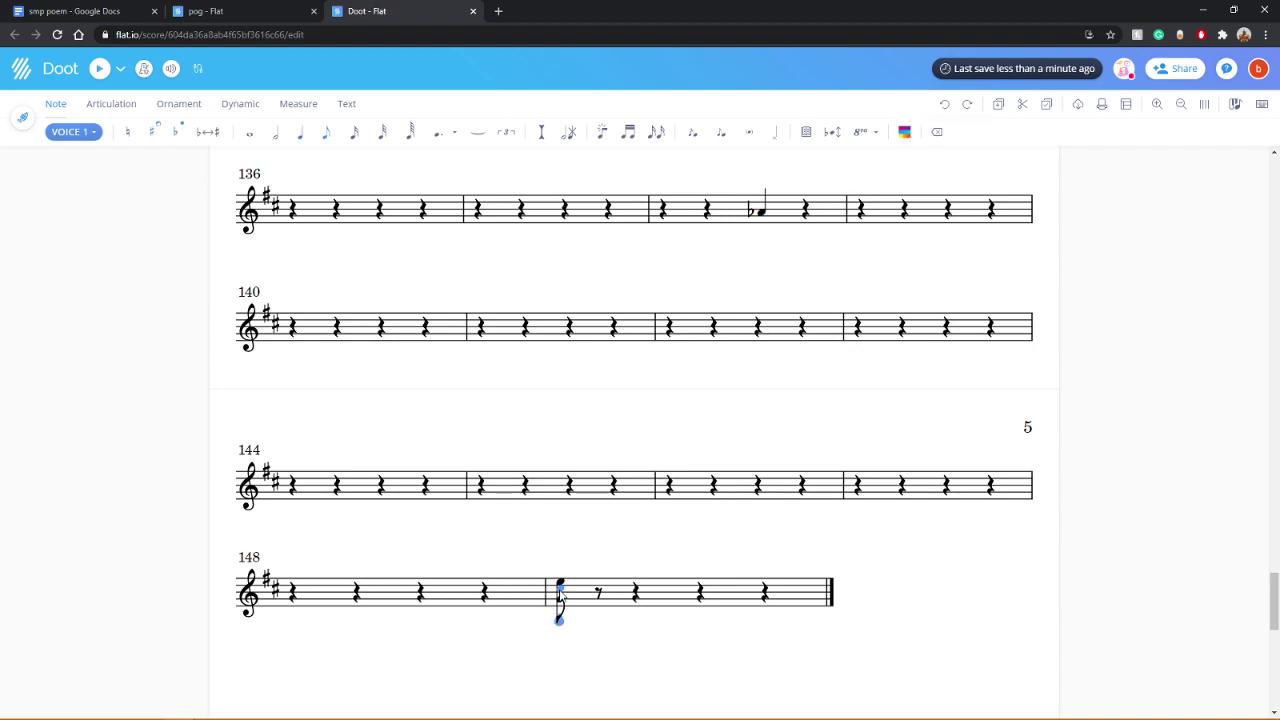
# Step: Make the chord note in measure 149 flat, then play back from measures 149 and 138
pyautogui.click(248, 210)
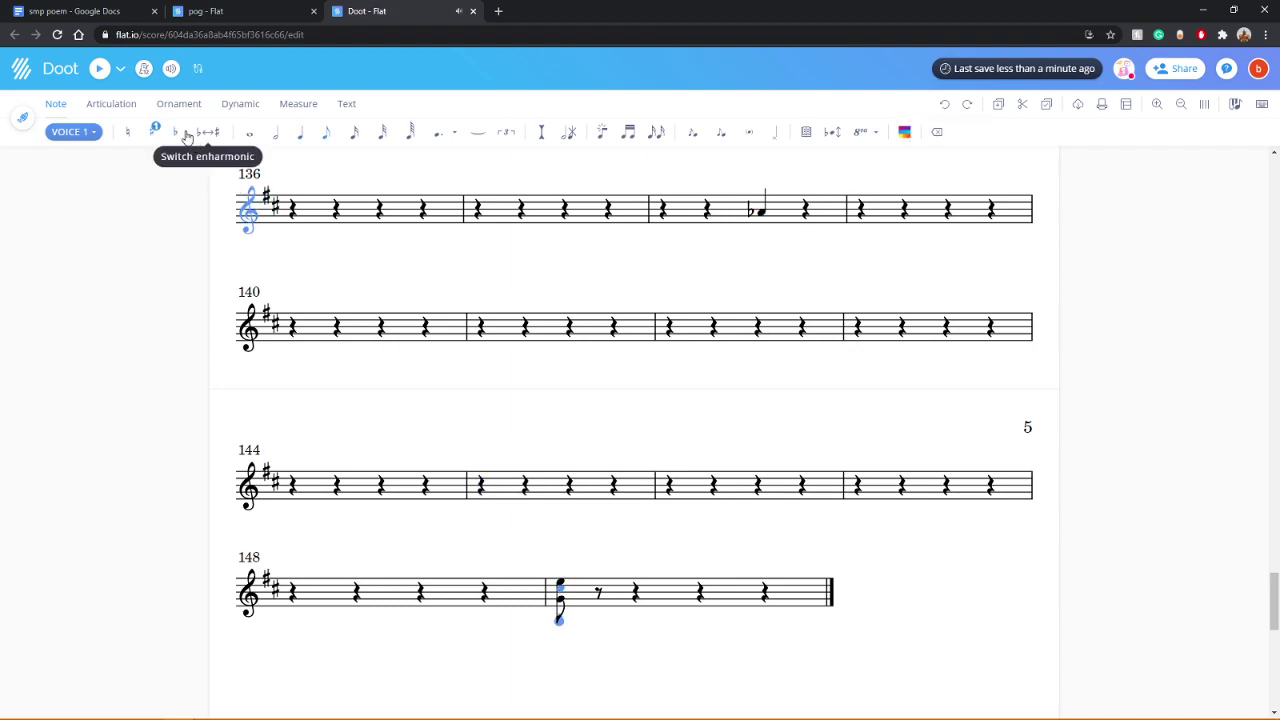
pyautogui.click(136, 134)
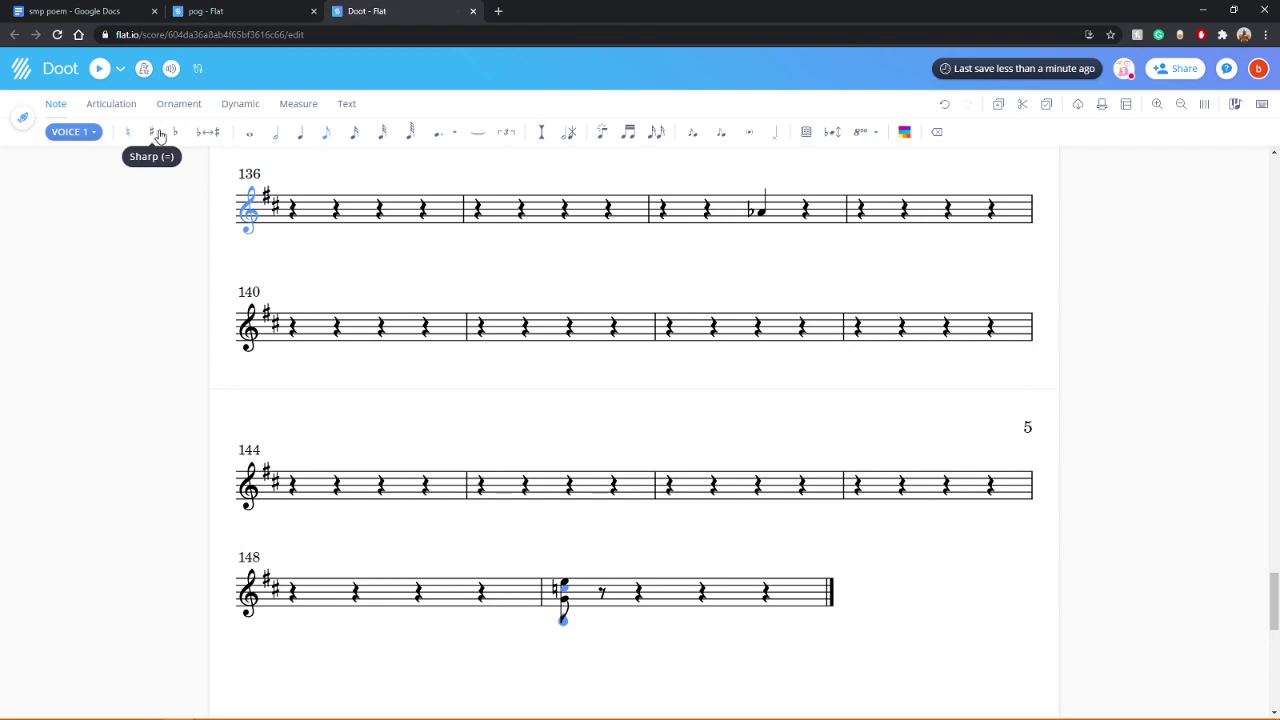
pyautogui.click(175, 134)
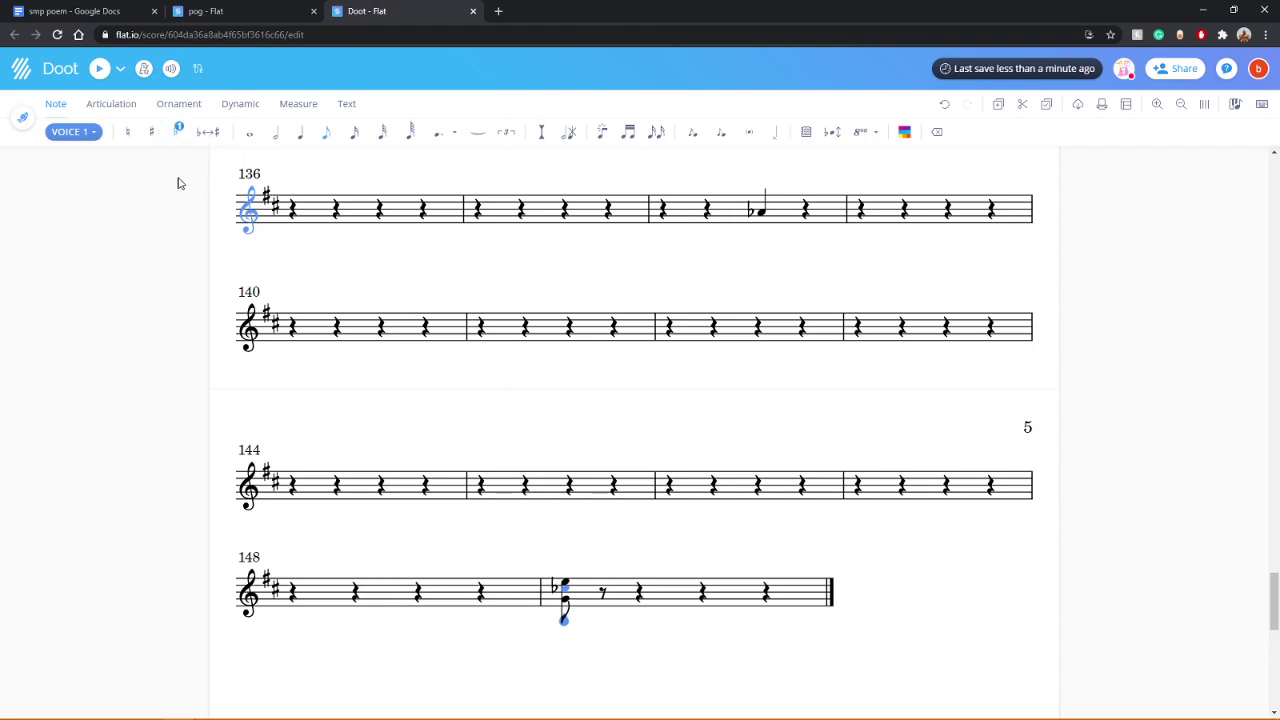
pyautogui.click(97, 70)
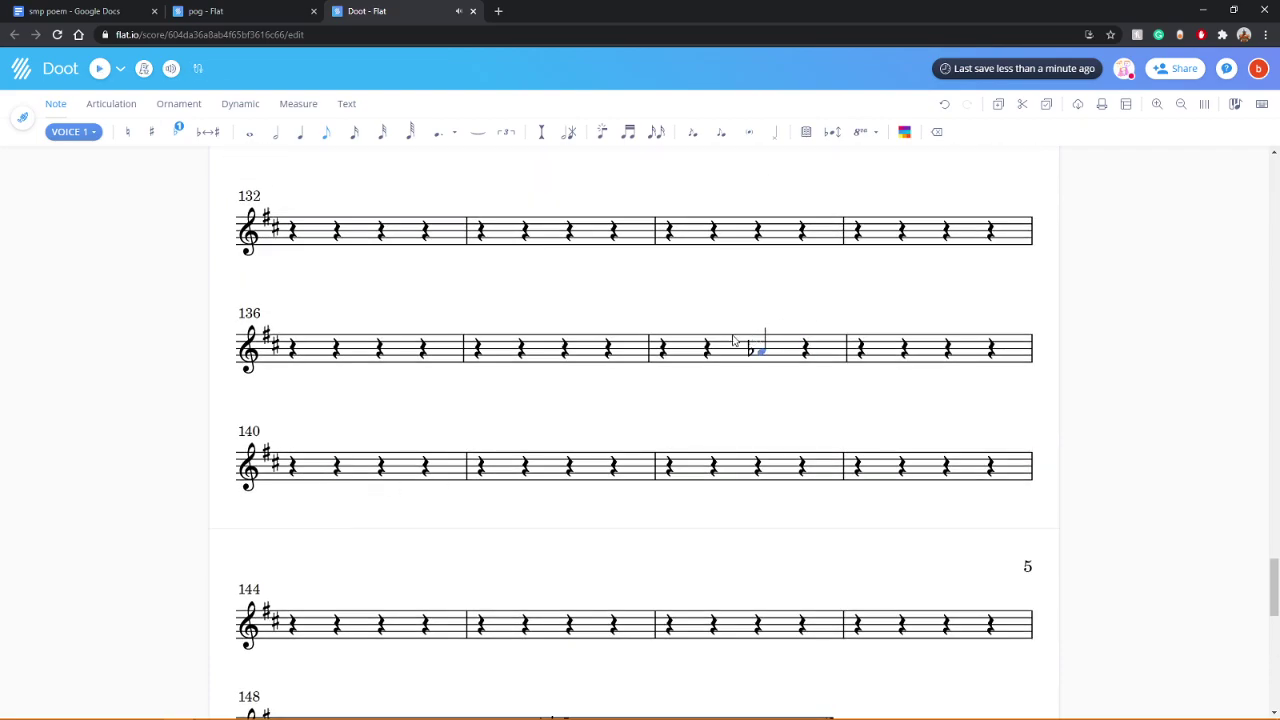
pyautogui.click(662, 350)
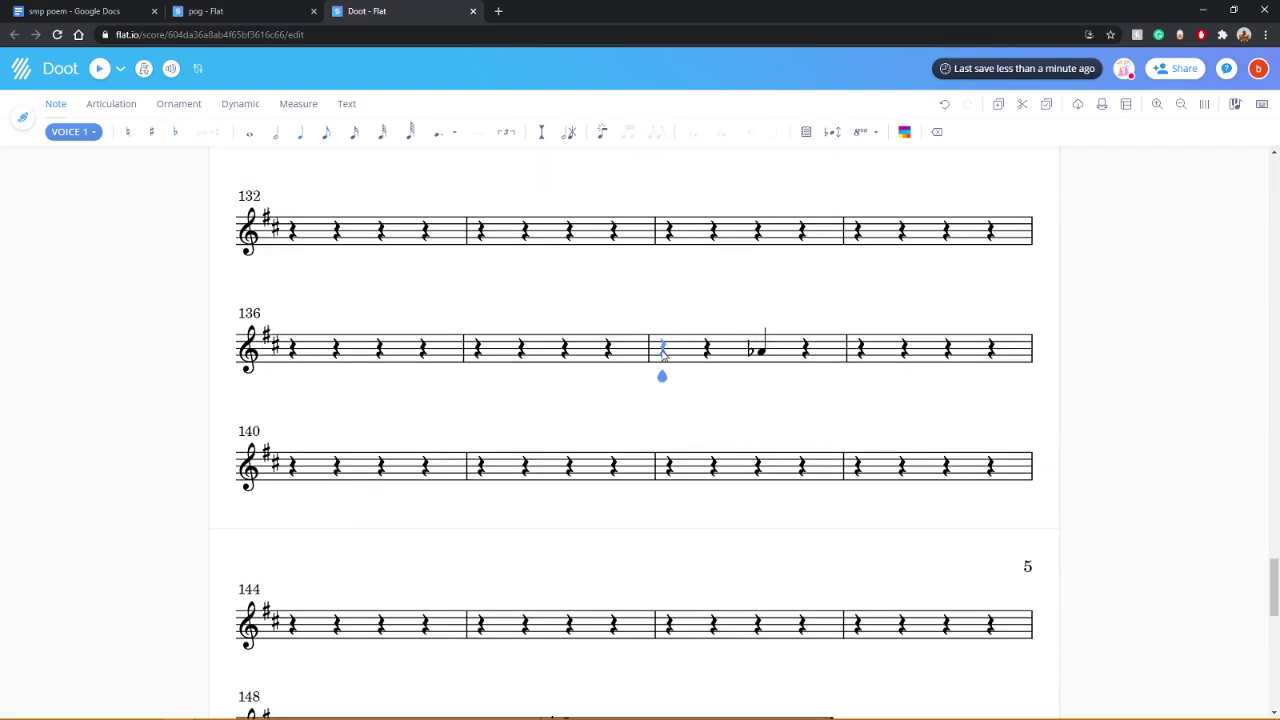
pyautogui.press('space')
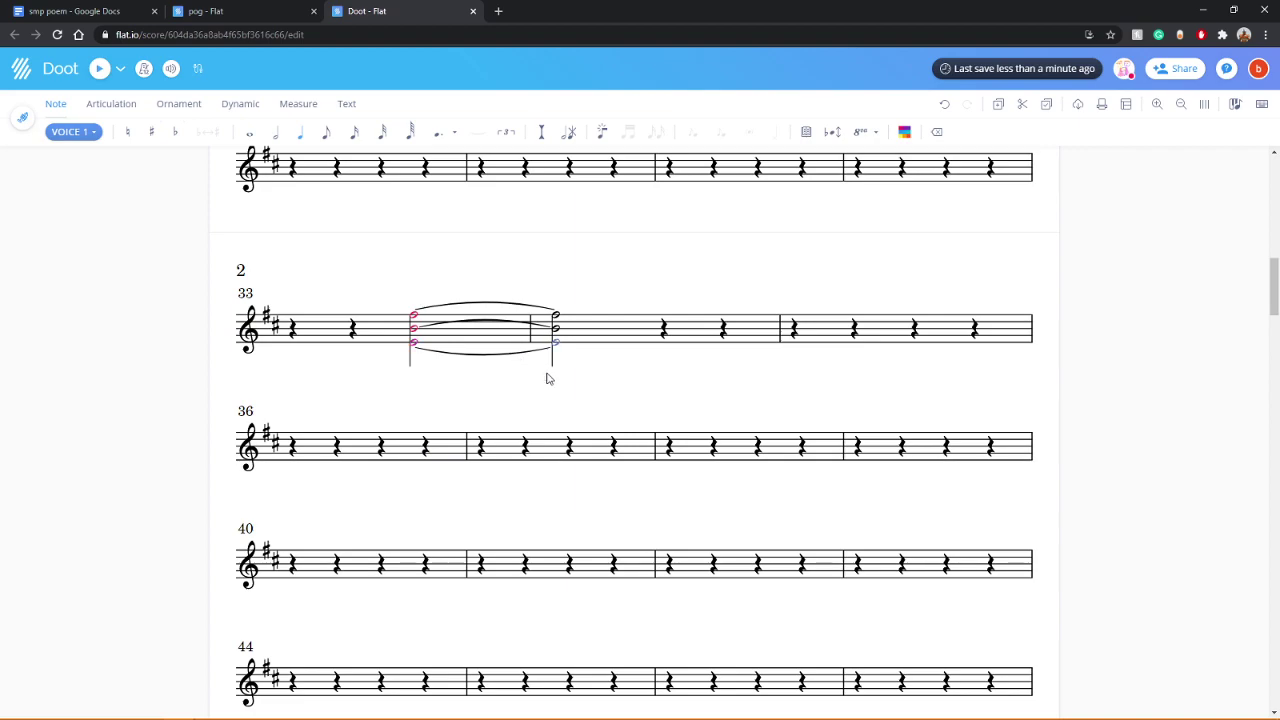
# Step: Turn the bar 1 Trumpet rest into a whole note and play the Doot score
pyautogui.click(402, 343)
pyautogui.click(245, 131)
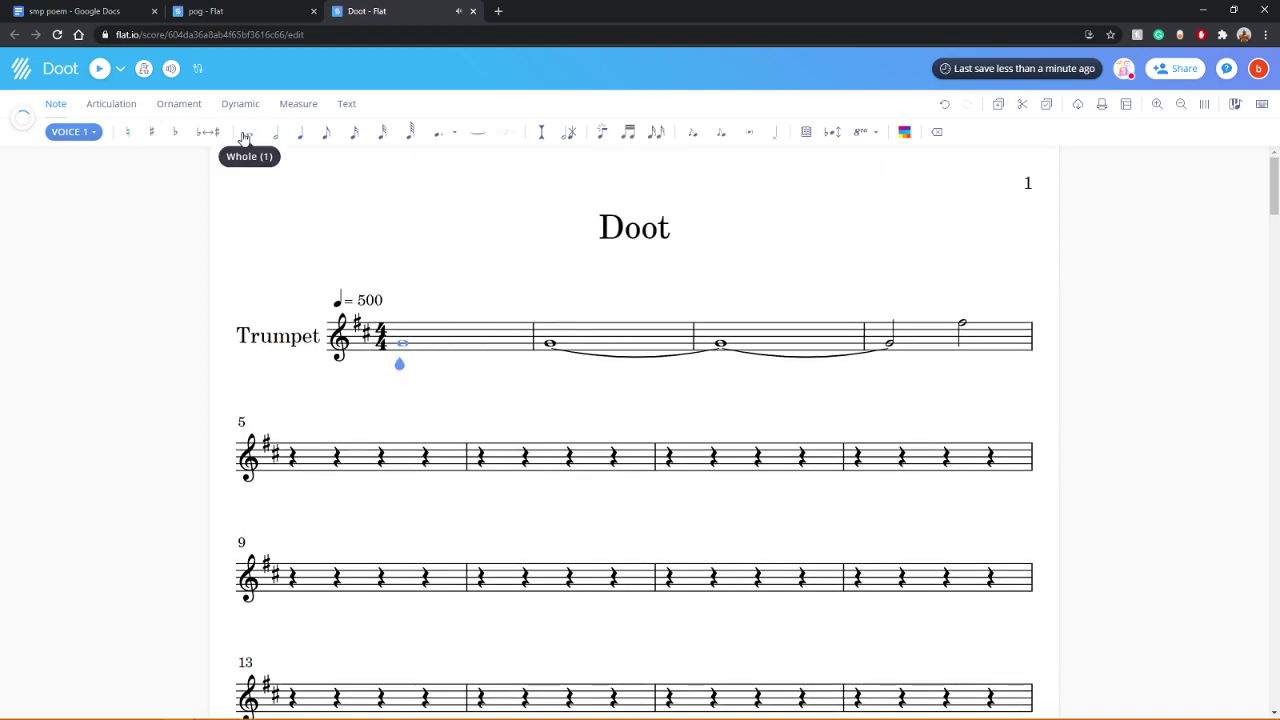
pyautogui.press('space')
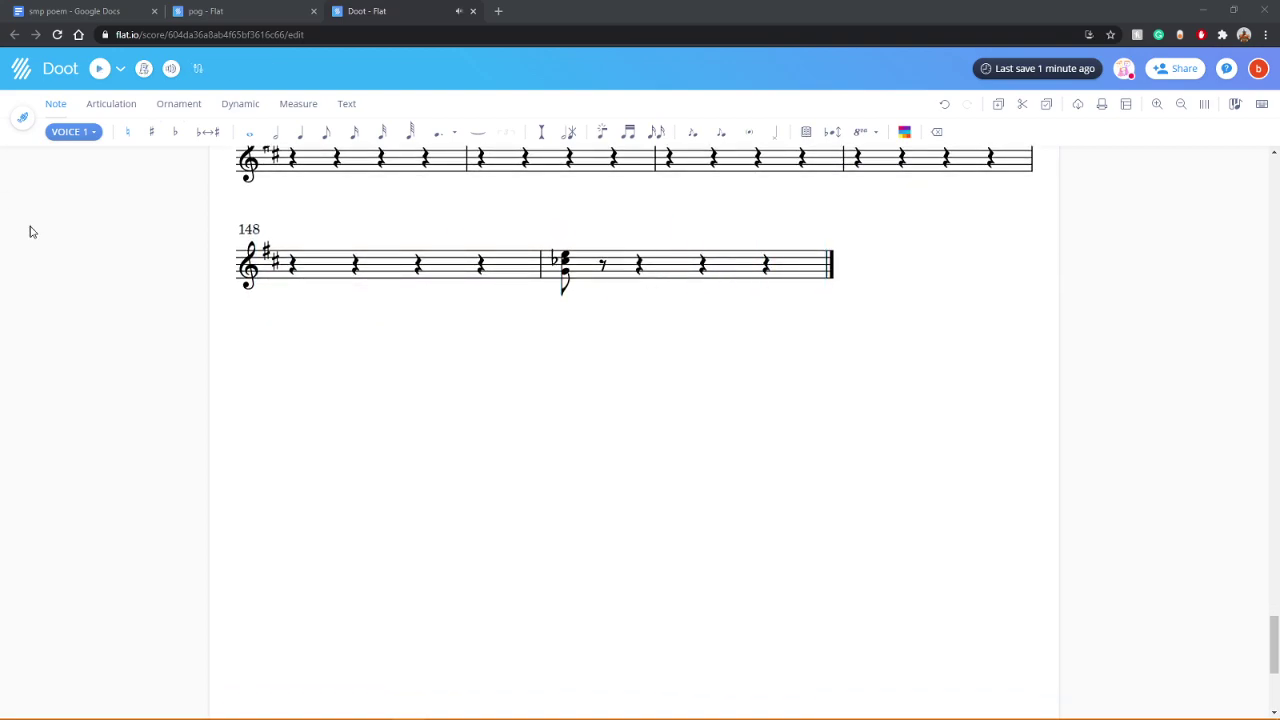
# Step: Bookmark the Doot score page into the wishlist folder, then close its tab, leaving pog showing
pyautogui.click(265, 10)
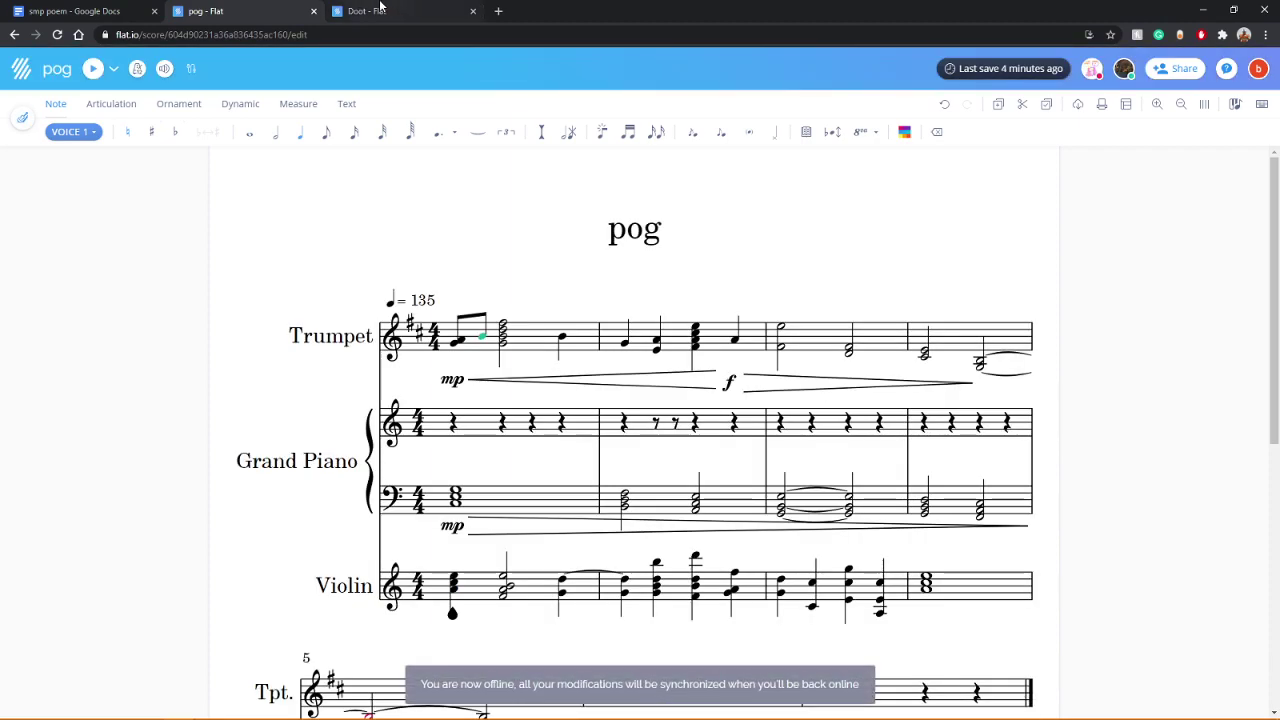
pyautogui.click(380, 10)
pyautogui.click(1112, 36)
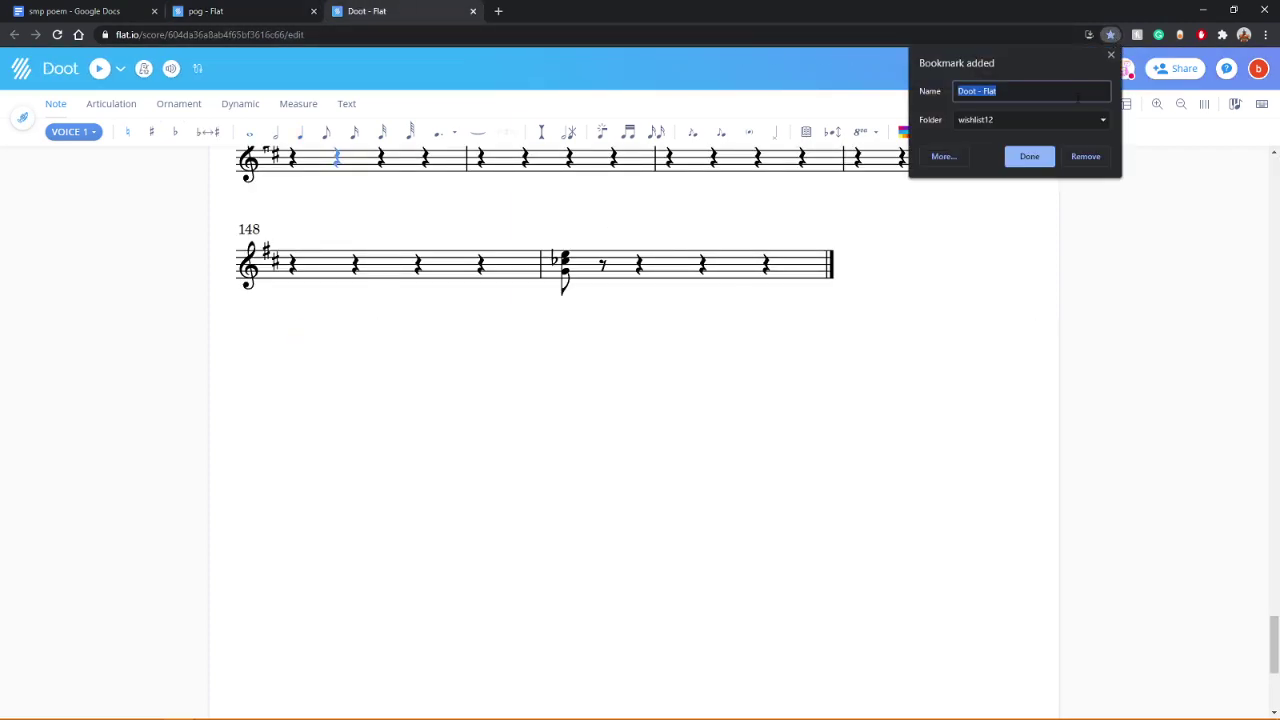
pyautogui.click(1062, 116)
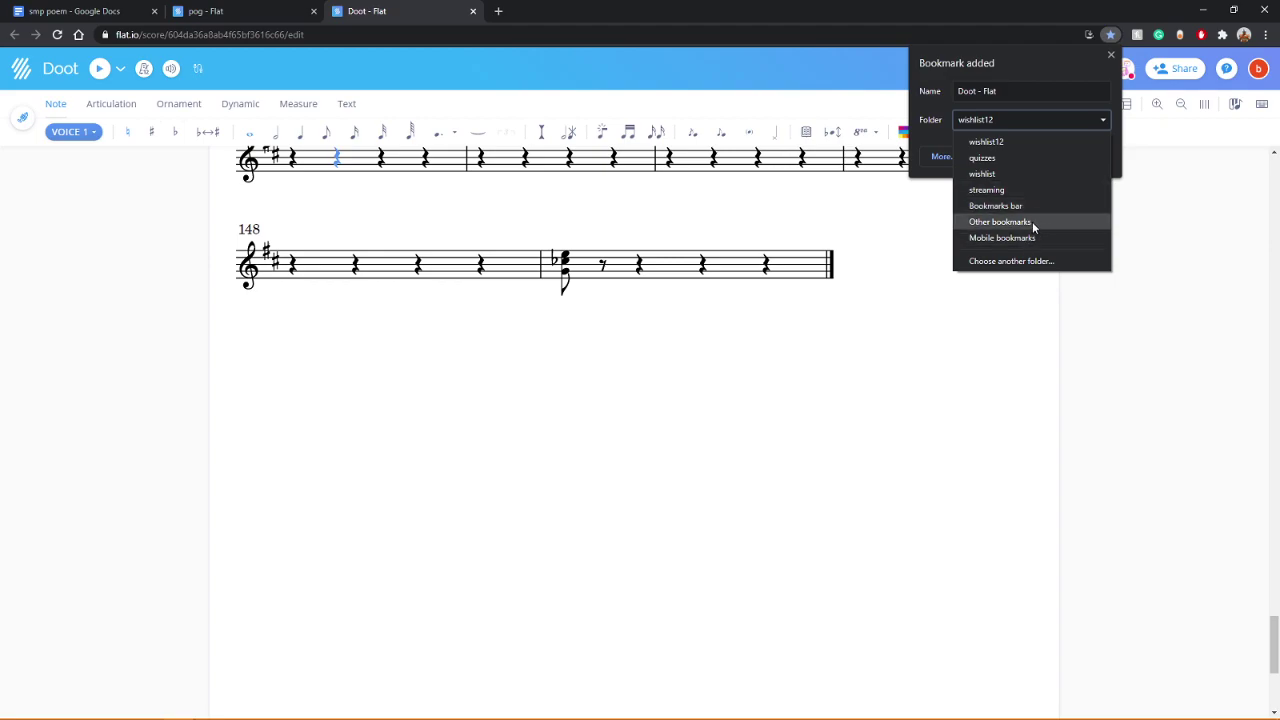
pyautogui.click(1033, 174)
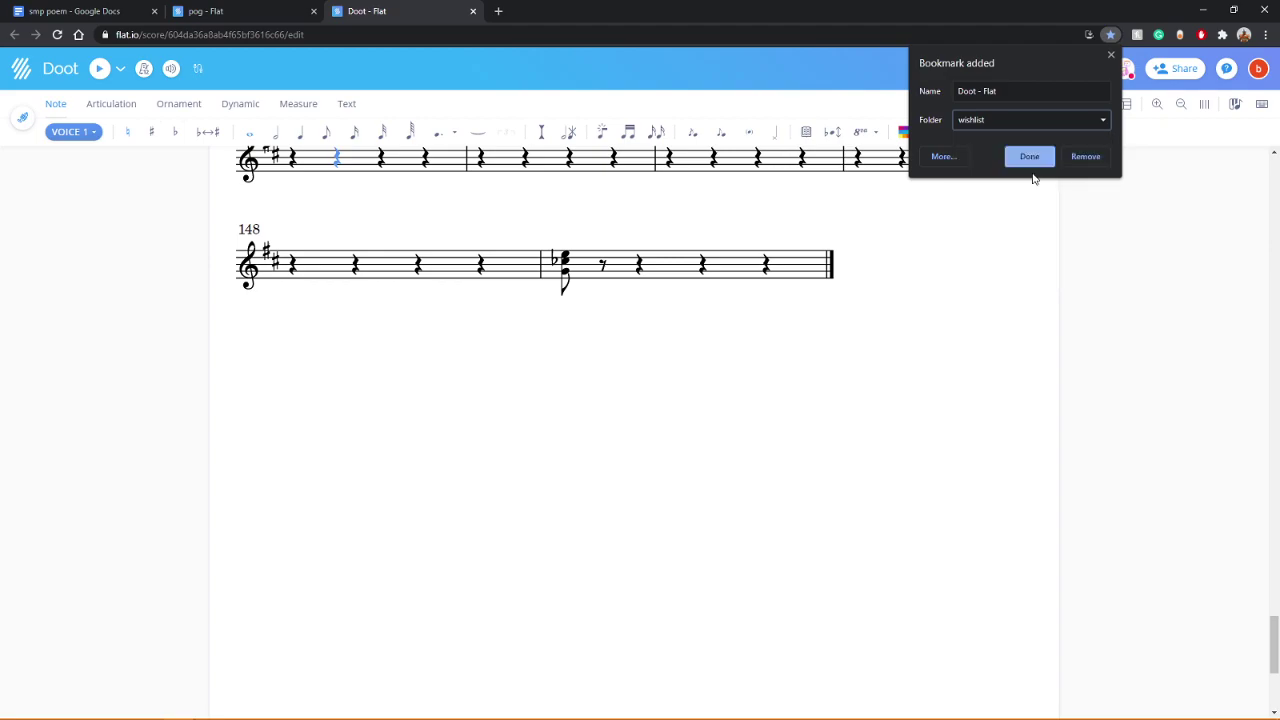
pyautogui.click(1033, 158)
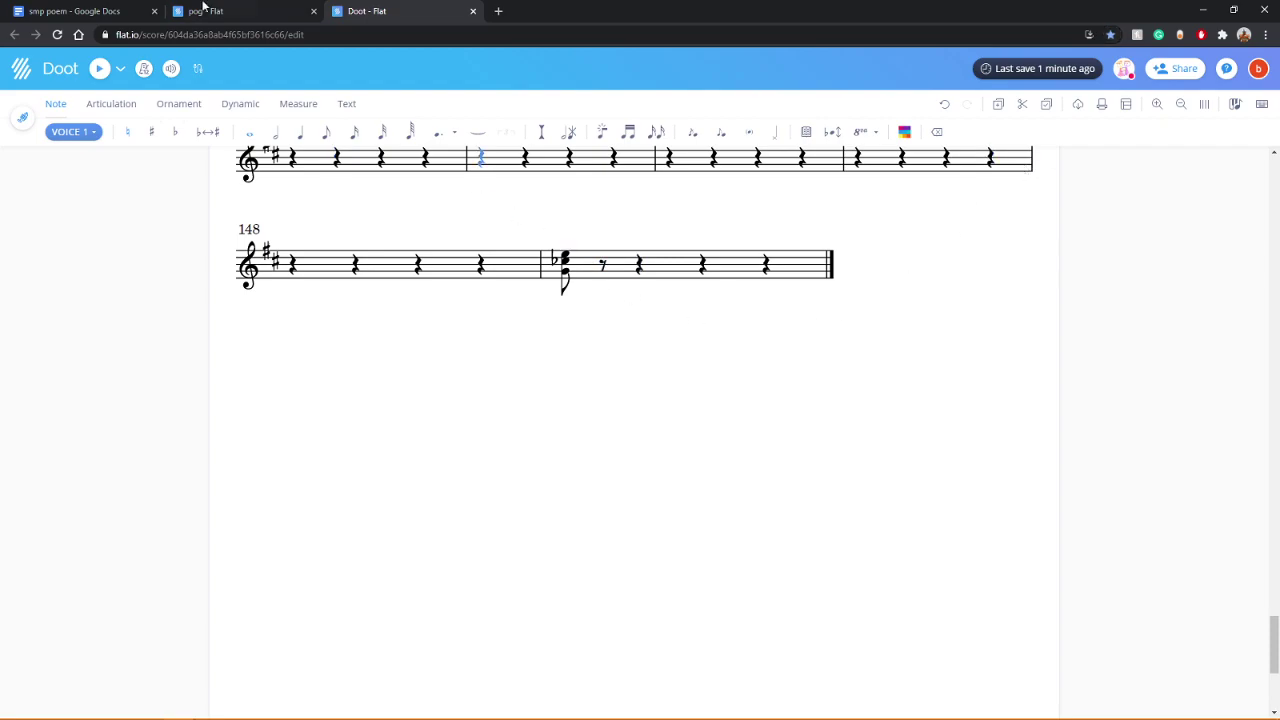
pyautogui.click(210, 9)
pyautogui.middleClick(386, 10)
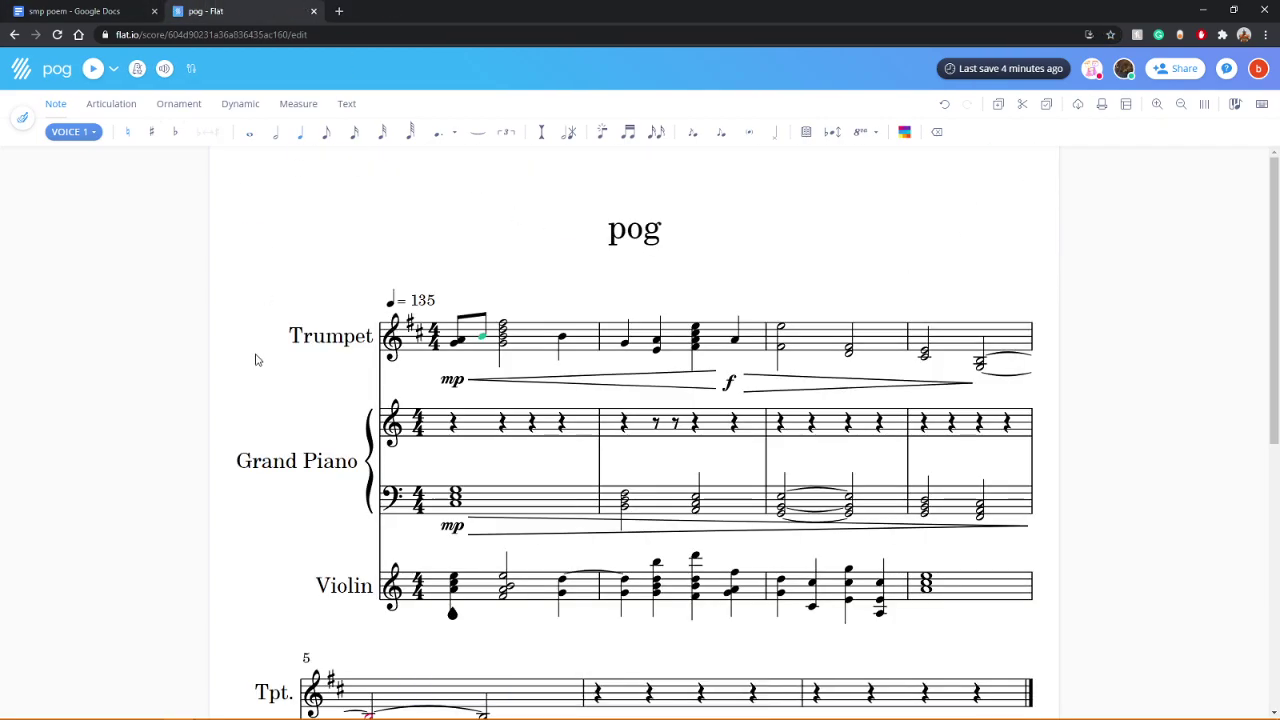
# Step: Display only the Violin part of the pog score and play it
pyautogui.scroll(-5, 330, 388)
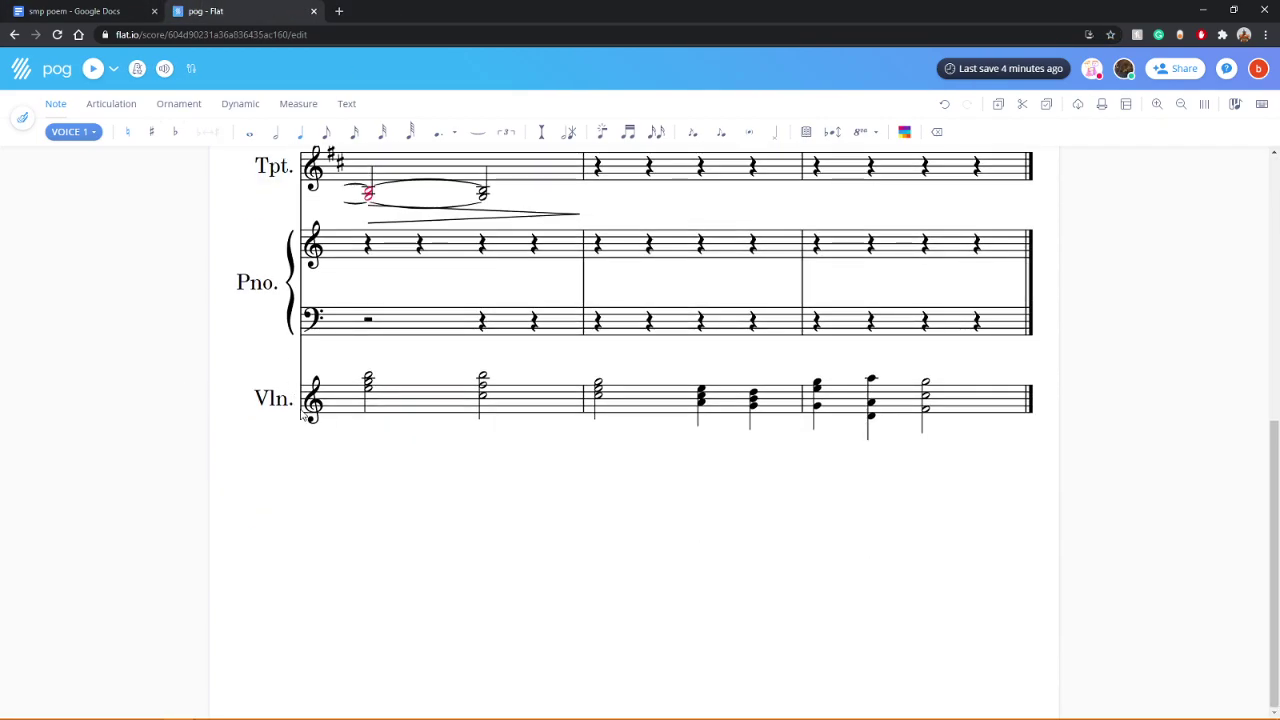
pyautogui.scroll(3, 920, 567)
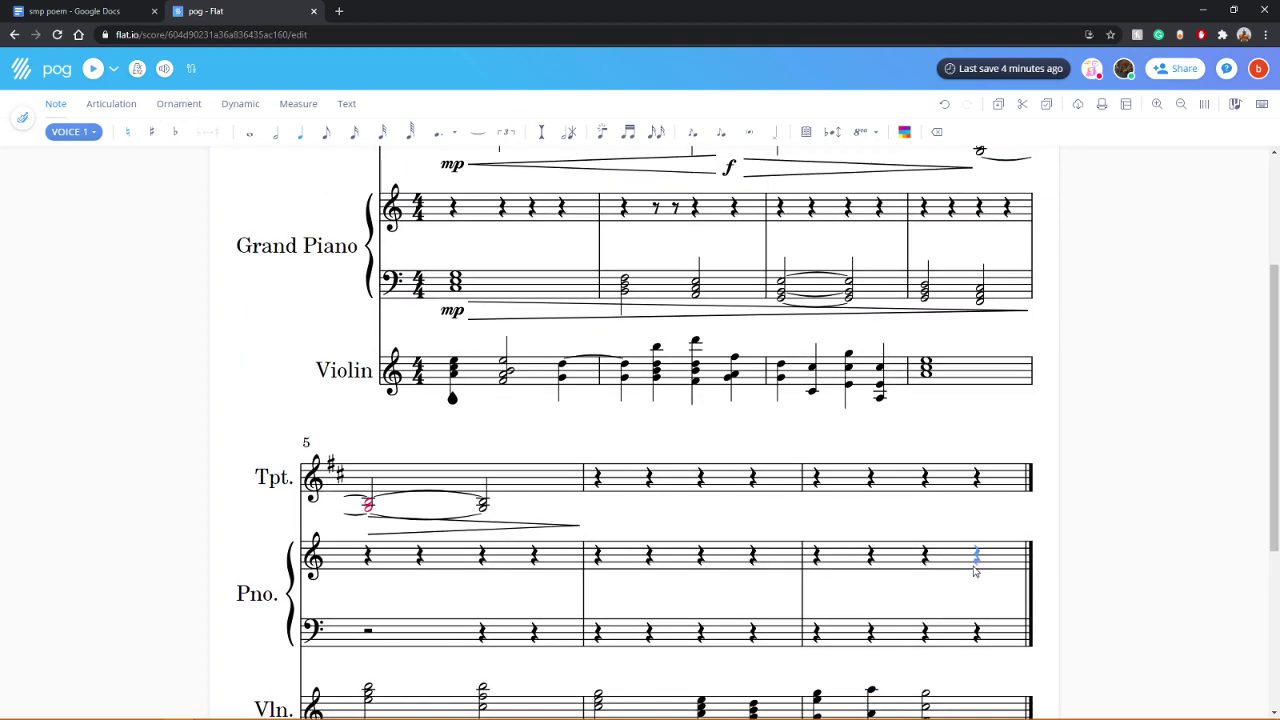
pyautogui.click(23, 119)
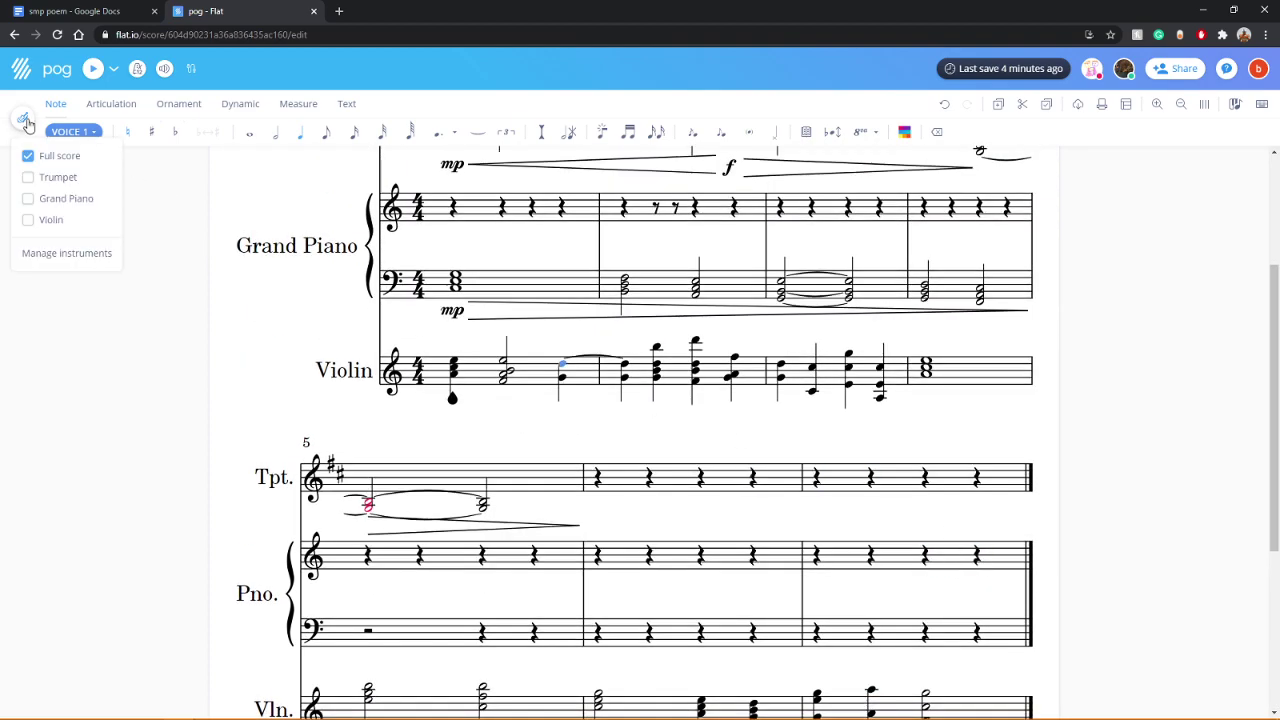
pyautogui.click(29, 221)
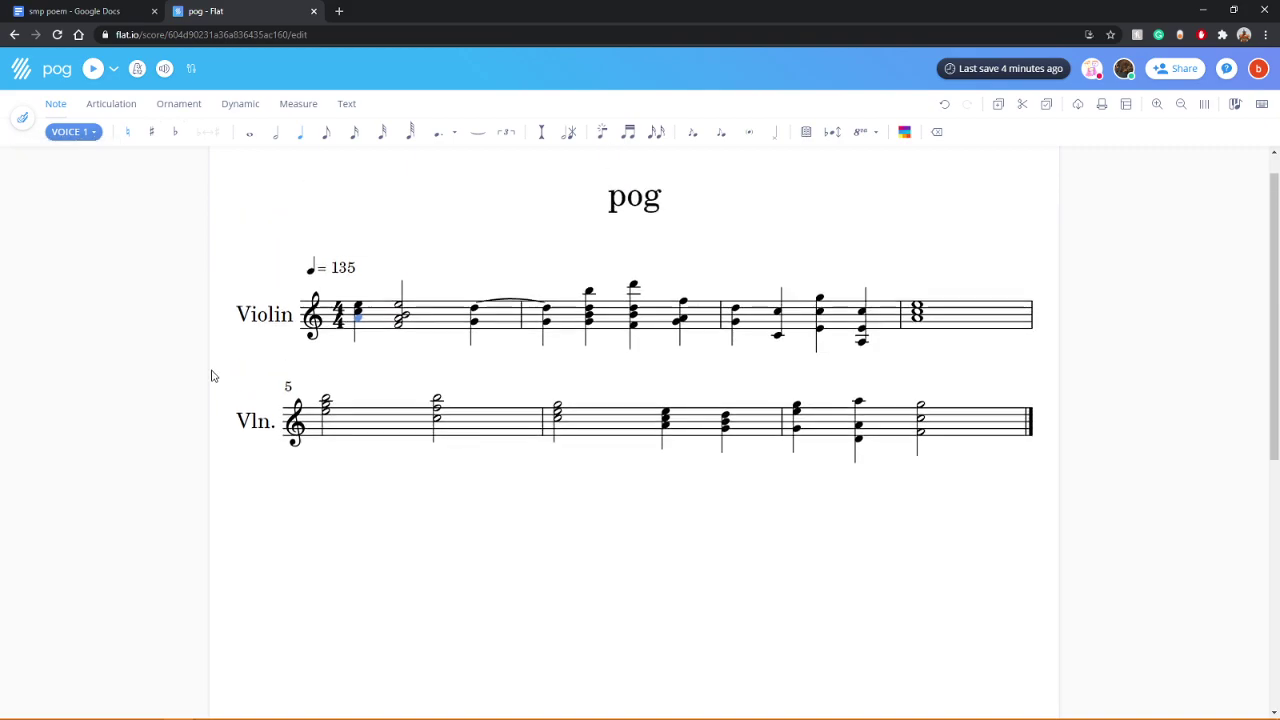
pyautogui.click(93, 70)
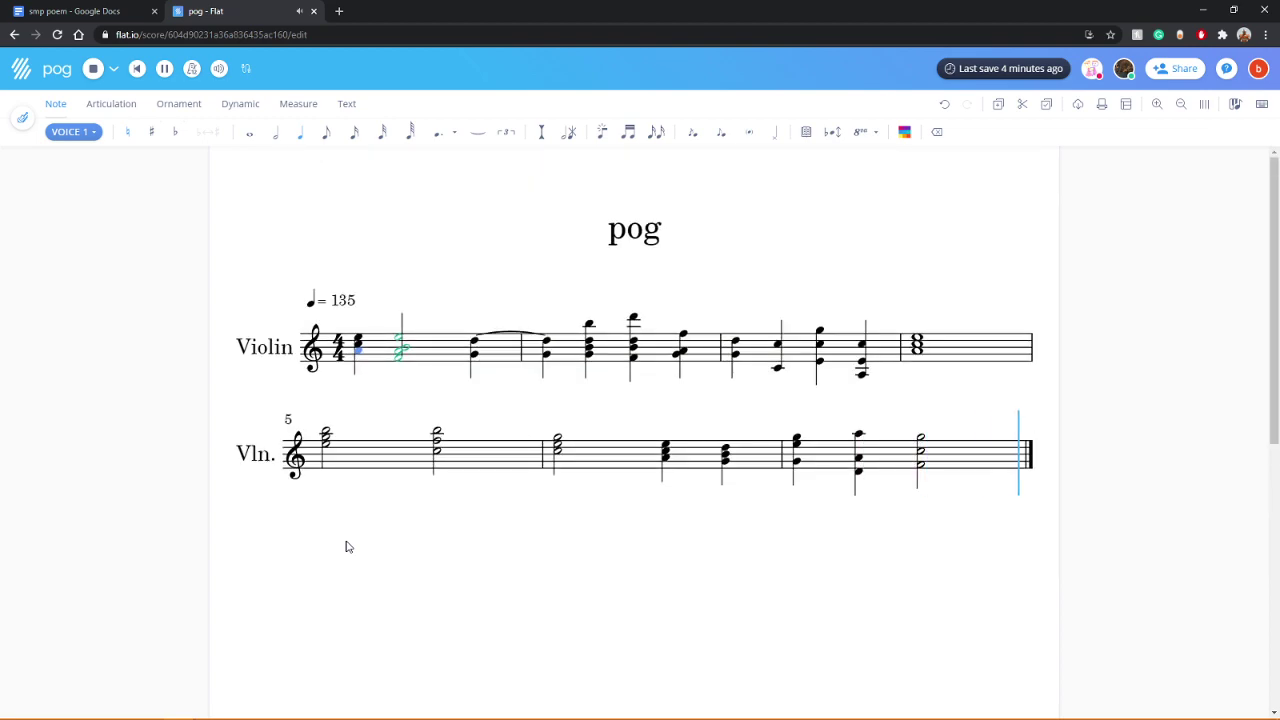
# Step: Add a lower note to the first chord of measure 5 and replay the Violin part
pyautogui.click(327, 453)
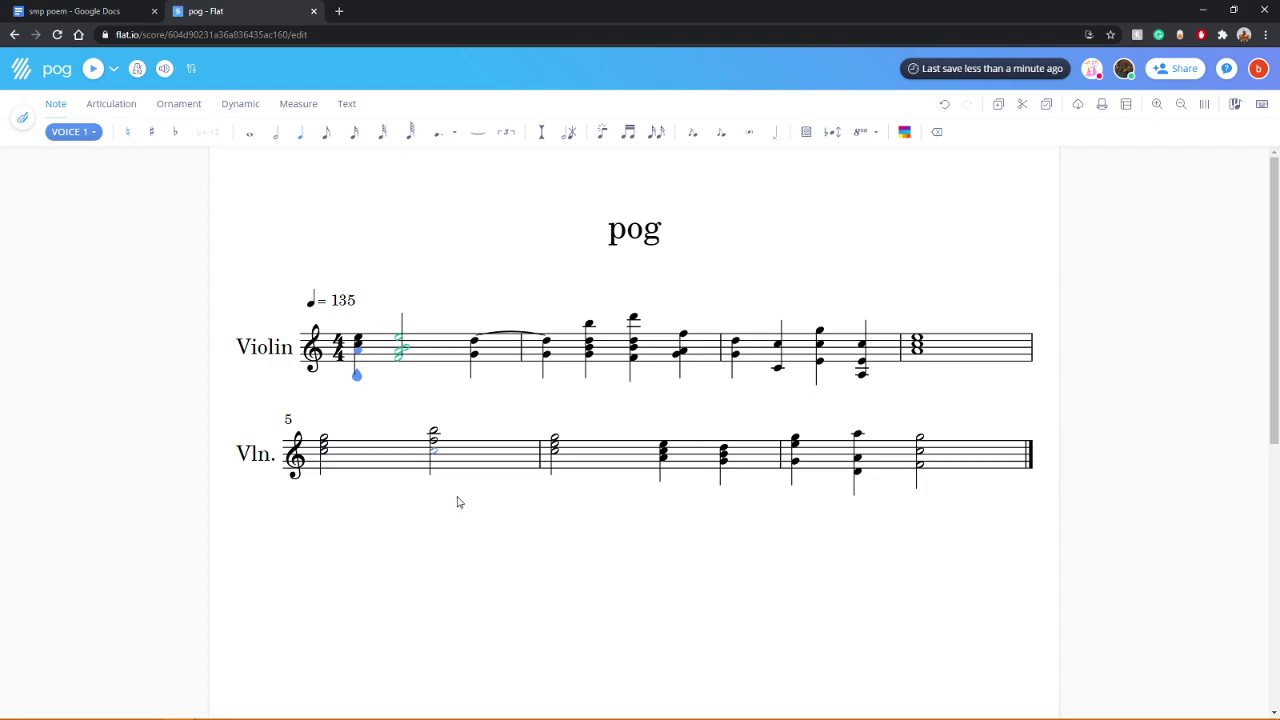
pyautogui.press('Down')
pyautogui.press('Down')
pyautogui.press('Down')
pyautogui.press('Down')
pyautogui.press('Down')
pyautogui.click(88, 72)
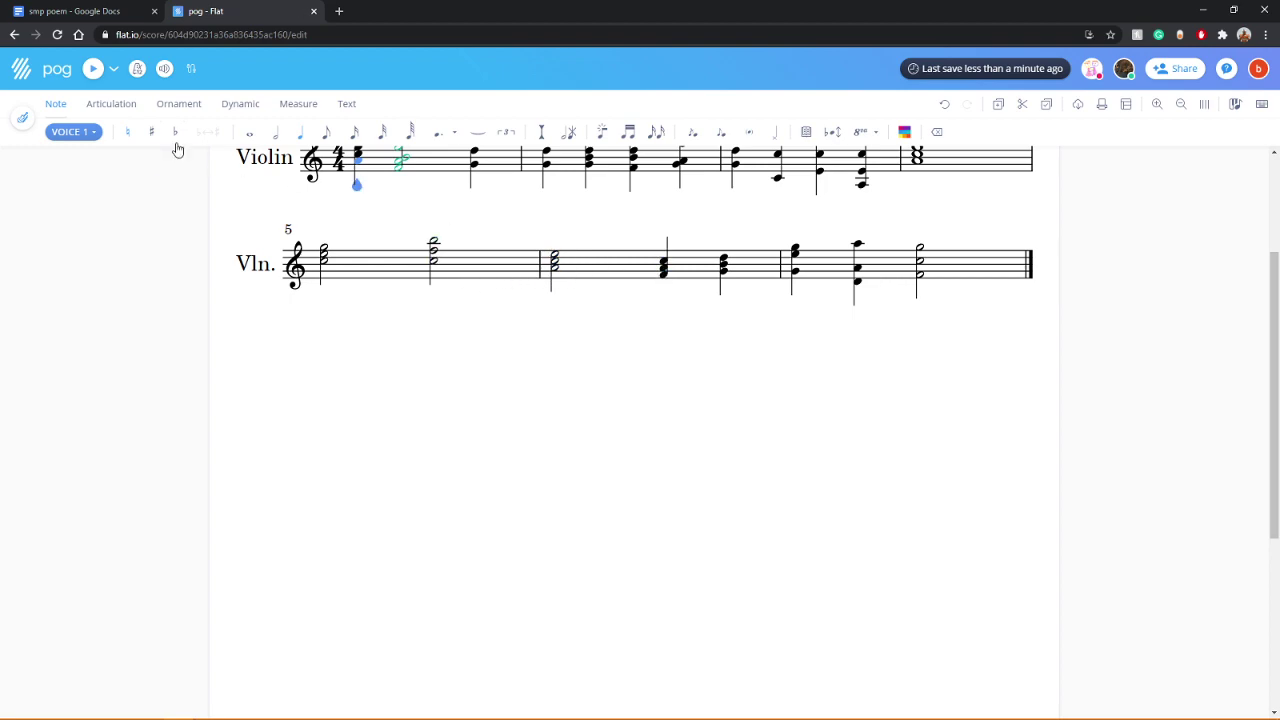
pyautogui.scroll(3, 530, 348)
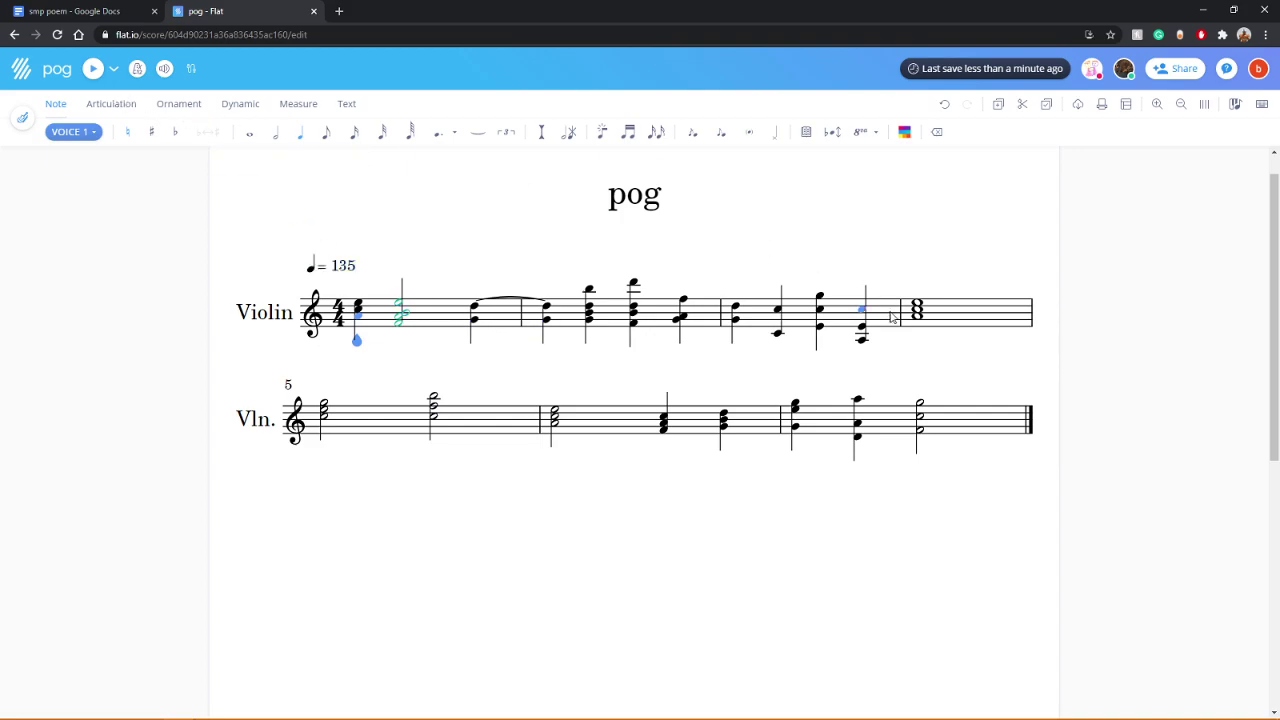
pyautogui.click(92, 70)
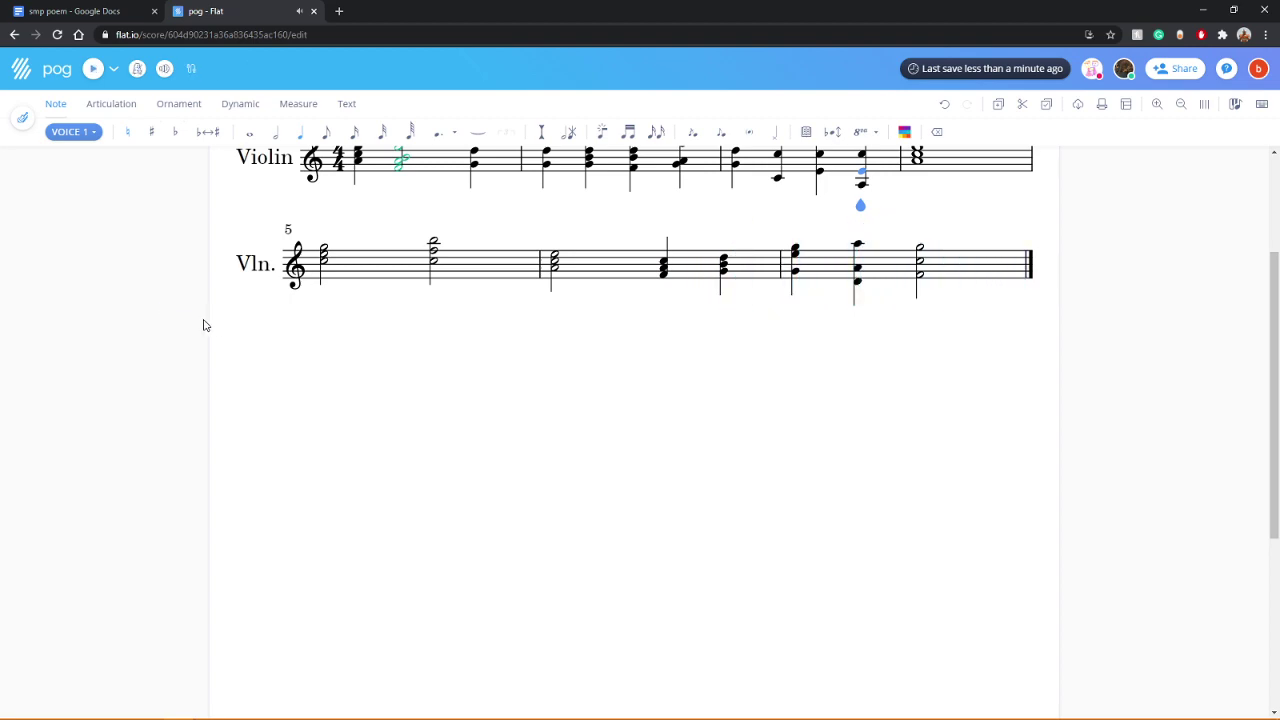
pyautogui.scroll(3, 203, 325)
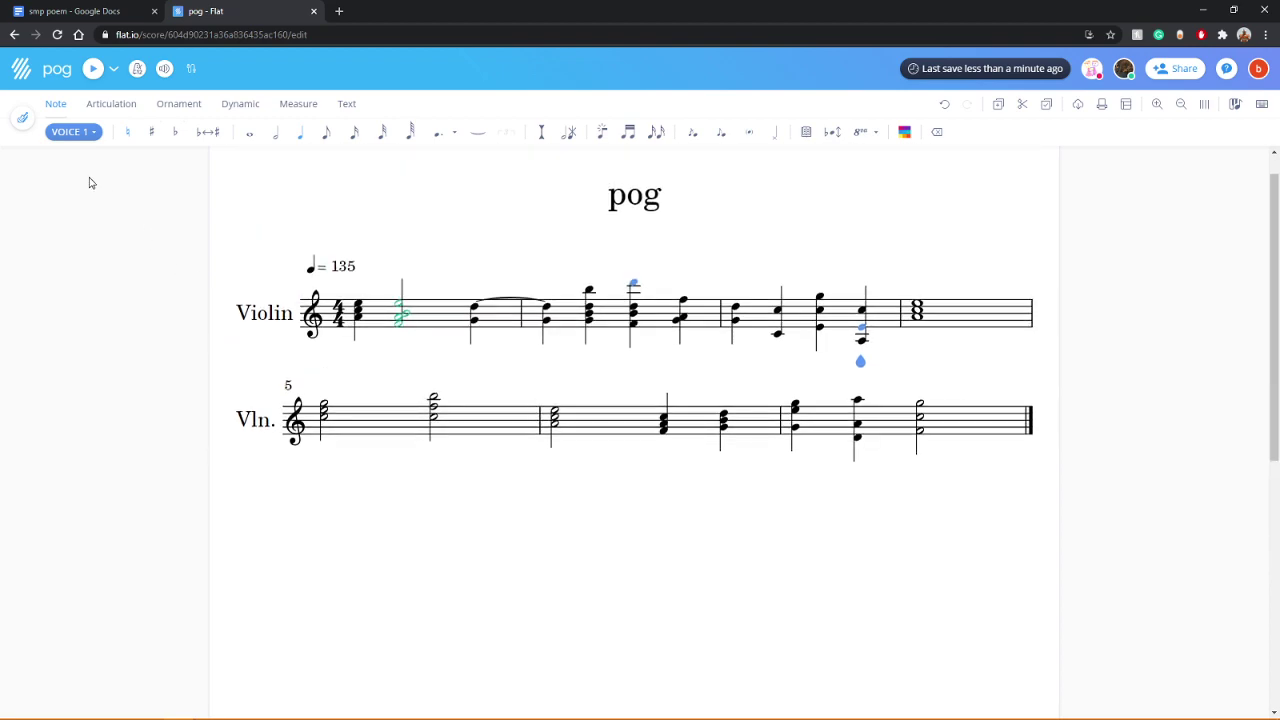
# Step: Browse the instrument settings and mixer, then display the Cat Meows part instead of Violin
pyautogui.click(21, 130)
pyautogui.click(79, 254)
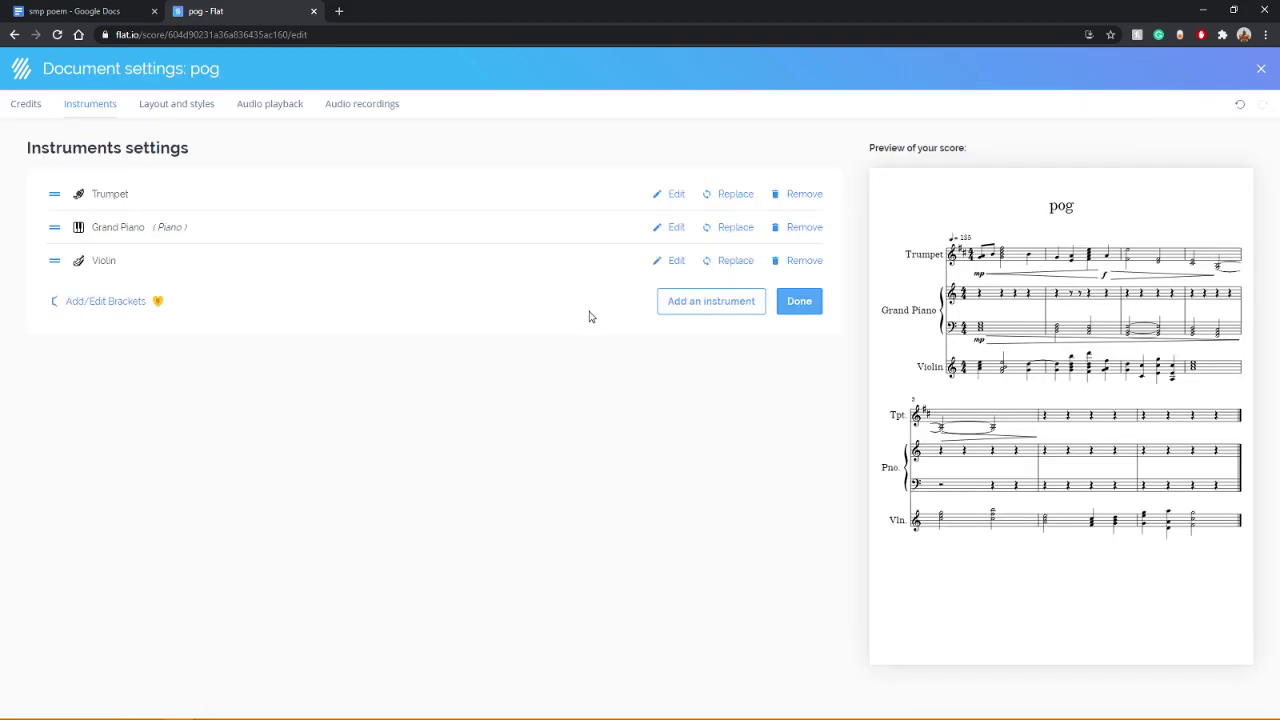
pyautogui.click(735, 305)
pyautogui.click(80, 548)
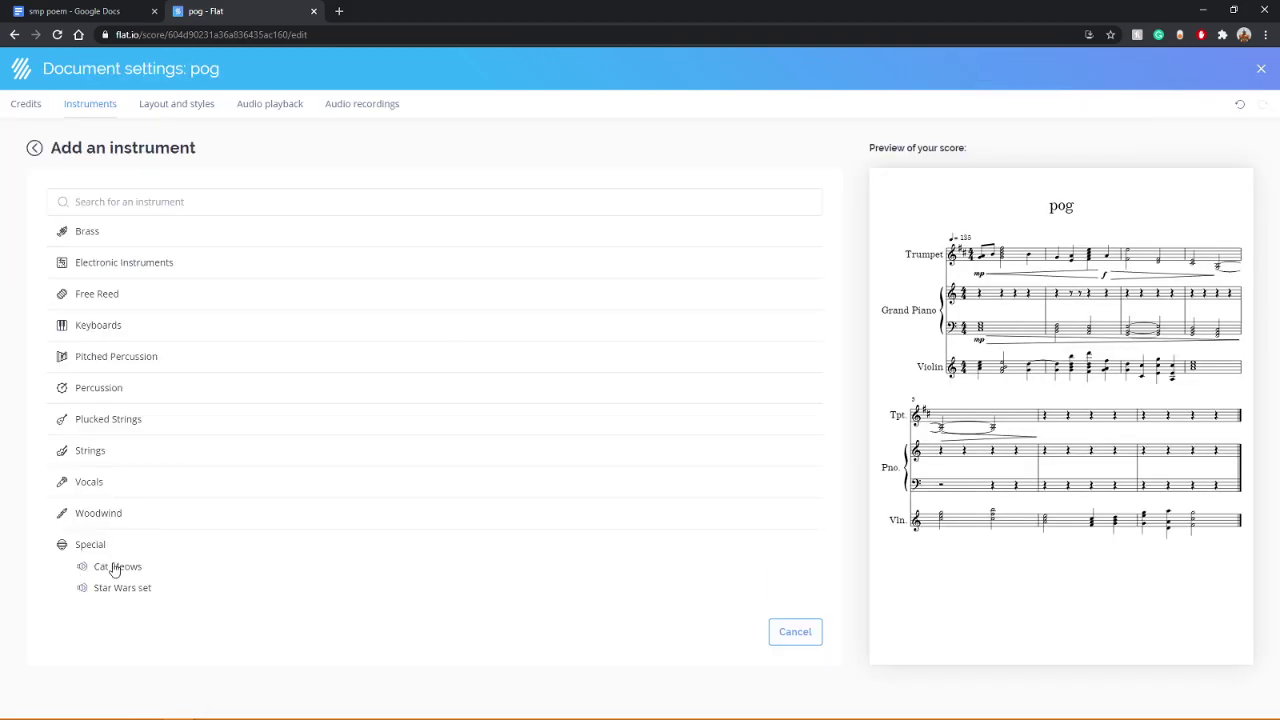
pyautogui.click(799, 336)
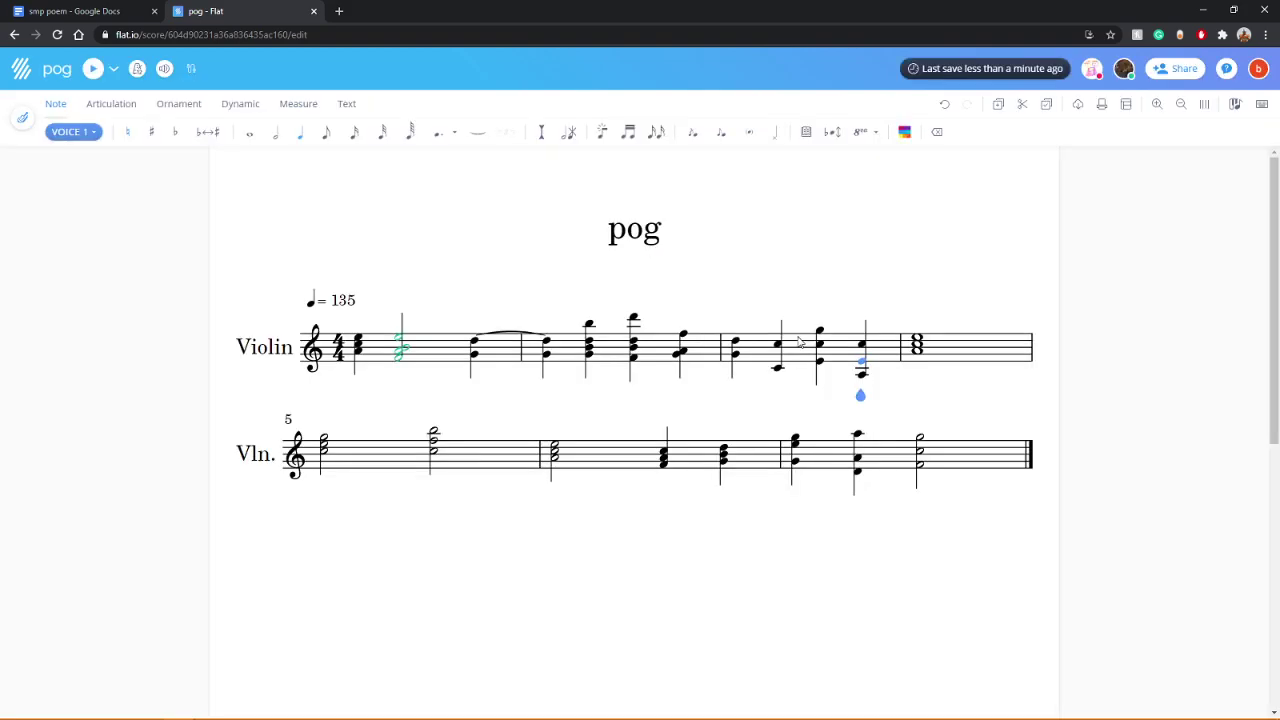
pyautogui.click(19, 119)
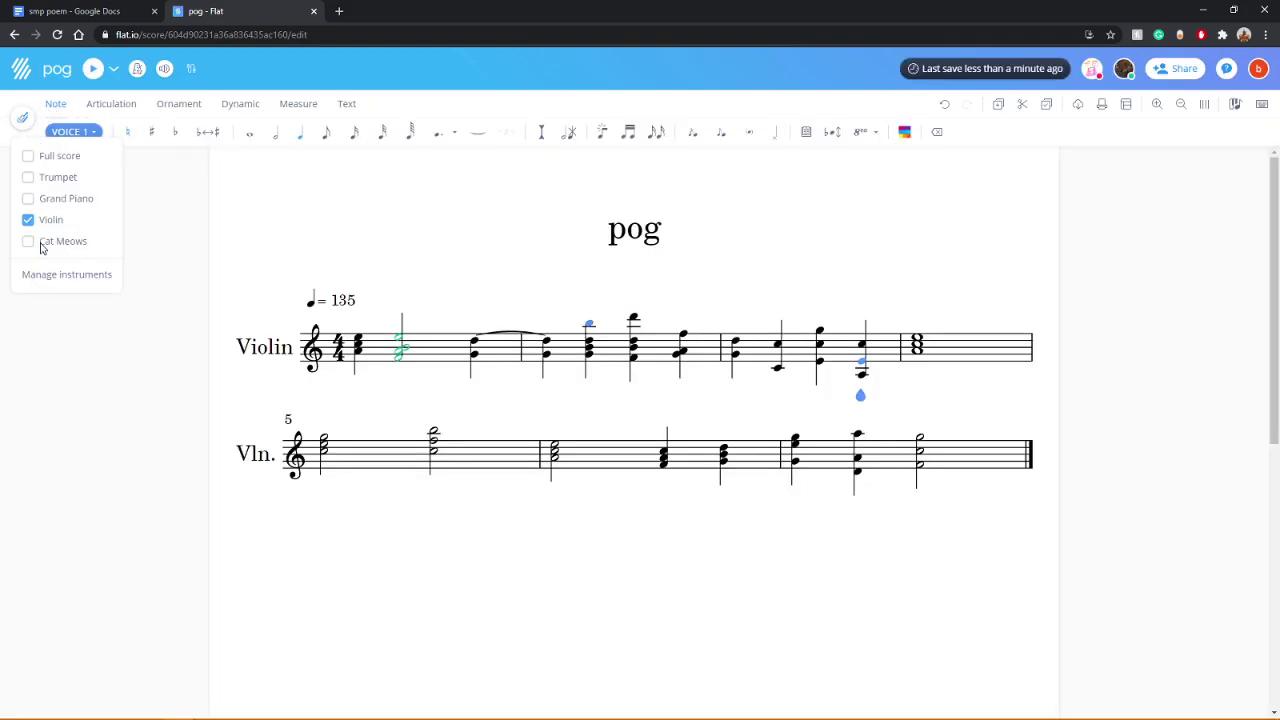
pyautogui.click(42, 248)
pyautogui.click(163, 76)
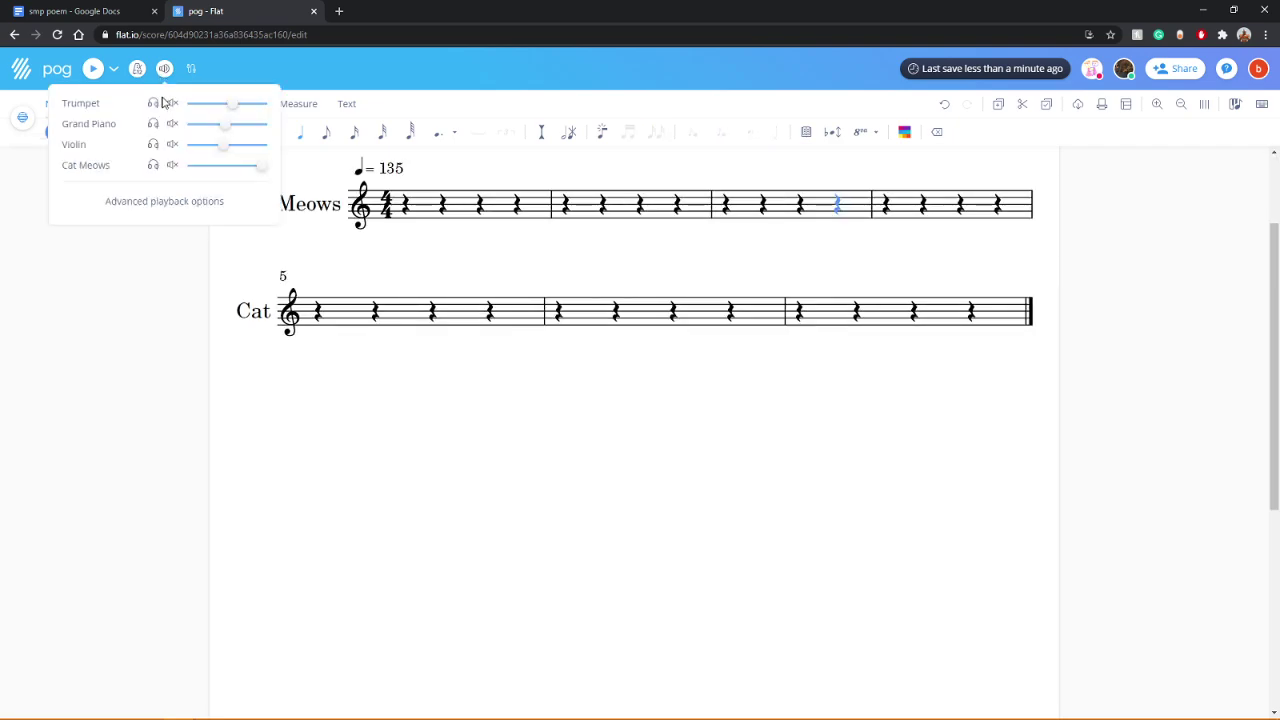
pyautogui.click(432, 300)
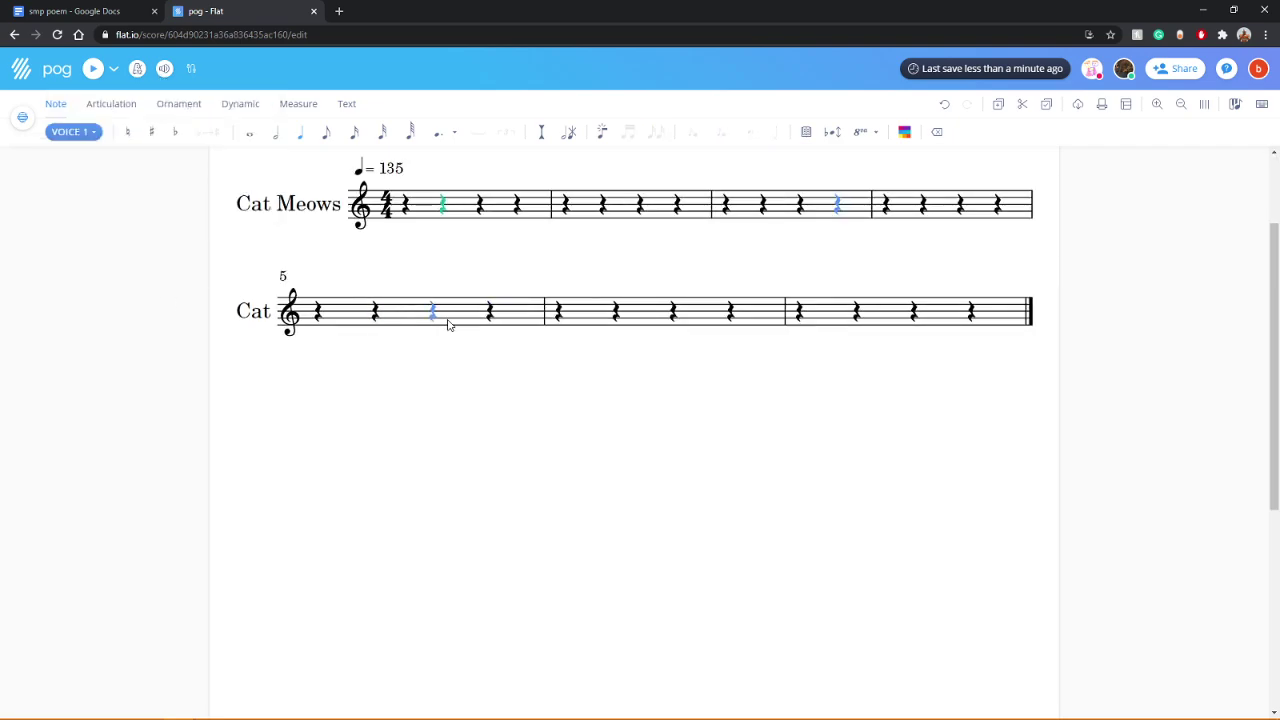
# Step: Place a single sixty-fourth note on beat 1 of measure 1, removing the extra chord note
pyautogui.click(424, 216)
pyautogui.scroll(2, 402, 243)
pyautogui.click(404, 336)
pyautogui.click(405, 330)
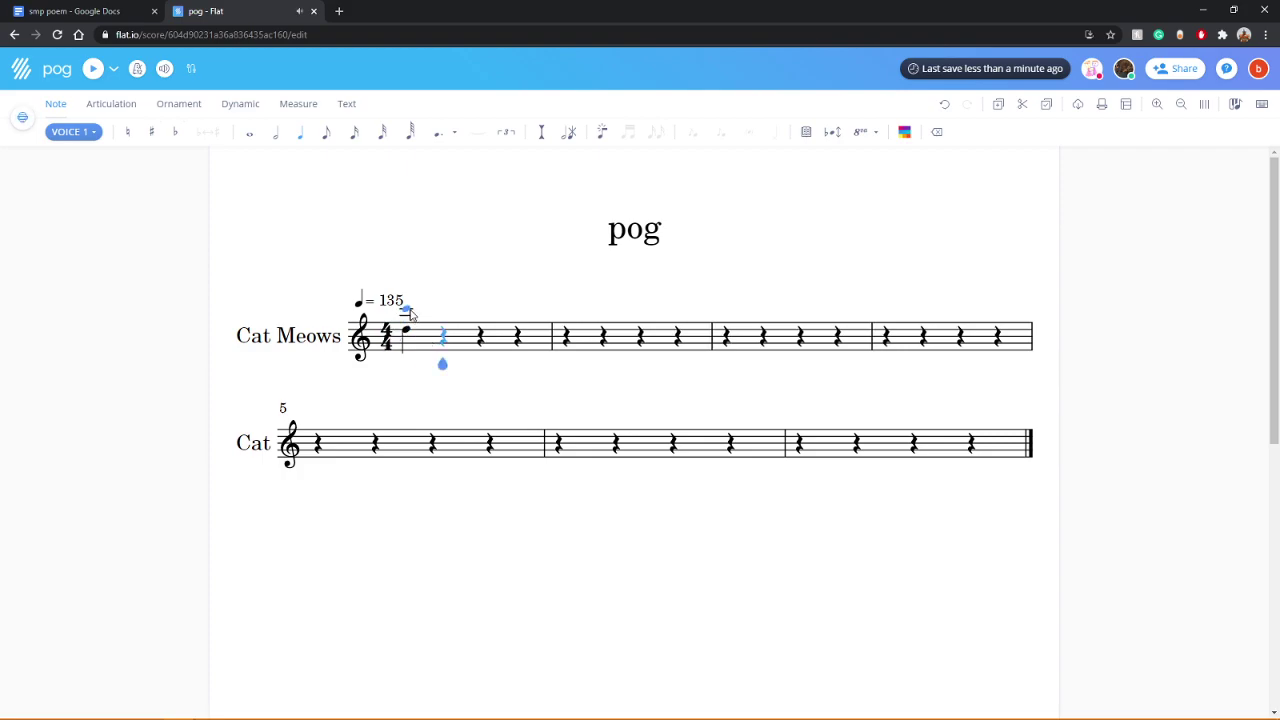
pyautogui.click(409, 312)
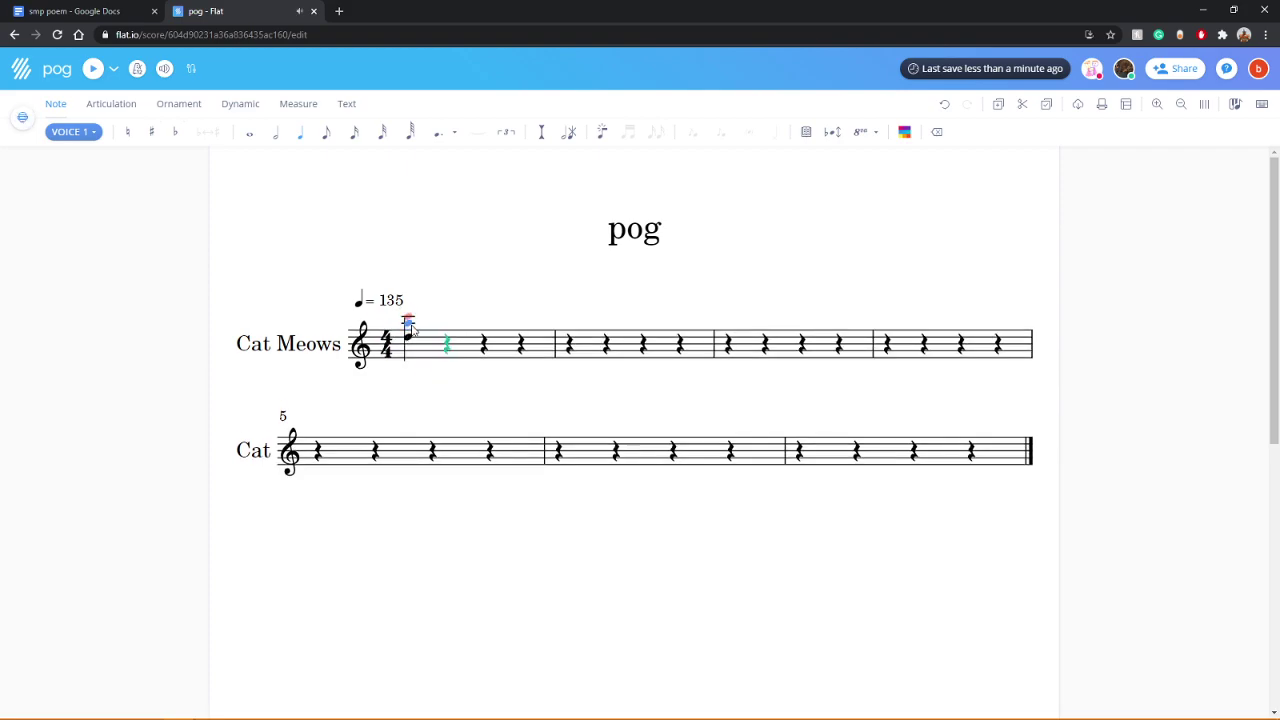
pyautogui.click(427, 317)
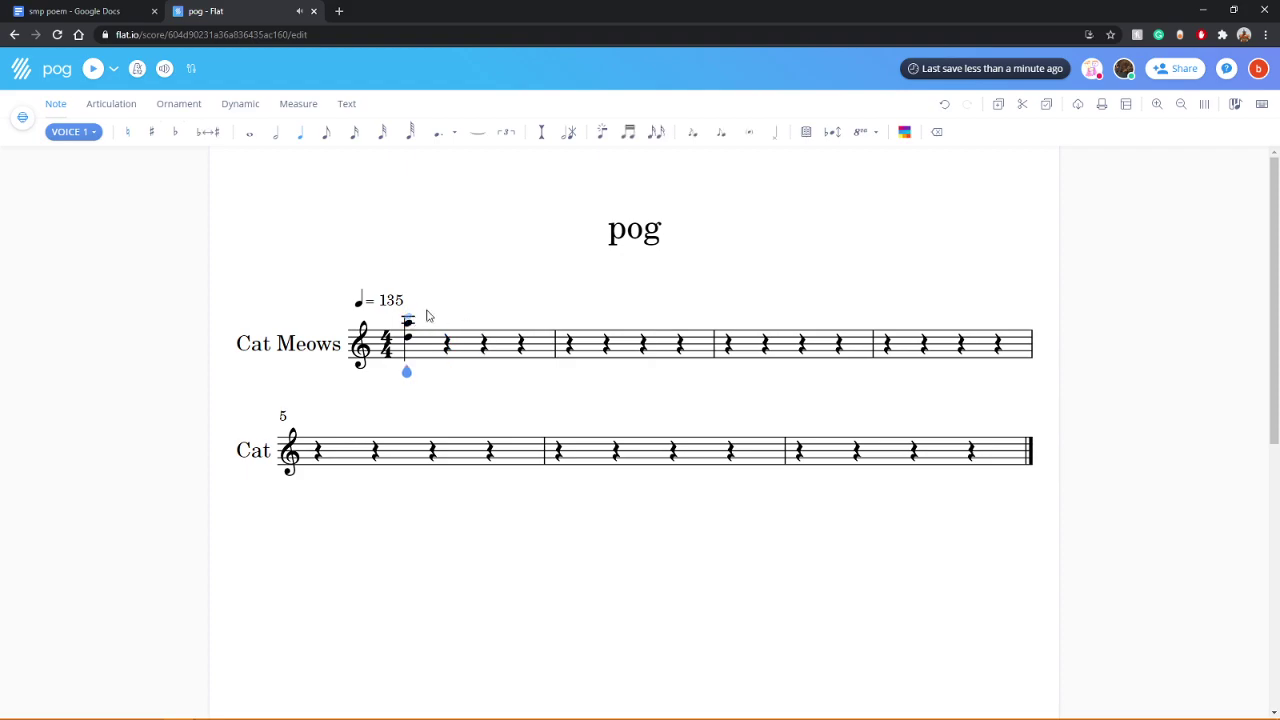
pyautogui.click(935, 132)
pyautogui.click(406, 330)
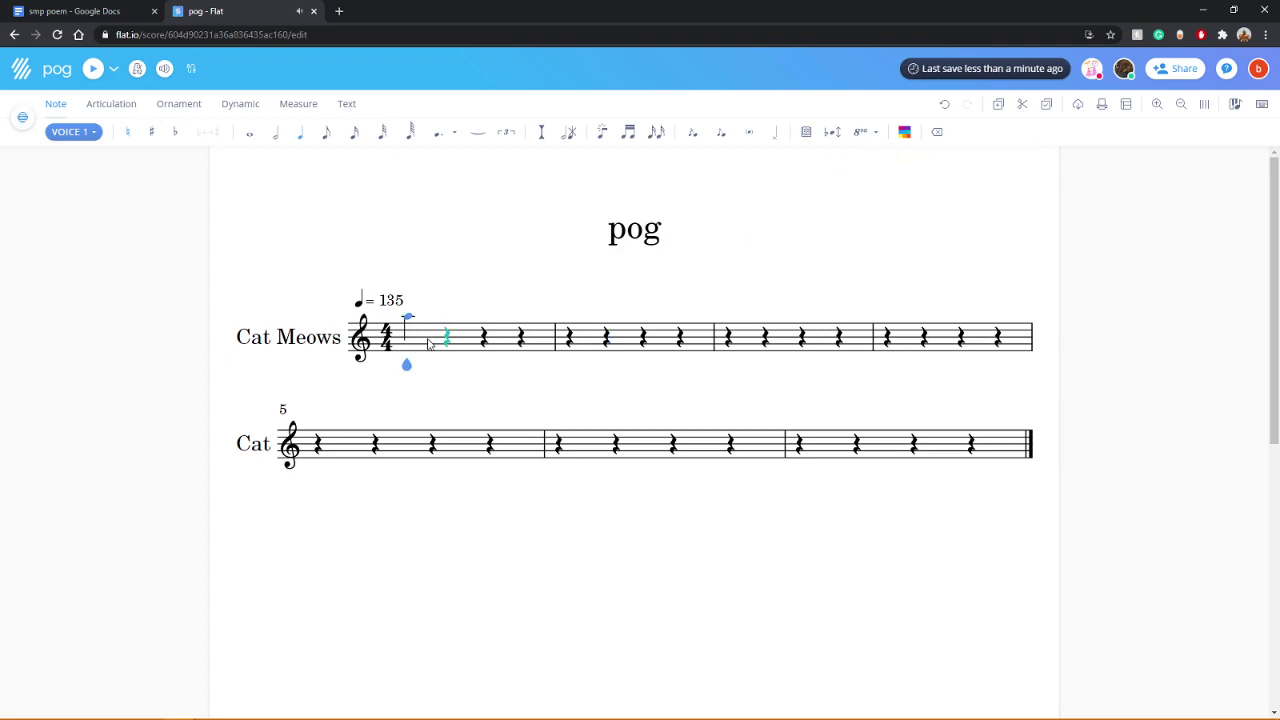
pyautogui.click(410, 131)
# Step: Fill measure 1 with a descending beamed run of sixty-fourth notes down below the staff
pyautogui.click(424, 340)
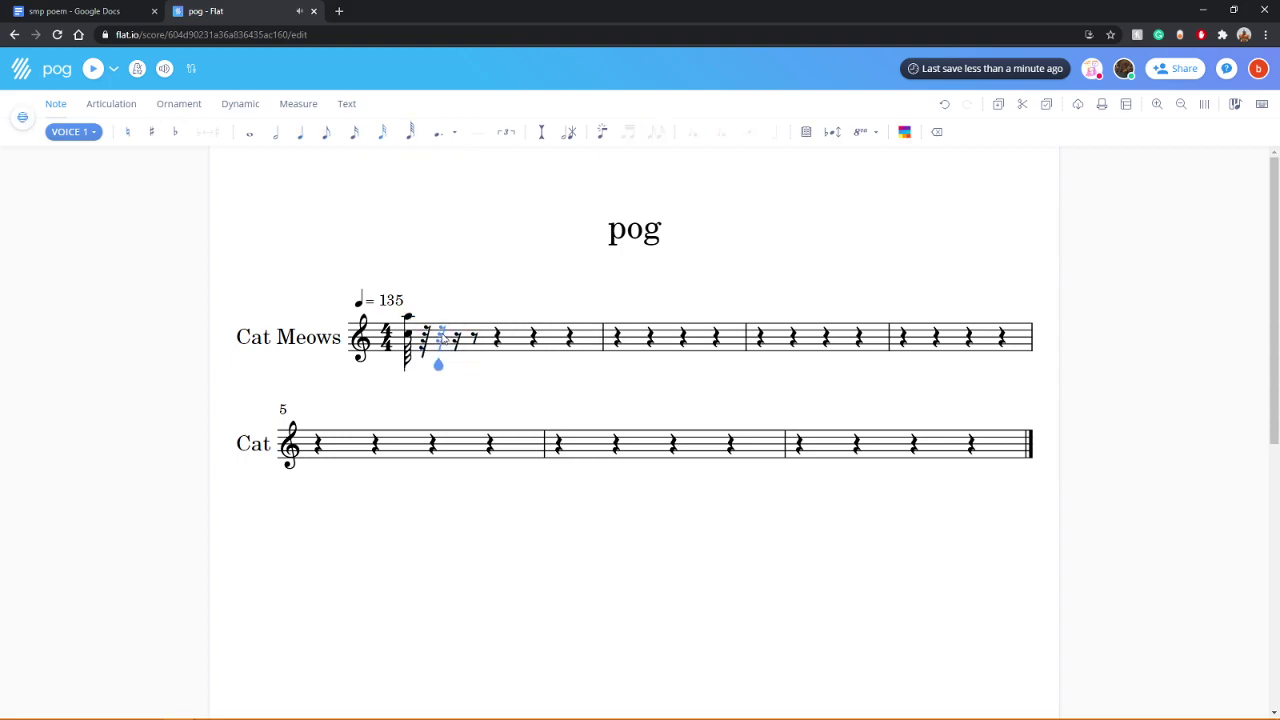
pyautogui.click(424, 340)
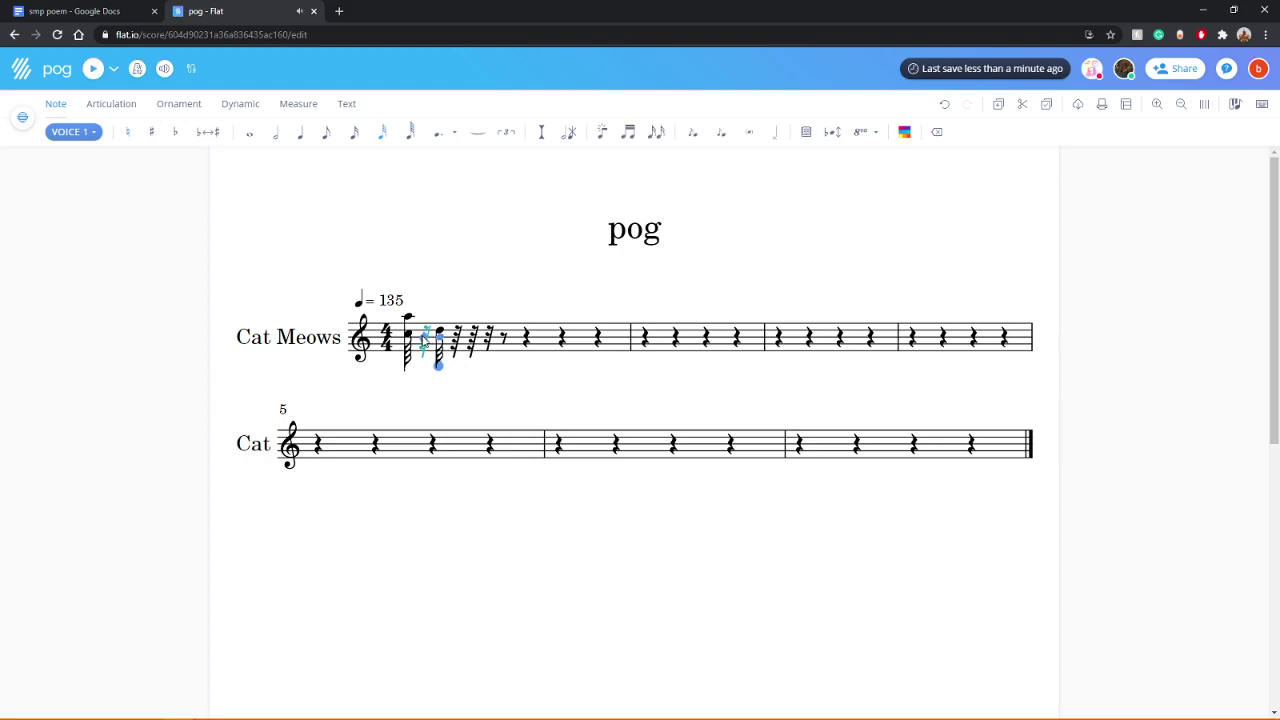
pyautogui.click(424, 338)
pyautogui.click(450, 344)
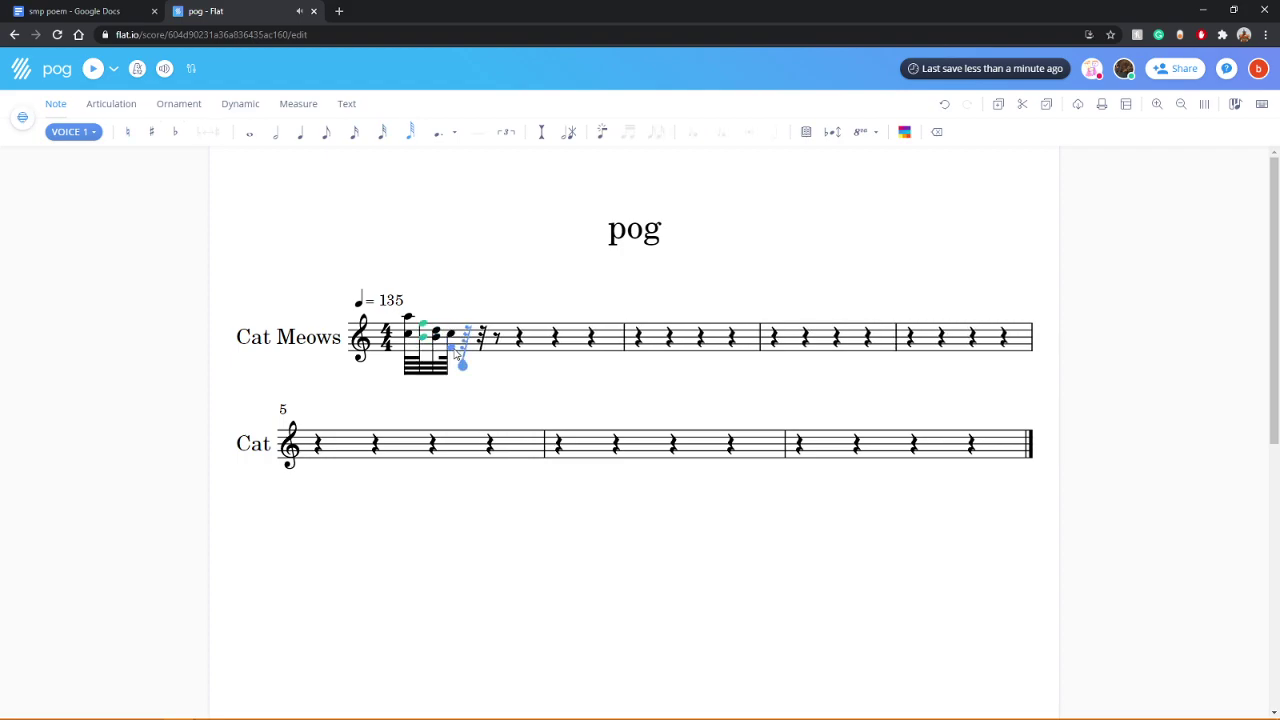
pyautogui.click(463, 346)
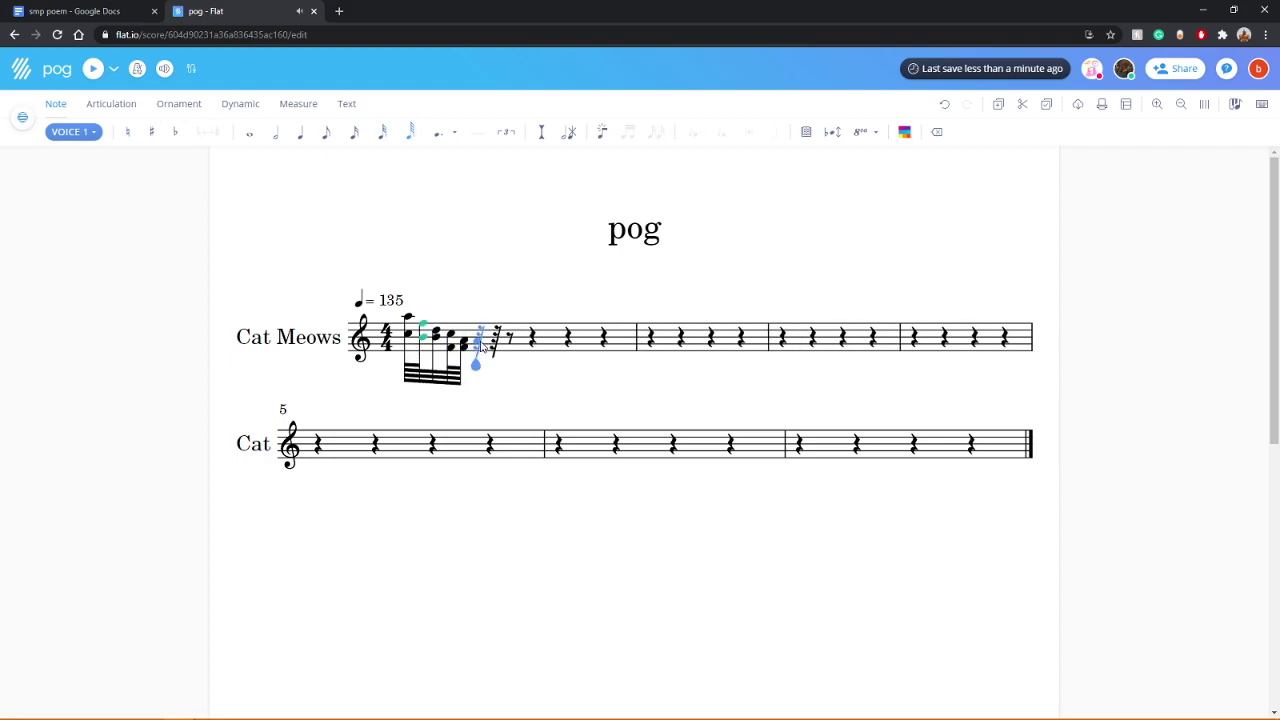
pyautogui.click(474, 346)
pyautogui.click(491, 353)
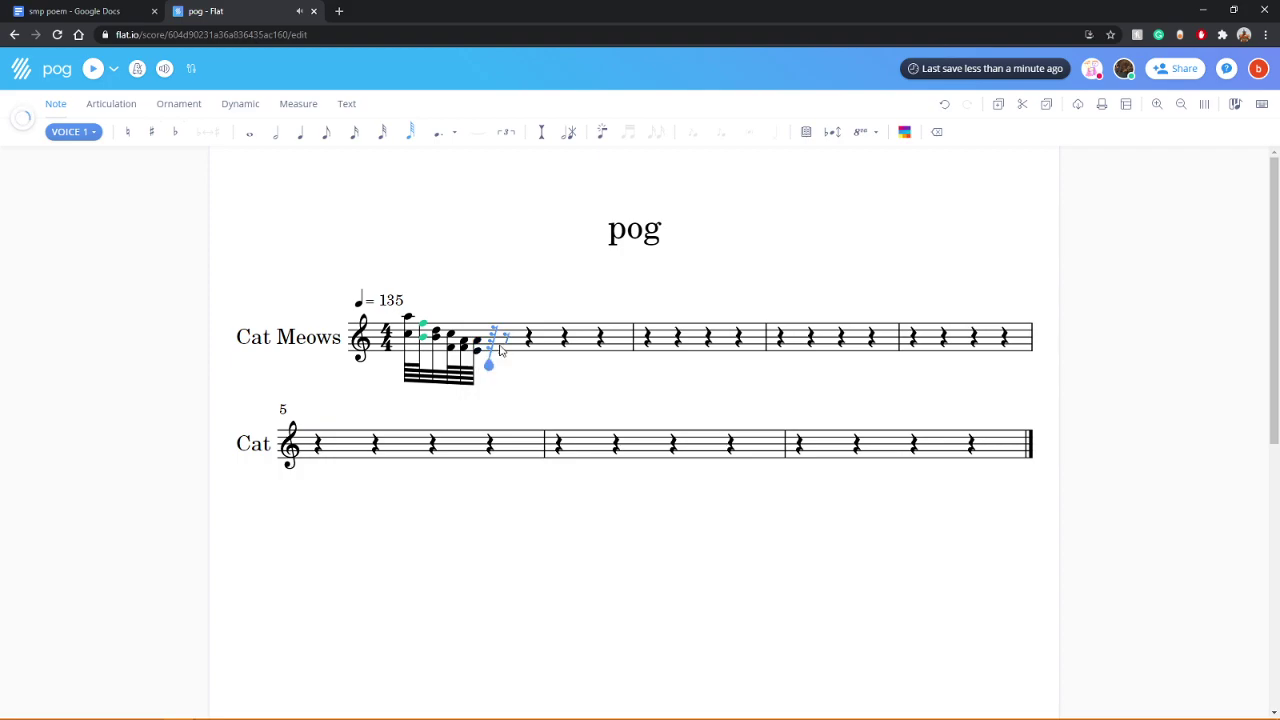
pyautogui.click(496, 390)
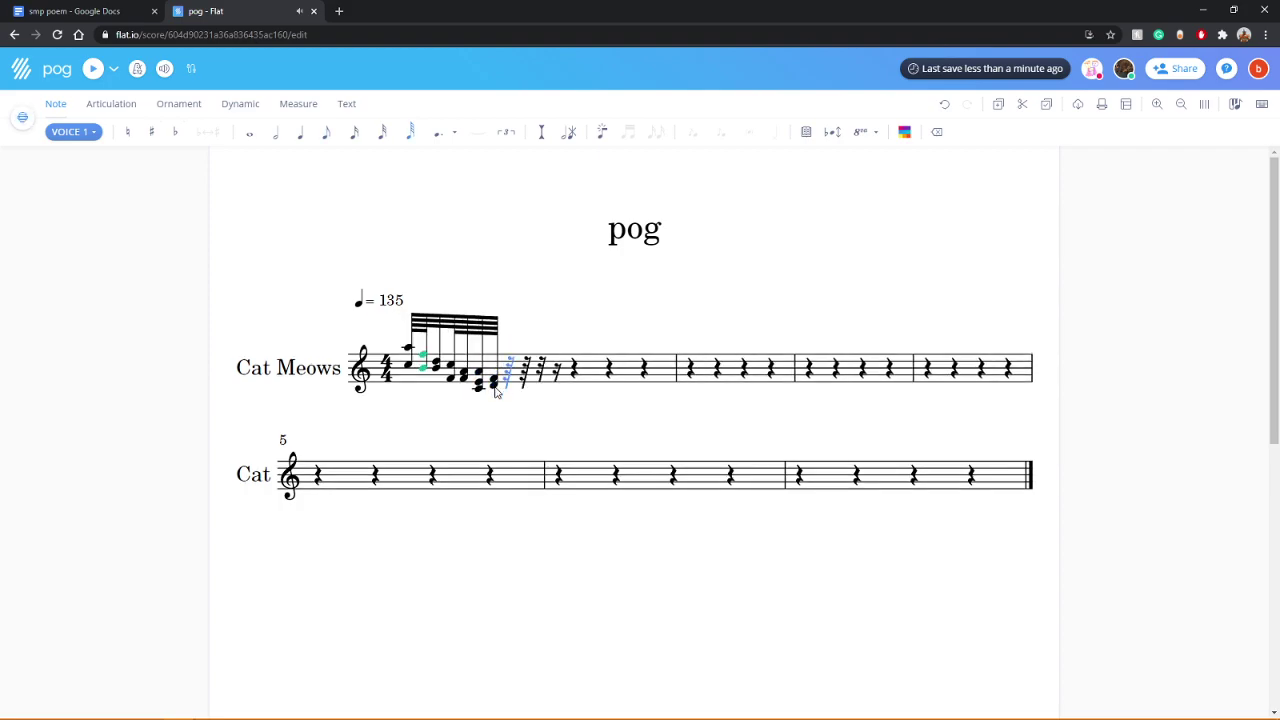
pyautogui.click(503, 391)
pyautogui.click(510, 392)
pyautogui.click(518, 395)
pyautogui.click(530, 396)
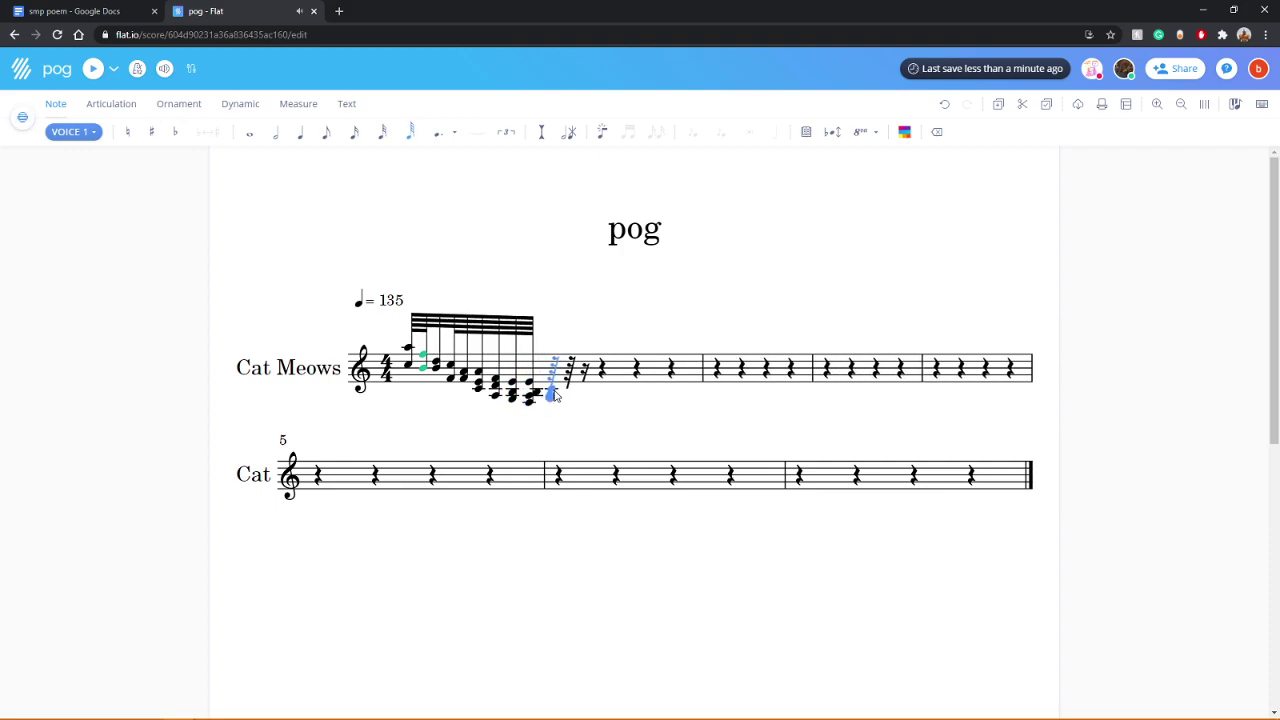
pyautogui.click(556, 397)
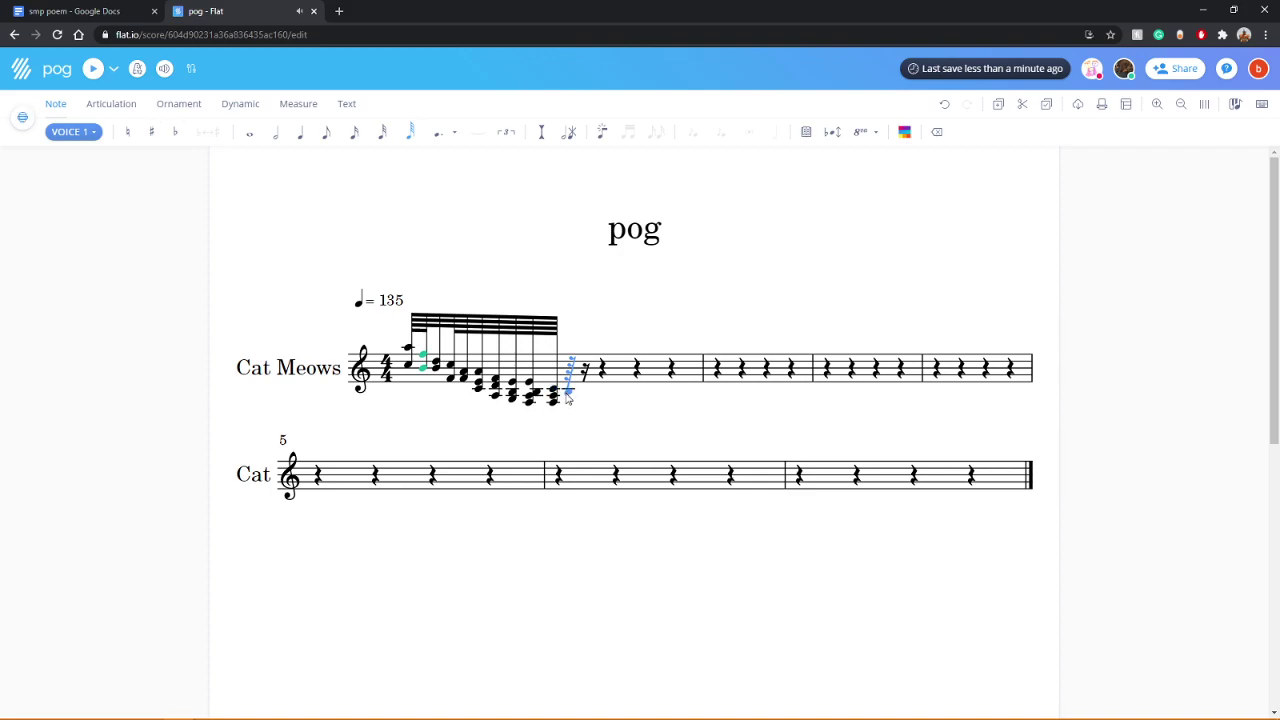
pyautogui.click(566, 399)
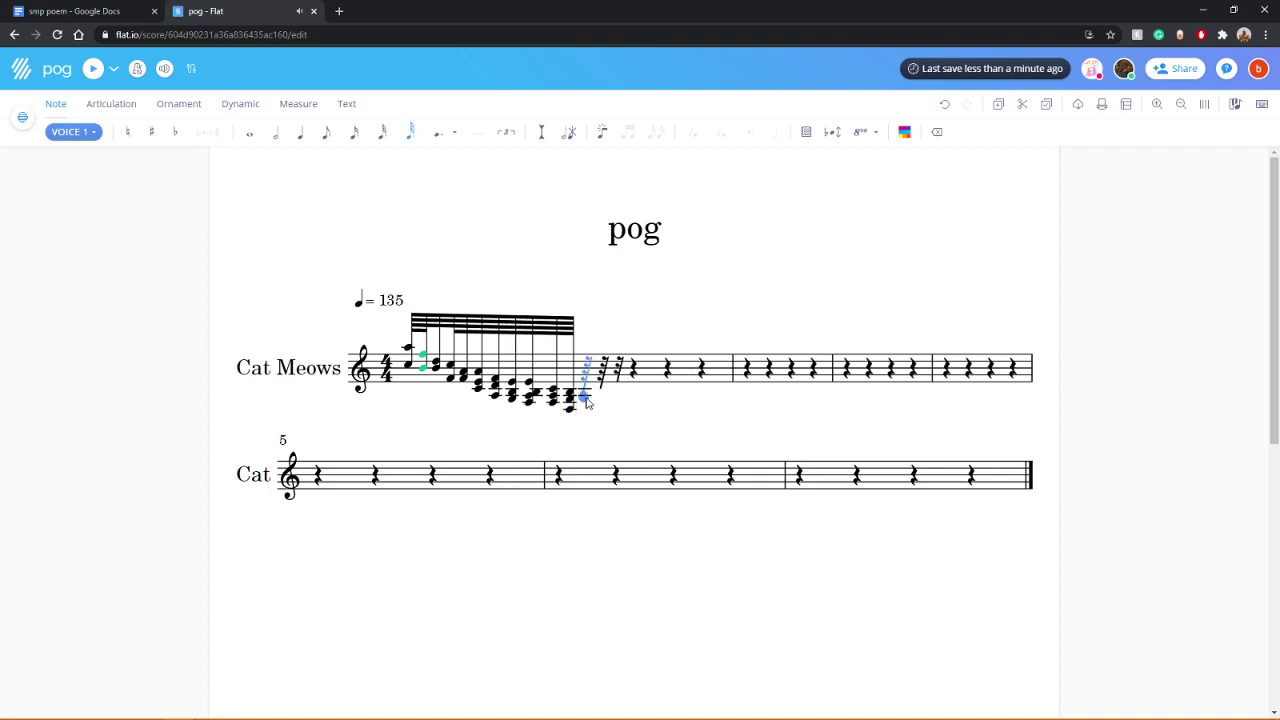
pyautogui.click(586, 404)
pyautogui.click(601, 405)
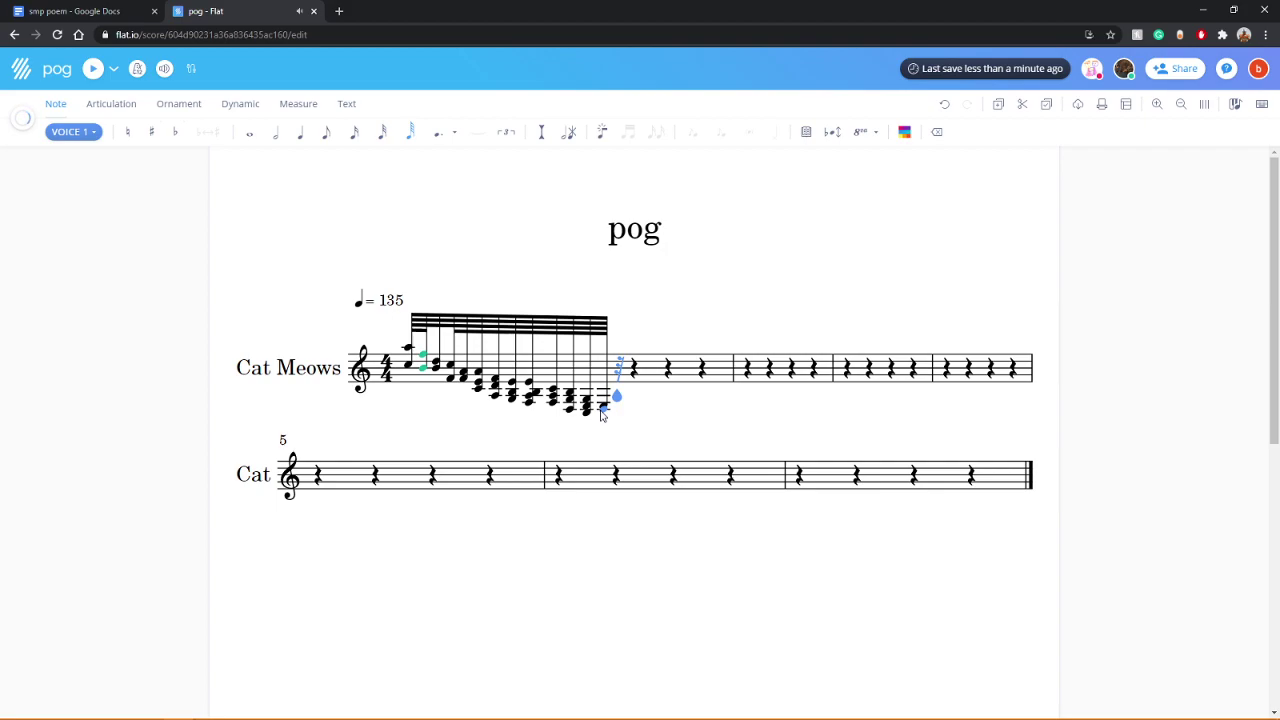
pyautogui.click(623, 409)
pyautogui.click(624, 410)
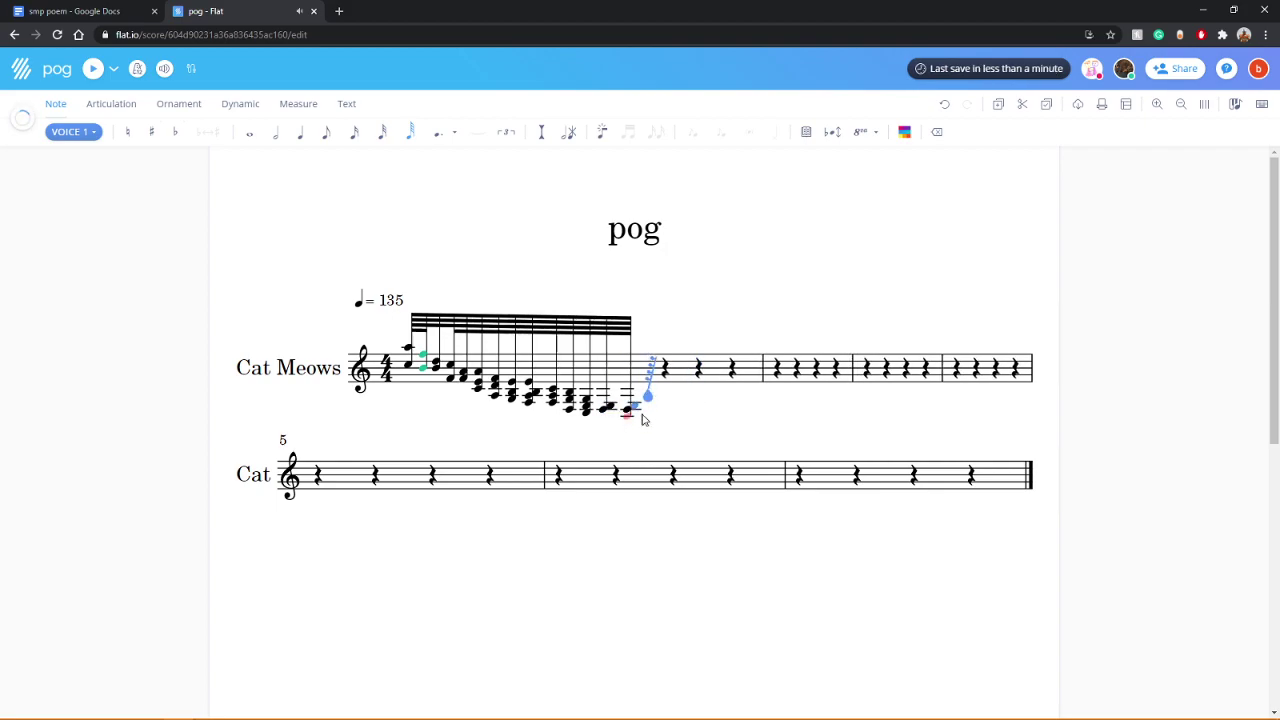
pyautogui.click(650, 406)
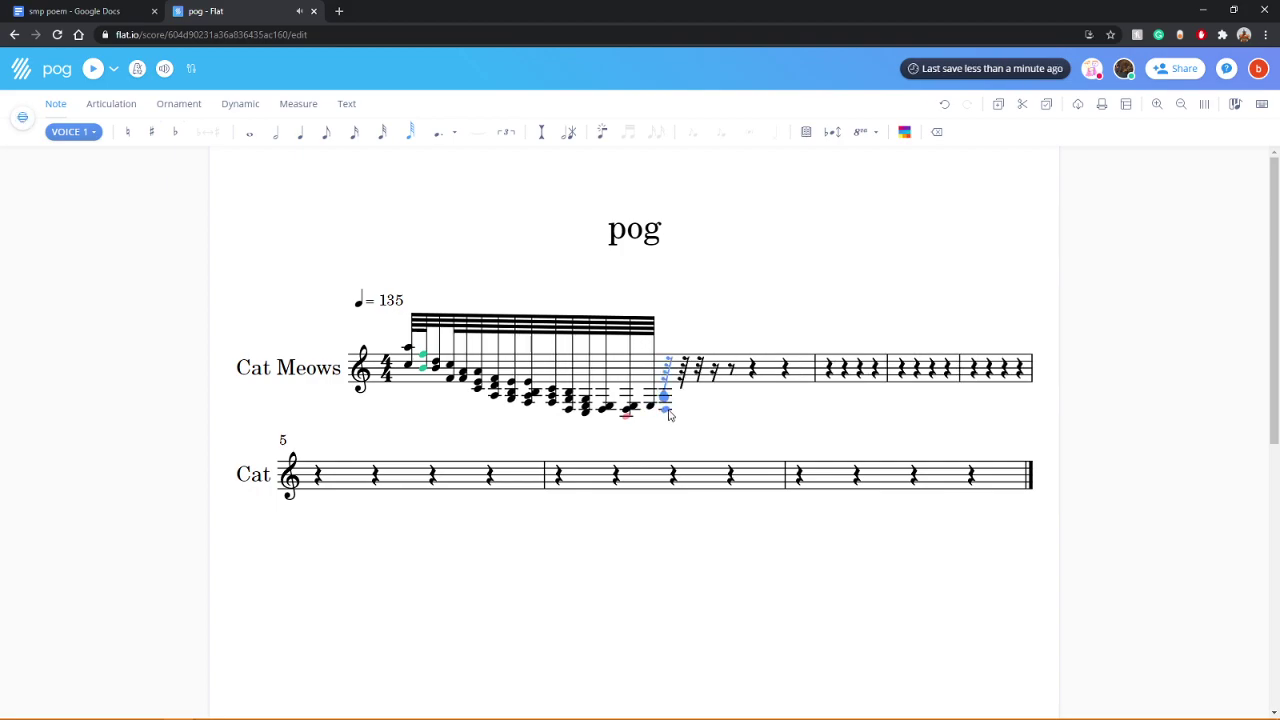
pyautogui.click(668, 407)
pyautogui.click(687, 416)
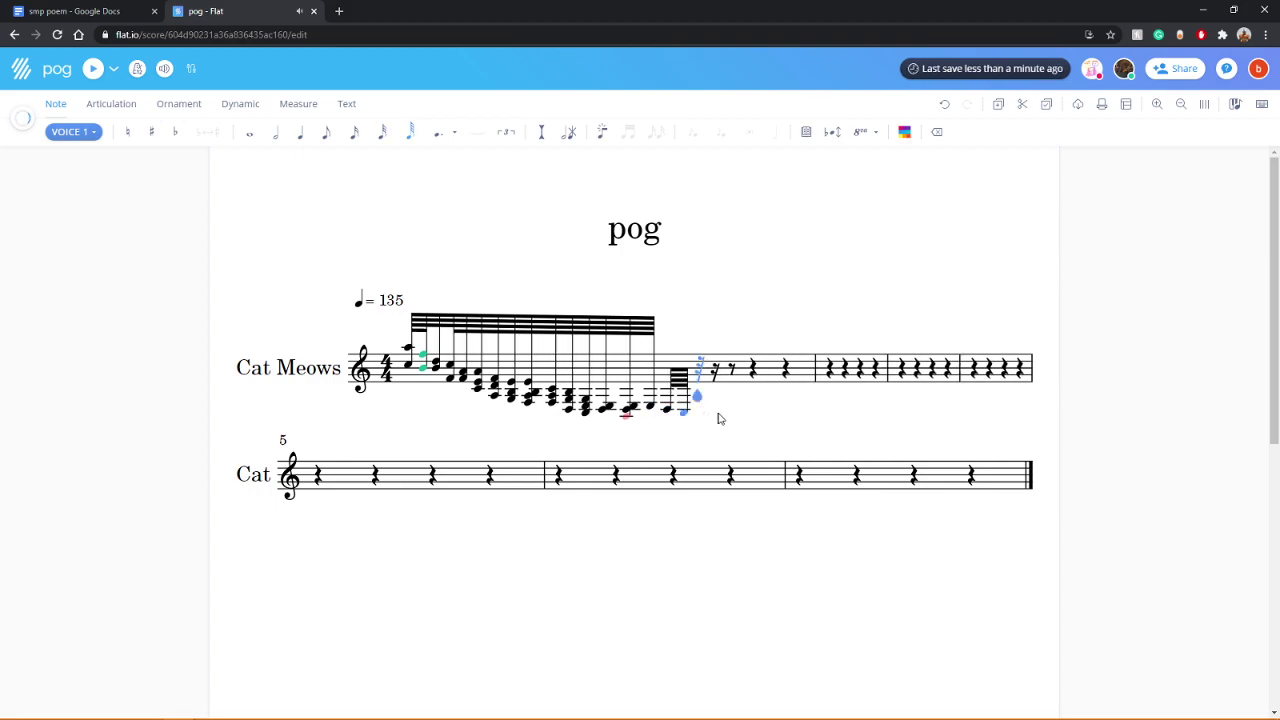
pyautogui.click(697, 415)
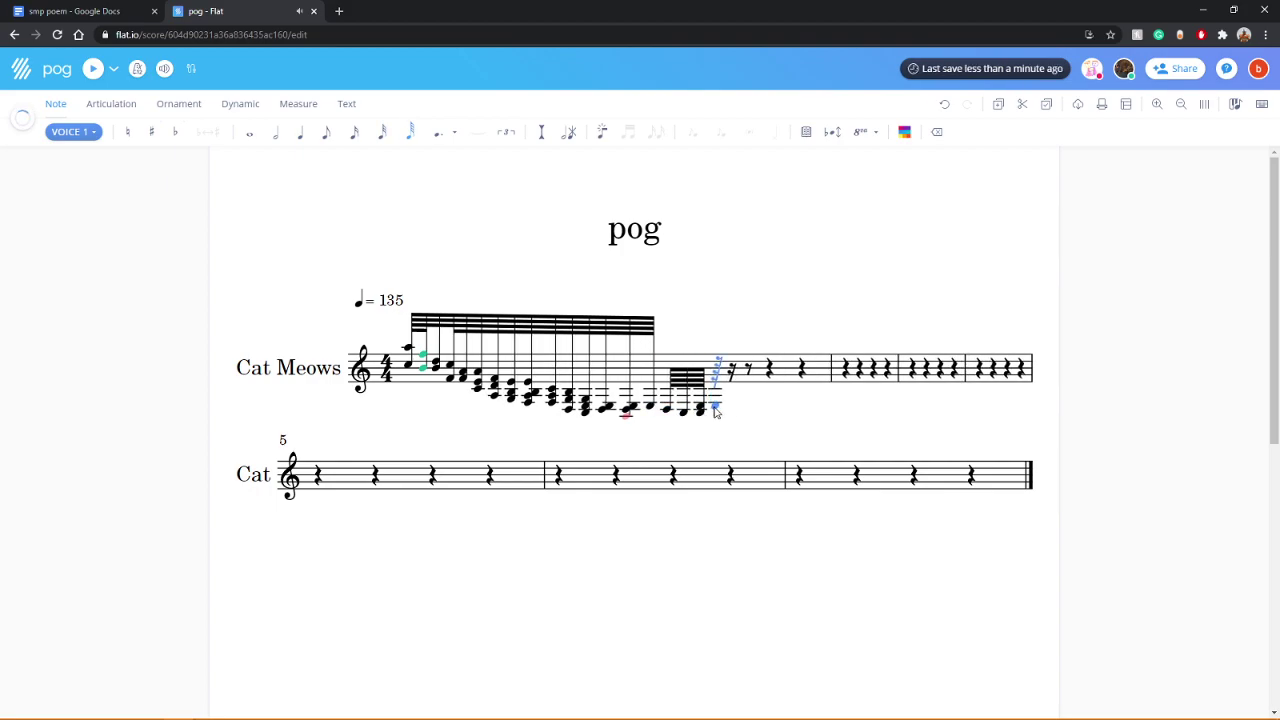
pyautogui.click(719, 415)
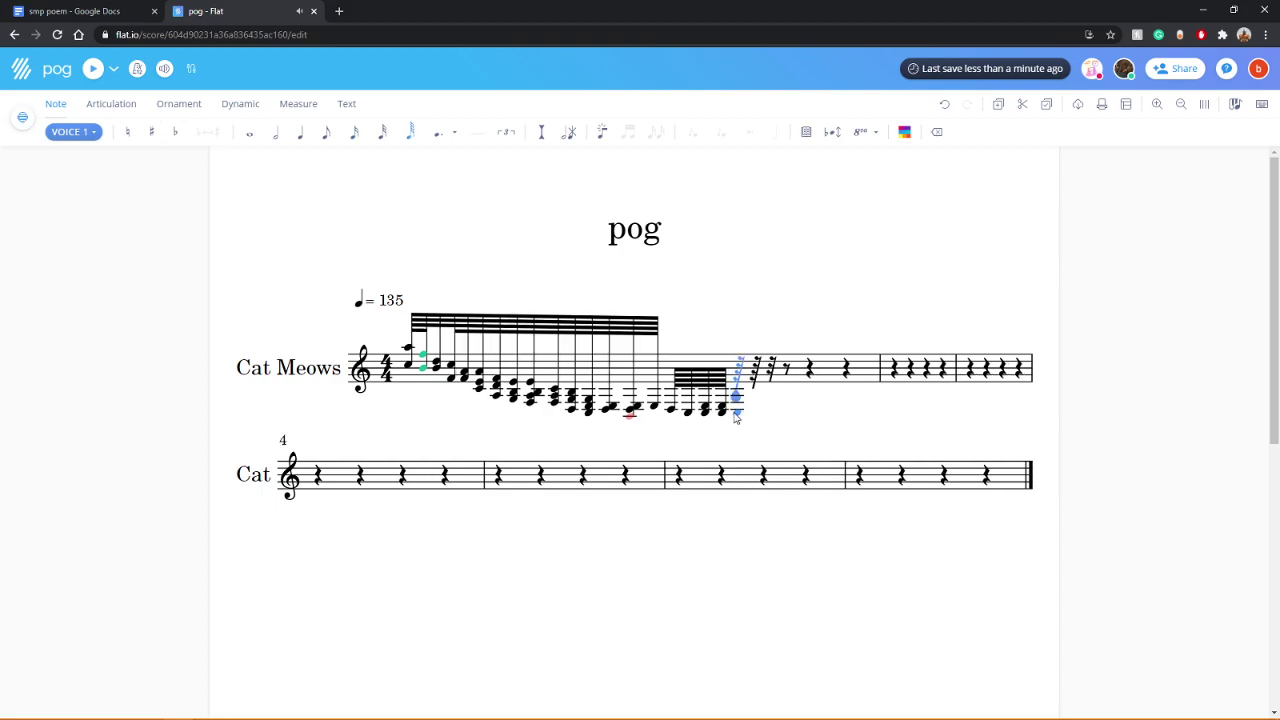
pyautogui.click(737, 414)
pyautogui.click(754, 416)
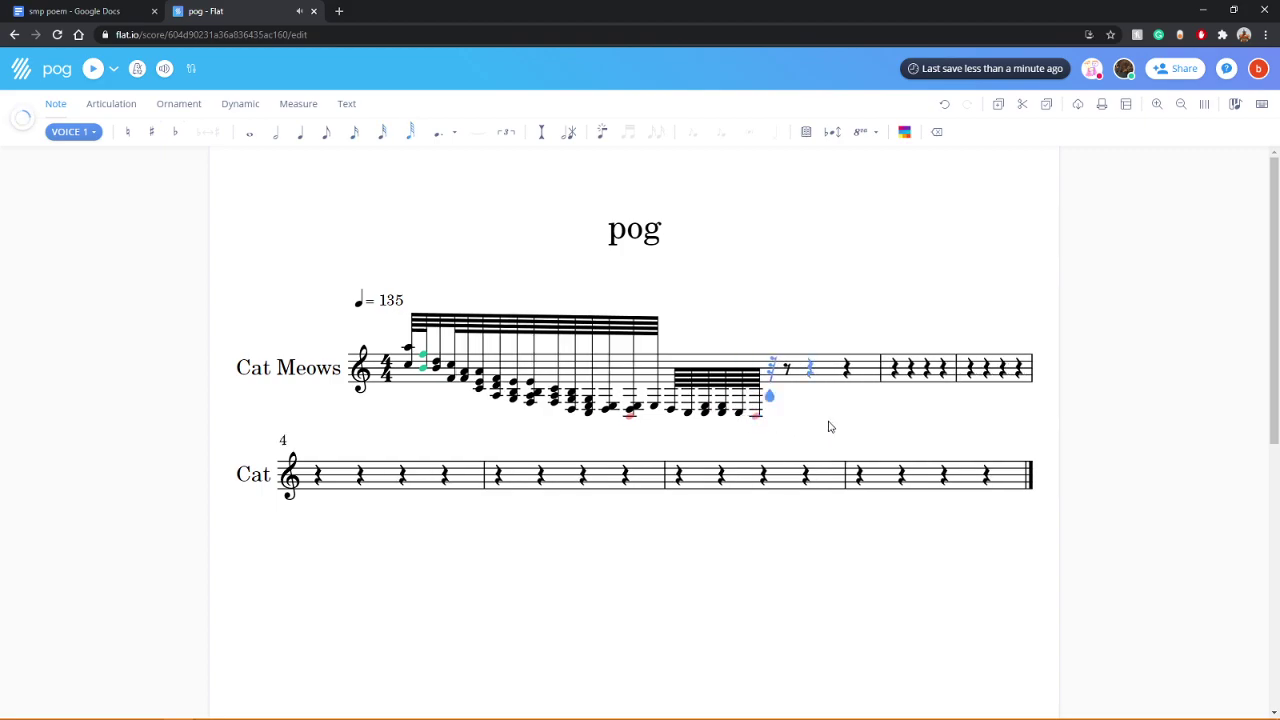
pyautogui.click(416, 360)
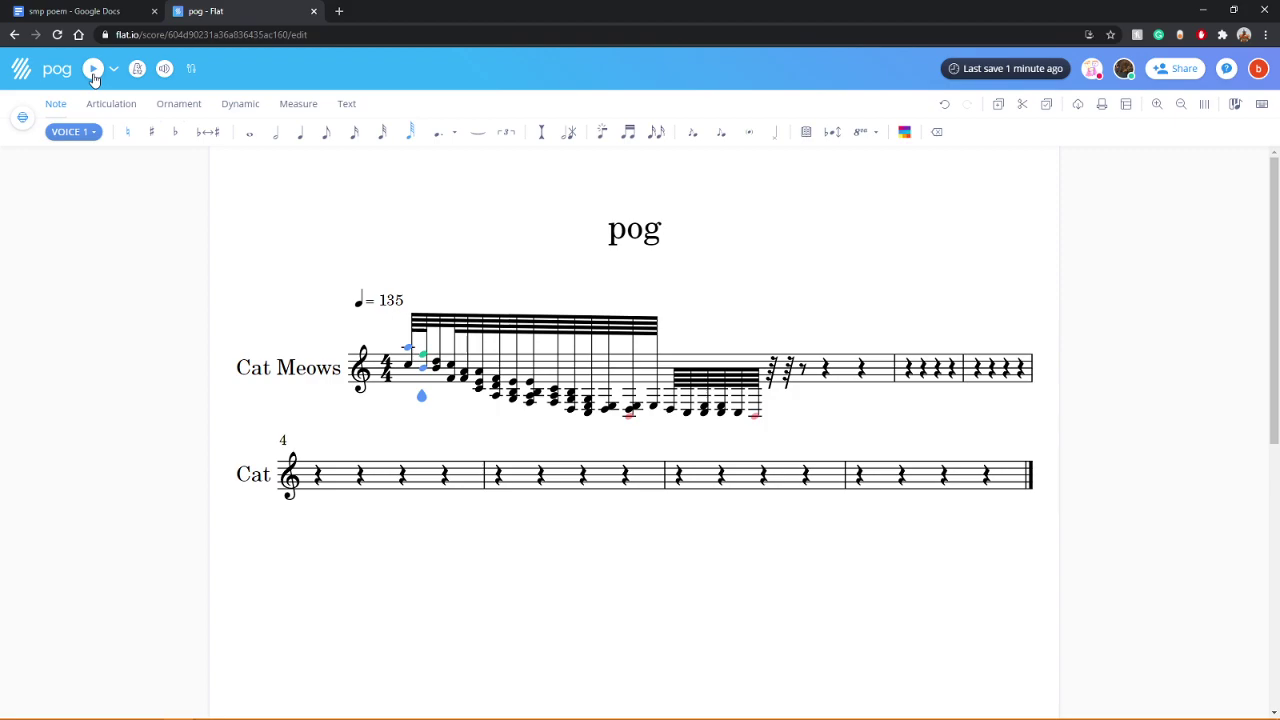
# Step: Set the tempo to 100 and play the score at that speed
pyautogui.click(93, 72)
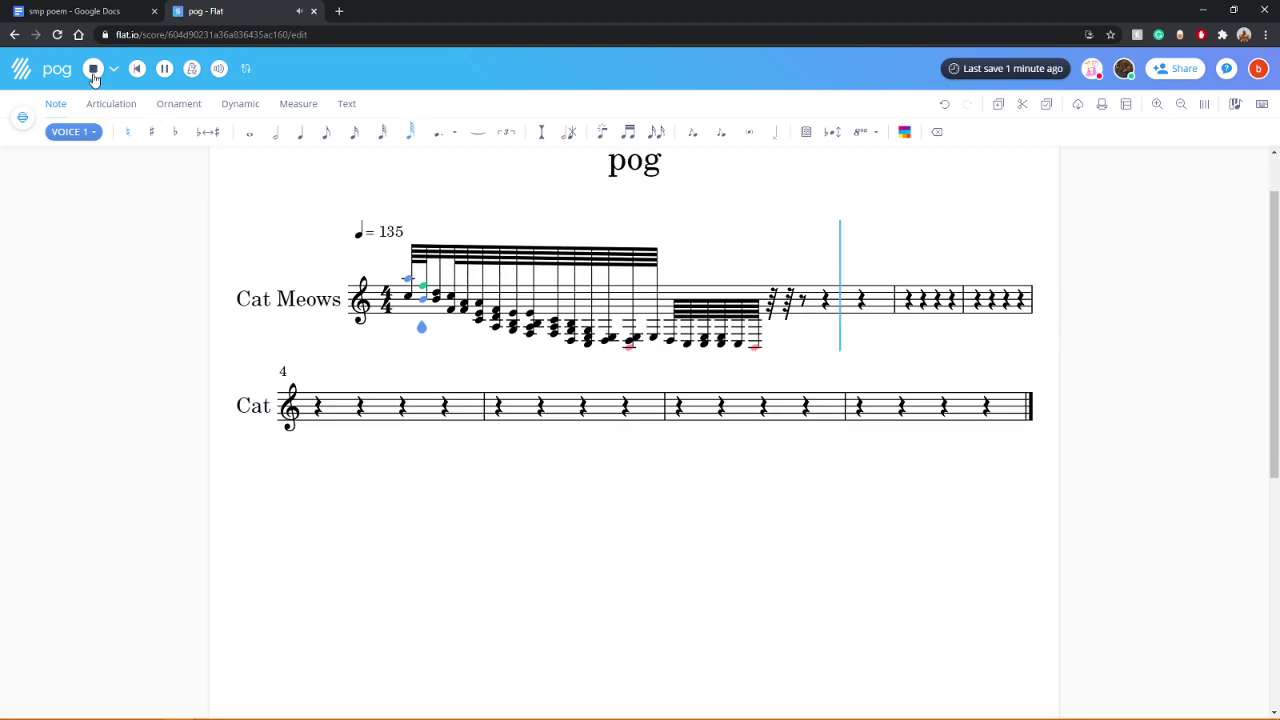
pyautogui.click(93, 72)
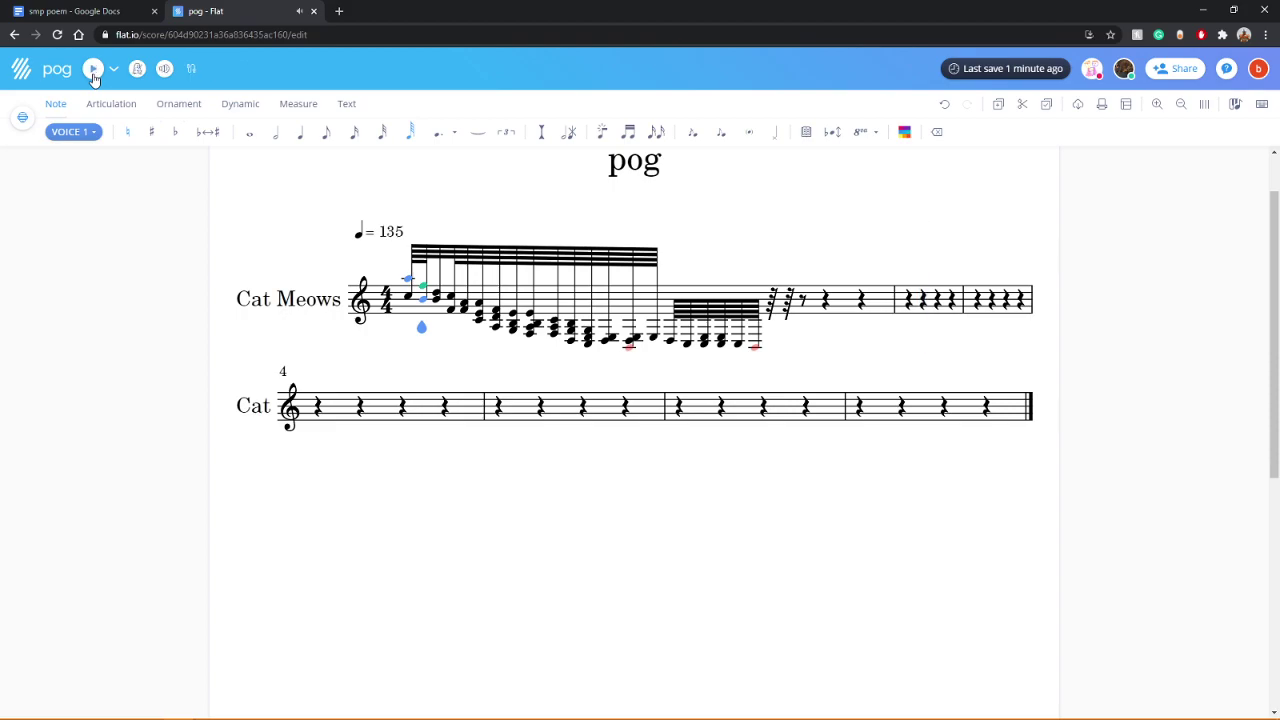
pyautogui.click(389, 234)
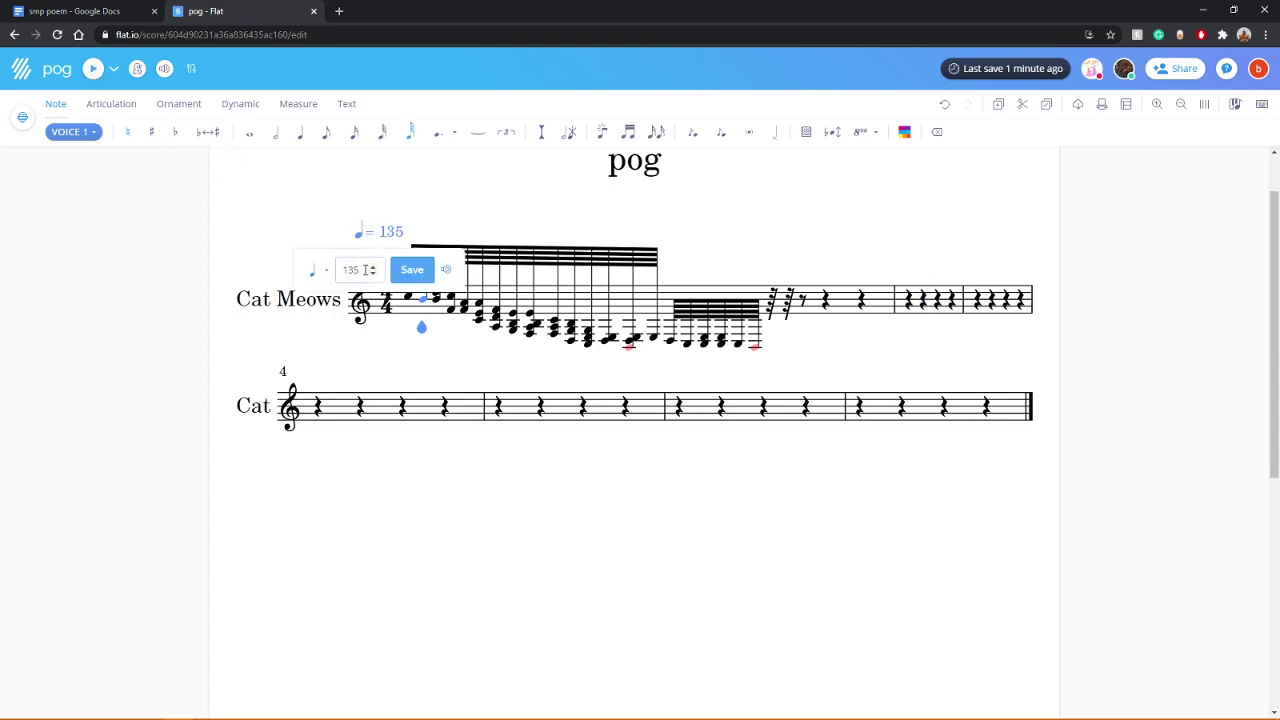
pyautogui.press('Return')
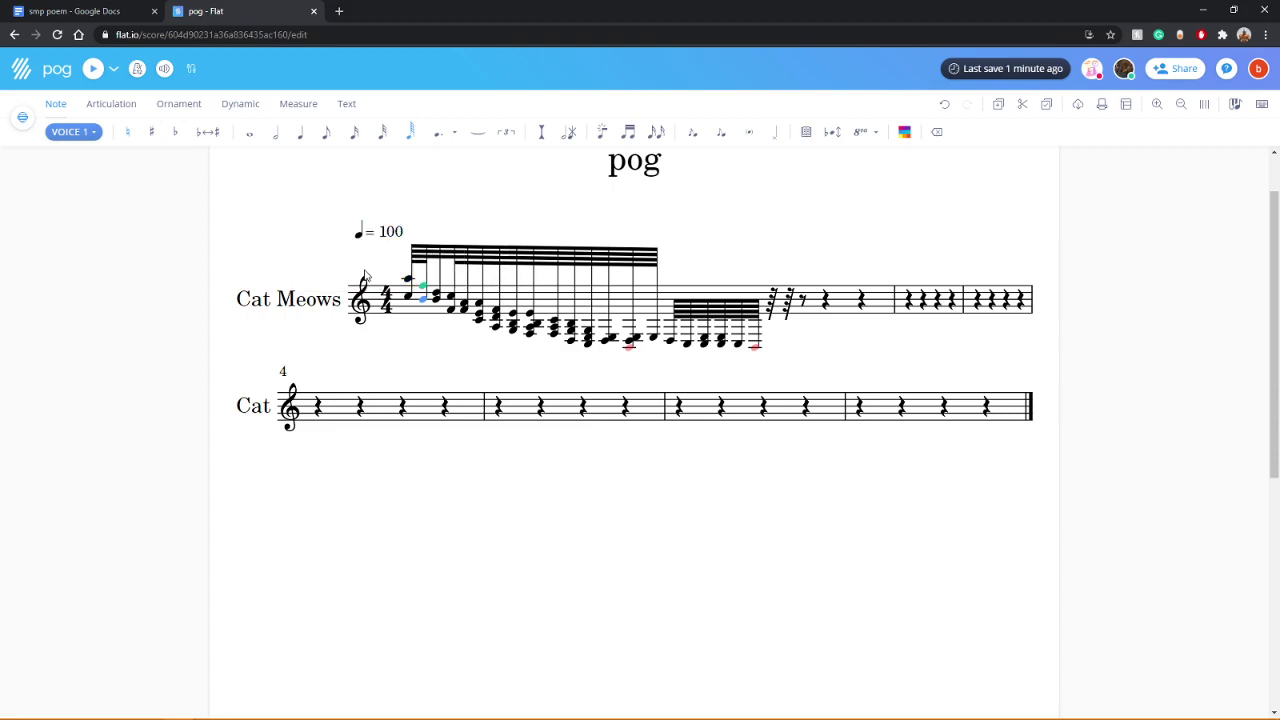
pyautogui.click(93, 69)
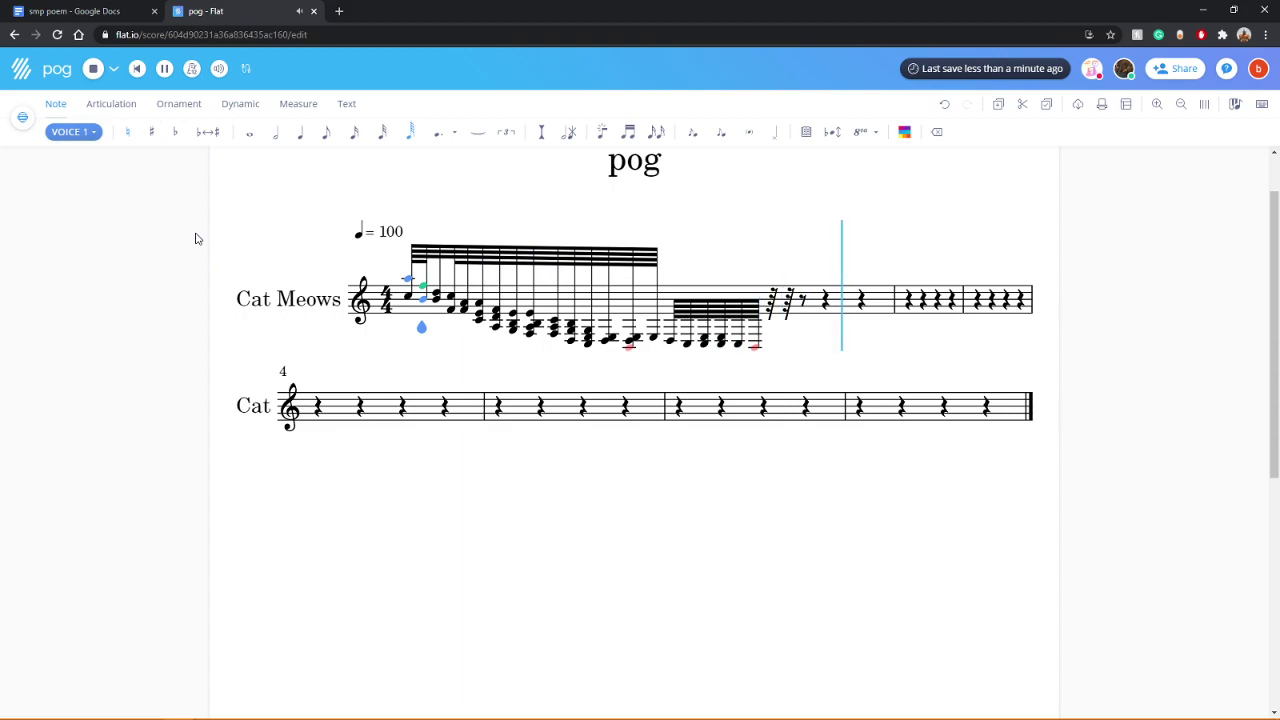
# Step: Change the tempo to ♩ = 70, save it, and restart playback
pyautogui.click(391, 233)
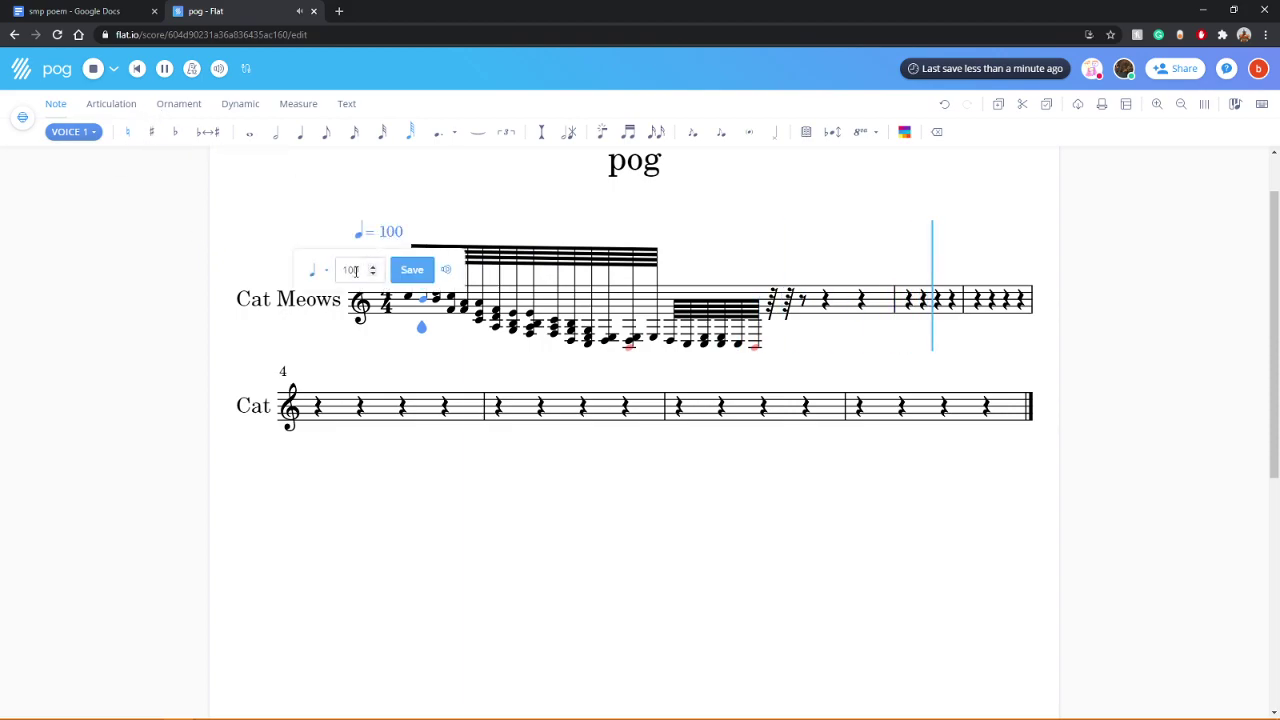
pyautogui.doubleClick(349, 272)
pyautogui.write('70')
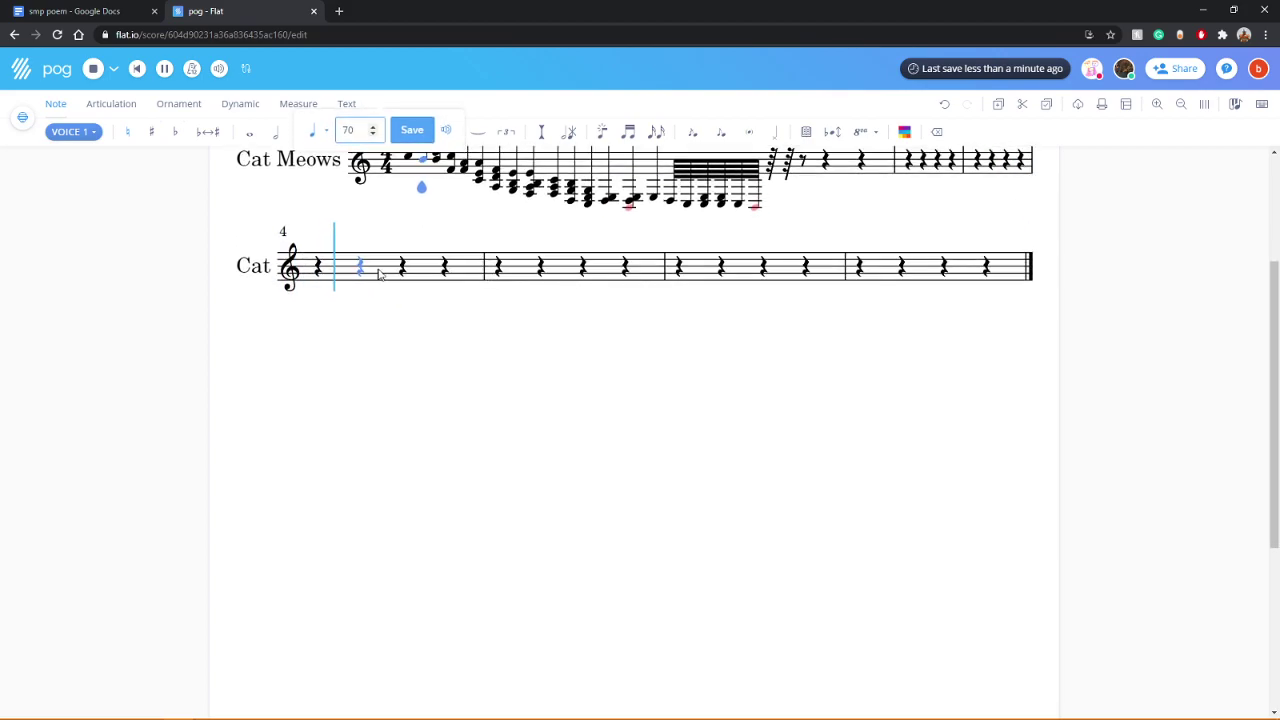
pyautogui.click(412, 285)
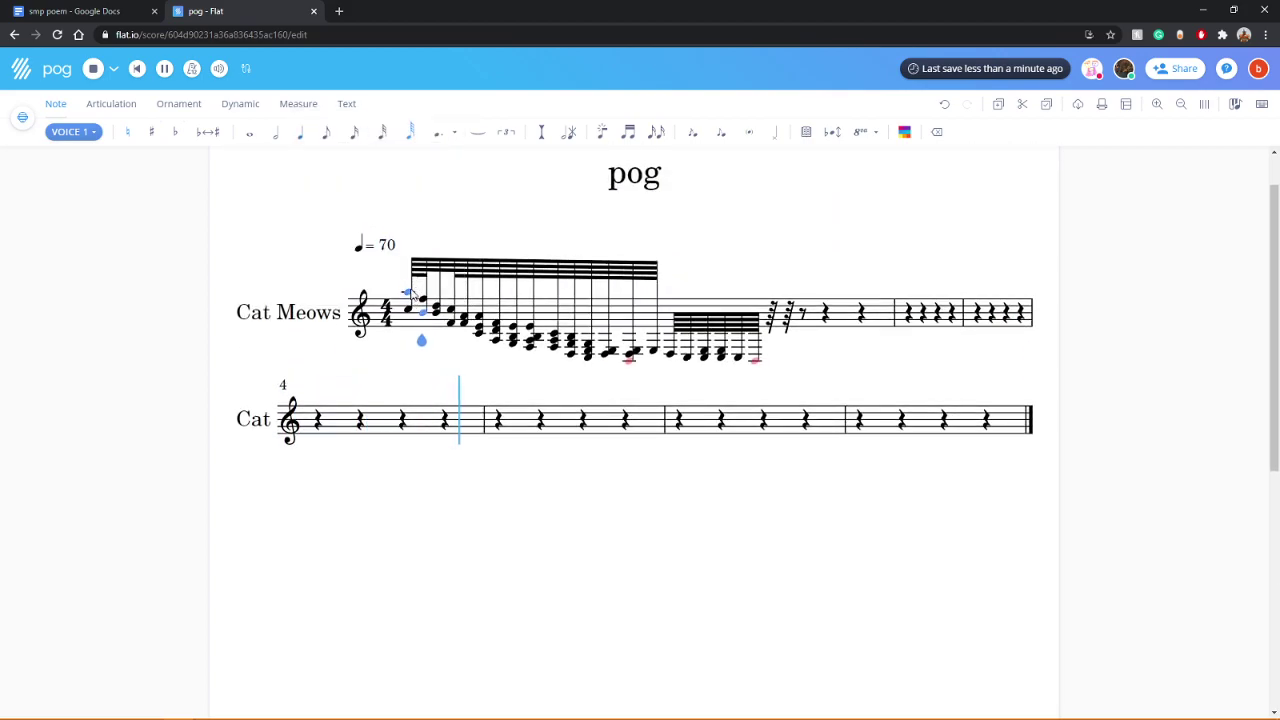
pyautogui.click(90, 69)
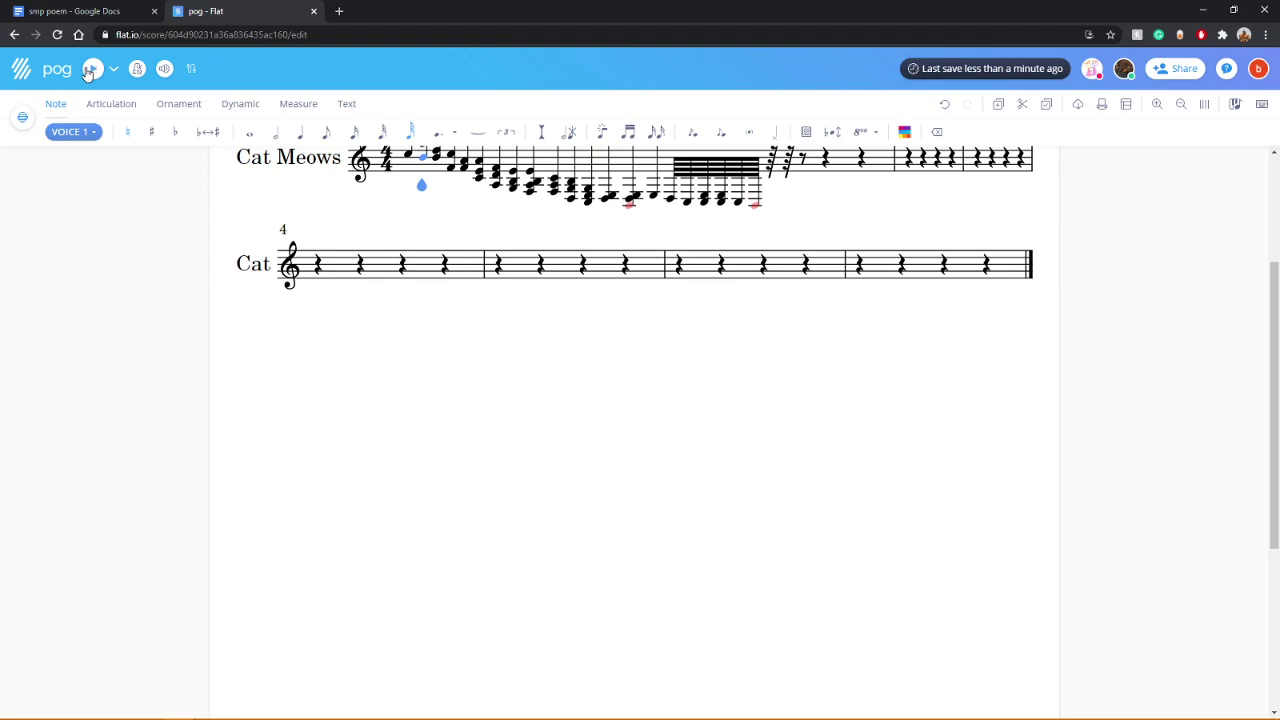
pyautogui.click(90, 69)
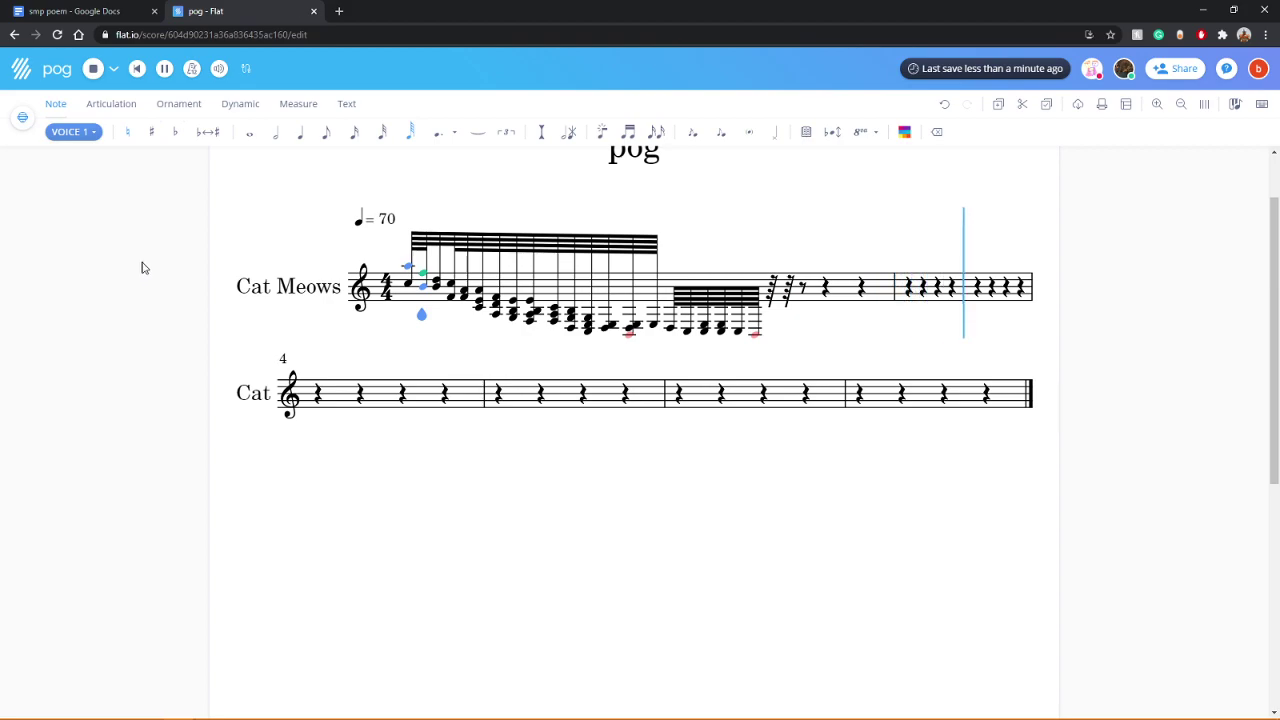
# Step: Stop playback and replace the end-of-measure 32nd rests with notes, adding lower chord tones
pyautogui.press('space')
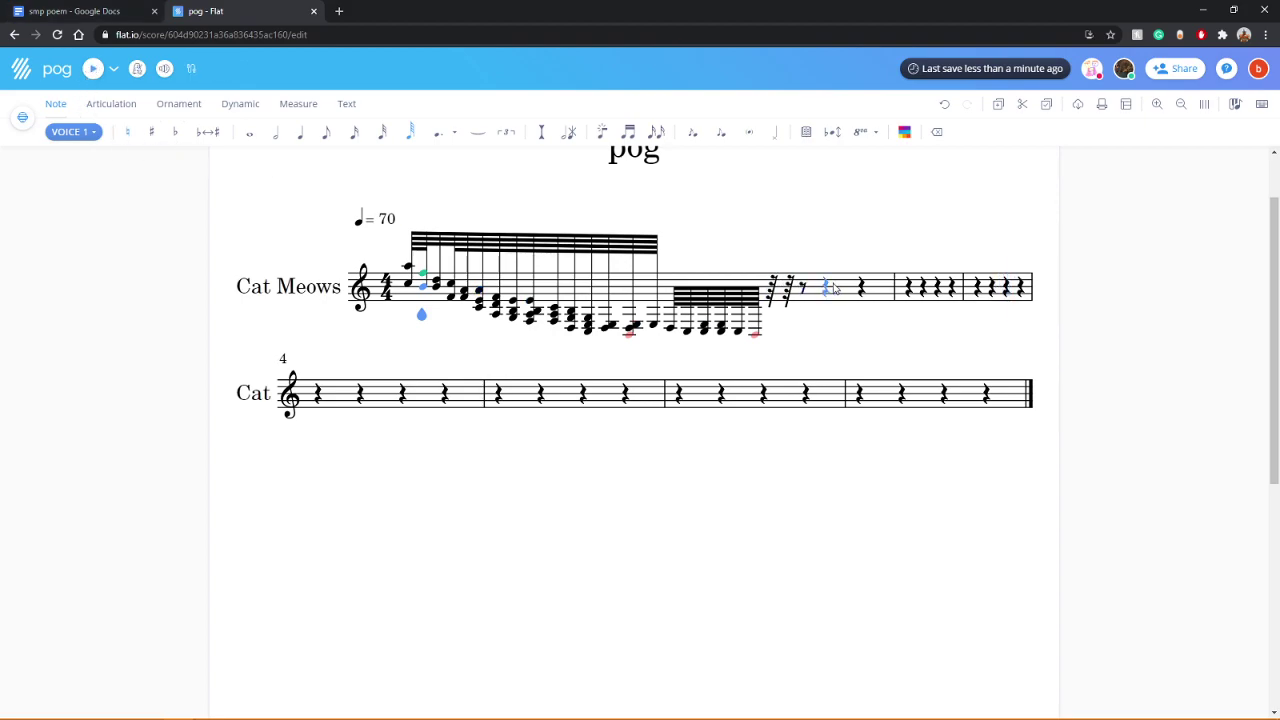
pyautogui.click(779, 287)
pyautogui.press('f')
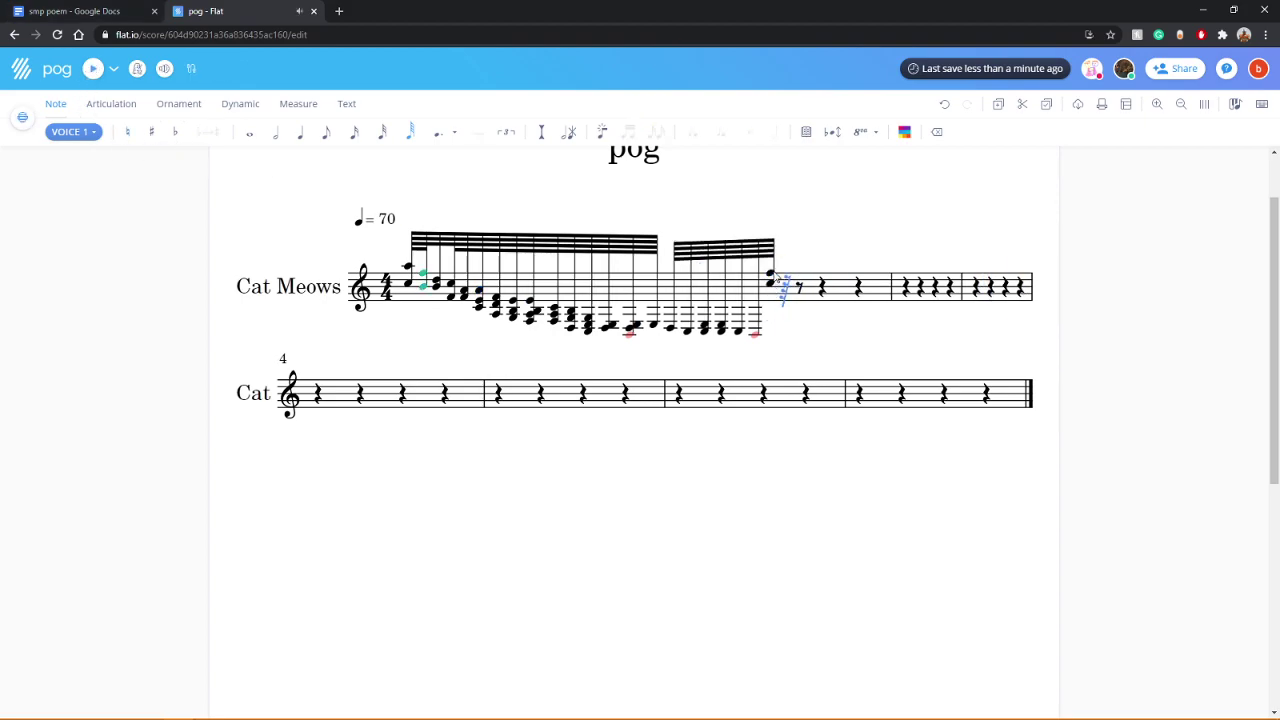
pyautogui.press('d')
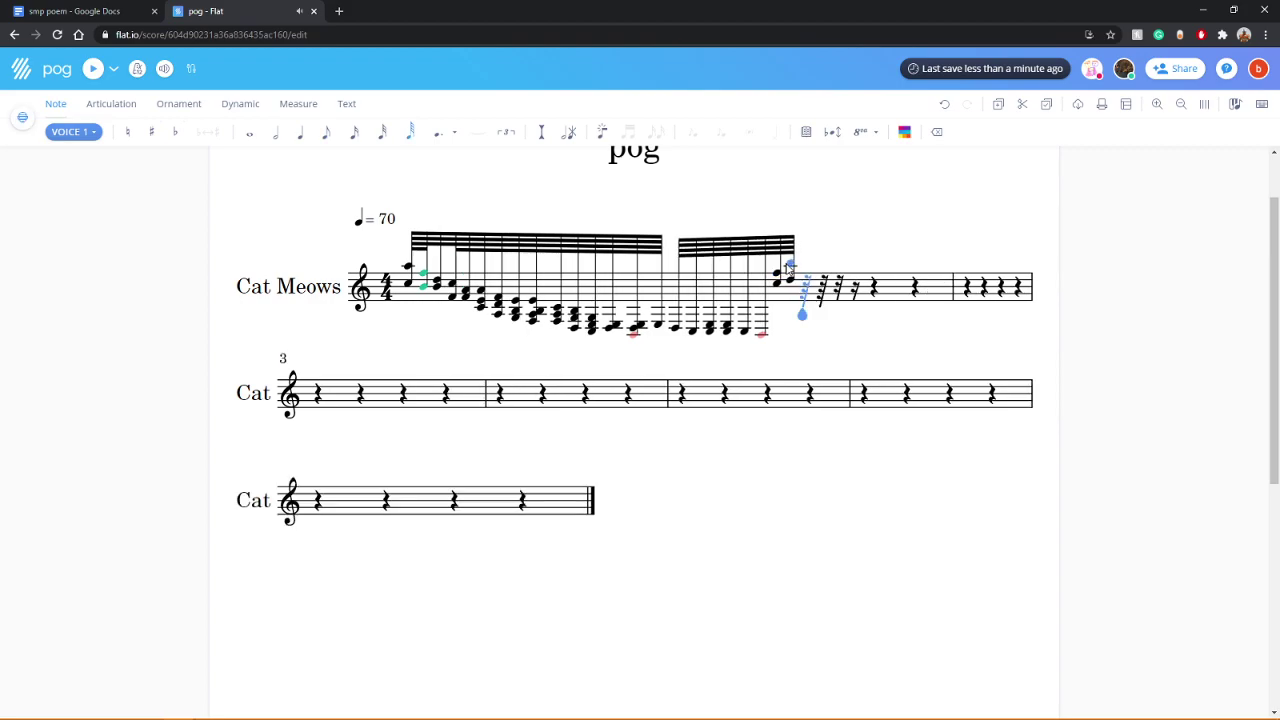
pyautogui.click(776, 290)
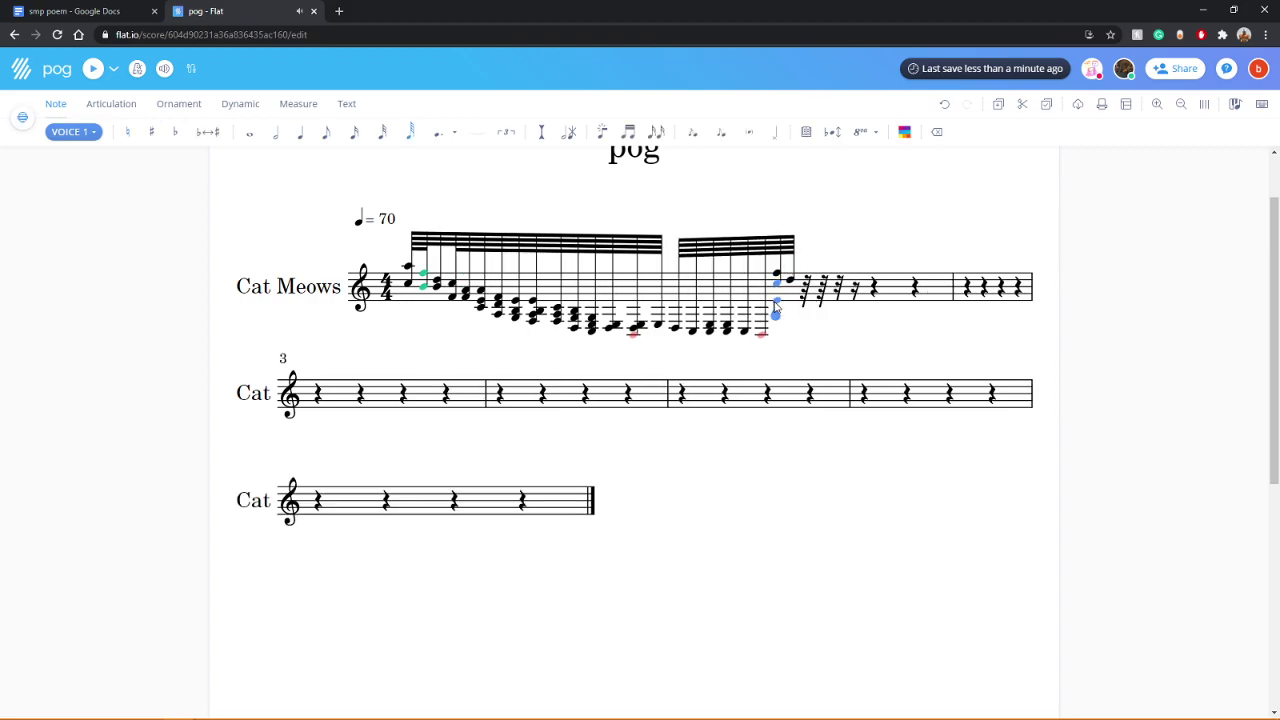
pyautogui.click(776, 326)
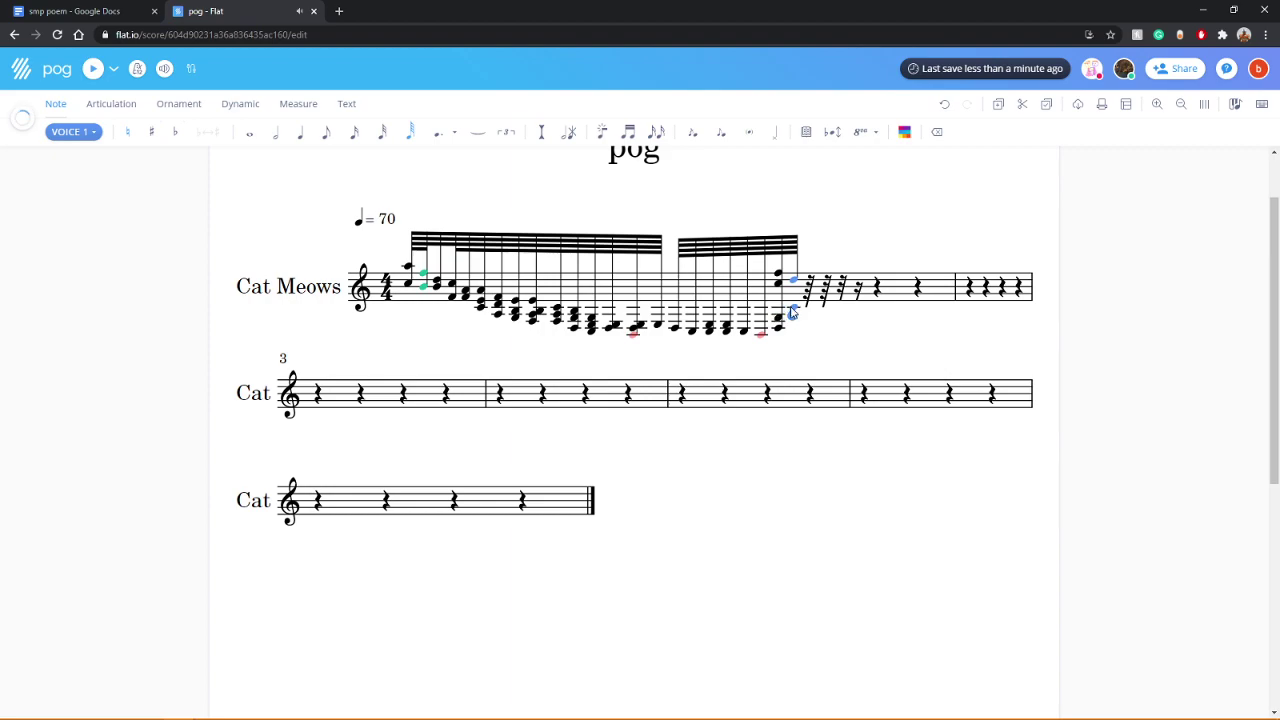
pyautogui.click(792, 316)
# Step: Continue the beamed run upward with more notes, reaching high notes above the staff
pyautogui.click(810, 296)
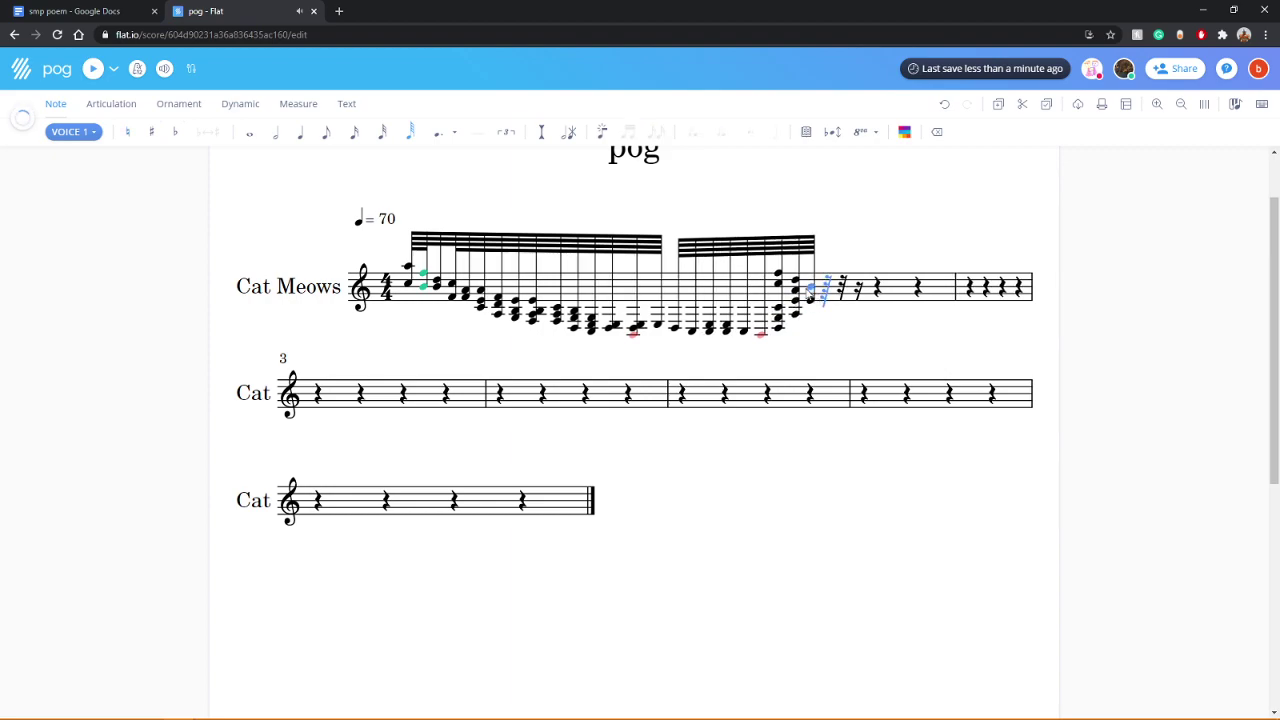
pyautogui.click(824, 290)
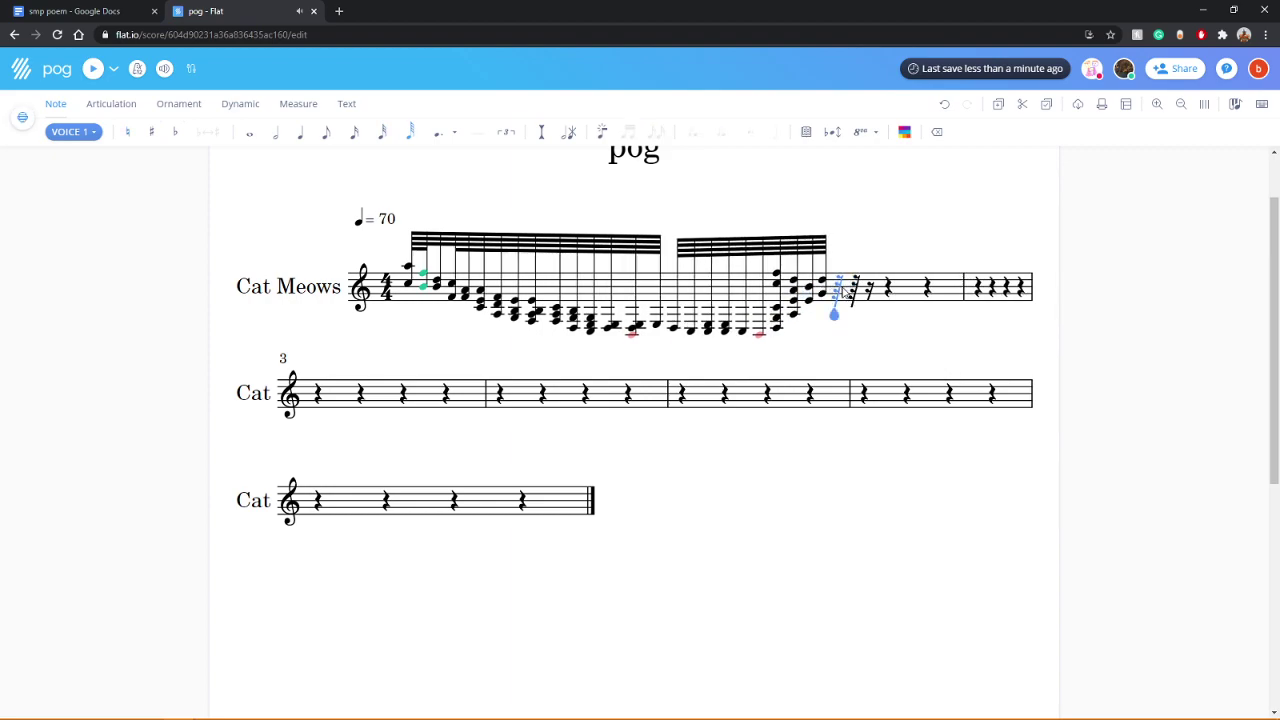
pyautogui.click(848, 313)
pyautogui.click(848, 285)
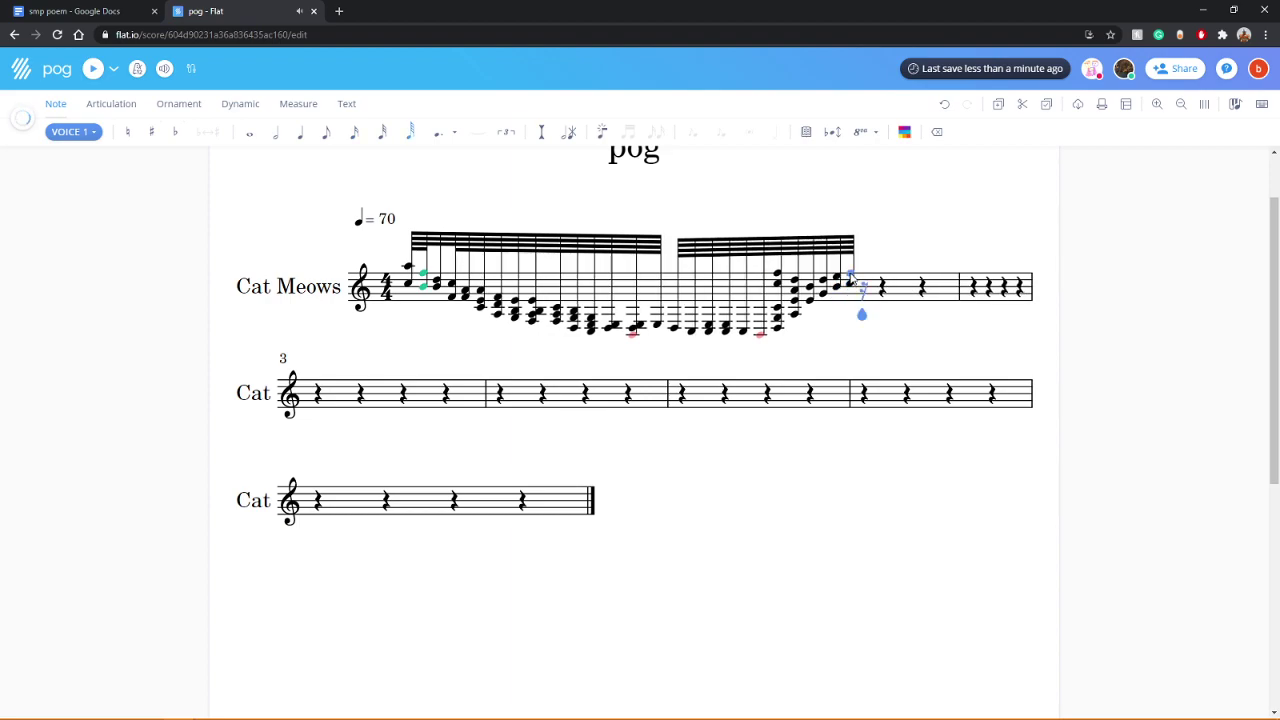
pyautogui.click(884, 278)
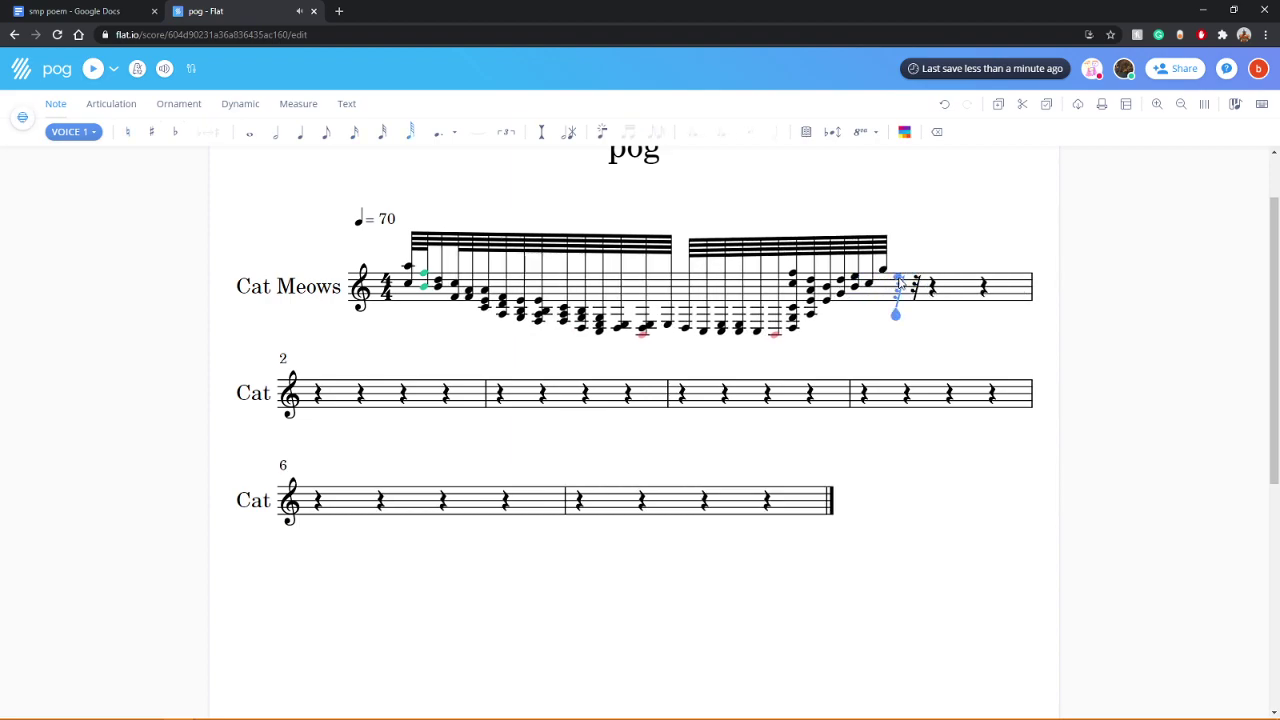
pyautogui.click(899, 272)
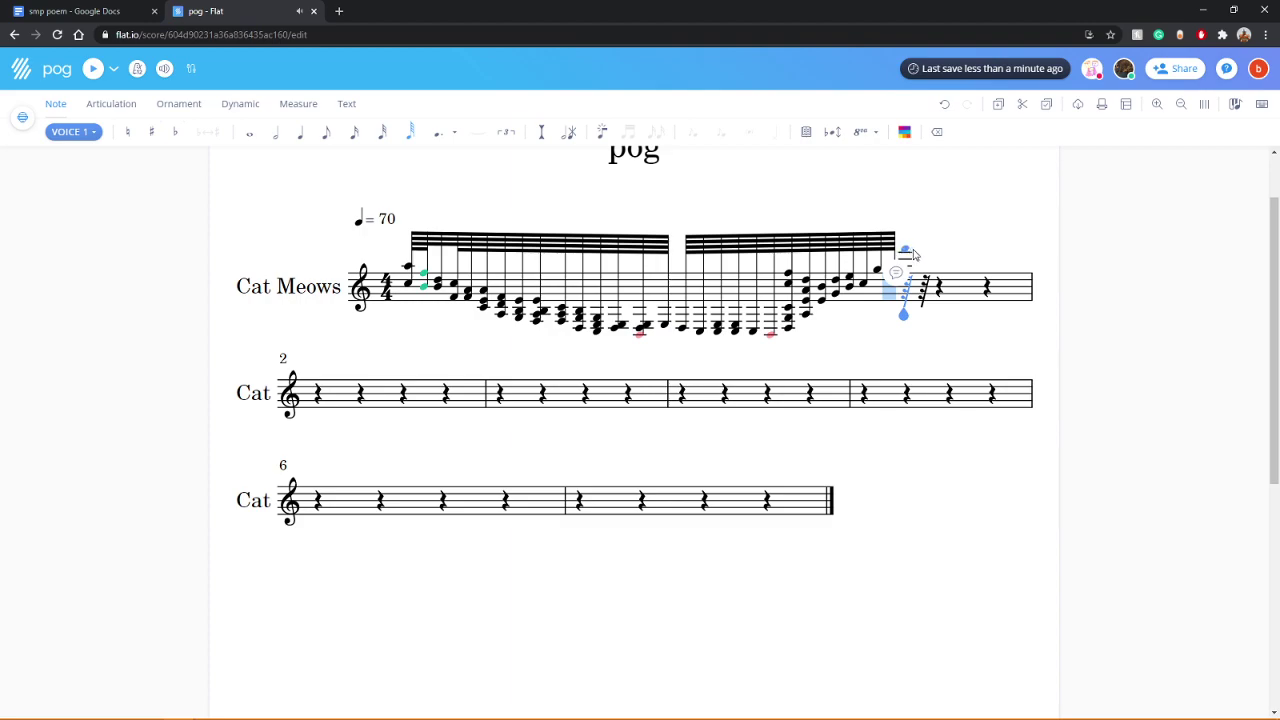
pyautogui.click(914, 278)
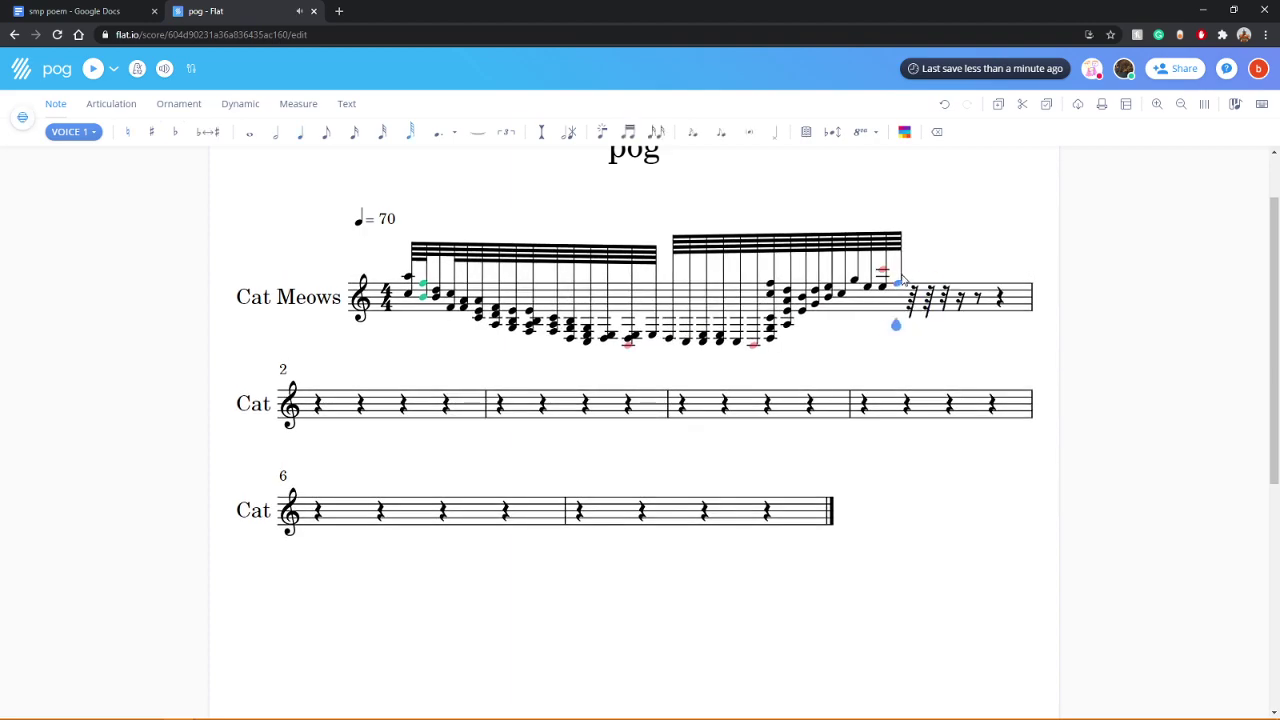
pyautogui.click(914, 274)
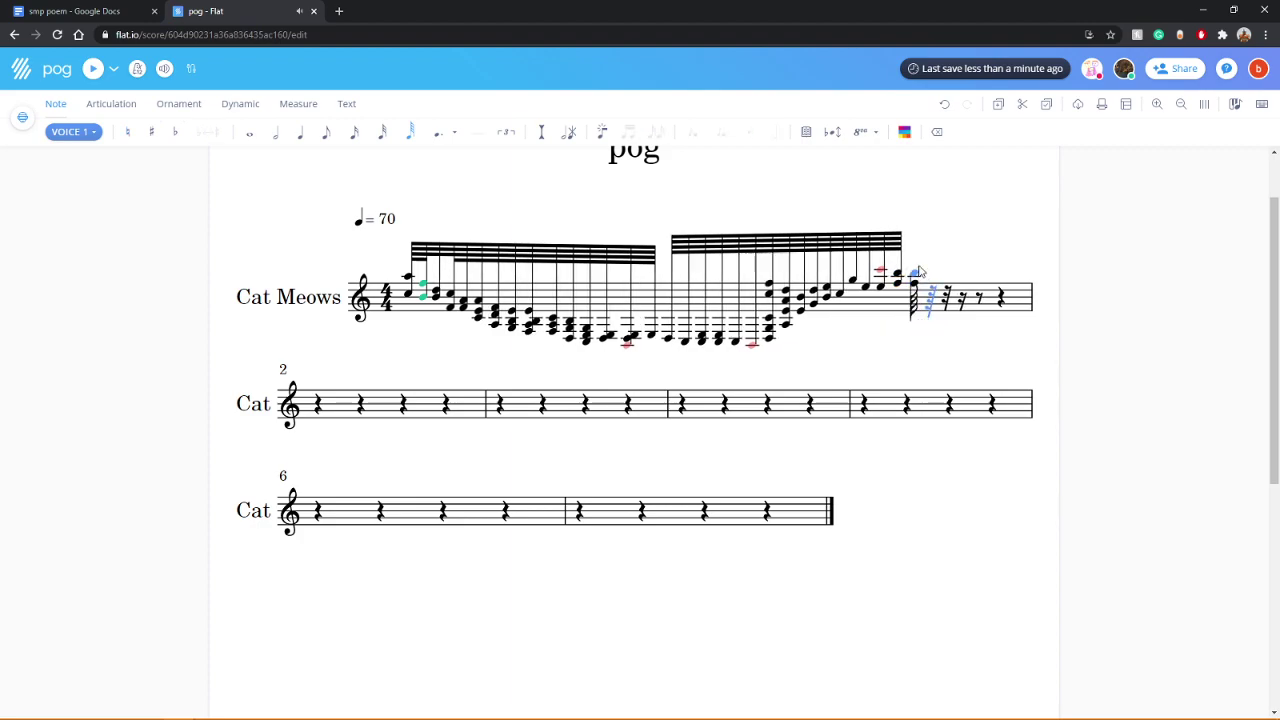
# Step: Add the closing notes to fill the measure and play the score
pyautogui.click(935, 263)
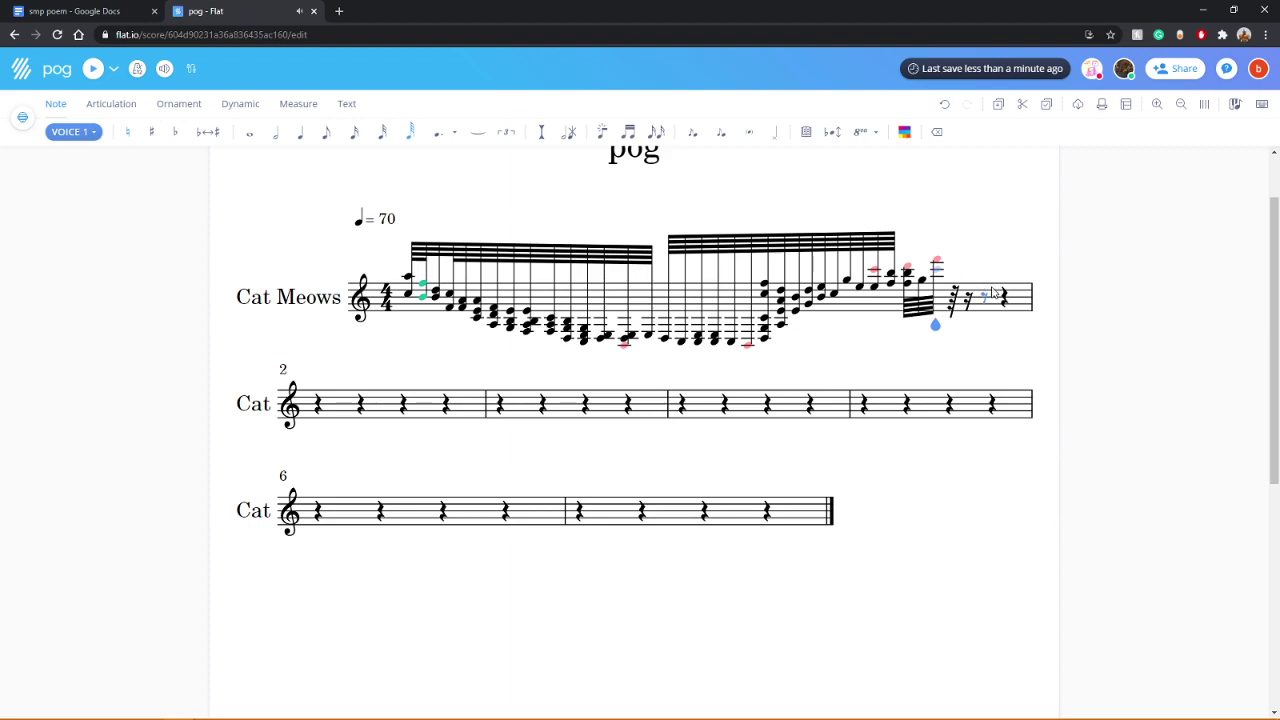
pyautogui.click(958, 287)
pyautogui.click(955, 288)
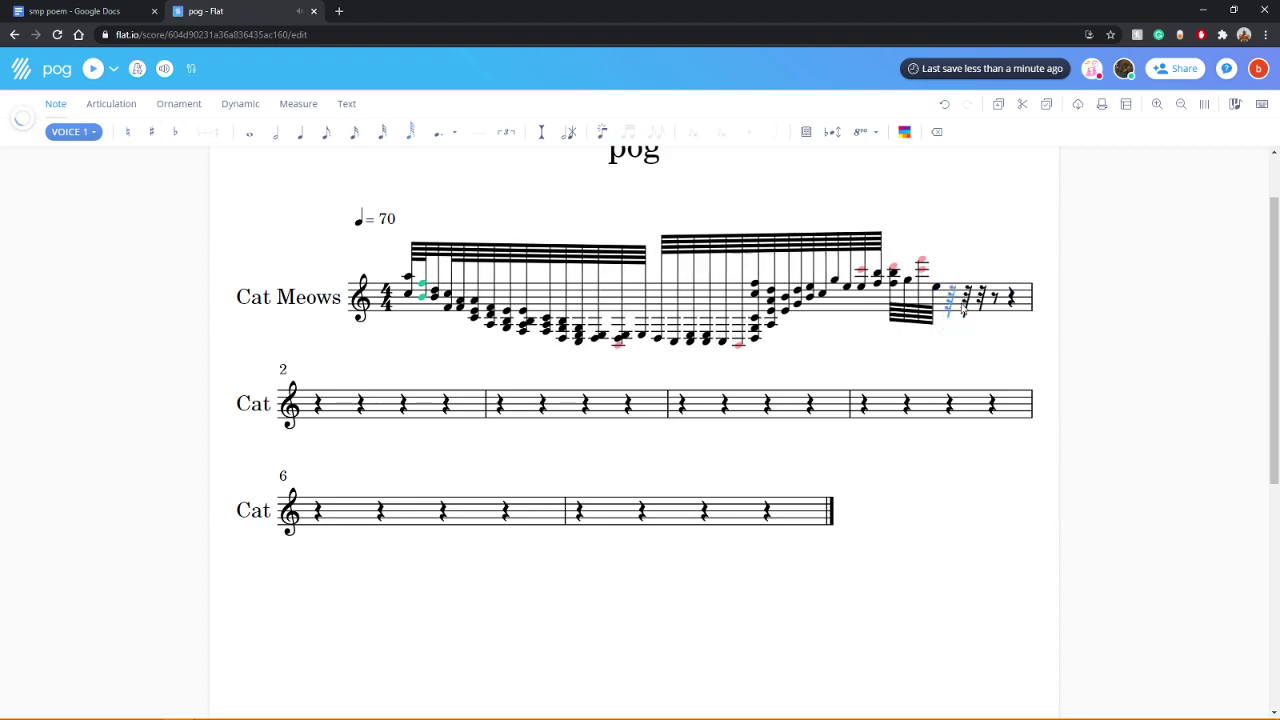
pyautogui.click(979, 289)
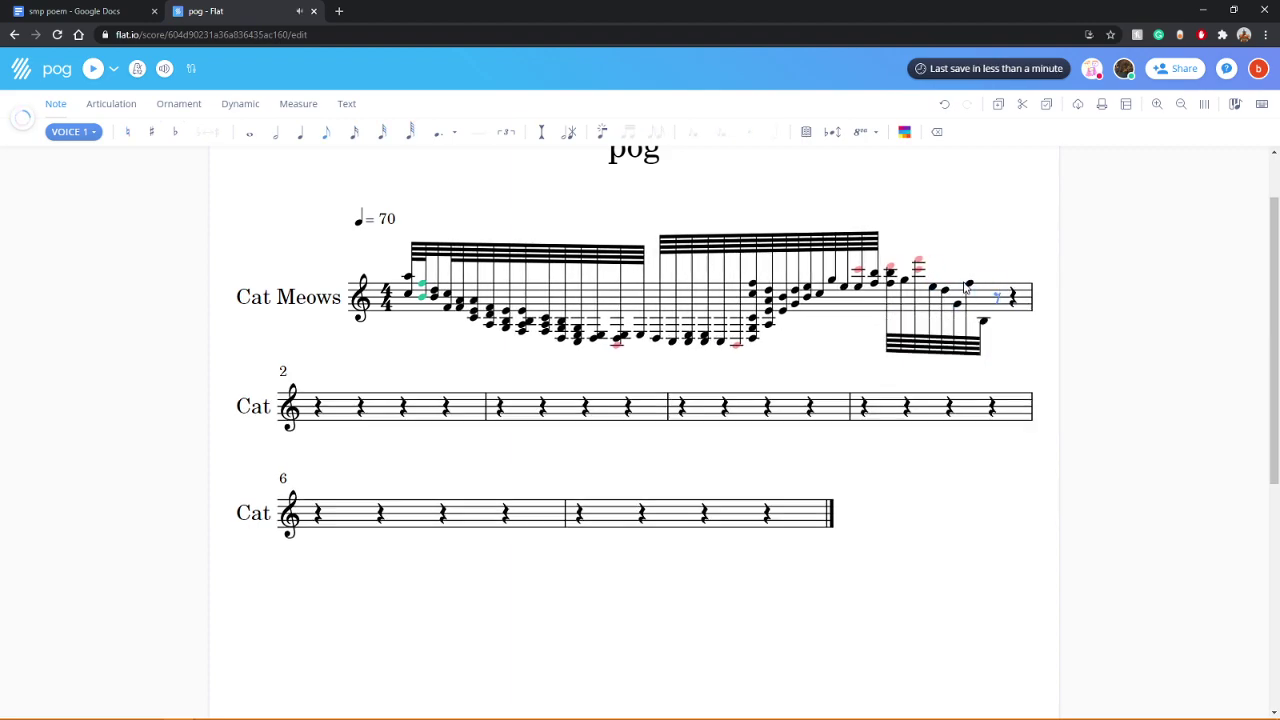
pyautogui.click(972, 296)
pyautogui.press('Right')
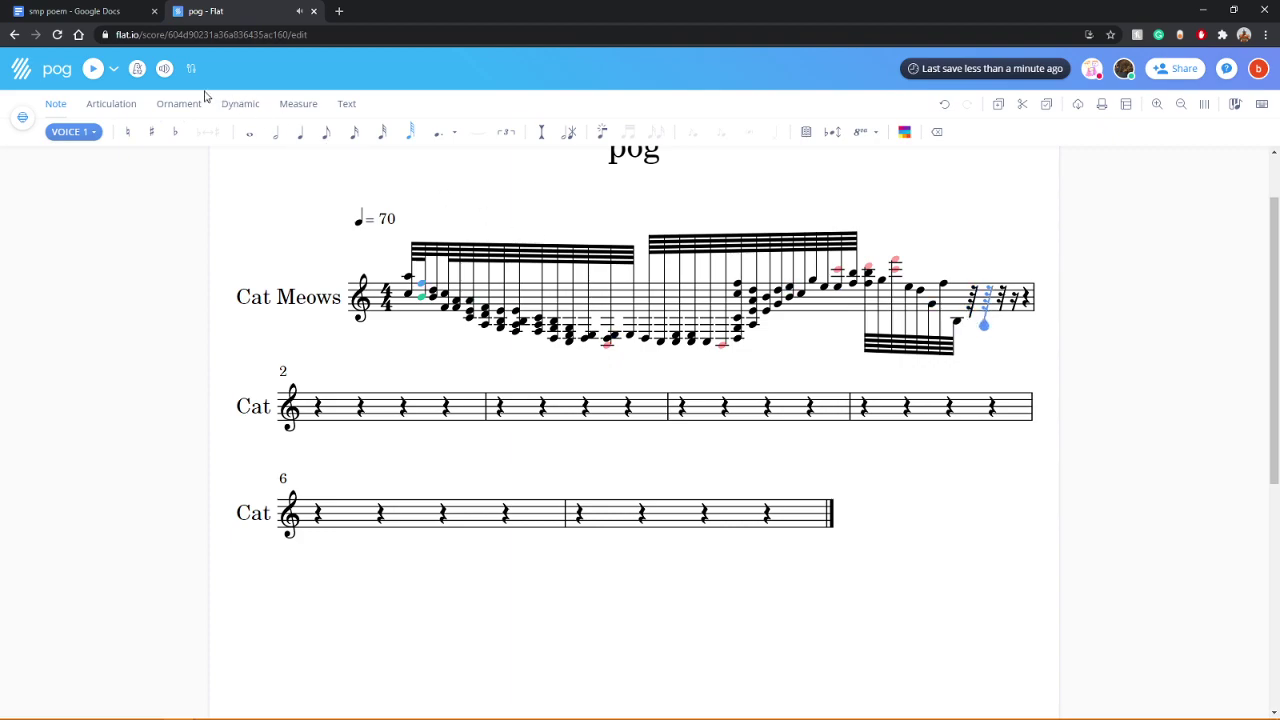
pyautogui.click(91, 77)
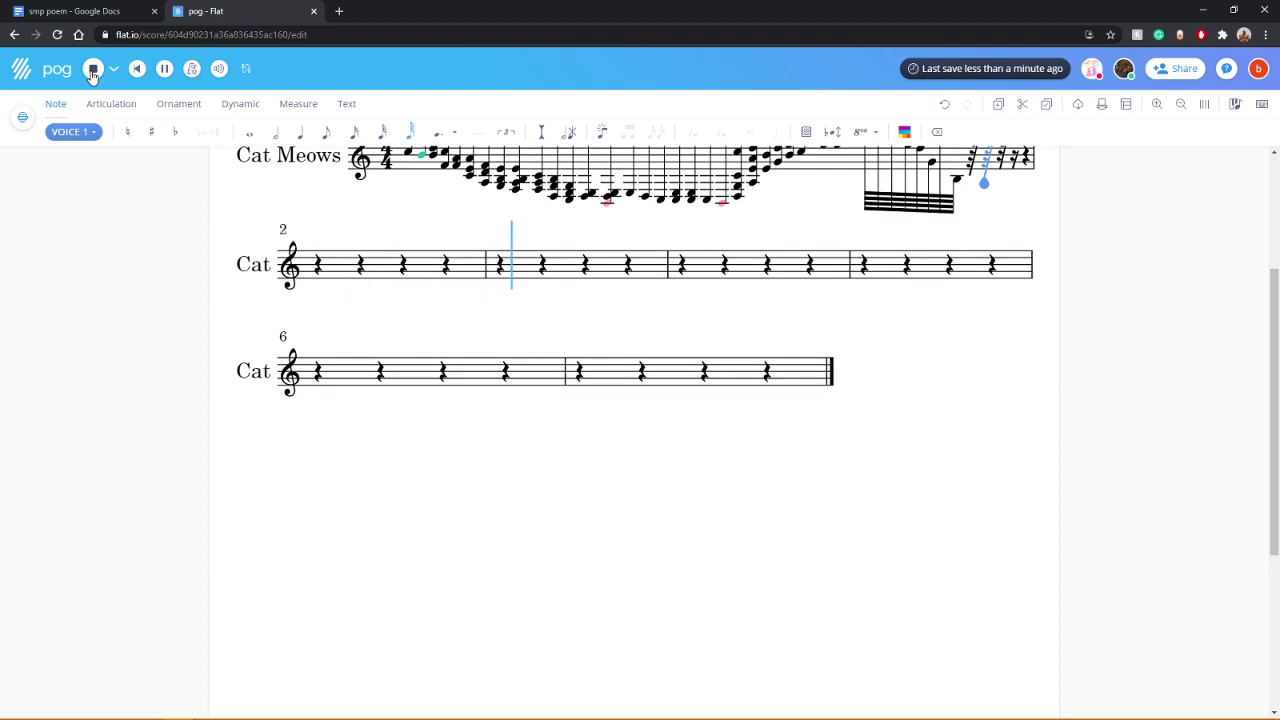
# Step: Stop playback, change the tempo marking to ♩ = 10, and play the score
pyautogui.click(94, 70)
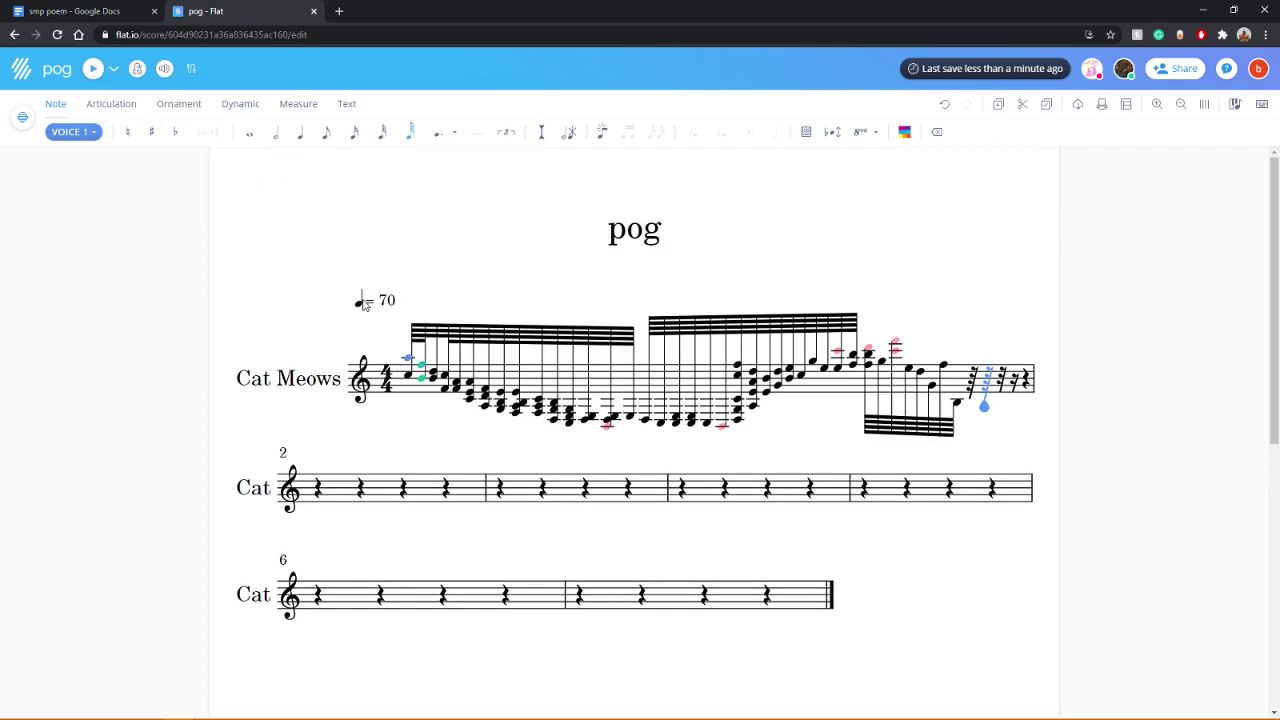
pyautogui.click(387, 302)
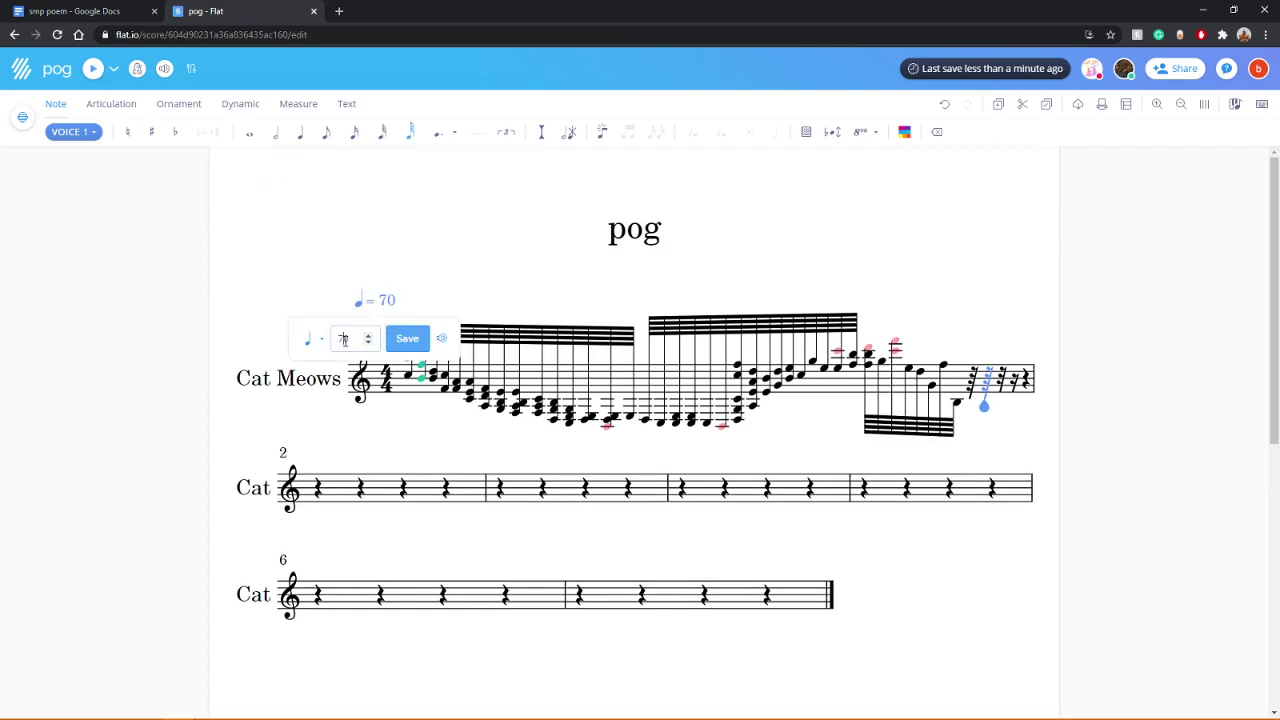
pyautogui.write('10')
pyautogui.press('Return')
pyautogui.click(90, 70)
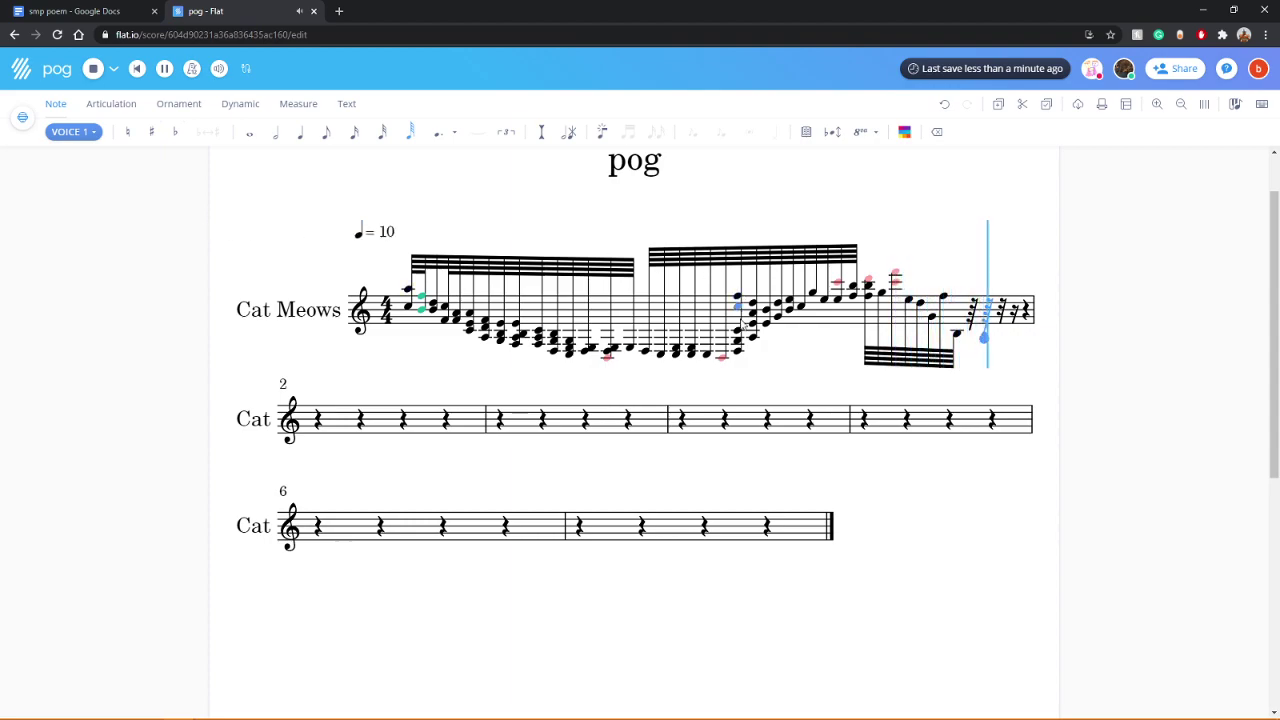
# Step: Add five more notes extending the beamed run at the end of the first measure
pyautogui.click(736, 350)
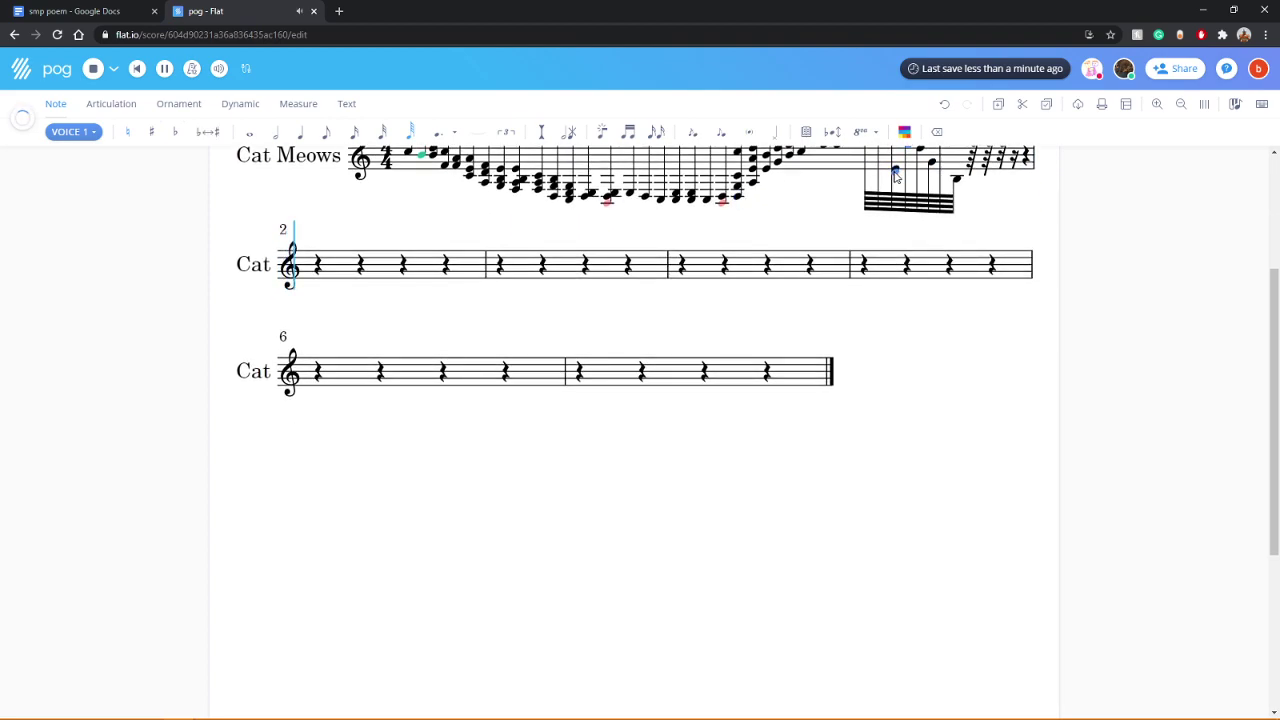
pyautogui.scroll(2, 896, 175)
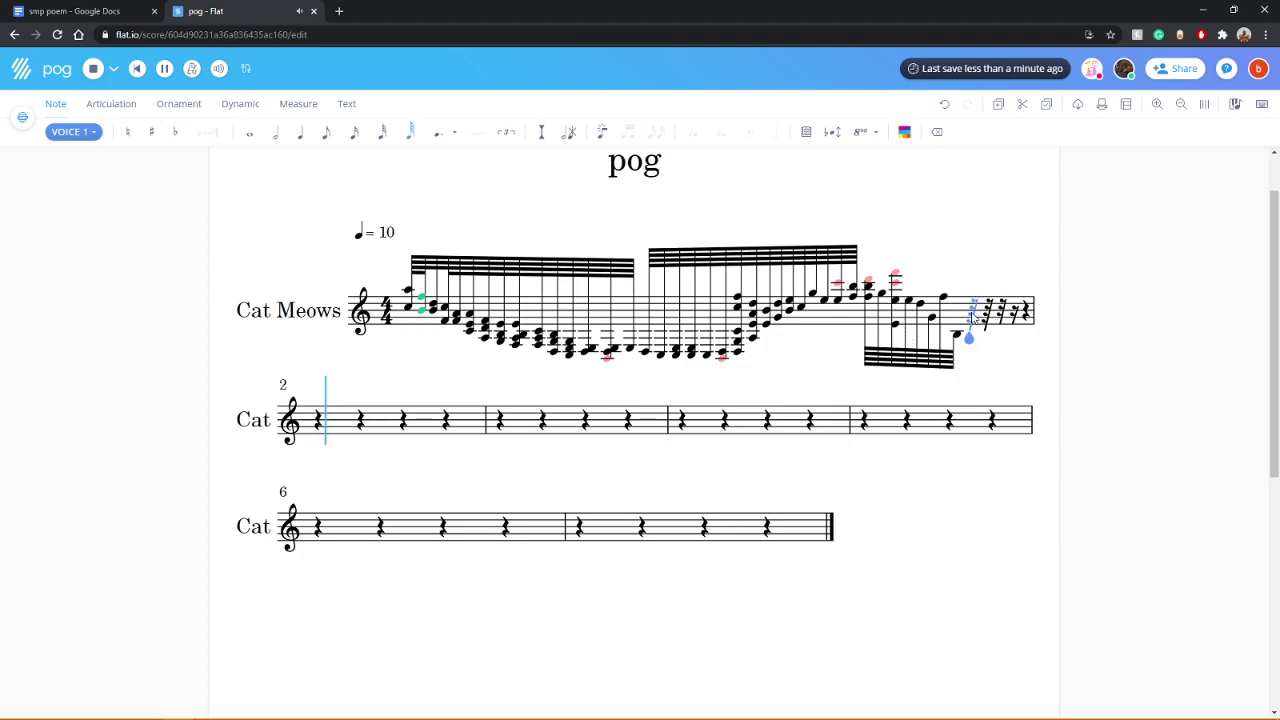
pyautogui.click(983, 155)
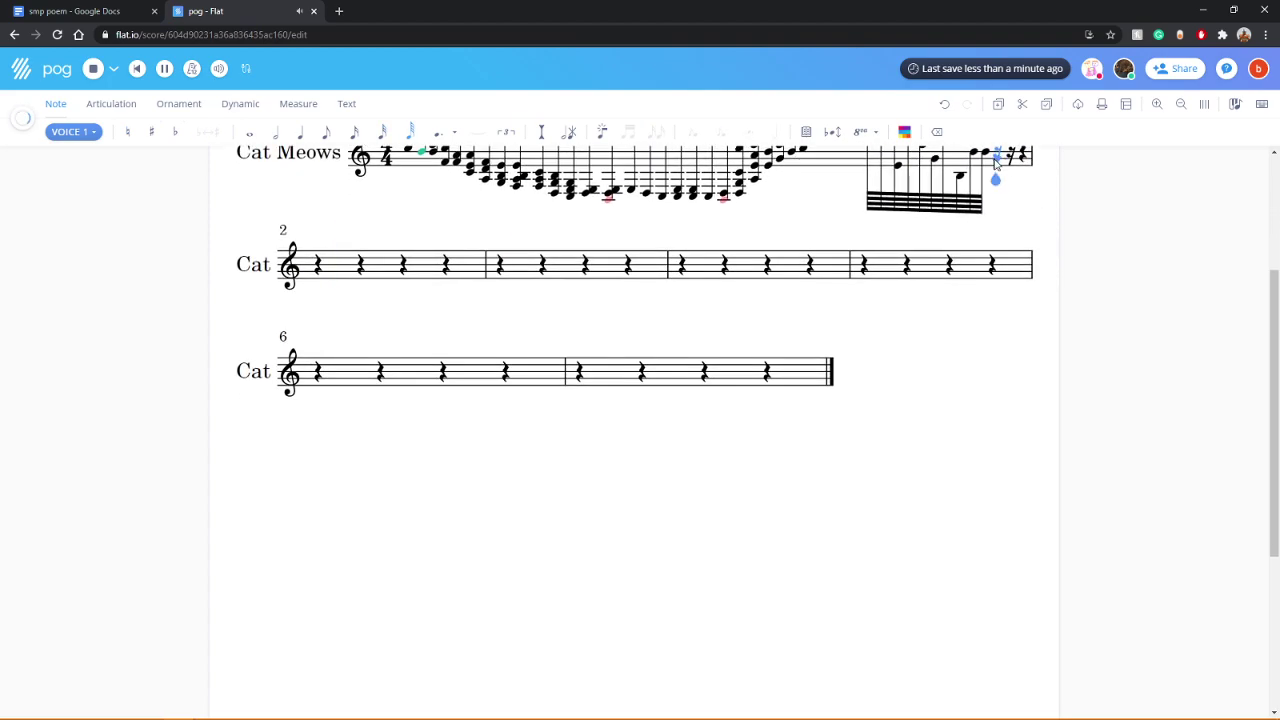
pyautogui.click(994, 155)
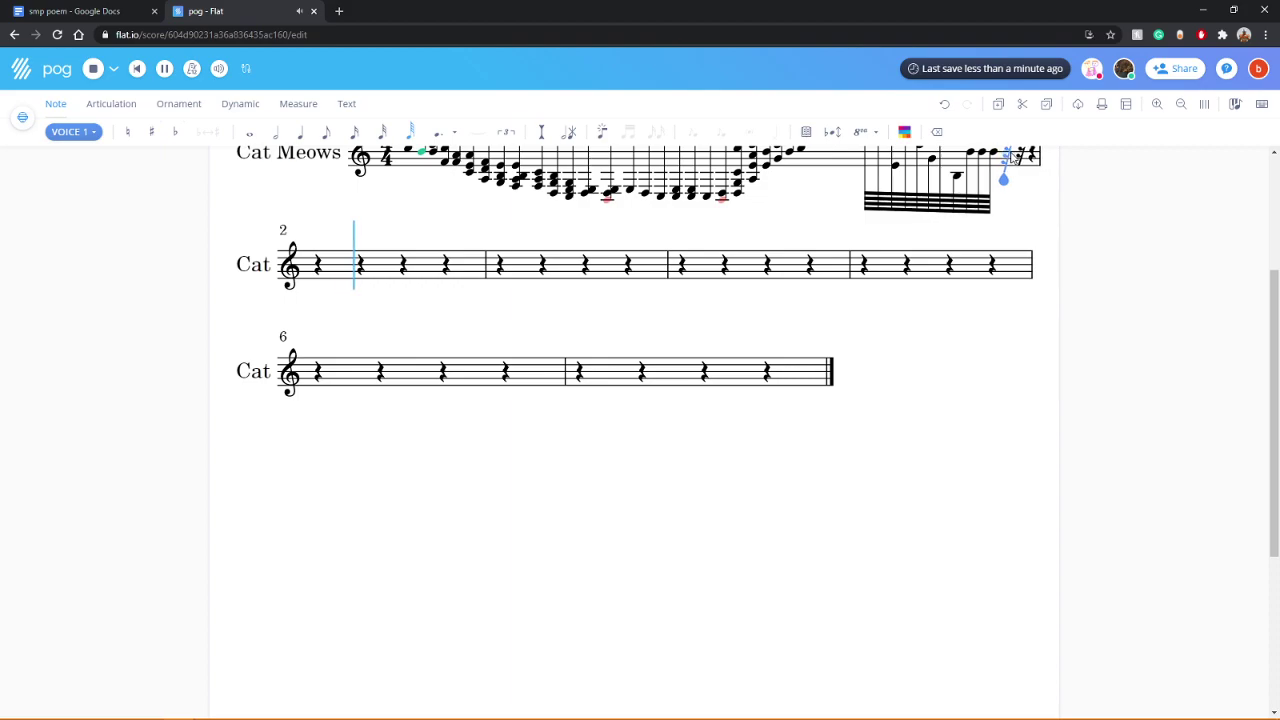
pyautogui.click(1007, 155)
pyautogui.click(1019, 155)
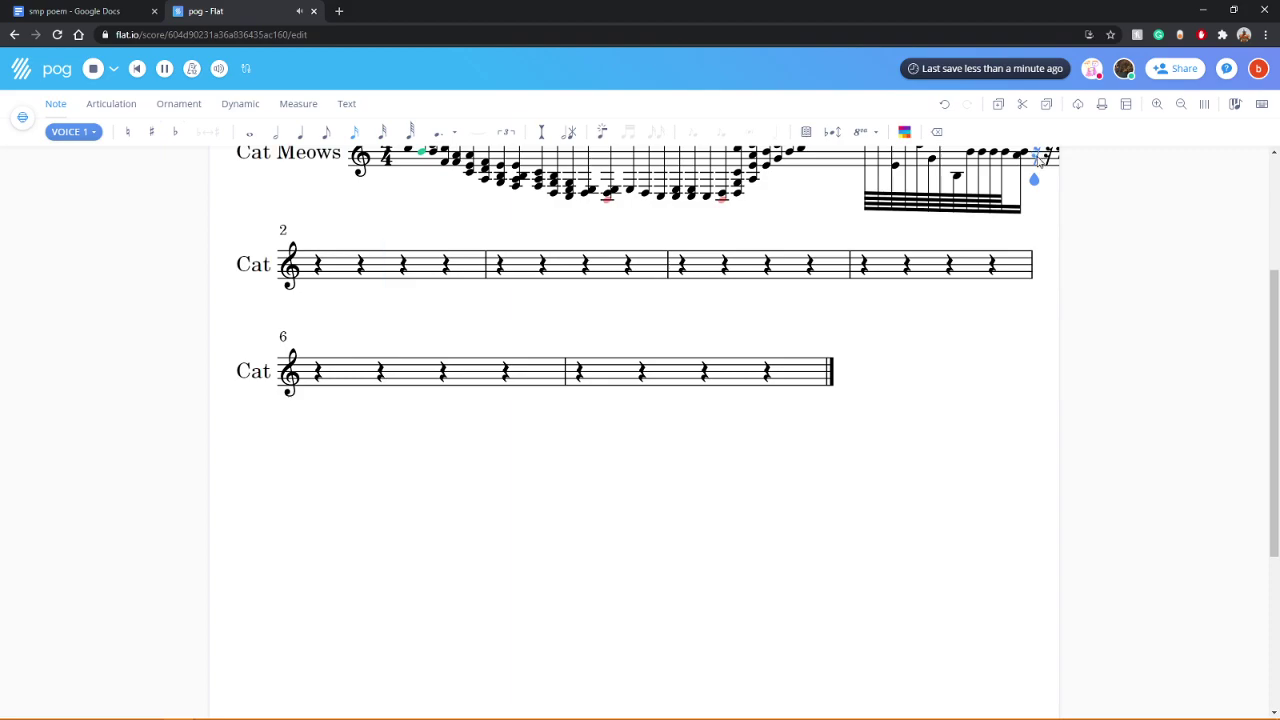
pyautogui.click(1038, 158)
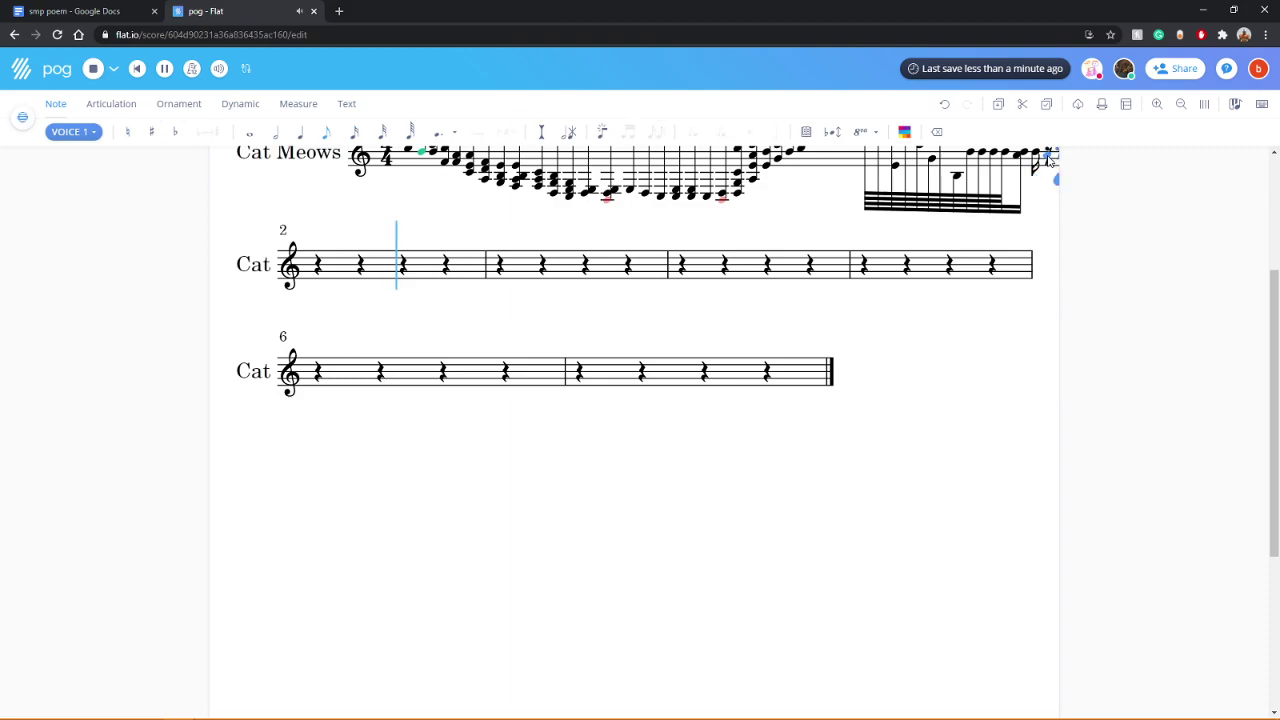
# Step: Stop and restart playback of the pog score from the beginning
pyautogui.scroll(2, 1060, 190)
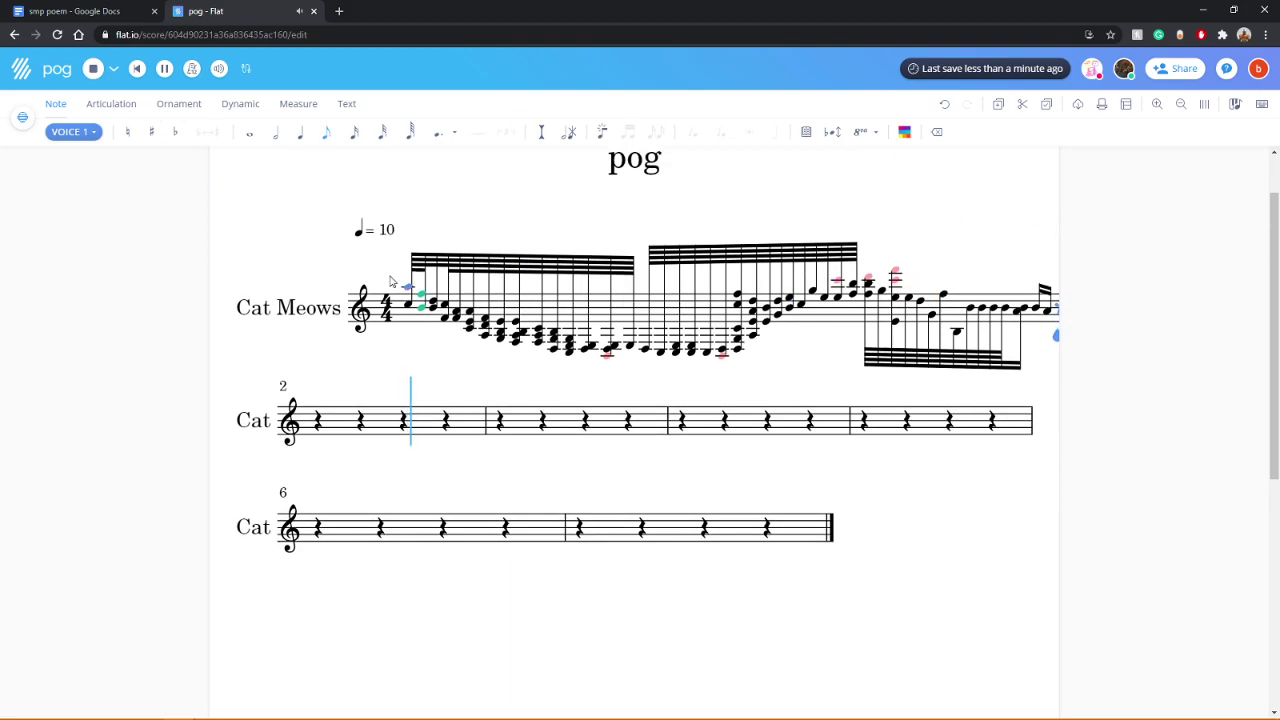
pyautogui.click(95, 69)
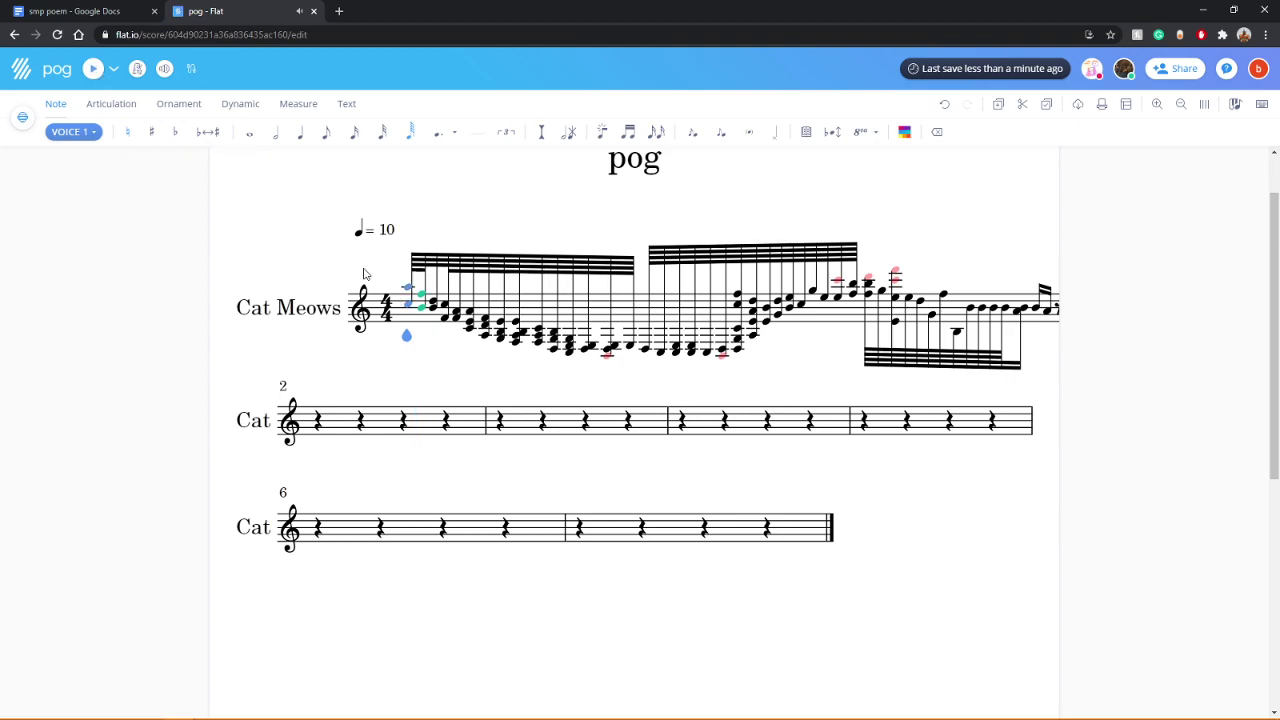
pyautogui.click(90, 69)
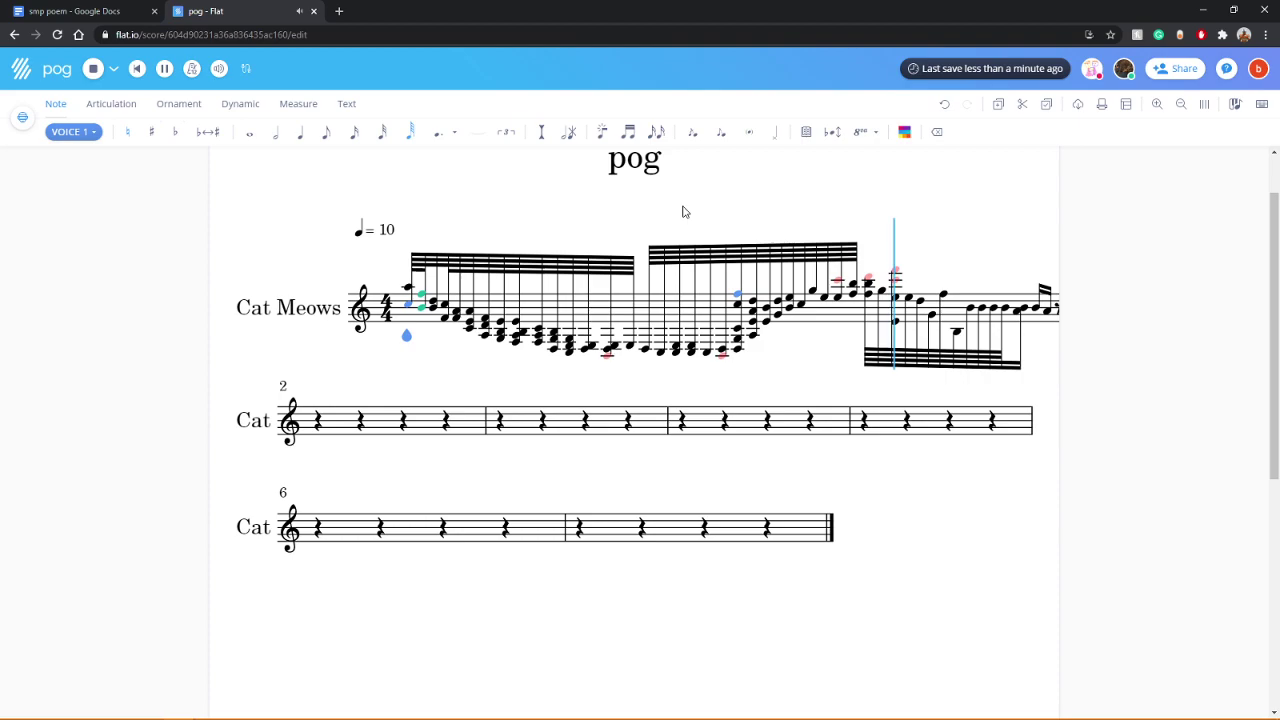
# Step: Reopen 'Doot - Flat' from Chrome history in a new tab and switch to it
pyautogui.click(1265, 34)
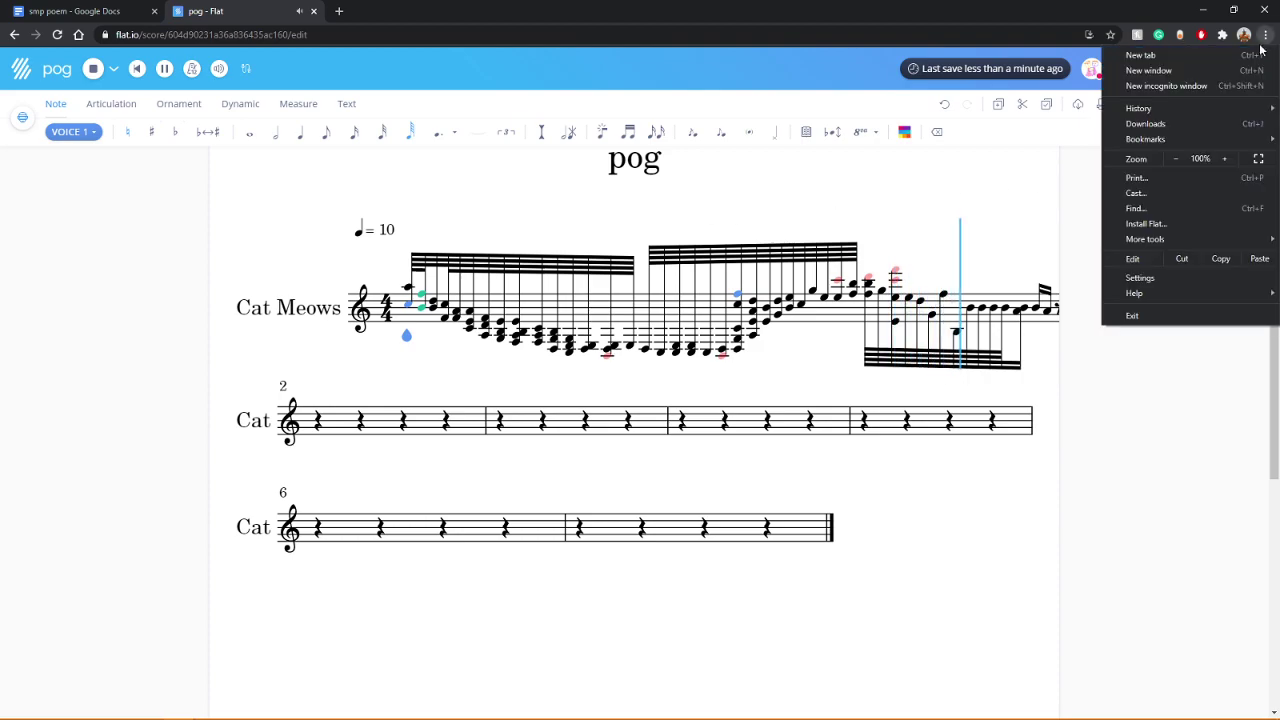
pyautogui.moveTo(1175, 107)
pyautogui.click(919, 147)
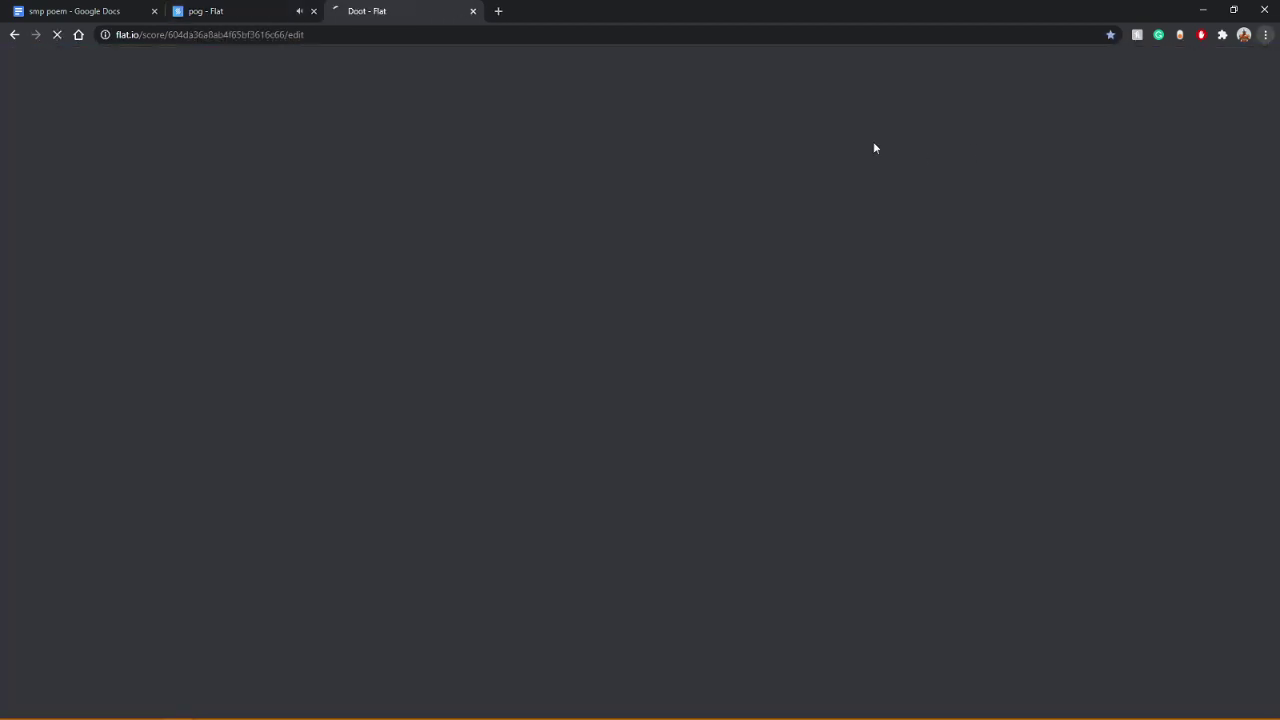
pyautogui.click(233, 12)
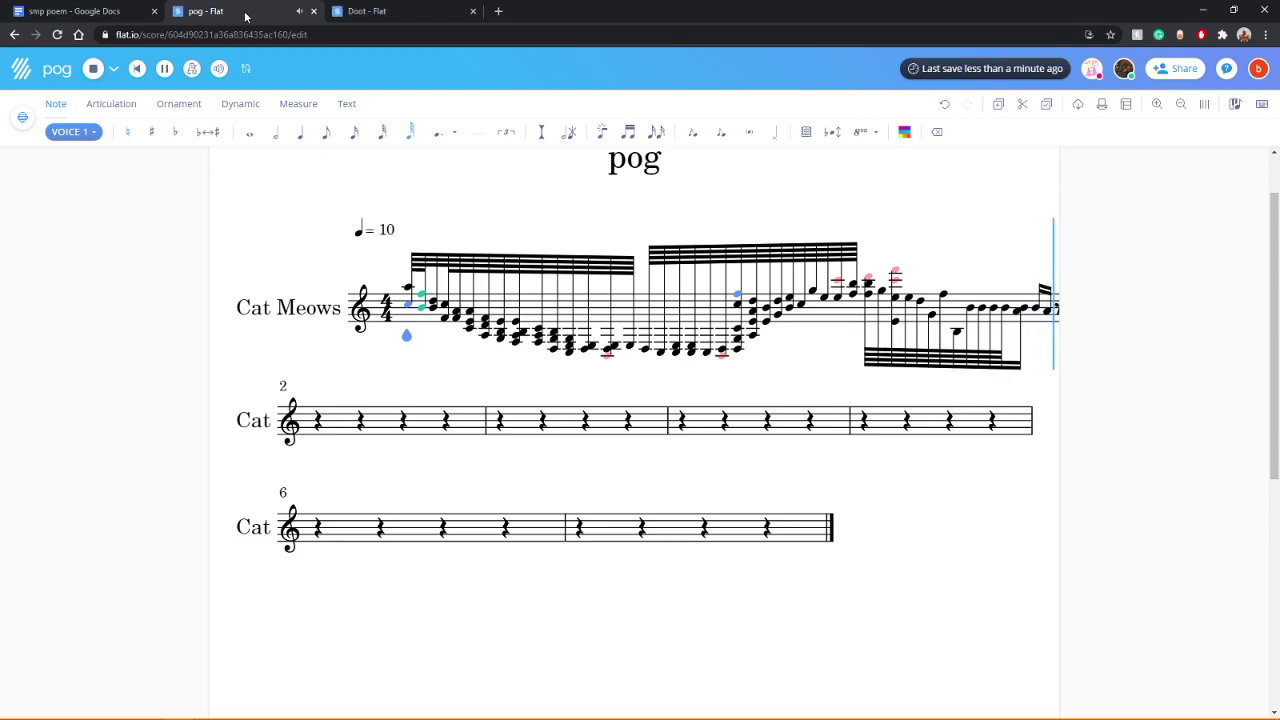
pyautogui.click(377, 14)
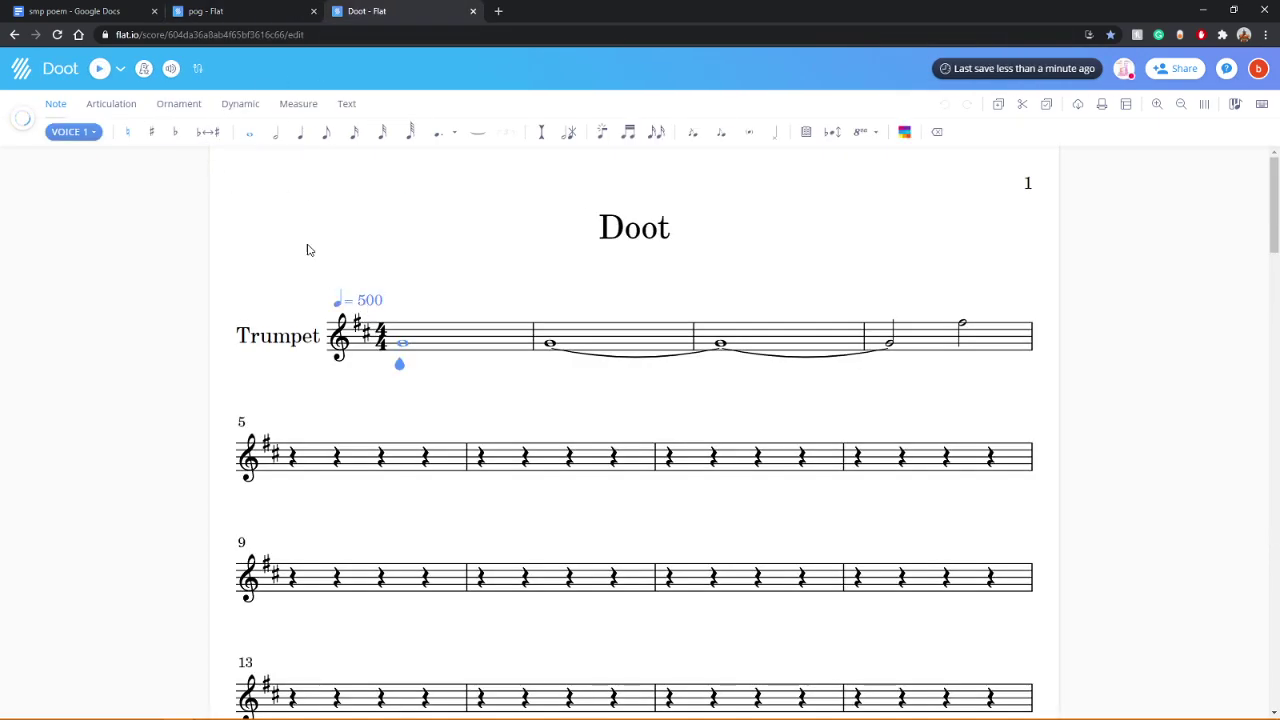
# Step: Play back the Doot score, then tie the trumpet's opening whole note into measure 2
pyautogui.click(99, 68)
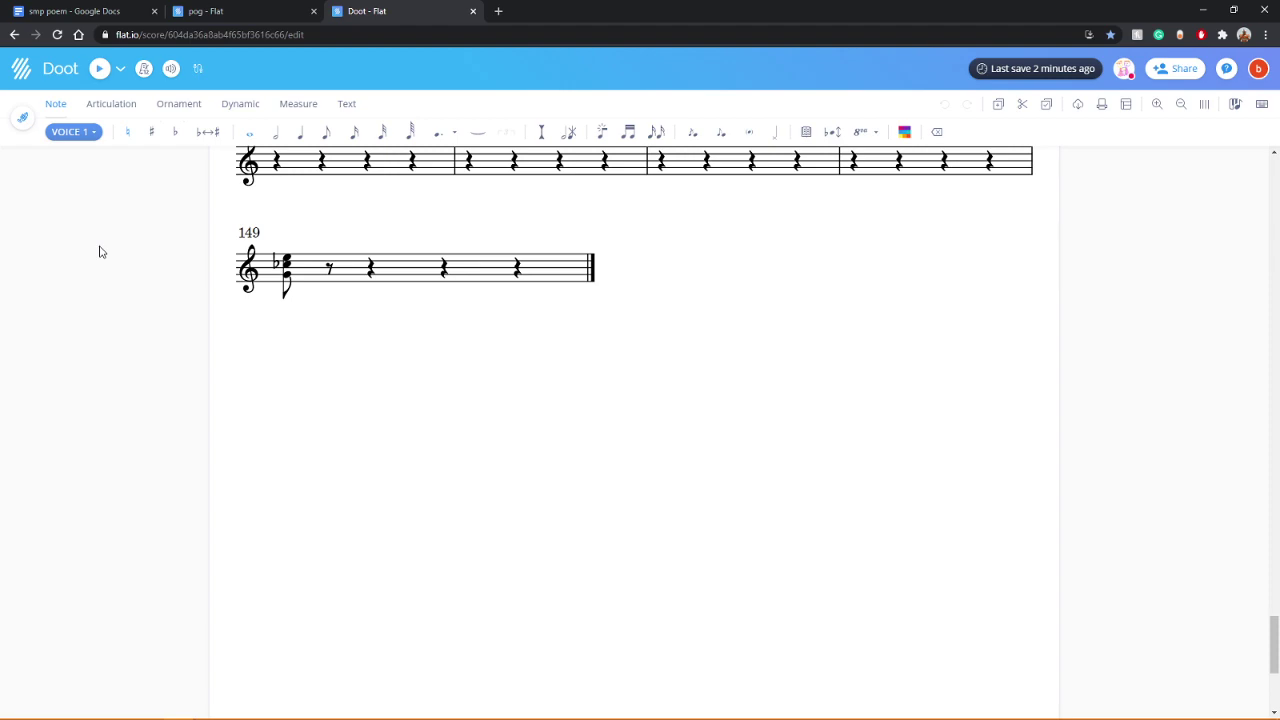
pyautogui.scroll(20, 220, 414)
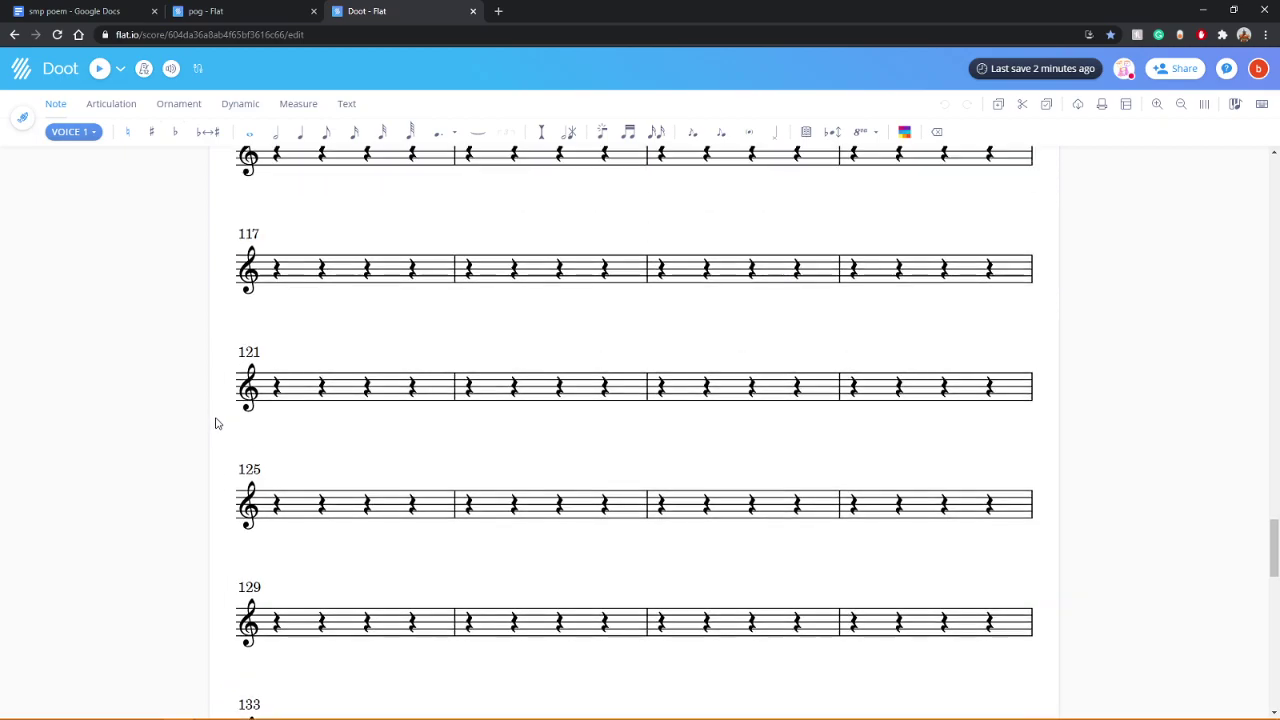
pyautogui.scroll(15, 212, 460)
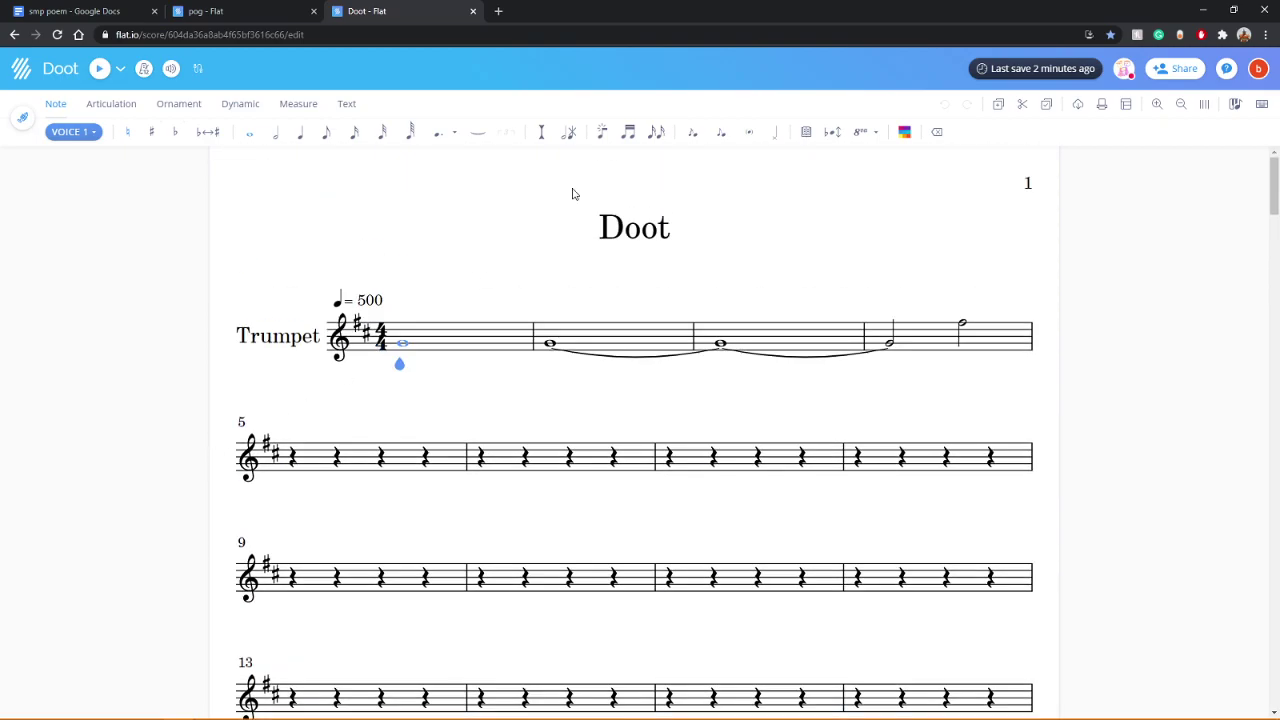
pyautogui.click(478, 131)
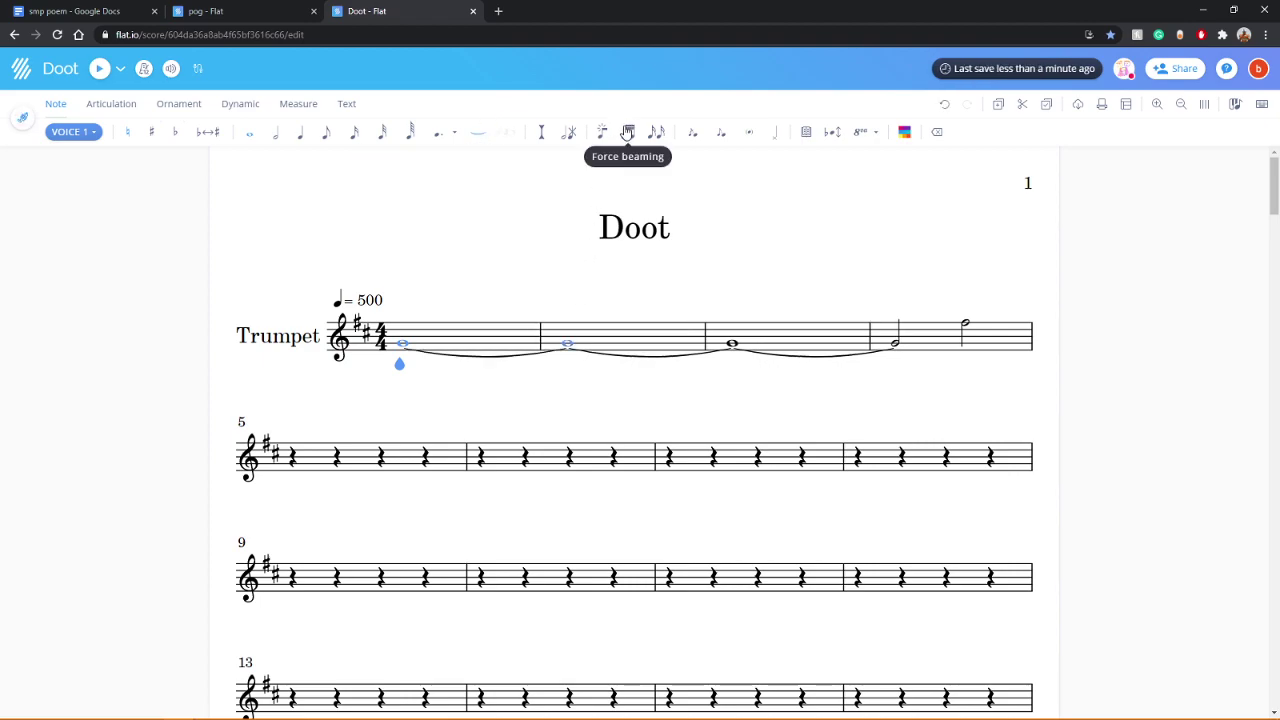
# Step: Return to the pog score and close the poem's Google Docs tab
pyautogui.click(237, 6)
pyautogui.middleClick(117, 7)
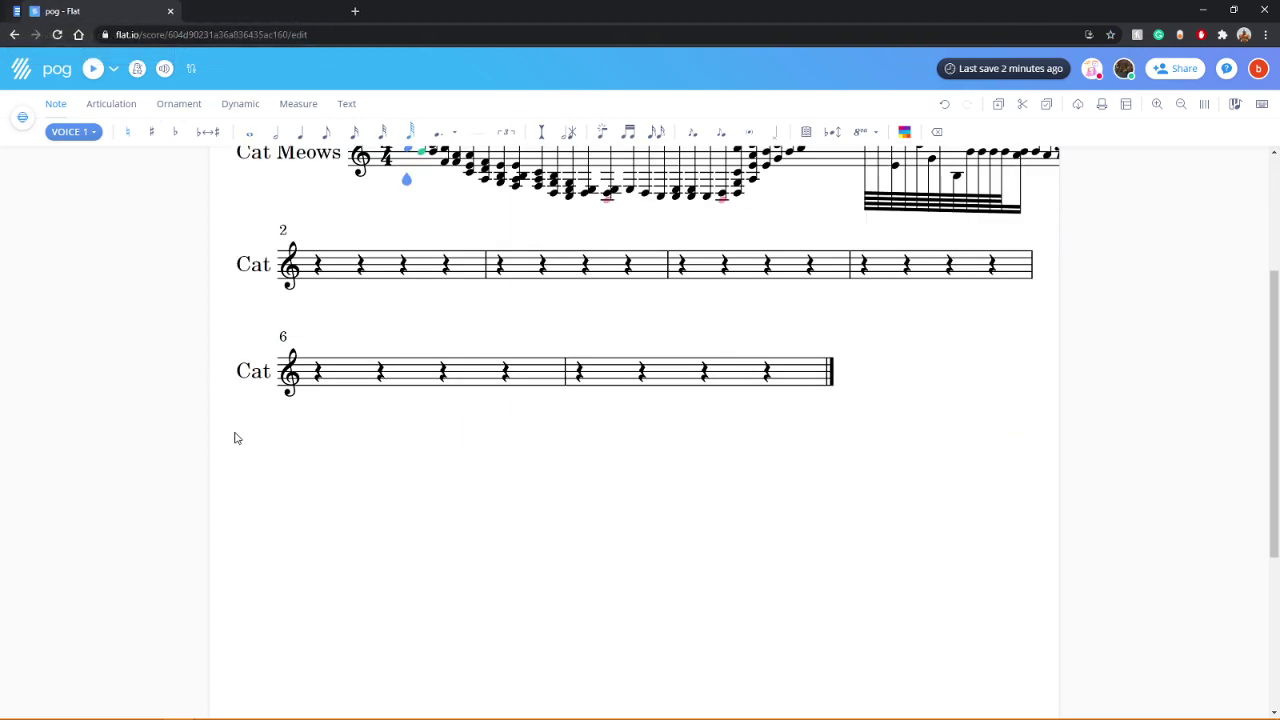
pyautogui.scroll(3, 266, 486)
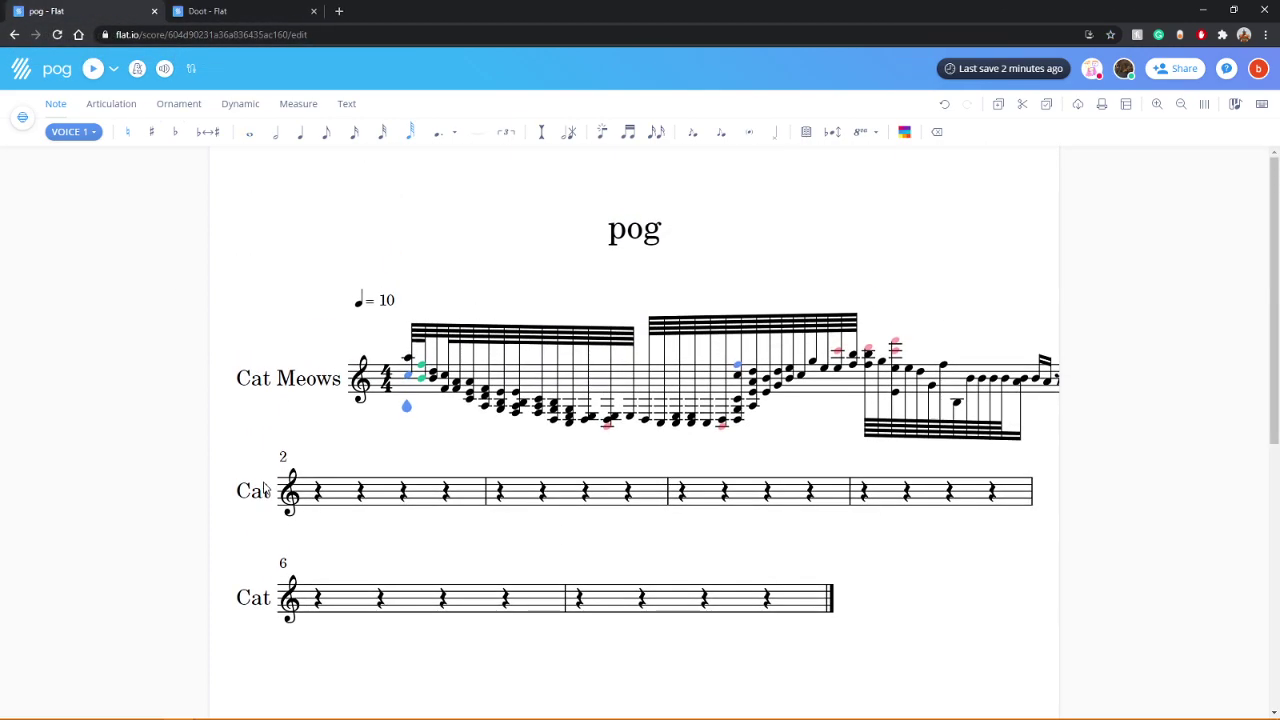
# Step: Check the instrument volume mixer, then display the full score instead of Cat Meows only
pyautogui.click(162, 70)
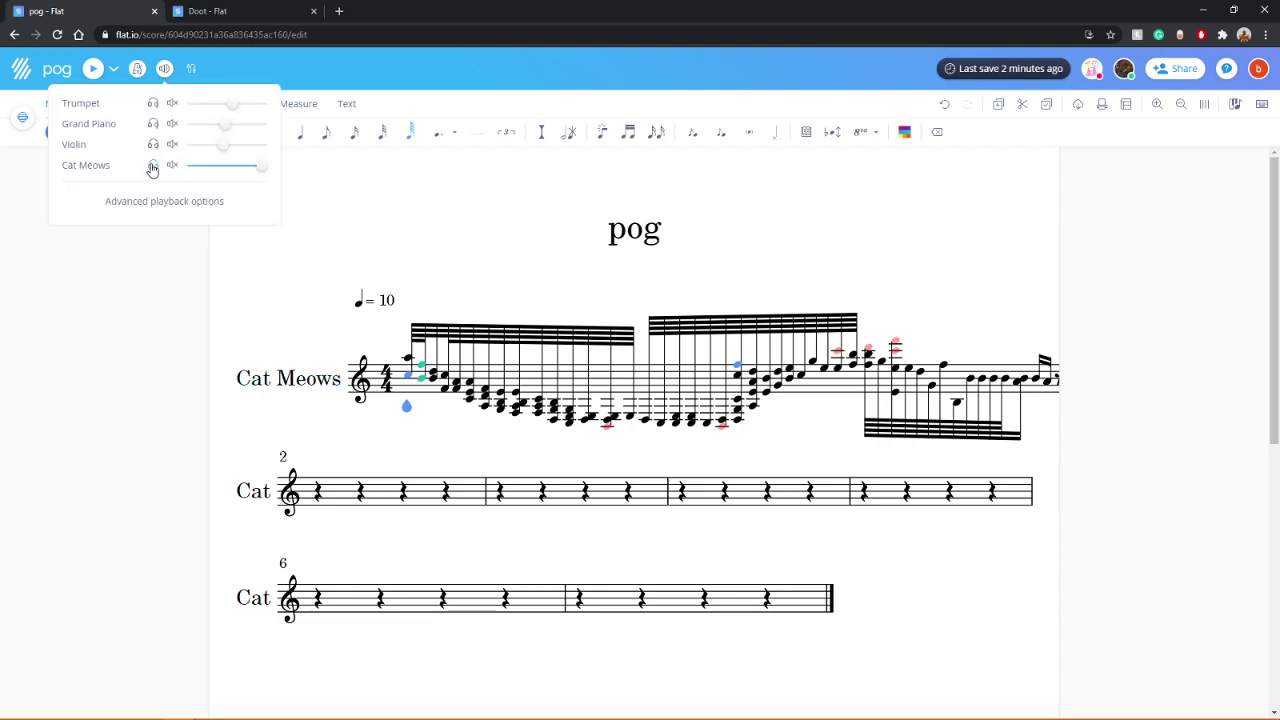
pyautogui.click(143, 277)
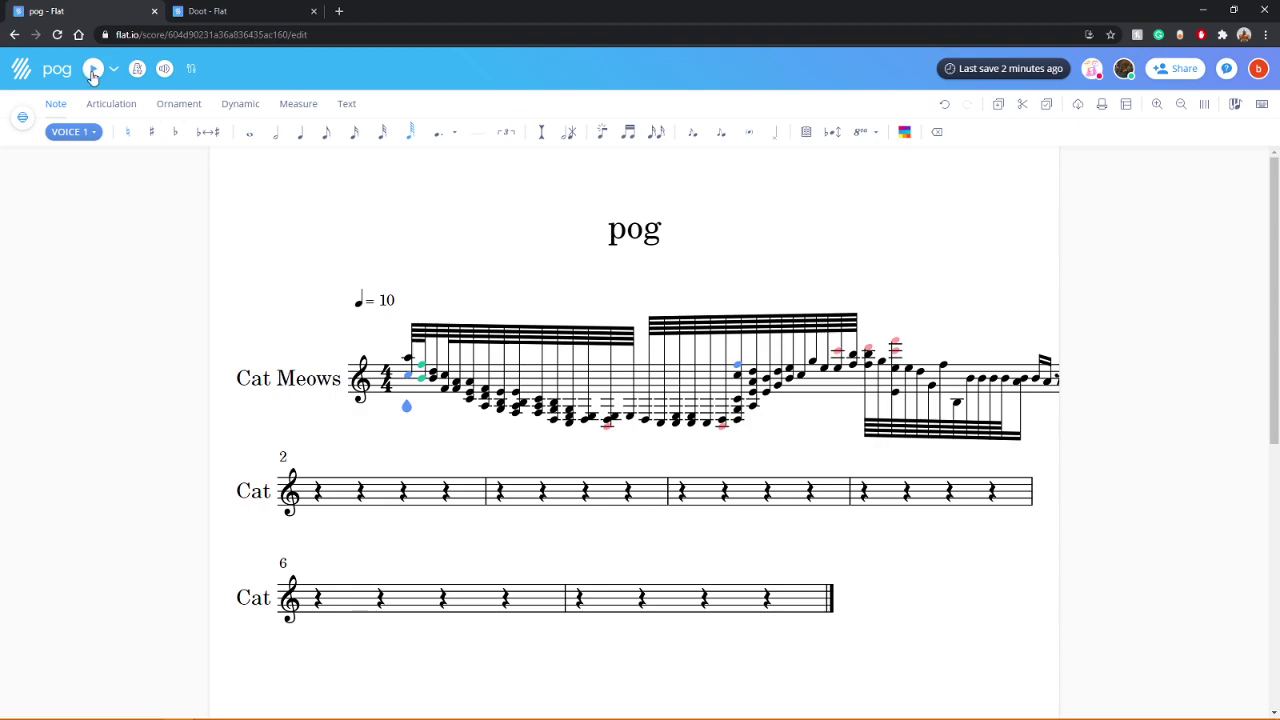
pyautogui.click(22, 119)
pyautogui.click(28, 241)
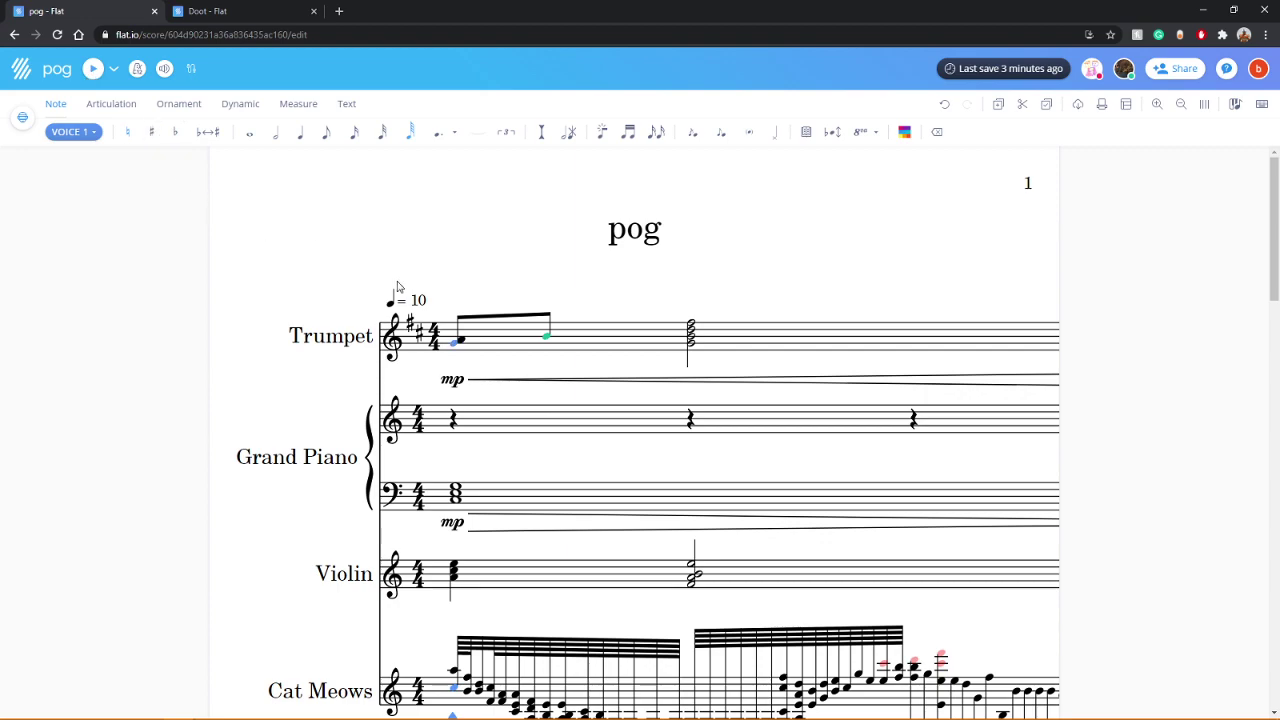
# Step: Edit the tempo marking from ♩ = 10 to ♩ = 135 and save it
pyautogui.click(423, 306)
pyautogui.doubleClick(423, 306)
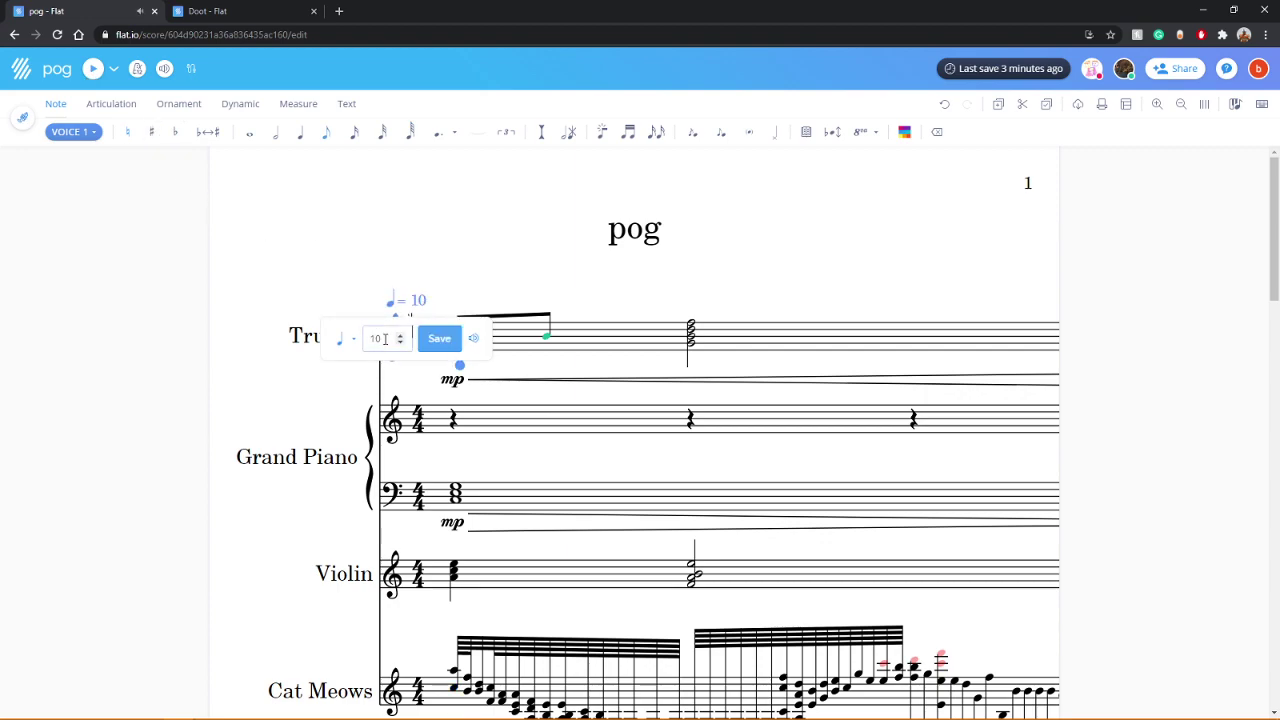
pyautogui.press('BackSpace')
pyautogui.write('35')
pyautogui.click(440, 340)
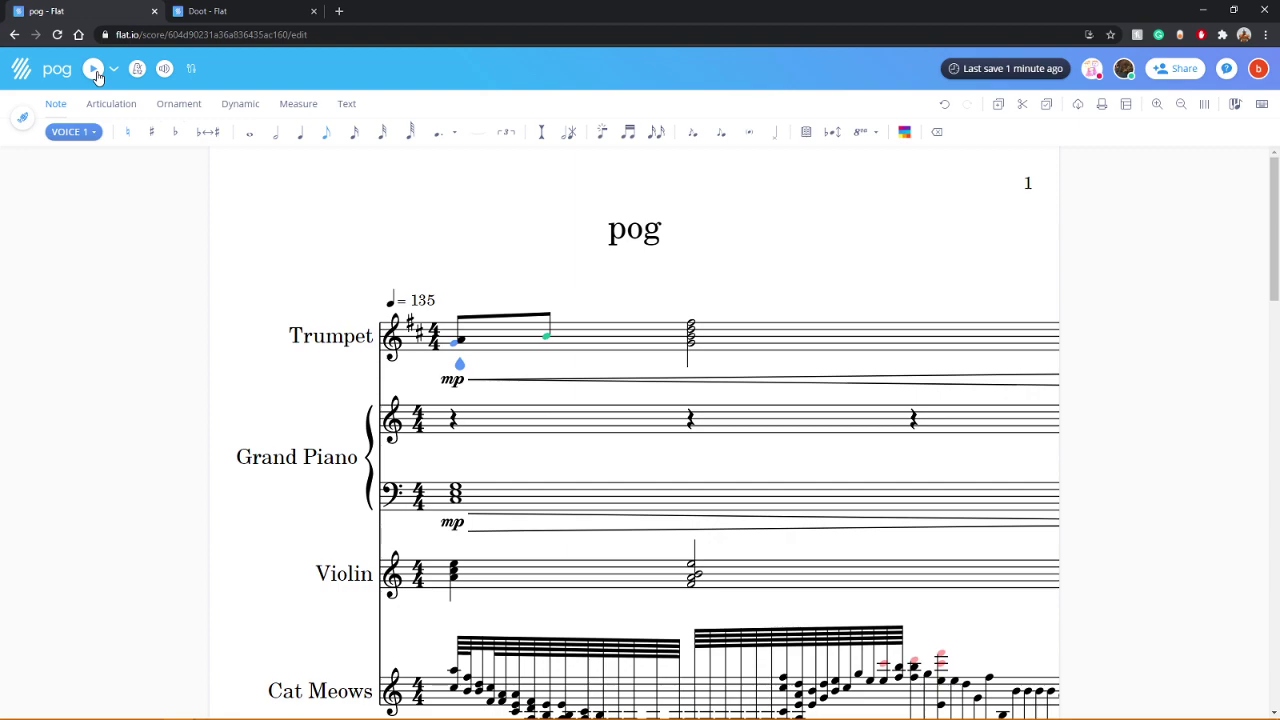
pyautogui.click(94, 70)
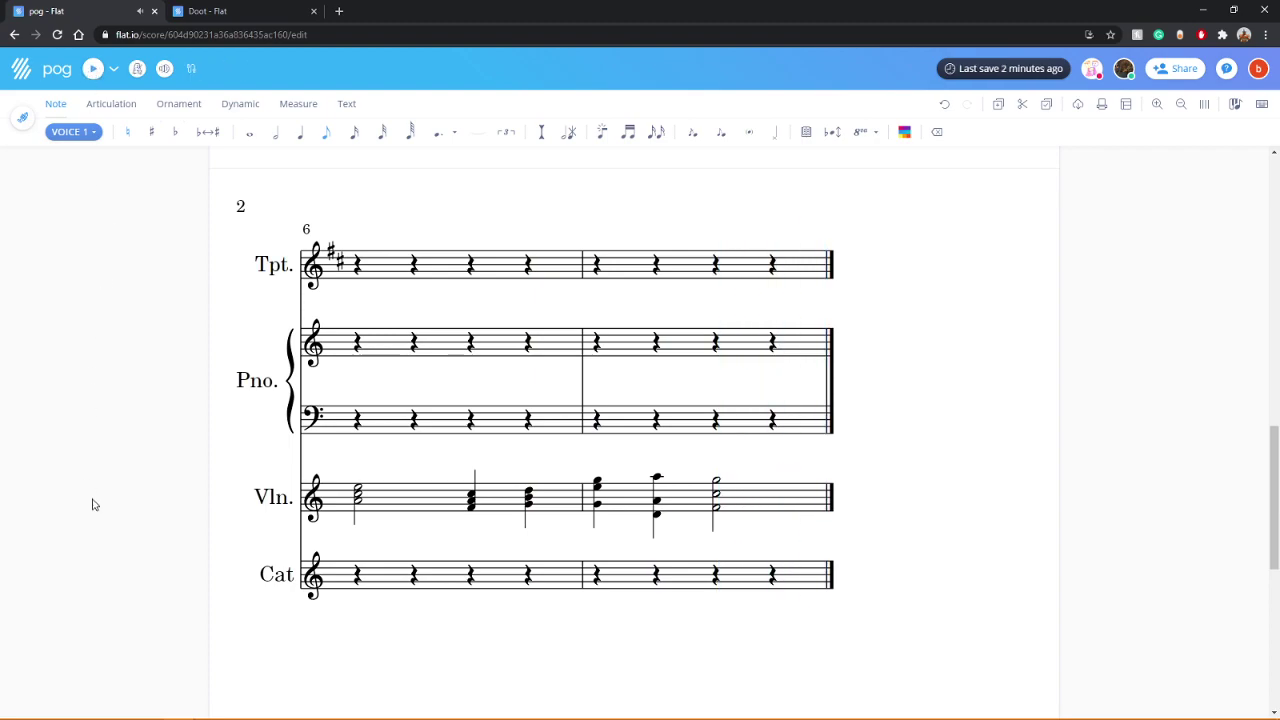
pyautogui.scroll(3, 91, 494)
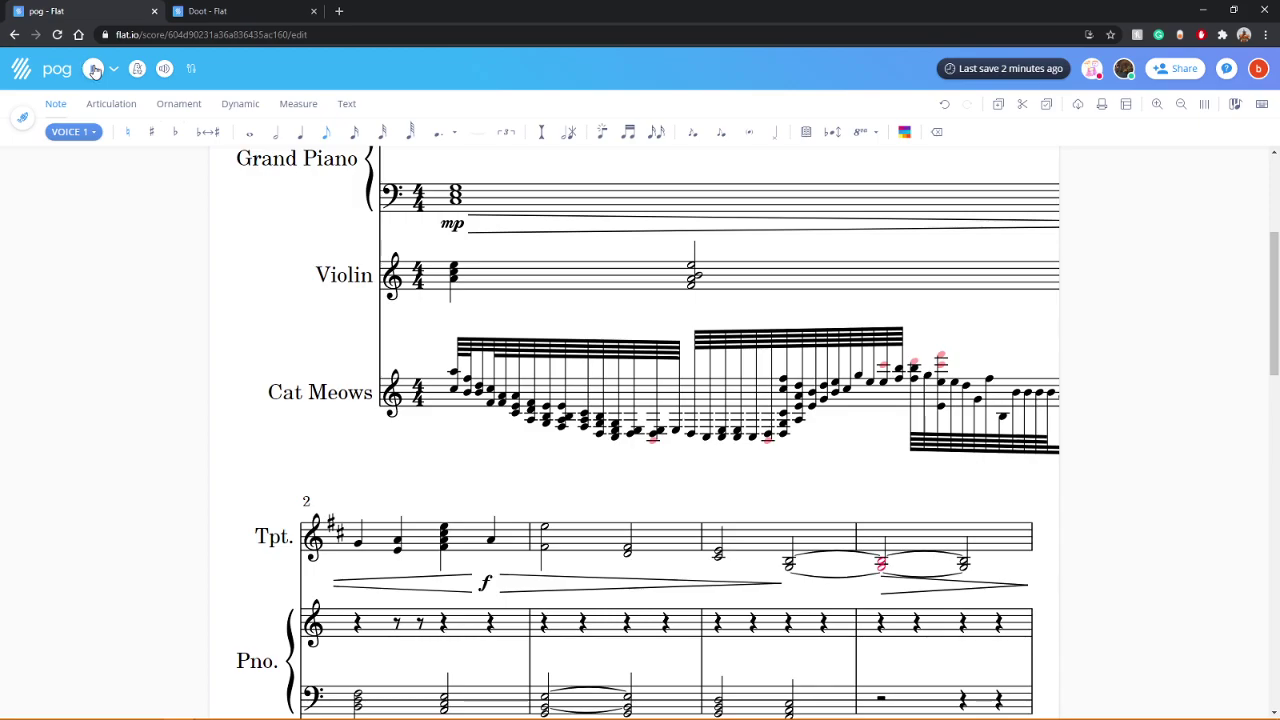
pyautogui.click(94, 68)
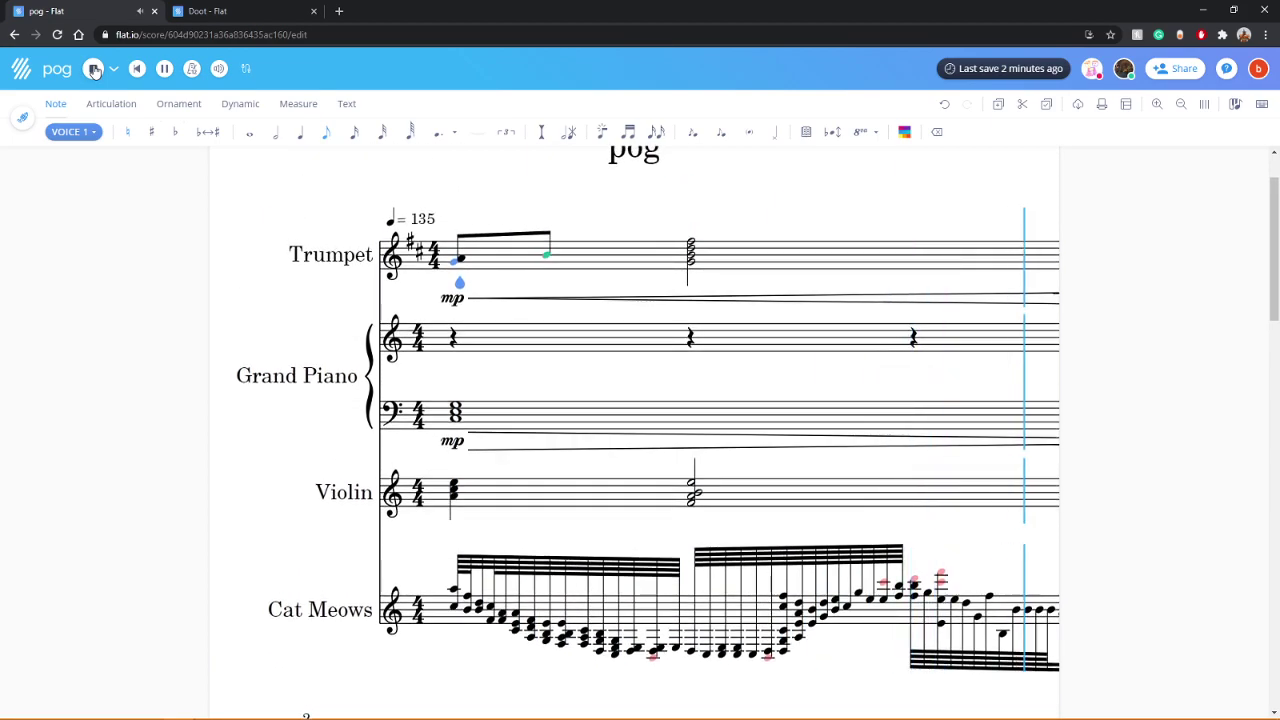
pyautogui.click(94, 68)
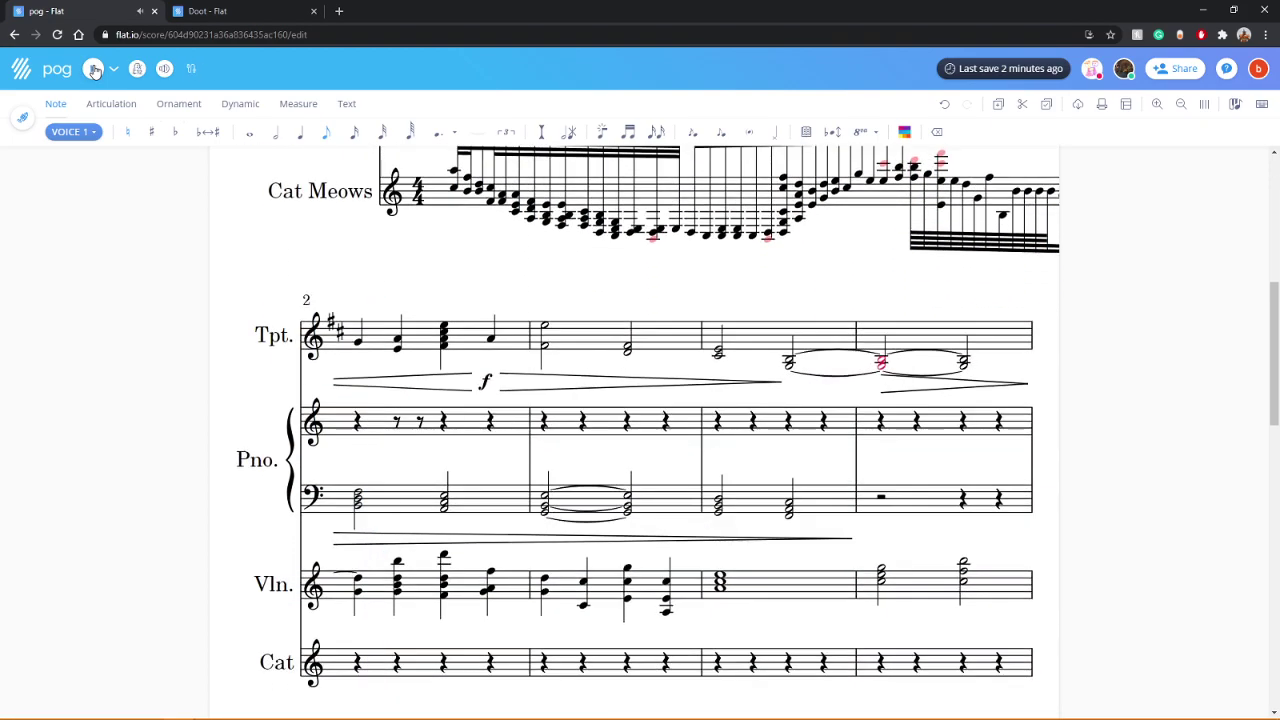
pyautogui.scroll(5, 192, 558)
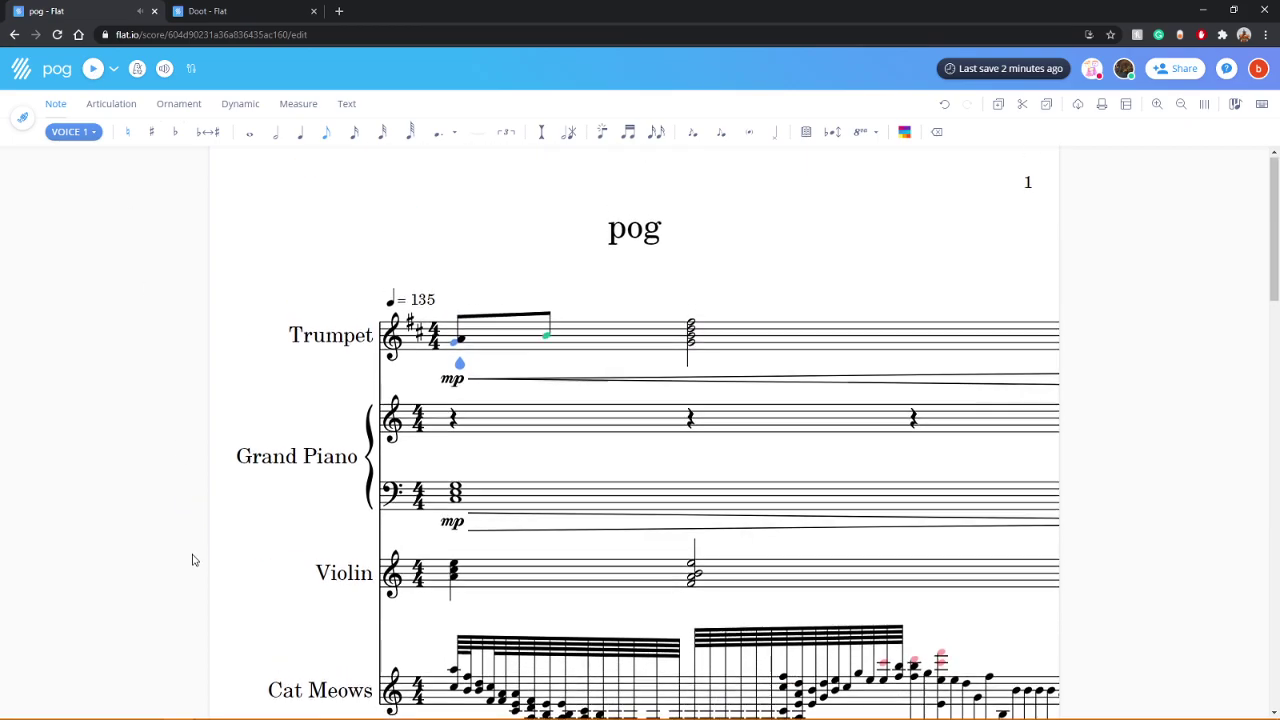
pyautogui.scroll(-2, 194, 560)
pyautogui.scroll(2, 194, 557)
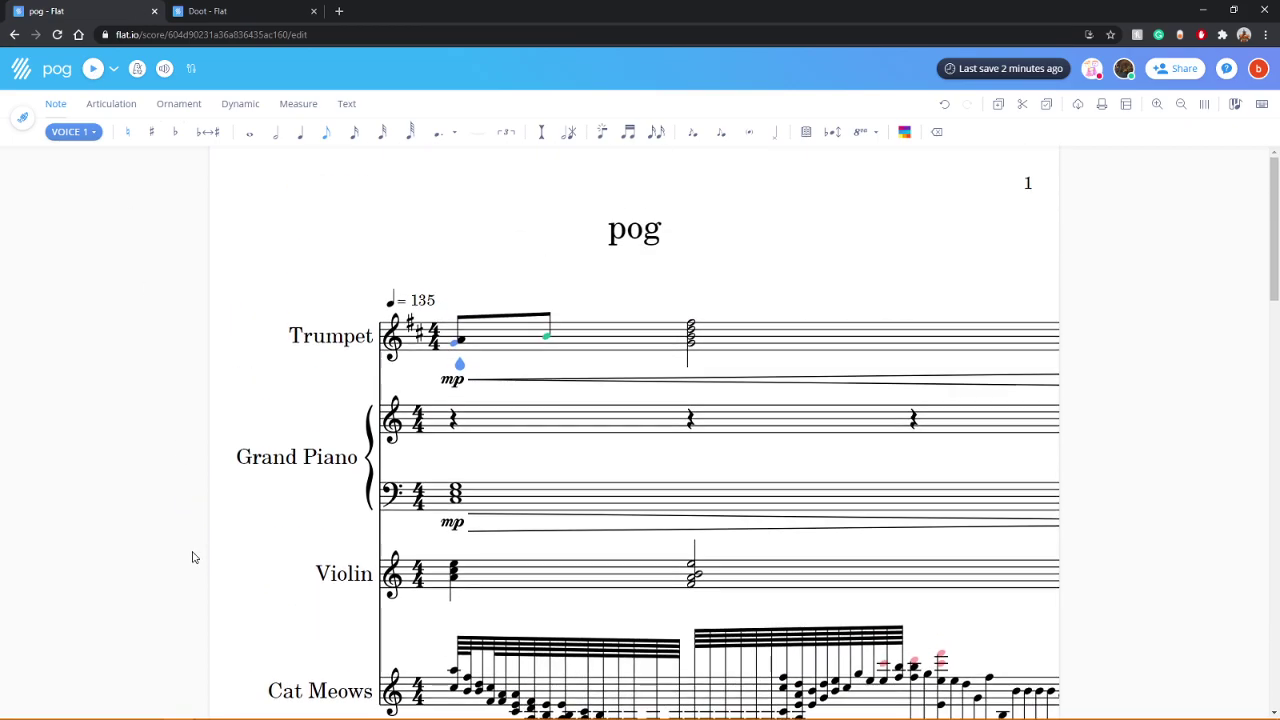
pyautogui.scroll(-15, 194, 557)
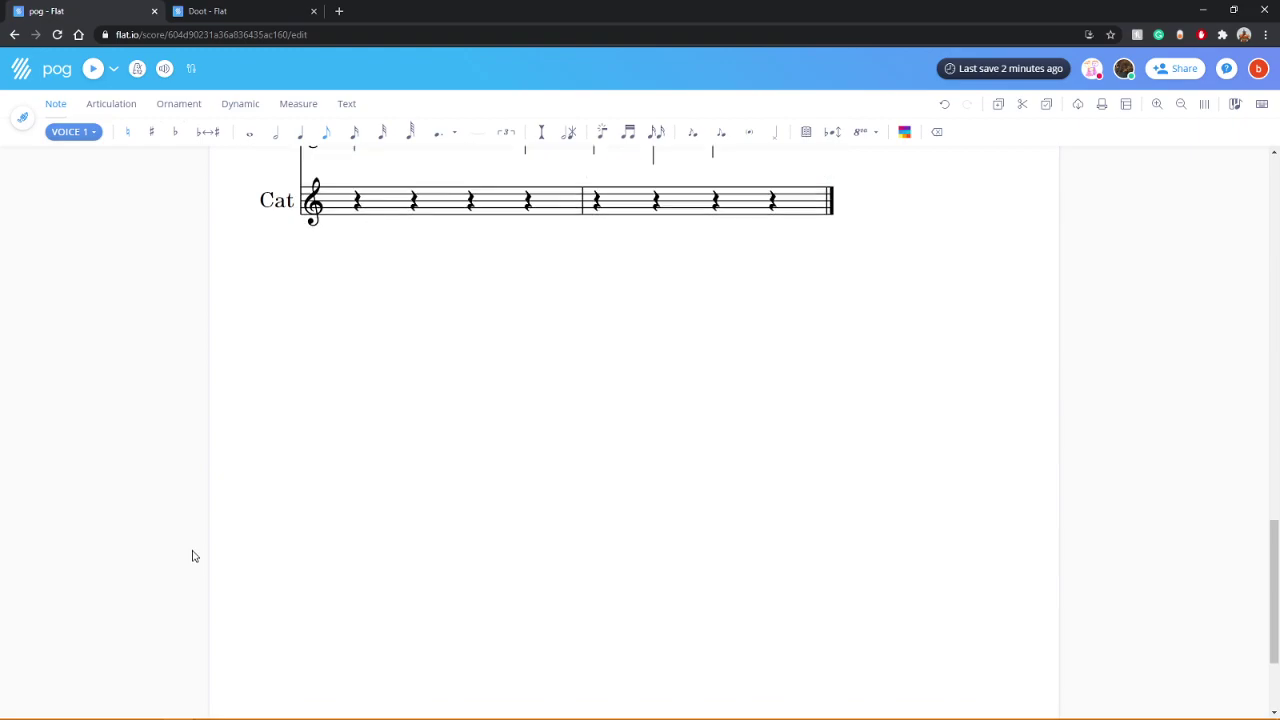
pyautogui.scroll(17, 194, 551)
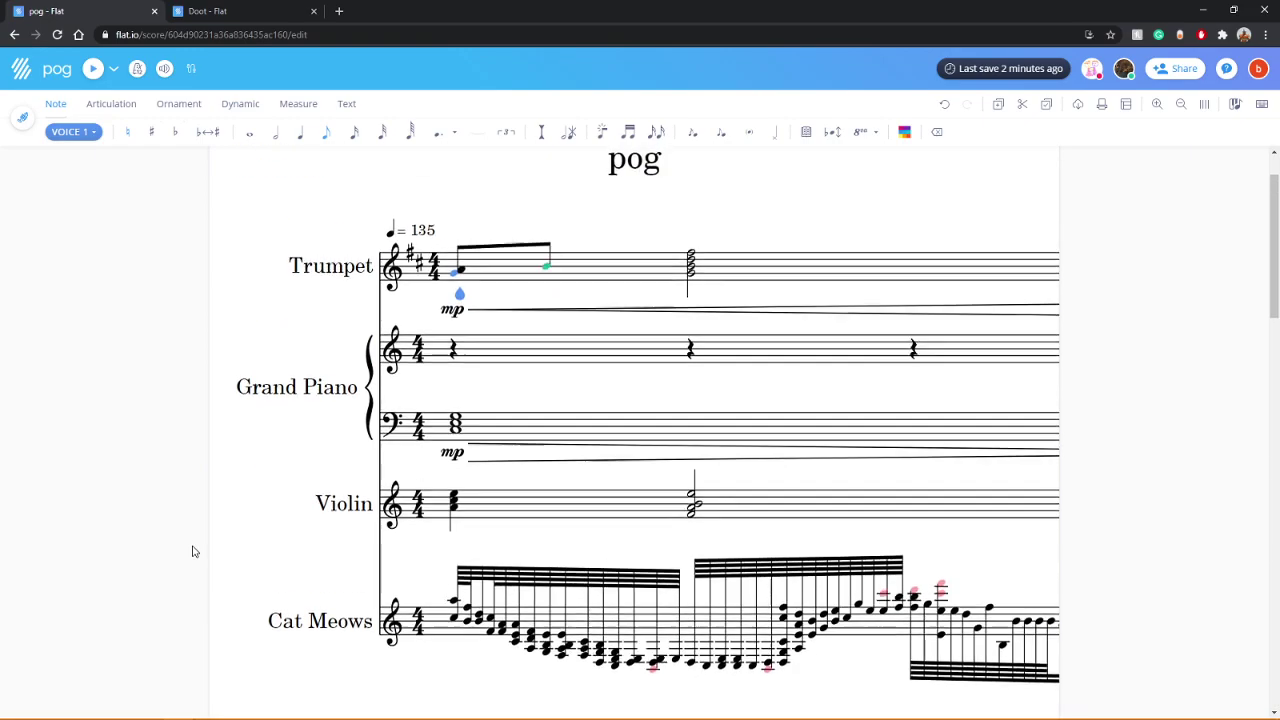
pyautogui.click(114, 68)
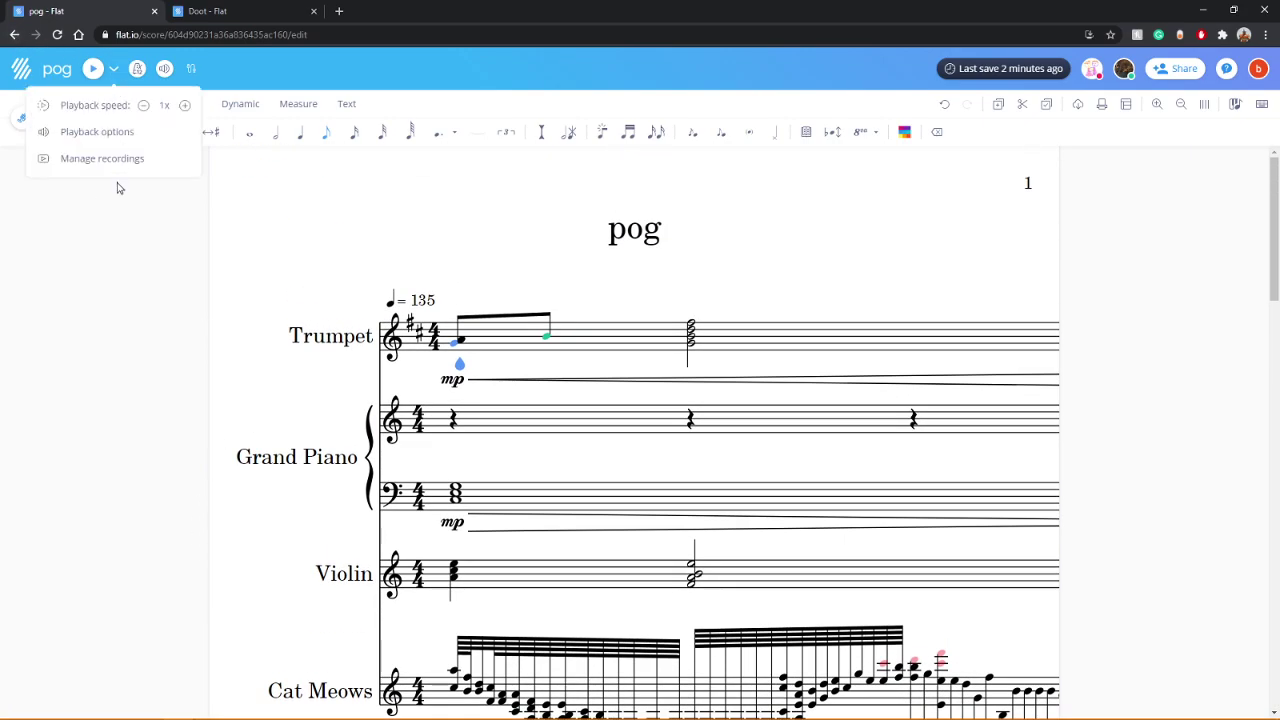
pyautogui.click(157, 230)
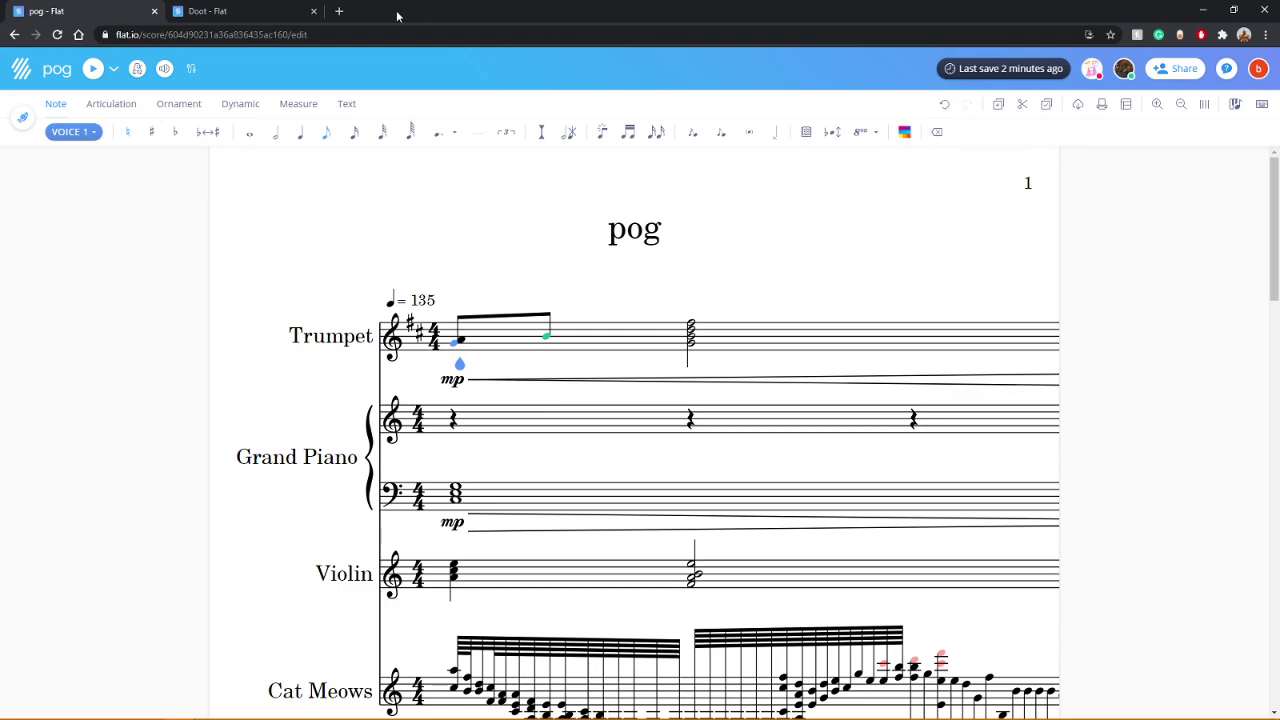
pyautogui.click(338, 12)
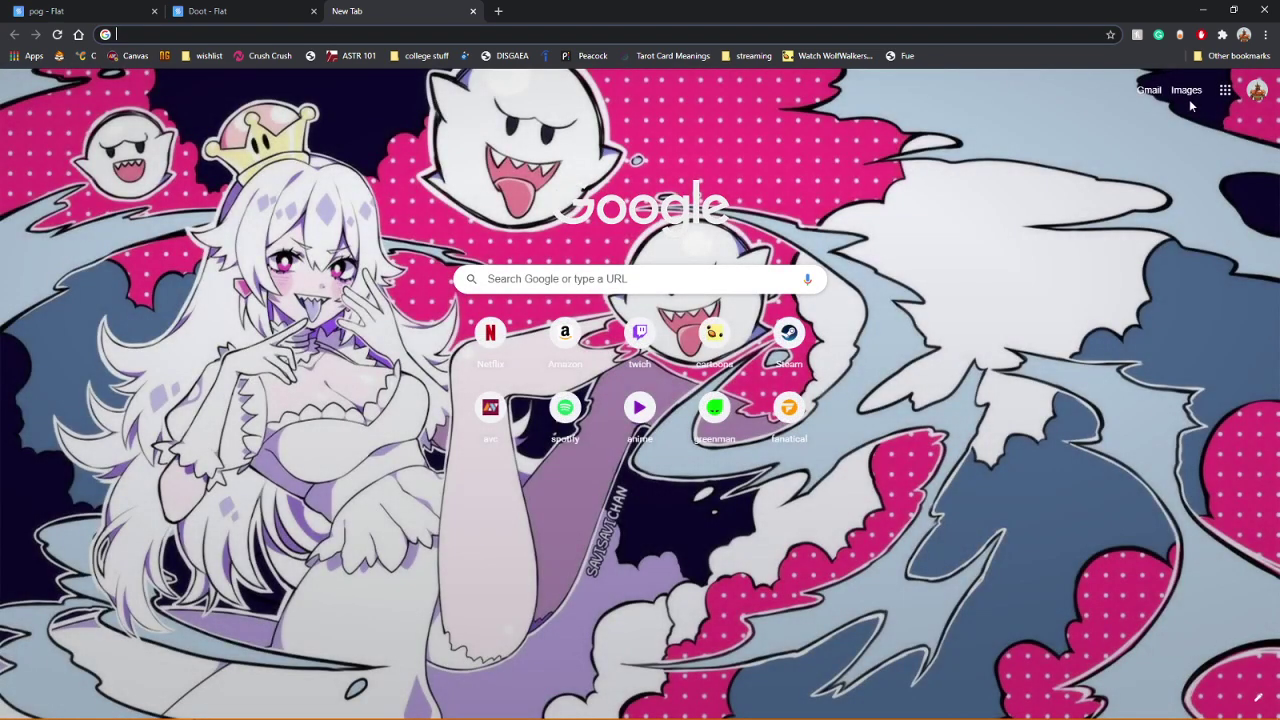
# Step: Leave the new-tab page and go back to the pog - Flat tab
pyautogui.click(1223, 92)
pyautogui.hotkey('ctrl', 'Tab')
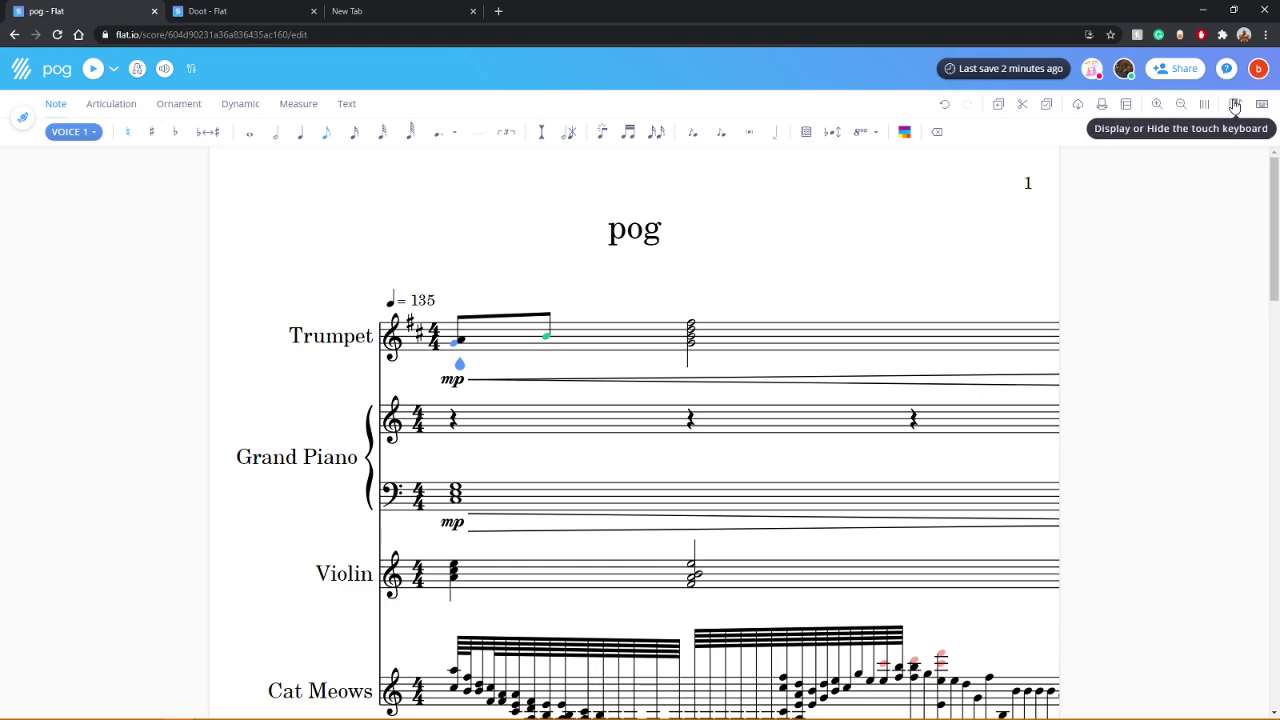
# Step: Go to My Library from the avatar menu, select pog, and open it in a new editor tab
pyautogui.moveTo(1254, 66)
pyautogui.click(1212, 105)
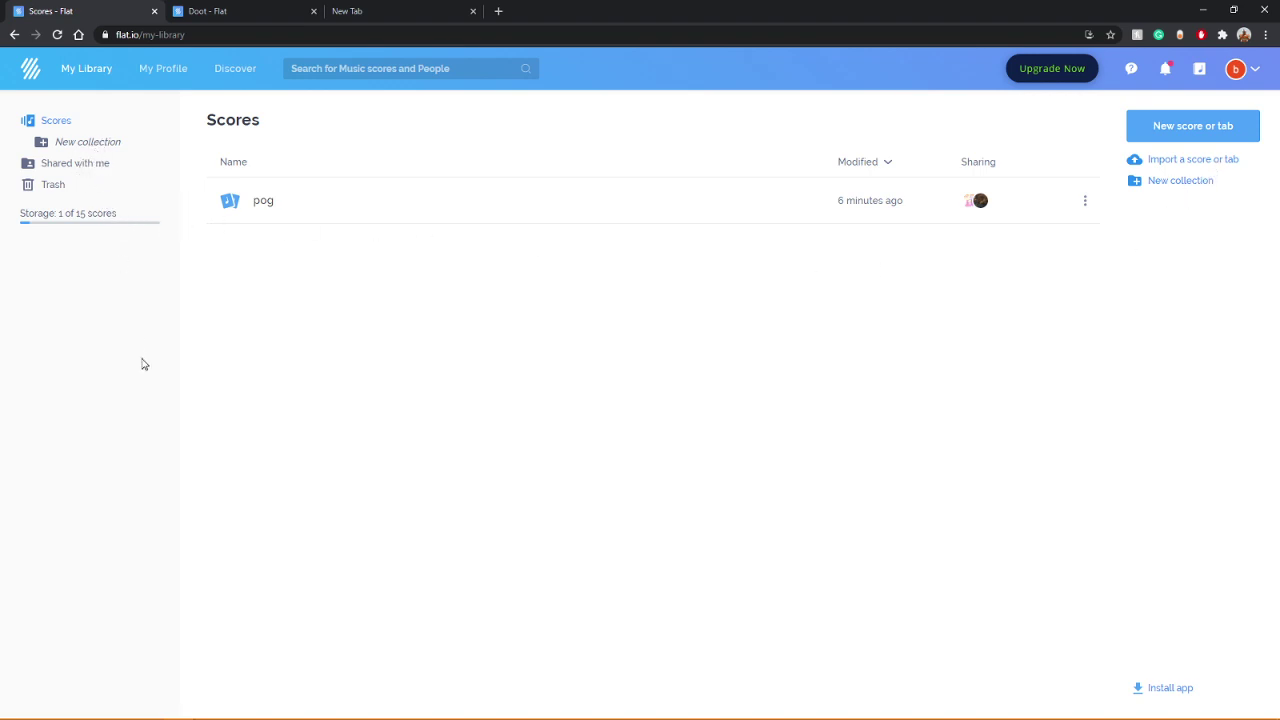
pyautogui.click(192, 202)
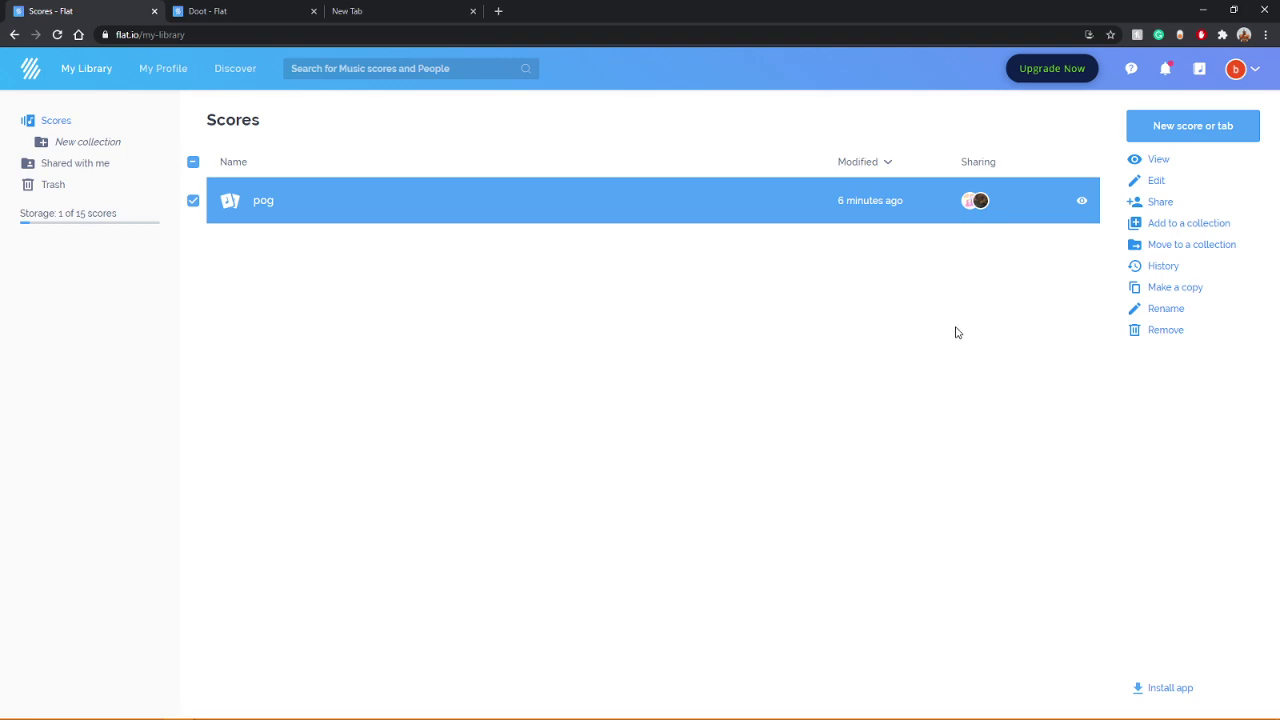
pyautogui.doubleClick(337, 204)
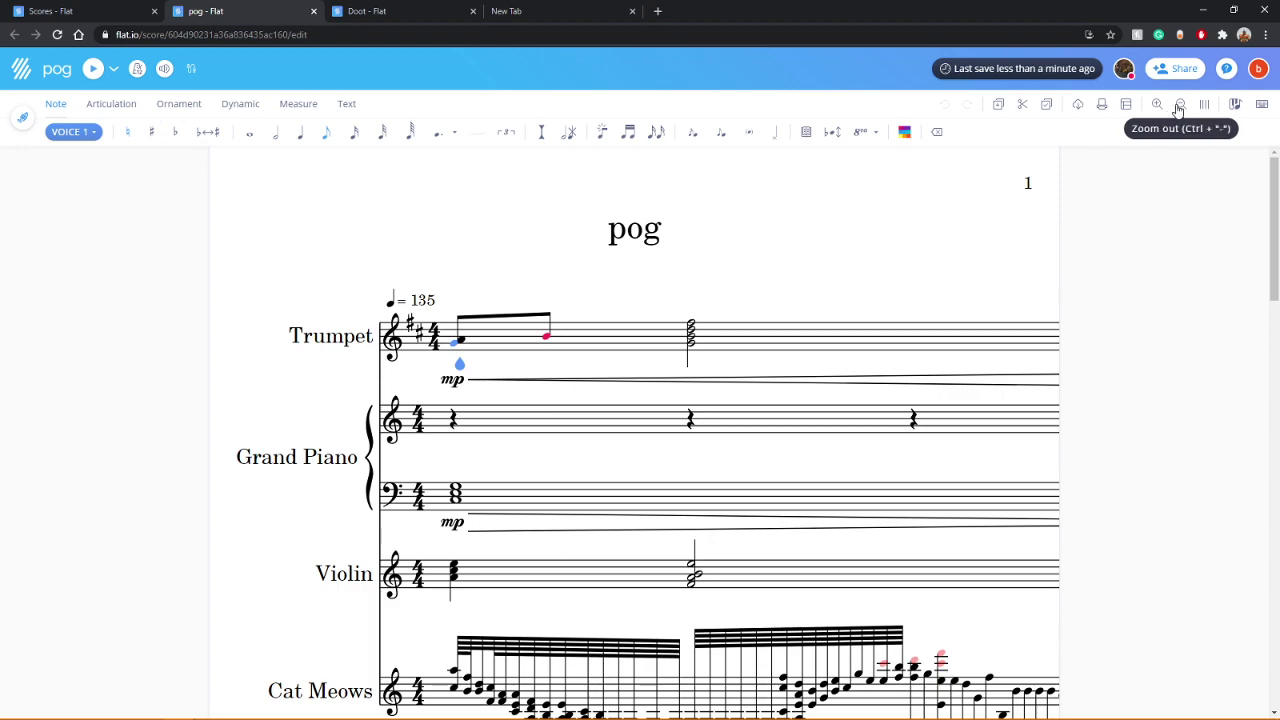
pyautogui.click(1208, 108)
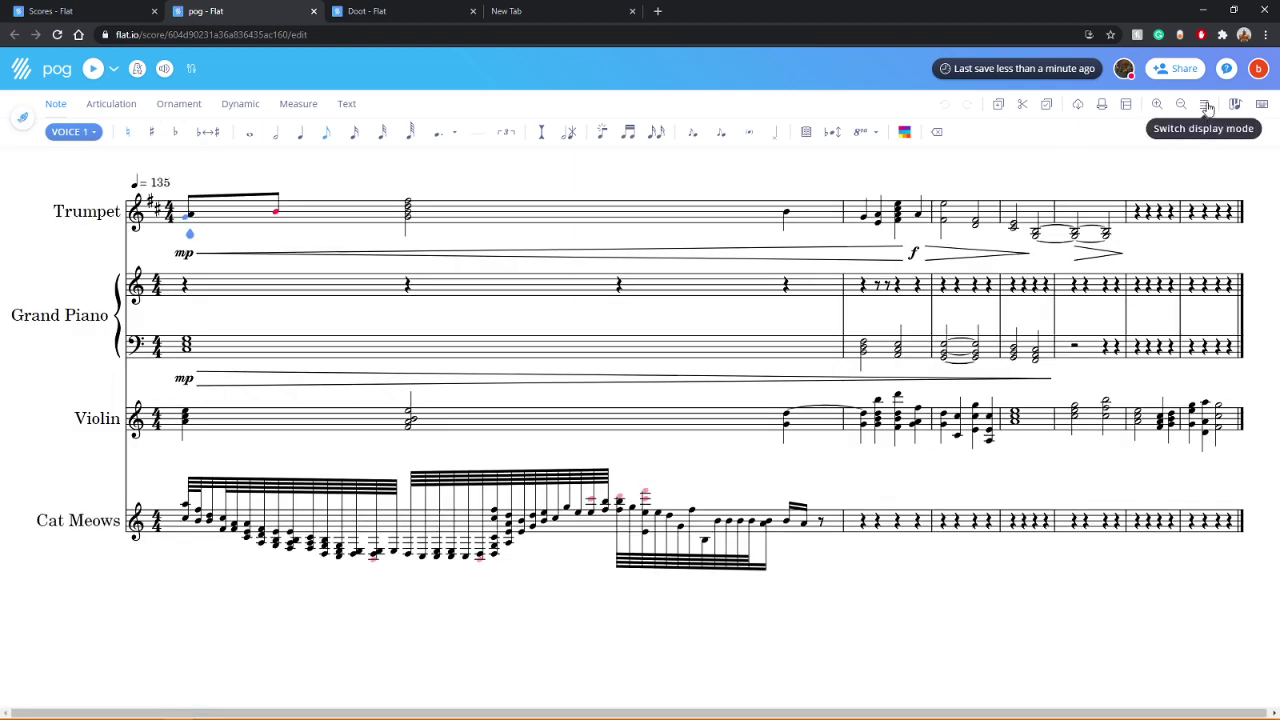
pyautogui.click(1208, 108)
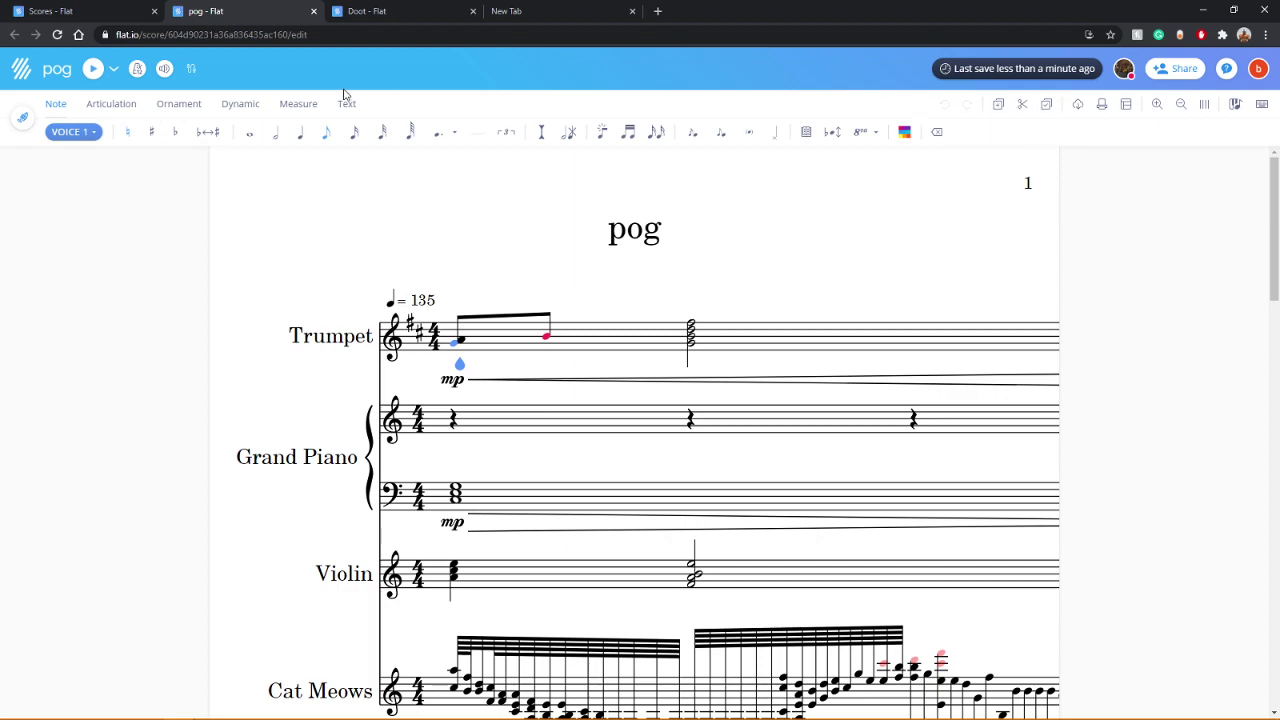
pyautogui.click(292, 104)
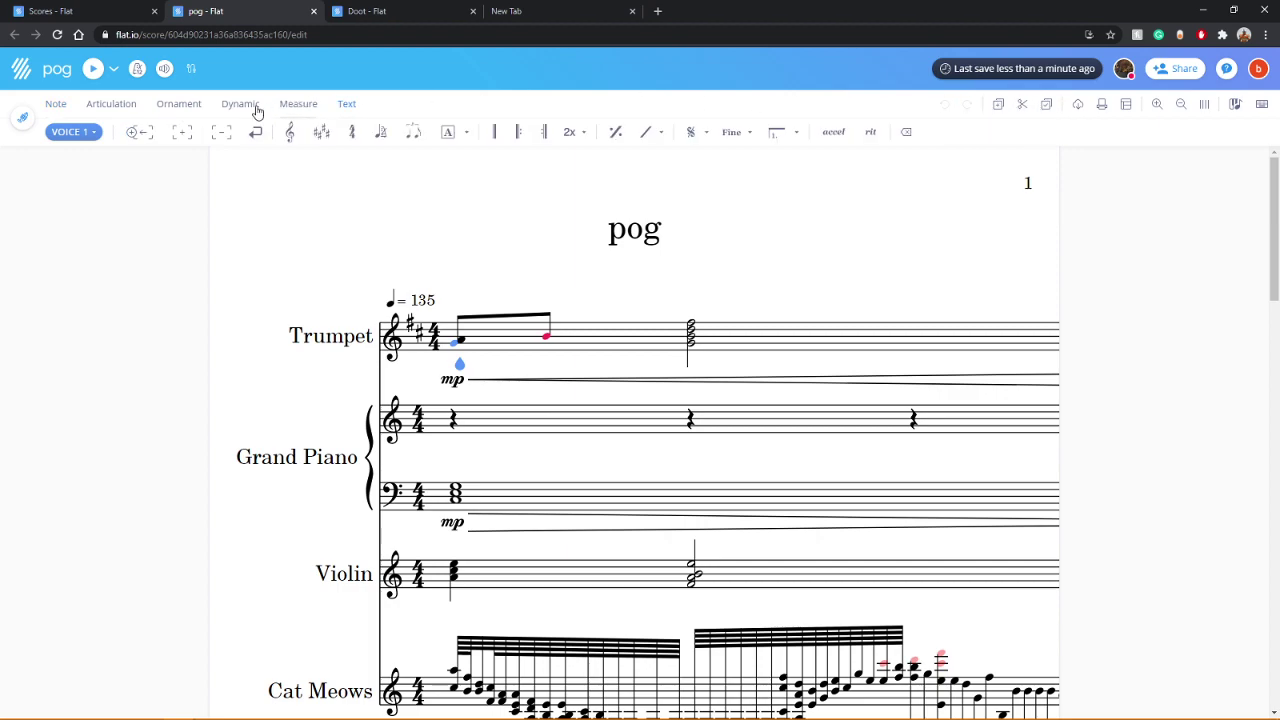
pyautogui.click(60, 104)
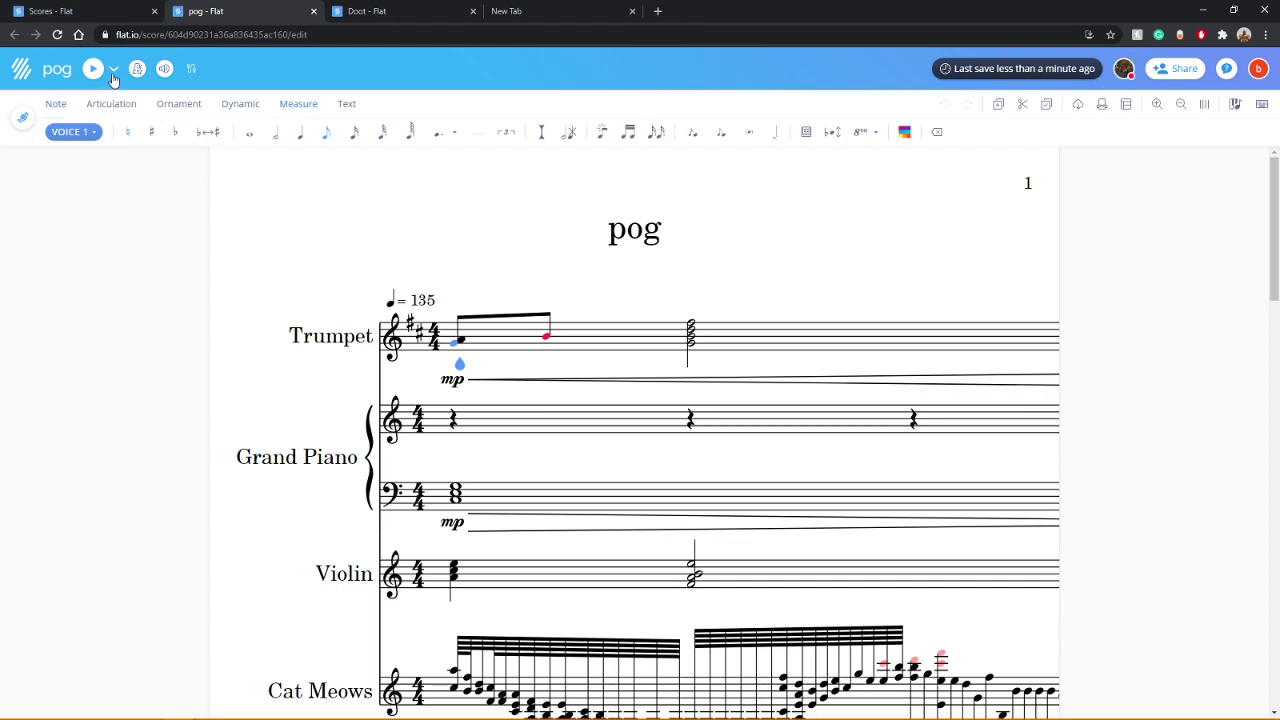
pyautogui.middleClick(22, 72)
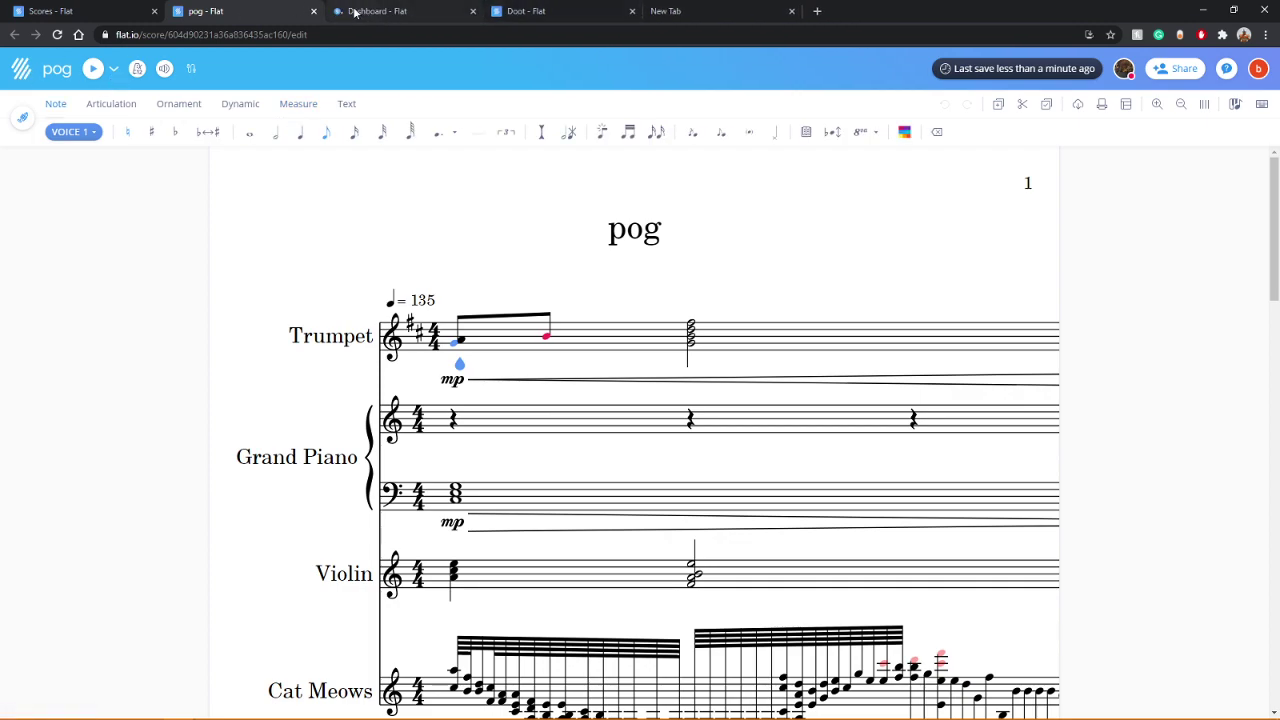
pyautogui.click(354, 12)
pyautogui.middleClick(354, 12)
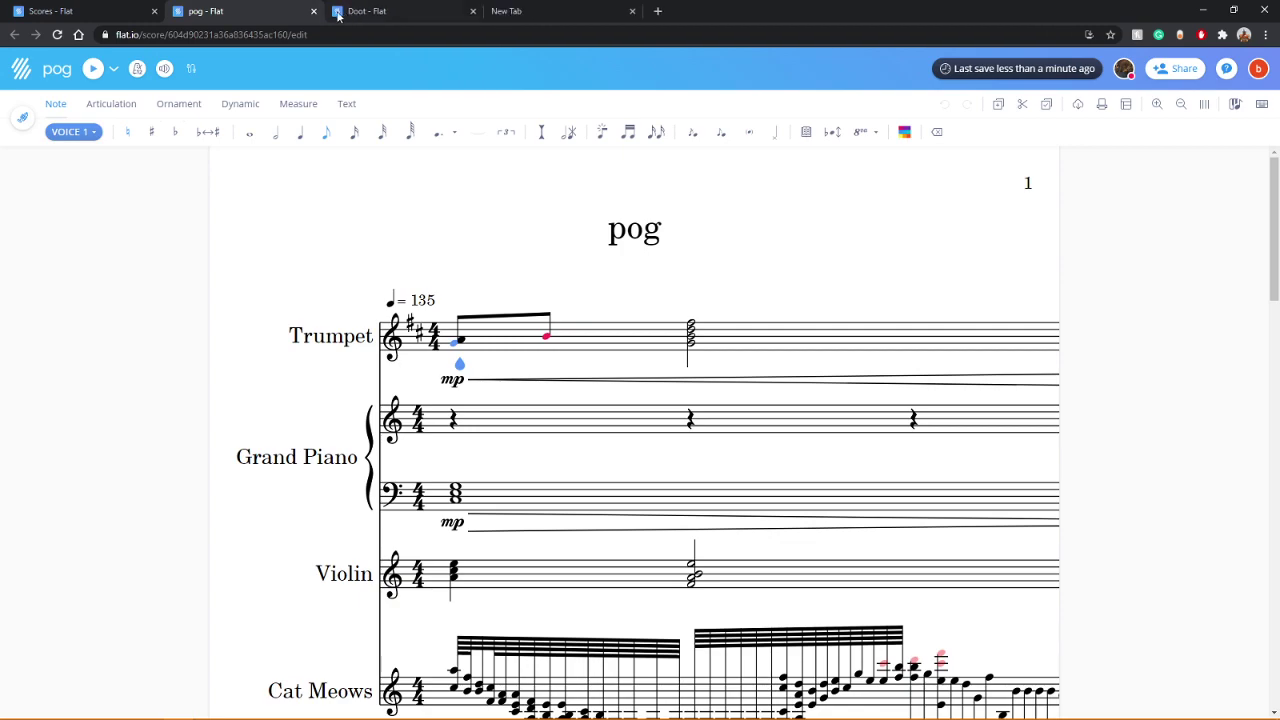
pyautogui.middleClick(22, 72)
pyautogui.click(366, 10)
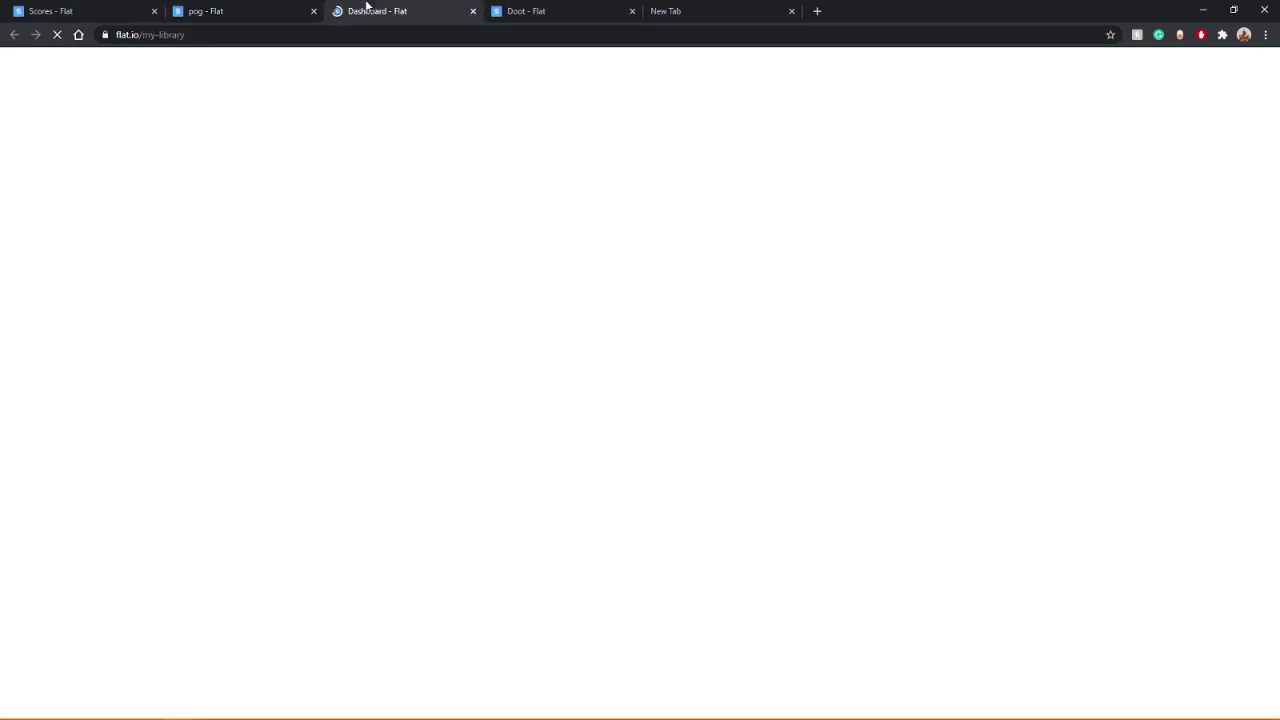
pyautogui.click(180, 70)
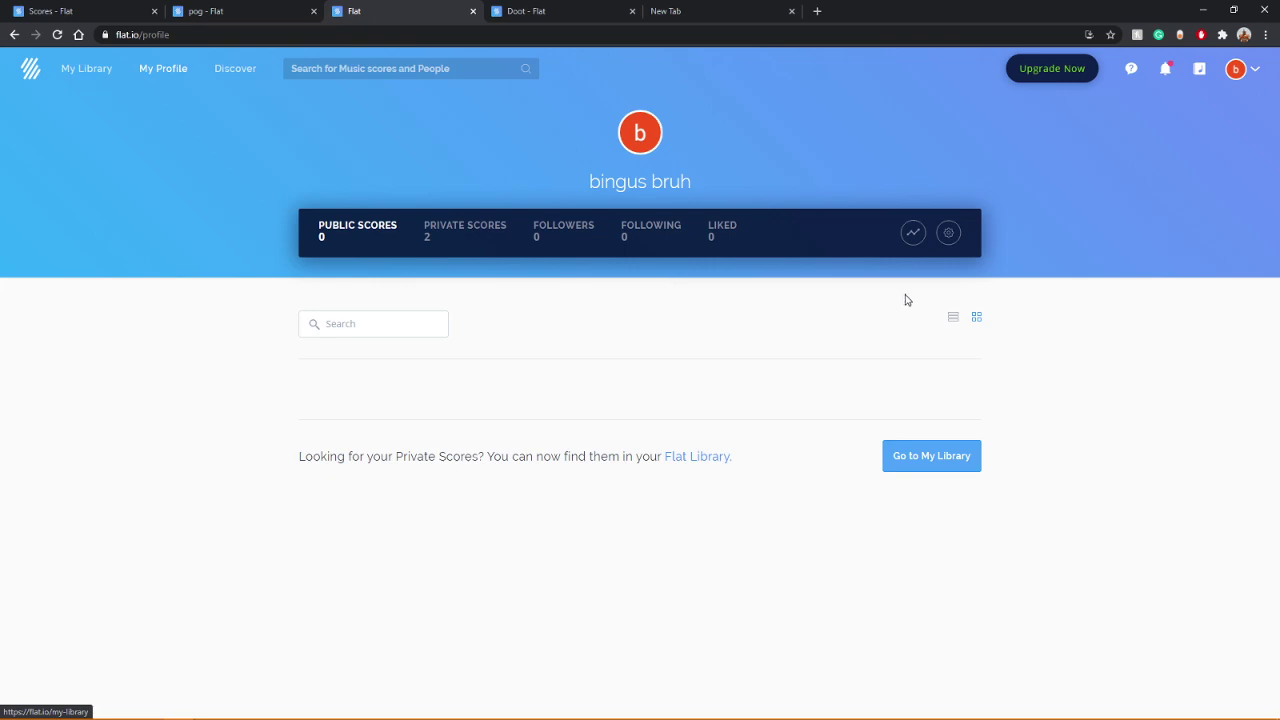
pyautogui.click(948, 233)
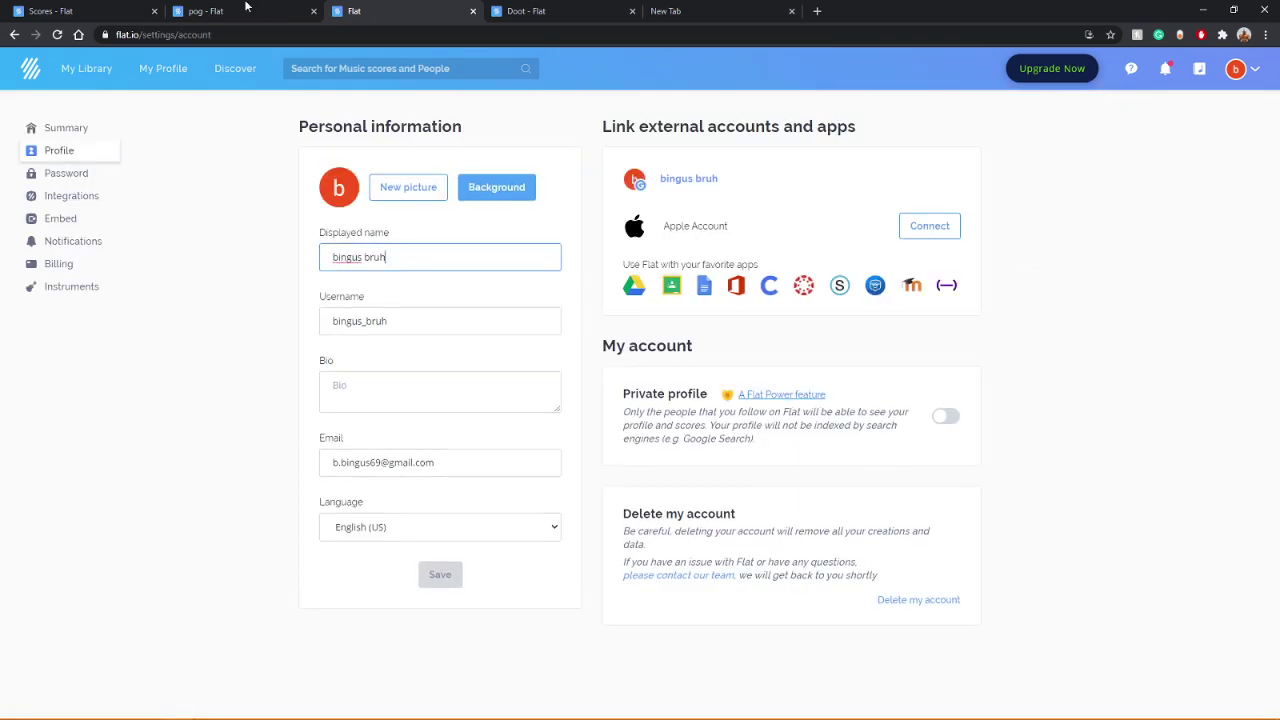
pyautogui.click(65, 8)
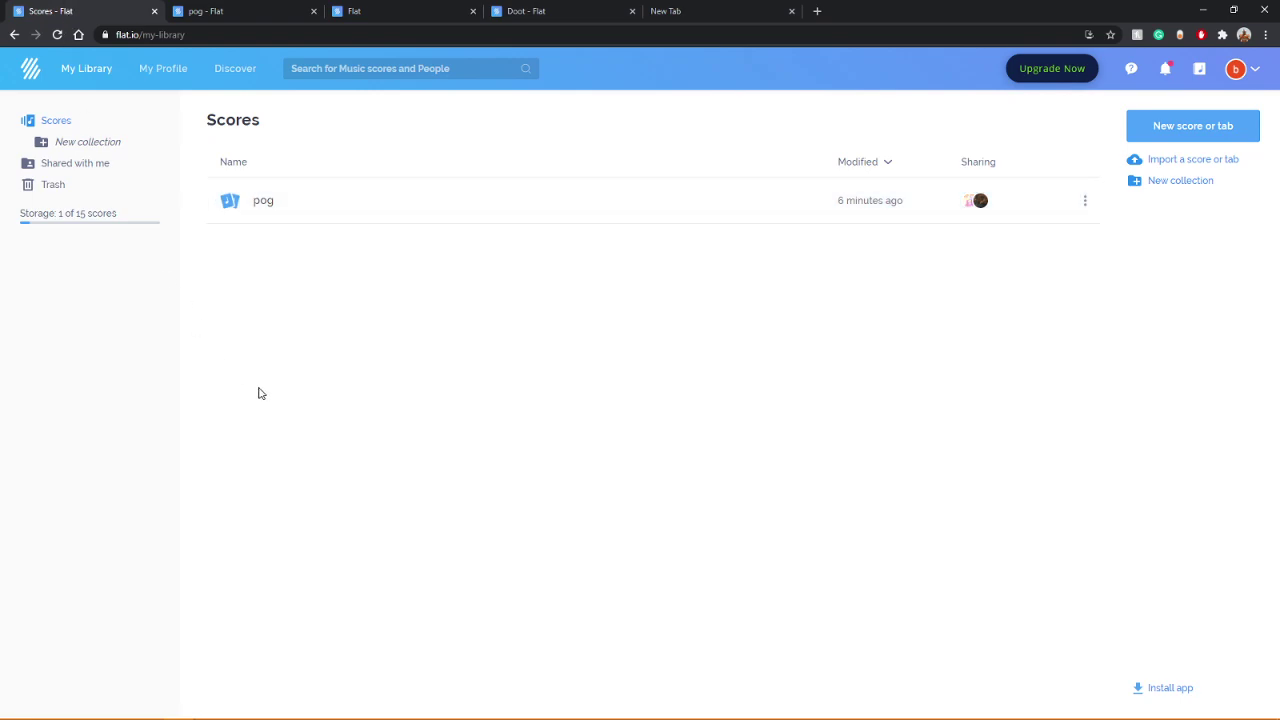
pyautogui.click(215, 10)
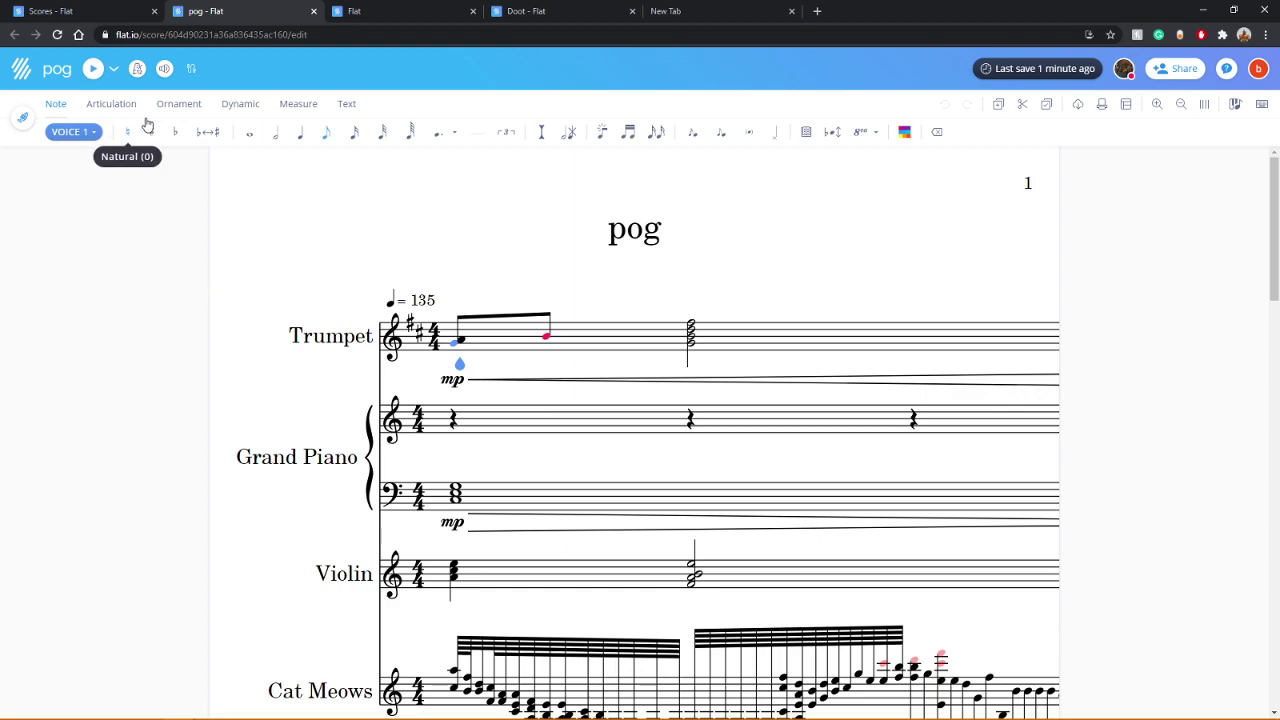
# Step: Export the full score with all parts as Audio (*.mp3), bringing up the save window for pog
pyautogui.click(1078, 106)
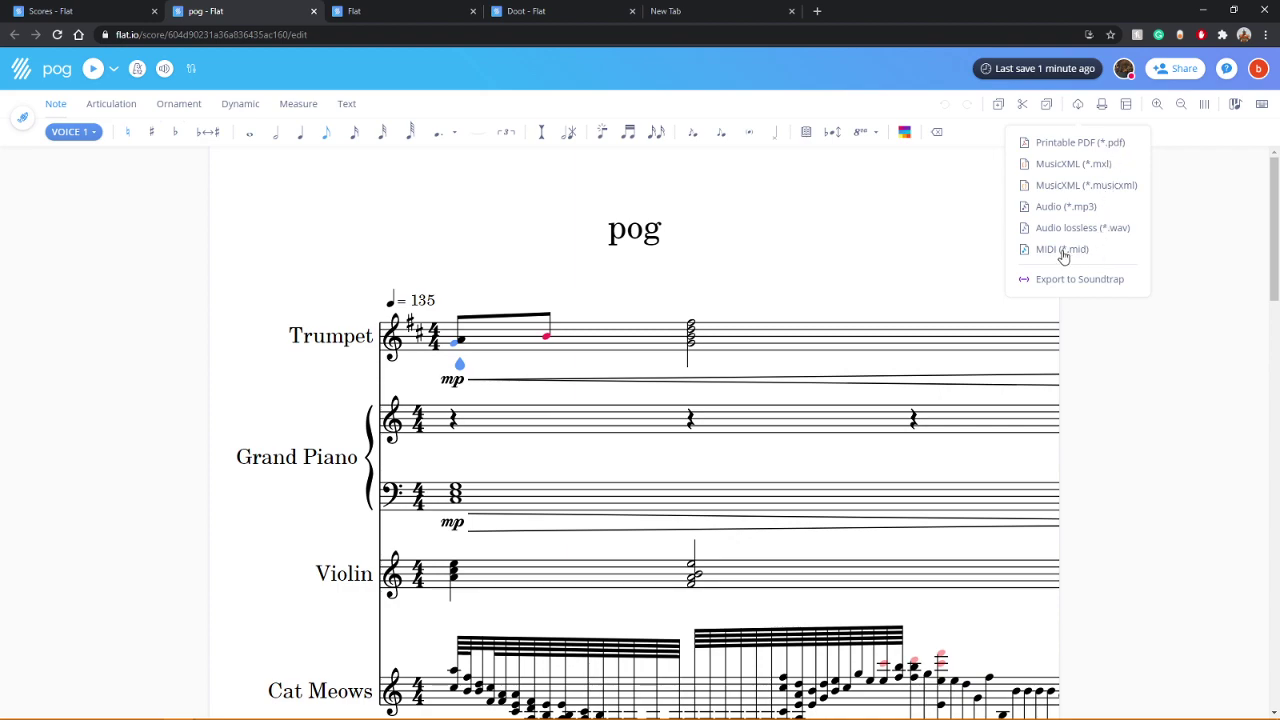
pyautogui.click(1060, 210)
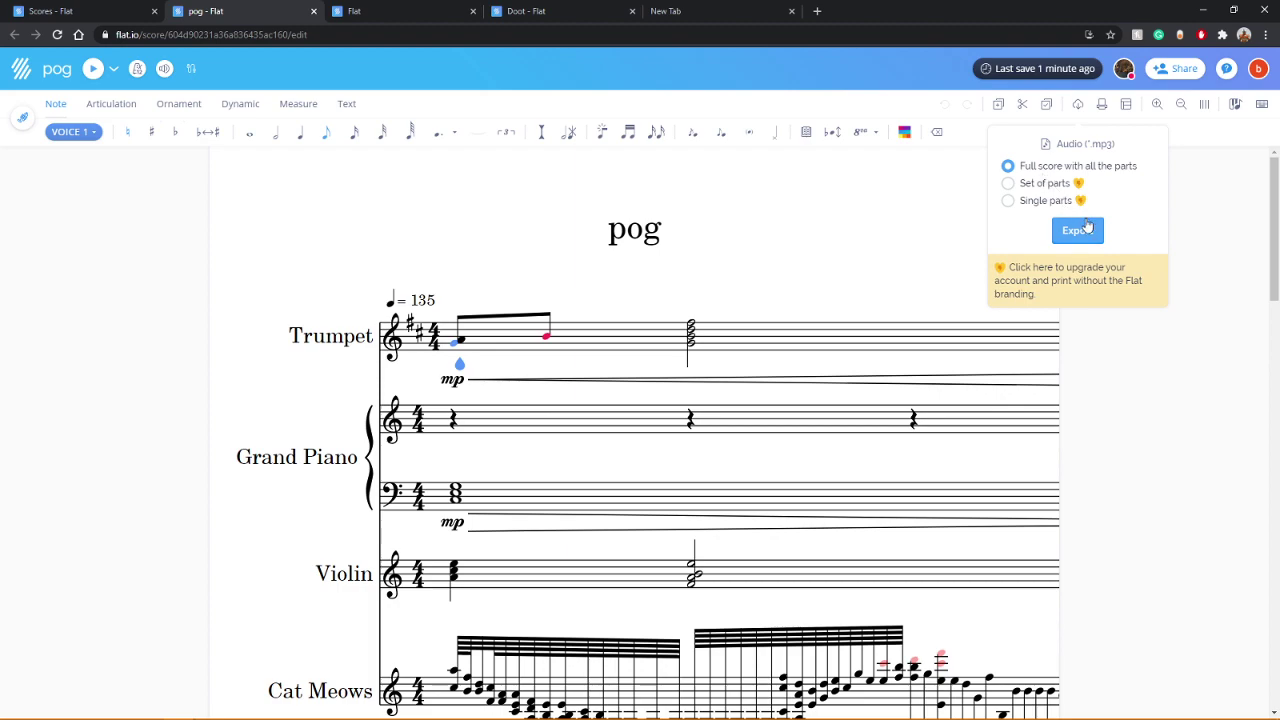
pyautogui.click(1084, 228)
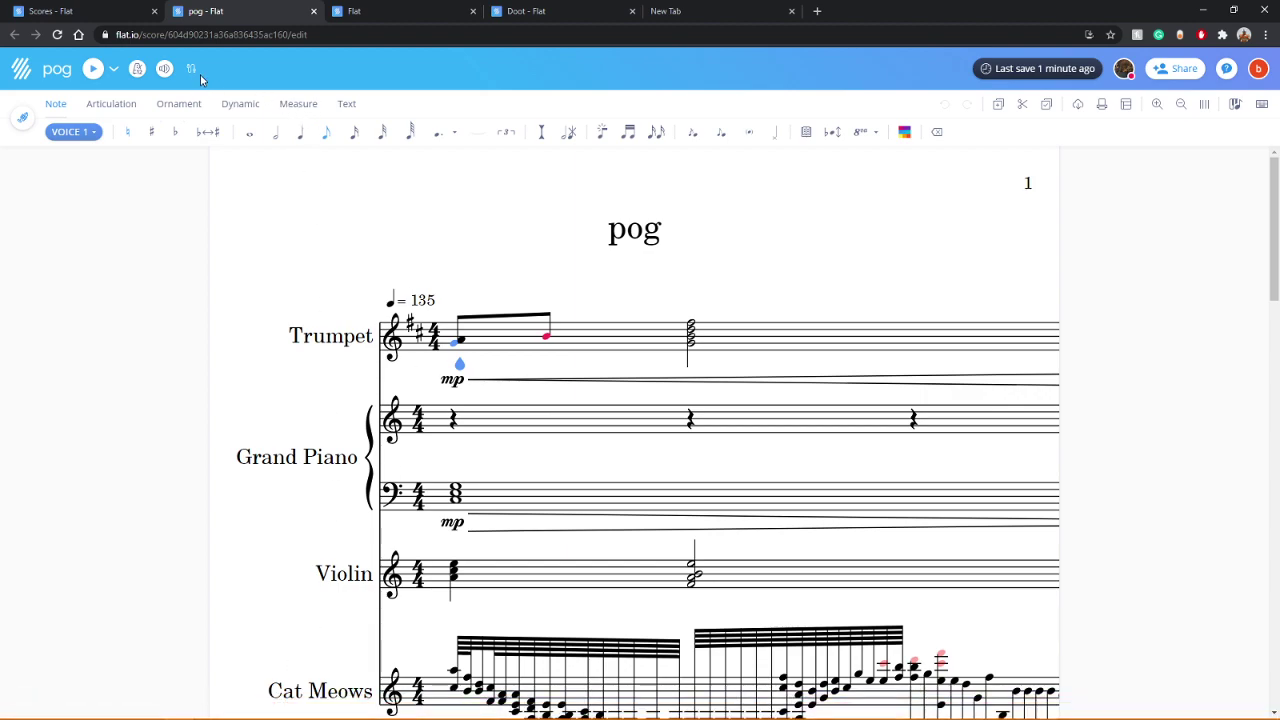
pyautogui.hotkey('ctrl', 's')
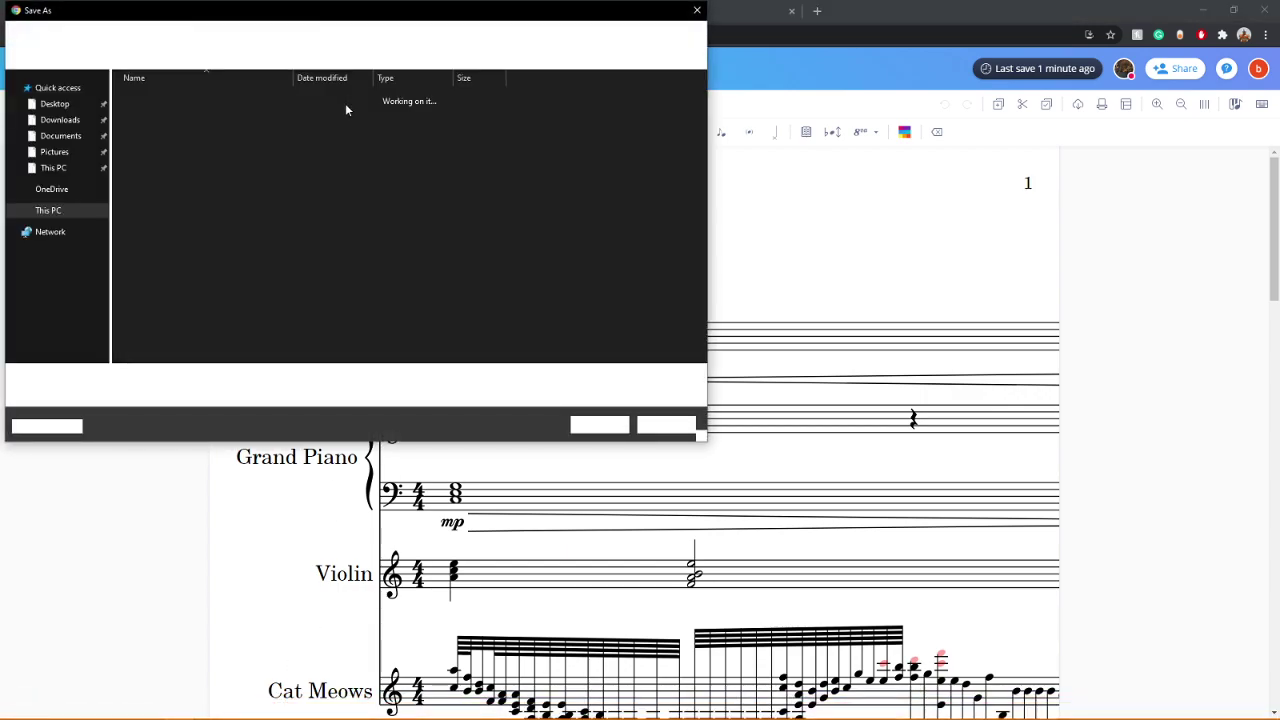
# Step: Save pog.mp3 into the Music folder via Downloads in the Save As navigation pane
pyautogui.click(60, 120)
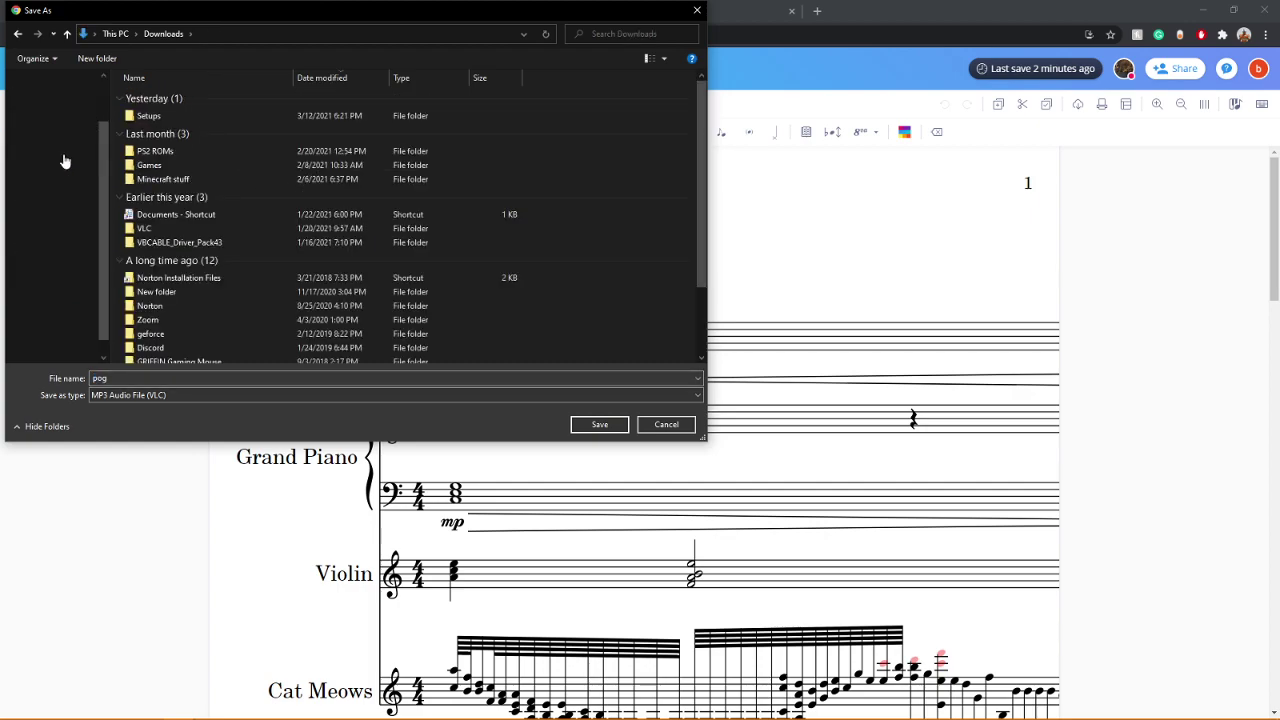
pyautogui.click(51, 280)
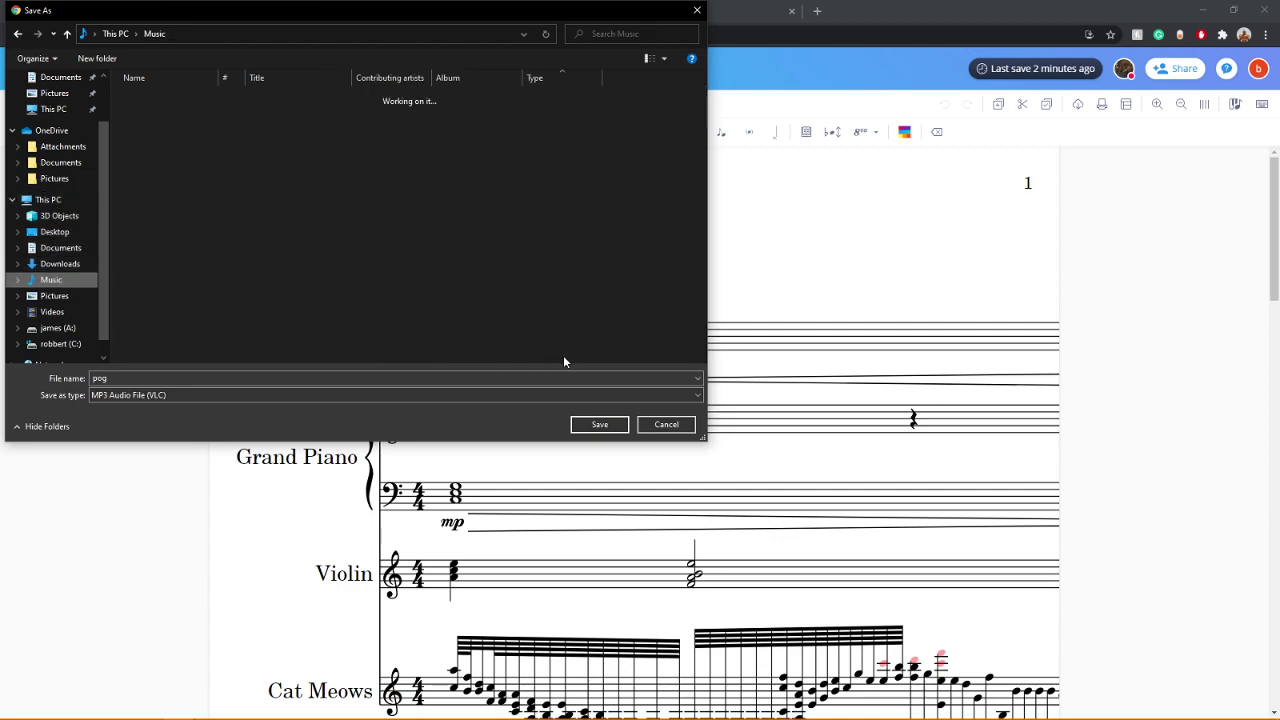
pyautogui.click(603, 426)
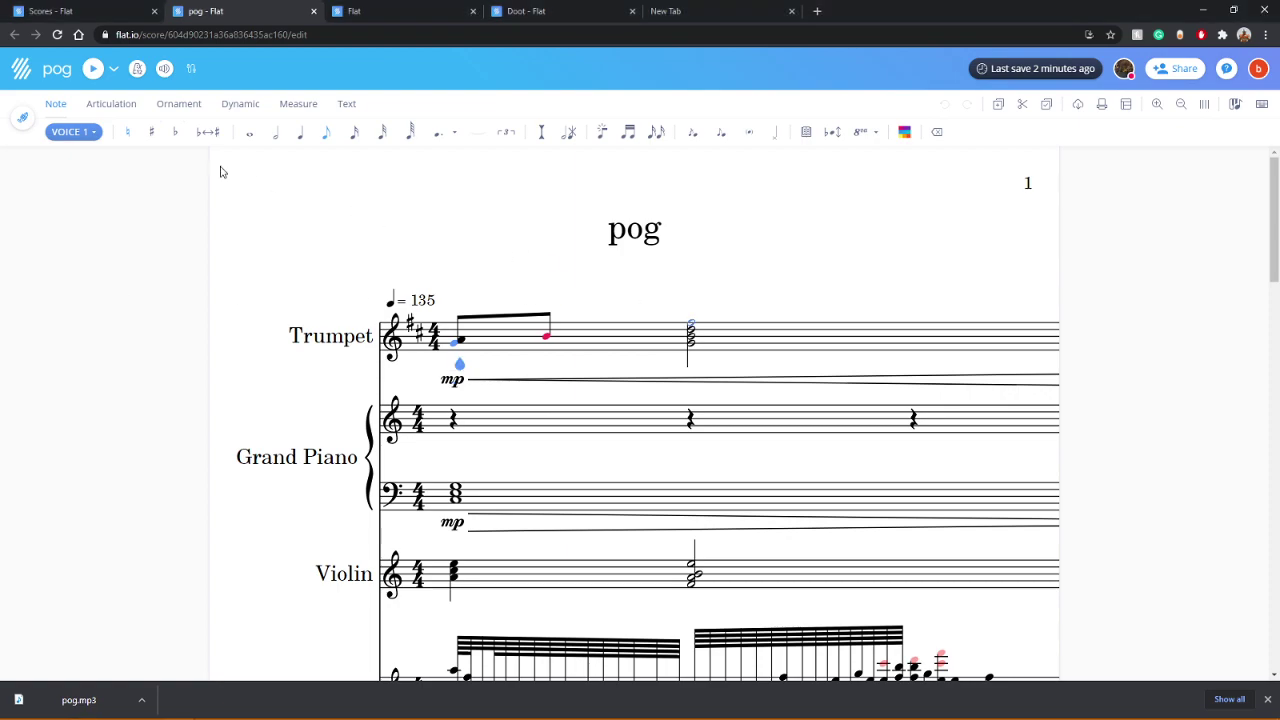
# Step: Start the Lyrics tool from the Text tools and place an entry at bar 1's beat-3 chord
pyautogui.click(344, 104)
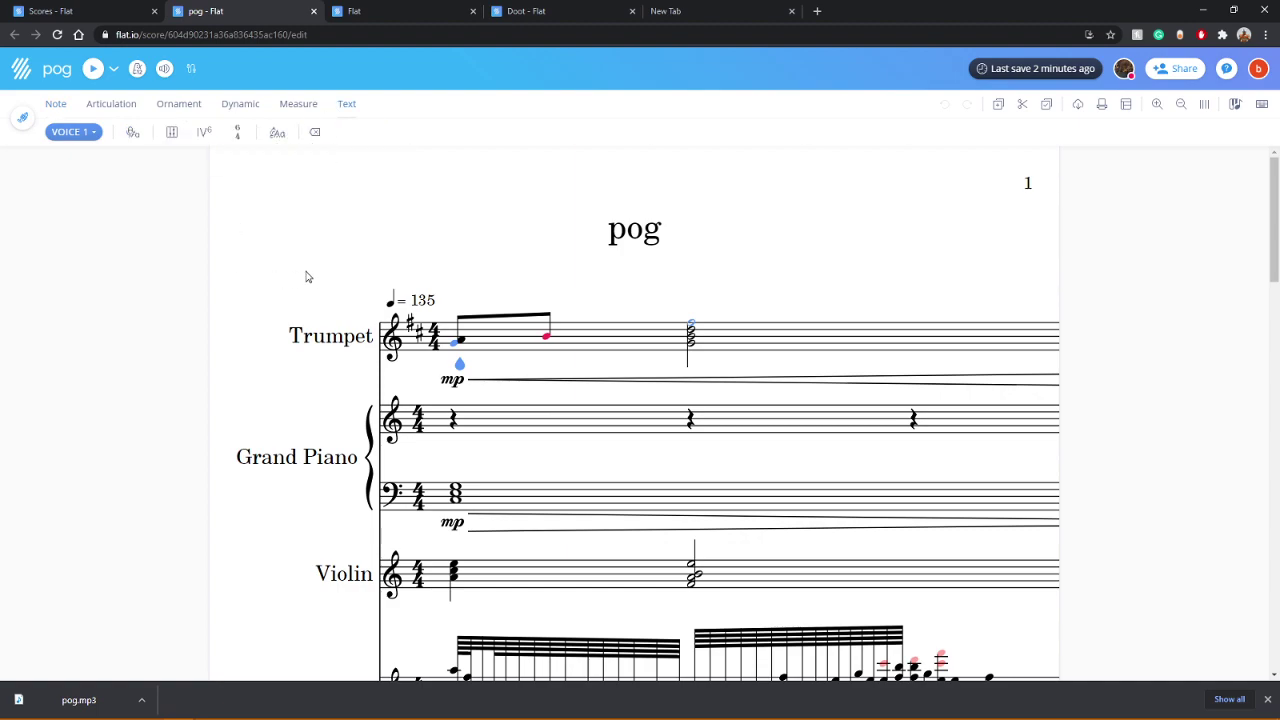
pyautogui.click(131, 134)
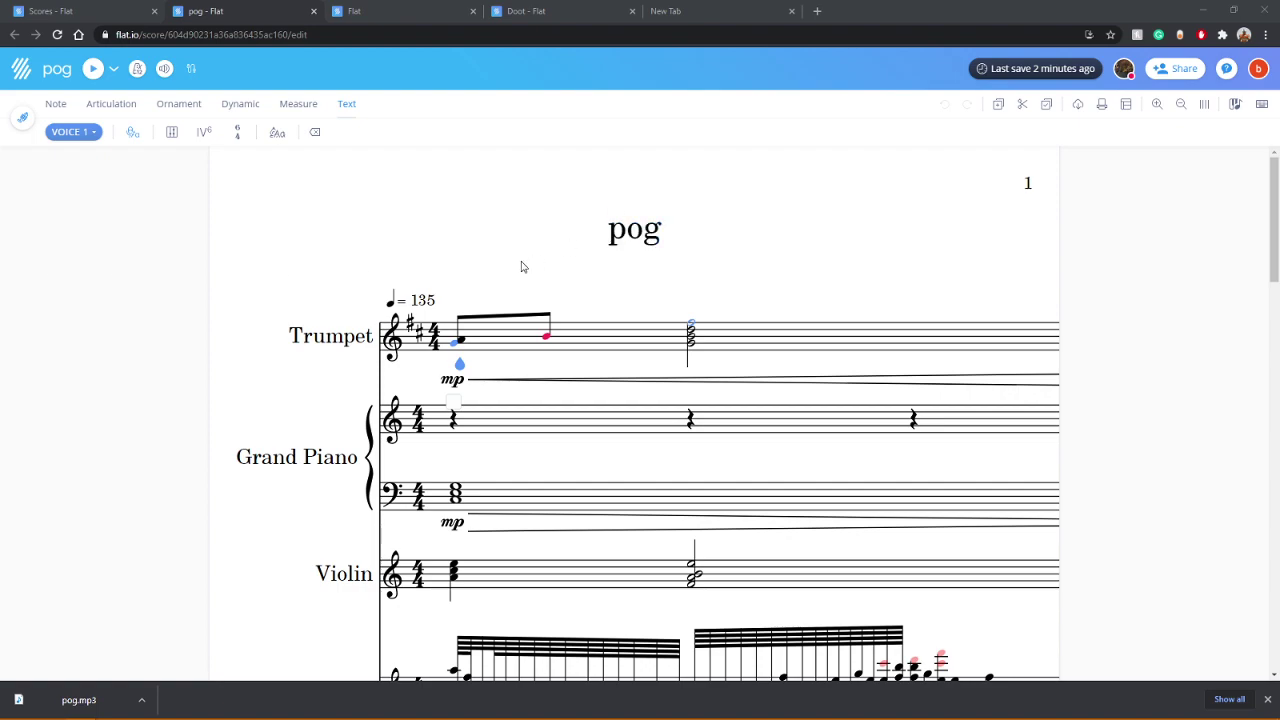
pyautogui.click(634, 313)
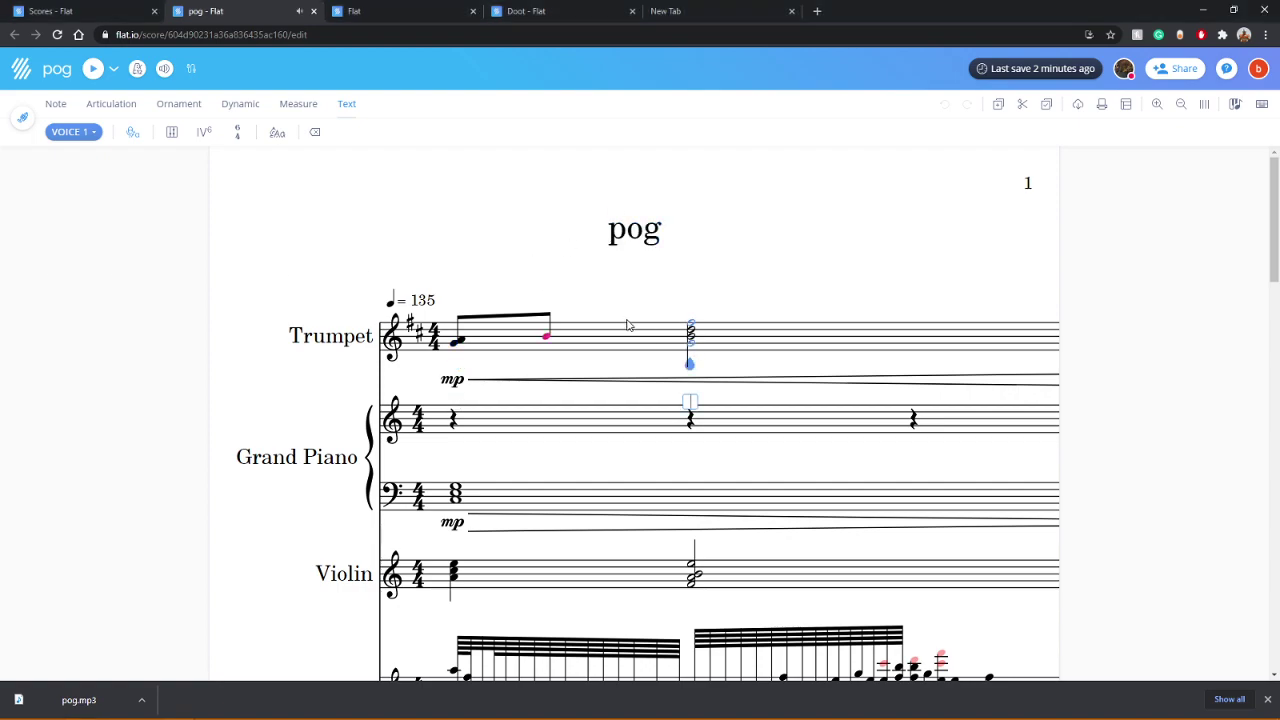